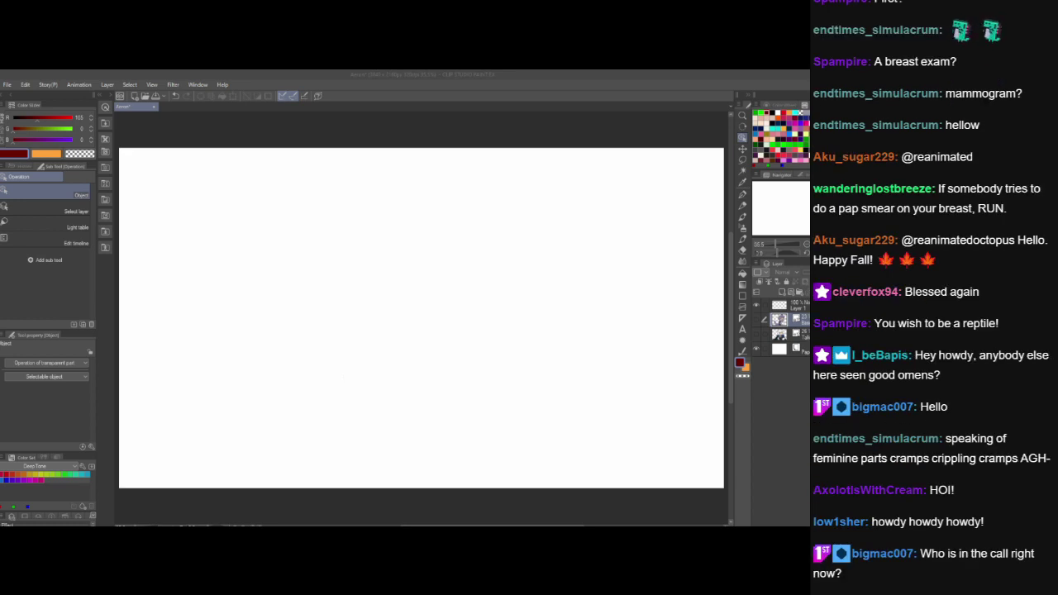
- Show the curly-haired character artwork, lower its layer's opacity, and make Layer 1 the active drawing layer
{"action": "left_click", "coordinate": [756, 322]}
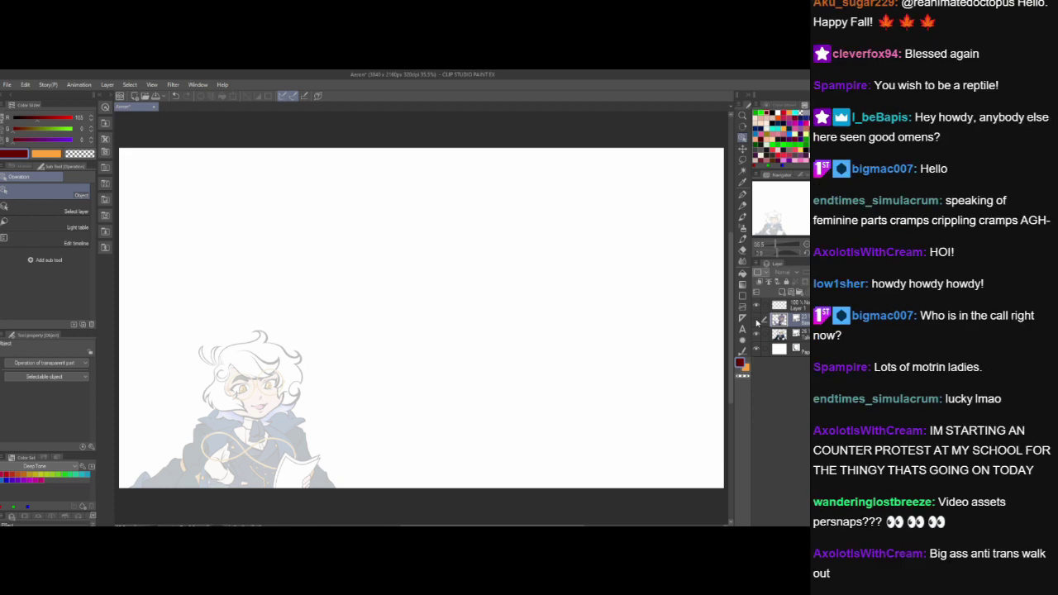
{"action": "left_click", "coordinate": [797, 307]}
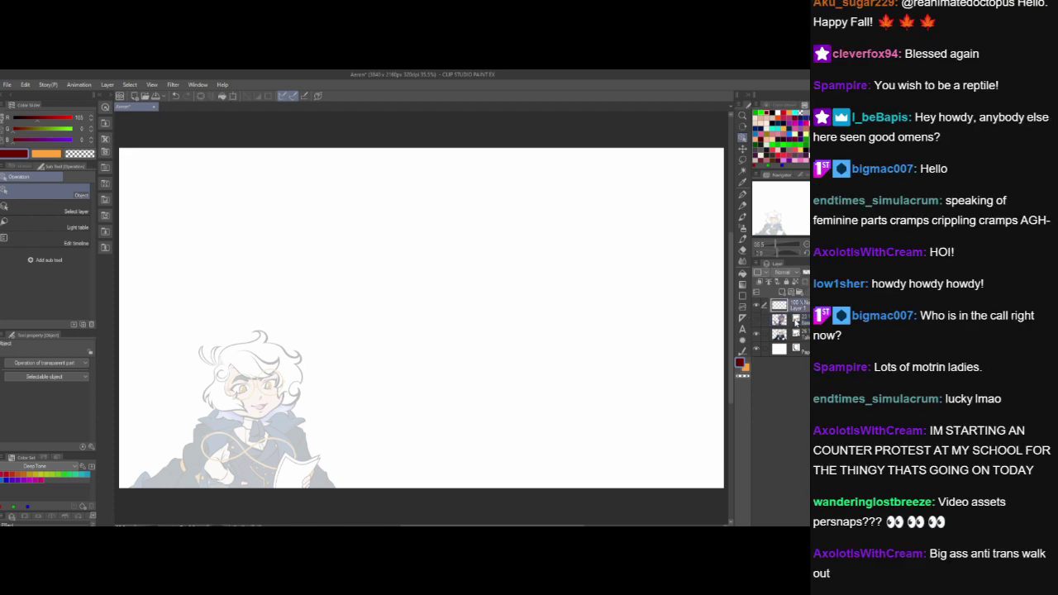
{"action": "left_click", "coordinate": [804, 336]}
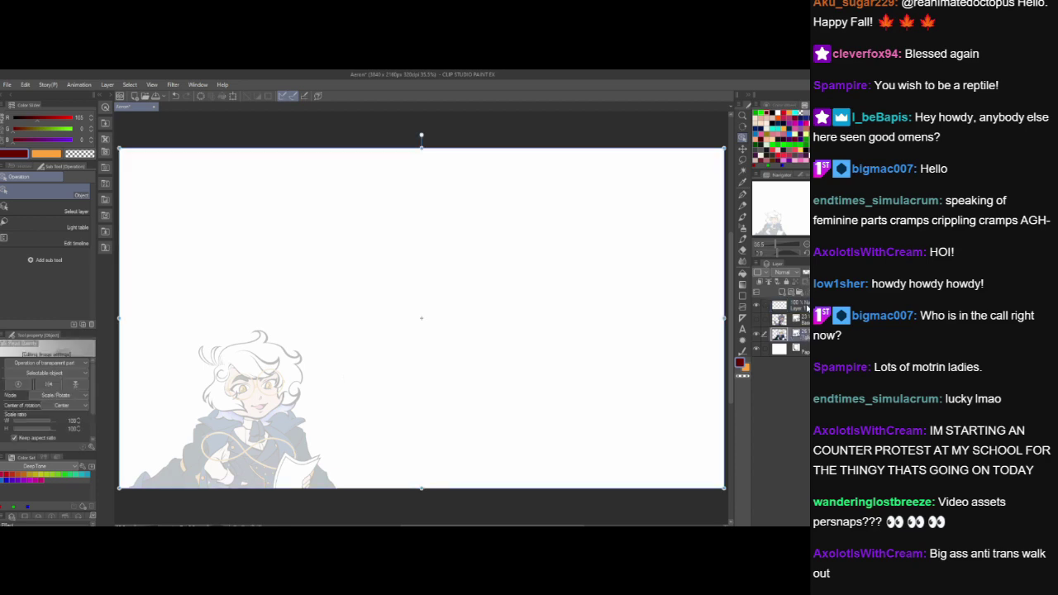
{"action": "left_click", "coordinate": [805, 274]}
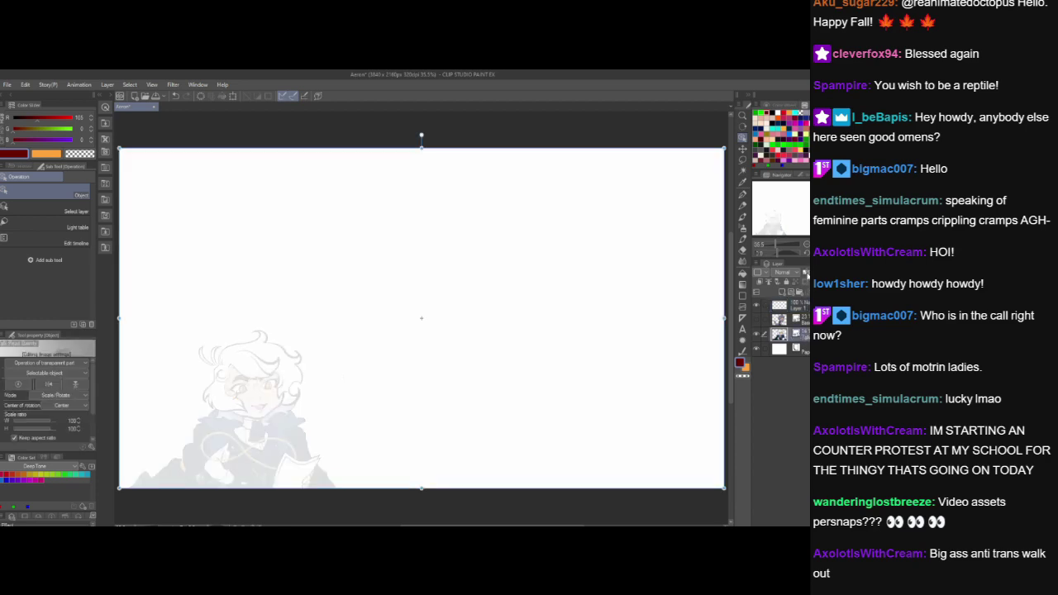
{"action": "left_click", "coordinate": [801, 306]}
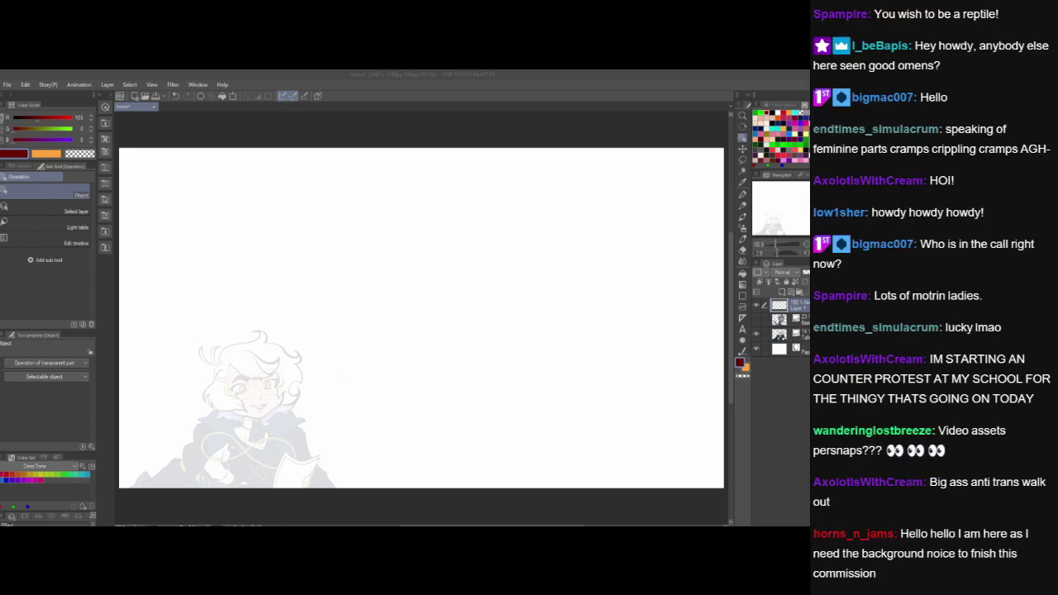
- Open the copied image of the top-hatted character as a new canvas and dock it beside the Aeron canvas
{"action": "key", "text": "alt+Tab"}
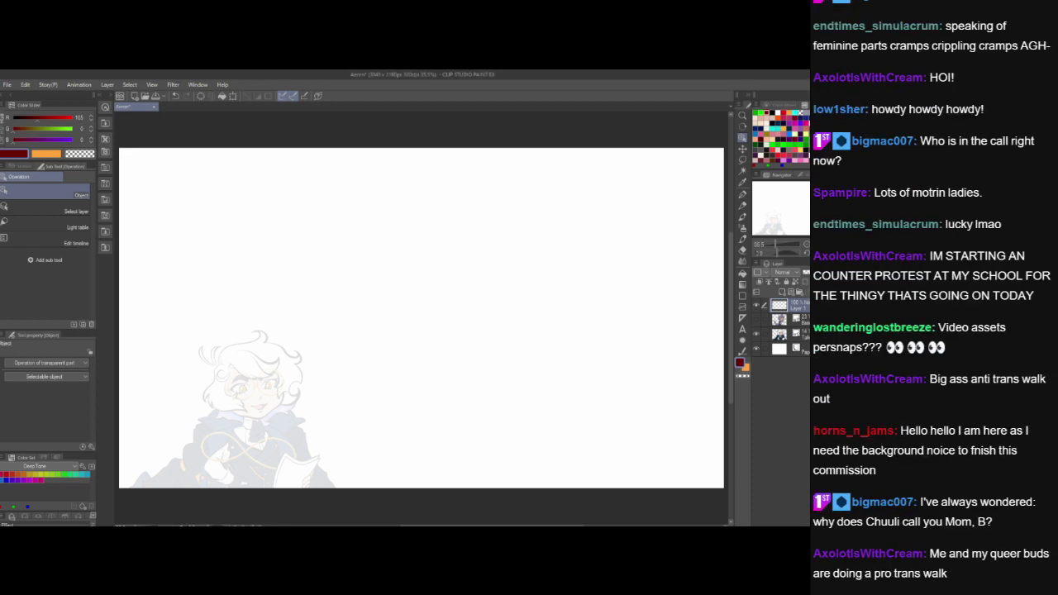
{"action": "key", "text": "alt+Tab"}
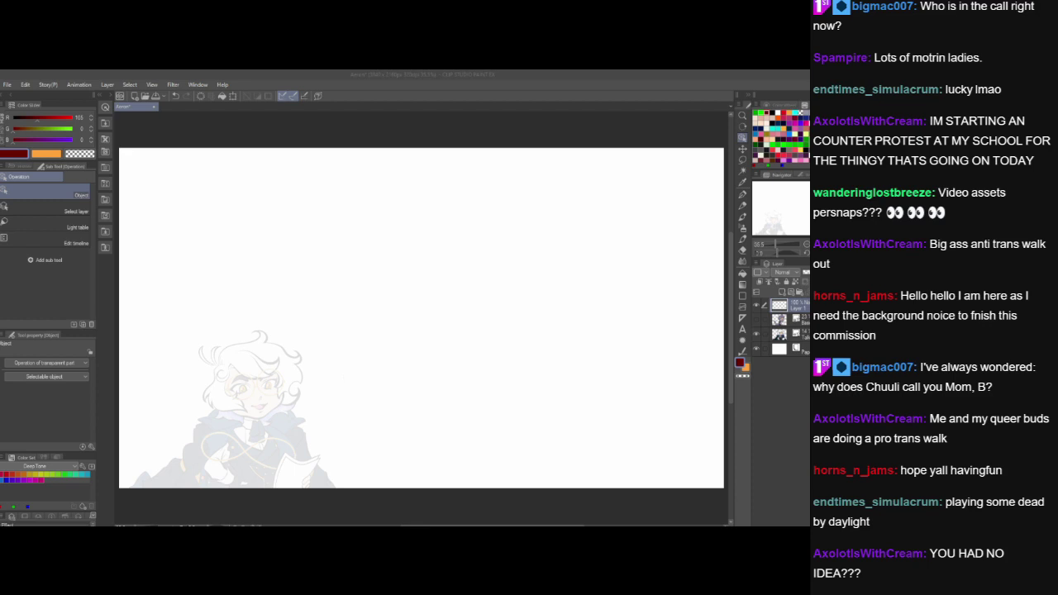
{"action": "key", "text": "alt+Tab"}
{"action": "key", "text": "alt+Tab"}
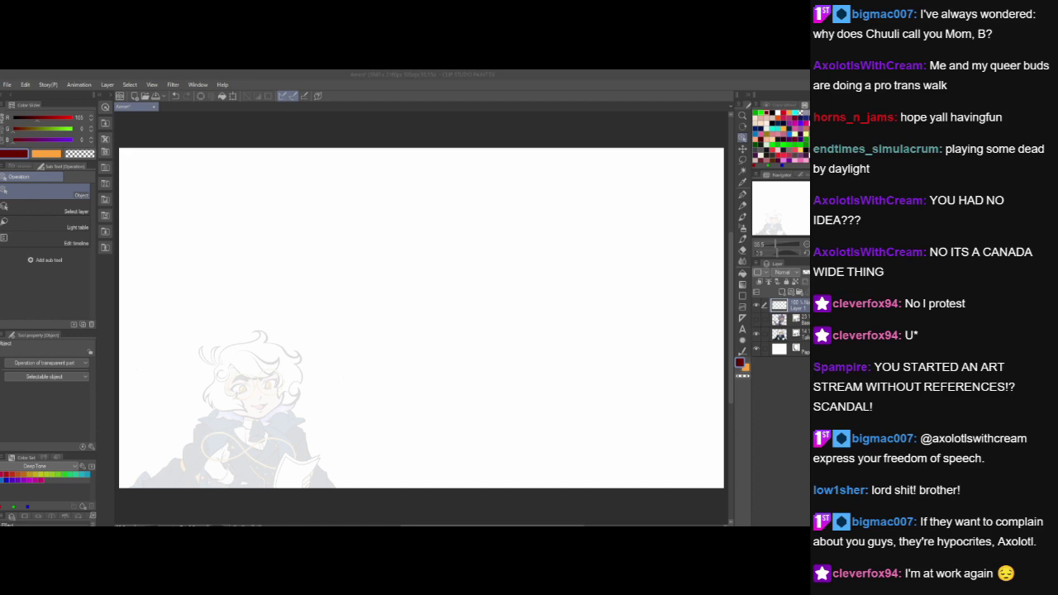
{"action": "left_click", "coordinate": [29, 110]}
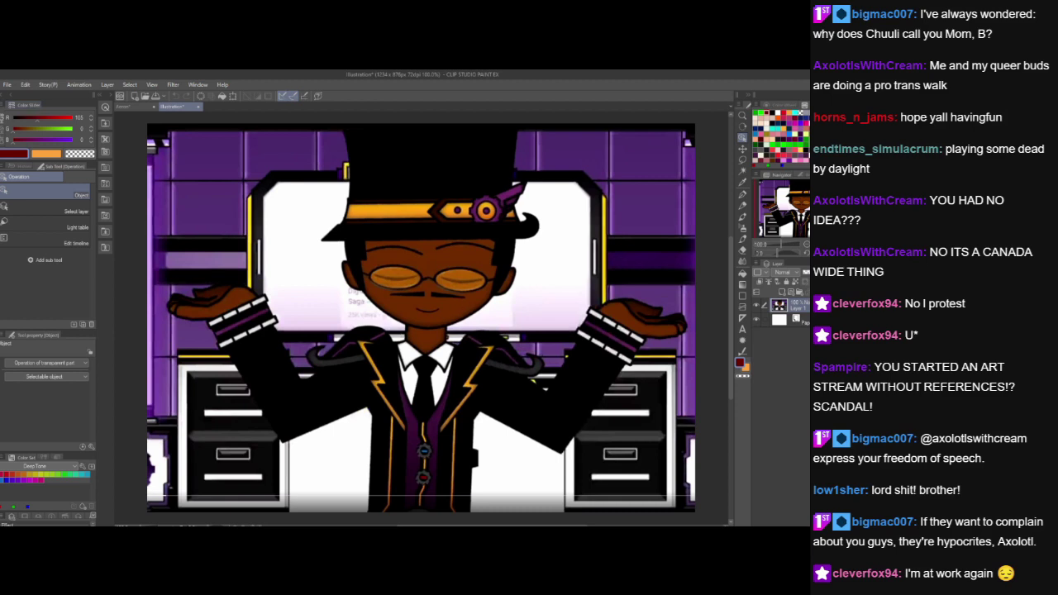
{"action": "left_click_drag", "start_coordinate": [178, 107], "coordinate": [118, 121]}
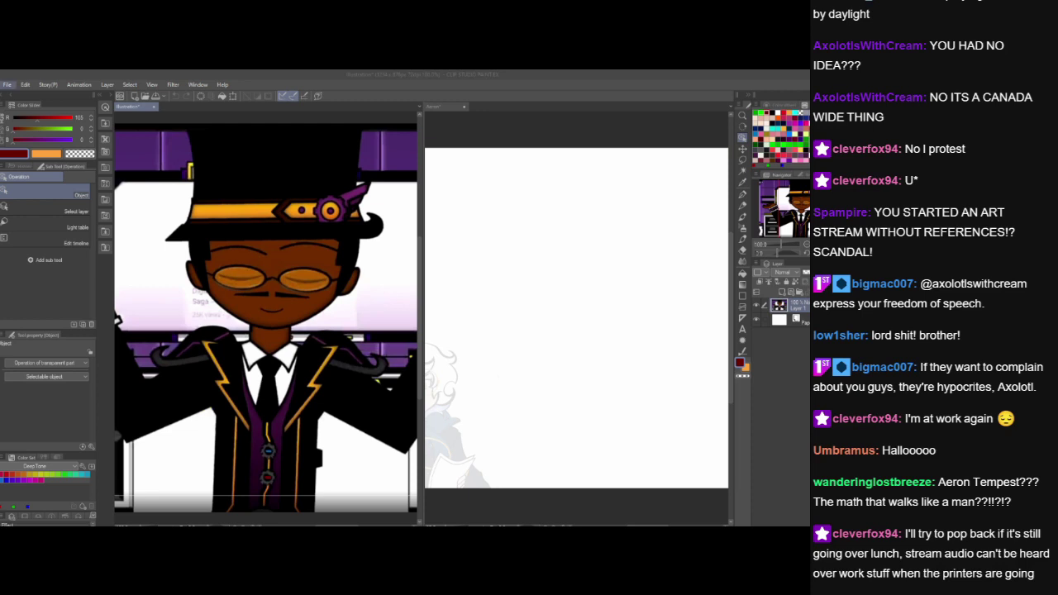
- Replace the reference canvas with a new one made from the wider copied image, and narrow its pane beside the drawing
{"action": "left_click", "coordinate": [7, 85]}
{"action": "left_click", "coordinate": [30, 105]}
{"action": "left_click", "coordinate": [154, 108]}
{"action": "left_click", "coordinate": [312, 246]}
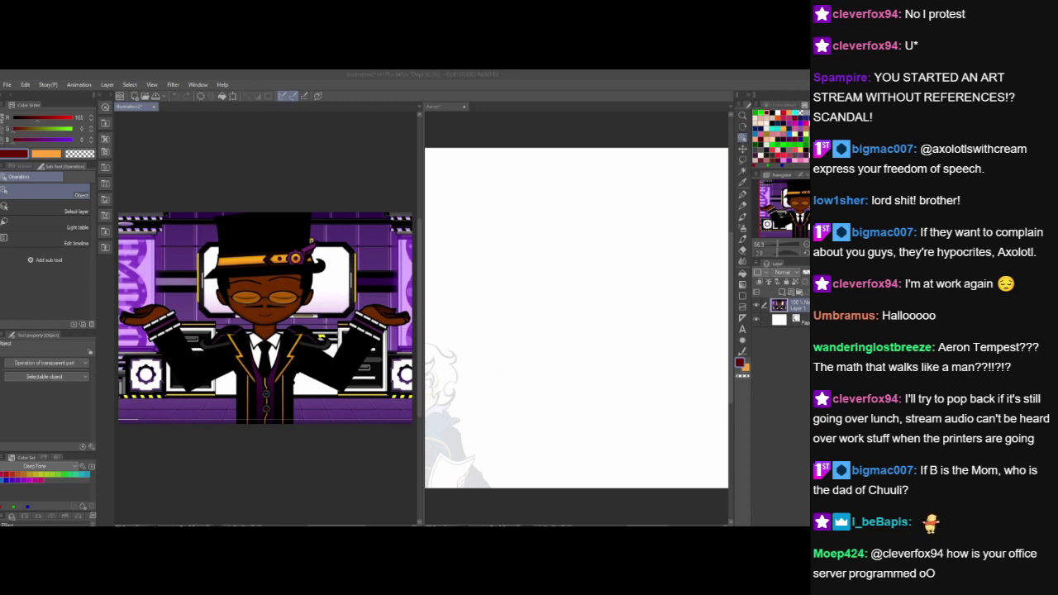
{"action": "left_click_drag", "start_coordinate": [422, 327], "coordinate": [388, 327]}
- Sketch a dark red head circle with the Design pencil on Layer 1, over the faded character's face
{"action": "left_click", "coordinate": [493, 384]}
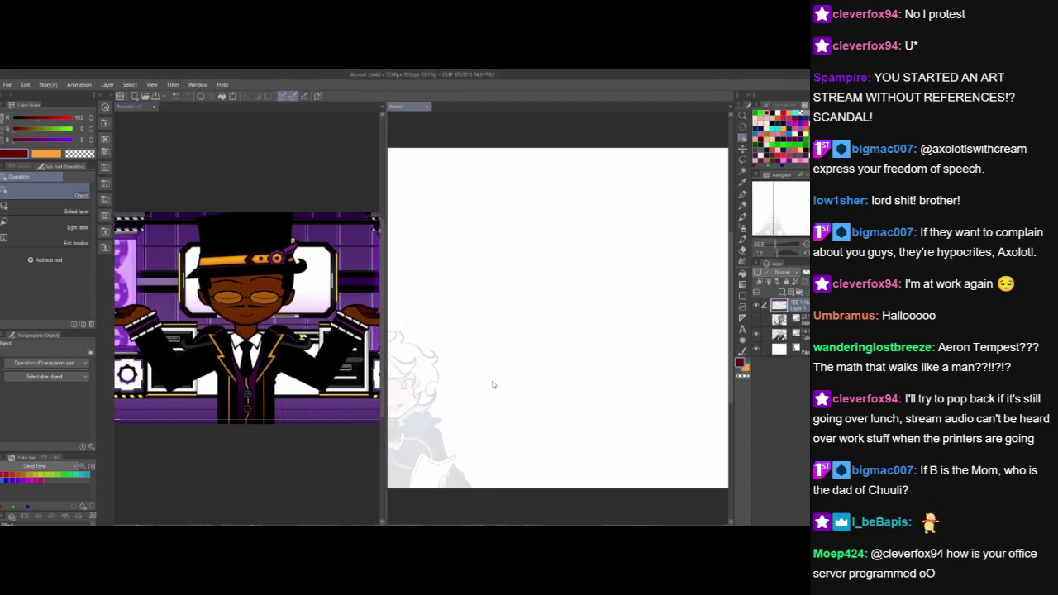
{"action": "scroll", "coordinate": [490, 388], "scroll_direction": "down", "scroll_amount": 2}
{"action": "scroll", "coordinate": [481, 404], "scroll_direction": "down", "scroll_amount": 1}
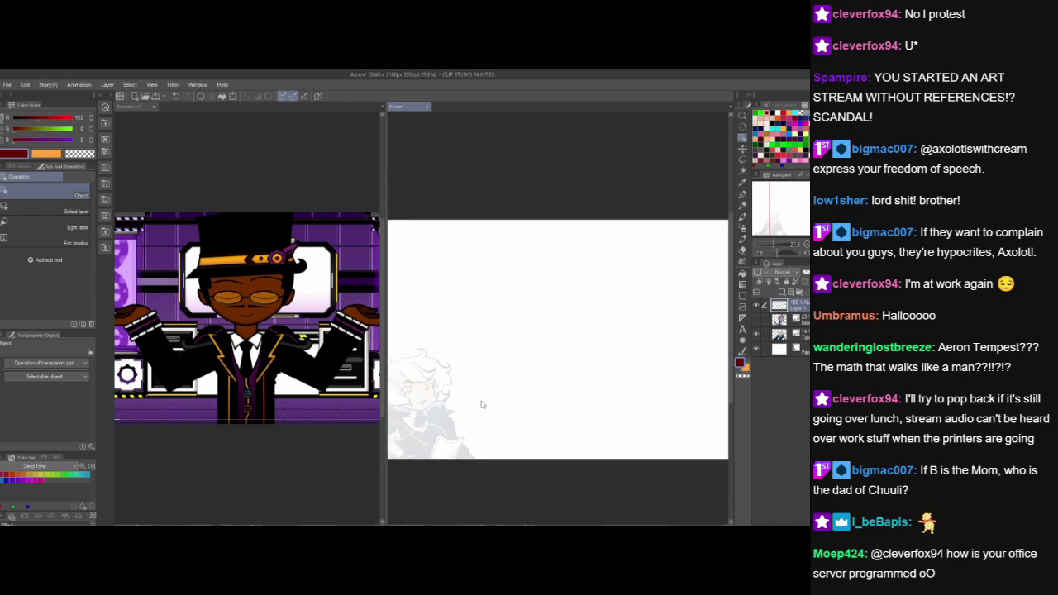
{"action": "scroll", "coordinate": [481, 404], "scroll_direction": "up", "scroll_amount": 2}
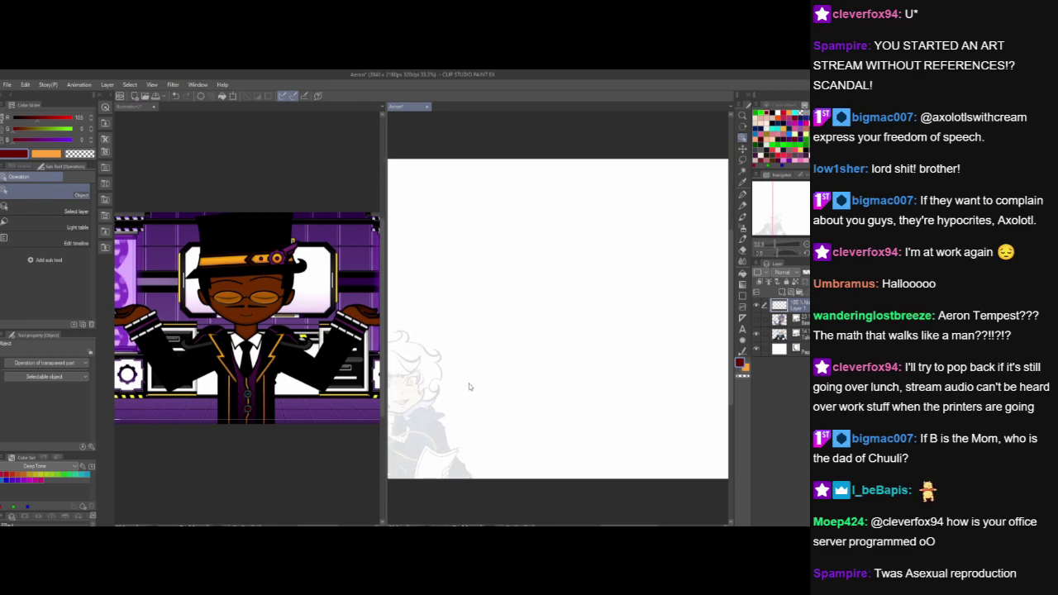
{"action": "left_click_drag", "start_coordinate": [494, 419], "coordinate": [637, 366]}
{"action": "scroll", "coordinate": [586, 388], "scroll_direction": "up", "scroll_amount": 1}
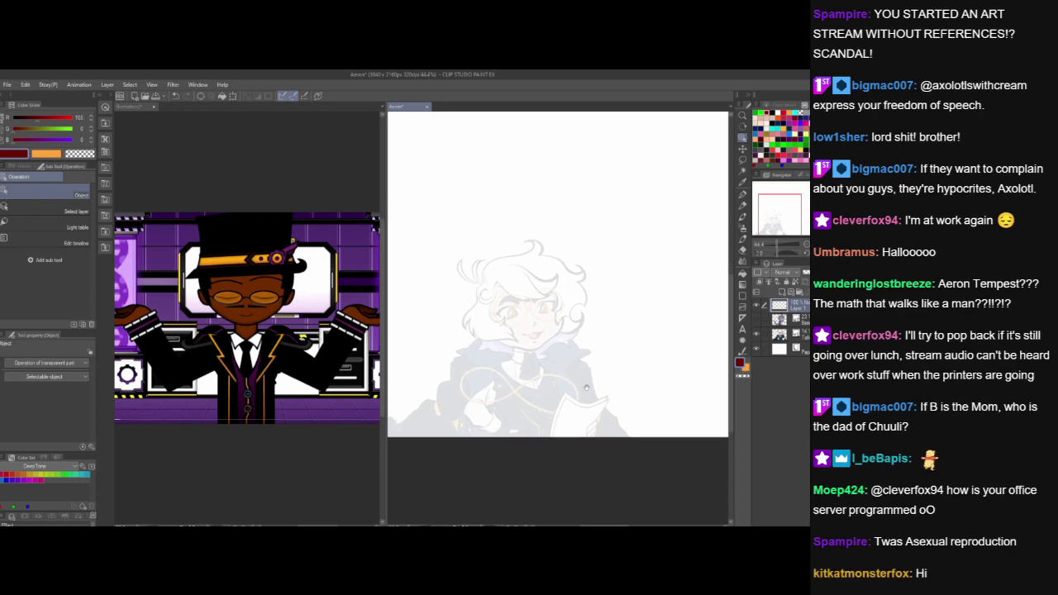
{"action": "left_click_drag", "start_coordinate": [586, 387], "coordinate": [605, 390]}
{"action": "scroll", "coordinate": [606, 385], "scroll_direction": "up", "scroll_amount": 1}
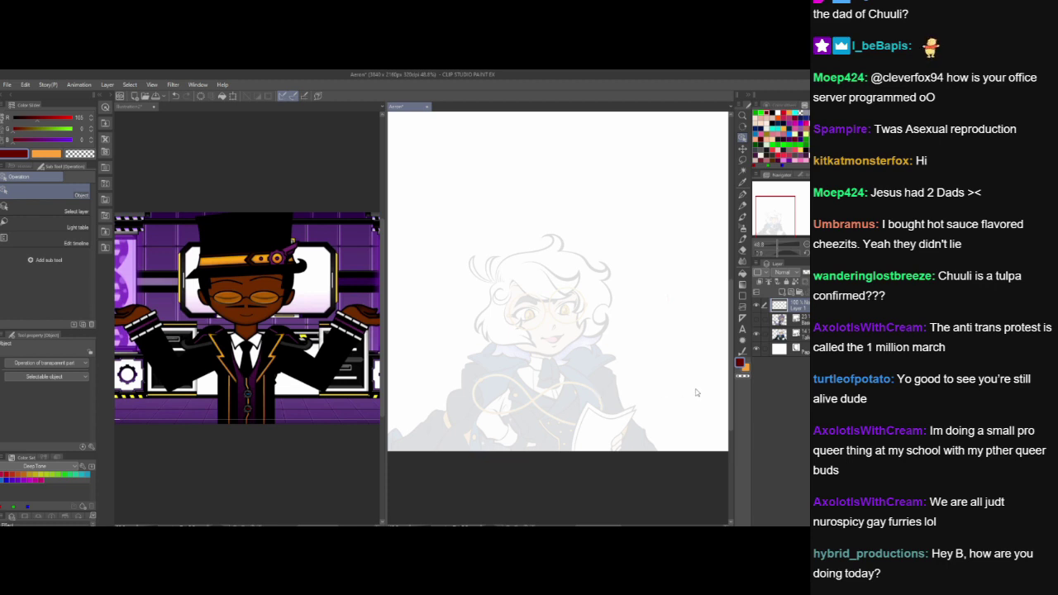
{"action": "left_click", "coordinate": [539, 305]}
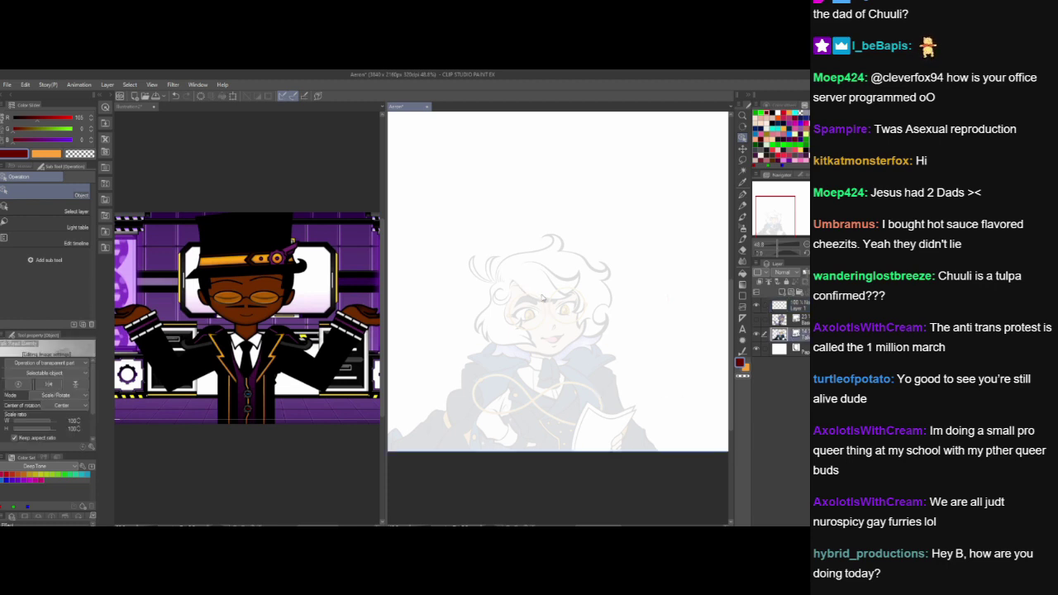
{"action": "left_click", "coordinate": [742, 204]}
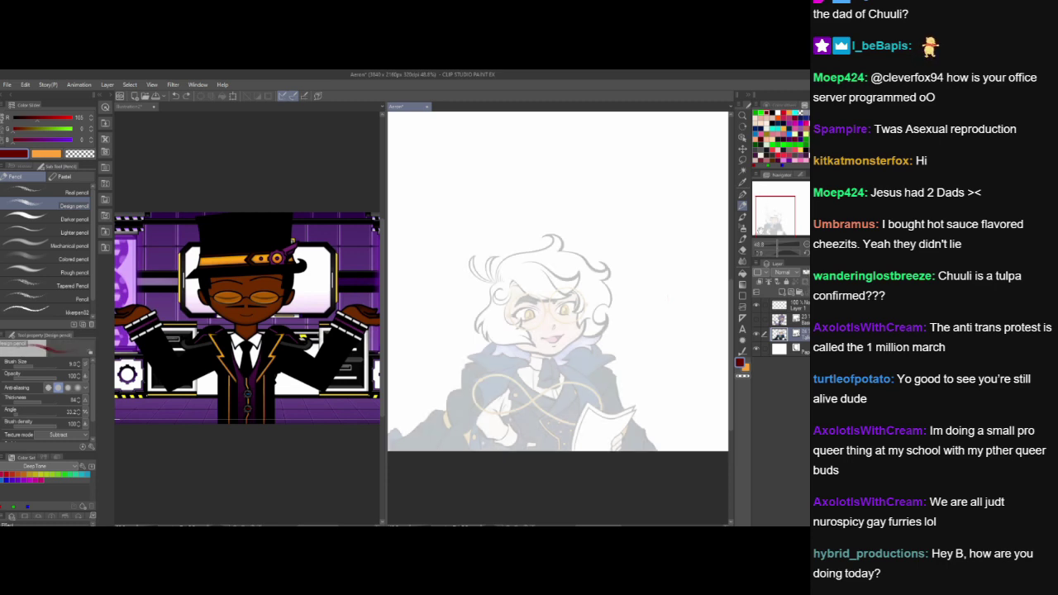
{"action": "left_click", "coordinate": [803, 306]}
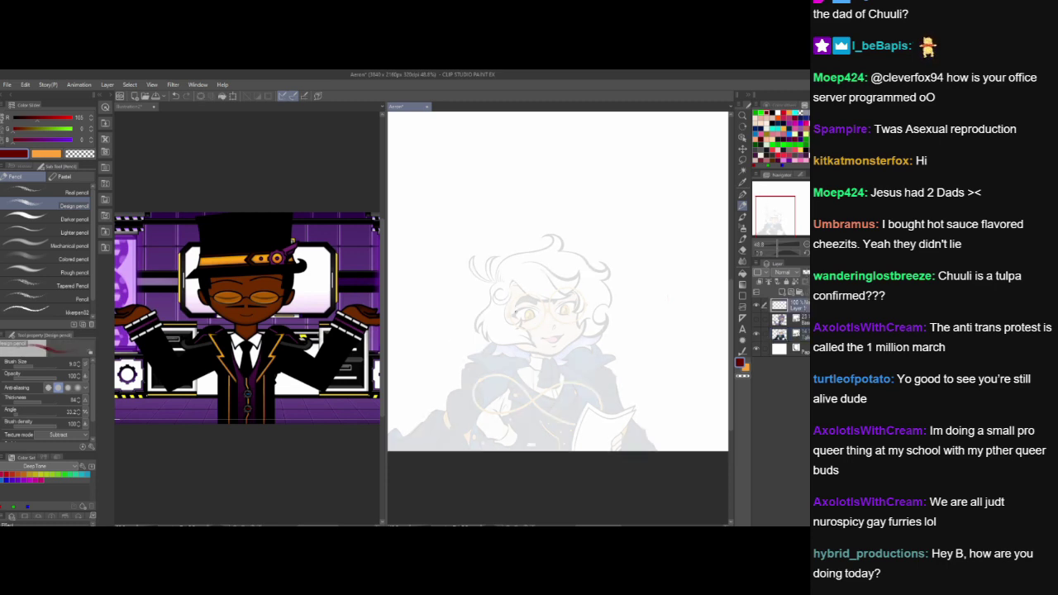
{"action": "left_click_drag", "start_coordinate": [508, 319], "coordinate": [527, 339]}
{"action": "left_click_drag", "start_coordinate": [513, 281], "coordinate": [509, 329]}
{"action": "mouse_move", "coordinate": [565, 264]}
{"action": "left_mouse_down"}
{"action": "mouse_move", "coordinate": [585, 300]}
{"action": "mouse_move", "coordinate": [569, 337]}
{"action": "mouse_move", "coordinate": [552, 341]}
{"action": "mouse_move", "coordinate": [587, 319]}
{"action": "left_mouse_up"}
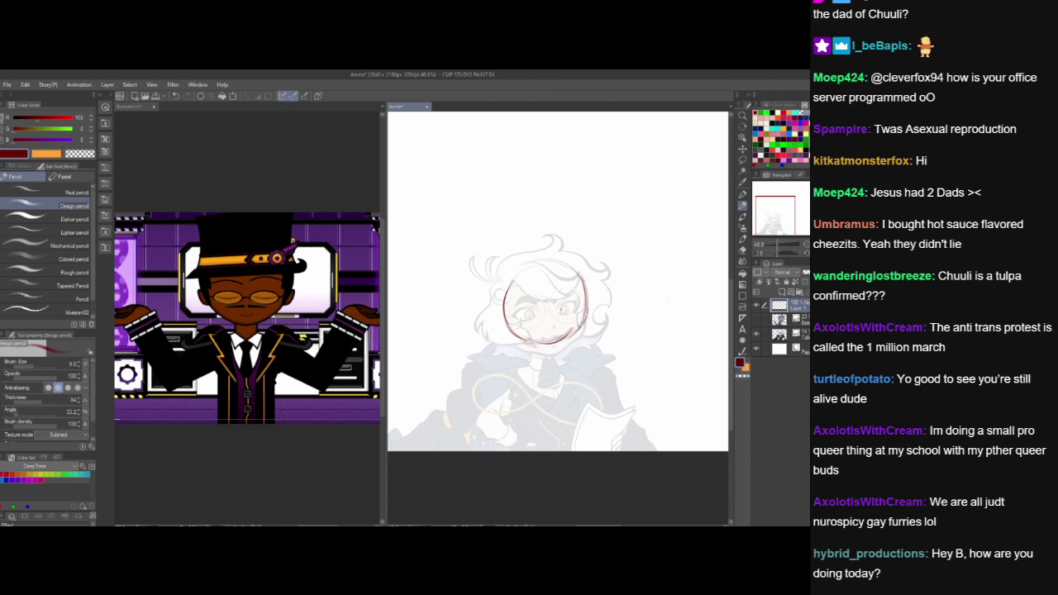
{"action": "mouse_move", "coordinate": [504, 311]}
{"action": "left_mouse_down"}
{"action": "mouse_move", "coordinate": [514, 276]}
{"action": "mouse_move", "coordinate": [530, 266]}
{"action": "mouse_move", "coordinate": [573, 272]}
{"action": "mouse_move", "coordinate": [587, 316]}
{"action": "left_mouse_up"}
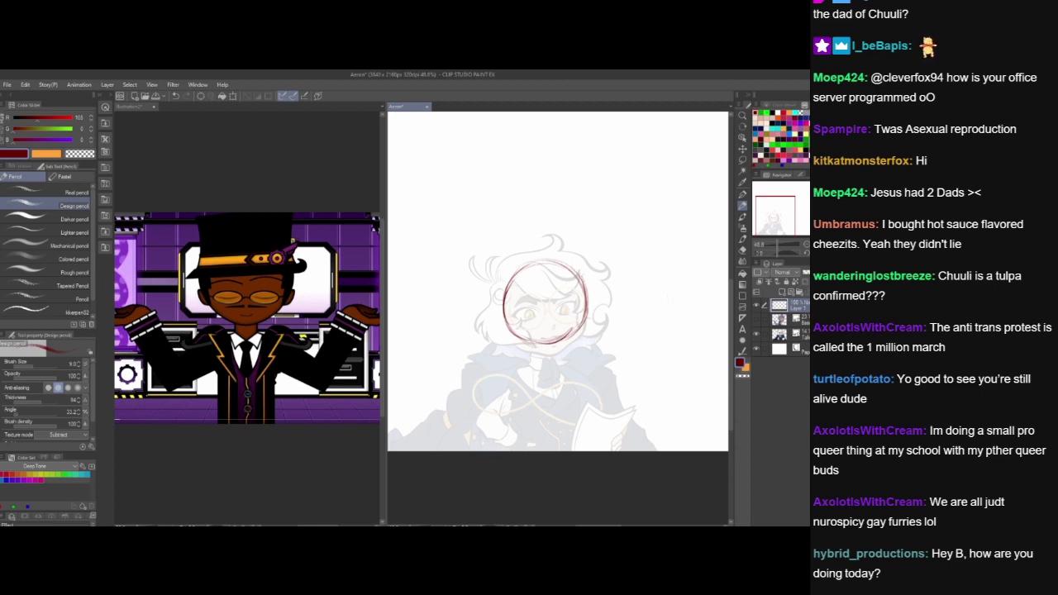
- Reduce the brush size of the Hard eraser, and return to the Design pencil for sketching
{"action": "left_click", "coordinate": [742, 248]}
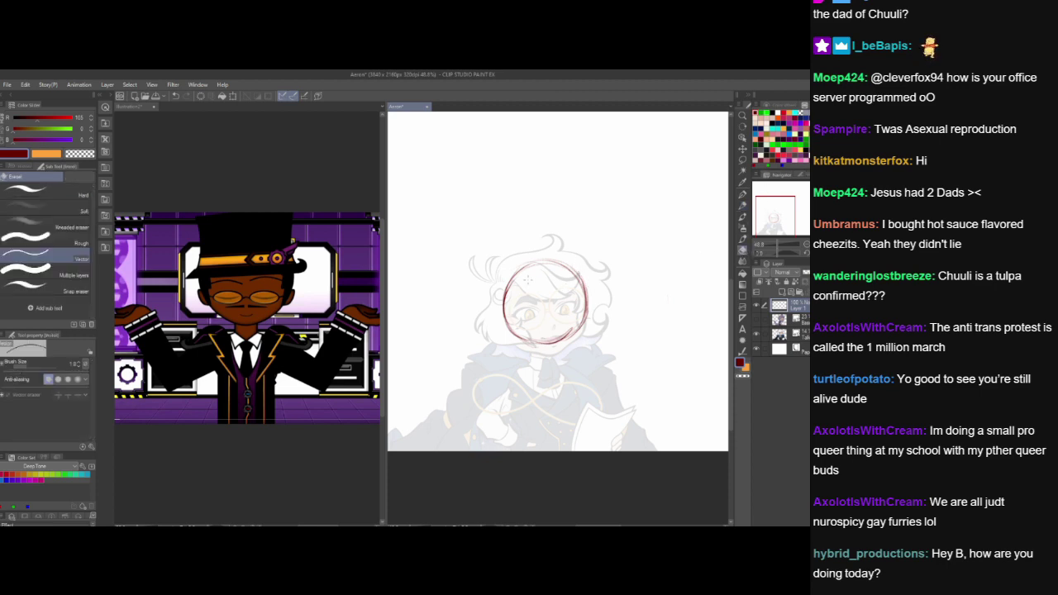
{"action": "left_click", "coordinate": [743, 195]}
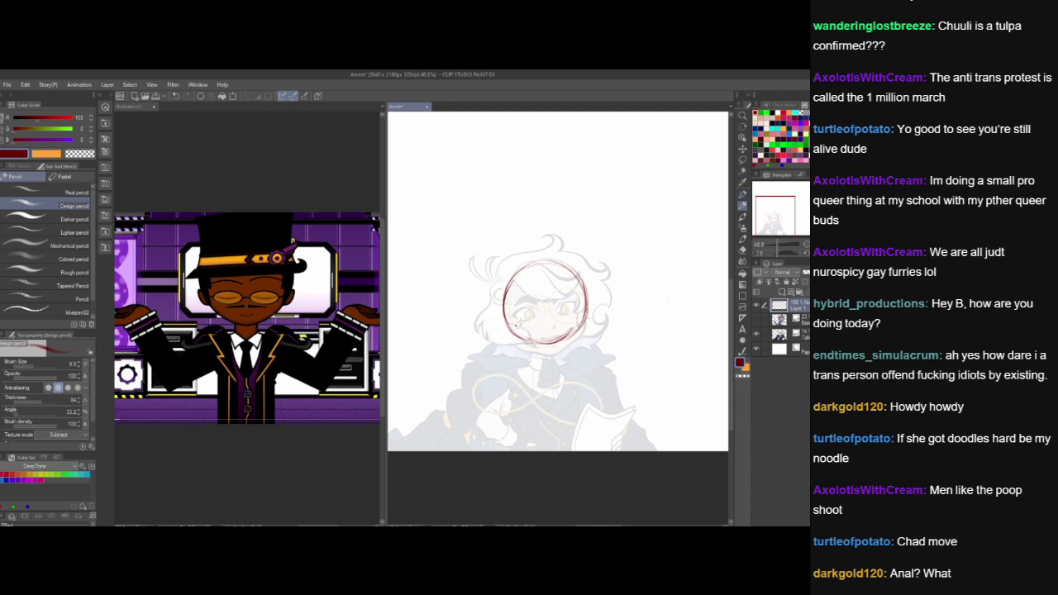
{"action": "key", "text": "e"}
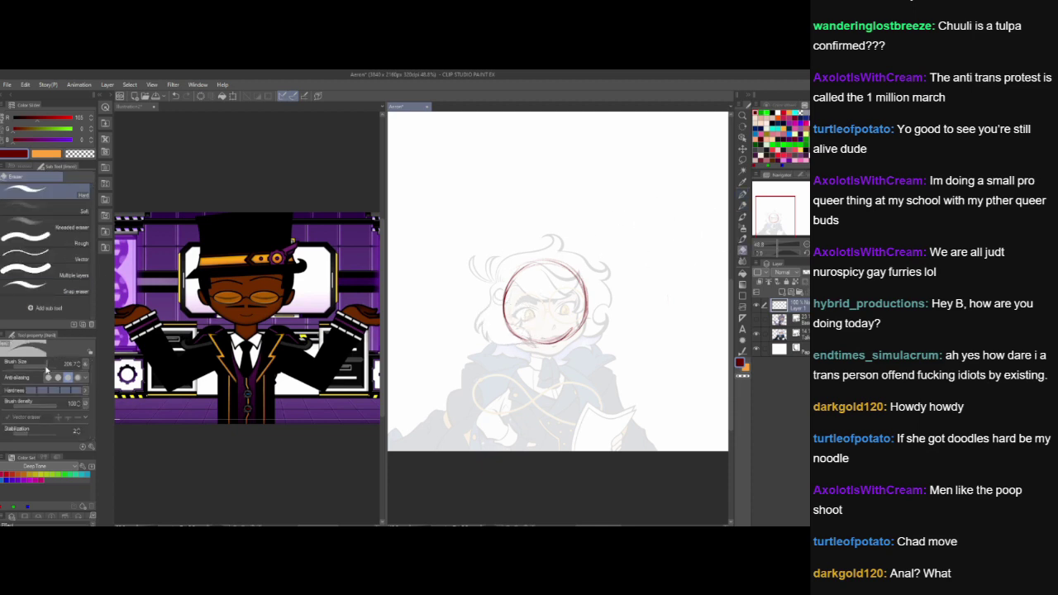
{"action": "left_click_drag", "start_coordinate": [46, 369], "coordinate": [39, 365]}
{"action": "key", "text": "p"}
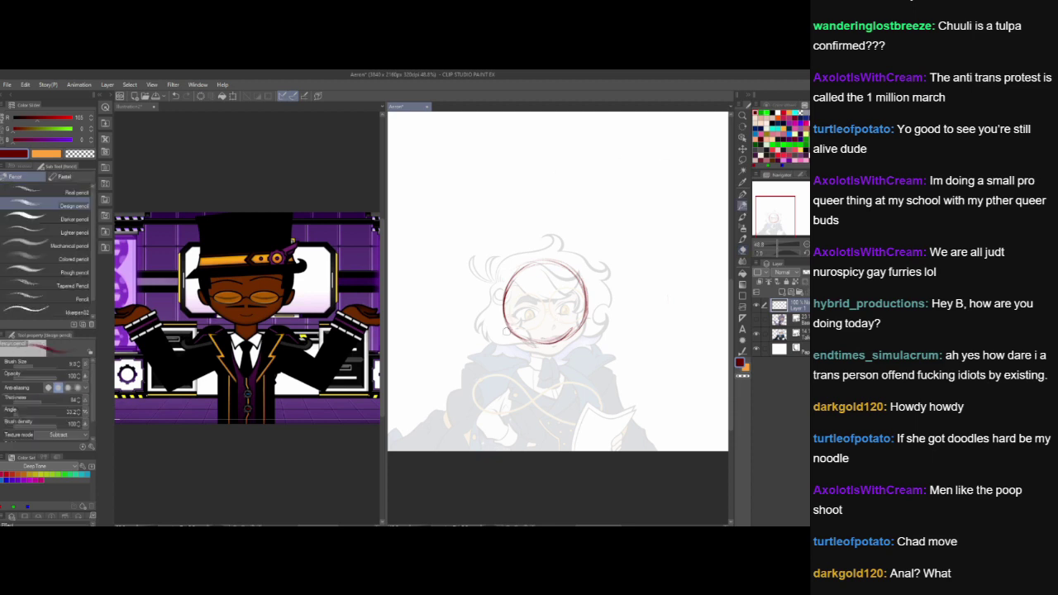
- Undo the last pencil change and retrace the head circle's lower, side and upper edges with darker strokes
{"action": "key", "text": "ctrl+z"}
{"action": "mouse_move", "coordinate": [534, 333]}
{"action": "left_mouse_down"}
{"action": "mouse_move", "coordinate": [528, 317]}
{"action": "mouse_move", "coordinate": [556, 338]}
{"action": "left_mouse_up"}
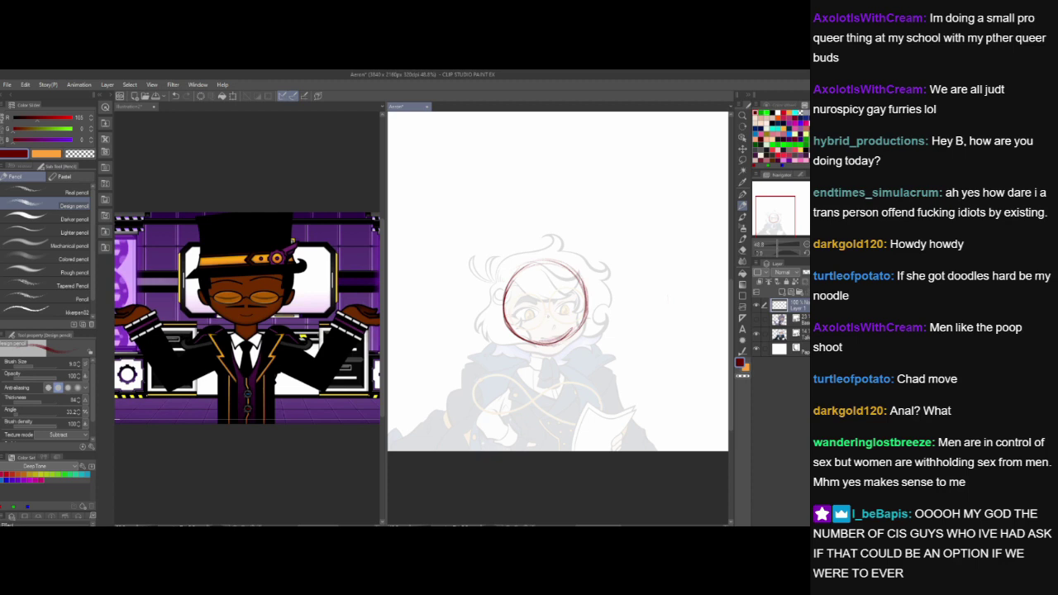
{"action": "mouse_move", "coordinate": [545, 341]}
{"action": "left_mouse_down"}
{"action": "mouse_move", "coordinate": [586, 316]}
{"action": "mouse_move", "coordinate": [586, 289]}
{"action": "left_mouse_up"}
{"action": "mouse_move", "coordinate": [504, 300]}
{"action": "left_mouse_down"}
{"action": "mouse_move", "coordinate": [524, 266]}
{"action": "mouse_move", "coordinate": [552, 265]}
{"action": "left_mouse_up"}
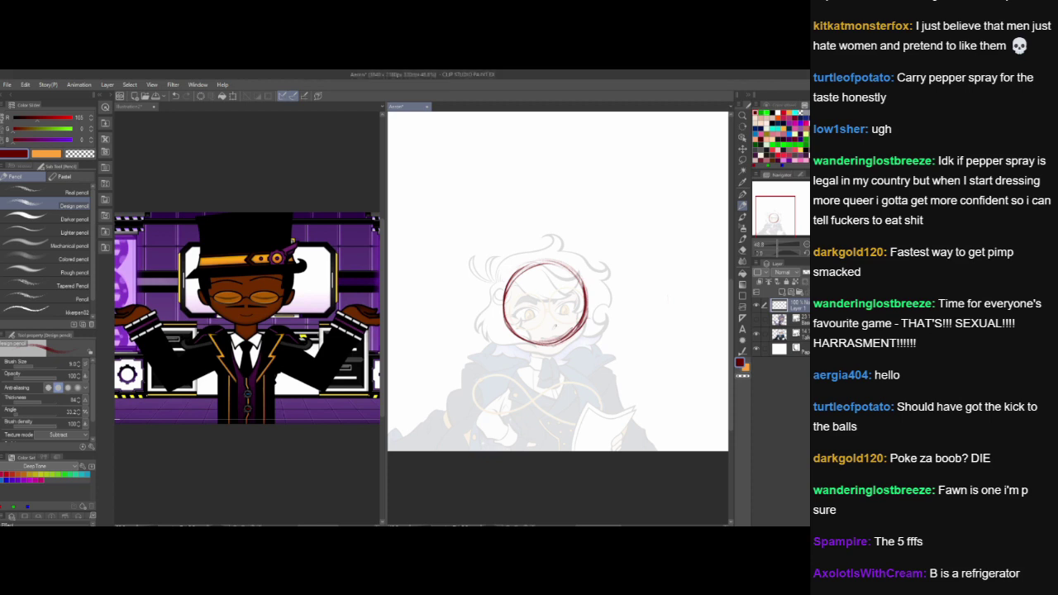
- Fade the character artwork layer further by lowering its opacity, and make Layer 1 active again
{"action": "left_click", "coordinate": [802, 336]}
{"action": "left_click", "coordinate": [805, 273]}
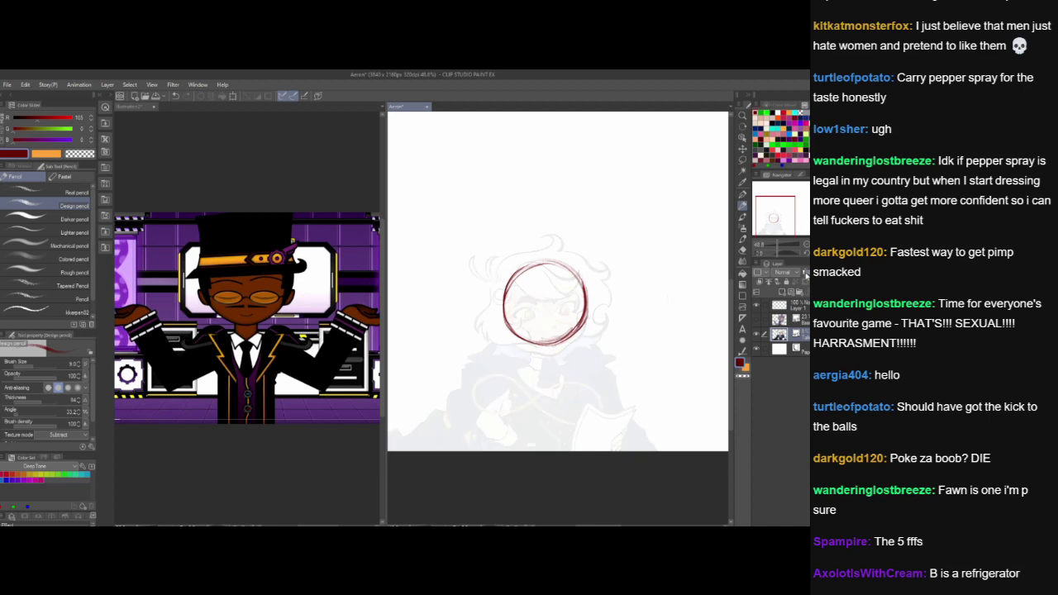
{"action": "left_click", "coordinate": [803, 319]}
{"action": "left_click", "coordinate": [803, 305]}
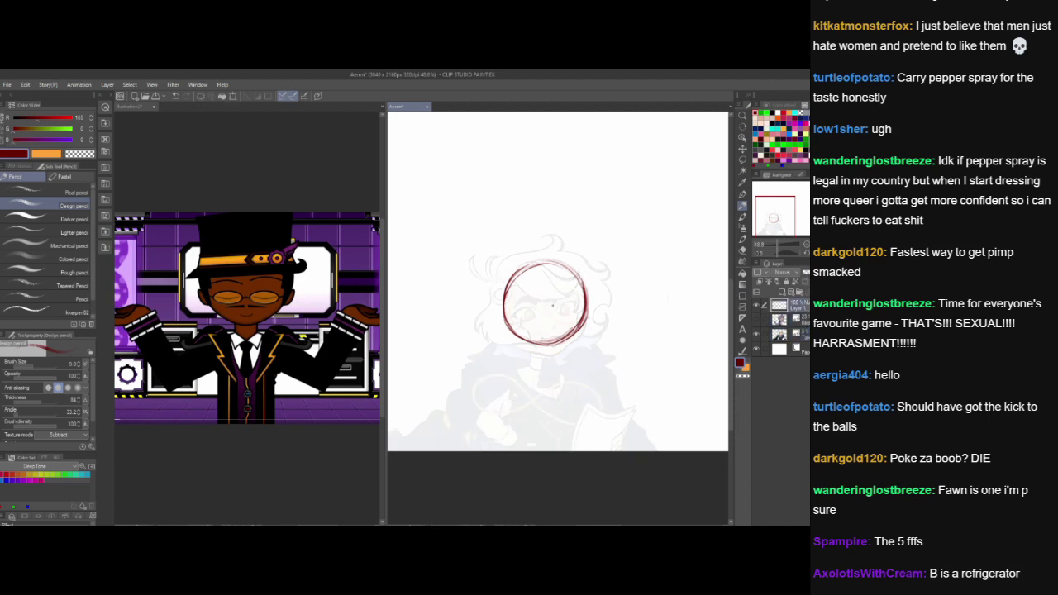
{"action": "left_click_drag", "start_coordinate": [539, 271], "coordinate": [551, 344]}
{"action": "key", "text": "ctrl+z"}
{"action": "key", "text": "ctrl+z"}
- Sketch the face guides: a vertical centre line running past the chin and a curved horizontal line across the lower head circle
{"action": "left_click_drag", "start_coordinate": [550, 269], "coordinate": [552, 360]}
{"action": "left_click_drag", "start_coordinate": [557, 301], "coordinate": [556, 333]}
{"action": "left_click_drag", "start_coordinate": [555, 328], "coordinate": [553, 359]}
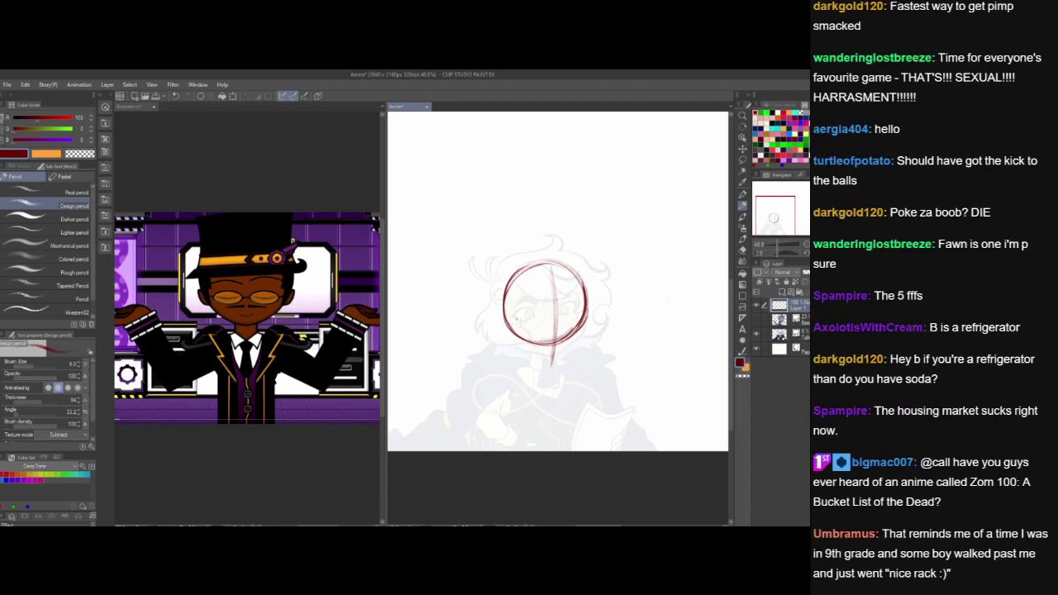
{"action": "left_click_drag", "start_coordinate": [521, 329], "coordinate": [586, 318]}
- Rough in the small hand shape and the curved line across the chest below the head, plus the outline of the paper
{"action": "mouse_move", "coordinate": [498, 376]}
{"action": "left_mouse_down"}
{"action": "mouse_move", "coordinate": [488, 395]}
{"action": "mouse_move", "coordinate": [552, 376]}
{"action": "mouse_move", "coordinate": [584, 377]}
{"action": "mouse_move", "coordinate": [592, 396]}
{"action": "left_mouse_up"}
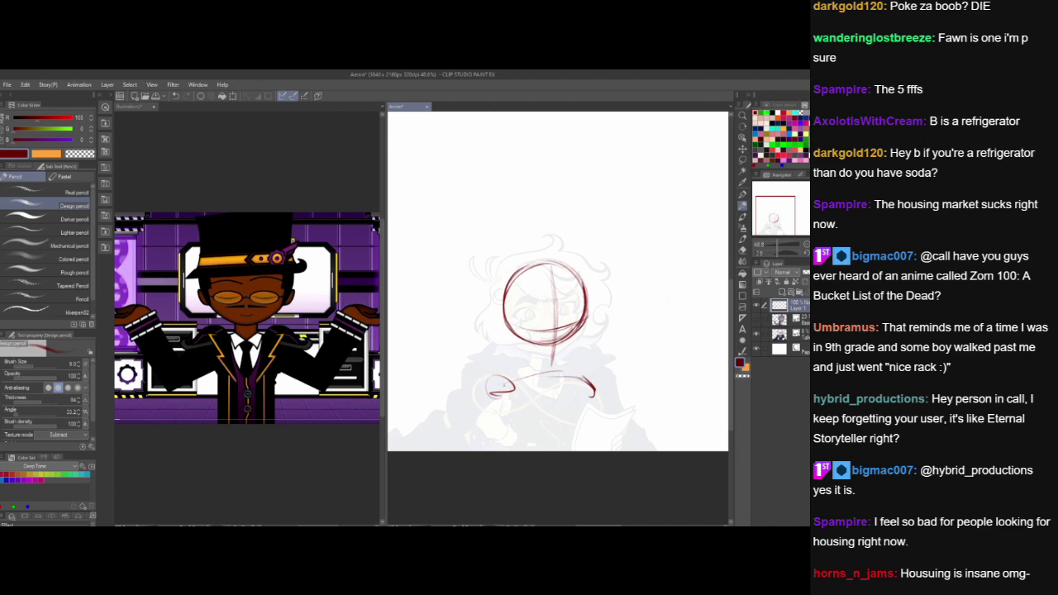
{"action": "mouse_move", "coordinate": [516, 385]}
{"action": "left_mouse_down"}
{"action": "mouse_move", "coordinate": [584, 379]}
{"action": "mouse_move", "coordinate": [597, 392]}
{"action": "mouse_move", "coordinate": [588, 394]}
{"action": "left_mouse_up"}
{"action": "left_click_drag", "start_coordinate": [562, 376], "coordinate": [600, 394]}
{"action": "mouse_move", "coordinate": [571, 426]}
{"action": "left_mouse_down"}
{"action": "mouse_move", "coordinate": [582, 400]}
{"action": "mouse_move", "coordinate": [641, 401]}
{"action": "mouse_move", "coordinate": [628, 449]}
{"action": "left_mouse_up"}
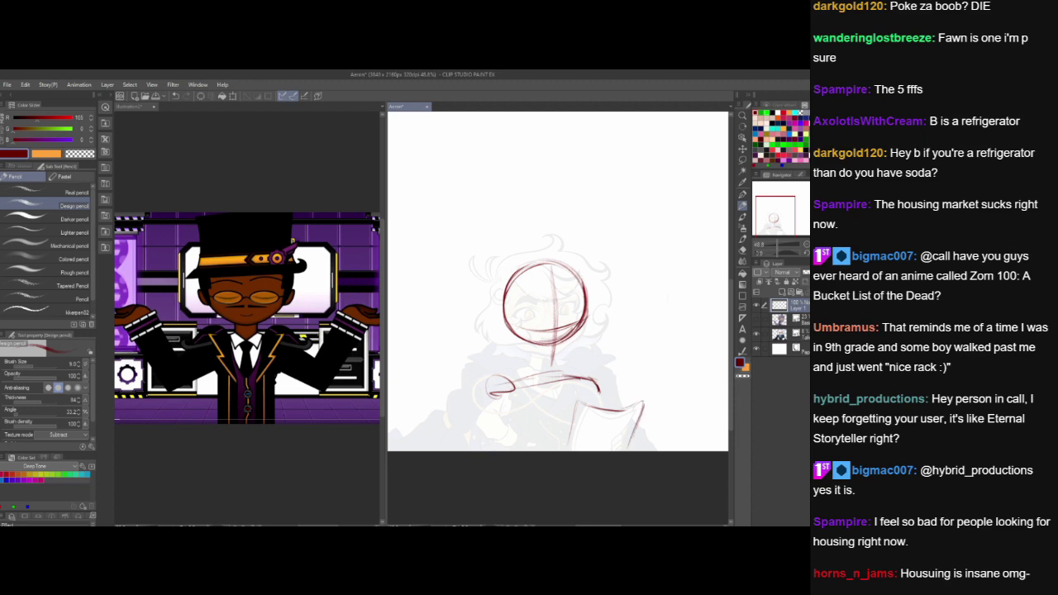
{"action": "mouse_move", "coordinate": [492, 401]}
{"action": "left_mouse_down"}
{"action": "mouse_move", "coordinate": [500, 443]}
{"action": "mouse_move", "coordinate": [514, 450]}
{"action": "left_mouse_up"}
{"action": "left_click_drag", "start_coordinate": [506, 399], "coordinate": [516, 451]}
{"action": "key", "text": "ctrl+z"}
{"action": "key", "text": "ctrl+z"}
- Extend the sketch from the chest curve down past the paper, and reinforce the hand shape and upper chest line
{"action": "mouse_move", "coordinate": [598, 391]}
{"action": "left_mouse_down"}
{"action": "mouse_move", "coordinate": [630, 413]}
{"action": "mouse_move", "coordinate": [635, 452]}
{"action": "left_mouse_up"}
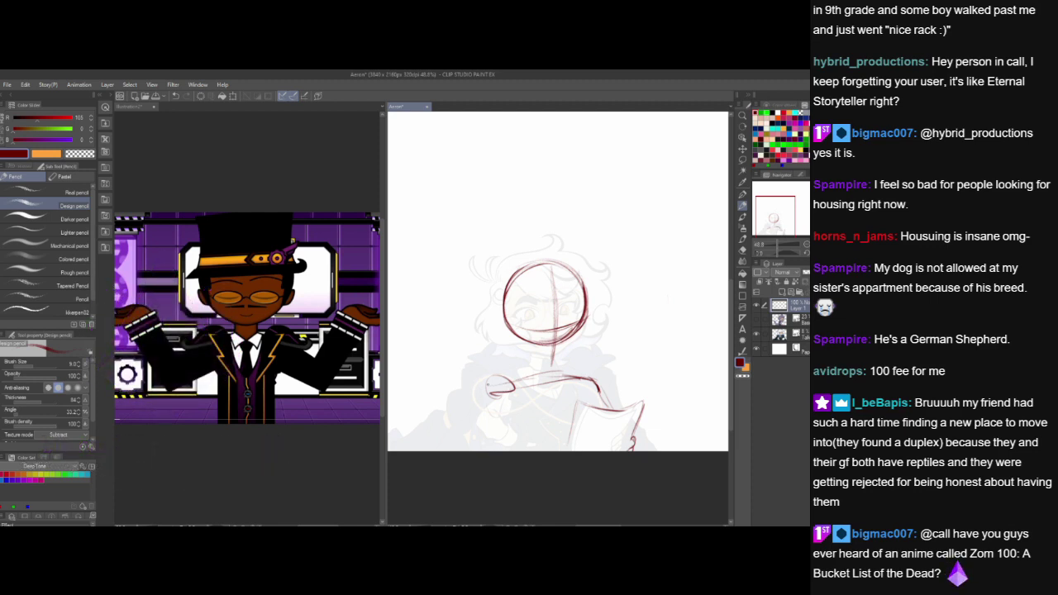
{"action": "left_click_drag", "start_coordinate": [488, 384], "coordinate": [588, 377]}
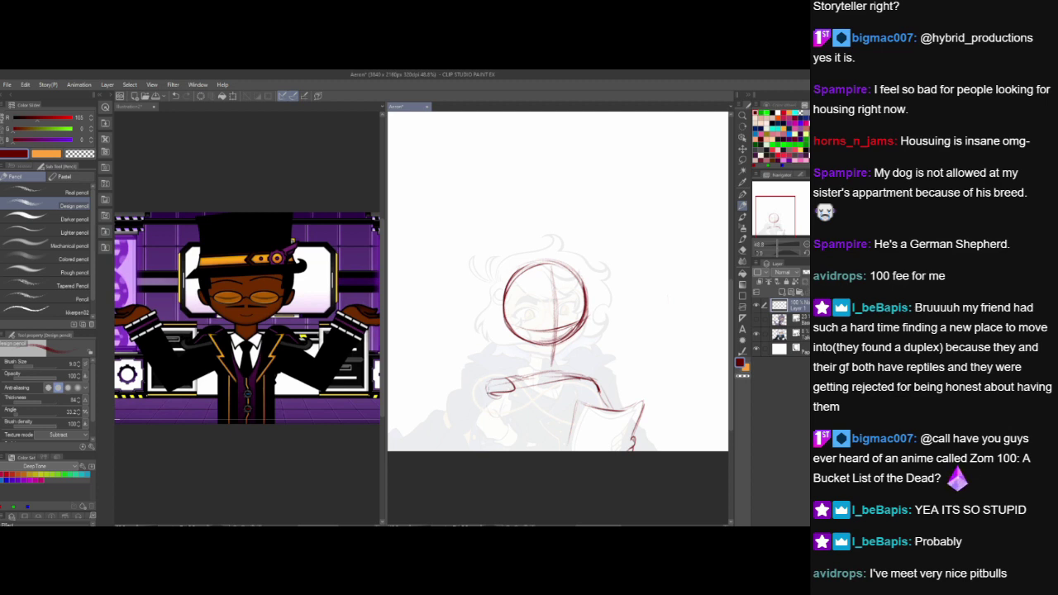
{"action": "mouse_move", "coordinate": [489, 395]}
{"action": "left_mouse_down"}
{"action": "mouse_move", "coordinate": [501, 404]}
{"action": "mouse_move", "coordinate": [532, 380]}
{"action": "mouse_move", "coordinate": [575, 375]}
{"action": "left_mouse_up"}
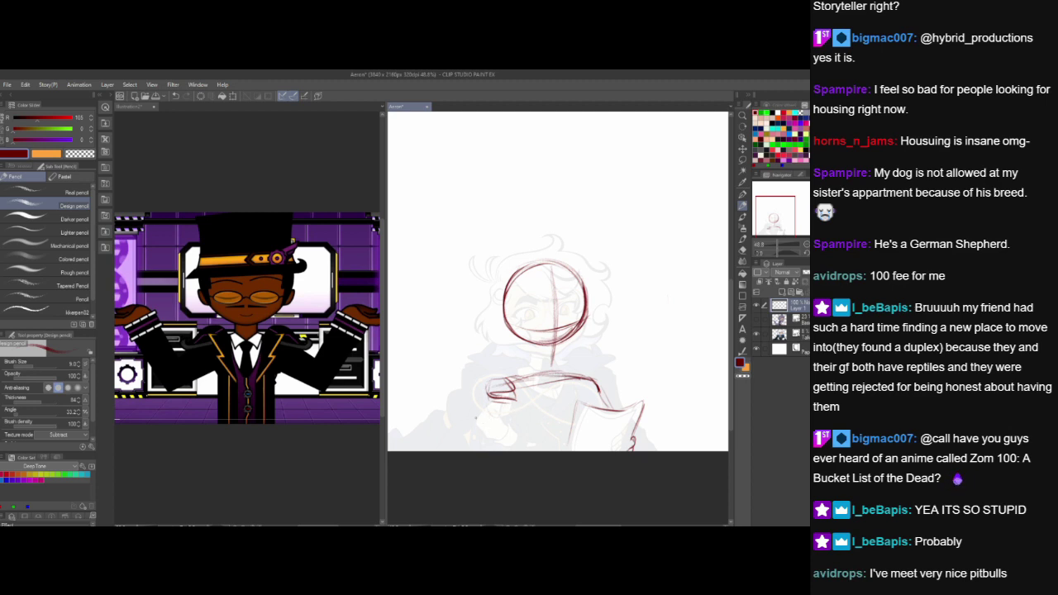
- Sketch the fingers of the raised hand beside the small chest hand and the two forearm lines running down to the canvas edge
{"action": "mouse_move", "coordinate": [449, 384]}
{"action": "left_mouse_down"}
{"action": "mouse_move", "coordinate": [473, 403]}
{"action": "mouse_move", "coordinate": [455, 379]}
{"action": "mouse_move", "coordinate": [462, 364]}
{"action": "mouse_move", "coordinate": [471, 385]}
{"action": "left_mouse_up"}
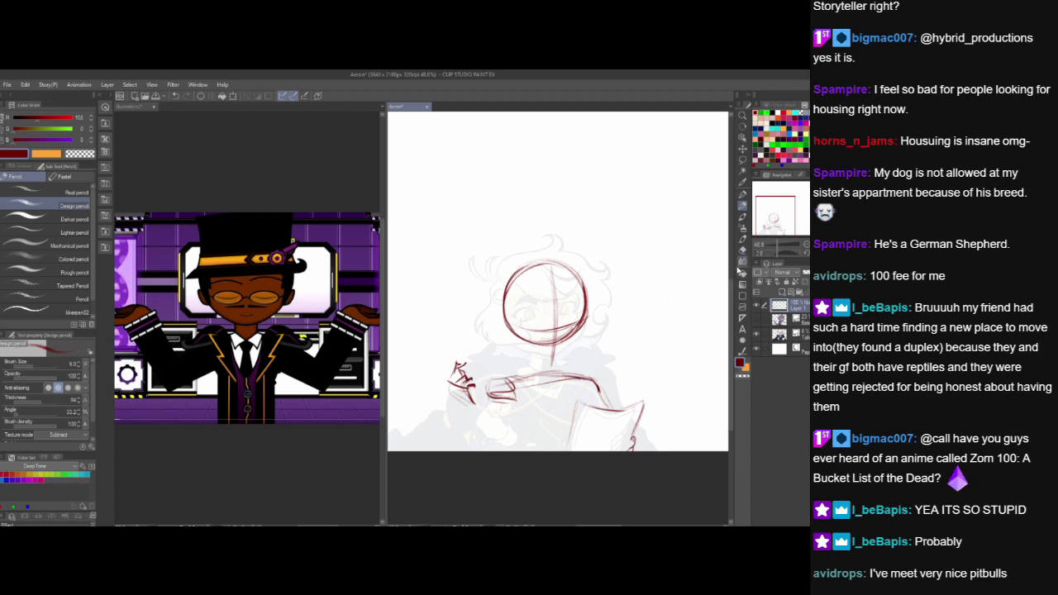
{"action": "left_click_drag", "start_coordinate": [474, 408], "coordinate": [495, 451]}
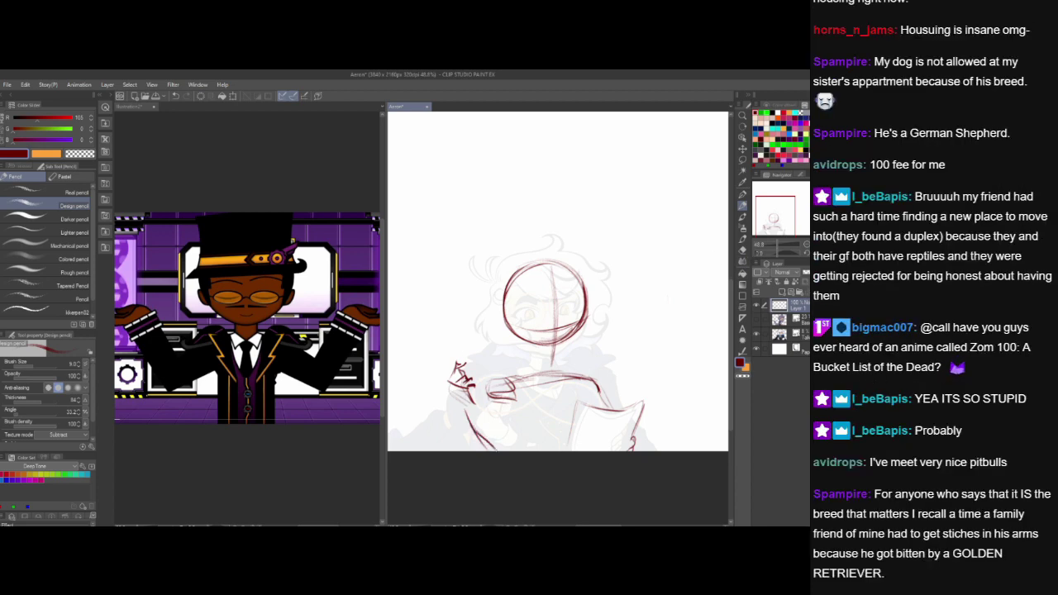
{"action": "mouse_move", "coordinate": [487, 400]}
{"action": "left_mouse_down"}
{"action": "mouse_move", "coordinate": [507, 404]}
{"action": "mouse_move", "coordinate": [501, 450]}
{"action": "left_mouse_up"}
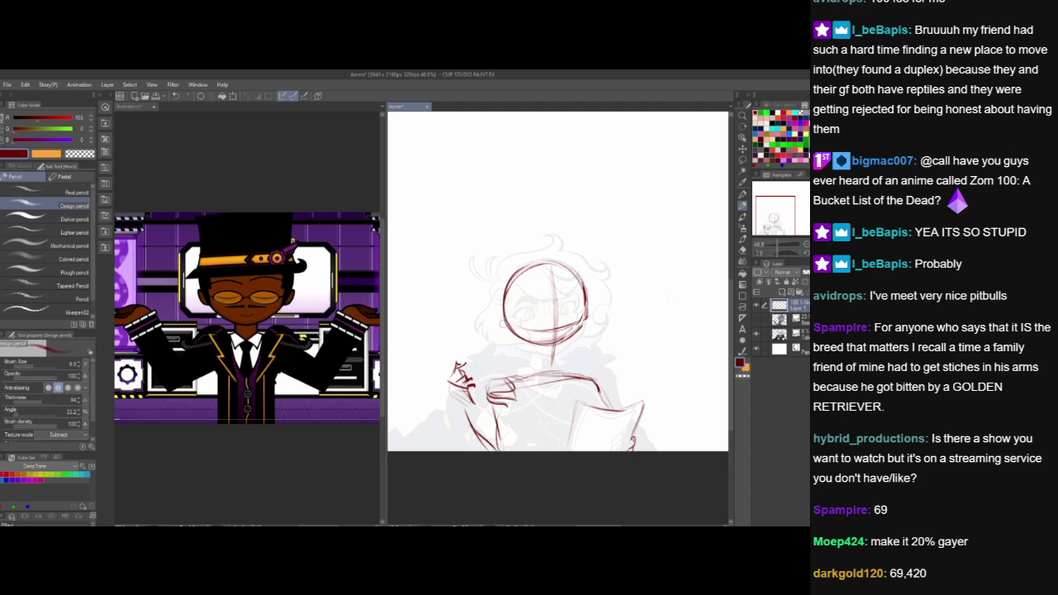
- Erase the lower part of the head circle and redraw it as a longer jaw and chin, reinforcing the cheek on the paper's side
{"action": "left_click", "coordinate": [742, 252]}
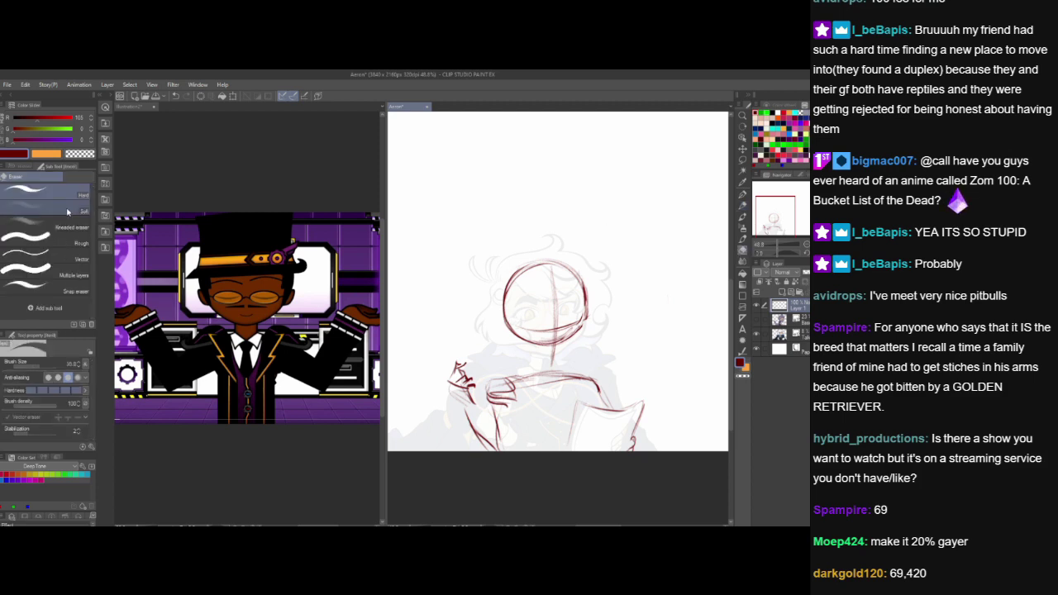
{"action": "left_click_drag", "start_coordinate": [507, 319], "coordinate": [529, 349]}
{"action": "left_click", "coordinate": [742, 202]}
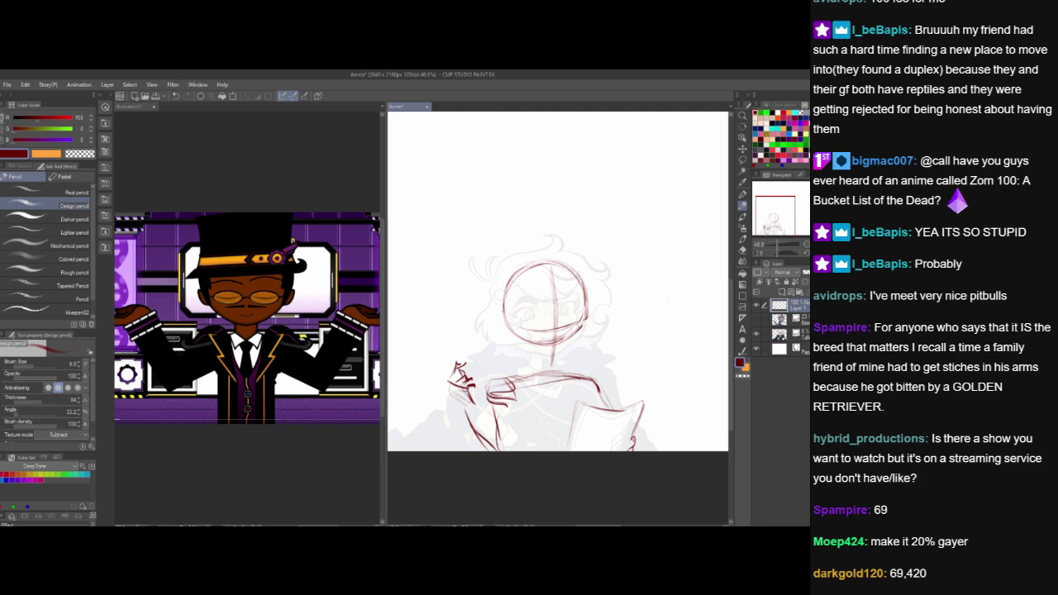
{"action": "mouse_move", "coordinate": [503, 306]}
{"action": "left_mouse_down"}
{"action": "mouse_move", "coordinate": [514, 351]}
{"action": "mouse_move", "coordinate": [545, 369]}
{"action": "left_mouse_up"}
{"action": "left_click_drag", "start_coordinate": [552, 368], "coordinate": [576, 355]}
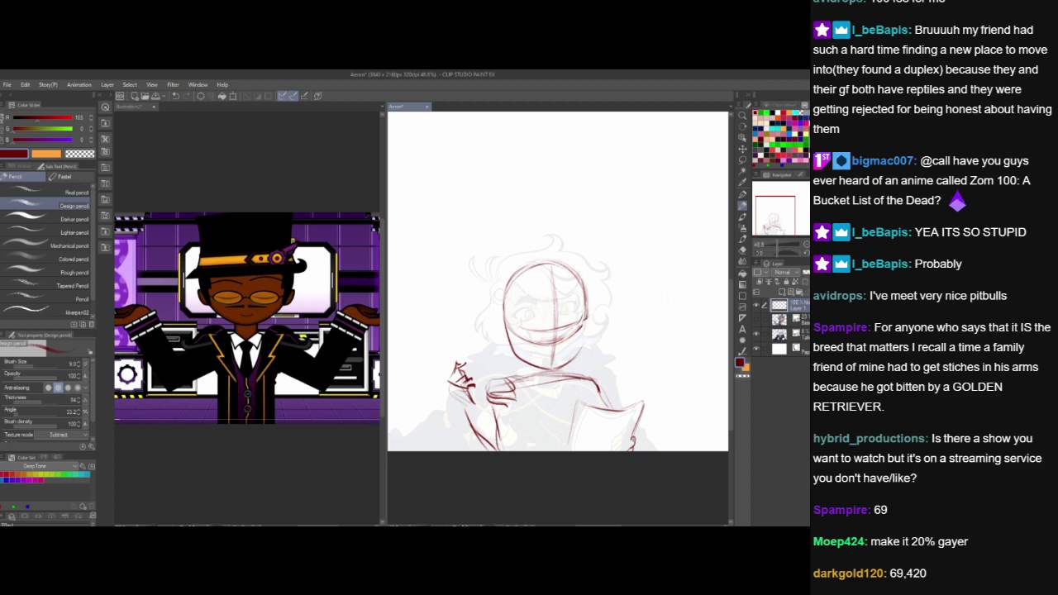
{"action": "left_click_drag", "start_coordinate": [586, 304], "coordinate": [586, 340]}
- Lasso the head sketch, move it slightly up to leave room for the neck, and clear the selection
{"action": "key", "text": "m"}
{"action": "mouse_move", "coordinate": [500, 296]}
{"action": "left_mouse_down"}
{"action": "mouse_move", "coordinate": [545, 365]}
{"action": "mouse_move", "coordinate": [569, 367]}
{"action": "mouse_move", "coordinate": [604, 314]}
{"action": "mouse_move", "coordinate": [547, 239]}
{"action": "left_mouse_up"}
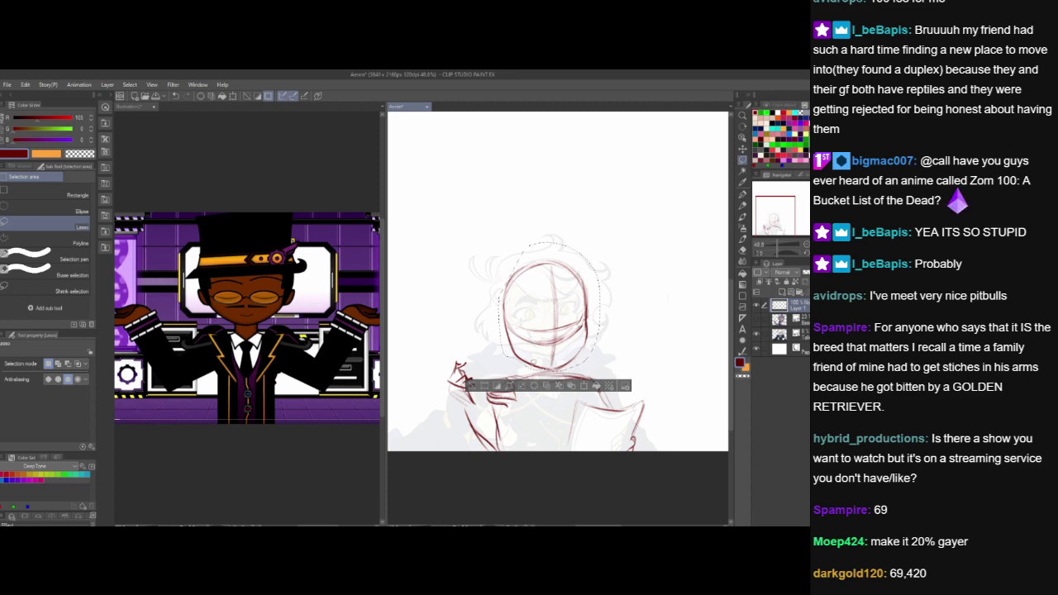
{"action": "left_click", "coordinate": [586, 388]}
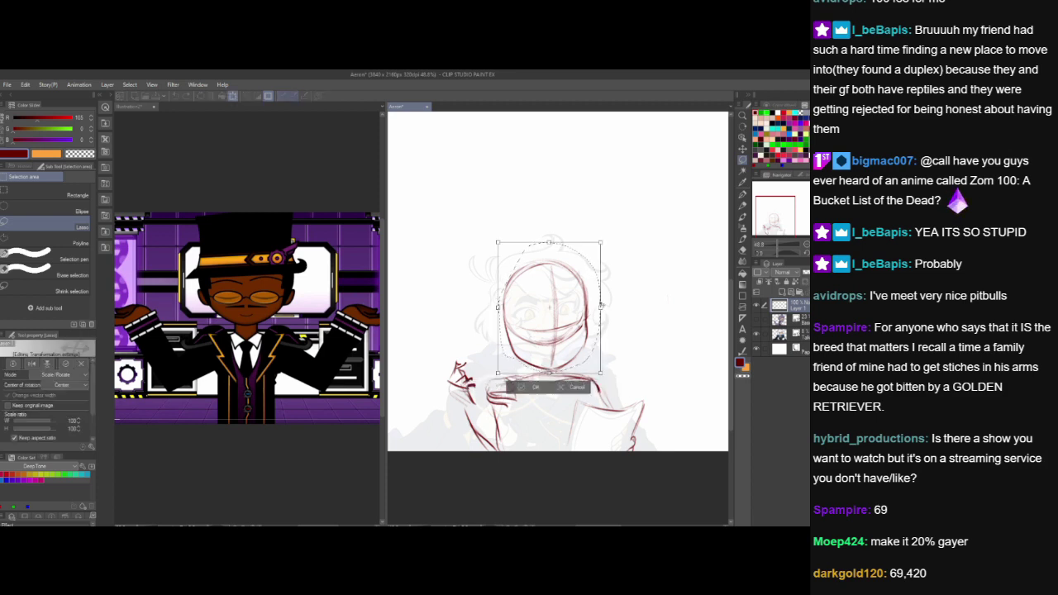
{"action": "left_click_drag", "start_coordinate": [593, 344], "coordinate": [586, 326]}
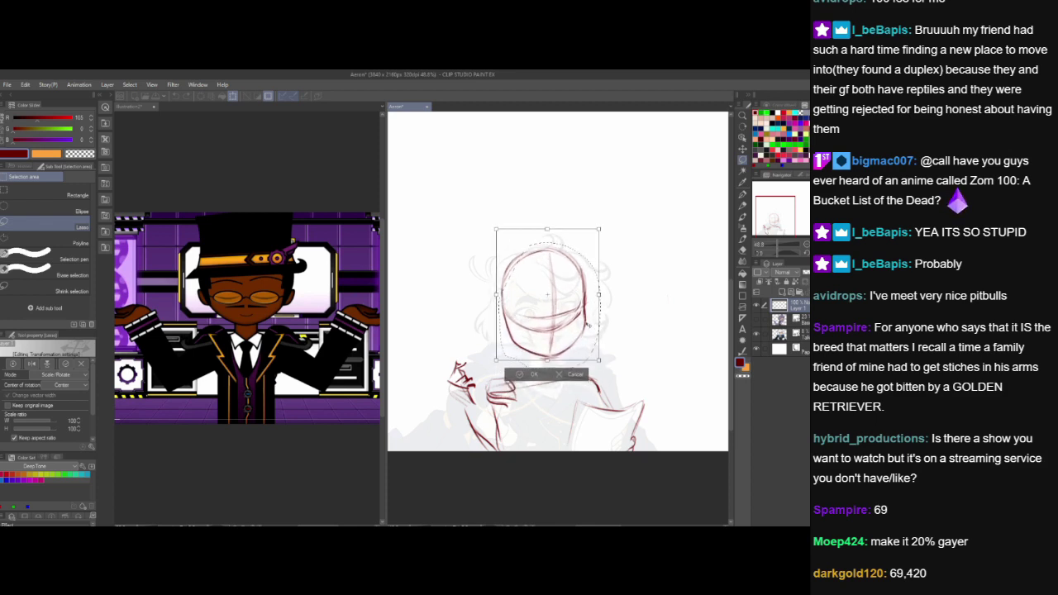
{"action": "left_click", "coordinate": [536, 376]}
{"action": "left_click", "coordinate": [633, 295]}
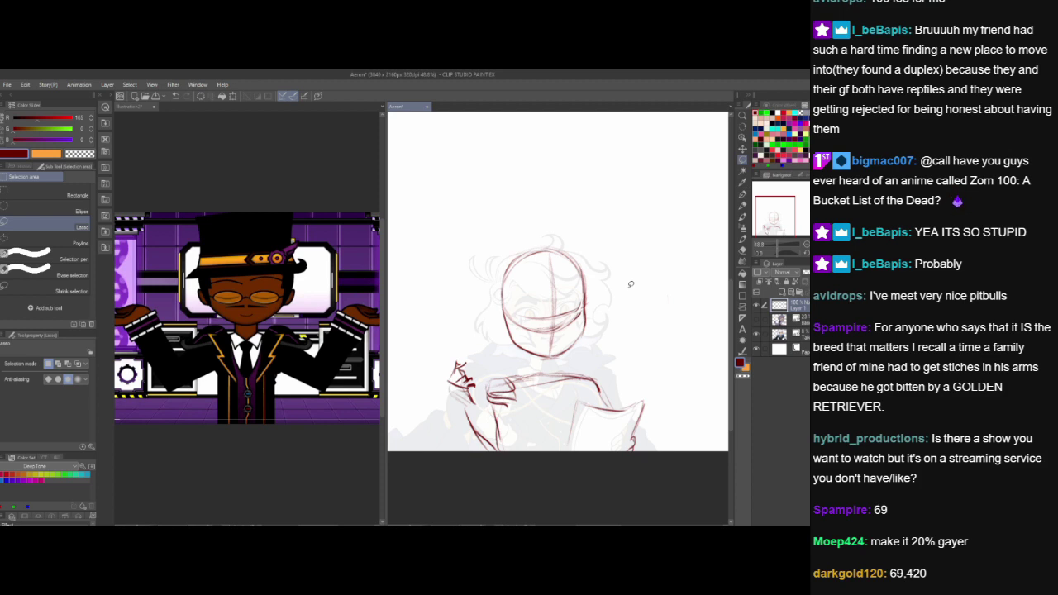
- Reinforce the top of the head outline, and tilt the lassoed head slightly counterclockwise while shifting it towards the raised hand
{"action": "left_click", "coordinate": [742, 205]}
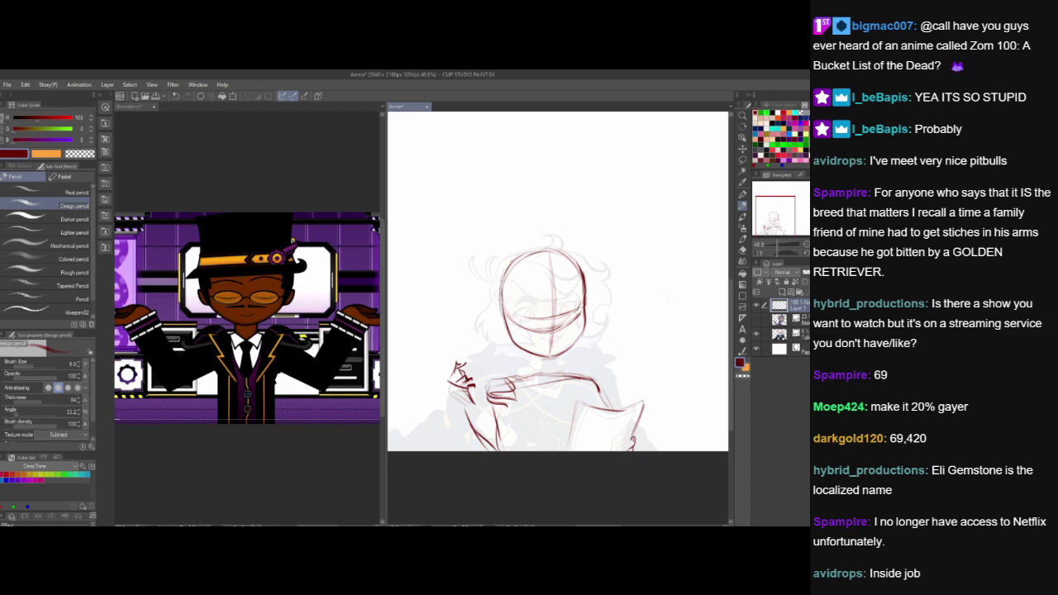
{"action": "mouse_move", "coordinate": [502, 273]}
{"action": "left_mouse_down"}
{"action": "mouse_move", "coordinate": [548, 249]}
{"action": "mouse_move", "coordinate": [573, 261]}
{"action": "left_mouse_up"}
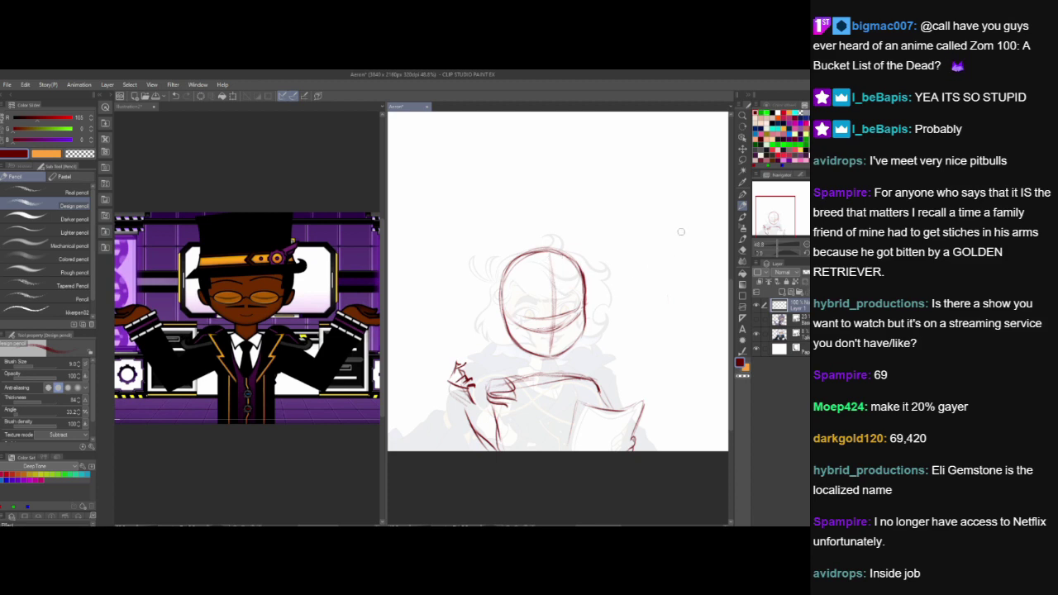
{"action": "left_click", "coordinate": [743, 160]}
{"action": "mouse_move", "coordinate": [495, 283]}
{"action": "left_mouse_down"}
{"action": "mouse_move", "coordinate": [568, 361]}
{"action": "mouse_move", "coordinate": [617, 290]}
{"action": "mouse_move", "coordinate": [534, 268]}
{"action": "left_mouse_up"}
{"action": "key", "text": "ctrl+t"}
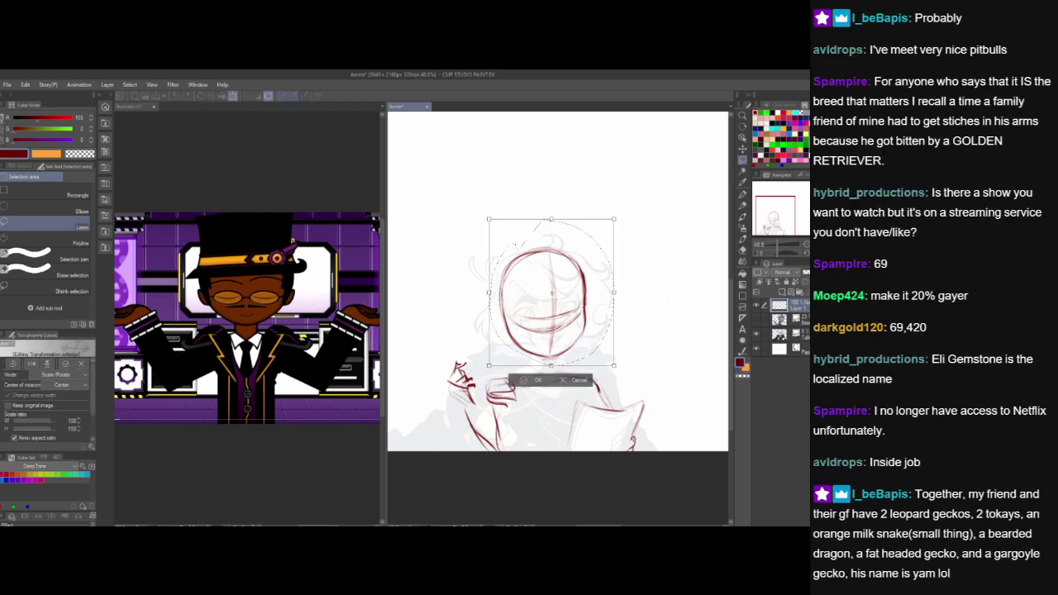
{"action": "left_click_drag", "start_coordinate": [621, 213], "coordinate": [616, 211]}
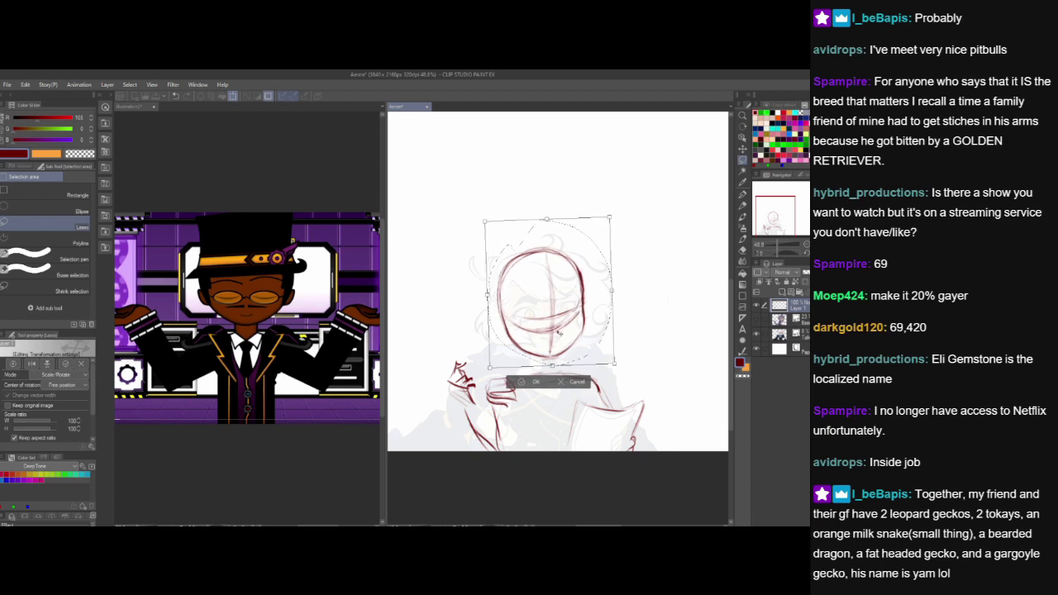
{"action": "left_click_drag", "start_coordinate": [553, 331], "coordinate": [546, 331]}
{"action": "left_click", "coordinate": [526, 382]}
{"action": "key", "text": "ctrl+d"}
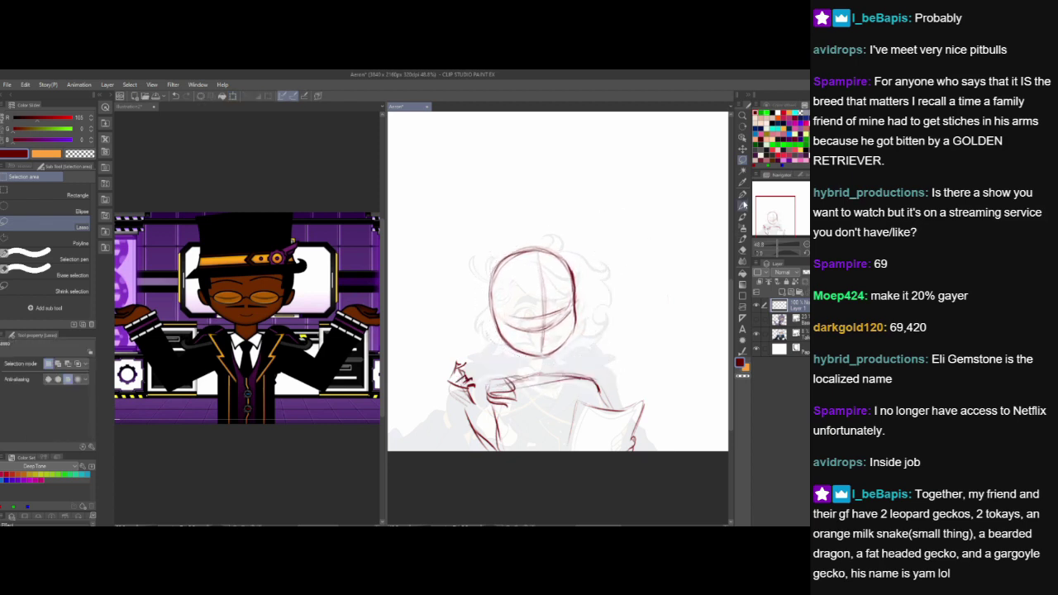
- Sketch both sides of the neck below the chin and strengthen the shoulder line leading to the paper
{"action": "left_click", "coordinate": [742, 205]}
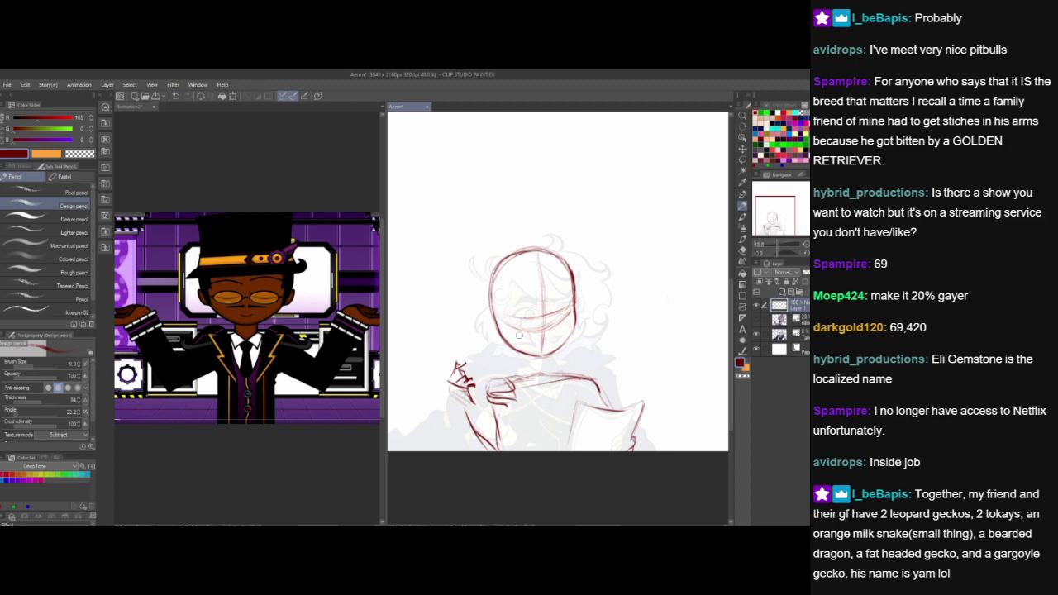
{"action": "left_click_drag", "start_coordinate": [521, 357], "coordinate": [522, 372]}
{"action": "left_click_drag", "start_coordinate": [550, 372], "coordinate": [601, 393]}
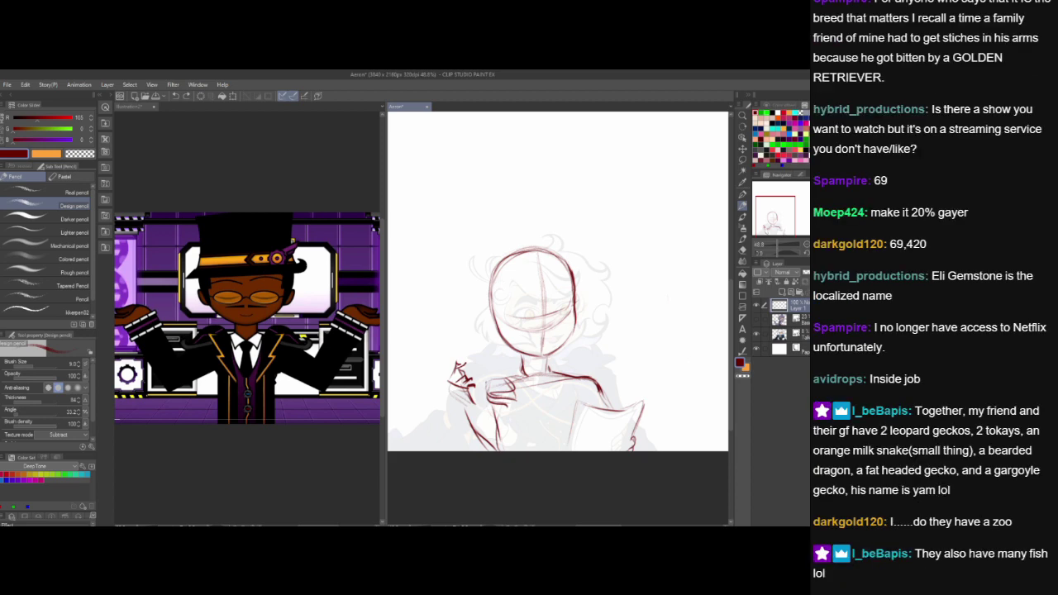
- Refine the raised hand with a rounded back, curled fingers and wrist, and strengthen the outer contour of its forearm
{"action": "mouse_move", "coordinate": [487, 382]}
{"action": "left_mouse_down"}
{"action": "mouse_move", "coordinate": [482, 402]}
{"action": "mouse_move", "coordinate": [500, 374]}
{"action": "mouse_move", "coordinate": [488, 389]}
{"action": "left_mouse_up"}
{"action": "left_click_drag", "start_coordinate": [445, 389], "coordinate": [460, 414]}
{"action": "mouse_move", "coordinate": [451, 364]}
{"action": "left_mouse_down"}
{"action": "mouse_move", "coordinate": [443, 380]}
{"action": "mouse_move", "coordinate": [463, 363]}
{"action": "left_mouse_up"}
{"action": "left_click_drag", "start_coordinate": [463, 420], "coordinate": [478, 450]}
{"action": "mouse_move", "coordinate": [448, 371]}
{"action": "left_mouse_down"}
{"action": "mouse_move", "coordinate": [443, 383]}
{"action": "mouse_move", "coordinate": [472, 371]}
{"action": "left_mouse_up"}
{"action": "left_click_drag", "start_coordinate": [463, 375], "coordinate": [462, 383]}
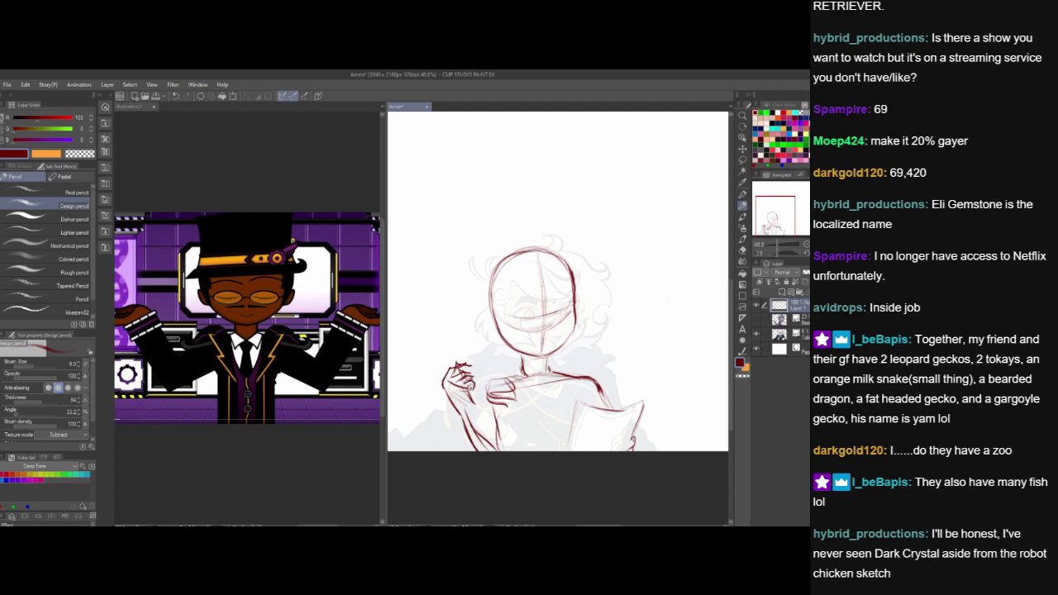
{"action": "left_click_drag", "start_coordinate": [469, 391], "coordinate": [473, 402]}
- Mirror the canvas view, erase excess lines along the raised forearm, and restore the normal view
{"action": "key", "text": "h"}
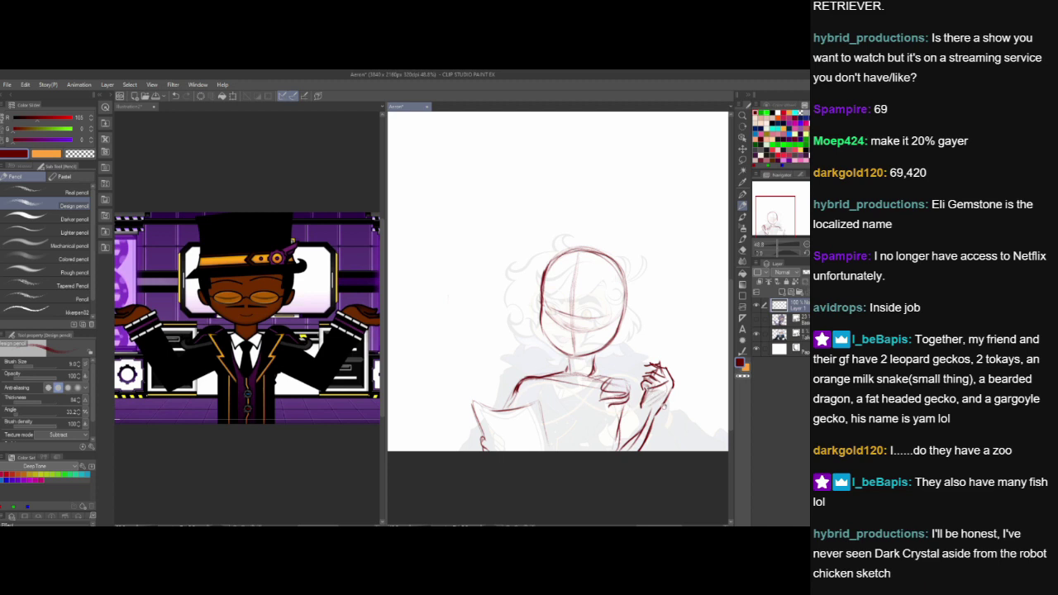
{"action": "left_click_drag", "start_coordinate": [664, 406], "coordinate": [647, 353]}
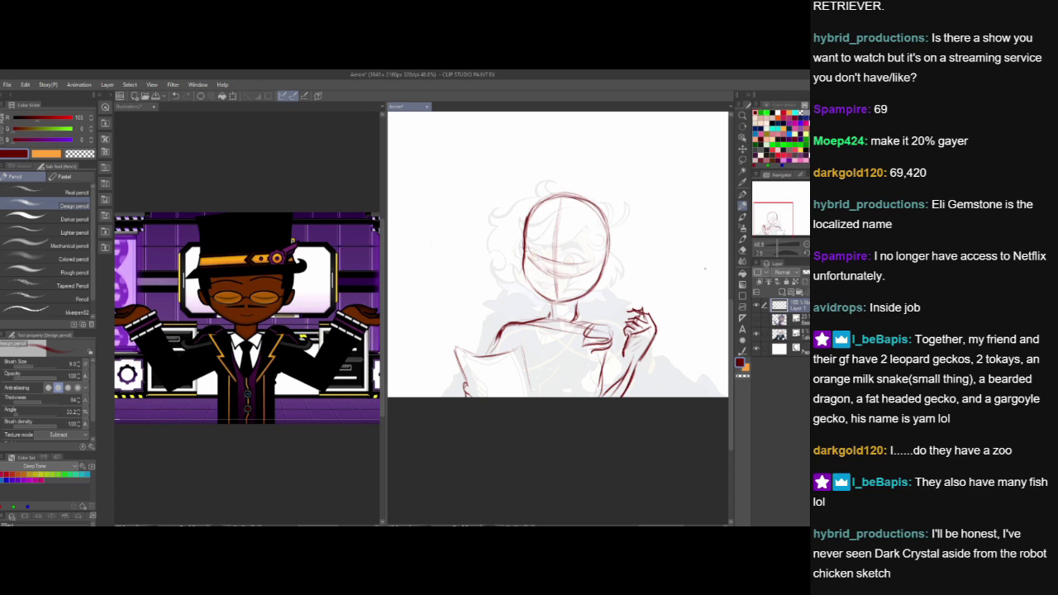
{"action": "left_click", "coordinate": [743, 243]}
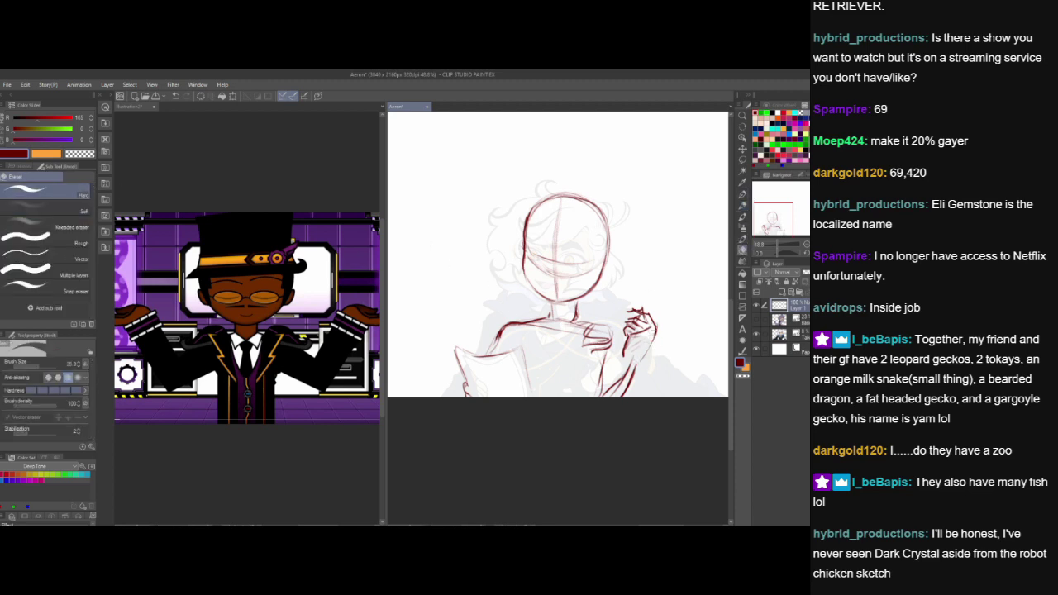
{"action": "left_click_drag", "start_coordinate": [631, 356], "coordinate": [610, 391]}
{"action": "key", "text": "h"}
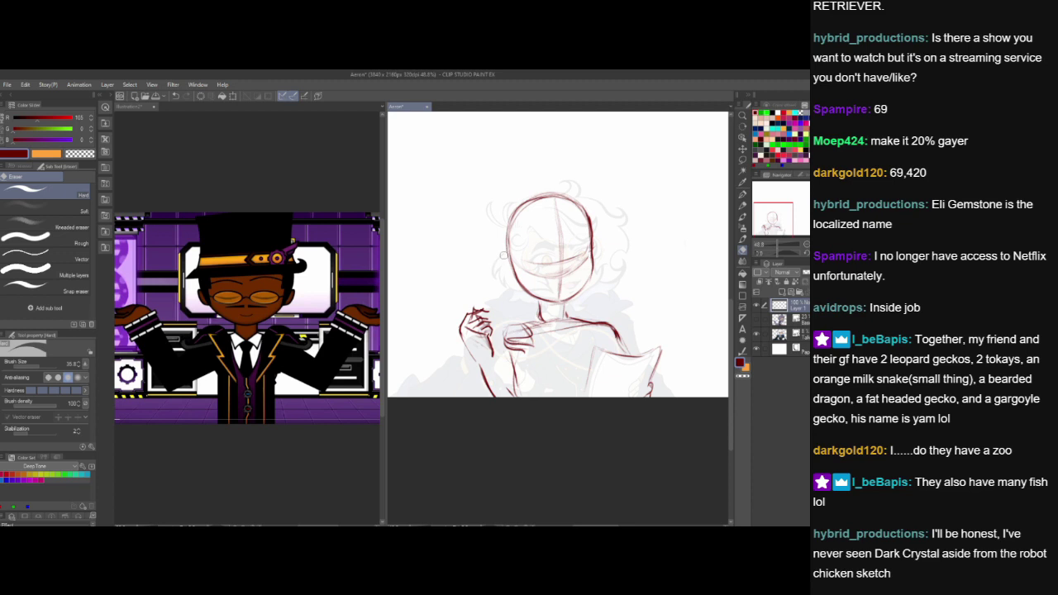
- Draw a small ear on the side of the head nearest the raised hand, and darken the jawline running from it to the chin
{"action": "left_click", "coordinate": [742, 207]}
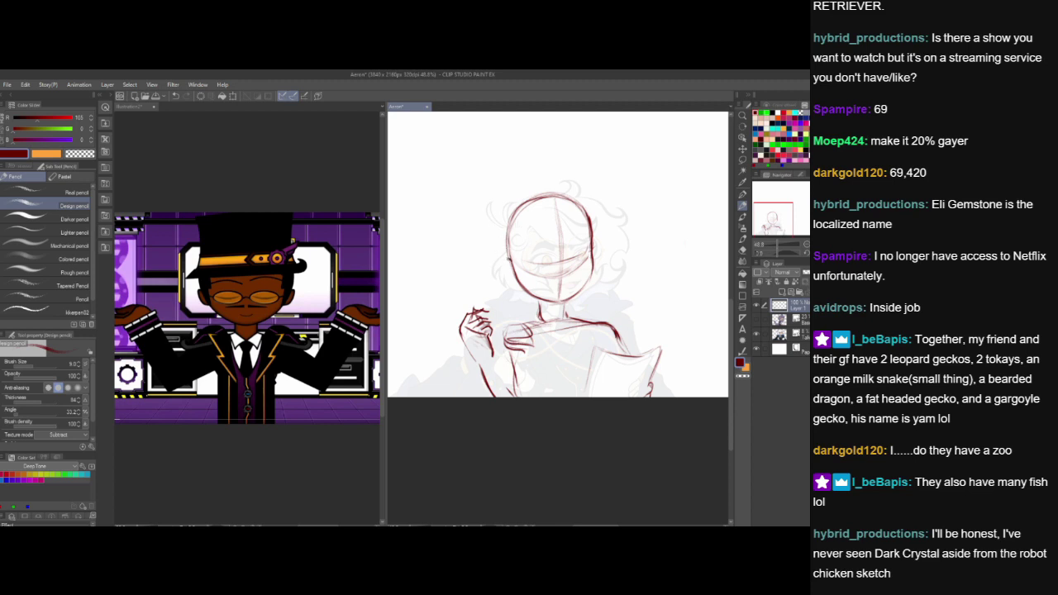
{"action": "left_click_drag", "start_coordinate": [505, 258], "coordinate": [514, 278]}
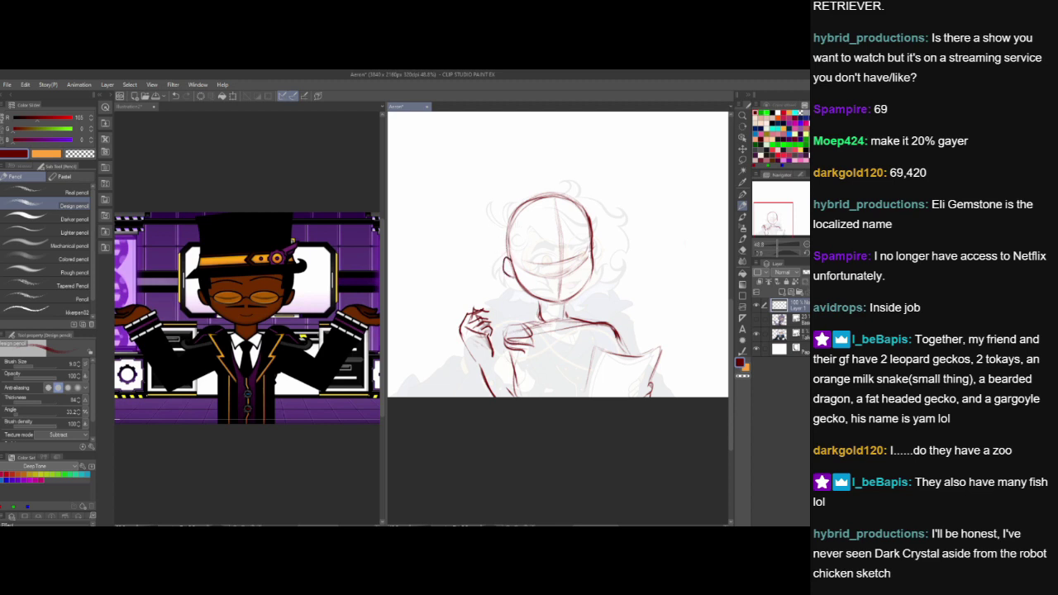
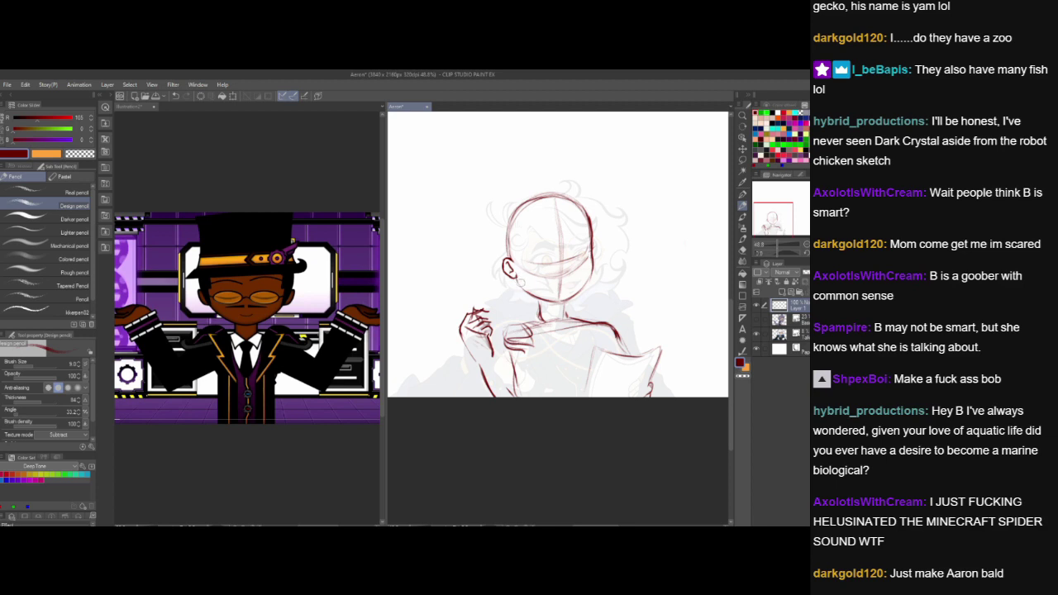
{"action": "left_click_drag", "start_coordinate": [518, 284], "coordinate": [540, 301]}
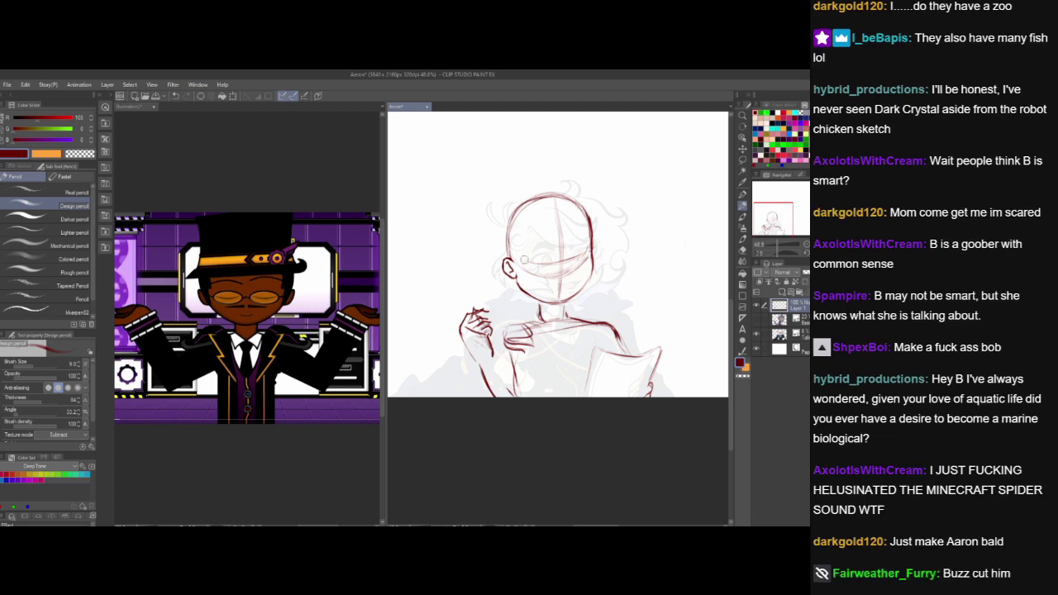
- Refine the cheek, jaw and chin outline opposite the ear with the canvas view mirrored, and flip the view back
{"action": "key", "text": "h"}
{"action": "scroll", "coordinate": [620, 293], "scroll_direction": "up", "scroll_amount": 1}
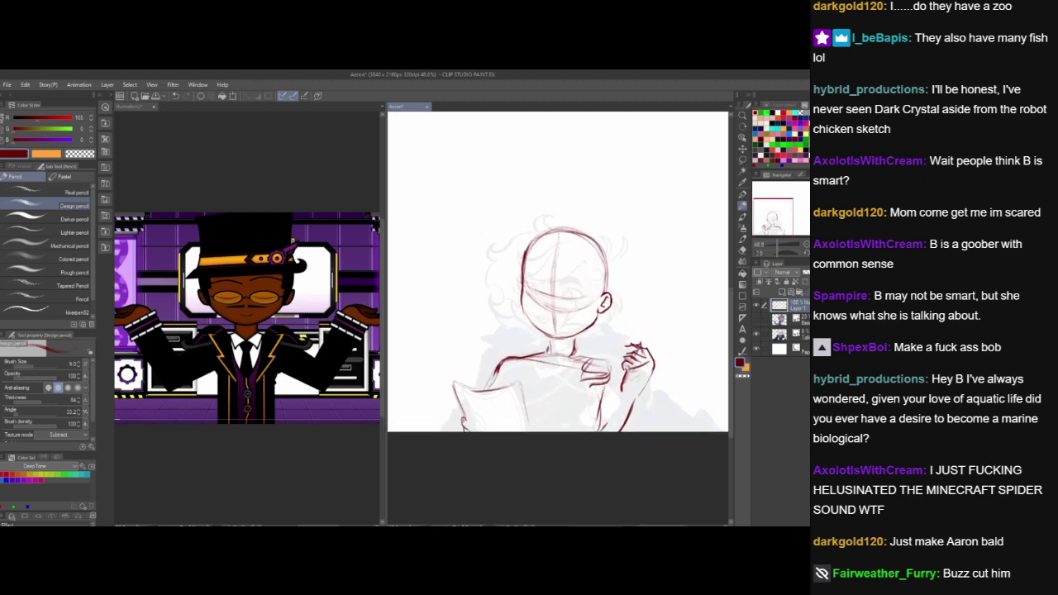
{"action": "left_click_drag", "start_coordinate": [546, 335], "coordinate": [568, 340]}
{"action": "mouse_move", "coordinate": [520, 296]}
{"action": "left_mouse_down"}
{"action": "mouse_move", "coordinate": [550, 338]}
{"action": "mouse_move", "coordinate": [579, 332]}
{"action": "left_mouse_up"}
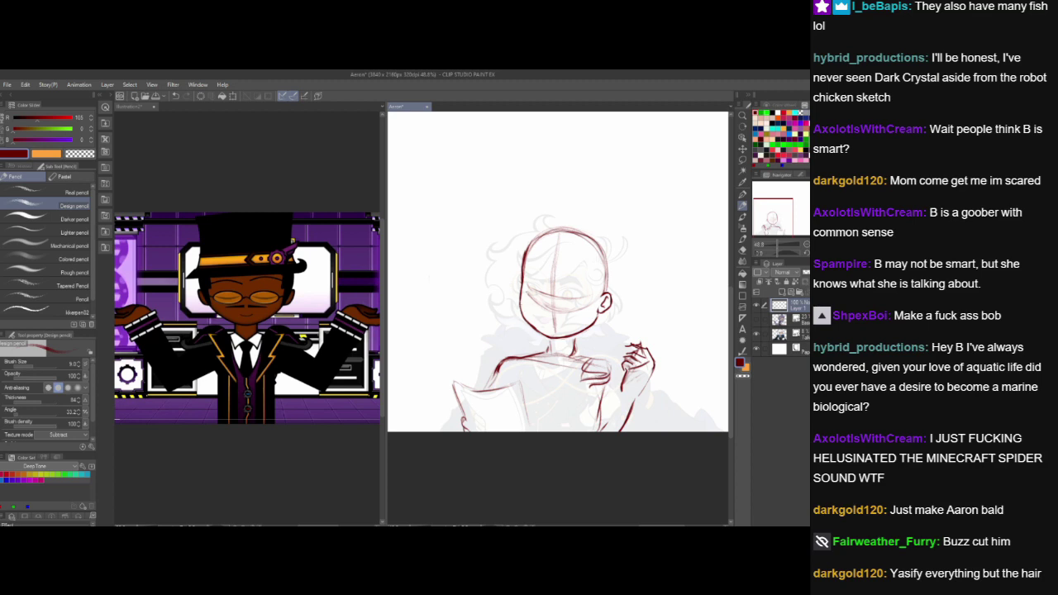
{"action": "key", "text": "h"}
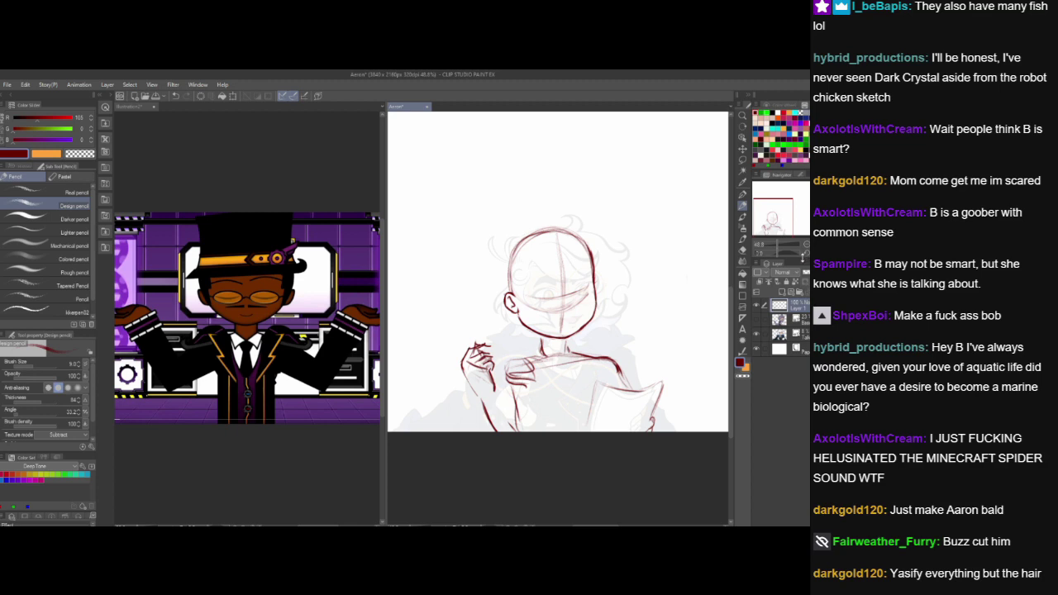
- Darken the skull outline from above the ear over the top of the head
{"action": "left_click_drag", "start_coordinate": [635, 414], "coordinate": [587, 422]}
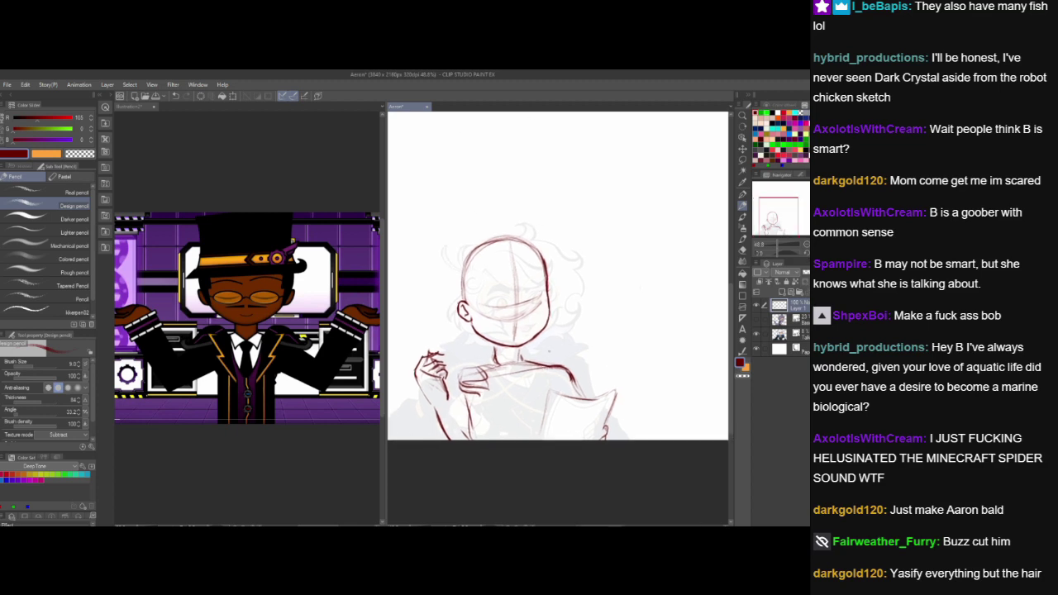
{"action": "left_click_drag", "start_coordinate": [637, 372], "coordinate": [662, 370]}
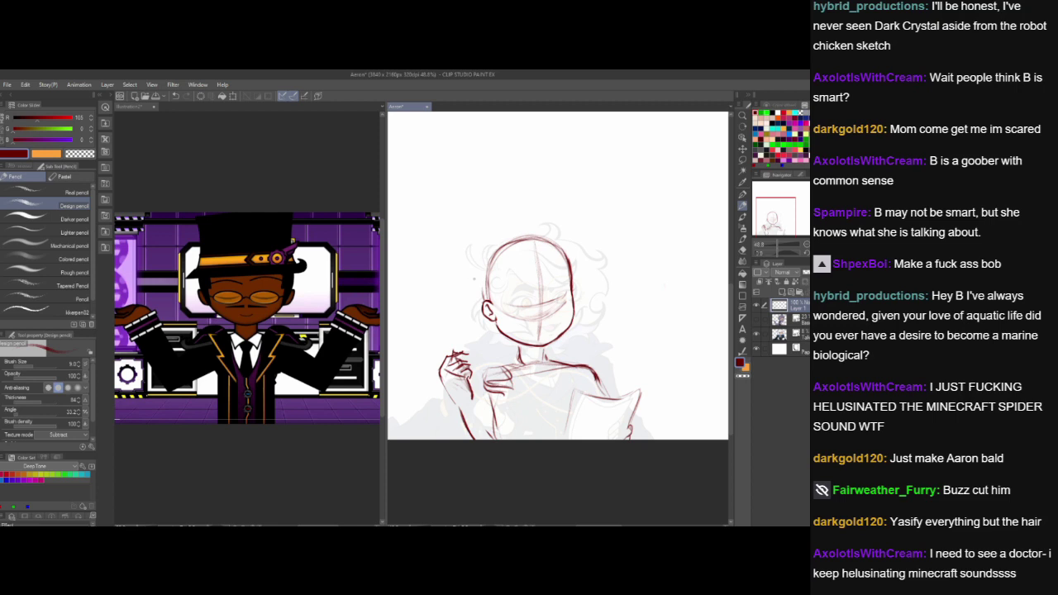
{"action": "mouse_move", "coordinate": [483, 296]}
{"action": "left_mouse_down"}
{"action": "mouse_move", "coordinate": [484, 270]}
{"action": "mouse_move", "coordinate": [508, 240]}
{"action": "mouse_move", "coordinate": [539, 231]}
{"action": "mouse_move", "coordinate": [564, 252]}
{"action": "left_mouse_up"}
- Lasso the whole head, scale it down to about 95%, lower it closer to the neck, and clear the selection
{"action": "left_click", "coordinate": [742, 161]}
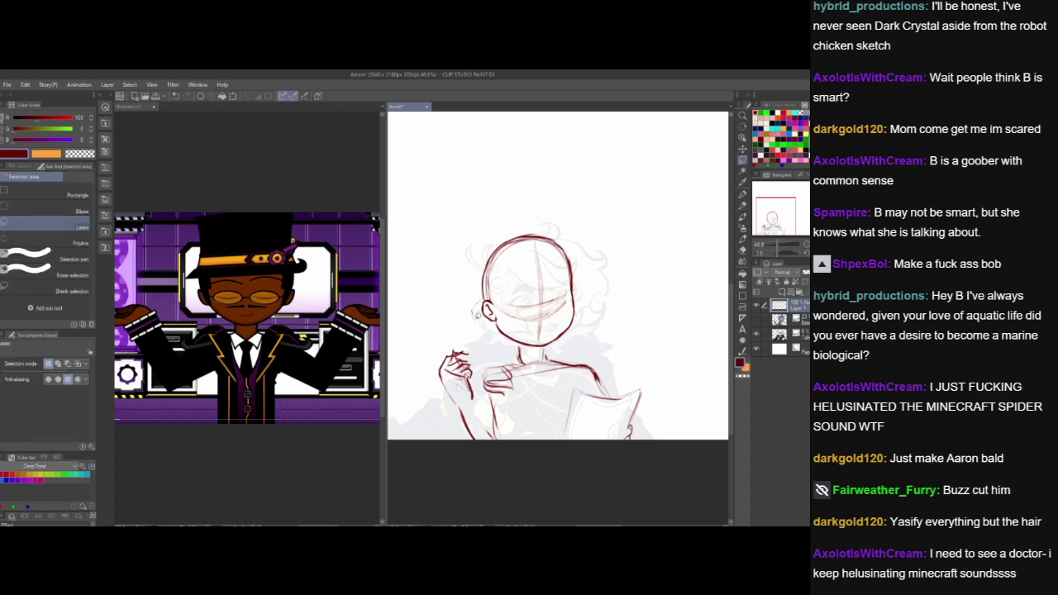
{"action": "mouse_move", "coordinate": [477, 315]}
{"action": "left_mouse_down"}
{"action": "mouse_move", "coordinate": [522, 346]}
{"action": "mouse_move", "coordinate": [565, 339]}
{"action": "mouse_move", "coordinate": [504, 215]}
{"action": "mouse_move", "coordinate": [459, 245]}
{"action": "left_mouse_up"}
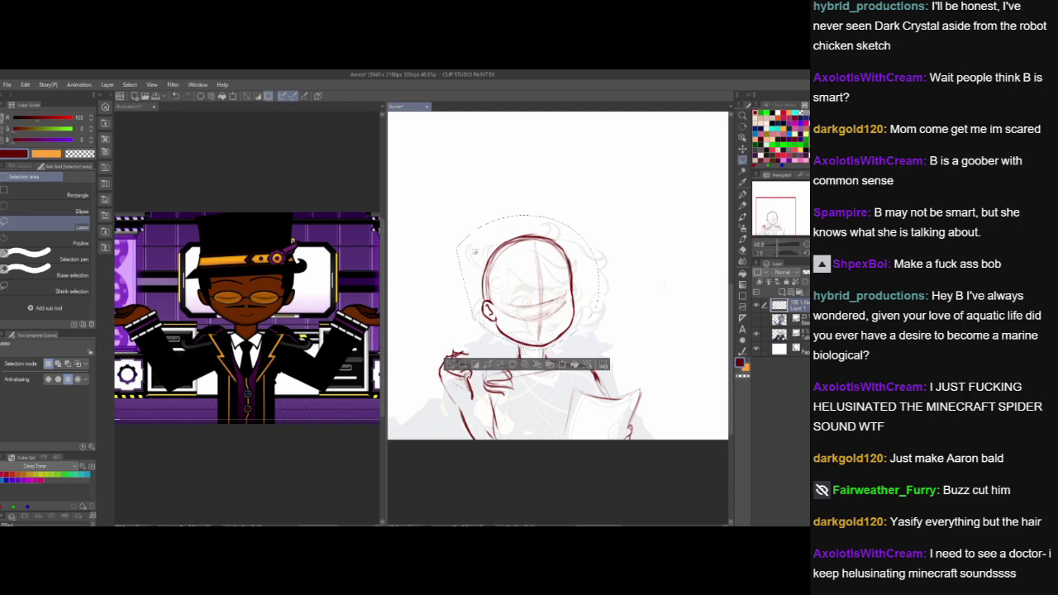
{"action": "left_click", "coordinate": [570, 364]}
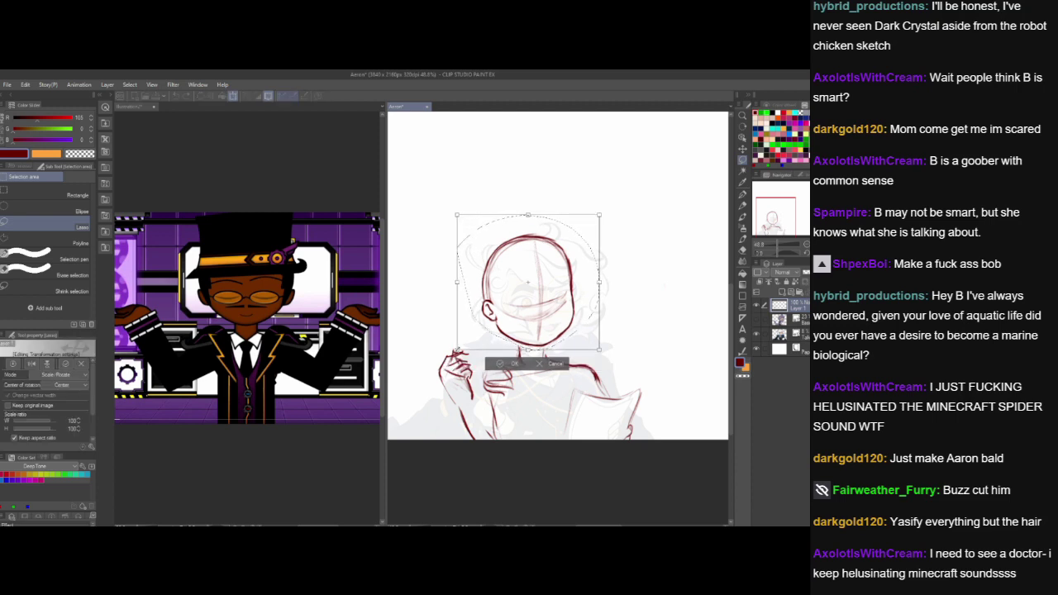
{"action": "left_click_drag", "start_coordinate": [458, 351], "coordinate": [464, 343]}
{"action": "left_click_drag", "start_coordinate": [562, 331], "coordinate": [559, 340]}
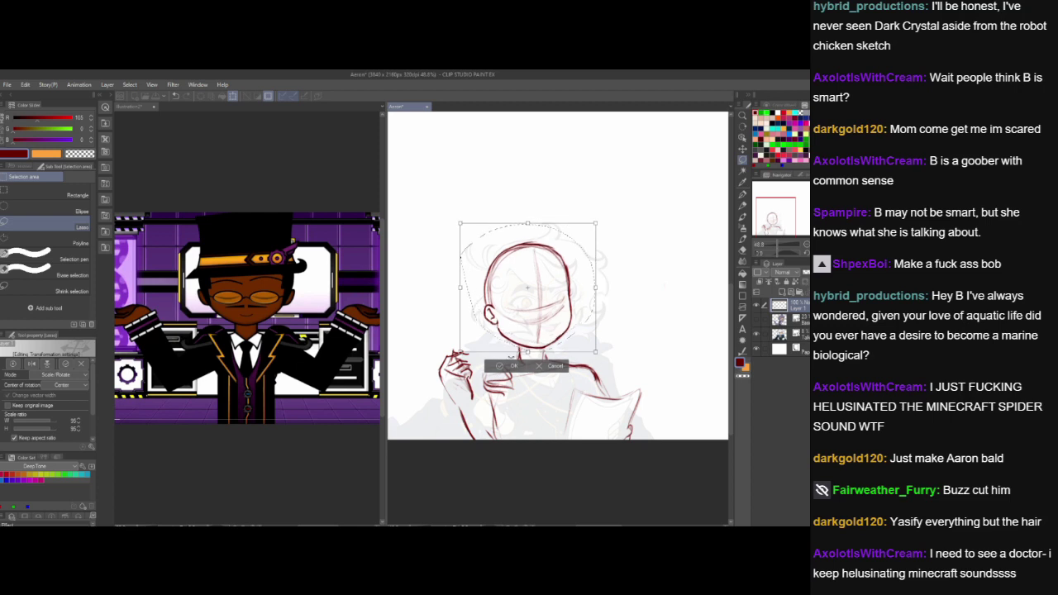
{"action": "left_click", "coordinate": [507, 366]}
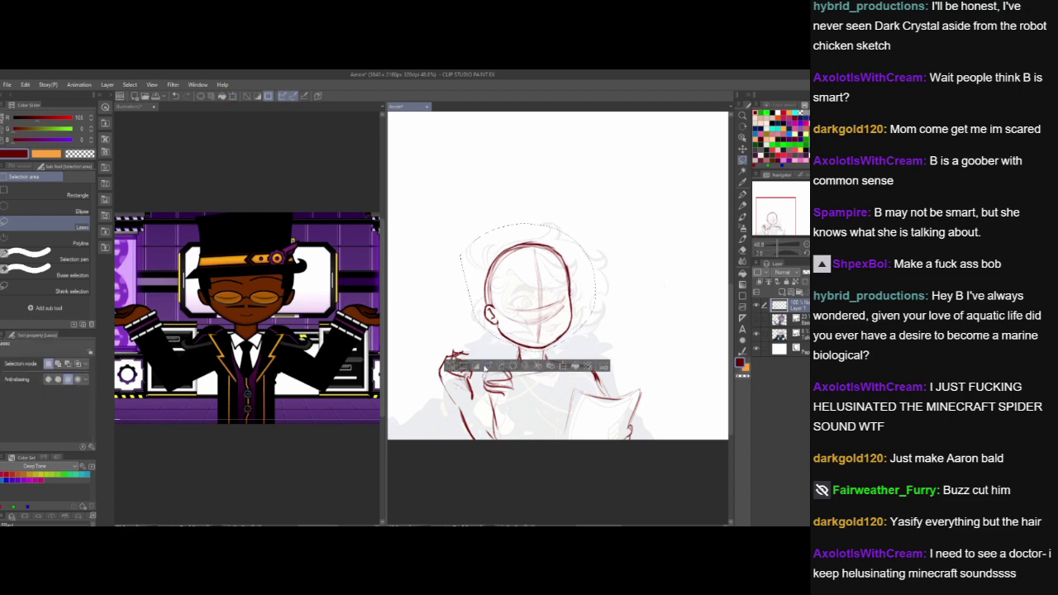
{"action": "key", "text": "ctrl+t"}
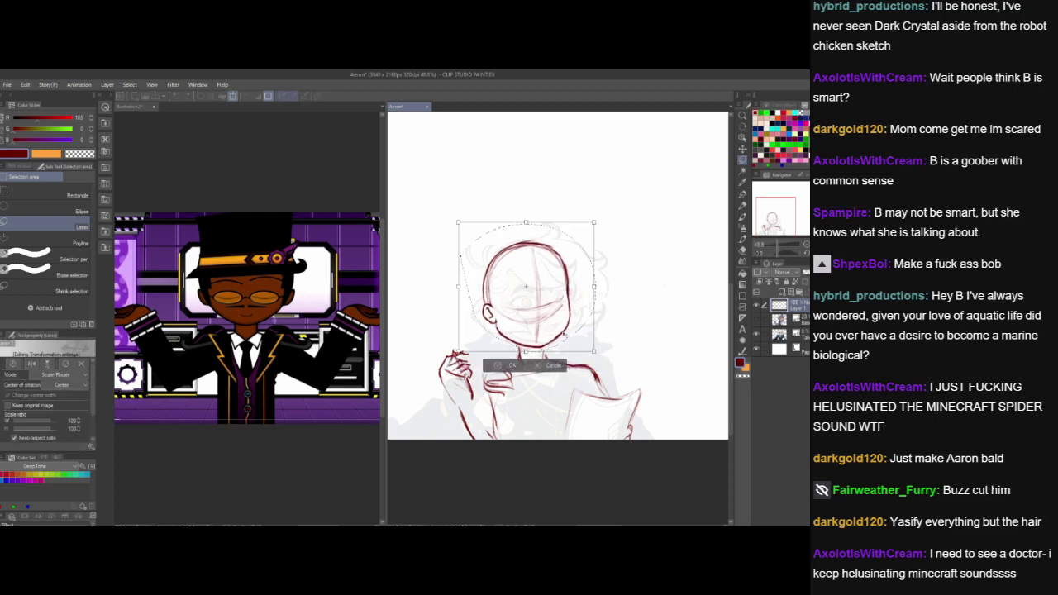
{"action": "left_click_drag", "start_coordinate": [565, 334], "coordinate": [566, 336]}
{"action": "left_click", "coordinate": [504, 366]}
{"action": "left_click", "coordinate": [618, 291]}
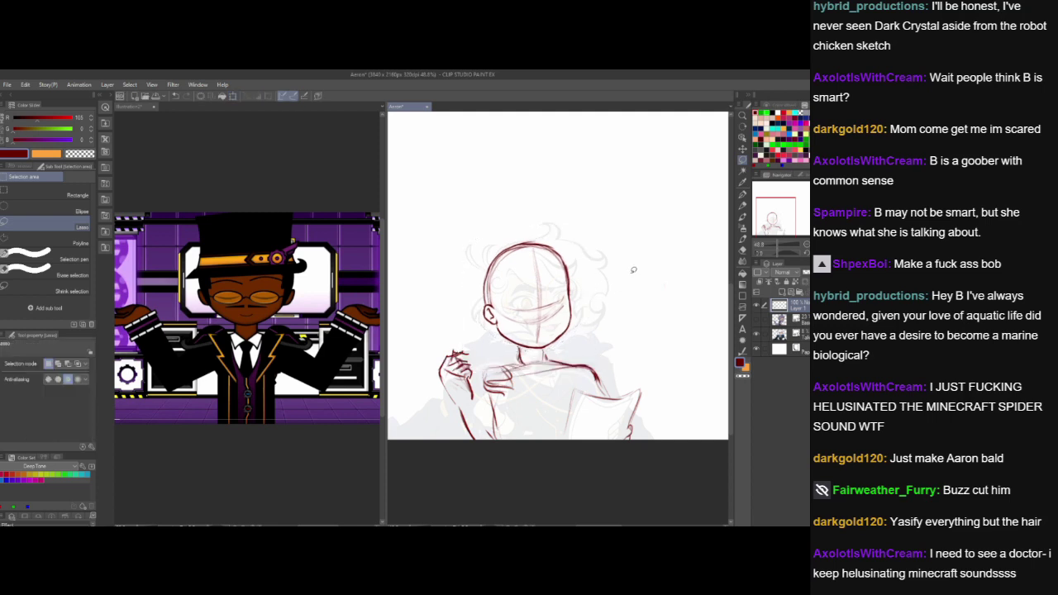
- Rework the neck lines under the chin and sketch the shoulder line running from the neck toward the raised hand
{"action": "left_click", "coordinate": [742, 206]}
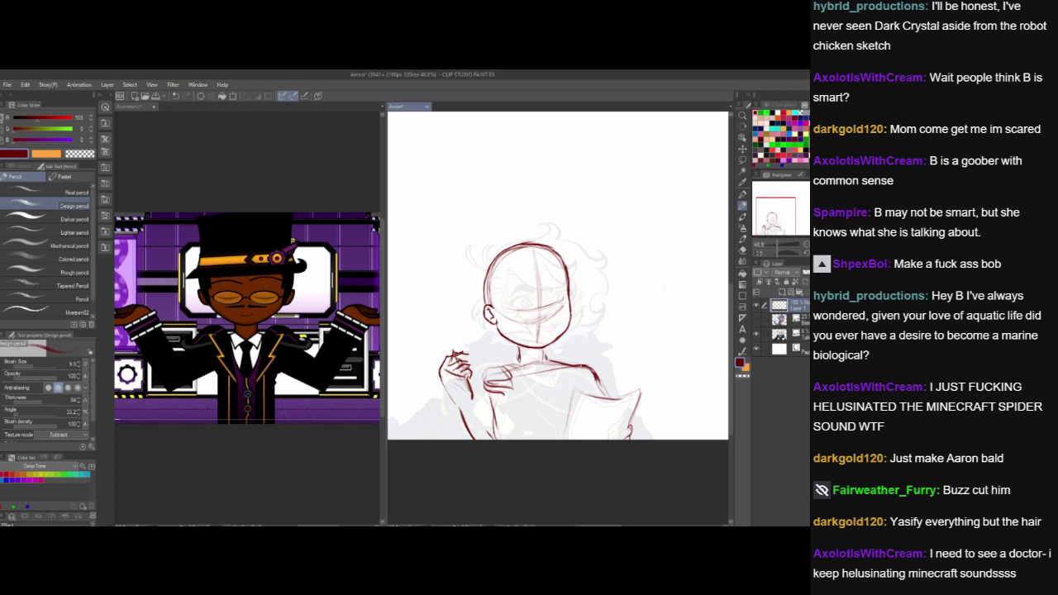
{"action": "mouse_move", "coordinate": [519, 346]}
{"action": "left_mouse_down"}
{"action": "mouse_move", "coordinate": [517, 357]}
{"action": "mouse_move", "coordinate": [543, 364]}
{"action": "left_mouse_up"}
{"action": "key", "text": "ctrl+z"}
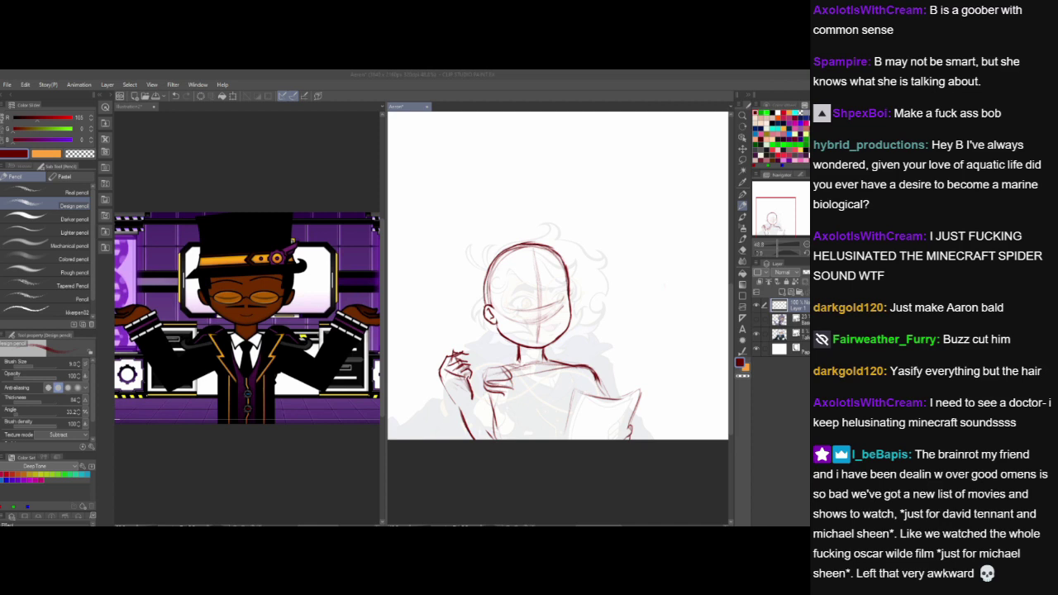
{"action": "mouse_move", "coordinate": [482, 369]}
{"action": "left_mouse_down"}
{"action": "mouse_move", "coordinate": [480, 382]}
{"action": "mouse_move", "coordinate": [520, 362]}
{"action": "left_mouse_up"}
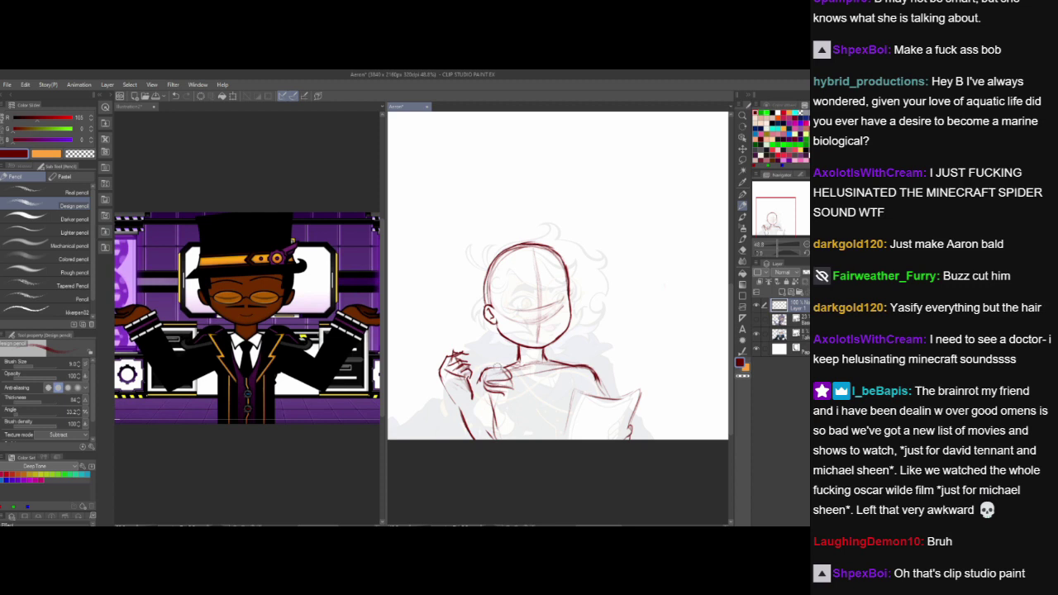
{"action": "left_click_drag", "start_coordinate": [492, 367], "coordinate": [479, 379]}
{"action": "left_click_drag", "start_coordinate": [496, 369], "coordinate": [512, 364]}
- Redraw the outer edge of the raised forearm and sketch the bent arm's line toward the elbow
{"action": "left_click_drag", "start_coordinate": [564, 390], "coordinate": [568, 369]}
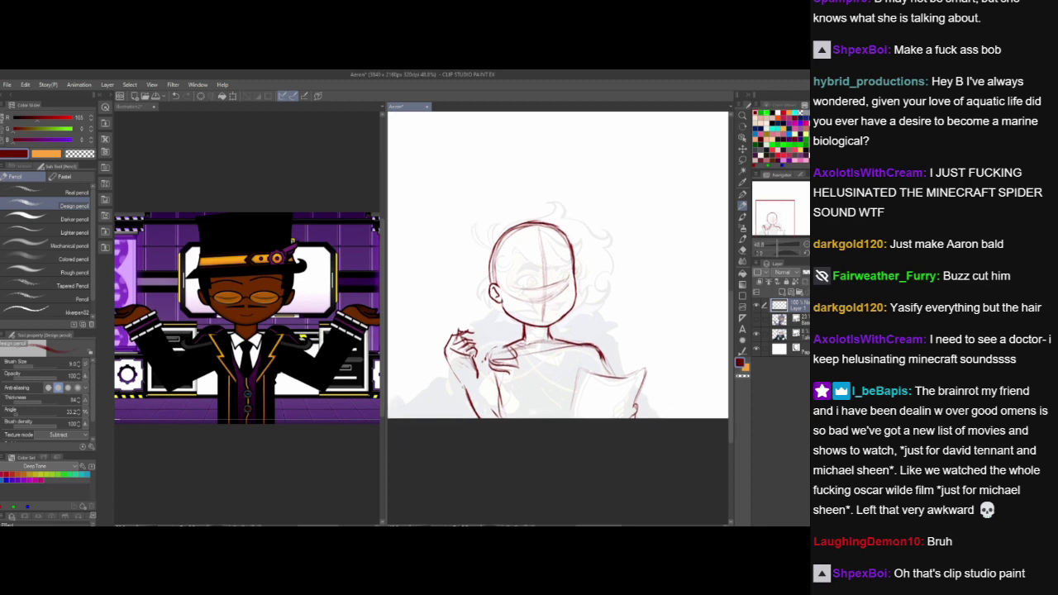
{"action": "left_click_drag", "start_coordinate": [461, 383], "coordinate": [474, 418]}
{"action": "key", "text": "ctrl+z"}
{"action": "left_click_drag", "start_coordinate": [464, 381], "coordinate": [481, 427]}
{"action": "key", "text": "ctrl+z"}
{"action": "key", "text": "ctrl+z"}
{"action": "key", "text": "ctrl+z"}
{"action": "left_click_drag", "start_coordinate": [464, 387], "coordinate": [475, 412]}
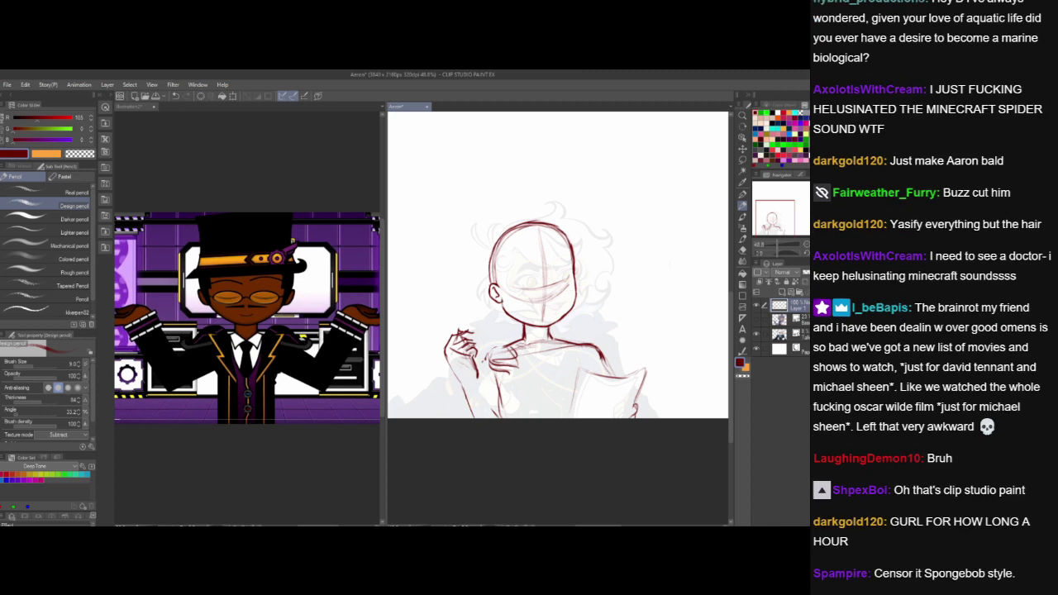
{"action": "left_click_drag", "start_coordinate": [477, 395], "coordinate": [506, 419]}
- Lasso the raised arm and hand and shift them slightly outward from the body
{"action": "left_click", "coordinate": [742, 149]}
{"action": "mouse_move", "coordinate": [476, 314]}
{"action": "left_mouse_down"}
{"action": "mouse_move", "coordinate": [433, 394]}
{"action": "mouse_move", "coordinate": [547, 418]}
{"action": "mouse_move", "coordinate": [521, 351]}
{"action": "mouse_move", "coordinate": [502, 375]}
{"action": "left_mouse_up"}
{"action": "key", "text": "ctrl+t"}
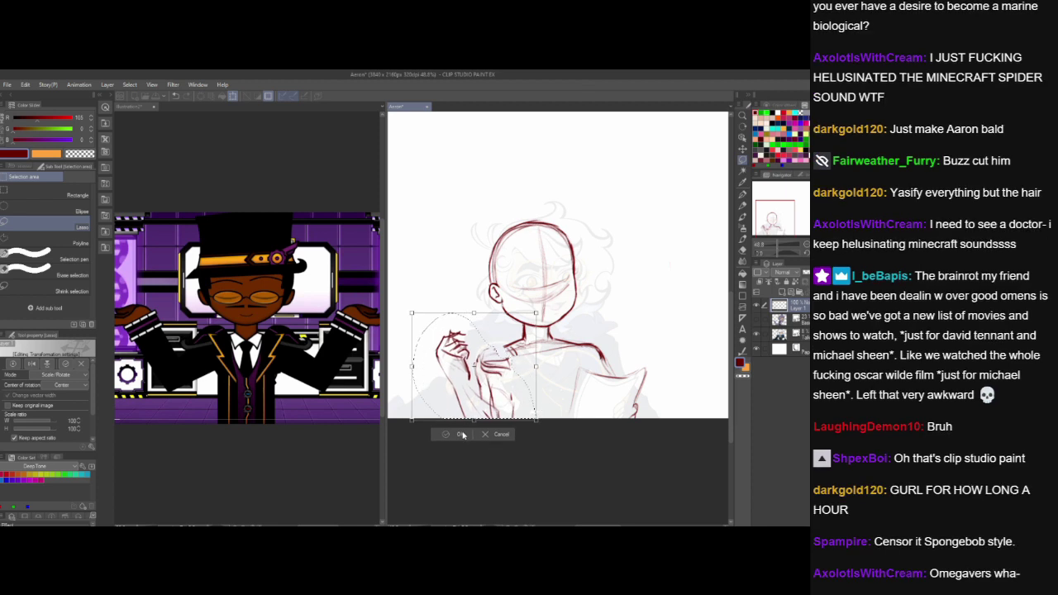
{"action": "left_click", "coordinate": [460, 434]}
- Darken both shoulder curves with the canvas view mirrored, restore the normal view, and strengthen the upper arm and forearm of the raised arm
{"action": "left_click", "coordinate": [743, 205]}
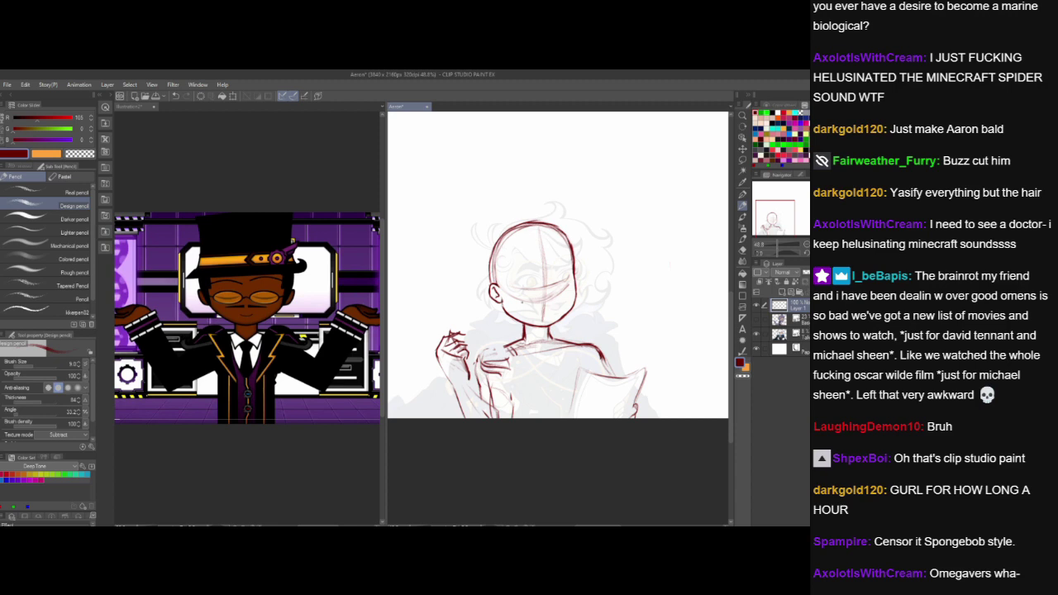
{"action": "mouse_move", "coordinate": [477, 382]}
{"action": "left_mouse_down"}
{"action": "mouse_move", "coordinate": [476, 370]}
{"action": "mouse_move", "coordinate": [506, 341]}
{"action": "left_mouse_up"}
{"action": "key", "text": "ctrl+z"}
{"action": "key", "text": "h"}
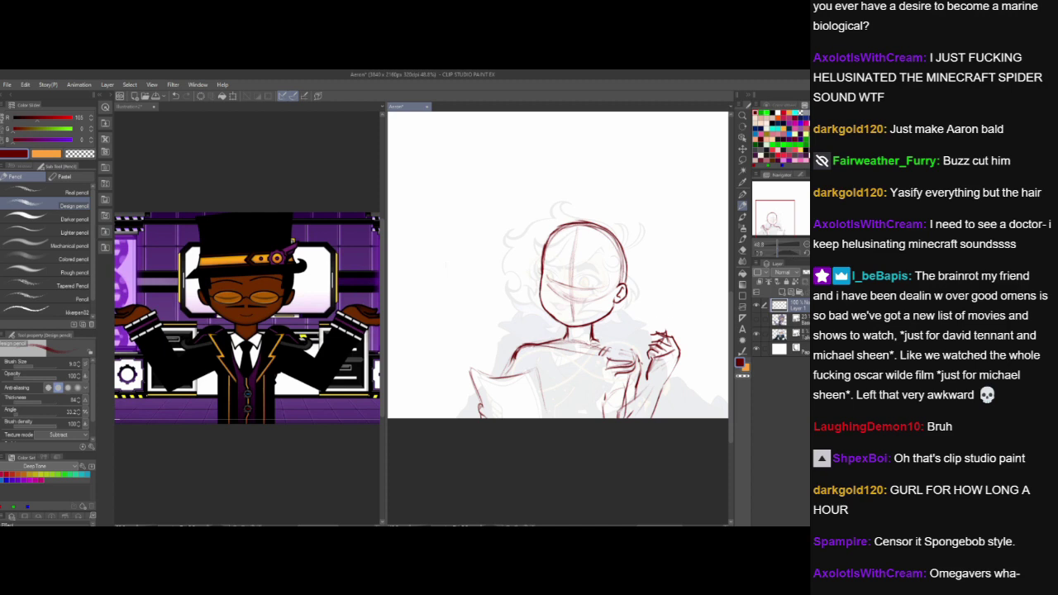
{"action": "mouse_move", "coordinate": [592, 347]}
{"action": "left_mouse_down"}
{"action": "mouse_move", "coordinate": [634, 346]}
{"action": "mouse_move", "coordinate": [636, 370]}
{"action": "left_mouse_up"}
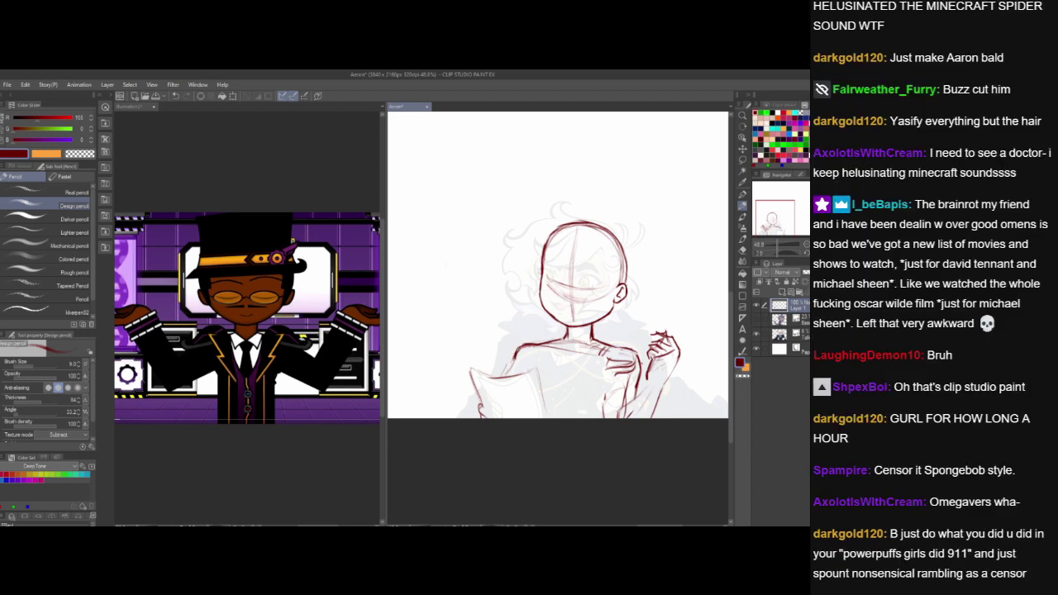
{"action": "left_click_drag", "start_coordinate": [517, 351], "coordinate": [508, 368]}
{"action": "key", "text": "h"}
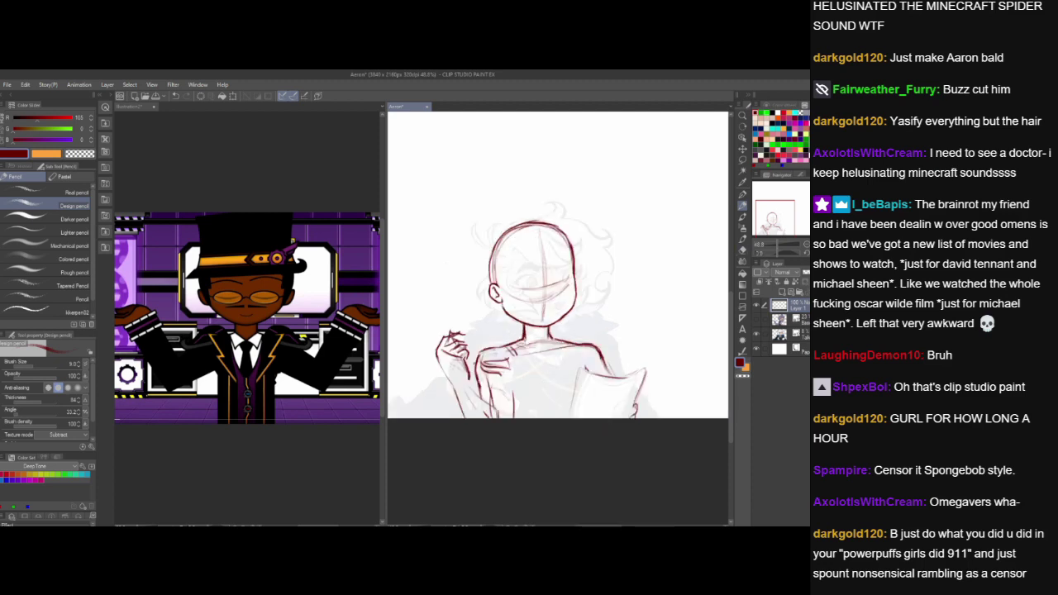
{"action": "mouse_move", "coordinate": [470, 386]}
{"action": "left_mouse_down"}
{"action": "mouse_move", "coordinate": [501, 417]}
{"action": "mouse_move", "coordinate": [495, 410]}
{"action": "left_mouse_up"}
{"action": "left_click_drag", "start_coordinate": [453, 386], "coordinate": [468, 417]}
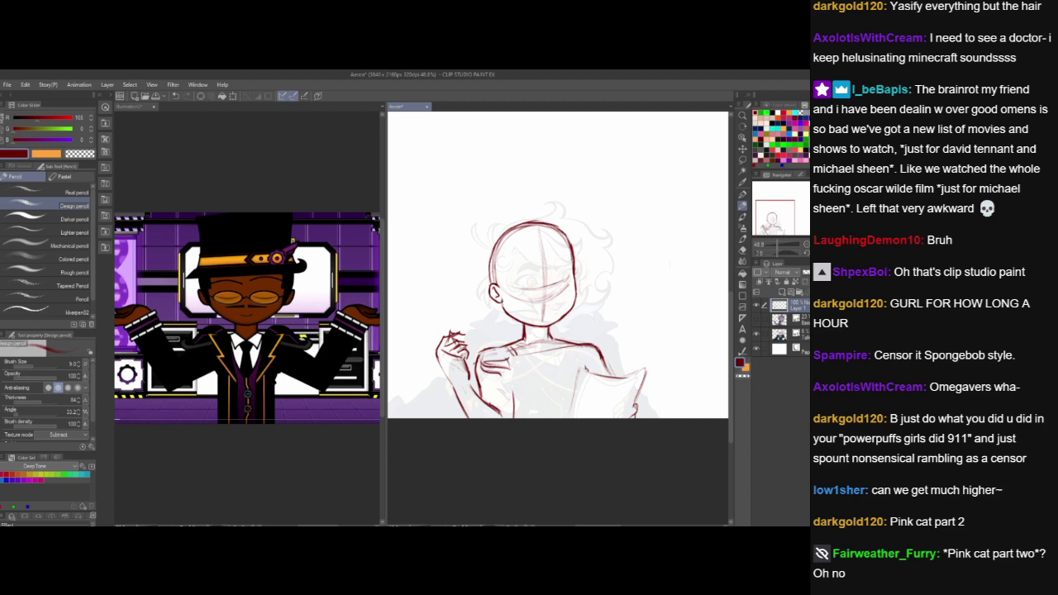
- Darken the outline of the held paper along its upper curved edge and its sides
{"action": "left_click_drag", "start_coordinate": [577, 377], "coordinate": [568, 419]}
{"action": "left_click_drag", "start_coordinate": [578, 378], "coordinate": [567, 419]}
{"action": "mouse_move", "coordinate": [579, 369]}
{"action": "left_mouse_down"}
{"action": "mouse_move", "coordinate": [627, 379]}
{"action": "mouse_move", "coordinate": [645, 369]}
{"action": "left_mouse_up"}
{"action": "left_click_drag", "start_coordinate": [583, 378], "coordinate": [573, 417]}
{"action": "key", "text": "ctrl+z"}
{"action": "mouse_move", "coordinate": [648, 372]}
{"action": "left_mouse_down"}
{"action": "mouse_move", "coordinate": [636, 403]}
{"action": "mouse_move", "coordinate": [628, 377]}
{"action": "mouse_move", "coordinate": [585, 376]}
{"action": "mouse_move", "coordinate": [569, 418]}
{"action": "left_mouse_up"}
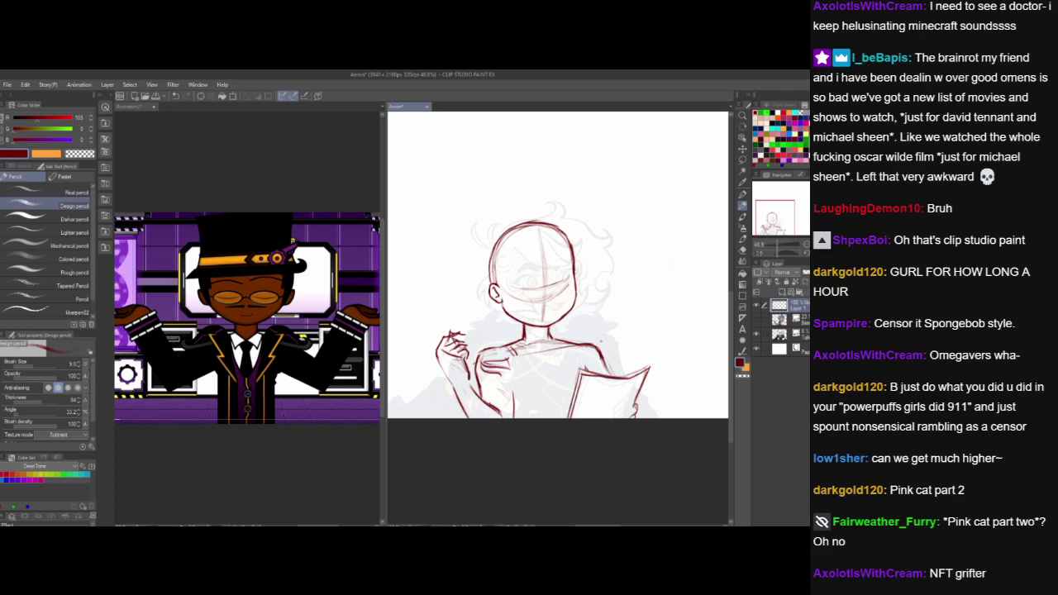
{"action": "mouse_move", "coordinate": [590, 373]}
{"action": "left_mouse_down"}
{"action": "mouse_move", "coordinate": [620, 377]}
{"action": "mouse_move", "coordinate": [608, 373]}
{"action": "mouse_move", "coordinate": [648, 365]}
{"action": "left_mouse_up"}
{"action": "left_click_drag", "start_coordinate": [577, 377], "coordinate": [569, 419]}
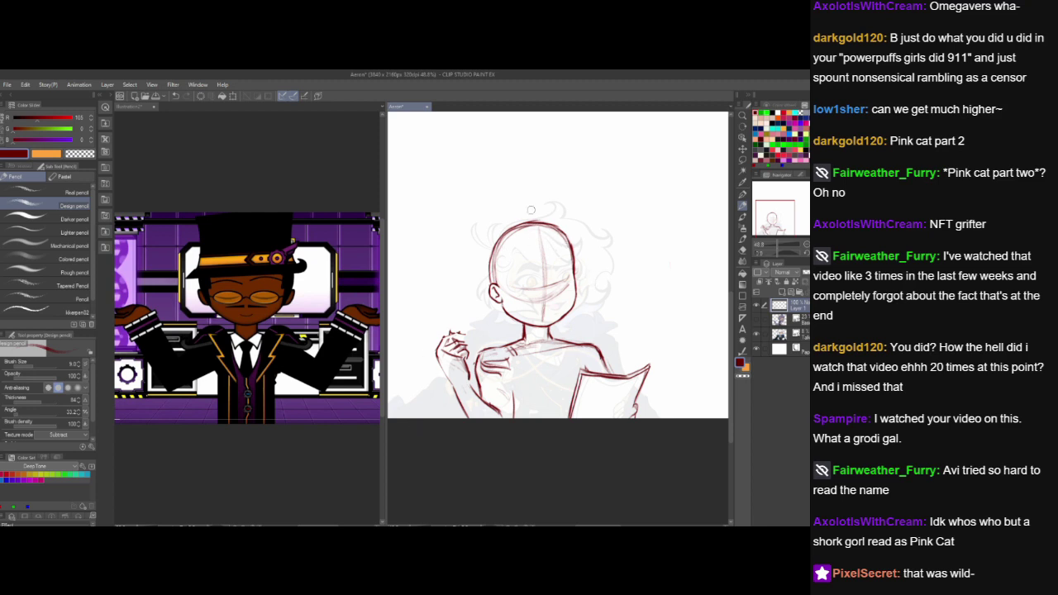
- Sketch two closed eyes along the face guideline and adjust the eye farther from the ear with a lasso transform
{"action": "mouse_move", "coordinate": [521, 282]}
{"action": "left_mouse_down"}
{"action": "mouse_move", "coordinate": [535, 281]}
{"action": "mouse_move", "coordinate": [536, 296]}
{"action": "mouse_move", "coordinate": [567, 273]}
{"action": "left_mouse_up"}
{"action": "left_click", "coordinate": [741, 162]}
{"action": "left_click_drag", "start_coordinate": [552, 273], "coordinate": [565, 263]}
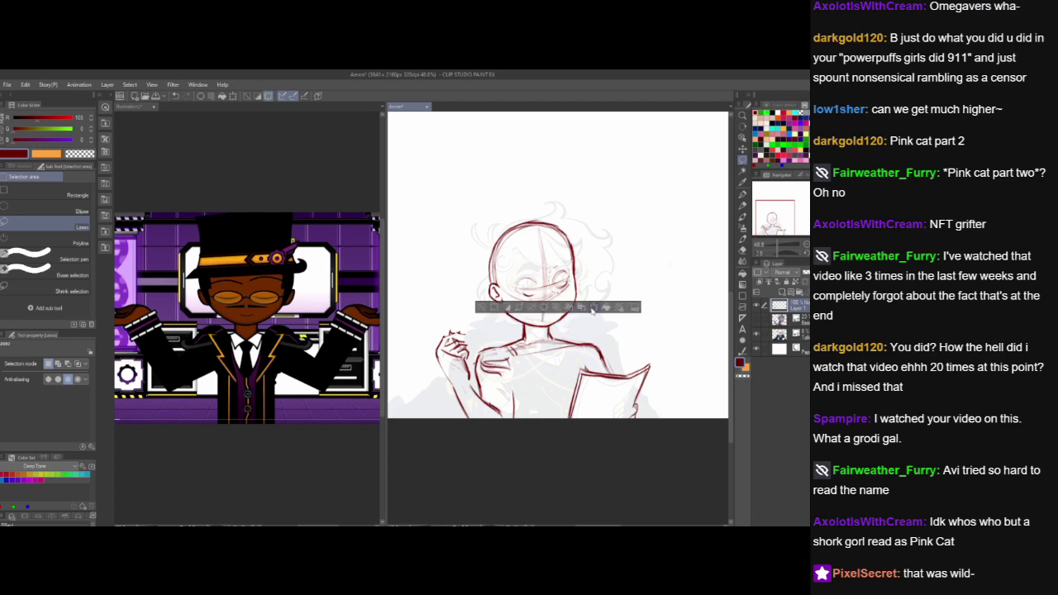
{"action": "left_click", "coordinate": [594, 308]}
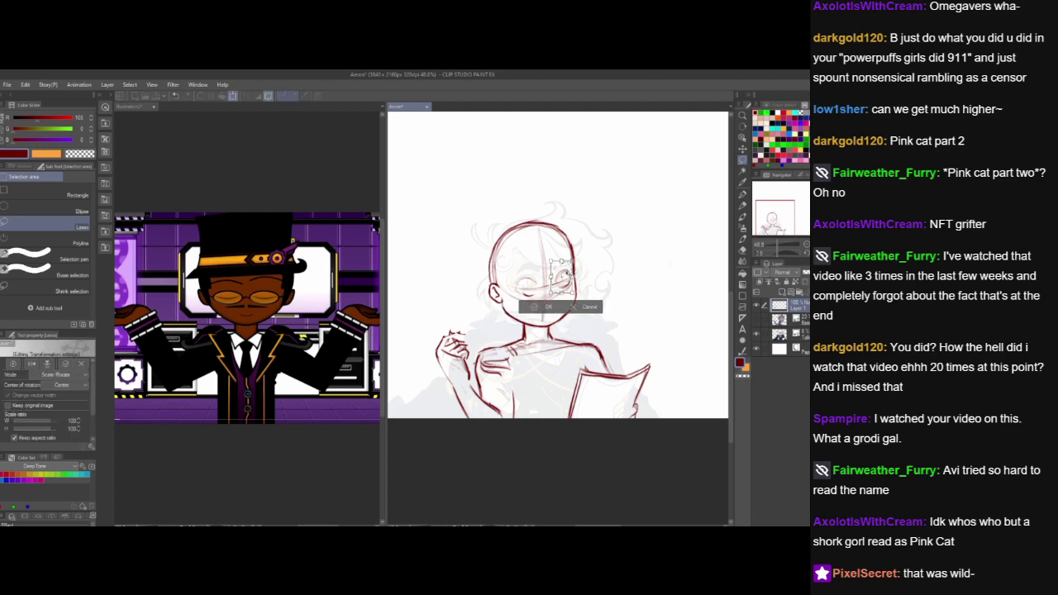
{"action": "left_click", "coordinate": [548, 308]}
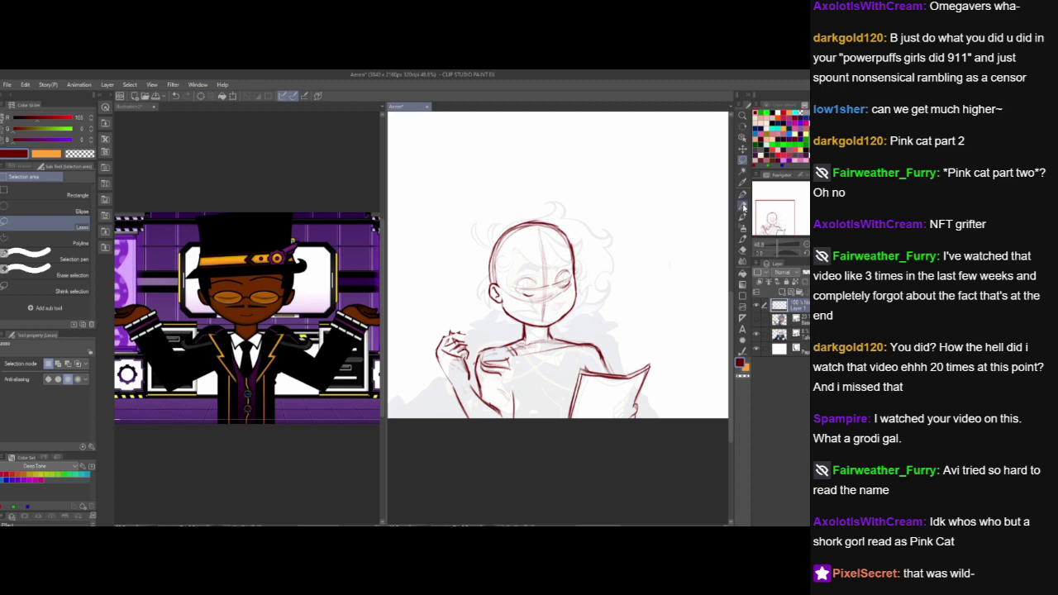
{"action": "left_click", "coordinate": [742, 205]}
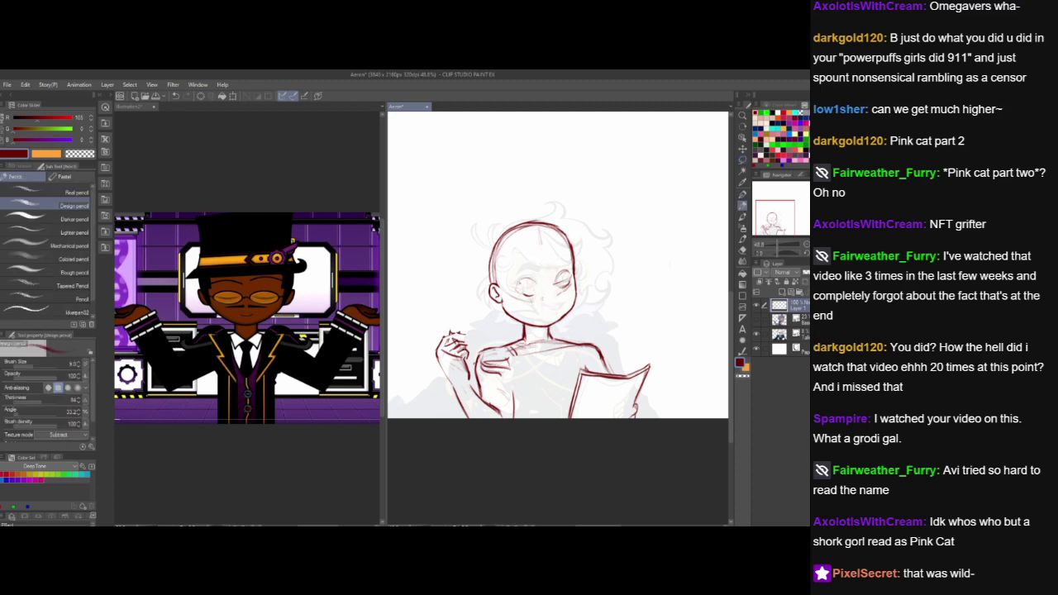
- Draw a round outline for each eye and move both eyes together slightly higher on the face
{"action": "mouse_move", "coordinate": [524, 280]}
{"action": "left_mouse_down"}
{"action": "mouse_move", "coordinate": [531, 293]}
{"action": "mouse_move", "coordinate": [563, 276]}
{"action": "left_mouse_up"}
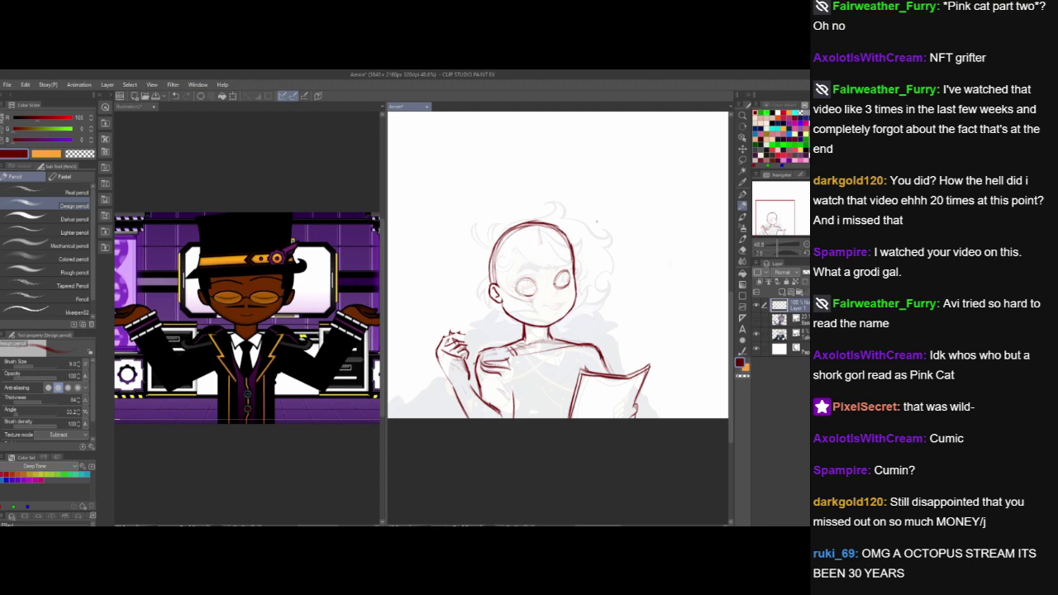
{"action": "left_click", "coordinate": [743, 161]}
{"action": "mouse_move", "coordinate": [521, 273]}
{"action": "left_mouse_down"}
{"action": "mouse_move", "coordinate": [562, 302]}
{"action": "mouse_move", "coordinate": [574, 274]}
{"action": "mouse_move", "coordinate": [560, 252]}
{"action": "left_mouse_up"}
{"action": "left_click", "coordinate": [581, 323]}
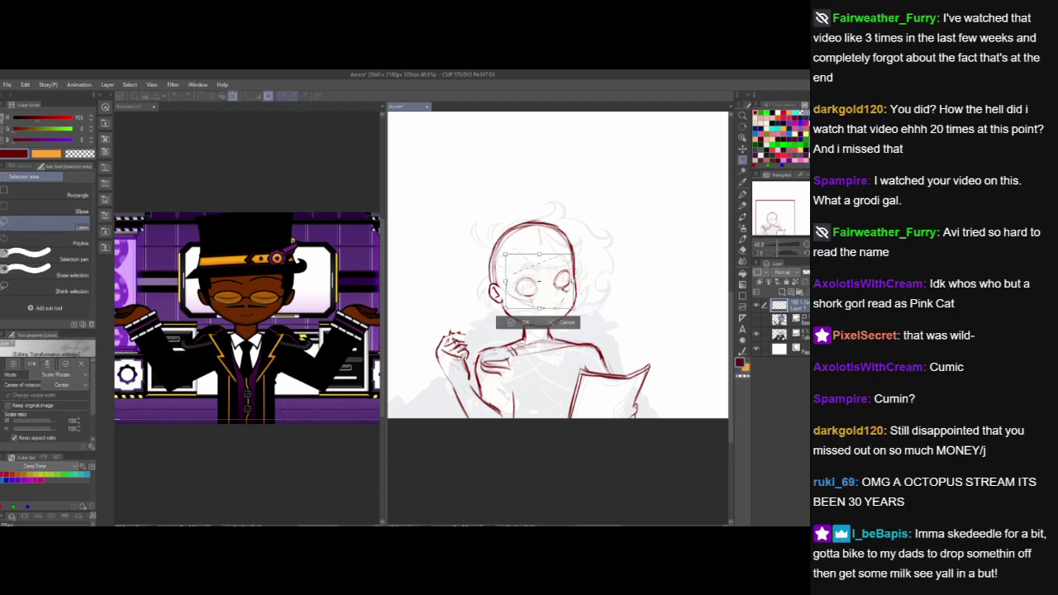
{"action": "left_click_drag", "start_coordinate": [565, 288], "coordinate": [565, 284]}
{"action": "left_click", "coordinate": [528, 319]}
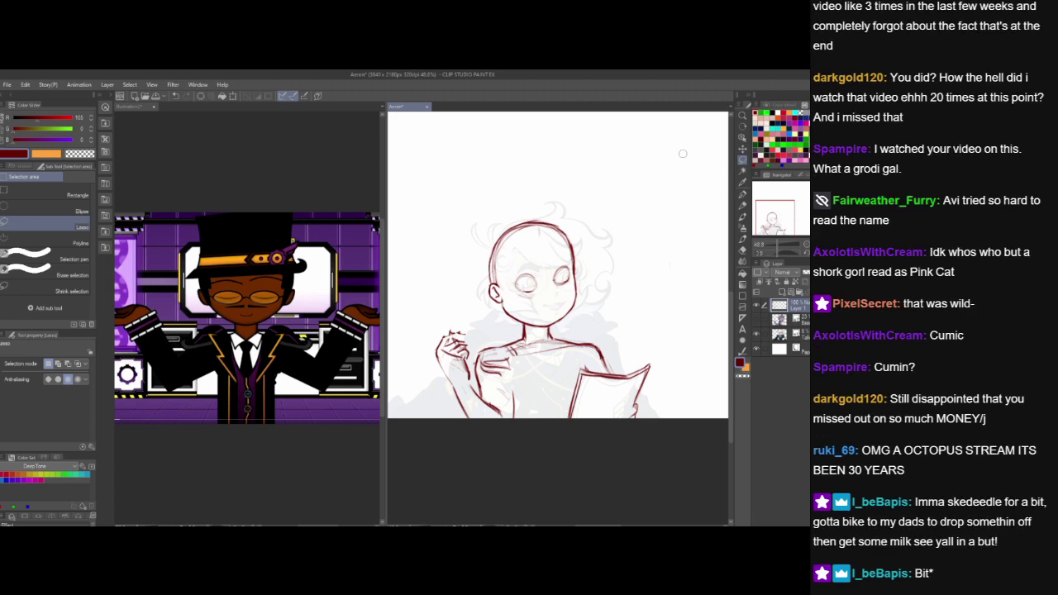
- Draw a small nose and mouth, sketch a slanted hat brim across the forehead with an angled end beyond the ear, and check it mirrored
{"action": "left_click", "coordinate": [743, 201]}
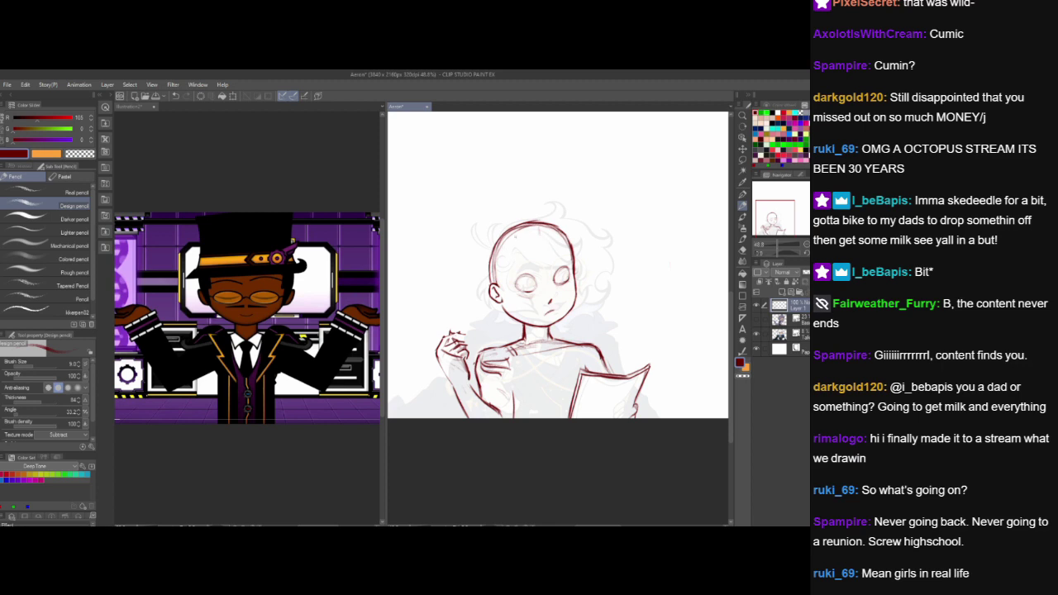
{"action": "left_click_drag", "start_coordinate": [493, 272], "coordinate": [595, 258]}
{"action": "key", "text": "ctrl+z"}
{"action": "left_click_drag", "start_coordinate": [534, 263], "coordinate": [568, 258]}
{"action": "left_click_drag", "start_coordinate": [496, 270], "coordinate": [572, 257]}
{"action": "left_click_drag", "start_coordinate": [504, 269], "coordinate": [588, 258]}
{"action": "left_click_drag", "start_coordinate": [473, 272], "coordinate": [485, 258]}
{"action": "left_click_drag", "start_coordinate": [577, 257], "coordinate": [597, 249]}
{"action": "key", "text": "ctrl+z"}
{"action": "key", "text": "ctrl+z"}
{"action": "left_click_drag", "start_coordinate": [466, 280], "coordinate": [487, 276]}
{"action": "key", "text": "ctrl+z"}
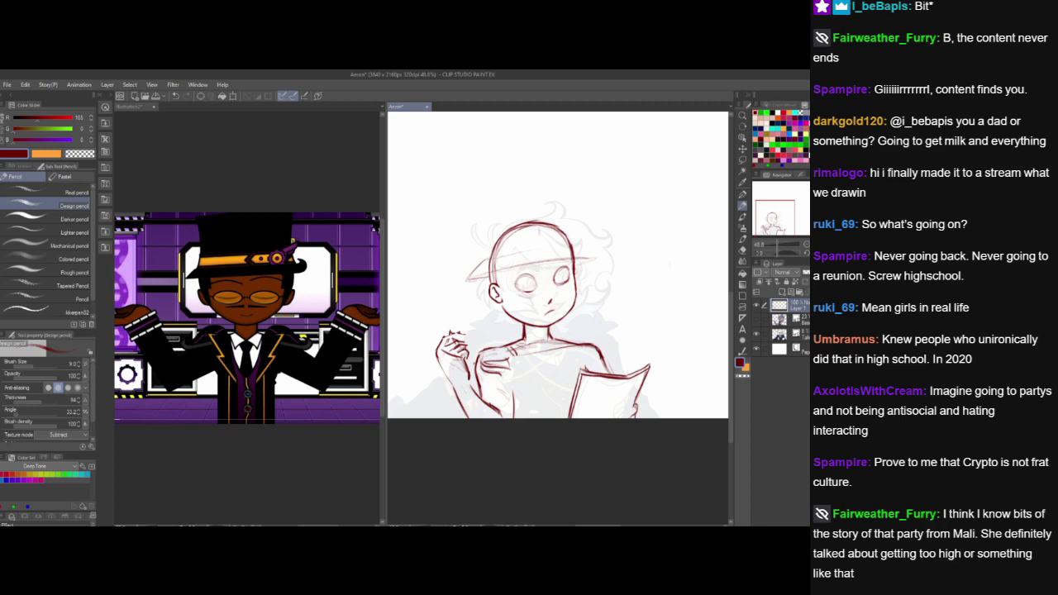
{"action": "key", "text": "h"}
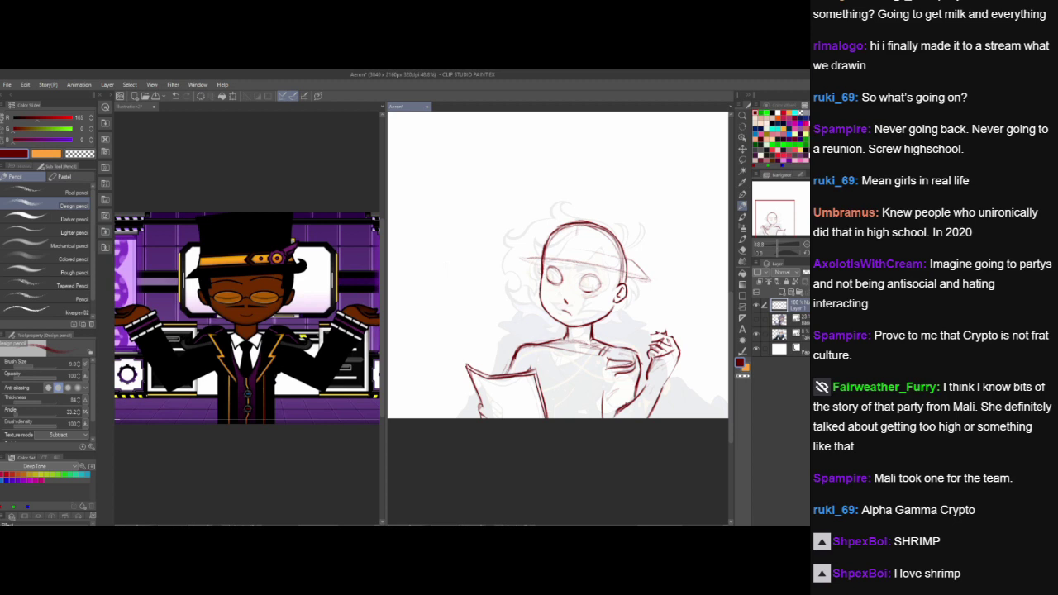
{"action": "key", "text": "h"}
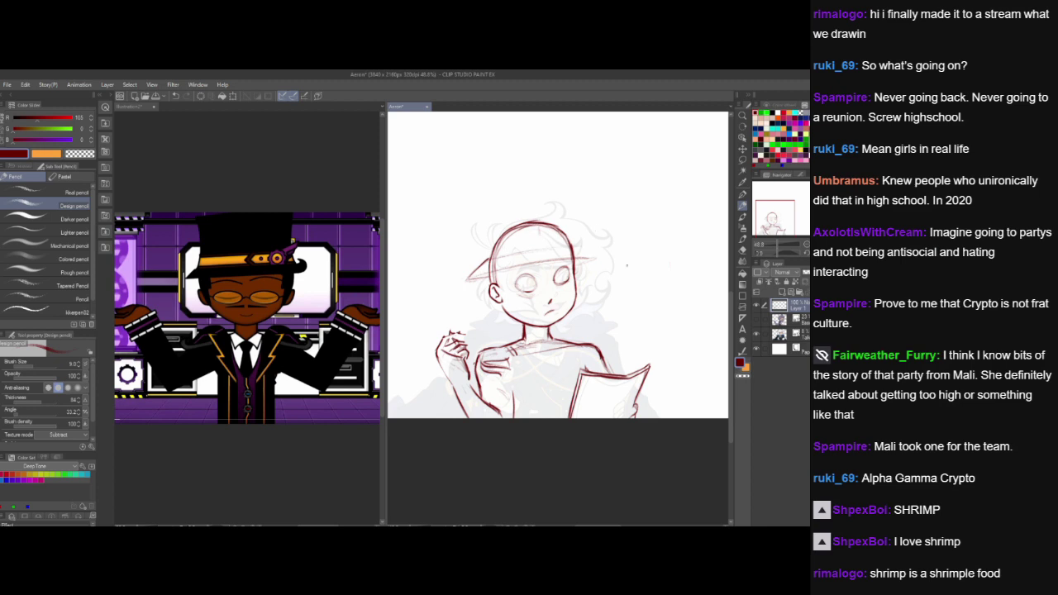
- Sketch a pointed, curled tip for the hat brim on the side of the head opposite the ear
{"action": "mouse_move", "coordinate": [592, 245]}
{"action": "left_mouse_down"}
{"action": "mouse_move", "coordinate": [609, 243]}
{"action": "mouse_move", "coordinate": [608, 229]}
{"action": "mouse_move", "coordinate": [617, 241]}
{"action": "left_mouse_up"}
{"action": "key", "text": "ctrl+z"}
{"action": "key", "text": "ctrl+z"}
{"action": "mouse_move", "coordinate": [590, 242]}
{"action": "left_mouse_down"}
{"action": "mouse_move", "coordinate": [602, 236]}
{"action": "mouse_move", "coordinate": [598, 246]}
{"action": "left_mouse_up"}
{"action": "left_click_drag", "start_coordinate": [577, 242], "coordinate": [595, 246]}
- Lasso both protruding ends of the hat brim and shift them slightly together
{"action": "left_click", "coordinate": [742, 160]}
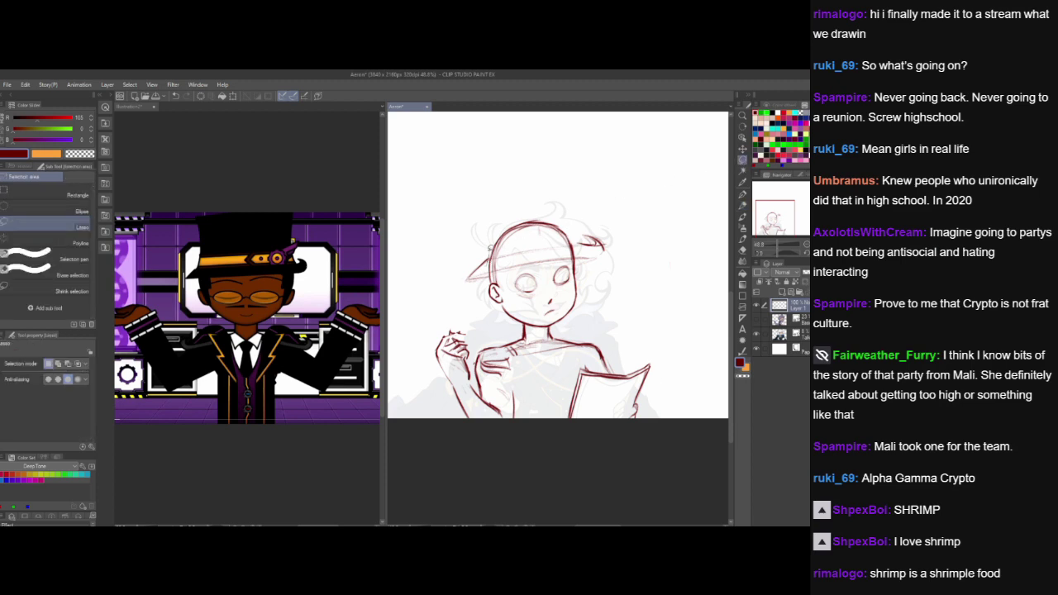
{"action": "mouse_move", "coordinate": [489, 251]}
{"action": "left_mouse_down"}
{"action": "mouse_move", "coordinate": [492, 281]}
{"action": "mouse_move", "coordinate": [480, 281]}
{"action": "left_mouse_up"}
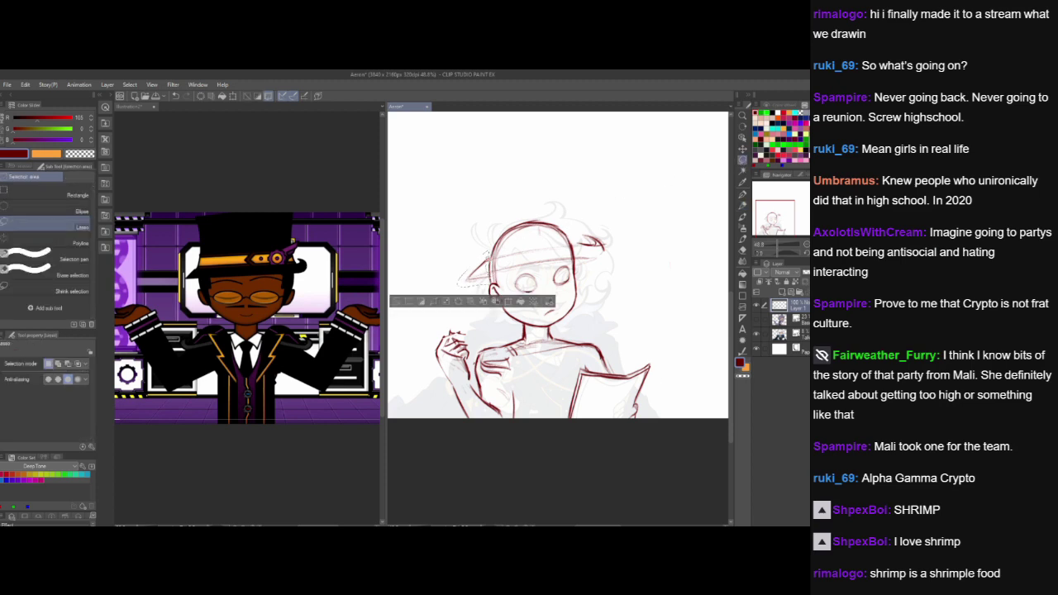
{"action": "mouse_move", "coordinate": [588, 210]}
{"action": "left_mouse_down"}
{"action": "mouse_move", "coordinate": [574, 235]}
{"action": "mouse_move", "coordinate": [613, 263]}
{"action": "mouse_move", "coordinate": [585, 211]}
{"action": "left_mouse_up"}
{"action": "left_click", "coordinate": [581, 302]}
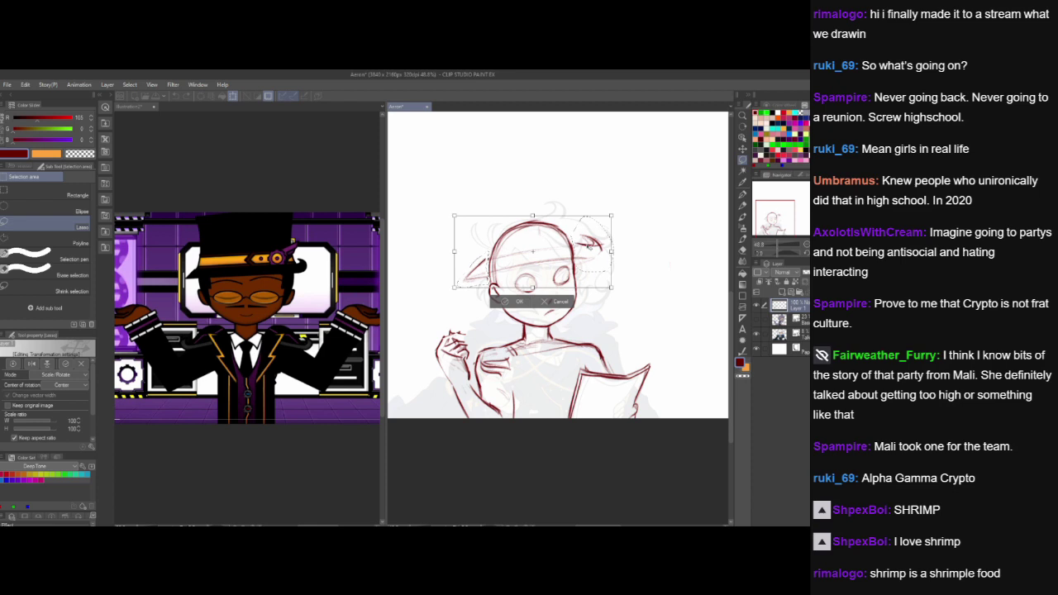
{"action": "left_click", "coordinate": [512, 302]}
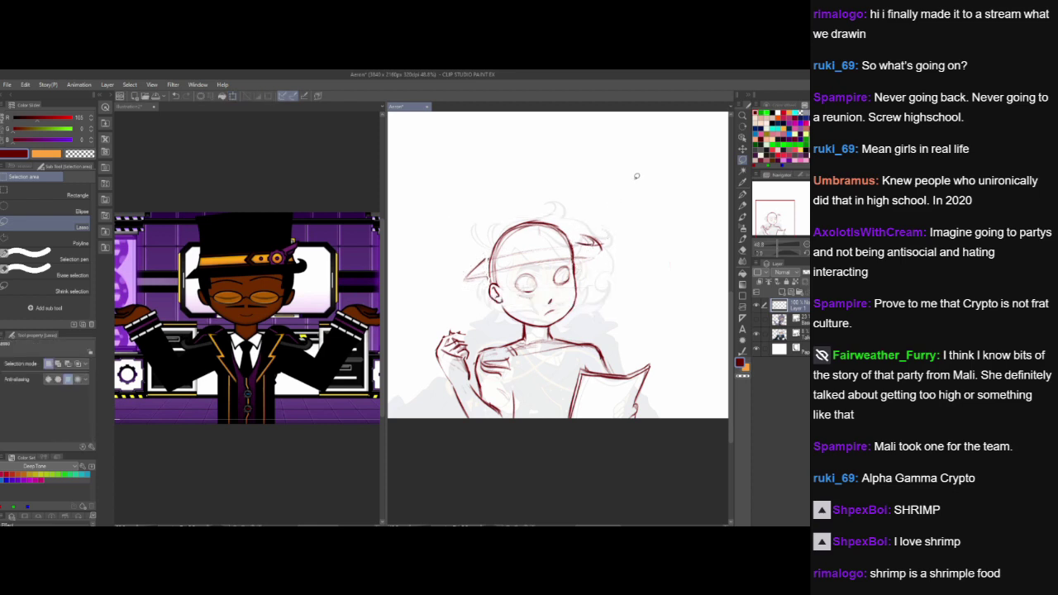
- Join the two protruding ends of the hat brim with curved pencil lines across the forehead
{"action": "key", "text": "p"}
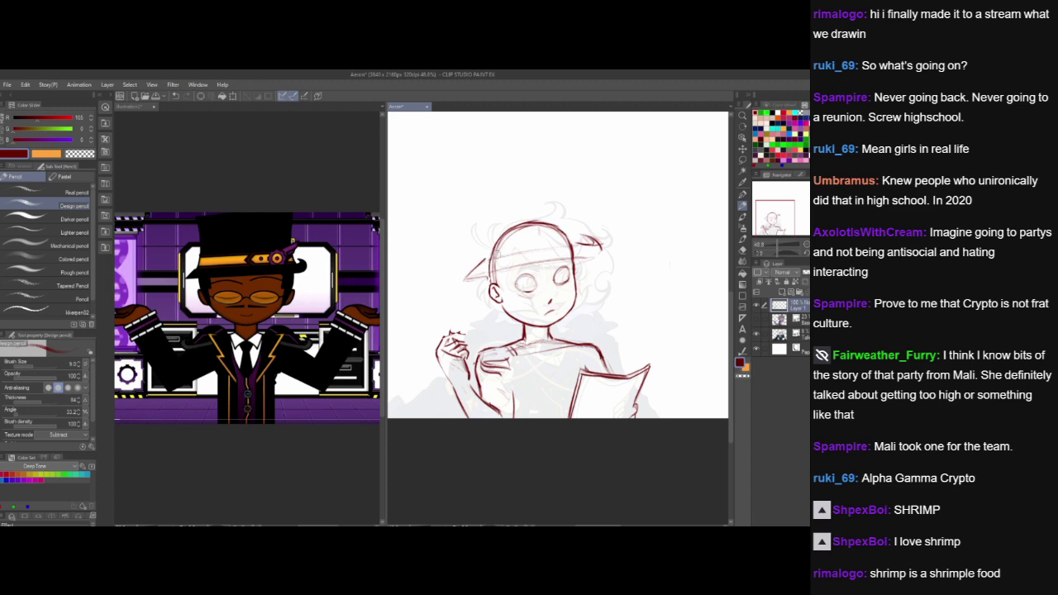
{"action": "left_click_drag", "start_coordinate": [483, 260], "coordinate": [568, 244]}
{"action": "left_click_drag", "start_coordinate": [488, 258], "coordinate": [576, 244]}
{"action": "left_click_drag", "start_coordinate": [468, 278], "coordinate": [596, 253]}
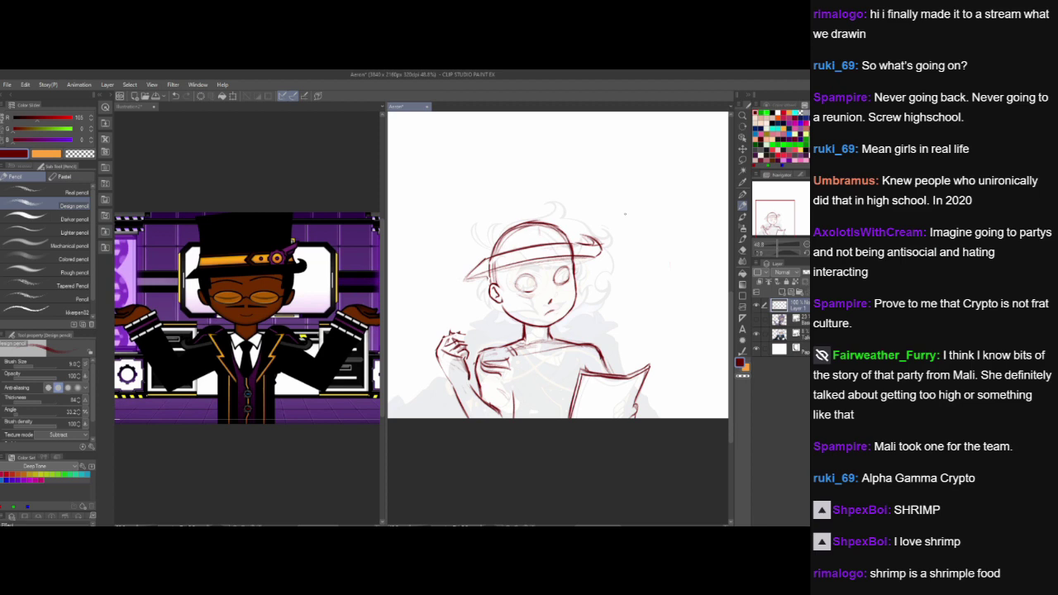
- Draw the tall, slightly flared crown of the top hat above the brim and close it with a curved top edge
{"action": "left_click_drag", "start_coordinate": [476, 199], "coordinate": [484, 251]}
{"action": "left_click_drag", "start_coordinate": [471, 189], "coordinate": [481, 224]}
{"action": "mouse_move", "coordinate": [560, 170]}
{"action": "left_mouse_down"}
{"action": "mouse_move", "coordinate": [572, 242]}
{"action": "mouse_move", "coordinate": [478, 251]}
{"action": "left_mouse_up"}
{"action": "key", "text": "h"}
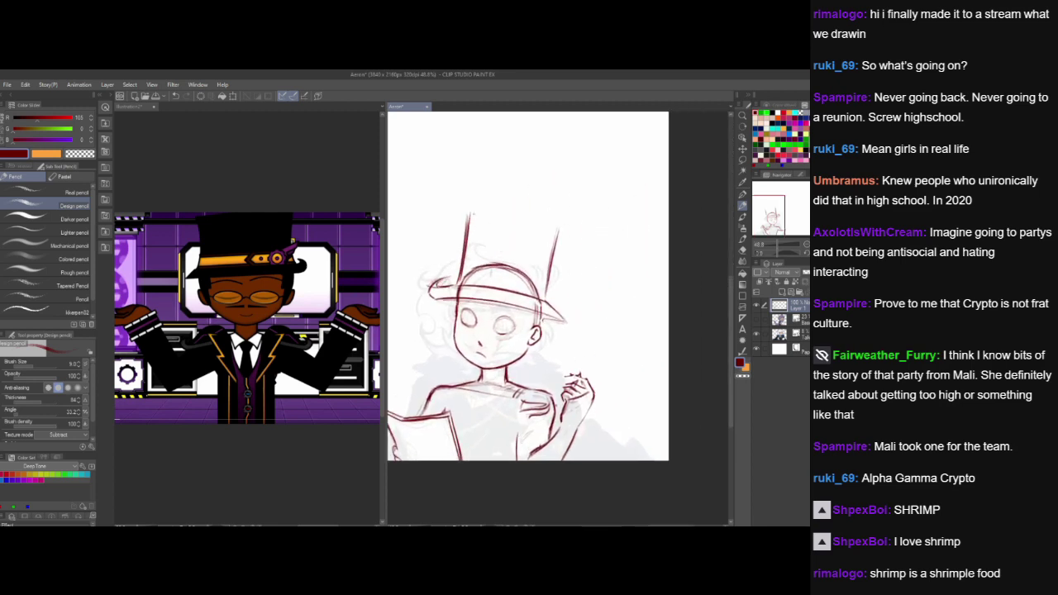
{"action": "mouse_move", "coordinate": [470, 210]}
{"action": "left_mouse_down"}
{"action": "mouse_move", "coordinate": [512, 205]}
{"action": "mouse_move", "coordinate": [552, 220]}
{"action": "left_mouse_up"}
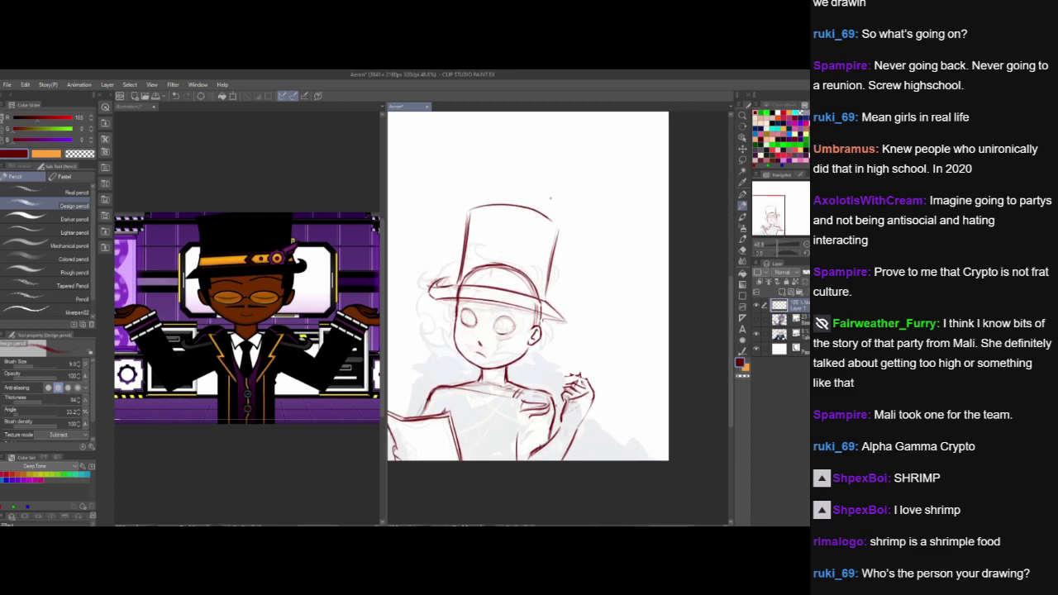
{"action": "mouse_move", "coordinate": [470, 208]}
{"action": "left_mouse_down"}
{"action": "mouse_move", "coordinate": [505, 206]}
{"action": "mouse_move", "coordinate": [559, 224]}
{"action": "left_mouse_up"}
- Handwrite "Aeron Tempest" with an arrow pointing at the reference above the hat, and add "(sorry I don't wanna interupt)" beneath it
{"action": "mouse_move", "coordinate": [406, 173]}
{"action": "left_mouse_down"}
{"action": "mouse_move", "coordinate": [437, 160]}
{"action": "mouse_move", "coordinate": [403, 176]}
{"action": "left_mouse_up"}
{"action": "mouse_move", "coordinate": [403, 177]}
{"action": "left_mouse_down"}
{"action": "mouse_move", "coordinate": [454, 170]}
{"action": "mouse_move", "coordinate": [455, 161]}
{"action": "mouse_move", "coordinate": [468, 169]}
{"action": "mouse_move", "coordinate": [476, 152]}
{"action": "left_mouse_up"}
{"action": "mouse_move", "coordinate": [480, 151]}
{"action": "left_mouse_down"}
{"action": "mouse_move", "coordinate": [512, 166]}
{"action": "mouse_move", "coordinate": [518, 135]}
{"action": "mouse_move", "coordinate": [531, 163]}
{"action": "left_mouse_up"}
{"action": "mouse_move", "coordinate": [533, 162]}
{"action": "left_mouse_down"}
{"action": "mouse_move", "coordinate": [541, 146]}
{"action": "mouse_move", "coordinate": [550, 175]}
{"action": "left_mouse_up"}
{"action": "mouse_move", "coordinate": [551, 149]}
{"action": "left_mouse_down"}
{"action": "mouse_move", "coordinate": [554, 161]}
{"action": "mouse_move", "coordinate": [594, 159]}
{"action": "mouse_move", "coordinate": [576, 200]}
{"action": "left_mouse_up"}
{"action": "mouse_move", "coordinate": [584, 193]}
{"action": "left_mouse_down"}
{"action": "mouse_move", "coordinate": [606, 188]}
{"action": "mouse_move", "coordinate": [603, 204]}
{"action": "mouse_move", "coordinate": [631, 192]}
{"action": "left_mouse_up"}
{"action": "left_click_drag", "start_coordinate": [634, 185], "coordinate": [647, 190]}
{"action": "left_click_drag", "start_coordinate": [577, 210], "coordinate": [601, 217]}
{"action": "mouse_move", "coordinate": [601, 217]}
{"action": "left_mouse_down"}
{"action": "mouse_move", "coordinate": [634, 238]}
{"action": "mouse_move", "coordinate": [649, 219]}
{"action": "mouse_move", "coordinate": [646, 239]}
{"action": "left_mouse_up"}
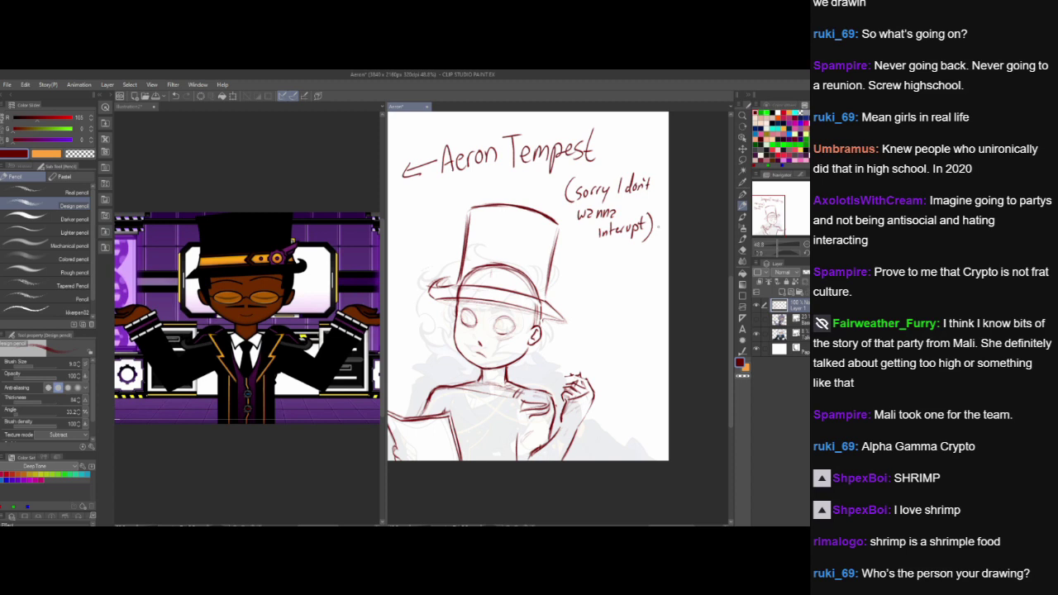
- Flip the canvas view, then lasso the handwritten note, mirror it to read correctly and shift it away from the hat
{"action": "left_click_drag", "start_coordinate": [595, 424], "coordinate": [607, 428]}
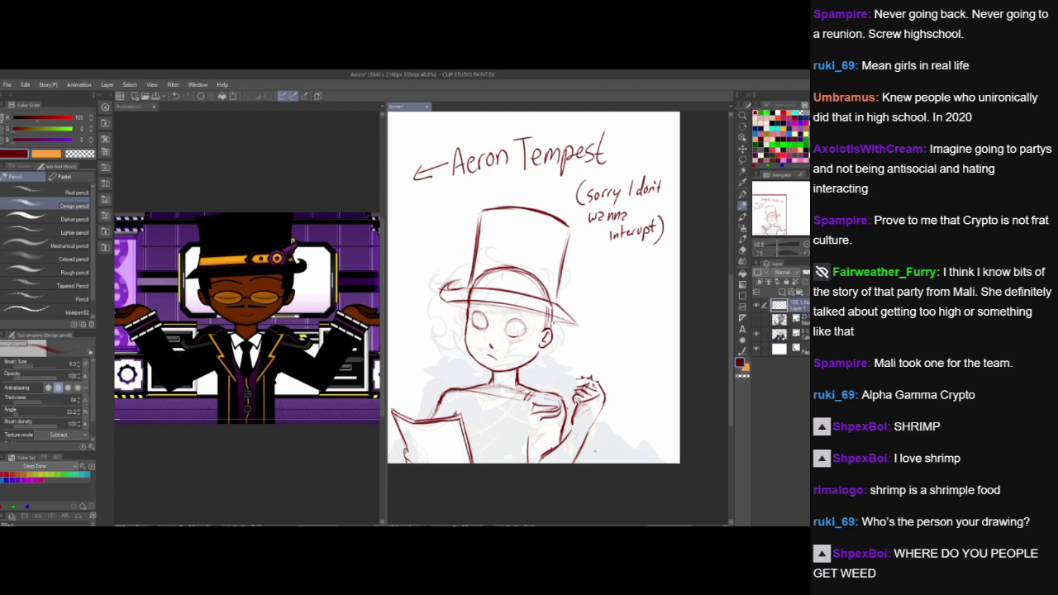
{"action": "key", "text": "h"}
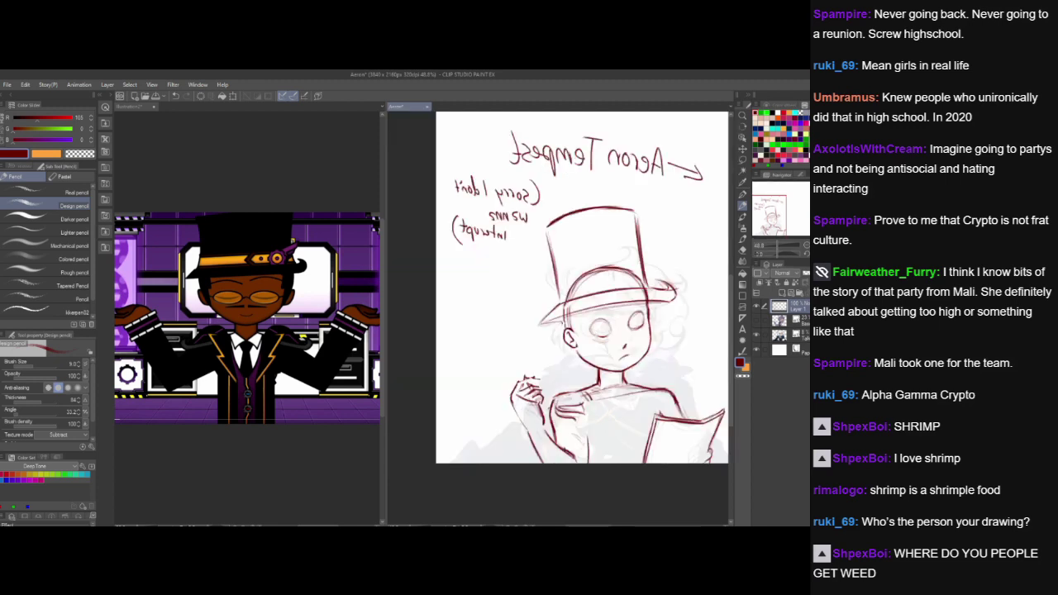
{"action": "left_click", "coordinate": [741, 159]}
{"action": "mouse_move", "coordinate": [441, 154]}
{"action": "left_mouse_down"}
{"action": "mouse_move", "coordinate": [467, 303]}
{"action": "mouse_move", "coordinate": [545, 215]}
{"action": "mouse_move", "coordinate": [710, 168]}
{"action": "mouse_move", "coordinate": [446, 153]}
{"action": "left_mouse_up"}
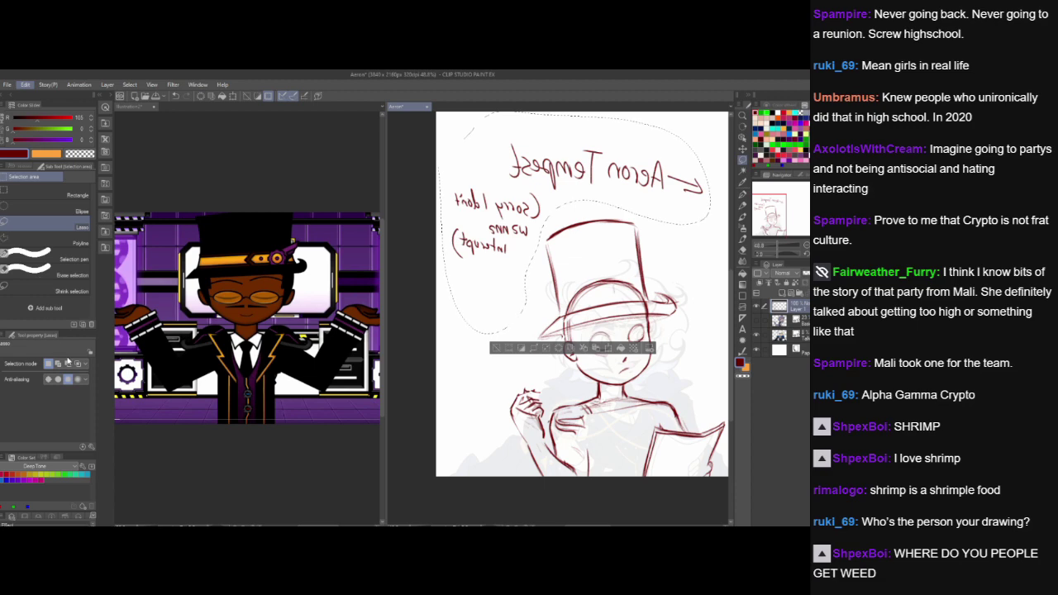
{"action": "left_click", "coordinate": [209, 395]}
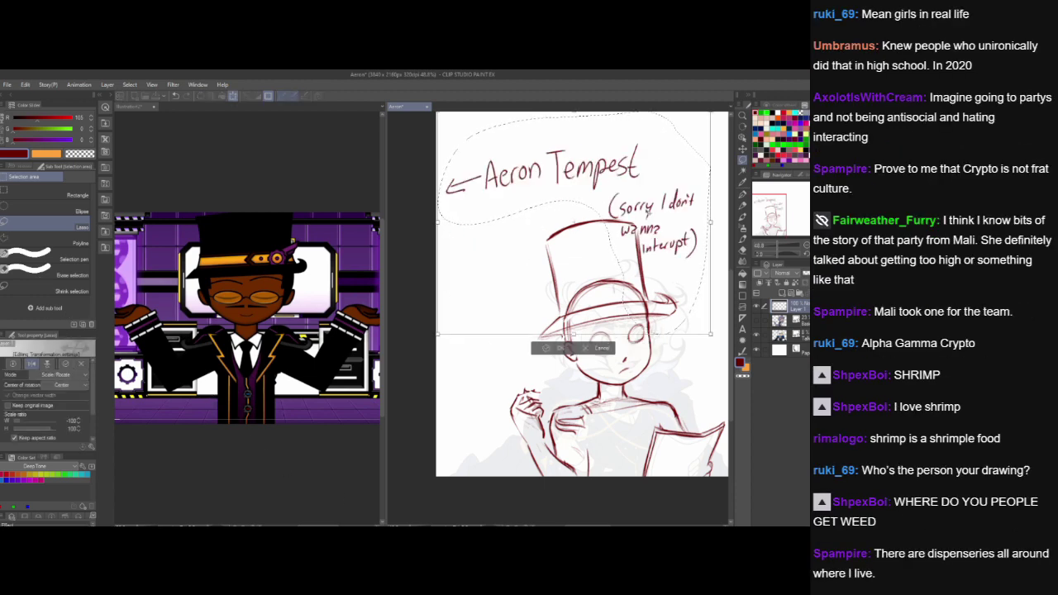
{"action": "left_click_drag", "start_coordinate": [649, 213], "coordinate": [673, 209]}
{"action": "left_click", "coordinate": [581, 345]}
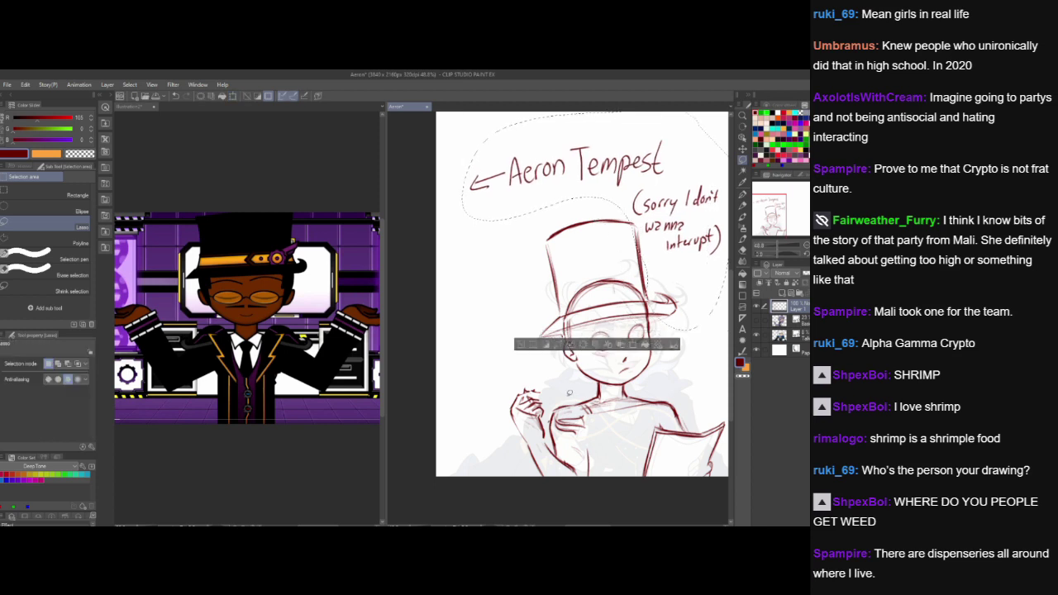
{"action": "left_click_drag", "start_coordinate": [630, 452], "coordinate": [571, 455]}
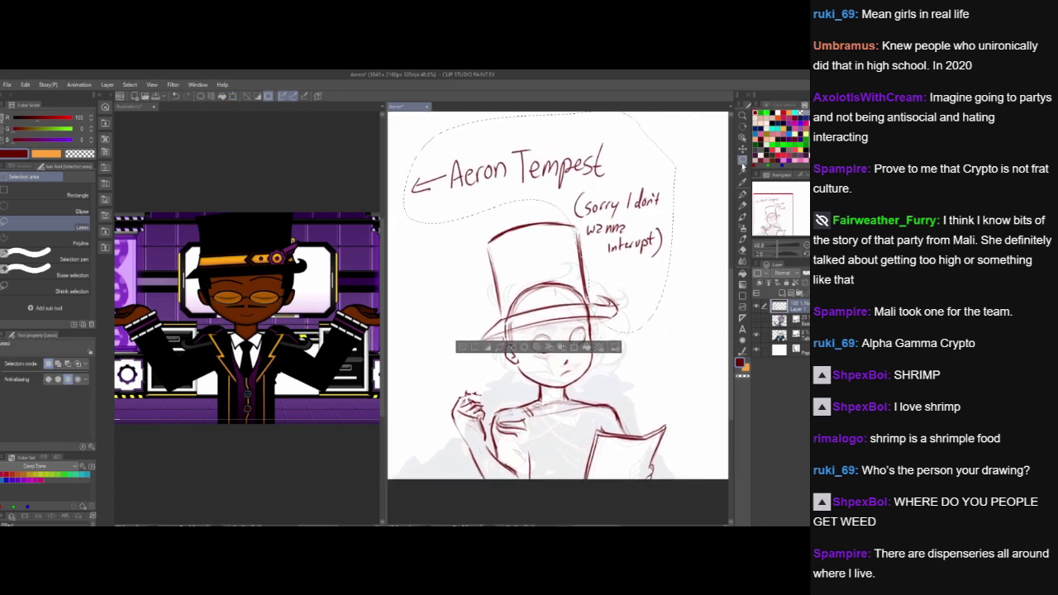
{"action": "key", "text": "ctrl+d"}
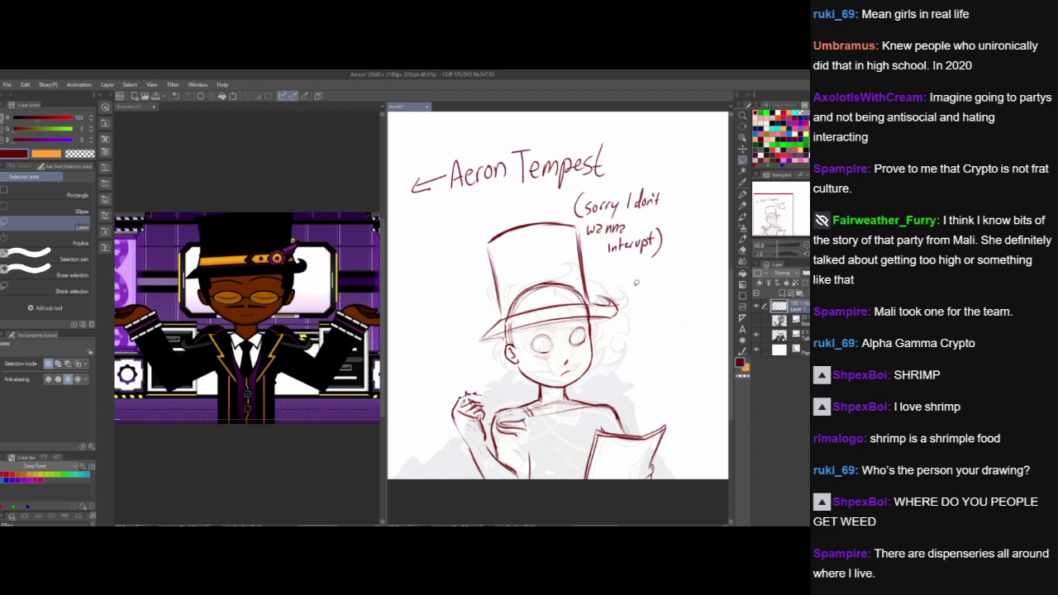
- Lasso only the bracketed remark beside the hat and move it farther up and away from the crown
{"action": "scroll", "coordinate": [630, 328], "scroll_direction": "up", "scroll_amount": 1}
{"action": "scroll", "coordinate": [634, 338], "scroll_direction": "up", "scroll_amount": 1}
{"action": "scroll", "coordinate": [635, 340], "scroll_direction": "up", "scroll_amount": 1}
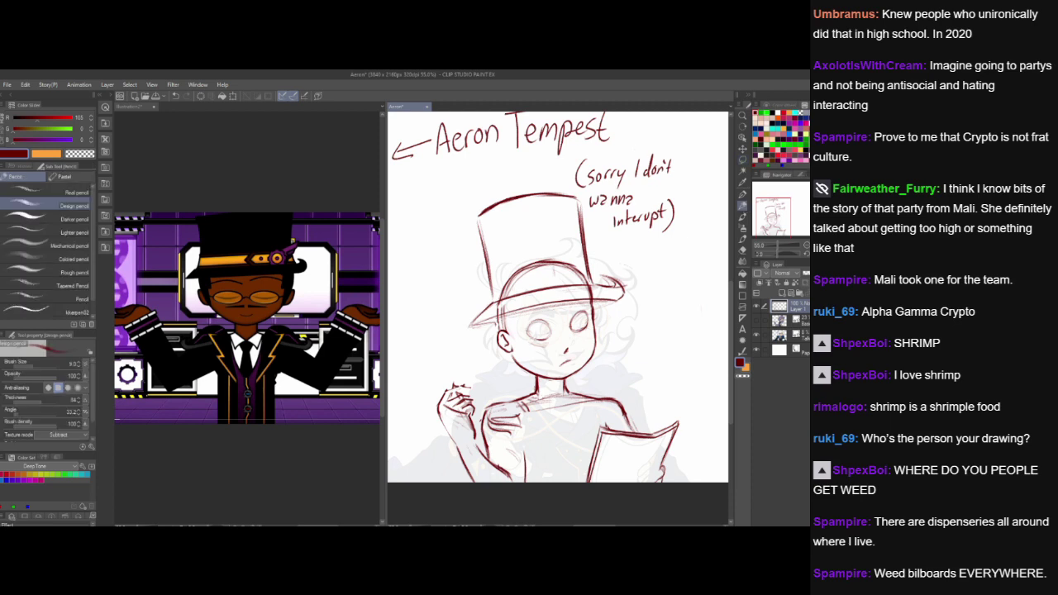
{"action": "mouse_move", "coordinate": [576, 162]}
{"action": "left_mouse_down"}
{"action": "mouse_move", "coordinate": [594, 221]}
{"action": "mouse_move", "coordinate": [643, 247]}
{"action": "mouse_move", "coordinate": [699, 221]}
{"action": "mouse_move", "coordinate": [679, 145]}
{"action": "mouse_move", "coordinate": [601, 143]}
{"action": "left_mouse_up"}
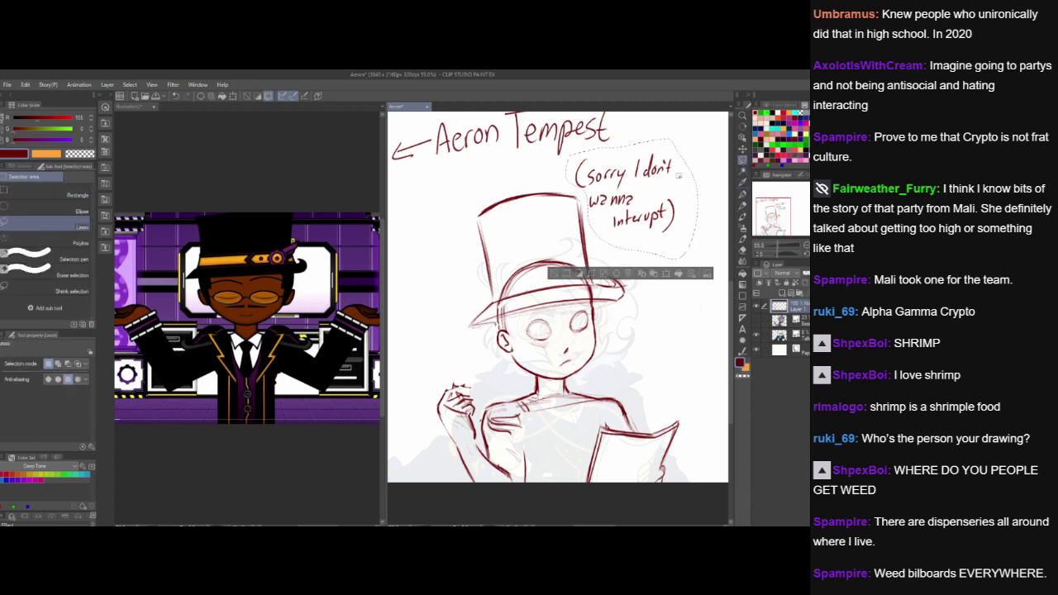
{"action": "left_click", "coordinate": [666, 273]}
{"action": "mouse_move", "coordinate": [633, 196]}
{"action": "left_mouse_down"}
{"action": "mouse_move", "coordinate": [667, 175]}
{"action": "mouse_move", "coordinate": [676, 183]}
{"action": "left_mouse_up"}
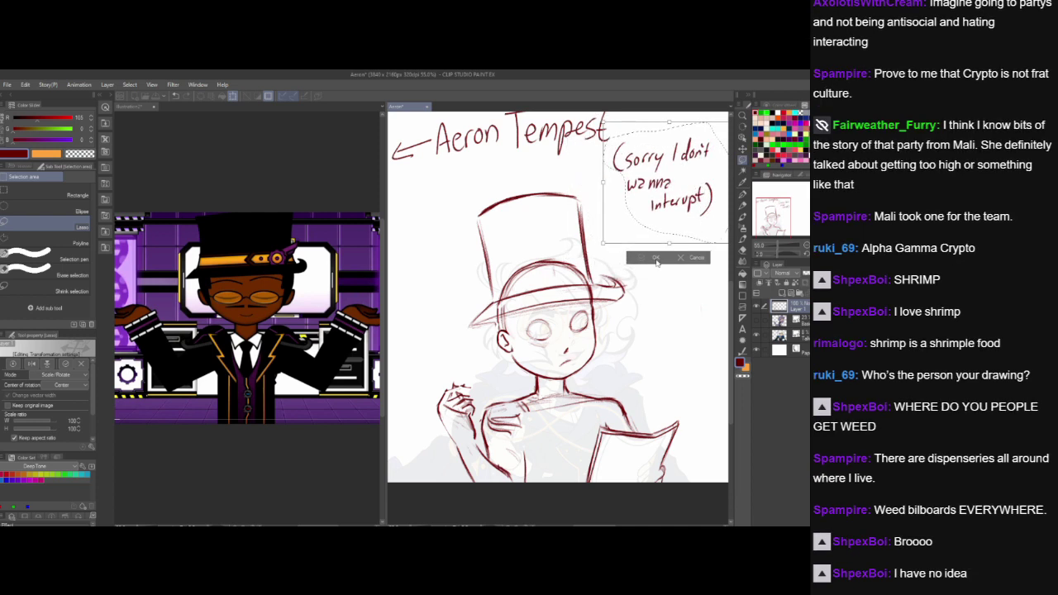
{"action": "key", "text": "Return"}
{"action": "scroll", "coordinate": [706, 282], "scroll_direction": "down", "scroll_amount": 2}
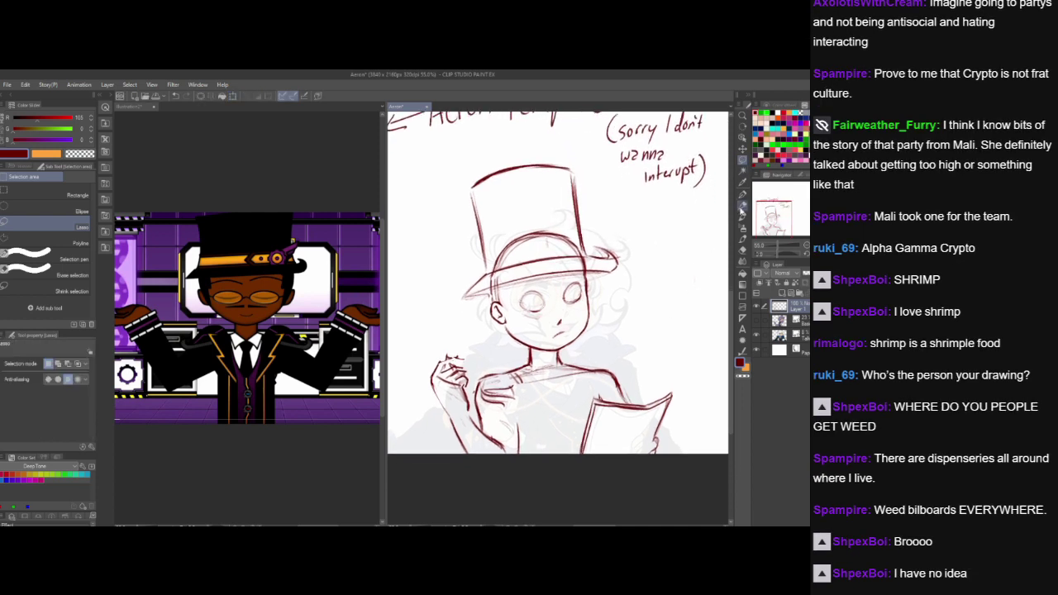
- Touch up the underside of both hat brim ends with short pencil strokes
{"action": "key", "text": "p"}
{"action": "left_click_drag", "start_coordinate": [463, 298], "coordinate": [481, 293]}
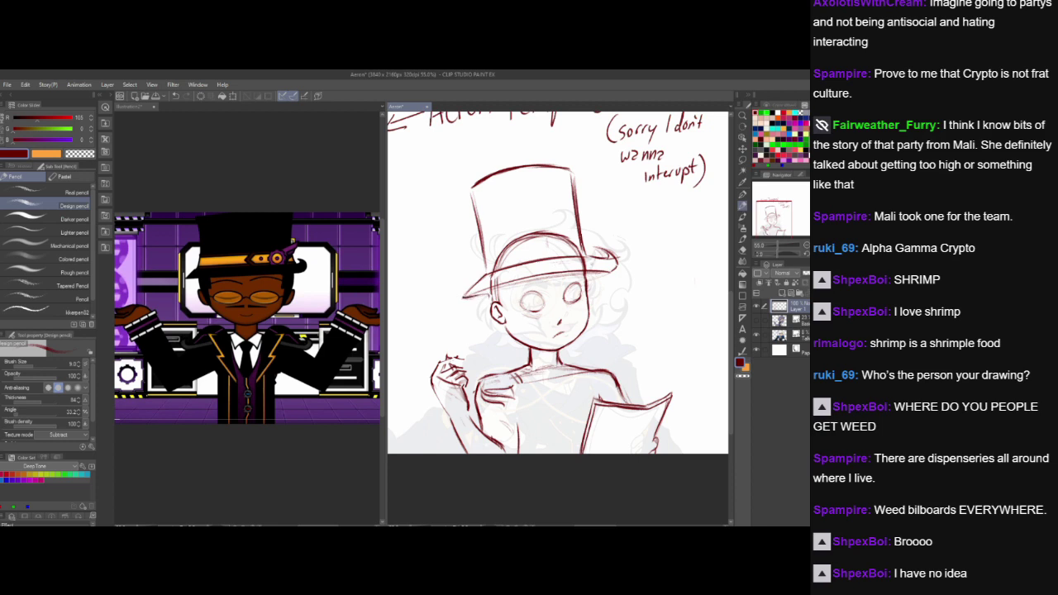
{"action": "left_click_drag", "start_coordinate": [586, 276], "coordinate": [607, 272]}
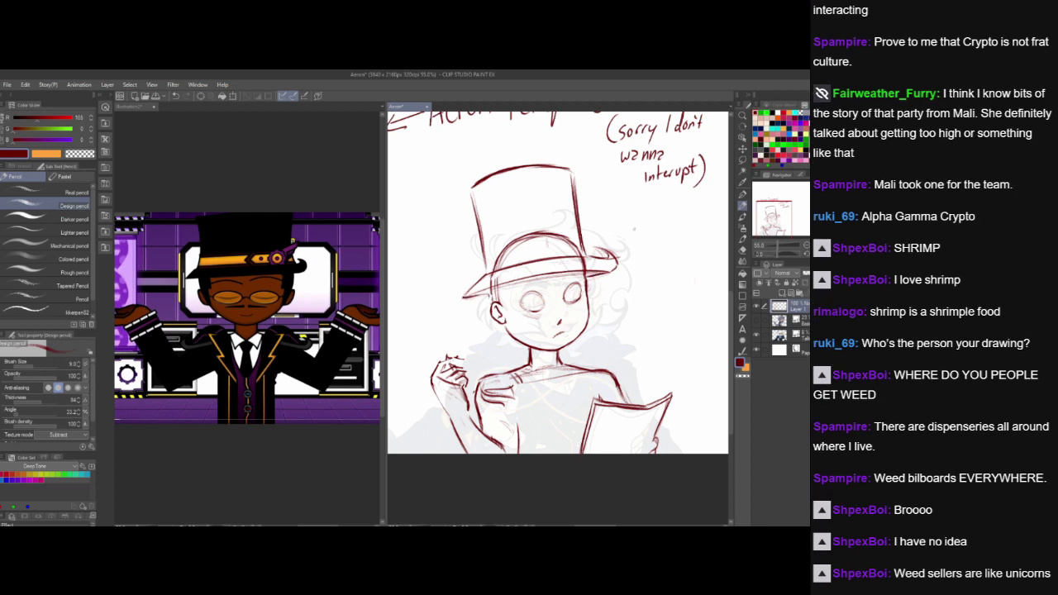
{"action": "left_click_drag", "start_coordinate": [489, 292], "coordinate": [472, 297]}
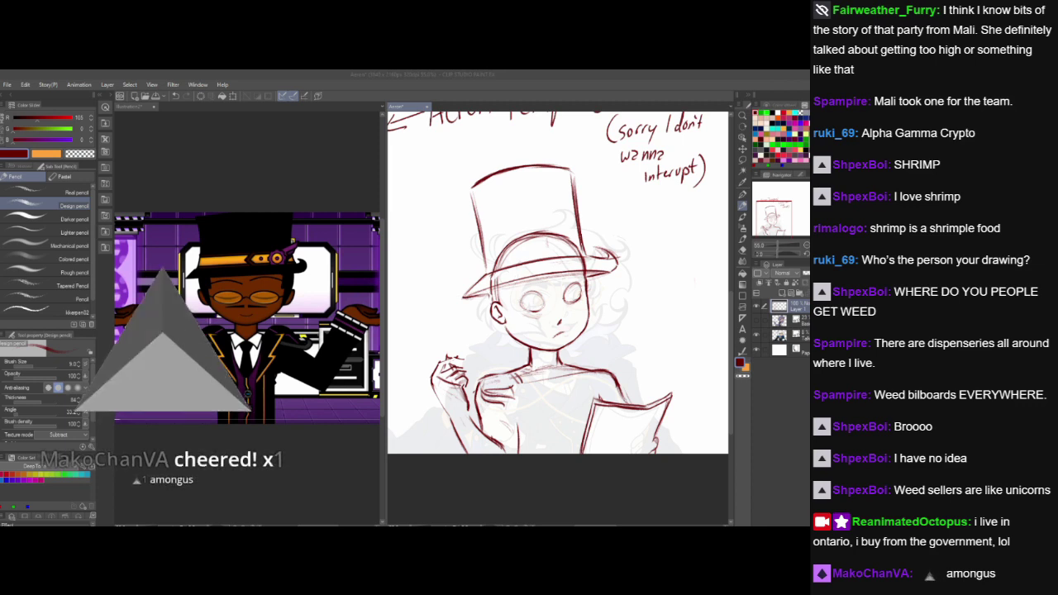
{"action": "left_click", "coordinate": [572, 308]}
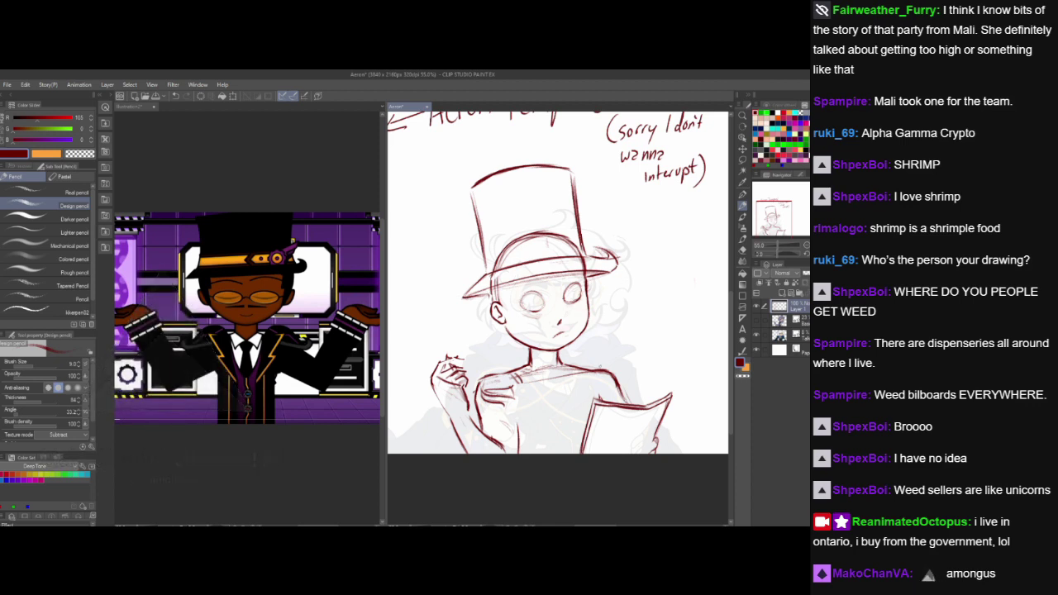
- Sketch a light centre line down the torso and rework the fingertips of the raised hand
{"action": "left_click_drag", "start_coordinate": [599, 365], "coordinate": [586, 326]}
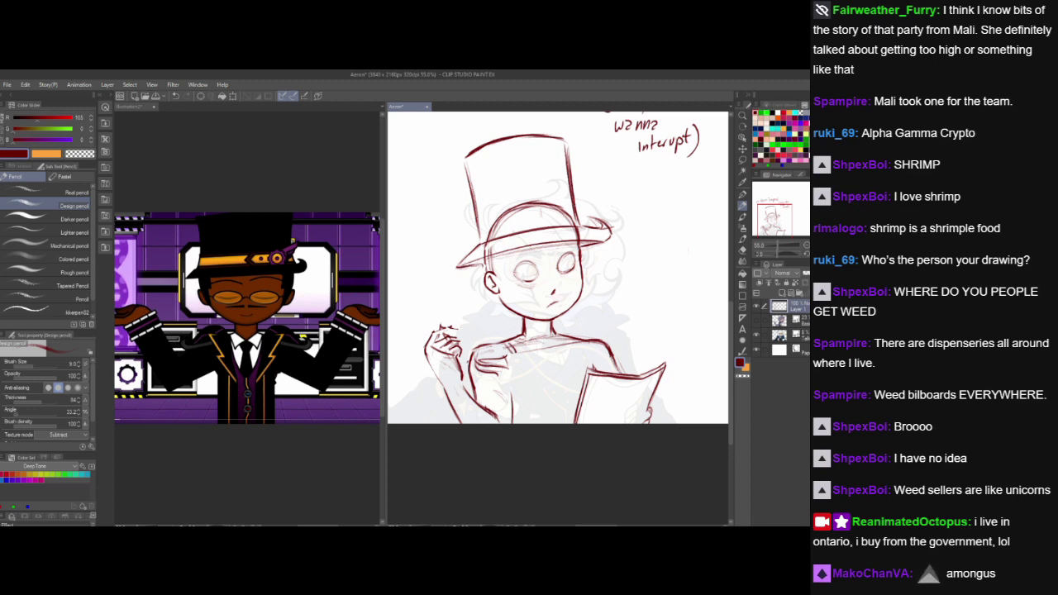
{"action": "left_click_drag", "start_coordinate": [553, 353], "coordinate": [566, 399]}
{"action": "left_click_drag", "start_coordinate": [440, 338], "coordinate": [459, 331]}
{"action": "left_click_drag", "start_coordinate": [449, 327], "coordinate": [439, 329]}
- Fade the rough sketch layer and draw a pointed shirt collar around the neck on a new layer above it
{"action": "left_click", "coordinate": [806, 273]}
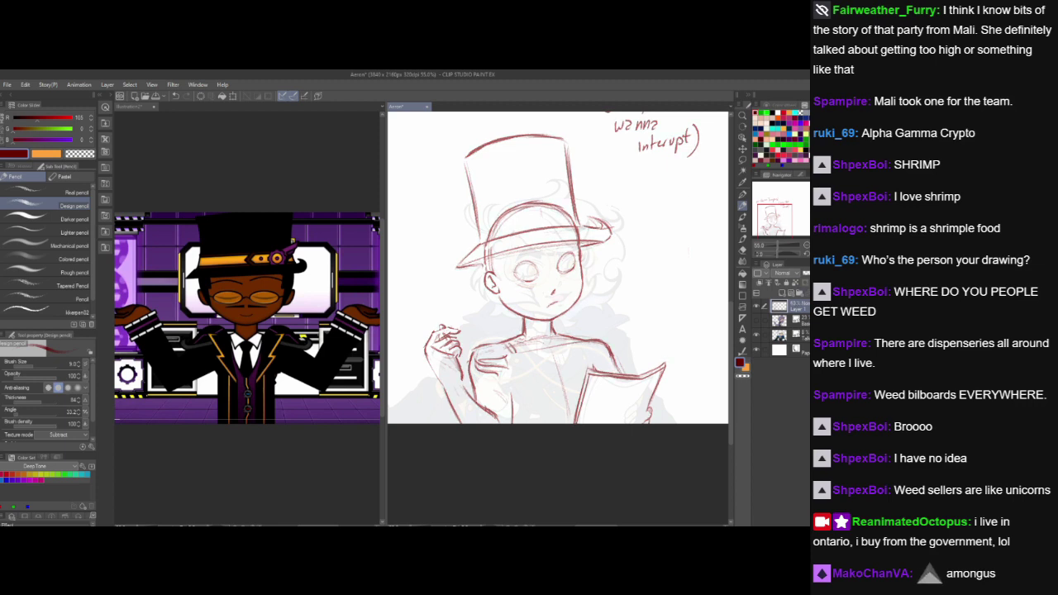
{"action": "left_click", "coordinate": [785, 294]}
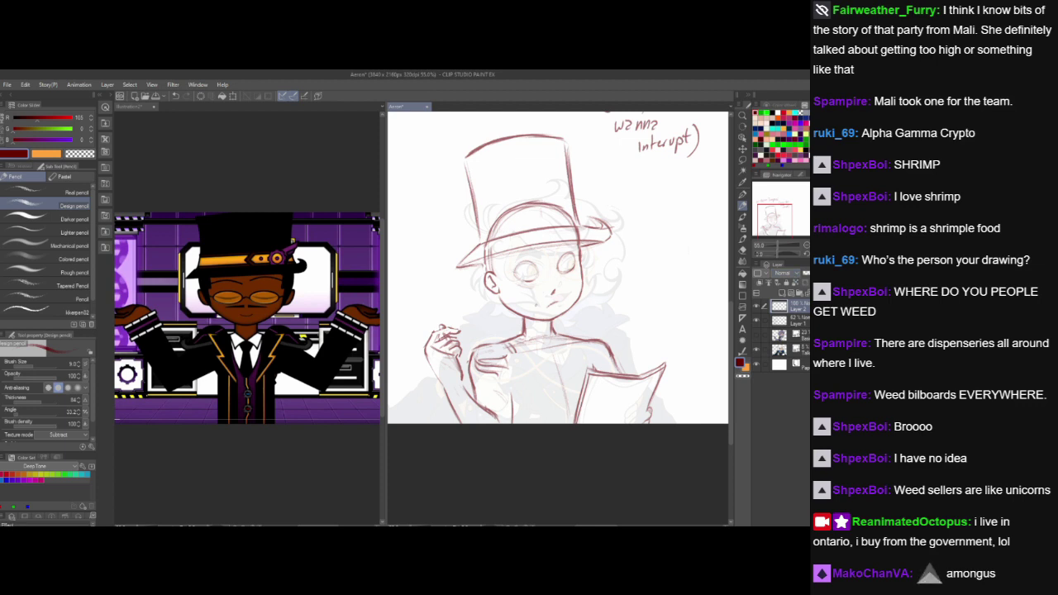
{"action": "mouse_move", "coordinate": [543, 337]}
{"action": "left_mouse_down"}
{"action": "mouse_move", "coordinate": [540, 354]}
{"action": "mouse_move", "coordinate": [527, 347]}
{"action": "mouse_move", "coordinate": [536, 355]}
{"action": "mouse_move", "coordinate": [546, 334]}
{"action": "mouse_move", "coordinate": [562, 353]}
{"action": "left_mouse_up"}
{"action": "key", "text": "ctrl+z"}
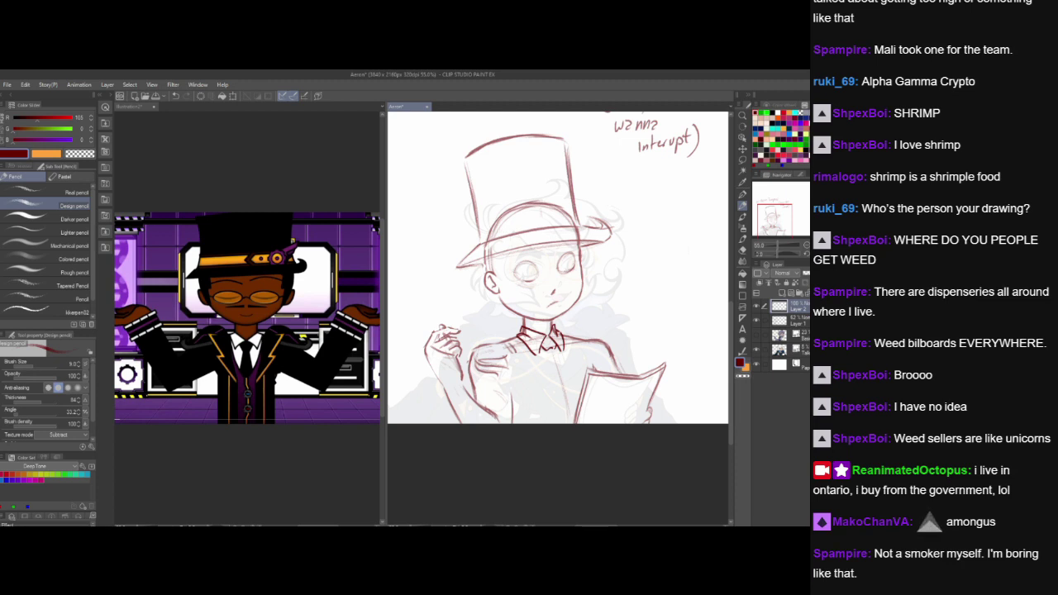
{"action": "left_click_drag", "start_coordinate": [511, 351], "coordinate": [537, 389]}
{"action": "key", "text": "ctrl+z"}
{"action": "key", "text": "ctrl+z"}
{"action": "left_click_drag", "start_coordinate": [508, 345], "coordinate": [523, 377]}
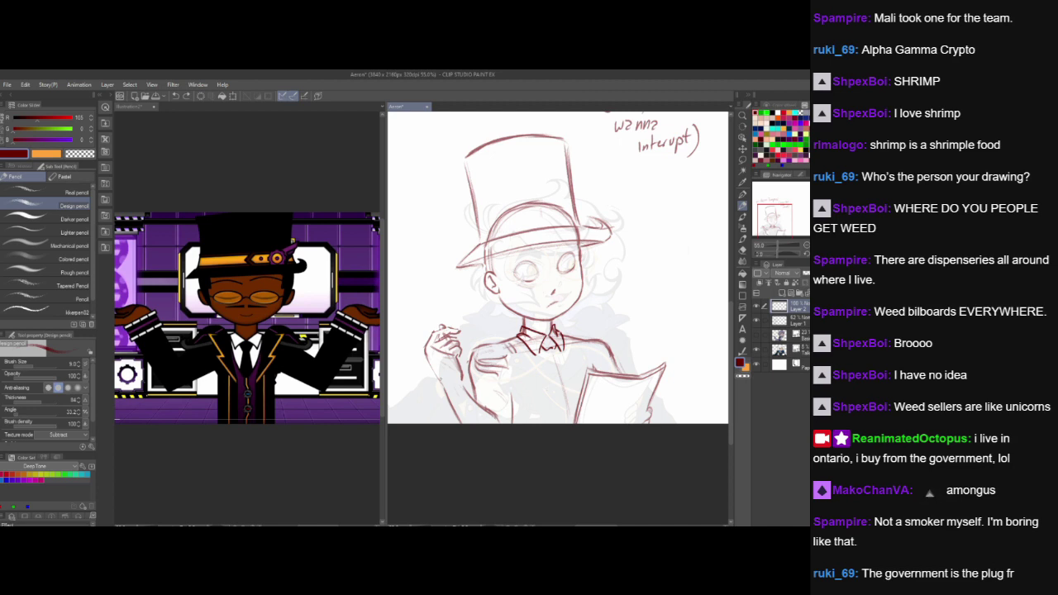
{"action": "left_click_drag", "start_coordinate": [437, 381], "coordinate": [466, 388]}
{"action": "left_click_drag", "start_coordinate": [463, 375], "coordinate": [469, 384]}
{"action": "left_click_drag", "start_coordinate": [440, 388], "coordinate": [445, 398]}
{"action": "left_click_drag", "start_coordinate": [471, 384], "coordinate": [476, 396]}
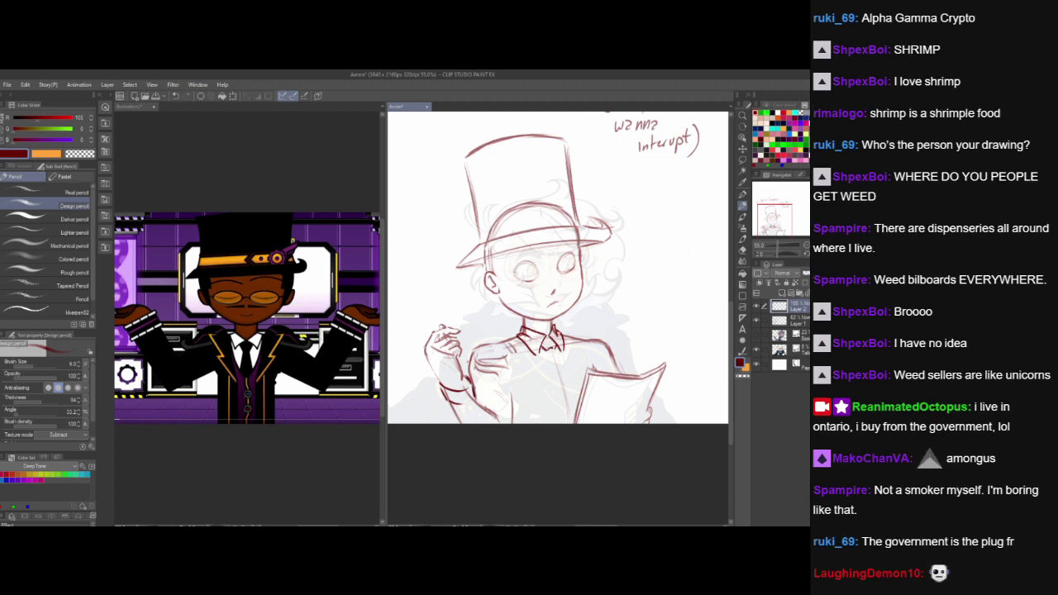
{"action": "left_click_drag", "start_coordinate": [470, 382], "coordinate": [434, 376]}
- Mirror the canvas view and draw a banded cuff around the wrist of the raised arm
{"action": "key", "text": "h"}
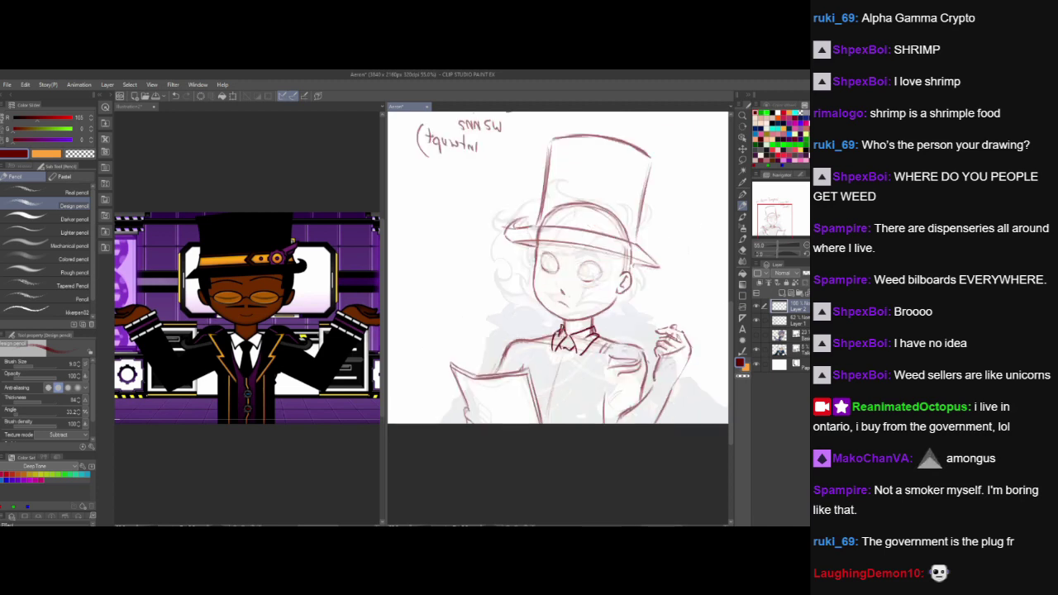
{"action": "mouse_move", "coordinate": [649, 380]}
{"action": "left_mouse_down"}
{"action": "mouse_move", "coordinate": [668, 399]}
{"action": "mouse_move", "coordinate": [676, 389]}
{"action": "mouse_move", "coordinate": [643, 400]}
{"action": "mouse_move", "coordinate": [678, 403]}
{"action": "left_mouse_up"}
{"action": "key", "text": "ctrl+z"}
{"action": "key", "text": "ctrl+z"}
{"action": "key", "text": "ctrl+z"}
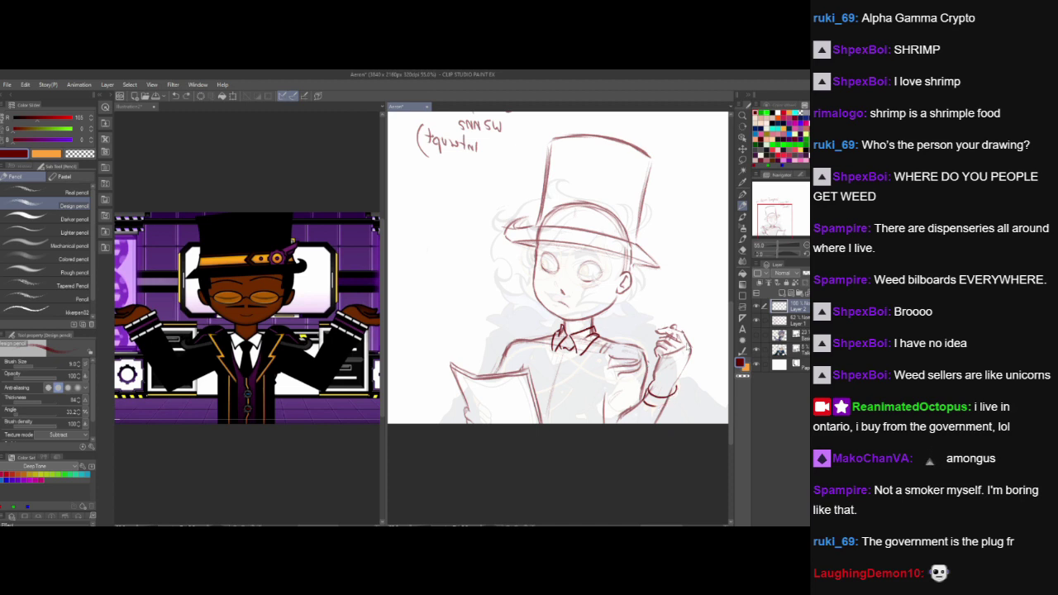
{"action": "left_click_drag", "start_coordinate": [647, 386], "coordinate": [642, 397]}
{"action": "mouse_move", "coordinate": [652, 397]}
{"action": "left_mouse_down"}
{"action": "mouse_move", "coordinate": [642, 407]}
{"action": "mouse_move", "coordinate": [667, 408]}
{"action": "left_mouse_up"}
{"action": "left_click_drag", "start_coordinate": [649, 391], "coordinate": [655, 383]}
{"action": "left_click_drag", "start_coordinate": [597, 345], "coordinate": [555, 393]}
{"action": "key", "text": "ctrl+z"}
{"action": "left_click_drag", "start_coordinate": [600, 340], "coordinate": [559, 389]}
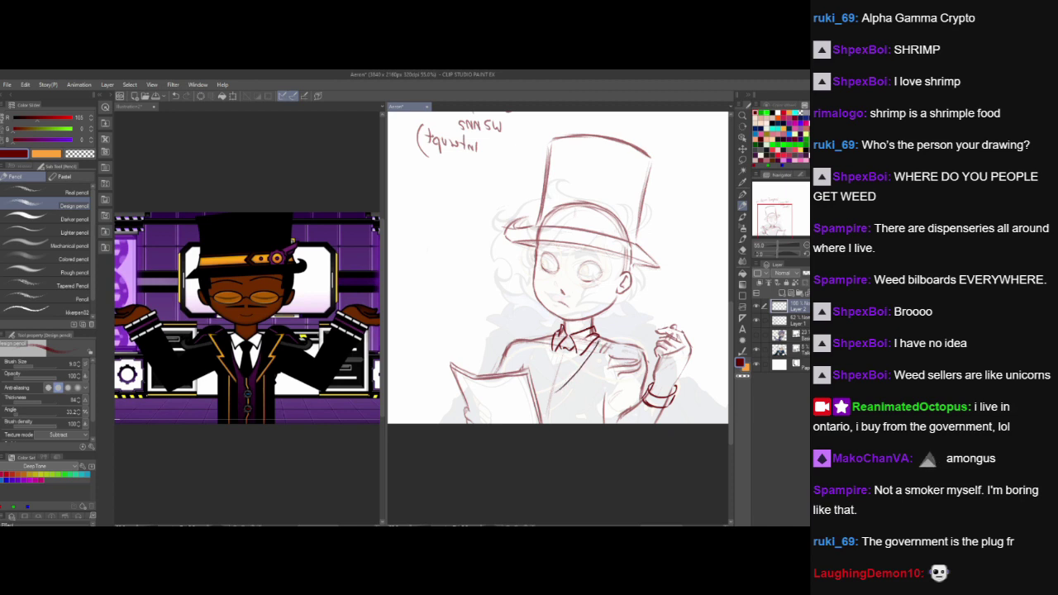
{"action": "key", "text": "ctrl+z"}
{"action": "mouse_move", "coordinate": [600, 342]}
{"action": "left_mouse_down"}
{"action": "mouse_move", "coordinate": [552, 394]}
{"action": "mouse_move", "coordinate": [554, 380]}
{"action": "left_mouse_up"}
{"action": "key", "text": "ctrl+z"}
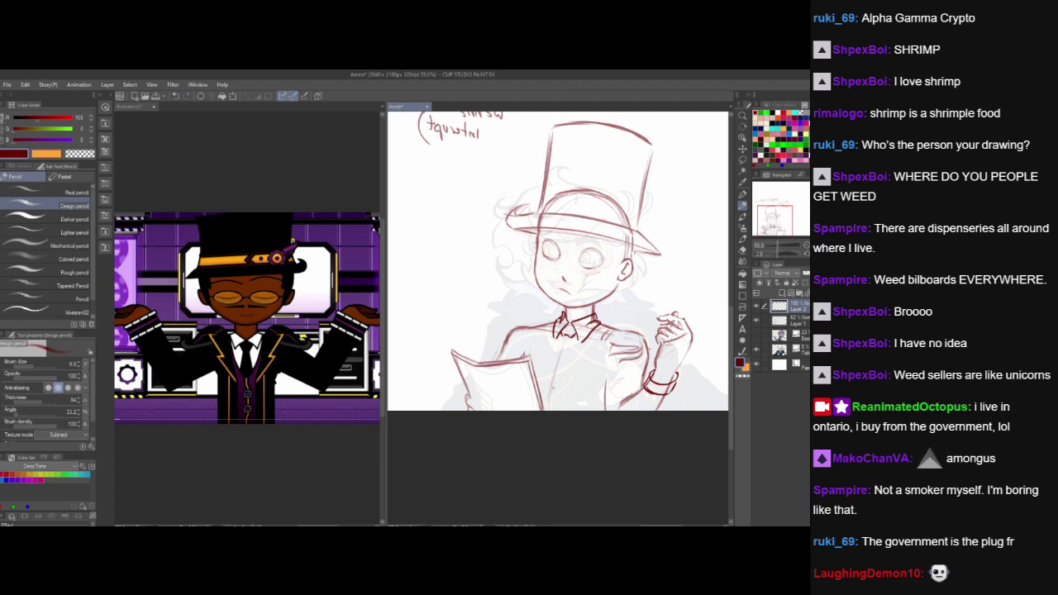
- Draw the vest's deep curved neckline from both sides of the collar to mid-chest, and flip the canvas view back
{"action": "mouse_move", "coordinate": [550, 387]}
{"action": "left_mouse_down"}
{"action": "mouse_move", "coordinate": [585, 365]}
{"action": "mouse_move", "coordinate": [600, 338]}
{"action": "mouse_move", "coordinate": [570, 377]}
{"action": "left_mouse_up"}
{"action": "mouse_move", "coordinate": [539, 331]}
{"action": "left_mouse_down"}
{"action": "mouse_move", "coordinate": [540, 363]}
{"action": "mouse_move", "coordinate": [572, 384]}
{"action": "mouse_move", "coordinate": [546, 387]}
{"action": "left_mouse_up"}
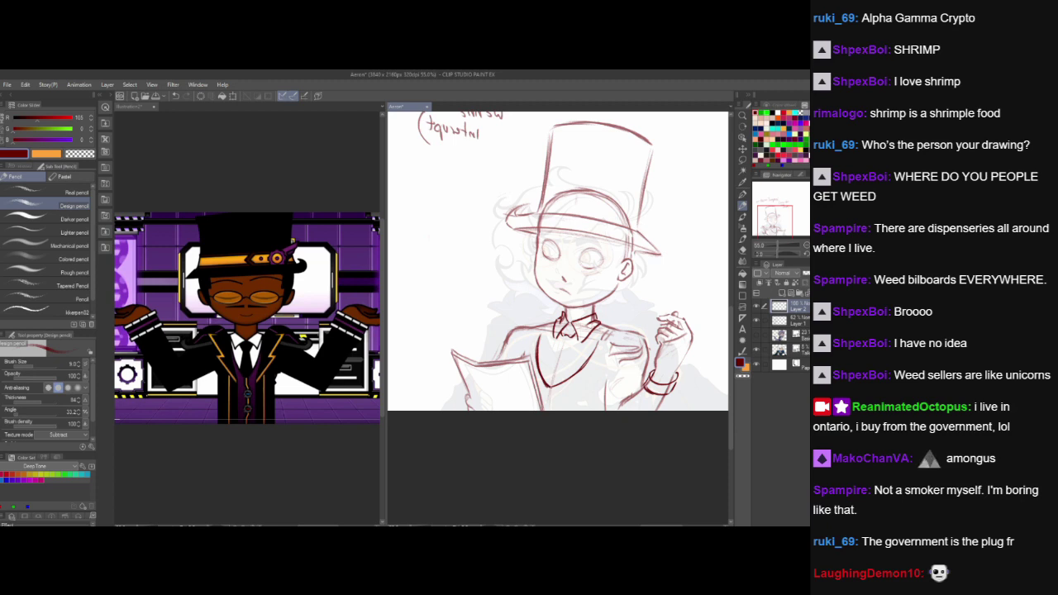
{"action": "left_click_drag", "start_coordinate": [549, 385], "coordinate": [588, 360]}
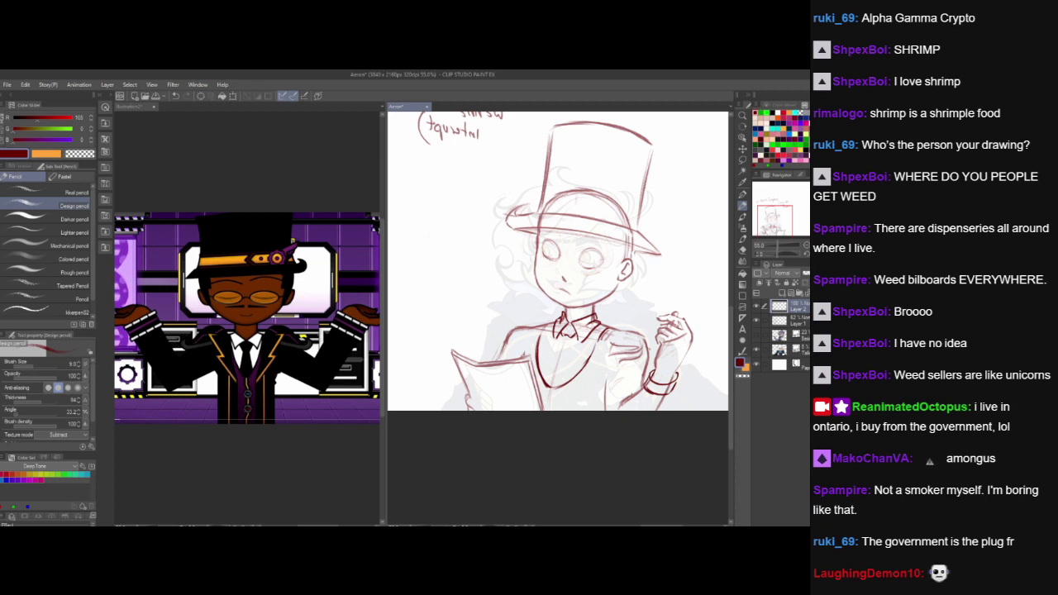
{"action": "key", "text": "h"}
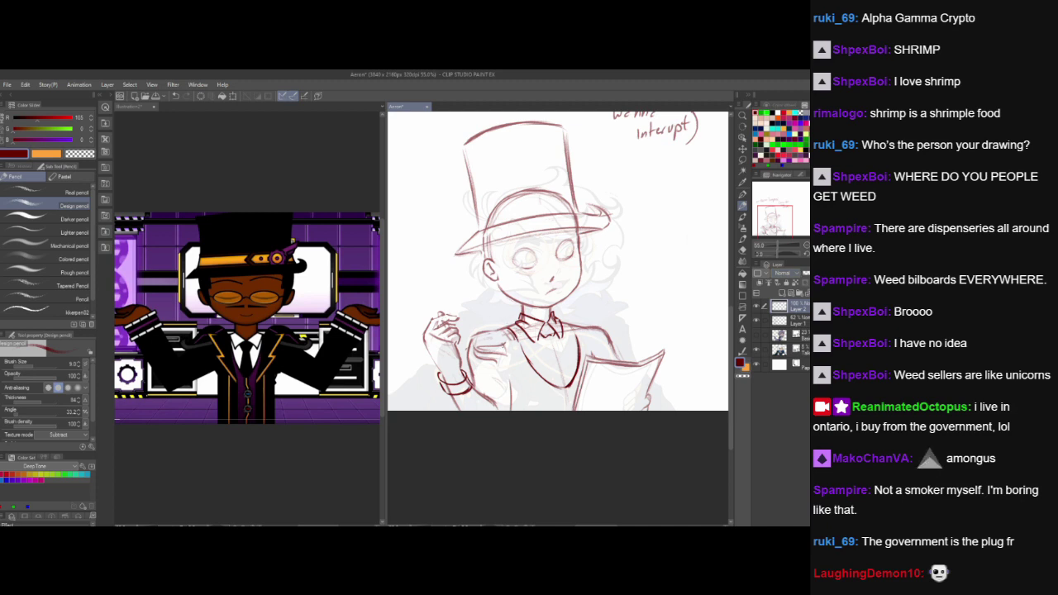
- Sketch the notched jacket lapel on the raised-arm side, running from the shoulder and collar down the torso
{"action": "mouse_move", "coordinate": [482, 323]}
{"action": "left_mouse_down"}
{"action": "mouse_move", "coordinate": [506, 327]}
{"action": "mouse_move", "coordinate": [512, 369]}
{"action": "left_mouse_up"}
{"action": "left_click_drag", "start_coordinate": [501, 371], "coordinate": [541, 406]}
{"action": "left_click_drag", "start_coordinate": [516, 335], "coordinate": [548, 402]}
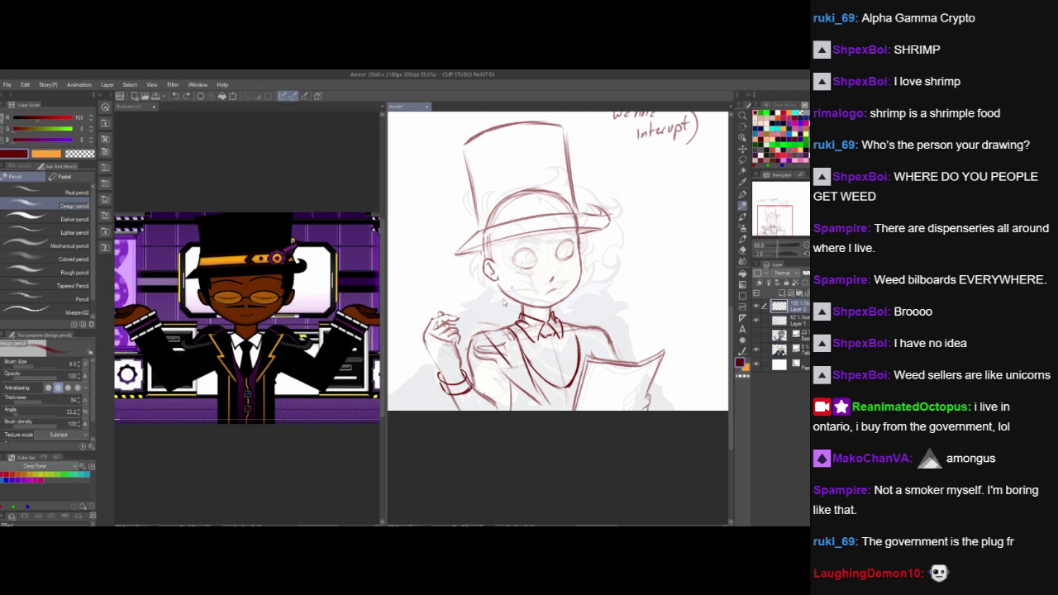
{"action": "key", "text": "ctrl+z"}
{"action": "key", "text": "ctrl+z"}
{"action": "left_click_drag", "start_coordinate": [522, 349], "coordinate": [548, 410]}
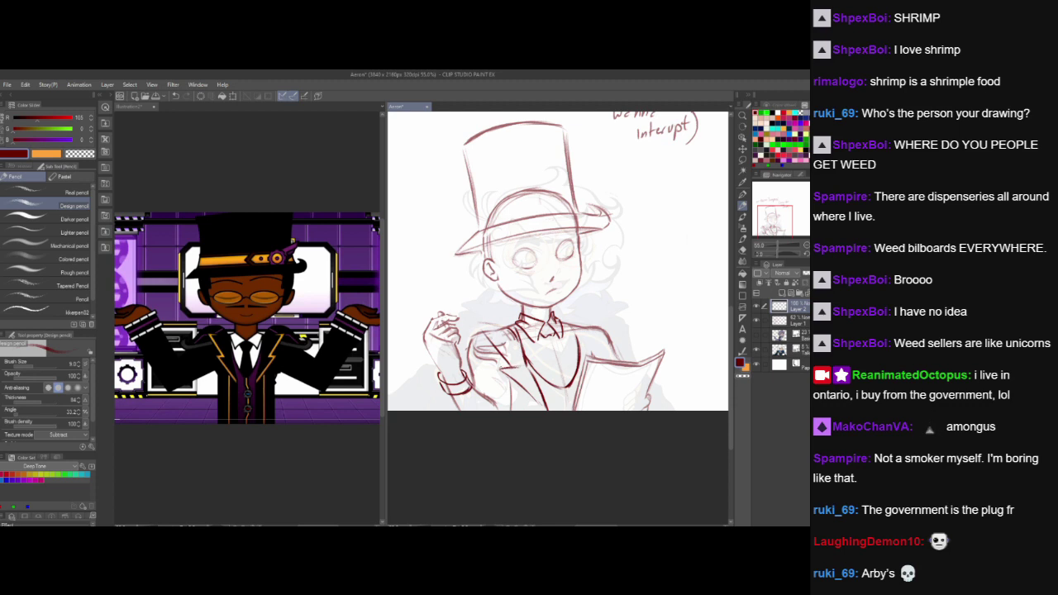
- Draw the matching pointed jacket lapel on the paper-holding side and reinforce the edges of the raised-arm lapel
{"action": "mouse_move", "coordinate": [474, 321]}
{"action": "left_mouse_down"}
{"action": "mouse_move", "coordinate": [491, 341]}
{"action": "mouse_move", "coordinate": [478, 323]}
{"action": "mouse_move", "coordinate": [511, 324]}
{"action": "left_mouse_up"}
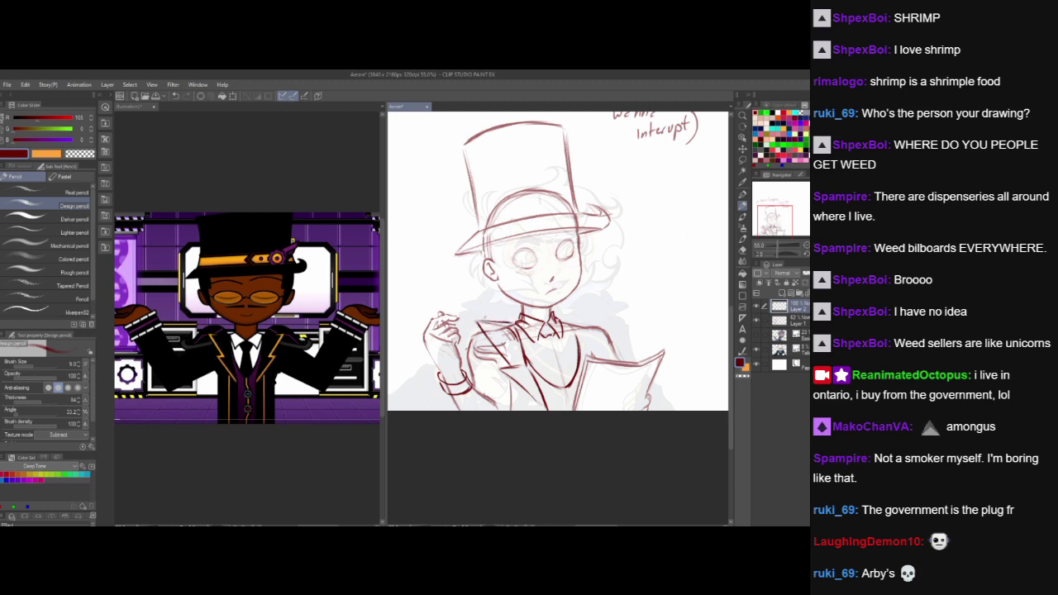
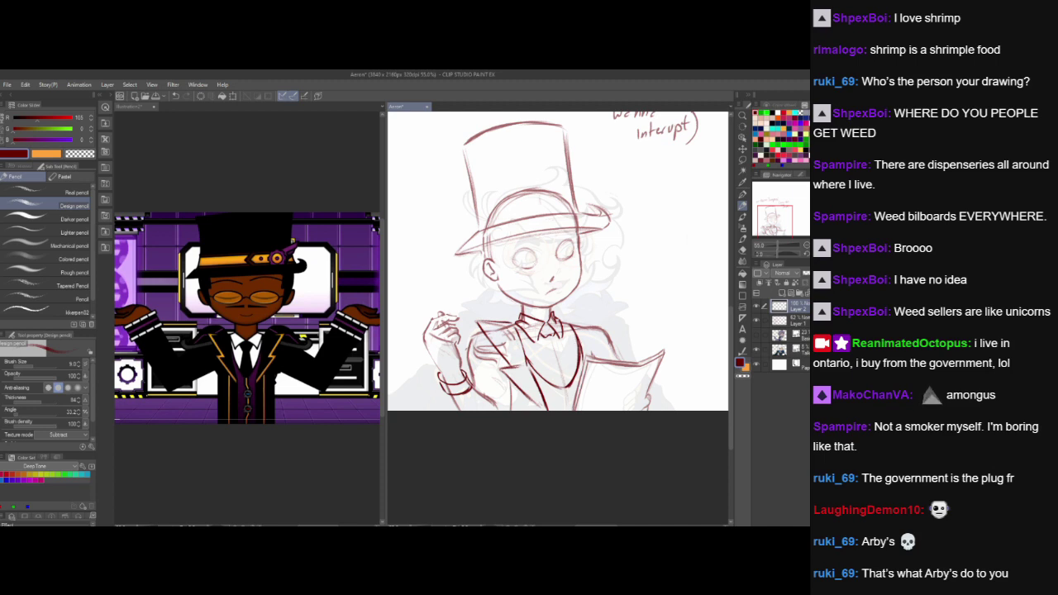
{"action": "mouse_move", "coordinate": [567, 321]}
{"action": "left_mouse_down"}
{"action": "mouse_move", "coordinate": [595, 308]}
{"action": "mouse_move", "coordinate": [602, 357]}
{"action": "left_mouse_up"}
{"action": "key", "text": "ctrl+z"}
{"action": "key", "text": "ctrl+z"}
{"action": "mouse_move", "coordinate": [569, 322]}
{"action": "left_mouse_down"}
{"action": "mouse_move", "coordinate": [607, 316]}
{"action": "mouse_move", "coordinate": [602, 358]}
{"action": "left_mouse_up"}
{"action": "left_click_drag", "start_coordinate": [606, 318], "coordinate": [603, 360]}
{"action": "left_click_drag", "start_coordinate": [484, 324], "coordinate": [511, 362]}
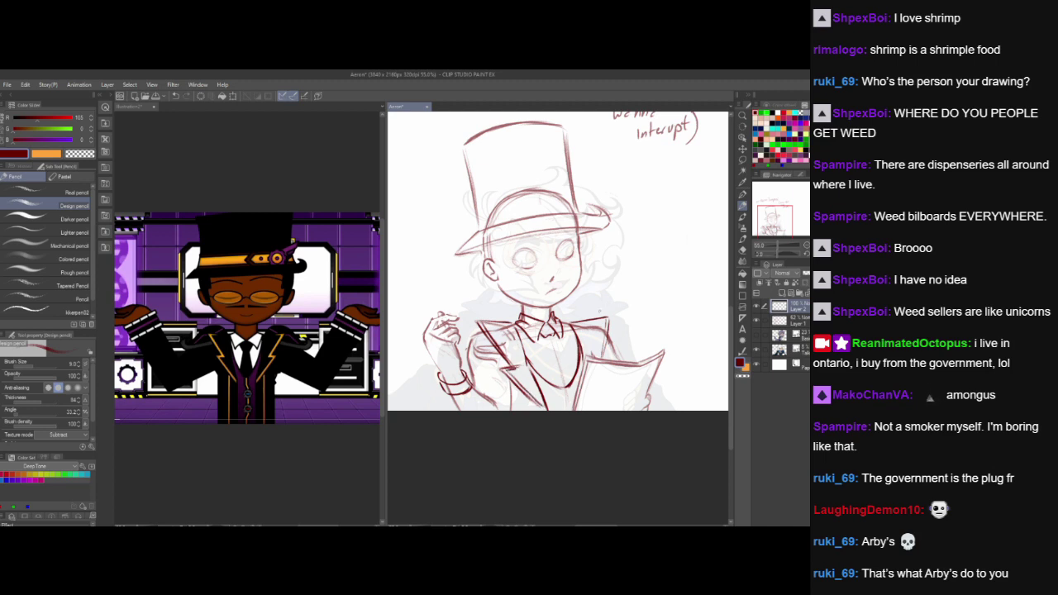
{"action": "left_click_drag", "start_coordinate": [606, 321], "coordinate": [602, 355]}
{"action": "left_click_drag", "start_coordinate": [481, 327], "coordinate": [509, 329]}
{"action": "left_click_drag", "start_coordinate": [586, 323], "coordinate": [615, 323]}
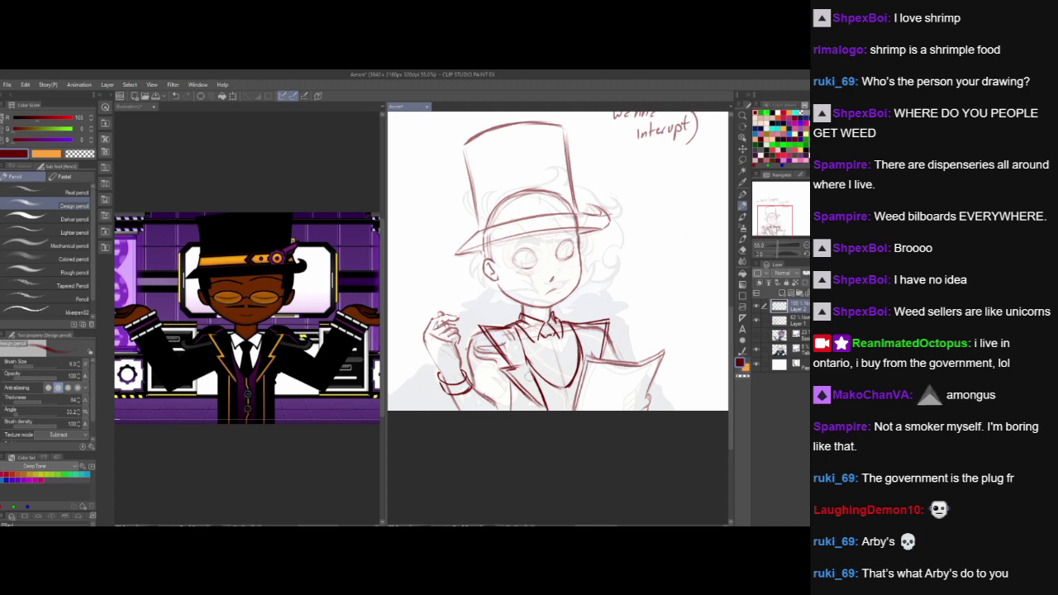
{"action": "left_click_drag", "start_coordinate": [512, 324], "coordinate": [546, 408]}
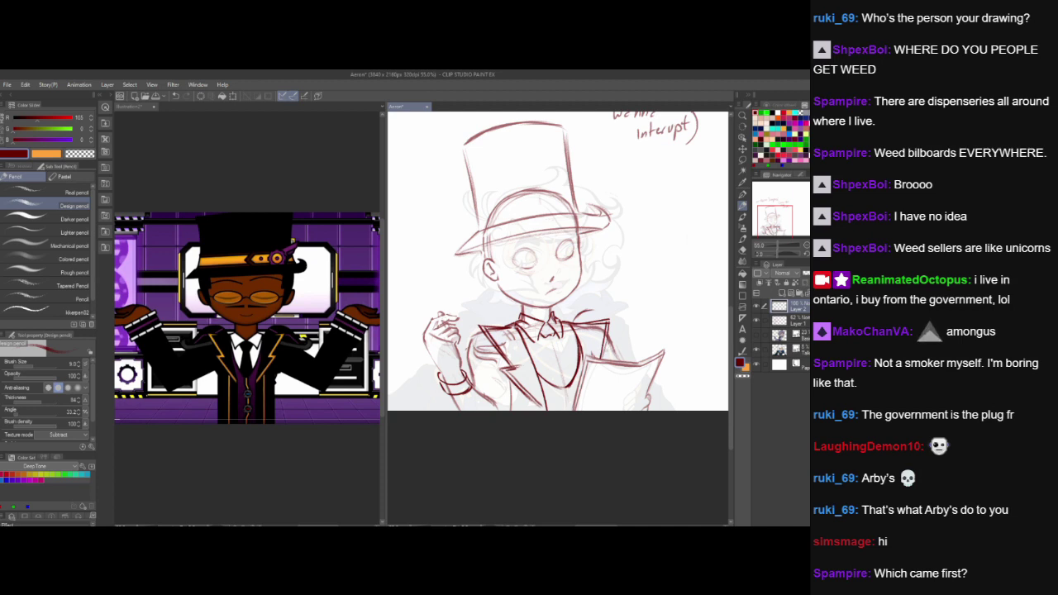
- Draw rounded jacket shoulders on both sides, with a band around the raised arm's upper sleeve, using the mirrored view as a check
{"action": "left_click_drag", "start_coordinate": [610, 351], "coordinate": [630, 348]}
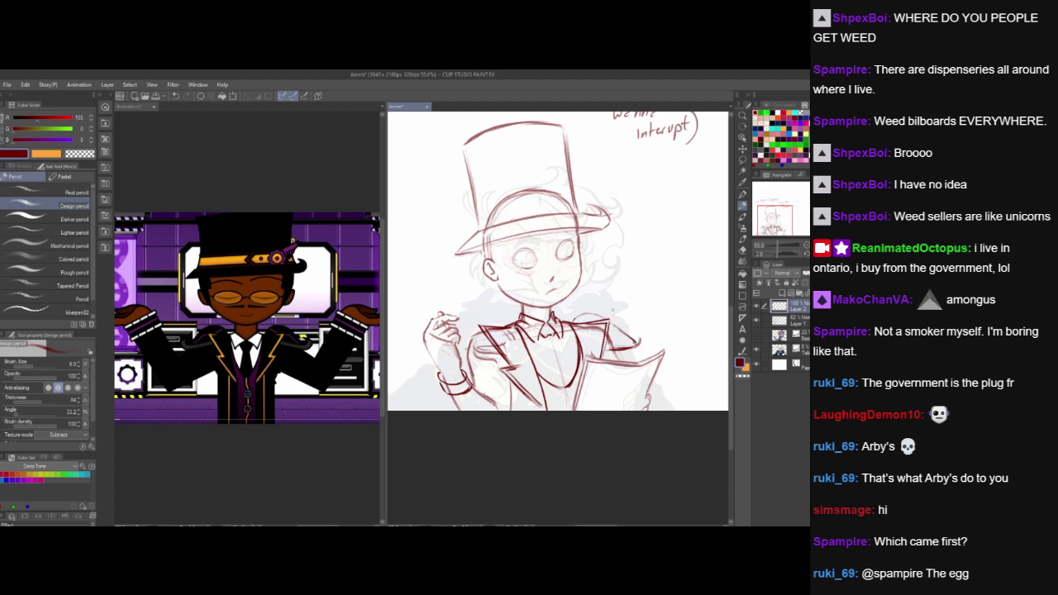
{"action": "key", "text": "h"}
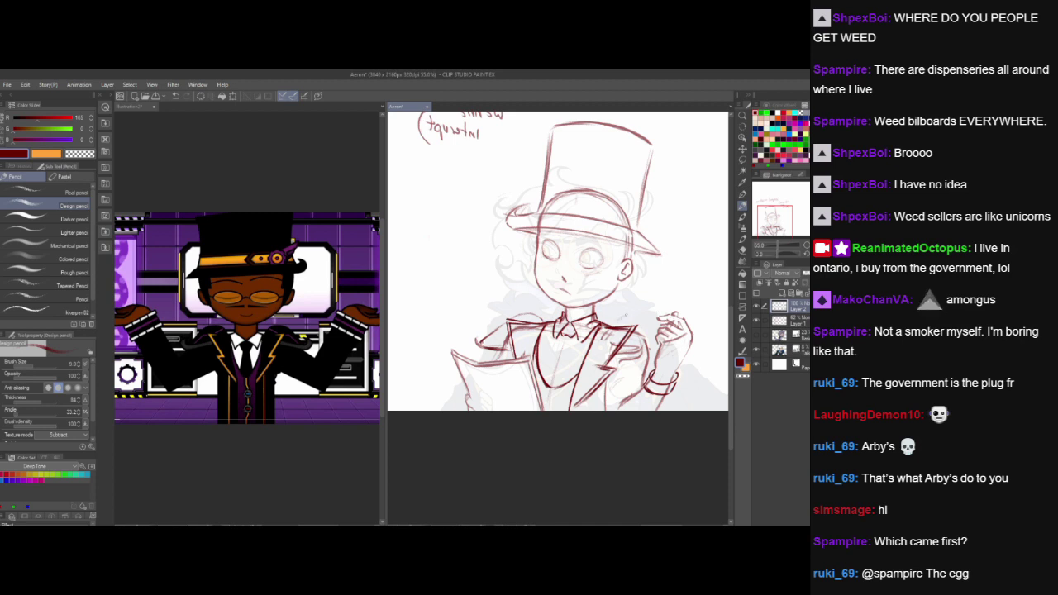
{"action": "mouse_move", "coordinate": [619, 320]}
{"action": "left_mouse_down"}
{"action": "mouse_move", "coordinate": [638, 292]}
{"action": "mouse_move", "coordinate": [626, 309]}
{"action": "mouse_move", "coordinate": [658, 318]}
{"action": "left_mouse_up"}
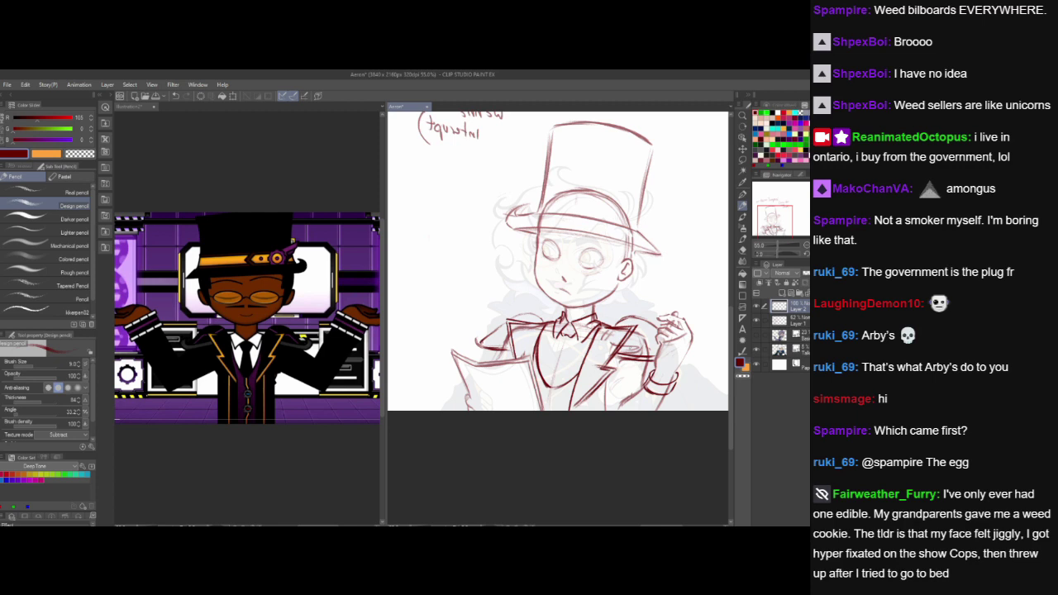
{"action": "key", "text": "h"}
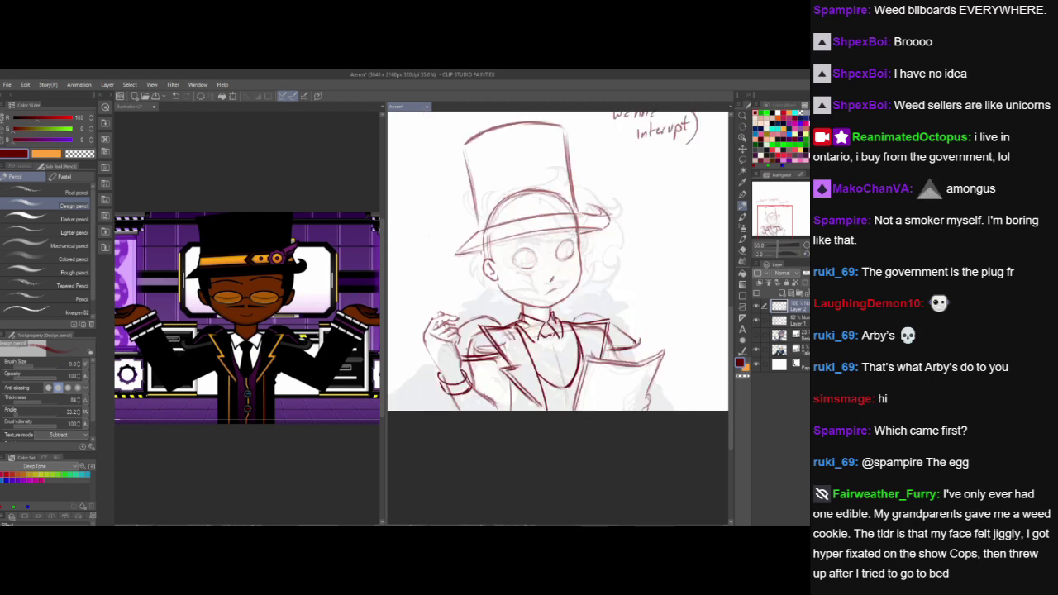
{"action": "left_click_drag", "start_coordinate": [605, 345], "coordinate": [638, 347]}
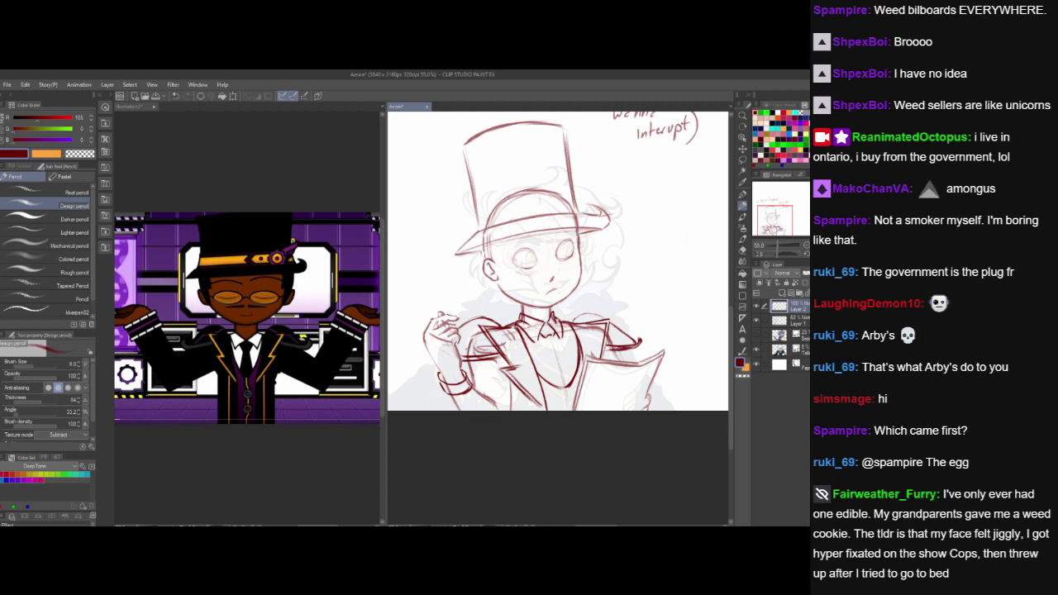
{"action": "key", "text": "h"}
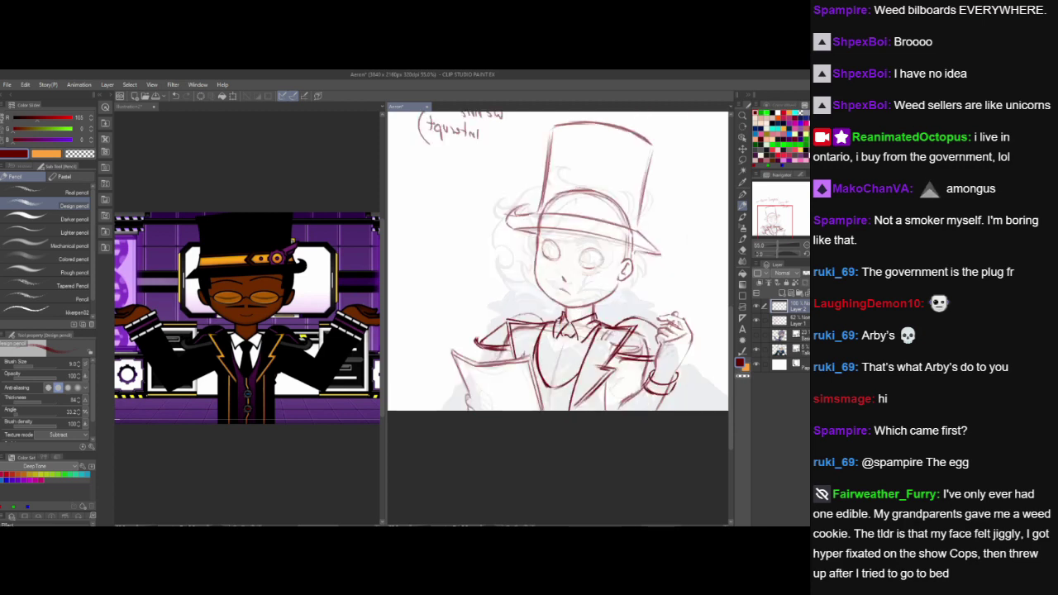
- Touch up the eye and mouth lines, and hatch in a short sideburn in front of the ear beneath the hat brim
{"action": "left_click_drag", "start_coordinate": [596, 312], "coordinate": [581, 321]}
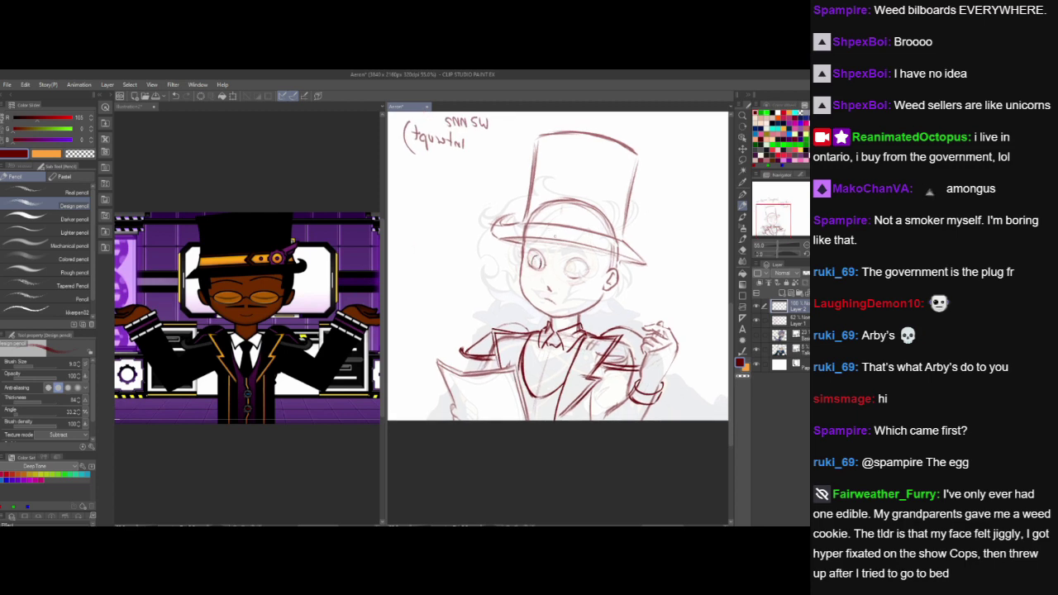
{"action": "left_click_drag", "start_coordinate": [575, 264], "coordinate": [580, 277]}
{"action": "left_click_drag", "start_coordinate": [534, 294], "coordinate": [564, 299]}
{"action": "key", "text": "h"}
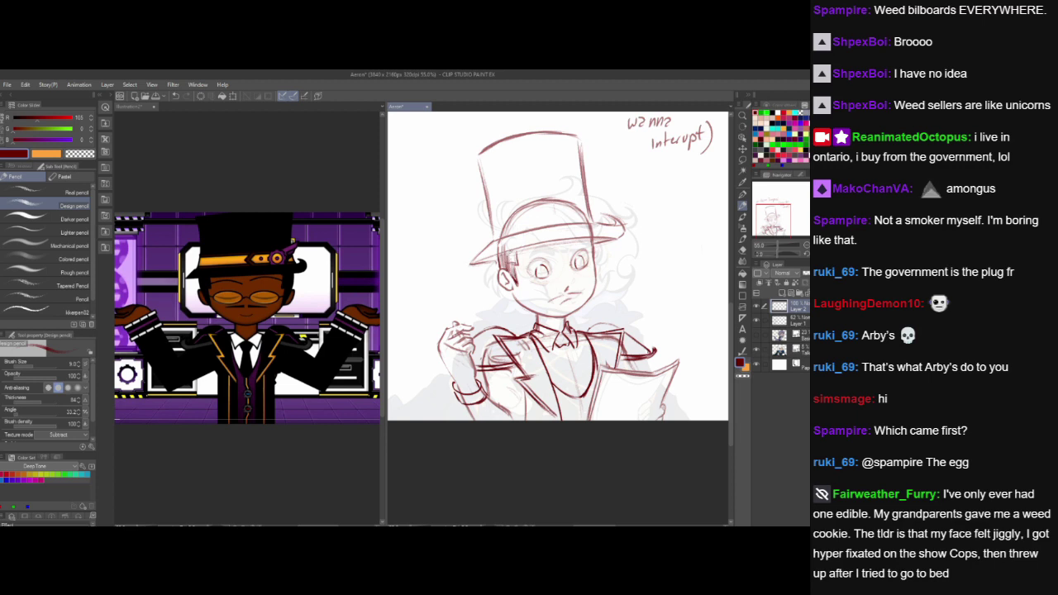
{"action": "left_click_drag", "start_coordinate": [510, 251], "coordinate": [517, 264]}
{"action": "left_click_drag", "start_coordinate": [499, 254], "coordinate": [499, 267]}
{"action": "left_click_drag", "start_coordinate": [501, 255], "coordinate": [503, 269]}
{"action": "left_click_drag", "start_coordinate": [504, 253], "coordinate": [507, 270]}
{"action": "left_click_drag", "start_coordinate": [507, 259], "coordinate": [519, 285]}
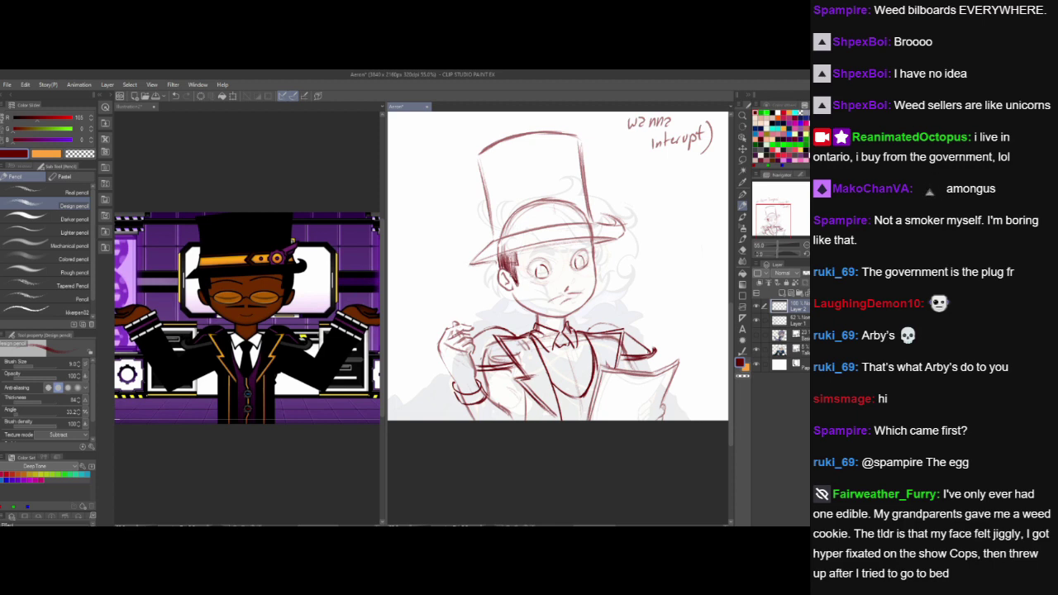
{"action": "left_click_drag", "start_coordinate": [516, 267], "coordinate": [520, 287]}
{"action": "key", "text": "ctrl+z"}
- Draw a thin, two-part moustache between the nose and mouth, and add eyebrows above the eyes
{"action": "mouse_move", "coordinate": [563, 294]}
{"action": "left_mouse_down"}
{"action": "mouse_move", "coordinate": [551, 302]}
{"action": "mouse_move", "coordinate": [579, 291]}
{"action": "left_mouse_up"}
{"action": "left_click_drag", "start_coordinate": [570, 291], "coordinate": [581, 294]}
{"action": "key", "text": "ctrl+z"}
{"action": "key", "text": "ctrl+z"}
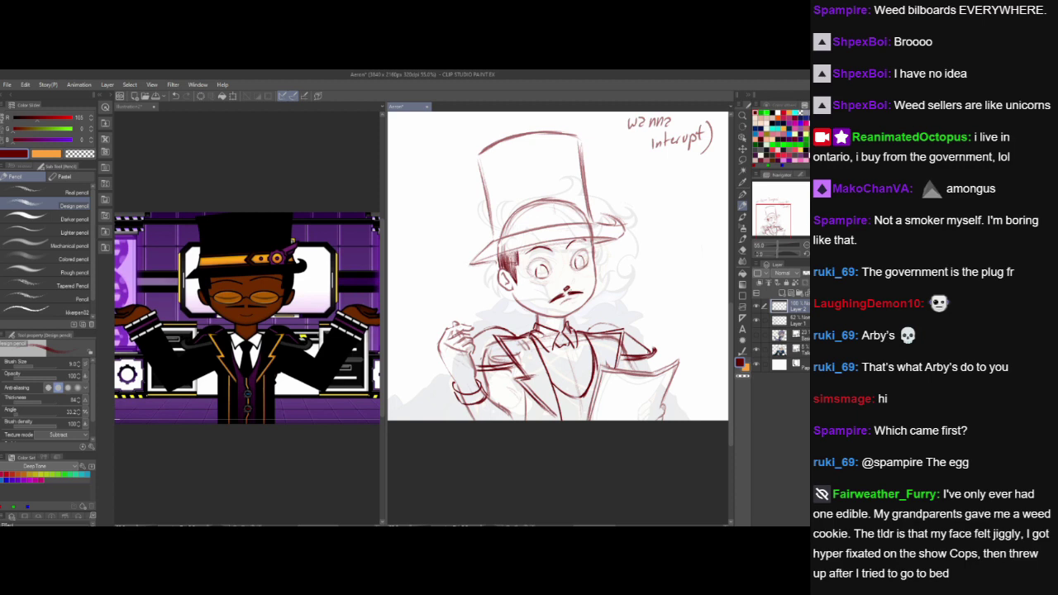
{"action": "left_click_drag", "start_coordinate": [560, 303], "coordinate": [573, 297]}
- Readjust the opacity of the rough sketch layer and reselect the detail layer above it
{"action": "key", "text": "h"}
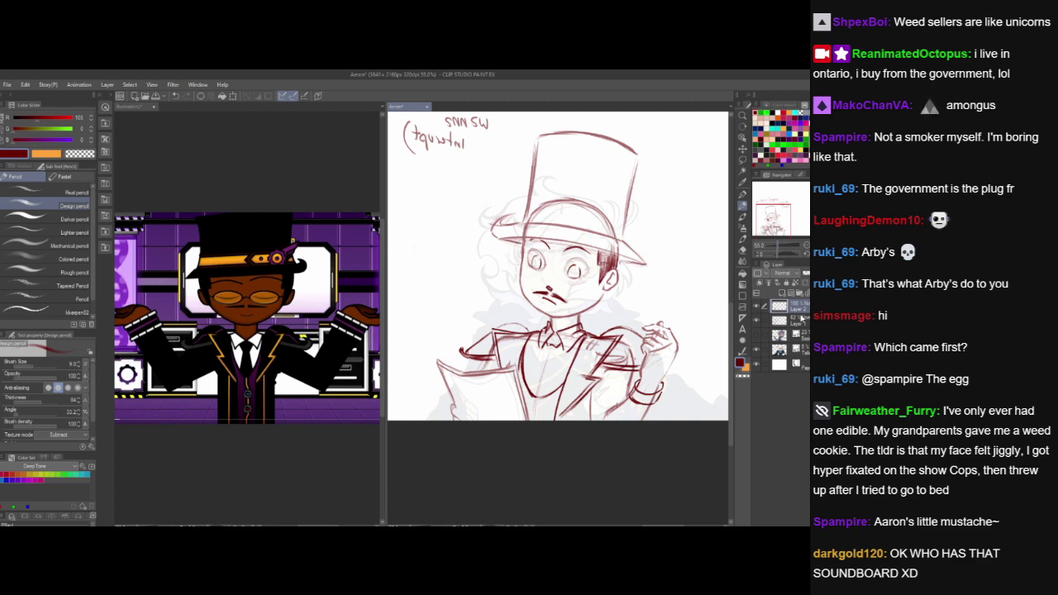
{"action": "left_click", "coordinate": [793, 320]}
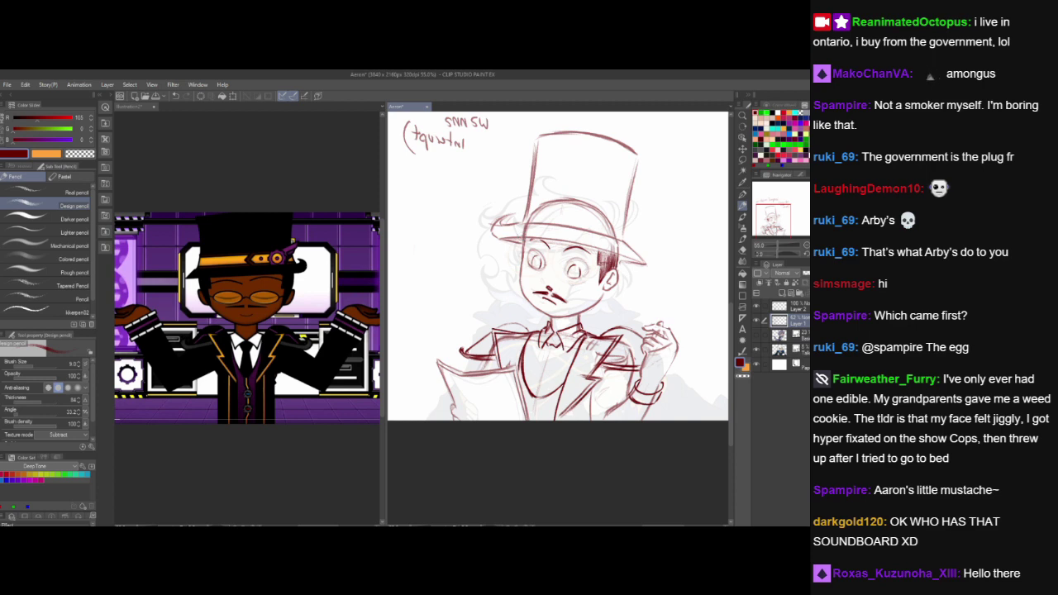
{"action": "left_click", "coordinate": [806, 309]}
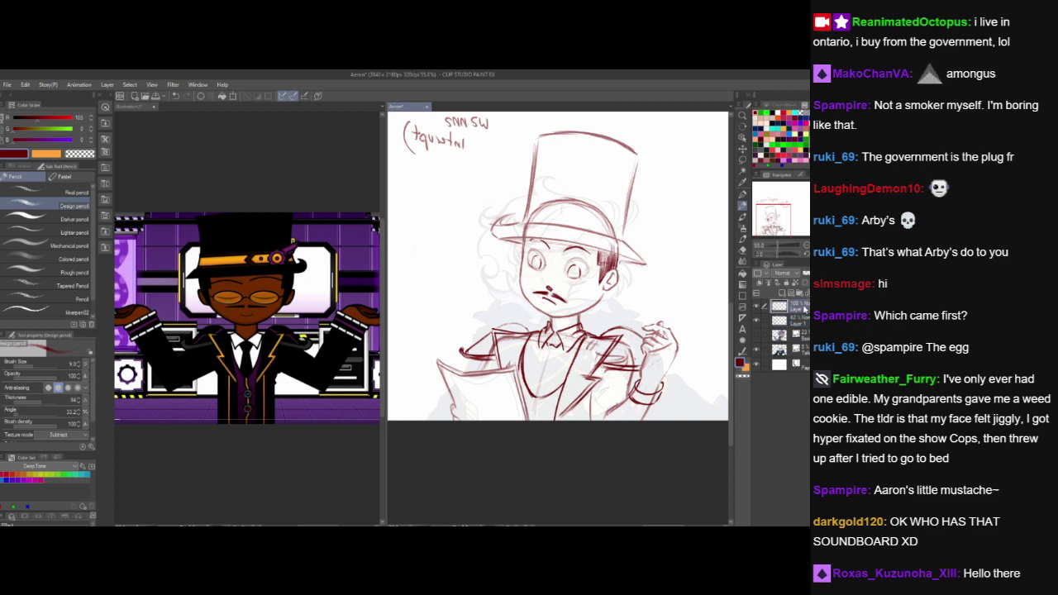
{"action": "key", "text": "h"}
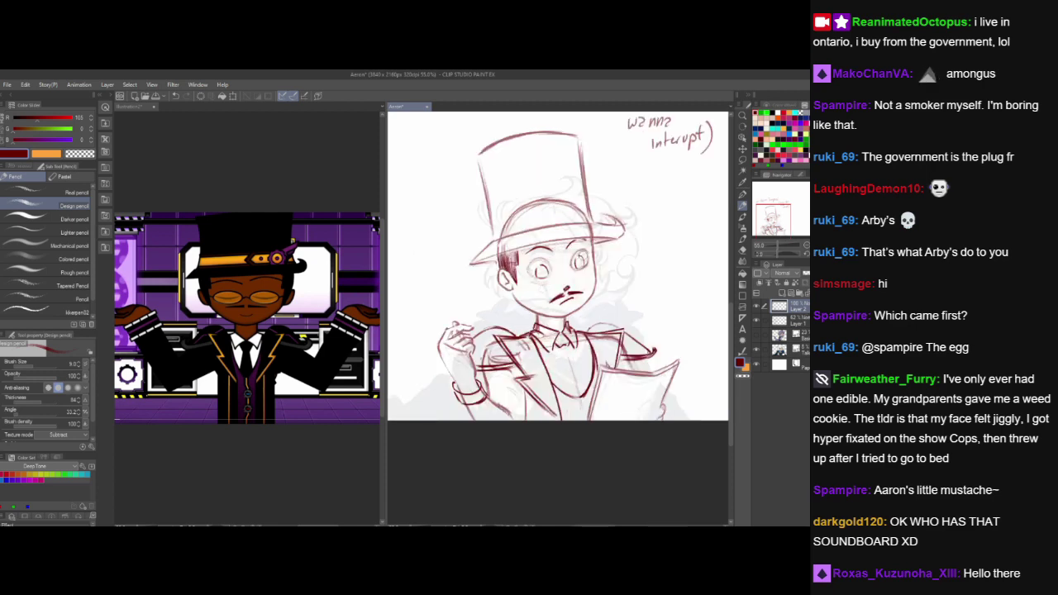
{"action": "left_click_drag", "start_coordinate": [652, 332], "coordinate": [654, 356]}
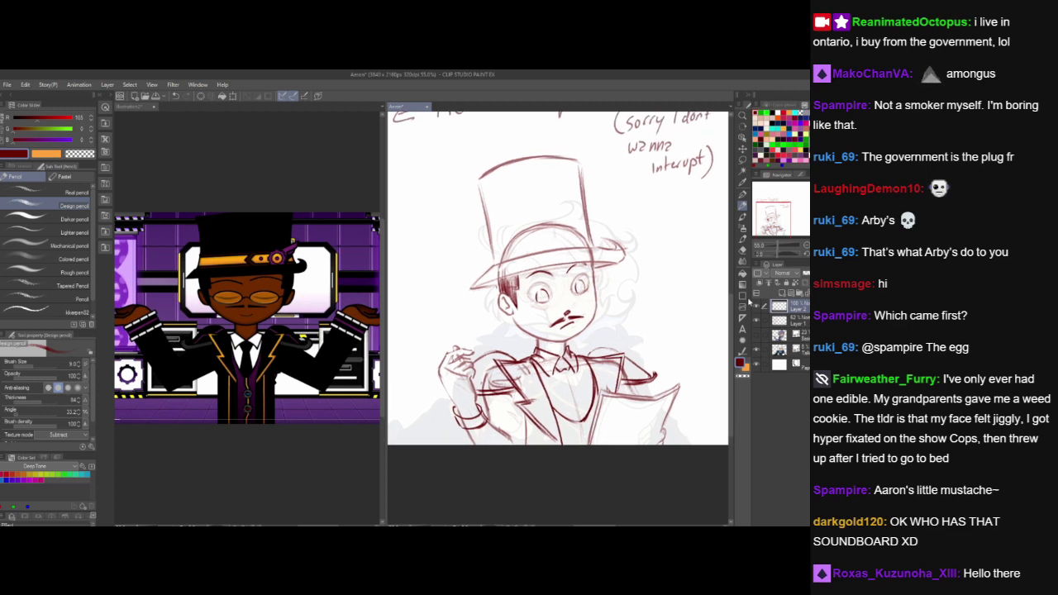
{"action": "left_click_drag", "start_coordinate": [597, 303], "coordinate": [622, 330]}
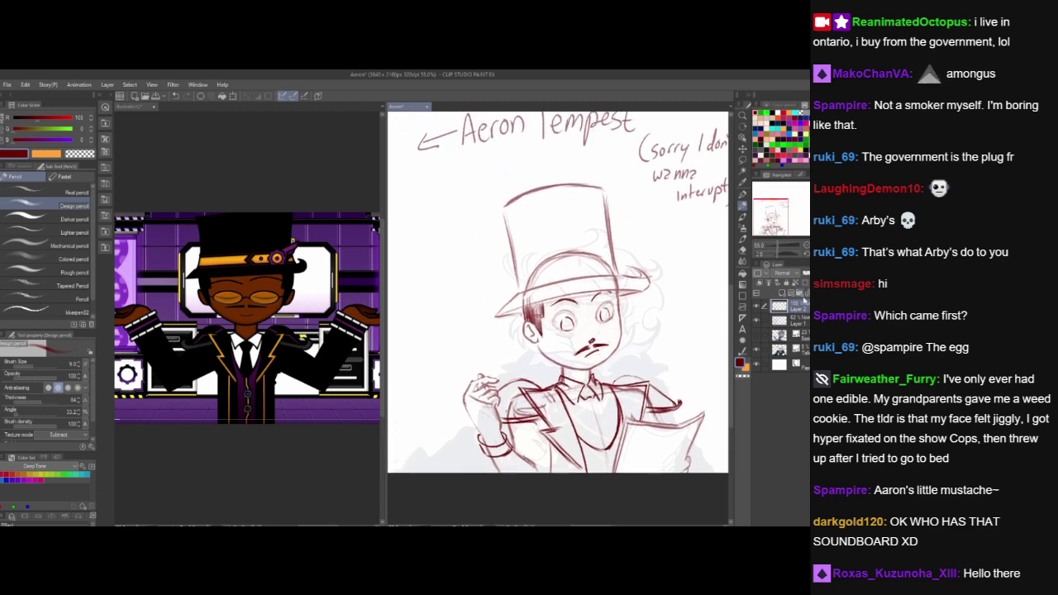
{"action": "left_click", "coordinate": [797, 321]}
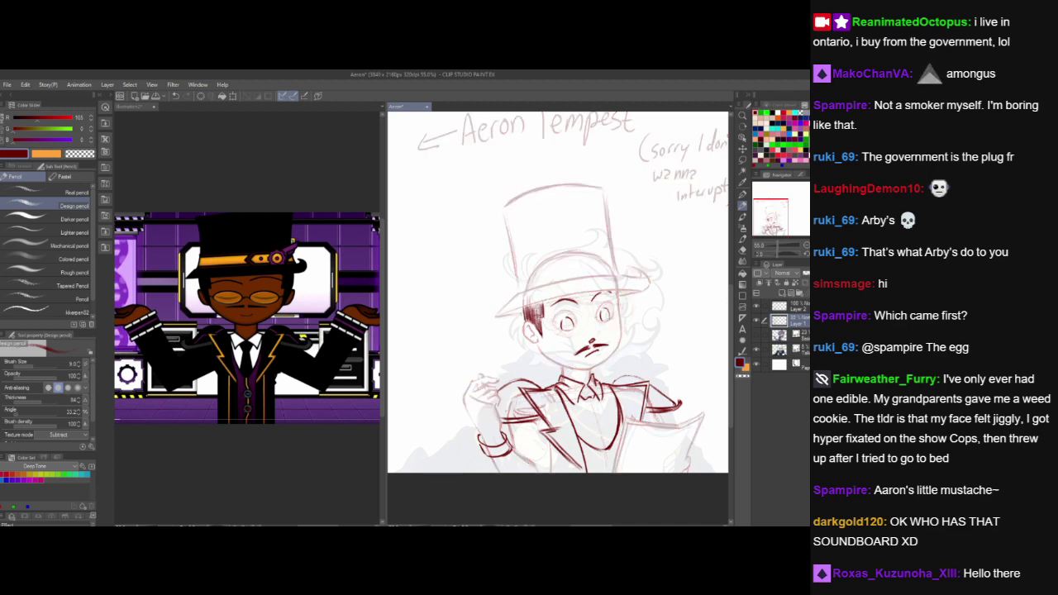
{"action": "left_click_drag", "start_coordinate": [804, 273], "coordinate": [809, 272]}
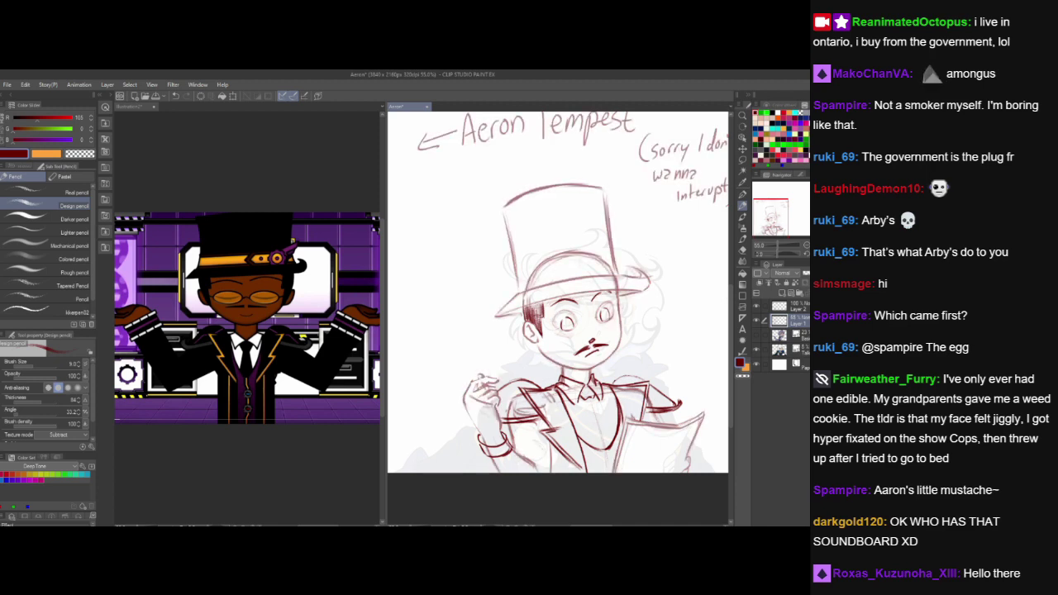
{"action": "left_click", "coordinate": [789, 305]}
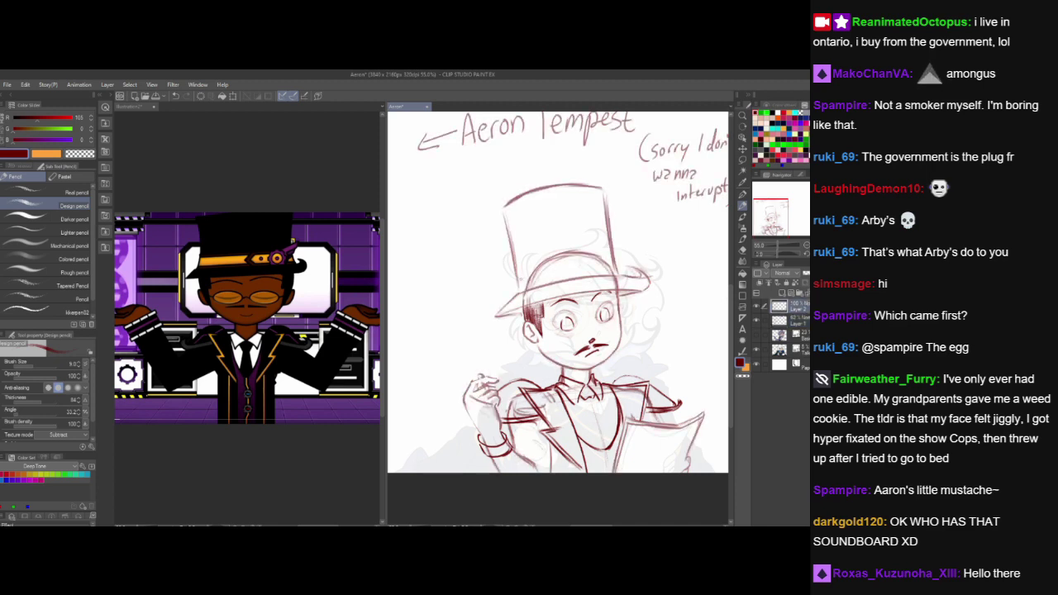
- Draw the hatband above the brim with a chevron, a small round stud and a circular emblem
{"action": "left_click_drag", "start_coordinate": [517, 277], "coordinate": [635, 255]}
{"action": "mouse_move", "coordinate": [555, 269]}
{"action": "left_mouse_down"}
{"action": "mouse_move", "coordinate": [571, 260]}
{"action": "mouse_move", "coordinate": [567, 281]}
{"action": "left_mouse_up"}
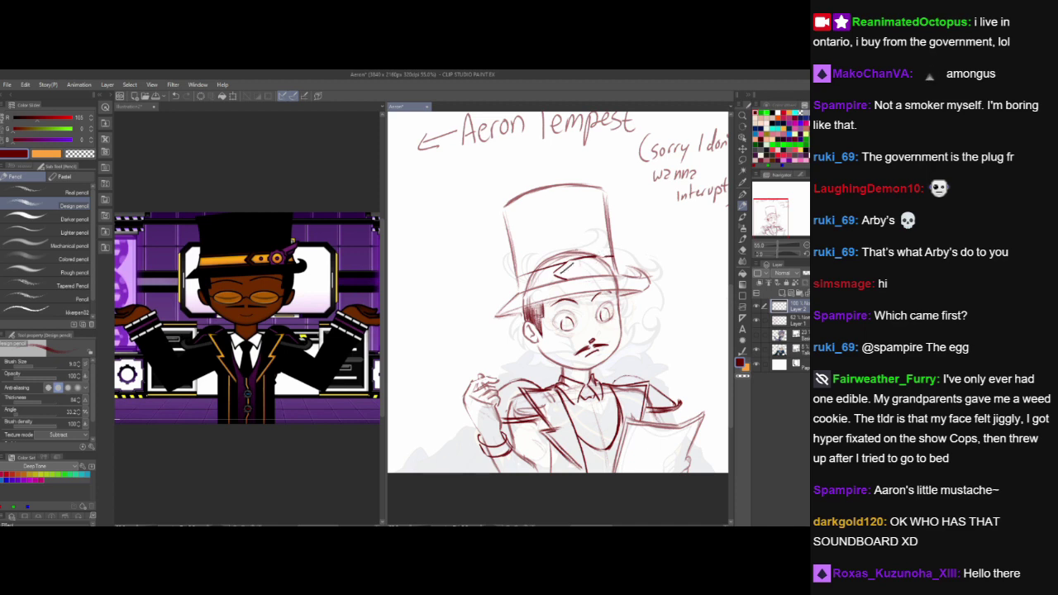
{"action": "mouse_move", "coordinate": [563, 271]}
{"action": "left_mouse_down"}
{"action": "mouse_move", "coordinate": [574, 277]}
{"action": "mouse_move", "coordinate": [565, 277]}
{"action": "left_mouse_up"}
{"action": "mouse_move", "coordinate": [589, 266]}
{"action": "left_mouse_down"}
{"action": "mouse_move", "coordinate": [565, 270]}
{"action": "mouse_move", "coordinate": [614, 266]}
{"action": "mouse_move", "coordinate": [596, 264]}
{"action": "mouse_move", "coordinate": [599, 276]}
{"action": "mouse_move", "coordinate": [606, 260]}
{"action": "mouse_move", "coordinate": [620, 263]}
{"action": "mouse_move", "coordinate": [609, 276]}
{"action": "mouse_move", "coordinate": [619, 263]}
{"action": "left_mouse_up"}
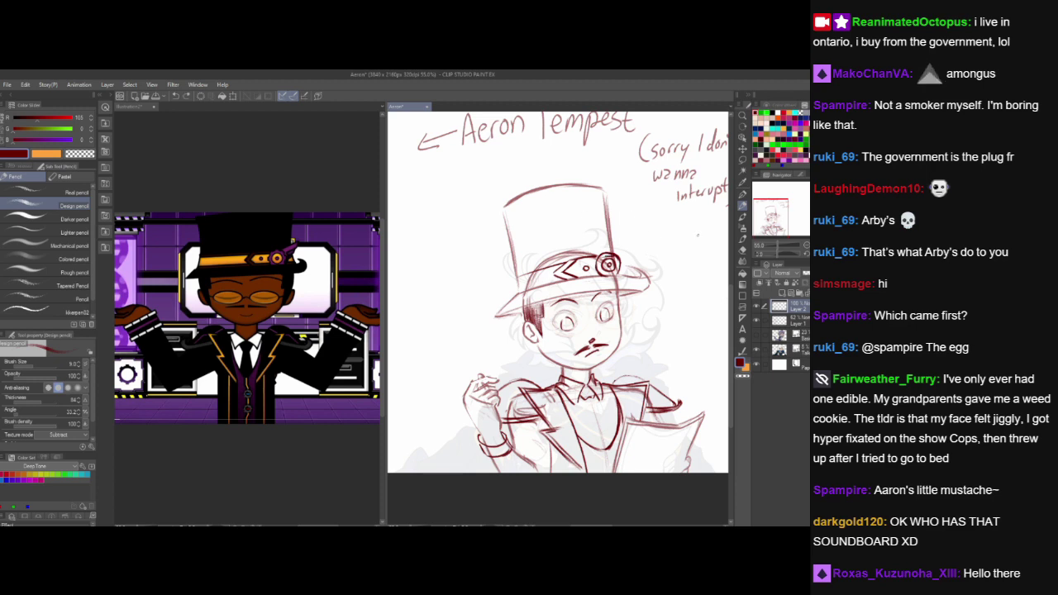
- Undo the emblem's outer strokes and redraw it as a toothed gear on the hatband
{"action": "key", "text": "ctrl+z"}
{"action": "key", "text": "ctrl+z"}
{"action": "key", "text": "ctrl+z"}
{"action": "key", "text": "ctrl+z"}
{"action": "key", "text": "ctrl+z"}
{"action": "key", "text": "ctrl+z"}
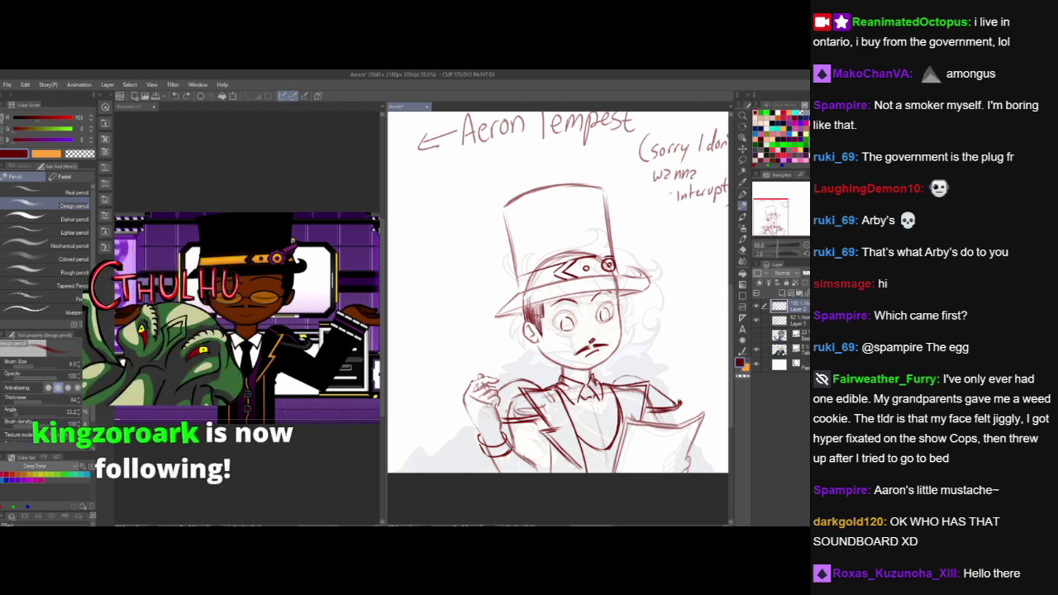
{"action": "left_click_drag", "start_coordinate": [558, 314], "coordinate": [552, 360]}
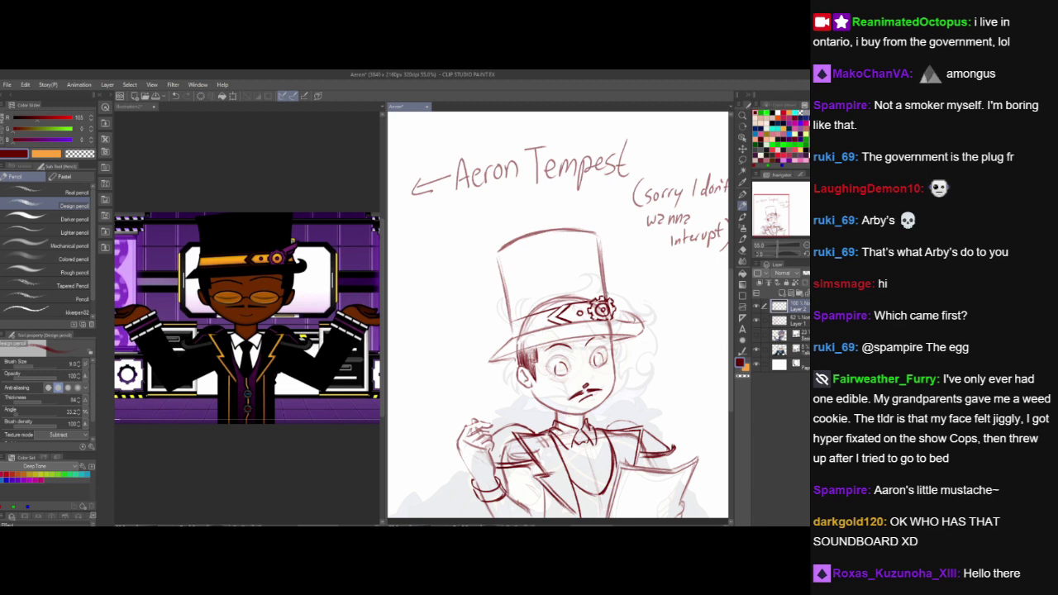
{"action": "left_click_drag", "start_coordinate": [615, 283], "coordinate": [604, 293]}
{"action": "left_click_drag", "start_coordinate": [620, 279], "coordinate": [617, 290]}
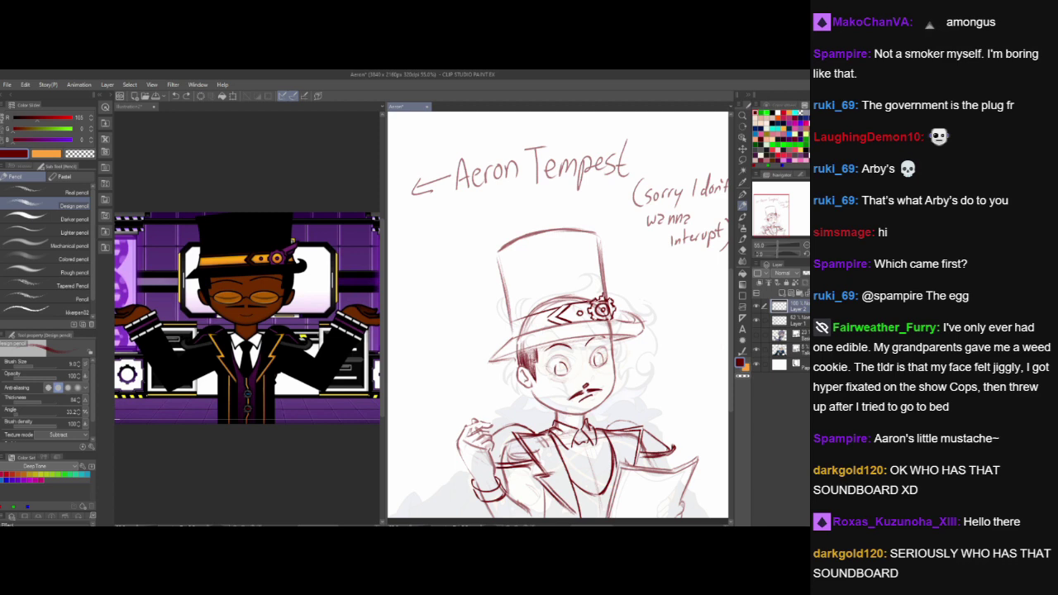
{"action": "left_click_drag", "start_coordinate": [602, 293], "coordinate": [622, 275]}
{"action": "key", "text": "ctrl+z"}
{"action": "key", "text": "ctrl+z"}
- Zoom in on the reference's hat ornament and draw its pointed wing rising from the gear on the sketched hatband
{"action": "left_click", "coordinate": [299, 288]}
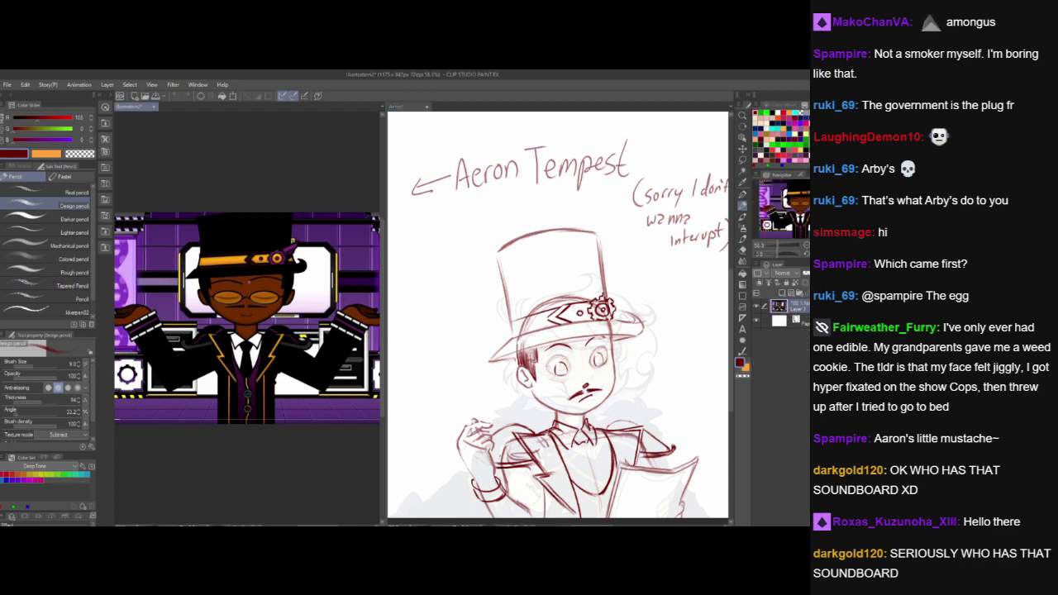
{"action": "scroll", "coordinate": [241, 310], "scroll_direction": "up", "scroll_amount": 5}
{"action": "scroll", "coordinate": [241, 310], "scroll_direction": "down", "scroll_amount": 1}
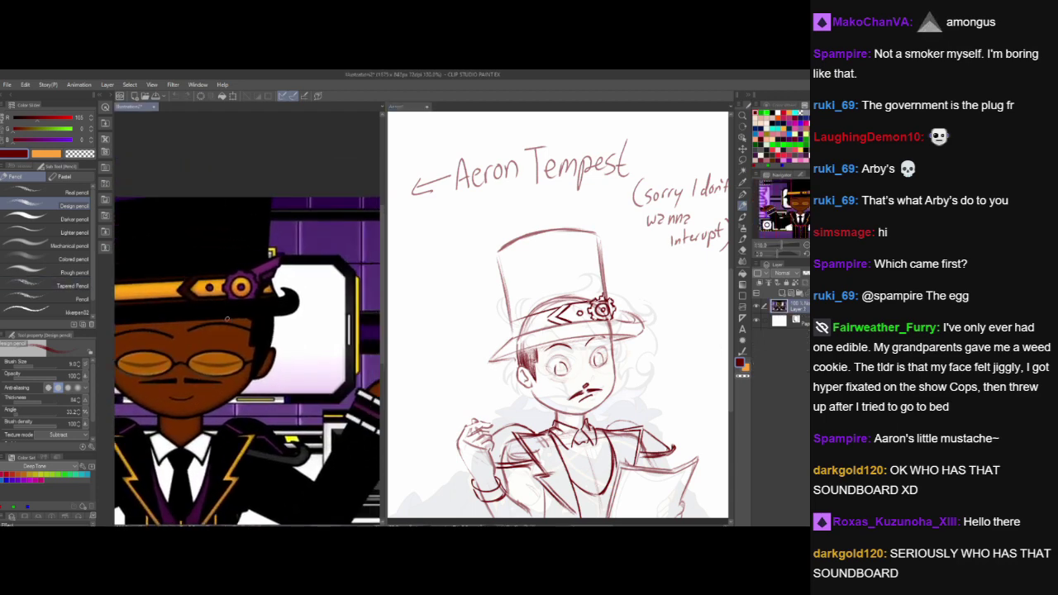
{"action": "left_click", "coordinate": [659, 311]}
{"action": "left_click_drag", "start_coordinate": [659, 311], "coordinate": [584, 288]}
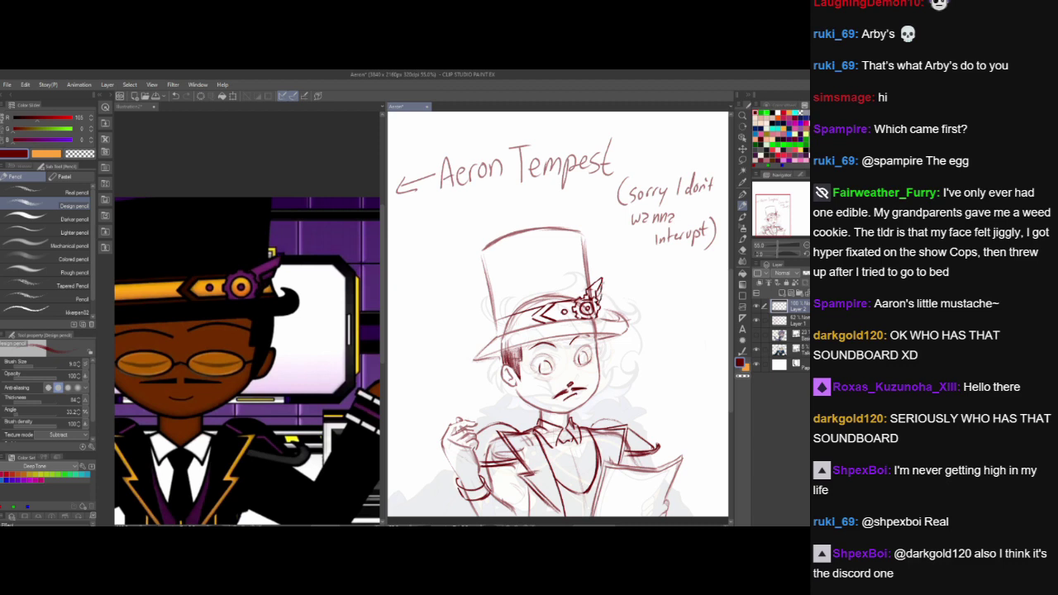
{"action": "scroll", "coordinate": [606, 345], "scroll_direction": "down", "scroll_amount": 2}
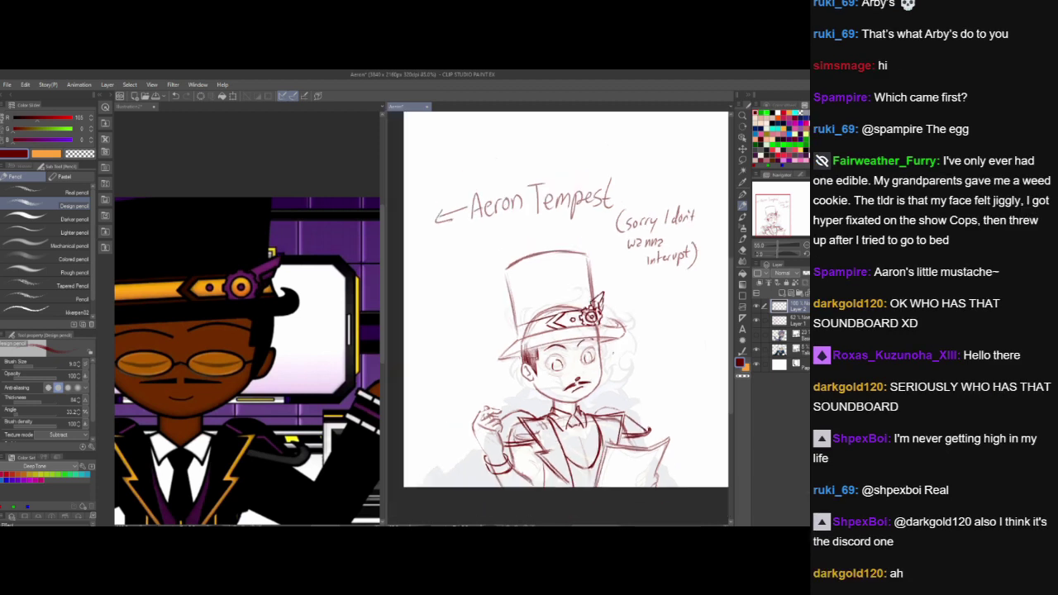
{"action": "left_click_drag", "start_coordinate": [608, 346], "coordinate": [599, 297]}
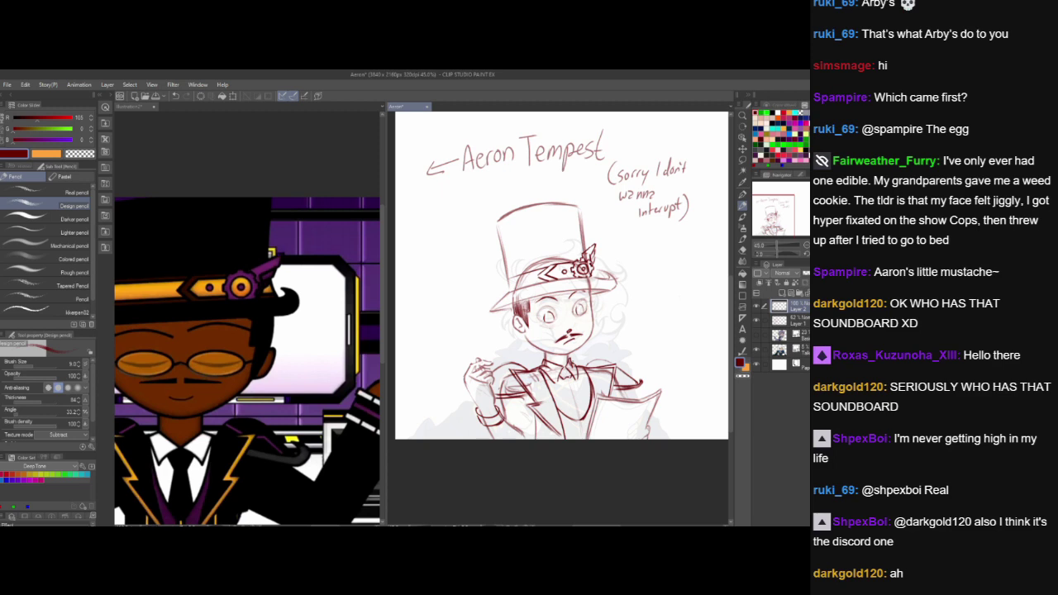
{"action": "scroll", "coordinate": [558, 280], "scroll_direction": "up", "scroll_amount": 1}
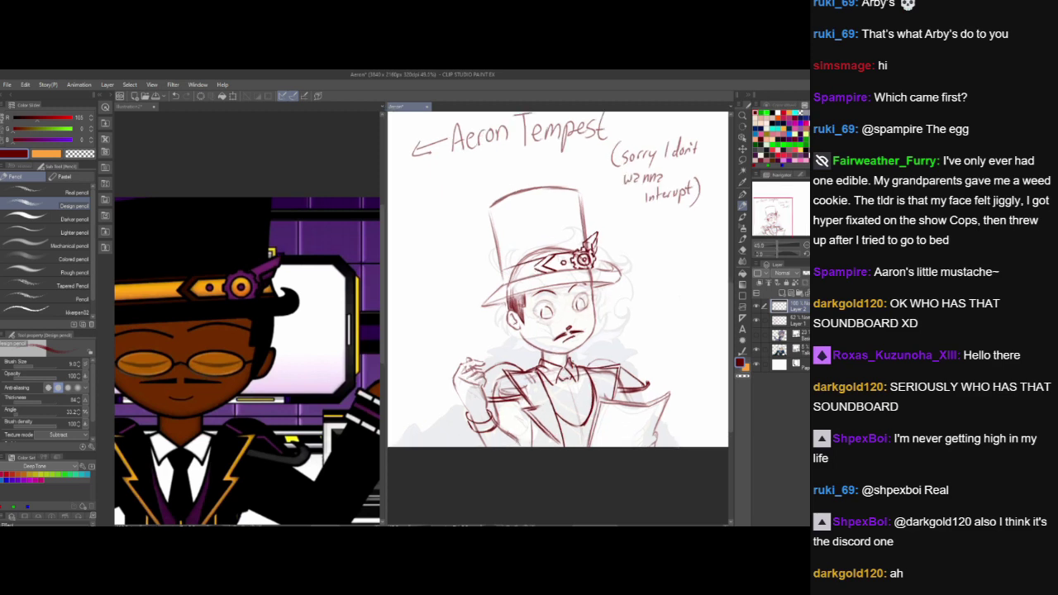
{"action": "scroll", "coordinate": [557, 279], "scroll_direction": "down", "scroll_amount": 2}
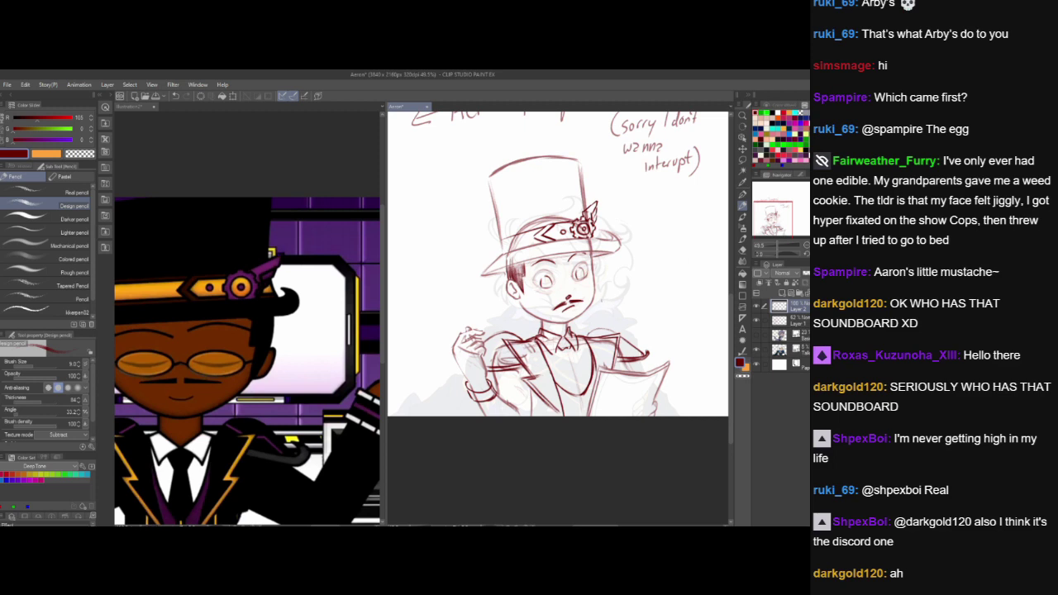
{"action": "left_click", "coordinate": [293, 456]}
{"action": "left_click_drag", "start_coordinate": [367, 374], "coordinate": [365, 375]}
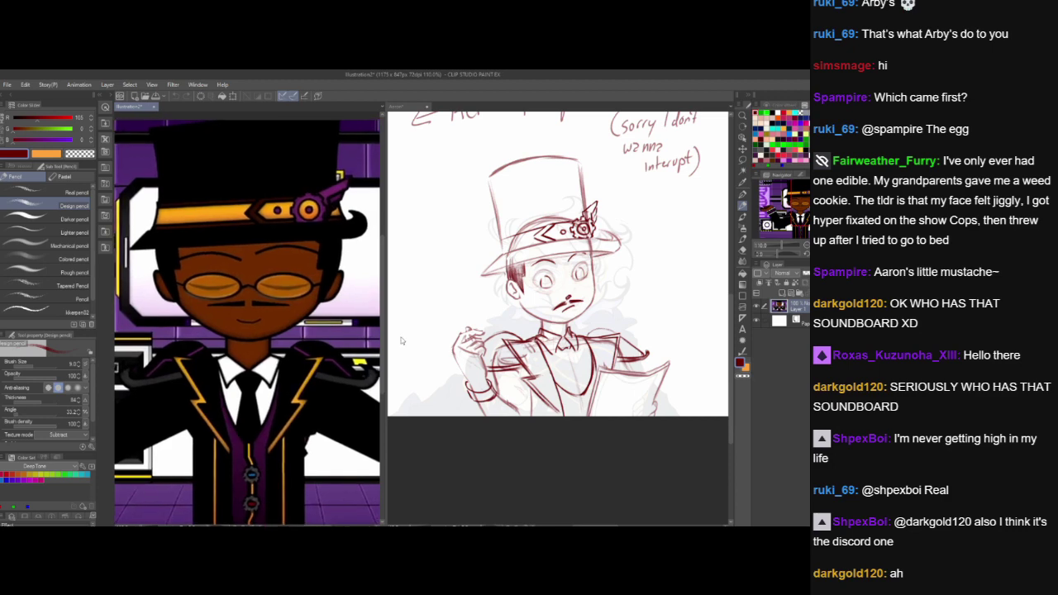
{"action": "left_click", "coordinate": [554, 256]}
{"action": "left_click", "coordinate": [742, 126]}
{"action": "left_click_drag", "start_coordinate": [700, 162], "coordinate": [558, 211]}
{"action": "key", "text": "p"}
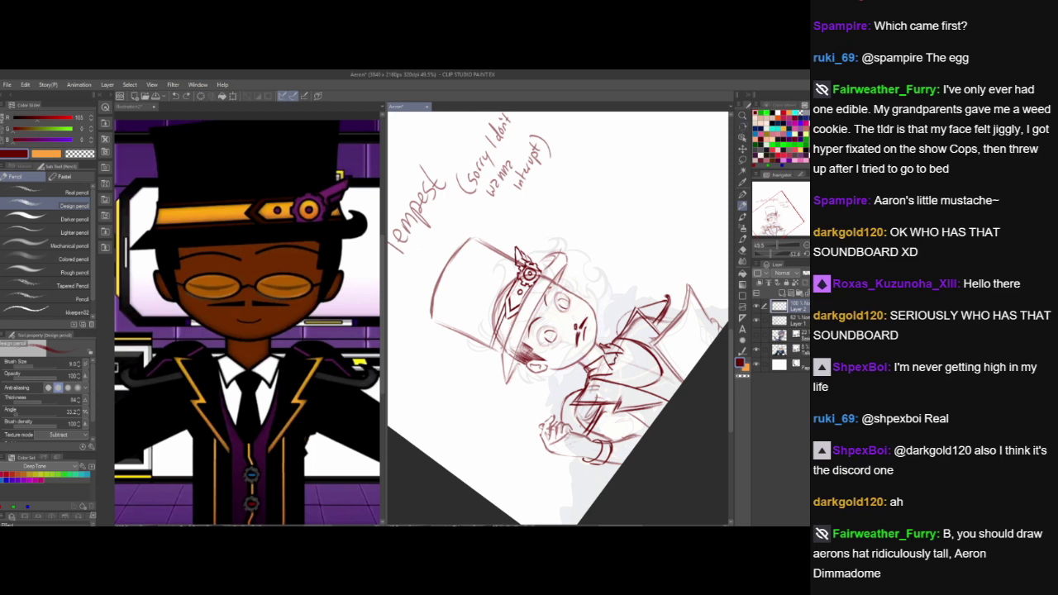
{"action": "double_click", "coordinate": [743, 126]}
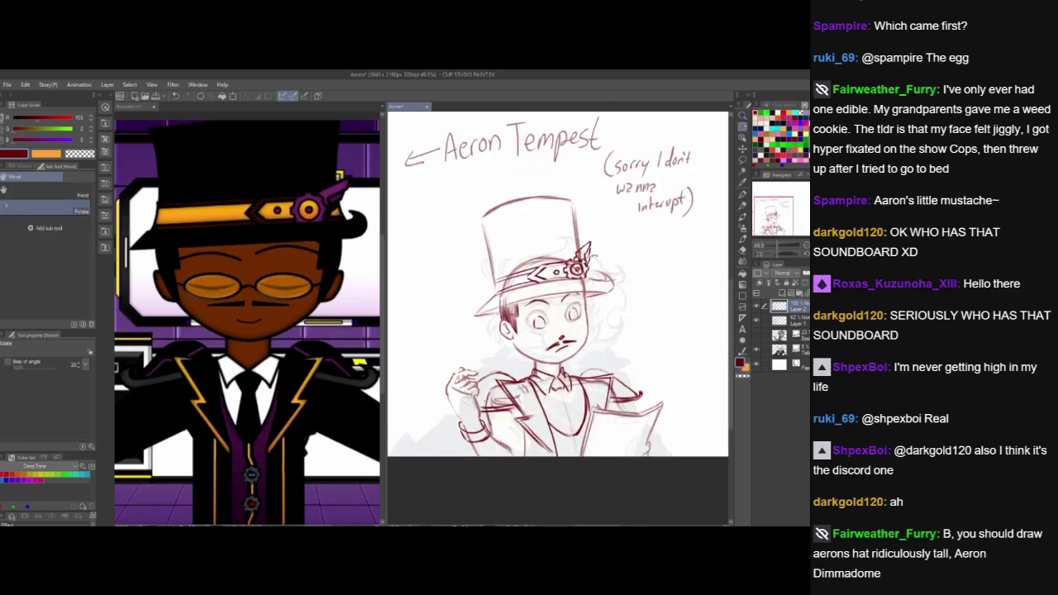
{"action": "left_click_drag", "start_coordinate": [644, 413], "coordinate": [674, 264]}
{"action": "left_click", "coordinate": [742, 204]}
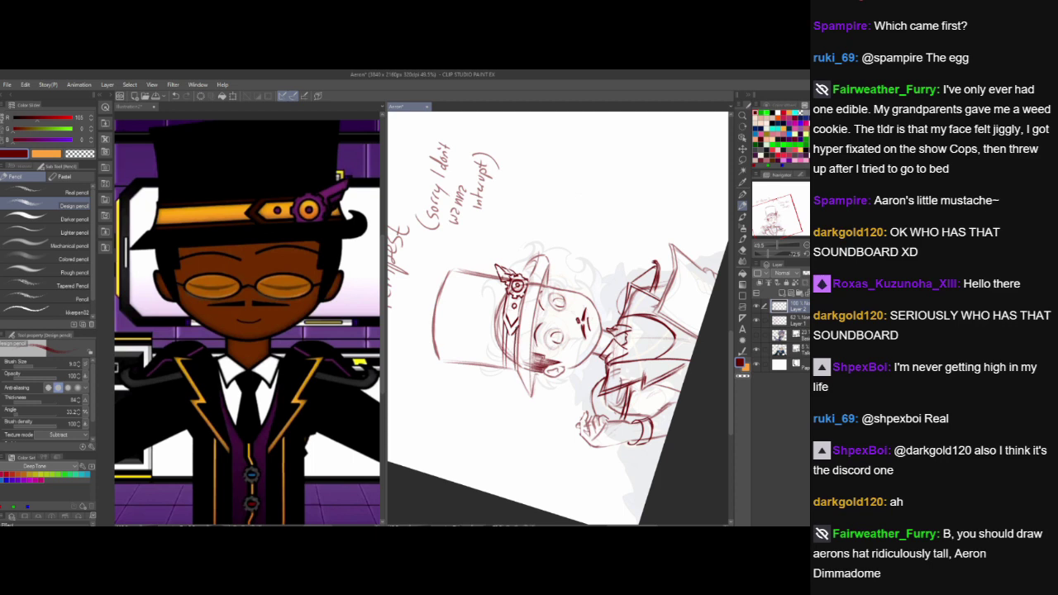
{"action": "double_click", "coordinate": [742, 127]}
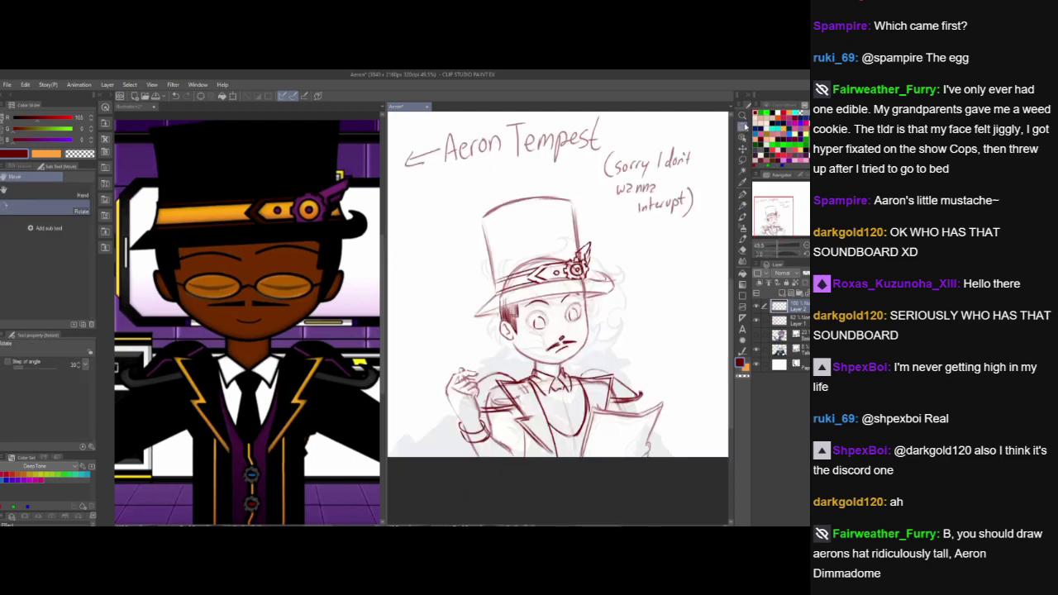
{"action": "left_click_drag", "start_coordinate": [548, 405], "coordinate": [567, 338]}
{"action": "left_click", "coordinate": [742, 205]}
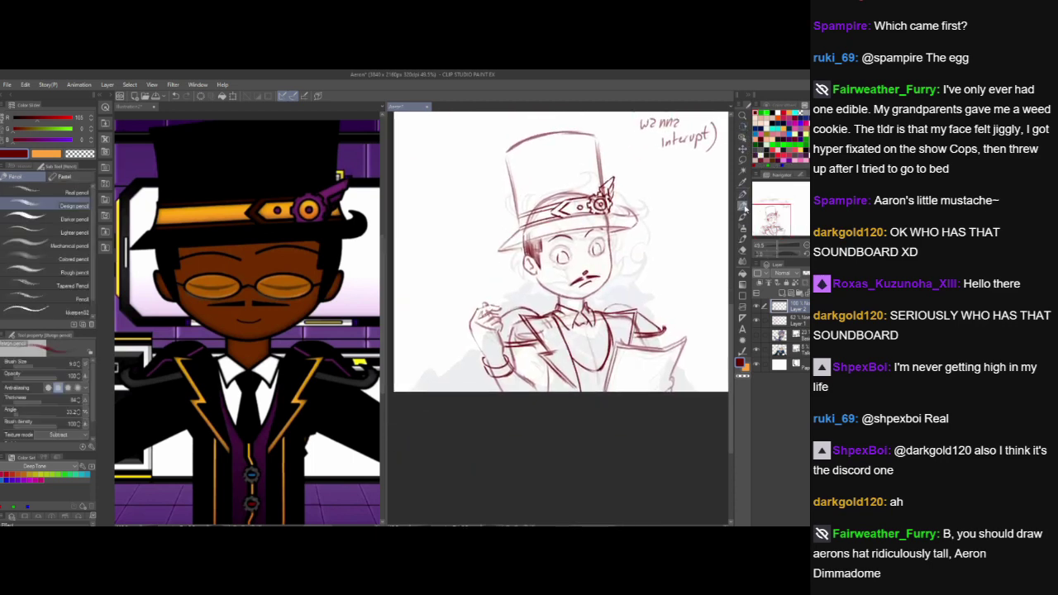
- Draw rounded glasses over the character's eyes, undoing and redrawing lens strokes, with a bridge joining the two lenses
{"action": "left_click_drag", "start_coordinate": [611, 411], "coordinate": [590, 440]}
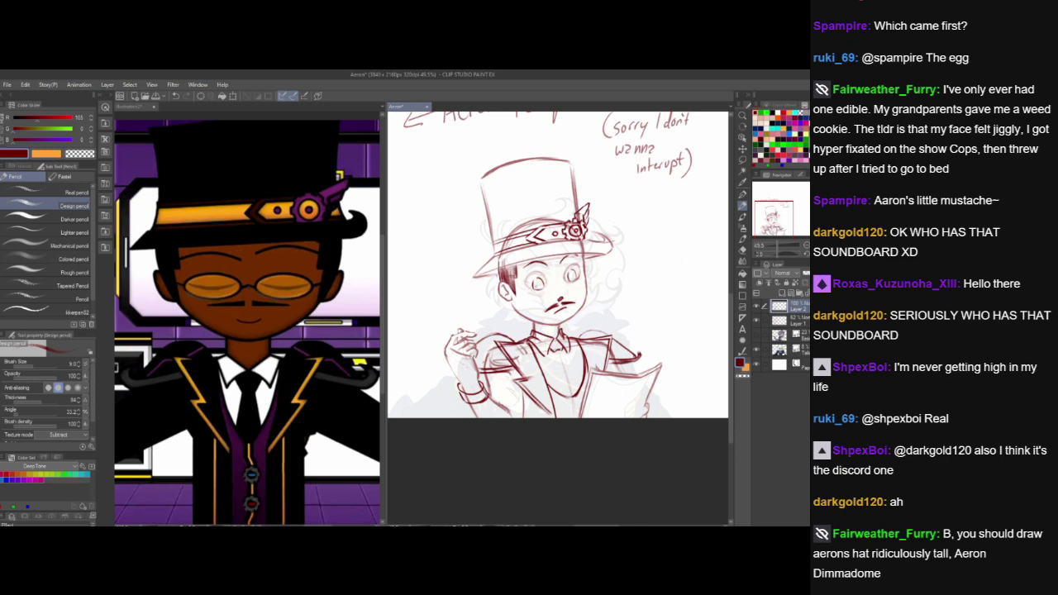
{"action": "mouse_move", "coordinate": [537, 284]}
{"action": "left_mouse_down"}
{"action": "mouse_move", "coordinate": [553, 291]}
{"action": "mouse_move", "coordinate": [530, 282]}
{"action": "left_mouse_up"}
{"action": "key", "text": "ctrl+z"}
{"action": "left_click_drag", "start_coordinate": [524, 287], "coordinate": [549, 294]}
{"action": "key", "text": "ctrl+z"}
{"action": "key", "text": "ctrl+z"}
{"action": "key", "text": "ctrl+z"}
{"action": "mouse_move", "coordinate": [527, 293]}
{"action": "left_mouse_down"}
{"action": "mouse_move", "coordinate": [536, 282]}
{"action": "mouse_move", "coordinate": [552, 286]}
{"action": "mouse_move", "coordinate": [531, 293]}
{"action": "mouse_move", "coordinate": [590, 287]}
{"action": "mouse_move", "coordinate": [590, 278]}
{"action": "left_mouse_up"}
{"action": "key", "text": "ctrl+z"}
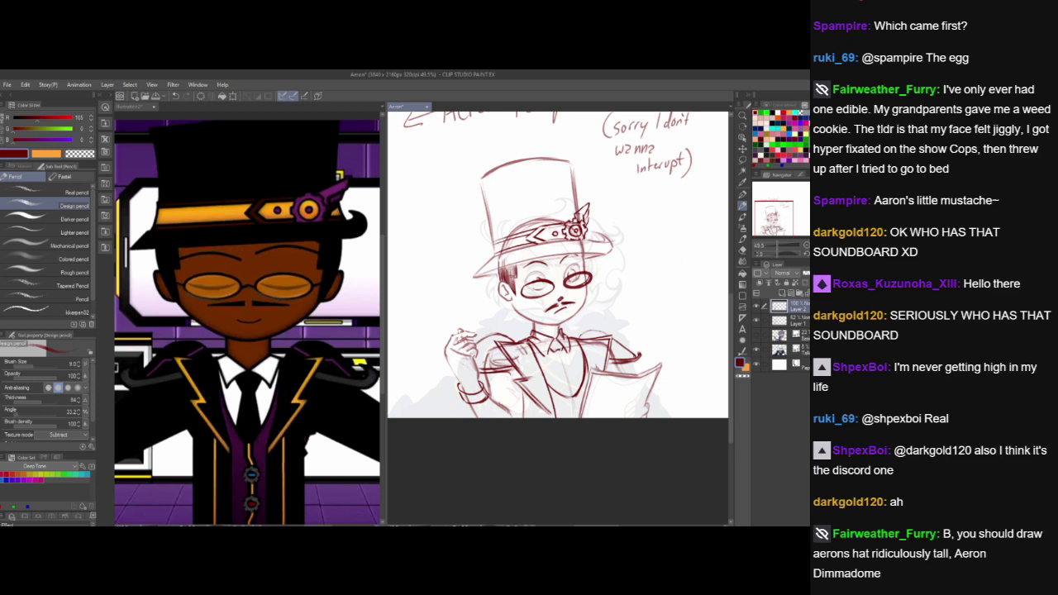
{"action": "key", "text": "ctrl+z"}
{"action": "key", "text": "ctrl+z"}
{"action": "key", "text": "ctrl+z"}
{"action": "key", "text": "ctrl+z"}
- Lasso the sketched glasses, transform them slightly on the face, and copy the selection onto a new layer
{"action": "left_click", "coordinate": [743, 152]}
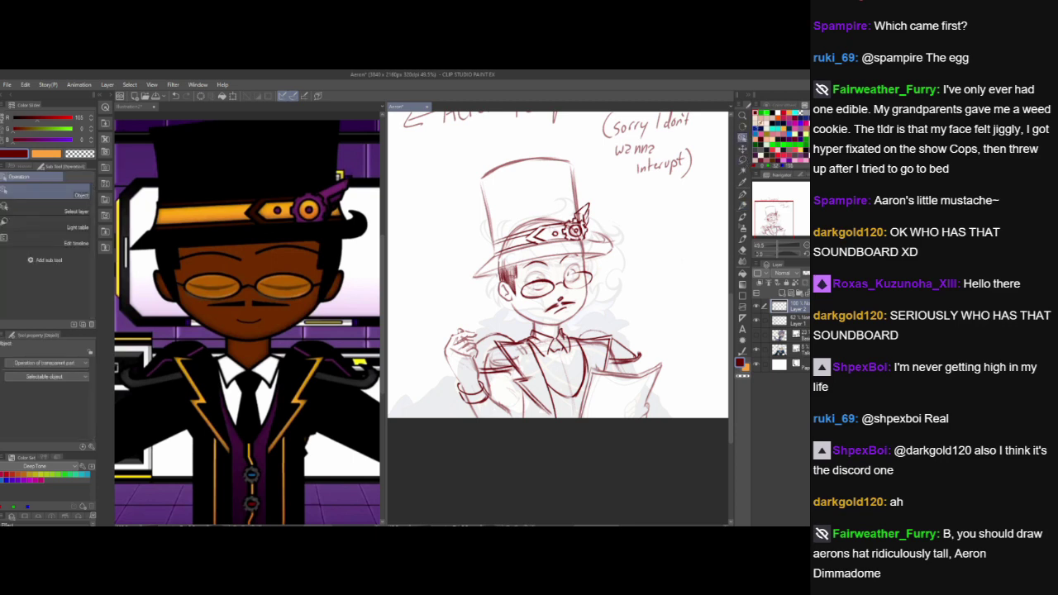
{"action": "left_click", "coordinate": [743, 161]}
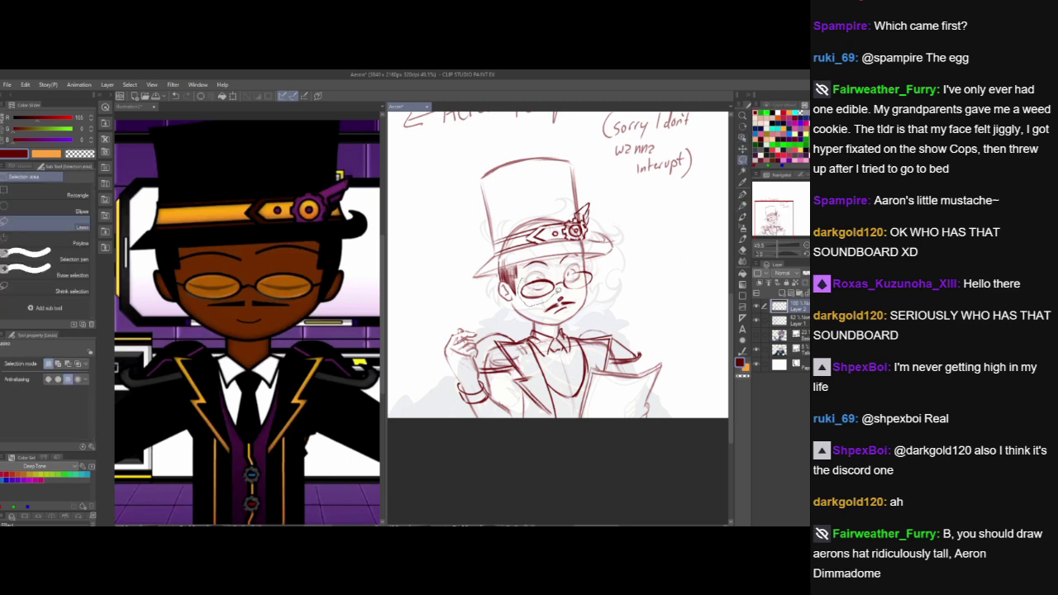
{"action": "mouse_move", "coordinate": [595, 286]}
{"action": "left_mouse_down"}
{"action": "mouse_move", "coordinate": [592, 269]}
{"action": "mouse_move", "coordinate": [572, 262]}
{"action": "mouse_move", "coordinate": [573, 276]}
{"action": "left_mouse_up"}
{"action": "left_click", "coordinate": [606, 321]}
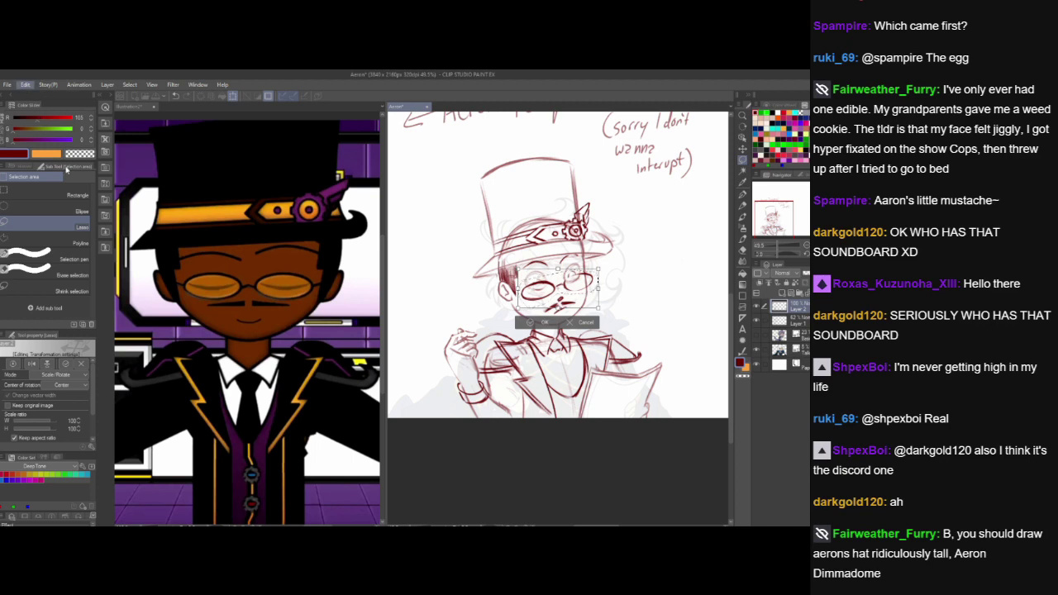
{"action": "left_click", "coordinate": [543, 322]}
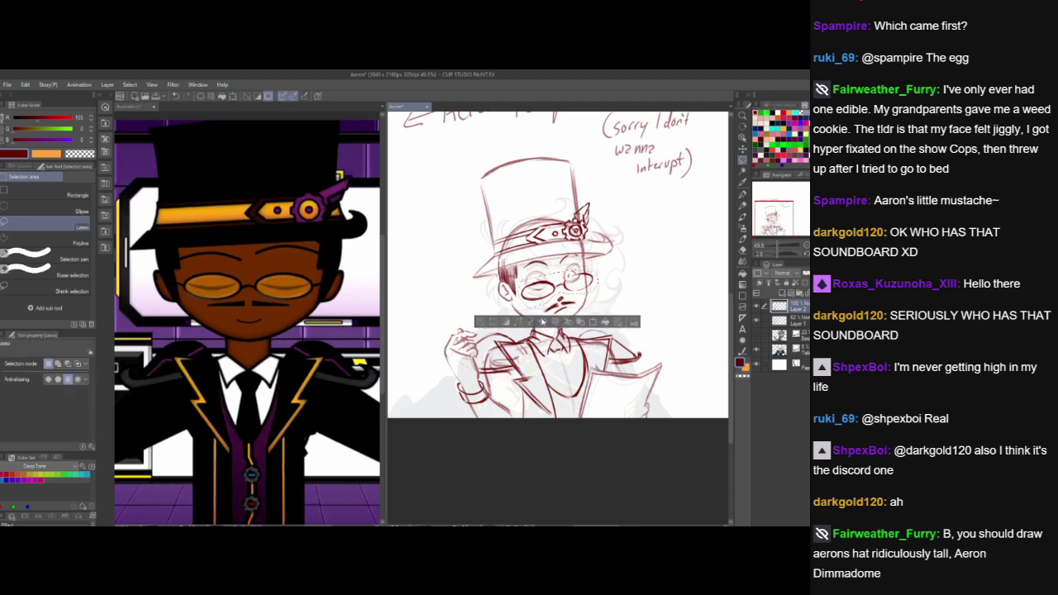
{"action": "left_click", "coordinate": [569, 322]}
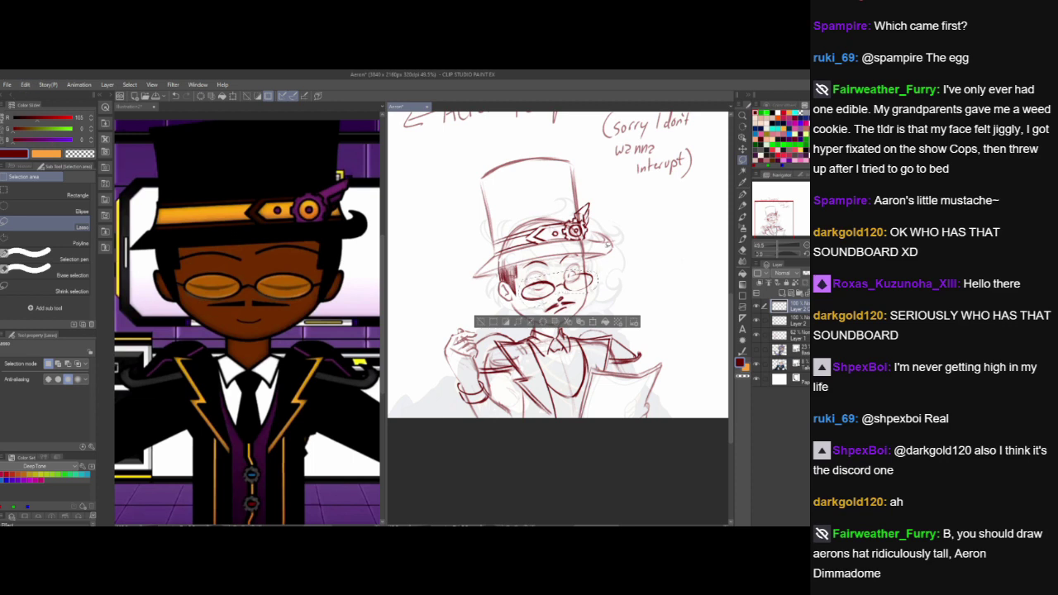
- Undo the glasses drawn on the detail layer and restore them as a copy on a separate layer above
{"action": "key", "text": "ctrl+z"}
{"action": "key", "text": "ctrl+z"}
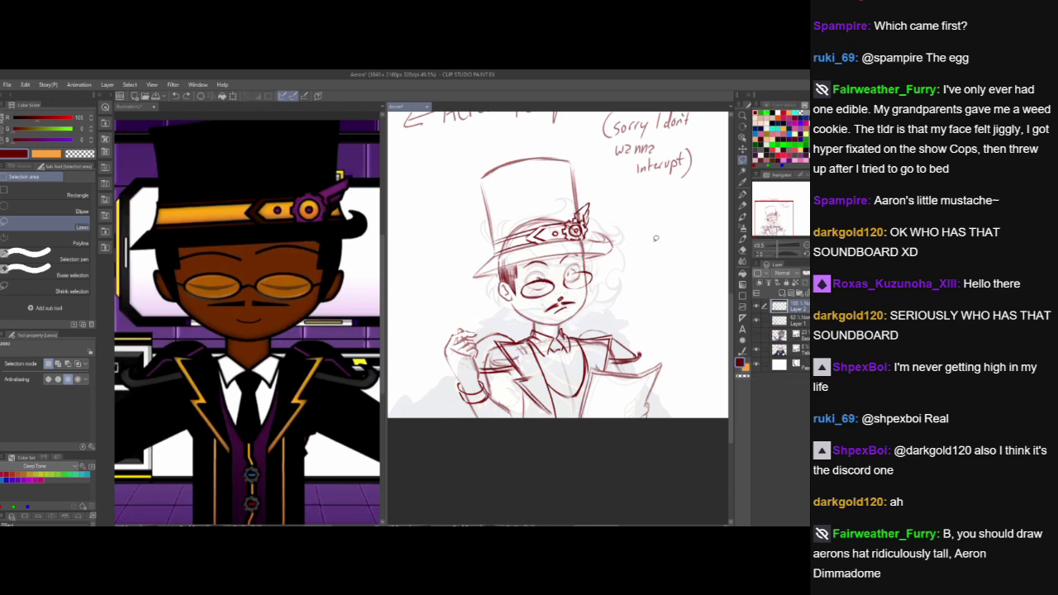
{"action": "key", "text": "ctrl+z"}
{"action": "key", "text": "ctrl+z"}
{"action": "key", "text": "ctrl+z"}
{"action": "key", "text": "ctrl+z"}
{"action": "key", "text": "ctrl+z"}
{"action": "key", "text": "ctrl+z"}
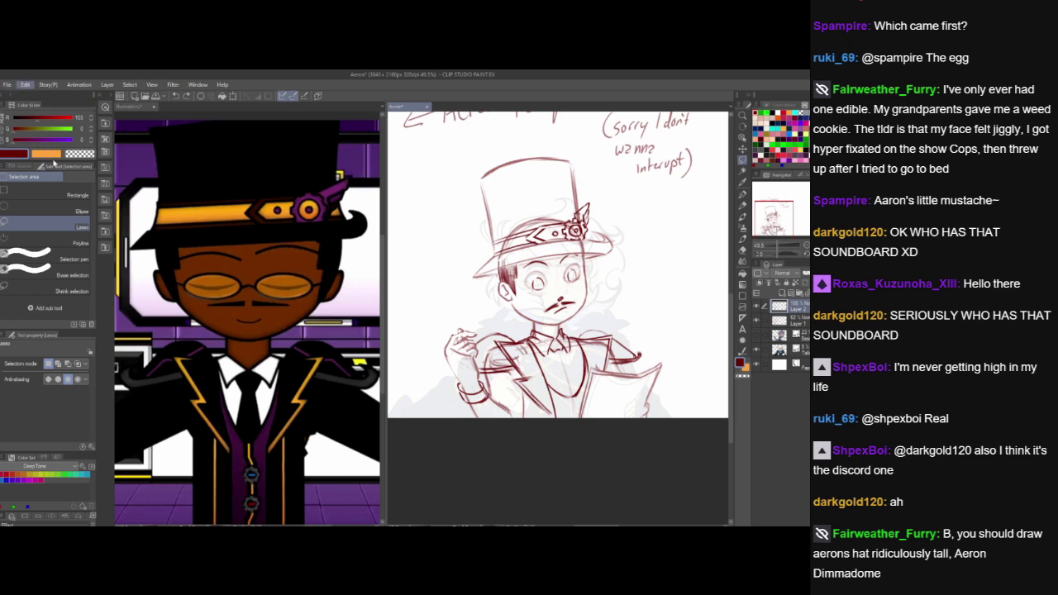
{"action": "key", "text": "ctrl+y"}
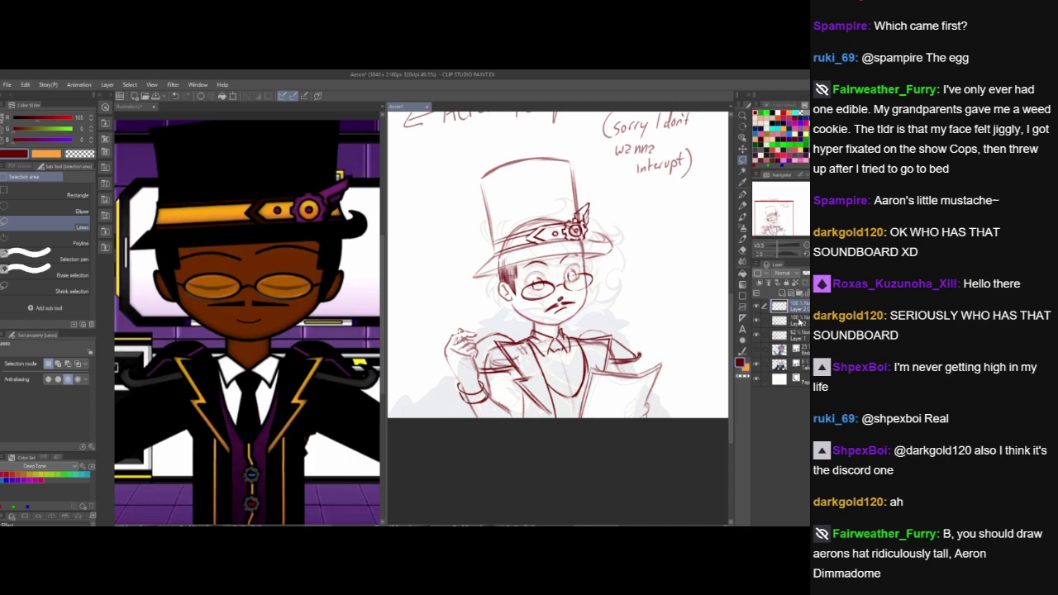
- Extend the top hat's crown far upward on Layer 2, with longer sides and a new curved top
{"action": "left_click", "coordinate": [799, 321]}
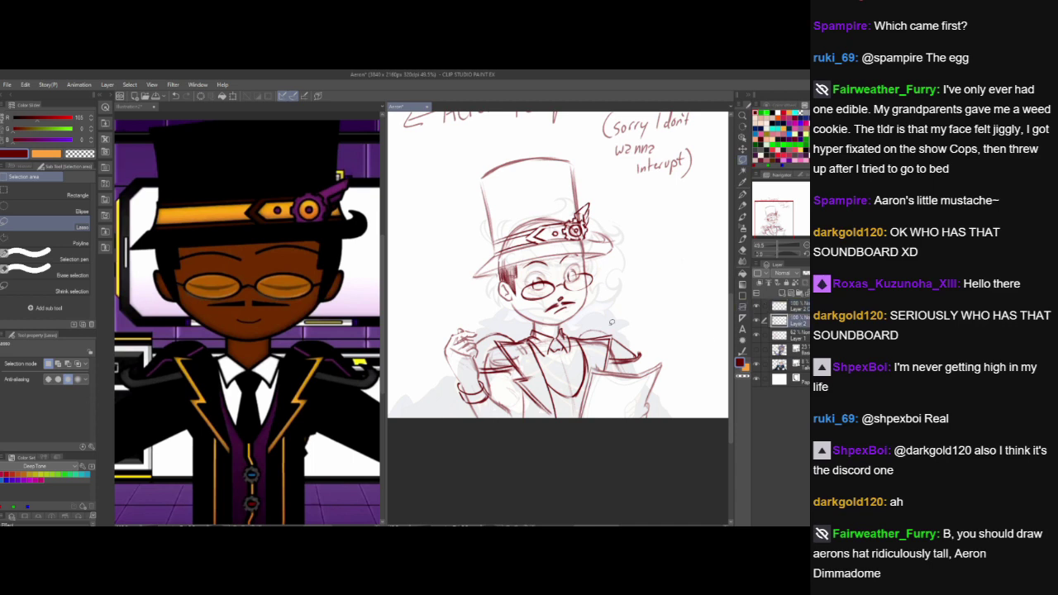
{"action": "left_click", "coordinate": [742, 207]}
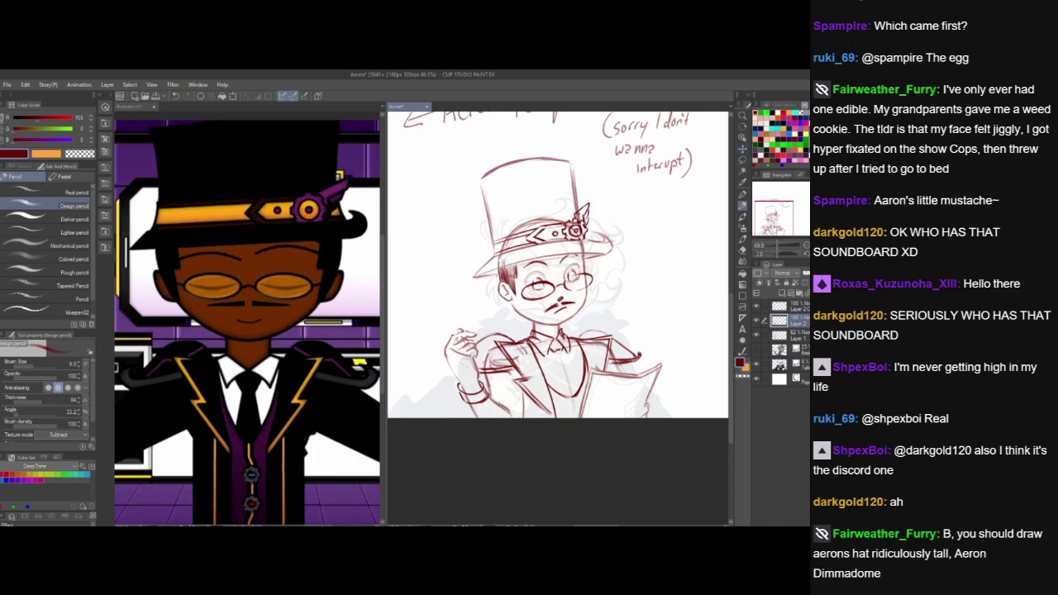
{"action": "scroll", "coordinate": [558, 298], "scroll_direction": "up", "scroll_amount": 3}
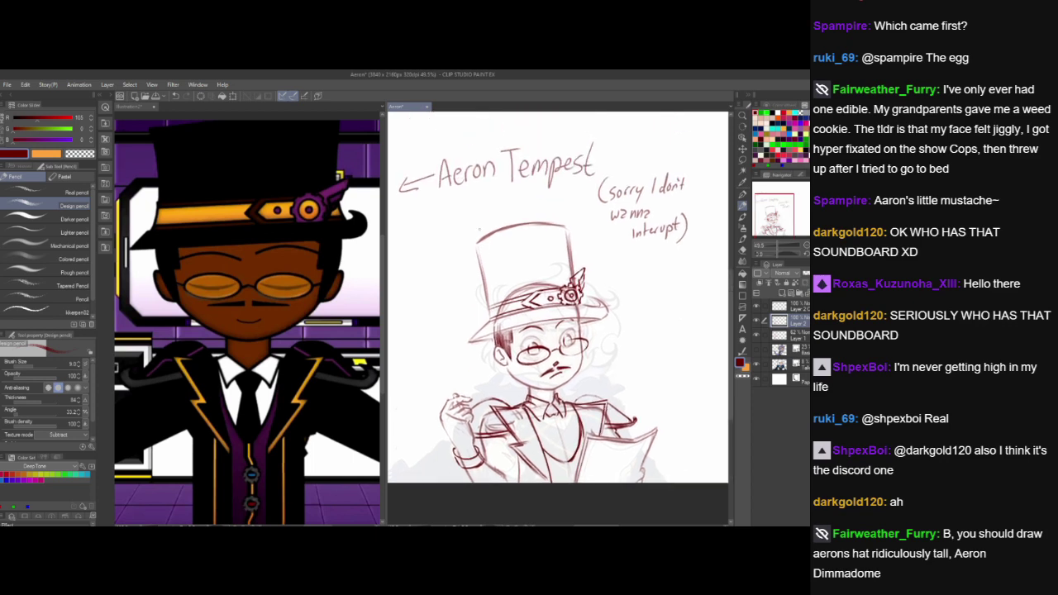
{"action": "left_click_drag", "start_coordinate": [465, 192], "coordinate": [478, 266]}
{"action": "mouse_move", "coordinate": [464, 184]}
{"action": "left_mouse_down"}
{"action": "mouse_move", "coordinate": [556, 155]}
{"action": "mouse_move", "coordinate": [572, 251]}
{"action": "left_mouse_up"}
{"action": "scroll", "coordinate": [558, 314], "scroll_direction": "up", "scroll_amount": 2}
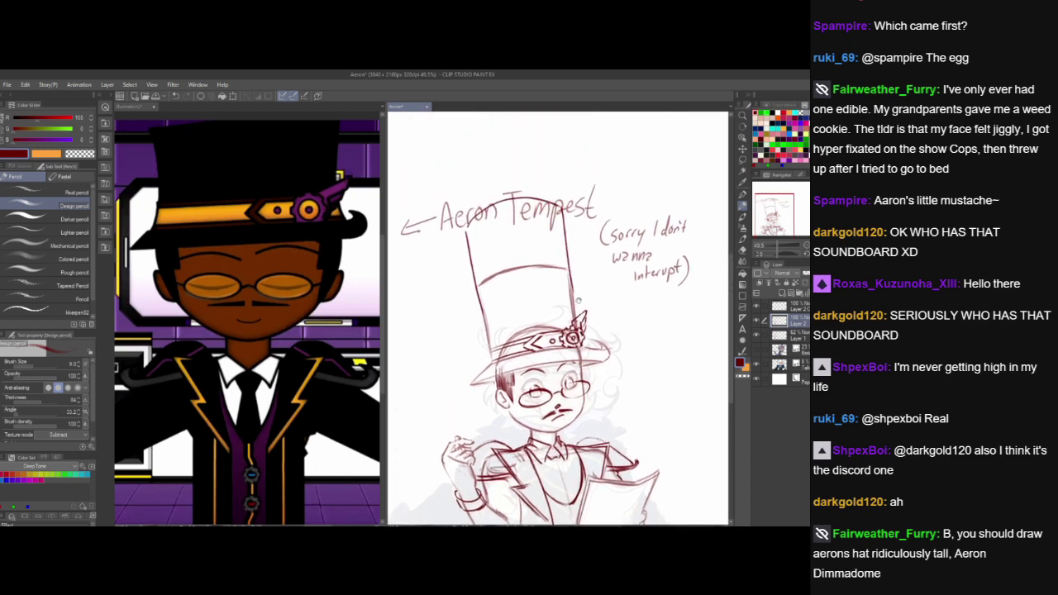
{"action": "mouse_move", "coordinate": [457, 201]}
{"action": "left_mouse_down"}
{"action": "mouse_move", "coordinate": [444, 170]}
{"action": "mouse_move", "coordinate": [457, 202]}
{"action": "mouse_move", "coordinate": [508, 136]}
{"action": "mouse_move", "coordinate": [513, 164]}
{"action": "left_mouse_up"}
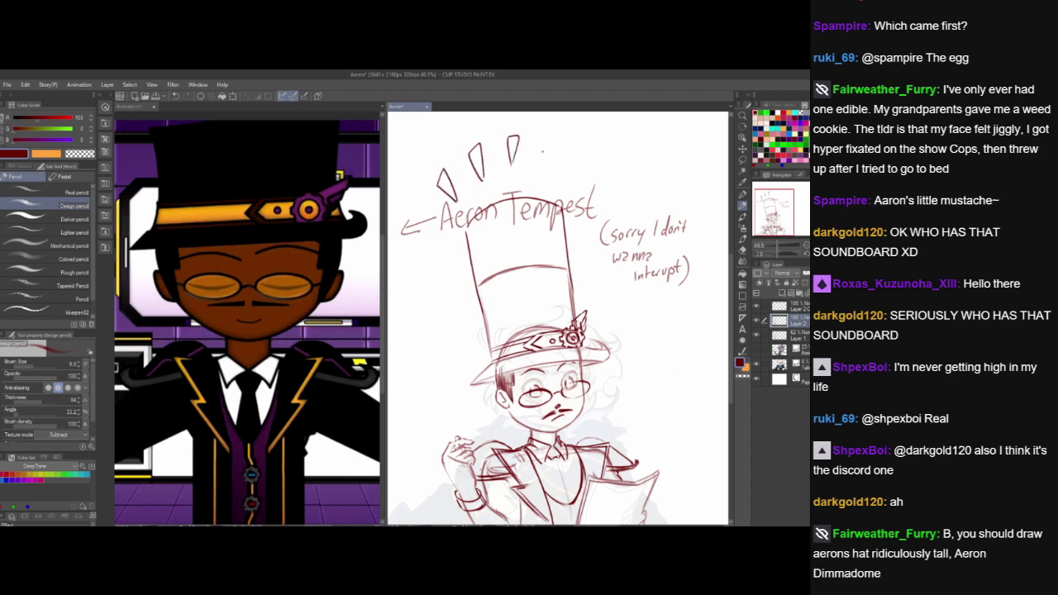
{"action": "key", "text": "ctrl+z"}
{"action": "key", "text": "ctrl+z"}
{"action": "key", "text": "ctrl+z"}
{"action": "key", "text": "ctrl+z"}
{"action": "key", "text": "ctrl+z"}
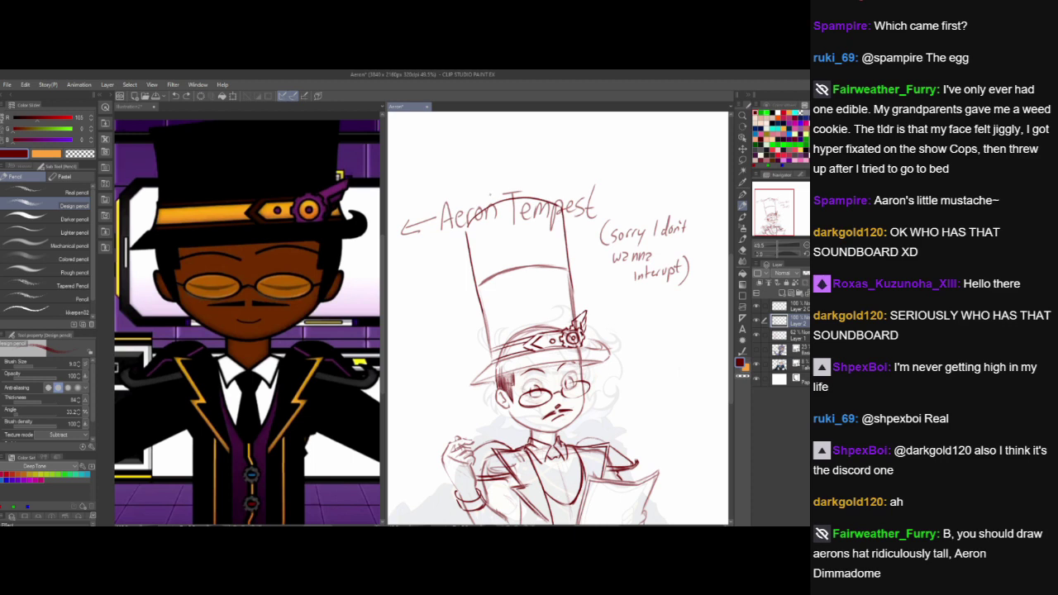
- Decorate the tall hat like a cake with a frilly topping, dripping icing and sprinkles, and write "Yum cake" above it
{"action": "mouse_move", "coordinate": [487, 197]}
{"action": "left_mouse_down"}
{"action": "mouse_move", "coordinate": [498, 178]}
{"action": "mouse_move", "coordinate": [521, 181]}
{"action": "mouse_move", "coordinate": [481, 204]}
{"action": "mouse_move", "coordinate": [529, 185]}
{"action": "mouse_move", "coordinate": [536, 194]}
{"action": "mouse_move", "coordinate": [531, 185]}
{"action": "left_mouse_up"}
{"action": "key", "text": "ctrl+z"}
{"action": "mouse_move", "coordinate": [471, 254]}
{"action": "left_mouse_down"}
{"action": "mouse_move", "coordinate": [477, 268]}
{"action": "mouse_move", "coordinate": [501, 231]}
{"action": "mouse_move", "coordinate": [523, 260]}
{"action": "mouse_move", "coordinate": [540, 228]}
{"action": "mouse_move", "coordinate": [560, 260]}
{"action": "mouse_move", "coordinate": [563, 237]}
{"action": "left_mouse_up"}
{"action": "mouse_move", "coordinate": [474, 231]}
{"action": "left_mouse_down"}
{"action": "mouse_move", "coordinate": [488, 199]}
{"action": "mouse_move", "coordinate": [535, 197]}
{"action": "mouse_move", "coordinate": [472, 219]}
{"action": "left_mouse_up"}
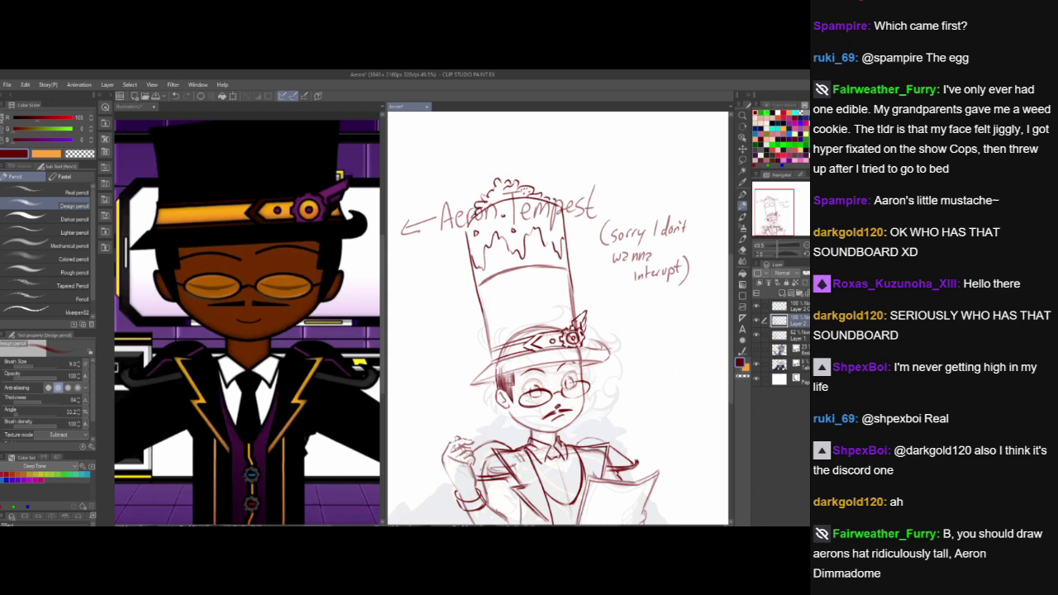
{"action": "left_click_drag", "start_coordinate": [543, 210], "coordinate": [542, 221]}
{"action": "mouse_move", "coordinate": [517, 154]}
{"action": "left_mouse_down"}
{"action": "mouse_move", "coordinate": [522, 164]}
{"action": "mouse_move", "coordinate": [558, 147]}
{"action": "left_mouse_up"}
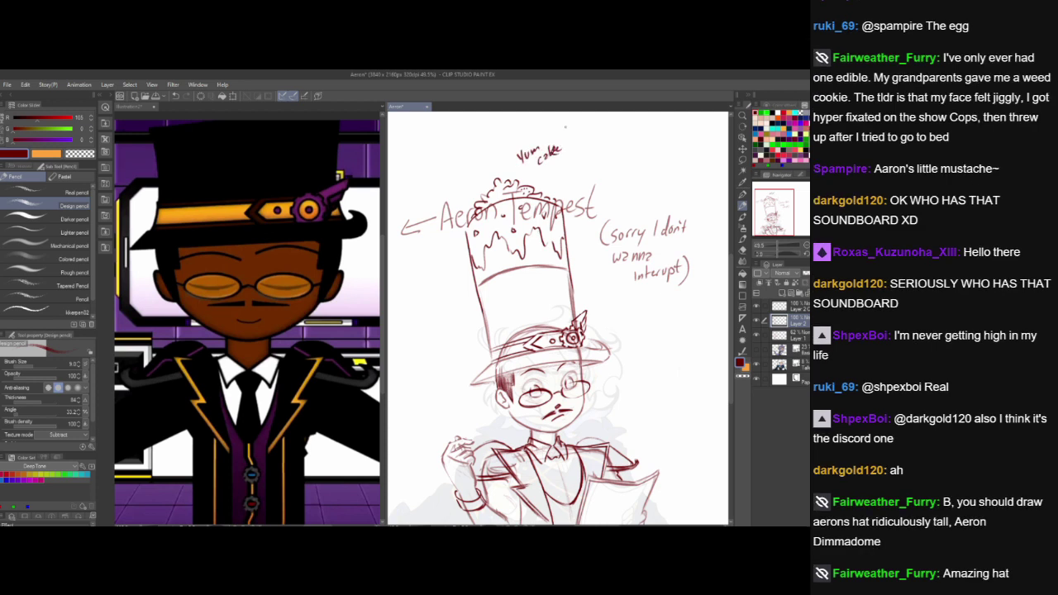
- Draw a long necktie hanging from the collar down the shirt front, between the jacket lapels
{"action": "left_click_drag", "start_coordinate": [683, 434], "coordinate": [688, 291]}
{"action": "left_click_drag", "start_coordinate": [682, 327], "coordinate": [685, 391]}
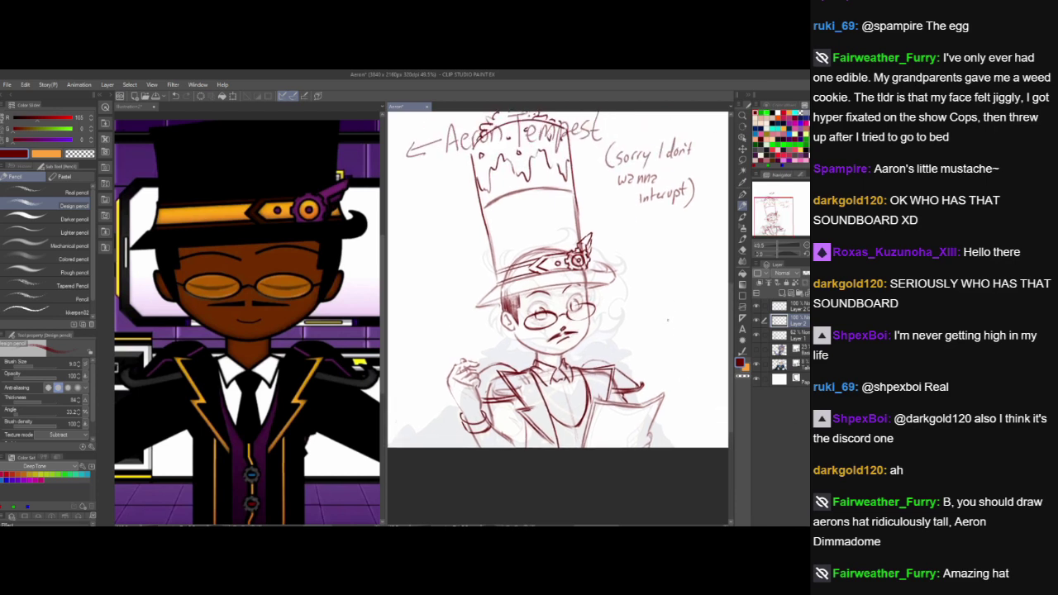
{"action": "left_click_drag", "start_coordinate": [665, 328], "coordinate": [663, 335]}
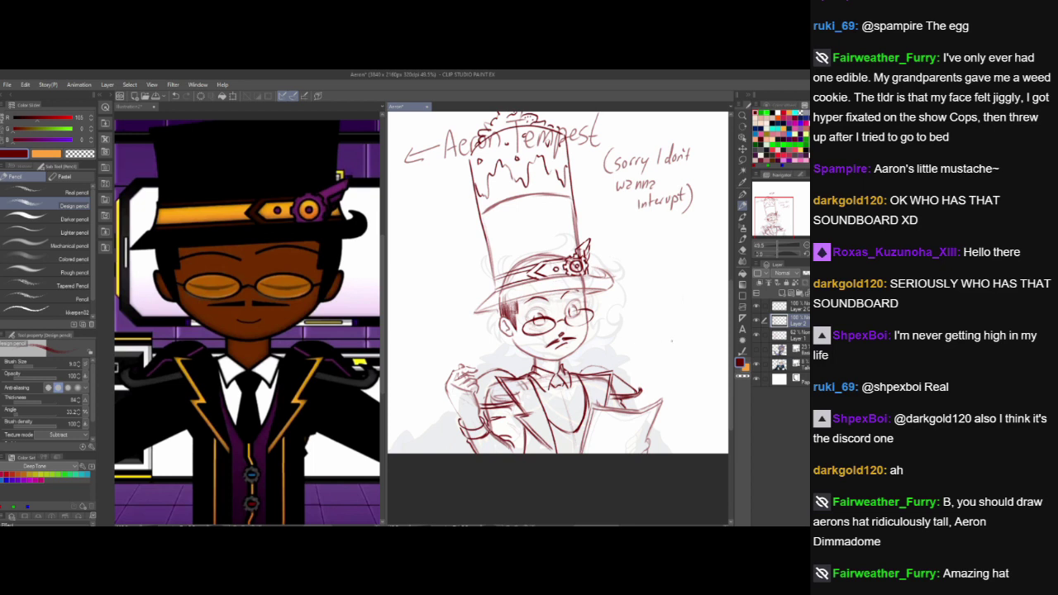
{"action": "left_click_drag", "start_coordinate": [682, 346], "coordinate": [662, 385]}
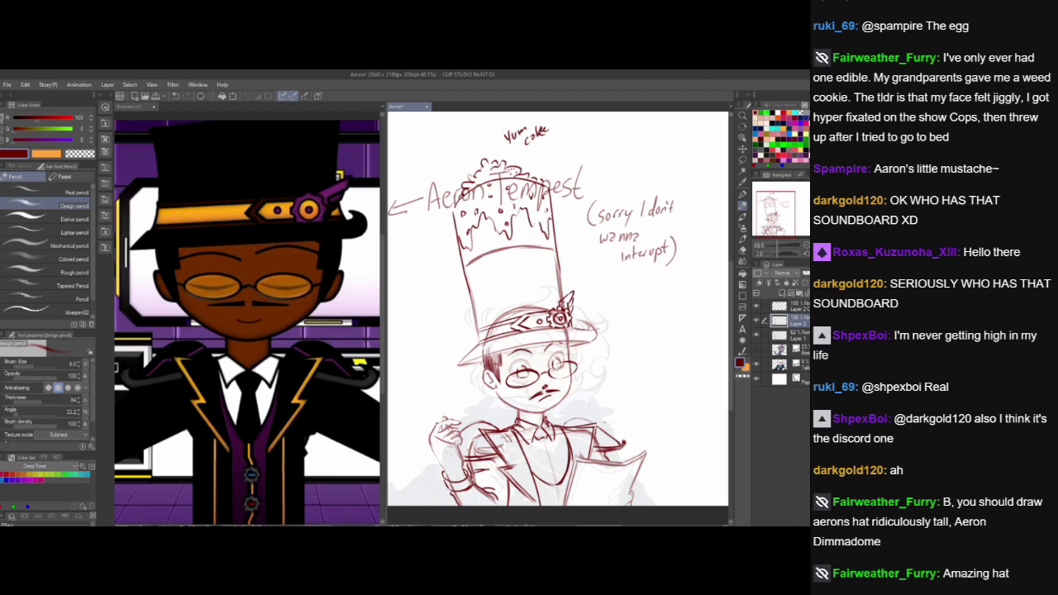
{"action": "left_click_drag", "start_coordinate": [606, 417], "coordinate": [586, 359]}
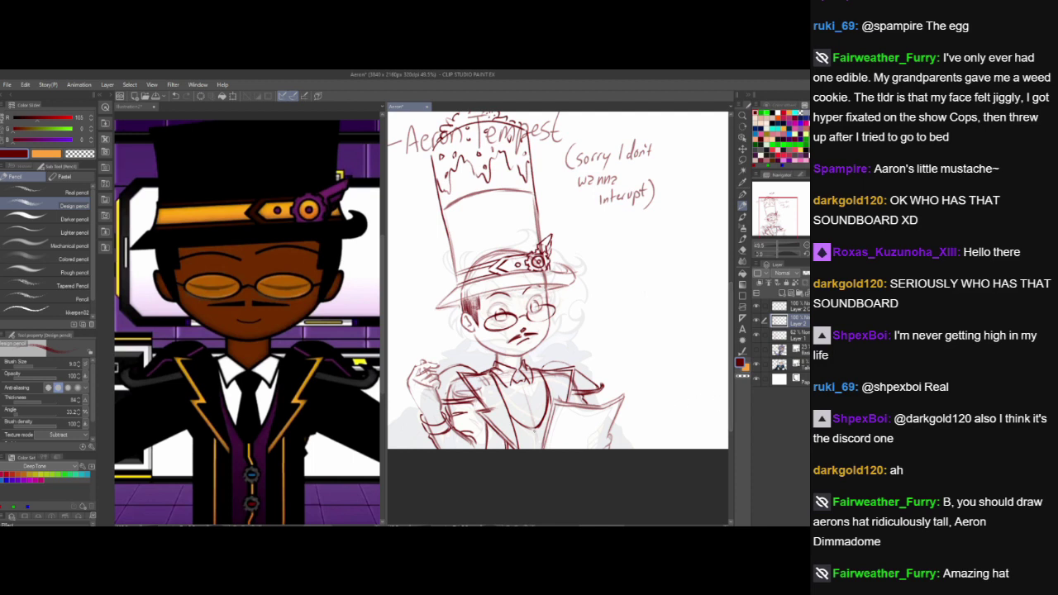
{"action": "left_click_drag", "start_coordinate": [531, 429], "coordinate": [536, 439]}
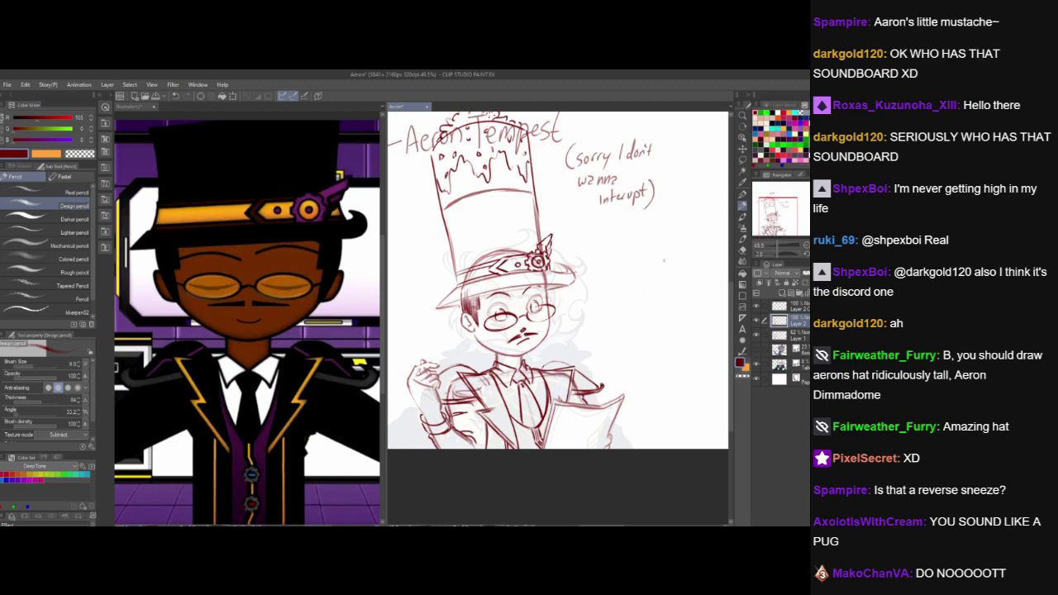
- Add a new layer above the detail layer and draw the character's eyes with pupils inside the glasses
{"action": "left_click_drag", "start_coordinate": [605, 403], "coordinate": [618, 434]}
{"action": "left_click_drag", "start_coordinate": [537, 393], "coordinate": [546, 414]}
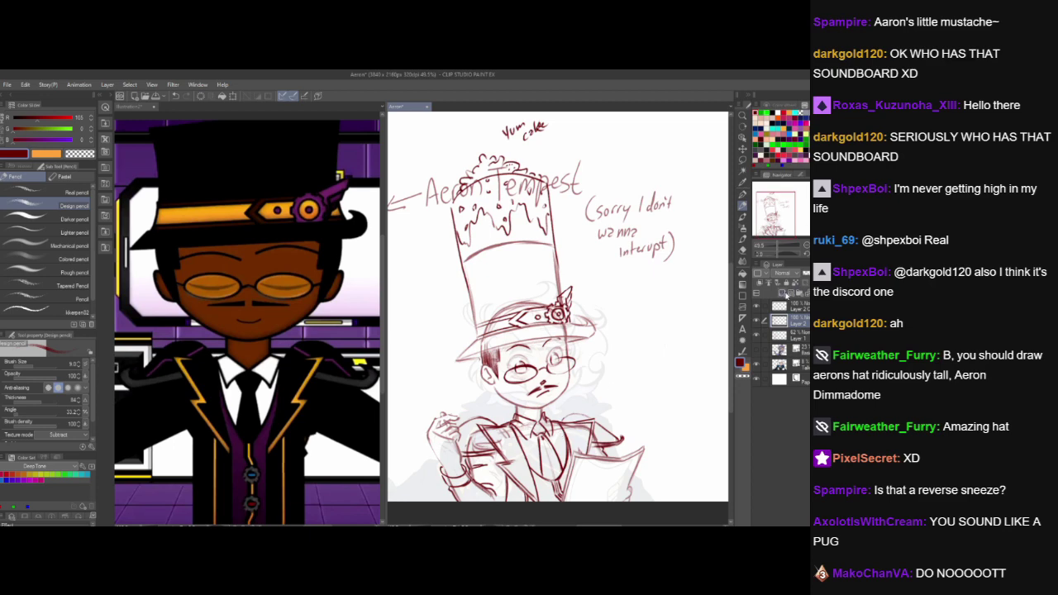
{"action": "left_click", "coordinate": [782, 293]}
{"action": "left_click_drag", "start_coordinate": [703, 342], "coordinate": [727, 358]}
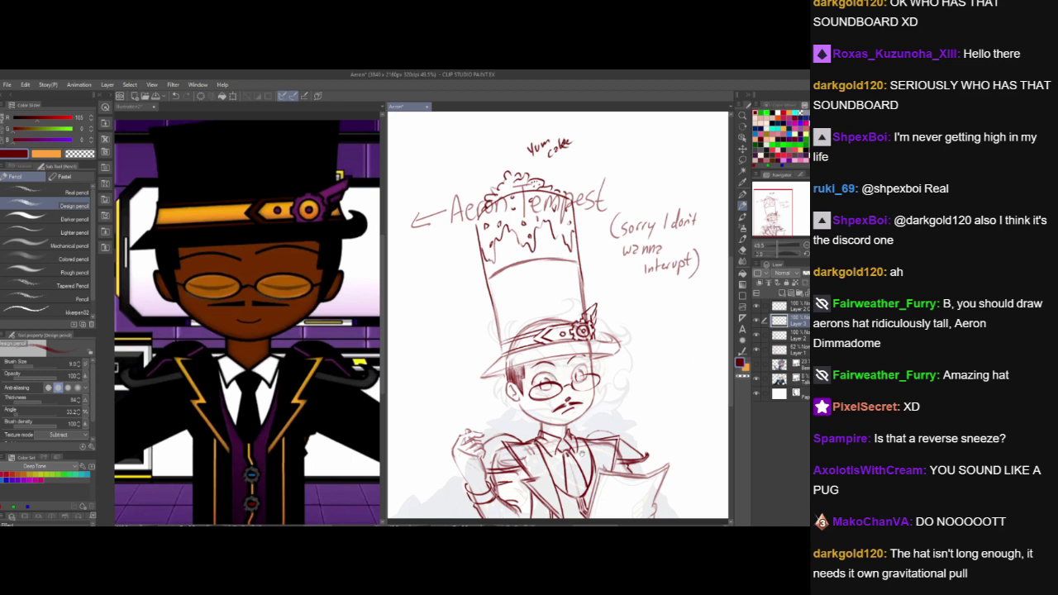
{"action": "left_click_drag", "start_coordinate": [582, 453], "coordinate": [567, 470]}
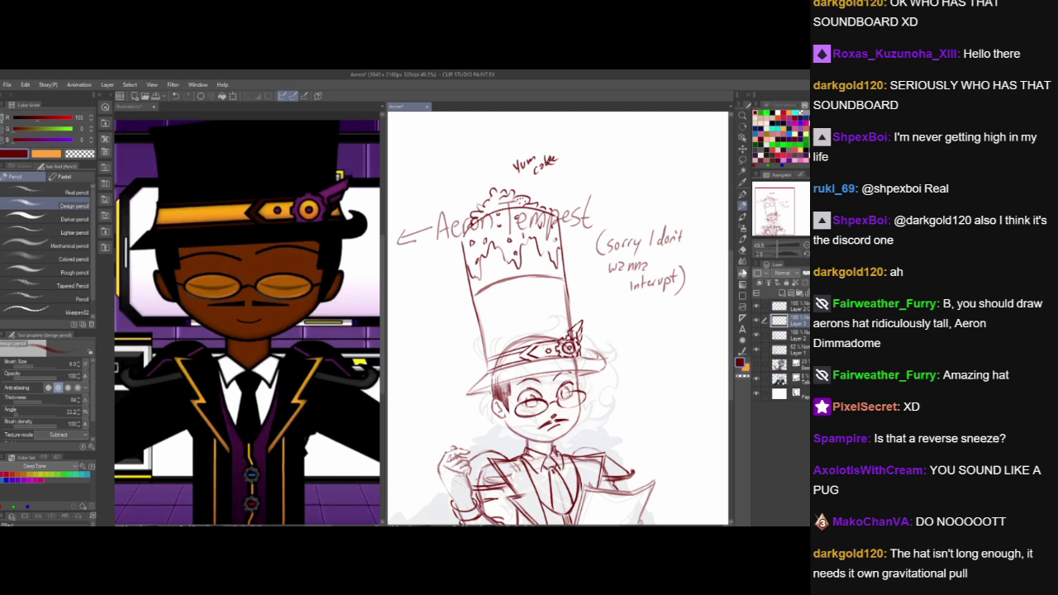
{"action": "key", "text": "h"}
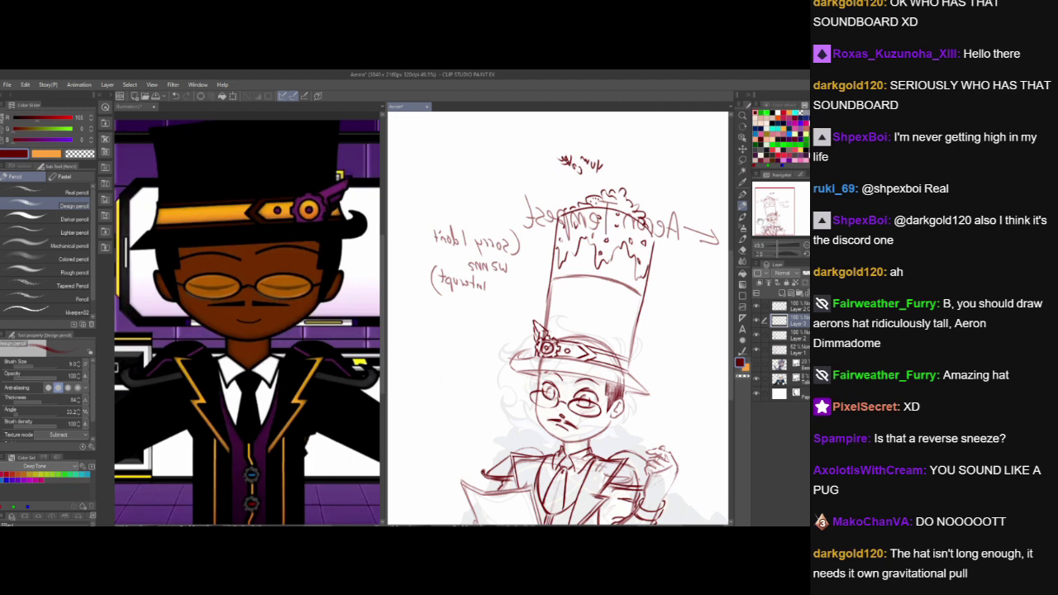
{"action": "left_click", "coordinate": [829, 253]}
{"action": "left_click_drag", "start_coordinate": [608, 420], "coordinate": [606, 389]}
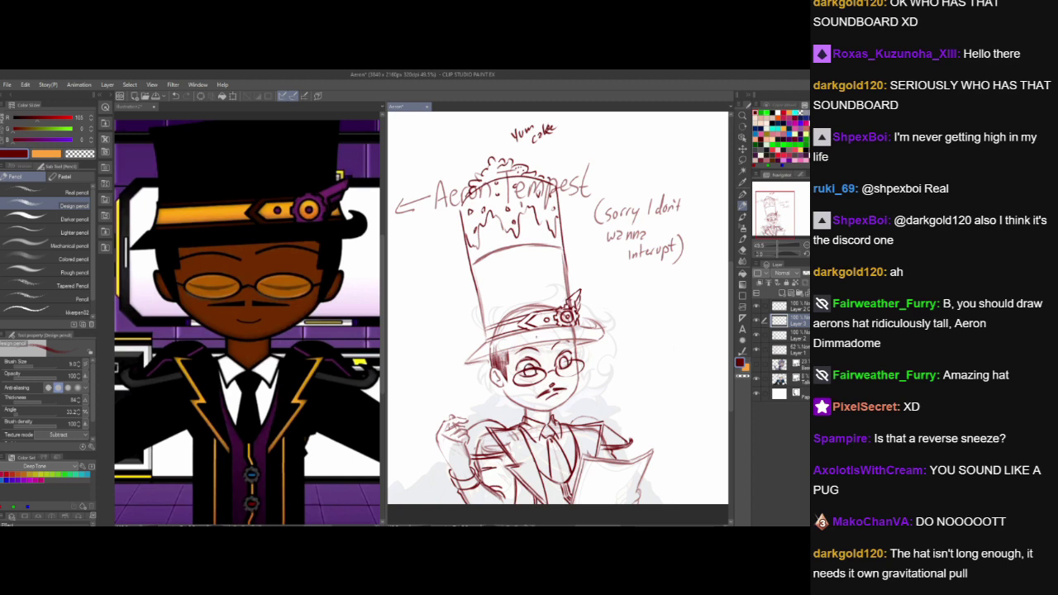
- Handwrite the note "one sec pettin Demona" in the blank area beside the figure's face
{"action": "left_click_drag", "start_coordinate": [676, 375], "coordinate": [673, 365]}
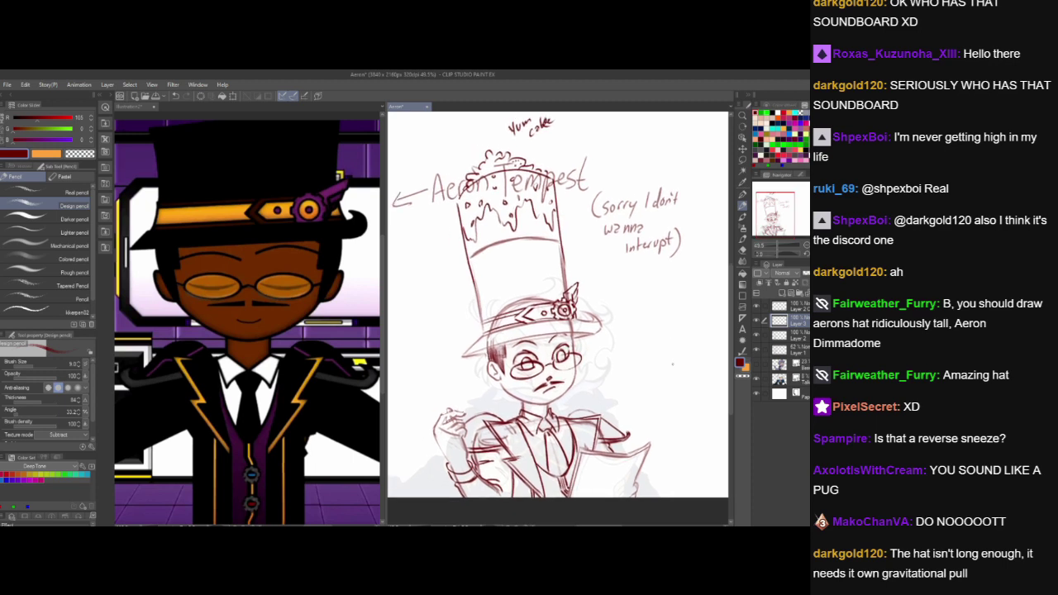
{"action": "left_click_drag", "start_coordinate": [625, 357], "coordinate": [683, 337]}
{"action": "mouse_move", "coordinate": [634, 379]}
{"action": "left_mouse_down"}
{"action": "mouse_move", "coordinate": [638, 396]}
{"action": "mouse_move", "coordinate": [653, 385]}
{"action": "left_mouse_up"}
{"action": "mouse_move", "coordinate": [649, 374]}
{"action": "left_mouse_down"}
{"action": "mouse_move", "coordinate": [663, 370]}
{"action": "mouse_move", "coordinate": [661, 382]}
{"action": "left_mouse_up"}
{"action": "mouse_move", "coordinate": [666, 370]}
{"action": "left_mouse_down"}
{"action": "mouse_move", "coordinate": [659, 419]}
{"action": "mouse_move", "coordinate": [681, 419]}
{"action": "mouse_move", "coordinate": [708, 386]}
{"action": "left_mouse_up"}
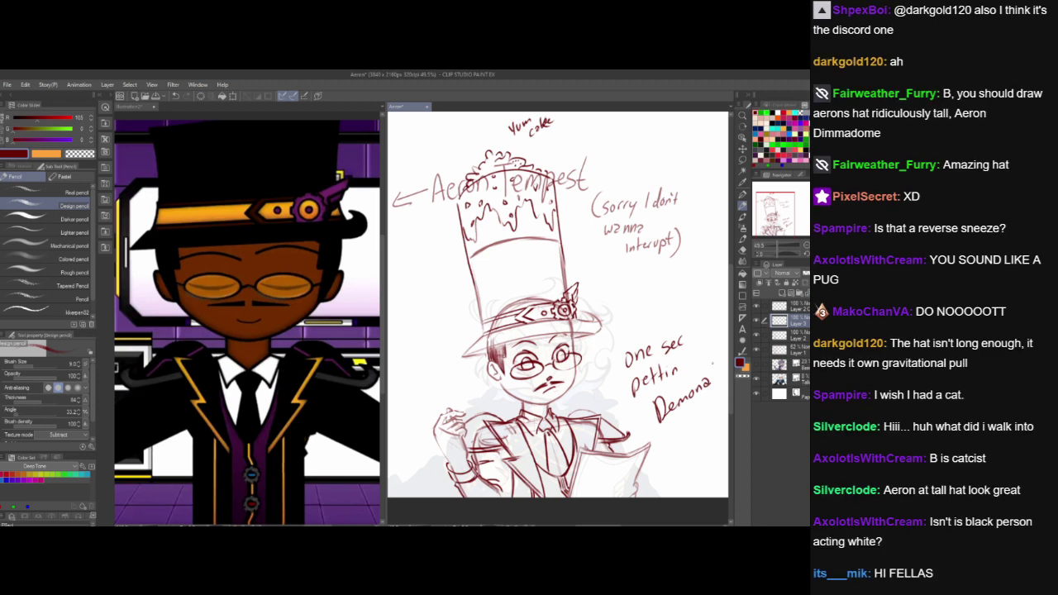
- Undo all the strokes of the handwritten note beside the figure
{"action": "key", "text": "ctrl+z"}
{"action": "key", "text": "ctrl+z"}
{"action": "key", "text": "ctrl+z"}
{"action": "key", "text": "ctrl+z"}
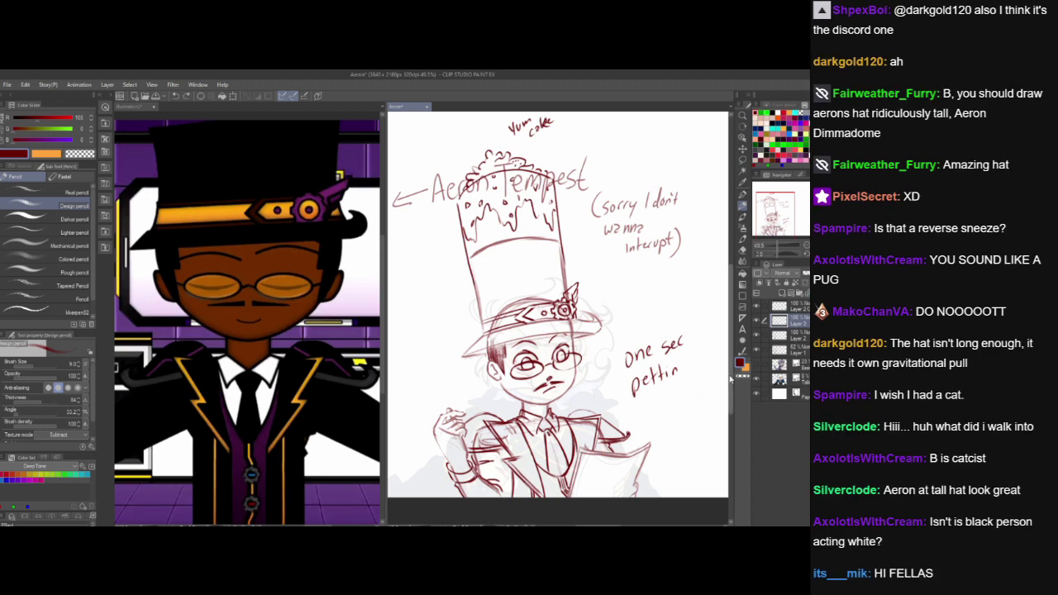
{"action": "key", "text": "ctrl+z"}
{"action": "key", "text": "ctrl+z"}
{"action": "key", "text": "ctrl+z"}
{"action": "key", "text": "ctrl+z"}
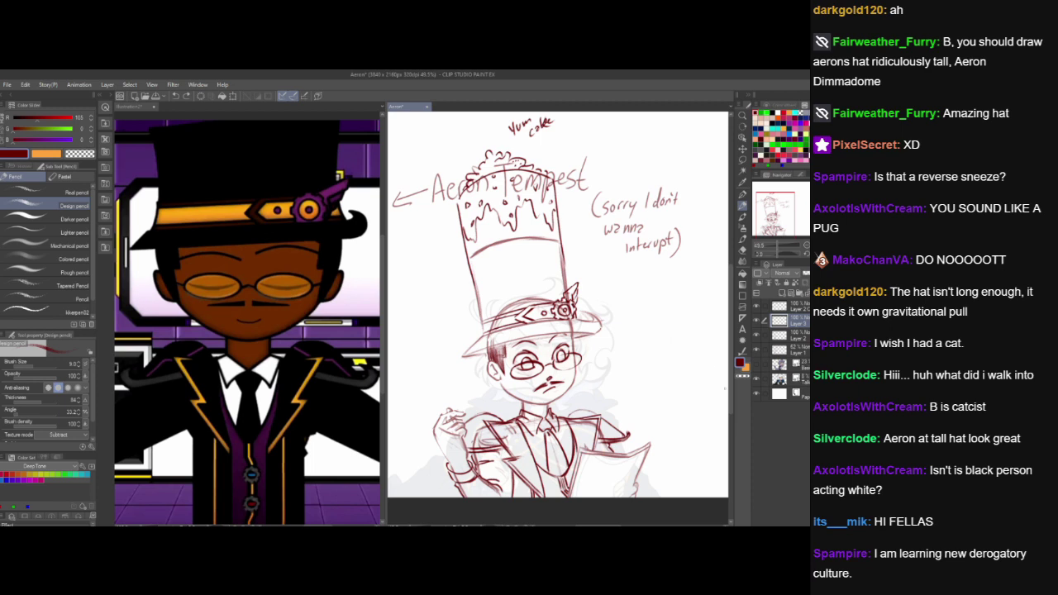
- Identify the layer holding the glasses by switching layer visibility off and on, and make that layer active
{"action": "left_click", "coordinate": [344, 416]}
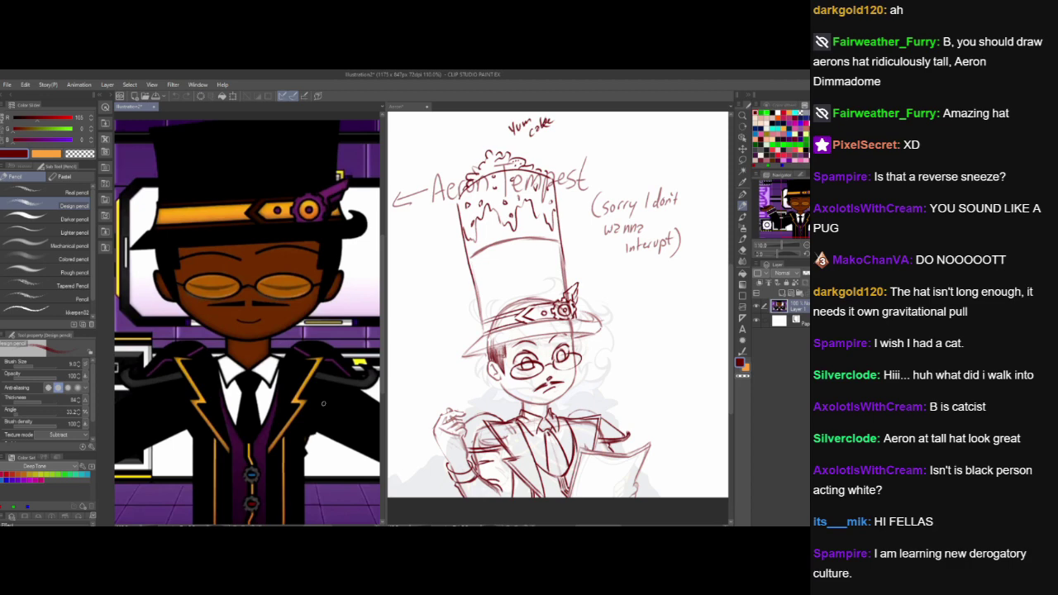
{"action": "scroll", "coordinate": [271, 407], "scroll_direction": "down", "scroll_amount": 1}
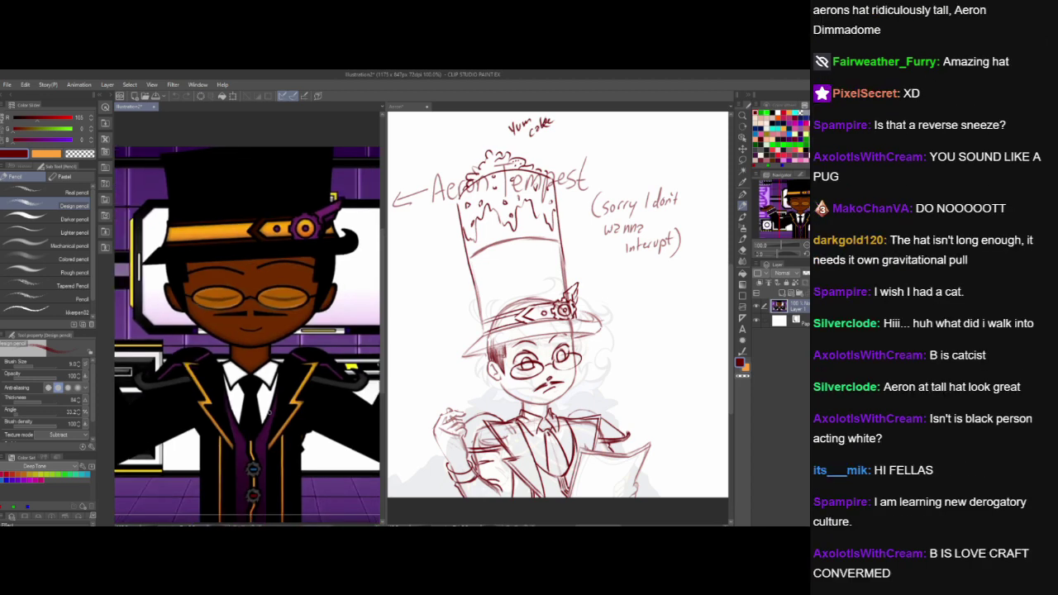
{"action": "left_click", "coordinate": [576, 357]}
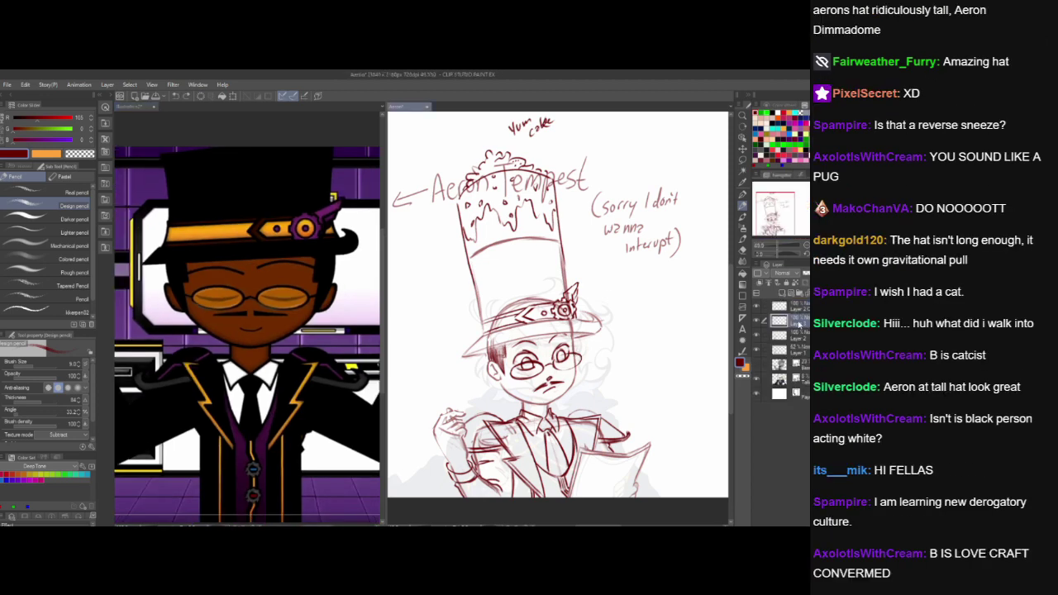
{"action": "left_click", "coordinate": [757, 321]}
{"action": "left_click", "coordinate": [757, 321]}
{"action": "left_click", "coordinate": [795, 336]}
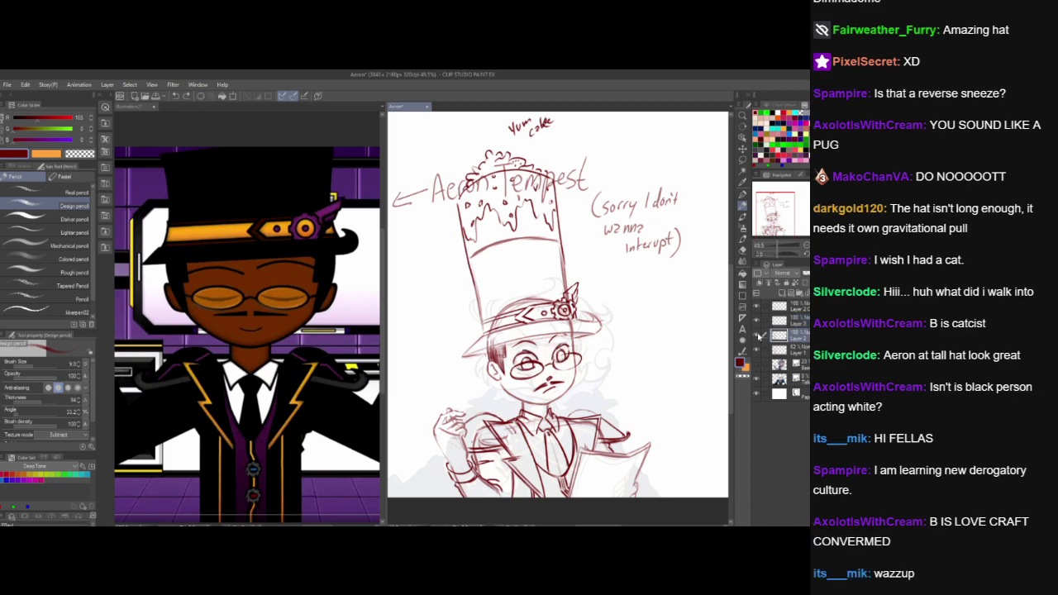
{"action": "left_click", "coordinate": [755, 335]}
{"action": "left_click", "coordinate": [755, 335]}
{"action": "left_click", "coordinate": [758, 307]}
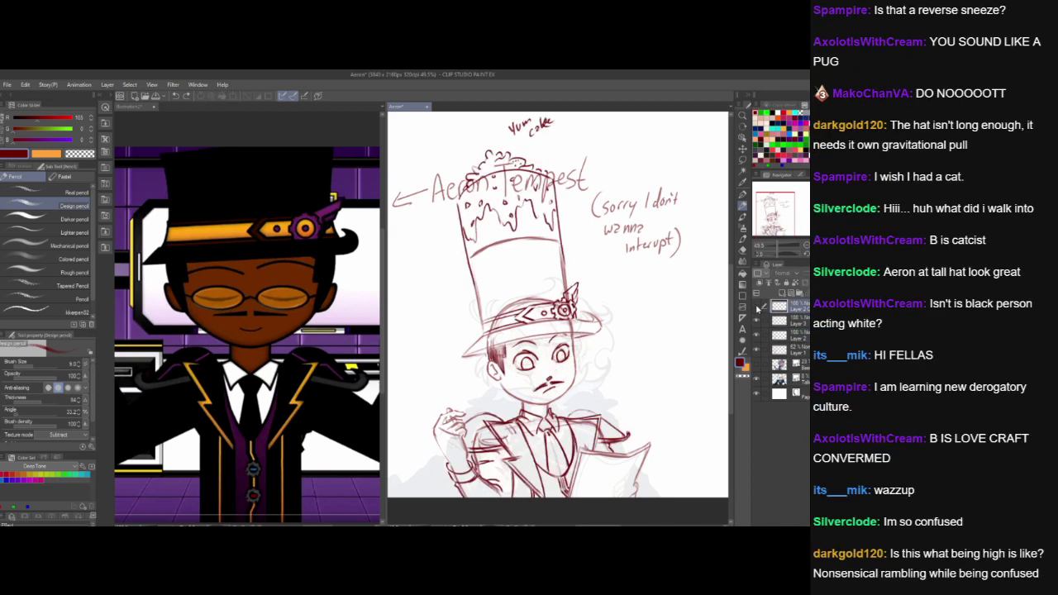
{"action": "left_click", "coordinate": [757, 307]}
- Lasso the glasses, apply a Scale/Rotate transform to them, and deselect
{"action": "left_click", "coordinate": [742, 160]}
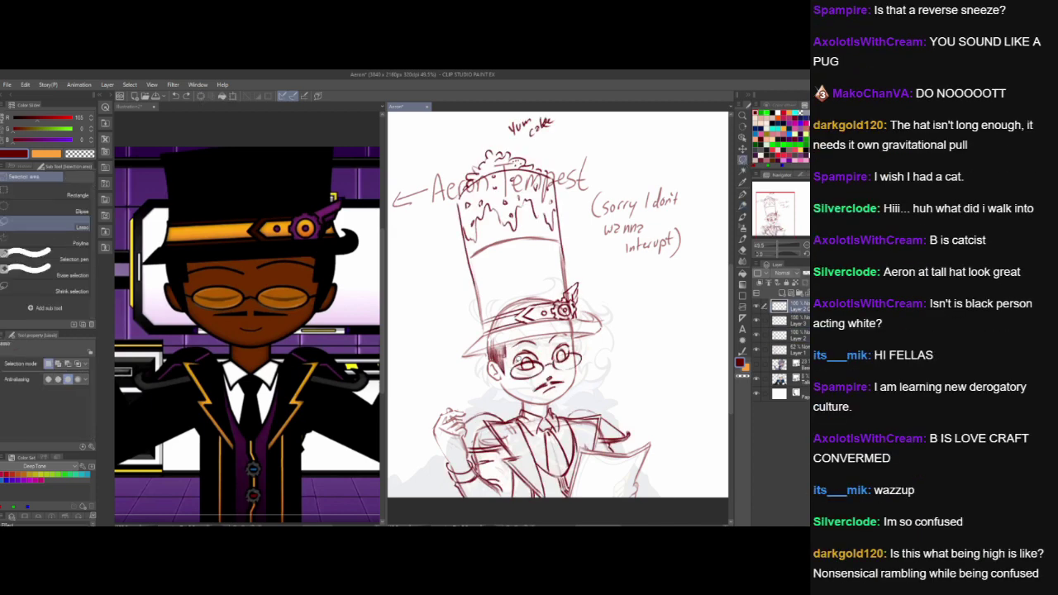
{"action": "mouse_move", "coordinate": [519, 358]}
{"action": "left_mouse_down"}
{"action": "mouse_move", "coordinate": [508, 382]}
{"action": "mouse_move", "coordinate": [576, 376]}
{"action": "mouse_move", "coordinate": [586, 341]}
{"action": "mouse_move", "coordinate": [558, 347]}
{"action": "mouse_move", "coordinate": [595, 339]}
{"action": "mouse_move", "coordinate": [583, 368]}
{"action": "left_mouse_up"}
{"action": "left_click", "coordinate": [582, 402]}
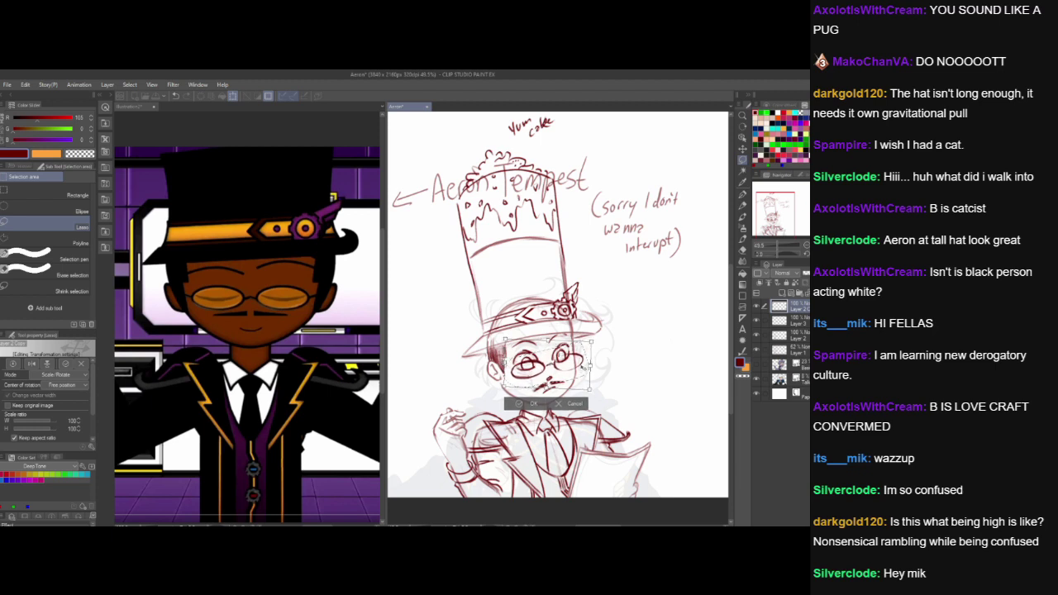
{"action": "left_click", "coordinate": [534, 404]}
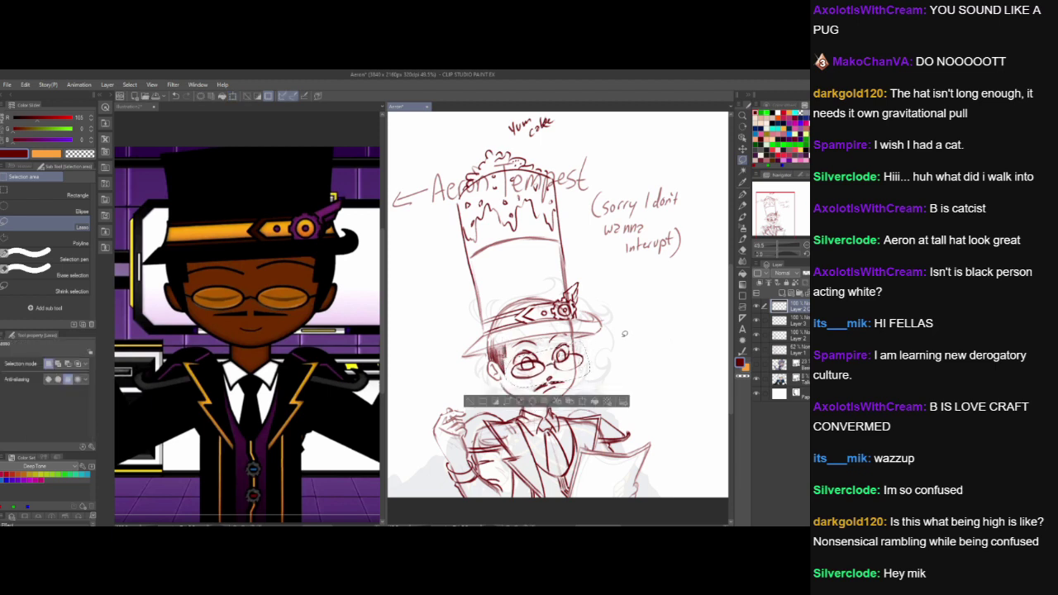
{"action": "key", "text": "ctrl+d"}
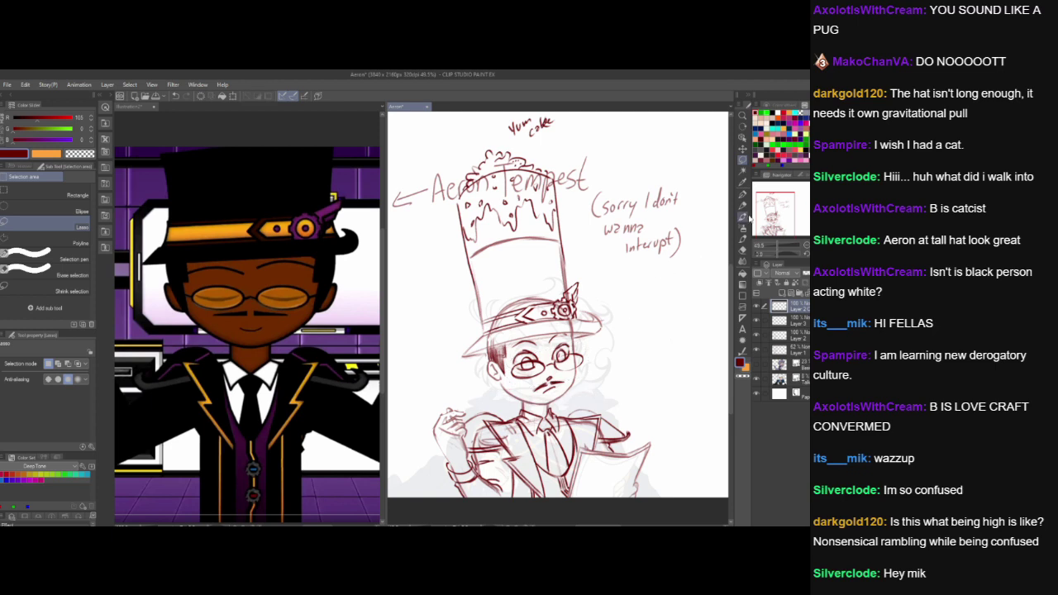
- Draw the arm of the glasses from the lens back to the ear with the Design pencil
{"action": "left_click", "coordinate": [743, 207]}
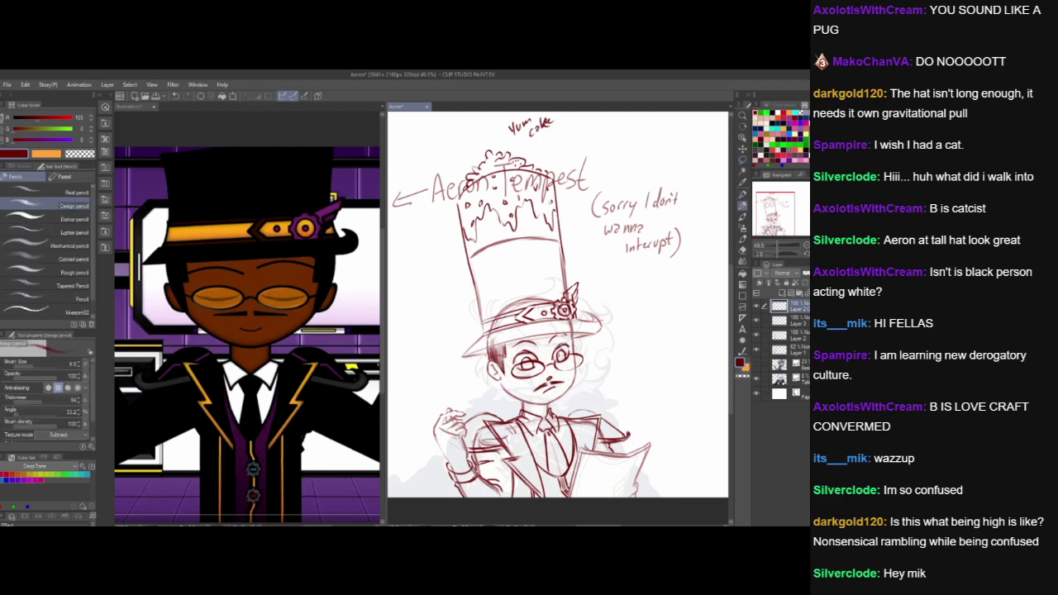
{"action": "left_click_drag", "start_coordinate": [495, 365], "coordinate": [514, 372]}
{"action": "left_click", "coordinate": [743, 139]}
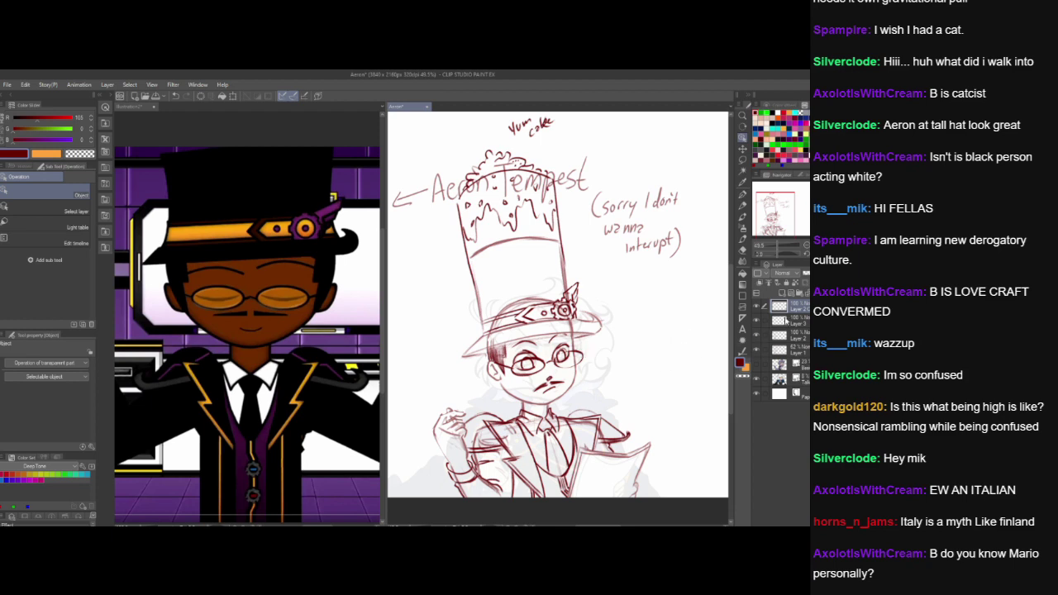
- Sketch strokes on both jacket shoulders with the Design pencil, redrawing the shoulder curve above the paper until it fits
{"action": "left_click", "coordinate": [742, 203]}
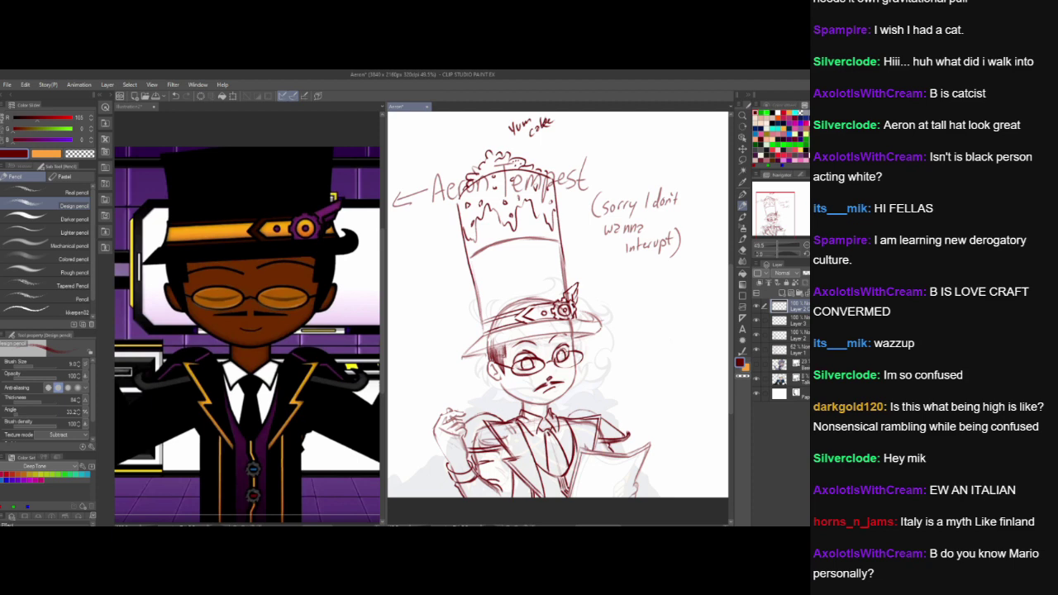
{"action": "left_click_drag", "start_coordinate": [470, 432], "coordinate": [483, 442]}
{"action": "key", "text": "ctrl+z"}
{"action": "key", "text": "ctrl+y"}
{"action": "left_click", "coordinate": [511, 377]}
{"action": "left_click_drag", "start_coordinate": [572, 419], "coordinate": [586, 414]}
{"action": "key", "text": "ctrl+z"}
{"action": "key", "text": "ctrl+z"}
{"action": "key", "text": "ctrl+z"}
{"action": "left_click_drag", "start_coordinate": [608, 425], "coordinate": [621, 436]}
{"action": "key", "text": "ctrl+z"}
{"action": "key", "text": "ctrl+z"}
{"action": "left_click_drag", "start_coordinate": [606, 427], "coordinate": [621, 438]}
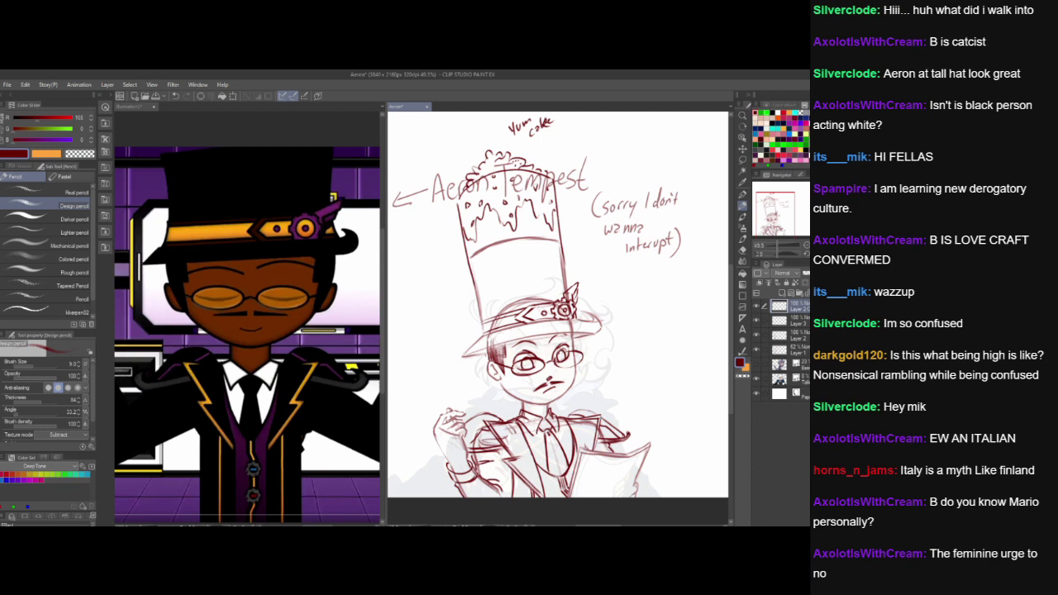
- Examine which parts of the sketch each layer contains by hiding and showing the layers one at a time
{"action": "left_click", "coordinate": [793, 348]}
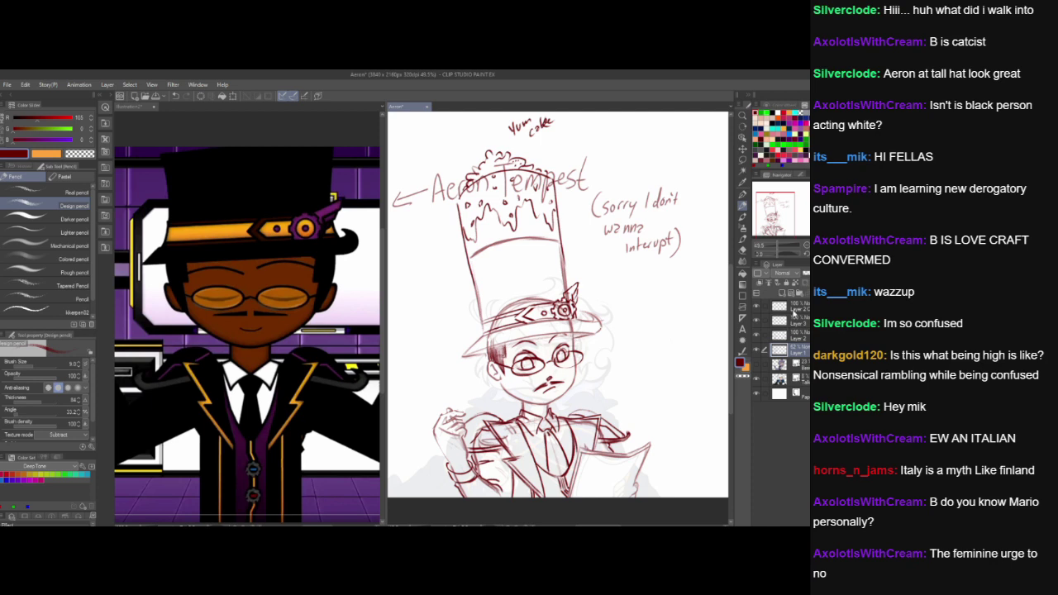
{"action": "left_click", "coordinate": [793, 307]}
{"action": "left_click", "coordinate": [756, 307]}
{"action": "left_click", "coordinate": [756, 307]}
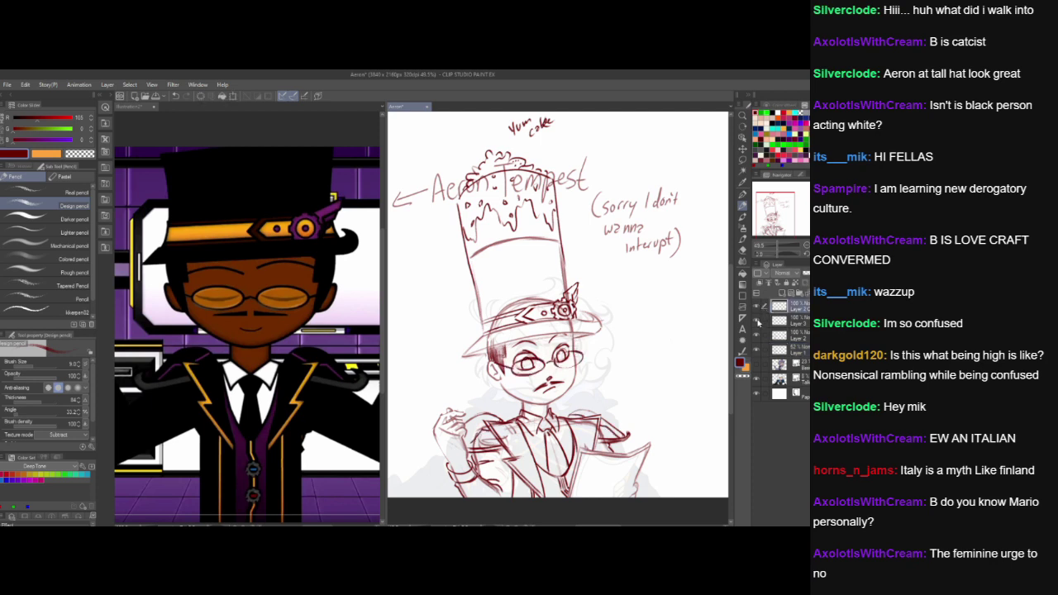
{"action": "left_click", "coordinate": [757, 321]}
{"action": "left_click", "coordinate": [757, 321]}
{"action": "left_click", "coordinate": [757, 336]}
{"action": "left_click", "coordinate": [757, 335]}
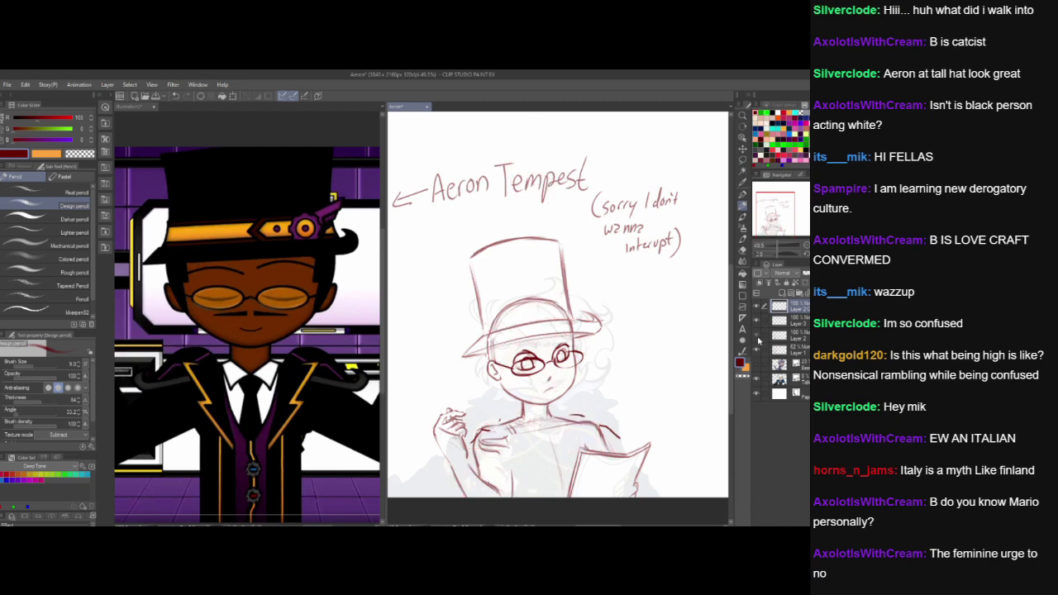
{"action": "left_click", "coordinate": [757, 336]}
{"action": "left_click", "coordinate": [761, 335]}
{"action": "left_click", "coordinate": [758, 336]}
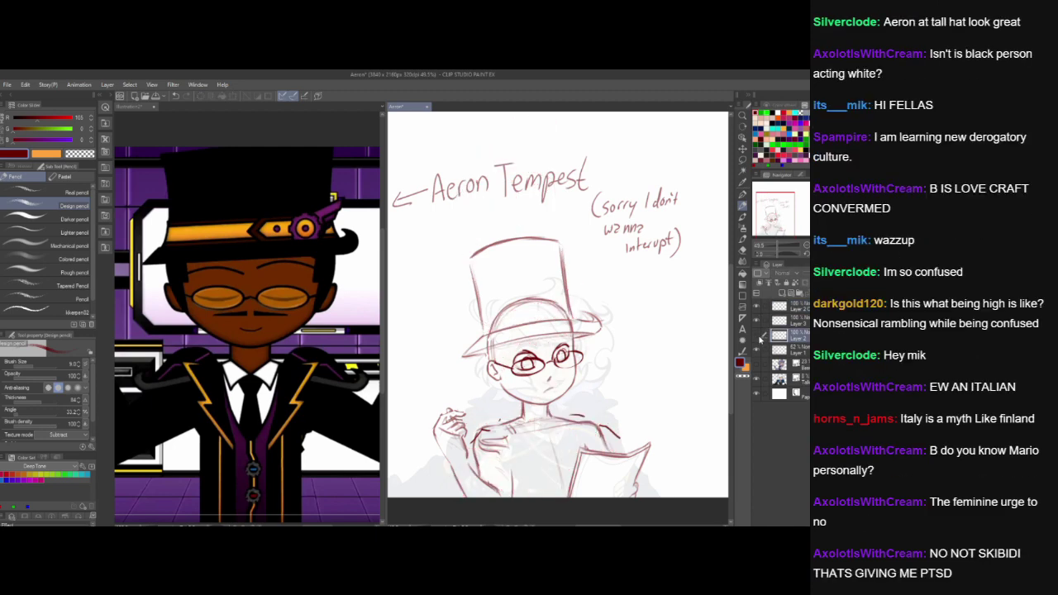
{"action": "left_click", "coordinate": [759, 337]}
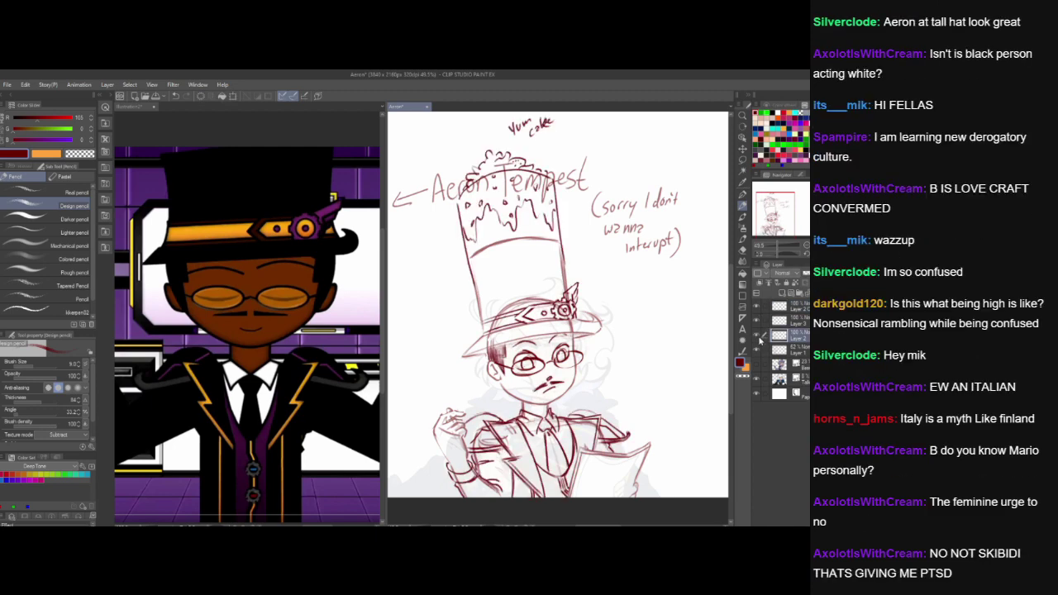
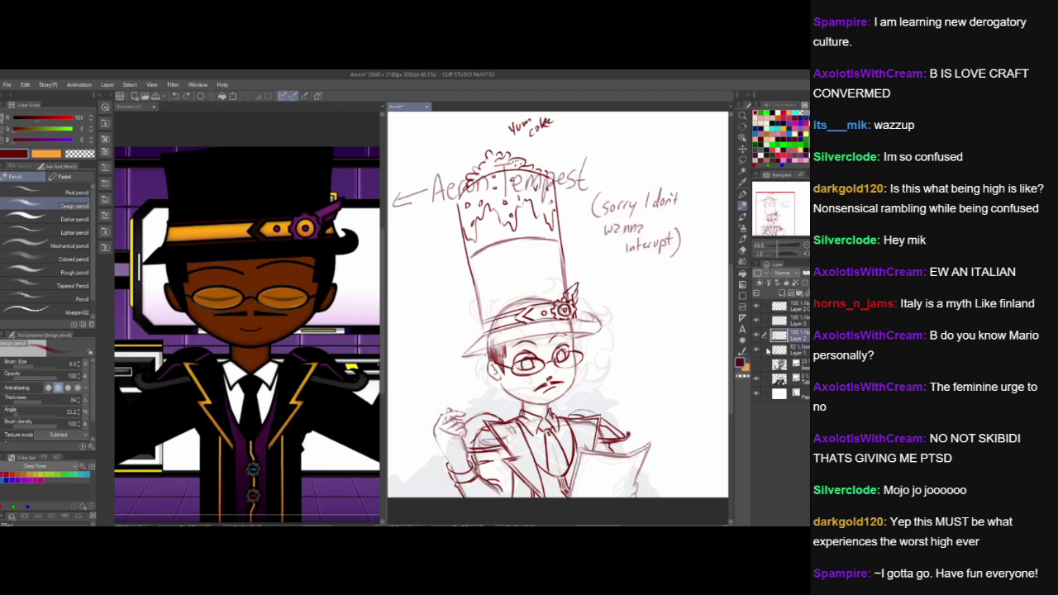
- Add a short stroke on Layer 1 to the hat brim beside the gear ornament
{"action": "left_click", "coordinate": [794, 345]}
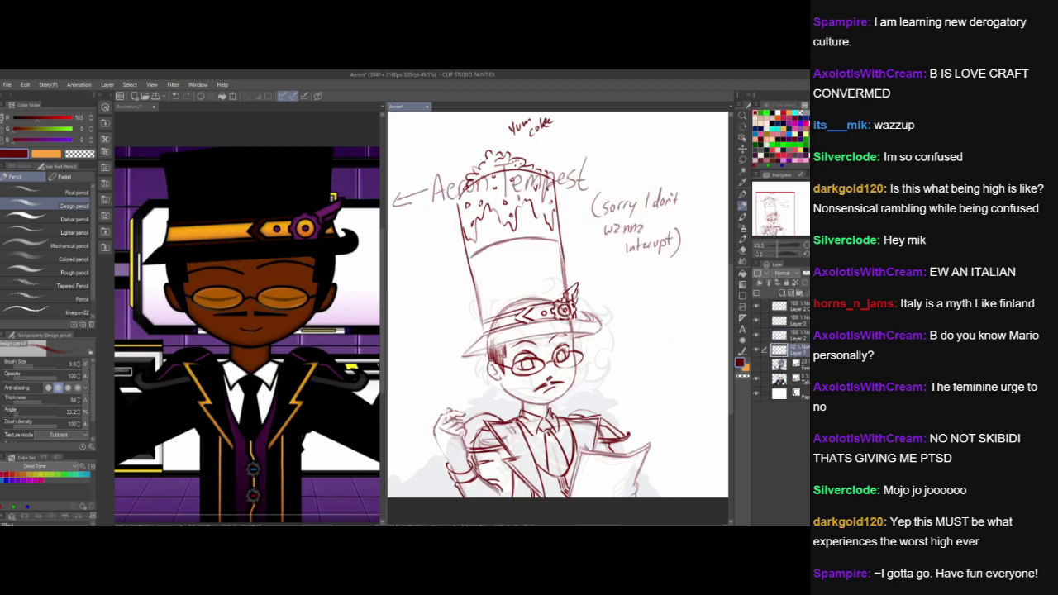
{"action": "left_click_drag", "start_coordinate": [580, 311], "coordinate": [594, 313]}
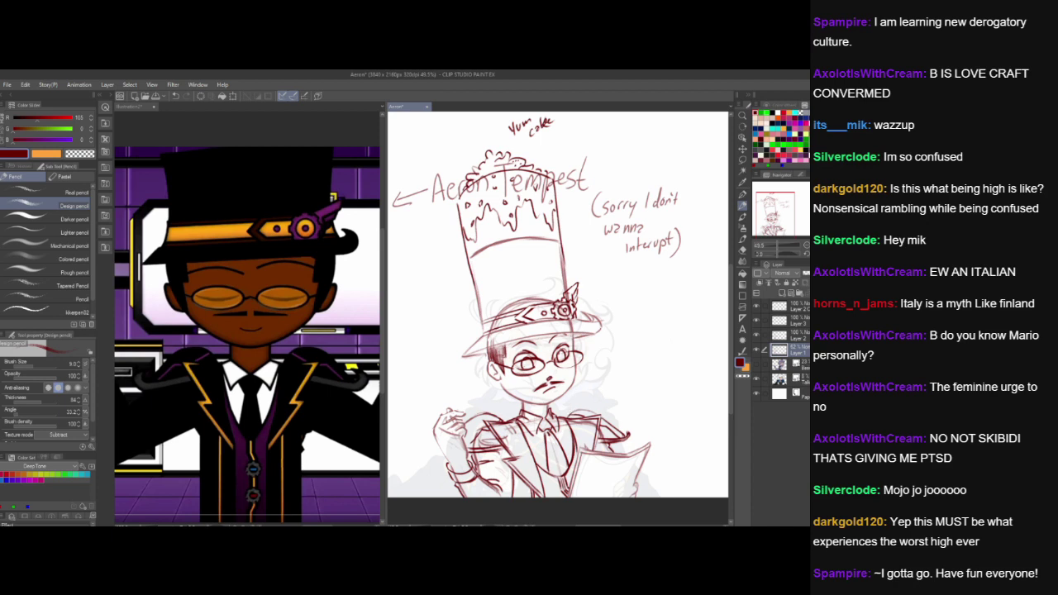
- Draw ringed cuff bands around the raised hand's wrist on Layer 2, using the full reference figure as a guide
{"action": "left_click", "coordinate": [795, 336]}
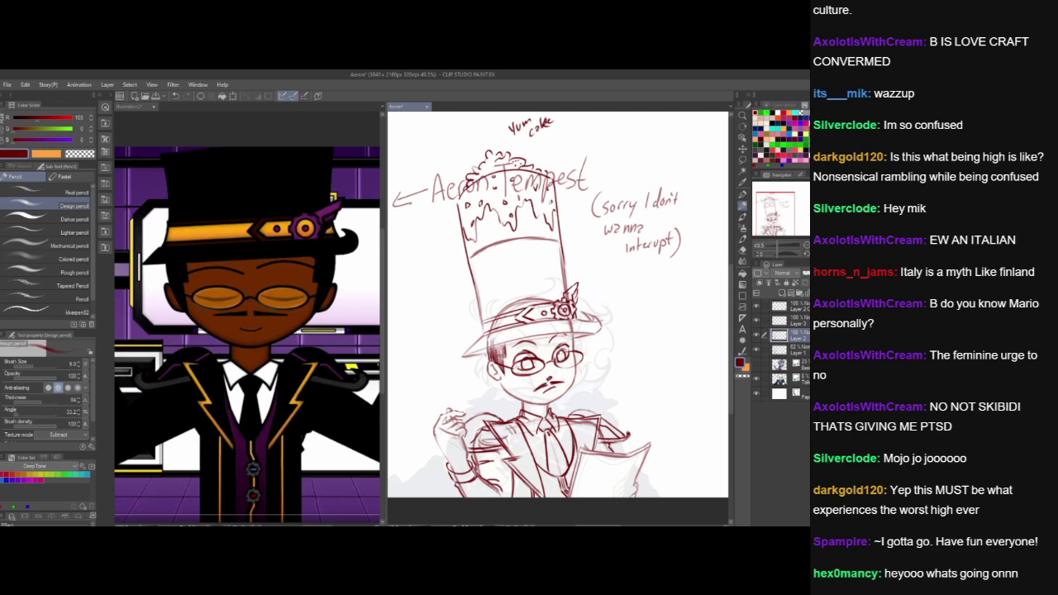
{"action": "left_click", "coordinate": [312, 385]}
{"action": "scroll", "coordinate": [304, 381], "scroll_direction": "down", "scroll_amount": 3}
{"action": "scroll", "coordinate": [305, 381], "scroll_direction": "up", "scroll_amount": 1}
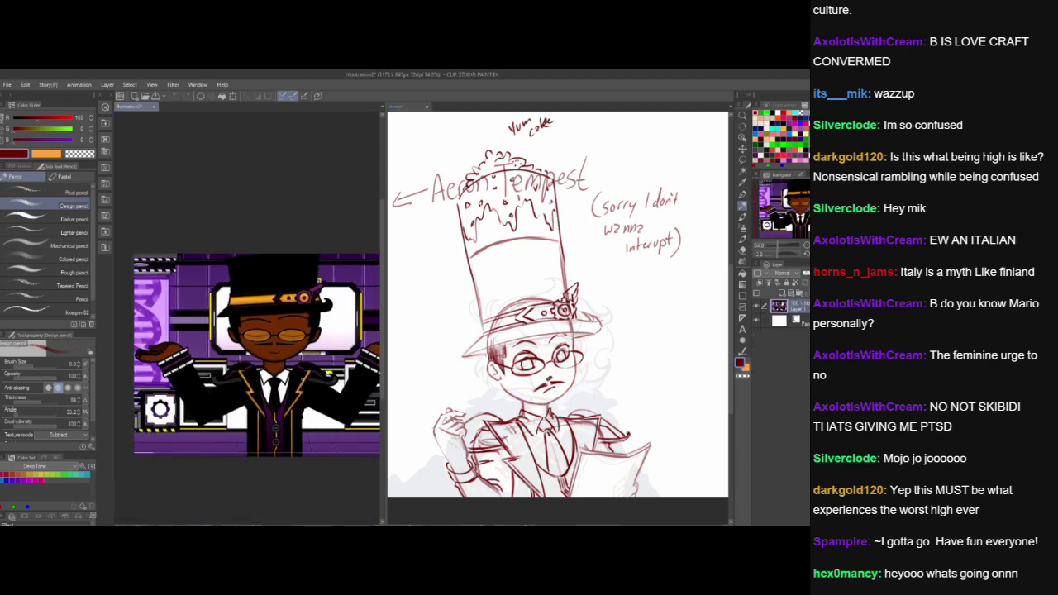
{"action": "left_click_drag", "start_coordinate": [305, 385], "coordinate": [277, 389]}
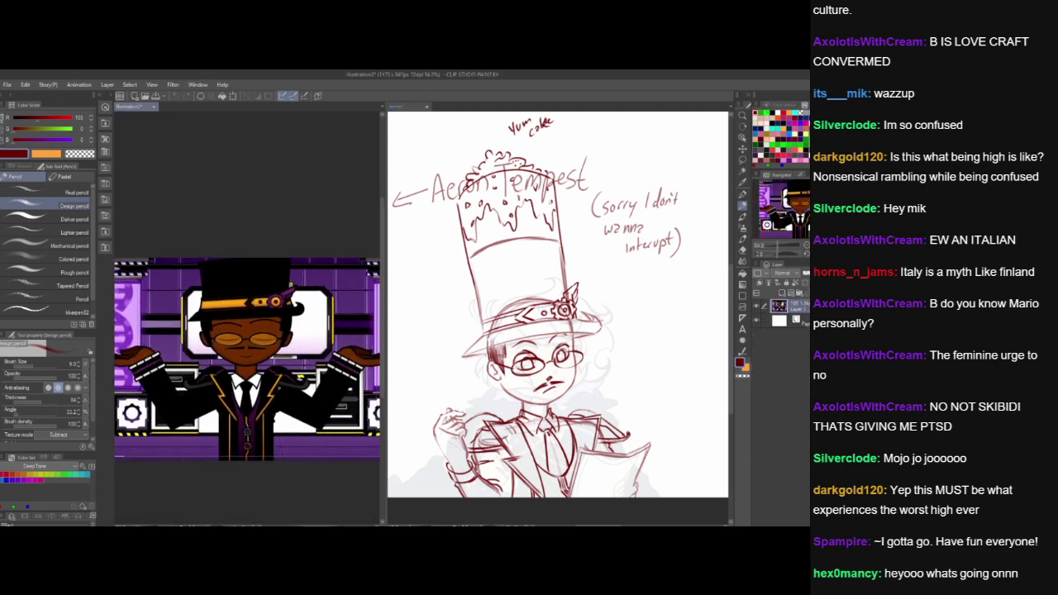
{"action": "scroll", "coordinate": [277, 389], "scroll_direction": "down", "scroll_amount": 1}
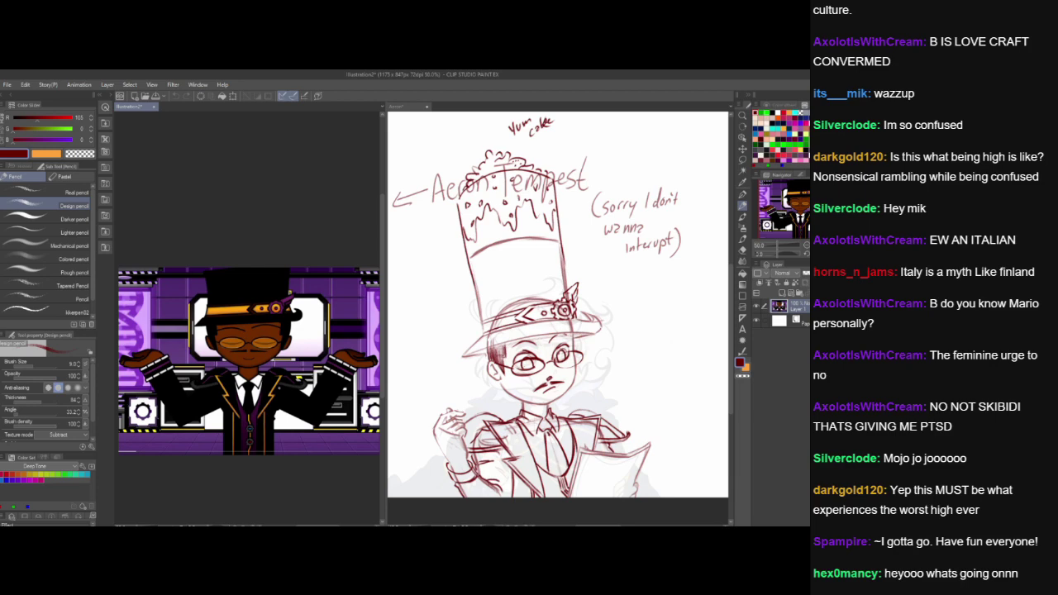
{"action": "scroll", "coordinate": [450, 425], "scroll_direction": "up", "scroll_amount": 5}
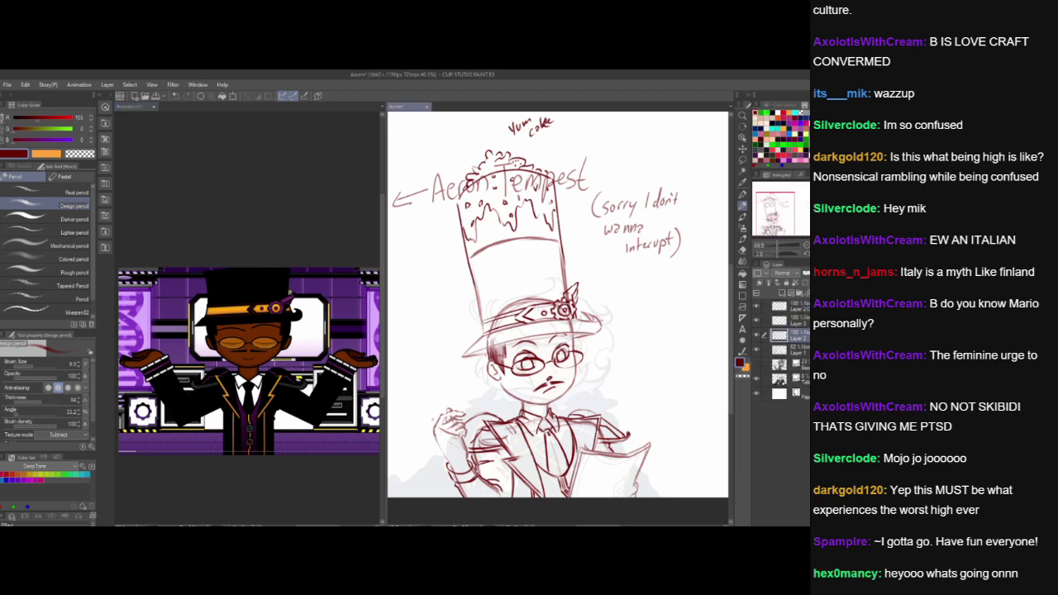
{"action": "left_click_drag", "start_coordinate": [463, 340], "coordinate": [494, 304]}
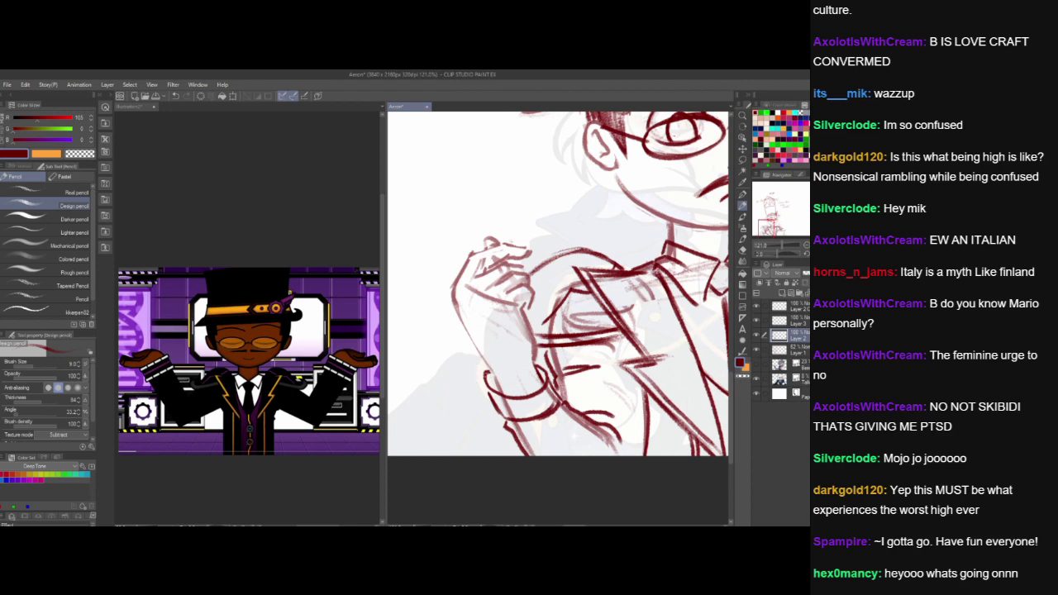
{"action": "mouse_move", "coordinate": [485, 371]}
{"action": "left_mouse_down"}
{"action": "mouse_move", "coordinate": [479, 386]}
{"action": "mouse_move", "coordinate": [492, 398]}
{"action": "mouse_move", "coordinate": [538, 398]}
{"action": "left_mouse_up"}
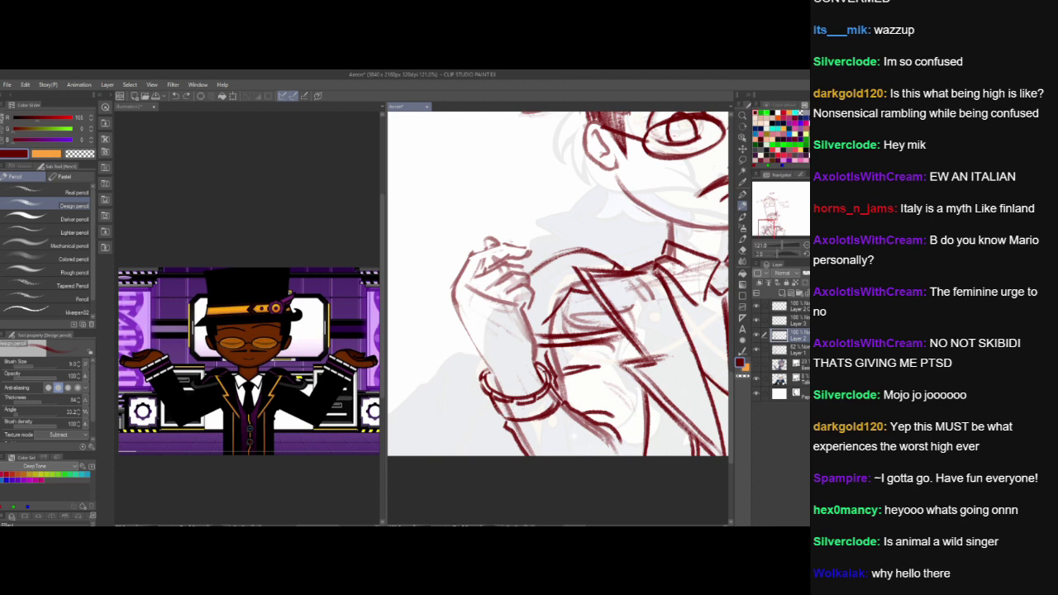
{"action": "mouse_move", "coordinate": [493, 408]}
{"action": "left_mouse_down"}
{"action": "mouse_move", "coordinate": [537, 406]}
{"action": "mouse_move", "coordinate": [552, 390]}
{"action": "left_mouse_up"}
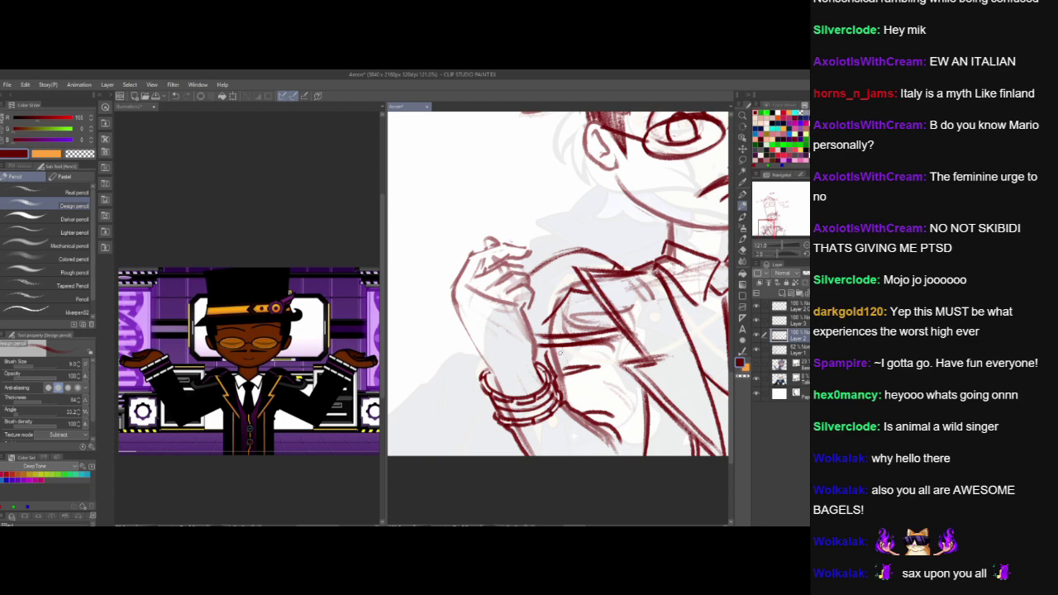
{"action": "scroll", "coordinate": [684, 338], "scroll_direction": "down", "scroll_amount": 2}
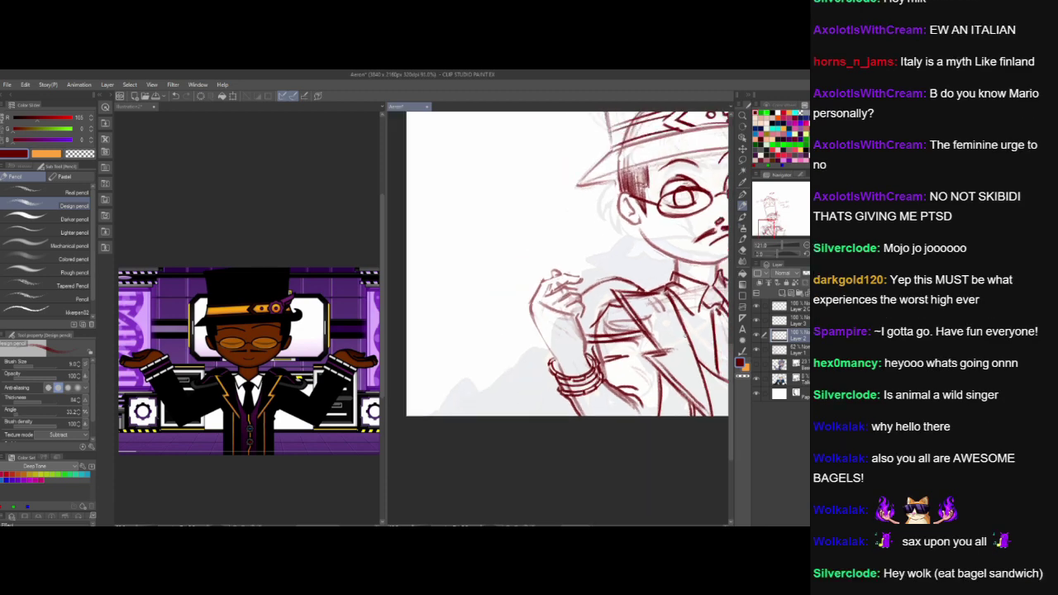
{"action": "scroll", "coordinate": [557, 286], "scroll_direction": "down", "scroll_amount": 1}
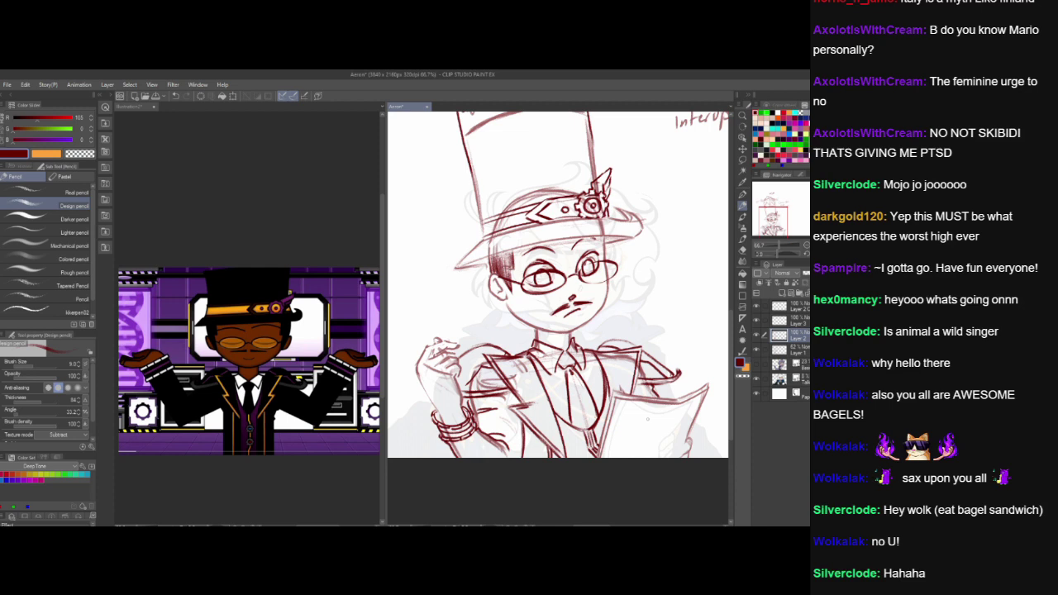
- Group all the character sketch layers into a new folder named base sketch and collapse the folder
{"action": "key", "text": "h"}
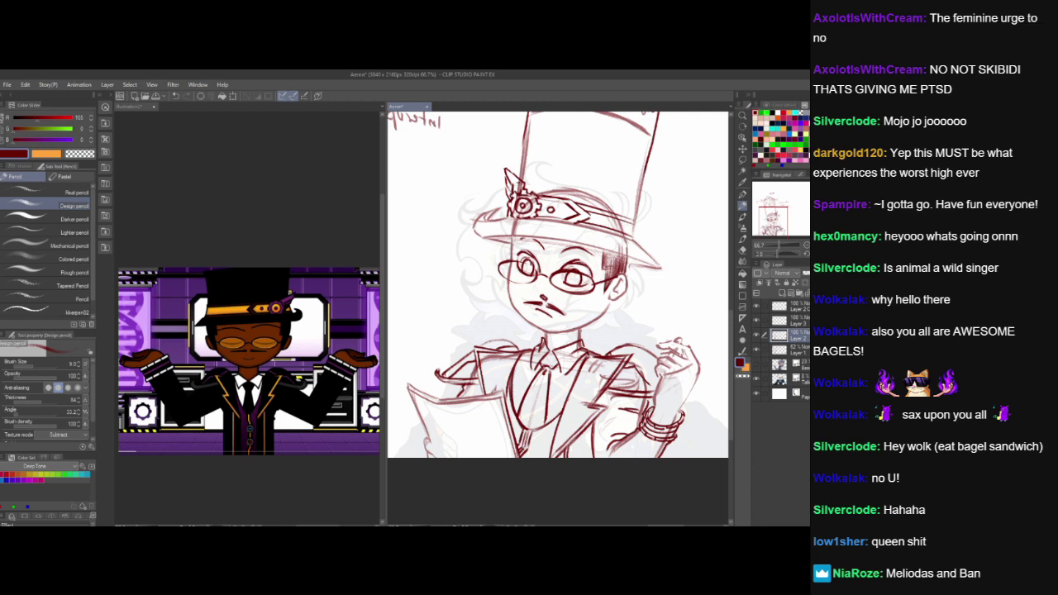
{"action": "key", "text": "h"}
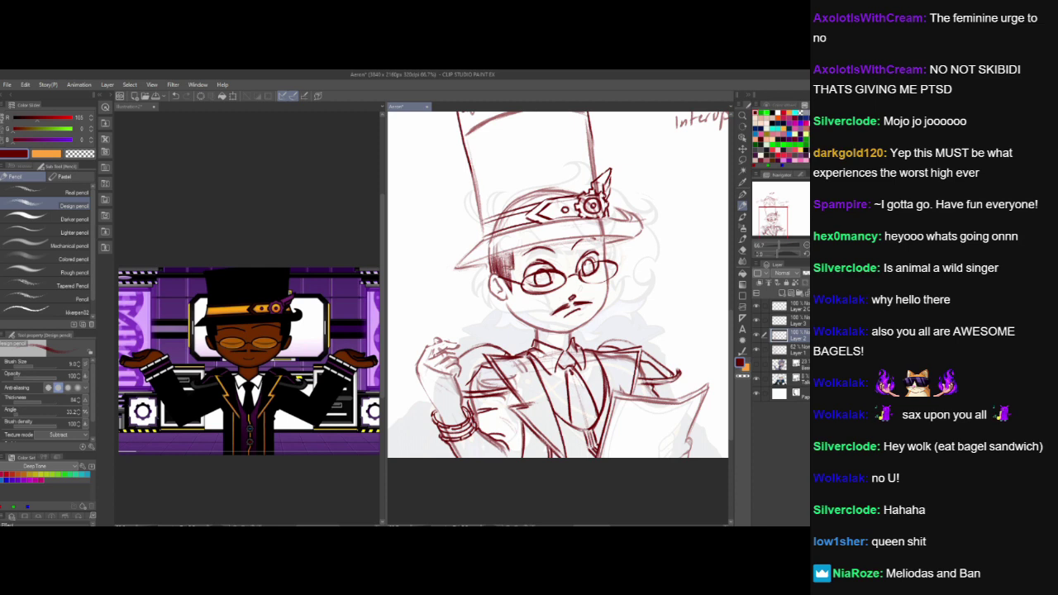
{"action": "scroll", "coordinate": [668, 354], "scroll_direction": "down", "scroll_amount": 1}
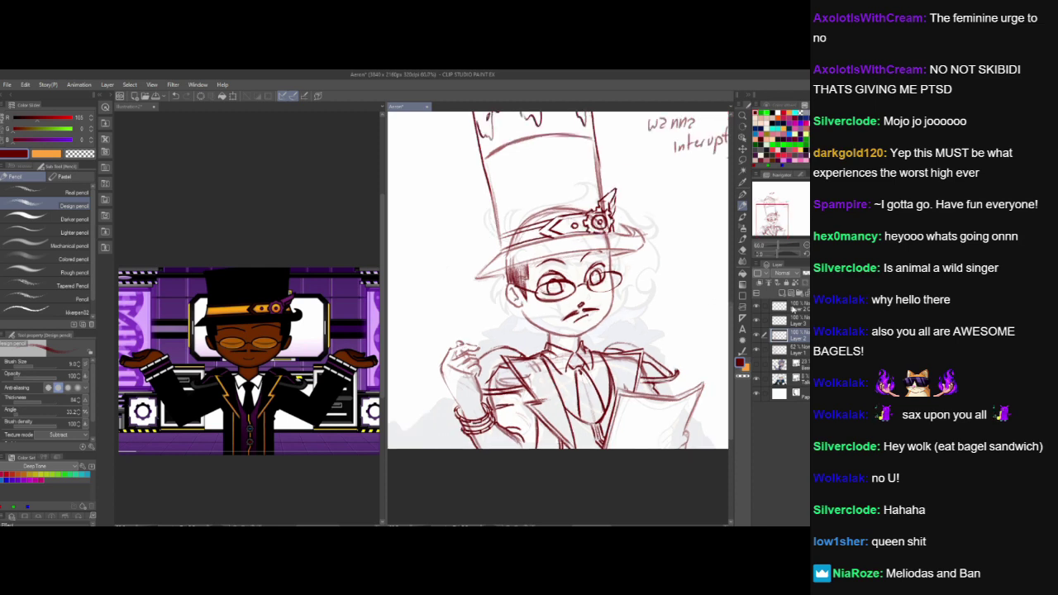
{"action": "left_click", "coordinate": [797, 307]}
{"action": "left_click", "coordinate": [799, 295]}
{"action": "left_click", "coordinate": [798, 319]}
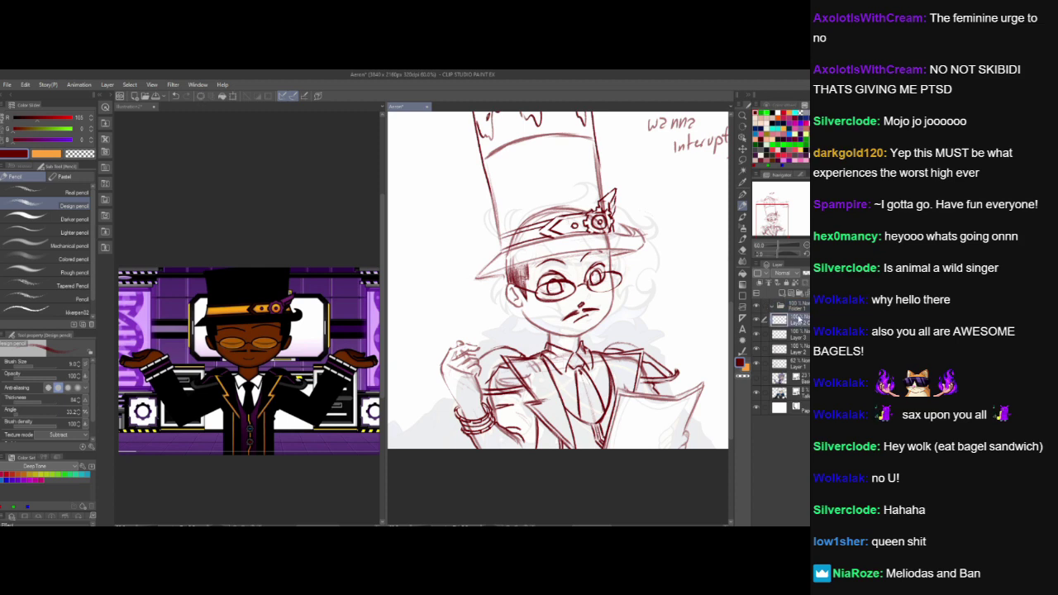
{"action": "left_click", "coordinate": [799, 308]}
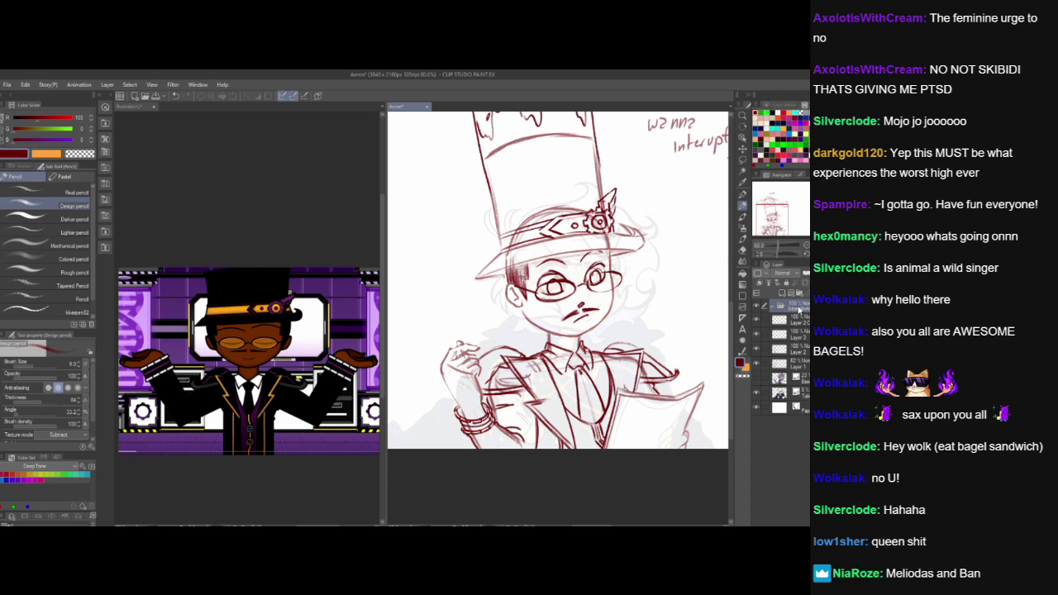
{"action": "left_click", "coordinate": [800, 320]}
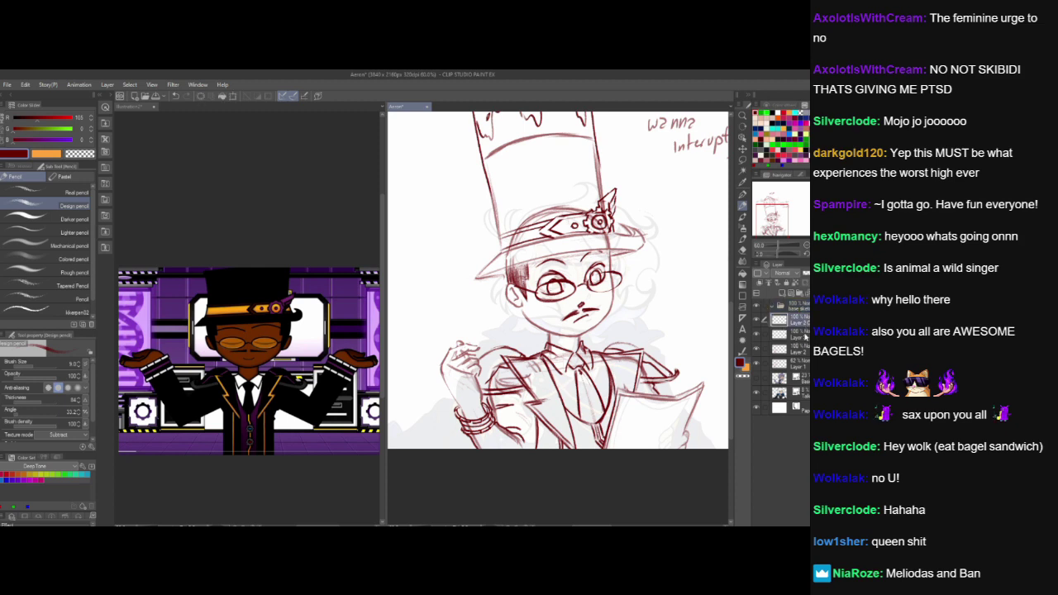
{"action": "left_click", "coordinate": [802, 369], "text": "shift"}
{"action": "left_click_drag", "start_coordinate": [802, 368], "coordinate": [804, 309]}
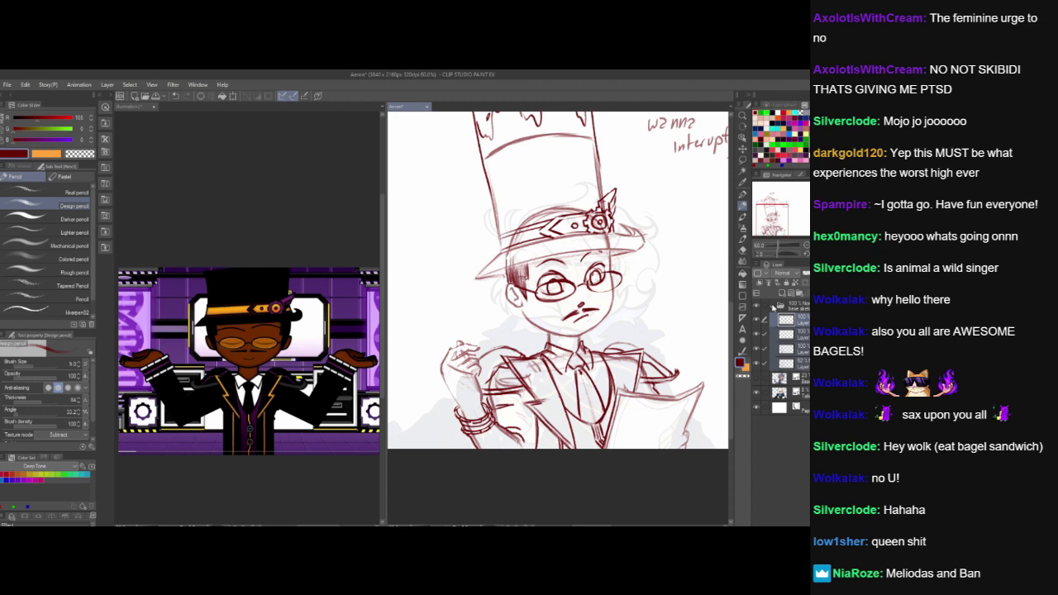
{"action": "left_click", "coordinate": [773, 308]}
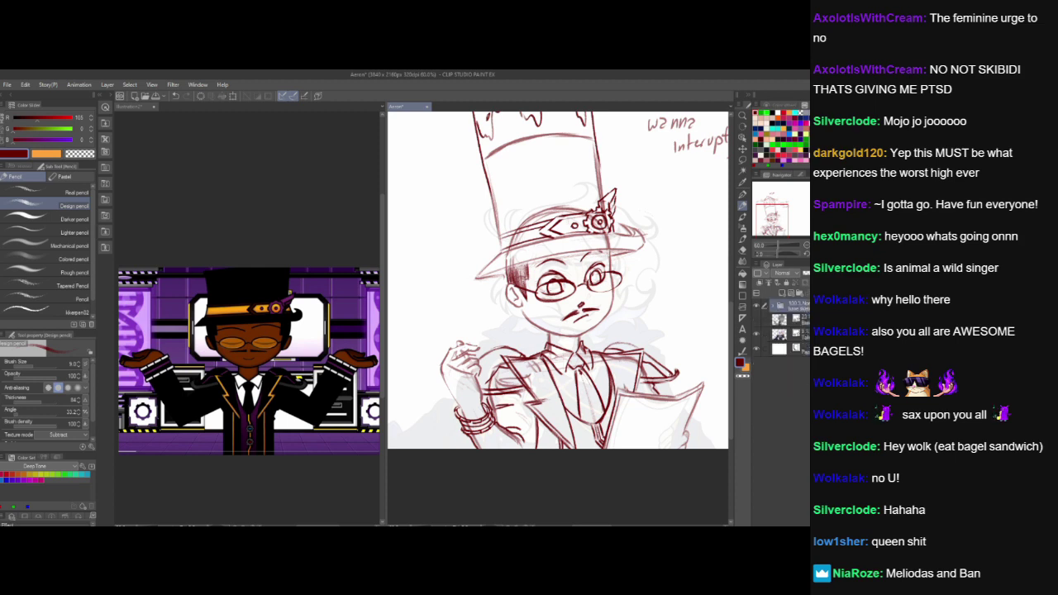
- Hide the faded underlying figure layer and lower the base sketch folder's opacity to 29%
{"action": "left_click", "coordinate": [756, 334]}
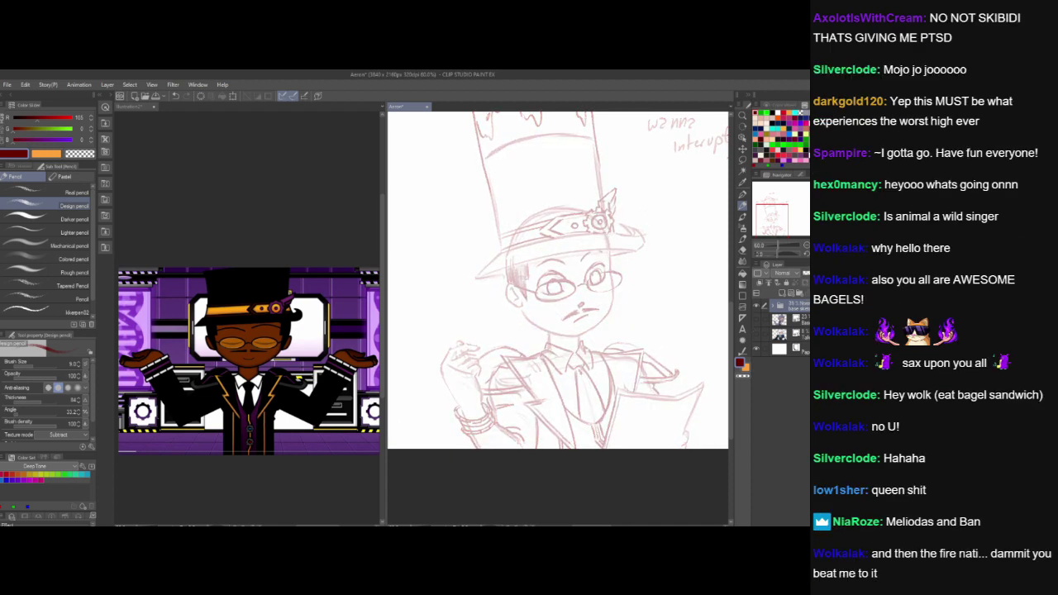
{"action": "scroll", "coordinate": [677, 353], "scroll_direction": "down", "scroll_amount": 5}
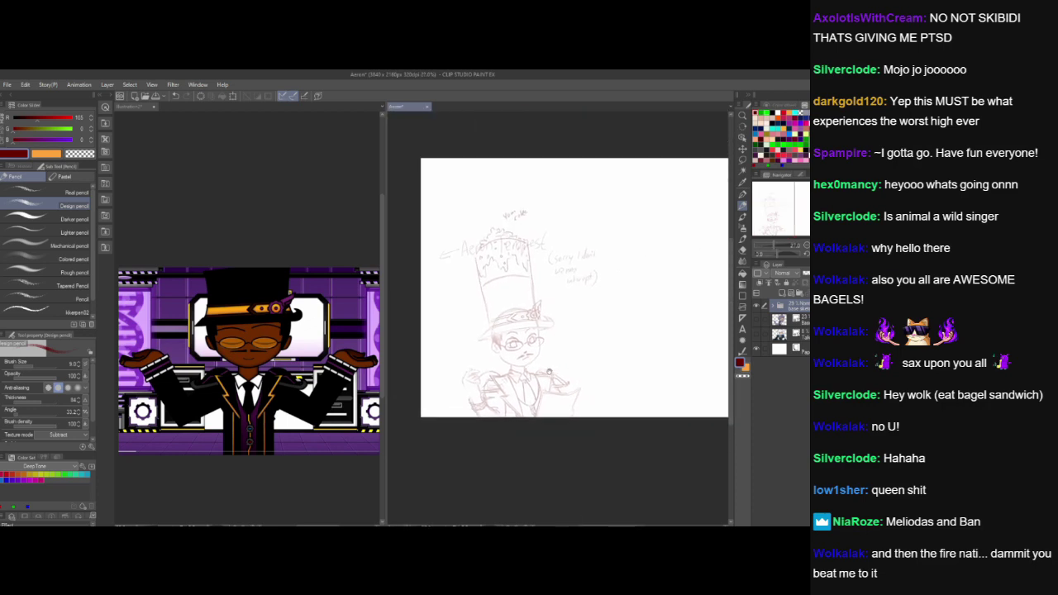
{"action": "scroll", "coordinate": [548, 372], "scroll_direction": "up", "scroll_amount": 4}
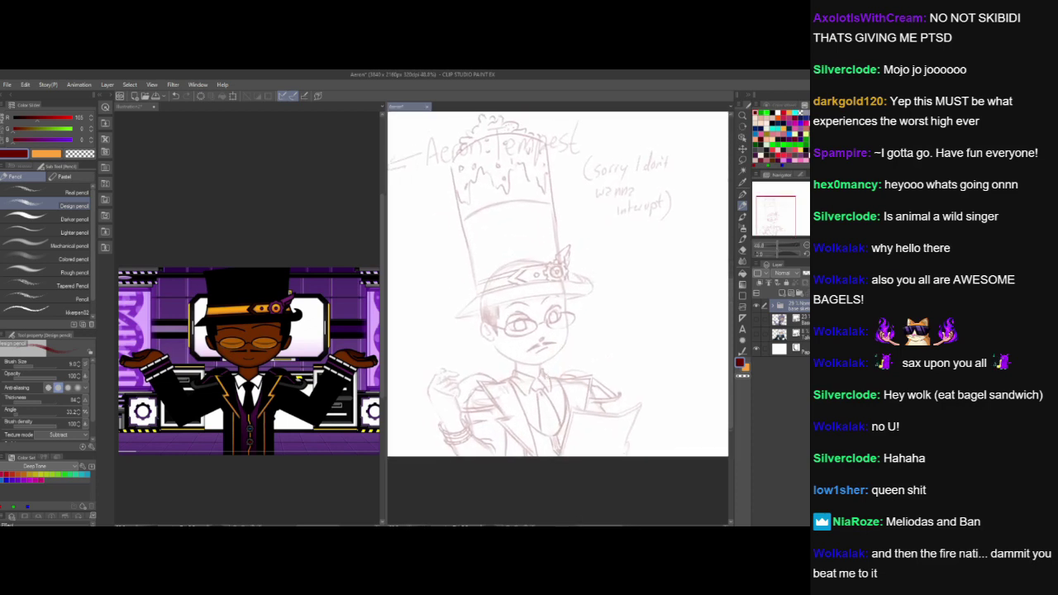
{"action": "scroll", "coordinate": [548, 373], "scroll_direction": "up", "scroll_amount": 2}
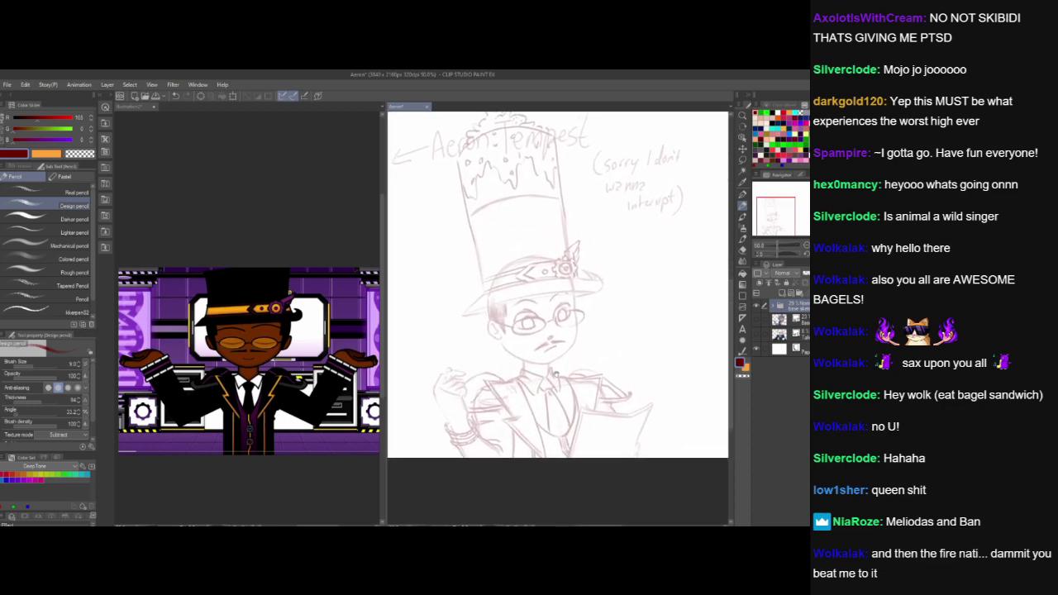
- Add a new vector layer above the base sketch folder and set up the black G-pen with brush size 24
{"action": "left_click", "coordinate": [800, 294]}
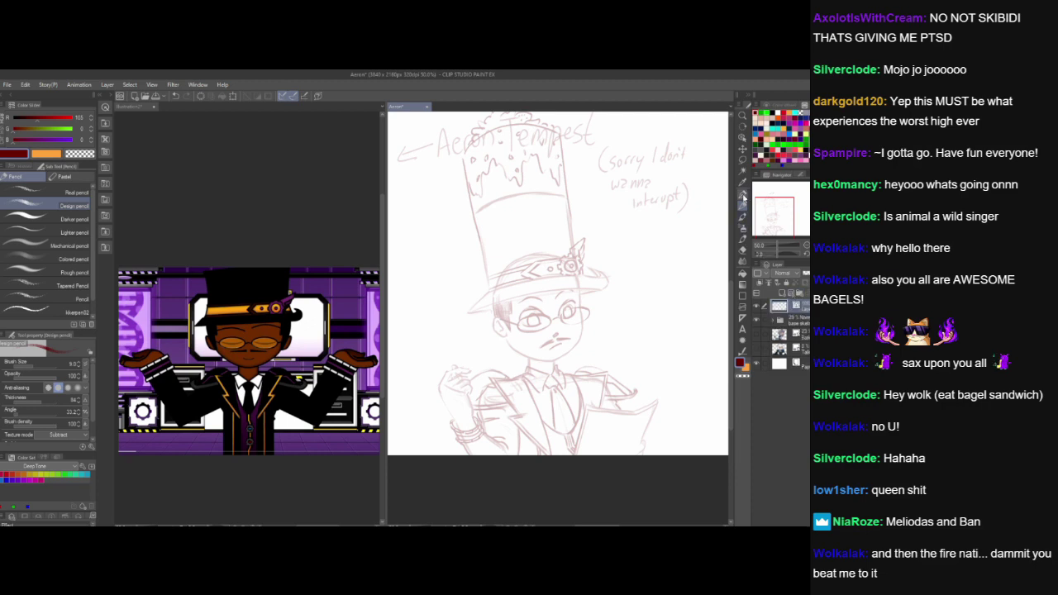
{"action": "left_click", "coordinate": [743, 195]}
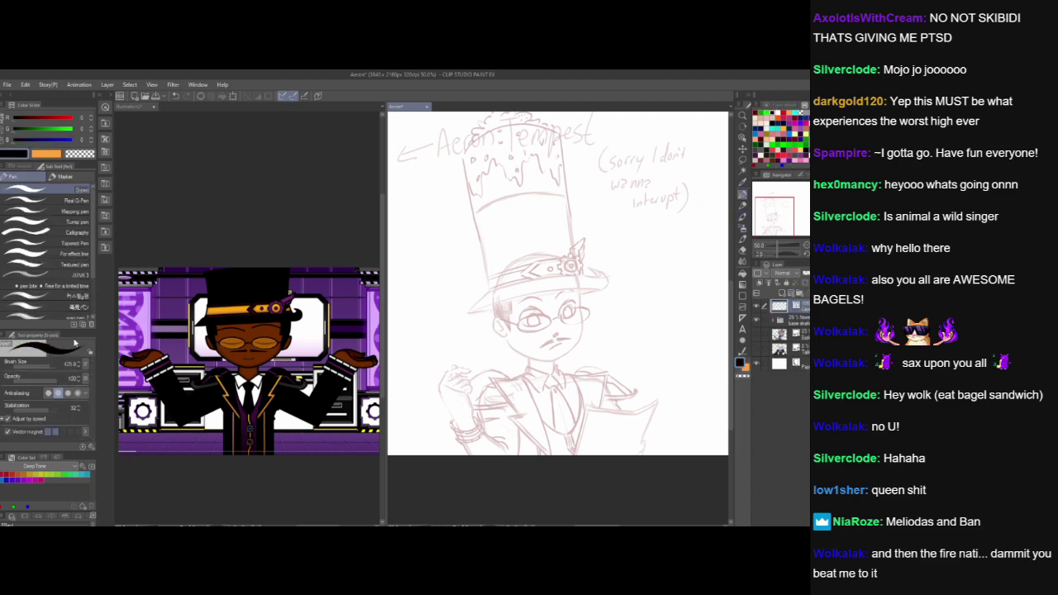
{"action": "left_click", "coordinate": [38, 369]}
{"action": "left_click", "coordinate": [37, 366]}
{"action": "left_click", "coordinate": [742, 250]}
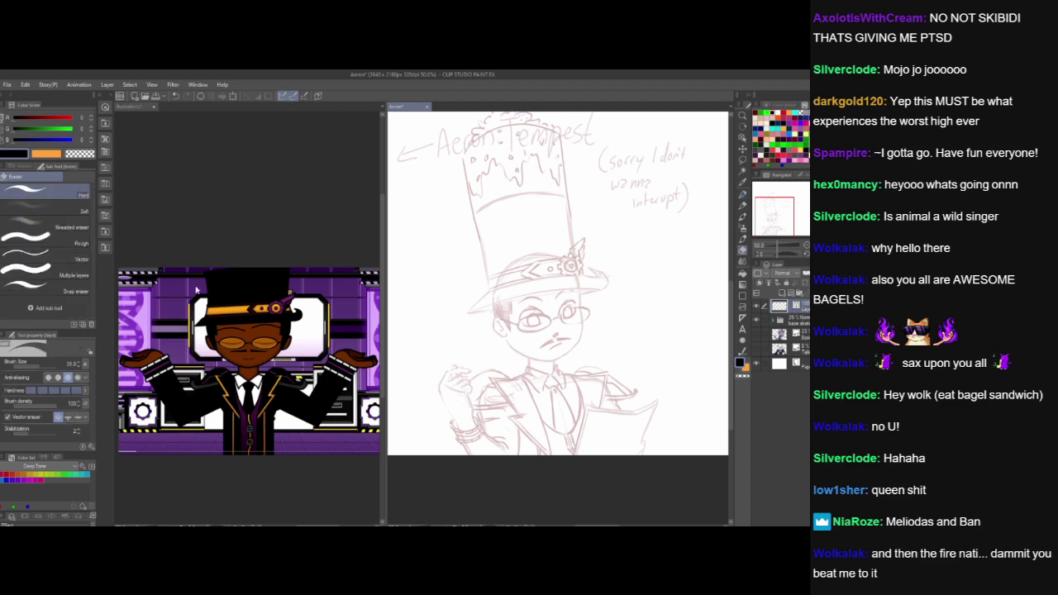
{"action": "left_click", "coordinate": [742, 196]}
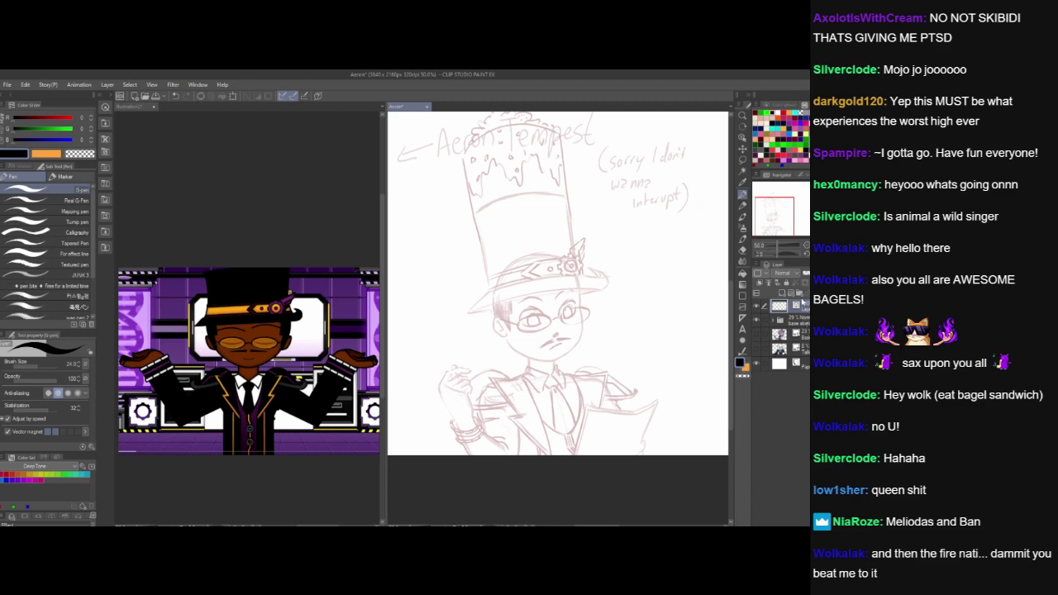
{"action": "left_click", "coordinate": [743, 252]}
{"action": "left_click", "coordinate": [742, 195]}
- Ink the paper's long side edge nearest the jacket with the G-pen, redrawing the stroke until it follows the sketch
{"action": "scroll", "coordinate": [541, 369], "scroll_direction": "up", "scroll_amount": 2}
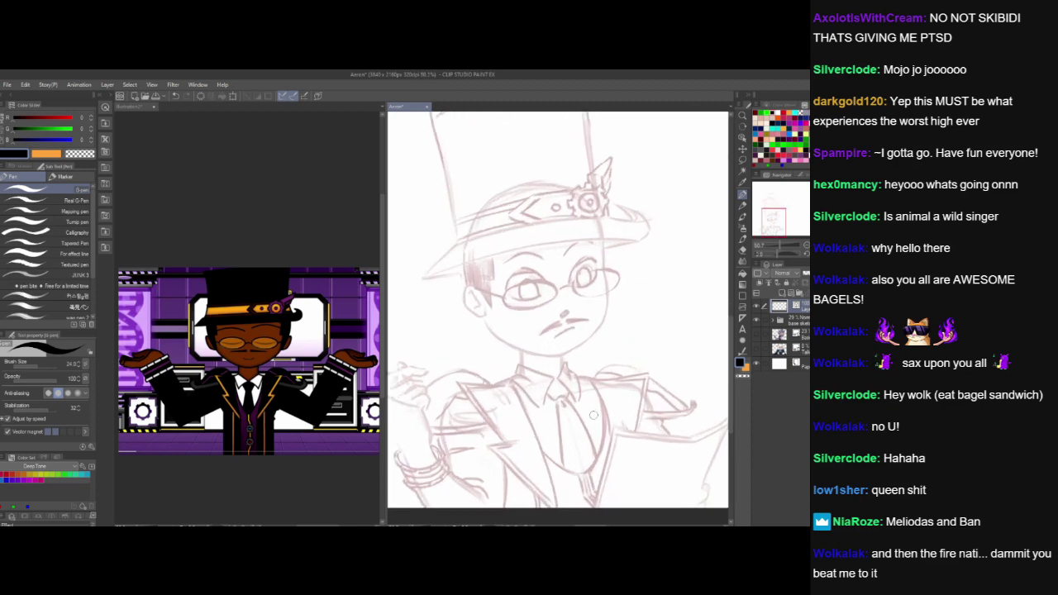
{"action": "left_click_drag", "start_coordinate": [618, 425], "coordinate": [580, 390]}
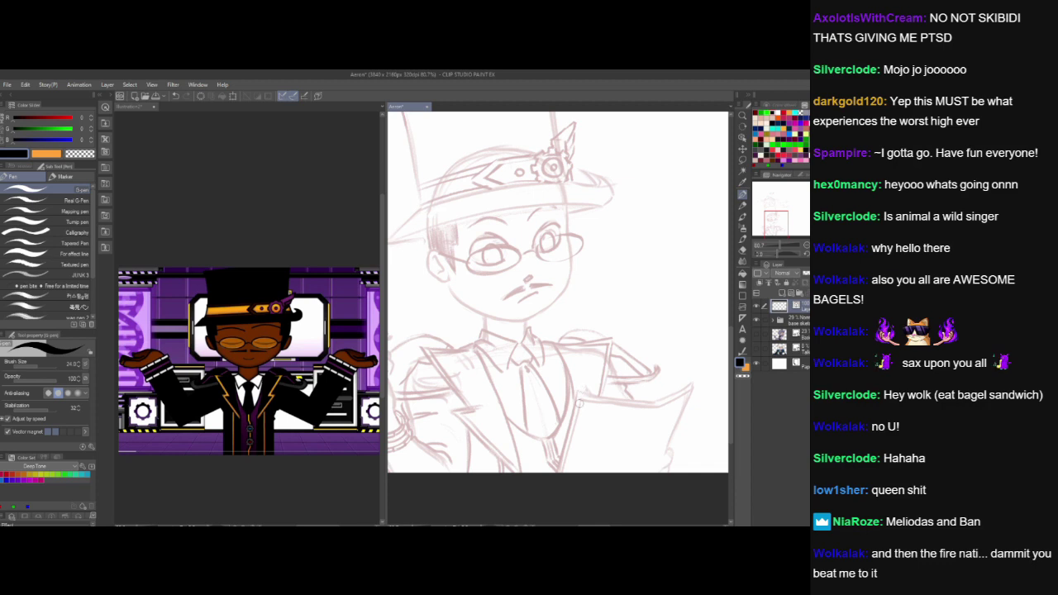
{"action": "left_click_drag", "start_coordinate": [505, 337], "coordinate": [552, 408]}
{"action": "scroll", "coordinate": [626, 399], "scroll_direction": "down", "scroll_amount": 6}
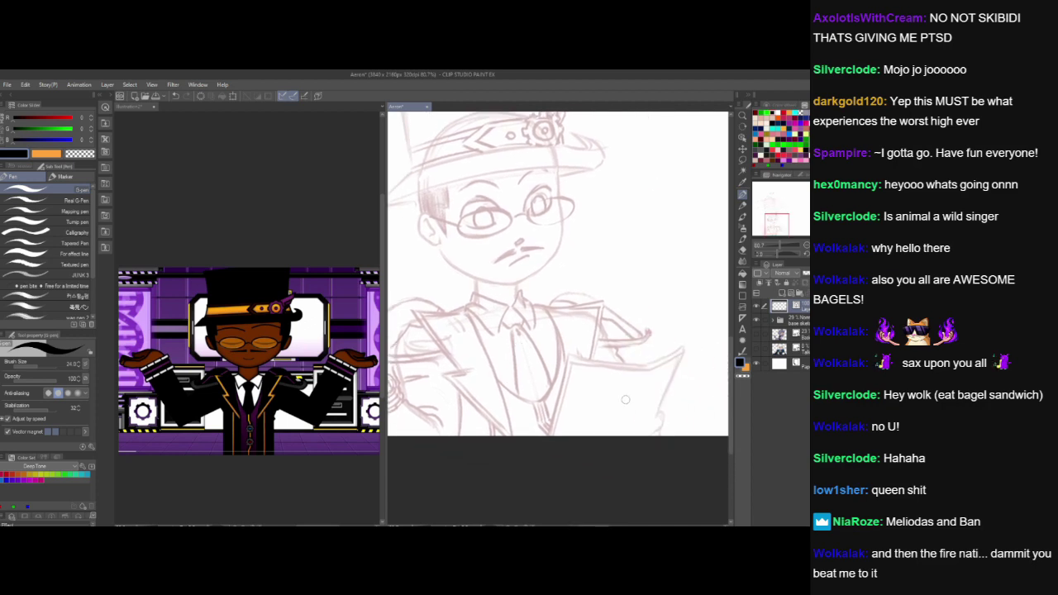
{"action": "scroll", "coordinate": [625, 400], "scroll_direction": "up", "scroll_amount": 5}
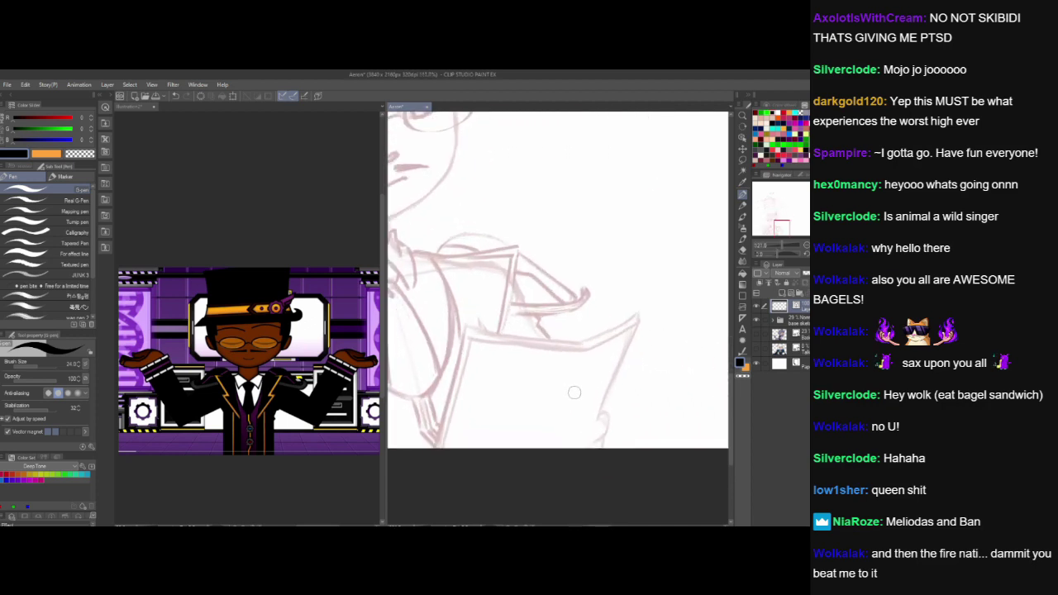
{"action": "left_click_drag", "start_coordinate": [486, 265], "coordinate": [407, 513]}
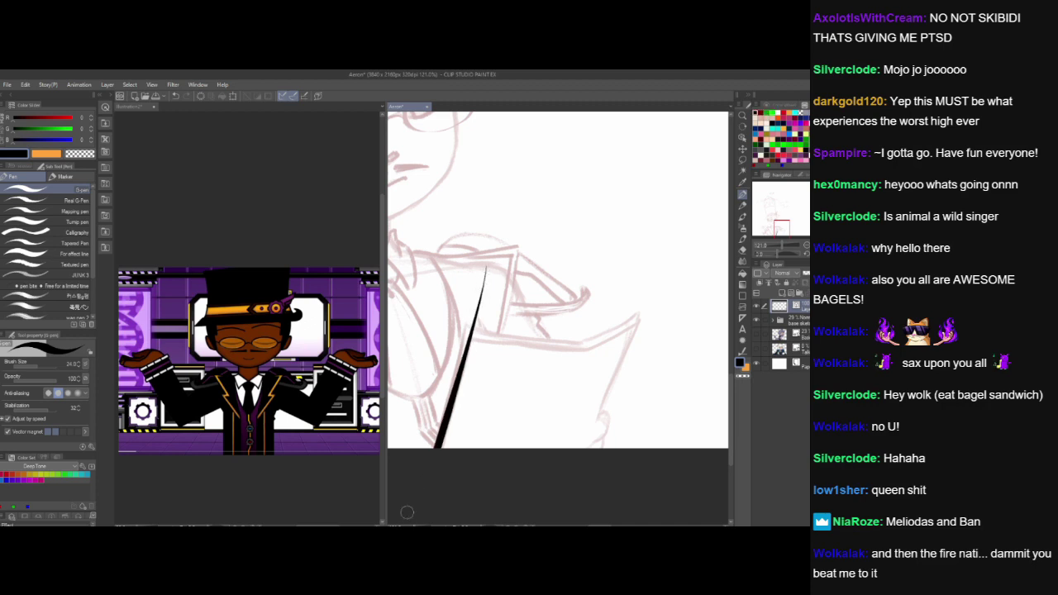
{"action": "key", "text": "ctrl+z"}
{"action": "left_click_drag", "start_coordinate": [491, 240], "coordinate": [405, 503]}
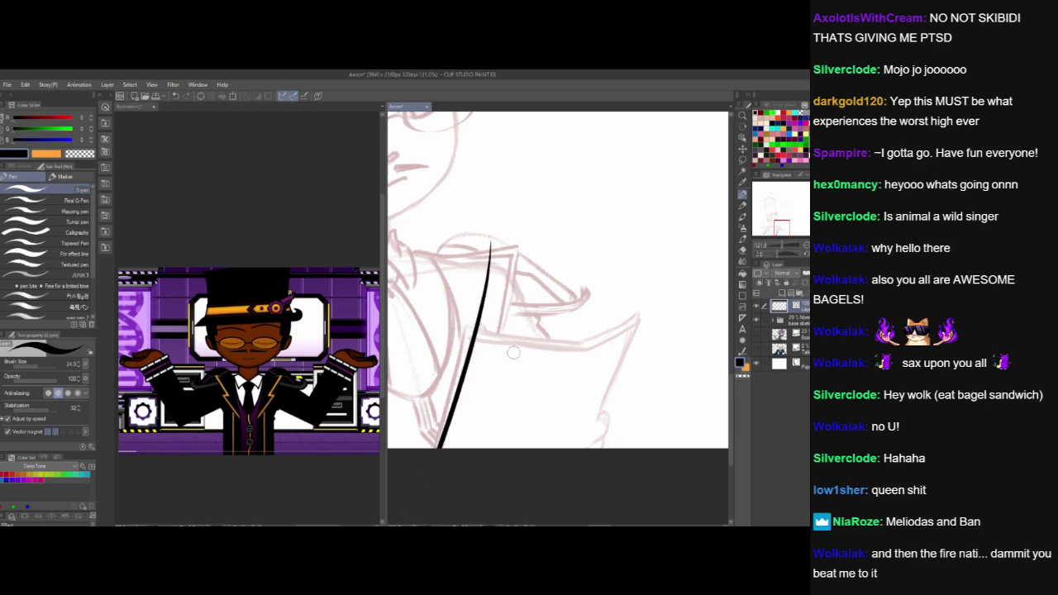
- With the canvas view mirrored, ink the paper's curved upper edge and trim both lines where they overshoot the inner corner
{"action": "left_click", "coordinate": [805, 255]}
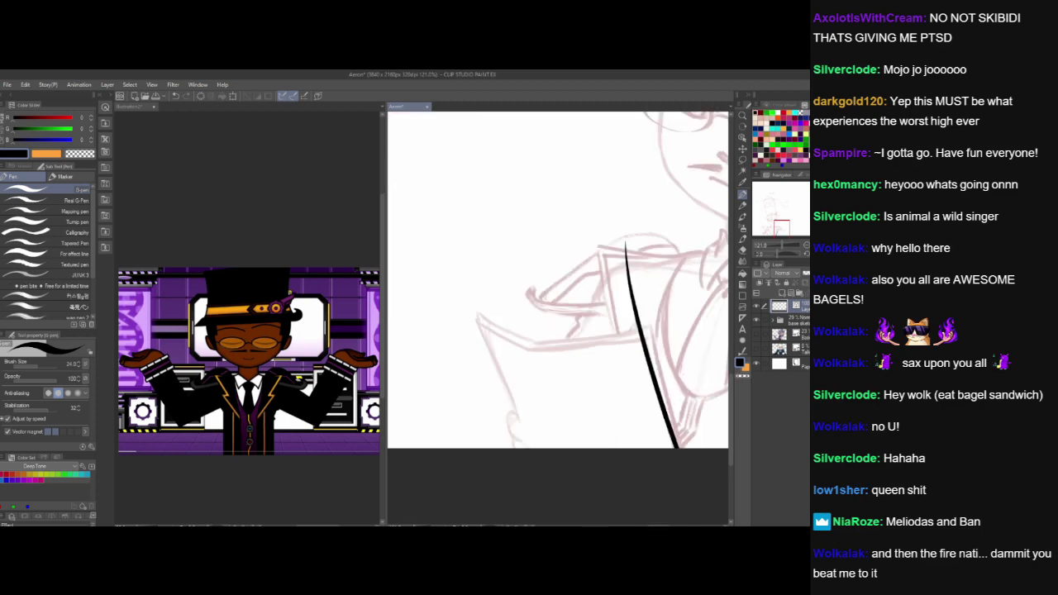
{"action": "left_click_drag", "start_coordinate": [619, 437], "coordinate": [565, 440]}
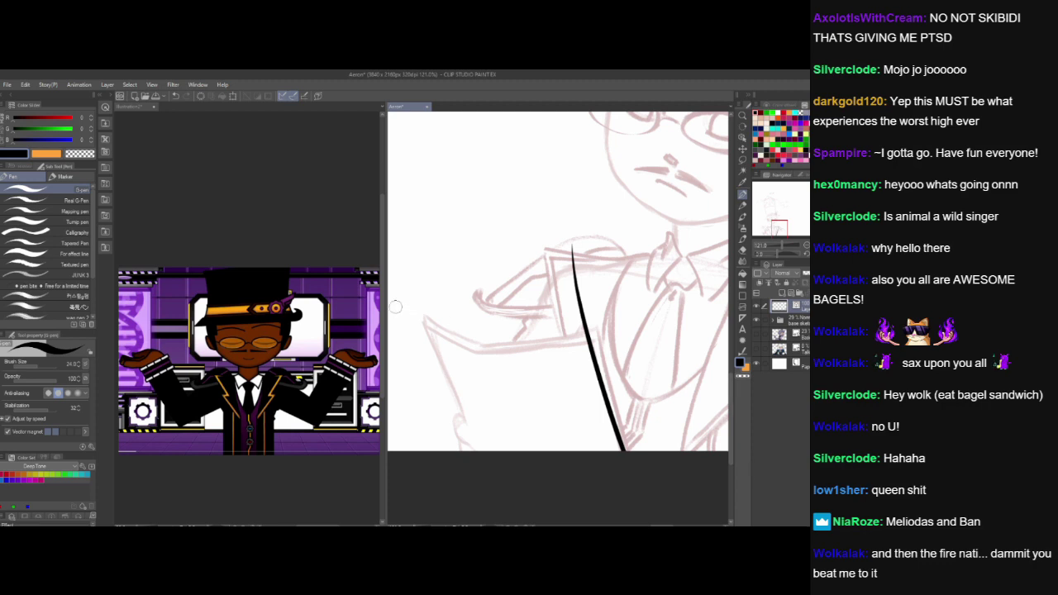
{"action": "mouse_move", "coordinate": [396, 307]}
{"action": "left_mouse_down"}
{"action": "mouse_move", "coordinate": [493, 349]}
{"action": "mouse_move", "coordinate": [665, 325]}
{"action": "left_mouse_up"}
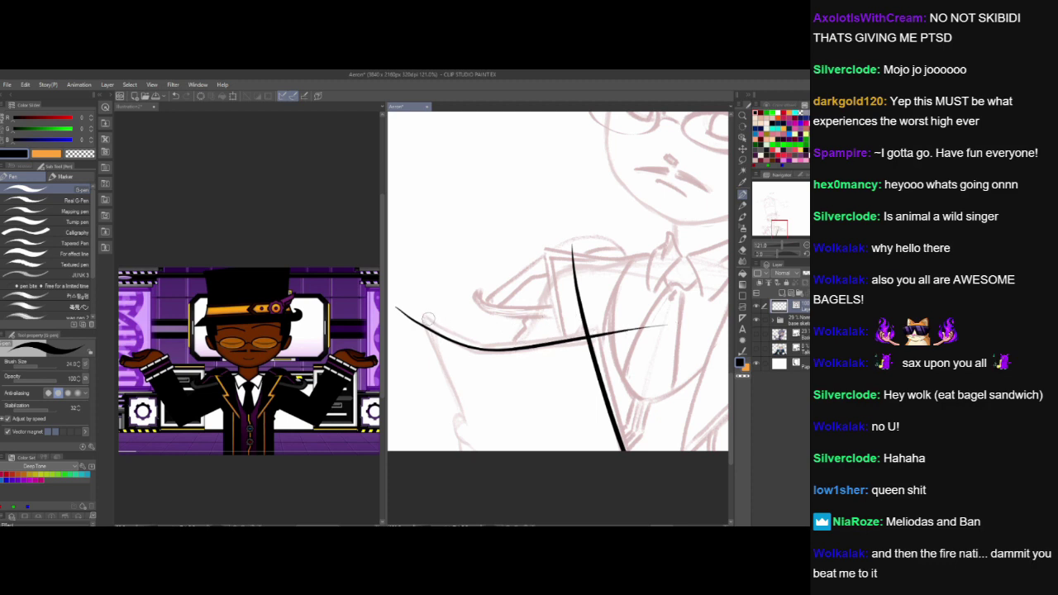
{"action": "key", "text": "ctrl+z"}
{"action": "mouse_move", "coordinate": [400, 307]}
{"action": "left_mouse_down"}
{"action": "mouse_move", "coordinate": [450, 339]}
{"action": "mouse_move", "coordinate": [505, 351]}
{"action": "mouse_move", "coordinate": [598, 343]}
{"action": "mouse_move", "coordinate": [649, 331]}
{"action": "left_mouse_up"}
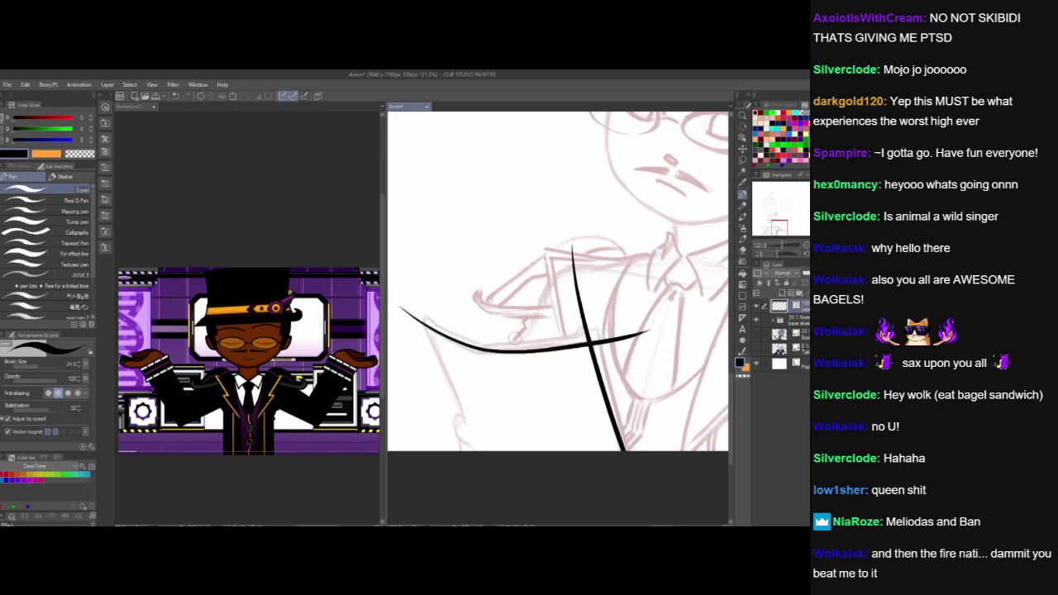
{"action": "left_click_drag", "start_coordinate": [570, 313], "coordinate": [636, 339]}
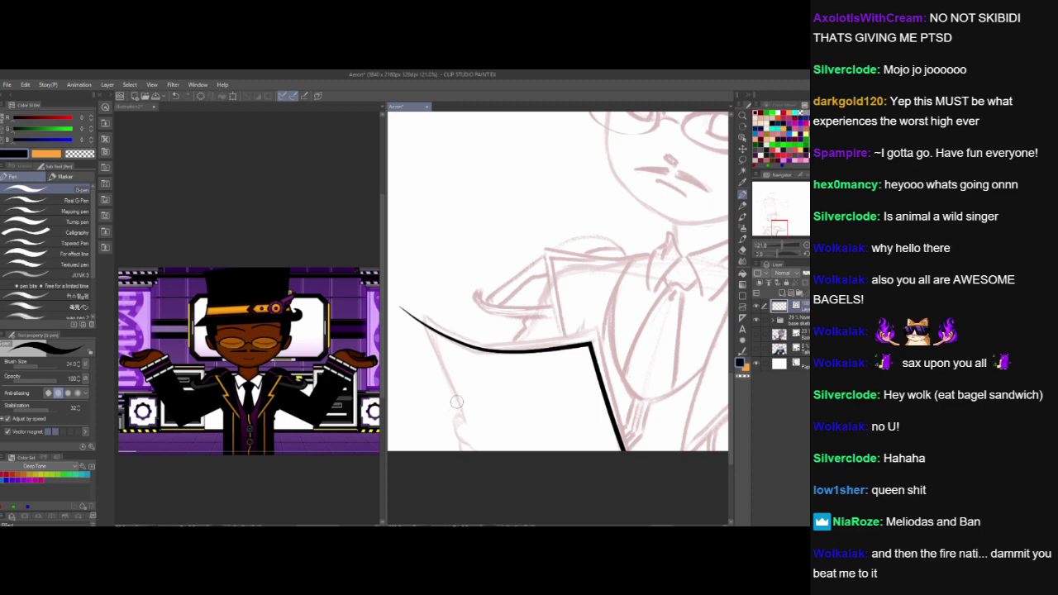
- Ink the paper's outer side edge from its pointed corner to the hand, undoing stray strokes and clearing the overshoot at the corner
{"action": "mouse_move", "coordinate": [417, 296]}
{"action": "left_mouse_down"}
{"action": "mouse_move", "coordinate": [468, 438]}
{"action": "mouse_move", "coordinate": [416, 320]}
{"action": "mouse_move", "coordinate": [397, 249]}
{"action": "left_mouse_up"}
{"action": "key", "text": "ctrl+z"}
{"action": "left_click_drag", "start_coordinate": [408, 324], "coordinate": [419, 261]}
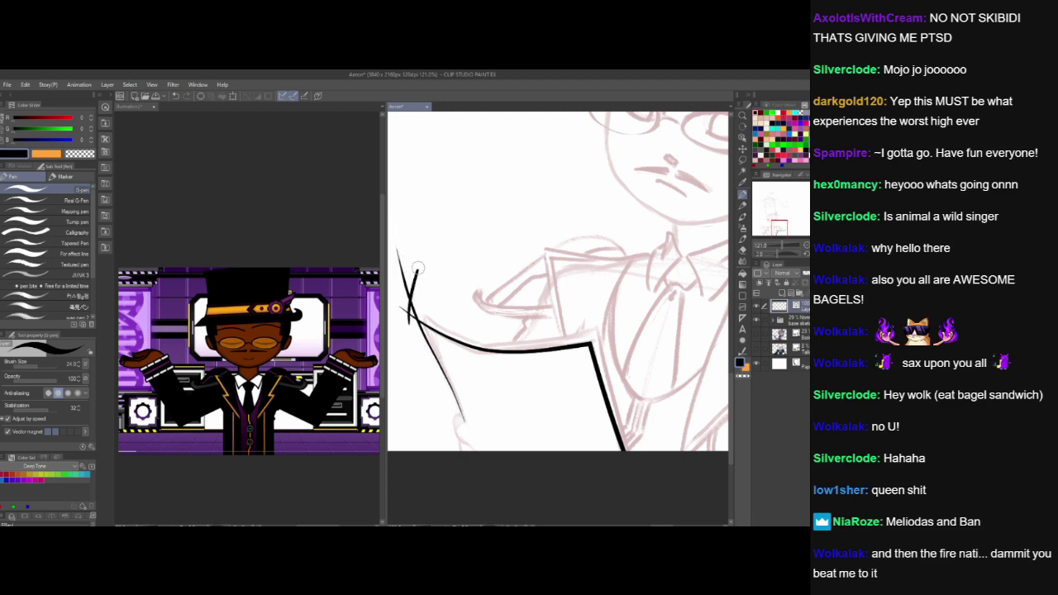
{"action": "key", "text": "ctrl+z"}
{"action": "key", "text": "ctrl+z"}
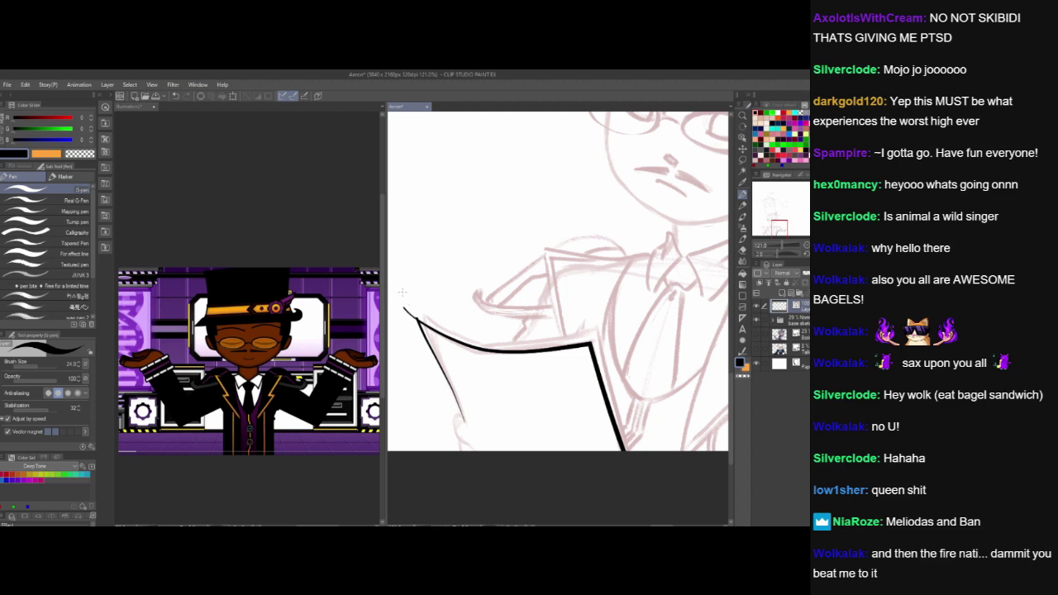
{"action": "key", "text": "ctrl+z"}
- Ink the fingertip gripping the paper's outer edge, redrawing its small curves until they match the sketch
{"action": "mouse_move", "coordinate": [457, 415]}
{"action": "left_mouse_down"}
{"action": "mouse_move", "coordinate": [459, 442]}
{"action": "mouse_move", "coordinate": [474, 449]}
{"action": "mouse_move", "coordinate": [471, 432]}
{"action": "mouse_move", "coordinate": [476, 445]}
{"action": "mouse_move", "coordinate": [462, 449]}
{"action": "left_mouse_up"}
{"action": "key", "text": "ctrl+z"}
{"action": "key", "text": "ctrl+z"}
{"action": "key", "text": "ctrl+z"}
{"action": "mouse_move", "coordinate": [454, 422]}
{"action": "left_mouse_down"}
{"action": "mouse_move", "coordinate": [479, 450]}
{"action": "mouse_move", "coordinate": [455, 413]}
{"action": "left_mouse_up"}
{"action": "left_click_drag", "start_coordinate": [459, 421], "coordinate": [477, 451]}
{"action": "key", "text": "ctrl+z"}
{"action": "left_click_drag", "start_coordinate": [453, 413], "coordinate": [471, 416]}
{"action": "left_click_drag", "start_coordinate": [453, 418], "coordinate": [474, 453]}
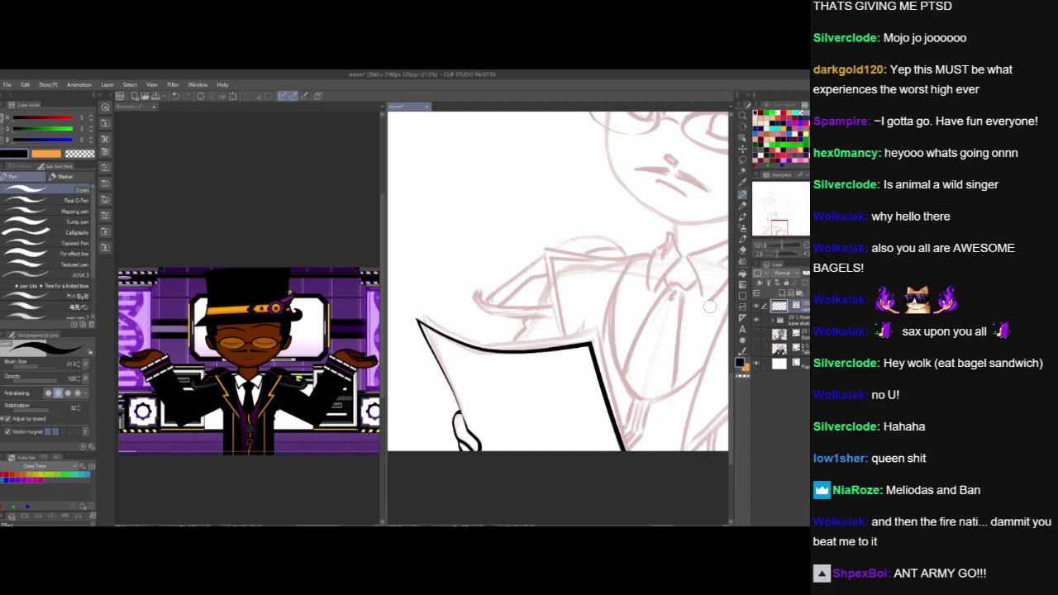
{"action": "scroll", "coordinate": [649, 315], "scroll_direction": "down", "scroll_amount": 4}
{"action": "left_click_drag", "start_coordinate": [646, 345], "coordinate": [512, 407]}
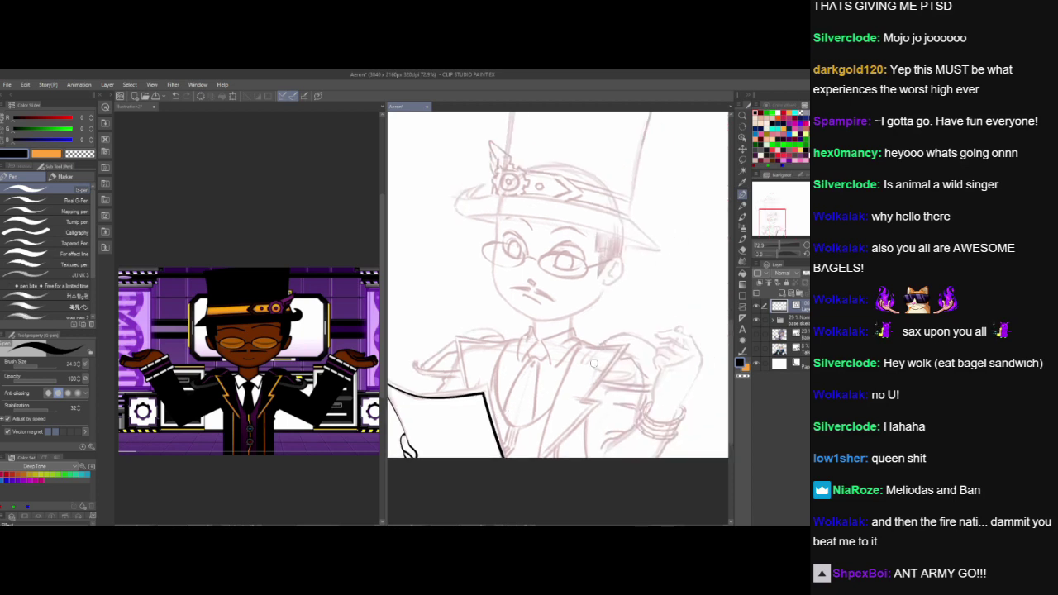
{"action": "key", "text": "h"}
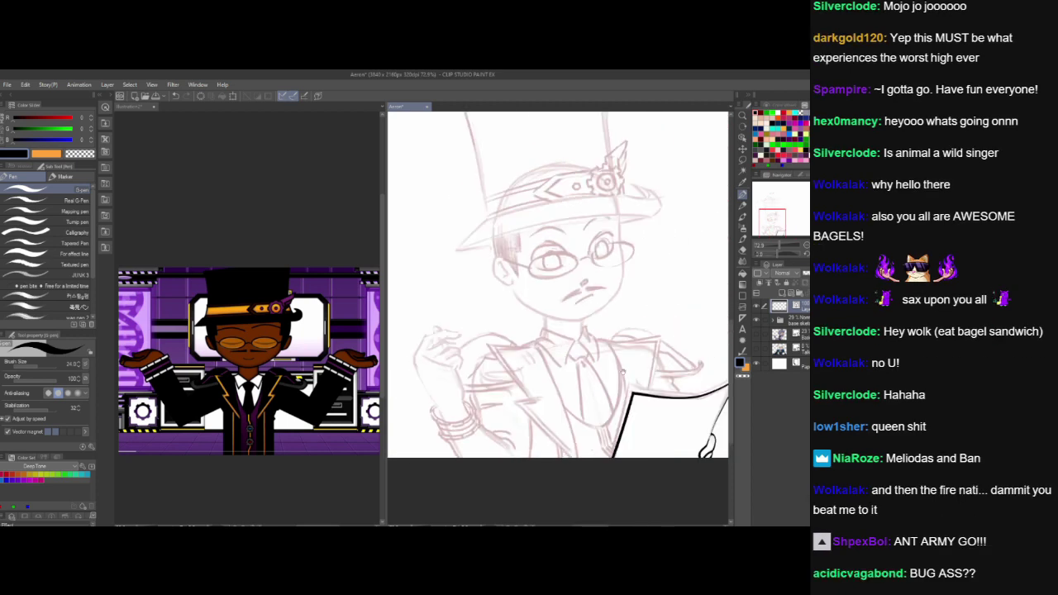
{"action": "left_click_drag", "start_coordinate": [623, 372], "coordinate": [601, 383]}
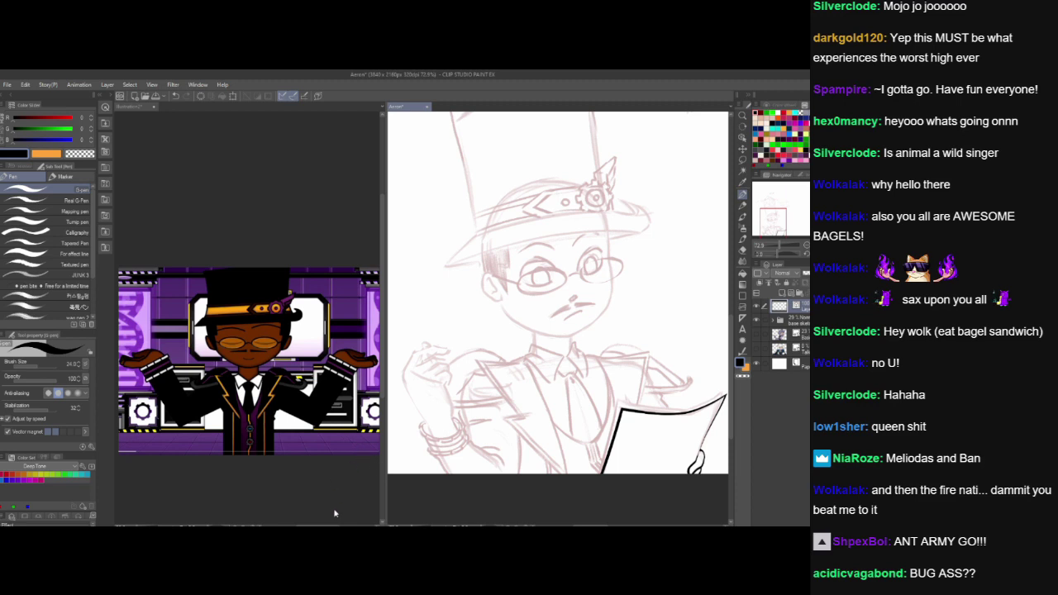
{"action": "scroll", "coordinate": [533, 384], "scroll_direction": "up", "scroll_amount": 4}
{"action": "left_click_drag", "start_coordinate": [544, 388], "coordinate": [480, 304]}
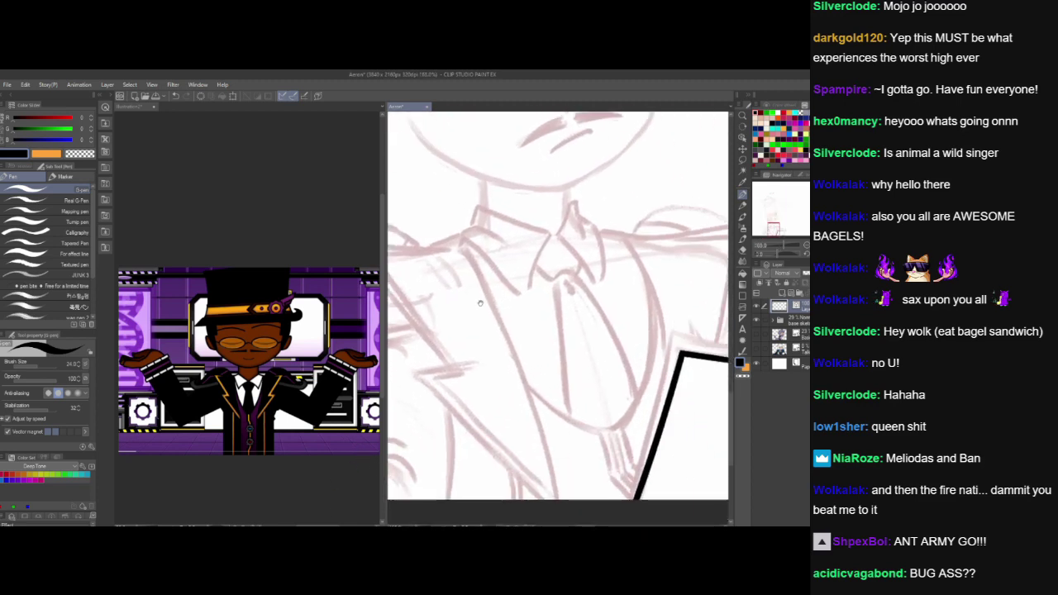
{"action": "scroll", "coordinate": [479, 303], "scroll_direction": "down", "scroll_amount": 1}
{"action": "left_click_drag", "start_coordinate": [552, 236], "coordinate": [523, 298]}
{"action": "key", "text": "ctrl+z"}
{"action": "key", "text": "ctrl+z"}
{"action": "key", "text": "ctrl+z"}
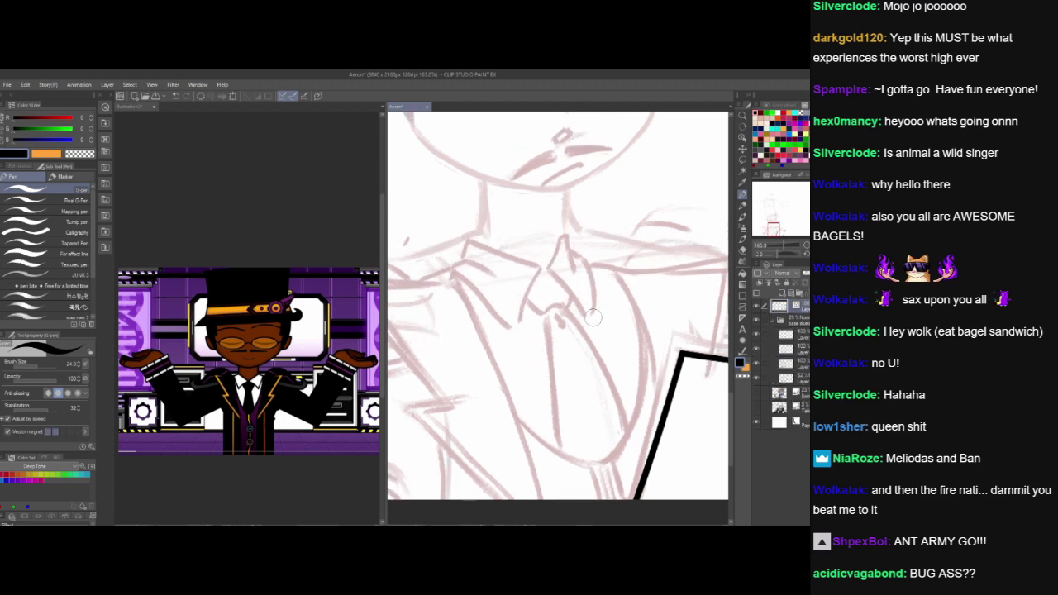
{"action": "key", "text": "ctrl+y"}
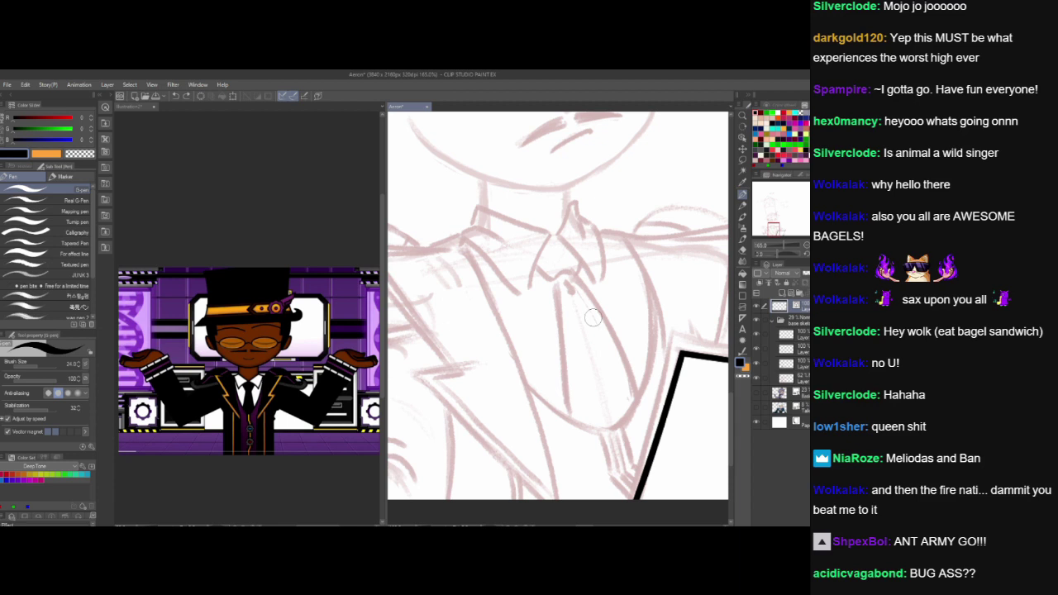
- Ink the nearer shirt collar flap with the G-pen, drawing both edges down to its point and the curved fold on top
{"action": "scroll", "coordinate": [593, 317], "scroll_direction": "down", "scroll_amount": 4}
{"action": "left_click_drag", "start_coordinate": [608, 349], "coordinate": [526, 349]}
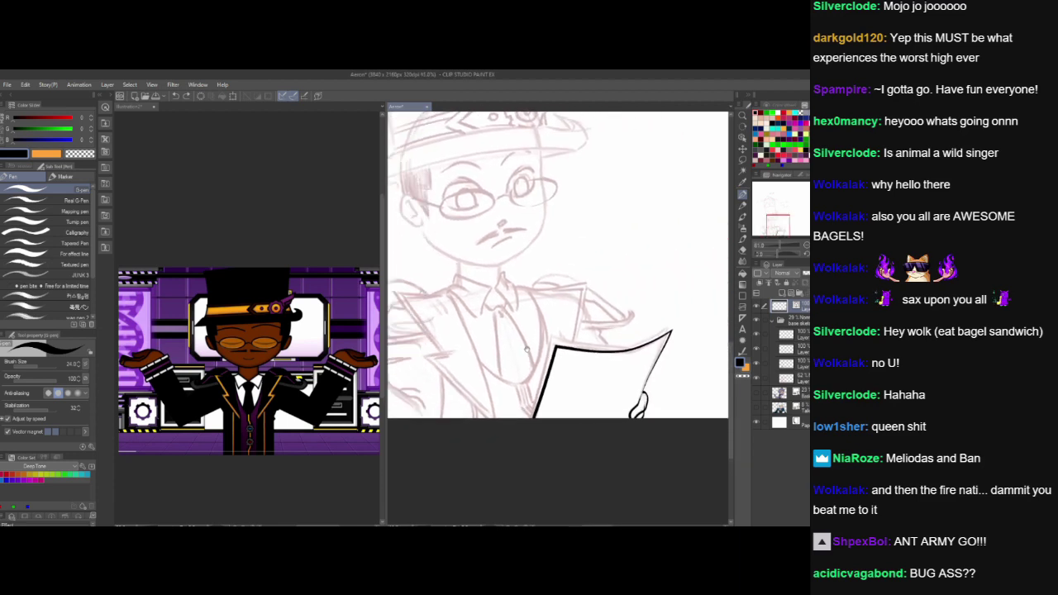
{"action": "scroll", "coordinate": [587, 372], "scroll_direction": "up", "scroll_amount": 2}
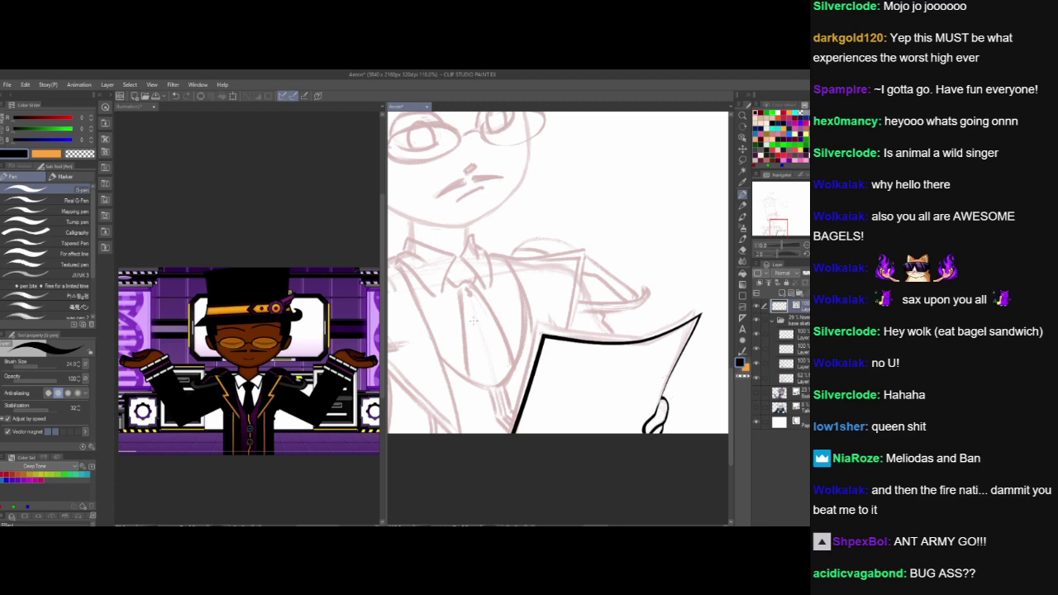
{"action": "left_click_drag", "start_coordinate": [474, 321], "coordinate": [570, 350]}
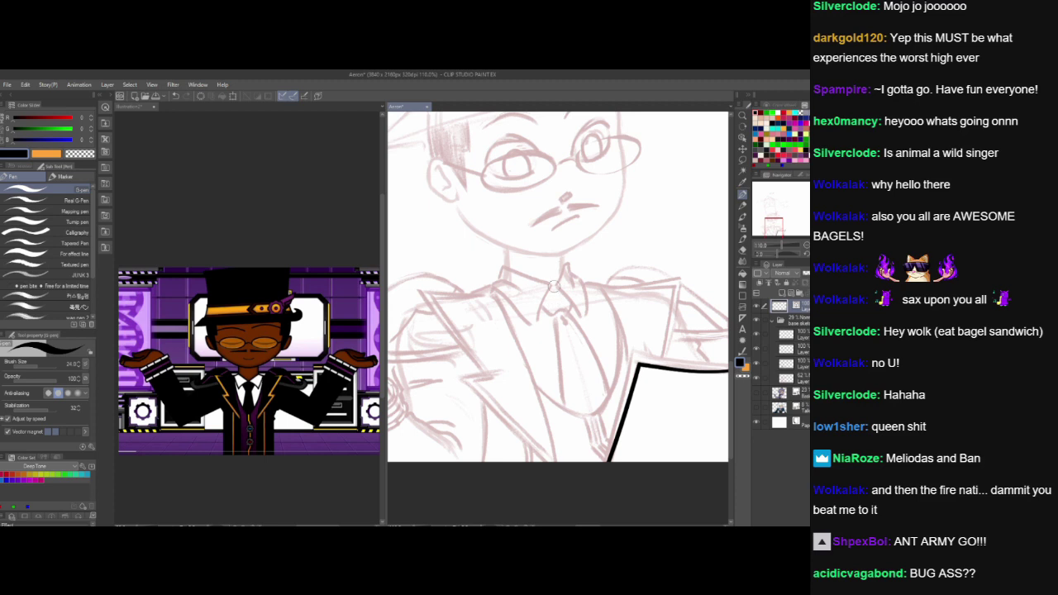
{"action": "scroll", "coordinate": [554, 285], "scroll_direction": "up", "scroll_amount": 2}
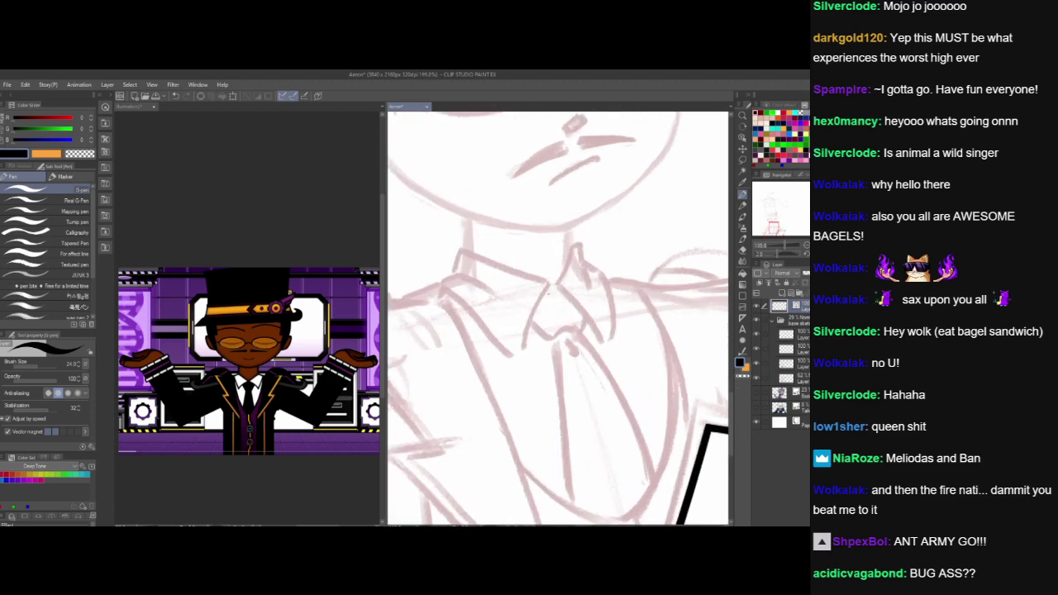
{"action": "left_click_drag", "start_coordinate": [548, 285], "coordinate": [516, 383]}
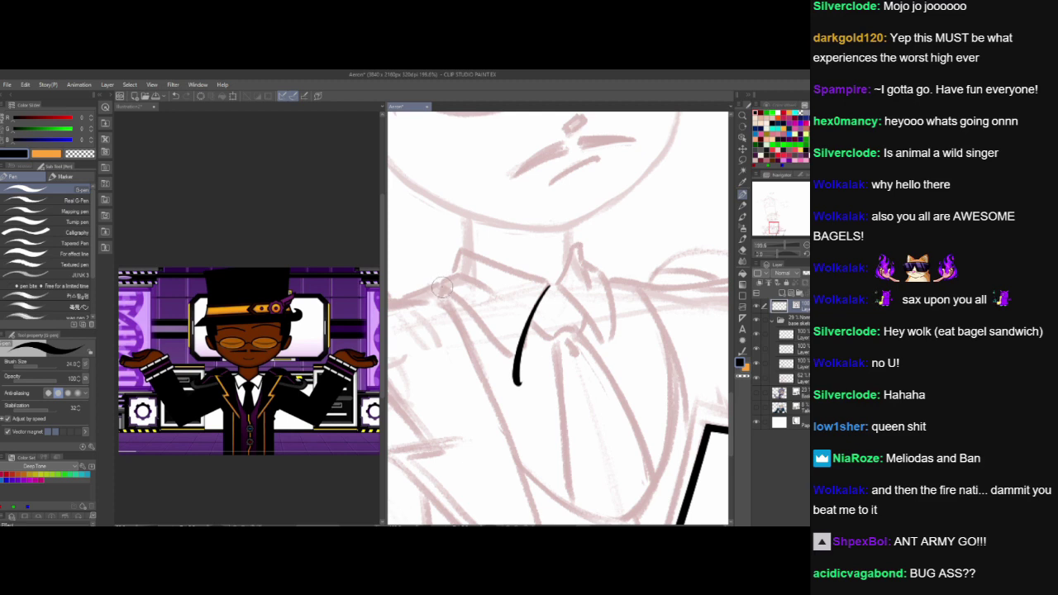
{"action": "mouse_move", "coordinate": [442, 287]}
{"action": "left_mouse_down"}
{"action": "mouse_move", "coordinate": [502, 353]}
{"action": "mouse_move", "coordinate": [557, 368]}
{"action": "mouse_move", "coordinate": [596, 426]}
{"action": "left_mouse_up"}
{"action": "mouse_move", "coordinate": [456, 339]}
{"action": "left_mouse_down"}
{"action": "mouse_move", "coordinate": [477, 317]}
{"action": "mouse_move", "coordinate": [473, 329]}
{"action": "mouse_move", "coordinate": [518, 357]}
{"action": "left_mouse_up"}
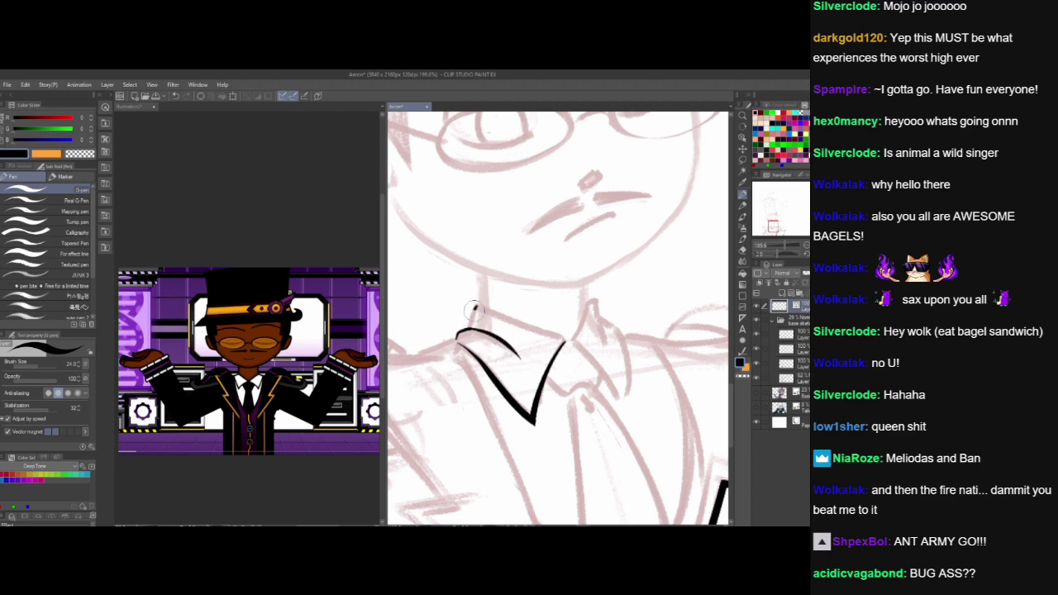
- Ink the short collar-stand edges on both sides of the neck and the lower edge of the far collar flap
{"action": "left_click_drag", "start_coordinate": [473, 310], "coordinate": [464, 330]}
{"action": "left_click_drag", "start_coordinate": [628, 461], "coordinate": [585, 465]}
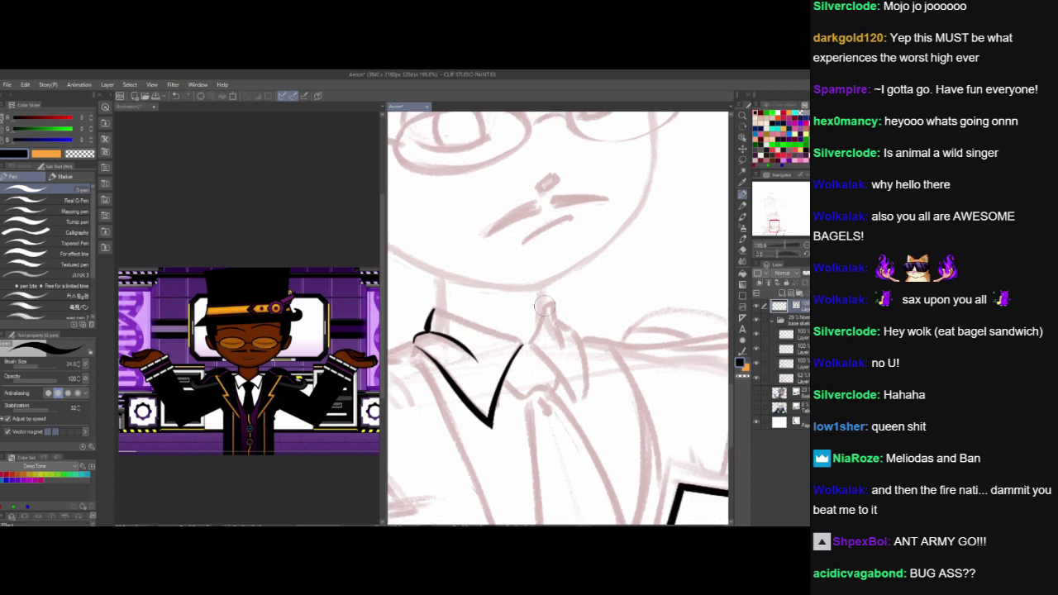
{"action": "left_click_drag", "start_coordinate": [546, 305], "coordinate": [531, 345]}
{"action": "left_click_drag", "start_coordinate": [429, 308], "coordinate": [514, 335]}
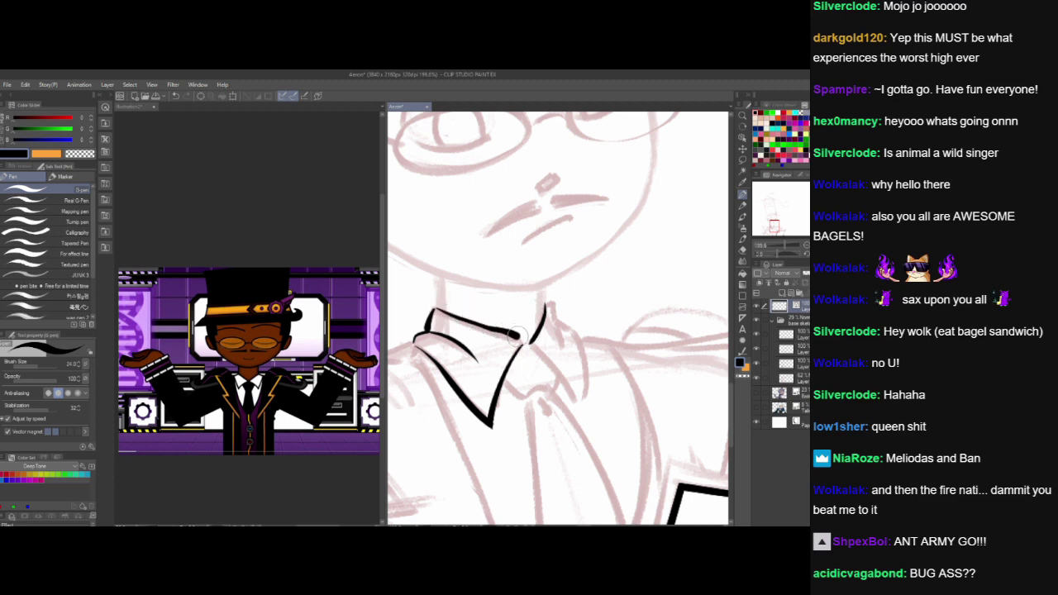
{"action": "key", "text": "ctrl+z"}
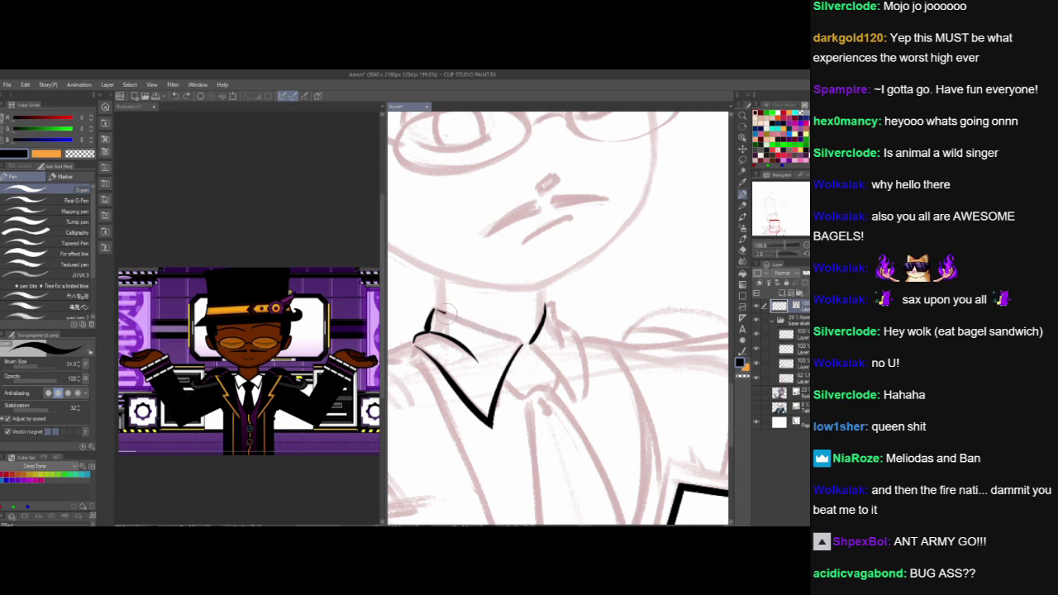
{"action": "mouse_move", "coordinate": [444, 312]}
{"action": "left_mouse_down"}
{"action": "mouse_move", "coordinate": [524, 341]}
{"action": "mouse_move", "coordinate": [512, 334]}
{"action": "mouse_move", "coordinate": [545, 304]}
{"action": "mouse_move", "coordinate": [567, 385]}
{"action": "left_mouse_up"}
{"action": "key", "text": "ctrl+z"}
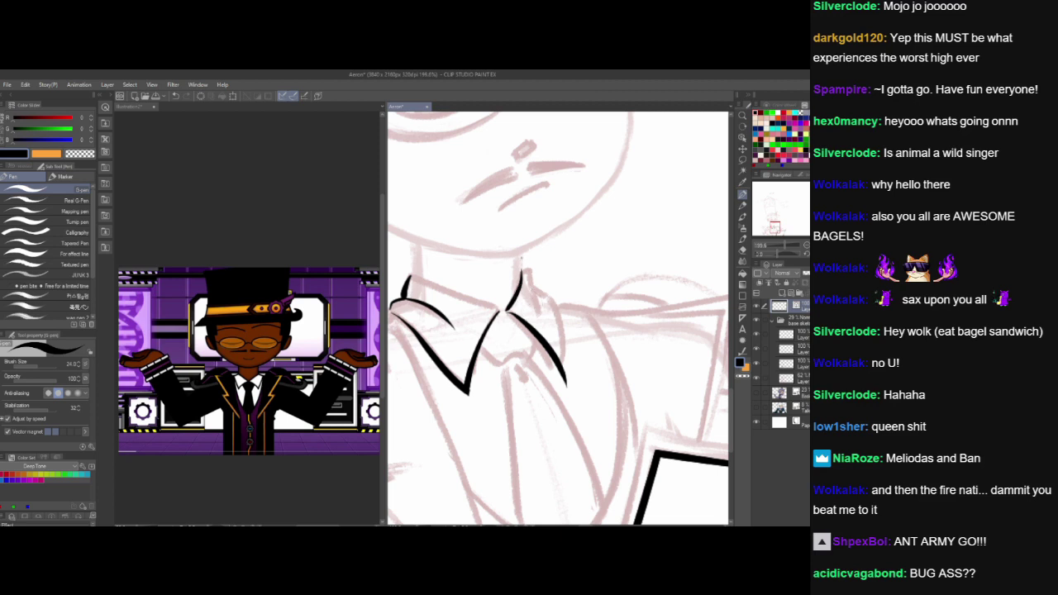
- Ink the neck's side line down into the far collar and the collar's inner fold, undoing strokes that miss the sketch
{"action": "mouse_move", "coordinate": [521, 242]}
{"action": "left_mouse_down"}
{"action": "mouse_move", "coordinate": [575, 339]}
{"action": "mouse_move", "coordinate": [564, 400]}
{"action": "mouse_move", "coordinate": [575, 306]}
{"action": "left_mouse_up"}
{"action": "key", "text": "ctrl+z"}
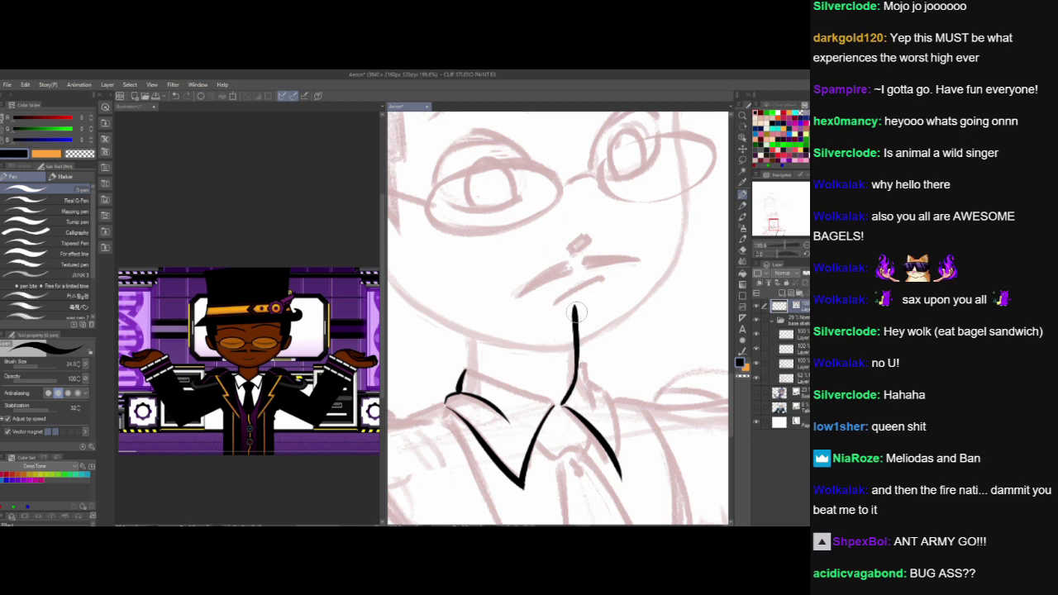
{"action": "key", "text": "ctrl+z"}
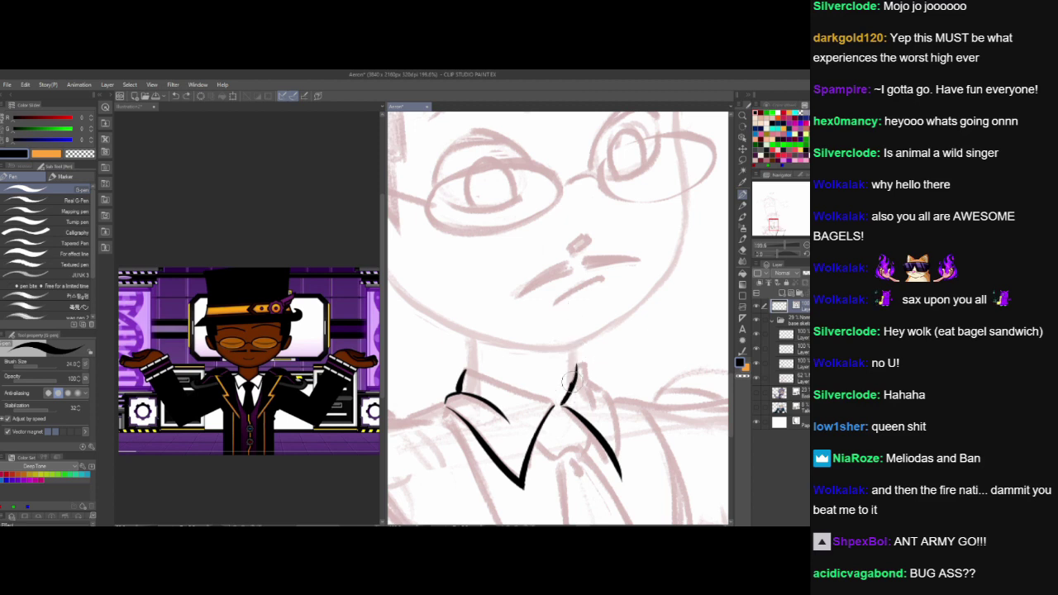
{"action": "mouse_move", "coordinate": [571, 382]}
{"action": "left_mouse_down"}
{"action": "mouse_move", "coordinate": [576, 302]}
{"action": "mouse_move", "coordinate": [568, 398]}
{"action": "left_mouse_up"}
{"action": "key", "text": "ctrl+z"}
{"action": "mouse_move", "coordinate": [579, 361]}
{"action": "left_mouse_down"}
{"action": "mouse_move", "coordinate": [595, 407]}
{"action": "mouse_move", "coordinate": [605, 395]}
{"action": "mouse_move", "coordinate": [608, 485]}
{"action": "left_mouse_up"}
{"action": "mouse_move", "coordinate": [670, 455]}
{"action": "left_mouse_down"}
{"action": "mouse_move", "coordinate": [653, 402]}
{"action": "mouse_move", "coordinate": [619, 355]}
{"action": "left_mouse_up"}
- Ink the far collar flap's outer edge down to its point and redraw the neck line above it
{"action": "left_click_drag", "start_coordinate": [580, 385], "coordinate": [597, 382]}
{"action": "key", "text": "ctrl+z"}
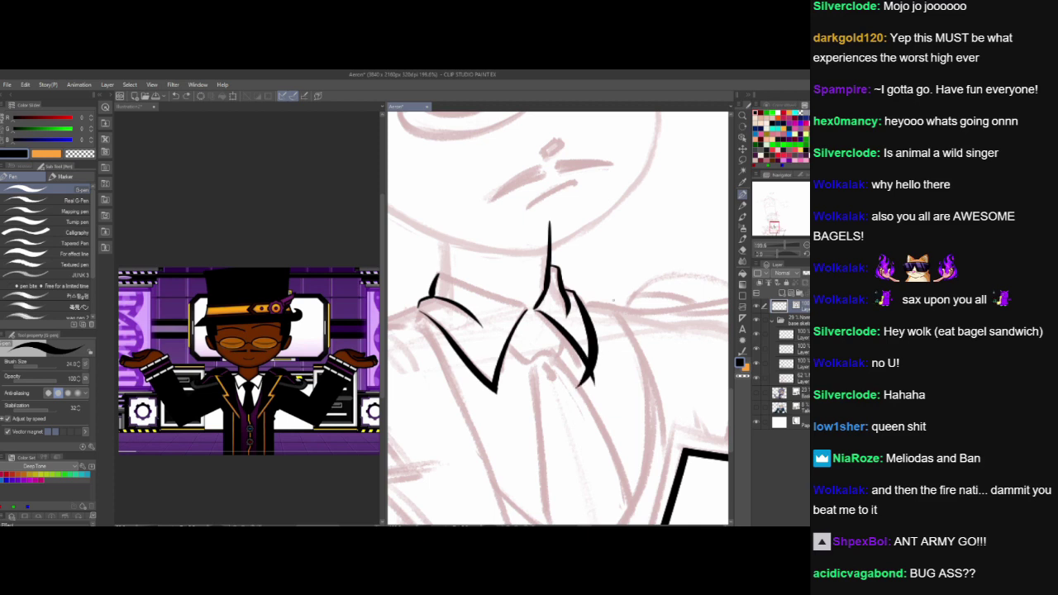
{"action": "key", "text": "ctrl+z"}
{"action": "mouse_move", "coordinate": [562, 286]}
{"action": "left_mouse_down"}
{"action": "mouse_move", "coordinate": [582, 297]}
{"action": "mouse_move", "coordinate": [602, 370]}
{"action": "left_mouse_up"}
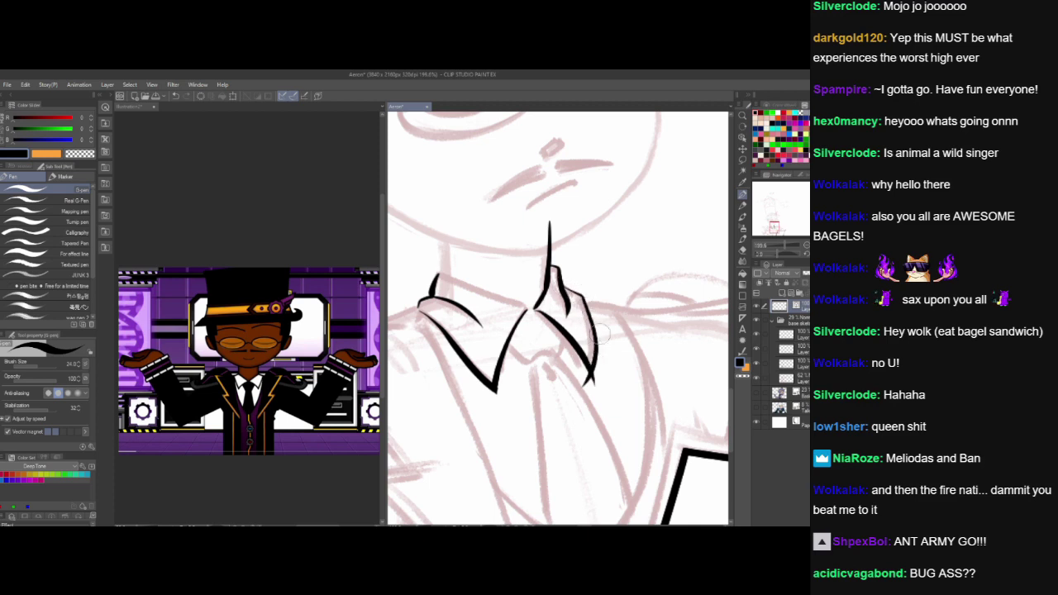
{"action": "key", "text": "ctrl+z"}
{"action": "mouse_move", "coordinate": [554, 273]}
{"action": "left_mouse_down"}
{"action": "mouse_move", "coordinate": [581, 299]}
{"action": "mouse_move", "coordinate": [593, 349]}
{"action": "mouse_move", "coordinate": [576, 356]}
{"action": "mouse_move", "coordinate": [595, 368]}
{"action": "mouse_move", "coordinate": [634, 309]}
{"action": "mouse_move", "coordinate": [623, 341]}
{"action": "mouse_move", "coordinate": [651, 403]}
{"action": "left_mouse_up"}
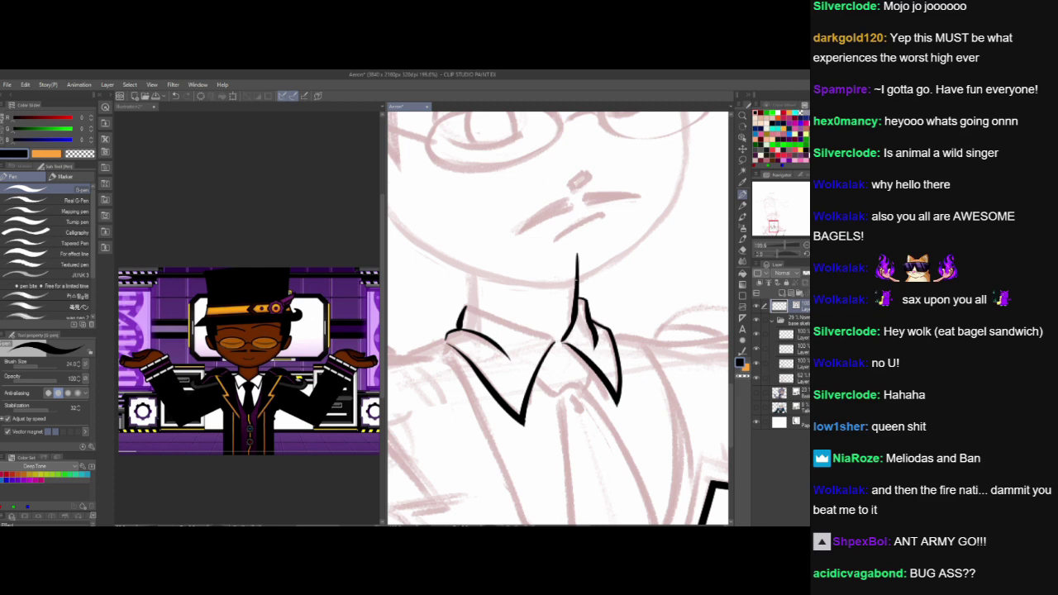
{"action": "key", "text": "ctrl+z"}
{"action": "left_click_drag", "start_coordinate": [570, 249], "coordinate": [568, 323]}
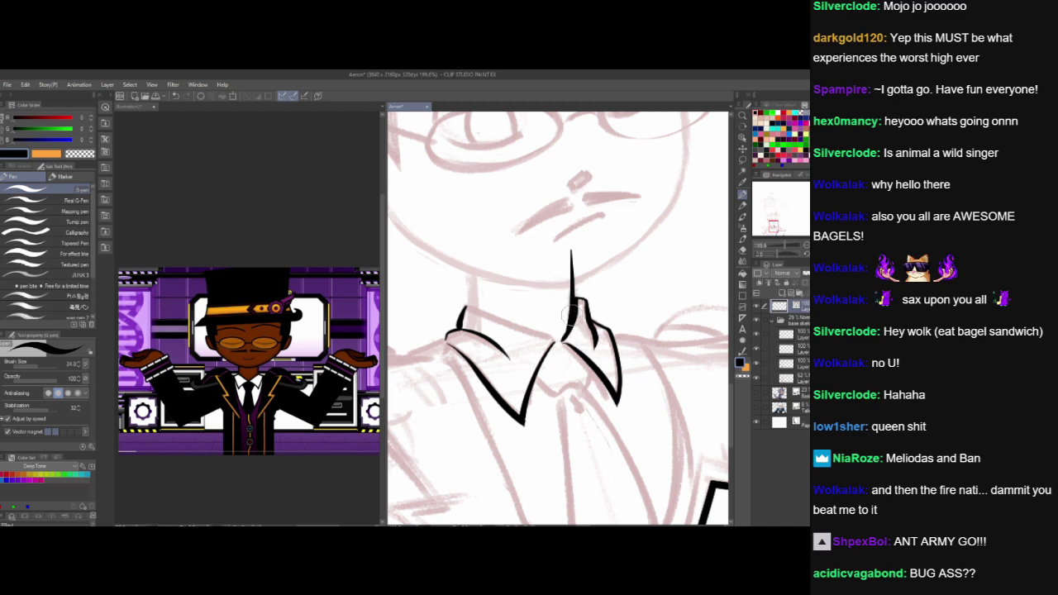
- With the canvas view mirrored, ink the long garment edge from beneath the collar to the canvas bottom and close its top end
{"action": "left_click_drag", "start_coordinate": [595, 451], "coordinate": [622, 350]}
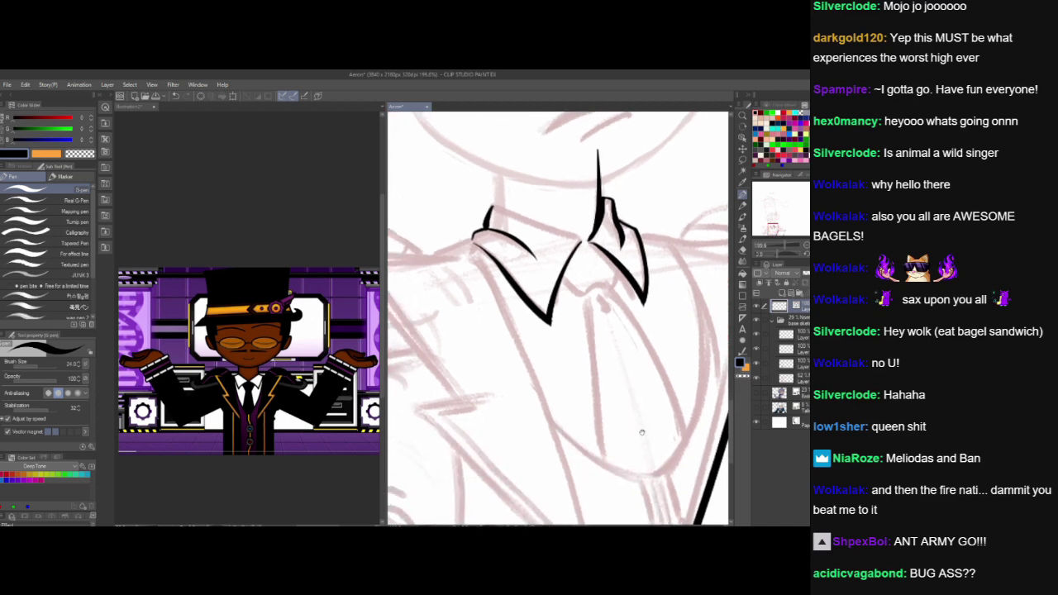
{"action": "left_click_drag", "start_coordinate": [624, 394], "coordinate": [574, 293]}
{"action": "mouse_move", "coordinate": [581, 388]}
{"action": "left_mouse_down"}
{"action": "mouse_move", "coordinate": [668, 436]}
{"action": "mouse_move", "coordinate": [564, 407]}
{"action": "left_mouse_up"}
{"action": "key", "text": "h"}
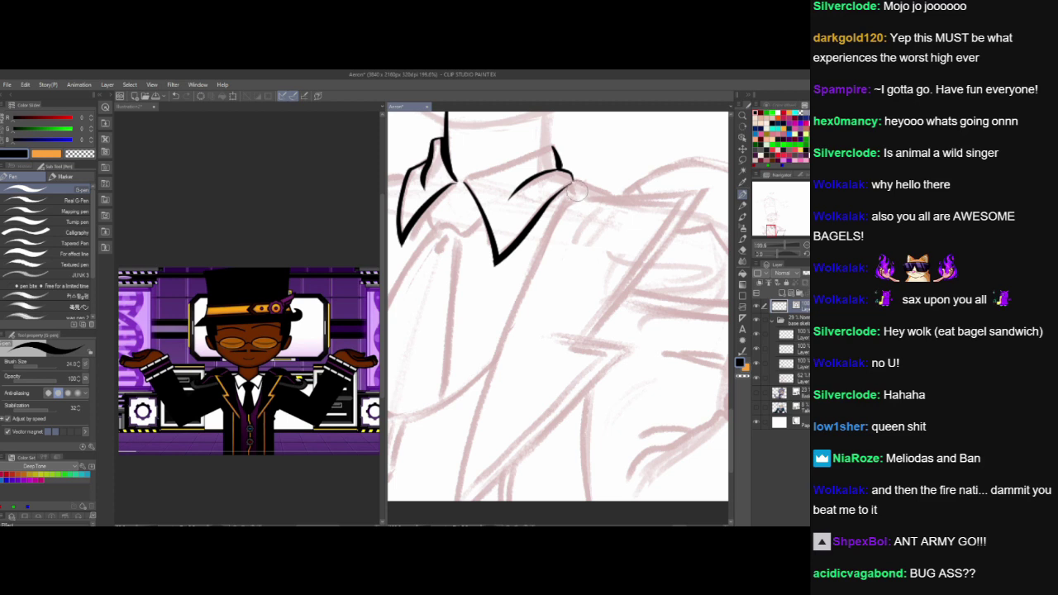
{"action": "mouse_move", "coordinate": [573, 185]}
{"action": "left_mouse_down"}
{"action": "mouse_move", "coordinate": [489, 338]}
{"action": "mouse_move", "coordinate": [456, 500]}
{"action": "left_mouse_up"}
{"action": "key", "text": "ctrl+z"}
{"action": "mouse_move", "coordinate": [576, 192]}
{"action": "left_mouse_down"}
{"action": "mouse_move", "coordinate": [556, 214]}
{"action": "mouse_move", "coordinate": [459, 500]}
{"action": "left_mouse_up"}
{"action": "key", "text": "ctrl+z"}
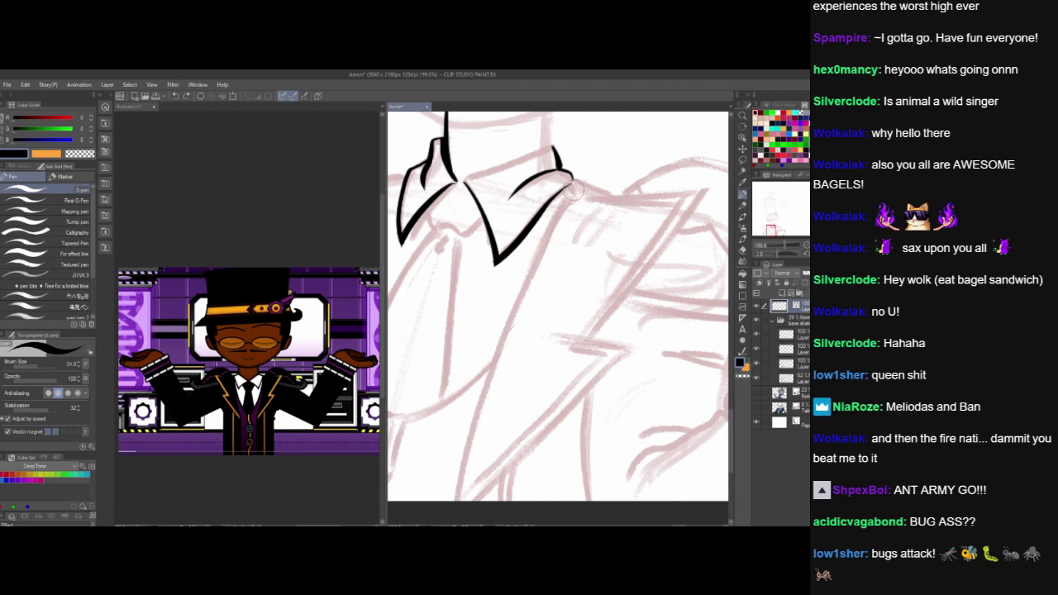
{"action": "mouse_move", "coordinate": [576, 188]}
{"action": "left_mouse_down"}
{"action": "mouse_move", "coordinate": [502, 335]}
{"action": "mouse_move", "coordinate": [457, 503]}
{"action": "left_mouse_up"}
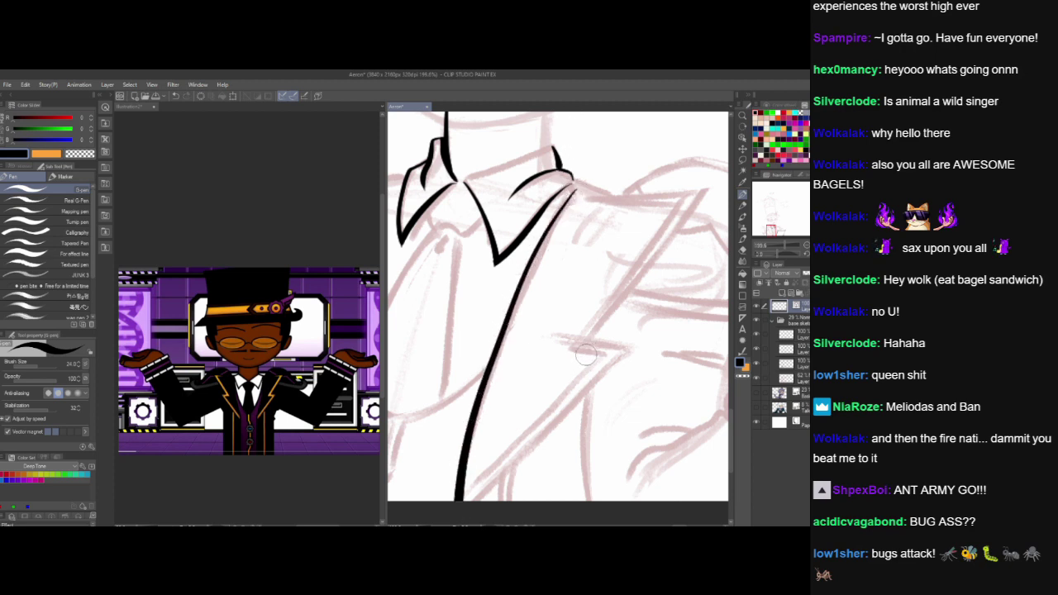
{"action": "mouse_move", "coordinate": [562, 443]}
{"action": "left_mouse_down"}
{"action": "mouse_move", "coordinate": [673, 379]}
{"action": "mouse_move", "coordinate": [501, 483]}
{"action": "mouse_move", "coordinate": [535, 484]}
{"action": "left_mouse_up"}
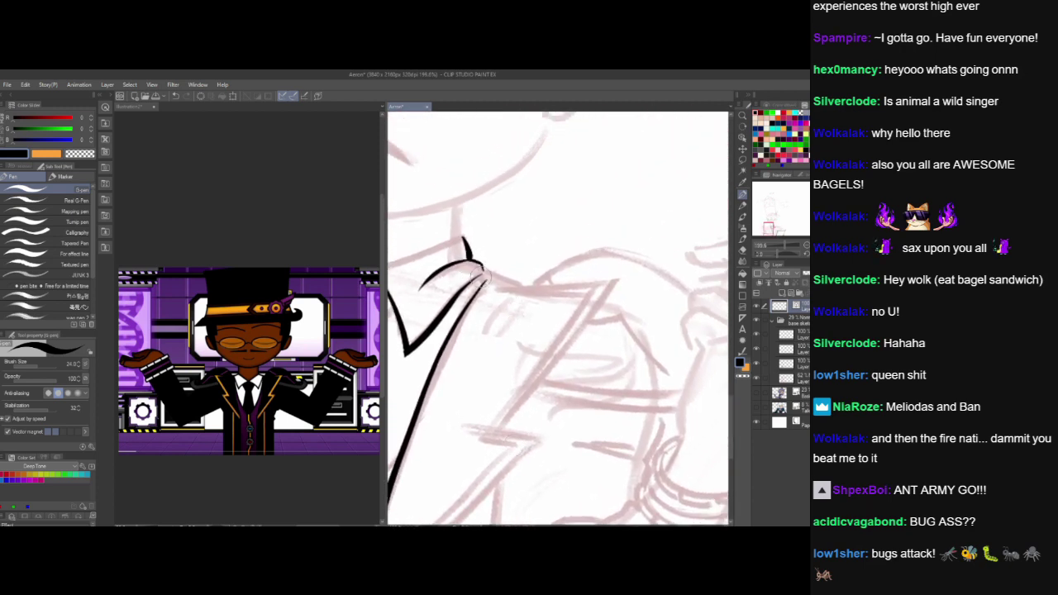
{"action": "left_click_drag", "start_coordinate": [466, 266], "coordinate": [488, 278]}
- Ink a second line parallel to the paper's side edge nearest the jacket, extending past its upper corner
{"action": "left_click_drag", "start_coordinate": [667, 426], "coordinate": [746, 274]}
{"action": "left_click_drag", "start_coordinate": [659, 408], "coordinate": [607, 451]}
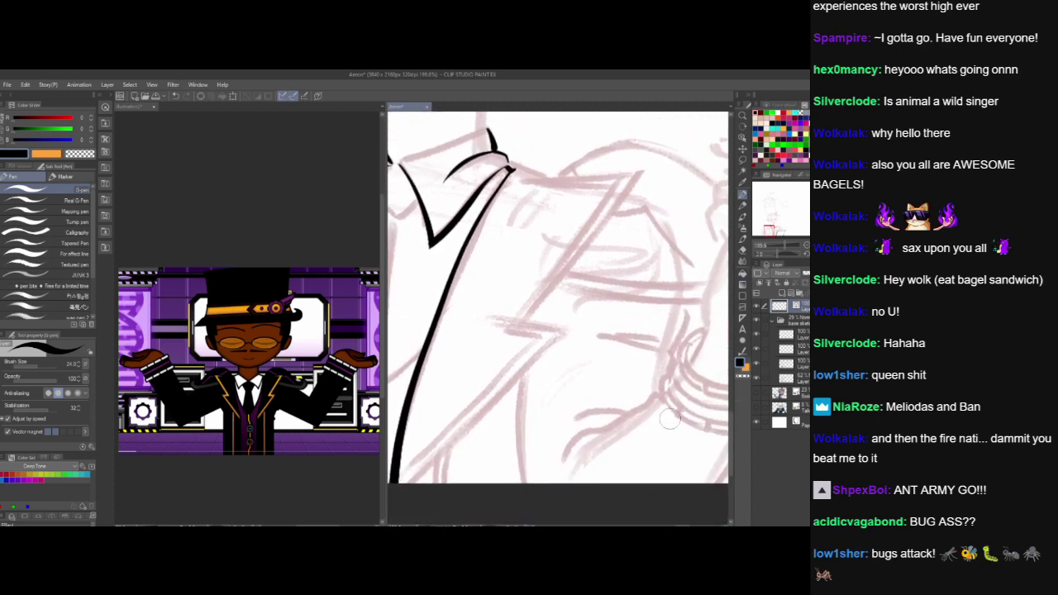
{"action": "left_click_drag", "start_coordinate": [600, 405], "coordinate": [777, 397]}
{"action": "left_click_drag", "start_coordinate": [590, 424], "coordinate": [669, 430]}
{"action": "left_click_drag", "start_coordinate": [653, 389], "coordinate": [637, 429]}
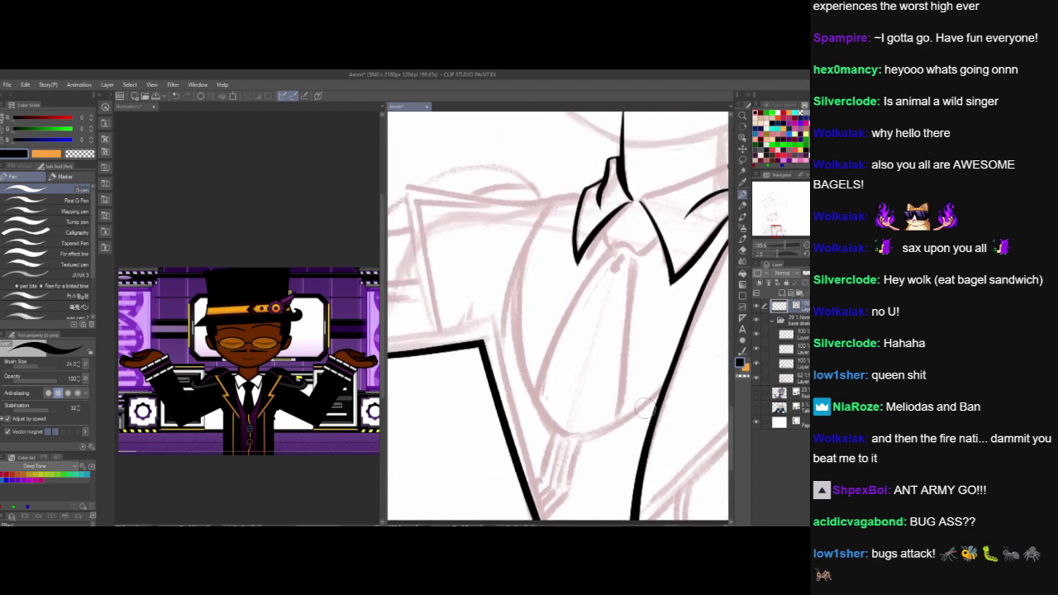
{"action": "scroll", "coordinate": [612, 417], "scroll_direction": "down", "scroll_amount": 2}
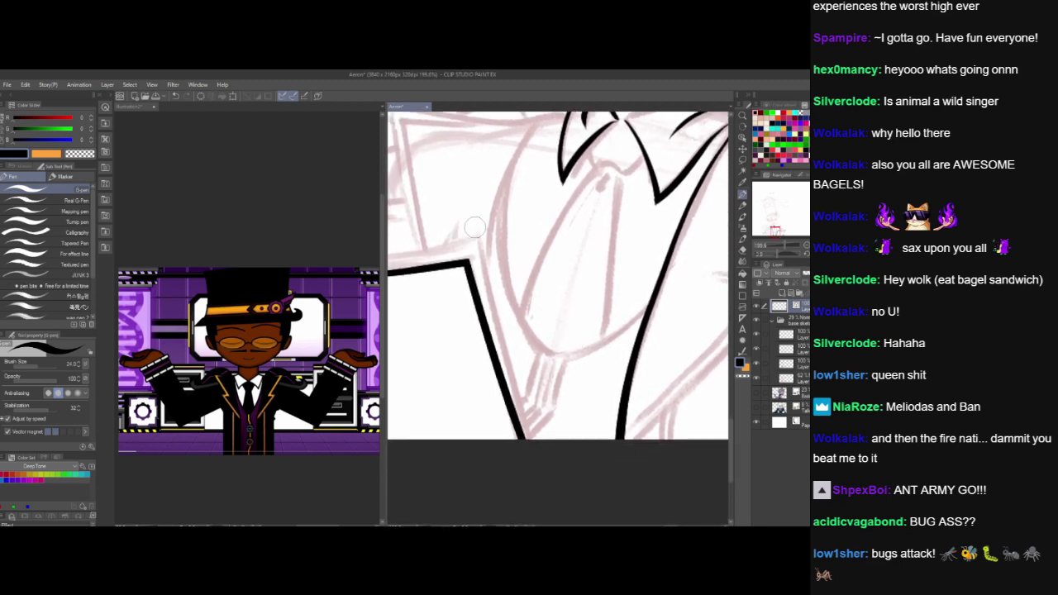
{"action": "mouse_move", "coordinate": [475, 227]}
{"action": "left_mouse_down"}
{"action": "mouse_move", "coordinate": [521, 434]}
{"action": "mouse_move", "coordinate": [439, 451]}
{"action": "left_mouse_up"}
{"action": "key", "text": "ctrl+z"}
{"action": "key", "text": "h"}
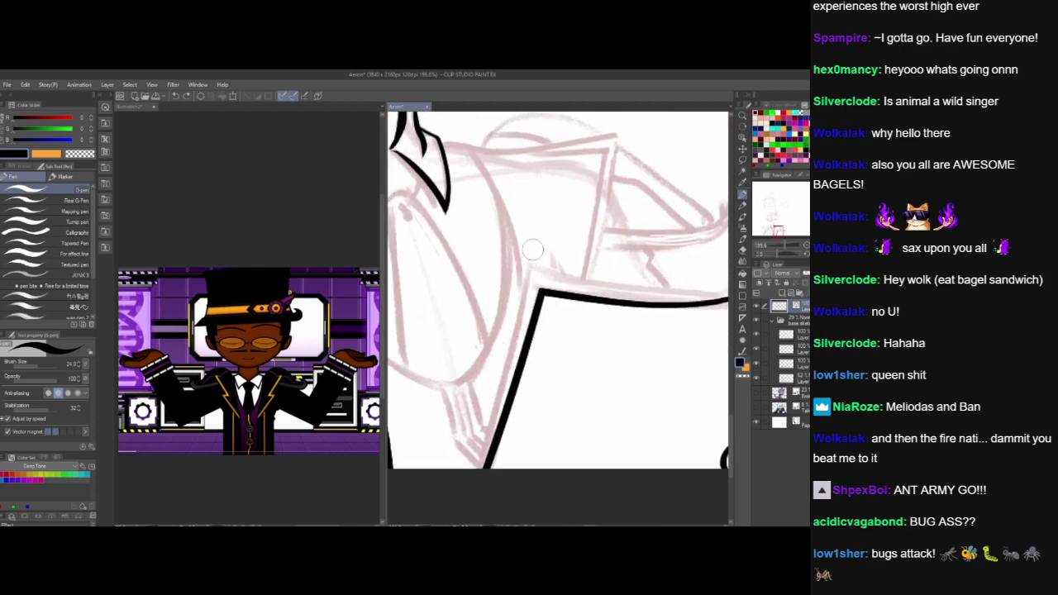
{"action": "mouse_move", "coordinate": [533, 237]}
{"action": "left_mouse_down"}
{"action": "mouse_move", "coordinate": [466, 495]}
{"action": "mouse_move", "coordinate": [442, 513]}
{"action": "left_mouse_up"}
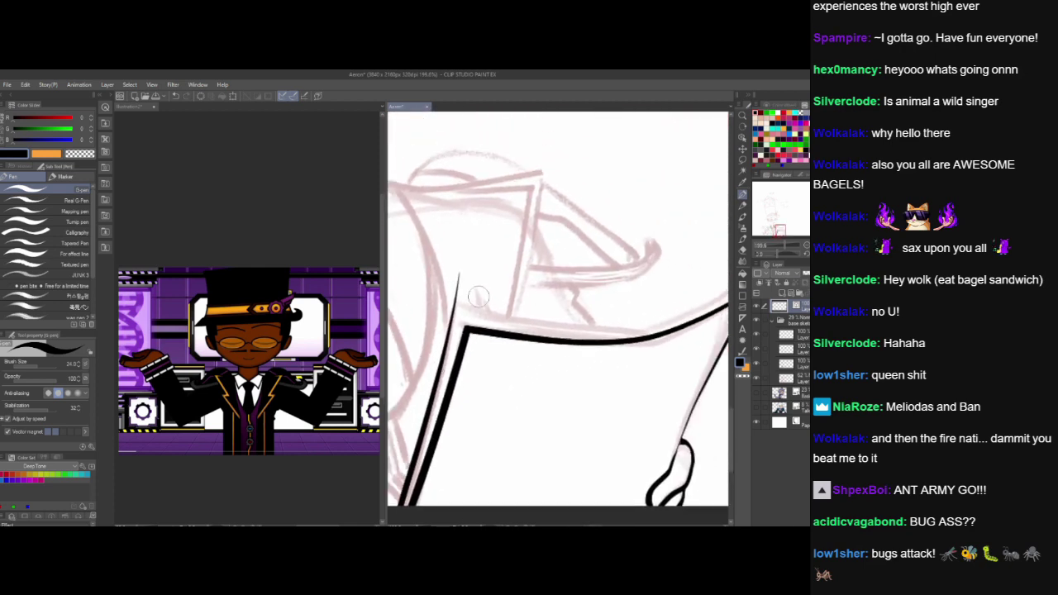
- Ink a matching second line along the paper's curved upper edge and clear the overshoots where the outer lines meet
{"action": "mouse_move", "coordinate": [431, 291]}
{"action": "left_mouse_down"}
{"action": "mouse_move", "coordinate": [477, 314]}
{"action": "mouse_move", "coordinate": [632, 324]}
{"action": "mouse_move", "coordinate": [727, 307]}
{"action": "left_mouse_up"}
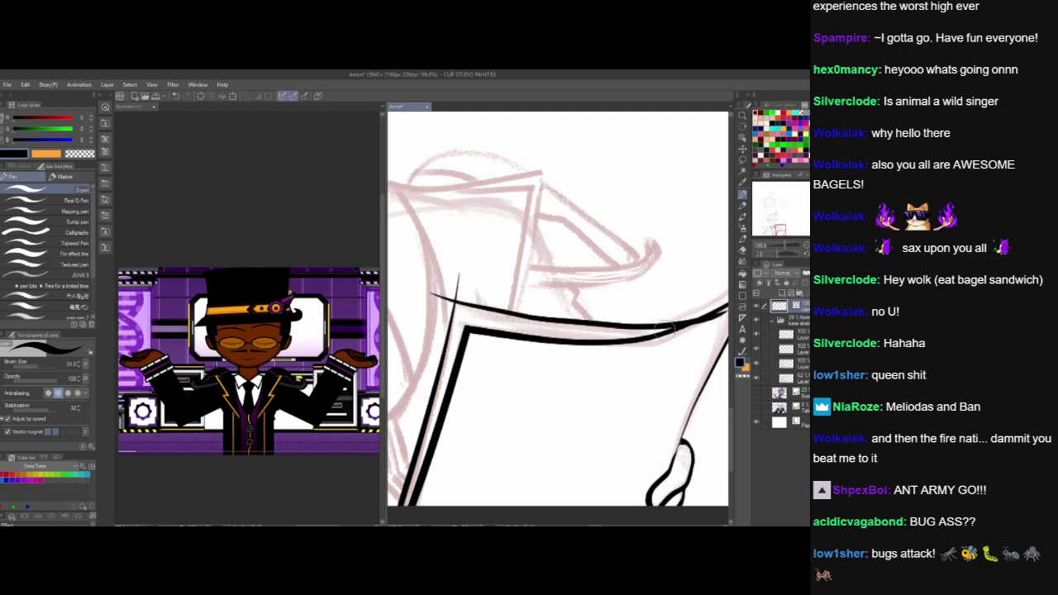
{"action": "left_click_drag", "start_coordinate": [665, 329], "coordinate": [601, 342]}
{"action": "mouse_move", "coordinate": [415, 319]}
{"action": "left_mouse_down"}
{"action": "mouse_move", "coordinate": [490, 303]}
{"action": "mouse_move", "coordinate": [475, 277]}
{"action": "left_mouse_up"}
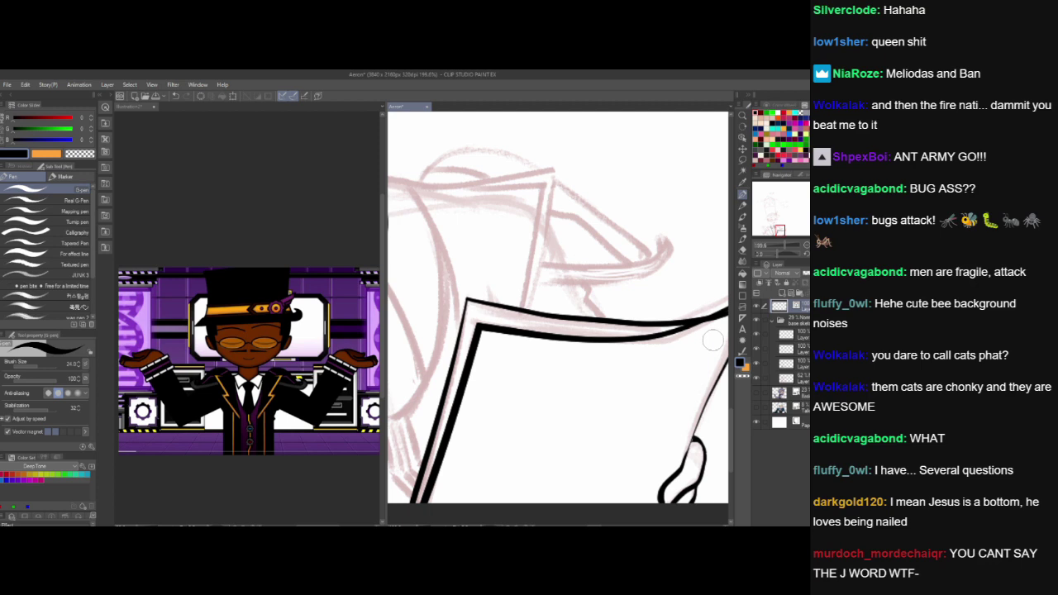
{"action": "mouse_move", "coordinate": [462, 340]}
{"action": "left_mouse_down"}
{"action": "mouse_move", "coordinate": [709, 339]}
{"action": "mouse_move", "coordinate": [664, 340]}
{"action": "left_mouse_up"}
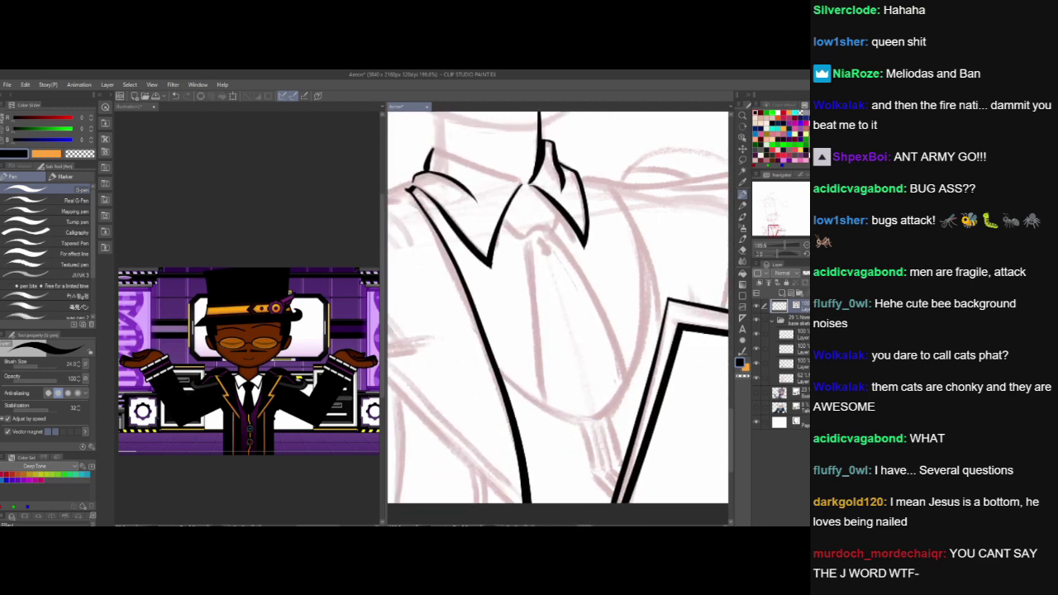
- Ink the jacket lapel's notch and, with the view mirrored, its lower edge down to the canvas bottom, clearing the overshoots at the notch tip
{"action": "left_click_drag", "start_coordinate": [530, 388], "coordinate": [513, 388]}
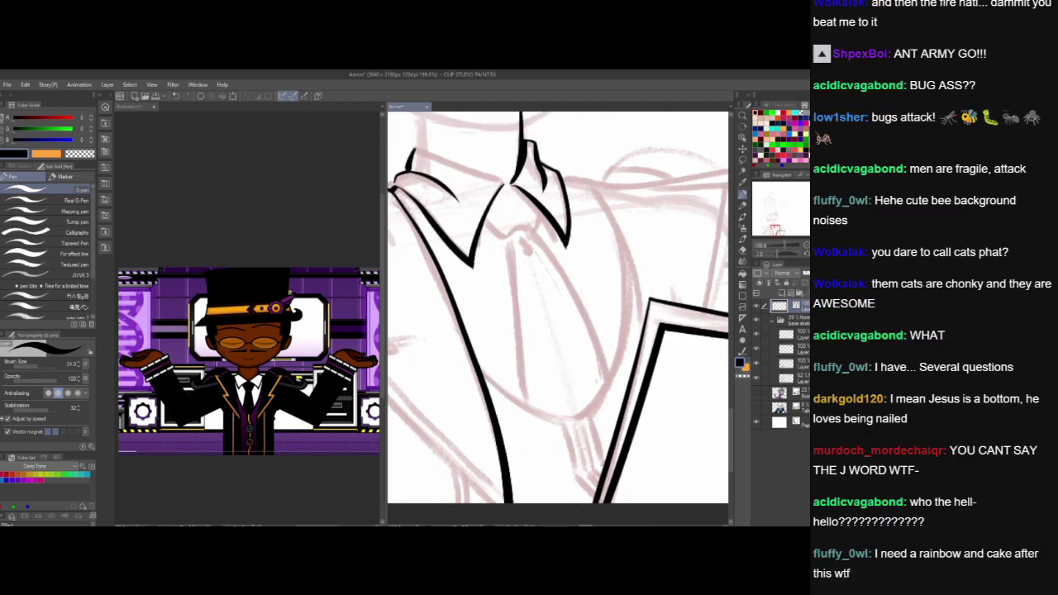
{"action": "left_click_drag", "start_coordinate": [392, 372], "coordinate": [503, 373]}
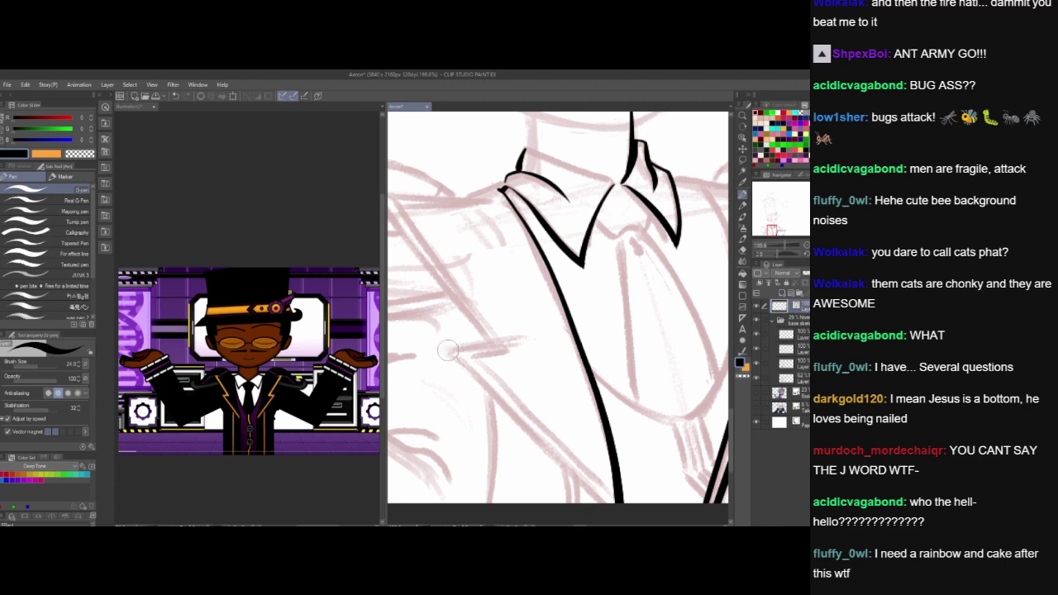
{"action": "left_click_drag", "start_coordinate": [433, 354], "coordinate": [540, 338]}
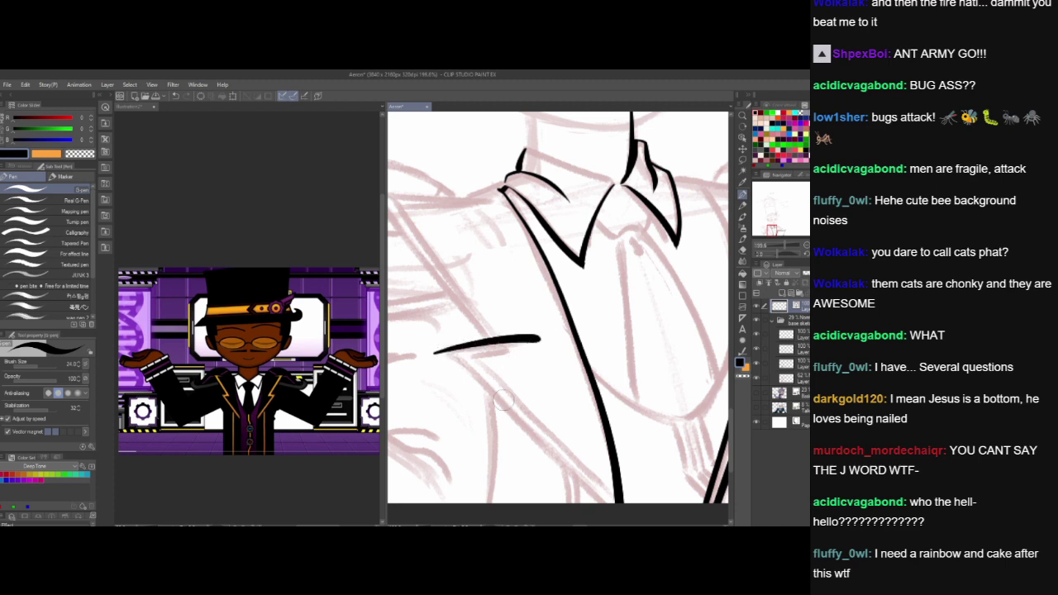
{"action": "key", "text": "h"}
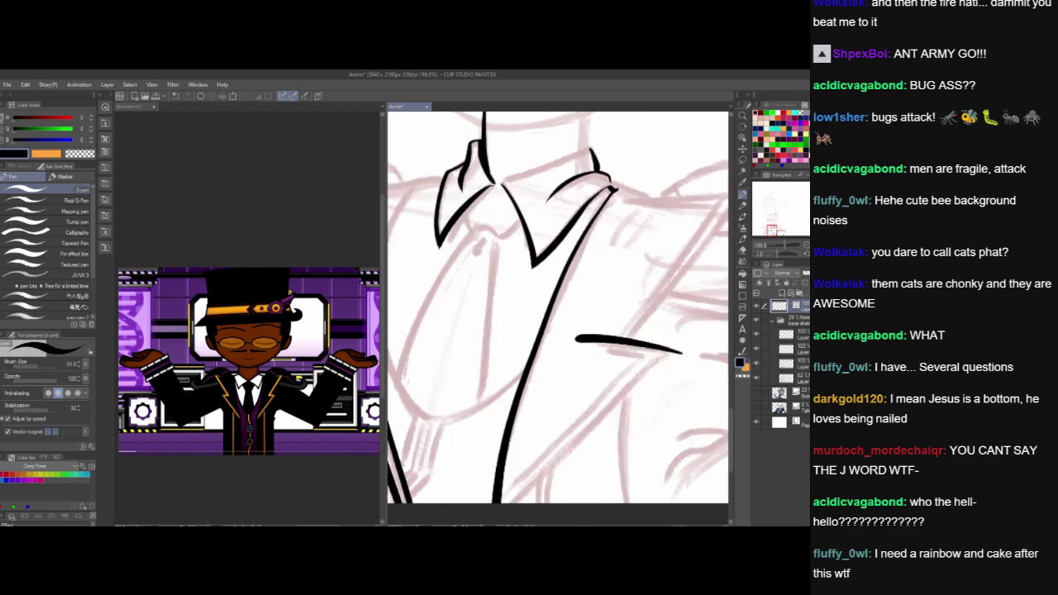
{"action": "mouse_move", "coordinate": [502, 520]}
{"action": "left_mouse_down"}
{"action": "mouse_move", "coordinate": [590, 423]}
{"action": "mouse_move", "coordinate": [699, 342]}
{"action": "left_mouse_up"}
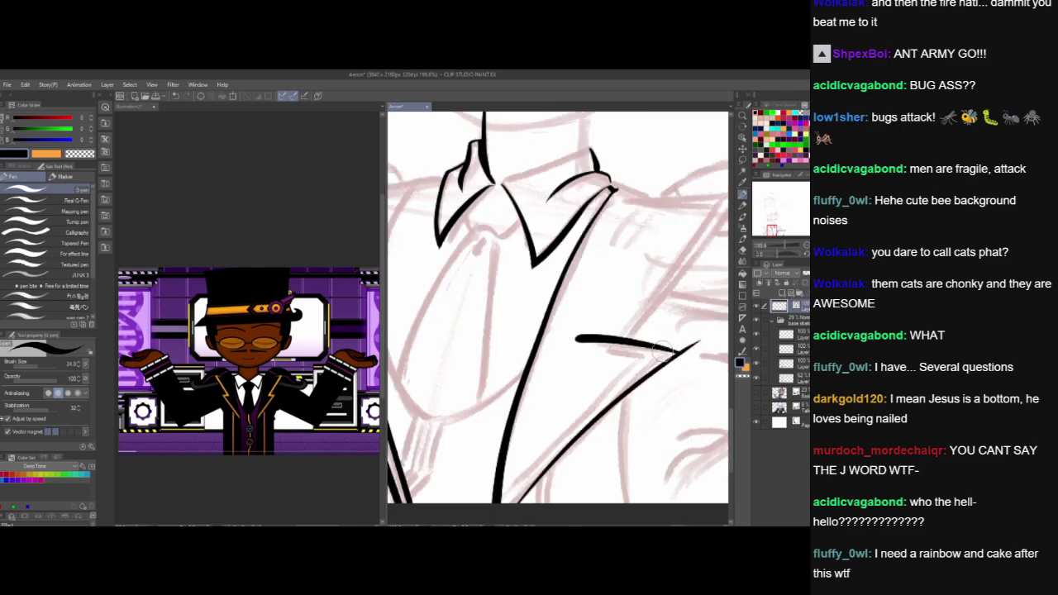
{"action": "key", "text": "ctrl+z"}
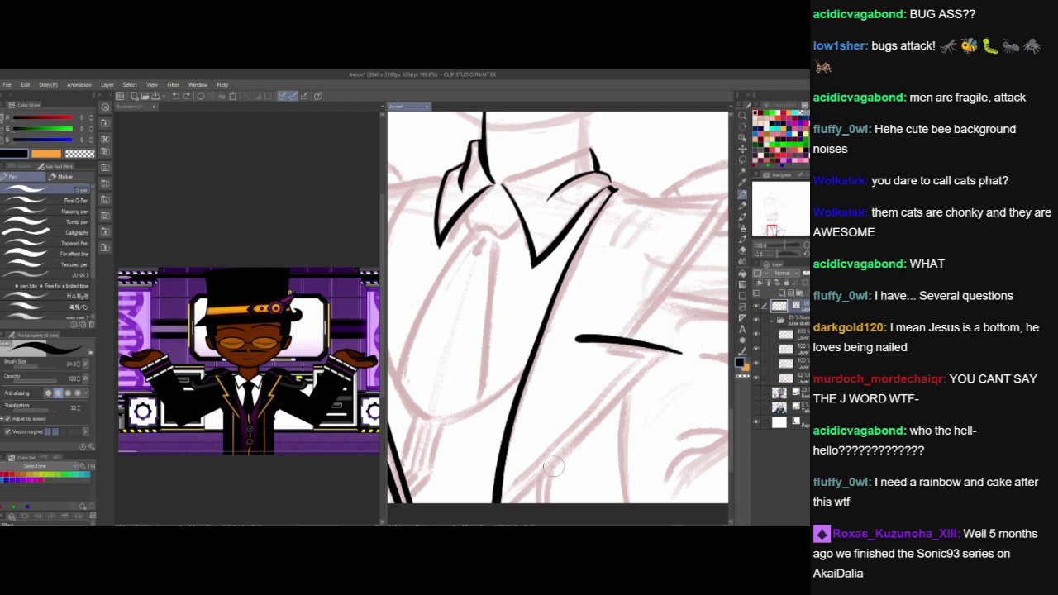
{"action": "mouse_move", "coordinate": [519, 504]}
{"action": "left_mouse_down"}
{"action": "mouse_move", "coordinate": [561, 452]}
{"action": "mouse_move", "coordinate": [712, 329]}
{"action": "left_mouse_up"}
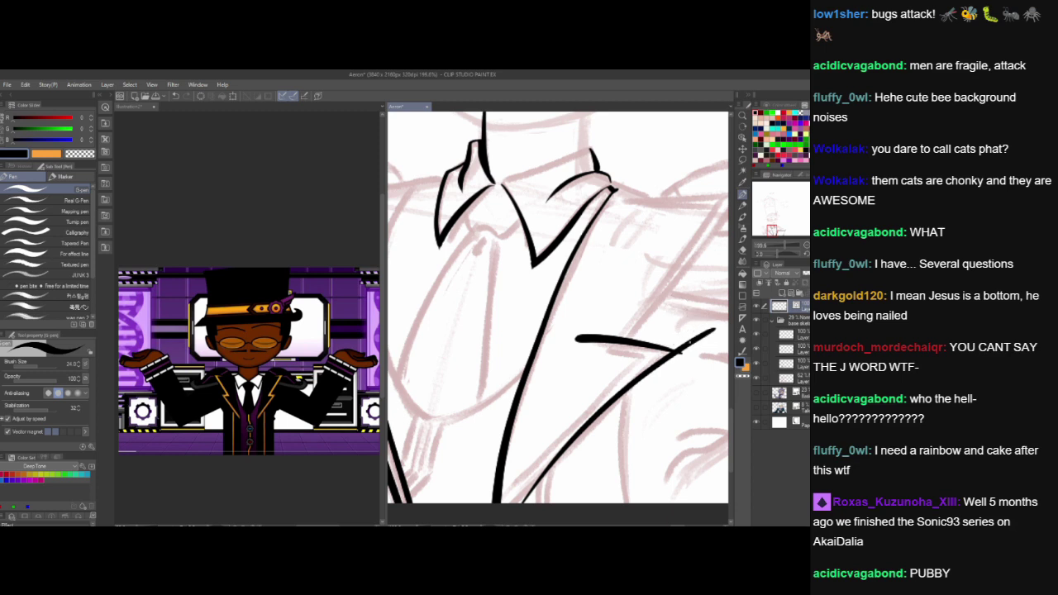
{"action": "left_click_drag", "start_coordinate": [681, 336], "coordinate": [684, 367]}
- Ink the upper lapel's outer edge from the notch to its shoulder point and the top edge to the collar, trimming the crossed ends
{"action": "scroll", "coordinate": [674, 517], "scroll_direction": "right", "scroll_amount": 5}
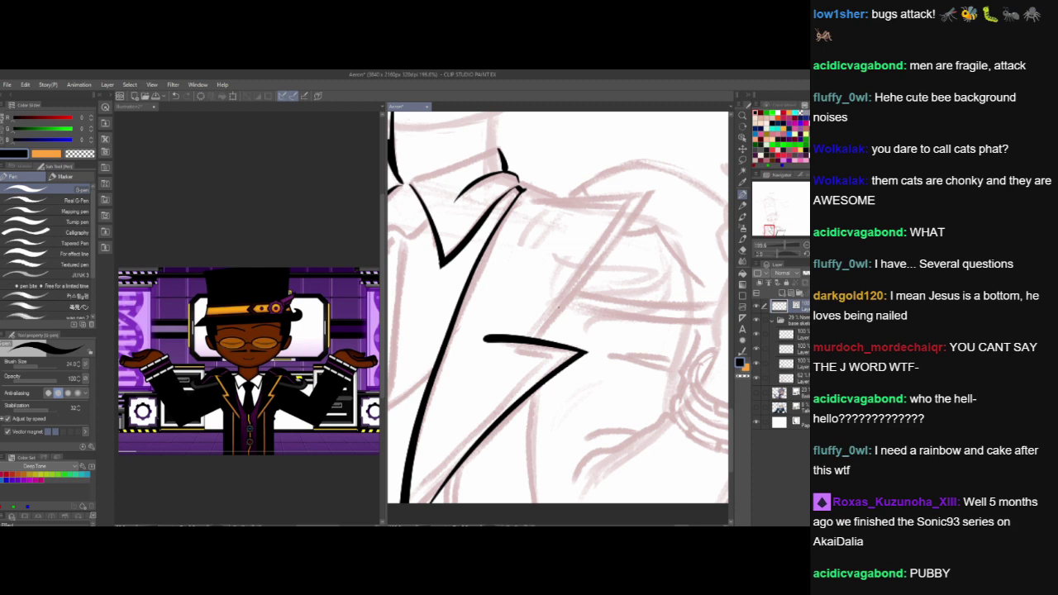
{"action": "mouse_move", "coordinate": [519, 353]}
{"action": "left_mouse_down"}
{"action": "mouse_move", "coordinate": [603, 263]}
{"action": "mouse_move", "coordinate": [674, 155]}
{"action": "left_mouse_up"}
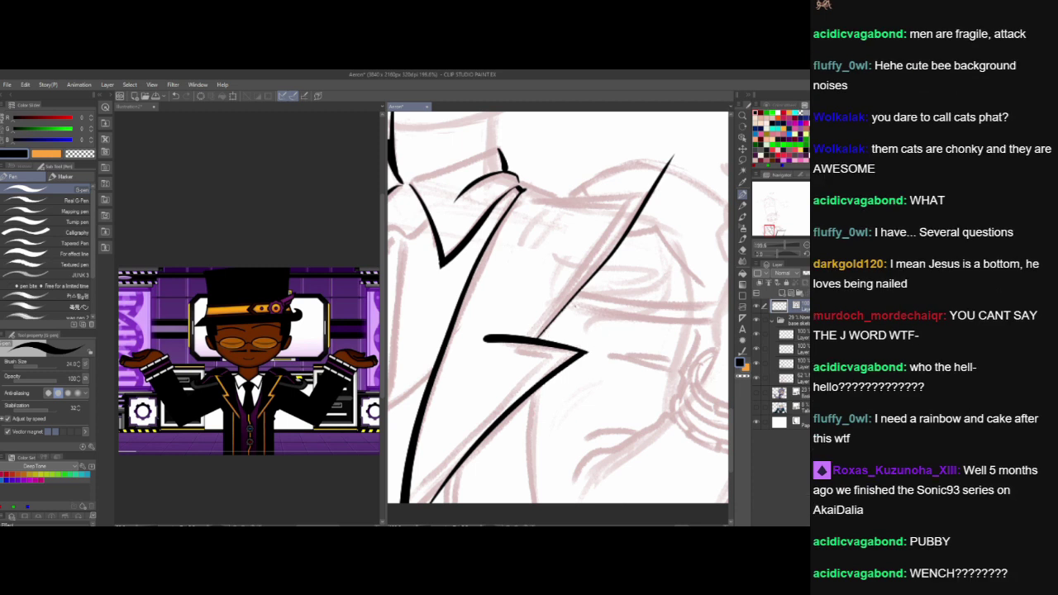
{"action": "mouse_move", "coordinate": [628, 289]}
{"action": "left_mouse_down"}
{"action": "mouse_move", "coordinate": [589, 337]}
{"action": "mouse_move", "coordinate": [592, 383]}
{"action": "left_mouse_up"}
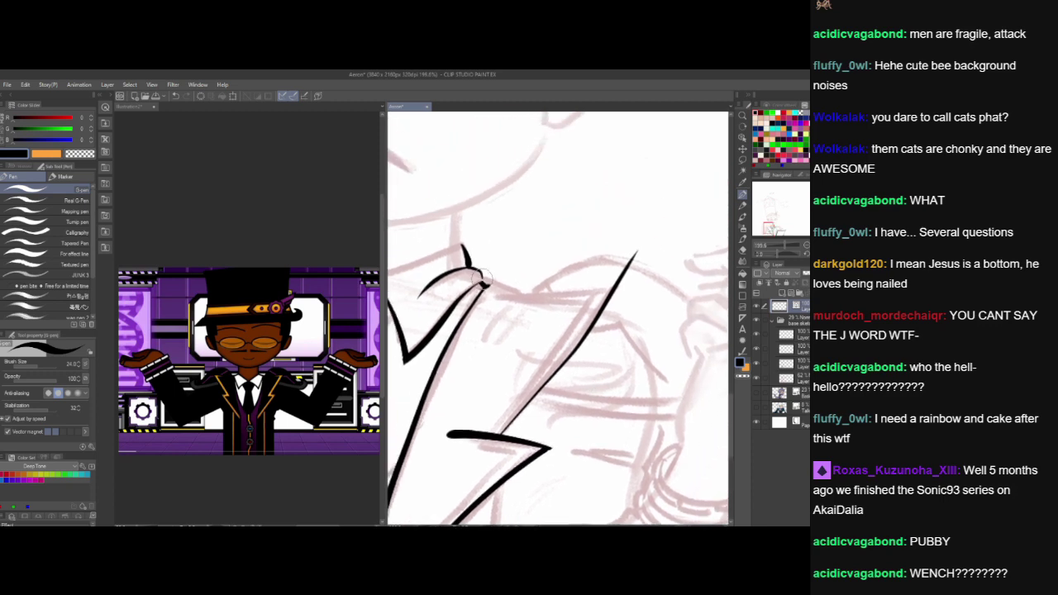
{"action": "left_click_drag", "start_coordinate": [471, 275], "coordinate": [536, 291]}
{"action": "key", "text": "ctrl+z"}
{"action": "key", "text": "h"}
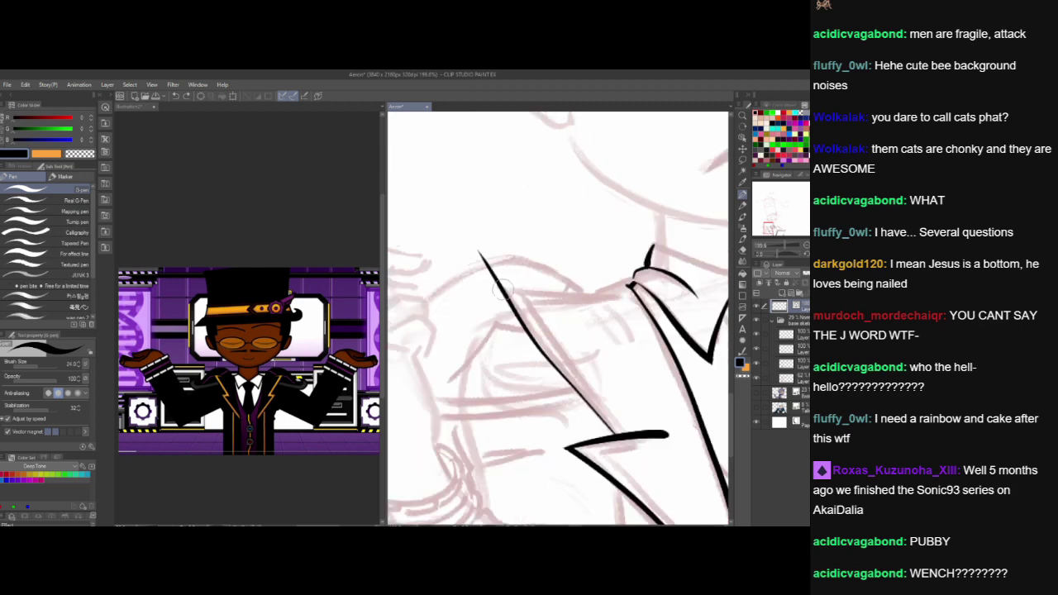
{"action": "mouse_move", "coordinate": [479, 279]}
{"action": "left_mouse_down"}
{"action": "mouse_move", "coordinate": [585, 290]}
{"action": "mouse_move", "coordinate": [657, 274]}
{"action": "left_mouse_up"}
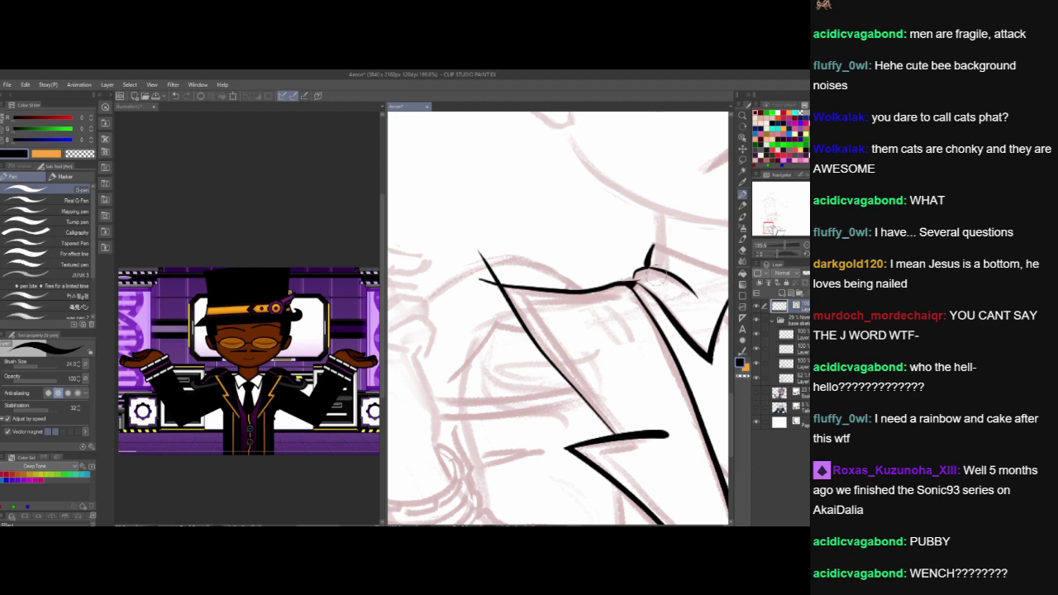
{"action": "key", "text": "ctrl+z"}
{"action": "mouse_move", "coordinate": [483, 283]}
{"action": "left_mouse_down"}
{"action": "mouse_move", "coordinate": [599, 287]}
{"action": "mouse_move", "coordinate": [638, 273]}
{"action": "left_mouse_up"}
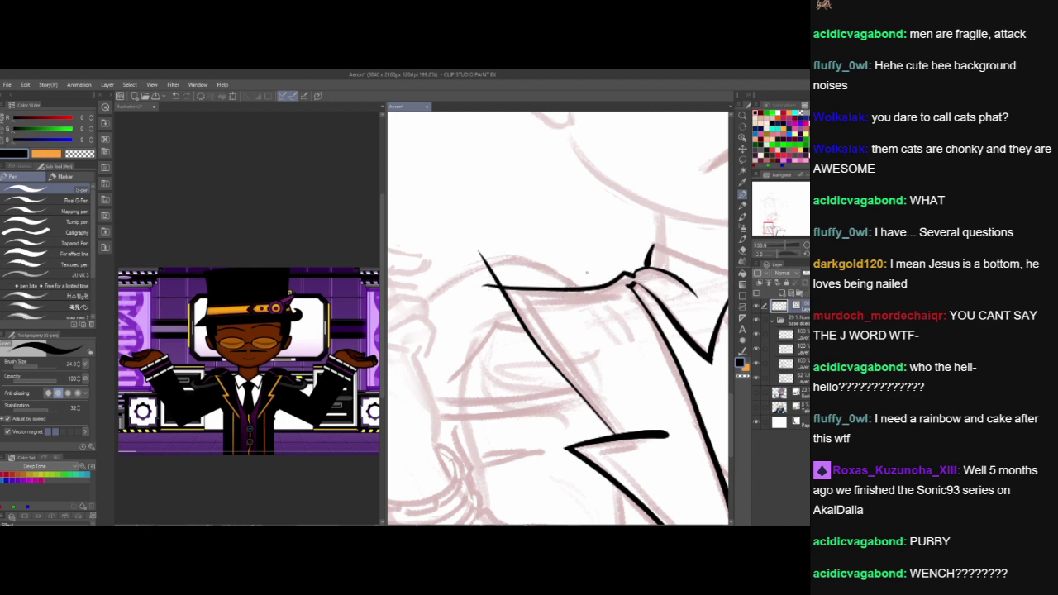
{"action": "left_click_drag", "start_coordinate": [488, 291], "coordinate": [483, 260]}
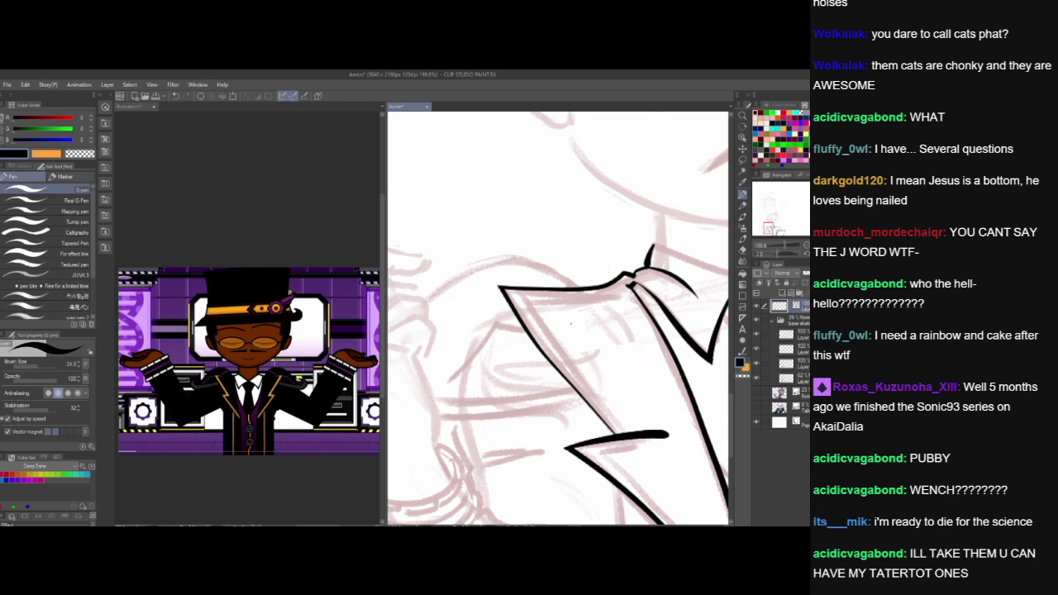
- Ink the paper-side lapel's inner edge curving from the shoulder down to the paper's corner, and join its top to the collar
{"action": "left_click_drag", "start_coordinate": [685, 356], "coordinate": [461, 356]}
{"action": "mouse_move", "coordinate": [721, 468]}
{"action": "left_mouse_down"}
{"action": "mouse_move", "coordinate": [632, 458]}
{"action": "mouse_move", "coordinate": [640, 424]}
{"action": "mouse_move", "coordinate": [687, 355]}
{"action": "left_mouse_up"}
{"action": "left_click_drag", "start_coordinate": [639, 404], "coordinate": [595, 506]}
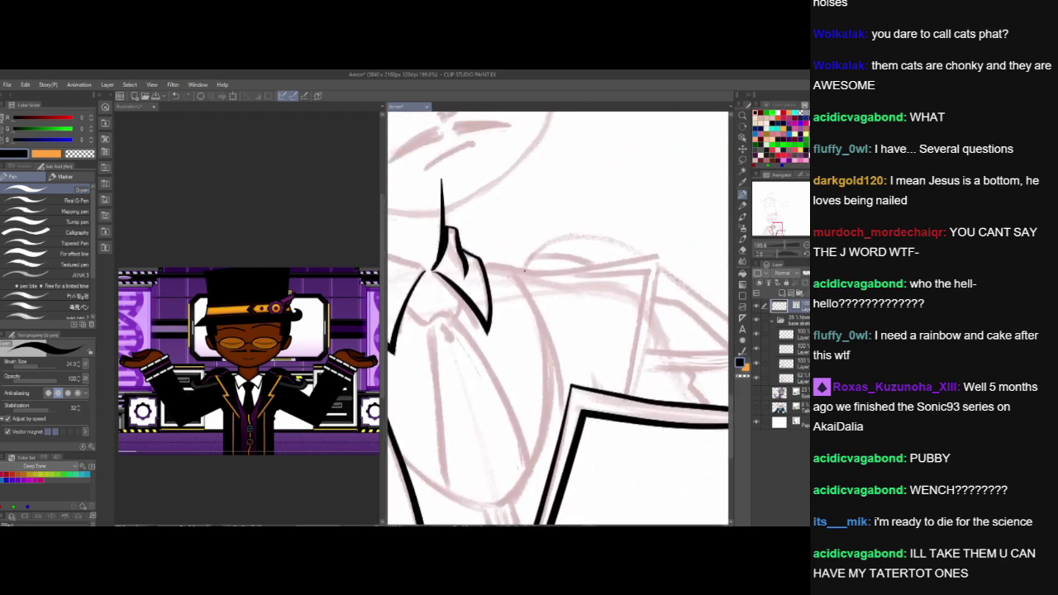
{"action": "mouse_move", "coordinate": [506, 266]}
{"action": "left_mouse_down"}
{"action": "mouse_move", "coordinate": [536, 310]}
{"action": "mouse_move", "coordinate": [566, 486]}
{"action": "mouse_move", "coordinate": [607, 485]}
{"action": "mouse_move", "coordinate": [596, 455]}
{"action": "mouse_move", "coordinate": [671, 408]}
{"action": "mouse_move", "coordinate": [632, 449]}
{"action": "left_mouse_up"}
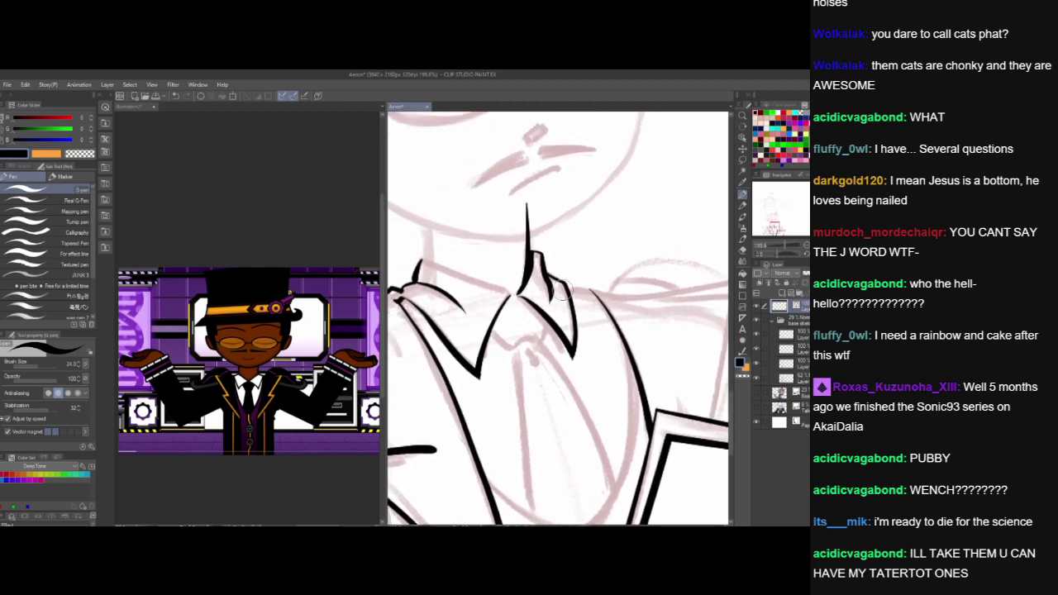
{"action": "mouse_move", "coordinate": [555, 286]}
{"action": "left_mouse_down"}
{"action": "mouse_move", "coordinate": [625, 312]}
{"action": "mouse_move", "coordinate": [556, 290]}
{"action": "left_mouse_up"}
- Ink the paper-side lapel's top edge out to its point and its outer edge down to the paper, clearing the overshoots
{"action": "mouse_move", "coordinate": [638, 385]}
{"action": "left_mouse_down"}
{"action": "mouse_move", "coordinate": [617, 401]}
{"action": "mouse_move", "coordinate": [518, 413]}
{"action": "left_mouse_up"}
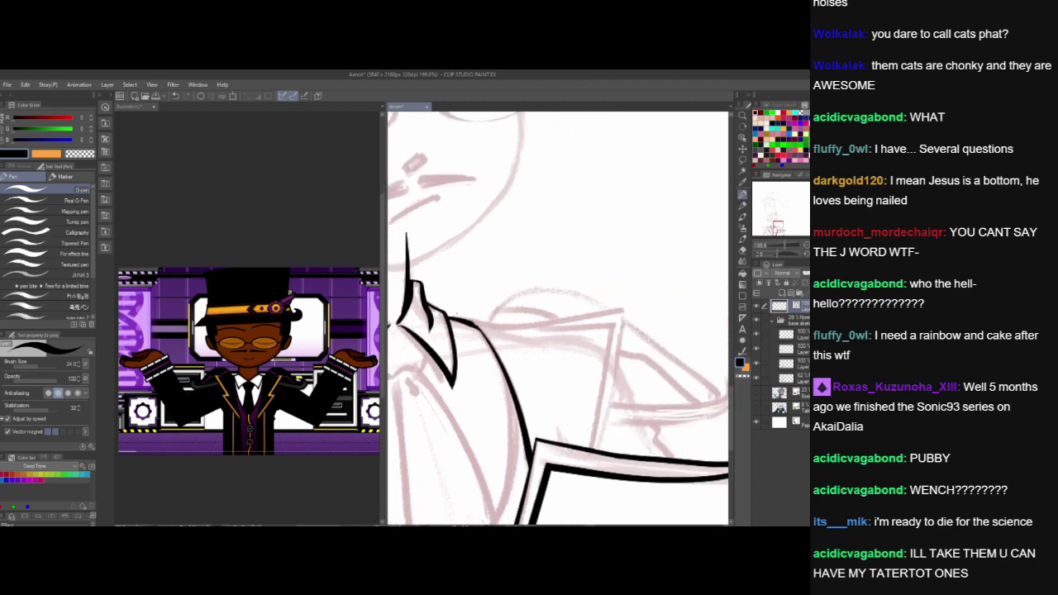
{"action": "mouse_move", "coordinate": [457, 313]}
{"action": "left_mouse_down"}
{"action": "mouse_move", "coordinate": [512, 324]}
{"action": "mouse_move", "coordinate": [665, 322]}
{"action": "left_mouse_up"}
{"action": "mouse_move", "coordinate": [558, 429]}
{"action": "left_mouse_down"}
{"action": "mouse_move", "coordinate": [535, 390]}
{"action": "mouse_move", "coordinate": [609, 230]}
{"action": "left_mouse_up"}
{"action": "key", "text": "ctrl+z"}
{"action": "left_click_drag", "start_coordinate": [537, 488], "coordinate": [574, 226]}
{"action": "left_click_drag", "start_coordinate": [597, 291], "coordinate": [566, 258]}
{"action": "left_click_drag", "start_coordinate": [533, 464], "coordinate": [550, 463]}
{"action": "left_click", "coordinate": [545, 437]}
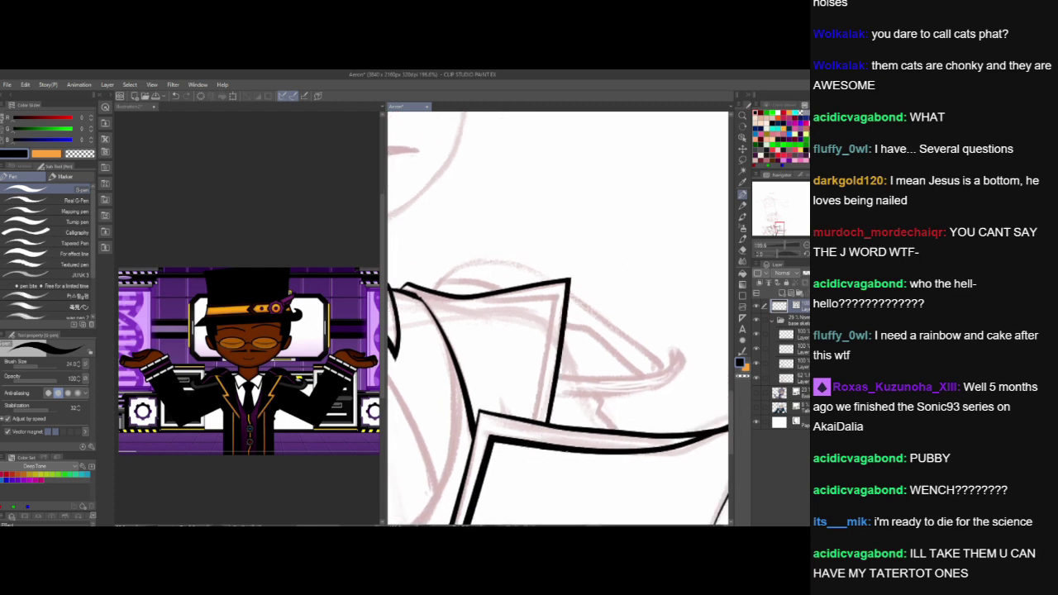
- Thicken the opposite lapel's outer edge with a stroke from near its shoulder point down to the notch, retrying until it fits
{"action": "left_click_drag", "start_coordinate": [542, 502], "coordinate": [655, 404]}
{"action": "mouse_move", "coordinate": [578, 473]}
{"action": "left_mouse_down"}
{"action": "mouse_move", "coordinate": [719, 462]}
{"action": "mouse_move", "coordinate": [729, 473]}
{"action": "left_mouse_up"}
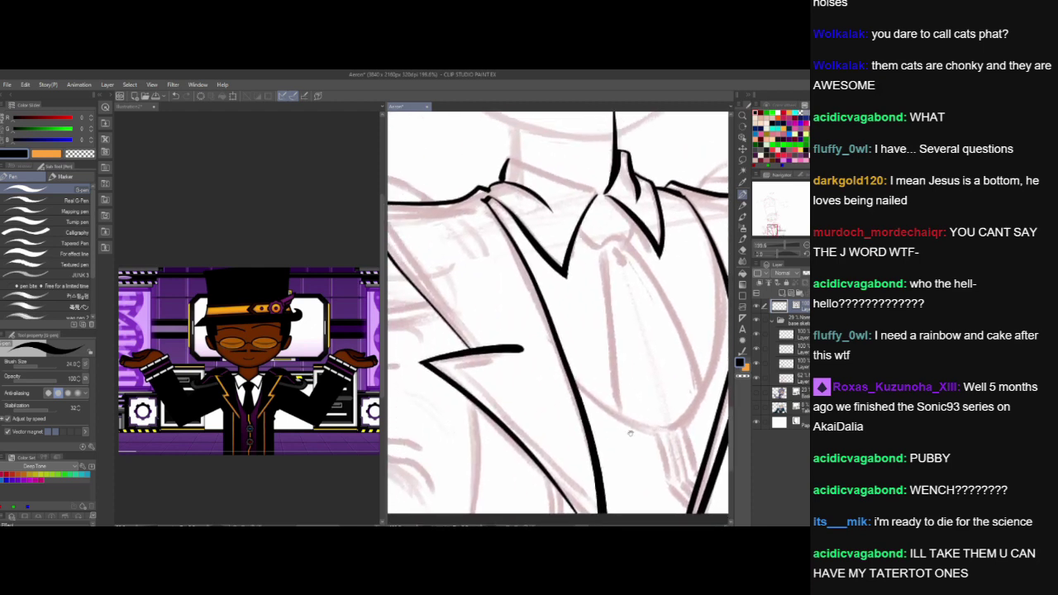
{"action": "left_click_drag", "start_coordinate": [610, 441], "coordinate": [671, 484]}
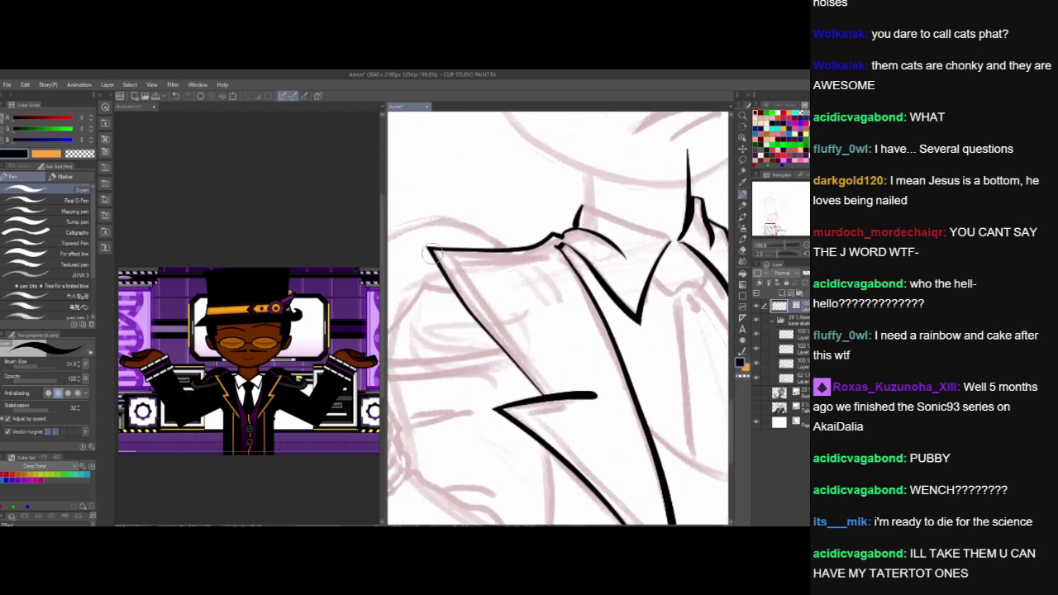
{"action": "left_click_drag", "start_coordinate": [447, 281], "coordinate": [578, 434]}
{"action": "key", "text": "ctrl+z"}
{"action": "left_click_drag", "start_coordinate": [450, 283], "coordinate": [567, 438]}
{"action": "key", "text": "ctrl+z"}
{"action": "mouse_move", "coordinate": [450, 285]}
{"action": "left_mouse_down"}
{"action": "mouse_move", "coordinate": [536, 376]}
{"action": "mouse_move", "coordinate": [570, 438]}
{"action": "left_mouse_up"}
{"action": "key", "text": "ctrl+z"}
{"action": "left_click_drag", "start_coordinate": [450, 290], "coordinate": [570, 446]}
{"action": "key", "text": "ctrl+z"}
{"action": "left_click_drag", "start_coordinate": [461, 302], "coordinate": [572, 446]}
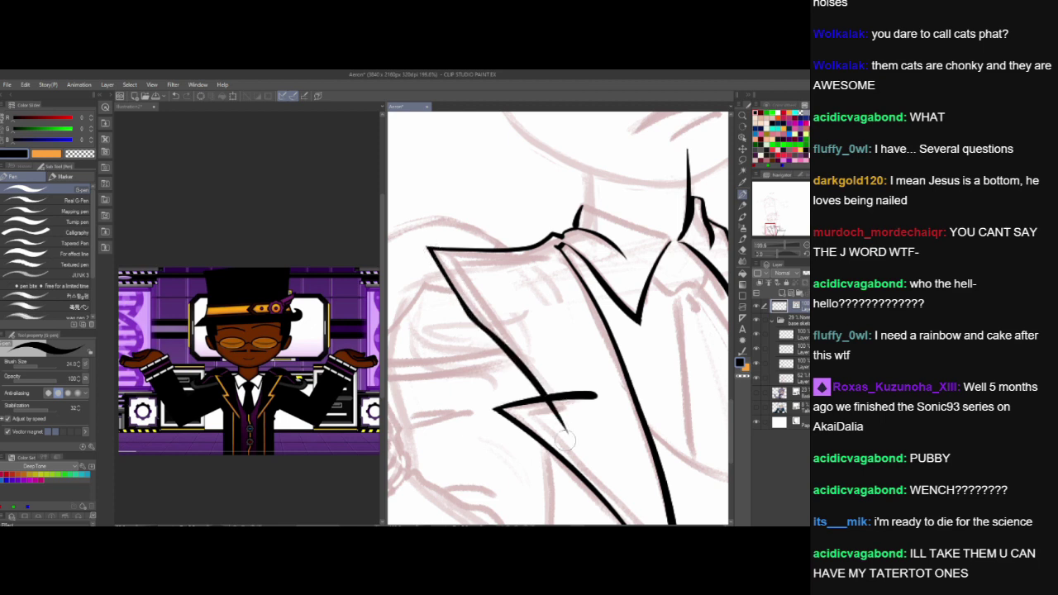
{"action": "key", "text": "ctrl+z"}
{"action": "left_click_drag", "start_coordinate": [452, 288], "coordinate": [537, 390]}
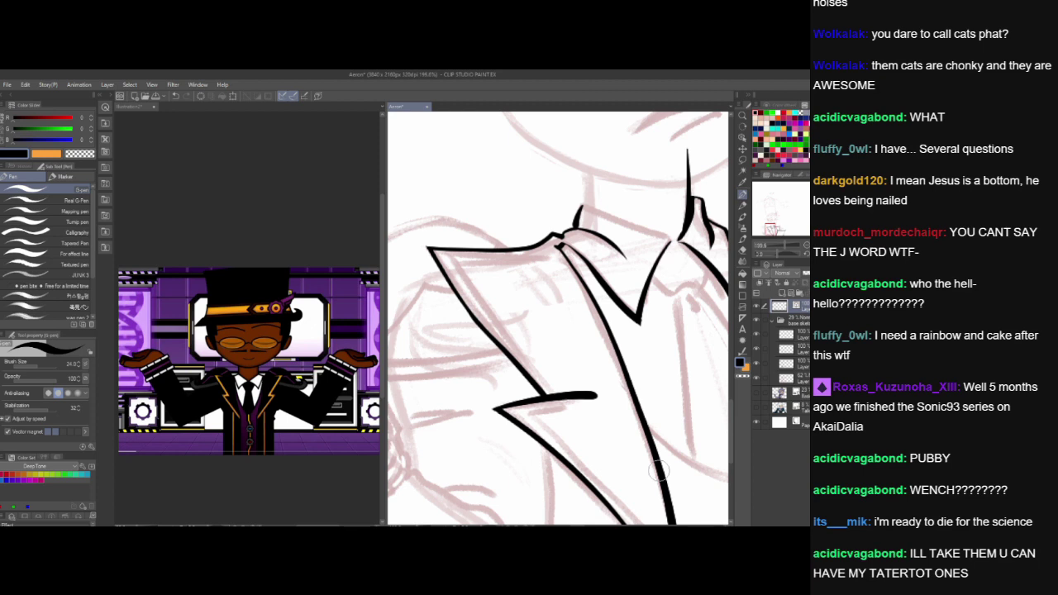
- With the view mirrored, ink the segmented upper bracelet around the raised arm's wrist
{"action": "left_click_drag", "start_coordinate": [589, 446], "coordinate": [676, 316]}
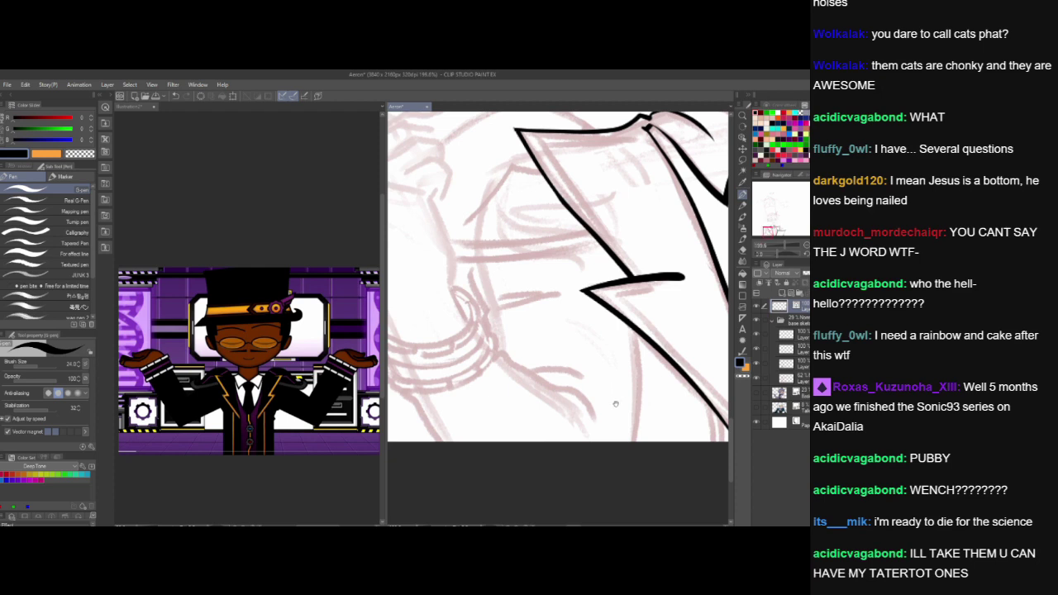
{"action": "mouse_move", "coordinate": [558, 343]}
{"action": "left_mouse_down"}
{"action": "mouse_move", "coordinate": [641, 426]}
{"action": "mouse_move", "coordinate": [665, 485]}
{"action": "left_mouse_up"}
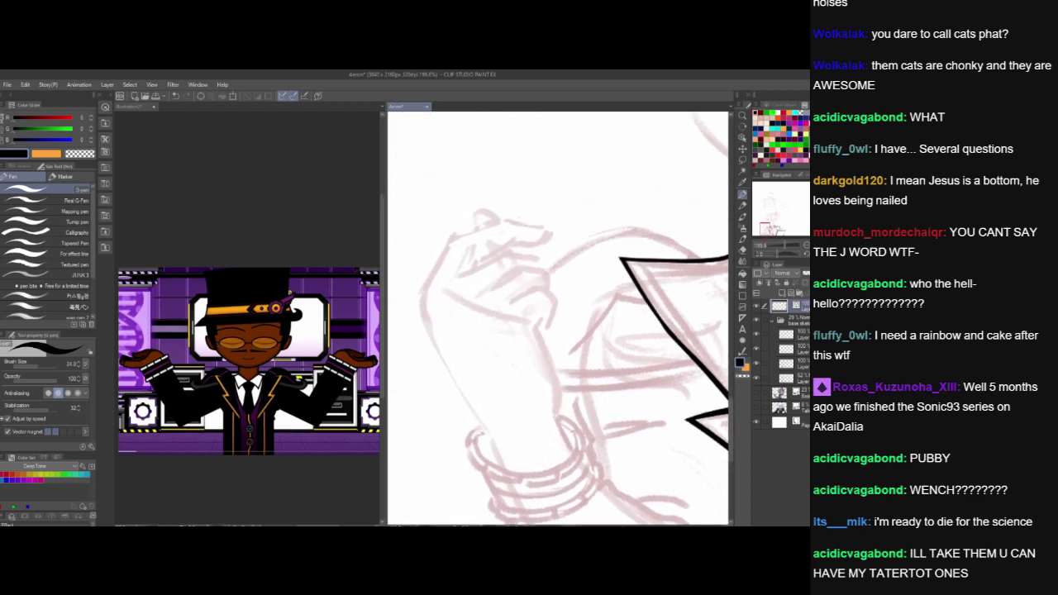
{"action": "key", "text": "h"}
{"action": "left_click_drag", "start_coordinate": [647, 424], "coordinate": [628, 373]}
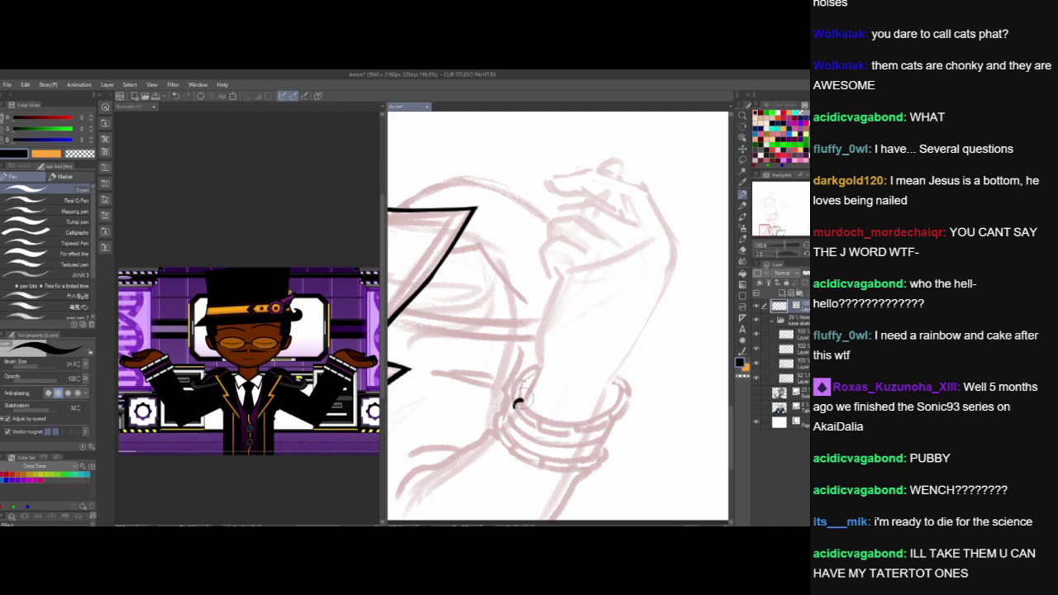
{"action": "mouse_move", "coordinate": [516, 402]}
{"action": "left_mouse_down"}
{"action": "mouse_move", "coordinate": [540, 418]}
{"action": "mouse_move", "coordinate": [529, 427]}
{"action": "mouse_move", "coordinate": [513, 405]}
{"action": "mouse_move", "coordinate": [536, 416]}
{"action": "mouse_move", "coordinate": [536, 428]}
{"action": "mouse_move", "coordinate": [544, 416]}
{"action": "mouse_move", "coordinate": [544, 433]}
{"action": "mouse_move", "coordinate": [570, 432]}
{"action": "mouse_move", "coordinate": [544, 417]}
{"action": "mouse_move", "coordinate": [577, 424]}
{"action": "left_mouse_up"}
{"action": "key", "text": "ctrl+z"}
{"action": "left_click_drag", "start_coordinate": [514, 403], "coordinate": [524, 378]}
{"action": "mouse_move", "coordinate": [572, 424]}
{"action": "left_mouse_down"}
{"action": "mouse_move", "coordinate": [575, 434]}
{"action": "mouse_move", "coordinate": [599, 415]}
{"action": "mouse_move", "coordinate": [608, 423]}
{"action": "left_mouse_up"}
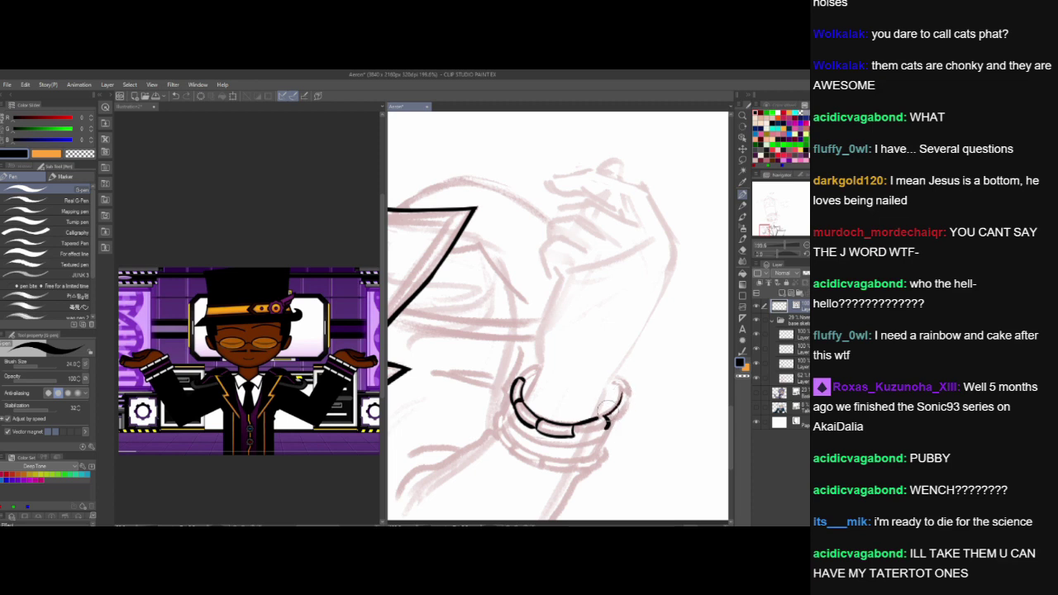
{"action": "mouse_move", "coordinate": [621, 393]}
{"action": "left_mouse_down"}
{"action": "mouse_move", "coordinate": [629, 405]}
{"action": "mouse_move", "coordinate": [590, 432]}
{"action": "mouse_move", "coordinate": [609, 426]}
{"action": "left_mouse_up"}
{"action": "key", "text": "ctrl+z"}
- Ink the raised wrist's inner contour from the hand into the bracelet, plus a short line for the opposite side
{"action": "left_click_drag", "start_coordinate": [640, 393], "coordinate": [657, 426]}
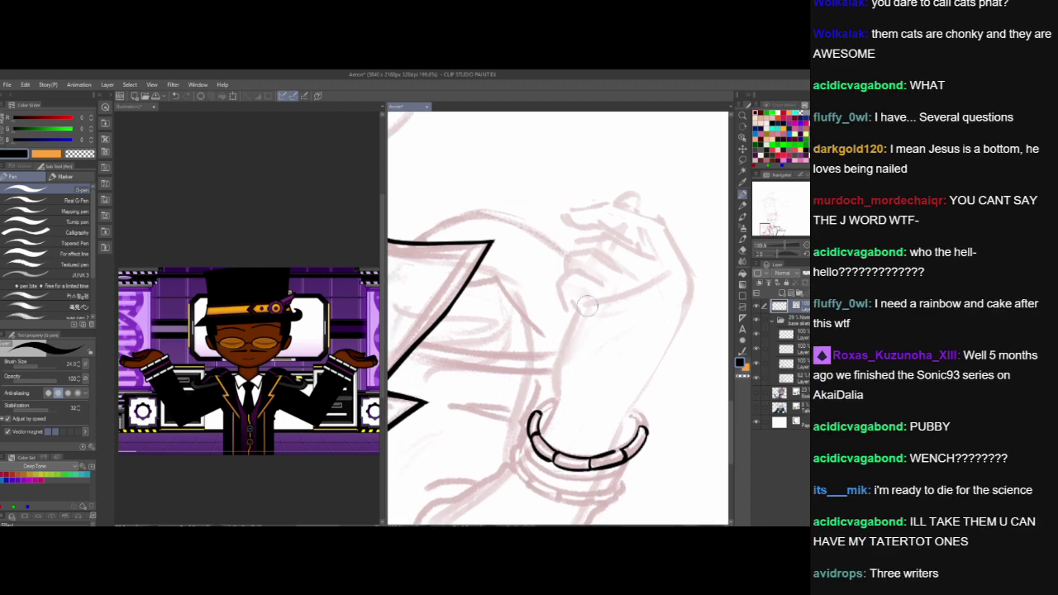
{"action": "left_click_drag", "start_coordinate": [577, 310], "coordinate": [537, 448]}
{"action": "key", "text": "ctrl+z"}
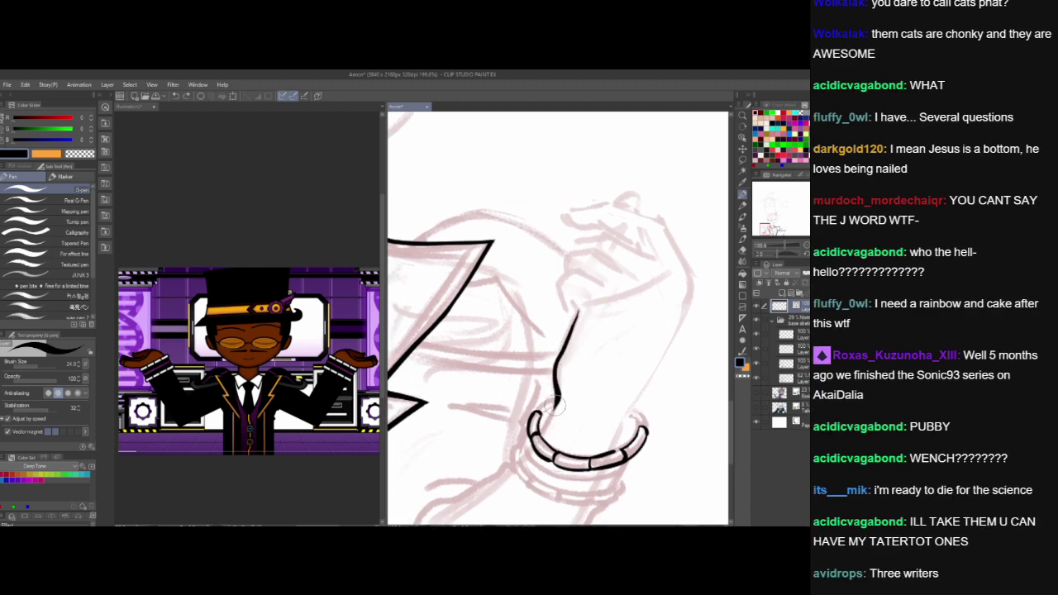
{"action": "left_click_drag", "start_coordinate": [557, 398], "coordinate": [543, 438]}
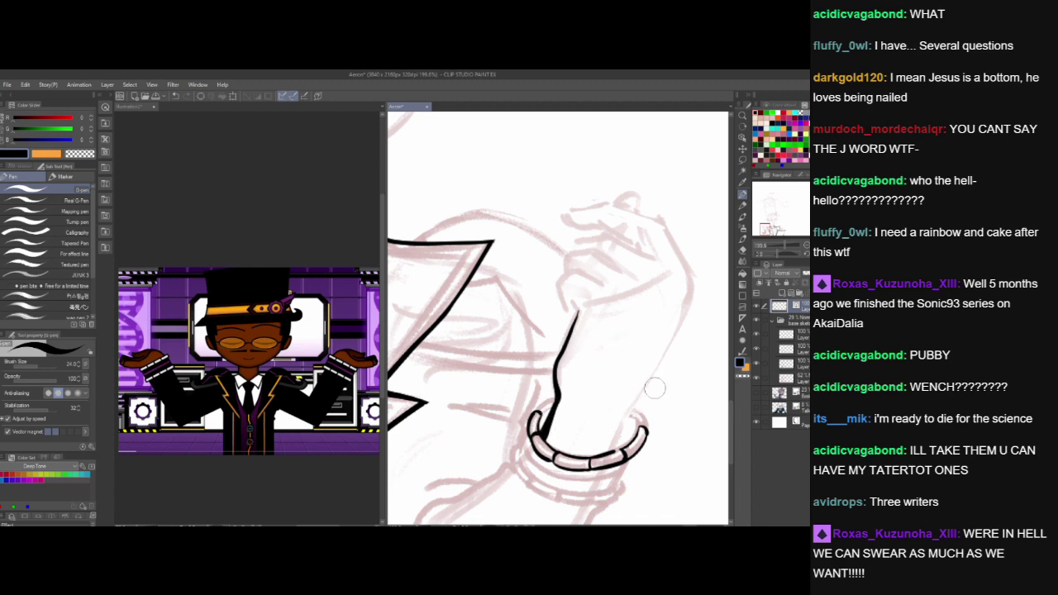
{"action": "left_click_drag", "start_coordinate": [634, 411], "coordinate": [610, 451]}
{"action": "mouse_move", "coordinate": [554, 378]}
{"action": "left_mouse_down"}
{"action": "mouse_move", "coordinate": [546, 406]}
{"action": "mouse_move", "coordinate": [561, 391]}
{"action": "left_mouse_up"}
{"action": "key", "text": "ctrl+z"}
- Flip the view and ink the raised hand's three lower curled fingers, joining the lowest one to the wrist line
{"action": "key", "text": "h"}
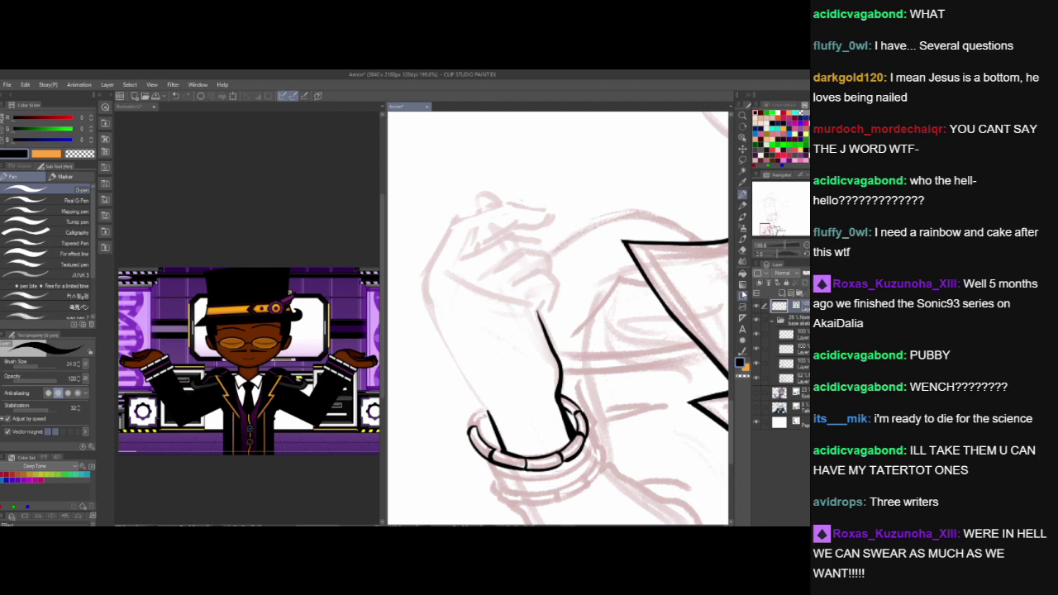
{"action": "mouse_move", "coordinate": [512, 284]}
{"action": "left_mouse_down"}
{"action": "mouse_move", "coordinate": [553, 257]}
{"action": "mouse_move", "coordinate": [536, 272]}
{"action": "mouse_move", "coordinate": [554, 288]}
{"action": "mouse_move", "coordinate": [538, 309]}
{"action": "mouse_move", "coordinate": [541, 295]}
{"action": "mouse_move", "coordinate": [547, 383]}
{"action": "mouse_move", "coordinate": [553, 330]}
{"action": "left_mouse_up"}
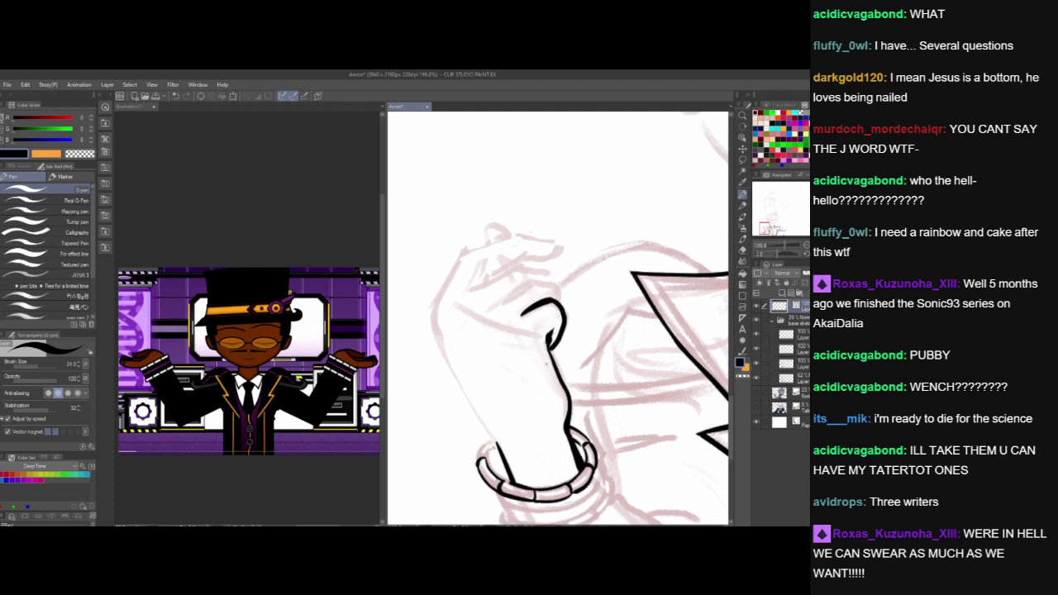
{"action": "left_click_drag", "start_coordinate": [548, 370], "coordinate": [557, 416]}
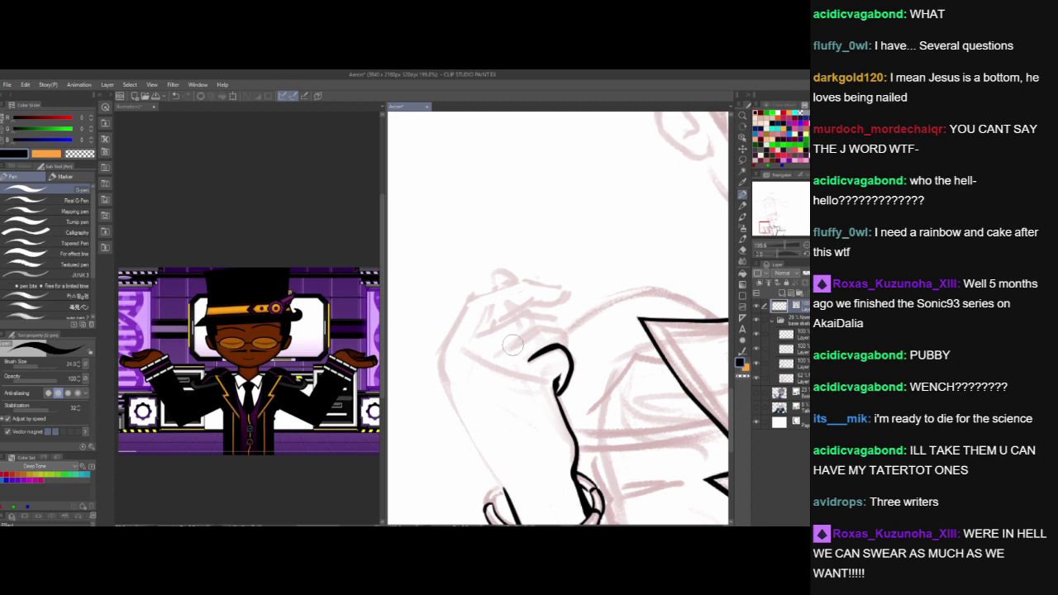
{"action": "mouse_move", "coordinate": [511, 345]}
{"action": "left_mouse_down"}
{"action": "mouse_move", "coordinate": [549, 326]}
{"action": "mouse_move", "coordinate": [568, 347]}
{"action": "left_mouse_up"}
{"action": "key", "text": "ctrl+z"}
{"action": "mouse_move", "coordinate": [479, 335]}
{"action": "left_mouse_down"}
{"action": "mouse_move", "coordinate": [541, 317]}
{"action": "mouse_move", "coordinate": [559, 329]}
{"action": "left_mouse_up"}
{"action": "key", "text": "ctrl+z"}
{"action": "left_click_drag", "start_coordinate": [478, 334], "coordinate": [529, 317]}
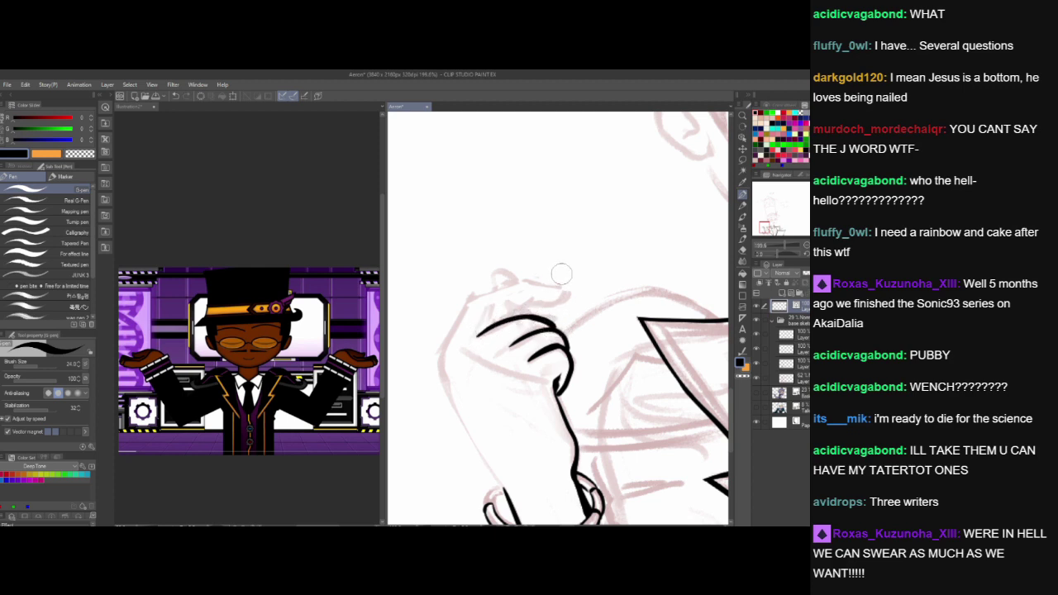
{"action": "left_click_drag", "start_coordinate": [577, 406], "coordinate": [587, 412]}
{"action": "left_click_drag", "start_coordinate": [528, 393], "coordinate": [557, 400]}
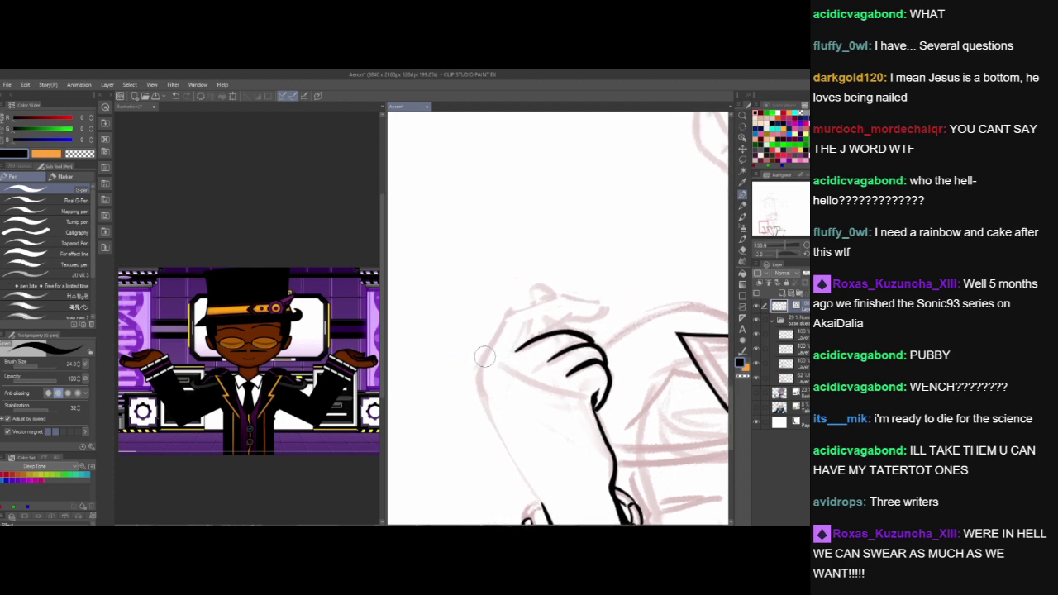
{"action": "left_click_drag", "start_coordinate": [476, 404], "coordinate": [477, 330]}
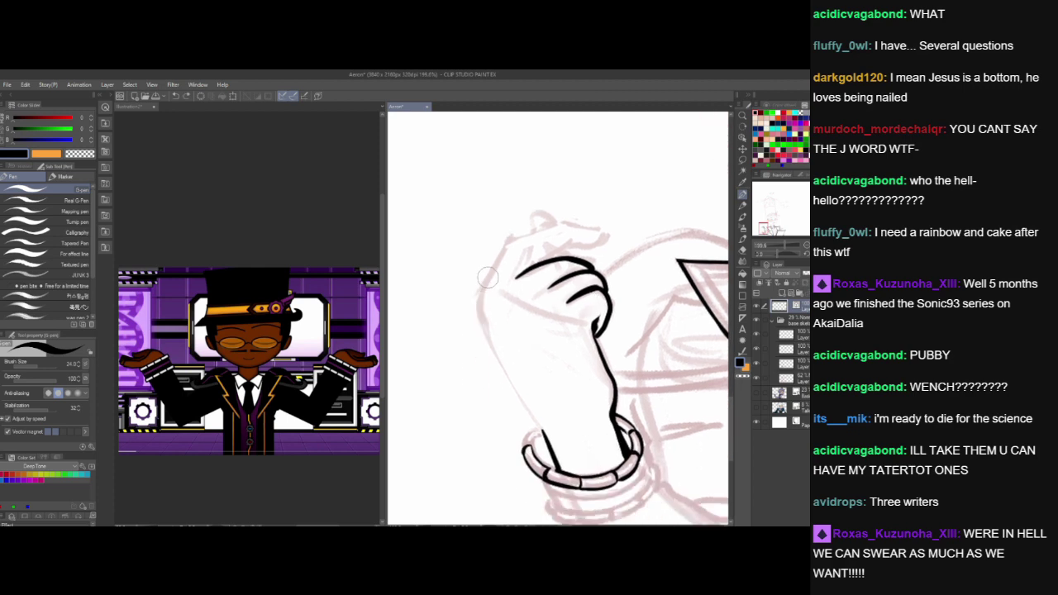
- Ink the raised hand's outer contour from the knuckle down to the bracelet, and the top edge of the extended index finger
{"action": "mouse_move", "coordinate": [487, 278]}
{"action": "left_mouse_down"}
{"action": "mouse_move", "coordinate": [485, 339]}
{"action": "mouse_move", "coordinate": [546, 434]}
{"action": "left_mouse_up"}
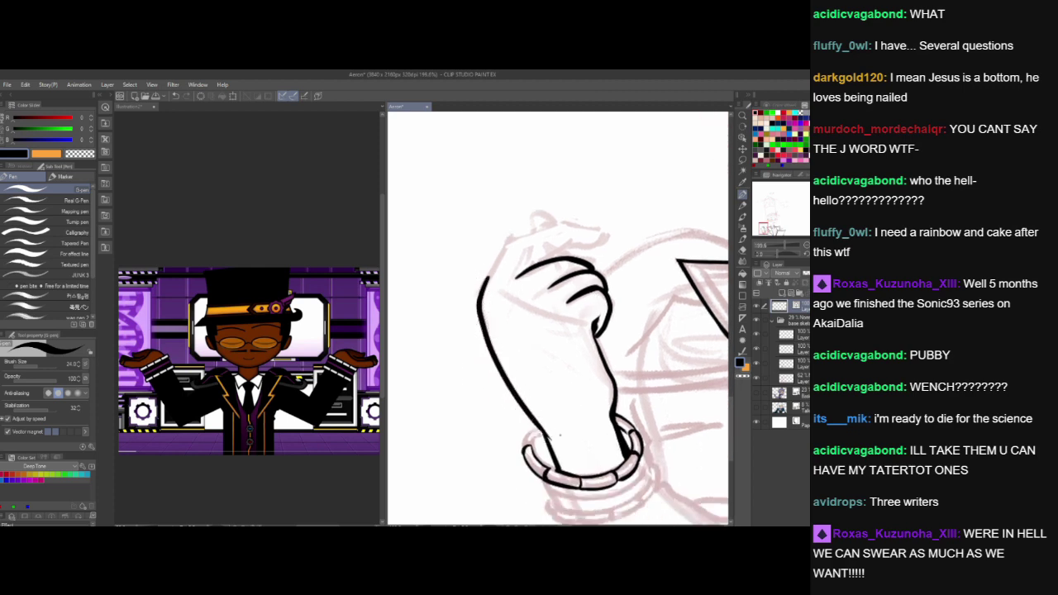
{"action": "left_click_drag", "start_coordinate": [602, 377], "coordinate": [603, 518]}
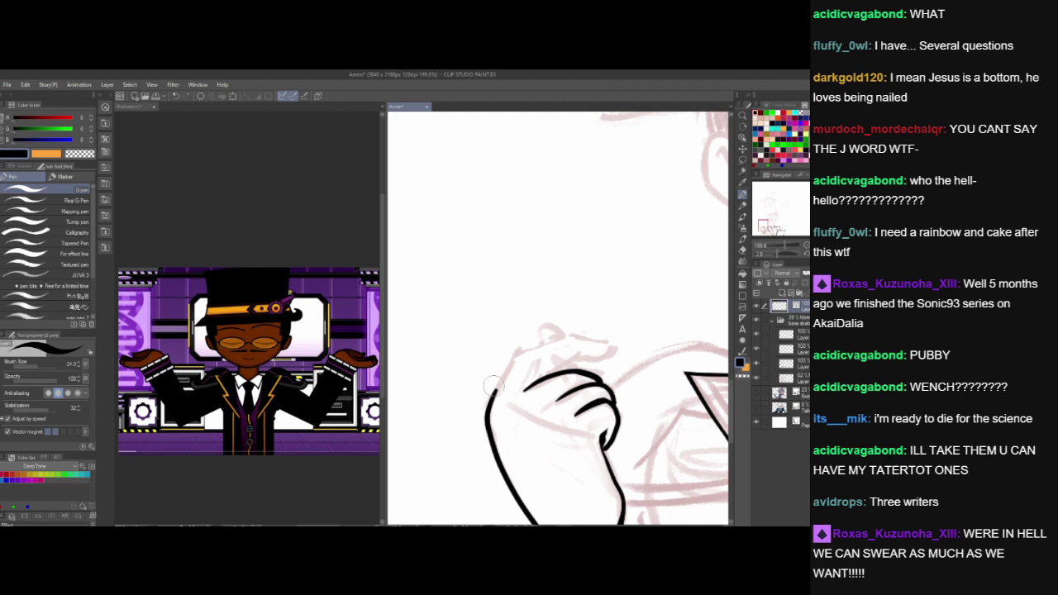
{"action": "mouse_move", "coordinate": [489, 406]}
{"action": "left_mouse_down"}
{"action": "mouse_move", "coordinate": [518, 352]}
{"action": "mouse_move", "coordinate": [581, 339]}
{"action": "left_mouse_up"}
{"action": "left_click_drag", "start_coordinate": [568, 456], "coordinate": [519, 449]}
{"action": "mouse_move", "coordinate": [504, 334]}
{"action": "left_mouse_down"}
{"action": "mouse_move", "coordinate": [560, 333]}
{"action": "mouse_move", "coordinate": [549, 337]}
{"action": "mouse_move", "coordinate": [564, 345]}
{"action": "mouse_move", "coordinate": [533, 336]}
{"action": "mouse_move", "coordinate": [566, 347]}
{"action": "left_mouse_up"}
{"action": "key", "text": "ctrl+z"}
{"action": "key", "text": "ctrl+z"}
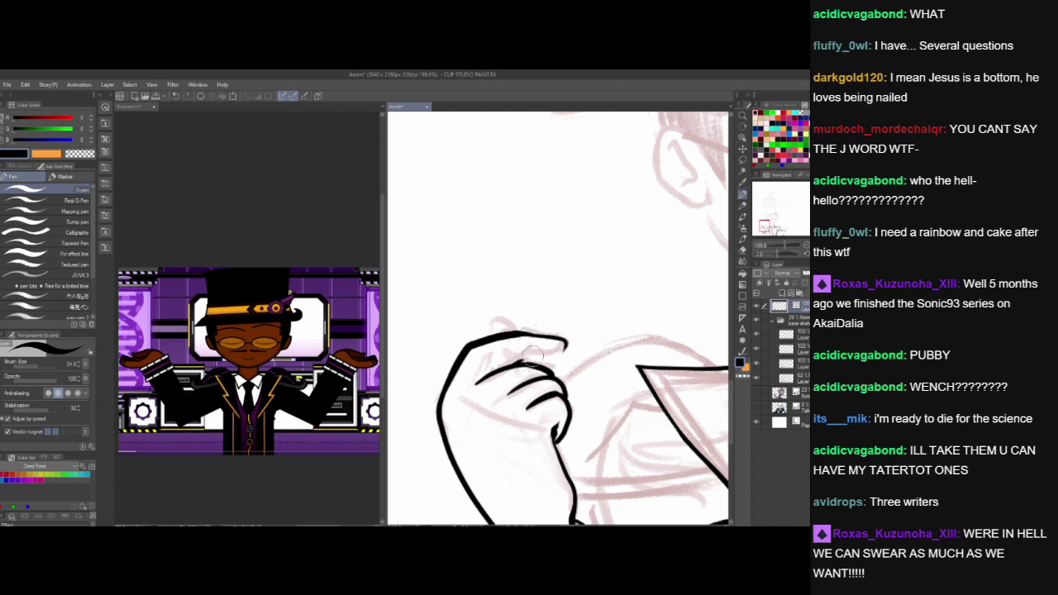
- Ink the index finger's underside, the rounded fingertip showing behind it, and a short nail line at the finger's end
{"action": "left_click_drag", "start_coordinate": [527, 363], "coordinate": [565, 342]}
{"action": "key", "text": "ctrl+z"}
{"action": "mouse_move", "coordinate": [488, 332]}
{"action": "left_mouse_down"}
{"action": "mouse_move", "coordinate": [499, 317]}
{"action": "mouse_move", "coordinate": [505, 334]}
{"action": "mouse_move", "coordinate": [555, 351]}
{"action": "mouse_move", "coordinate": [550, 329]}
{"action": "mouse_move", "coordinate": [541, 390]}
{"action": "left_mouse_up"}
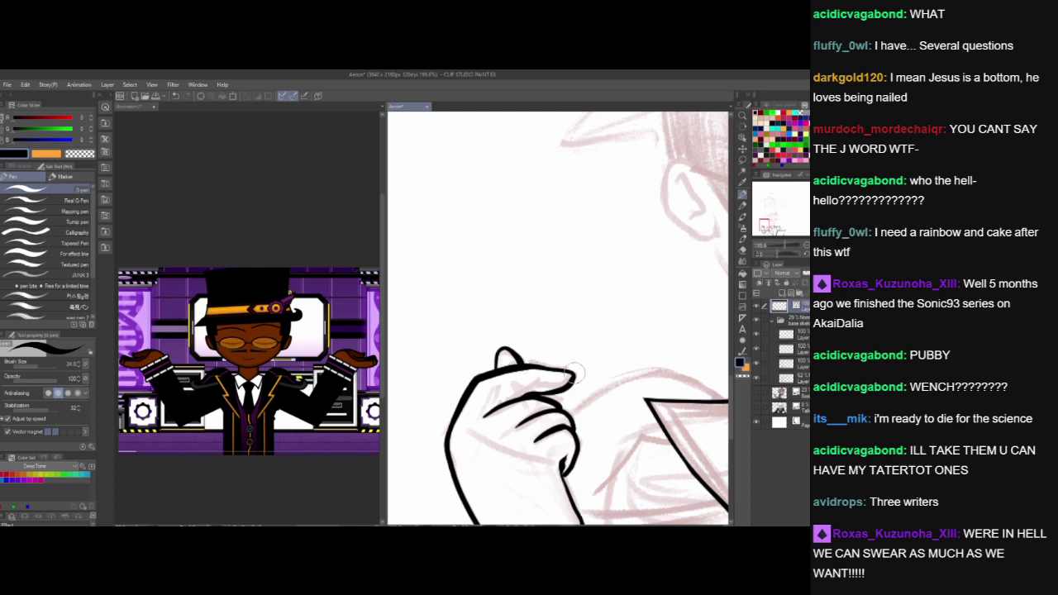
{"action": "left_click_drag", "start_coordinate": [625, 472], "coordinate": [589, 393]}
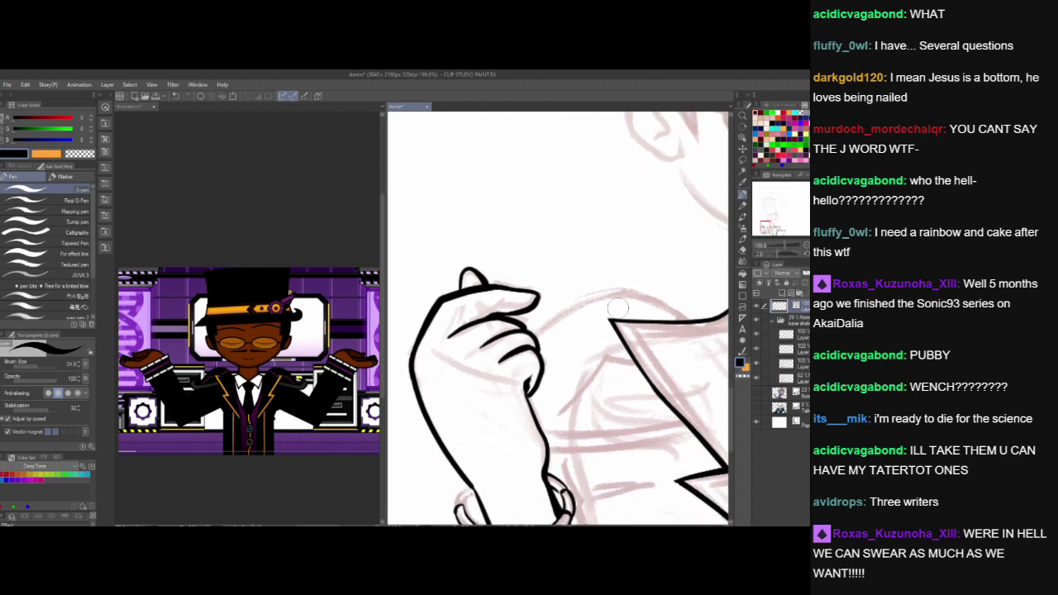
{"action": "scroll", "coordinate": [618, 308], "scroll_direction": "down", "scroll_amount": 5}
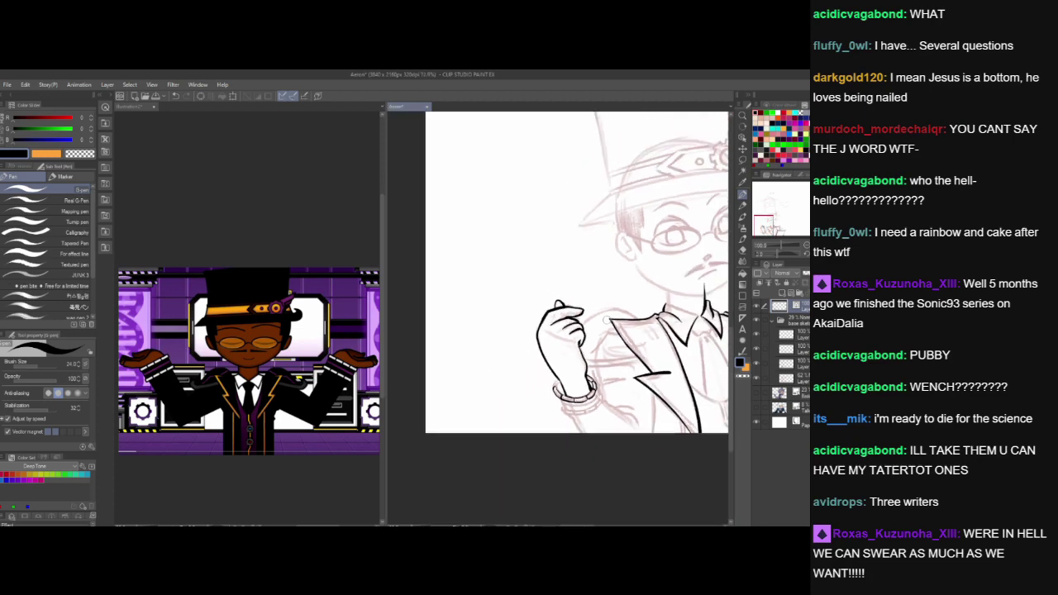
{"action": "scroll", "coordinate": [550, 339], "scroll_direction": "up", "scroll_amount": 2}
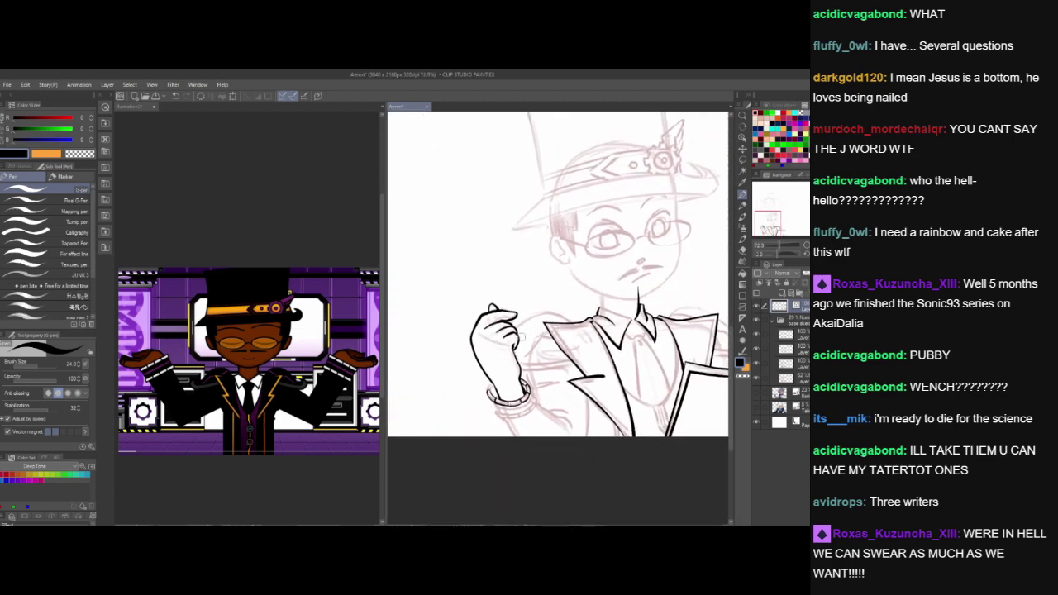
{"action": "scroll", "coordinate": [545, 348], "scroll_direction": "up", "scroll_amount": 4}
{"action": "left_click_drag", "start_coordinate": [541, 365], "coordinate": [549, 371]}
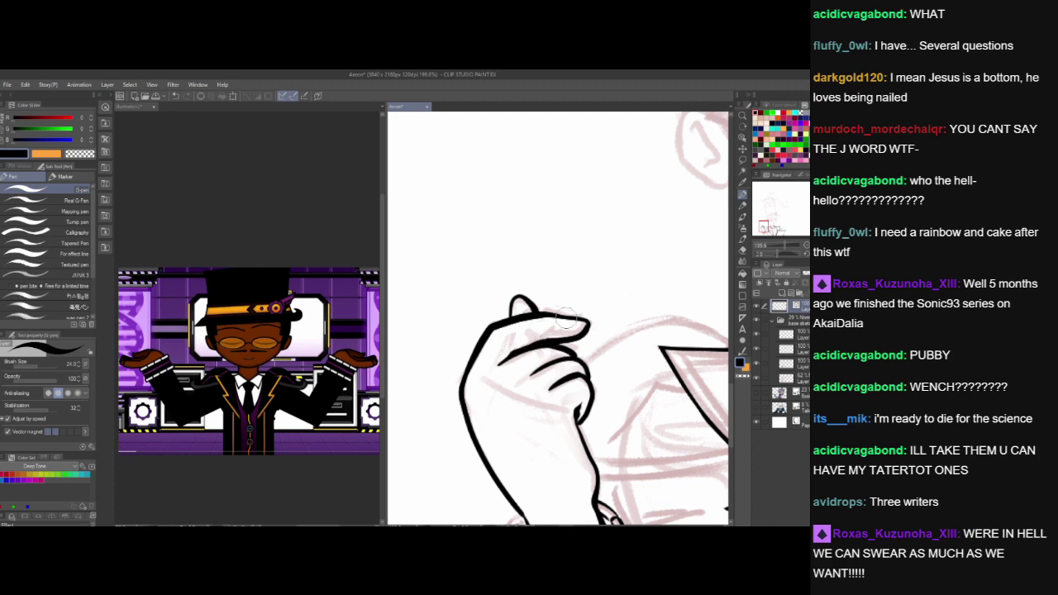
{"action": "left_click_drag", "start_coordinate": [569, 321], "coordinate": [588, 324]}
- Ink the upper bracelet's short back edge on the outer side of the wrist, undoing strokes that do not fit
{"action": "left_click_drag", "start_coordinate": [676, 424], "coordinate": [607, 370]}
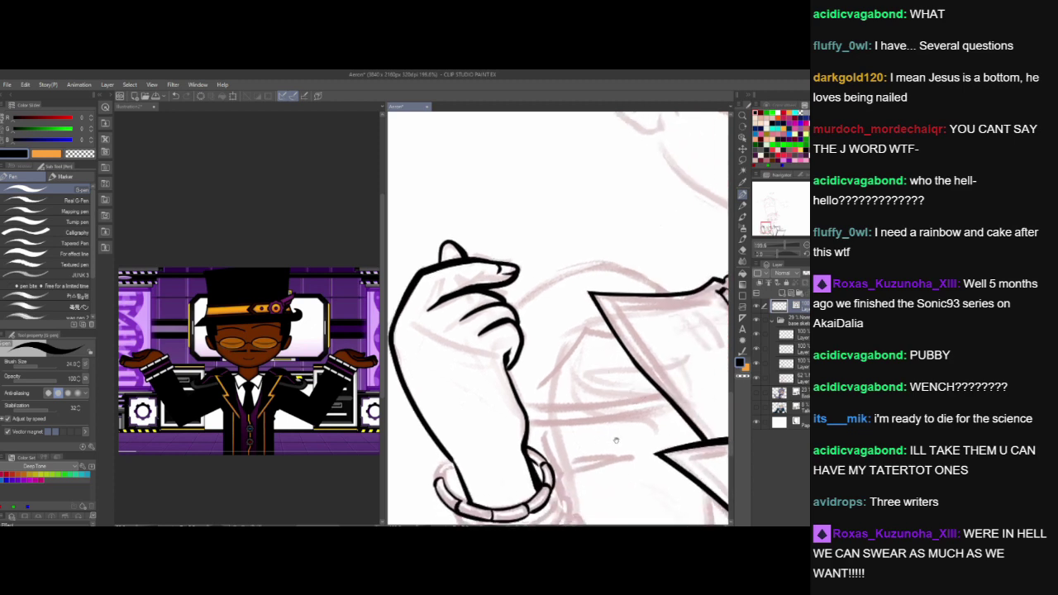
{"action": "left_click_drag", "start_coordinate": [616, 440], "coordinate": [673, 379]}
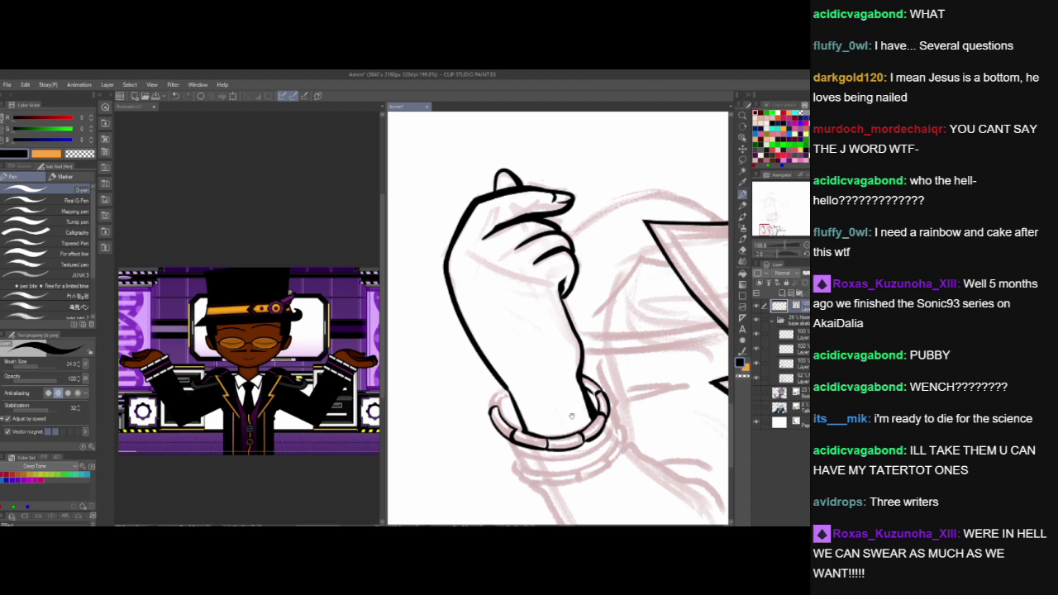
{"action": "left_click_drag", "start_coordinate": [487, 409], "coordinate": [505, 389]}
{"action": "key", "text": "ctrl+z"}
{"action": "key", "text": "ctrl+z"}
- Ink the segmented second bracelet directly beneath the upper one, from its outer side around to the inner side of the arm
{"action": "mouse_move", "coordinate": [667, 494]}
{"action": "left_mouse_down"}
{"action": "mouse_move", "coordinate": [628, 405]}
{"action": "mouse_move", "coordinate": [598, 378]}
{"action": "left_mouse_up"}
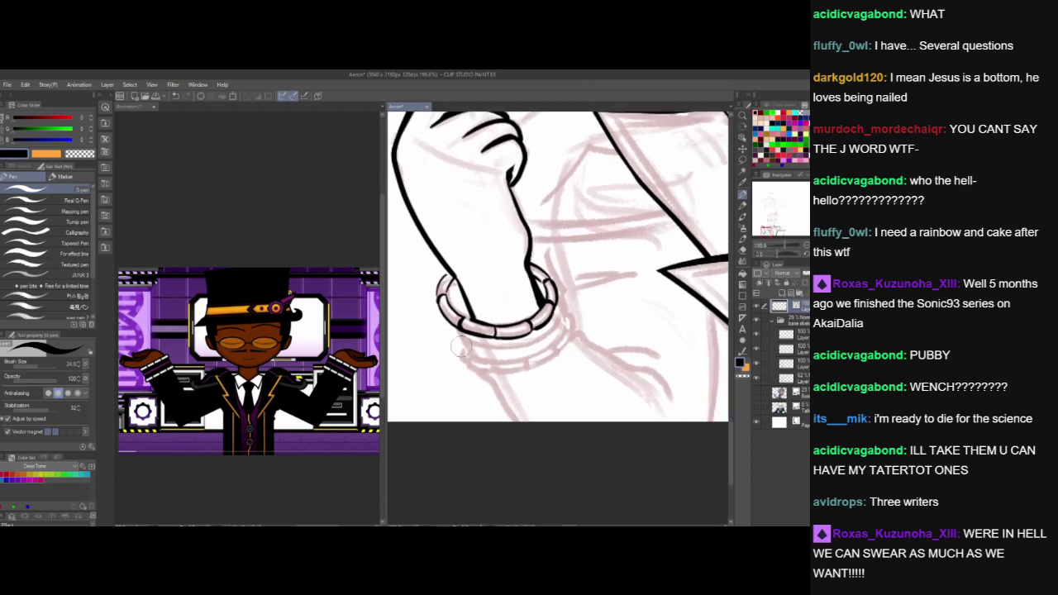
{"action": "left_click_drag", "start_coordinate": [469, 355], "coordinate": [446, 307]}
{"action": "key", "text": "ctrl+z"}
{"action": "left_click_drag", "start_coordinate": [467, 354], "coordinate": [446, 304]}
{"action": "left_click_drag", "start_coordinate": [565, 316], "coordinate": [556, 289]}
{"action": "mouse_move", "coordinate": [469, 367]}
{"action": "left_mouse_down"}
{"action": "mouse_move", "coordinate": [475, 356]}
{"action": "mouse_move", "coordinate": [498, 372]}
{"action": "mouse_move", "coordinate": [458, 348]}
{"action": "mouse_move", "coordinate": [450, 327]}
{"action": "left_mouse_up"}
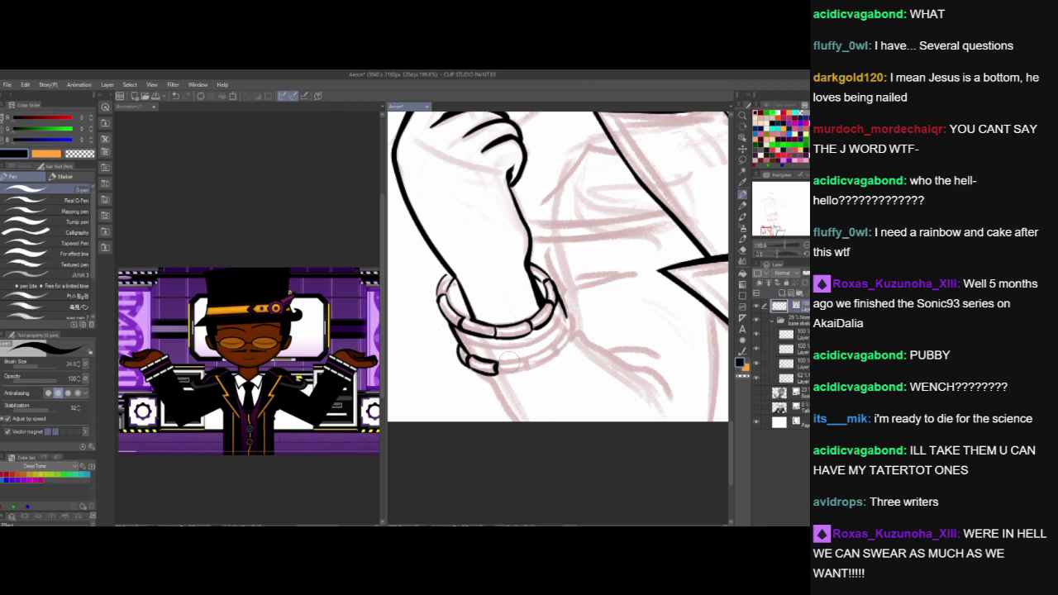
{"action": "mouse_move", "coordinate": [496, 376]}
{"action": "left_mouse_down"}
{"action": "mouse_move", "coordinate": [529, 371]}
{"action": "mouse_move", "coordinate": [504, 362]}
{"action": "mouse_move", "coordinate": [527, 358]}
{"action": "mouse_move", "coordinate": [530, 370]}
{"action": "mouse_move", "coordinate": [541, 334]}
{"action": "mouse_move", "coordinate": [529, 359]}
{"action": "mouse_move", "coordinate": [552, 347]}
{"action": "mouse_move", "coordinate": [558, 354]}
{"action": "mouse_move", "coordinate": [533, 371]}
{"action": "mouse_move", "coordinate": [561, 359]}
{"action": "mouse_move", "coordinate": [570, 325]}
{"action": "mouse_move", "coordinate": [553, 346]}
{"action": "mouse_move", "coordinate": [571, 326]}
{"action": "mouse_move", "coordinate": [563, 357]}
{"action": "left_mouse_up"}
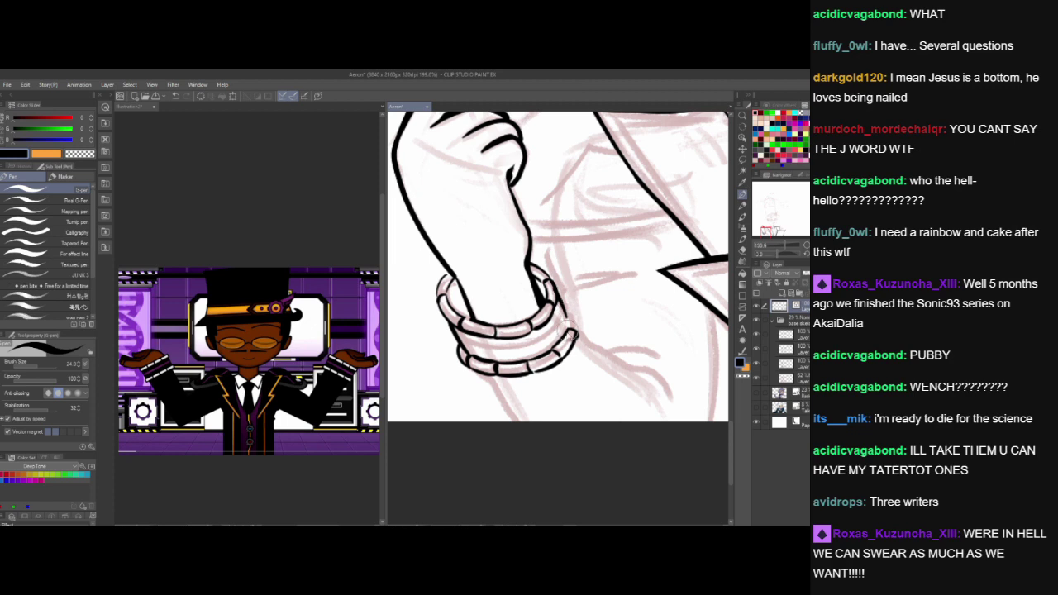
{"action": "key", "text": "ctrl+z"}
{"action": "left_click_drag", "start_coordinate": [562, 358], "coordinate": [577, 337]}
{"action": "key", "text": "ctrl+z"}
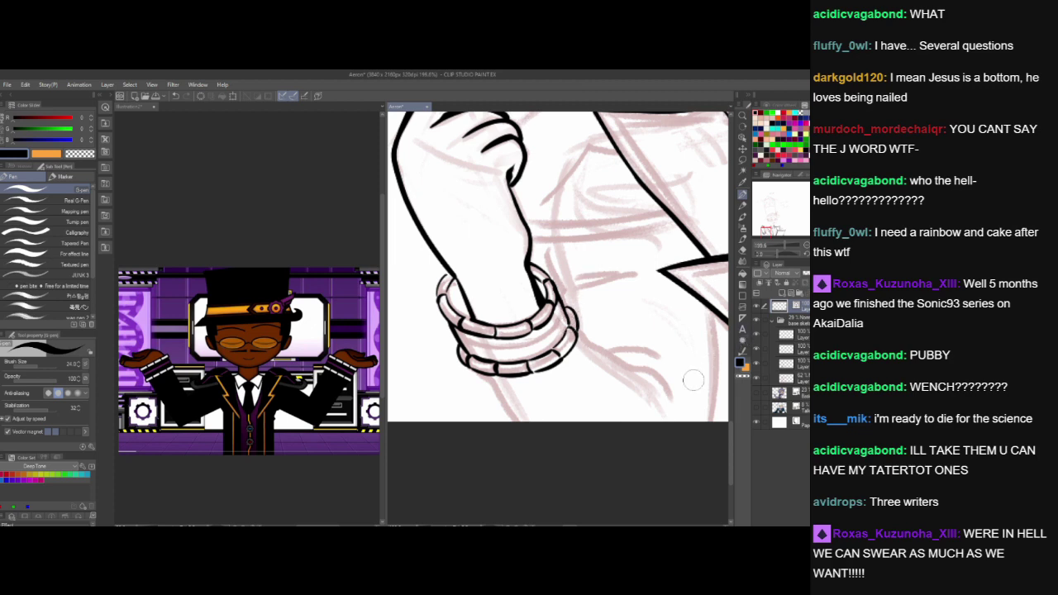
- Ink both edges of the forearm emerging below the bracelets, plus a short fold line branching off the inner edge
{"action": "left_click_drag", "start_coordinate": [693, 380], "coordinate": [685, 424]}
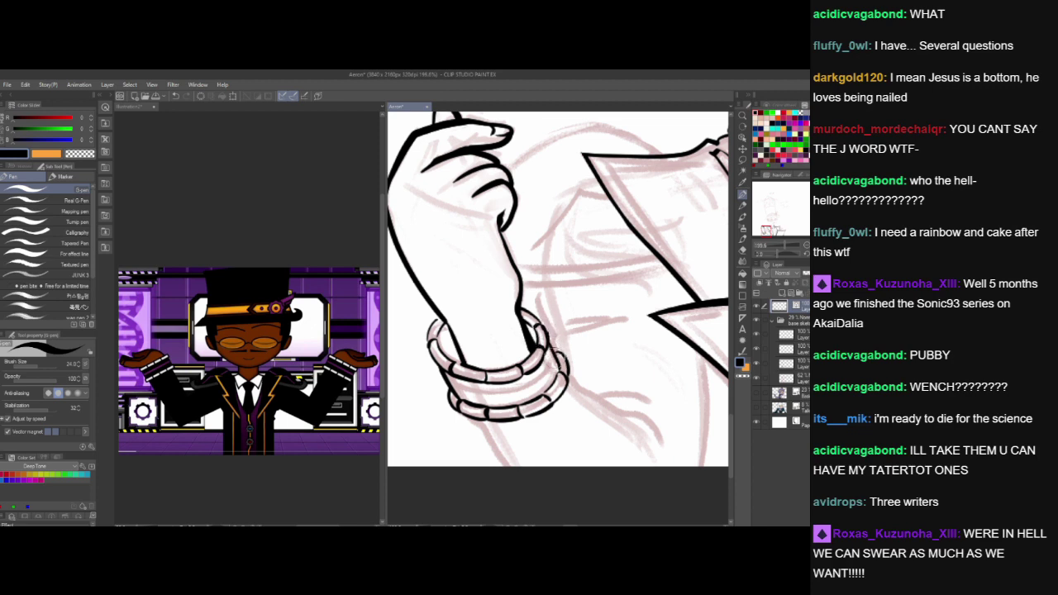
{"action": "left_click_drag", "start_coordinate": [636, 459], "coordinate": [625, 432]}
{"action": "left_click_drag", "start_coordinate": [455, 384], "coordinate": [503, 456]}
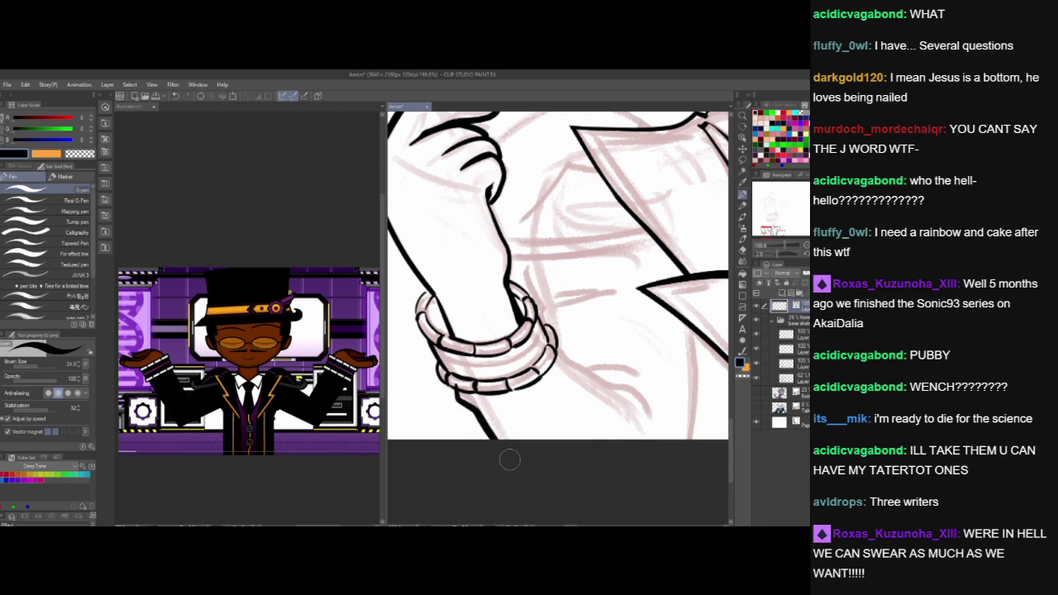
{"action": "left_click_drag", "start_coordinate": [586, 472], "coordinate": [551, 496]}
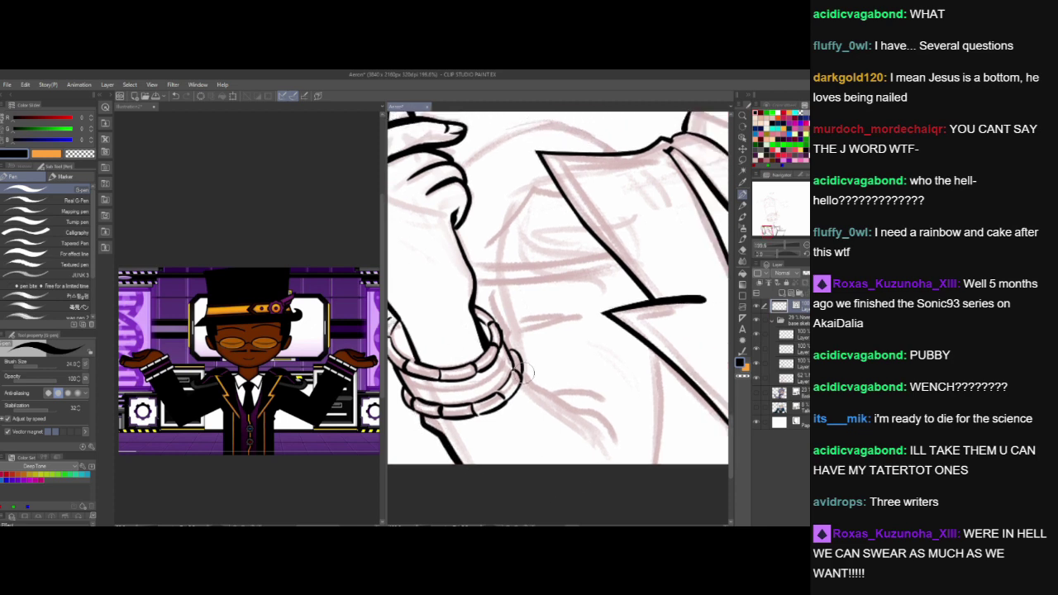
{"action": "mouse_move", "coordinate": [526, 370]}
{"action": "left_mouse_down"}
{"action": "mouse_move", "coordinate": [586, 410]}
{"action": "mouse_move", "coordinate": [620, 443]}
{"action": "left_mouse_up"}
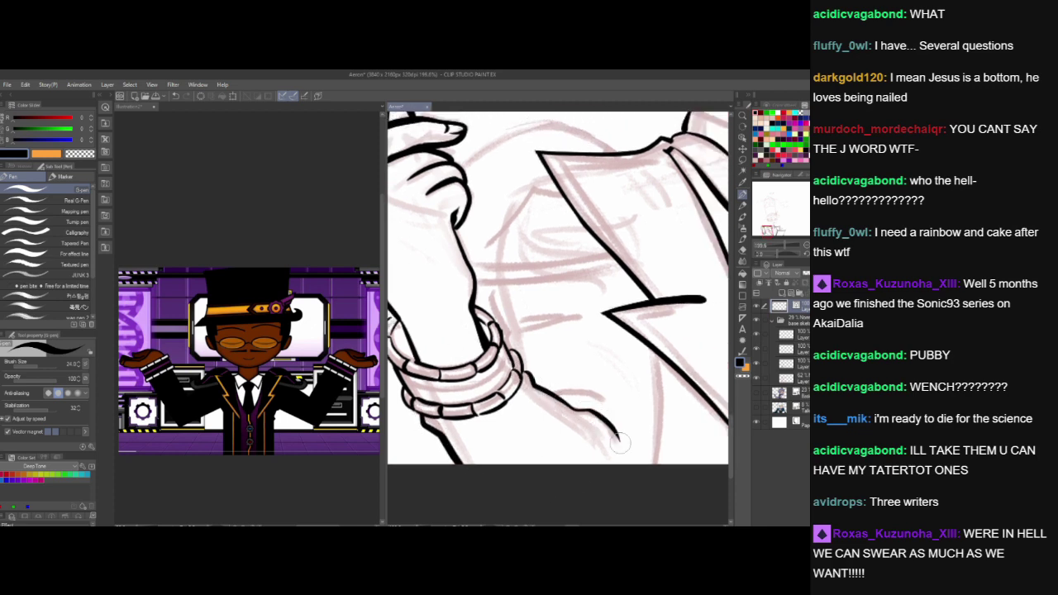
{"action": "left_click_drag", "start_coordinate": [544, 395], "coordinate": [604, 400]}
- Ink the jacket's side line from the lower lapel edge down to the canvas border, retrying until it follows the sketch
{"action": "left_click_drag", "start_coordinate": [676, 472], "coordinate": [589, 492]}
{"action": "mouse_move", "coordinate": [573, 382]}
{"action": "left_mouse_down"}
{"action": "mouse_move", "coordinate": [577, 413]}
{"action": "mouse_move", "coordinate": [569, 484]}
{"action": "left_mouse_up"}
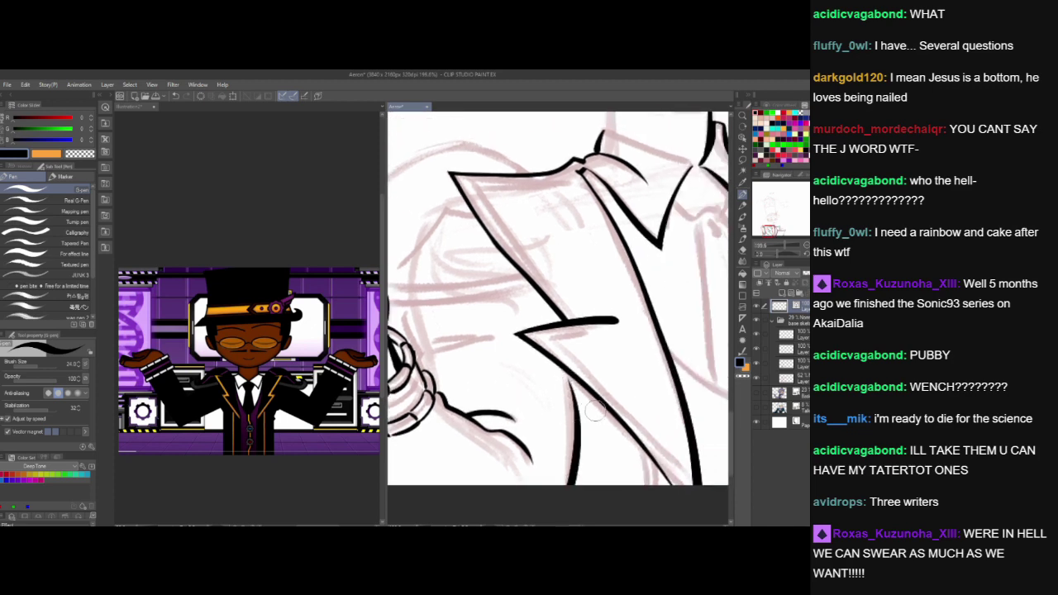
{"action": "key", "text": "ctrl+z"}
{"action": "left_click_drag", "start_coordinate": [566, 382], "coordinate": [562, 514]}
{"action": "key", "text": "ctrl+z"}
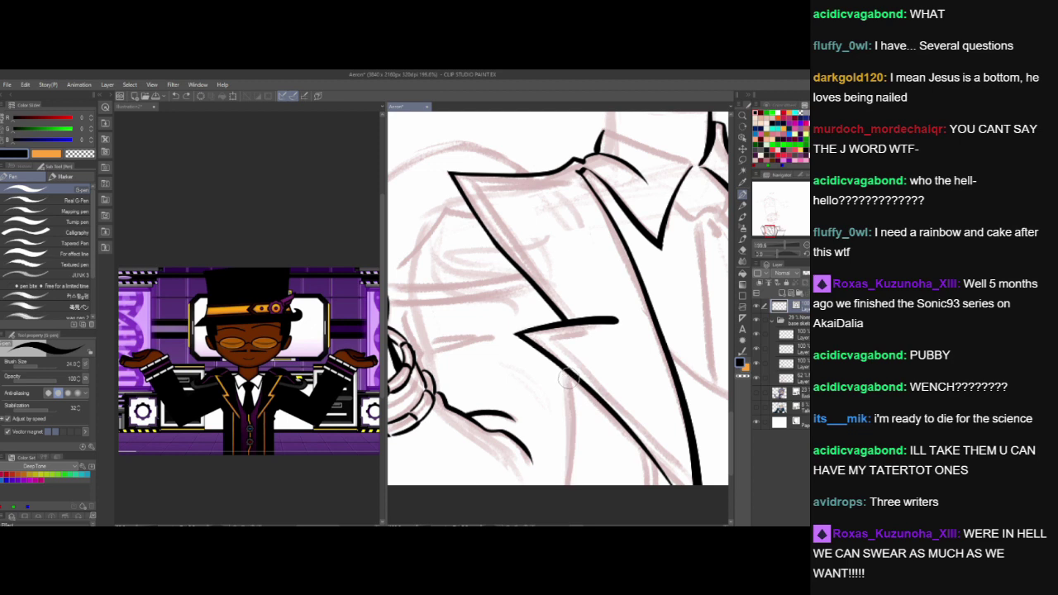
{"action": "left_click_drag", "start_coordinate": [568, 377], "coordinate": [570, 485]}
- Ink a short fold line above the forearm and the two curved edges of the band between the wrist and lapel, trimming the overshoots
{"action": "mouse_move", "coordinate": [618, 444]}
{"action": "left_mouse_down"}
{"action": "mouse_move", "coordinate": [698, 501]}
{"action": "mouse_move", "coordinate": [722, 495]}
{"action": "left_mouse_up"}
{"action": "left_click_drag", "start_coordinate": [529, 409], "coordinate": [605, 395]}
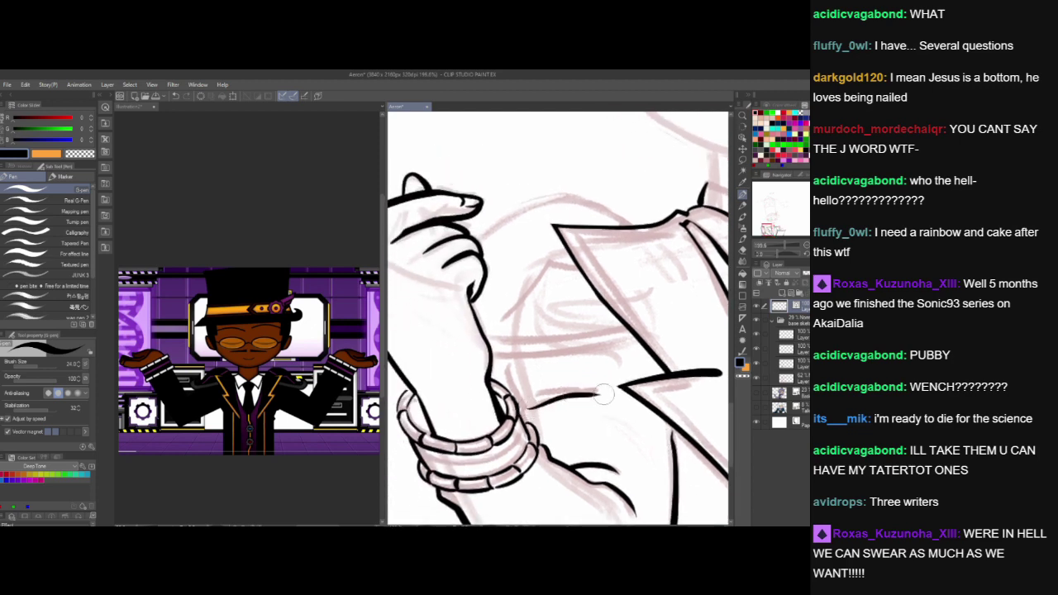
{"action": "left_click_drag", "start_coordinate": [537, 356], "coordinate": [554, 393]}
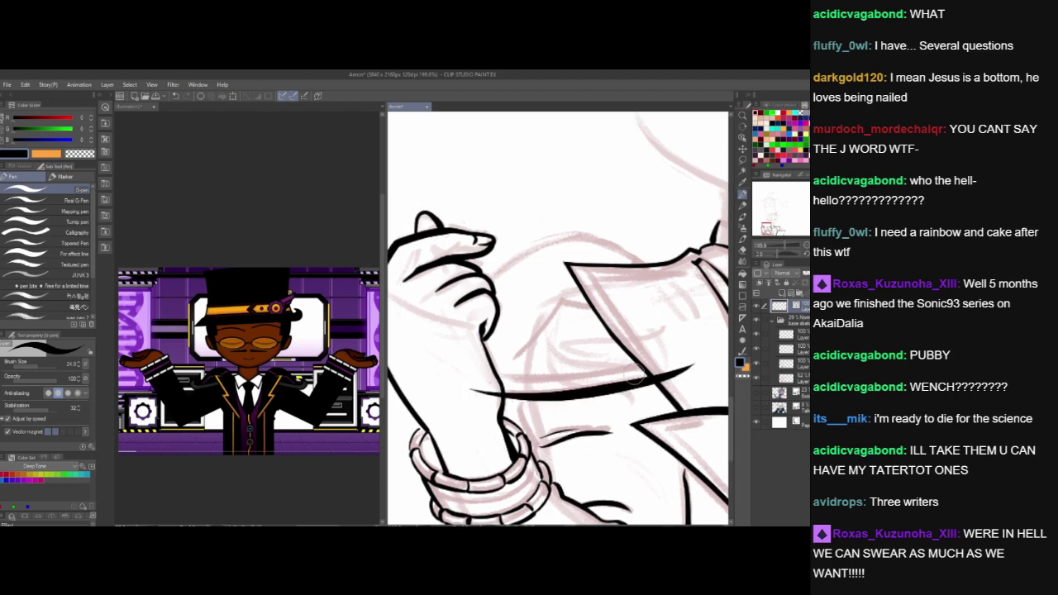
{"action": "mouse_move", "coordinate": [468, 395]}
{"action": "left_mouse_down"}
{"action": "mouse_move", "coordinate": [514, 400]}
{"action": "mouse_move", "coordinate": [648, 378]}
{"action": "left_mouse_up"}
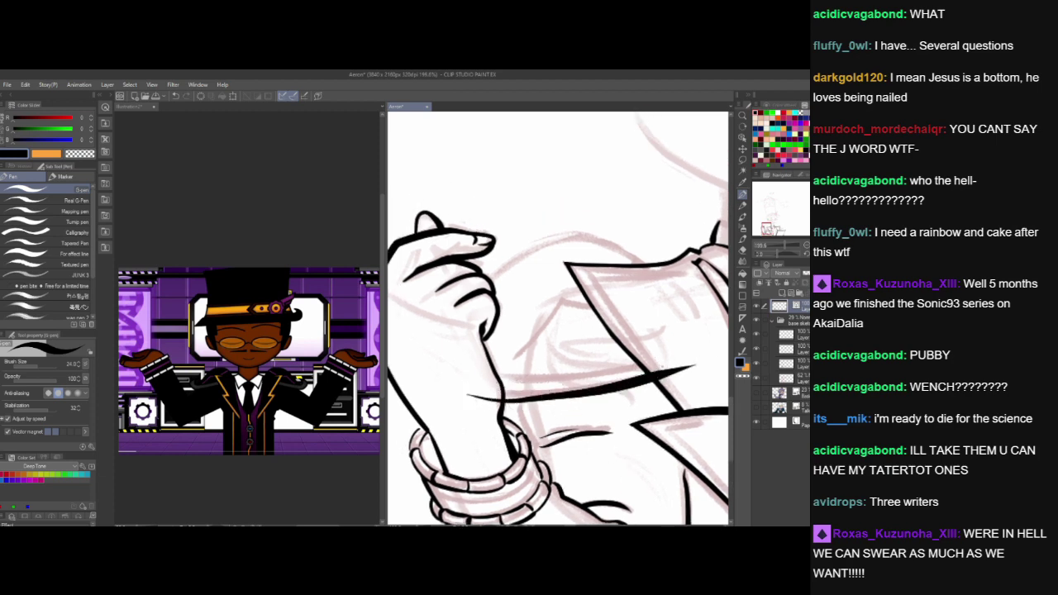
{"action": "left_click_drag", "start_coordinate": [472, 376], "coordinate": [690, 351]}
{"action": "left_click", "coordinate": [665, 353]}
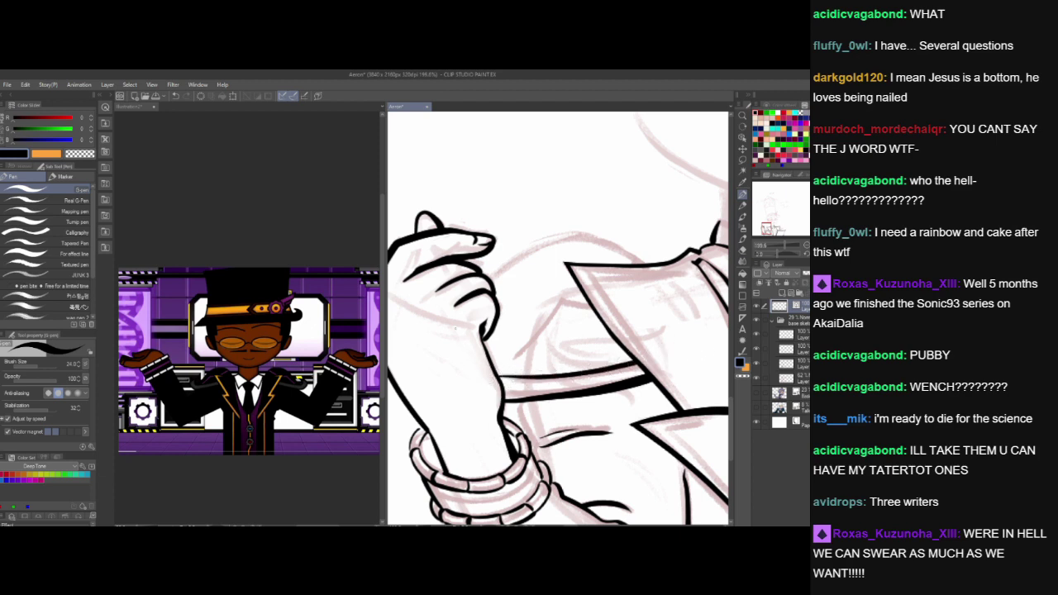
- Ink the shoulder arc from the raised fingers to the lapel, and work on the short sleeve line beneath the band
{"action": "mouse_move", "coordinate": [632, 435]}
{"action": "left_mouse_down"}
{"action": "mouse_move", "coordinate": [666, 510]}
{"action": "mouse_move", "coordinate": [651, 542]}
{"action": "left_mouse_up"}
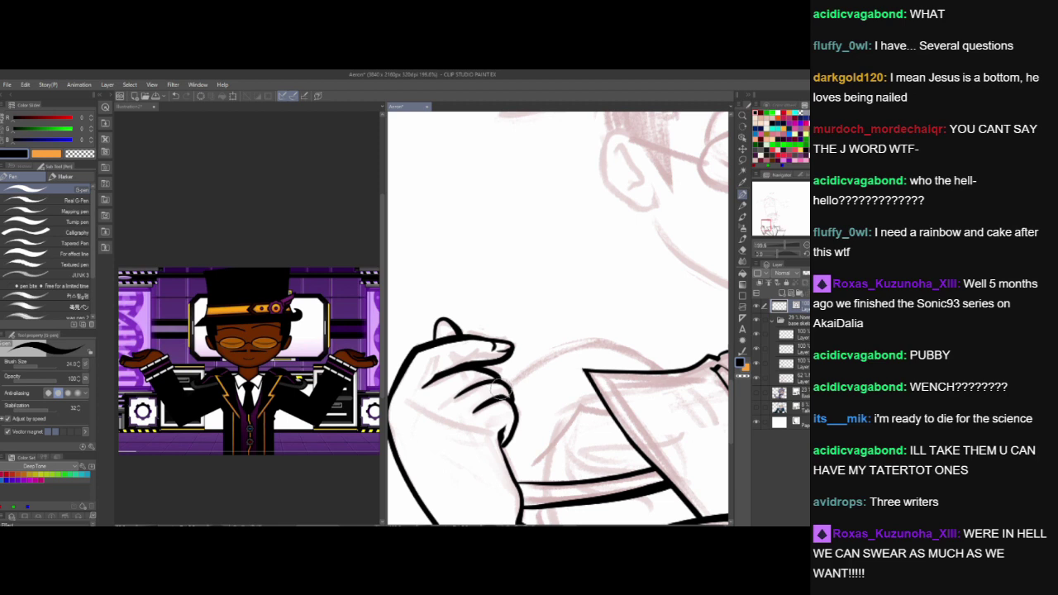
{"action": "mouse_move", "coordinate": [500, 388]}
{"action": "left_mouse_down"}
{"action": "mouse_move", "coordinate": [557, 356]}
{"action": "mouse_move", "coordinate": [682, 393]}
{"action": "left_mouse_up"}
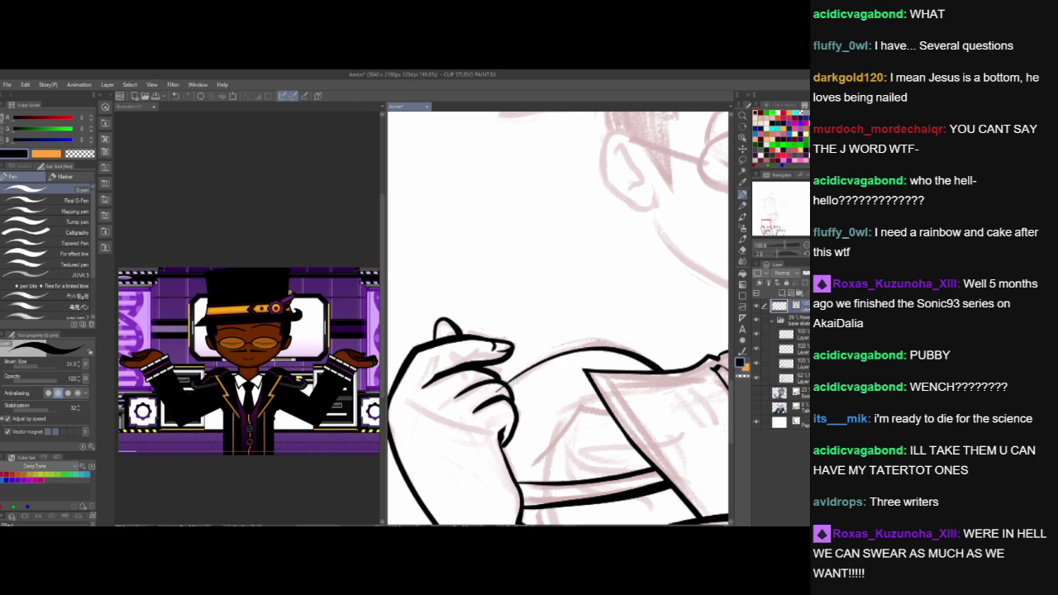
{"action": "mouse_move", "coordinate": [650, 492]}
{"action": "left_mouse_down"}
{"action": "mouse_move", "coordinate": [550, 424]}
{"action": "mouse_move", "coordinate": [552, 407]}
{"action": "left_mouse_up"}
{"action": "left_click_drag", "start_coordinate": [598, 464], "coordinate": [595, 411]}
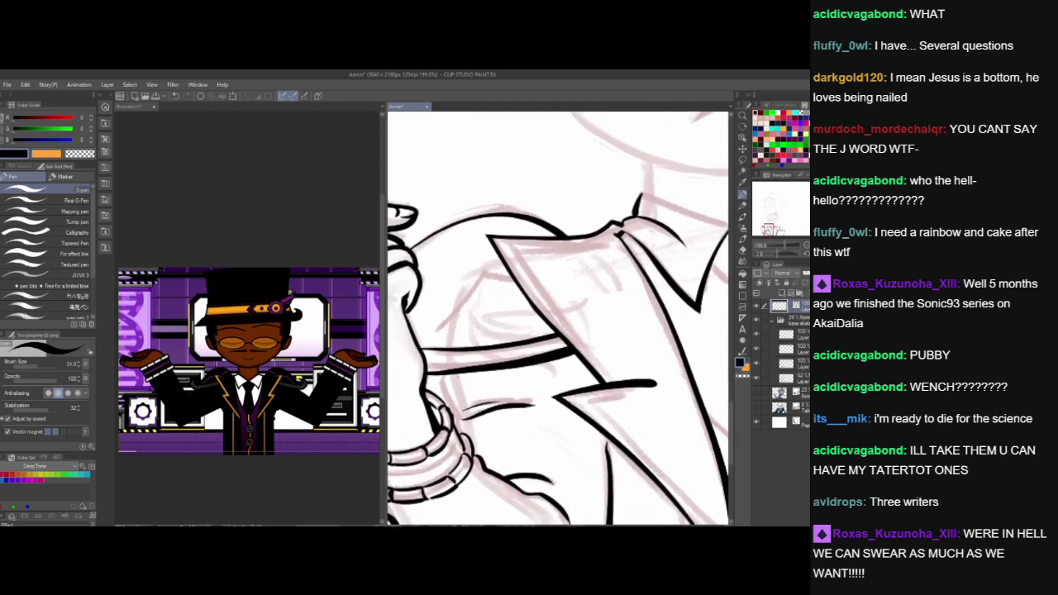
{"action": "left_click_drag", "start_coordinate": [451, 364], "coordinate": [451, 411]}
- Ink the opposite shoulder's curve behind the lapel down to the sleeve's outer point, and the sleeve's lower edge back to the lapel
{"action": "left_click_drag", "start_coordinate": [673, 462], "coordinate": [649, 381]}
{"action": "mouse_move", "coordinate": [716, 240]}
{"action": "left_mouse_down"}
{"action": "mouse_move", "coordinate": [659, 302]}
{"action": "mouse_move", "coordinate": [588, 431]}
{"action": "mouse_move", "coordinate": [518, 457]}
{"action": "left_mouse_up"}
{"action": "left_click_drag", "start_coordinate": [665, 485], "coordinate": [574, 365]}
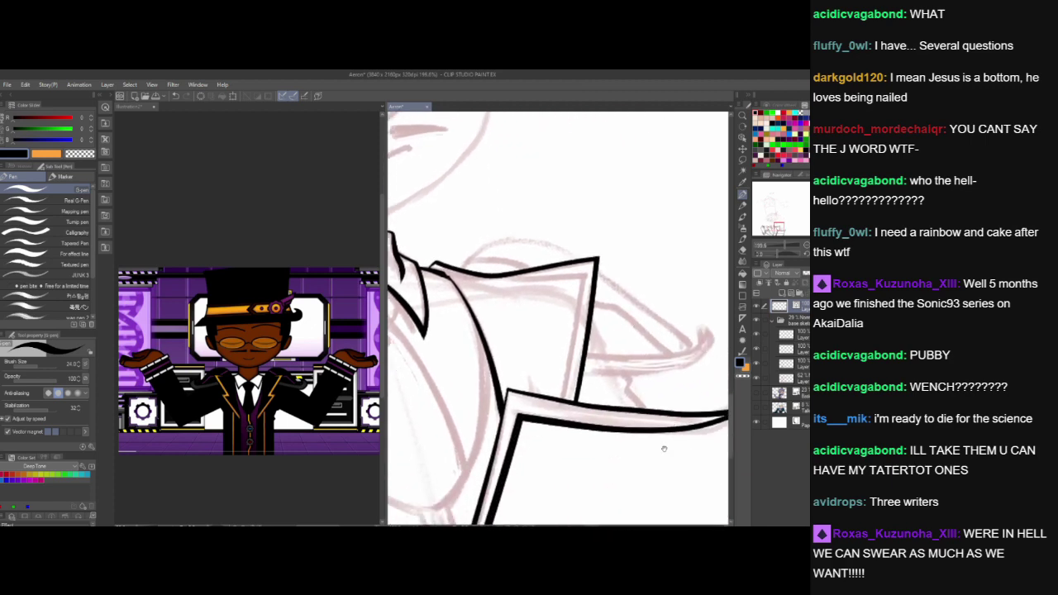
{"action": "left_click_drag", "start_coordinate": [663, 449], "coordinate": [652, 484]}
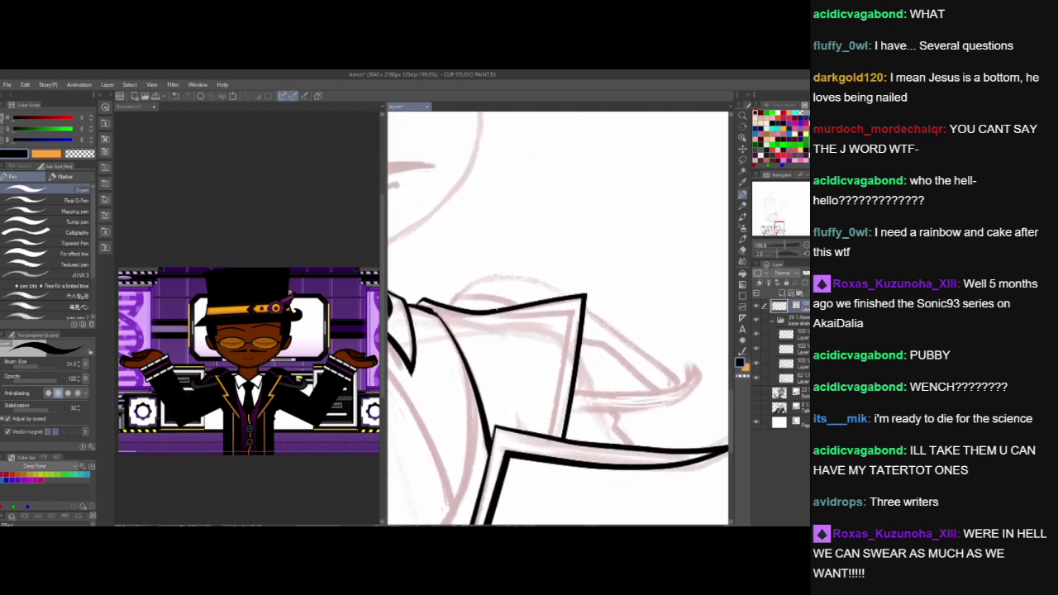
{"action": "mouse_move", "coordinate": [446, 306]}
{"action": "left_mouse_down"}
{"action": "mouse_move", "coordinate": [522, 271]}
{"action": "mouse_move", "coordinate": [686, 382]}
{"action": "left_mouse_up"}
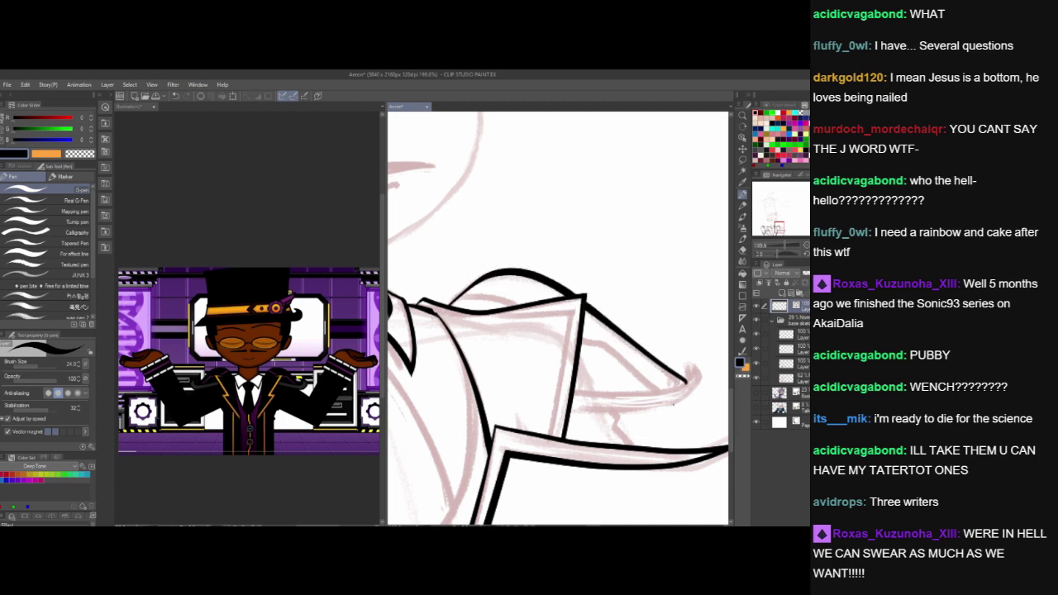
{"action": "mouse_move", "coordinate": [619, 393]}
{"action": "left_mouse_down"}
{"action": "mouse_move", "coordinate": [550, 448]}
{"action": "mouse_move", "coordinate": [629, 435]}
{"action": "left_mouse_up"}
{"action": "key", "text": "ctrl+z"}
{"action": "mouse_move", "coordinate": [509, 446]}
{"action": "left_mouse_down"}
{"action": "mouse_move", "coordinate": [601, 448]}
{"action": "mouse_move", "coordinate": [634, 433]}
{"action": "left_mouse_up"}
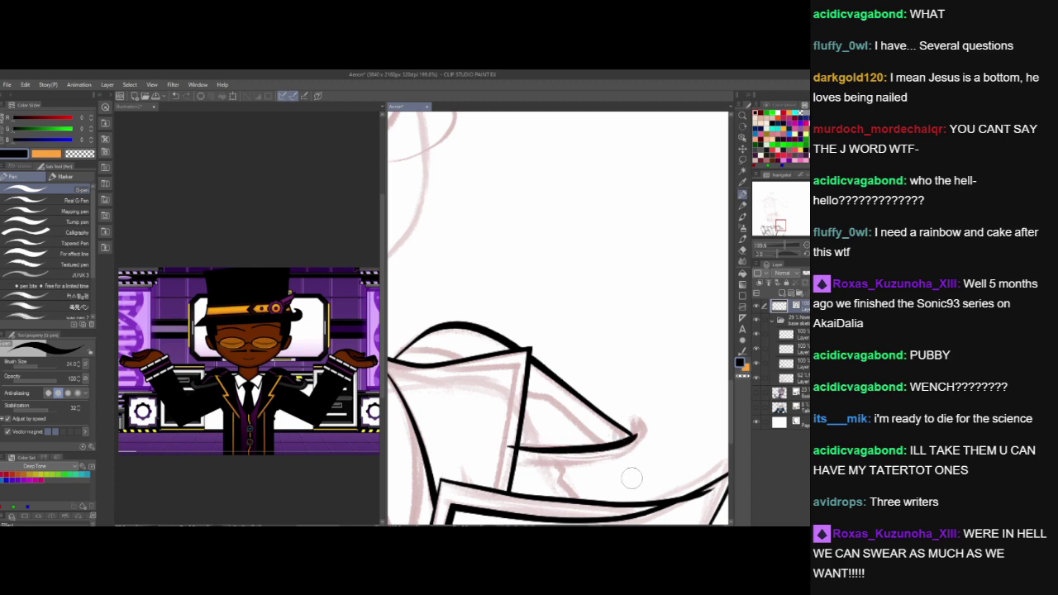
- Ink the trim below that sleeve's lower edge, ending in an upturned curl at the outer point
{"action": "left_click_drag", "start_coordinate": [626, 460], "coordinate": [479, 417]}
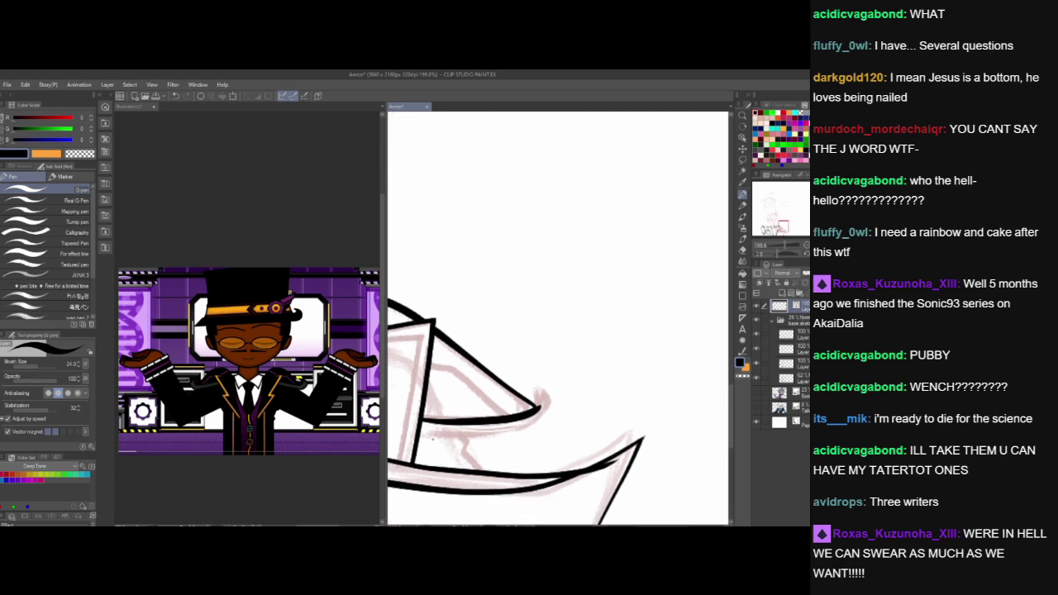
{"action": "mouse_move", "coordinate": [405, 434]}
{"action": "left_mouse_down"}
{"action": "mouse_move", "coordinate": [552, 409]}
{"action": "mouse_move", "coordinate": [535, 388]}
{"action": "left_mouse_up"}
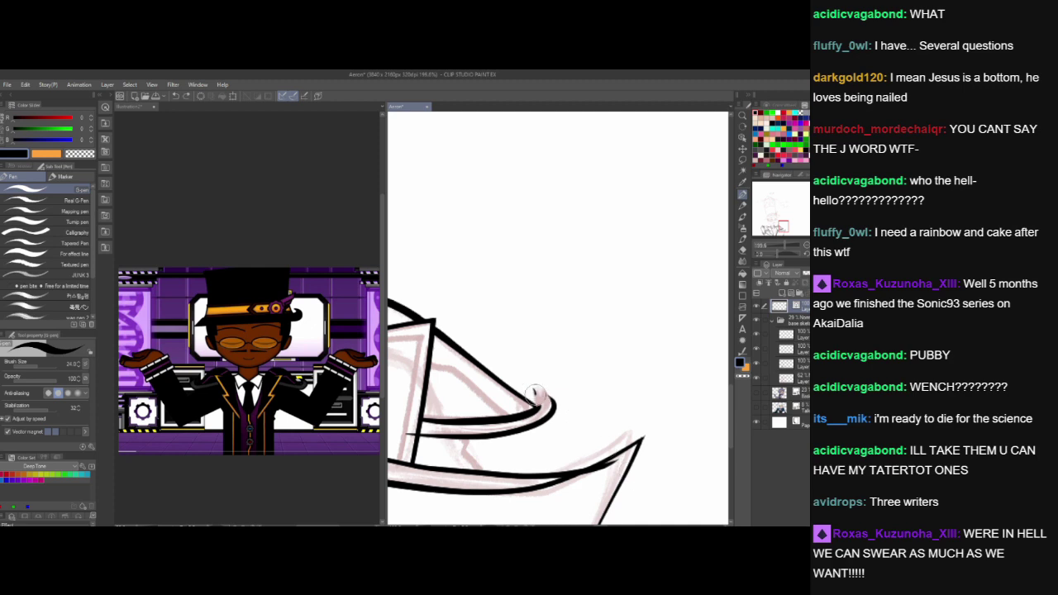
{"action": "left_click_drag", "start_coordinate": [548, 401], "coordinate": [547, 390]}
{"action": "left_click_drag", "start_coordinate": [585, 471], "coordinate": [629, 420]}
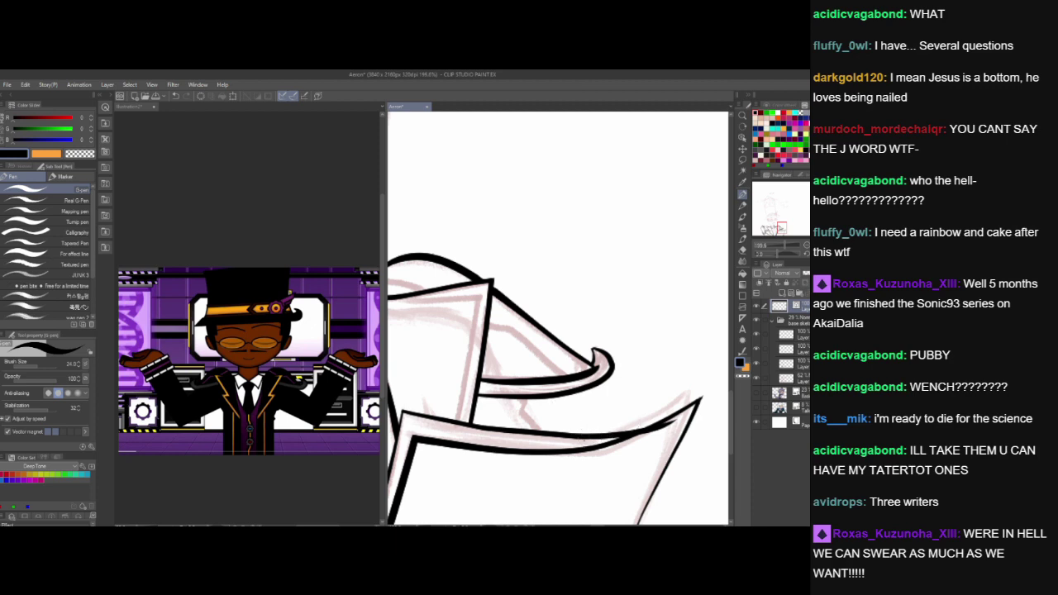
{"action": "left_click_drag", "start_coordinate": [559, 391], "coordinate": [511, 362]}
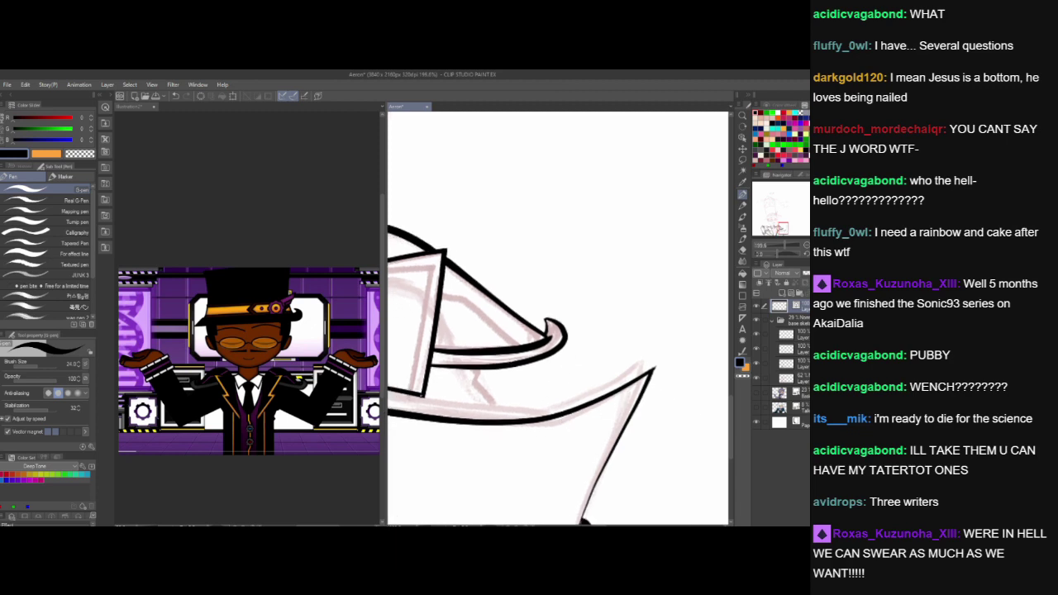
- Ink the paper's second upper edge parallel to the first, and close the border at its raised outer corner
{"action": "mouse_move", "coordinate": [422, 393]}
{"action": "left_mouse_down"}
{"action": "mouse_move", "coordinate": [517, 342]}
{"action": "mouse_move", "coordinate": [438, 357]}
{"action": "mouse_move", "coordinate": [527, 370]}
{"action": "mouse_move", "coordinate": [684, 329]}
{"action": "left_mouse_up"}
{"action": "left_click_drag", "start_coordinate": [577, 460], "coordinate": [631, 452]}
{"action": "key", "text": "ctrl+z"}
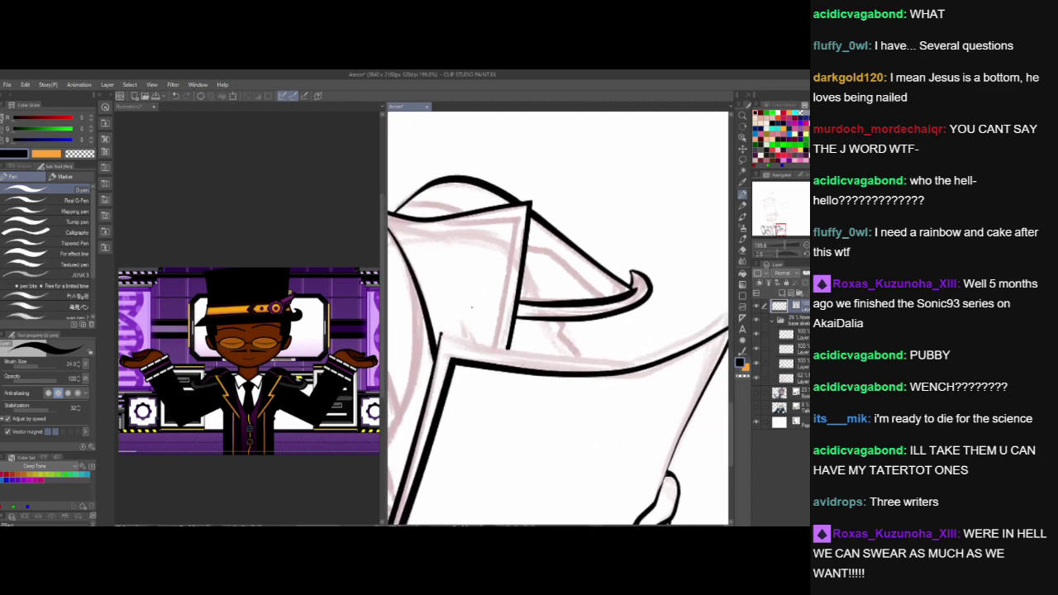
{"action": "mouse_move", "coordinate": [406, 325]}
{"action": "left_mouse_down"}
{"action": "mouse_move", "coordinate": [613, 359]}
{"action": "mouse_move", "coordinate": [727, 318]}
{"action": "left_mouse_up"}
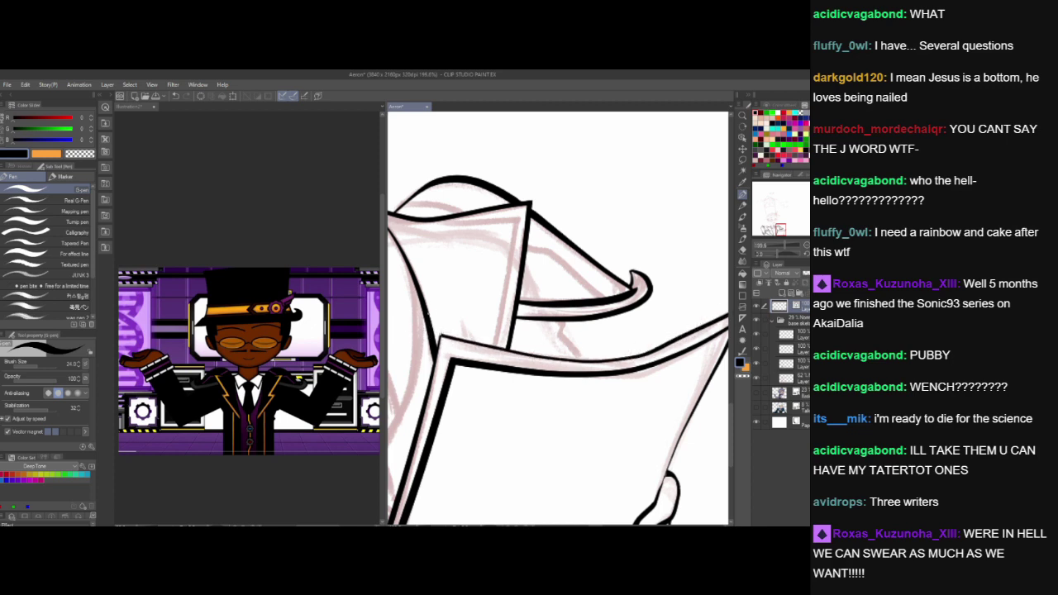
{"action": "left_click_drag", "start_coordinate": [610, 438], "coordinate": [476, 460]}
{"action": "left_click_drag", "start_coordinate": [559, 408], "coordinate": [615, 274]}
{"action": "key", "text": "ctrl+z"}
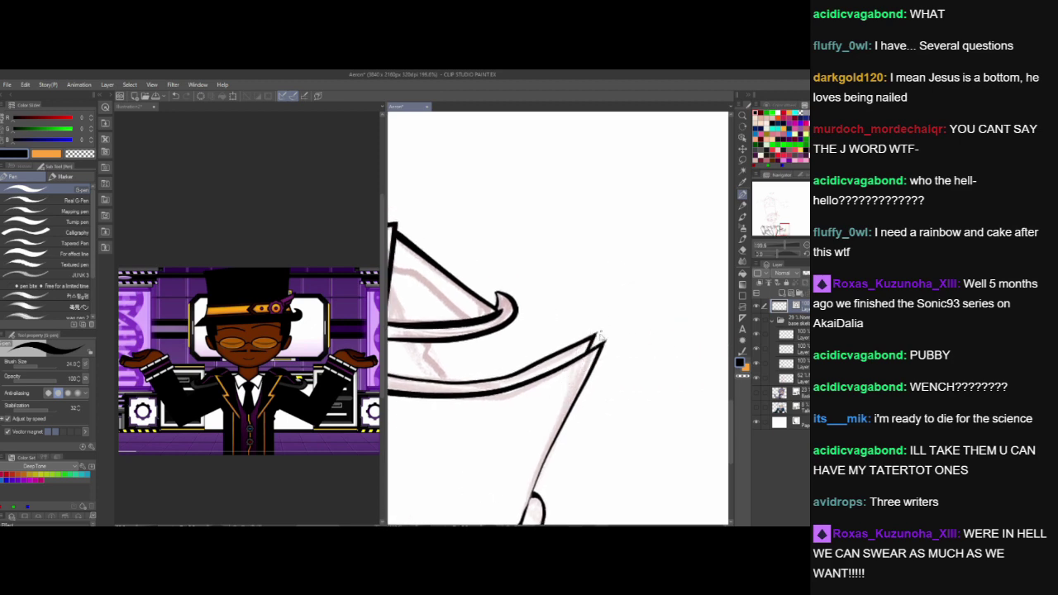
{"action": "mouse_move", "coordinate": [566, 411]}
{"action": "left_mouse_down"}
{"action": "mouse_move", "coordinate": [604, 295]}
{"action": "mouse_move", "coordinate": [613, 326]}
{"action": "left_mouse_up"}
{"action": "left_click_drag", "start_coordinate": [576, 373], "coordinate": [589, 350]}
{"action": "scroll", "coordinate": [519, 413], "scroll_direction": "down", "scroll_amount": 4}
{"action": "left_click_drag", "start_coordinate": [520, 419], "coordinate": [654, 399]}
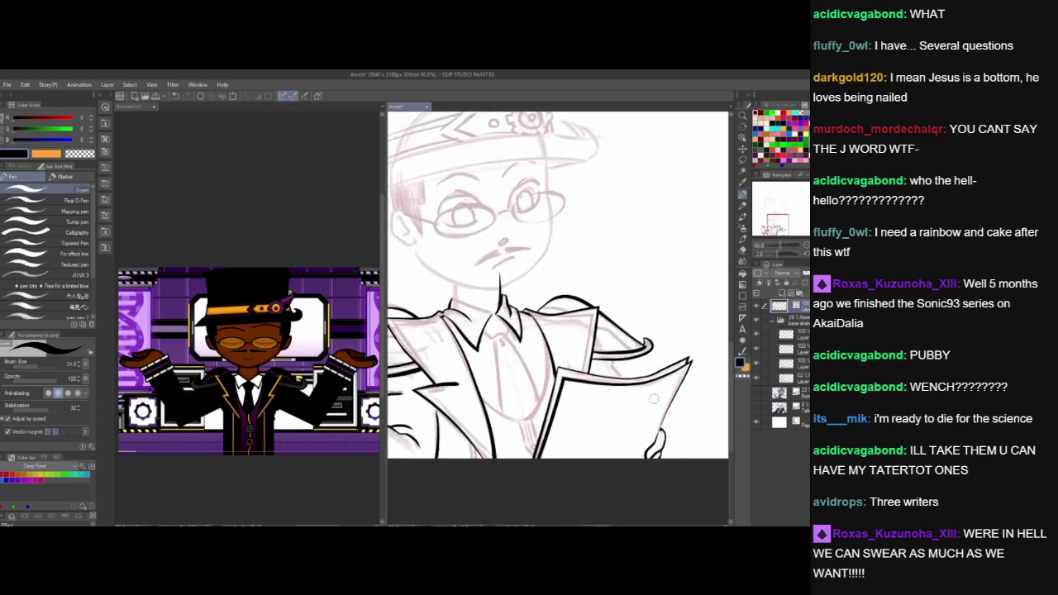
- Ink the angled fold line on the sleeve between the curled trim and the paper's upper edge
{"action": "scroll", "coordinate": [653, 400], "scroll_direction": "down", "scroll_amount": 4}
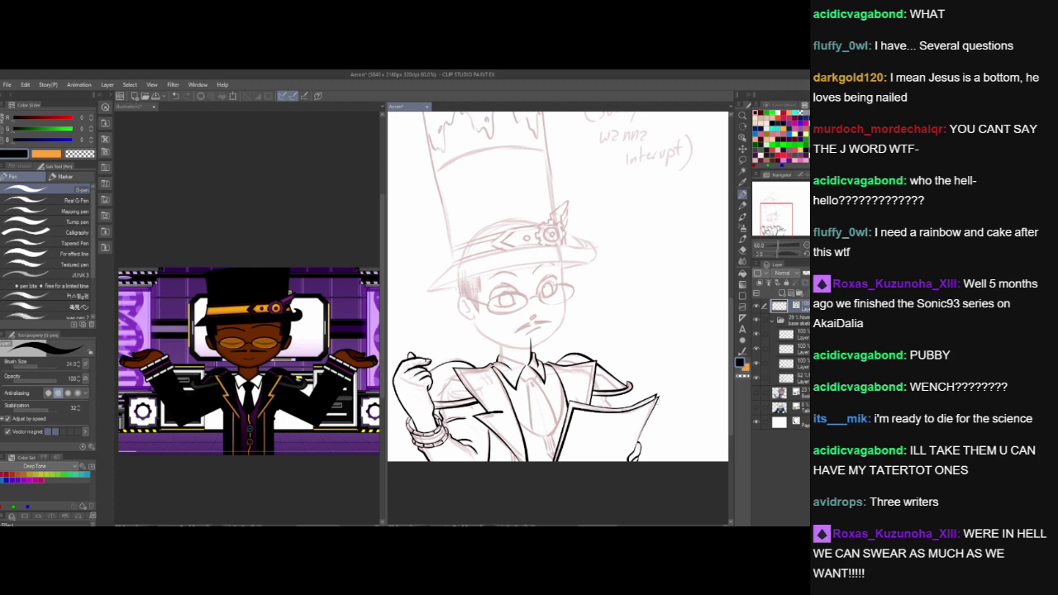
{"action": "scroll", "coordinate": [679, 411], "scroll_direction": "up", "scroll_amount": 5}
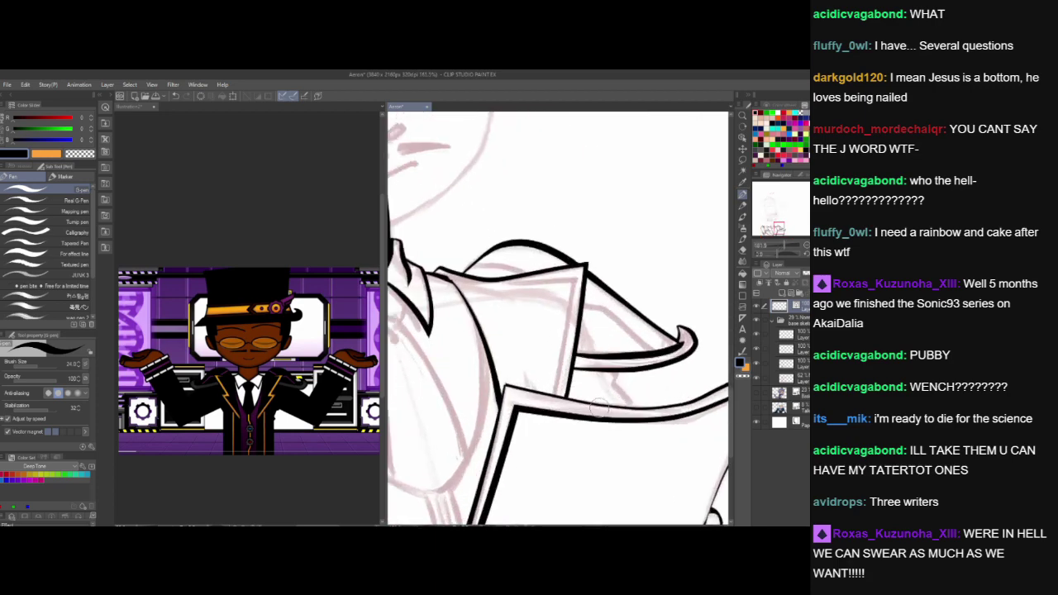
{"action": "scroll", "coordinate": [597, 407], "scroll_direction": "up", "scroll_amount": 1}
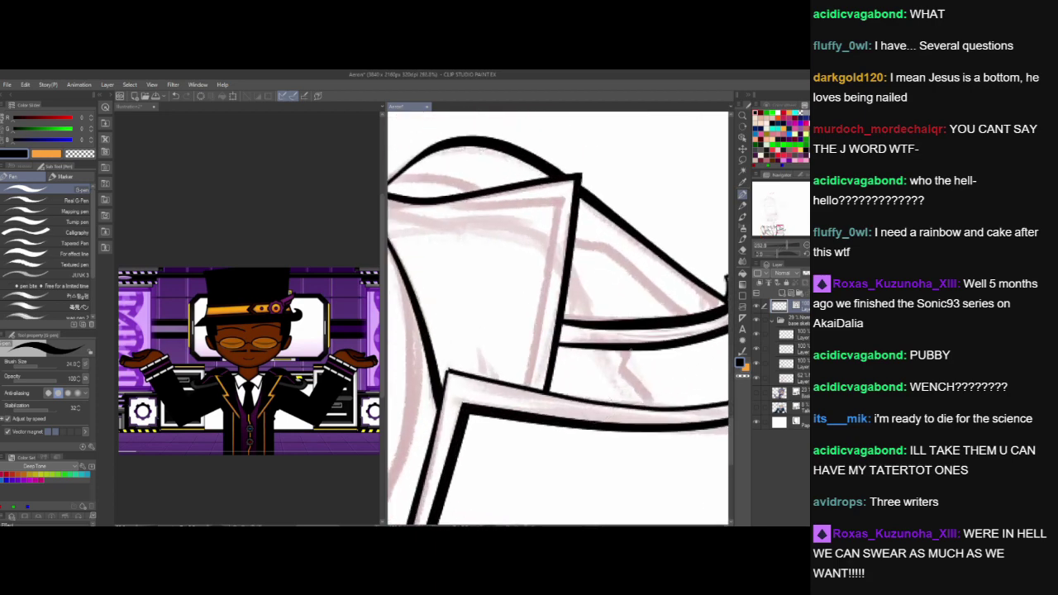
{"action": "mouse_move", "coordinate": [628, 335]}
{"action": "left_mouse_down"}
{"action": "mouse_move", "coordinate": [625, 373]}
{"action": "mouse_move", "coordinate": [657, 407]}
{"action": "left_mouse_up"}
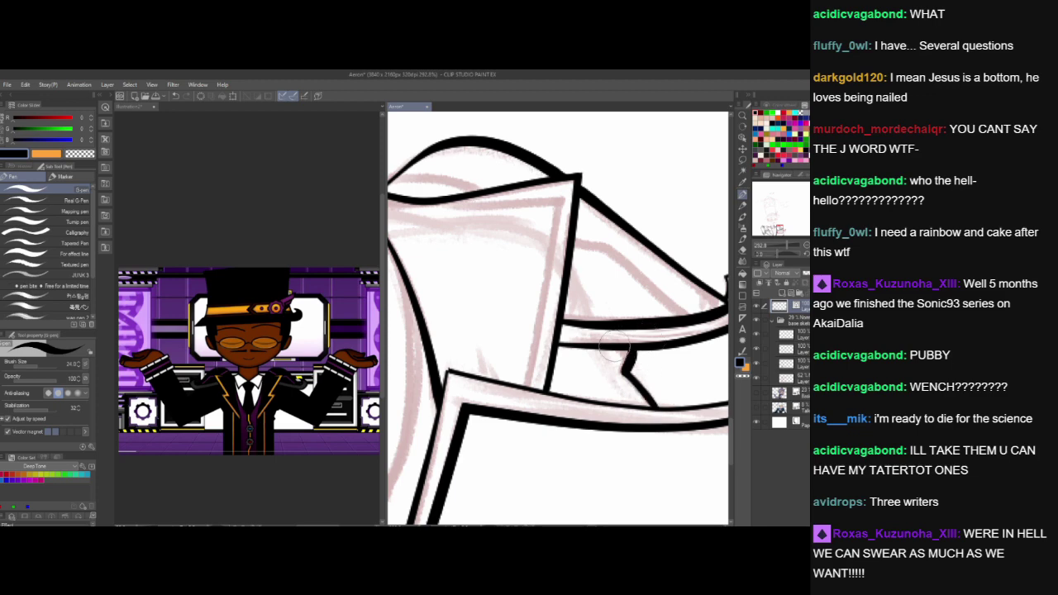
{"action": "scroll", "coordinate": [597, 354], "scroll_direction": "down", "scroll_amount": 4}
{"action": "scroll", "coordinate": [597, 354], "scroll_direction": "down", "scroll_amount": 4}
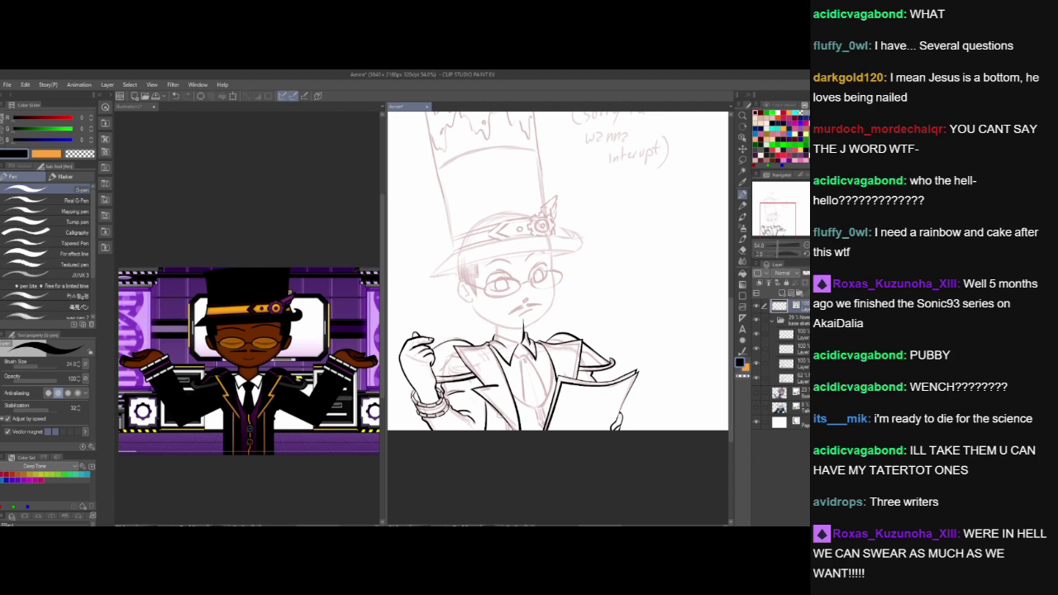
- Ink the vest neckline's curve from its lowest point up to the lapel on the raised-hand side, trimming the overshoot
{"action": "scroll", "coordinate": [503, 414], "scroll_direction": "up", "scroll_amount": 6}
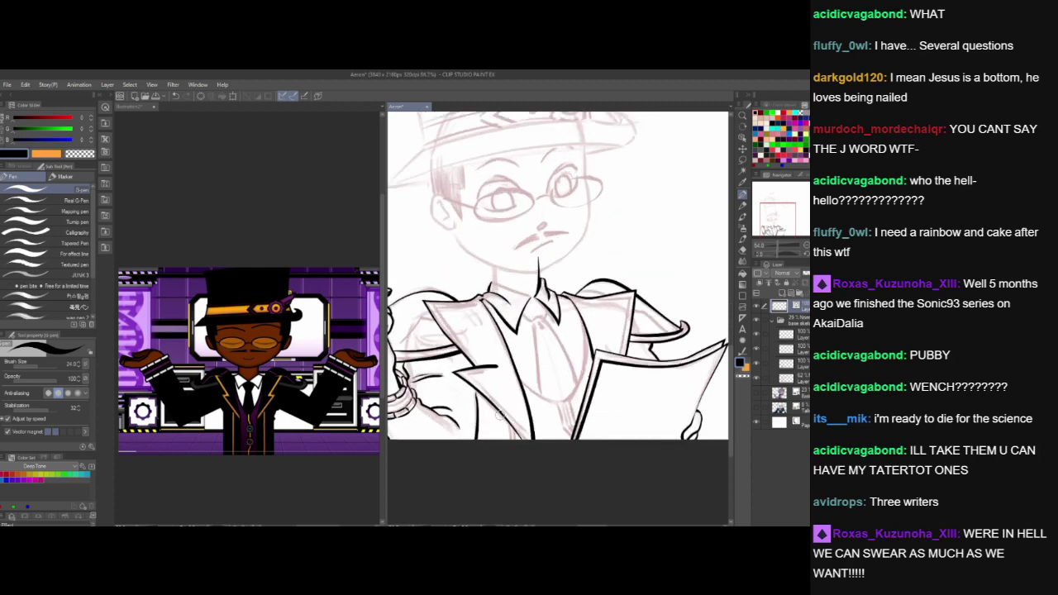
{"action": "left_click_drag", "start_coordinate": [545, 424], "coordinate": [463, 452]}
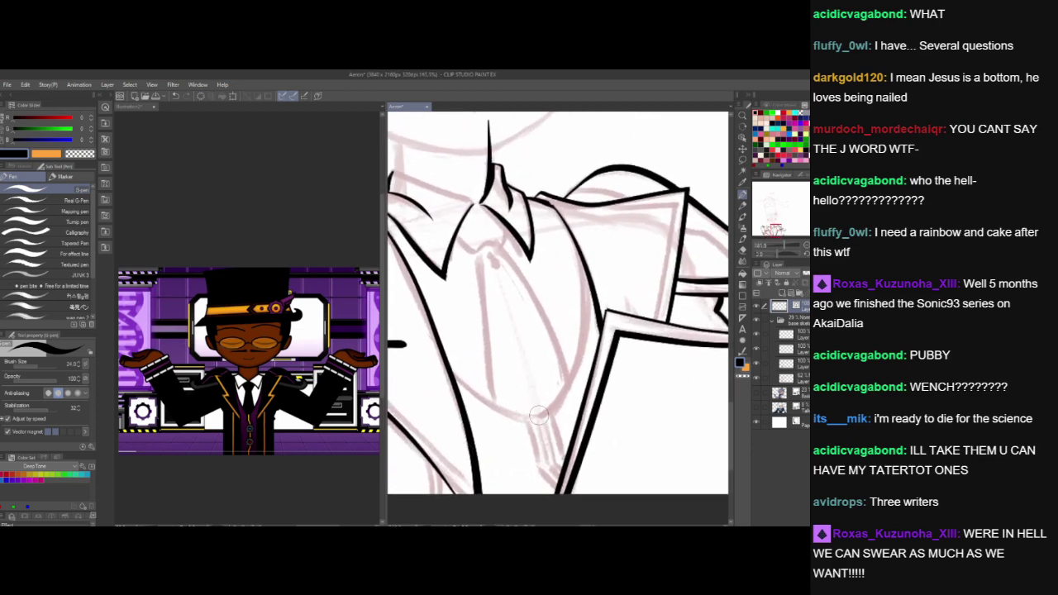
{"action": "left_click_drag", "start_coordinate": [539, 415], "coordinate": [411, 335]}
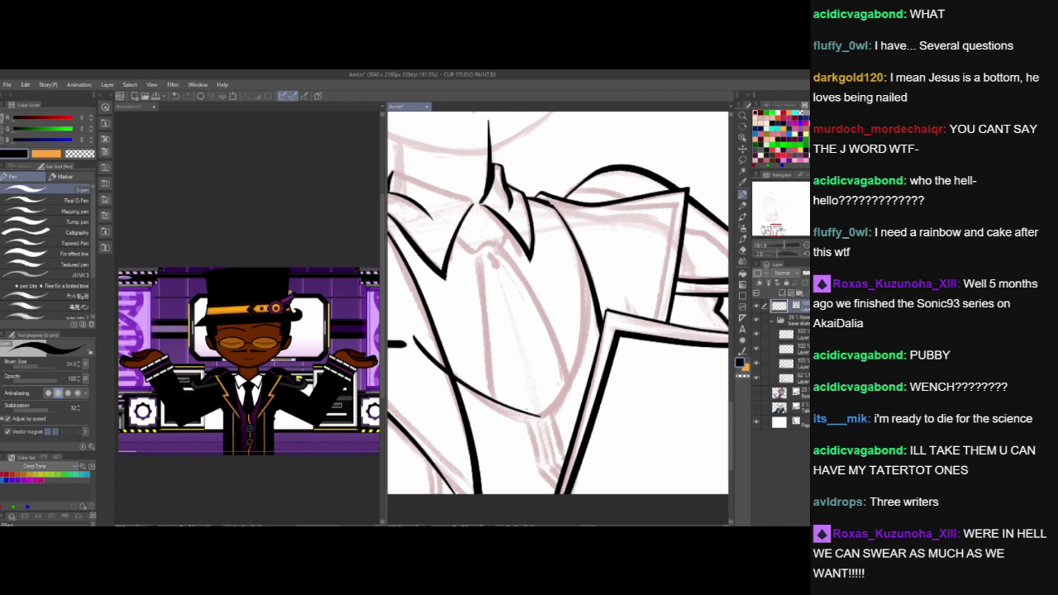
{"action": "key", "text": "ctrl+z"}
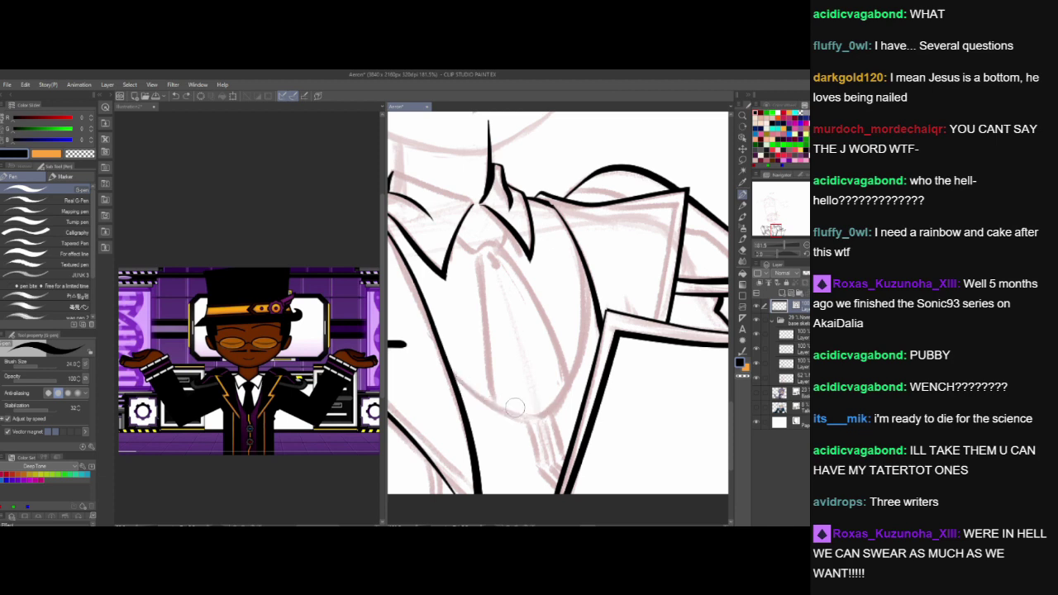
{"action": "left_click_drag", "start_coordinate": [538, 417], "coordinate": [395, 302]}
{"action": "key", "text": "ctrl+z"}
{"action": "mouse_move", "coordinate": [542, 417]}
{"action": "left_mouse_down"}
{"action": "mouse_move", "coordinate": [519, 411]}
{"action": "mouse_move", "coordinate": [403, 302]}
{"action": "left_mouse_up"}
{"action": "left_click_drag", "start_coordinate": [441, 333], "coordinate": [417, 318]}
- Ink the opposite curve of the vest neckline from its lowest point up to the lapel beside the paper
{"action": "mouse_move", "coordinate": [601, 411]}
{"action": "left_mouse_down"}
{"action": "mouse_move", "coordinate": [600, 458]}
{"action": "mouse_move", "coordinate": [584, 275]}
{"action": "left_mouse_up"}
{"action": "key", "text": "ctrl+z"}
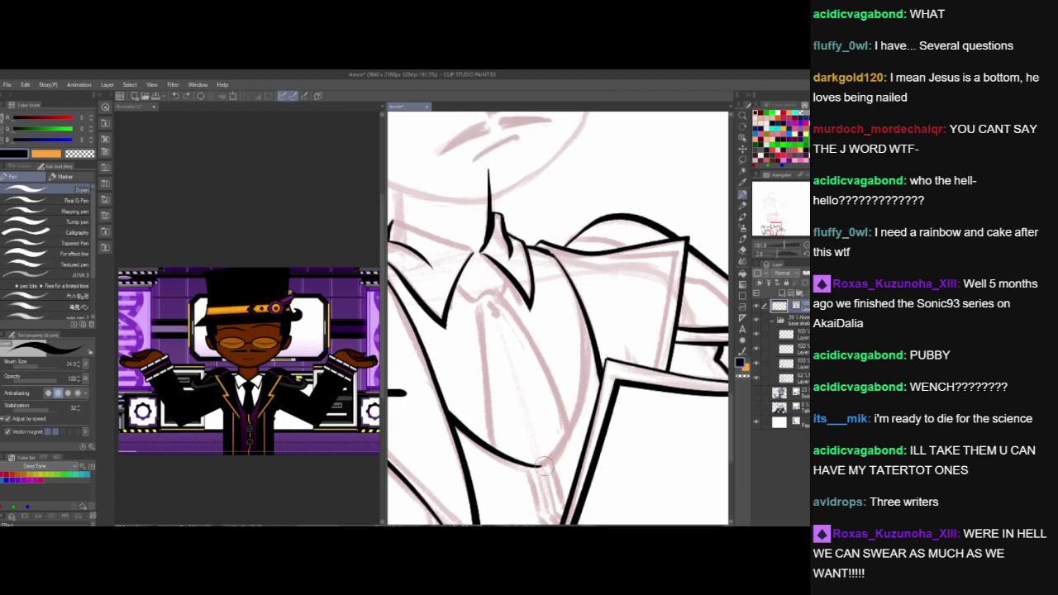
{"action": "mouse_move", "coordinate": [543, 466]}
{"action": "left_mouse_down"}
{"action": "mouse_move", "coordinate": [590, 308]}
{"action": "mouse_move", "coordinate": [583, 276]}
{"action": "mouse_move", "coordinate": [584, 302]}
{"action": "left_mouse_up"}
{"action": "scroll", "coordinate": [625, 458], "scroll_direction": "down", "scroll_amount": 1}
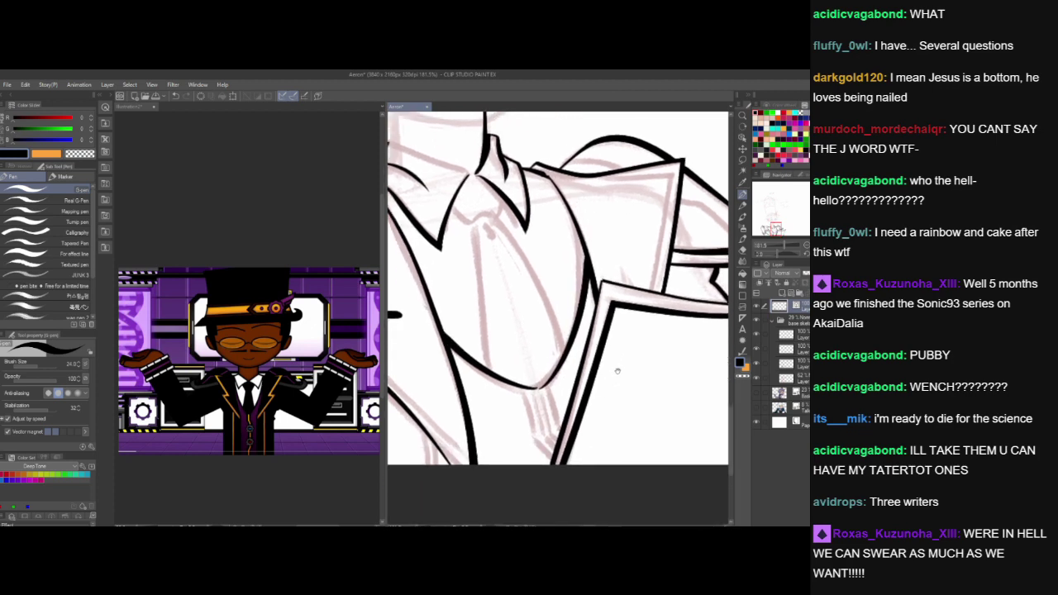
- Ink the narrow strip below the vest neckline with its angled lower end and the parallel lines inside it
{"action": "left_click_drag", "start_coordinate": [528, 417], "coordinate": [550, 458]}
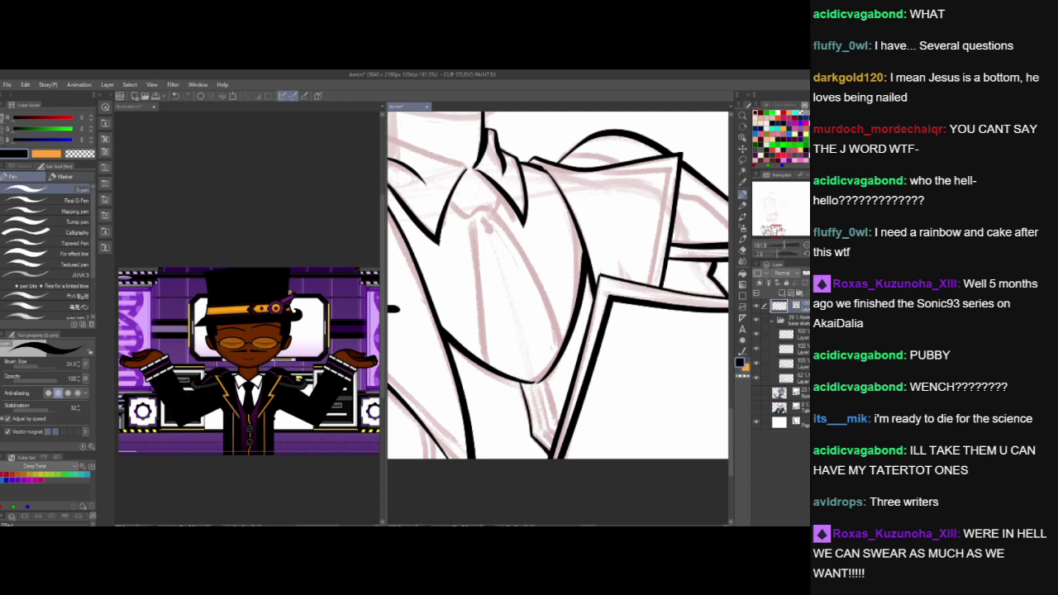
{"action": "left_click_drag", "start_coordinate": [538, 374], "coordinate": [558, 424]}
{"action": "left_click_drag", "start_coordinate": [543, 376], "coordinate": [559, 423]}
{"action": "left_click_drag", "start_coordinate": [531, 385], "coordinate": [540, 429]}
{"action": "key", "text": "ctrl+z"}
{"action": "mouse_move", "coordinate": [530, 385]}
{"action": "left_mouse_down"}
{"action": "mouse_move", "coordinate": [539, 430]}
{"action": "mouse_move", "coordinate": [534, 393]}
{"action": "left_mouse_up"}
{"action": "key", "text": "ctrl+z"}
{"action": "left_click_drag", "start_coordinate": [538, 429], "coordinate": [549, 443]}
{"action": "left_click_drag", "start_coordinate": [540, 381], "coordinate": [553, 430]}
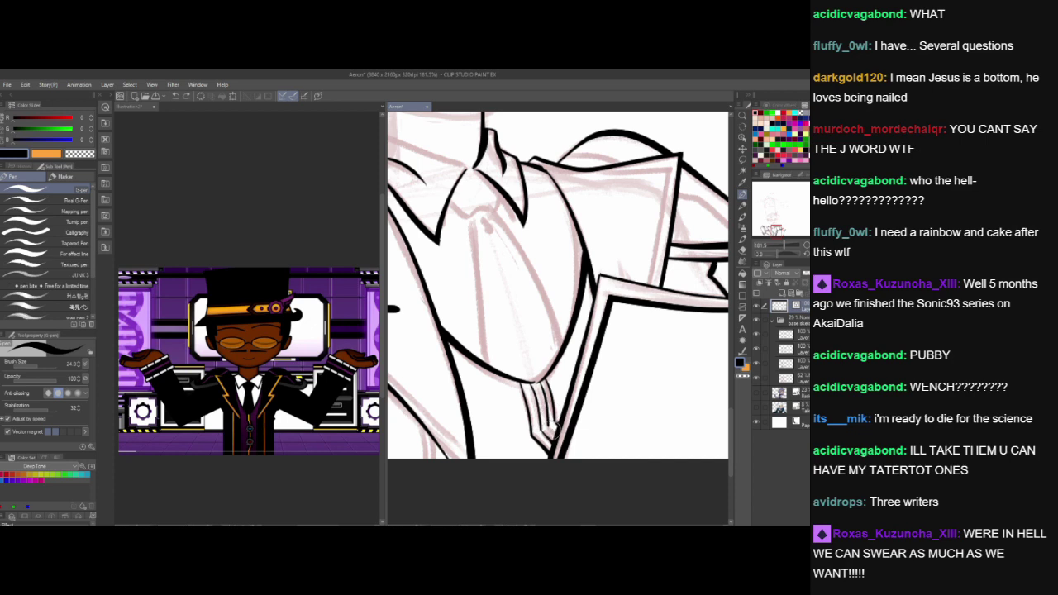
{"action": "left_click_drag", "start_coordinate": [552, 427], "coordinate": [544, 400]}
{"action": "left_click_drag", "start_coordinate": [559, 400], "coordinate": [570, 499]}
{"action": "left_click_drag", "start_coordinate": [594, 429], "coordinate": [596, 458]}
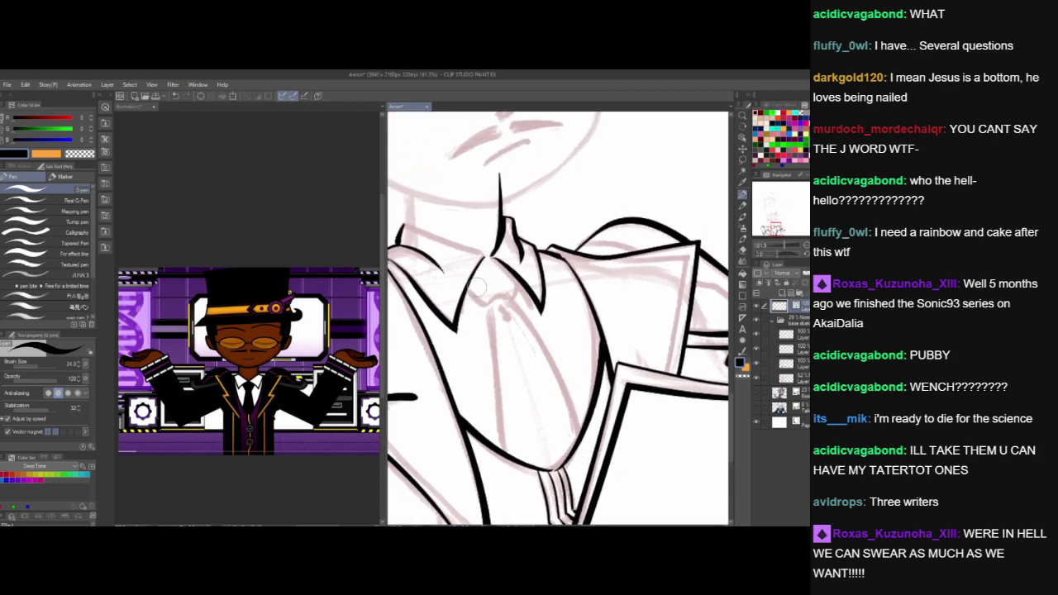
- Ink the necktie's knot under the collar and its two long edges down to the vest neckline
{"action": "mouse_move", "coordinate": [466, 290]}
{"action": "left_mouse_down"}
{"action": "mouse_move", "coordinate": [512, 300]}
{"action": "mouse_move", "coordinate": [505, 278]}
{"action": "mouse_move", "coordinate": [508, 313]}
{"action": "mouse_move", "coordinate": [487, 308]}
{"action": "mouse_move", "coordinate": [495, 305]}
{"action": "mouse_move", "coordinate": [514, 452]}
{"action": "left_mouse_up"}
{"action": "key", "text": "ctrl+z"}
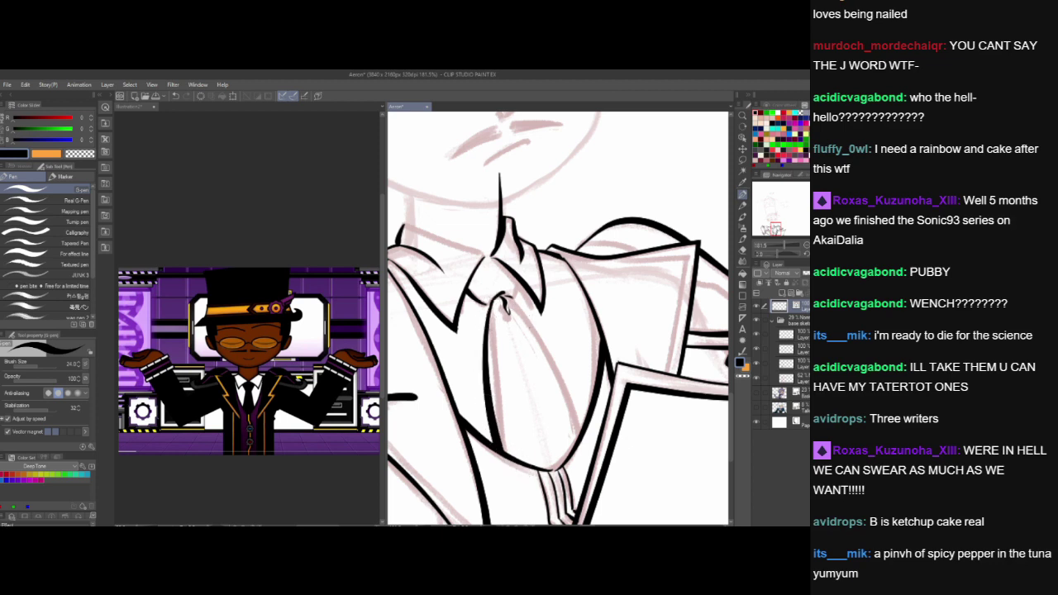
{"action": "key", "text": "ctrl+z"}
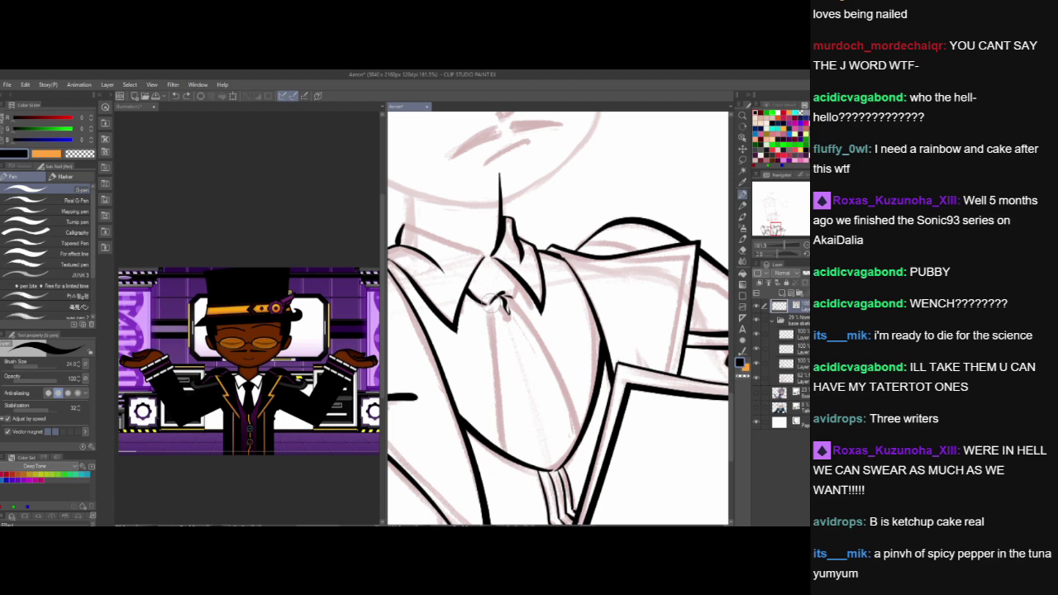
{"action": "left_click_drag", "start_coordinate": [496, 303], "coordinate": [507, 456]}
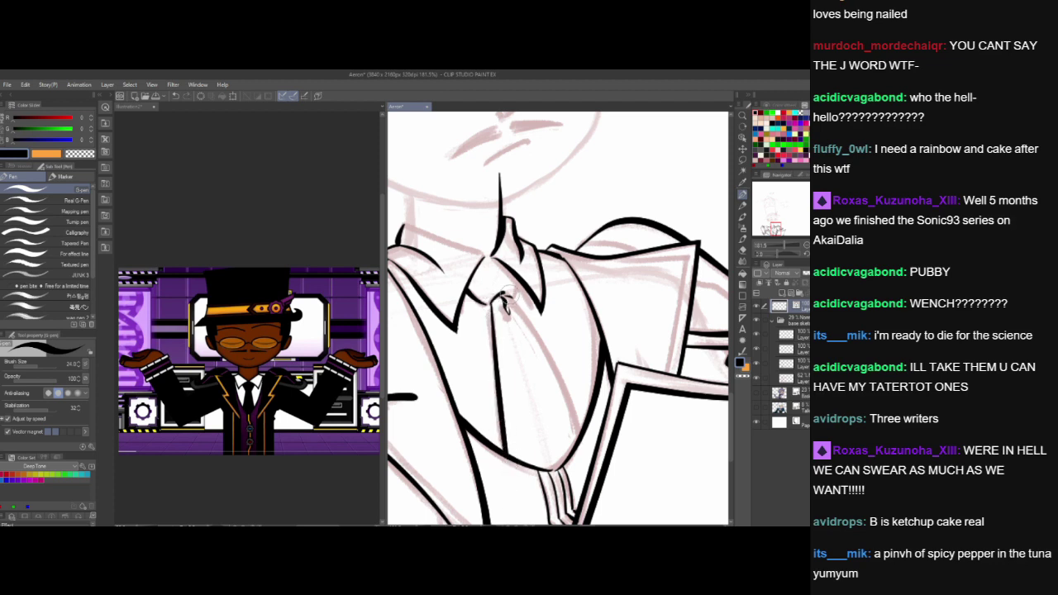
{"action": "mouse_move", "coordinate": [506, 298]}
{"action": "left_mouse_down"}
{"action": "mouse_move", "coordinate": [583, 428]}
{"action": "mouse_move", "coordinate": [581, 480]}
{"action": "left_mouse_up"}
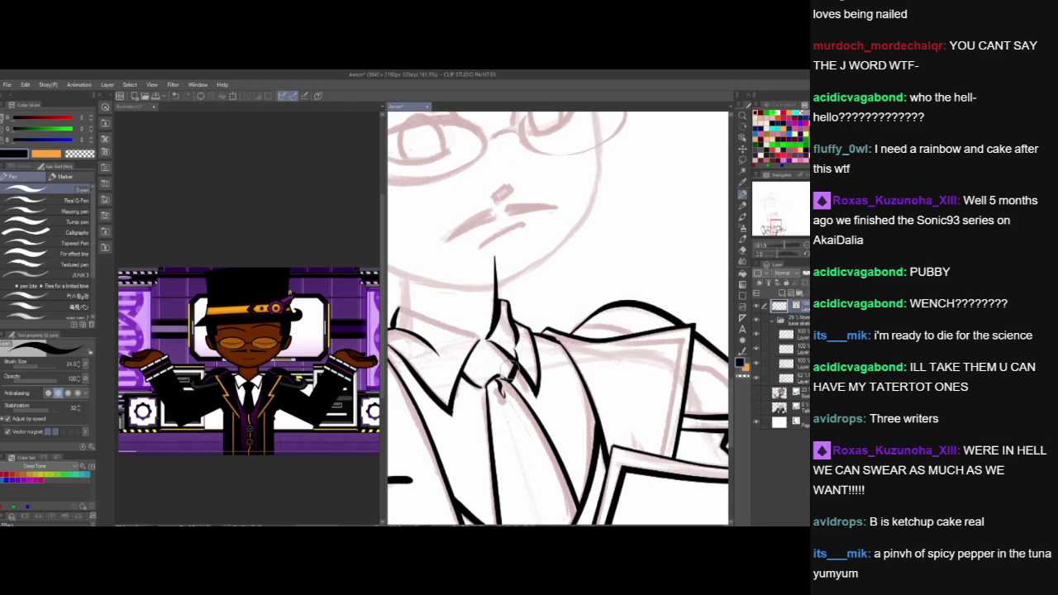
- Ink the shirt collar's upper edge across the neck down to the tie knot
{"action": "left_click_drag", "start_coordinate": [518, 361], "coordinate": [505, 379]}
{"action": "left_click_drag", "start_coordinate": [557, 456], "coordinate": [587, 452]}
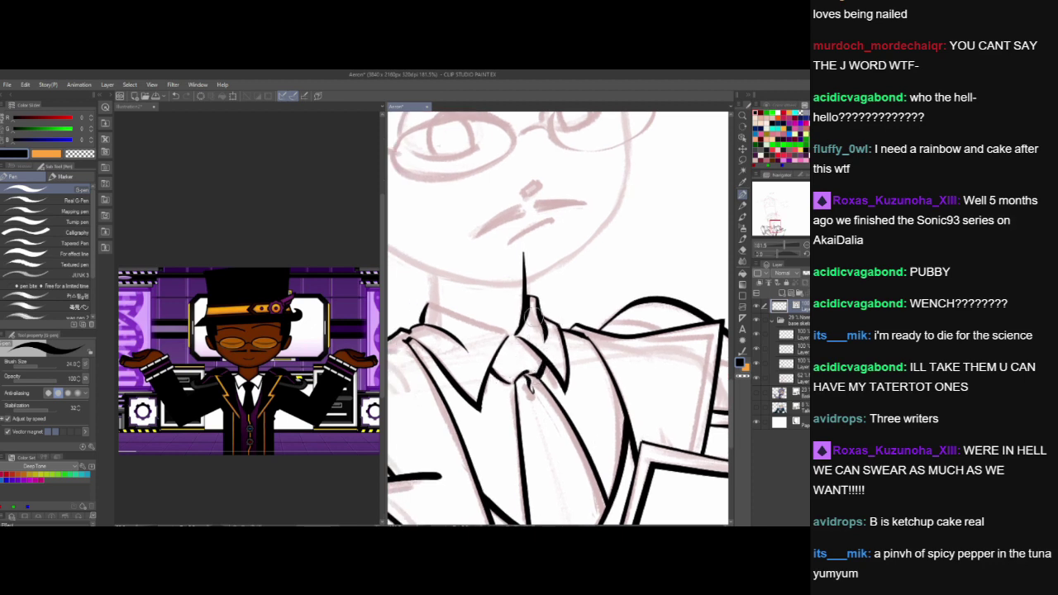
{"action": "left_click_drag", "start_coordinate": [583, 407], "coordinate": [620, 422]}
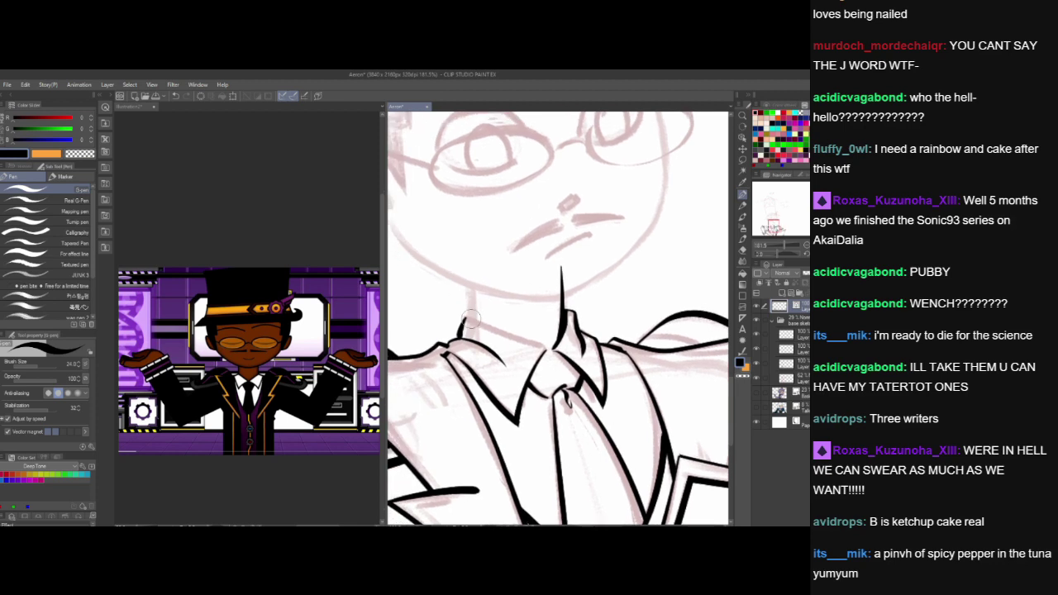
{"action": "left_click_drag", "start_coordinate": [462, 317], "coordinate": [543, 345]}
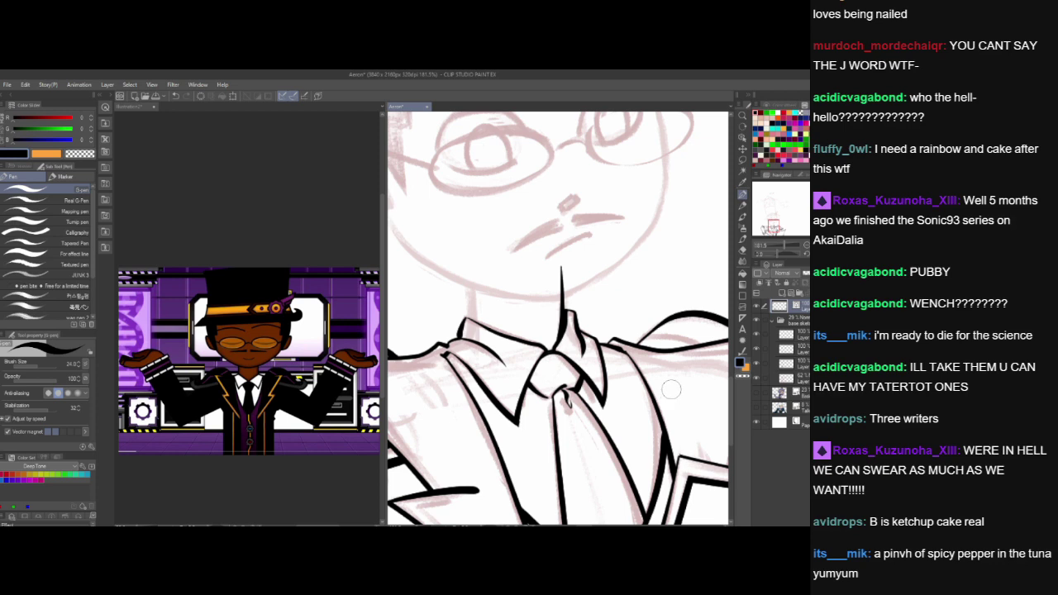
- Ink the inner trim line along the diagonal edge below the notch of the jacket's zigzag lapel
{"action": "left_click_drag", "start_coordinate": [666, 440], "coordinate": [665, 278]}
{"action": "left_click_drag", "start_coordinate": [578, 407], "coordinate": [701, 420]}
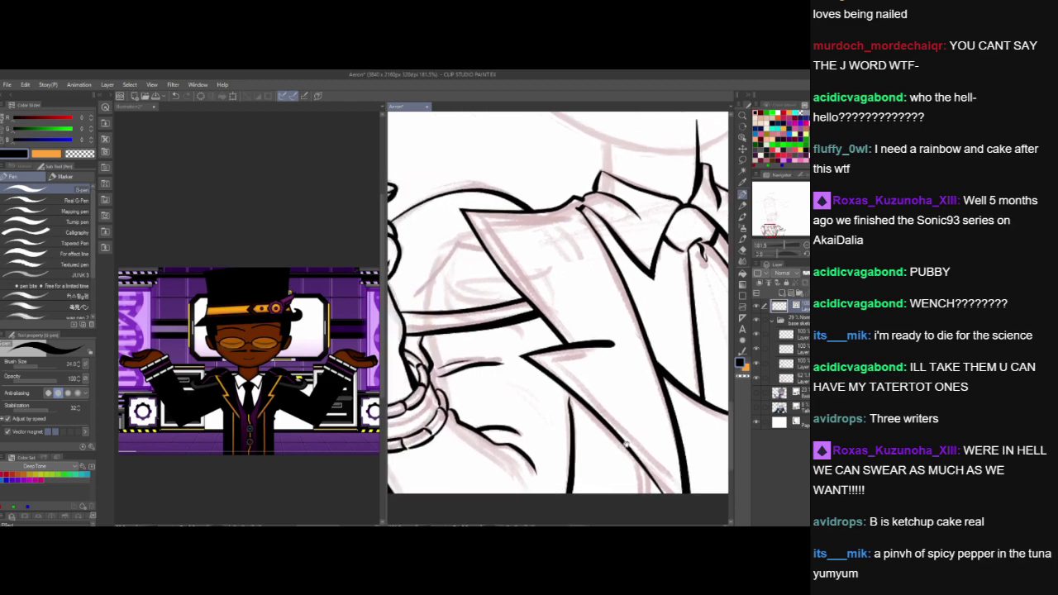
{"action": "mouse_move", "coordinate": [625, 444]}
{"action": "left_mouse_down"}
{"action": "mouse_move", "coordinate": [715, 454]}
{"action": "mouse_move", "coordinate": [636, 460]}
{"action": "mouse_move", "coordinate": [593, 450]}
{"action": "mouse_move", "coordinate": [611, 471]}
{"action": "mouse_move", "coordinate": [567, 480]}
{"action": "left_mouse_up"}
{"action": "left_click", "coordinate": [511, 366]}
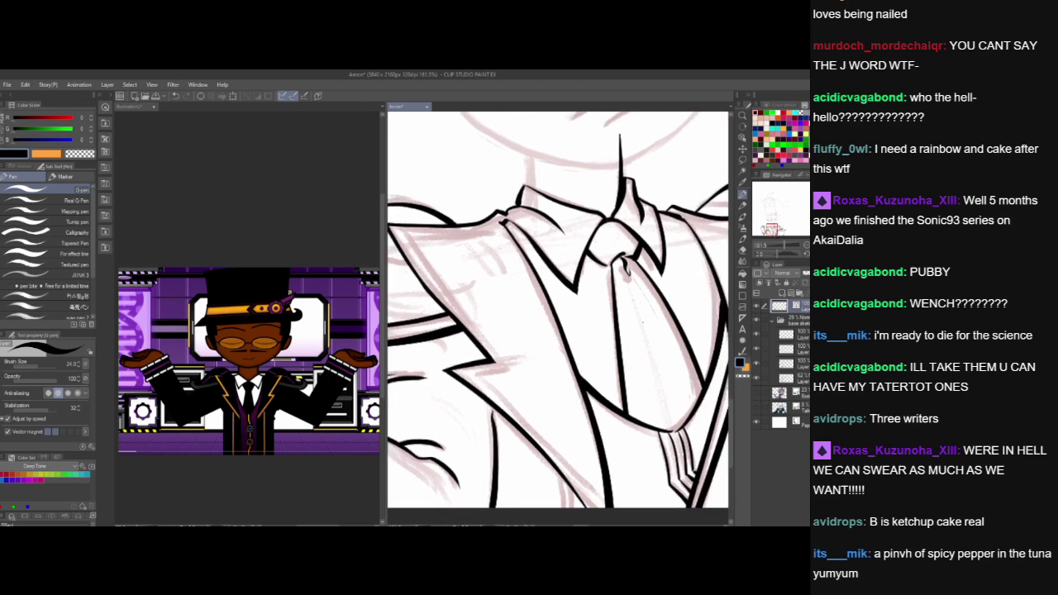
{"action": "left_click_drag", "start_coordinate": [567, 341], "coordinate": [600, 433]}
{"action": "left_click_drag", "start_coordinate": [450, 331], "coordinate": [520, 310]}
{"action": "scroll", "coordinate": [512, 326], "scroll_direction": "down", "scroll_amount": 3}
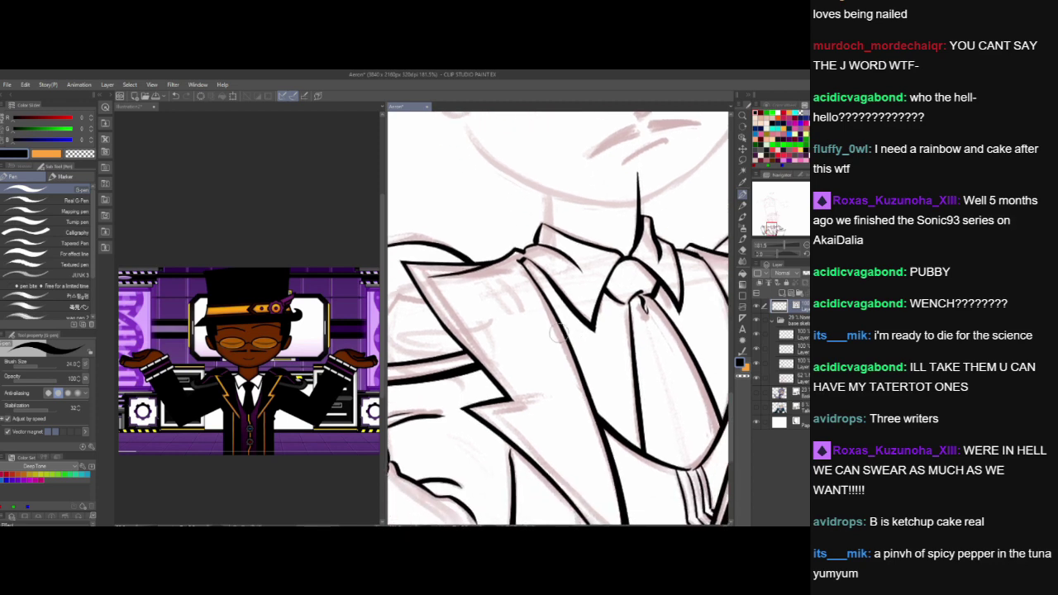
{"action": "scroll", "coordinate": [559, 334], "scroll_direction": "down", "scroll_amount": 3}
{"action": "left_click_drag", "start_coordinate": [452, 308], "coordinate": [598, 479]}
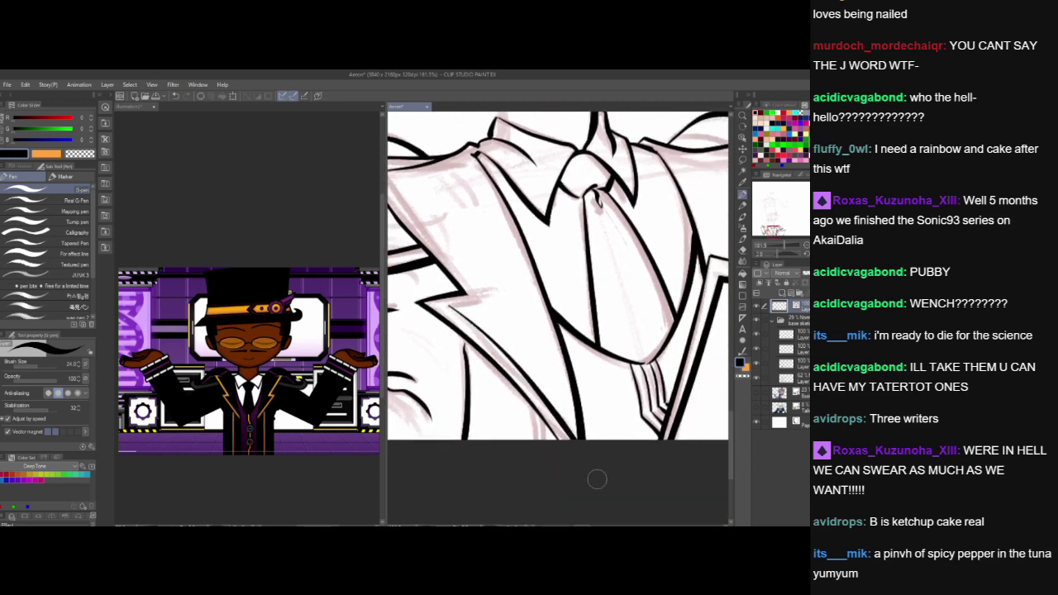
{"action": "key", "text": "ctrl+z"}
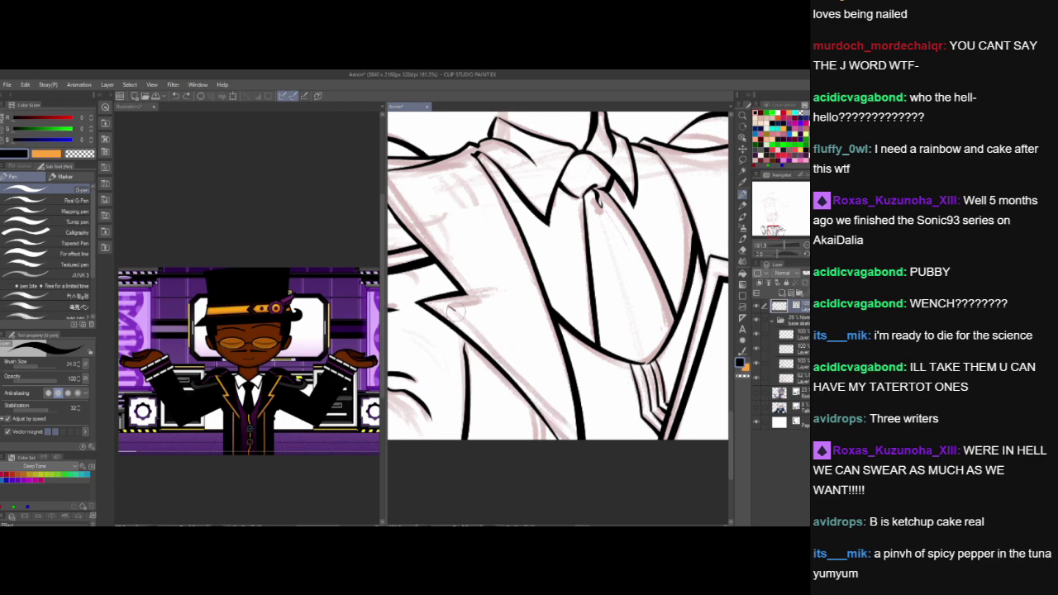
{"action": "left_click_drag", "start_coordinate": [453, 310], "coordinate": [609, 471]}
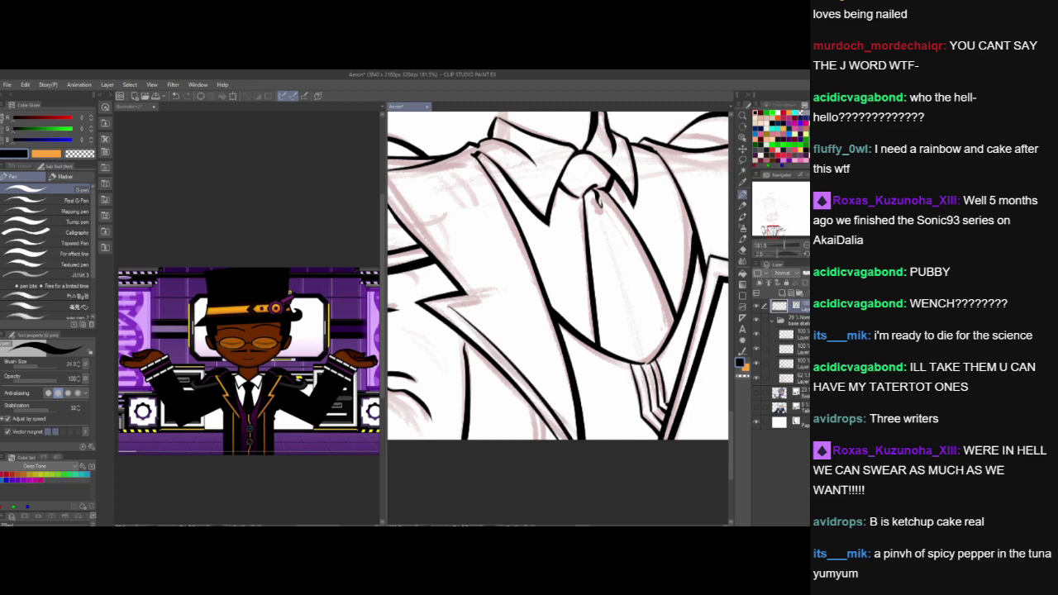
- Mirror the canvas and ink the inner trim line down the outer edge of the square lapel above the book
{"action": "key", "text": "h"}
{"action": "left_click_drag", "start_coordinate": [538, 419], "coordinate": [624, 408]}
{"action": "left_click_drag", "start_coordinate": [576, 347], "coordinate": [576, 530]}
{"action": "left_click_drag", "start_coordinate": [420, 331], "coordinate": [449, 480]}
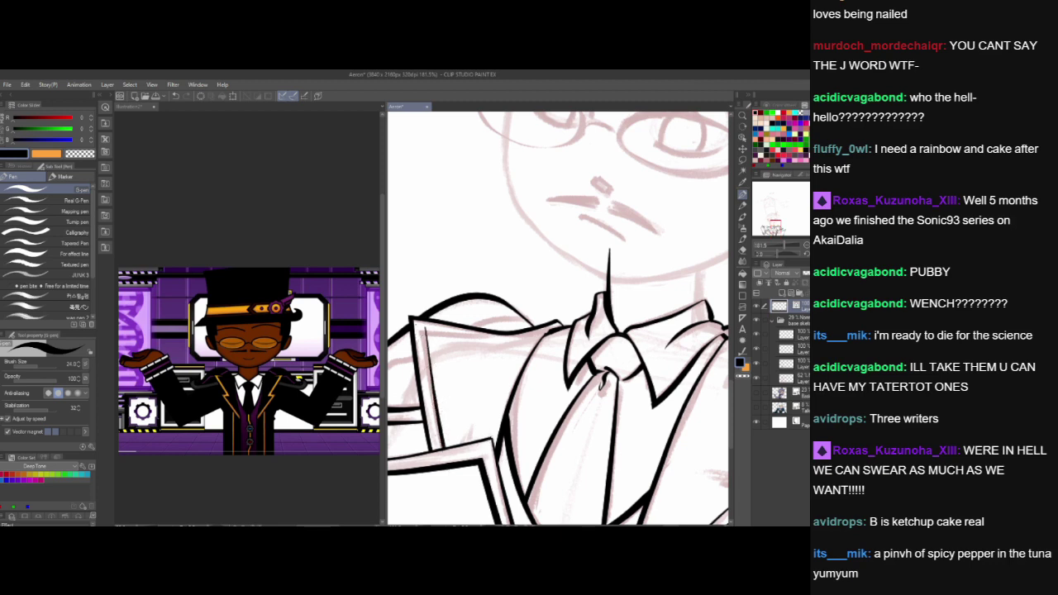
{"action": "left_click_drag", "start_coordinate": [427, 329], "coordinate": [508, 336]}
{"action": "key", "text": "ctrl+z"}
- Ink the inner trim of the zigzag lapel from its notch up to the pointed tip, and close the notch corner
{"action": "left_click_drag", "start_coordinate": [649, 414], "coordinate": [519, 337]}
{"action": "left_click_drag", "start_coordinate": [655, 313], "coordinate": [563, 339]}
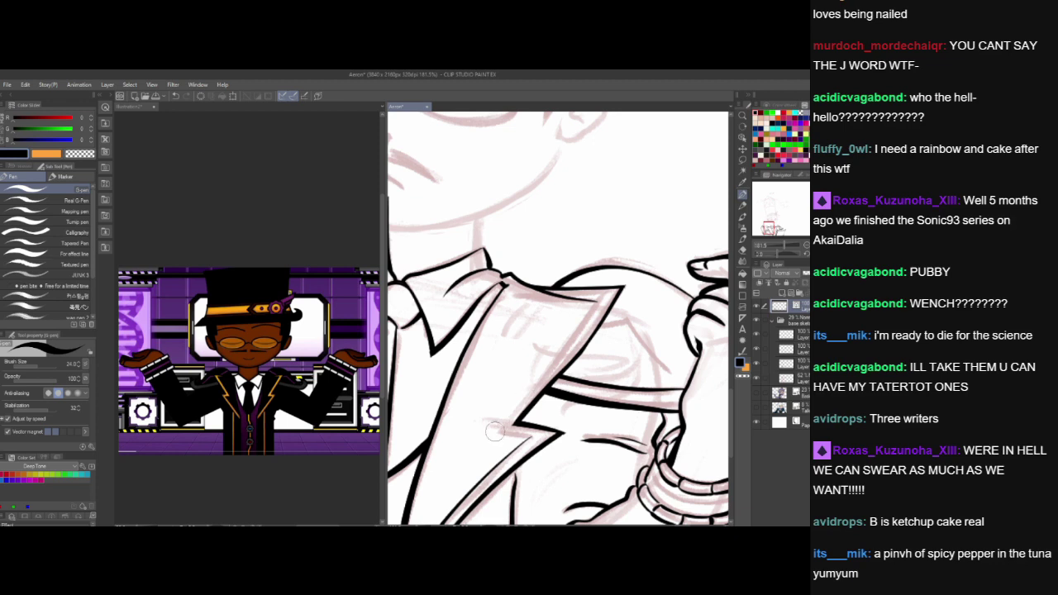
{"action": "left_click_drag", "start_coordinate": [494, 431], "coordinate": [612, 284]}
{"action": "key", "text": "ctrl+z"}
{"action": "key", "text": "ctrl+y"}
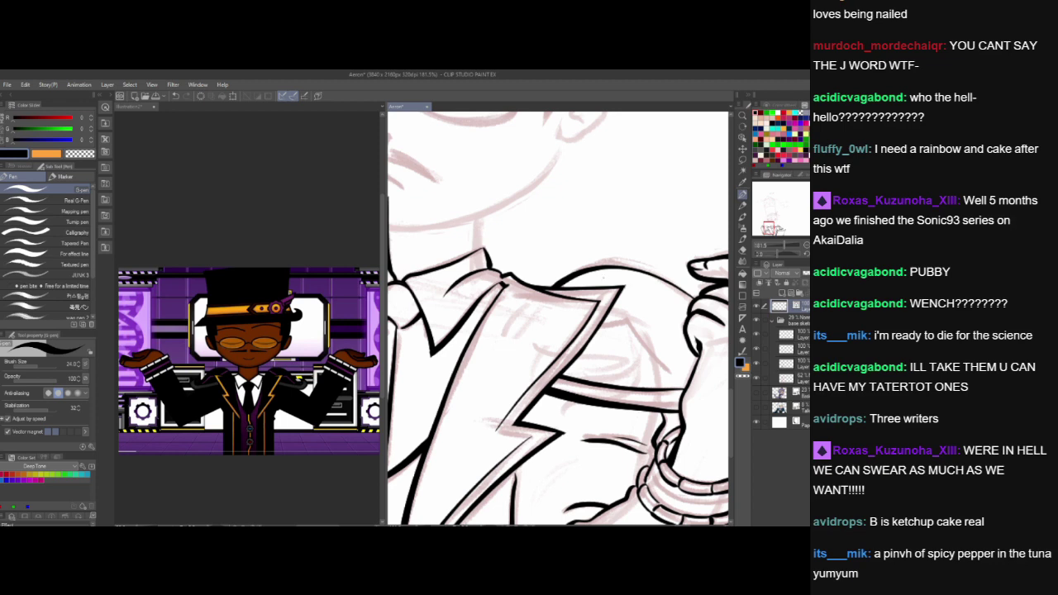
{"action": "left_click_drag", "start_coordinate": [495, 430], "coordinate": [537, 439]}
{"action": "left_click_drag", "start_coordinate": [617, 455], "coordinate": [682, 371]}
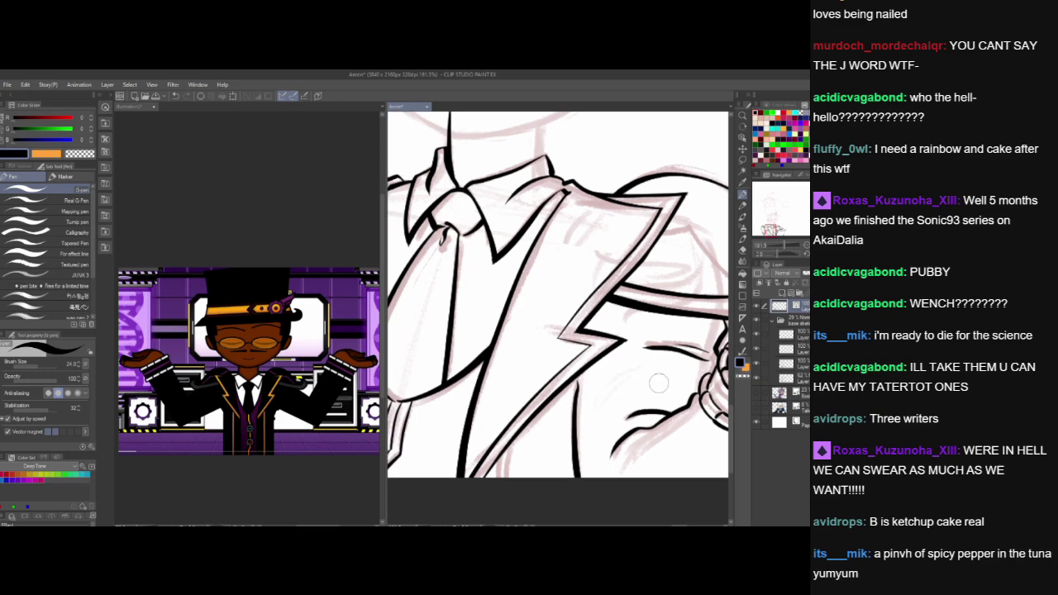
- Check the inked jacket, lapels and tie as a whole in both mirrored and normal orientation
{"action": "scroll", "coordinate": [574, 321], "scroll_direction": "down", "scroll_amount": 5}
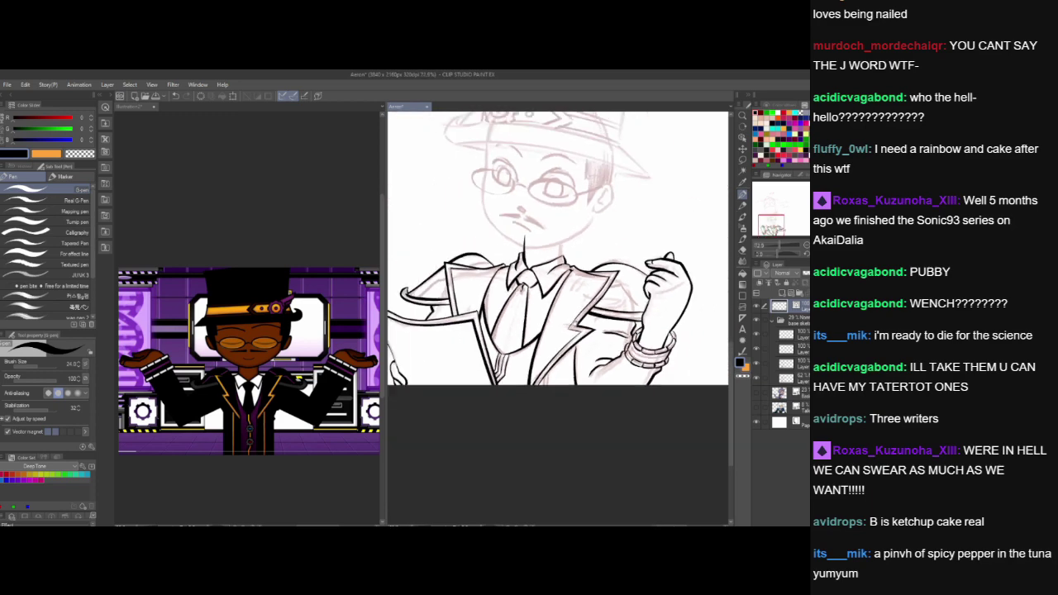
{"action": "left_click_drag", "start_coordinate": [620, 337], "coordinate": [611, 355]}
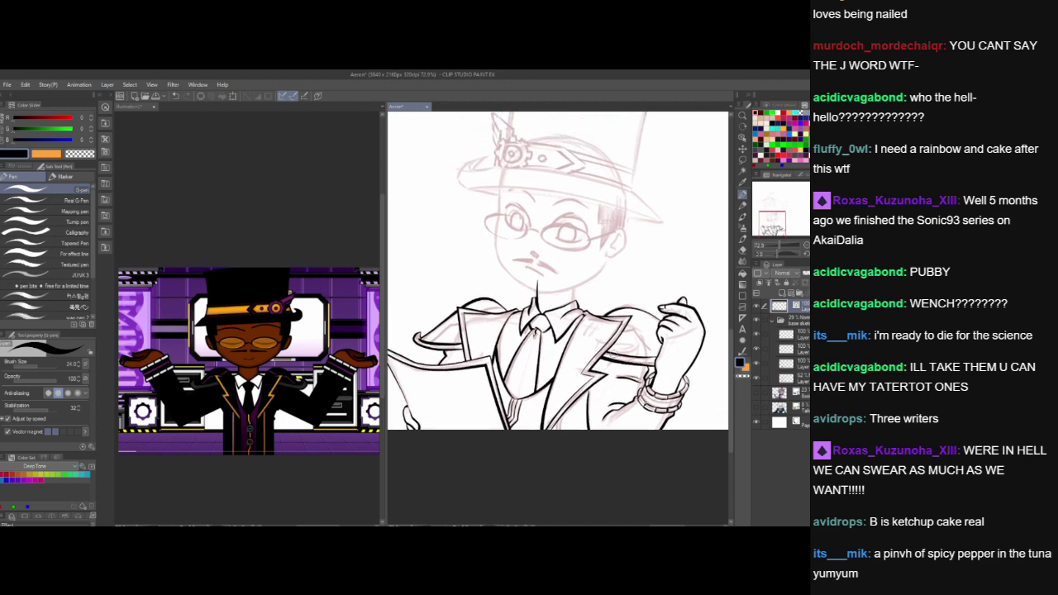
{"action": "mouse_move", "coordinate": [587, 327]}
{"action": "left_mouse_down"}
{"action": "mouse_move", "coordinate": [577, 333]}
{"action": "mouse_move", "coordinate": [600, 319]}
{"action": "left_mouse_up"}
{"action": "key", "text": "h"}
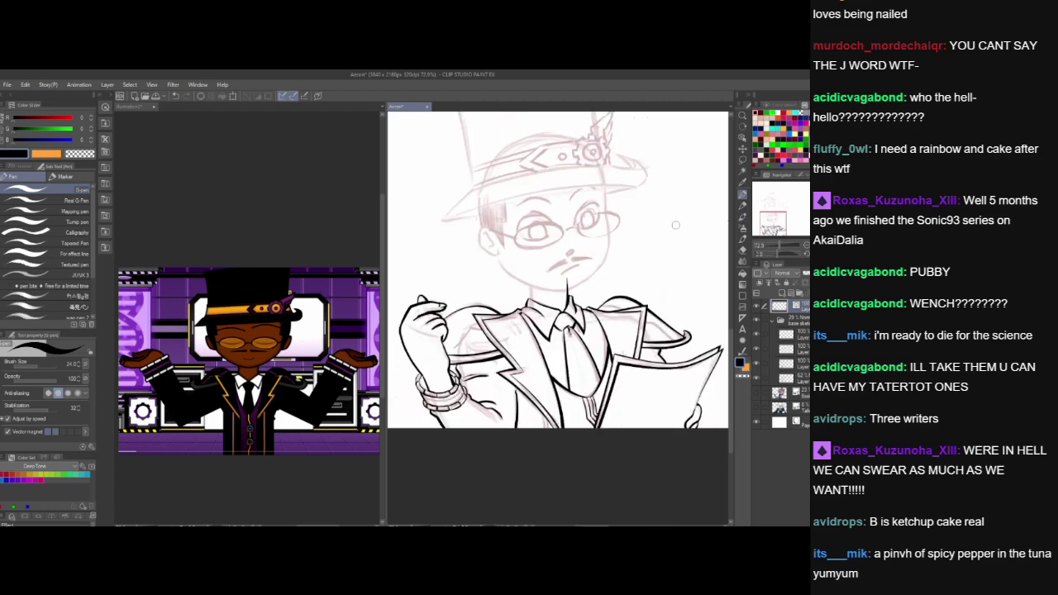
{"action": "scroll", "coordinate": [578, 356], "scroll_direction": "up", "scroll_amount": 4}
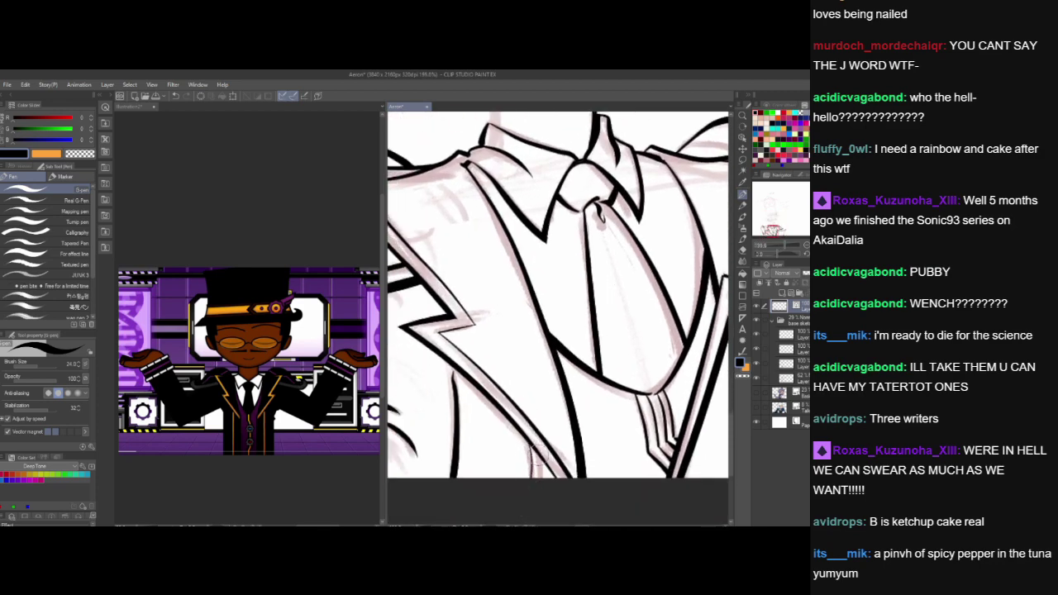
{"action": "left_click_drag", "start_coordinate": [665, 437], "coordinate": [440, 427]}
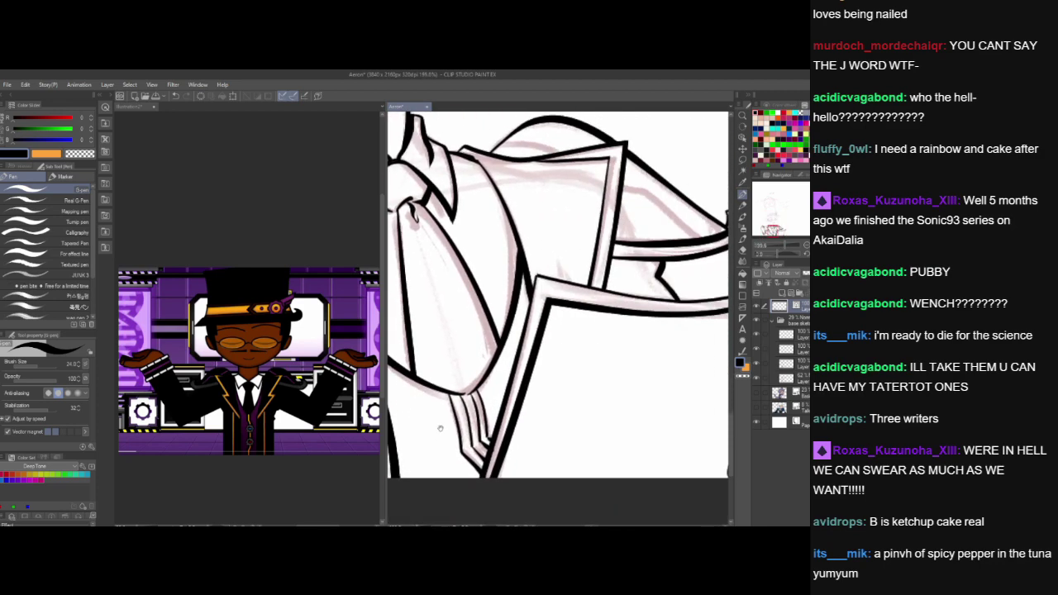
{"action": "left_click_drag", "start_coordinate": [533, 363], "coordinate": [618, 381]}
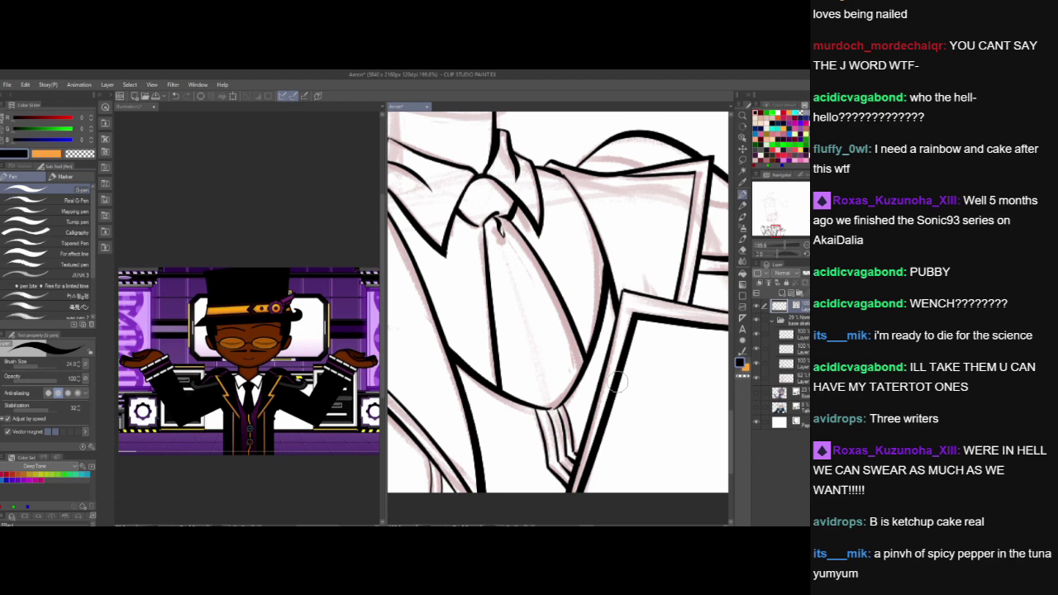
- Ink the ear's outer contour and its inner fold over the sketch
{"action": "scroll", "coordinate": [616, 381], "scroll_direction": "up", "scroll_amount": 6}
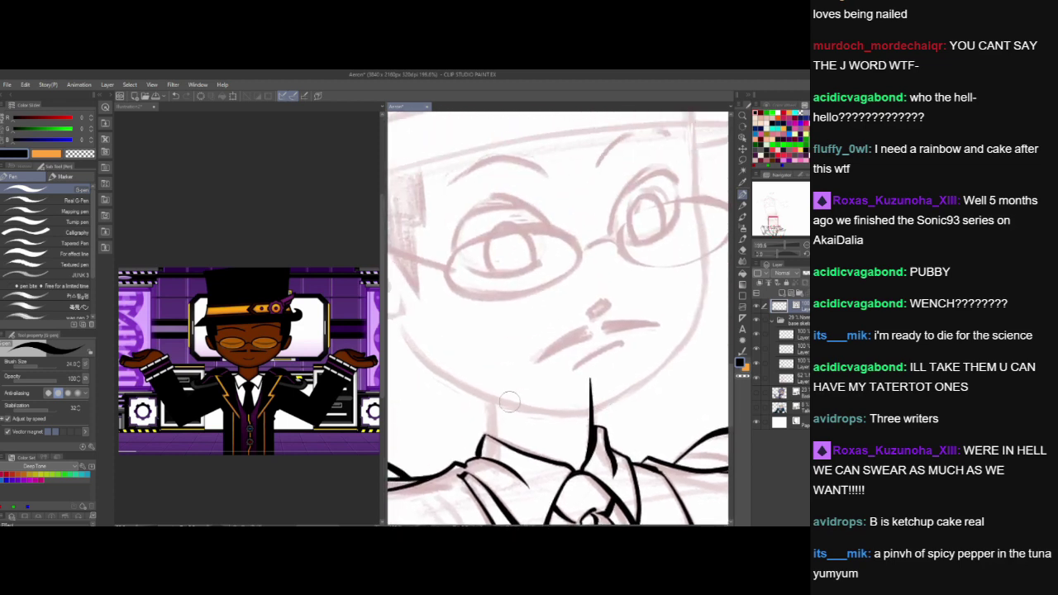
{"action": "scroll", "coordinate": [509, 402], "scroll_direction": "up", "scroll_amount": 3}
{"action": "scroll", "coordinate": [487, 363], "scroll_direction": "left", "scroll_amount": 2}
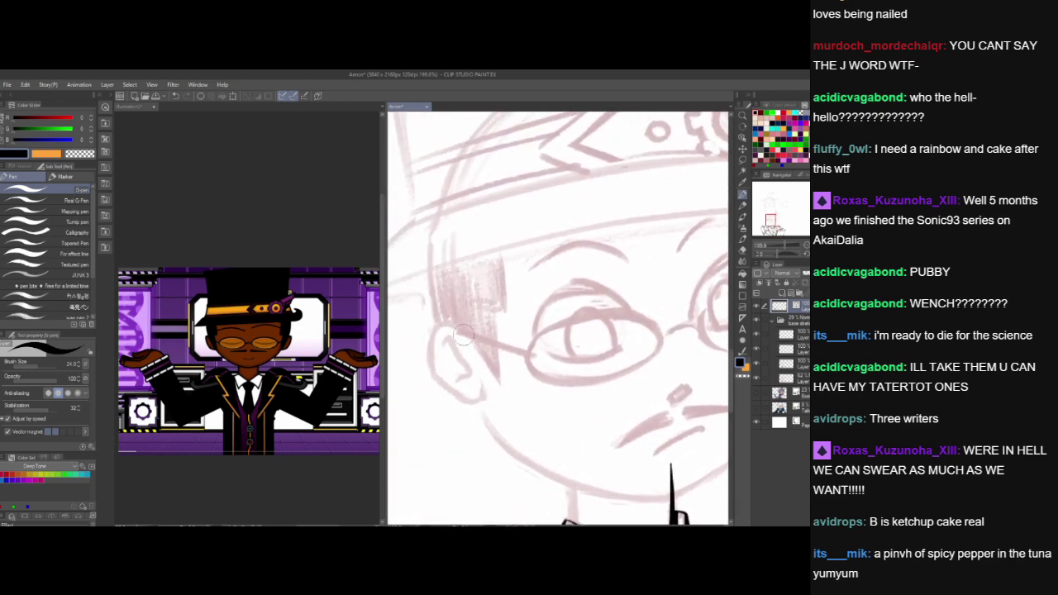
{"action": "mouse_move", "coordinate": [476, 337]}
{"action": "left_mouse_down"}
{"action": "mouse_move", "coordinate": [441, 324]}
{"action": "mouse_move", "coordinate": [425, 347]}
{"action": "mouse_move", "coordinate": [430, 377]}
{"action": "mouse_move", "coordinate": [469, 403]}
{"action": "left_mouse_up"}
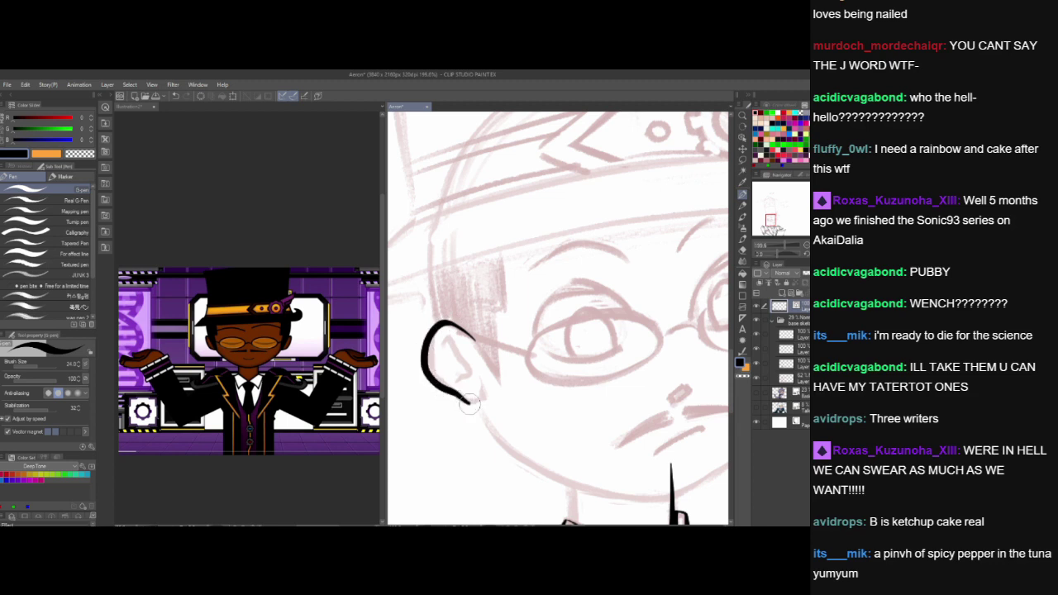
{"action": "key", "text": "ctrl+z"}
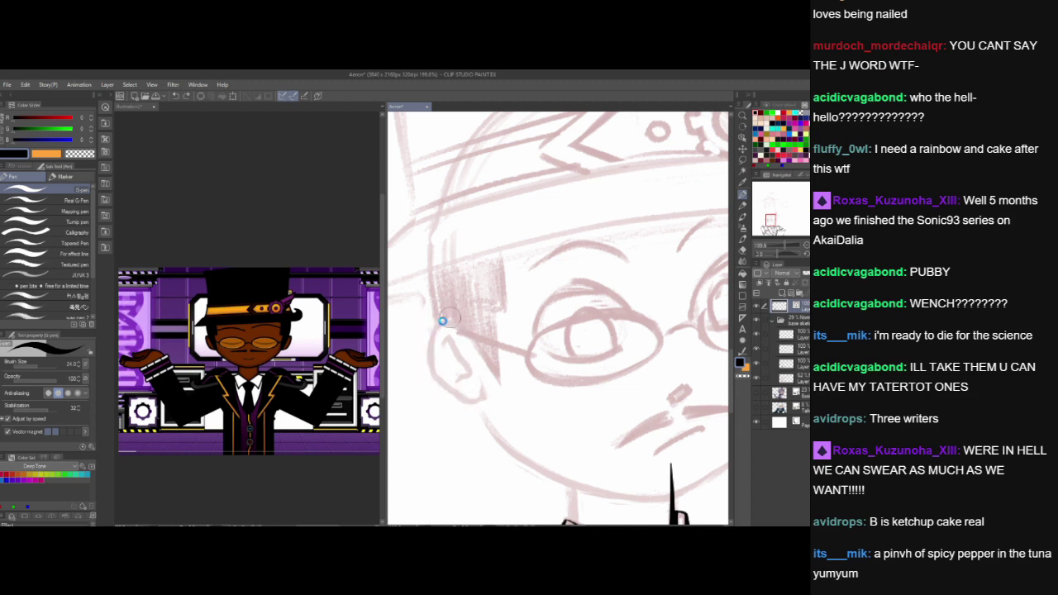
{"action": "mouse_move", "coordinate": [477, 341]}
{"action": "left_mouse_down"}
{"action": "mouse_move", "coordinate": [437, 328]}
{"action": "mouse_move", "coordinate": [427, 373]}
{"action": "mouse_move", "coordinate": [455, 401]}
{"action": "mouse_move", "coordinate": [479, 403]}
{"action": "left_mouse_up"}
{"action": "mouse_move", "coordinate": [442, 337]}
{"action": "left_mouse_down"}
{"action": "mouse_move", "coordinate": [466, 374]}
{"action": "mouse_move", "coordinate": [455, 385]}
{"action": "left_mouse_up"}
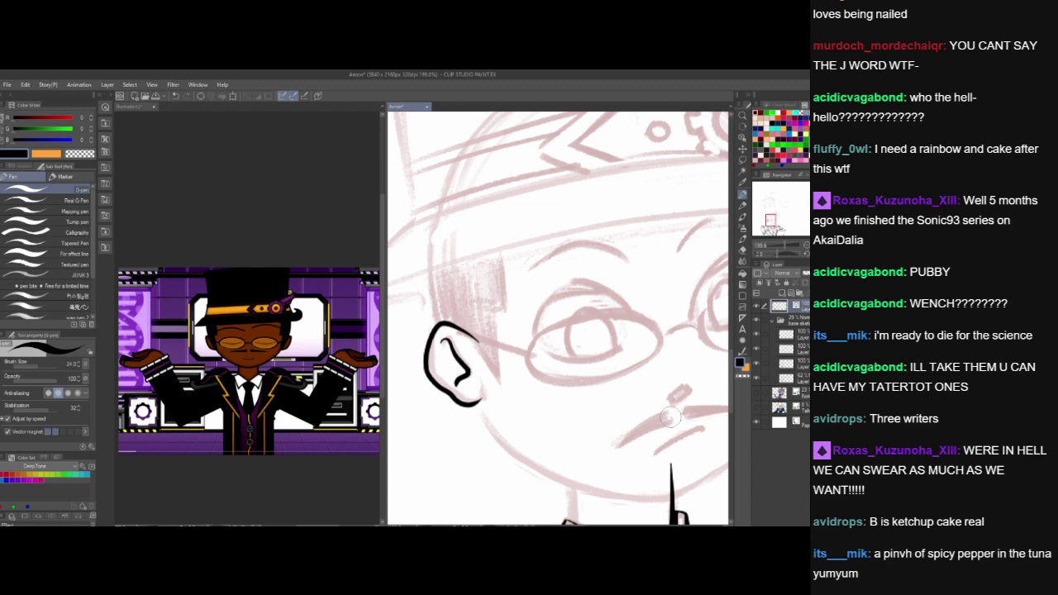
- Ink the far side of the face from the hat brim to the cheek, and the near jawline from ear to chin
{"action": "left_click_drag", "start_coordinate": [673, 473], "coordinate": [534, 391]}
{"action": "mouse_move", "coordinate": [656, 317]}
{"action": "left_mouse_down"}
{"action": "mouse_move", "coordinate": [618, 428]}
{"action": "mouse_move", "coordinate": [556, 399]}
{"action": "left_mouse_up"}
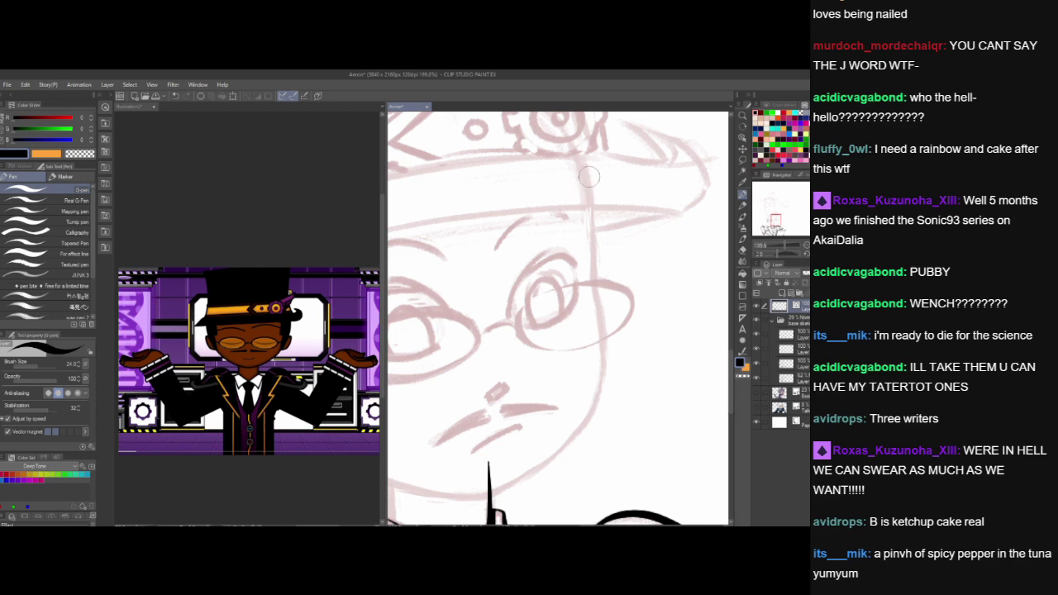
{"action": "mouse_move", "coordinate": [588, 176]}
{"action": "left_mouse_down"}
{"action": "mouse_move", "coordinate": [603, 311]}
{"action": "mouse_move", "coordinate": [587, 417]}
{"action": "left_mouse_up"}
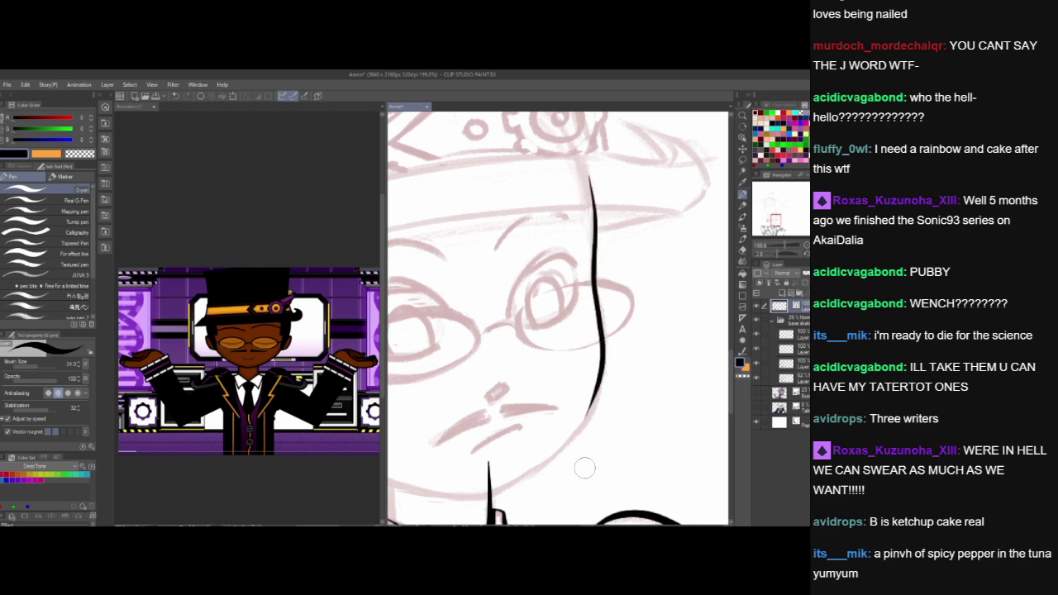
{"action": "left_click_drag", "start_coordinate": [593, 471], "coordinate": [662, 429]}
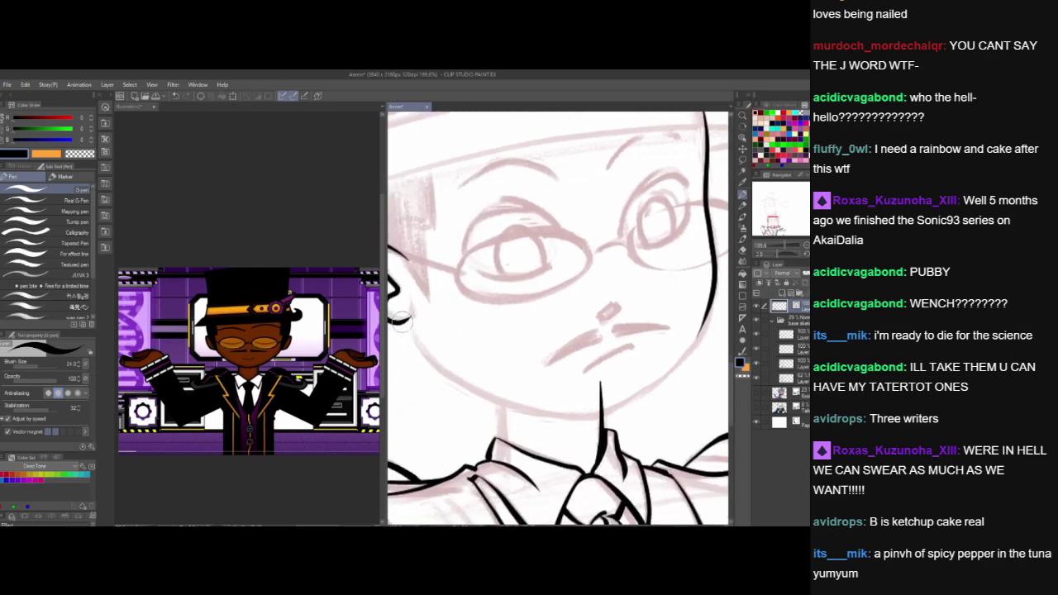
{"action": "mouse_move", "coordinate": [400, 321]}
{"action": "left_mouse_down"}
{"action": "mouse_move", "coordinate": [448, 379]}
{"action": "mouse_move", "coordinate": [530, 416]}
{"action": "mouse_move", "coordinate": [636, 402]}
{"action": "left_mouse_up"}
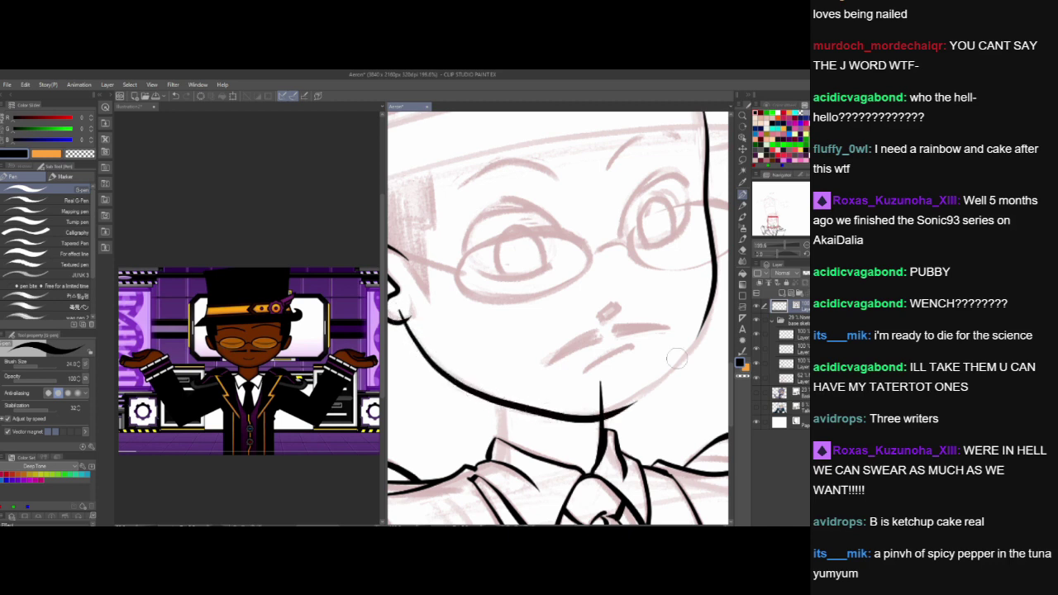
- Ink the curve from the chin up to the far cheek, redrawing it until it joins the face outline smoothly
{"action": "left_click_drag", "start_coordinate": [641, 465], "coordinate": [563, 490]}
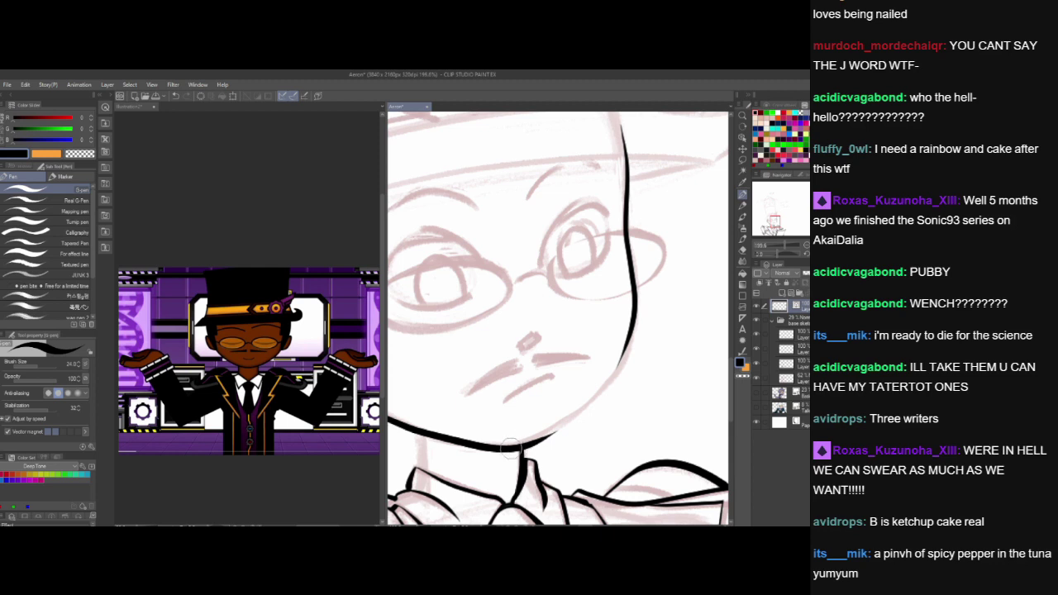
{"action": "mouse_move", "coordinate": [514, 447]}
{"action": "left_mouse_down"}
{"action": "mouse_move", "coordinate": [601, 389]}
{"action": "mouse_move", "coordinate": [623, 263]}
{"action": "left_mouse_up"}
{"action": "key", "text": "ctrl+z"}
{"action": "mouse_move", "coordinate": [523, 446]}
{"action": "left_mouse_down"}
{"action": "mouse_move", "coordinate": [578, 415]}
{"action": "mouse_move", "coordinate": [620, 248]}
{"action": "mouse_move", "coordinate": [635, 242]}
{"action": "left_mouse_up"}
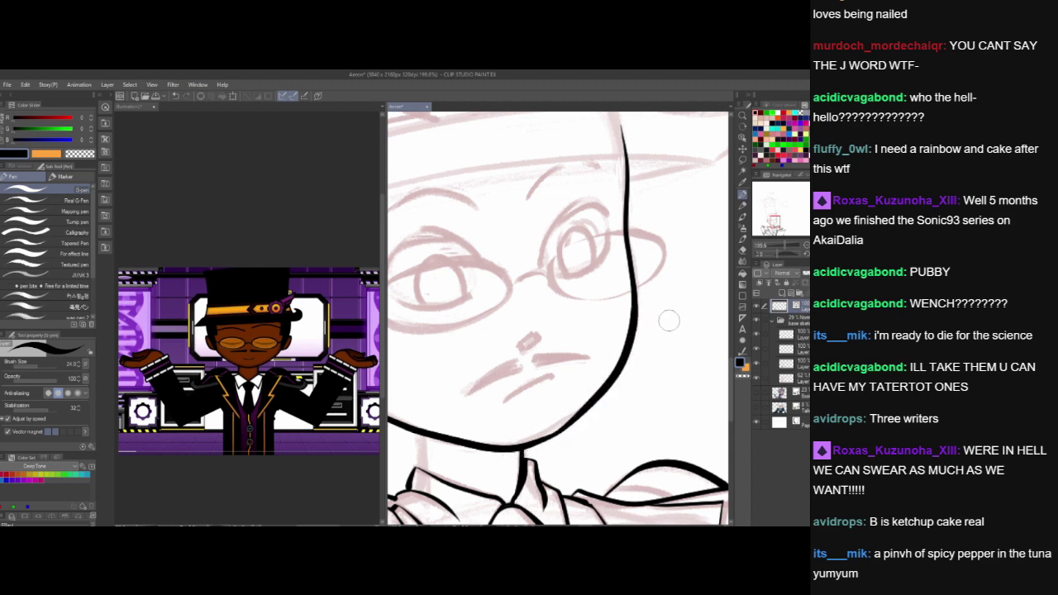
{"action": "key", "text": "ctrl+z"}
{"action": "mouse_move", "coordinate": [517, 448]}
{"action": "left_mouse_down"}
{"action": "mouse_move", "coordinate": [576, 421]}
{"action": "mouse_move", "coordinate": [612, 378]}
{"action": "mouse_move", "coordinate": [624, 219]}
{"action": "left_mouse_up"}
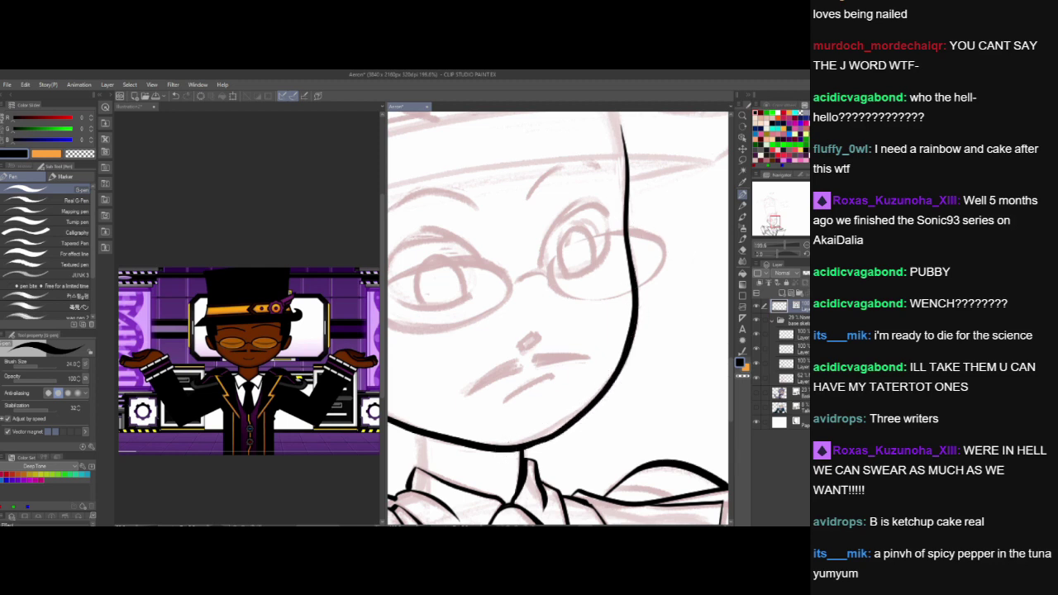
- Mirror the canvas and ink the nose, the frowning mouth line and the larger half of the moustache
{"action": "key", "text": "h"}
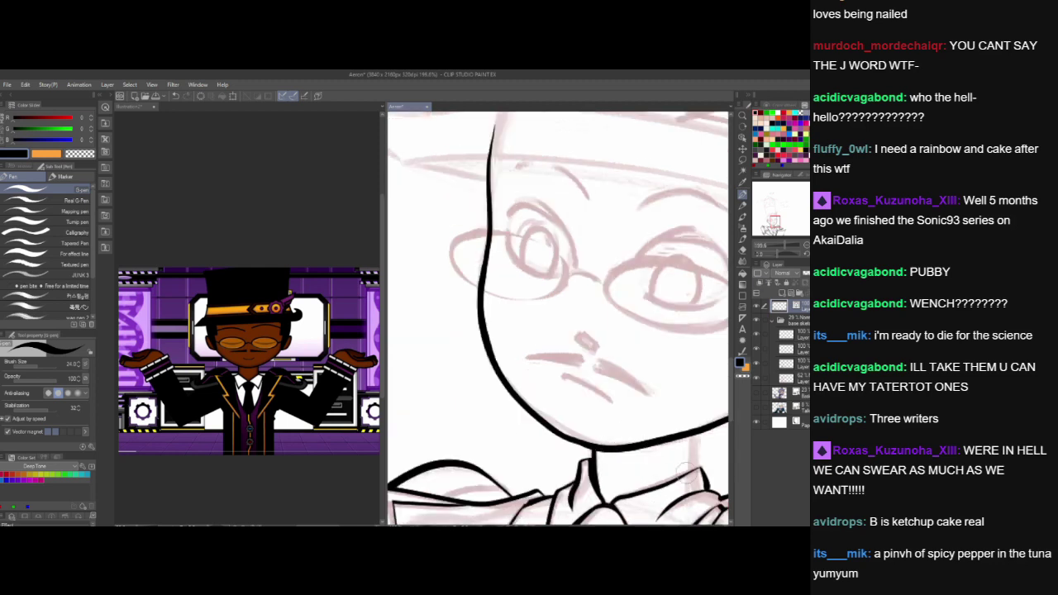
{"action": "left_click_drag", "start_coordinate": [621, 438], "coordinate": [575, 412]}
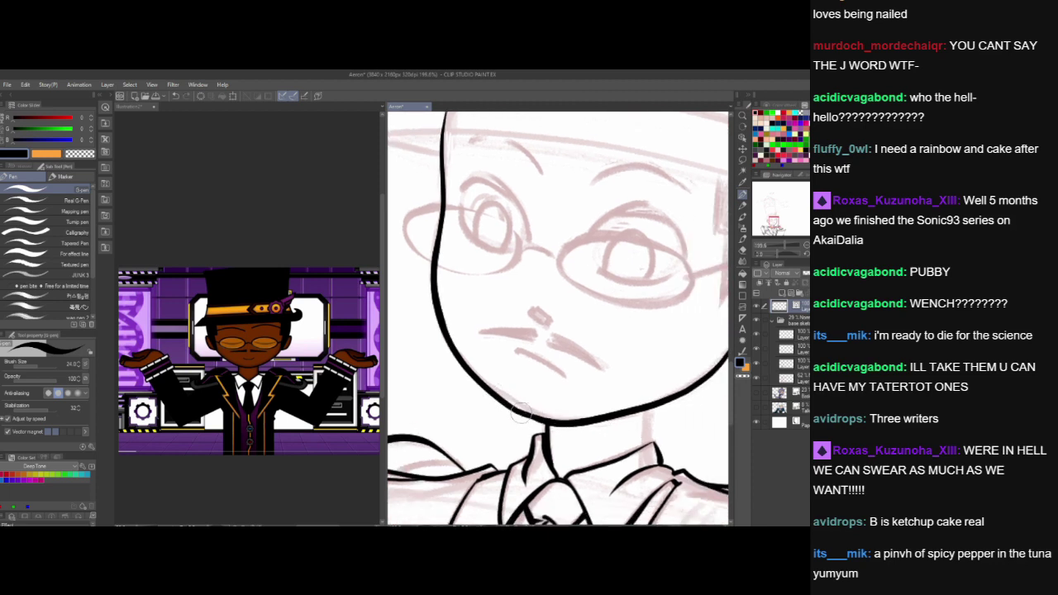
{"action": "left_click_drag", "start_coordinate": [616, 413], "coordinate": [605, 445]}
{"action": "mouse_move", "coordinate": [526, 351]}
{"action": "left_mouse_down"}
{"action": "mouse_move", "coordinate": [519, 340]}
{"action": "mouse_move", "coordinate": [535, 342]}
{"action": "mouse_move", "coordinate": [555, 406]}
{"action": "left_mouse_up"}
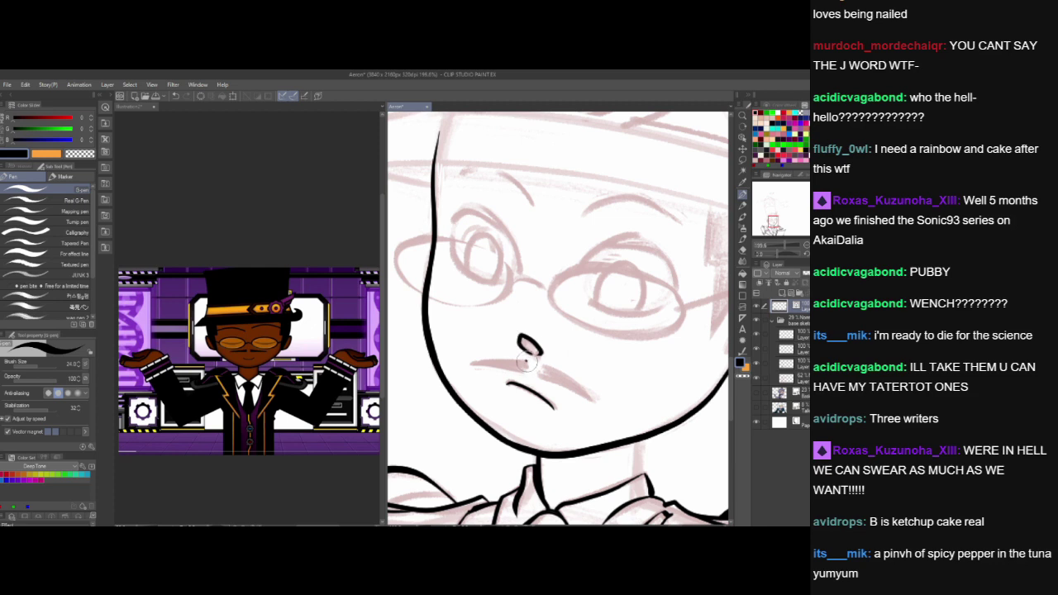
{"action": "mouse_move", "coordinate": [526, 362]}
{"action": "left_mouse_down"}
{"action": "mouse_move", "coordinate": [527, 373]}
{"action": "mouse_move", "coordinate": [592, 403]}
{"action": "left_mouse_up"}
{"action": "left_click_drag", "start_coordinate": [542, 369], "coordinate": [596, 412]}
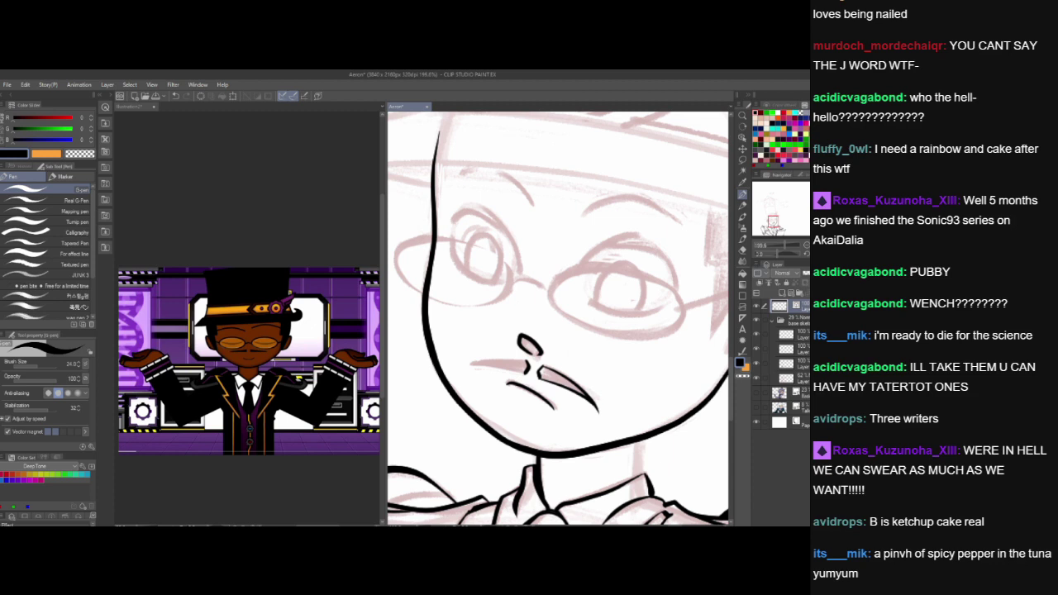
- Restore the unmirrored view and ink the smaller, far half of the moustache over the sketch
{"action": "key", "text": "h"}
{"action": "left_click_drag", "start_coordinate": [635, 449], "coordinate": [576, 459]}
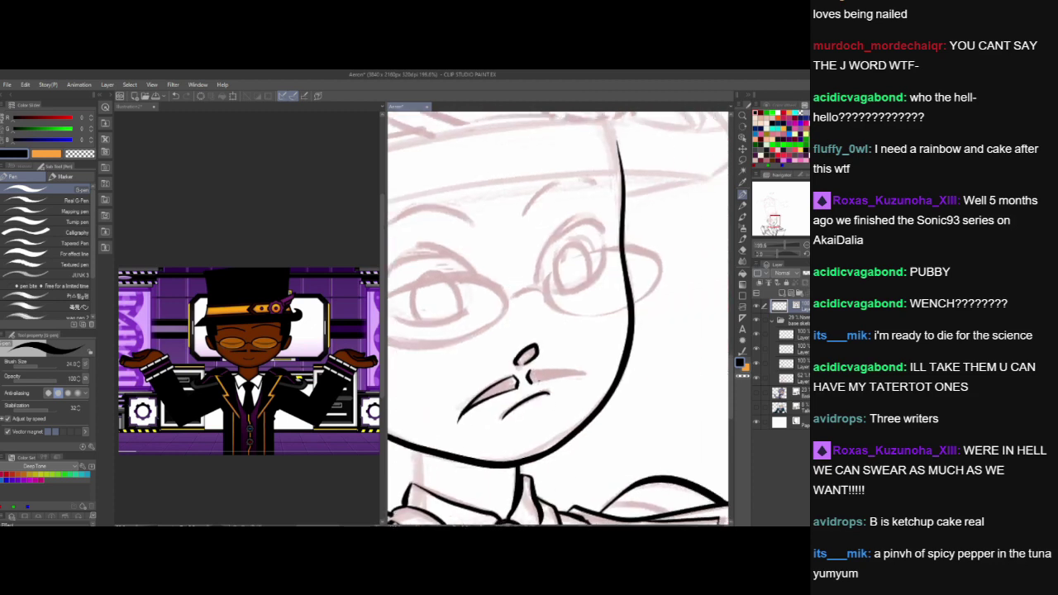
{"action": "mouse_move", "coordinate": [529, 382]}
{"action": "left_mouse_down"}
{"action": "mouse_move", "coordinate": [592, 378]}
{"action": "mouse_move", "coordinate": [573, 372]}
{"action": "mouse_move", "coordinate": [595, 381]}
{"action": "left_mouse_up"}
{"action": "scroll", "coordinate": [530, 356], "scroll_direction": "down", "scroll_amount": 3}
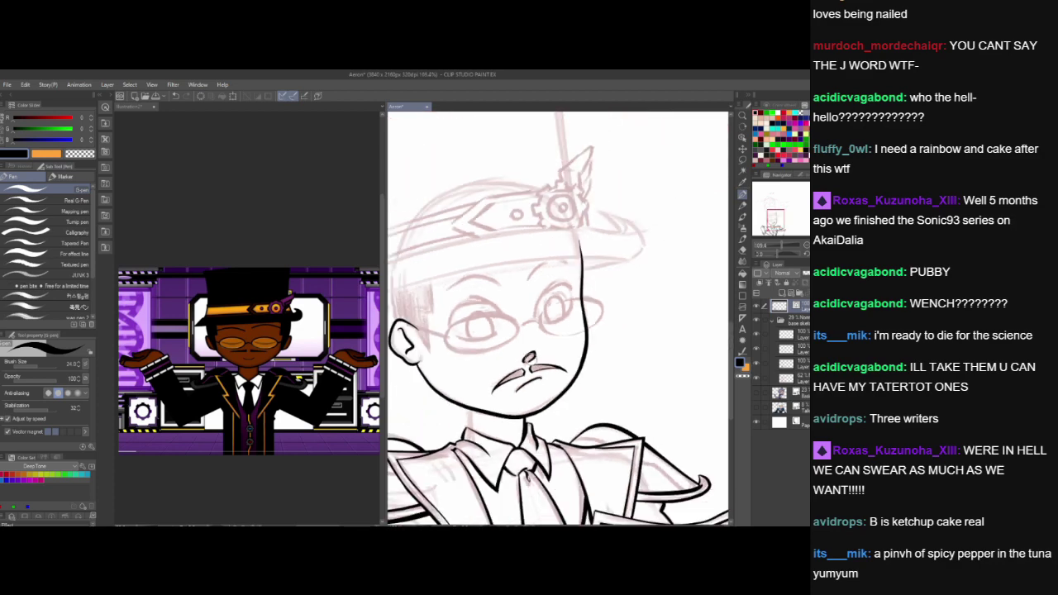
{"action": "scroll", "coordinate": [529, 359], "scroll_direction": "up", "scroll_amount": 4}
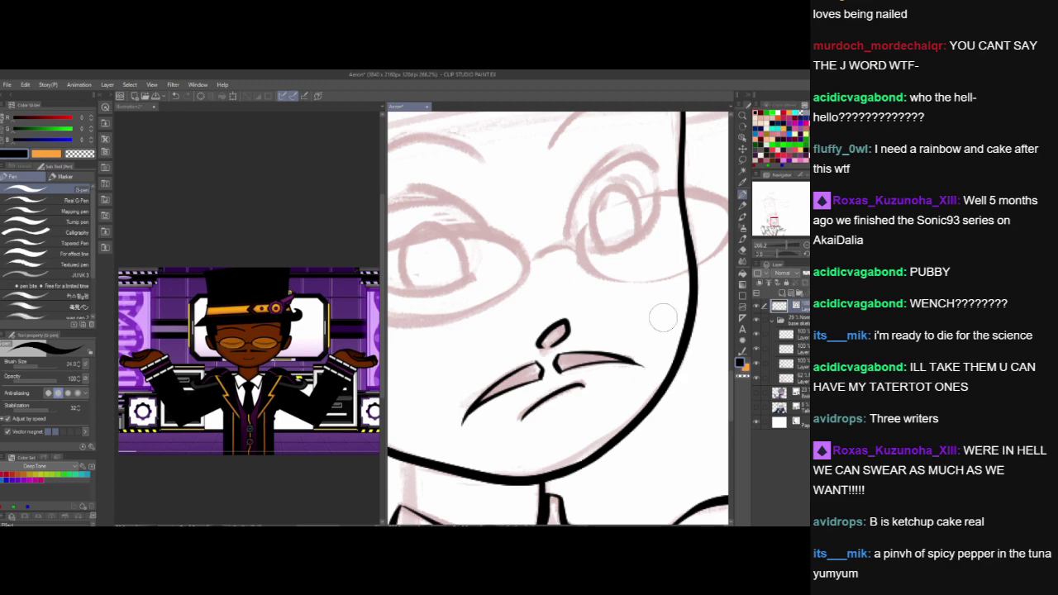
{"action": "scroll", "coordinate": [663, 317], "scroll_direction": "down", "scroll_amount": 3}
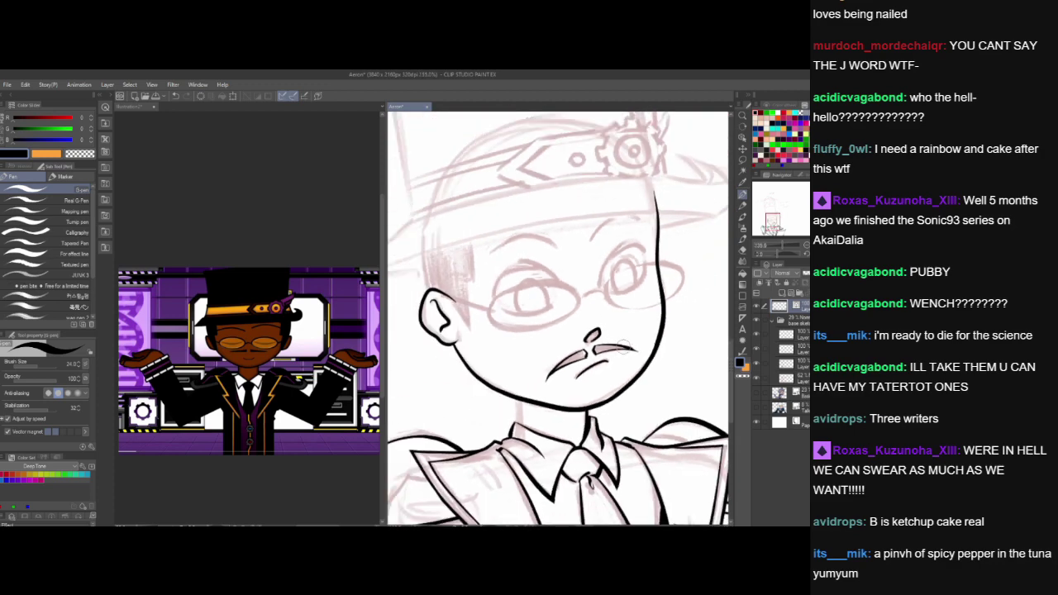
{"action": "left_click_drag", "start_coordinate": [623, 347], "coordinate": [606, 364]}
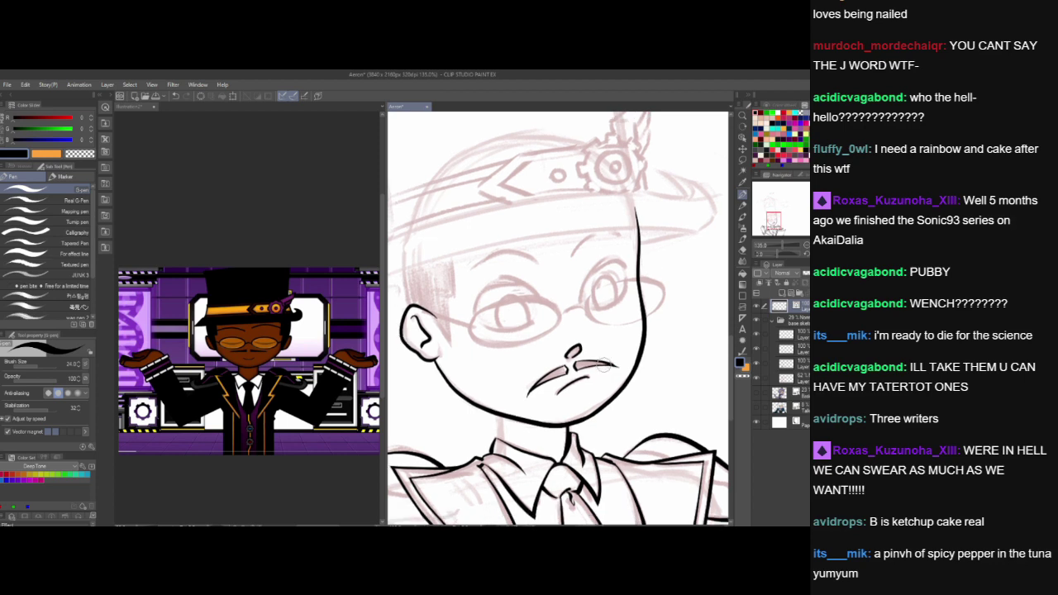
{"action": "scroll", "coordinate": [603, 364], "scroll_direction": "up", "scroll_amount": 2}
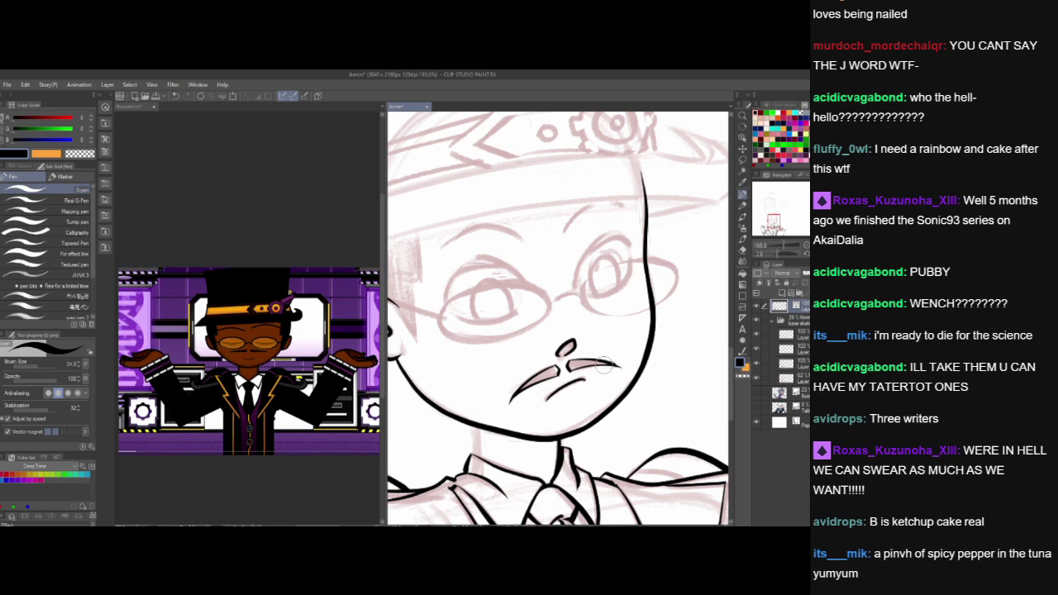
{"action": "scroll", "coordinate": [604, 364], "scroll_direction": "up", "scroll_amount": 4}
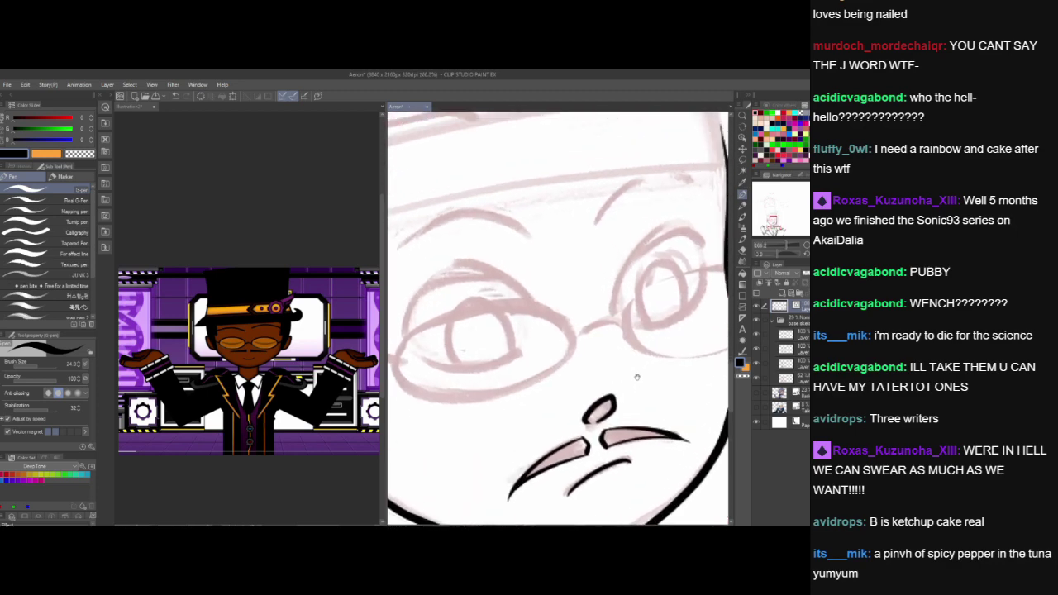
- Ink the far eye's lid crease, upper lash line and rounded lower outline, redrawing strokes that miss the sketch
{"action": "scroll", "coordinate": [636, 377], "scroll_direction": "down", "scroll_amount": 1}
{"action": "mouse_move", "coordinate": [642, 379]}
{"action": "left_mouse_down"}
{"action": "mouse_move", "coordinate": [558, 375]}
{"action": "mouse_move", "coordinate": [627, 282]}
{"action": "left_mouse_up"}
{"action": "key", "text": "ctrl+z"}
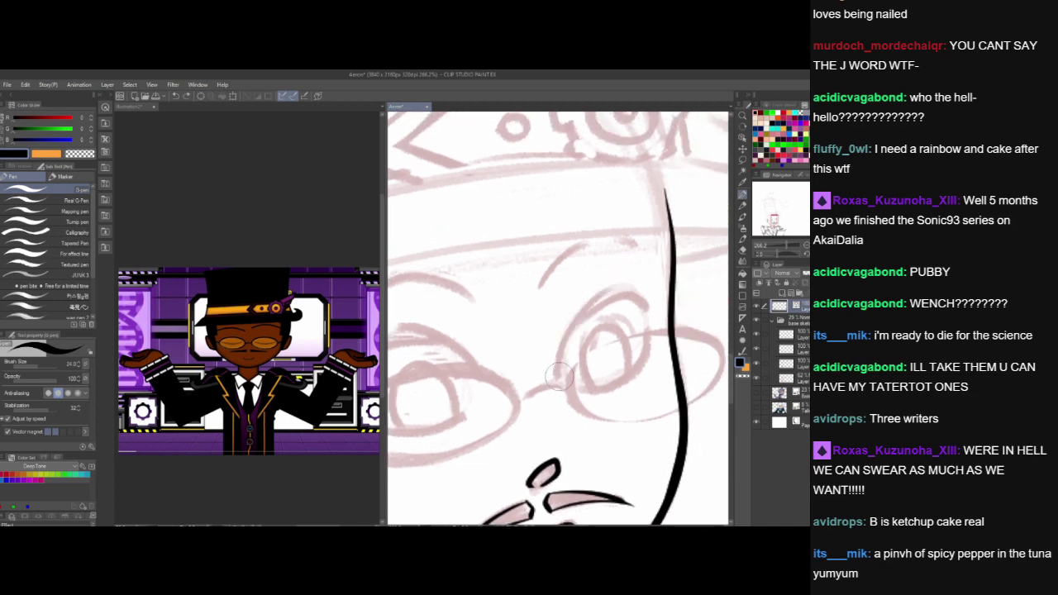
{"action": "mouse_move", "coordinate": [559, 381]}
{"action": "left_mouse_down"}
{"action": "mouse_move", "coordinate": [611, 288]}
{"action": "mouse_move", "coordinate": [627, 282]}
{"action": "left_mouse_up"}
{"action": "mouse_move", "coordinate": [572, 331]}
{"action": "left_mouse_down"}
{"action": "mouse_move", "coordinate": [592, 306]}
{"action": "mouse_move", "coordinate": [652, 319]}
{"action": "left_mouse_up"}
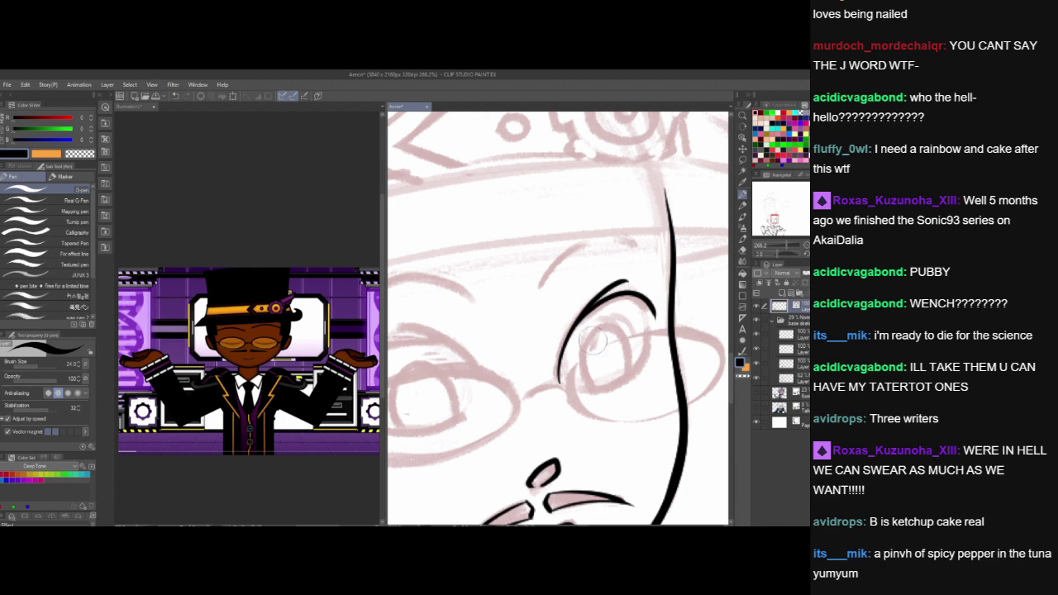
{"action": "key", "text": "ctrl+z"}
{"action": "mouse_move", "coordinate": [573, 329]}
{"action": "left_mouse_down"}
{"action": "mouse_move", "coordinate": [611, 298]}
{"action": "mouse_move", "coordinate": [653, 319]}
{"action": "left_mouse_up"}
{"action": "mouse_move", "coordinate": [560, 382]}
{"action": "left_mouse_down"}
{"action": "mouse_move", "coordinate": [590, 391]}
{"action": "mouse_move", "coordinate": [639, 366]}
{"action": "mouse_move", "coordinate": [653, 307]}
{"action": "left_mouse_up"}
{"action": "left_click_drag", "start_coordinate": [588, 451], "coordinate": [638, 450]}
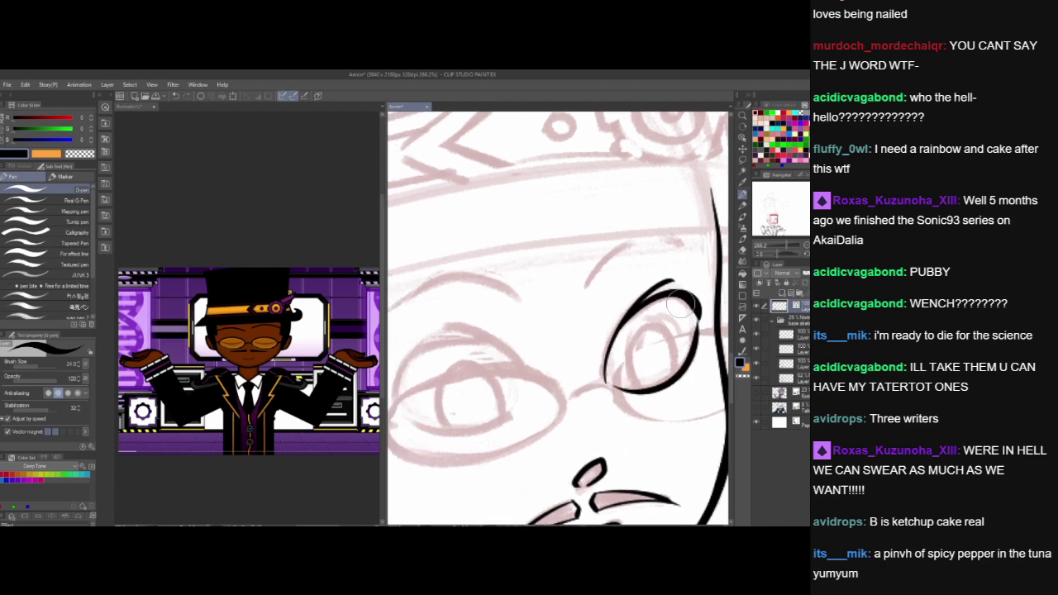
- Thicken the upper lash line at the far eye's outer corner, retrying the stroke until it follows the eye's curve
{"action": "mouse_move", "coordinate": [680, 303]}
{"action": "left_mouse_down"}
{"action": "mouse_move", "coordinate": [691, 306]}
{"action": "mouse_move", "coordinate": [681, 360]}
{"action": "left_mouse_up"}
{"action": "key", "text": "ctrl+z"}
{"action": "left_click_drag", "start_coordinate": [683, 297], "coordinate": [678, 367]}
{"action": "key", "text": "ctrl+z"}
{"action": "left_click_drag", "start_coordinate": [671, 294], "coordinate": [688, 335]}
- Ink the near eye's lid crease, then mirror the canvas and ink its heavy upper lash line and lower lid
{"action": "left_click_drag", "start_coordinate": [571, 460], "coordinate": [664, 435]}
{"action": "mouse_move", "coordinate": [618, 352]}
{"action": "left_mouse_down"}
{"action": "mouse_move", "coordinate": [582, 313]}
{"action": "mouse_move", "coordinate": [505, 326]}
{"action": "left_mouse_up"}
{"action": "key", "text": "ctrl+z"}
{"action": "left_click_drag", "start_coordinate": [619, 354], "coordinate": [510, 296]}
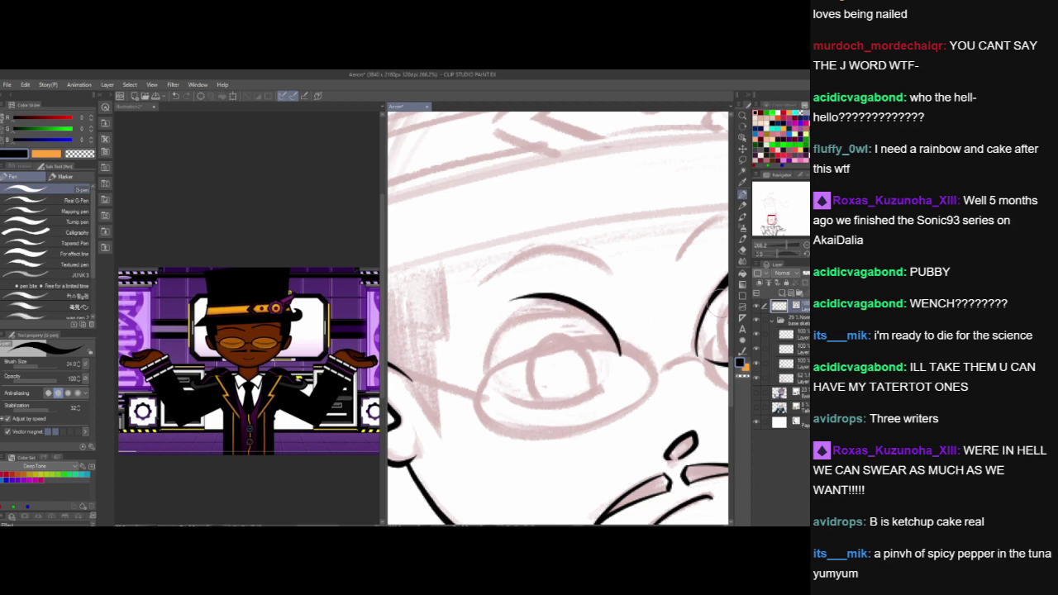
{"action": "key", "text": "h"}
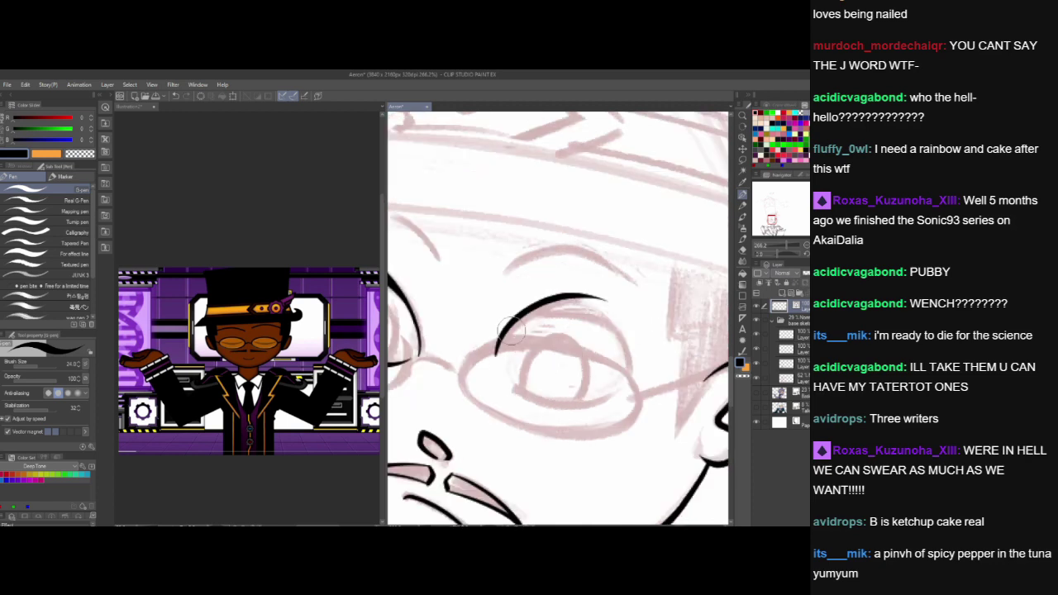
{"action": "left_click_drag", "start_coordinate": [505, 334], "coordinate": [629, 377]}
{"action": "key", "text": "ctrl+z"}
{"action": "mouse_move", "coordinate": [502, 337]}
{"action": "left_mouse_down"}
{"action": "mouse_move", "coordinate": [589, 317]}
{"action": "mouse_move", "coordinate": [629, 373]}
{"action": "left_mouse_up"}
{"action": "mouse_move", "coordinate": [508, 386]}
{"action": "left_mouse_down"}
{"action": "mouse_move", "coordinate": [588, 404]}
{"action": "mouse_move", "coordinate": [628, 381]}
{"action": "left_mouse_up"}
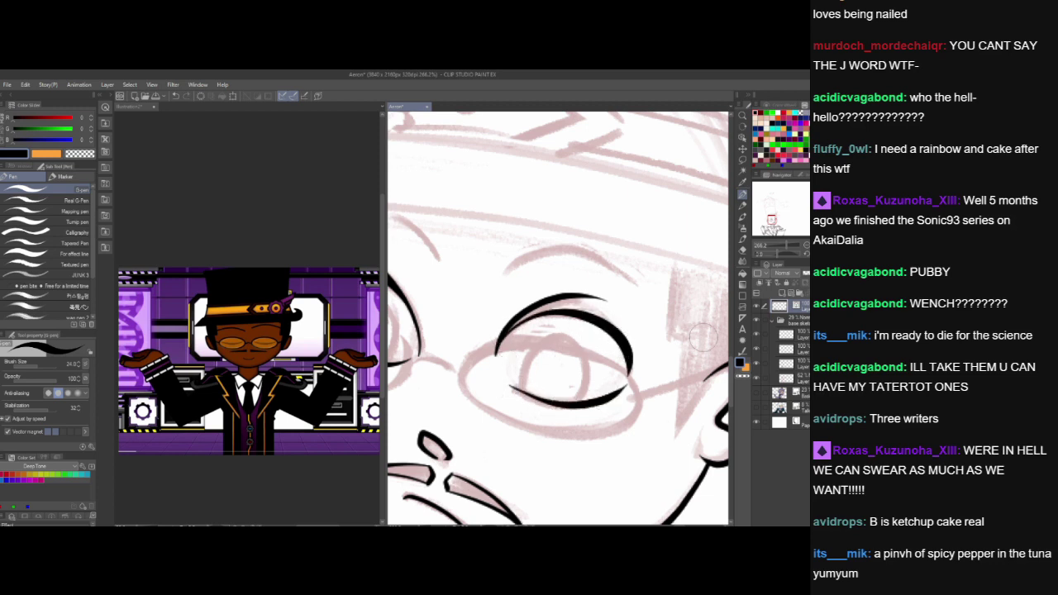
- Lasso the near eye's lower lid line, nudge it slightly with a transform, and return to the unmirrored view
{"action": "key", "text": "m"}
{"action": "mouse_move", "coordinate": [499, 396]}
{"action": "left_mouse_down"}
{"action": "mouse_move", "coordinate": [633, 394]}
{"action": "mouse_move", "coordinate": [631, 381]}
{"action": "left_mouse_up"}
{"action": "left_click", "coordinate": [597, 443]}
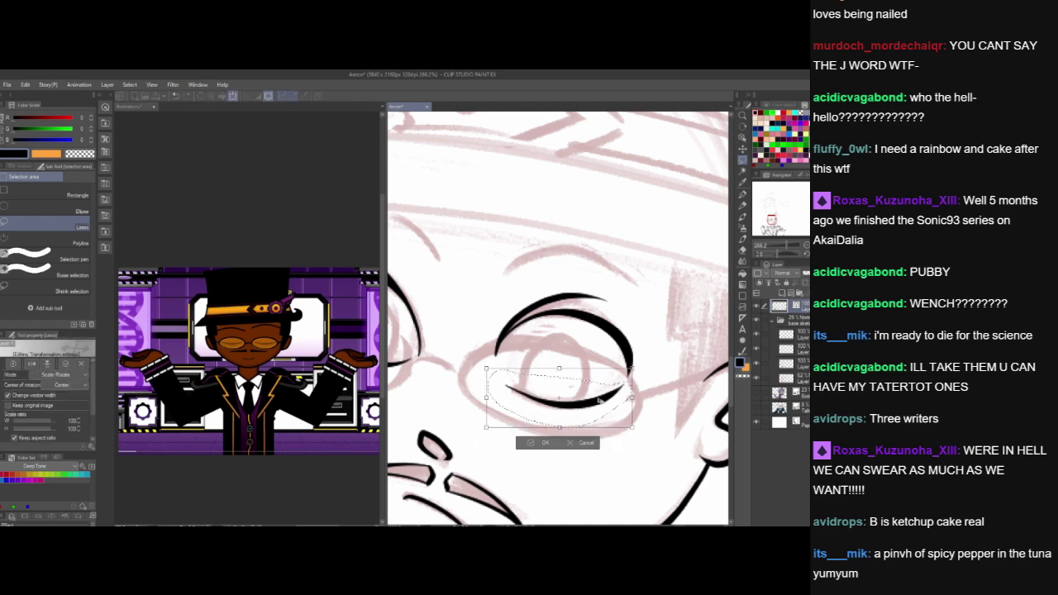
{"action": "left_click", "coordinate": [547, 443]}
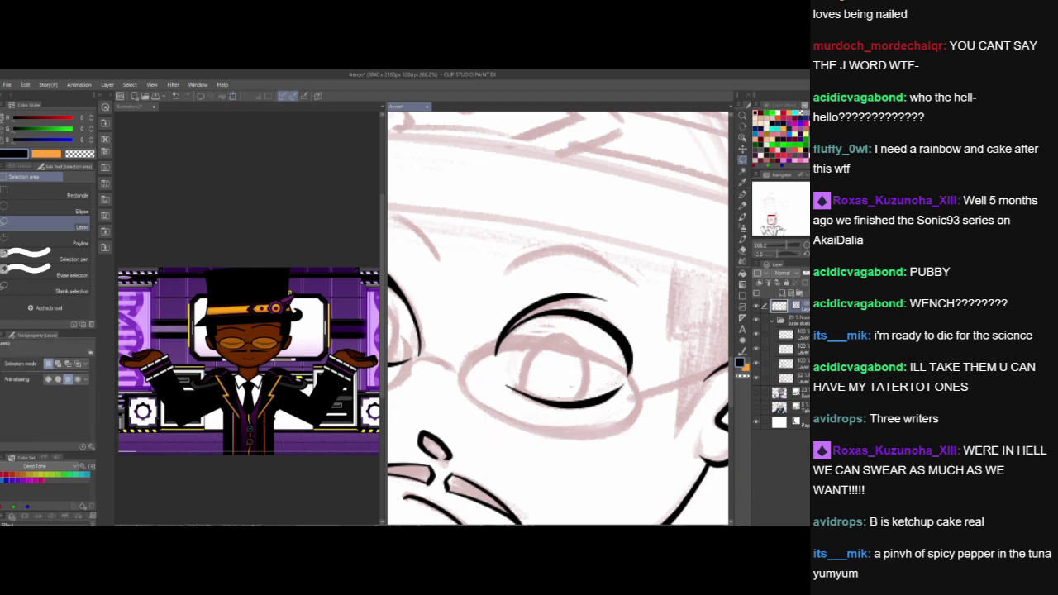
{"action": "key", "text": "h"}
{"action": "left_click_drag", "start_coordinate": [670, 444], "coordinate": [577, 425]}
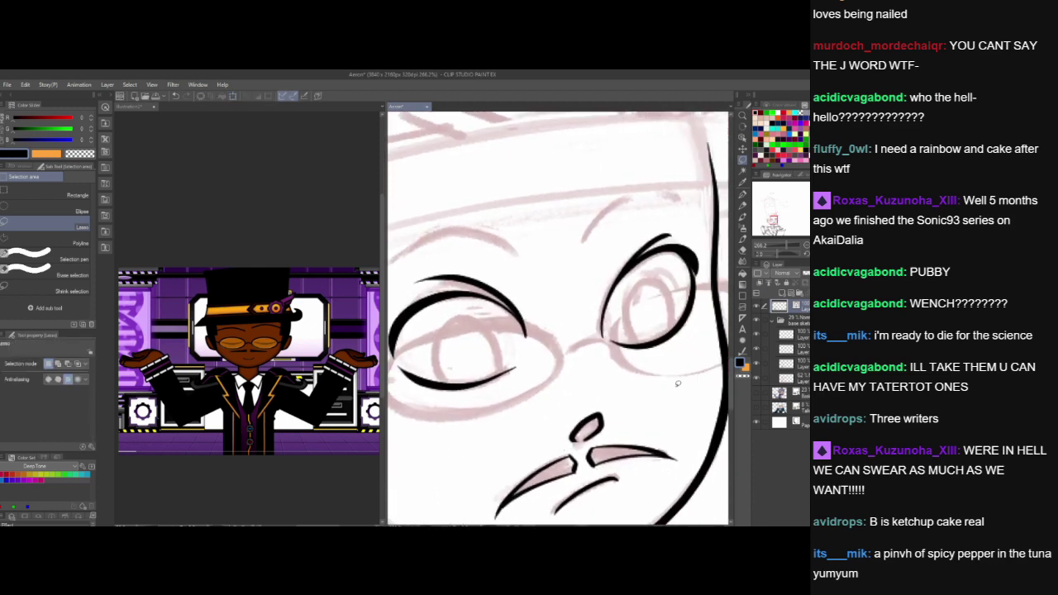
- Ink the near eye's oval iris with the G-pen, redoing strokes until it meets the lower lid
{"action": "key", "text": "p"}
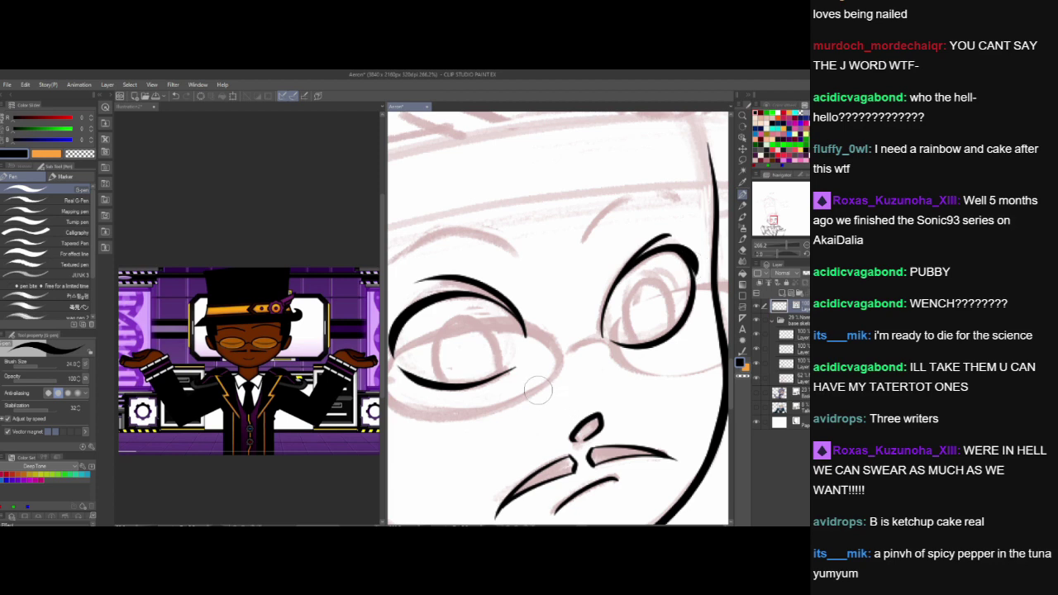
{"action": "left_click_drag", "start_coordinate": [579, 429], "coordinate": [609, 405]}
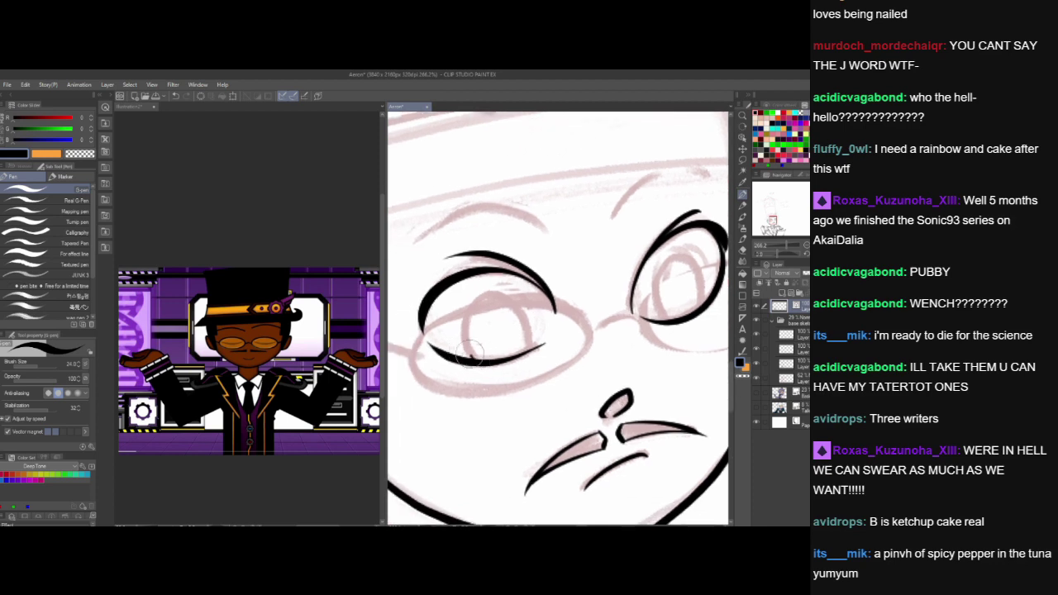
{"action": "mouse_move", "coordinate": [473, 356]}
{"action": "left_mouse_down"}
{"action": "mouse_move", "coordinate": [508, 349]}
{"action": "mouse_move", "coordinate": [513, 317]}
{"action": "mouse_move", "coordinate": [464, 343]}
{"action": "mouse_move", "coordinate": [526, 316]}
{"action": "mouse_move", "coordinate": [507, 322]}
{"action": "mouse_move", "coordinate": [482, 292]}
{"action": "mouse_move", "coordinate": [507, 374]}
{"action": "mouse_move", "coordinate": [534, 350]}
{"action": "mouse_move", "coordinate": [465, 332]}
{"action": "mouse_move", "coordinate": [529, 350]}
{"action": "mouse_move", "coordinate": [535, 328]}
{"action": "mouse_move", "coordinate": [518, 377]}
{"action": "left_mouse_up"}
{"action": "key", "text": "ctrl+z"}
{"action": "key", "text": "ctrl+z"}
{"action": "key", "text": "ctrl+z"}
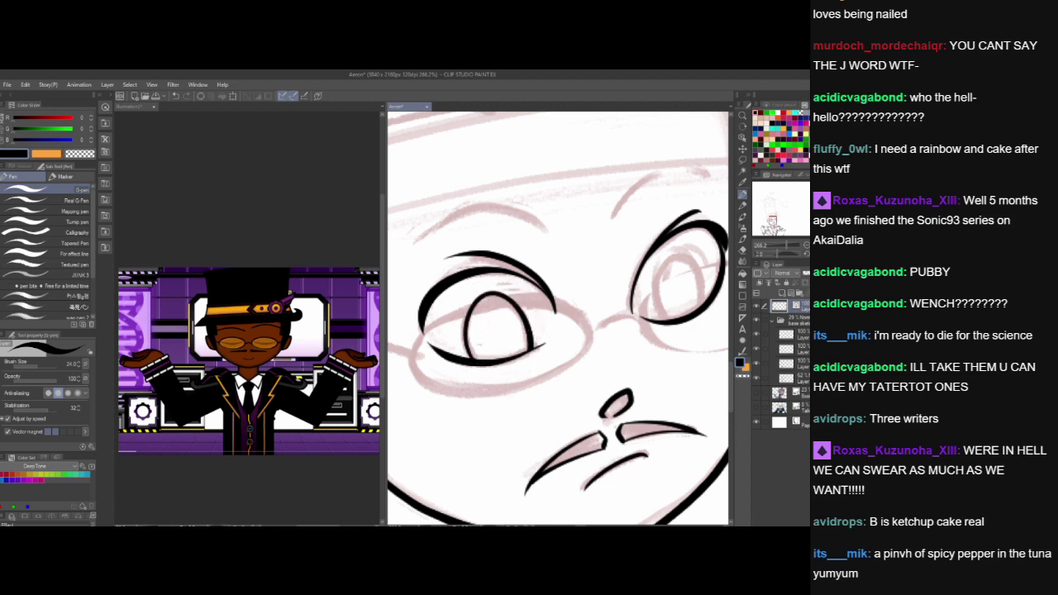
- Ink the far eye's narrow oval iris resting on the lower lid line
{"action": "left_click_drag", "start_coordinate": [630, 365], "coordinate": [551, 404]}
{"action": "mouse_move", "coordinate": [583, 359]}
{"action": "left_mouse_down"}
{"action": "mouse_move", "coordinate": [593, 289]}
{"action": "mouse_move", "coordinate": [604, 369]}
{"action": "left_mouse_up"}
{"action": "key", "text": "ctrl+z"}
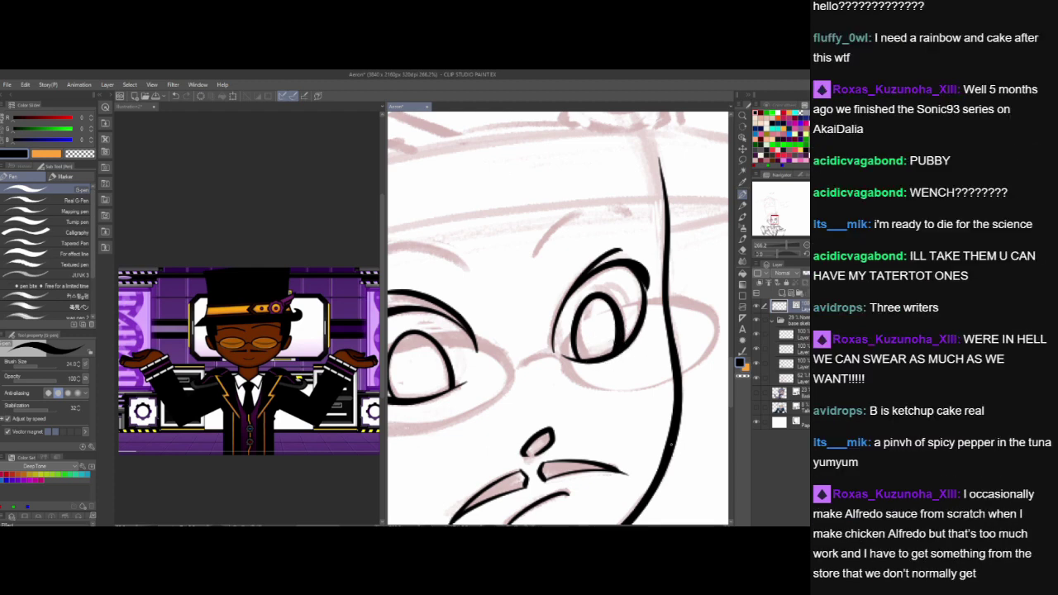
{"action": "left_click_drag", "start_coordinate": [647, 488], "coordinate": [679, 415]}
{"action": "mouse_move", "coordinate": [635, 386]}
{"action": "left_mouse_down"}
{"action": "mouse_move", "coordinate": [680, 432]}
{"action": "mouse_move", "coordinate": [598, 495]}
{"action": "left_mouse_up"}
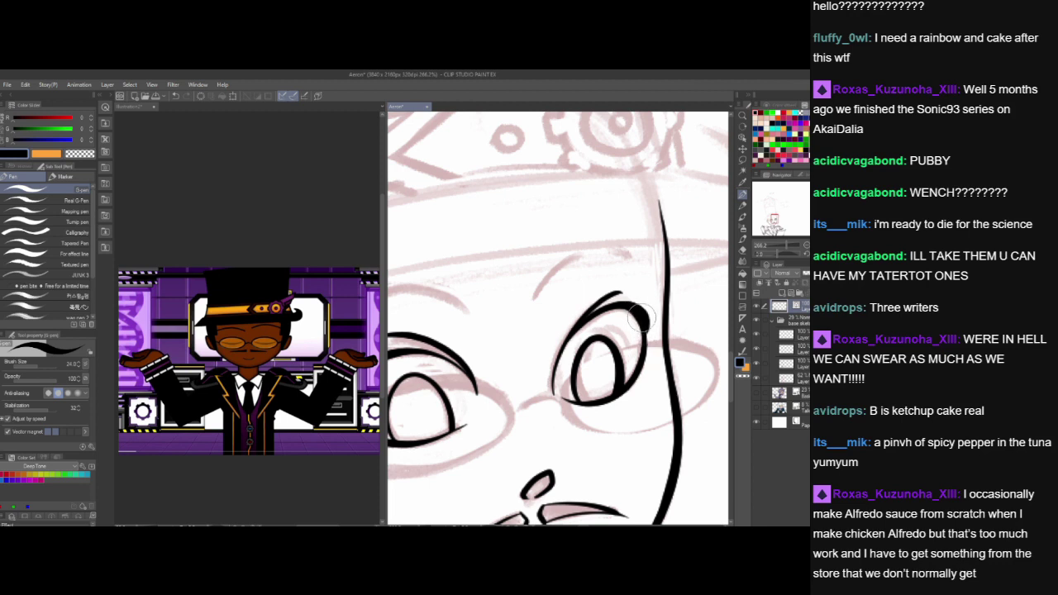
{"action": "left_click_drag", "start_coordinate": [625, 491], "coordinate": [686, 419]}
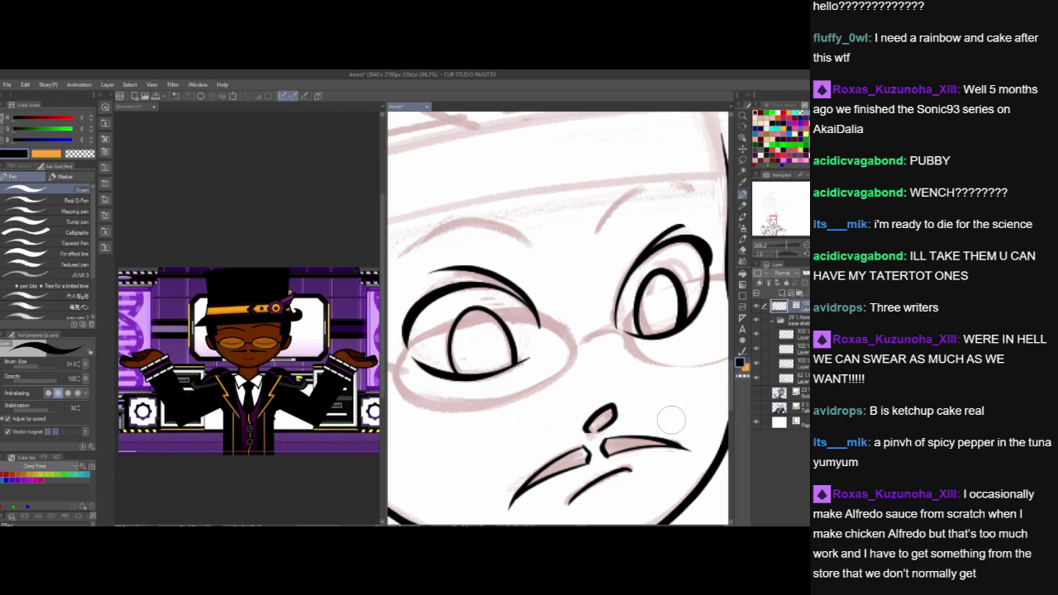
- Ink the far eyebrow's arc and outline the near eyebrow as a tapered closed shape with a thickened upper edge
{"action": "left_click_drag", "start_coordinate": [657, 359], "coordinate": [590, 451]}
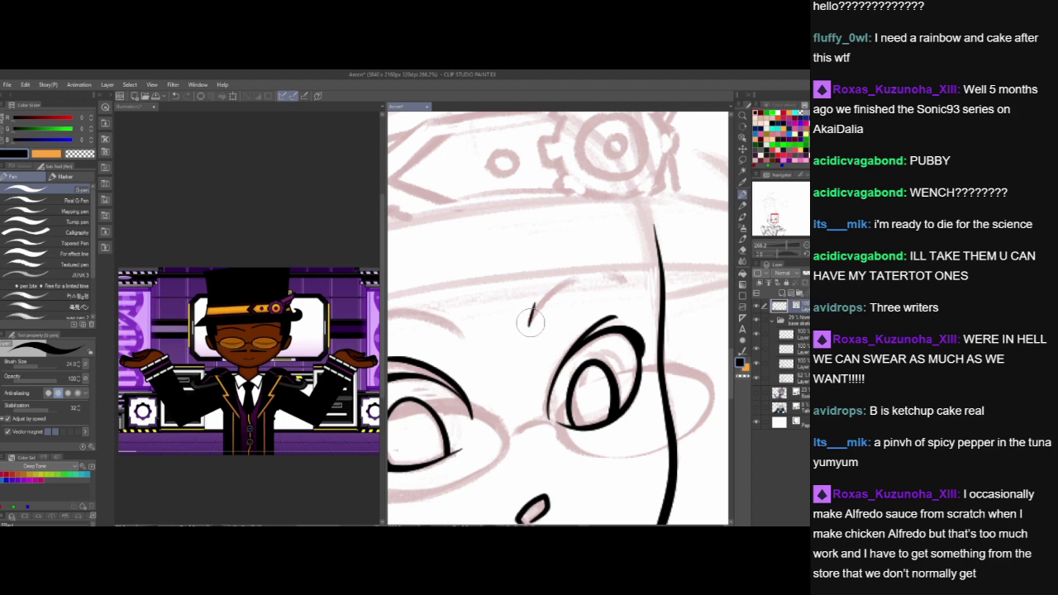
{"action": "mouse_move", "coordinate": [529, 324]}
{"action": "left_mouse_down"}
{"action": "mouse_move", "coordinate": [551, 301]}
{"action": "mouse_move", "coordinate": [629, 295]}
{"action": "left_mouse_up"}
{"action": "left_click_drag", "start_coordinate": [540, 456], "coordinate": [672, 435]}
{"action": "mouse_move", "coordinate": [461, 328]}
{"action": "left_mouse_down"}
{"action": "mouse_move", "coordinate": [520, 305]}
{"action": "mouse_move", "coordinate": [583, 319]}
{"action": "left_mouse_up"}
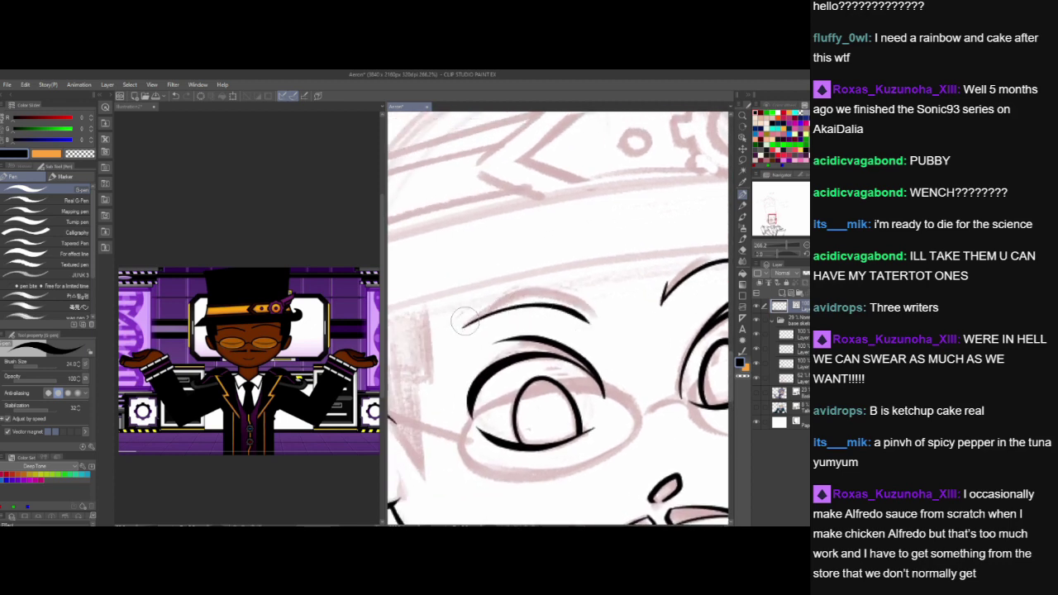
{"action": "mouse_move", "coordinate": [464, 326]}
{"action": "left_mouse_down"}
{"action": "mouse_move", "coordinate": [528, 302]}
{"action": "mouse_move", "coordinate": [601, 314]}
{"action": "mouse_move", "coordinate": [594, 322]}
{"action": "left_mouse_up"}
{"action": "key", "text": "ctrl+z"}
{"action": "mouse_move", "coordinate": [463, 326]}
{"action": "left_mouse_down"}
{"action": "mouse_move", "coordinate": [496, 301]}
{"action": "mouse_move", "coordinate": [594, 322]}
{"action": "left_mouse_up"}
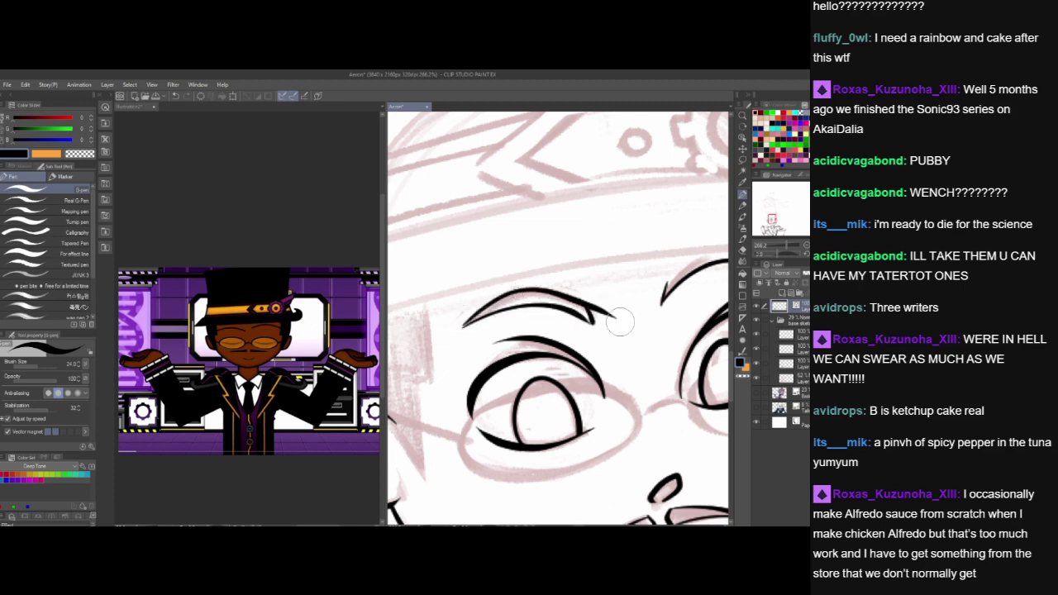
{"action": "left_click_drag", "start_coordinate": [481, 309], "coordinate": [452, 342]}
{"action": "key", "text": "ctrl+z"}
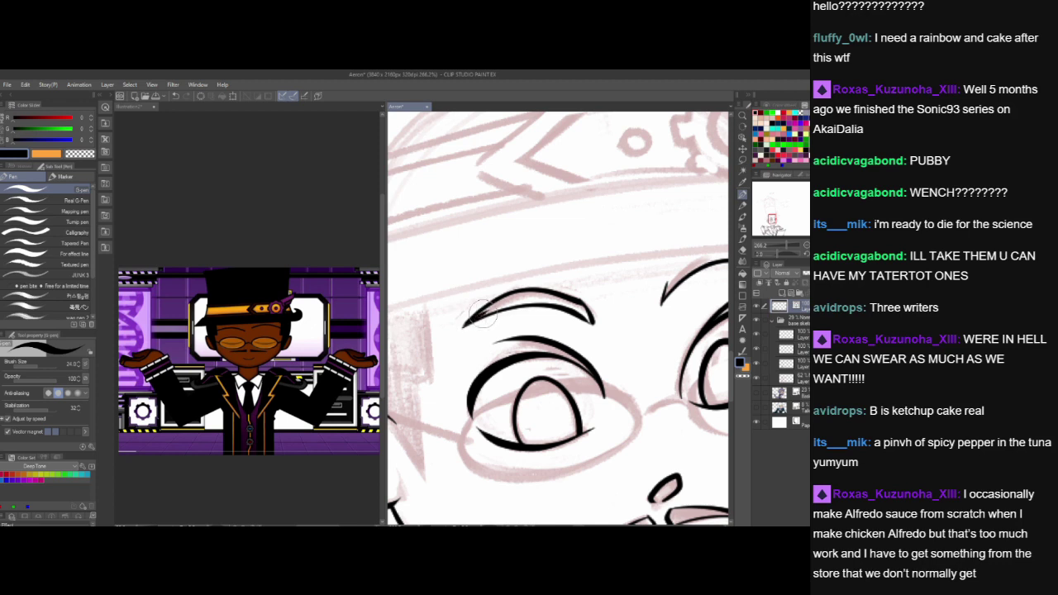
{"action": "left_click_drag", "start_coordinate": [475, 318], "coordinate": [533, 295]}
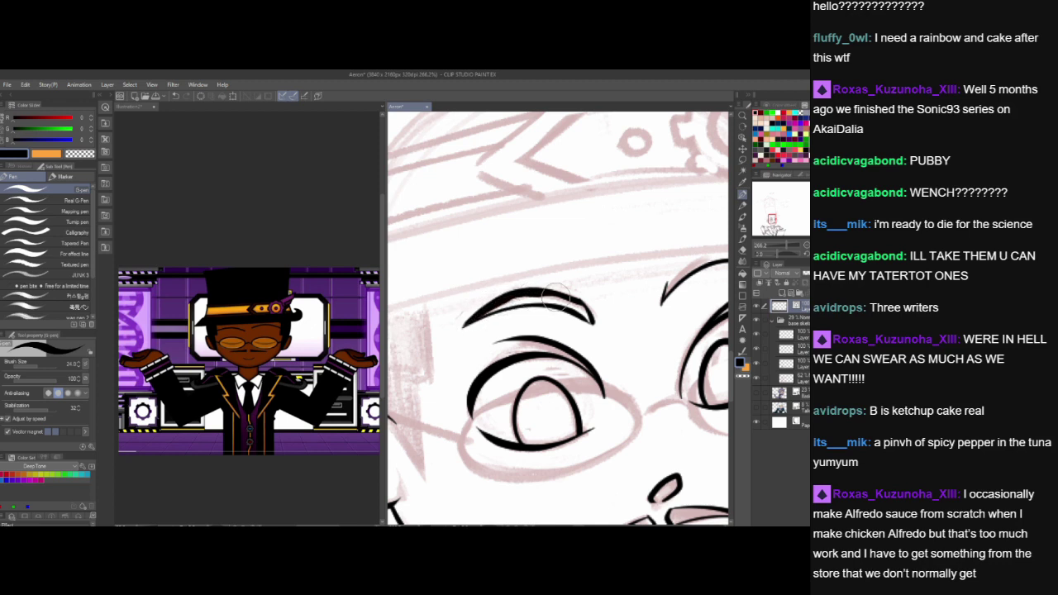
- Mirror the canvas and ink the near side of the neck from the jawline down to the shirt collar
{"action": "left_click_drag", "start_coordinate": [654, 457], "coordinate": [576, 385]}
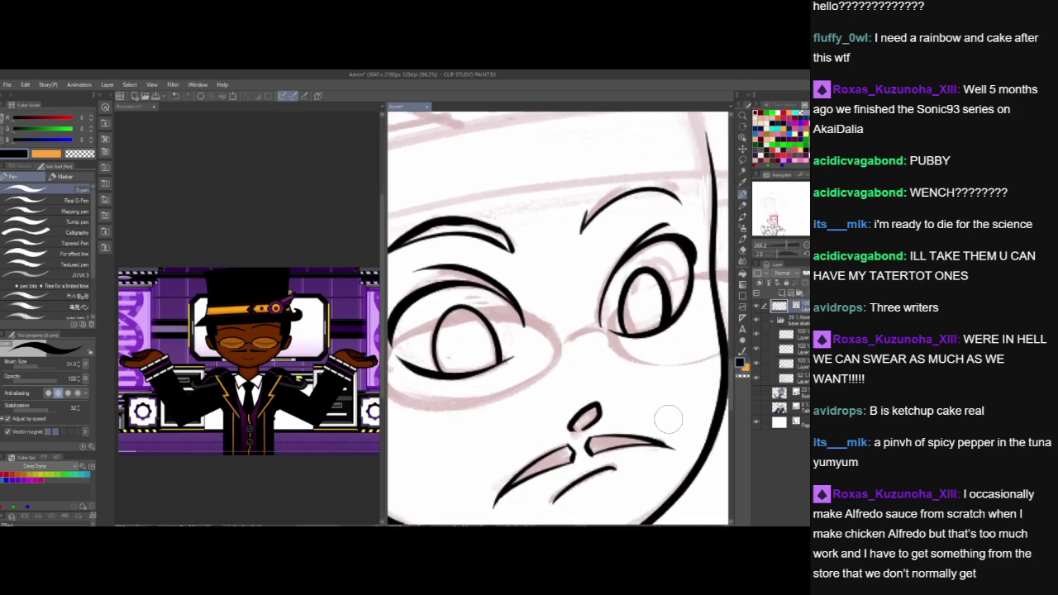
{"action": "left_click_drag", "start_coordinate": [671, 471], "coordinate": [664, 423]}
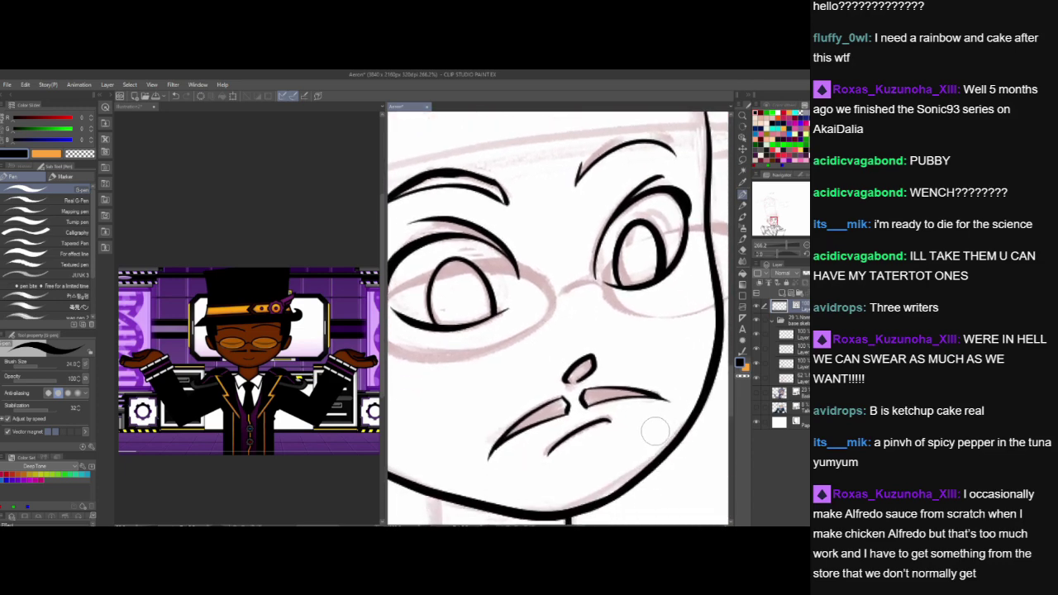
{"action": "scroll", "coordinate": [654, 431], "scroll_direction": "down", "scroll_amount": 5}
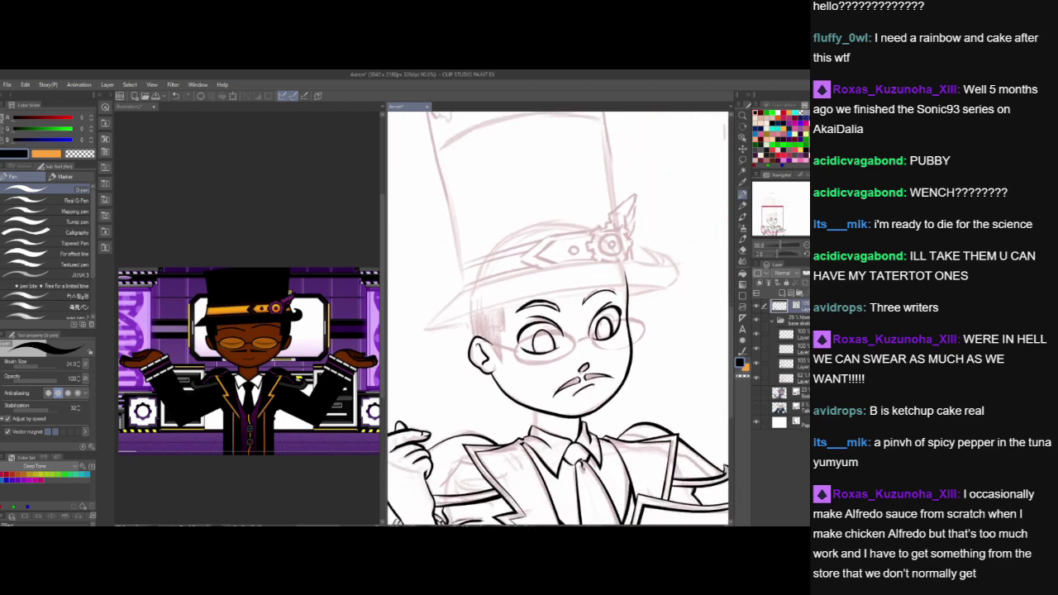
{"action": "scroll", "coordinate": [599, 451], "scroll_direction": "up", "scroll_amount": 4}
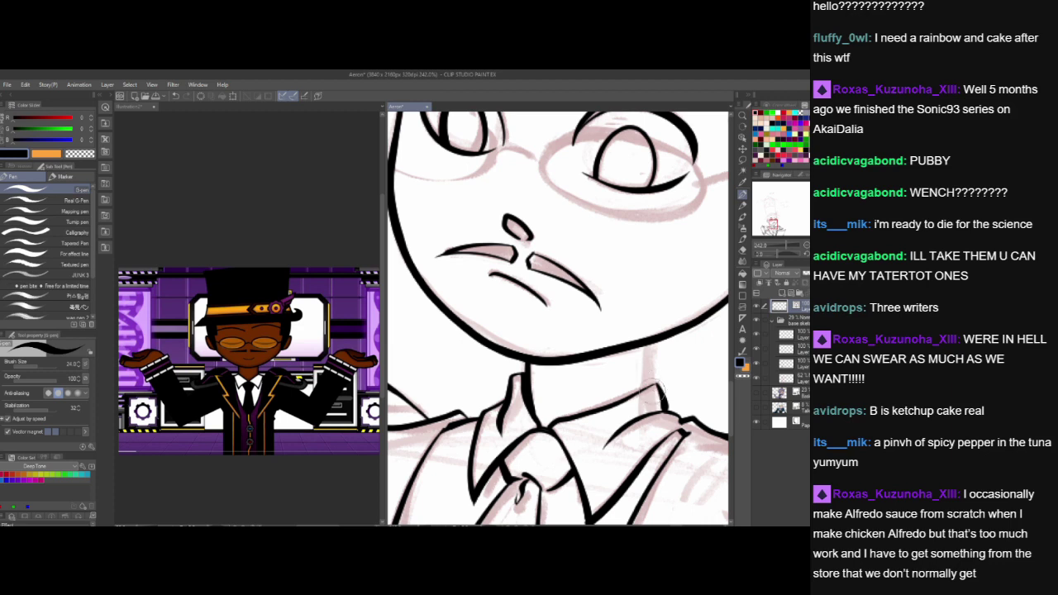
{"action": "scroll", "coordinate": [643, 387], "scroll_direction": "down", "scroll_amount": 2}
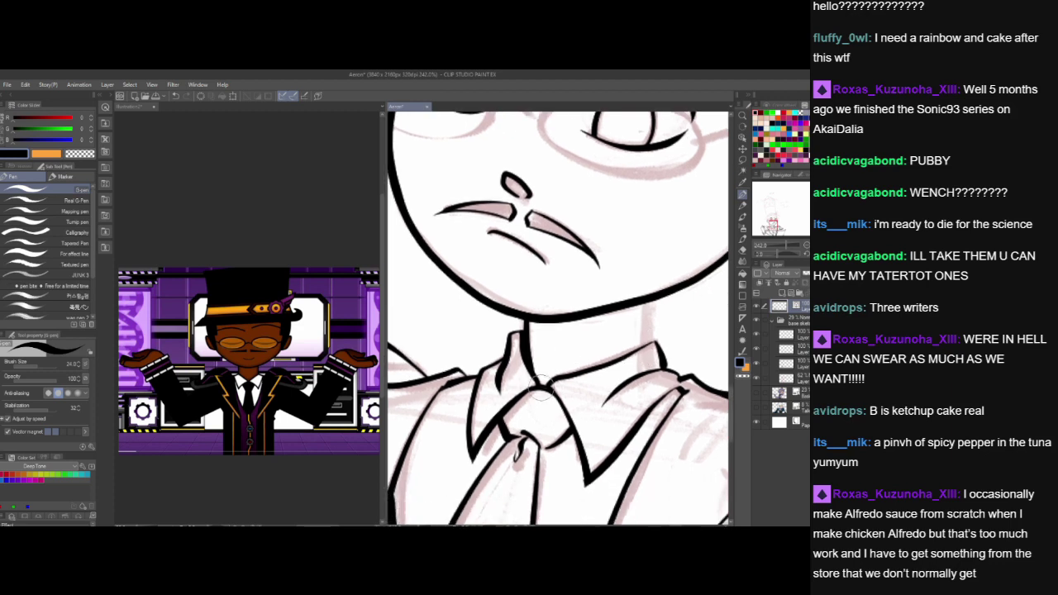
{"action": "left_click_drag", "start_coordinate": [669, 463], "coordinate": [561, 486]}
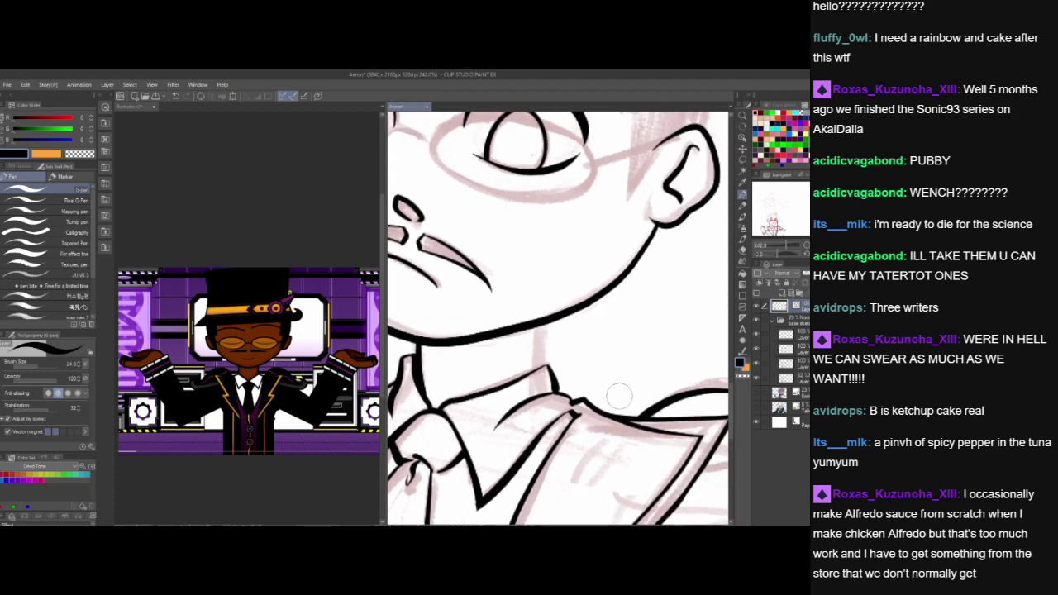
{"action": "left_click_drag", "start_coordinate": [546, 383], "coordinate": [558, 288]}
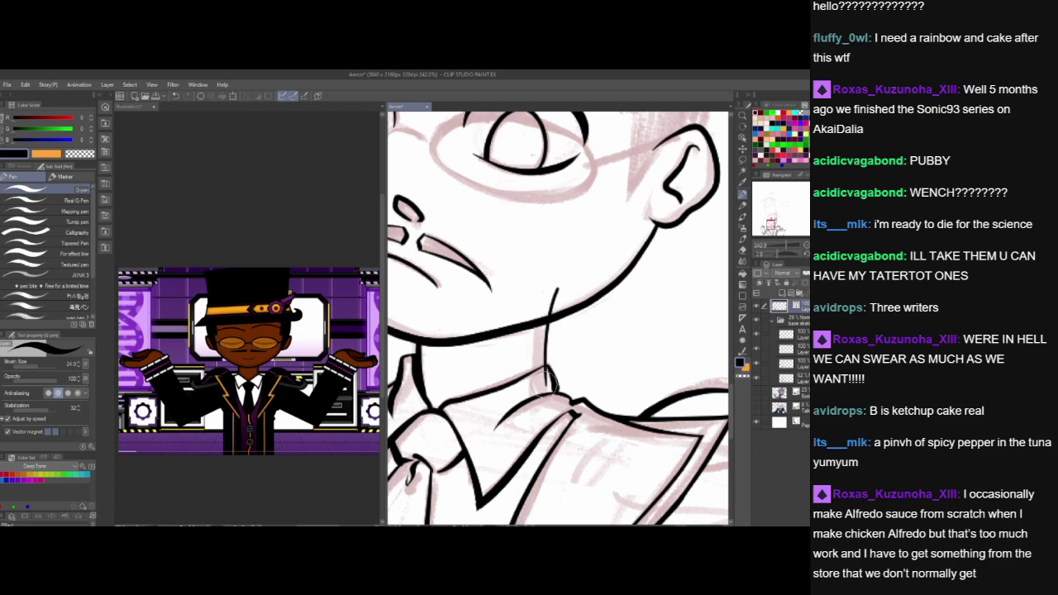
{"action": "mouse_move", "coordinate": [544, 384]}
{"action": "left_mouse_down"}
{"action": "mouse_move", "coordinate": [541, 293]}
{"action": "mouse_move", "coordinate": [545, 384]}
{"action": "mouse_move", "coordinate": [535, 353]}
{"action": "mouse_move", "coordinate": [546, 313]}
{"action": "left_mouse_up"}
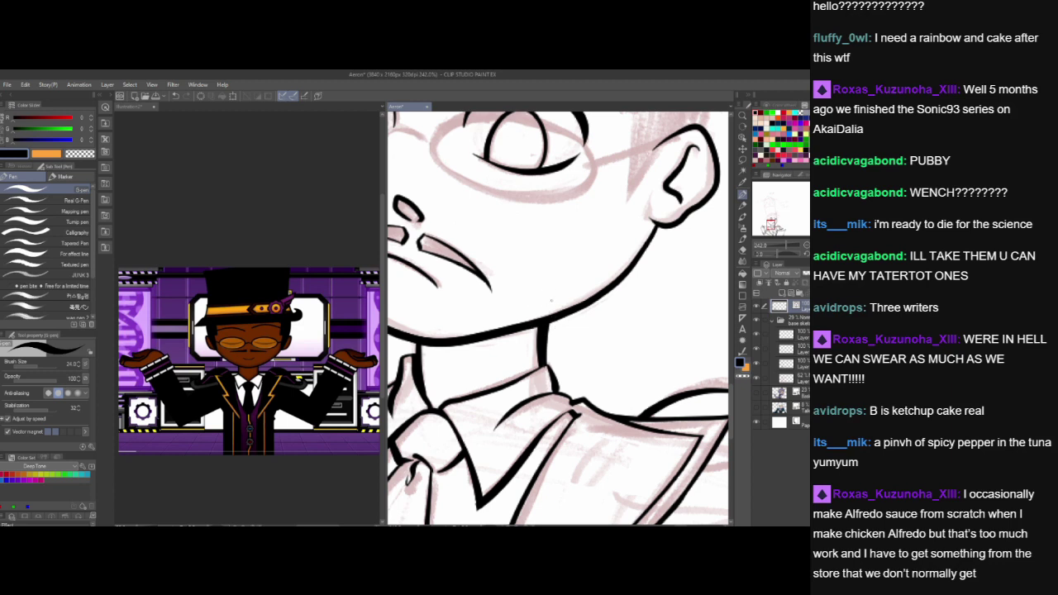
- Touch up the inked near-side neck line under the jaw and flip the canvas back to its original orientation
{"action": "mouse_move", "coordinate": [597, 452]}
{"action": "left_mouse_down"}
{"action": "mouse_move", "coordinate": [686, 463]}
{"action": "mouse_move", "coordinate": [624, 488]}
{"action": "left_mouse_up"}
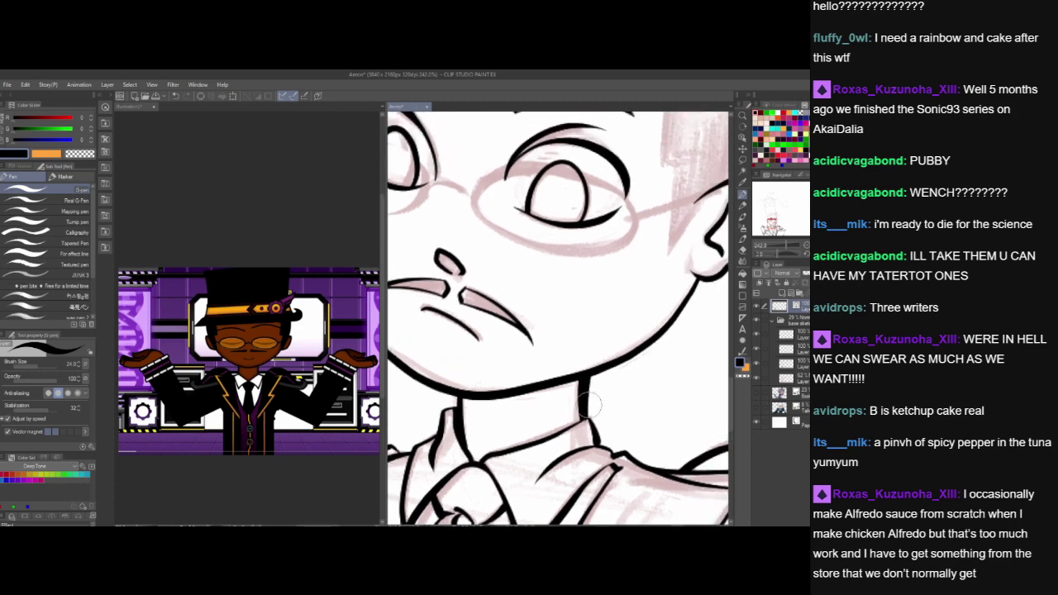
{"action": "left_click_drag", "start_coordinate": [581, 411], "coordinate": [580, 380]}
{"action": "left_click_drag", "start_coordinate": [644, 313], "coordinate": [670, 425]}
{"action": "left_click_drag", "start_coordinate": [656, 370], "coordinate": [644, 326]}
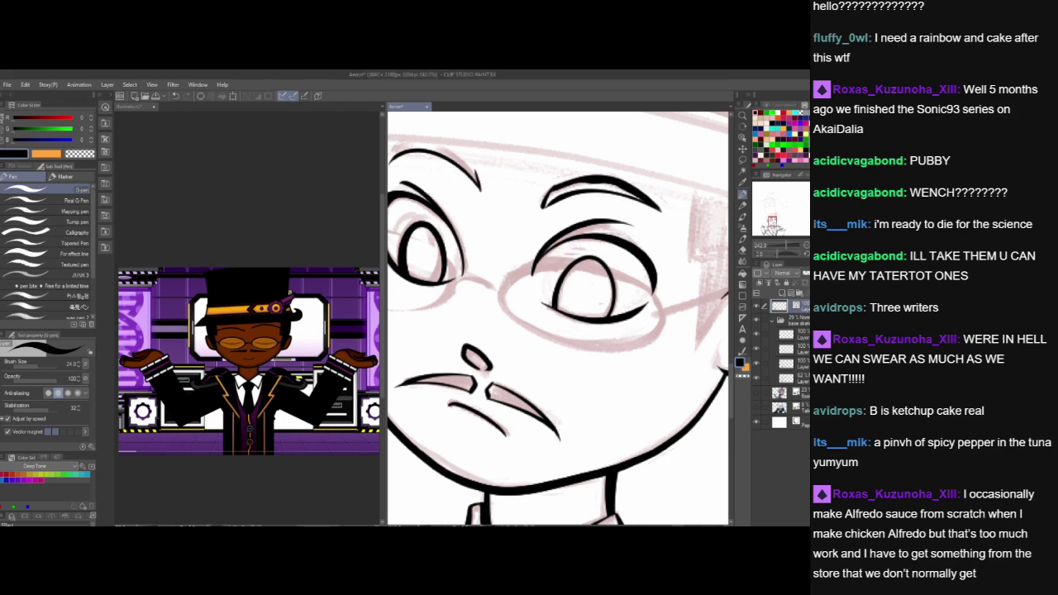
{"action": "key", "text": "h"}
{"action": "left_click_drag", "start_coordinate": [616, 458], "coordinate": [548, 495]}
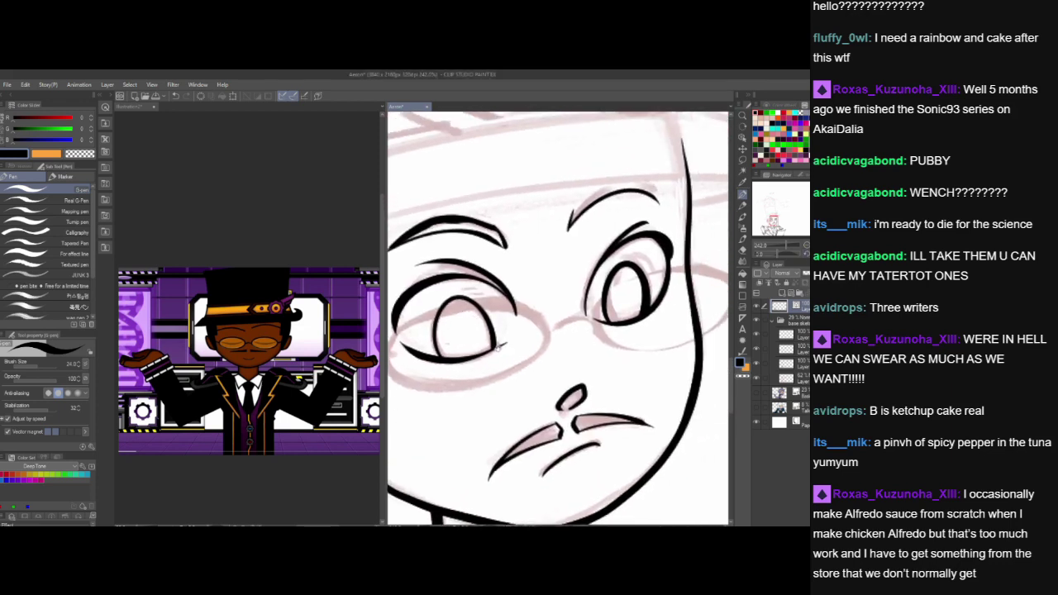
- Doodle a loose figure with fluffy hair and outstretched arms and legs on the blank canvas beside the character
{"action": "left_click_drag", "start_coordinate": [677, 347], "coordinate": [401, 337]}
{"action": "left_click_drag", "start_coordinate": [644, 354], "coordinate": [465, 361]}
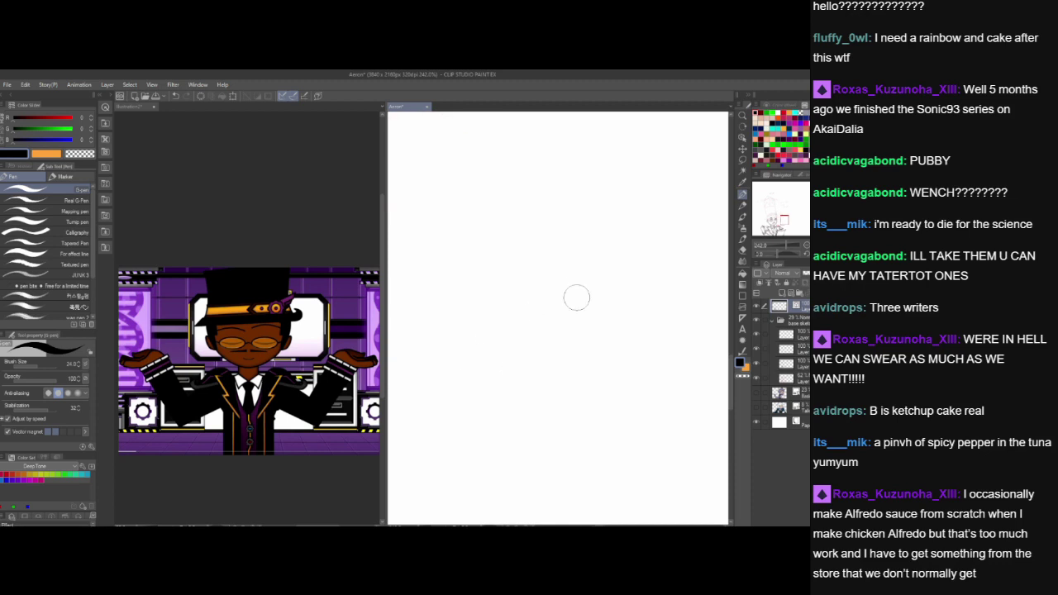
{"action": "mouse_move", "coordinate": [576, 284]}
{"action": "left_mouse_down"}
{"action": "mouse_move", "coordinate": [621, 301]}
{"action": "mouse_move", "coordinate": [605, 266]}
{"action": "mouse_move", "coordinate": [548, 280]}
{"action": "mouse_move", "coordinate": [538, 293]}
{"action": "left_mouse_up"}
{"action": "key", "text": "ctrl+z"}
{"action": "mouse_move", "coordinate": [555, 304]}
{"action": "left_mouse_down"}
{"action": "mouse_move", "coordinate": [614, 305]}
{"action": "mouse_move", "coordinate": [656, 329]}
{"action": "mouse_move", "coordinate": [627, 345]}
{"action": "mouse_move", "coordinate": [661, 339]}
{"action": "mouse_move", "coordinate": [648, 354]}
{"action": "left_mouse_up"}
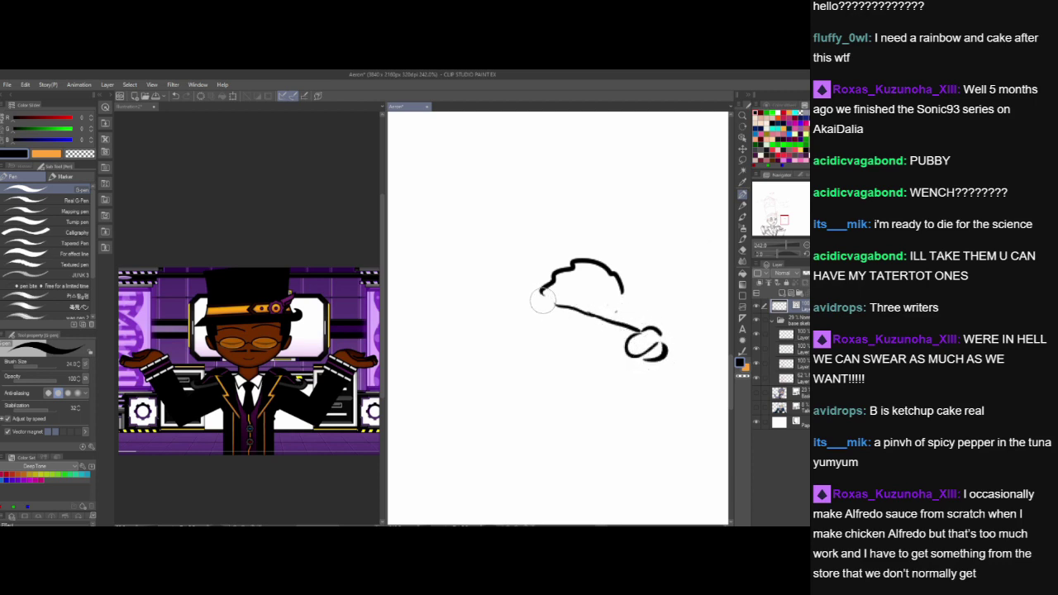
{"action": "mouse_move", "coordinate": [542, 302]}
{"action": "left_mouse_down"}
{"action": "mouse_move", "coordinate": [487, 289]}
{"action": "mouse_move", "coordinate": [477, 302]}
{"action": "mouse_move", "coordinate": [490, 308]}
{"action": "mouse_move", "coordinate": [467, 294]}
{"action": "mouse_move", "coordinate": [491, 288]}
{"action": "mouse_move", "coordinate": [541, 308]}
{"action": "mouse_move", "coordinate": [503, 318]}
{"action": "mouse_move", "coordinate": [490, 367]}
{"action": "mouse_move", "coordinate": [549, 372]}
{"action": "mouse_move", "coordinate": [585, 340]}
{"action": "mouse_move", "coordinate": [618, 348]}
{"action": "left_mouse_up"}
{"action": "mouse_move", "coordinate": [488, 351]}
{"action": "left_mouse_down"}
{"action": "mouse_move", "coordinate": [411, 380]}
{"action": "mouse_move", "coordinate": [486, 372]}
{"action": "mouse_move", "coordinate": [470, 422]}
{"action": "mouse_move", "coordinate": [513, 434]}
{"action": "mouse_move", "coordinate": [535, 381]}
{"action": "left_mouse_up"}
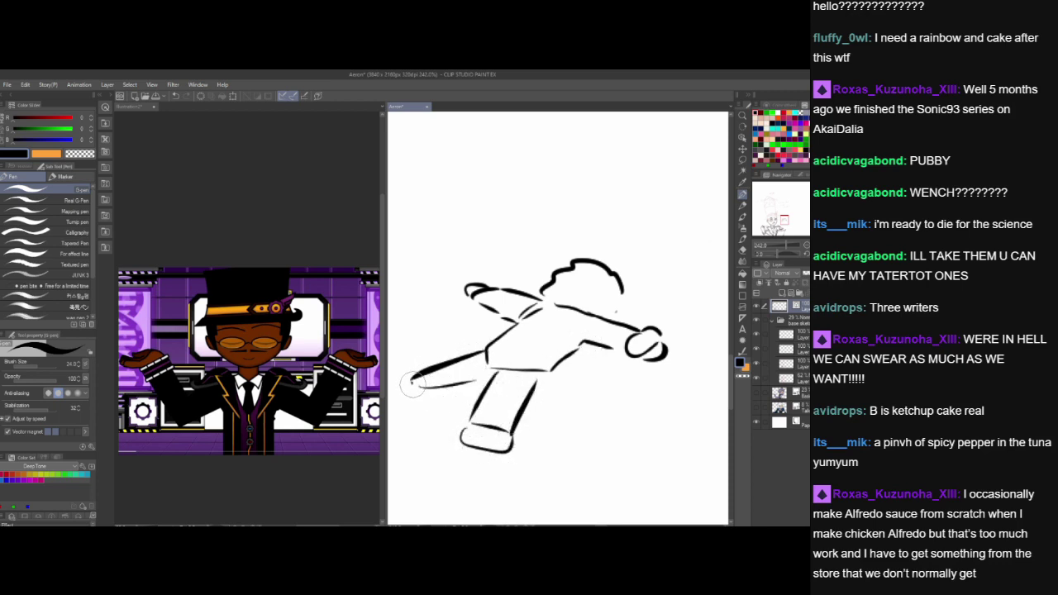
{"action": "mouse_move", "coordinate": [413, 384]}
{"action": "left_mouse_down"}
{"action": "mouse_move", "coordinate": [395, 390]}
{"action": "mouse_move", "coordinate": [407, 395]}
{"action": "left_mouse_up"}
{"action": "mouse_move", "coordinate": [488, 354]}
{"action": "left_mouse_down"}
{"action": "mouse_move", "coordinate": [515, 343]}
{"action": "mouse_move", "coordinate": [445, 318]}
{"action": "mouse_move", "coordinate": [410, 326]}
{"action": "mouse_move", "coordinate": [456, 349]}
{"action": "mouse_move", "coordinate": [498, 334]}
{"action": "mouse_move", "coordinate": [454, 319]}
{"action": "mouse_move", "coordinate": [484, 319]}
{"action": "left_mouse_up"}
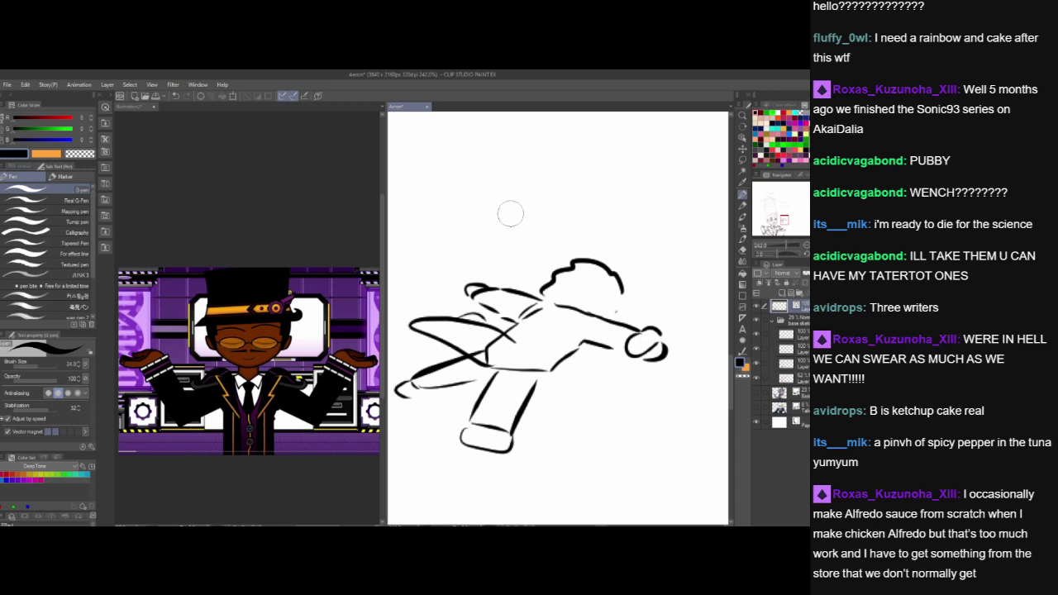
- Letter "Mako be like" above the doodled figure and clean up its overlapping limb, chin and shoulder lines
{"action": "mouse_move", "coordinate": [511, 207]}
{"action": "left_mouse_down"}
{"action": "mouse_move", "coordinate": [519, 246]}
{"action": "mouse_move", "coordinate": [583, 210]}
{"action": "mouse_move", "coordinate": [611, 173]}
{"action": "mouse_move", "coordinate": [636, 198]}
{"action": "mouse_move", "coordinate": [662, 163]}
{"action": "mouse_move", "coordinate": [694, 207]}
{"action": "mouse_move", "coordinate": [709, 178]}
{"action": "mouse_move", "coordinate": [716, 219]}
{"action": "left_mouse_up"}
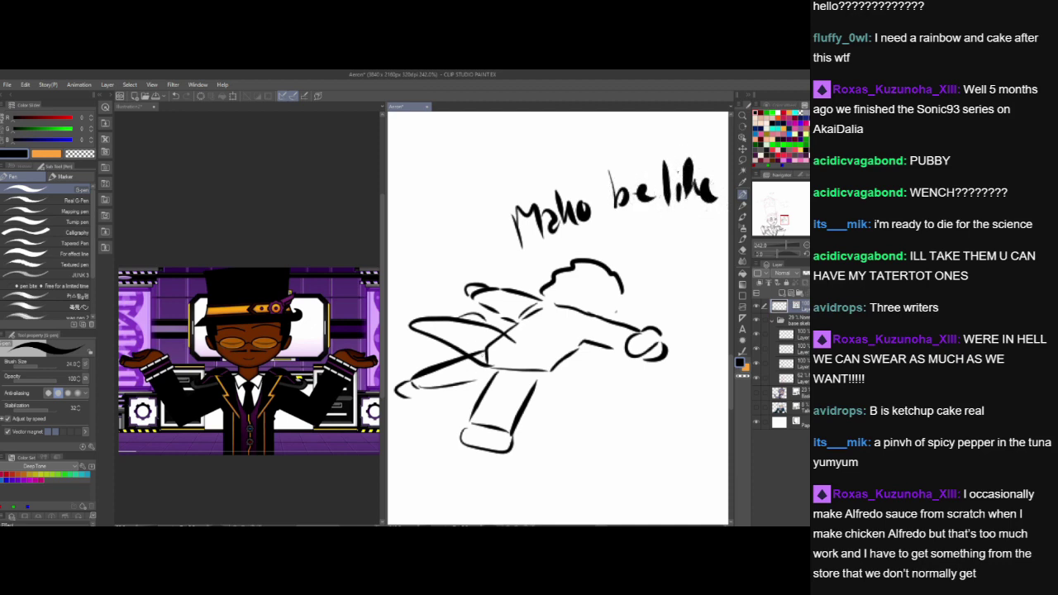
{"action": "key", "text": "ctrl+z"}
{"action": "mouse_move", "coordinate": [592, 317]}
{"action": "left_mouse_down"}
{"action": "mouse_move", "coordinate": [582, 332]}
{"action": "mouse_move", "coordinate": [542, 317]}
{"action": "mouse_move", "coordinate": [594, 320]}
{"action": "left_mouse_up"}
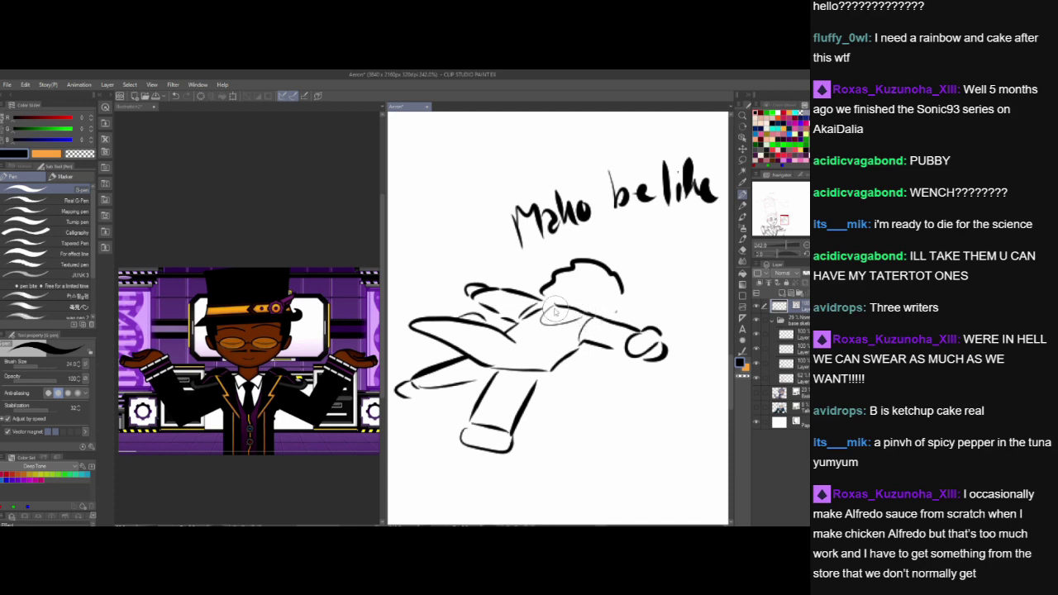
{"action": "key", "text": "ctrl+z"}
{"action": "left_click_drag", "start_coordinate": [553, 308], "coordinate": [581, 315]}
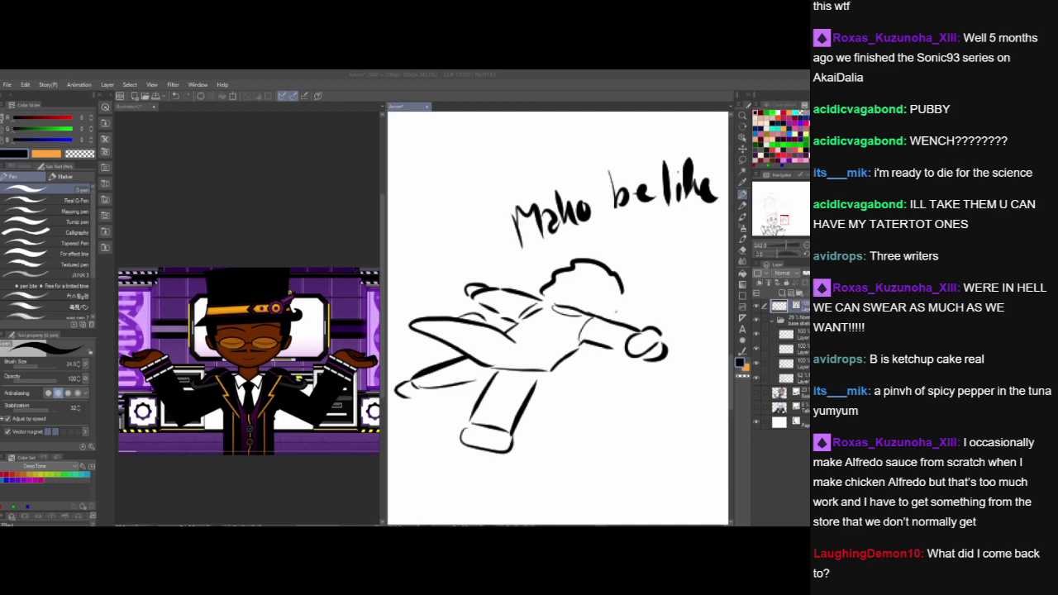
- Step back through the doodle's strokes with undo, and redo them up to the full figure and lettering
{"action": "left_click", "coordinate": [598, 157]}
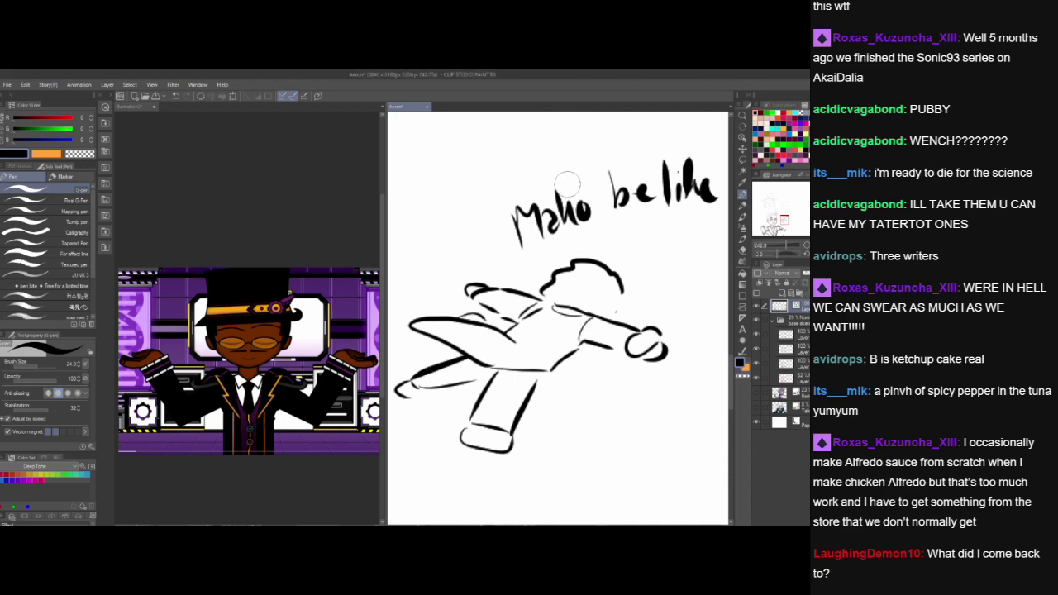
{"action": "key", "text": "ctrl+z"}
{"action": "key", "text": "ctrl+z"}
{"action": "key", "text": "ctrl+z"}
{"action": "key", "text": "ctrl+z"}
{"action": "key", "text": "ctrl+z"}
{"action": "key", "text": "ctrl+z"}
{"action": "key", "text": "ctrl+z"}
{"action": "key", "text": "ctrl+z"}
{"action": "key", "text": "ctrl+z"}
{"action": "key", "text": "ctrl+z"}
{"action": "key", "text": "ctrl+z"}
{"action": "key", "text": "ctrl+z"}
{"action": "key", "text": "ctrl+z"}
{"action": "key", "text": "ctrl+z"}
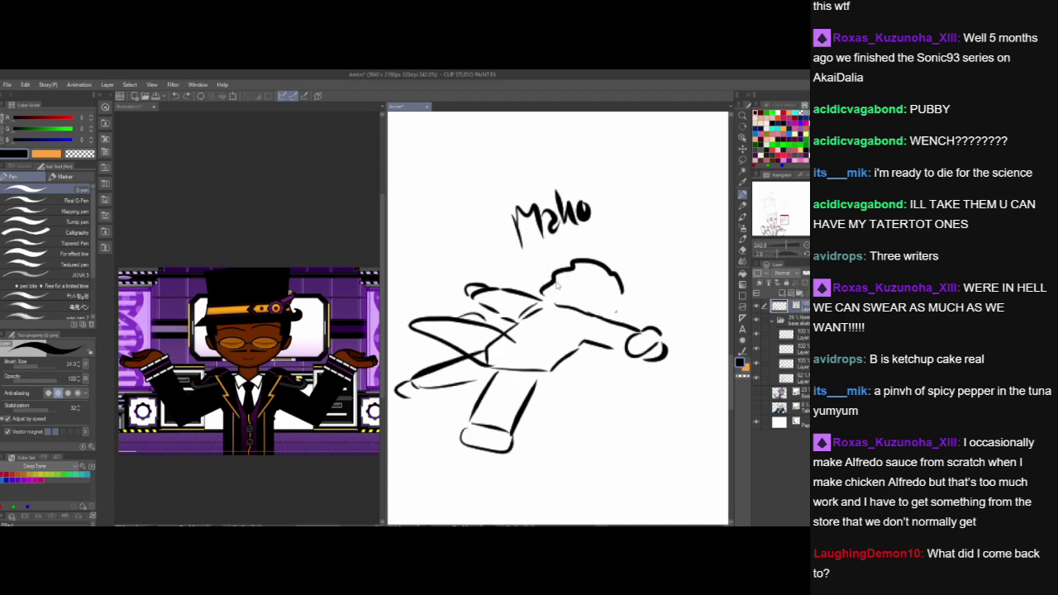
{"action": "key", "text": "ctrl+z"}
{"action": "key", "text": "ctrl+z"}
{"action": "key", "text": "ctrl+z"}
{"action": "key", "text": "ctrl+z"}
{"action": "key", "text": "ctrl+z"}
{"action": "key", "text": "ctrl+z"}
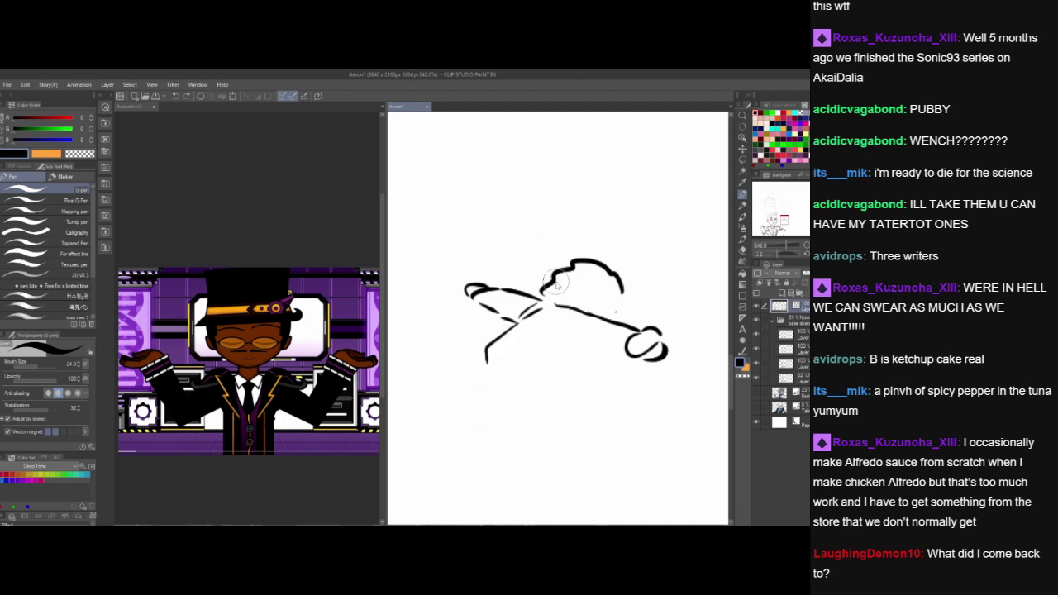
{"action": "key", "text": "ctrl+z"}
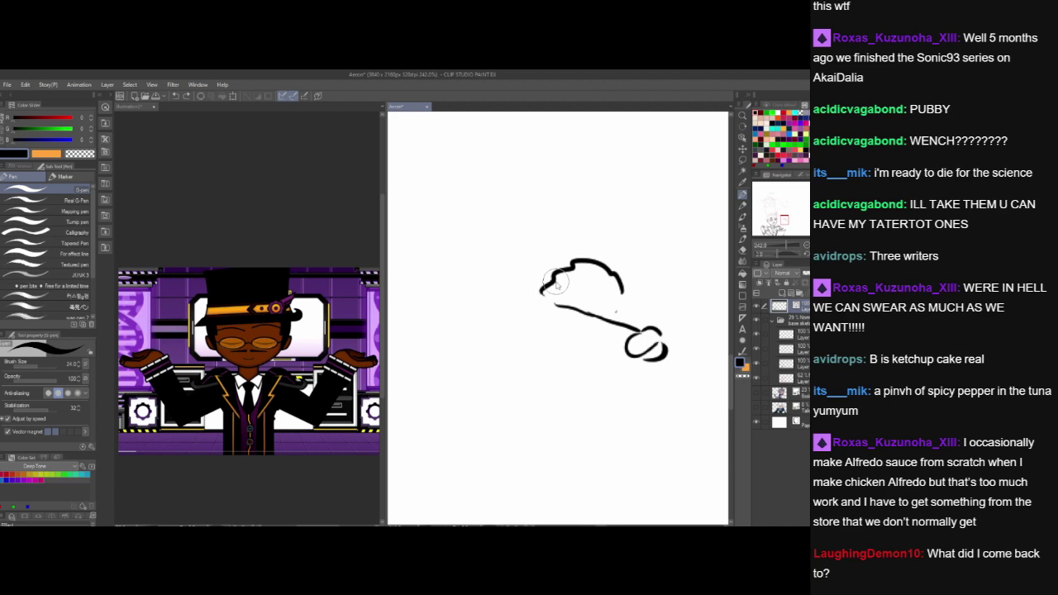
{"action": "key", "text": "ctrl+z"}
{"action": "key", "text": "ctrl+y"}
{"action": "key", "text": "ctrl+y"}
{"action": "key", "text": "ctrl+y"}
{"action": "key", "text": "ctrl+y"}
{"action": "key", "text": "ctrl+y"}
{"action": "key", "text": "ctrl+y"}
{"action": "key", "text": "ctrl+y"}
{"action": "key", "text": "ctrl+y"}
{"action": "key", "text": "ctrl+y"}
{"action": "key", "text": "ctrl+y"}
{"action": "key", "text": "ctrl+y"}
{"action": "key", "text": "ctrl+y"}
{"action": "key", "text": "ctrl+y"}
{"action": "key", "text": "ctrl+y"}
{"action": "key", "text": "ctrl+y"}
{"action": "key", "text": "ctrl+y"}
{"action": "key", "text": "ctrl+y"}
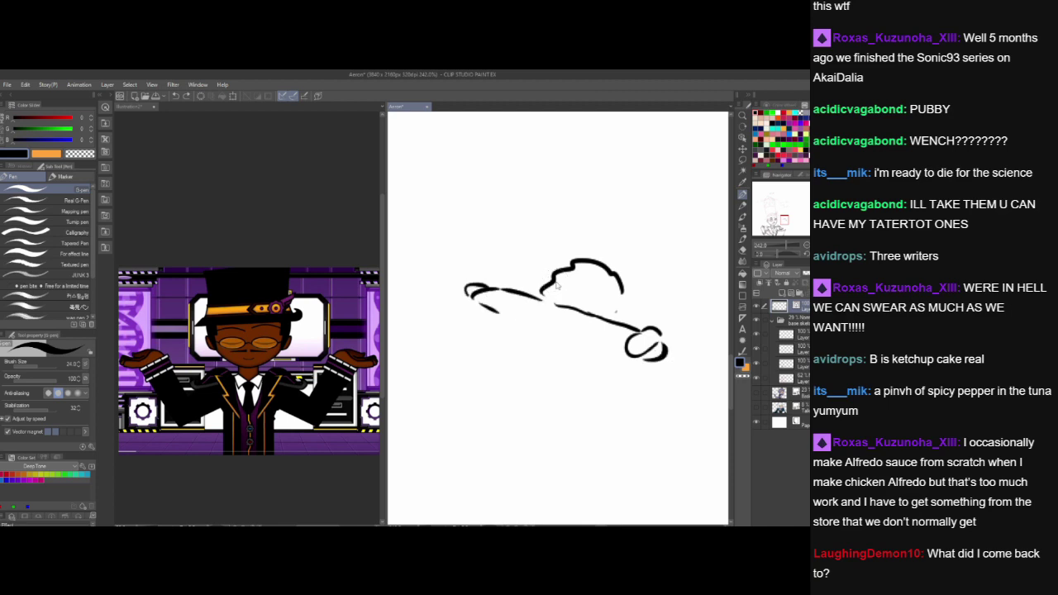
{"action": "key", "text": "ctrl+y"}
{"action": "key", "text": "ctrl+y"}
{"action": "key", "text": "ctrl+y"}
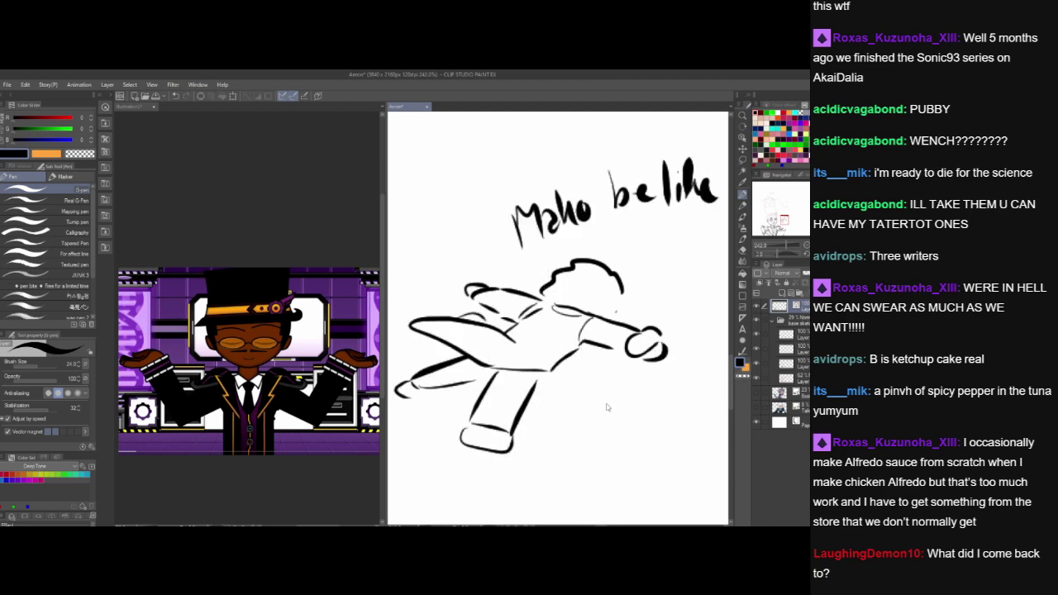
- Add a rounded foot tip, close the hair outline and draw wavy shake lines around the doodled figure's limbs and head
{"action": "mouse_move", "coordinate": [538, 410]}
{"action": "left_mouse_down"}
{"action": "mouse_move", "coordinate": [550, 394]}
{"action": "mouse_move", "coordinate": [520, 457]}
{"action": "left_mouse_up"}
{"action": "mouse_move", "coordinate": [446, 435]}
{"action": "left_mouse_down"}
{"action": "mouse_move", "coordinate": [470, 453]}
{"action": "mouse_move", "coordinate": [463, 444]}
{"action": "mouse_move", "coordinate": [467, 466]}
{"action": "mouse_move", "coordinate": [511, 443]}
{"action": "left_mouse_up"}
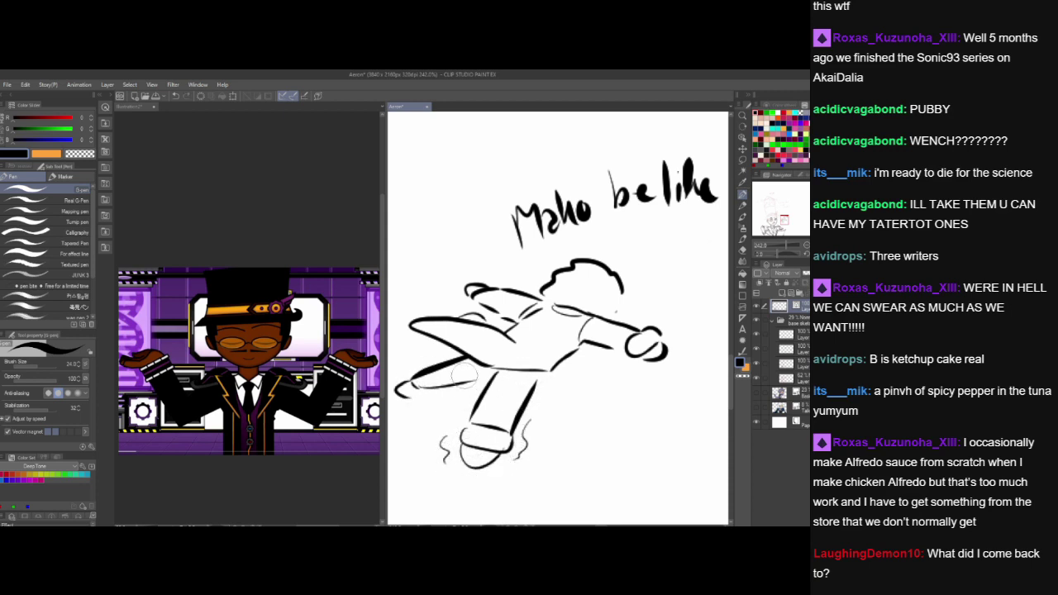
{"action": "left_click_drag", "start_coordinate": [594, 364], "coordinate": [644, 370]}
{"action": "mouse_move", "coordinate": [635, 304]}
{"action": "left_mouse_down"}
{"action": "mouse_move", "coordinate": [666, 325]}
{"action": "mouse_move", "coordinate": [620, 289]}
{"action": "mouse_move", "coordinate": [612, 317]}
{"action": "left_mouse_up"}
{"action": "mouse_move", "coordinate": [452, 285]}
{"action": "left_mouse_down"}
{"action": "mouse_move", "coordinate": [452, 309]}
{"action": "mouse_move", "coordinate": [517, 349]}
{"action": "left_mouse_up"}
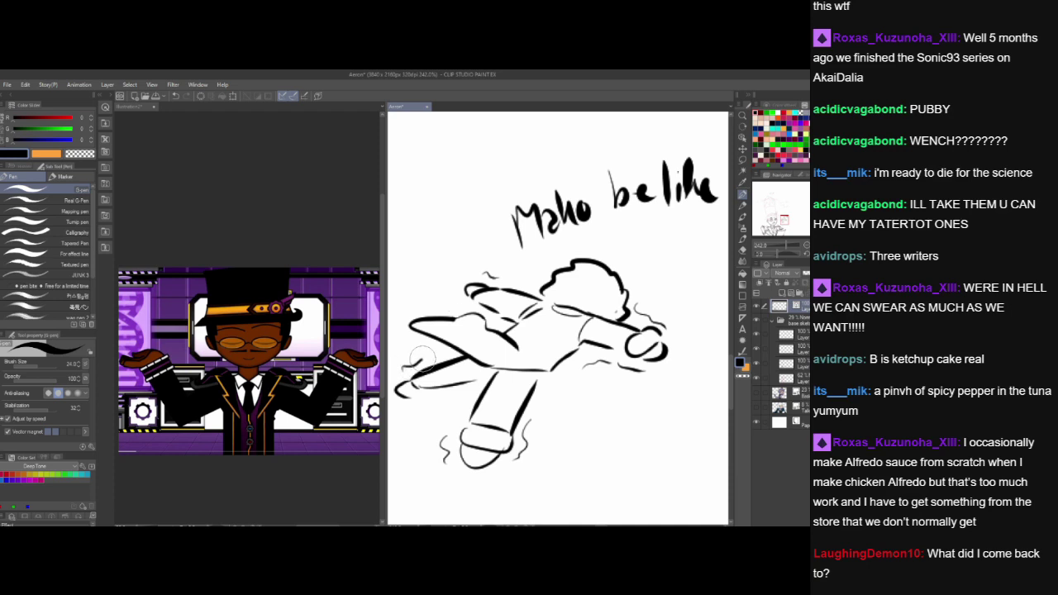
{"action": "left_click_drag", "start_coordinate": [422, 359], "coordinate": [454, 344]}
{"action": "left_click_drag", "start_coordinate": [539, 409], "coordinate": [549, 393]}
{"action": "mouse_move", "coordinate": [547, 436]}
{"action": "left_mouse_down"}
{"action": "mouse_move", "coordinate": [567, 384]}
{"action": "mouse_move", "coordinate": [590, 374]}
{"action": "mouse_move", "coordinate": [590, 395]}
{"action": "left_mouse_up"}
{"action": "left_click_drag", "start_coordinate": [417, 400], "coordinate": [449, 412]}
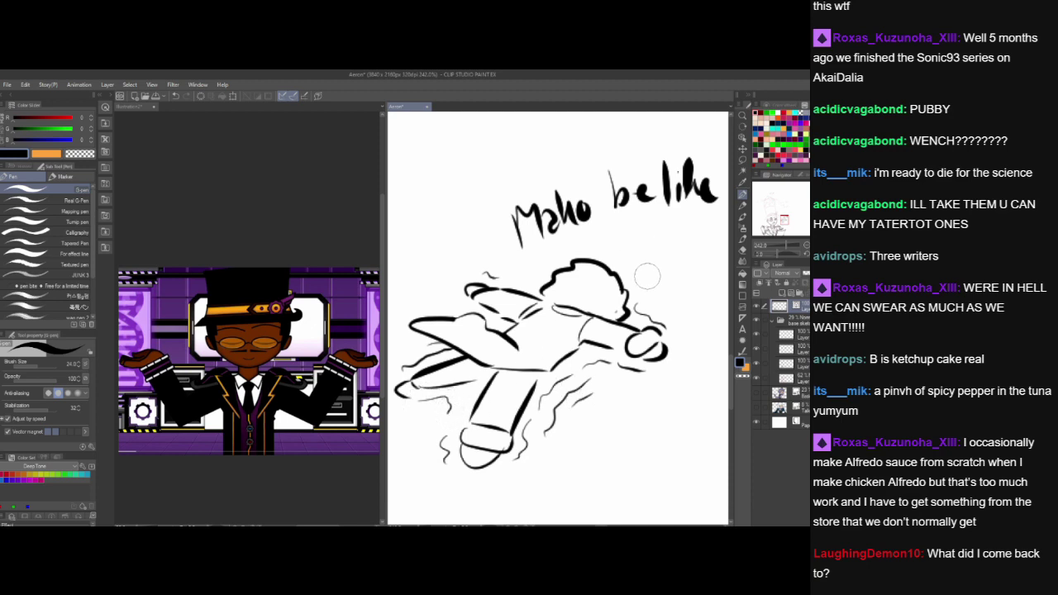
{"action": "left_click_drag", "start_coordinate": [631, 271], "coordinate": [640, 289]}
{"action": "left_click_drag", "start_coordinate": [626, 386], "coordinate": [644, 383]}
{"action": "left_click_drag", "start_coordinate": [691, 334], "coordinate": [693, 337]}
- Undo the entire doodle, including its shake lines and lettering, back to the blank canvas area
{"action": "key", "text": "alt+Tab"}
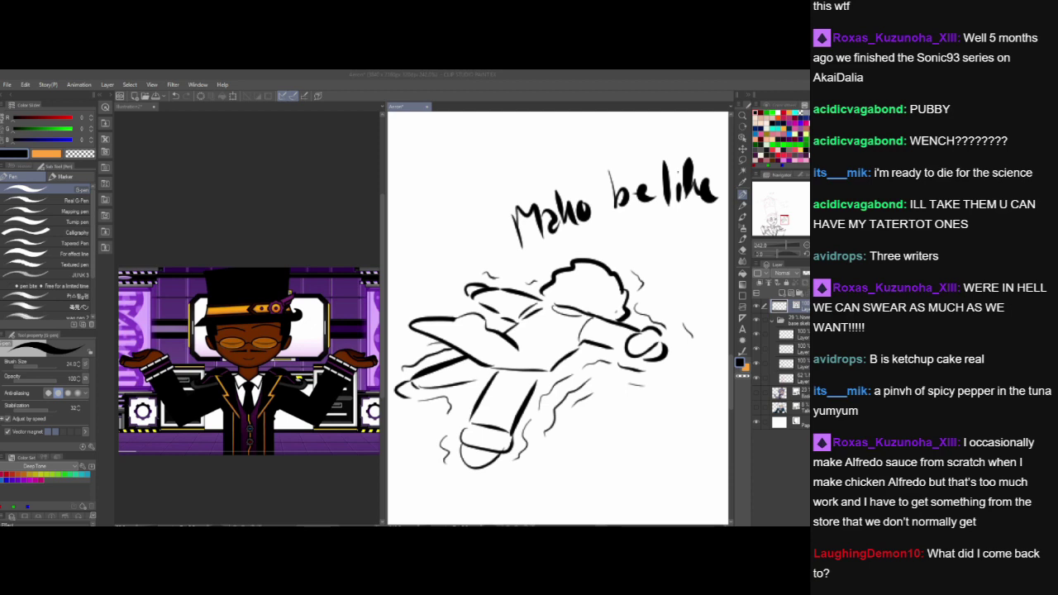
{"action": "left_click", "coordinate": [573, 304]}
{"action": "key", "text": "ctrl+z"}
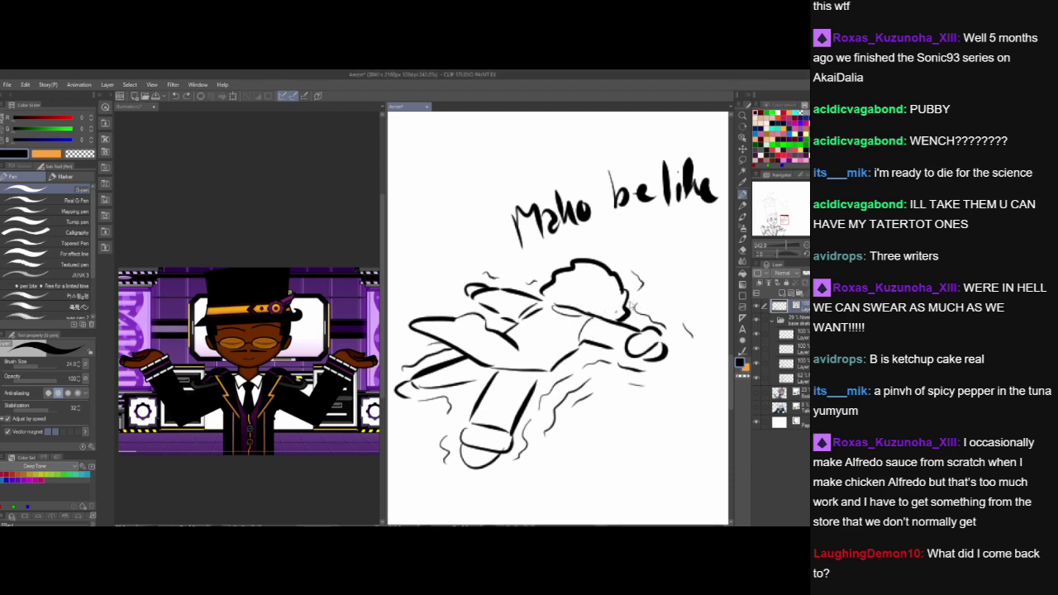
{"action": "key", "text": "ctrl+z"}
{"action": "key", "text": "ctrl+z"}
{"action": "key", "text": "ctrl+z"}
{"action": "key", "text": "ctrl+z"}
{"action": "key", "text": "ctrl+z"}
{"action": "key", "text": "ctrl+z"}
{"action": "key", "text": "ctrl+z"}
{"action": "key", "text": "ctrl+z"}
{"action": "key", "text": "ctrl+z"}
{"action": "key", "text": "ctrl+z"}
{"action": "key", "text": "ctrl+z"}
{"action": "key", "text": "ctrl+z"}
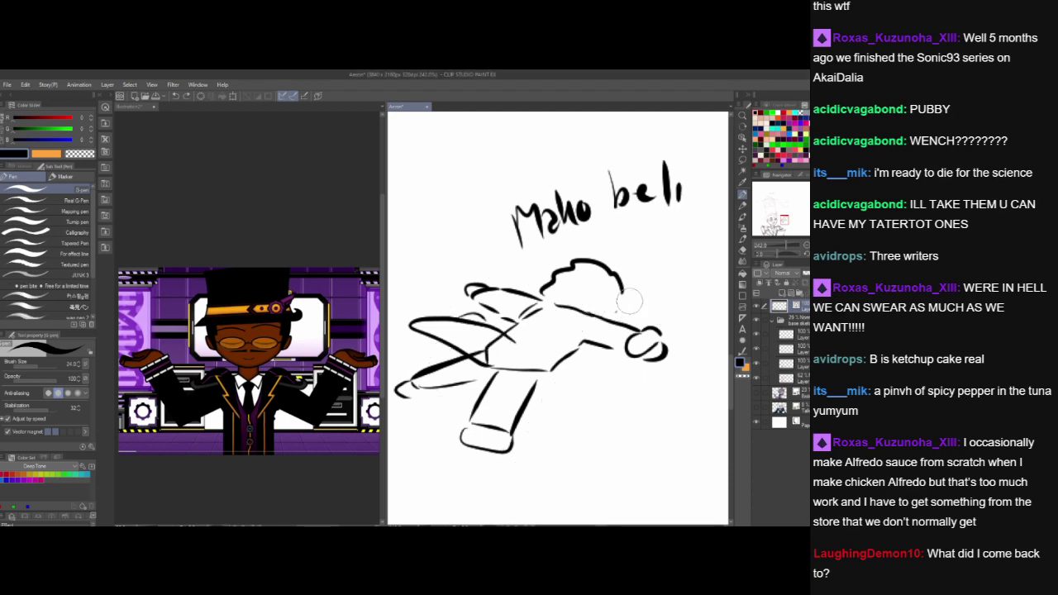
{"action": "key", "text": "ctrl+z"}
{"action": "key", "text": "ctrl+z"}
{"action": "key", "text": "ctrl+z"}
{"action": "key", "text": "ctrl+z"}
{"action": "key", "text": "ctrl+z"}
{"action": "key", "text": "ctrl+z"}
{"action": "key", "text": "ctrl+z"}
{"action": "key", "text": "ctrl+z"}
{"action": "key", "text": "ctrl+z"}
{"action": "key", "text": "ctrl+z"}
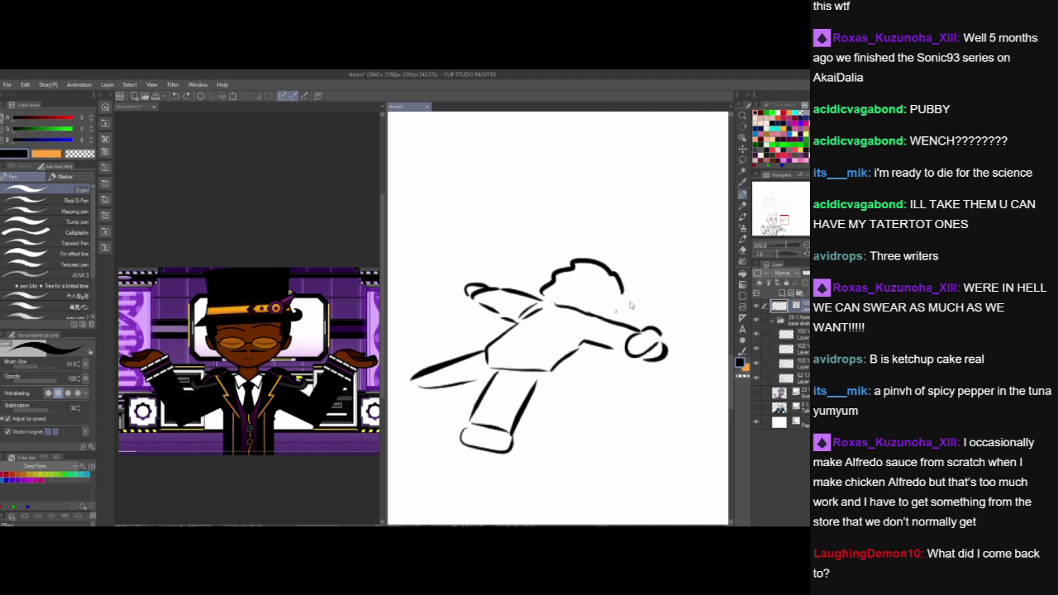
{"action": "key", "text": "ctrl+z"}
{"action": "key", "text": "ctrl+z"}
{"action": "key", "text": "ctrl+z"}
{"action": "key", "text": "ctrl+z"}
{"action": "key", "text": "ctrl+z"}
{"action": "key", "text": "ctrl+z"}
{"action": "key", "text": "ctrl+z"}
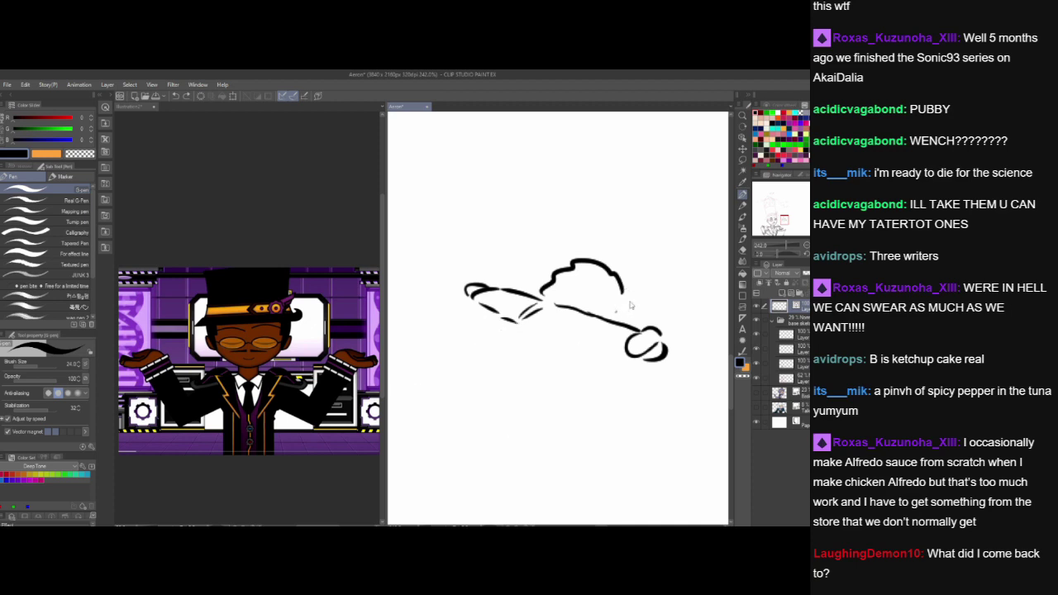
{"action": "key", "text": "ctrl+z"}
{"action": "key", "text": "ctrl+z"}
{"action": "key", "text": "ctrl+z"}
{"action": "key", "text": "ctrl+z"}
{"action": "key", "text": "ctrl+z"}
{"action": "key", "text": "ctrl+z"}
{"action": "key", "text": "ctrl+z"}
{"action": "key", "text": "ctrl+z"}
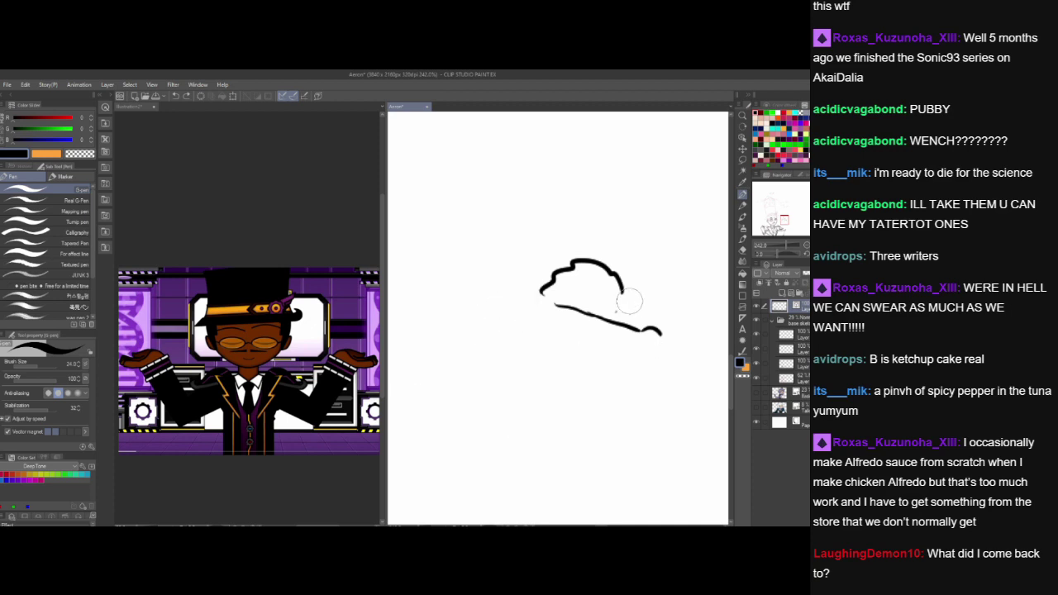
{"action": "key", "text": "ctrl+z"}
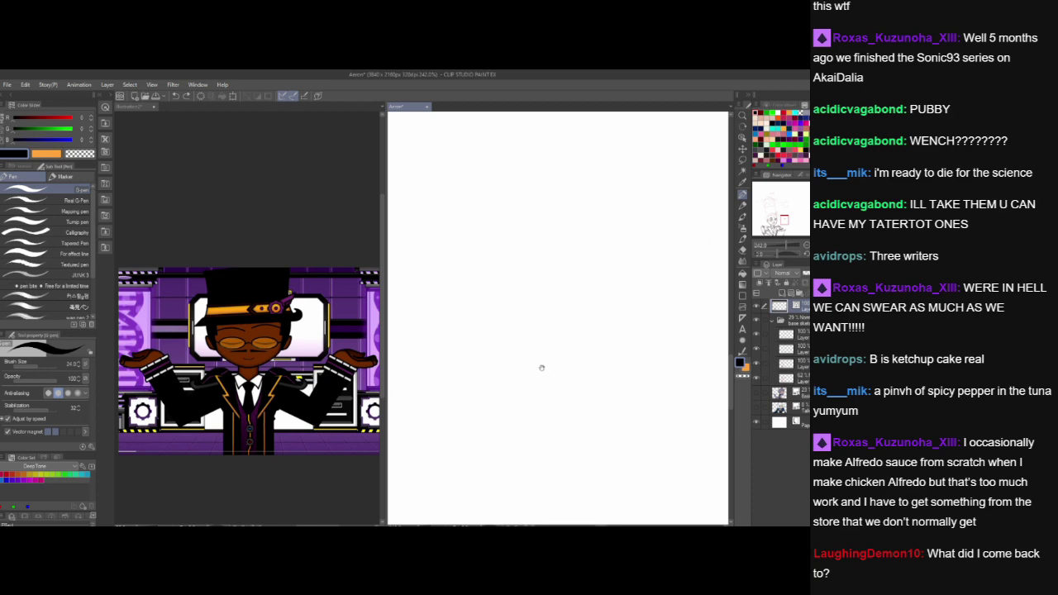
- Ink the sideburn's pointed lower tip in front of the near ear with the G-pen
{"action": "mouse_move", "coordinate": [463, 372]}
{"action": "left_mouse_down"}
{"action": "mouse_move", "coordinate": [711, 371]}
{"action": "mouse_move", "coordinate": [681, 372]}
{"action": "left_mouse_up"}
{"action": "left_click_drag", "start_coordinate": [535, 370], "coordinate": [544, 361]}
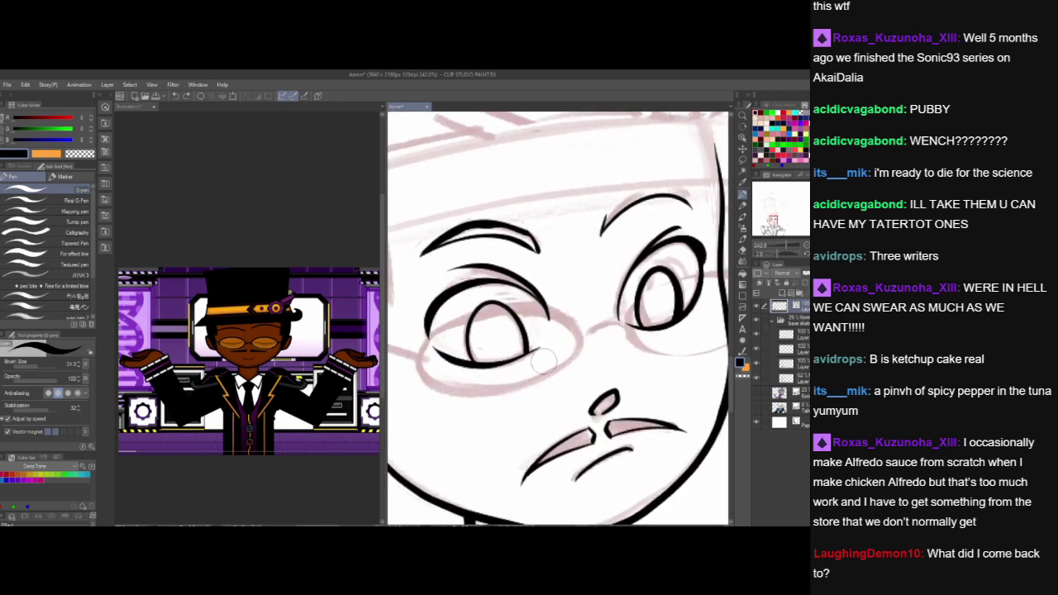
{"action": "mouse_move", "coordinate": [609, 435]}
{"action": "left_mouse_down"}
{"action": "mouse_move", "coordinate": [607, 378]}
{"action": "mouse_move", "coordinate": [659, 428]}
{"action": "left_mouse_up"}
{"action": "left_click_drag", "start_coordinate": [582, 399], "coordinate": [652, 414]}
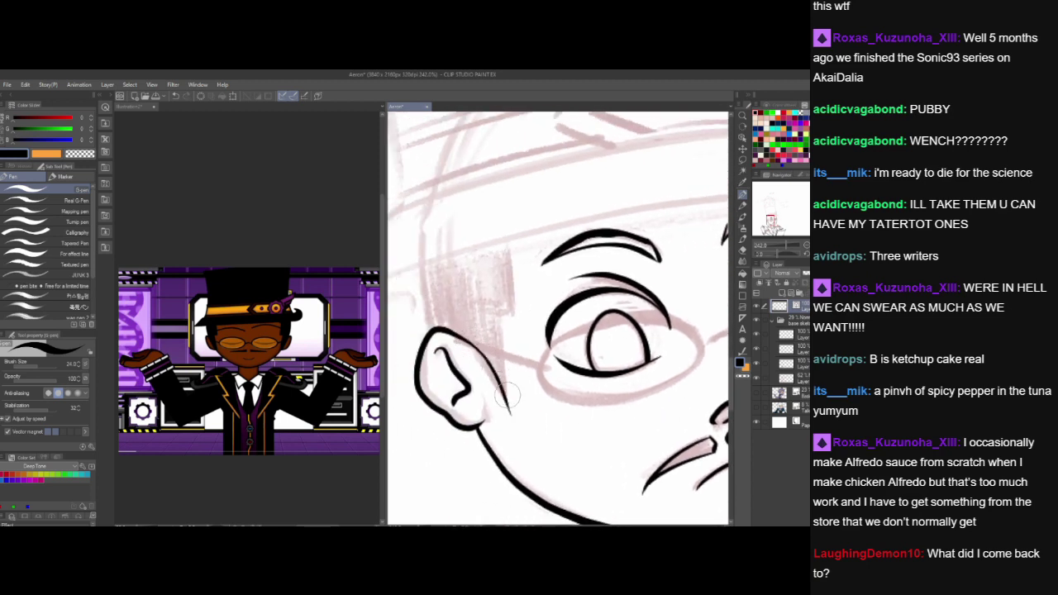
{"action": "left_click_drag", "start_coordinate": [502, 294], "coordinate": [510, 418]}
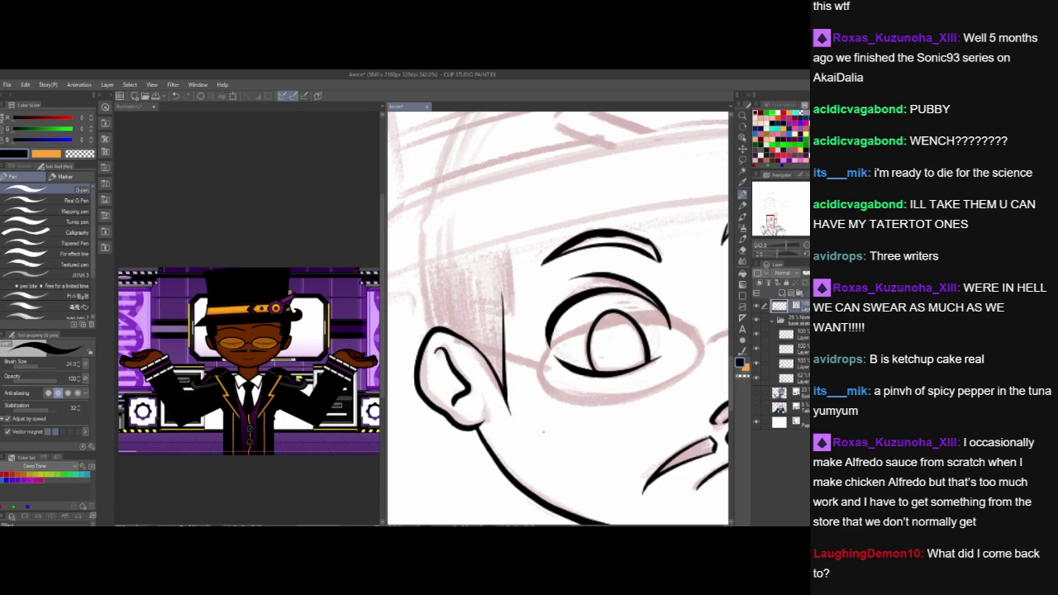
- Ink the hair's outer edge above the near ear and the sideburn's notched front edge, thickening it toward the notch
{"action": "left_click_drag", "start_coordinate": [603, 435], "coordinate": [609, 440]}
{"action": "mouse_move", "coordinate": [552, 329]}
{"action": "left_mouse_down"}
{"action": "mouse_move", "coordinate": [641, 416]}
{"action": "mouse_move", "coordinate": [539, 412]}
{"action": "left_mouse_up"}
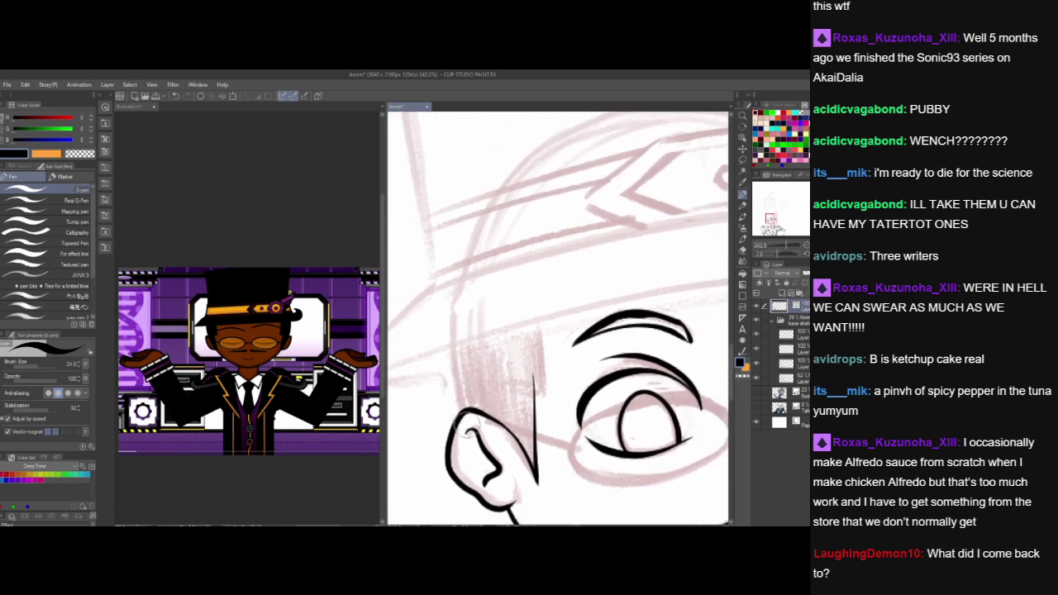
{"action": "left_click_drag", "start_coordinate": [455, 405], "coordinate": [451, 306]}
{"action": "left_click_drag", "start_coordinate": [568, 441], "coordinate": [526, 433]}
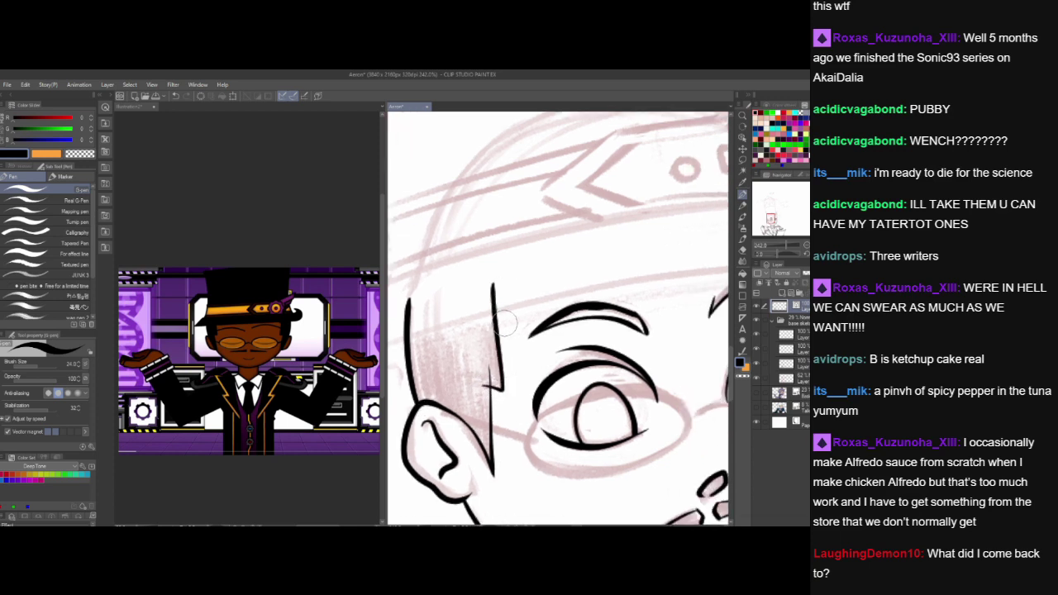
{"action": "mouse_move", "coordinate": [493, 291]}
{"action": "left_mouse_down"}
{"action": "mouse_move", "coordinate": [511, 403]}
{"action": "mouse_move", "coordinate": [518, 388]}
{"action": "mouse_move", "coordinate": [477, 385]}
{"action": "mouse_move", "coordinate": [510, 402]}
{"action": "left_mouse_up"}
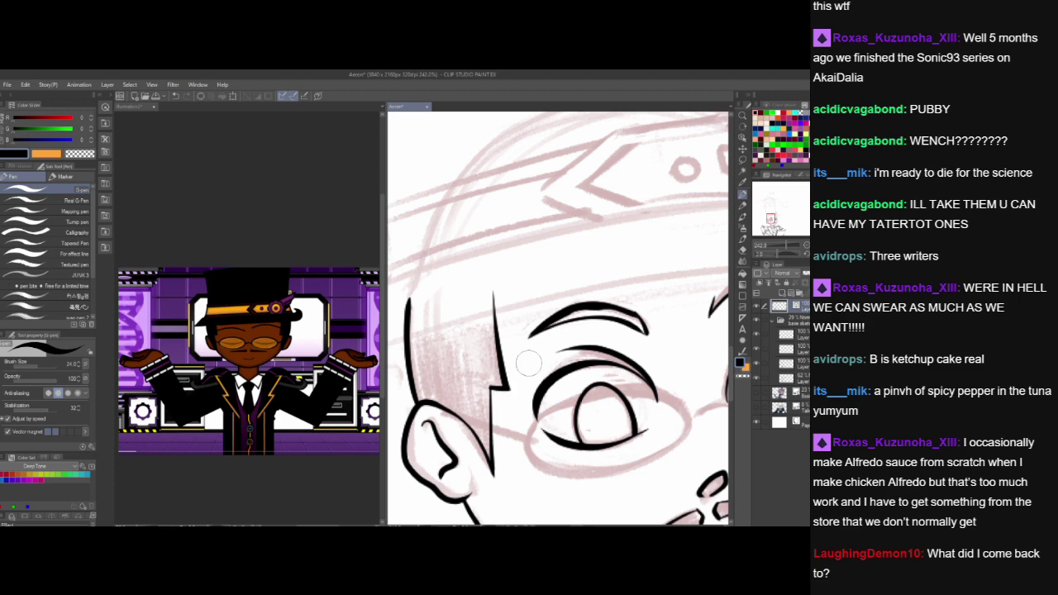
{"action": "scroll", "coordinate": [529, 363], "scroll_direction": "down", "scroll_amount": 4}
{"action": "left_click_drag", "start_coordinate": [580, 361], "coordinate": [519, 309]}
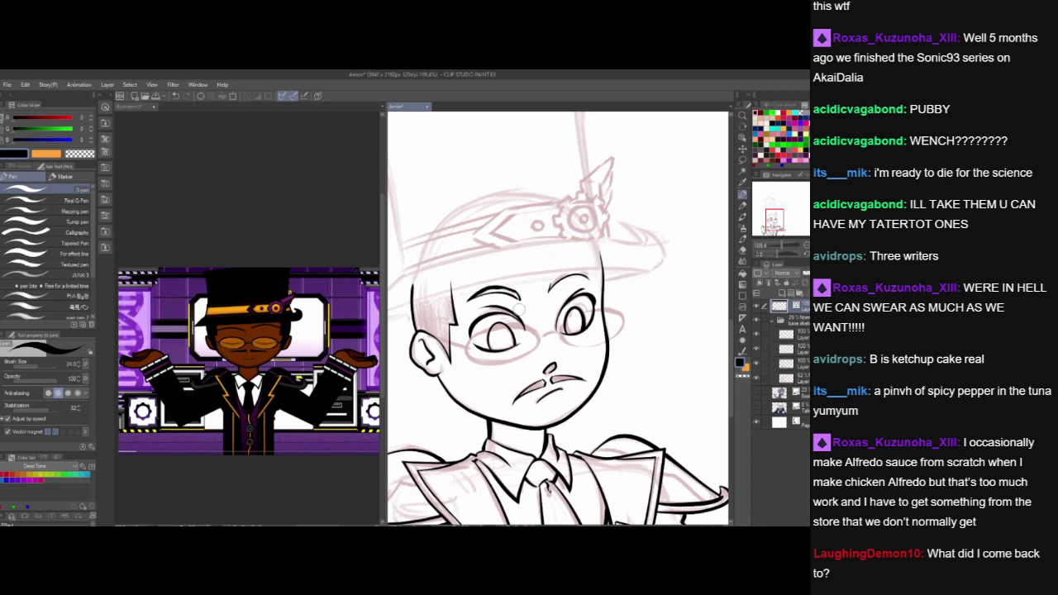
{"action": "scroll", "coordinate": [518, 307], "scroll_direction": "up", "scroll_amount": 4}
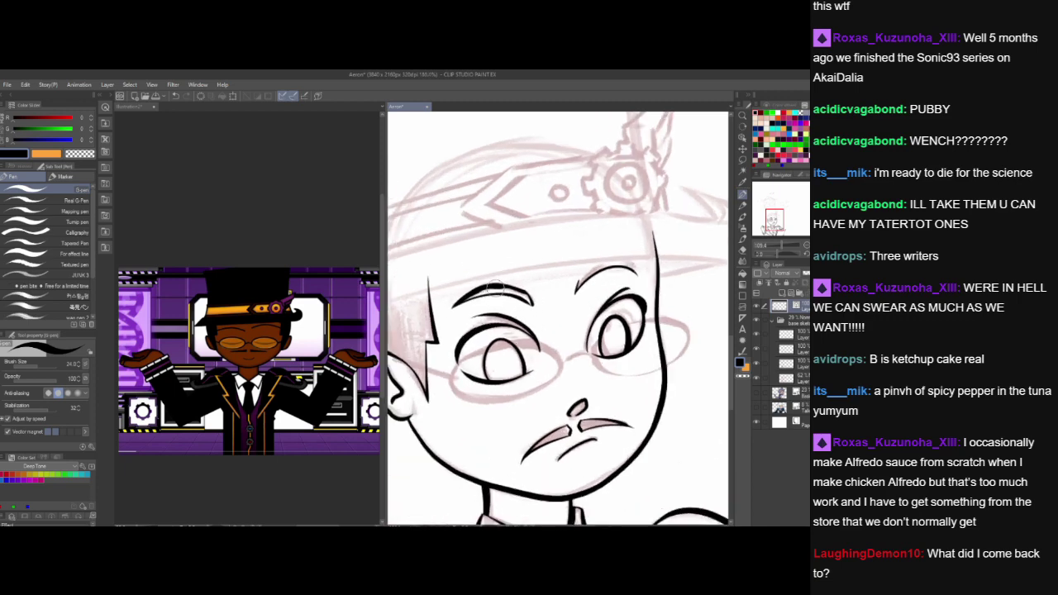
{"action": "left_click_drag", "start_coordinate": [512, 306], "coordinate": [555, 304]}
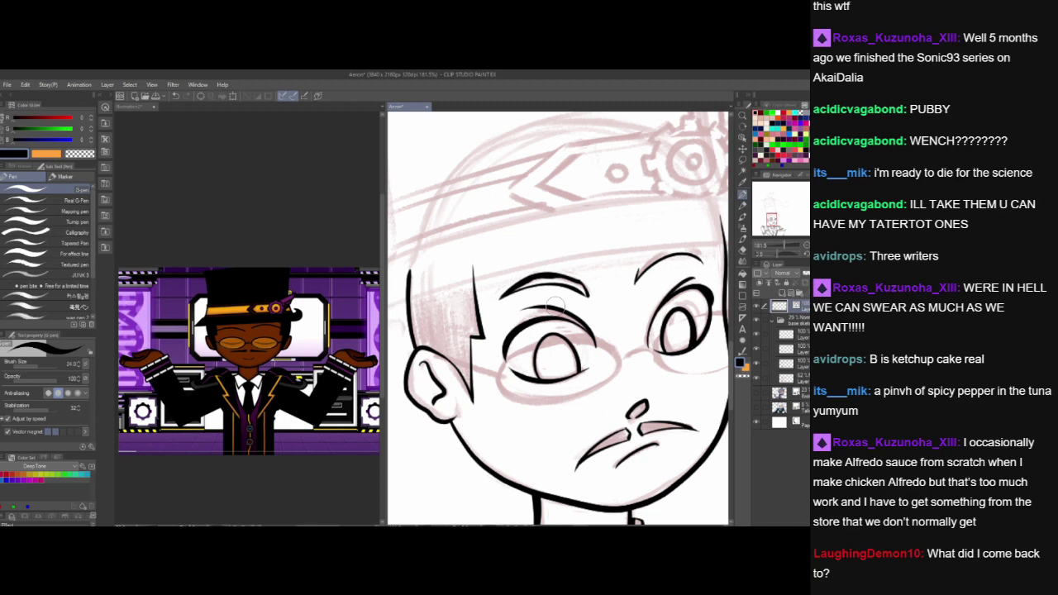
- Ink the upper edge of the hat brim's pointed near end and the brim's long front edge across the forehead
{"action": "left_click_drag", "start_coordinate": [498, 405], "coordinate": [676, 410]}
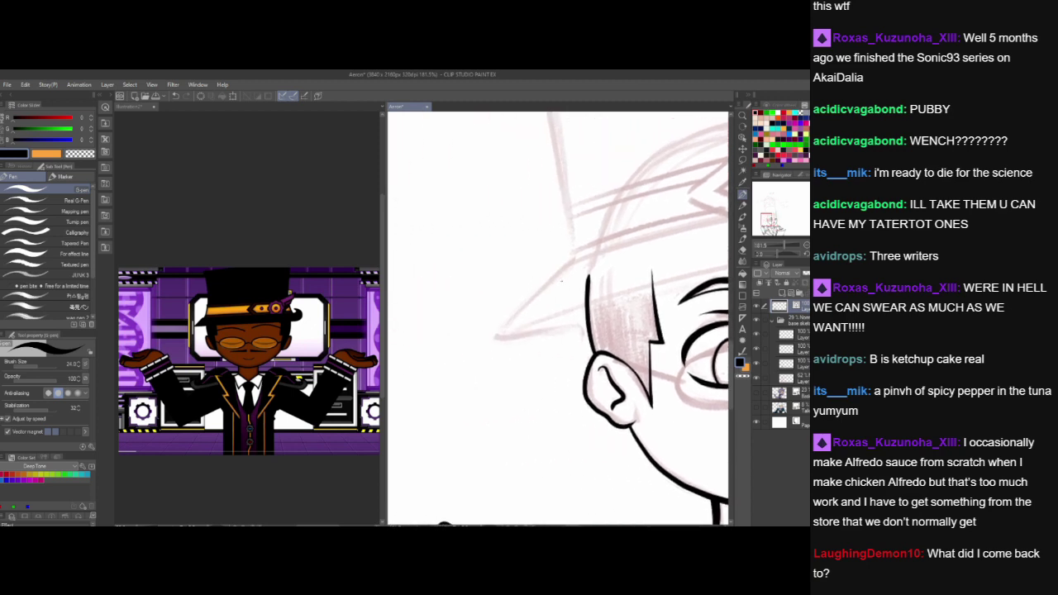
{"action": "mouse_move", "coordinate": [576, 265]}
{"action": "left_mouse_down"}
{"action": "mouse_move", "coordinate": [496, 339]}
{"action": "mouse_move", "coordinate": [592, 328]}
{"action": "left_mouse_up"}
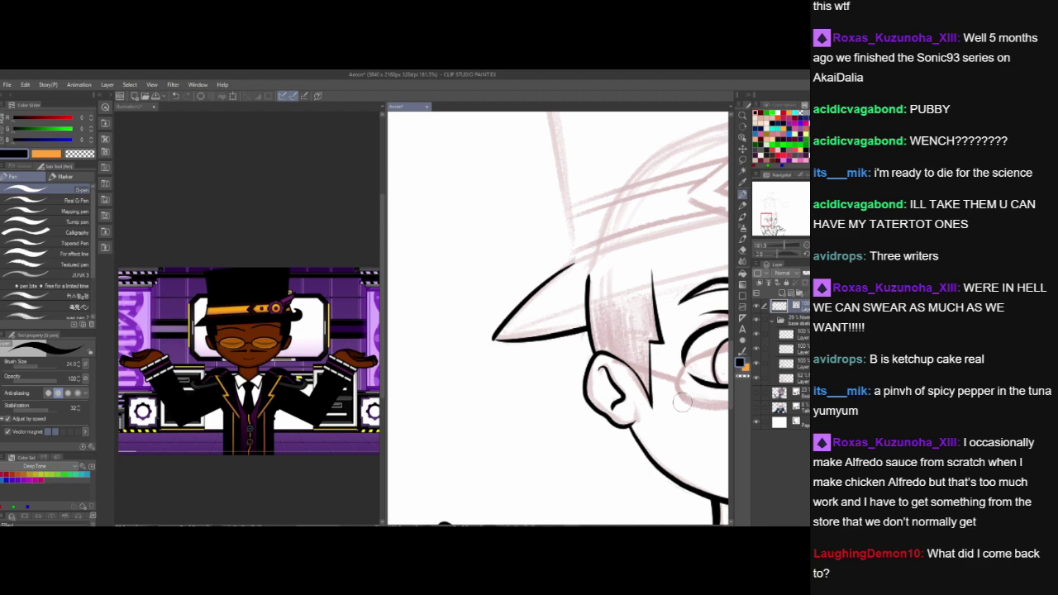
{"action": "scroll", "coordinate": [636, 412], "scroll_direction": "down", "scroll_amount": 5}
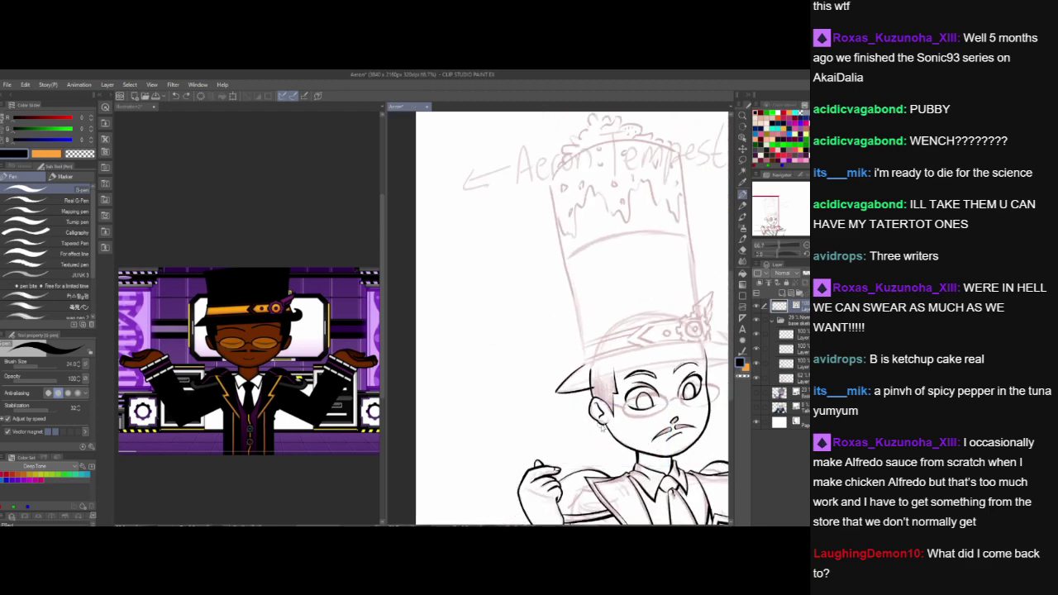
{"action": "left_click_drag", "start_coordinate": [641, 425], "coordinate": [533, 416]}
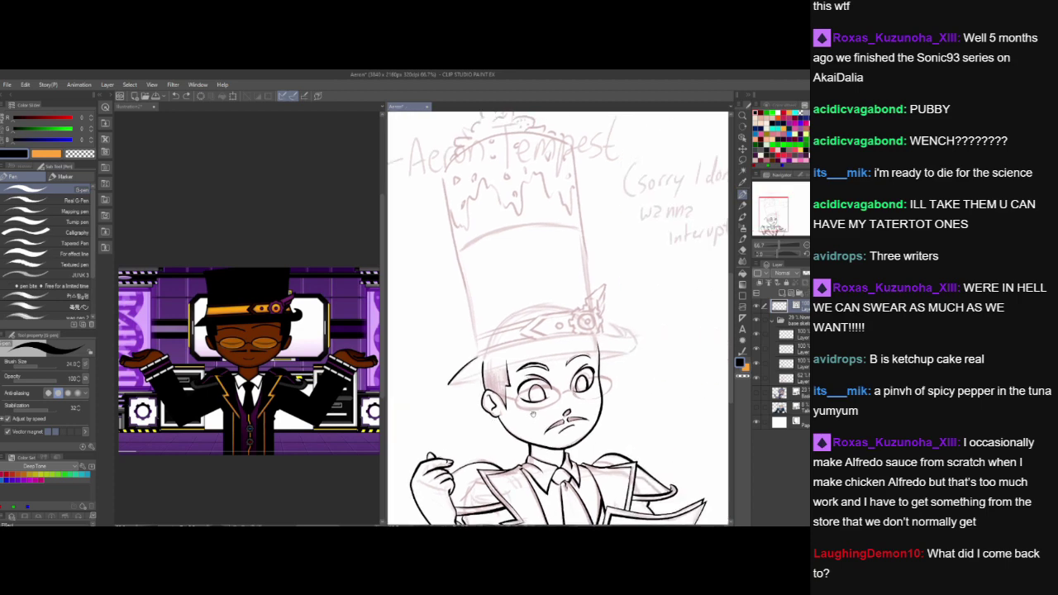
{"action": "left_click", "coordinate": [742, 126]}
{"action": "mouse_move", "coordinate": [620, 313]}
{"action": "left_mouse_down"}
{"action": "mouse_move", "coordinate": [578, 273]}
{"action": "mouse_move", "coordinate": [564, 322]}
{"action": "left_mouse_up"}
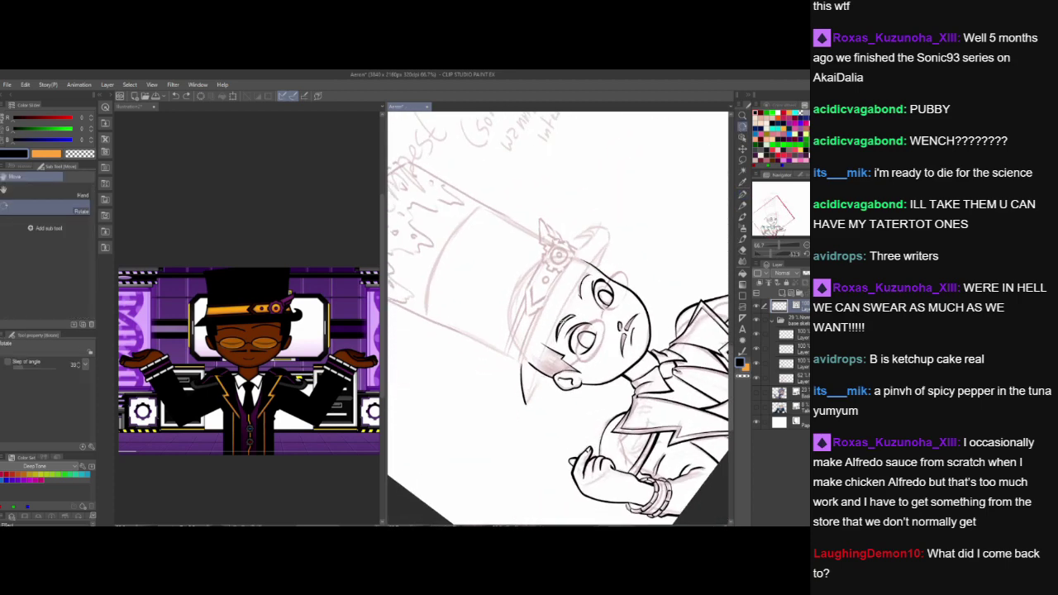
{"action": "scroll", "coordinate": [561, 323], "scroll_direction": "up", "scroll_amount": 5}
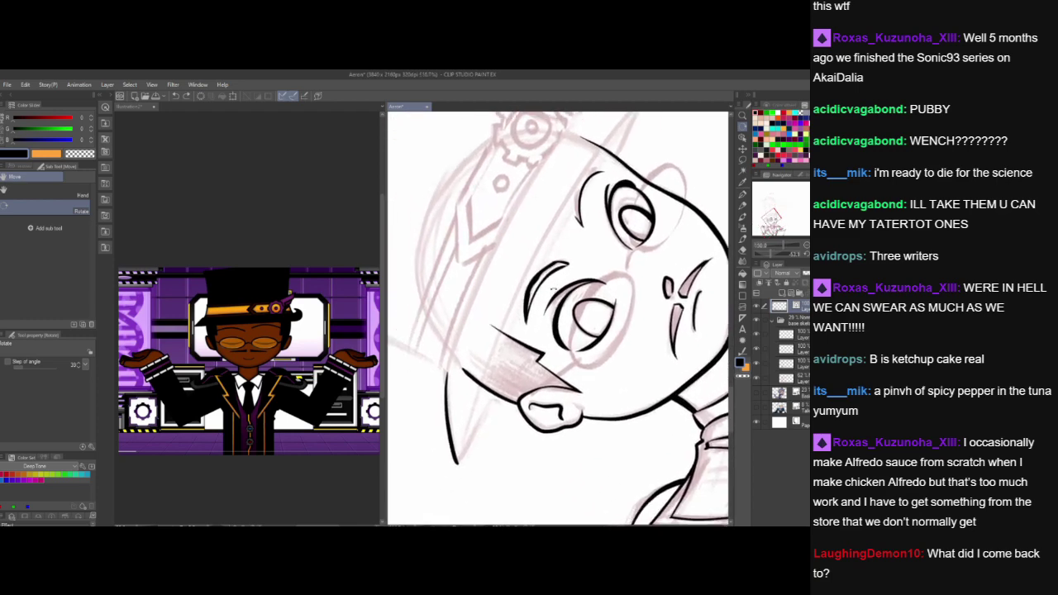
{"action": "left_click", "coordinate": [742, 195]}
{"action": "left_click_drag", "start_coordinate": [535, 416], "coordinate": [522, 453]}
{"action": "left_click_drag", "start_coordinate": [446, 492], "coordinate": [634, 130]}
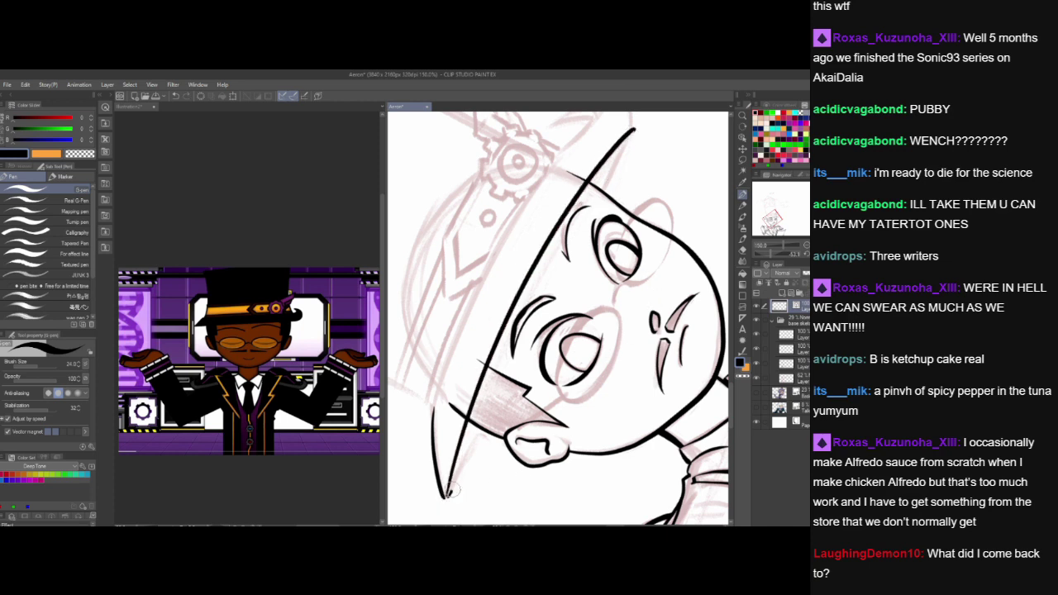
- Ink the brim's underside from the pointed near tip back to the hair, redrawing the stroke until it fits the sketch
{"action": "left_click_drag", "start_coordinate": [446, 495], "coordinate": [490, 409]}
{"action": "key", "text": "ctrl+z"}
{"action": "left_click_drag", "start_coordinate": [446, 496], "coordinate": [492, 406]}
{"action": "key", "text": "ctrl+z"}
{"action": "left_click_drag", "start_coordinate": [446, 495], "coordinate": [495, 405]}
{"action": "left_click_drag", "start_coordinate": [628, 366], "coordinate": [618, 414]}
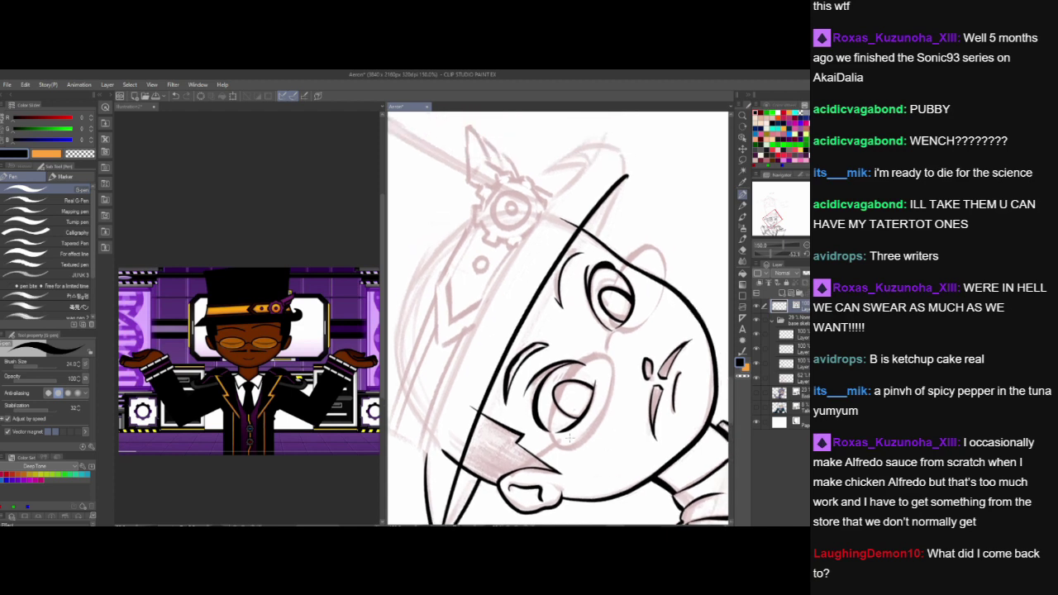
- Ink the underside of the brim's far end and start the rounded curl at its outer tip
{"action": "left_click_drag", "start_coordinate": [584, 255], "coordinate": [633, 157]}
{"action": "left_click", "coordinate": [590, 244]}
{"action": "left_click", "coordinate": [630, 164]}
{"action": "left_click_drag", "start_coordinate": [630, 273], "coordinate": [638, 350]}
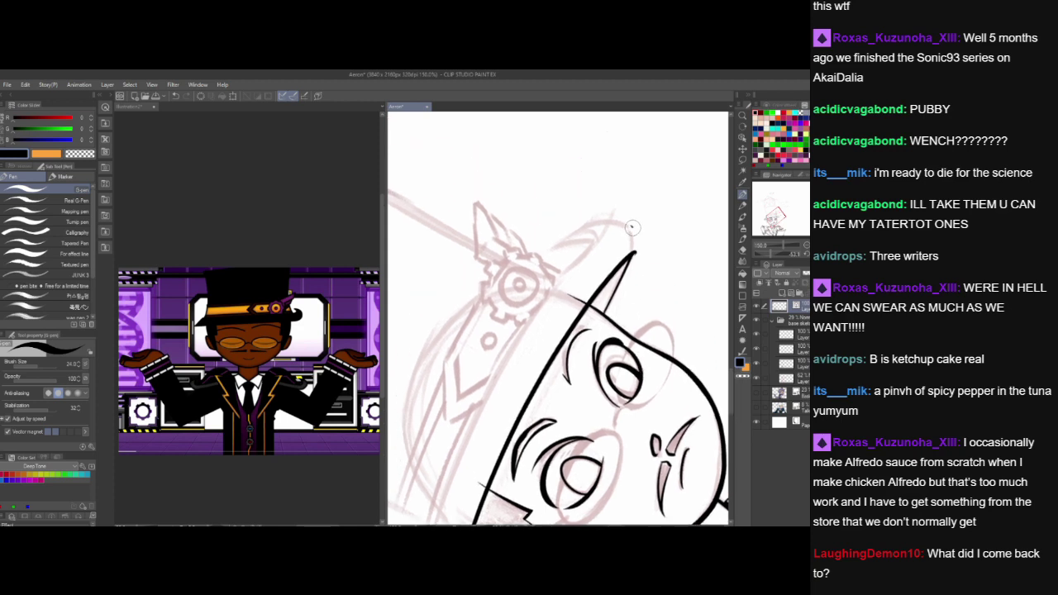
{"action": "left_click_drag", "start_coordinate": [629, 227], "coordinate": [636, 253]}
{"action": "key", "text": "ctrl+z"}
{"action": "left_click_drag", "start_coordinate": [629, 224], "coordinate": [633, 252]}
{"action": "key", "text": "h"}
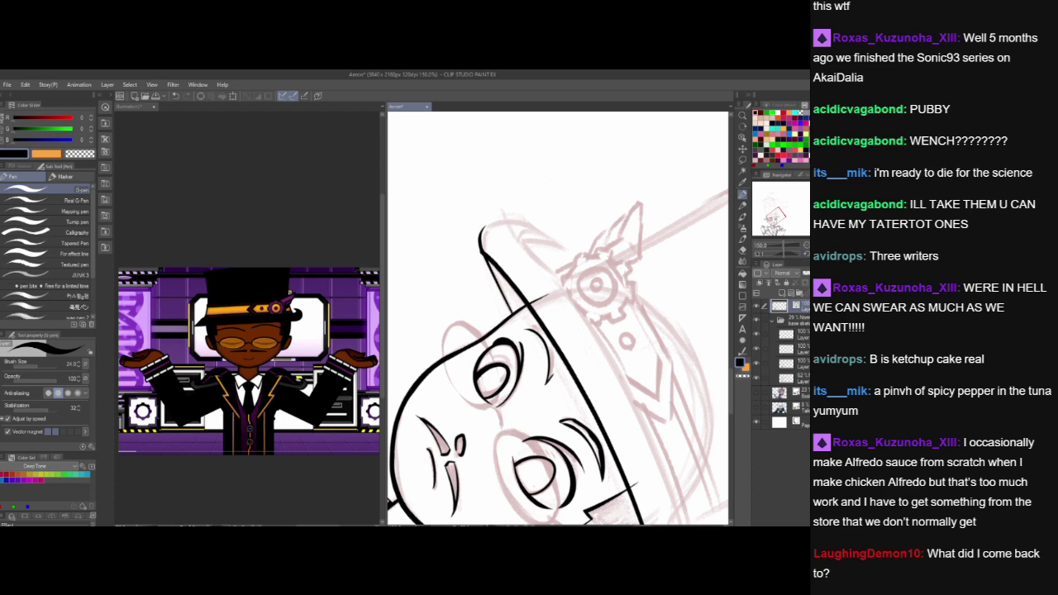
- Ink the curled upper edge of the brim's far end, from its rounded tip back toward the gear ornament
{"action": "key", "text": "ctrl+0"}
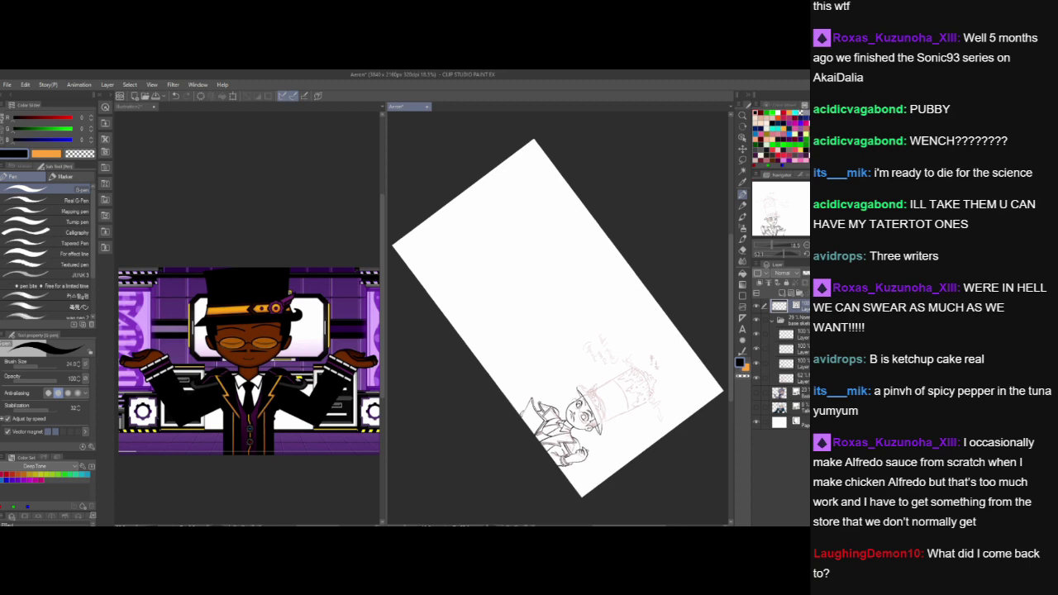
{"action": "key", "text": "ctrl+alt+0"}
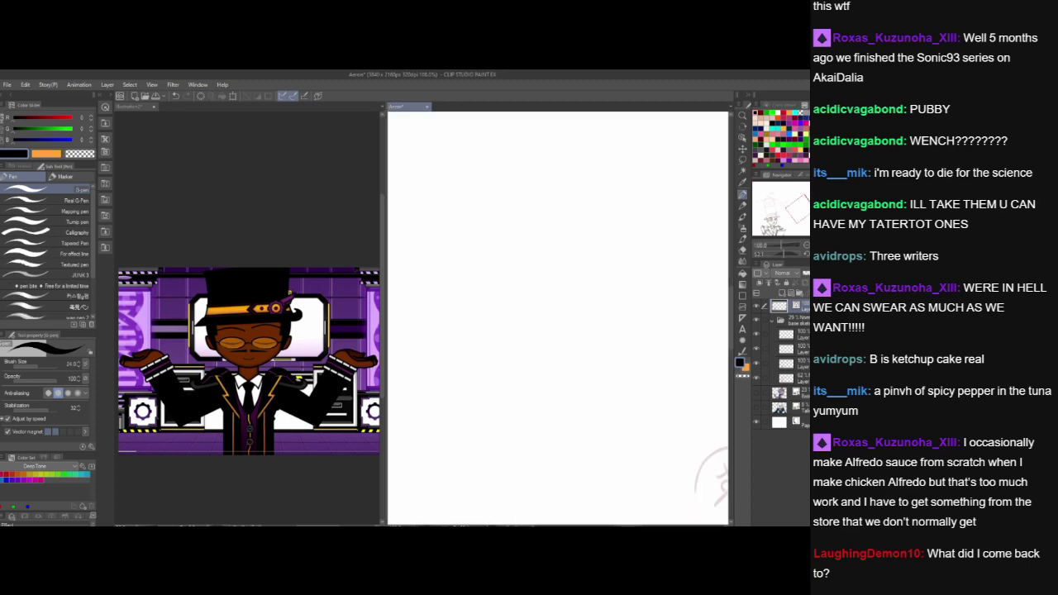
{"action": "left_click", "coordinate": [742, 126]}
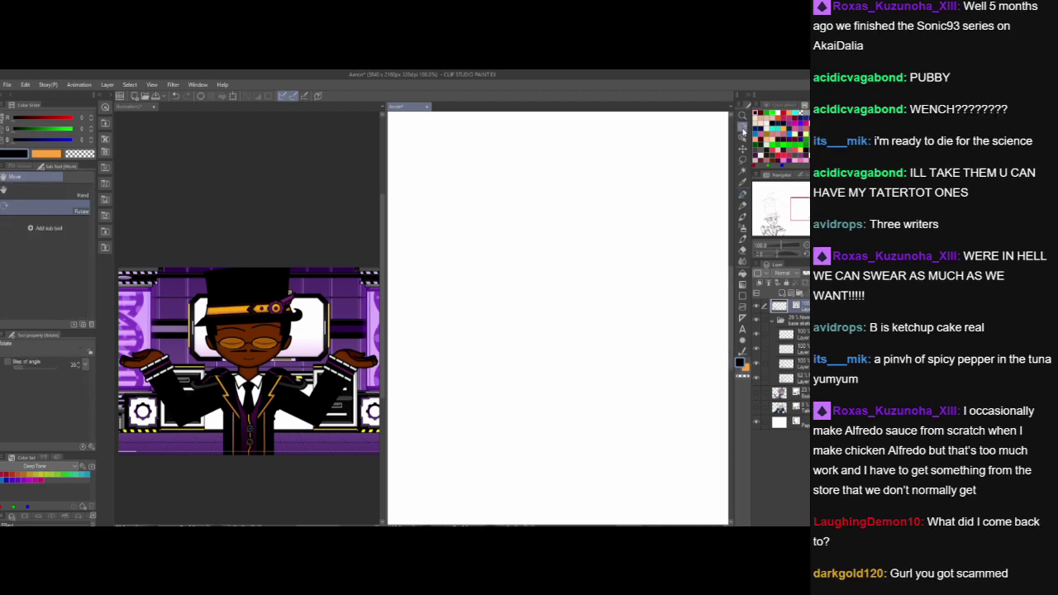
{"action": "scroll", "coordinate": [543, 305], "scroll_direction": "down", "scroll_amount": 4}
{"action": "left_click_drag", "start_coordinate": [574, 323], "coordinate": [410, 337]}
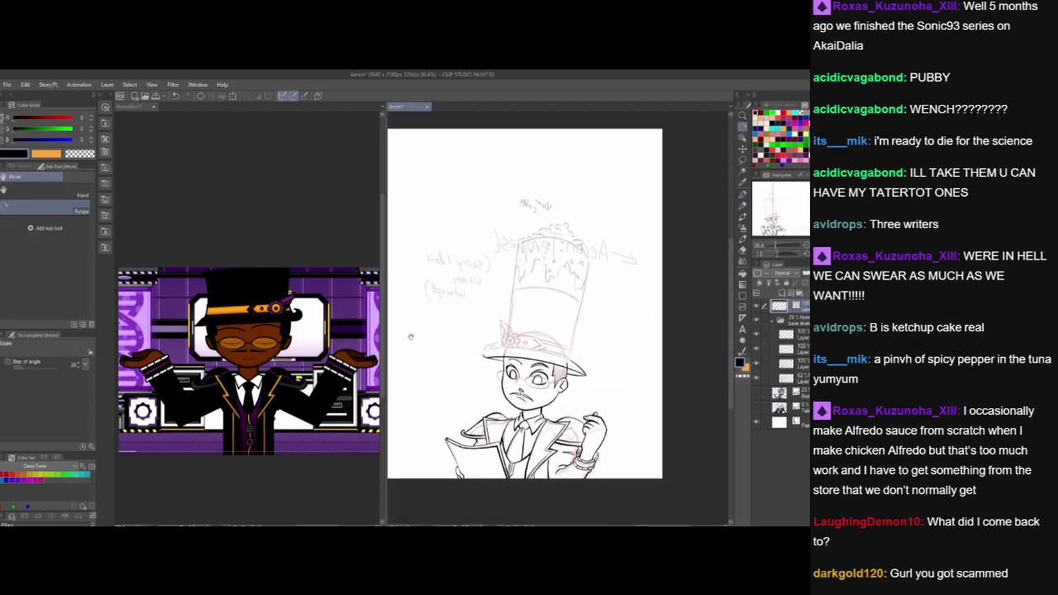
{"action": "scroll", "coordinate": [410, 336], "scroll_direction": "up", "scroll_amount": 6}
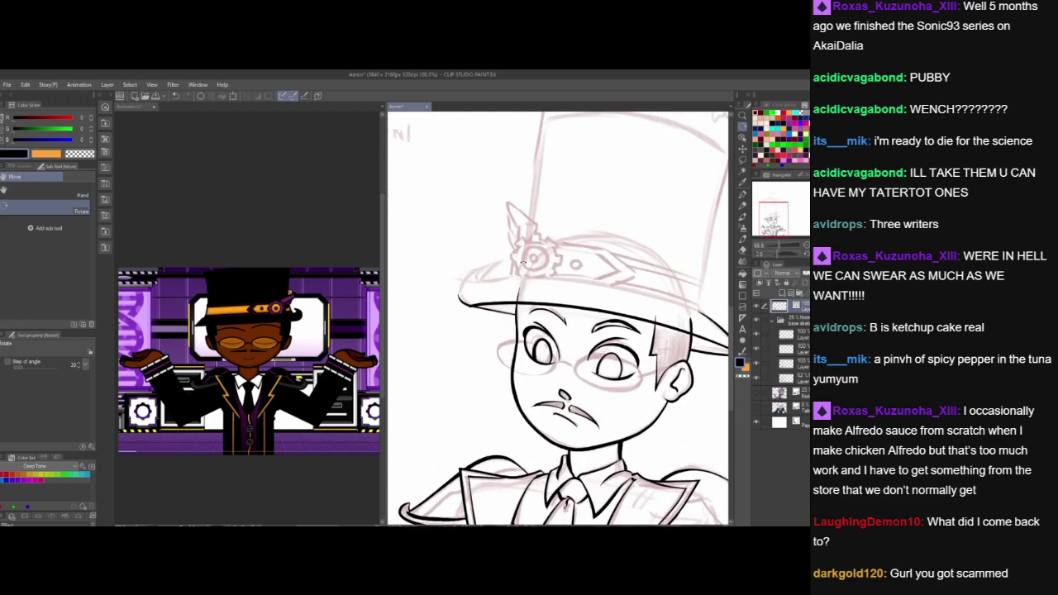
{"action": "left_click_drag", "start_coordinate": [546, 317], "coordinate": [519, 321]}
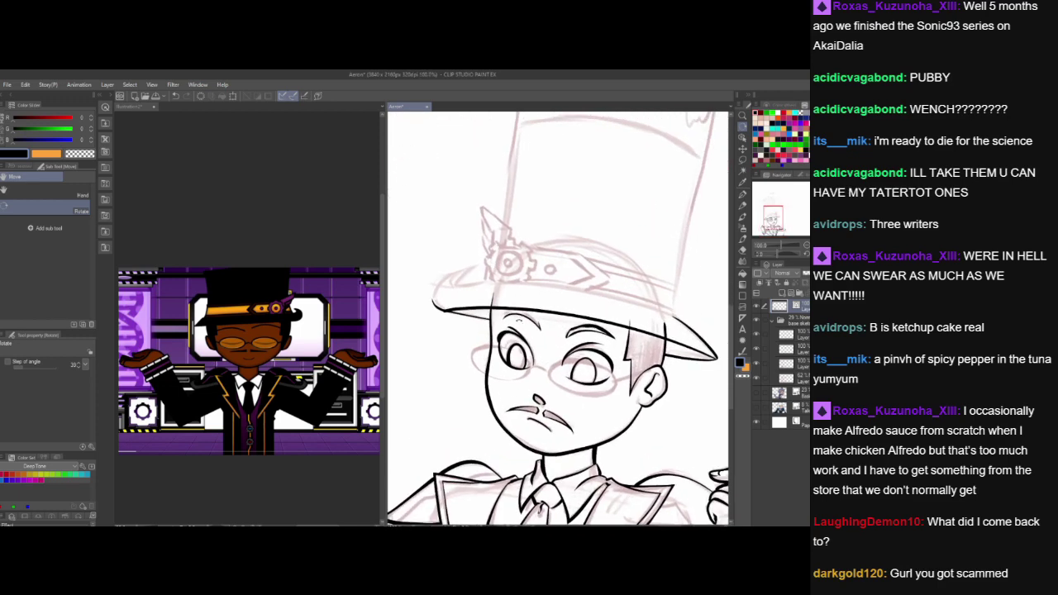
{"action": "scroll", "coordinate": [519, 321], "scroll_direction": "up", "scroll_amount": 2}
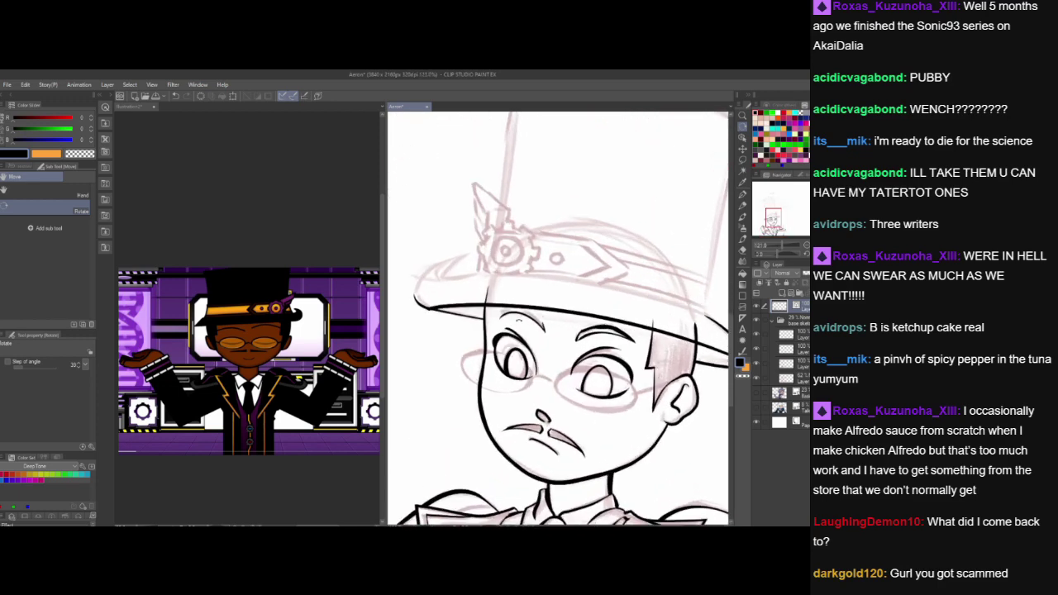
{"action": "left_click", "coordinate": [742, 203]}
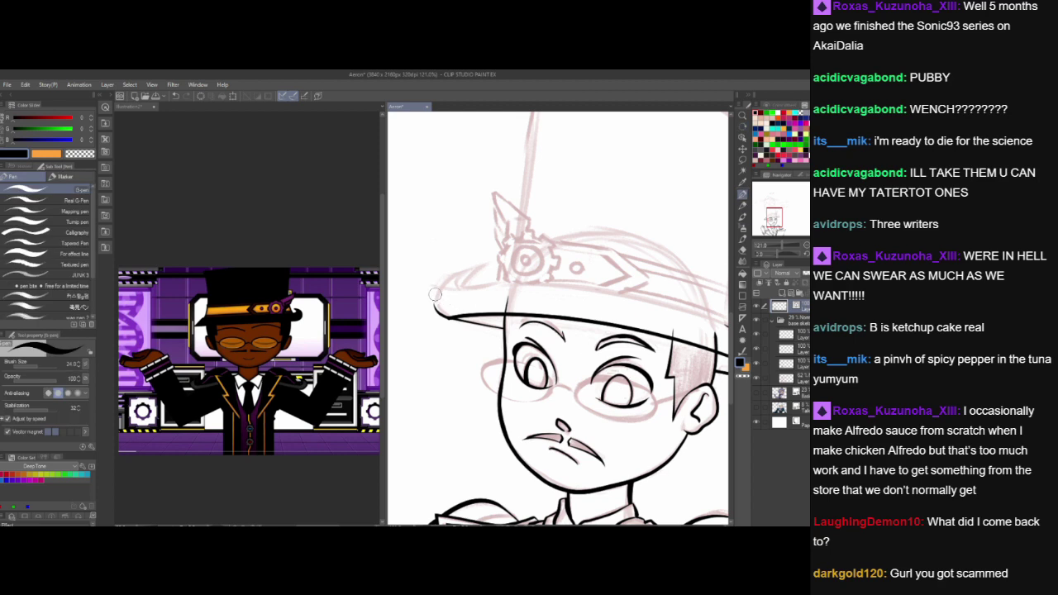
{"action": "mouse_move", "coordinate": [436, 305]}
{"action": "left_mouse_down"}
{"action": "mouse_move", "coordinate": [451, 278]}
{"action": "mouse_move", "coordinate": [488, 265]}
{"action": "mouse_move", "coordinate": [456, 273]}
{"action": "mouse_move", "coordinate": [432, 319]}
{"action": "left_mouse_up"}
{"action": "key", "text": "ctrl+z"}
{"action": "left_click_drag", "start_coordinate": [641, 413], "coordinate": [621, 423]}
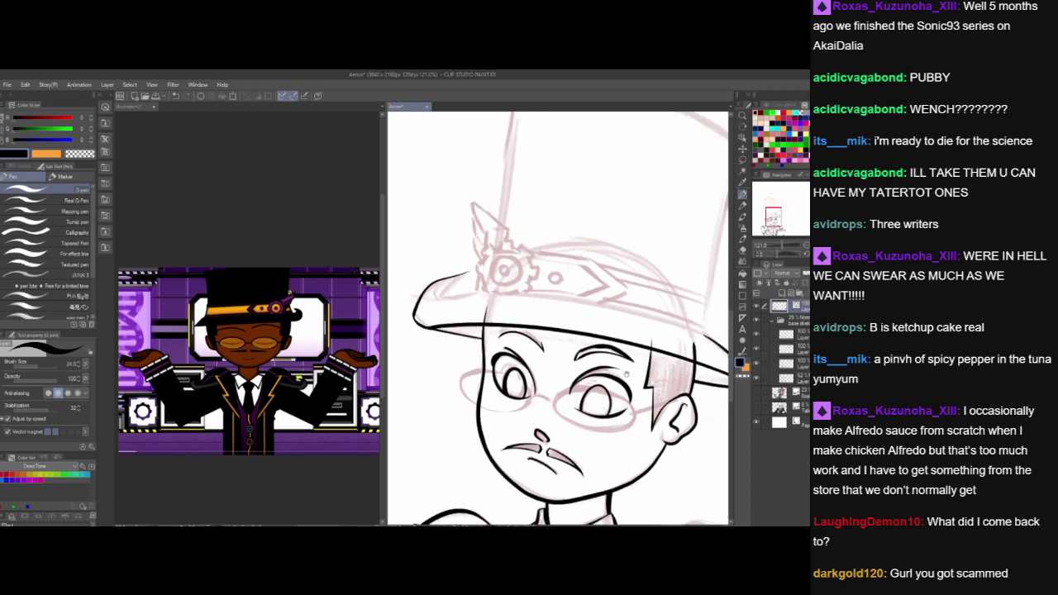
- Ink the near side edge of the hat's crown from the brim up past the curved top line
{"action": "left_click_drag", "start_coordinate": [676, 486], "coordinate": [557, 504]}
{"action": "mouse_move", "coordinate": [617, 322]}
{"action": "left_mouse_down"}
{"action": "mouse_move", "coordinate": [555, 447]}
{"action": "mouse_move", "coordinate": [560, 429]}
{"action": "mouse_move", "coordinate": [519, 428]}
{"action": "mouse_move", "coordinate": [515, 455]}
{"action": "mouse_move", "coordinate": [554, 460]}
{"action": "mouse_move", "coordinate": [549, 511]}
{"action": "left_mouse_up"}
{"action": "left_click_drag", "start_coordinate": [512, 475], "coordinate": [565, 266]}
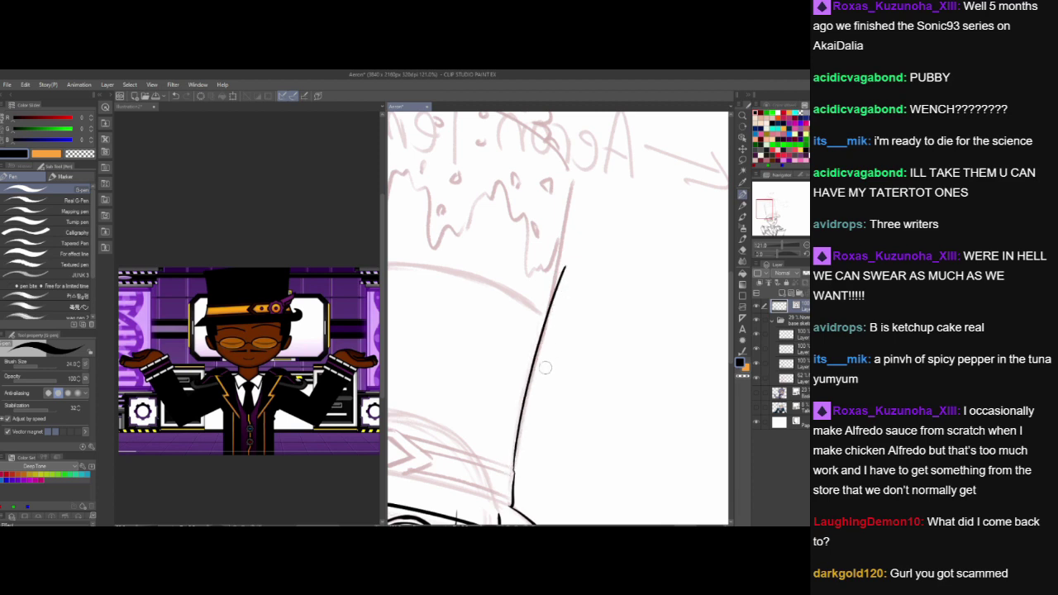
{"action": "left_click_drag", "start_coordinate": [511, 501], "coordinate": [648, 418]}
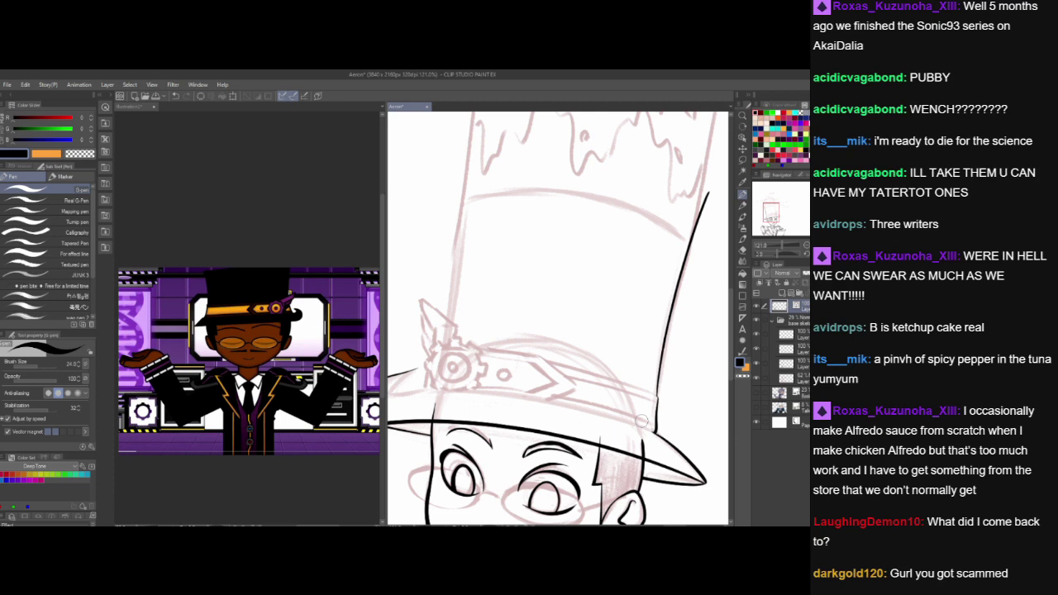
- Ink the brim's inner front edge as one long curve from the crown's near base to the far curl
{"action": "key", "text": "h"}
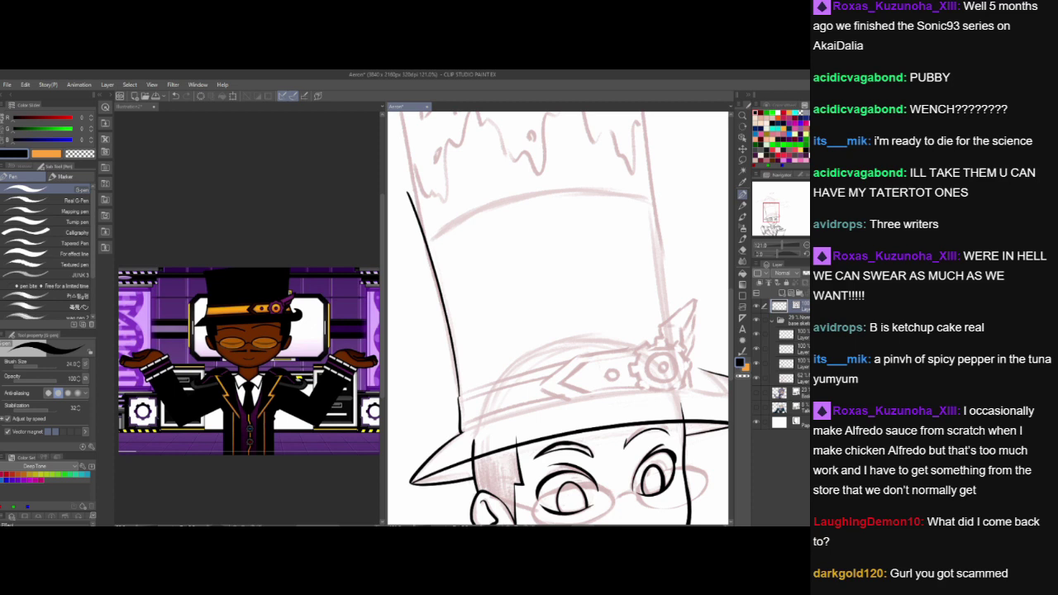
{"action": "left_click_drag", "start_coordinate": [579, 347], "coordinate": [535, 289]}
{"action": "left_click", "coordinate": [742, 126]}
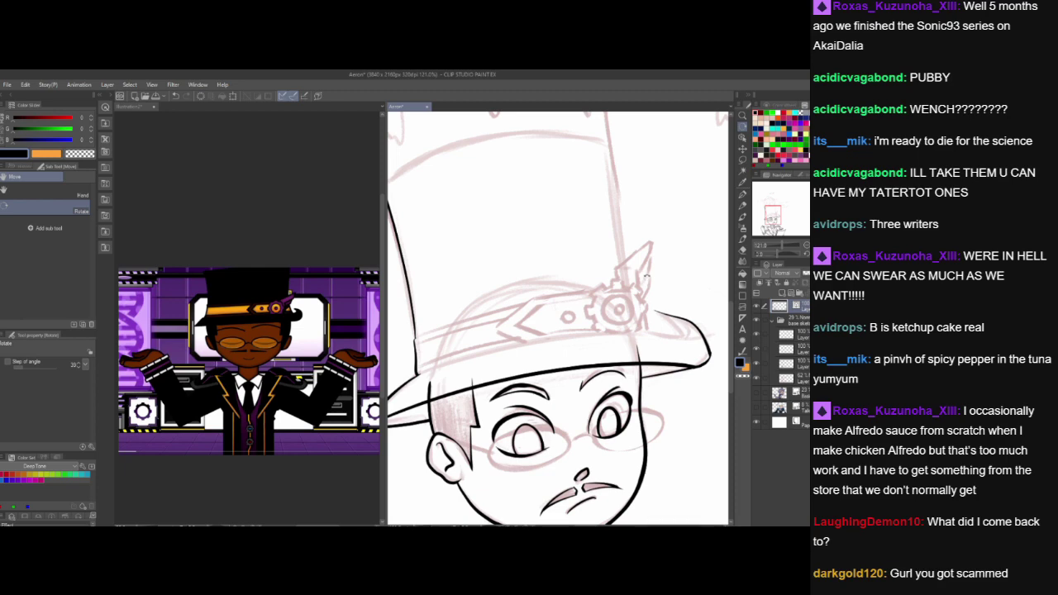
{"action": "left_click_drag", "start_coordinate": [647, 276], "coordinate": [642, 304]}
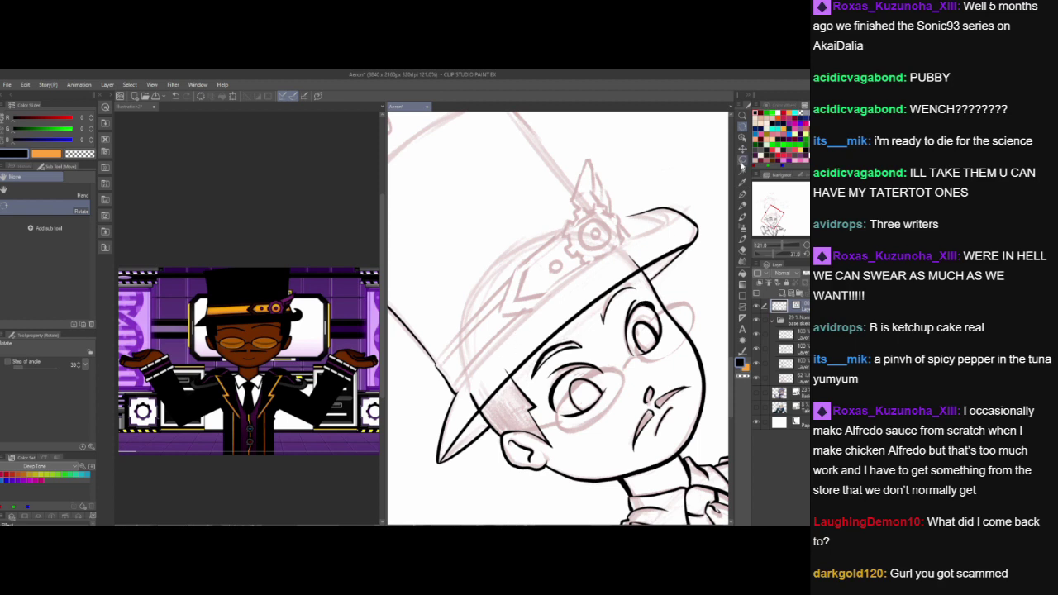
{"action": "left_click_drag", "start_coordinate": [651, 214], "coordinate": [632, 202]}
{"action": "left_click", "coordinate": [741, 195]}
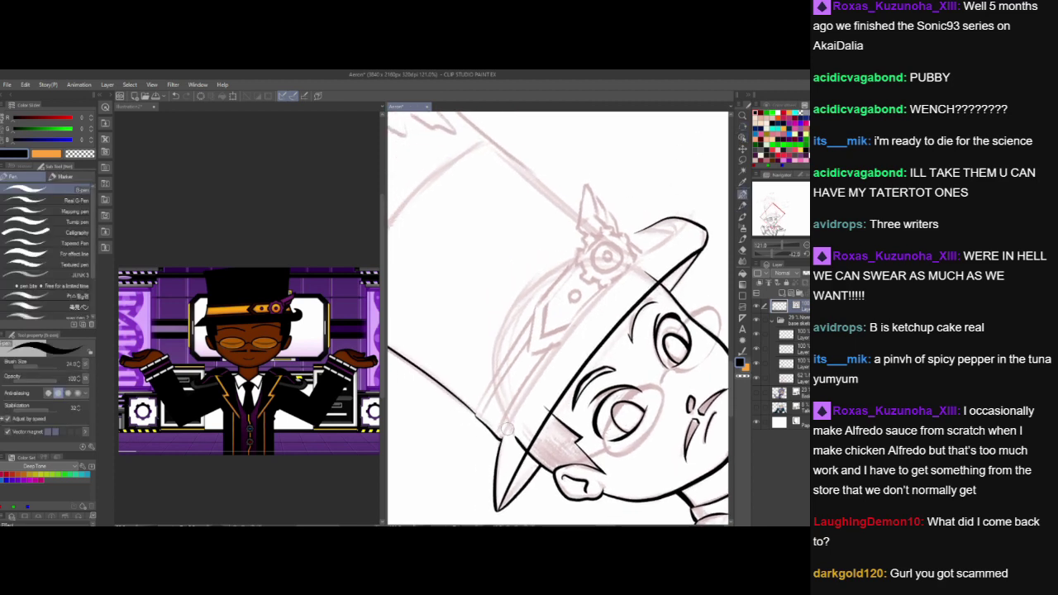
{"action": "mouse_move", "coordinate": [501, 436]}
{"action": "left_mouse_down"}
{"action": "mouse_move", "coordinate": [549, 356]}
{"action": "mouse_move", "coordinate": [675, 230]}
{"action": "mouse_move", "coordinate": [661, 245]}
{"action": "mouse_move", "coordinate": [630, 233]}
{"action": "left_mouse_up"}
{"action": "key", "text": "ctrl+z"}
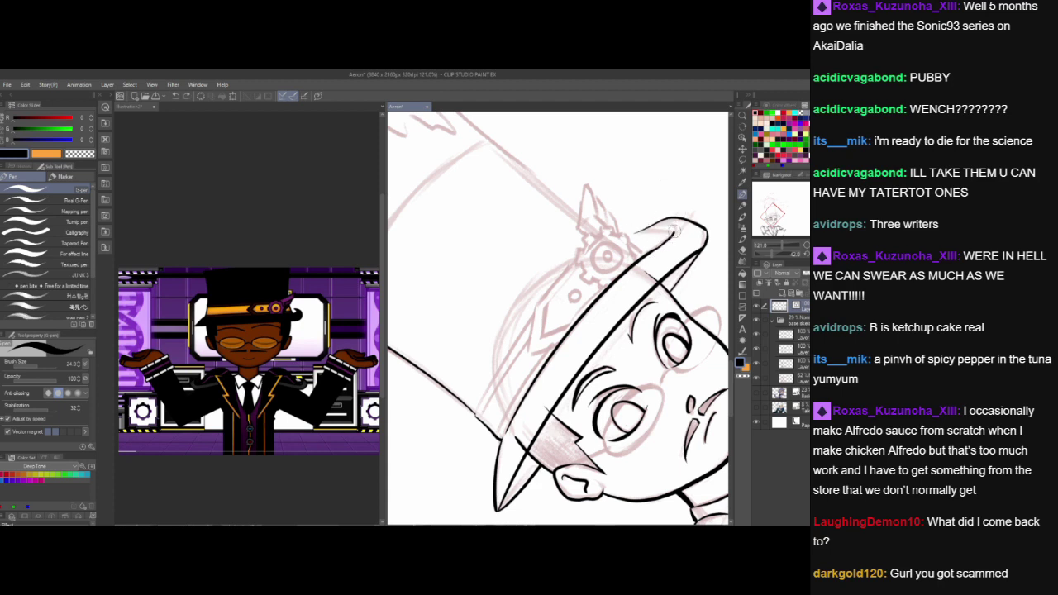
- Ink the small folded lip inside the brim's far curl, redrawing its short pointed stroke
{"action": "mouse_move", "coordinate": [676, 221]}
{"action": "left_mouse_down"}
{"action": "mouse_move", "coordinate": [635, 231]}
{"action": "mouse_move", "coordinate": [669, 240]}
{"action": "left_mouse_up"}
{"action": "left_click_drag", "start_coordinate": [639, 260], "coordinate": [685, 227]}
{"action": "key", "text": "ctrl+z"}
{"action": "left_click_drag", "start_coordinate": [641, 258], "coordinate": [683, 232]}
{"action": "left_click_drag", "start_coordinate": [609, 398], "coordinate": [622, 344]}
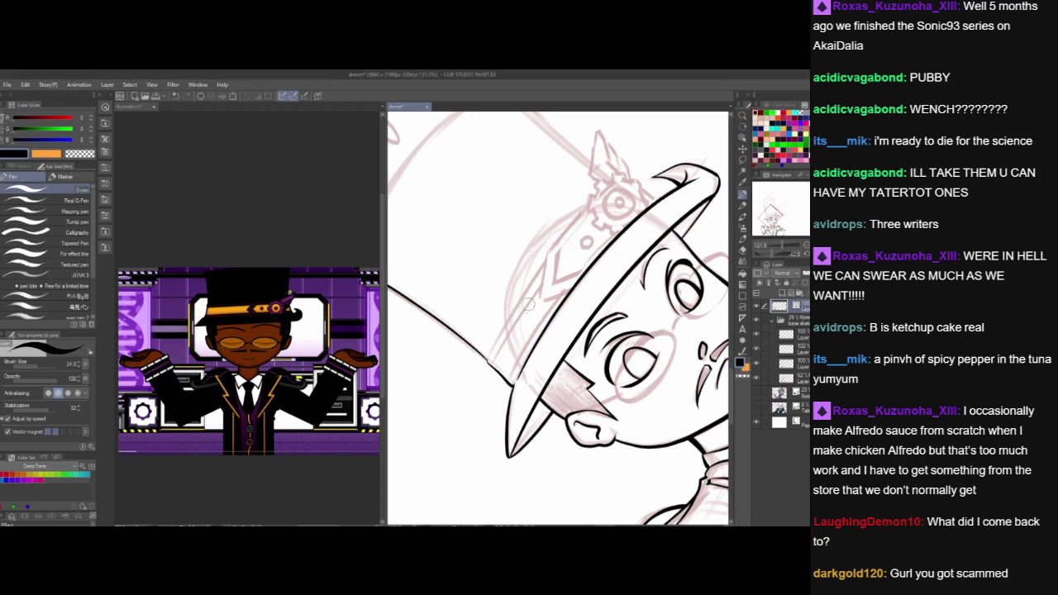
- Ink the crown's curved top edge along the sketched arc below the dripping topping, starting at the near side
{"action": "left_click_drag", "start_coordinate": [597, 339], "coordinate": [578, 420]}
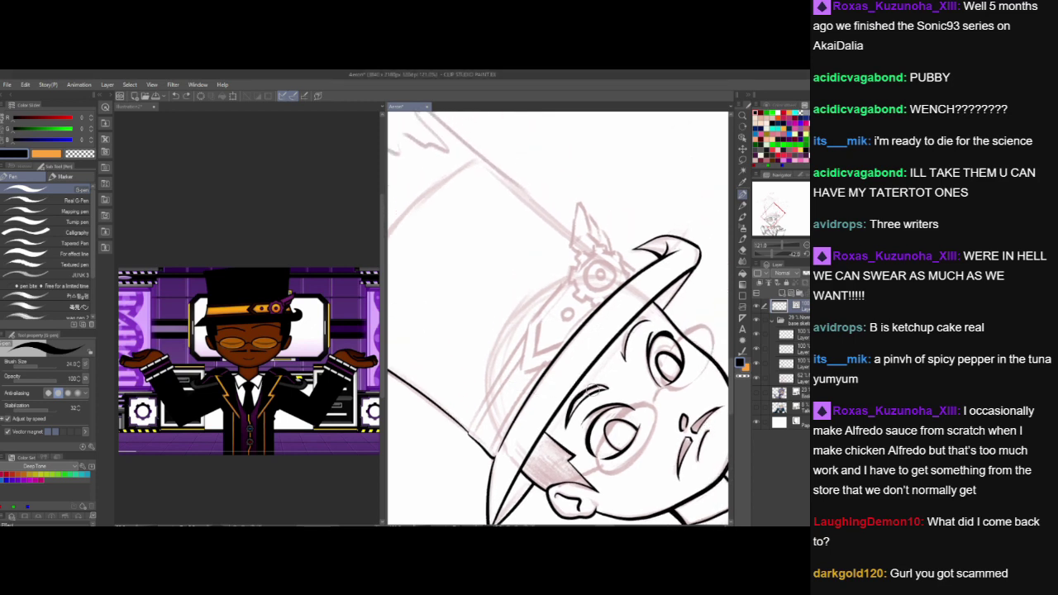
{"action": "mouse_move", "coordinate": [592, 372]}
{"action": "left_mouse_down"}
{"action": "mouse_move", "coordinate": [684, 409]}
{"action": "mouse_move", "coordinate": [600, 429]}
{"action": "left_mouse_up"}
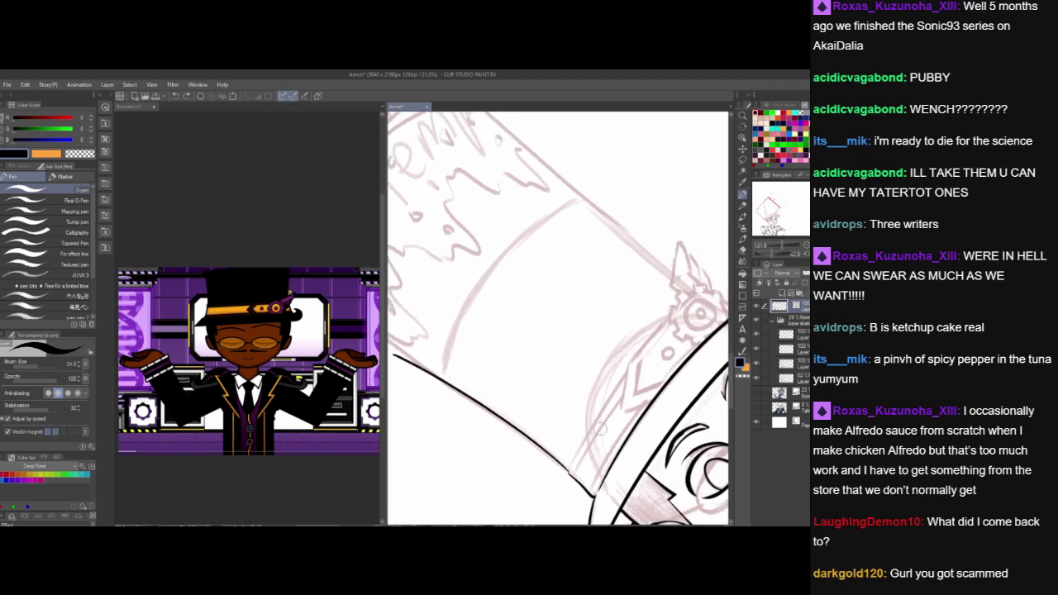
{"action": "left_click_drag", "start_coordinate": [553, 388], "coordinate": [566, 416]}
{"action": "mouse_move", "coordinate": [436, 400]}
{"action": "left_mouse_down"}
{"action": "mouse_move", "coordinate": [466, 317]}
{"action": "mouse_move", "coordinate": [626, 195]}
{"action": "left_mouse_up"}
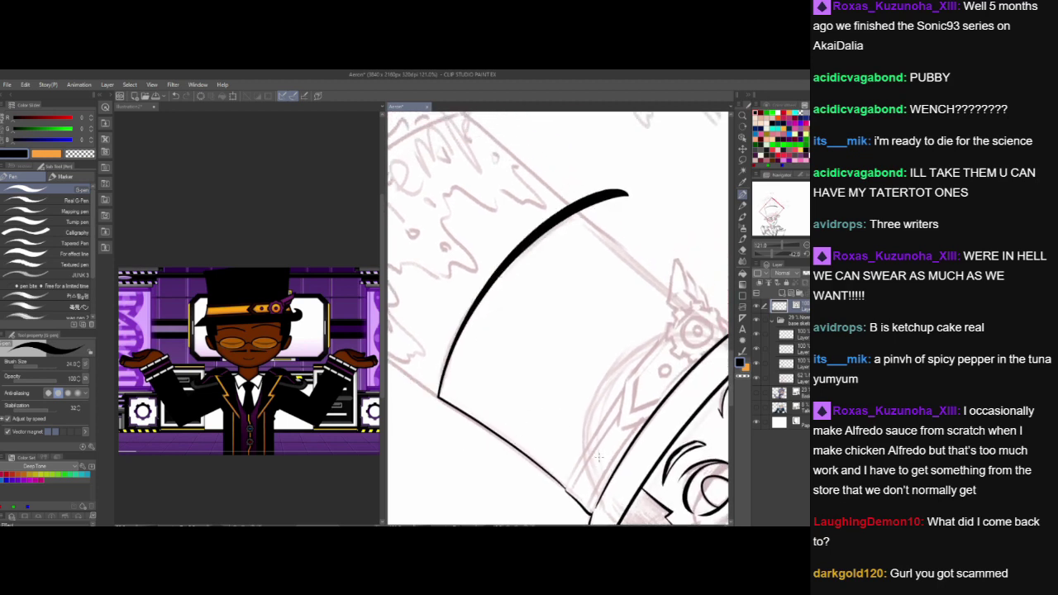
- Ink the crown's far side edge from the brim up to the top edge and clean up the corner where they meet
{"action": "left_click_drag", "start_coordinate": [602, 447], "coordinate": [538, 468]}
{"action": "left_click_drag", "start_coordinate": [678, 294], "coordinate": [556, 409]}
{"action": "left_click_drag", "start_coordinate": [619, 226], "coordinate": [659, 309]}
{"action": "left_click_drag", "start_coordinate": [598, 342], "coordinate": [661, 378]}
{"action": "left_click", "coordinate": [742, 195]}
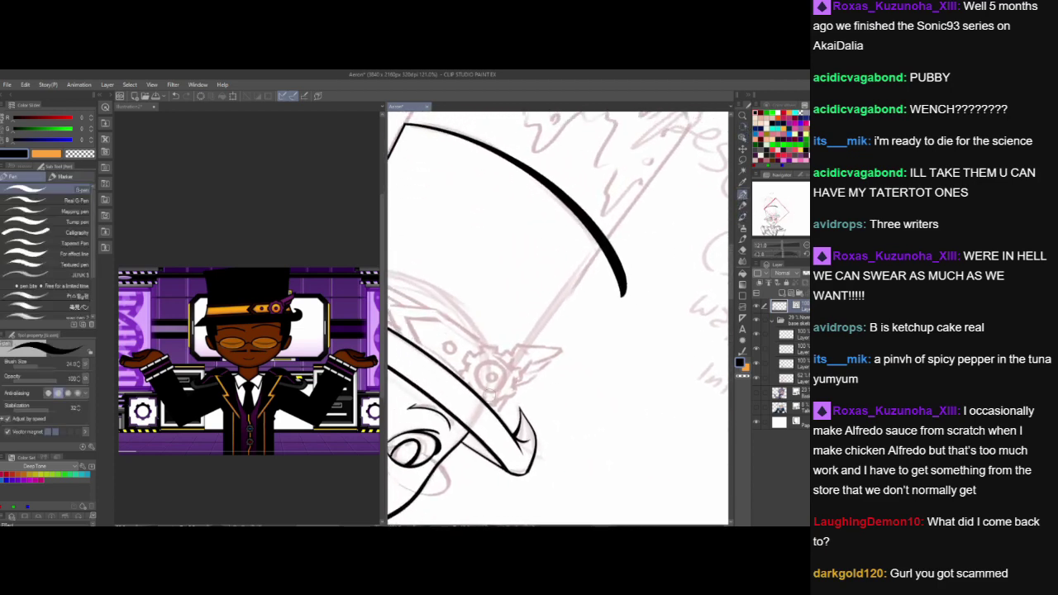
{"action": "mouse_move", "coordinate": [494, 425]}
{"action": "left_mouse_down"}
{"action": "mouse_move", "coordinate": [519, 365]}
{"action": "mouse_move", "coordinate": [610, 245]}
{"action": "left_mouse_up"}
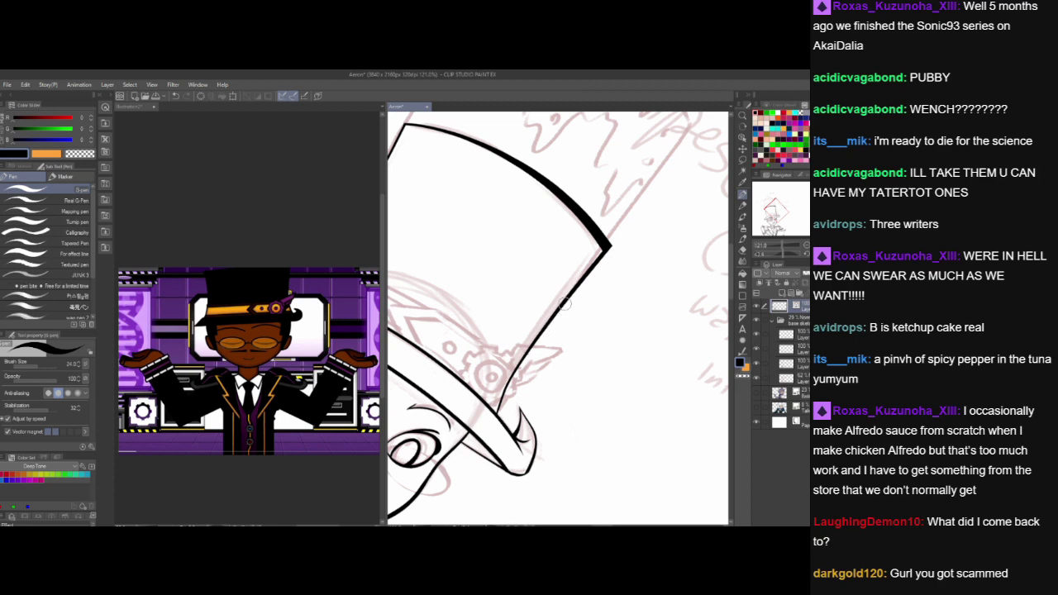
{"action": "mouse_move", "coordinate": [554, 317]}
{"action": "left_mouse_down"}
{"action": "mouse_move", "coordinate": [500, 395]}
{"action": "mouse_move", "coordinate": [489, 438]}
{"action": "left_mouse_up"}
{"action": "key", "text": "ctrl+z"}
{"action": "mouse_move", "coordinate": [565, 301]}
{"action": "left_mouse_down"}
{"action": "mouse_move", "coordinate": [504, 391]}
{"action": "mouse_move", "coordinate": [489, 438]}
{"action": "mouse_move", "coordinate": [508, 426]}
{"action": "left_mouse_up"}
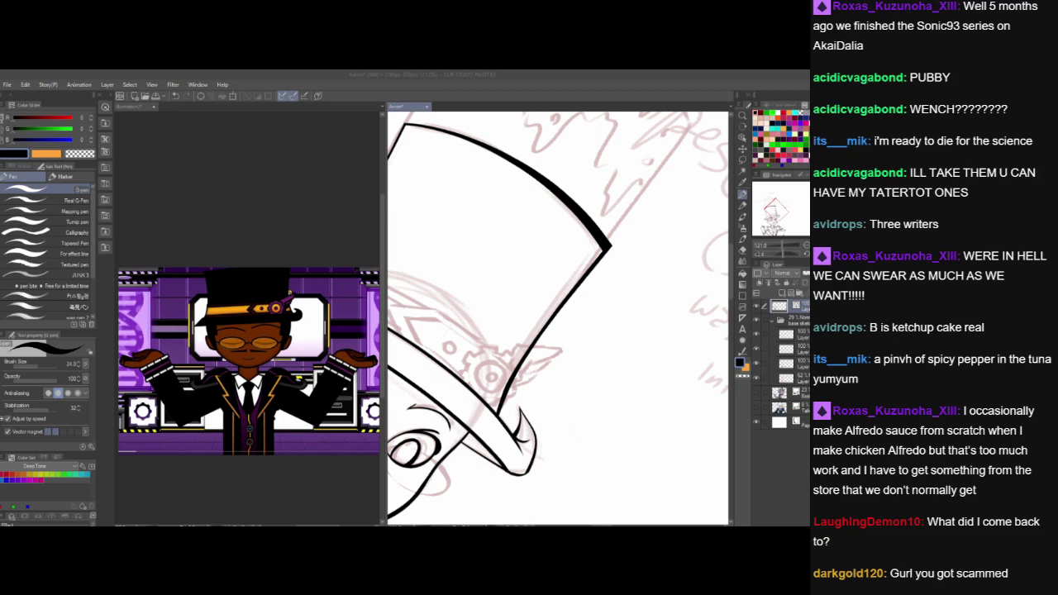
{"action": "left_click", "coordinate": [599, 279]}
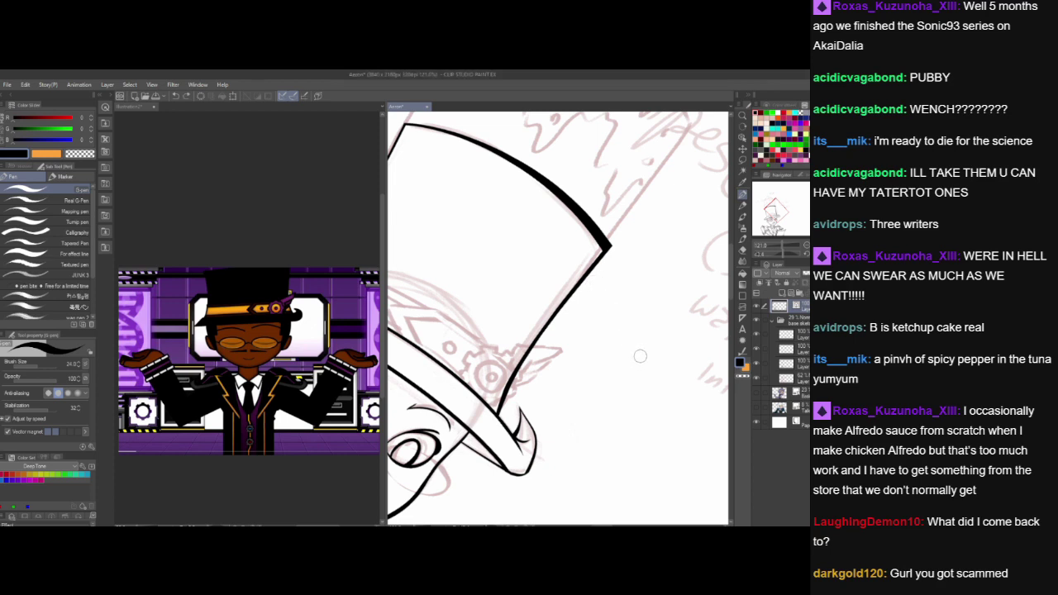
{"action": "double_click", "coordinate": [742, 126]}
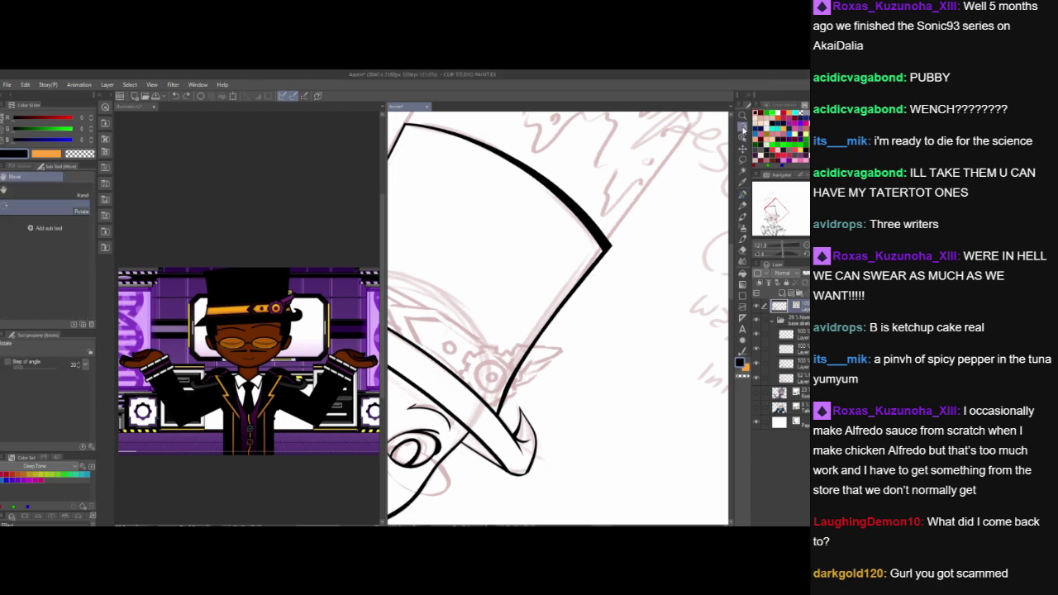
- Look over the inked top hat crown against the sketch at several zoom levels and canvas angles
{"action": "scroll", "coordinate": [527, 316], "scroll_direction": "down", "scroll_amount": 4}
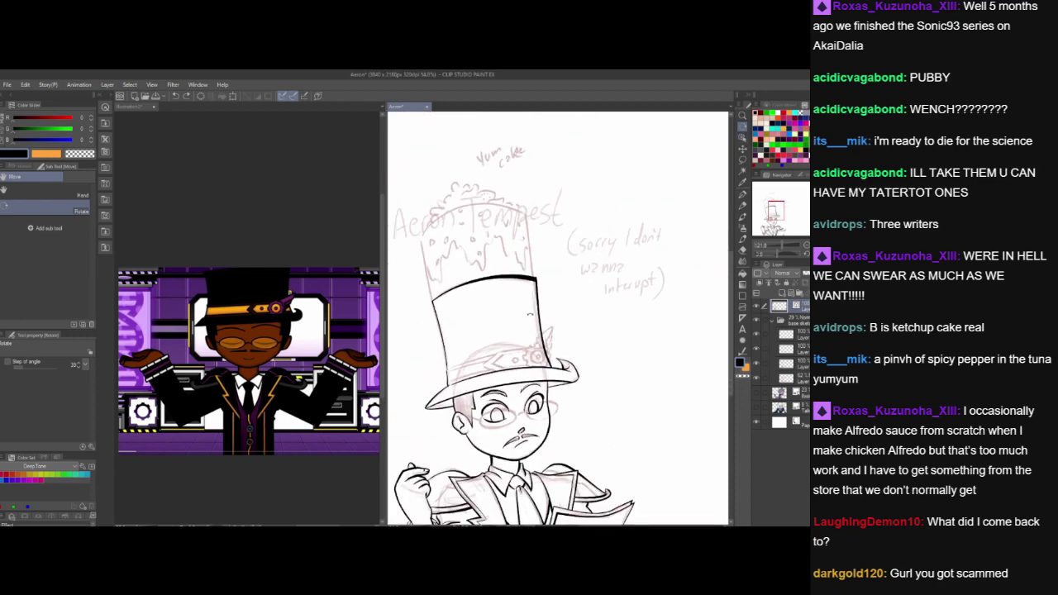
{"action": "left_click_drag", "start_coordinate": [473, 284], "coordinate": [513, 285]}
{"action": "scroll", "coordinate": [512, 285], "scroll_direction": "up", "scroll_amount": 4}
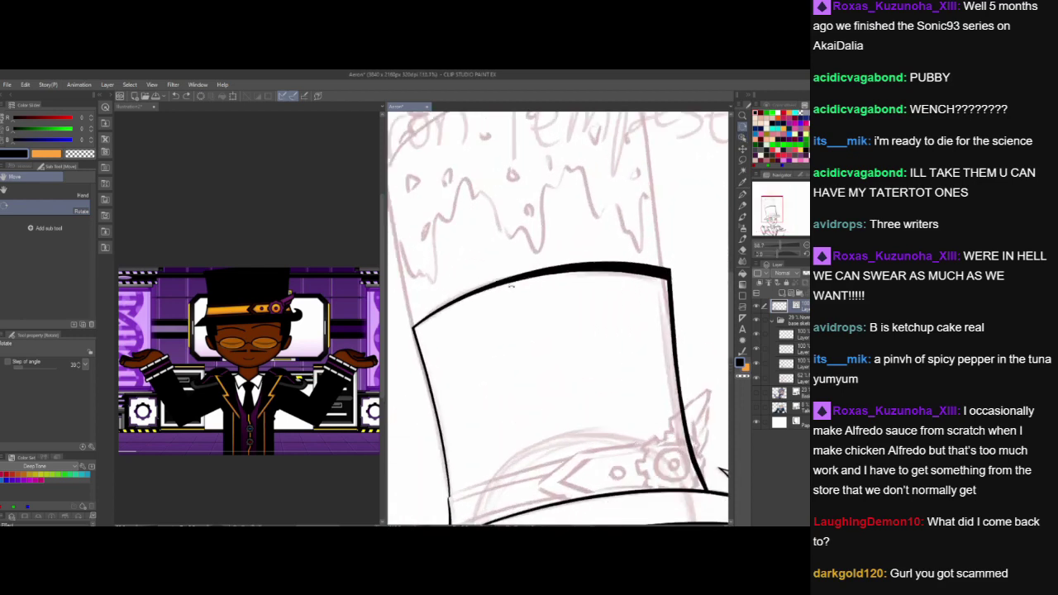
{"action": "left_click_drag", "start_coordinate": [518, 212], "coordinate": [515, 236]}
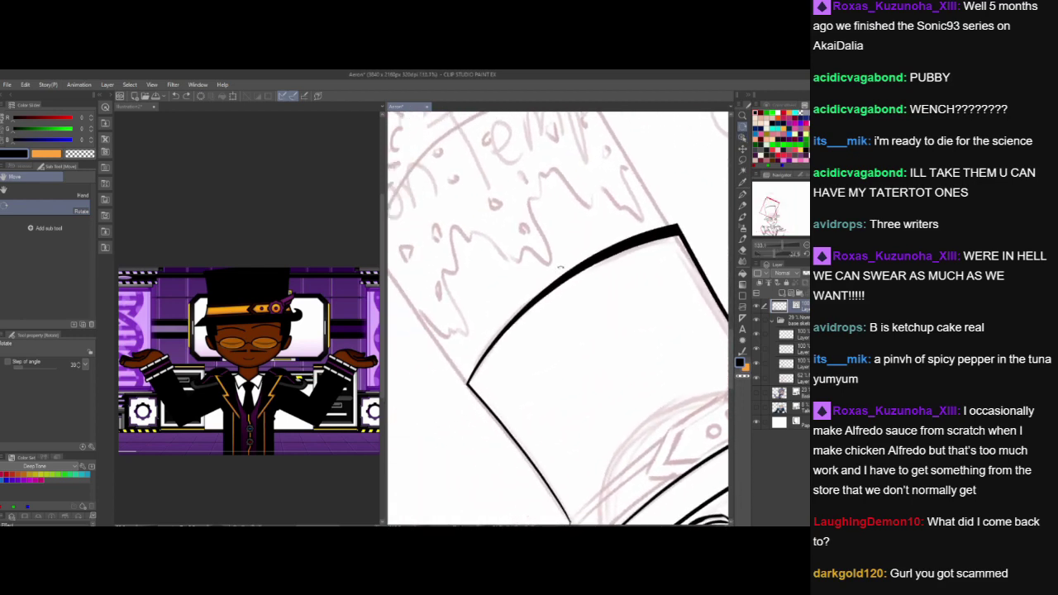
{"action": "left_click", "coordinate": [742, 195]}
{"action": "left_click_drag", "start_coordinate": [625, 397], "coordinate": [675, 401]}
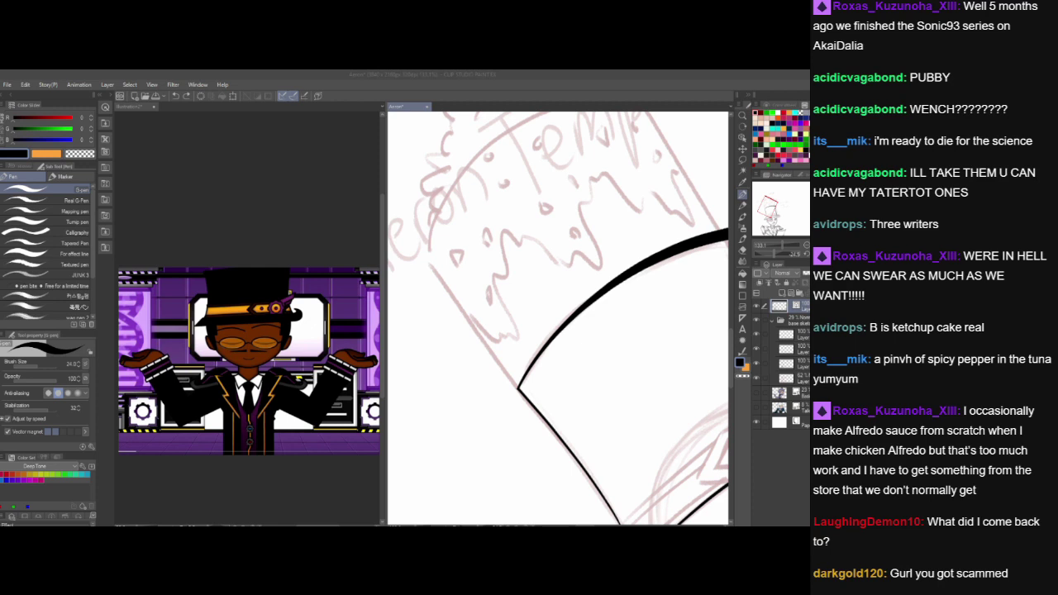
{"action": "scroll", "coordinate": [611, 423], "scroll_direction": "down", "scroll_amount": 2}
{"action": "left_click_drag", "start_coordinate": [620, 417], "coordinate": [538, 340]}
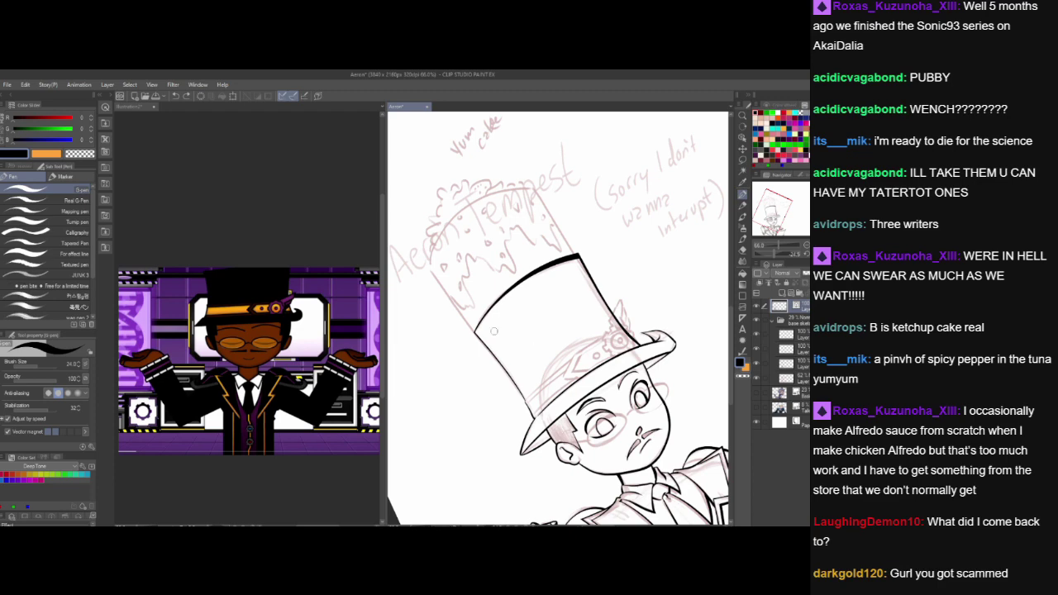
{"action": "scroll", "coordinate": [494, 332], "scroll_direction": "up", "scroll_amount": 4}
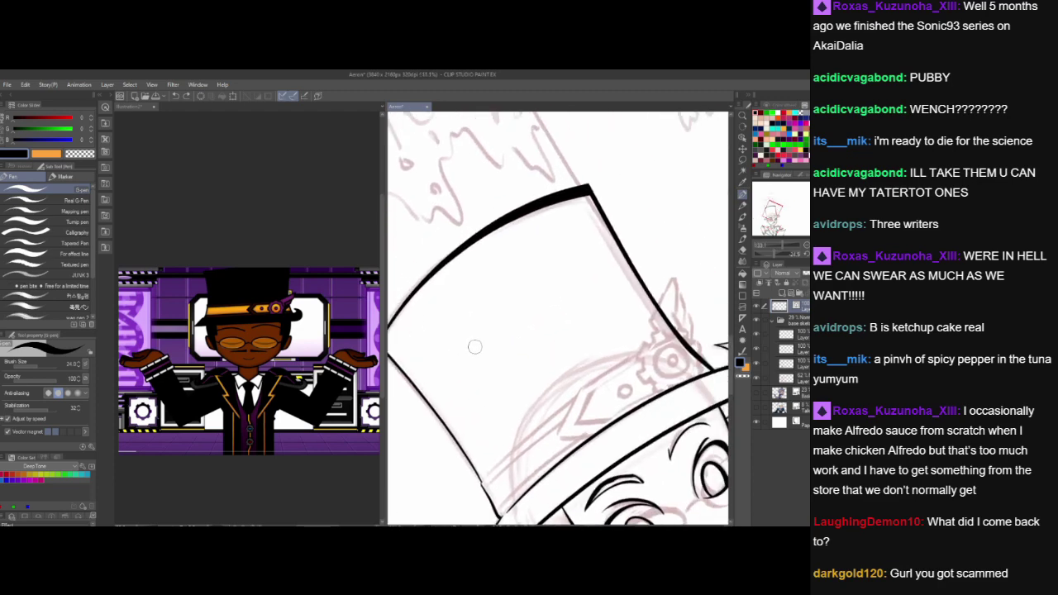
- Thicken the near end of the crown's top edge and trim the stroke's overshoot past the corner
{"action": "double_click", "coordinate": [742, 129]}
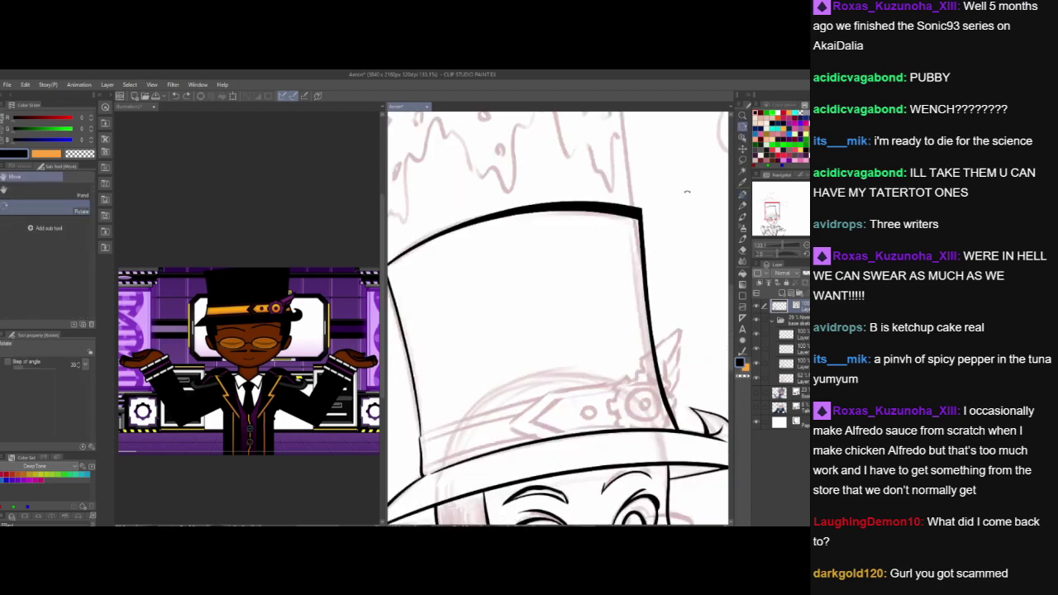
{"action": "left_click_drag", "start_coordinate": [690, 281], "coordinate": [742, 261]}
{"action": "scroll", "coordinate": [553, 325], "scroll_direction": "up", "scroll_amount": 2}
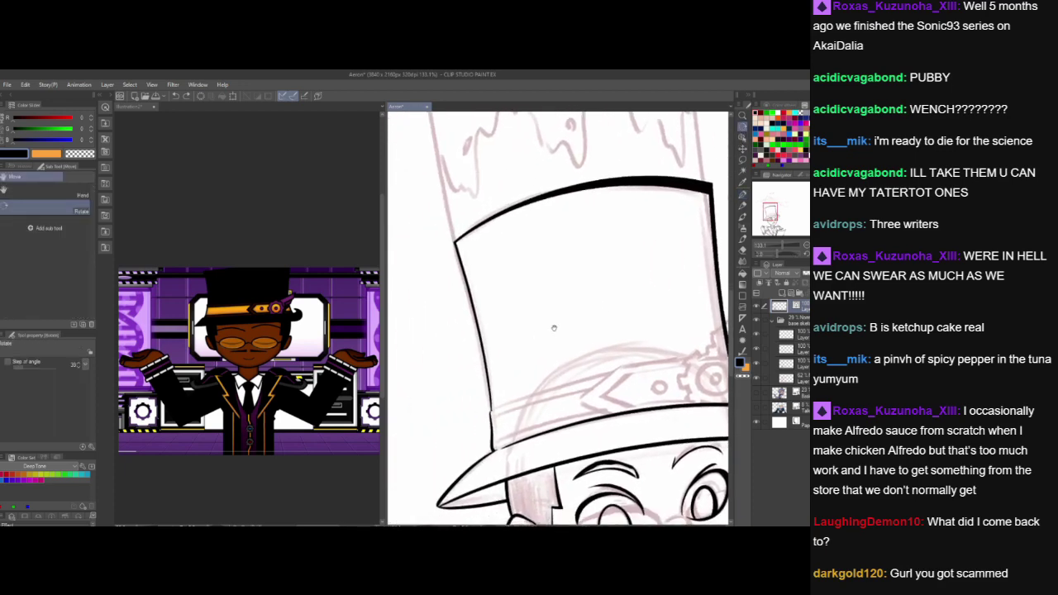
{"action": "scroll", "coordinate": [522, 322], "scroll_direction": "up", "scroll_amount": 3}
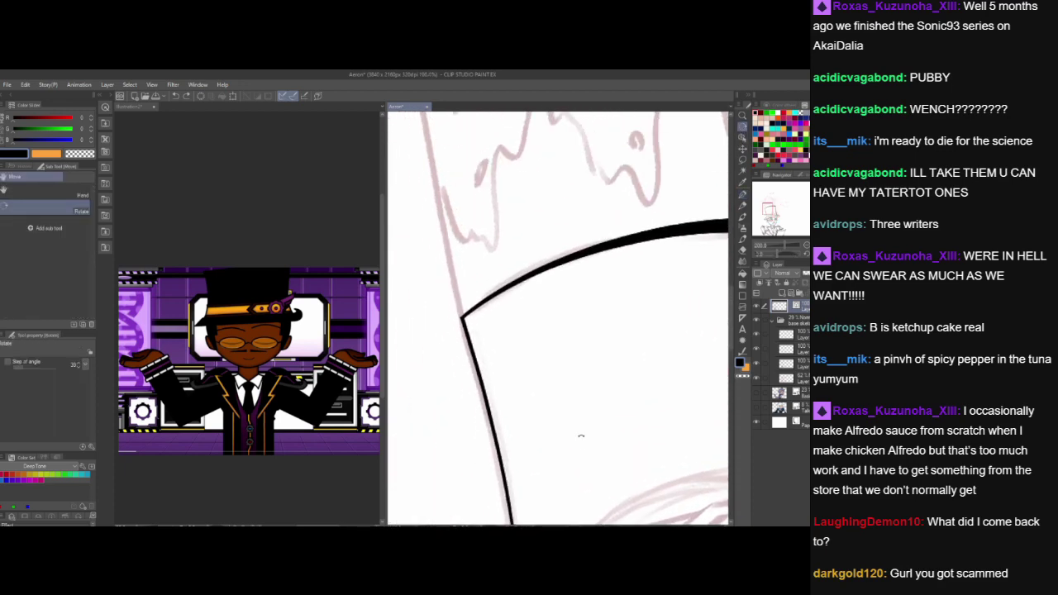
{"action": "left_click", "coordinate": [742, 195]}
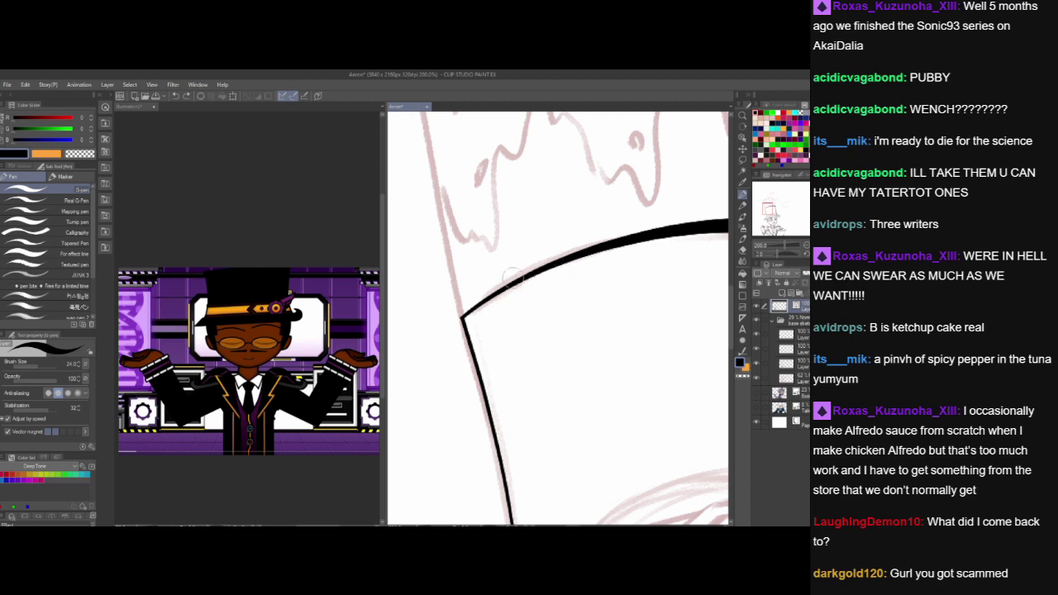
{"action": "left_click_drag", "start_coordinate": [546, 268], "coordinate": [413, 364]}
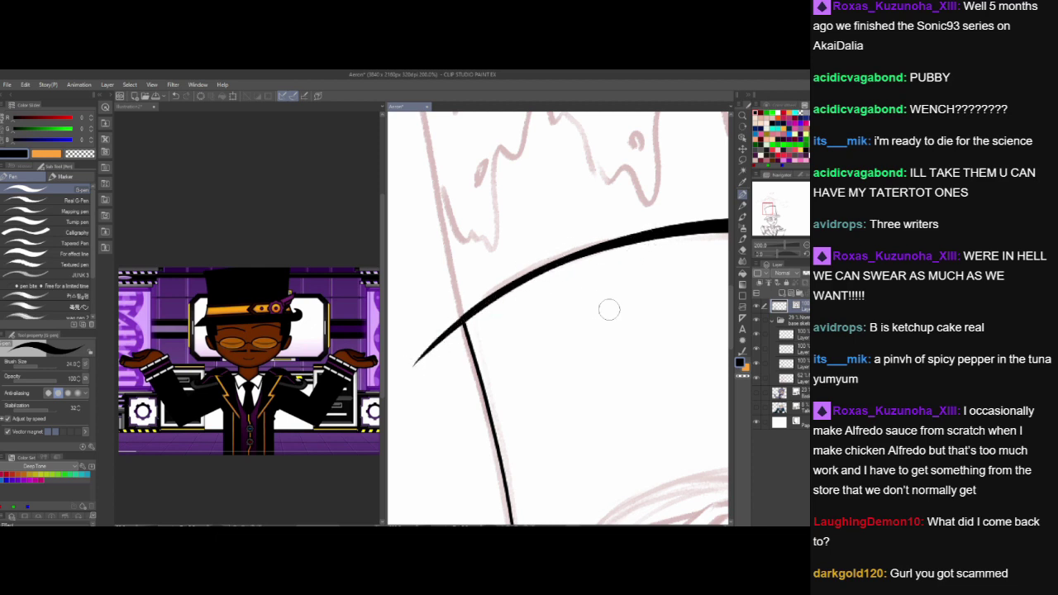
{"action": "key", "text": "ctrl+z"}
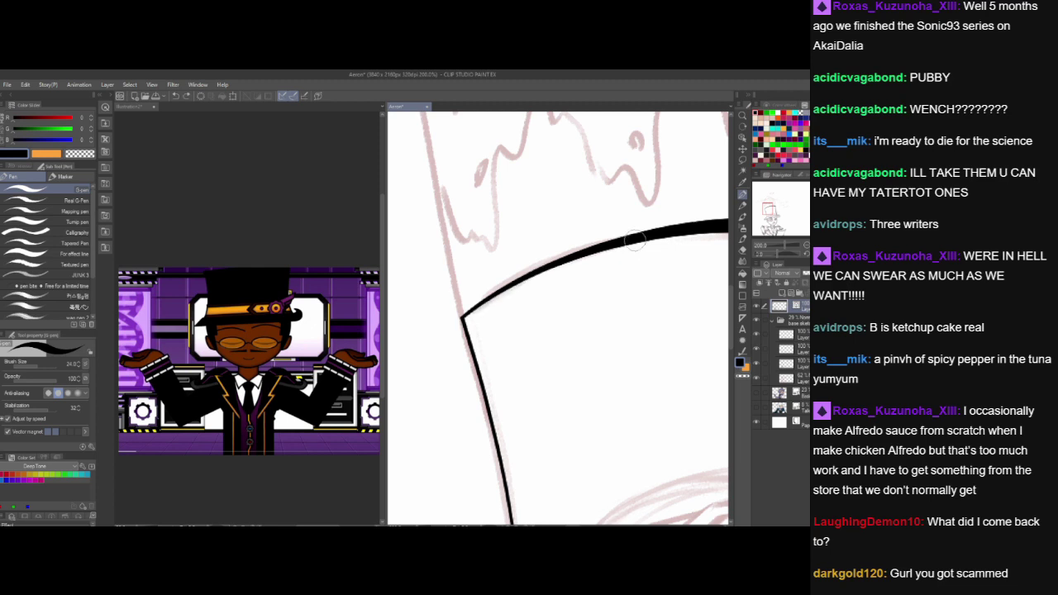
{"action": "left_click_drag", "start_coordinate": [644, 239], "coordinate": [409, 393]}
{"action": "key", "text": "ctrl+z"}
{"action": "mouse_move", "coordinate": [660, 235]}
{"action": "left_mouse_down"}
{"action": "mouse_move", "coordinate": [446, 338]}
{"action": "mouse_move", "coordinate": [405, 400]}
{"action": "left_mouse_up"}
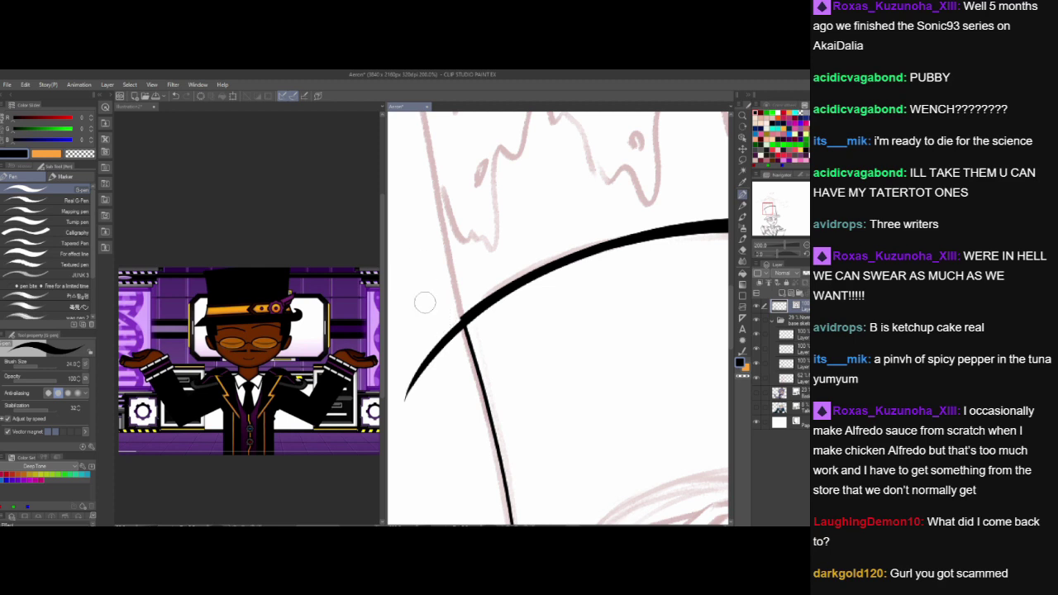
{"action": "left_click_drag", "start_coordinate": [428, 318], "coordinate": [446, 363]}
- In a mirrored view, thicken the crown's near side edge up to the top corner, trim the overshoot, and restore the normal view
{"action": "mouse_move", "coordinate": [552, 420]}
{"action": "left_mouse_down"}
{"action": "mouse_move", "coordinate": [518, 396]}
{"action": "mouse_move", "coordinate": [479, 324]}
{"action": "mouse_move", "coordinate": [505, 290]}
{"action": "left_mouse_up"}
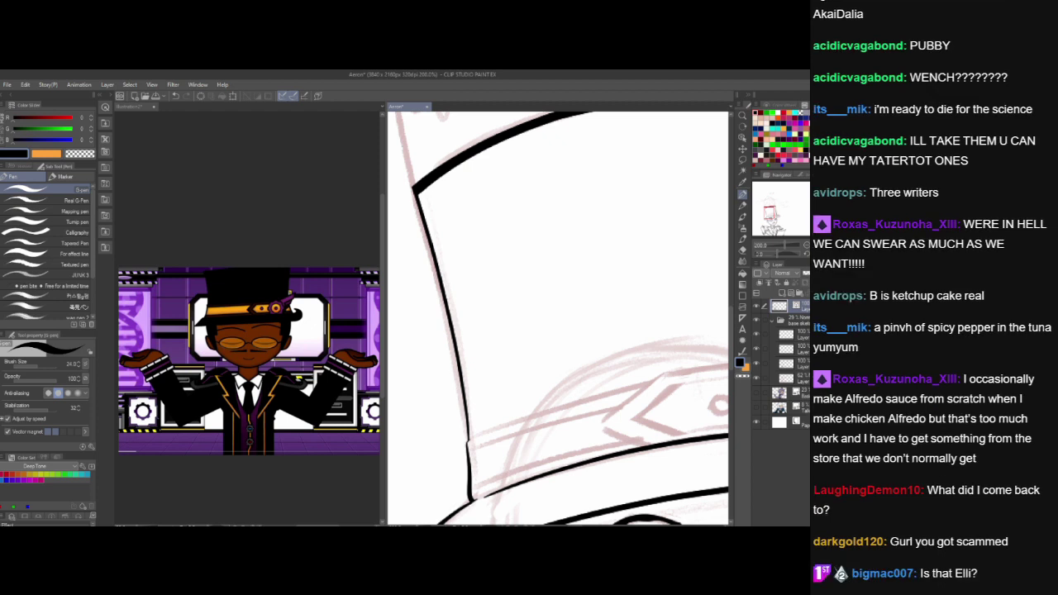
{"action": "key", "text": "h"}
{"action": "left_click_drag", "start_coordinate": [620, 445], "coordinate": [476, 464]}
{"action": "left_click_drag", "start_coordinate": [569, 403], "coordinate": [524, 458]}
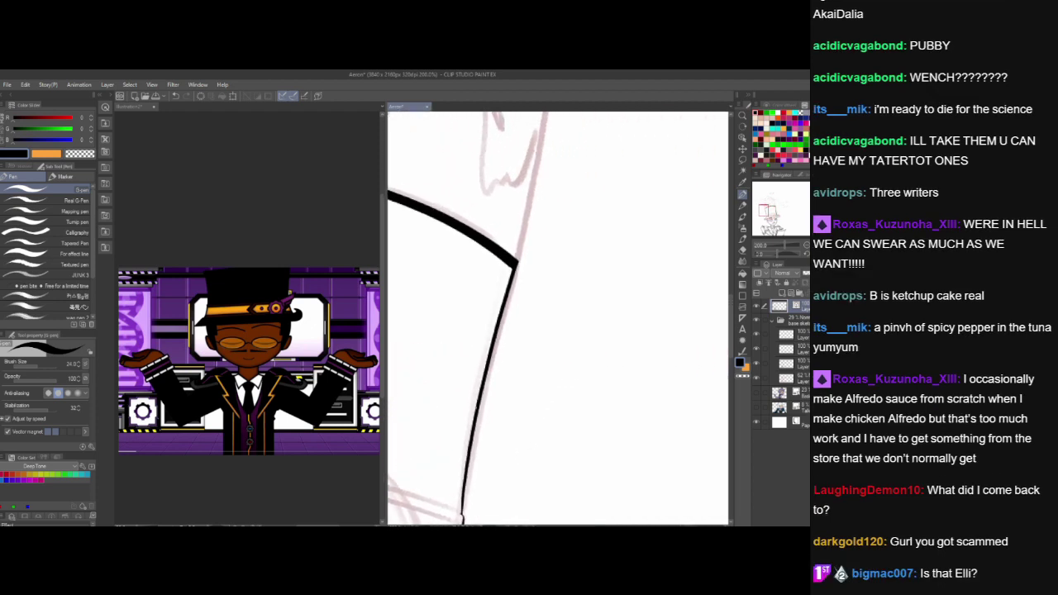
{"action": "left_click_drag", "start_coordinate": [464, 487], "coordinate": [571, 146]}
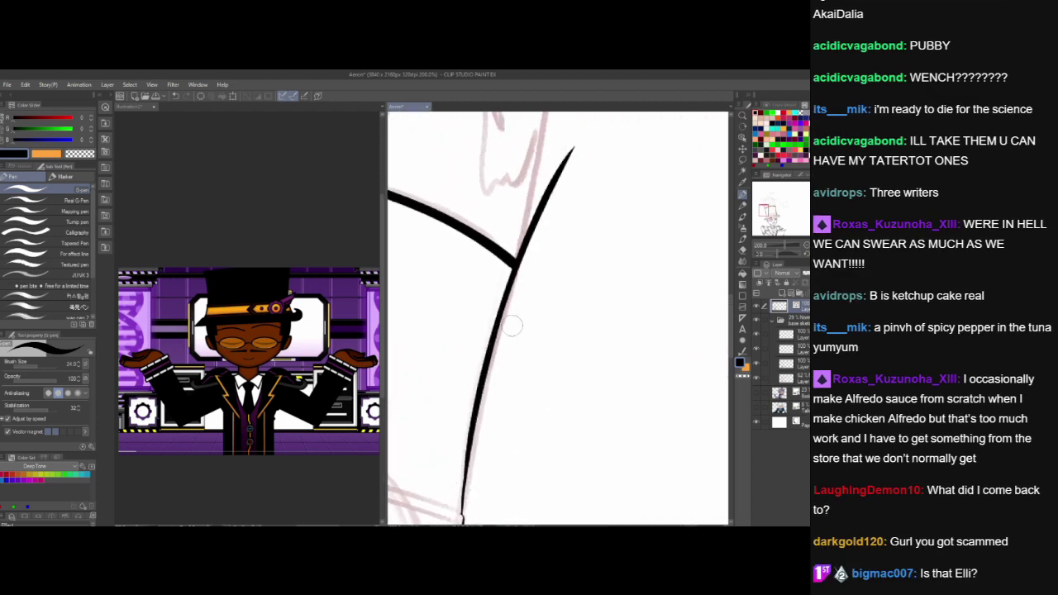
{"action": "key", "text": "ctrl+z"}
{"action": "left_click_drag", "start_coordinate": [462, 489], "coordinate": [568, 139]}
{"action": "key", "text": "ctrl+z"}
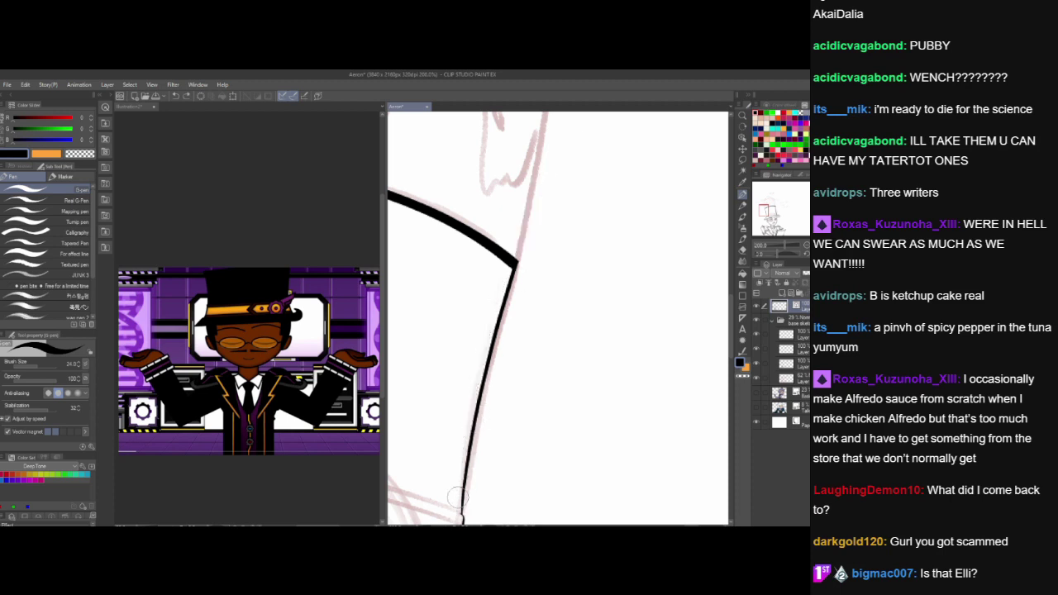
{"action": "left_click_drag", "start_coordinate": [463, 493], "coordinate": [567, 141]}
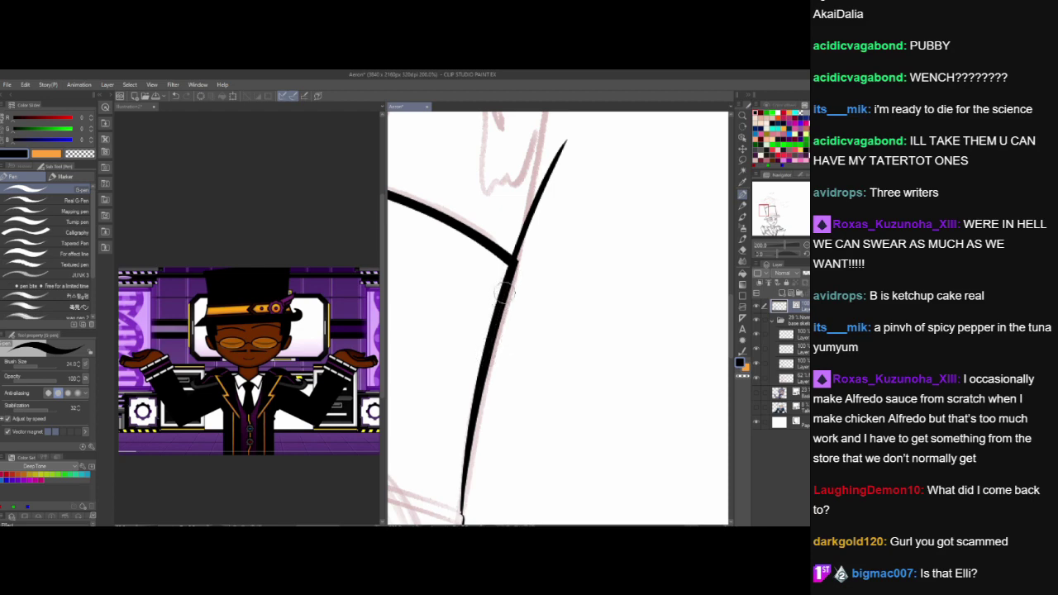
{"action": "left_click", "coordinate": [516, 243]}
{"action": "scroll", "coordinate": [561, 253], "scroll_direction": "down", "scroll_amount": 5}
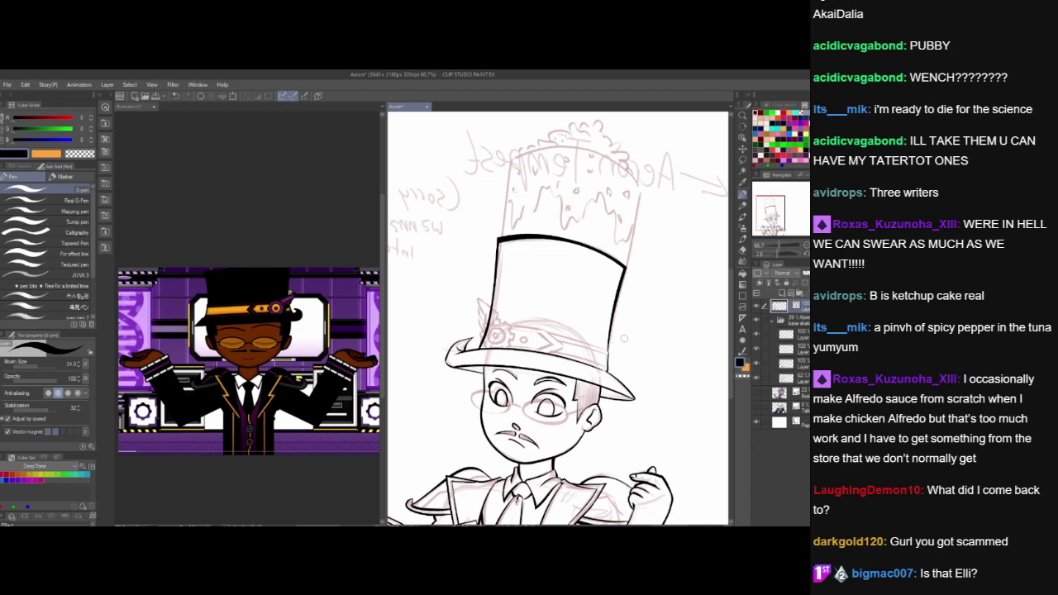
{"action": "key", "text": "h"}
- Ink the upper outline of the far eyebrow along the sketch and trim its outer tip
{"action": "scroll", "coordinate": [633, 423], "scroll_direction": "down", "scroll_amount": 1}
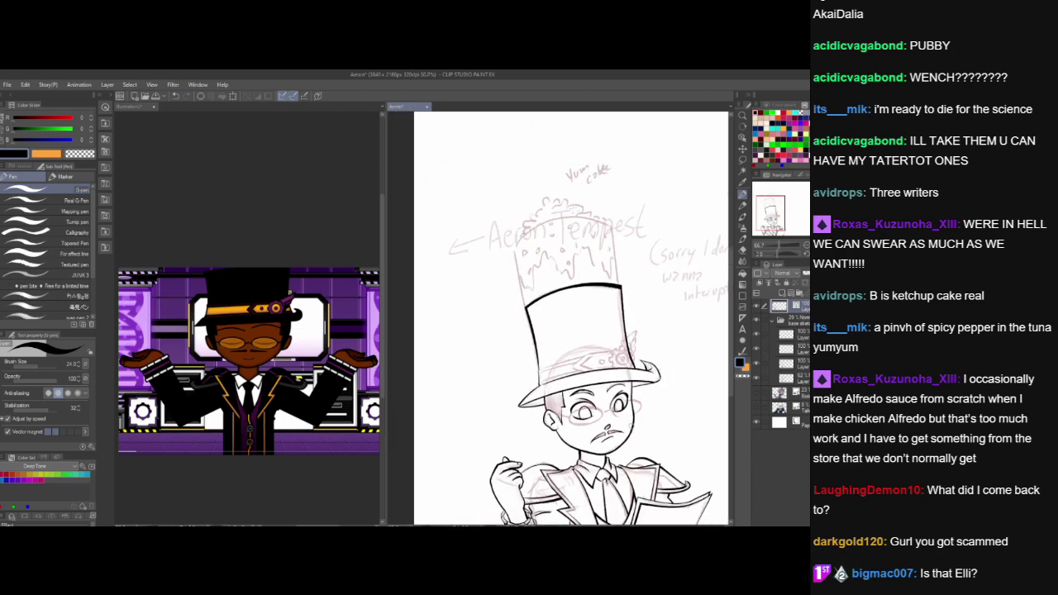
{"action": "left_click_drag", "start_coordinate": [633, 422], "coordinate": [585, 298]}
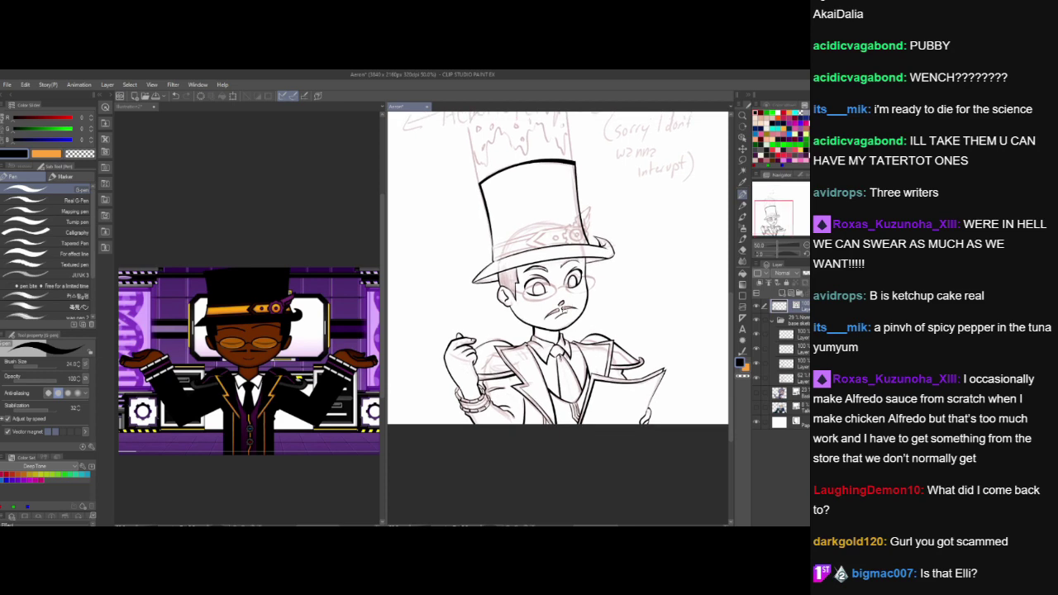
{"action": "scroll", "coordinate": [566, 309], "scroll_direction": "up", "scroll_amount": 3}
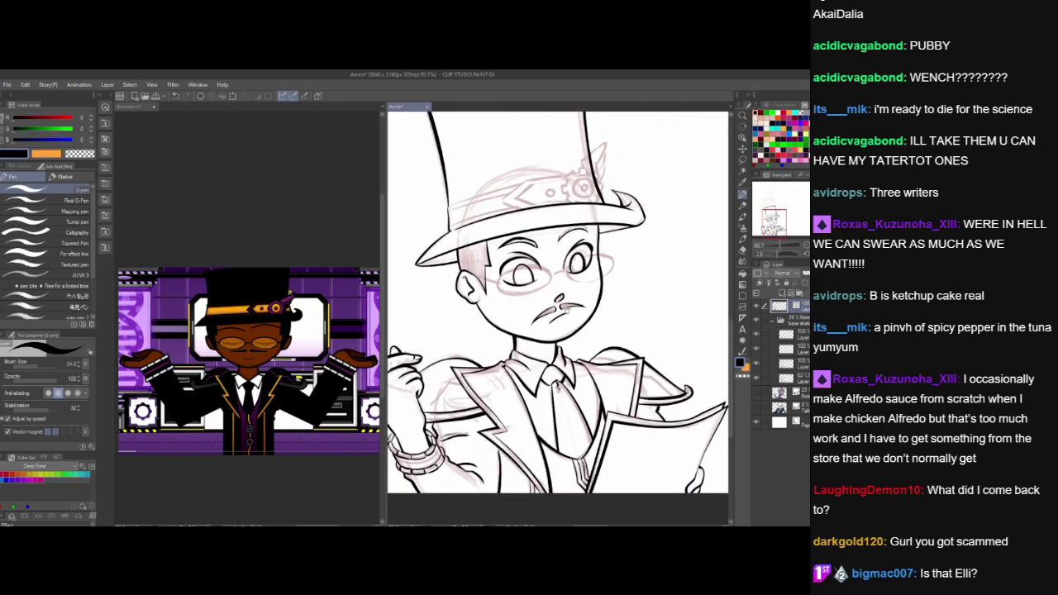
{"action": "left_click_drag", "start_coordinate": [565, 312], "coordinate": [569, 364]}
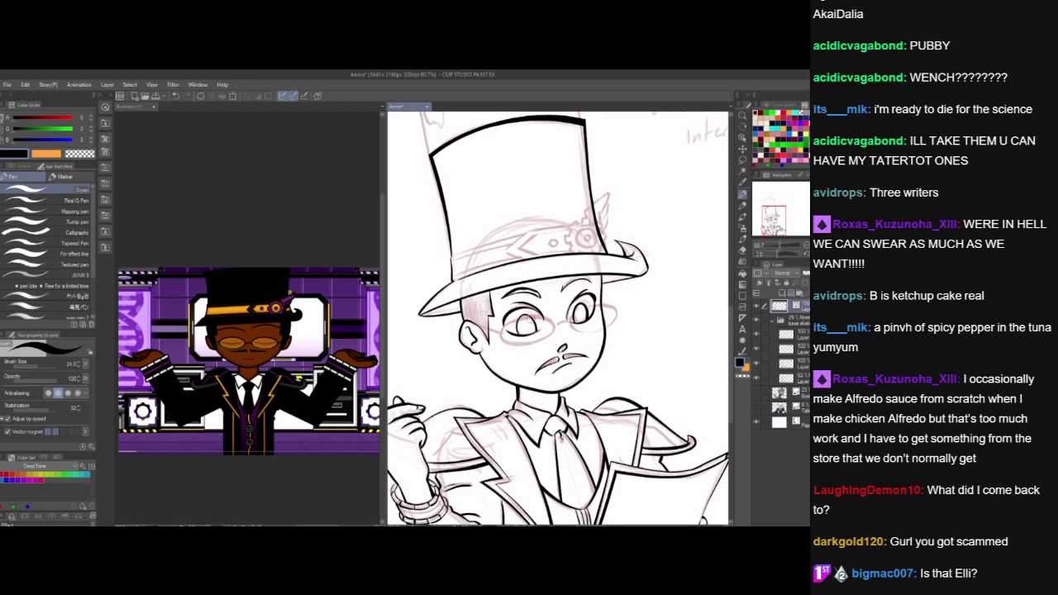
{"action": "scroll", "coordinate": [529, 319], "scroll_direction": "up", "scroll_amount": 3}
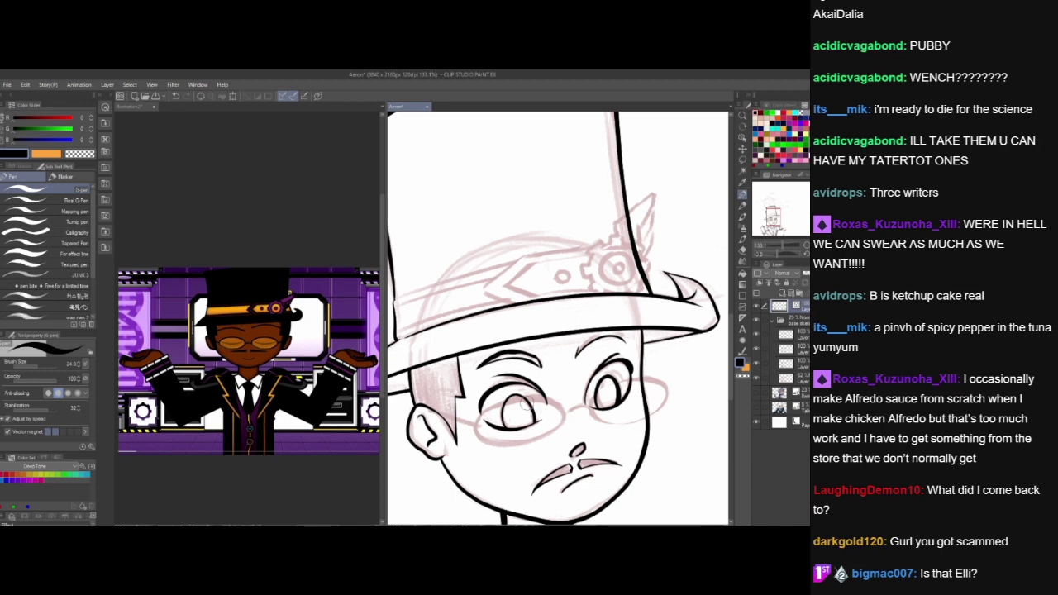
{"action": "scroll", "coordinate": [521, 401], "scroll_direction": "up", "scroll_amount": 5}
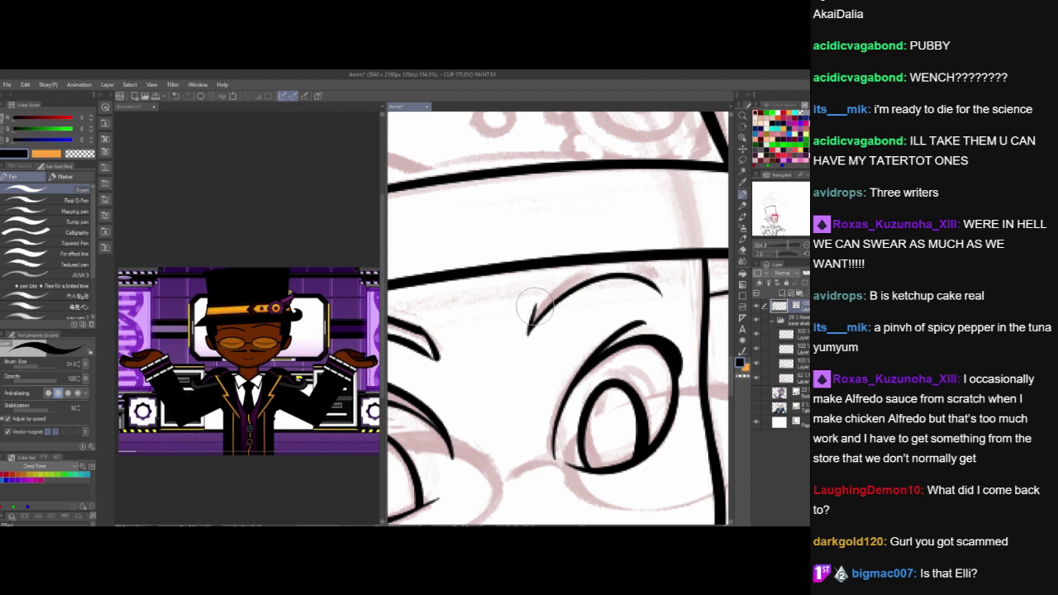
{"action": "mouse_move", "coordinate": [536, 305]}
{"action": "left_mouse_down"}
{"action": "mouse_move", "coordinate": [577, 265]}
{"action": "mouse_move", "coordinate": [635, 261]}
{"action": "left_mouse_up"}
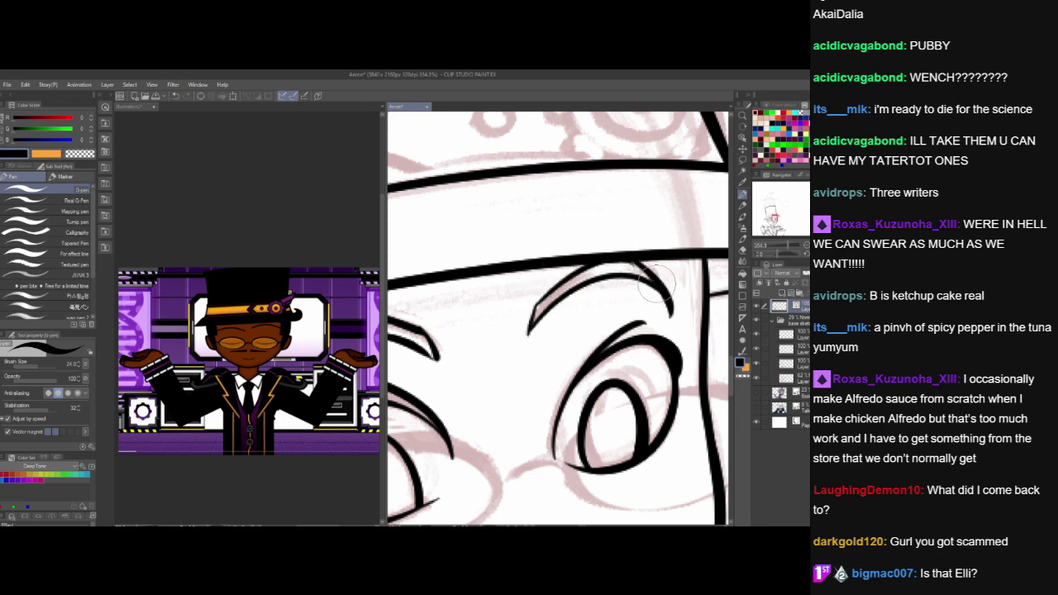
{"action": "left_click_drag", "start_coordinate": [615, 262], "coordinate": [666, 302]}
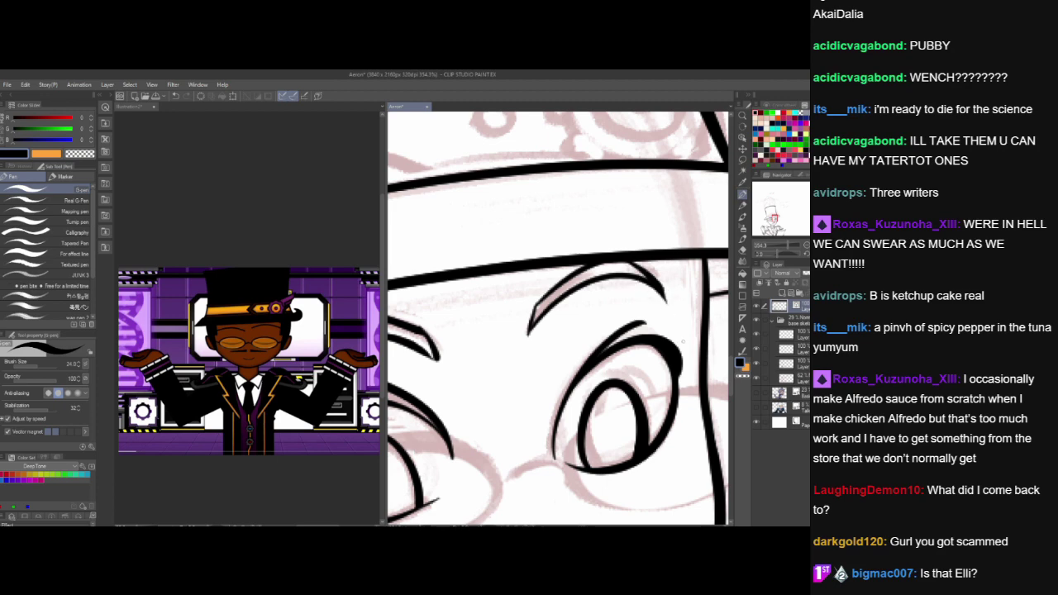
- Fill the near eyebrow's outline with solid black
{"action": "mouse_move", "coordinate": [553, 405]}
{"action": "left_mouse_down"}
{"action": "mouse_move", "coordinate": [687, 338]}
{"action": "mouse_move", "coordinate": [718, 343]}
{"action": "left_mouse_up"}
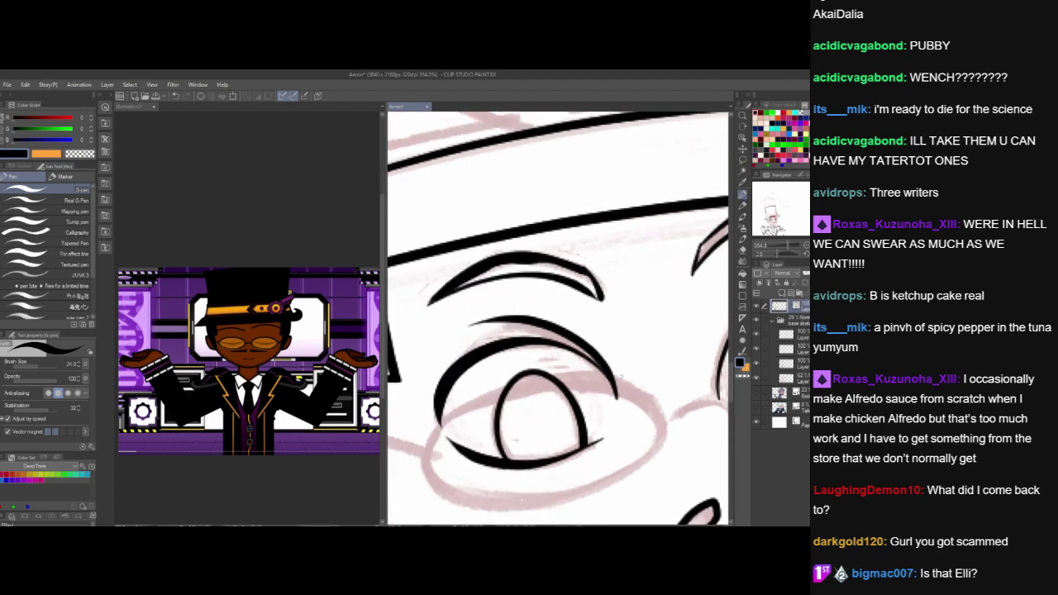
{"action": "left_click_drag", "start_coordinate": [439, 297], "coordinate": [530, 271]}
{"action": "mouse_move", "coordinate": [464, 279]}
{"action": "left_mouse_down"}
{"action": "mouse_move", "coordinate": [547, 268]}
{"action": "mouse_move", "coordinate": [525, 272]}
{"action": "mouse_move", "coordinate": [559, 270]}
{"action": "mouse_move", "coordinate": [579, 285]}
{"action": "mouse_move", "coordinate": [547, 264]}
{"action": "mouse_move", "coordinate": [599, 296]}
{"action": "mouse_move", "coordinate": [590, 277]}
{"action": "left_mouse_up"}
- Fill the far eyebrow with solid black and refine its pointed inner end
{"action": "left_click_drag", "start_coordinate": [631, 411], "coordinate": [579, 448]}
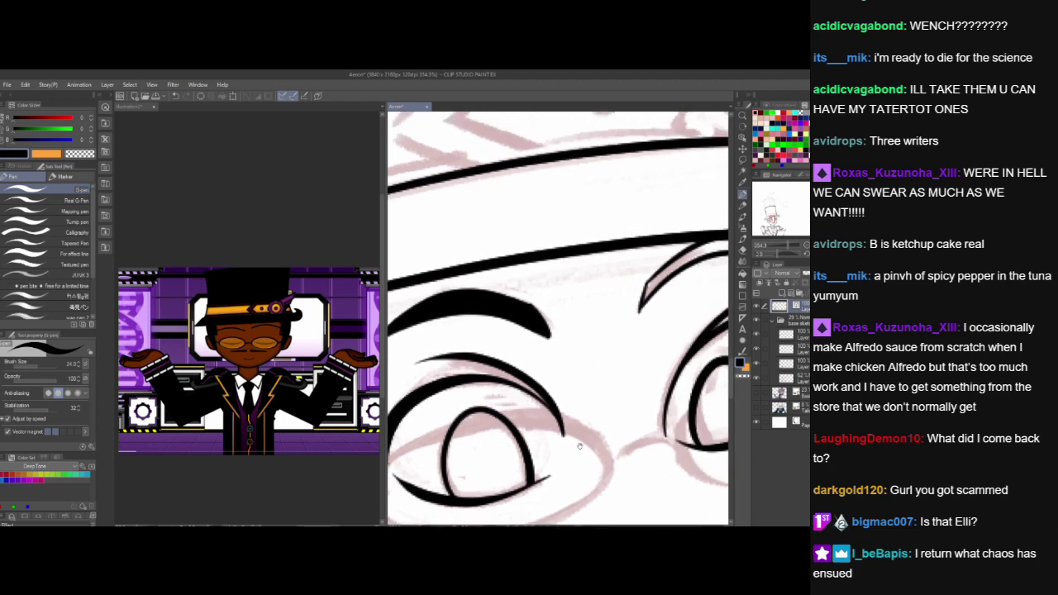
{"action": "left_click_drag", "start_coordinate": [650, 385], "coordinate": [582, 390]}
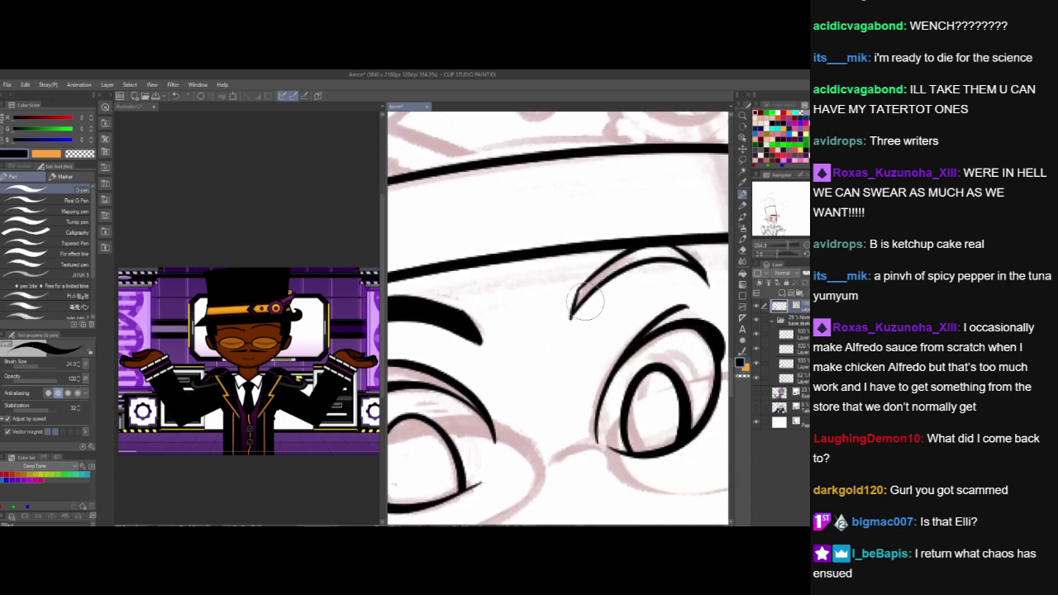
{"action": "left_click_drag", "start_coordinate": [584, 301], "coordinate": [577, 302]}
{"action": "mouse_move", "coordinate": [576, 306]}
{"action": "left_mouse_down"}
{"action": "mouse_move", "coordinate": [622, 259]}
{"action": "mouse_move", "coordinate": [600, 276]}
{"action": "mouse_move", "coordinate": [707, 237]}
{"action": "left_mouse_up"}
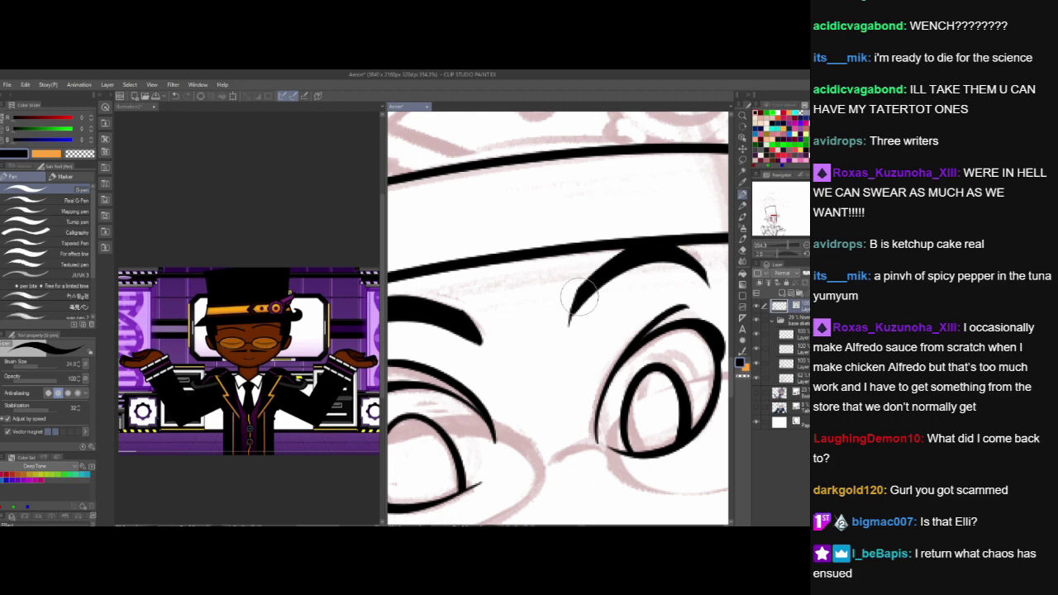
{"action": "left_click_drag", "start_coordinate": [572, 312], "coordinate": [581, 284]}
{"action": "scroll", "coordinate": [576, 305], "scroll_direction": "down", "scroll_amount": 3}
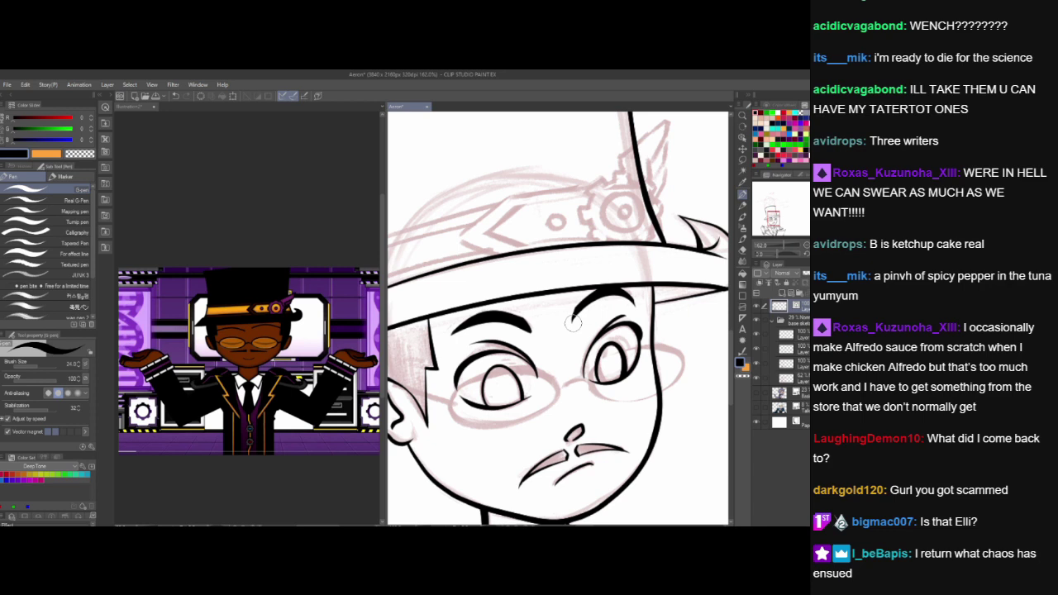
{"action": "mouse_move", "coordinate": [602, 386]}
{"action": "left_mouse_down"}
{"action": "mouse_move", "coordinate": [600, 216]}
{"action": "mouse_move", "coordinate": [602, 243]}
{"action": "left_mouse_up"}
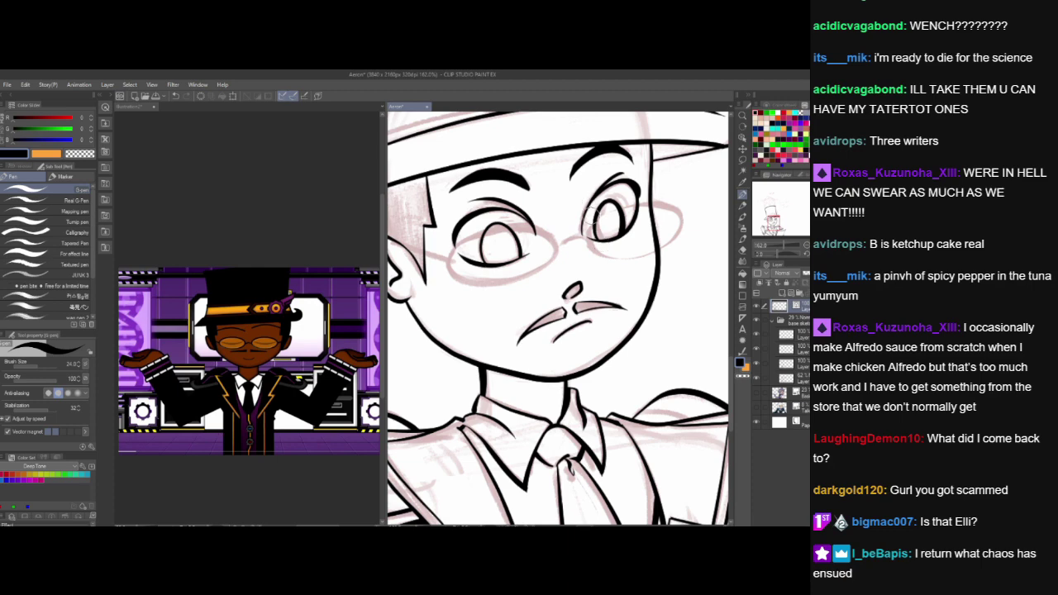
{"action": "scroll", "coordinate": [594, 217], "scroll_direction": "up", "scroll_amount": 4}
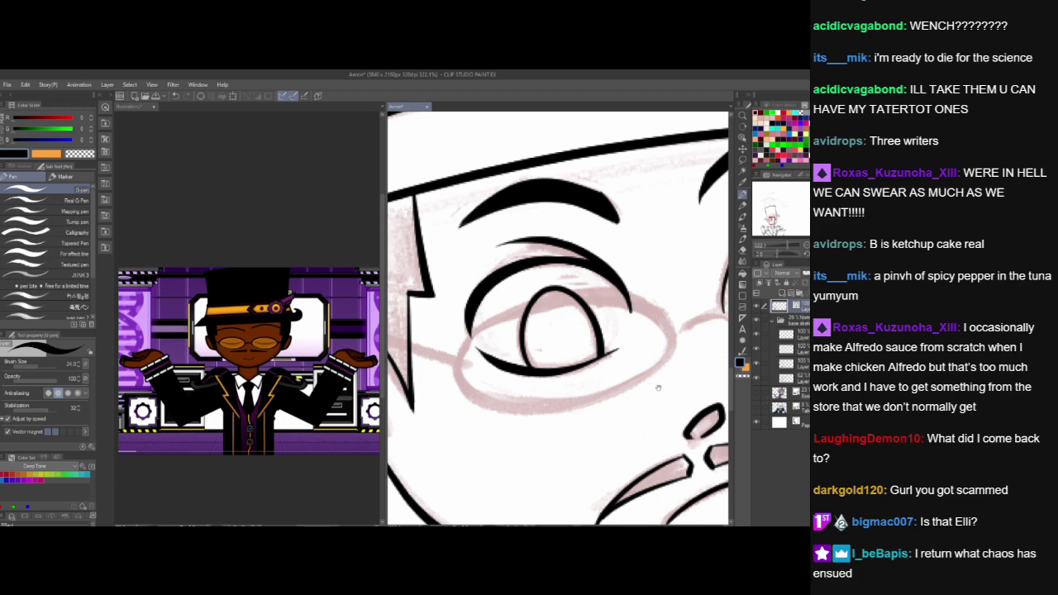
{"action": "mouse_move", "coordinate": [658, 388]}
{"action": "left_mouse_down"}
{"action": "mouse_move", "coordinate": [625, 365]}
{"action": "mouse_move", "coordinate": [571, 361]}
{"action": "mouse_move", "coordinate": [578, 337]}
{"action": "mouse_move", "coordinate": [608, 450]}
{"action": "left_mouse_up"}
{"action": "scroll", "coordinate": [626, 369], "scroll_direction": "down", "scroll_amount": 3}
{"action": "scroll", "coordinate": [584, 250], "scroll_direction": "up", "scroll_amount": 2}
{"action": "left_click_drag", "start_coordinate": [584, 251], "coordinate": [576, 310]}
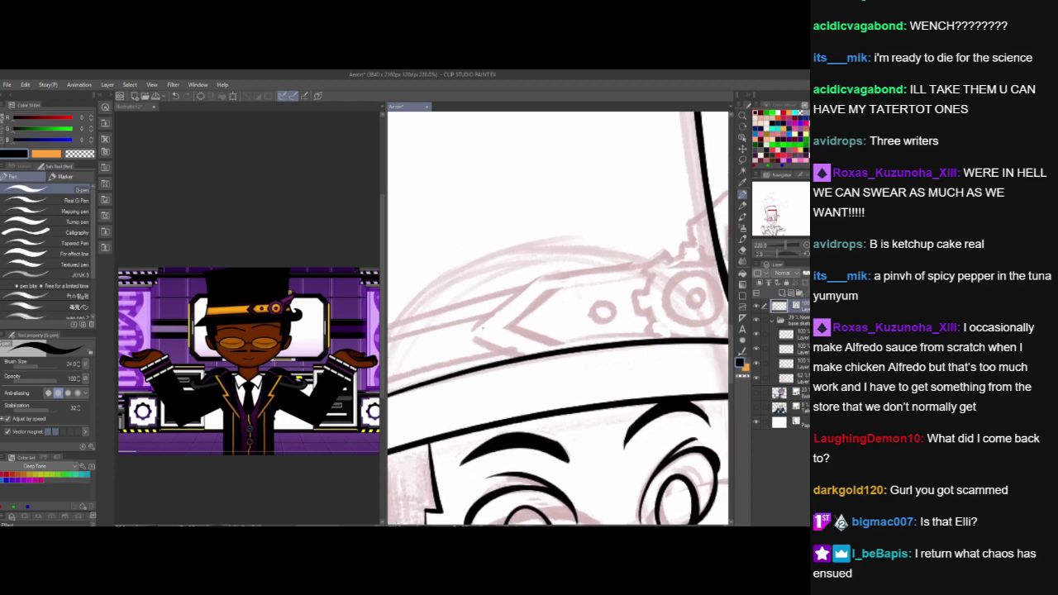
- Ink the hat strap's pointed end and its upper edge up to the crown's side, trimming the overshoot past the corner
{"action": "left_click_drag", "start_coordinate": [463, 348], "coordinate": [590, 237]}
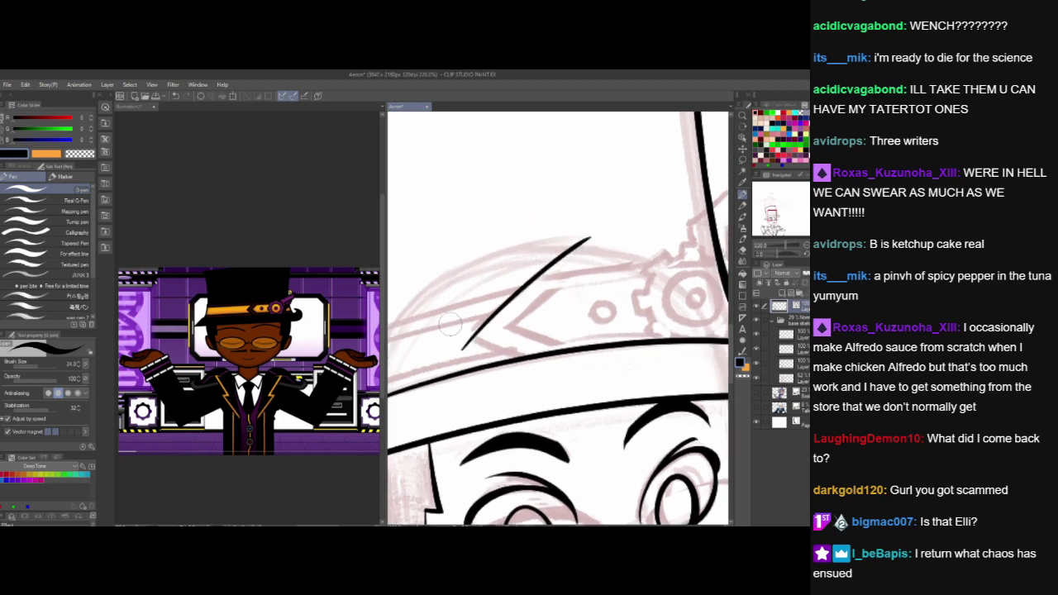
{"action": "left_click_drag", "start_coordinate": [472, 335], "coordinate": [522, 357]}
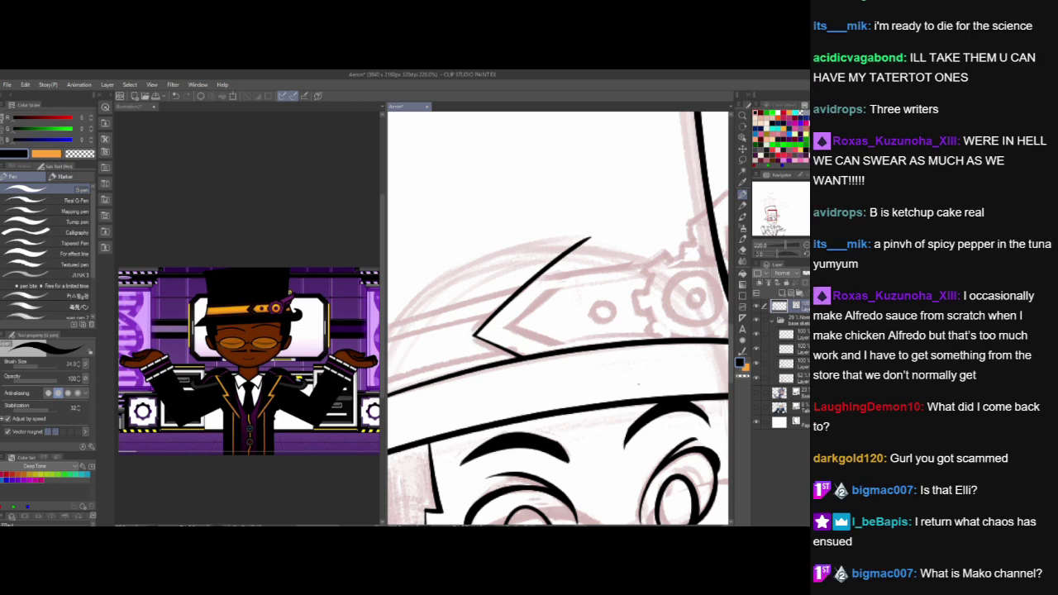
{"action": "key", "text": "shift+space"}
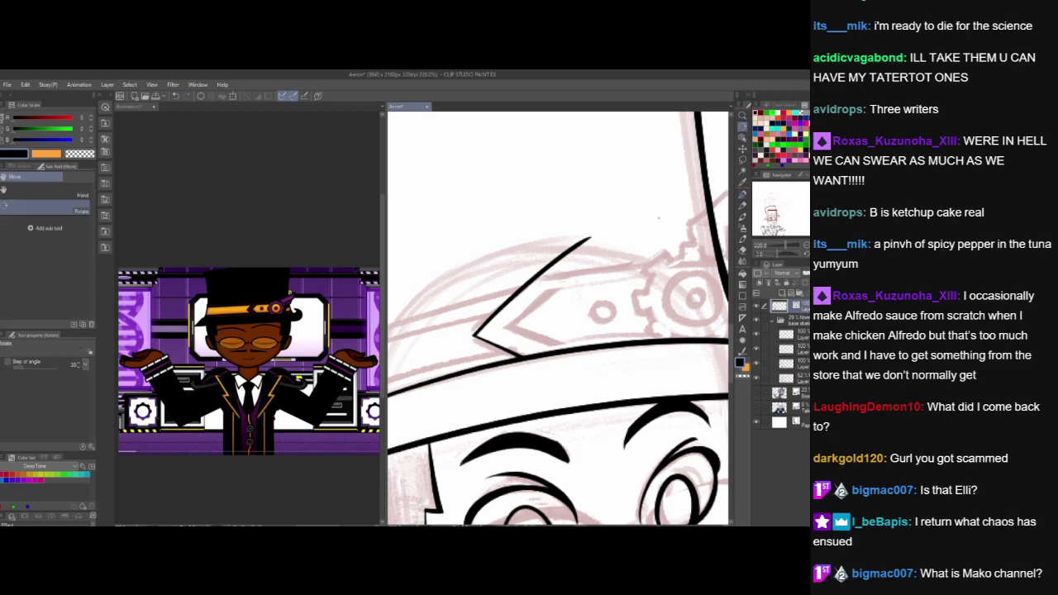
{"action": "left_click_drag", "start_coordinate": [670, 217], "coordinate": [467, 250]}
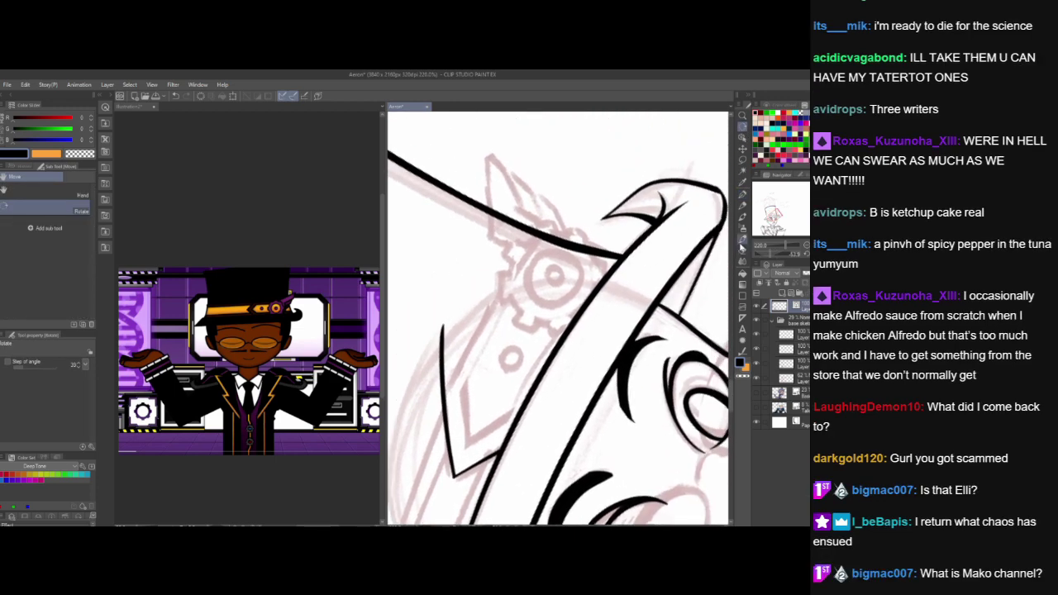
{"action": "left_click", "coordinate": [742, 194]}
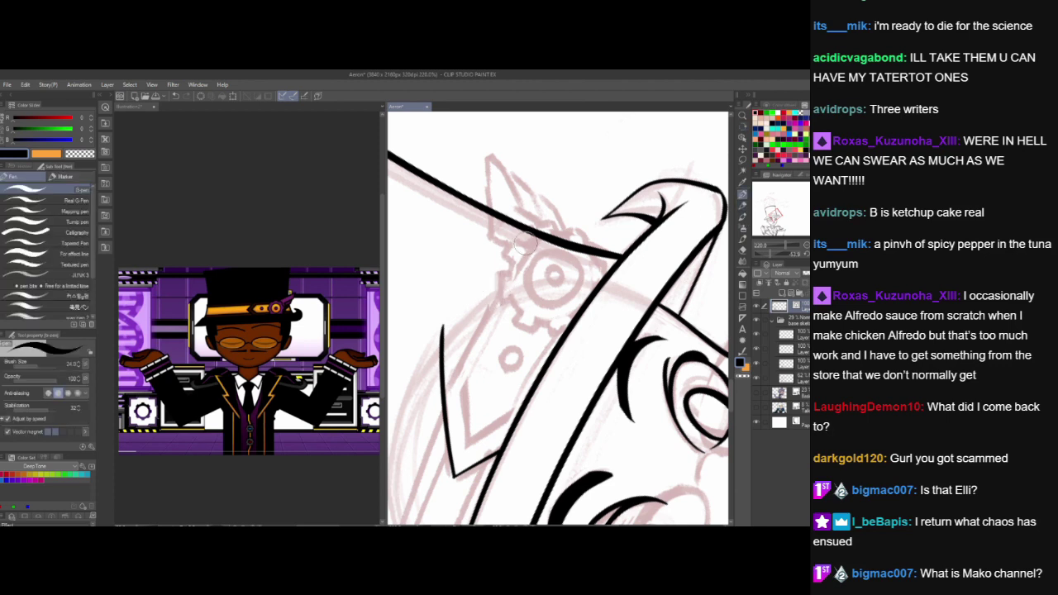
{"action": "left_click_drag", "start_coordinate": [529, 239], "coordinate": [435, 428]}
{"action": "left_click", "coordinate": [435, 416]}
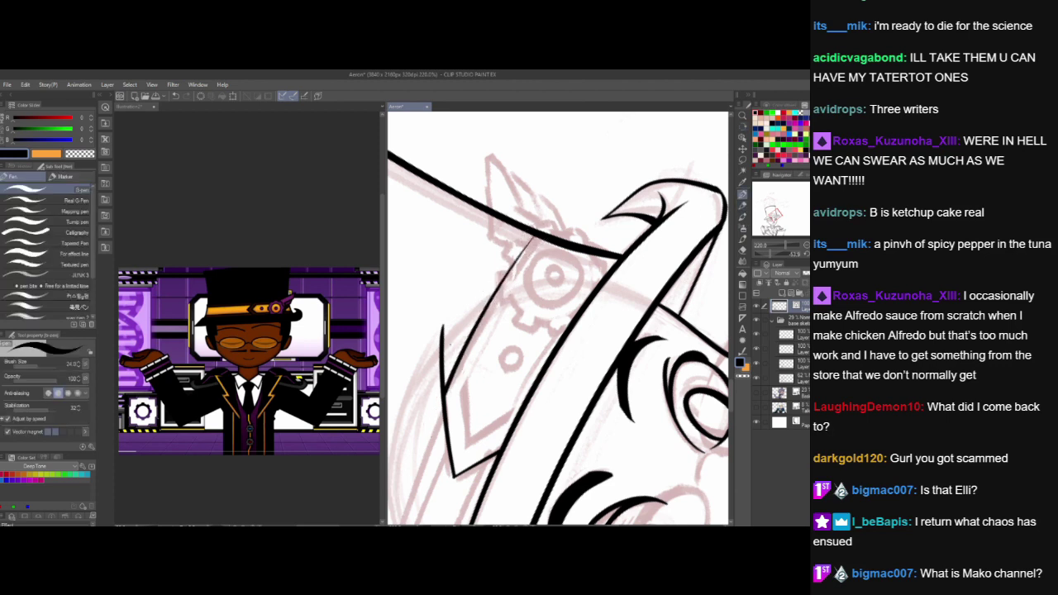
{"action": "left_click", "coordinate": [442, 355]}
- Ink the hat band's upper double line from the crown's outer edge to the strap's pointed end and attempt its lower line
{"action": "left_click_drag", "start_coordinate": [512, 425], "coordinate": [572, 269]}
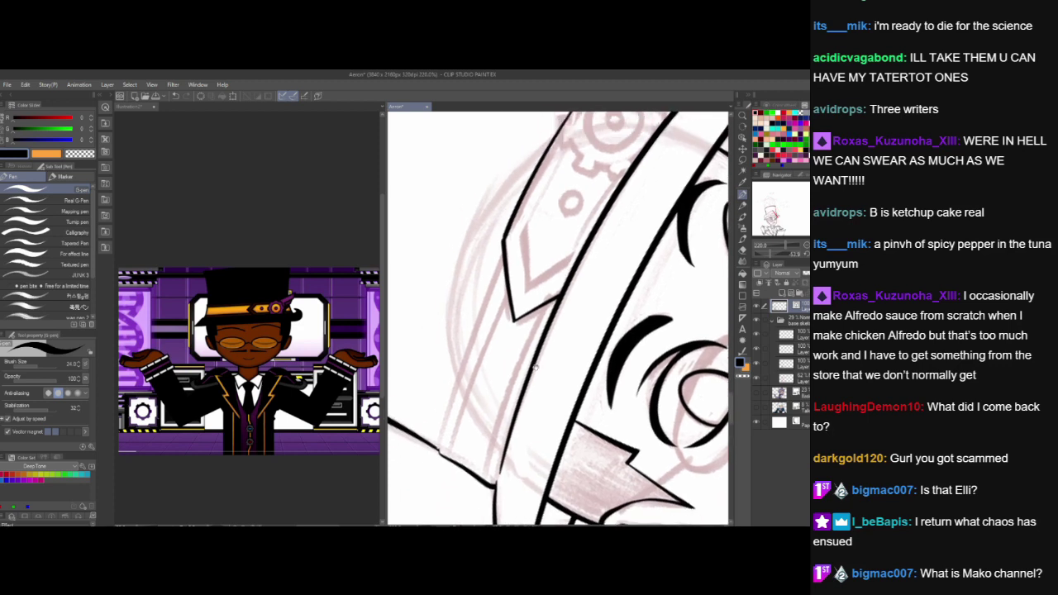
{"action": "left_click_drag", "start_coordinate": [441, 448], "coordinate": [532, 190]}
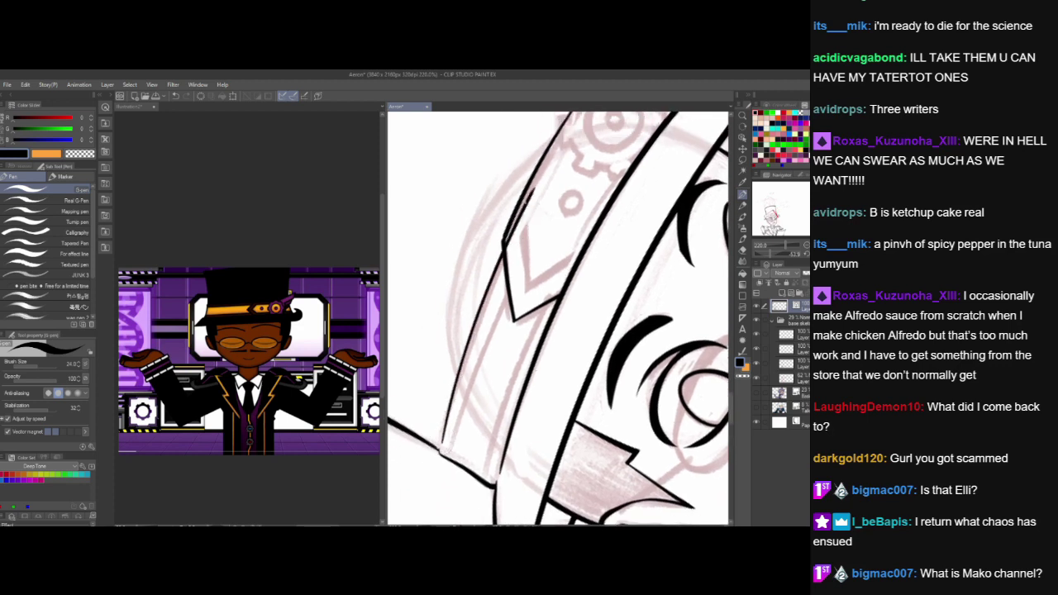
{"action": "left_click", "coordinate": [516, 227]}
{"action": "mouse_move", "coordinate": [479, 424]}
{"action": "left_mouse_down"}
{"action": "mouse_move", "coordinate": [473, 449]}
{"action": "mouse_move", "coordinate": [543, 216]}
{"action": "left_mouse_up"}
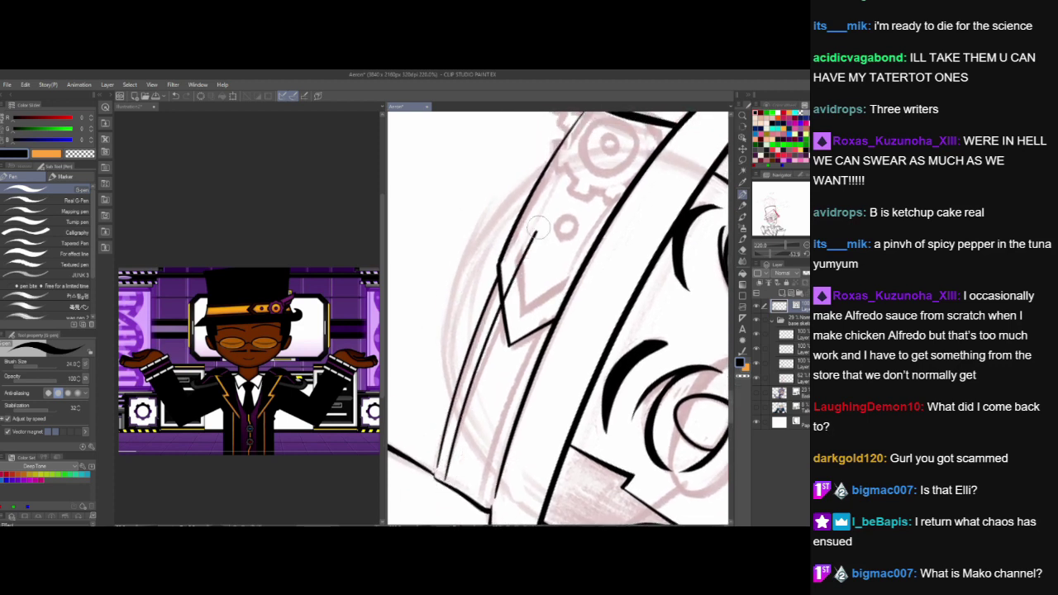
{"action": "mouse_move", "coordinate": [486, 504]}
{"action": "left_mouse_down"}
{"action": "mouse_move", "coordinate": [510, 405]}
{"action": "mouse_move", "coordinate": [605, 206]}
{"action": "left_mouse_up"}
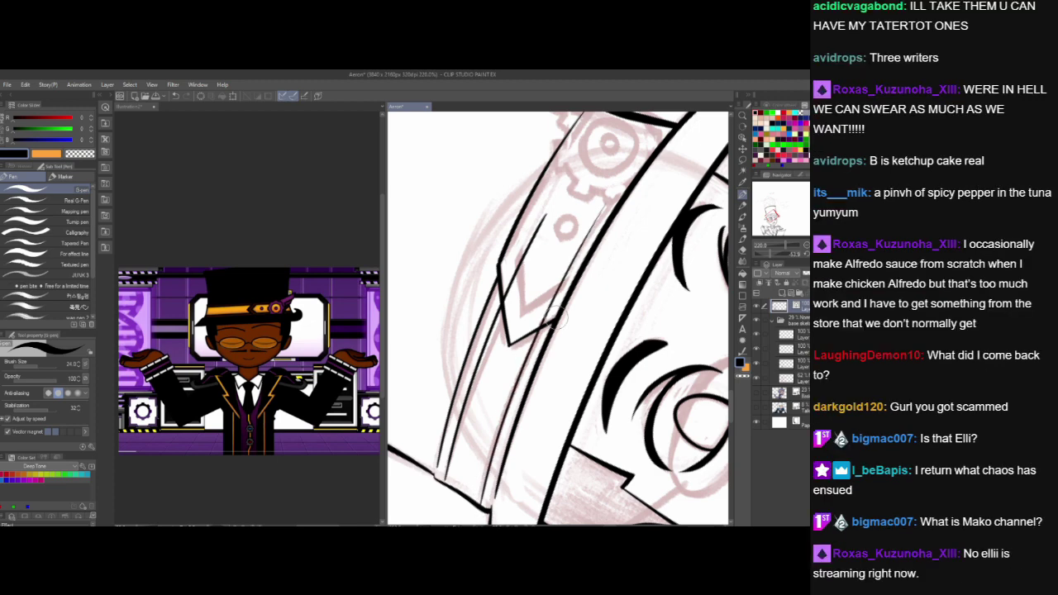
{"action": "key", "text": "ctrl+z"}
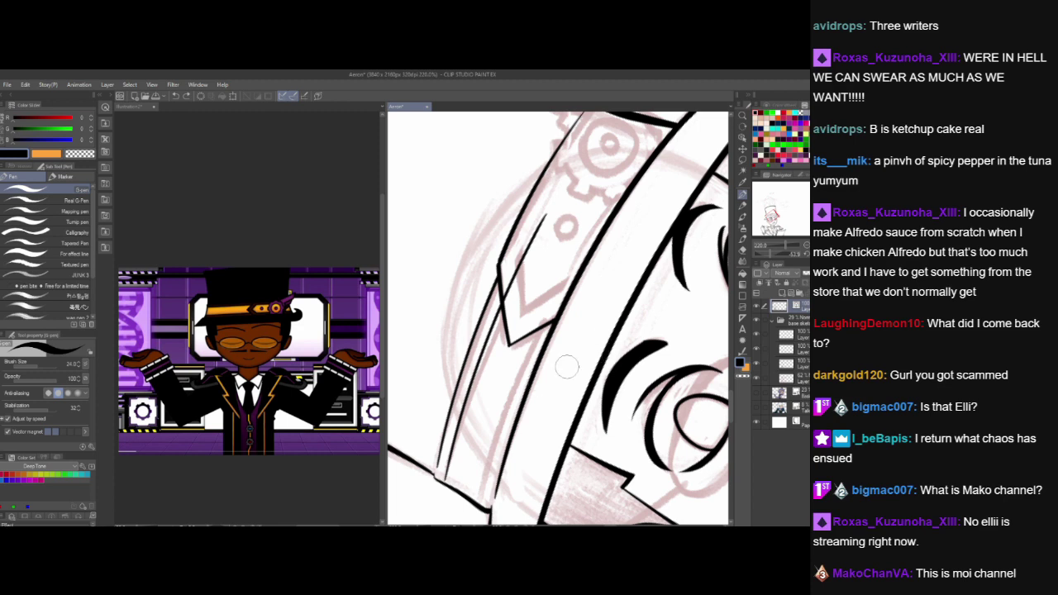
- Ink the hat band's lower inner line from the crown's outer edge to the strap and trim the ends overlapping it
{"action": "left_click_drag", "start_coordinate": [529, 461], "coordinate": [495, 405]}
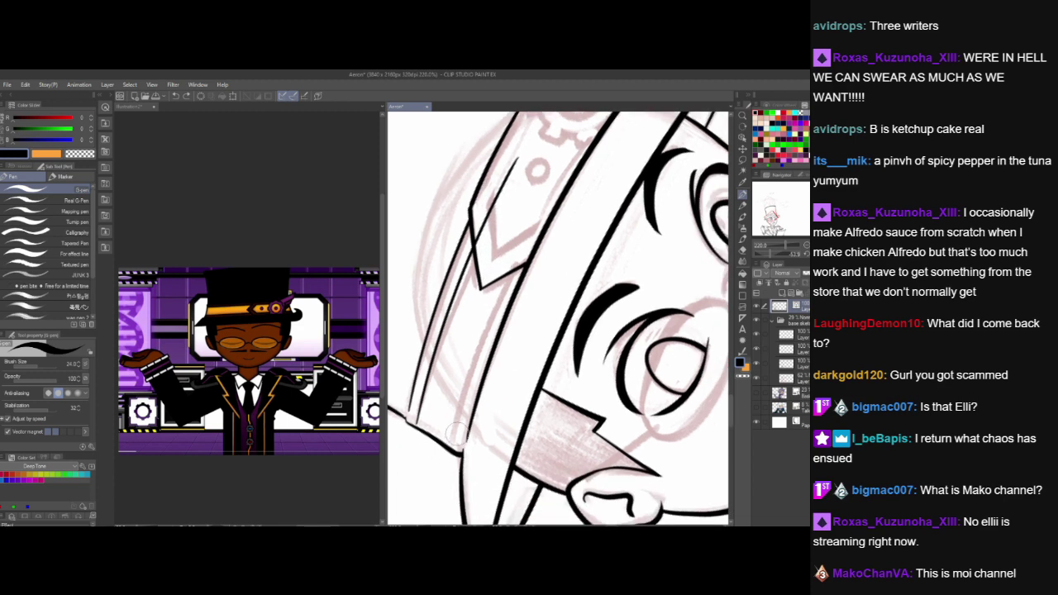
{"action": "left_click_drag", "start_coordinate": [454, 446], "coordinate": [548, 204]}
{"action": "left_click_drag", "start_coordinate": [525, 390], "coordinate": [508, 448]}
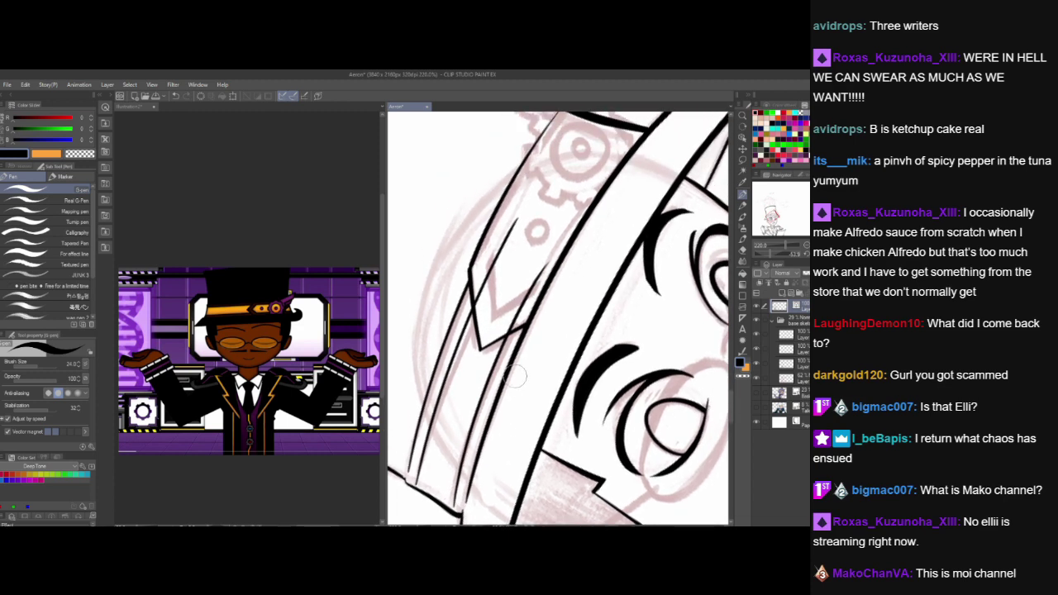
{"action": "left_click_drag", "start_coordinate": [576, 304], "coordinate": [562, 376]}
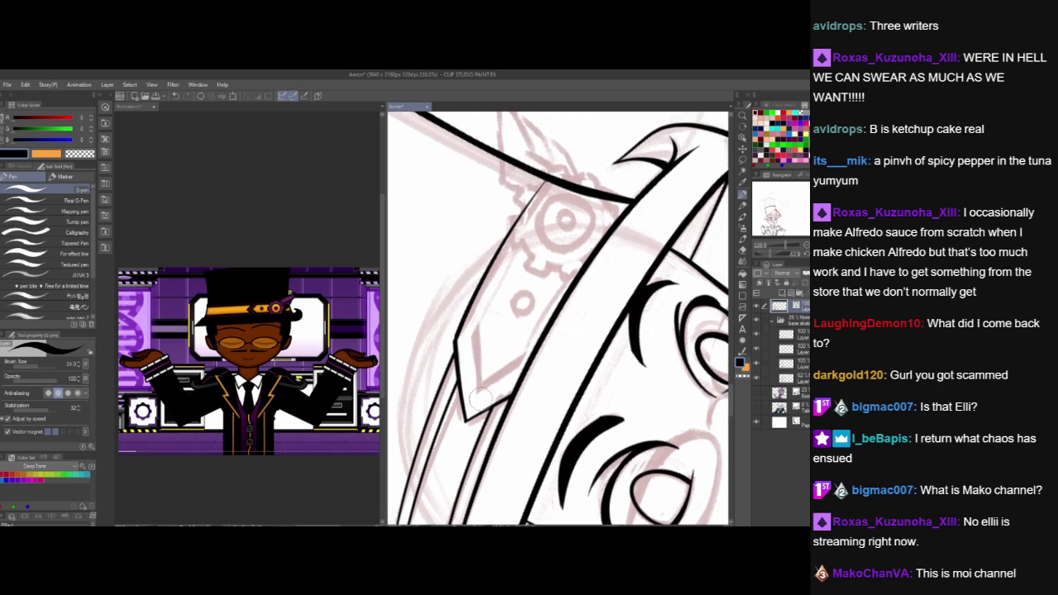
- Ink the inner border of the strap's pointed end parallel to its outline and trim the strokes running past it
{"action": "left_click_drag", "start_coordinate": [482, 406], "coordinate": [470, 217]}
{"action": "left_click", "coordinate": [469, 289]}
{"action": "left_click_drag", "start_coordinate": [471, 400], "coordinate": [584, 316]}
{"action": "mouse_move", "coordinate": [469, 396]}
{"action": "left_mouse_down"}
{"action": "mouse_move", "coordinate": [484, 399]}
{"action": "mouse_move", "coordinate": [581, 326]}
{"action": "left_mouse_up"}
{"action": "key", "text": "ctrl+z"}
{"action": "key", "text": "ctrl+z"}
{"action": "left_click", "coordinate": [477, 394]}
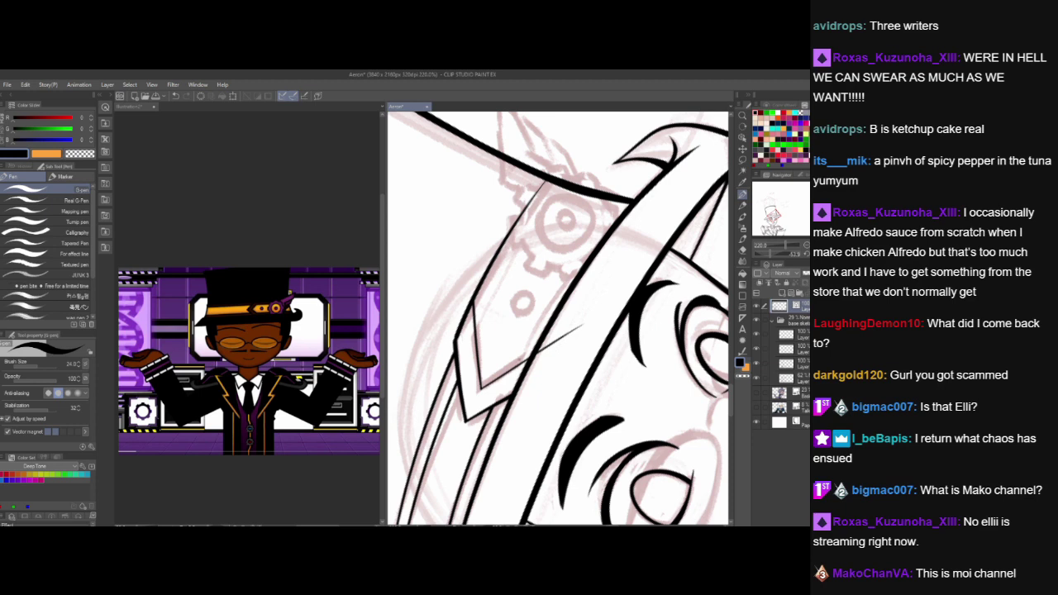
{"action": "left_click", "coordinate": [562, 334]}
- Extend the strap's inner border with thin lines along its upper and lower edges toward the gear
{"action": "left_click_drag", "start_coordinate": [552, 378], "coordinate": [538, 430]}
{"action": "left_click_drag", "start_coordinate": [452, 408], "coordinate": [536, 238]}
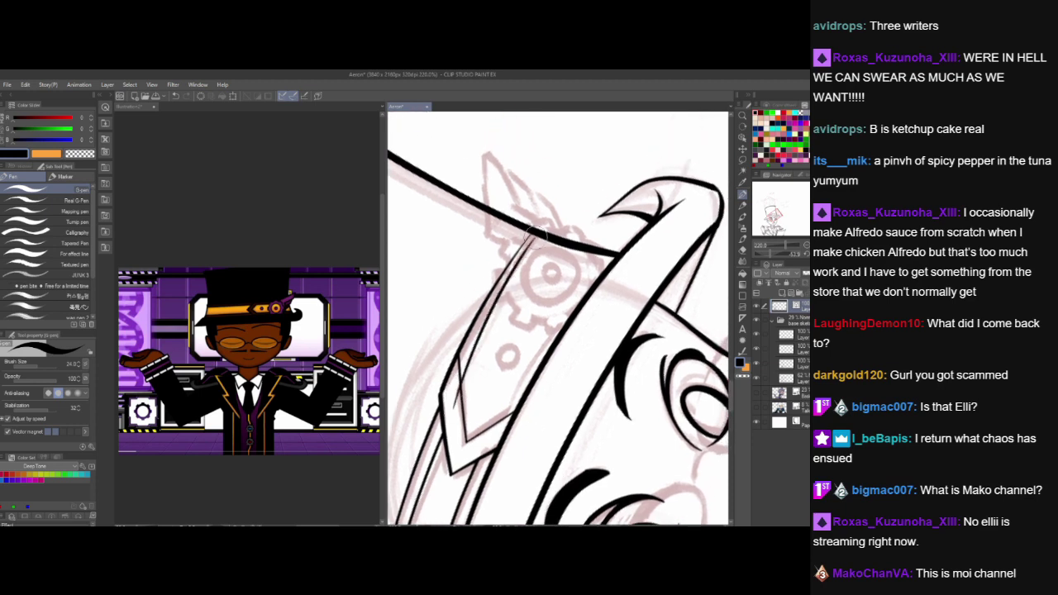
{"action": "key", "text": "ctrl+z"}
{"action": "left_click_drag", "start_coordinate": [454, 405], "coordinate": [532, 256]}
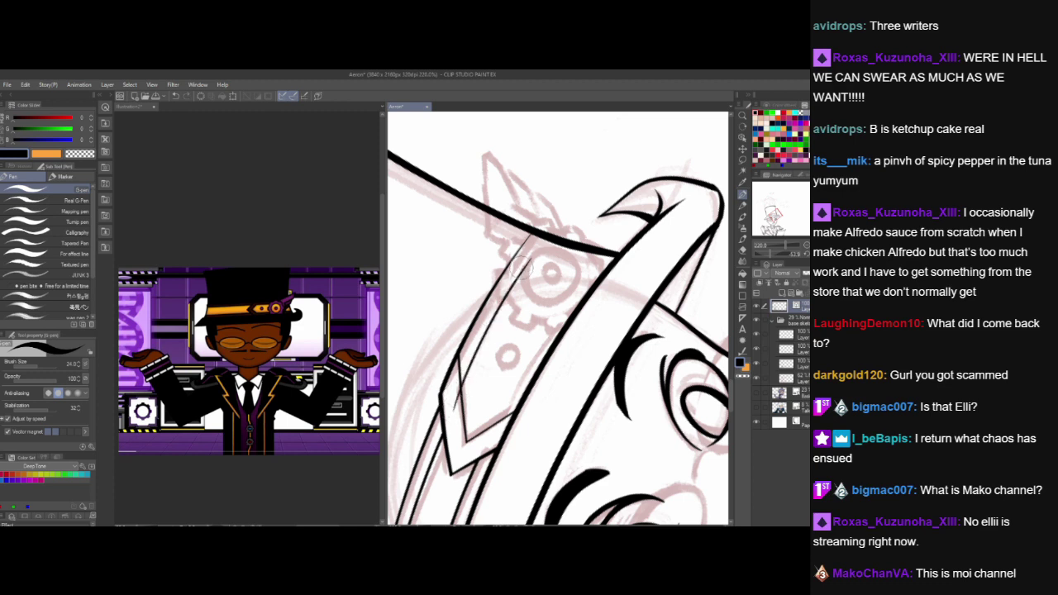
{"action": "left_click_drag", "start_coordinate": [495, 418], "coordinate": [589, 274]}
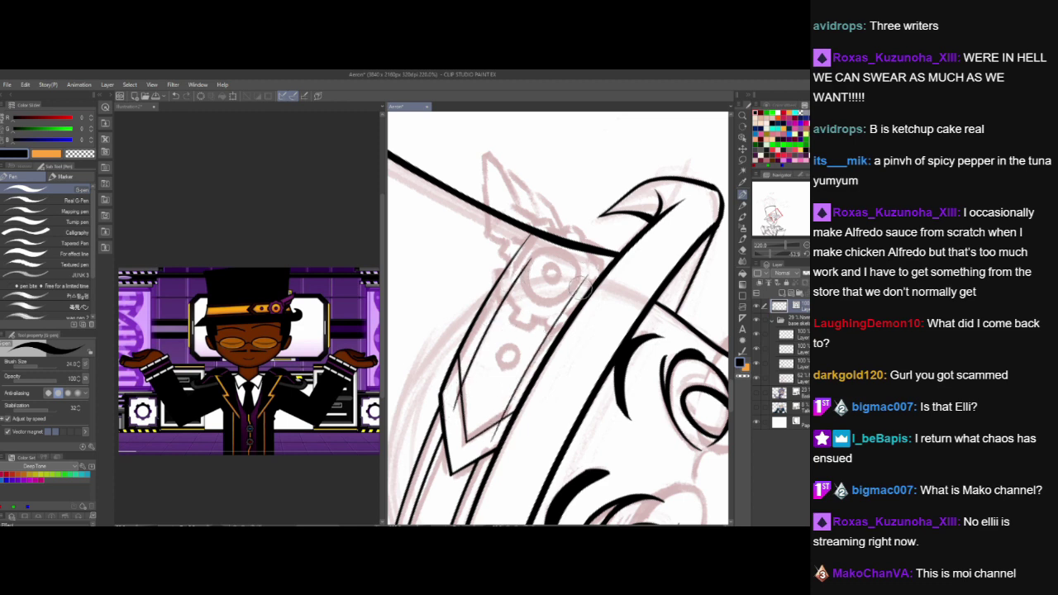
{"action": "left_click", "coordinate": [458, 400]}
{"action": "key", "text": "ctrl+z"}
{"action": "scroll", "coordinate": [595, 395], "scroll_direction": "down", "scroll_amount": 5}
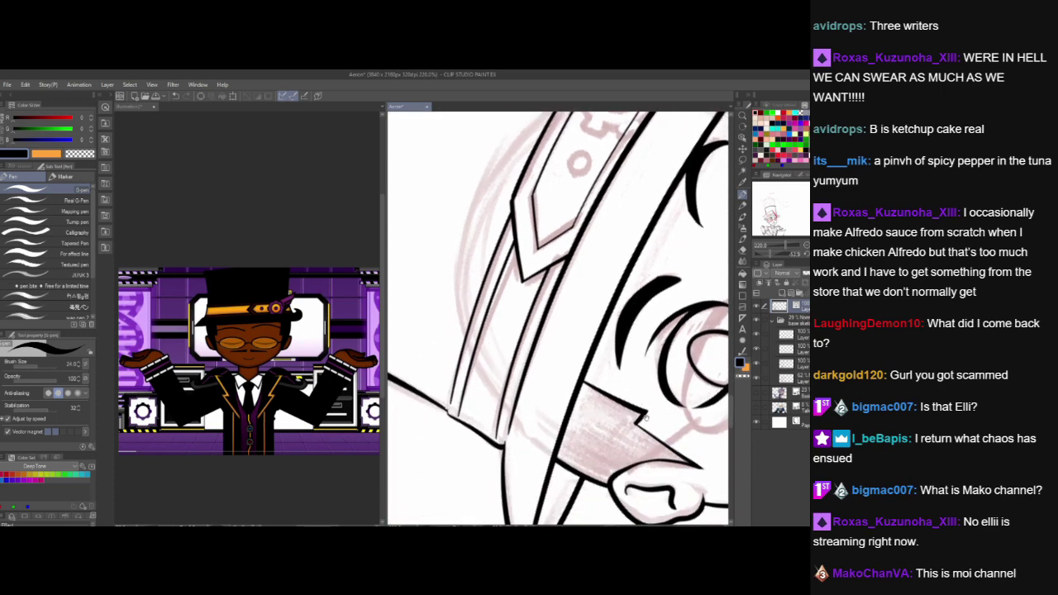
{"action": "scroll", "coordinate": [658, 329], "scroll_direction": "up", "scroll_amount": 4}
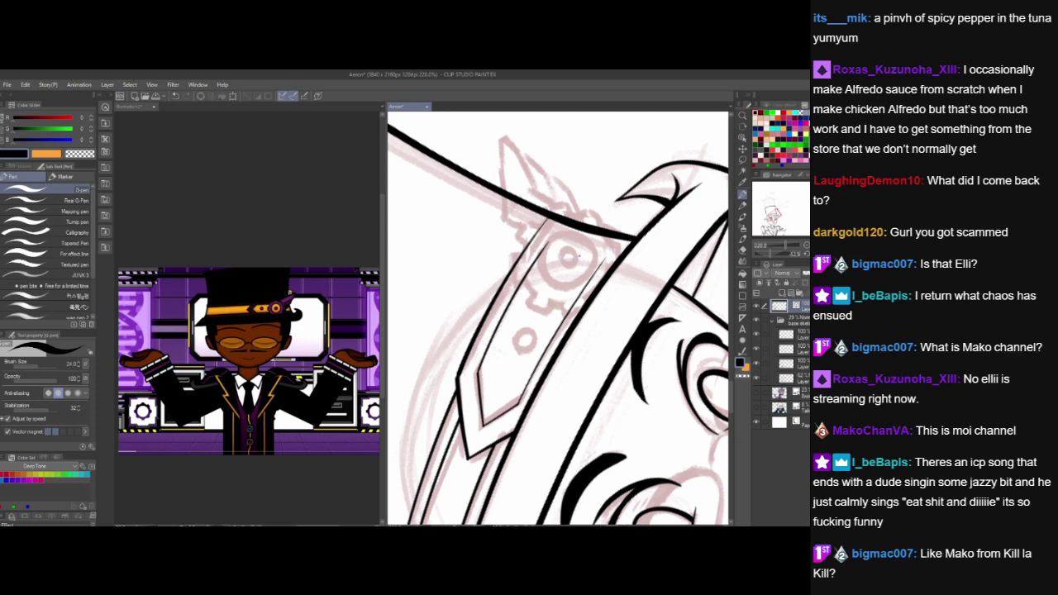
- Reset the canvas rotation to upright and ink the small round hole on the strap
{"action": "left_click", "coordinate": [742, 128]}
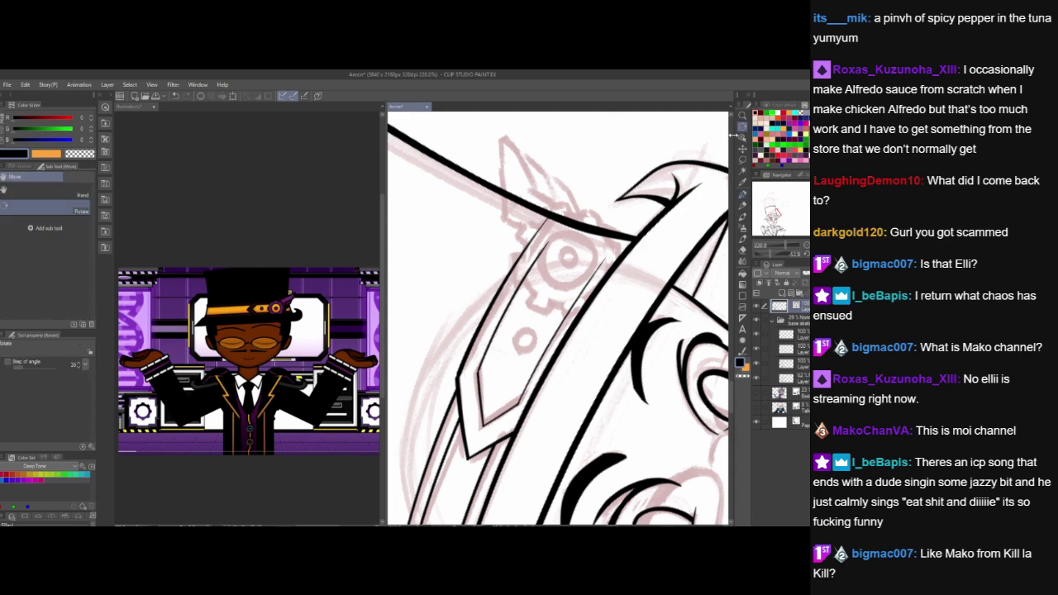
{"action": "double_click", "coordinate": [742, 129]}
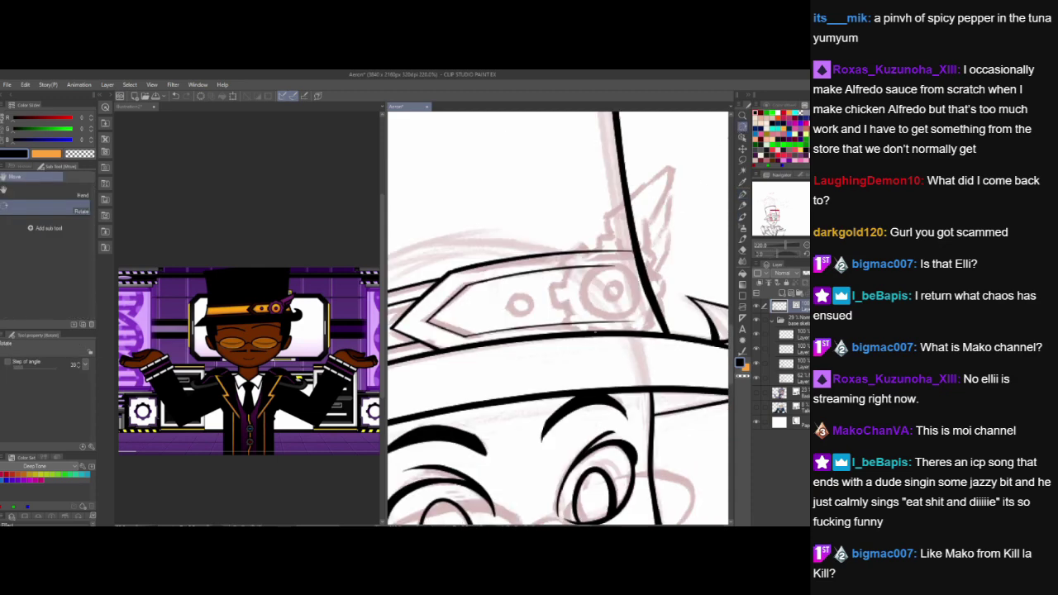
{"action": "mouse_move", "coordinate": [564, 392]}
{"action": "left_mouse_down"}
{"action": "mouse_move", "coordinate": [671, 353]}
{"action": "mouse_move", "coordinate": [568, 404]}
{"action": "left_mouse_up"}
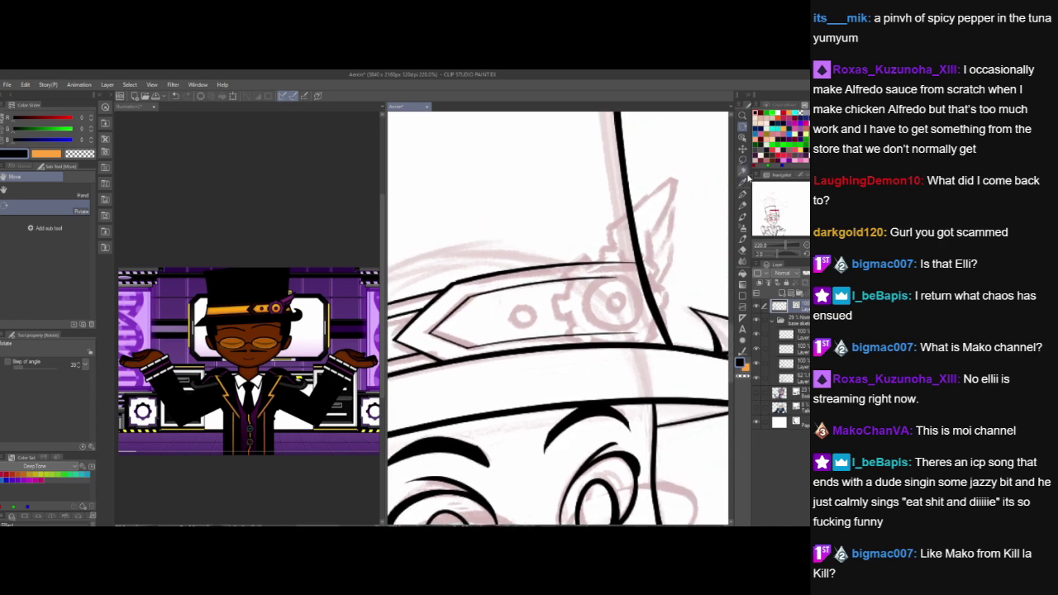
{"action": "left_click", "coordinate": [742, 194]}
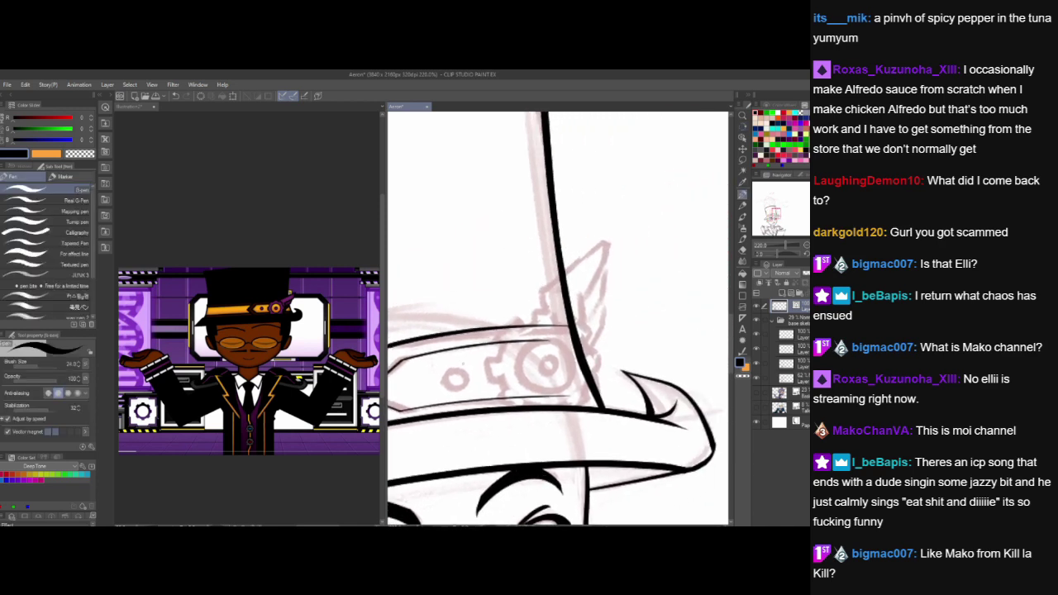
{"action": "mouse_move", "coordinate": [449, 373]}
{"action": "left_mouse_down"}
{"action": "mouse_move", "coordinate": [462, 382]}
{"action": "mouse_move", "coordinate": [450, 372]}
{"action": "left_mouse_up"}
- Ink the gear's curved rim on the strap side and trim the strap lines that run inside it
{"action": "mouse_move", "coordinate": [527, 347]}
{"action": "left_mouse_down"}
{"action": "mouse_move", "coordinate": [521, 354]}
{"action": "mouse_move", "coordinate": [562, 339]}
{"action": "mouse_move", "coordinate": [541, 339]}
{"action": "left_mouse_up"}
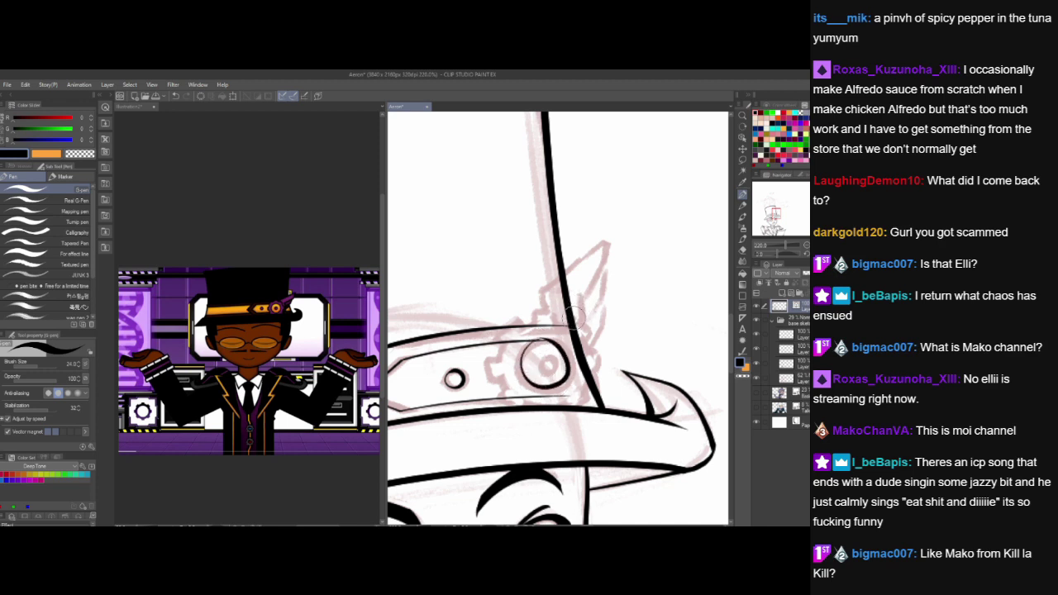
{"action": "key", "text": "ctrl+z"}
{"action": "mouse_move", "coordinate": [514, 333]}
{"action": "left_mouse_down"}
{"action": "mouse_move", "coordinate": [501, 353]}
{"action": "mouse_move", "coordinate": [526, 400]}
{"action": "left_mouse_up"}
{"action": "key", "text": "ctrl+z"}
{"action": "left_click_drag", "start_coordinate": [514, 333], "coordinate": [524, 400]}
{"action": "left_click", "coordinate": [522, 340]}
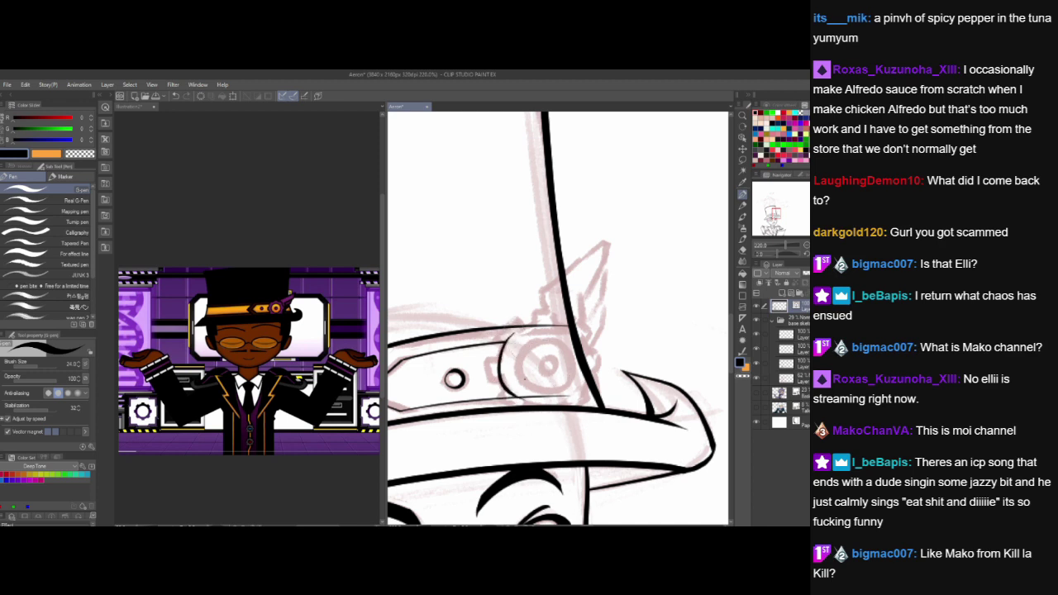
{"action": "left_click", "coordinate": [547, 397]}
- Ink the gear's teeth across its top and along its strap side, following the sketch
{"action": "mouse_move", "coordinate": [534, 317]}
{"action": "left_mouse_down"}
{"action": "mouse_move", "coordinate": [545, 308]}
{"action": "mouse_move", "coordinate": [556, 317]}
{"action": "left_mouse_up"}
{"action": "left_click_drag", "start_coordinate": [556, 319], "coordinate": [570, 329]}
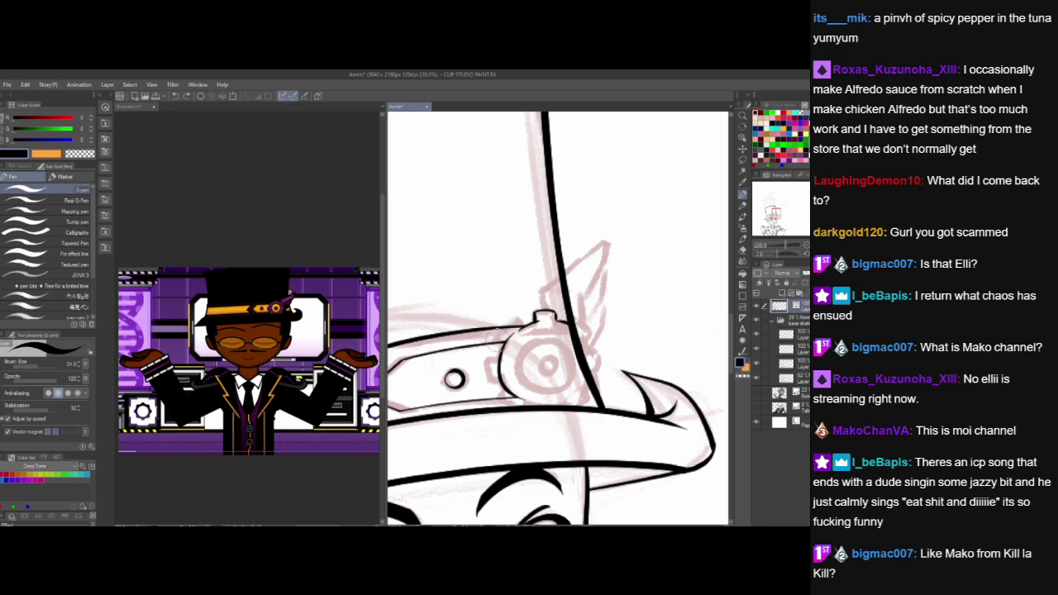
{"action": "mouse_move", "coordinate": [494, 337]}
{"action": "left_mouse_down"}
{"action": "mouse_move", "coordinate": [503, 346]}
{"action": "mouse_move", "coordinate": [503, 329]}
{"action": "mouse_move", "coordinate": [514, 335]}
{"action": "left_mouse_up"}
{"action": "left_click", "coordinate": [503, 345]}
{"action": "key", "text": "ctrl+z"}
{"action": "mouse_move", "coordinate": [487, 372]}
{"action": "left_mouse_down"}
{"action": "mouse_move", "coordinate": [512, 384]}
{"action": "mouse_move", "coordinate": [518, 409]}
{"action": "left_mouse_up"}
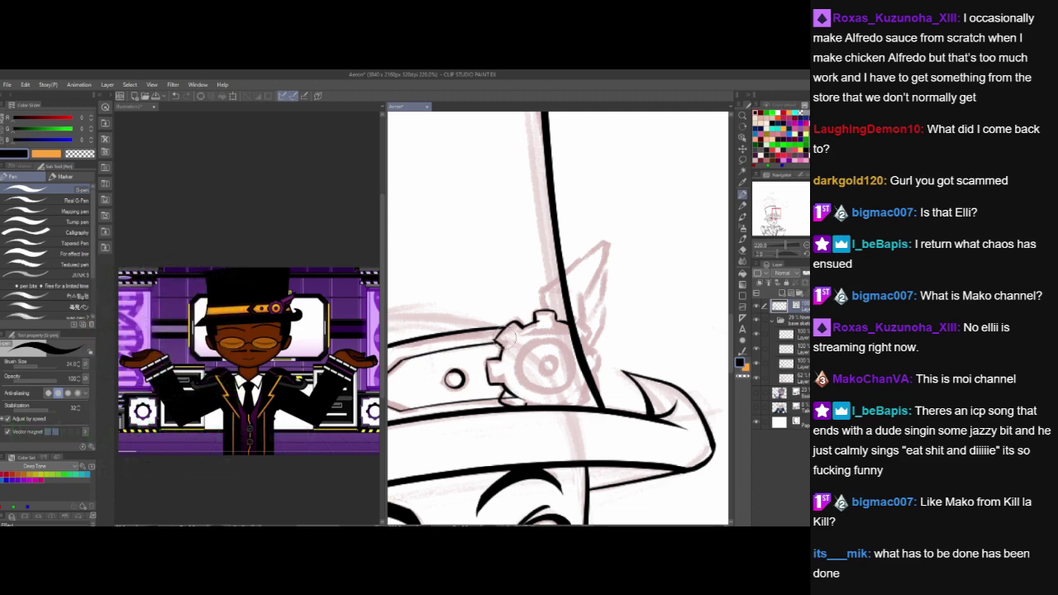
{"action": "left_click_drag", "start_coordinate": [506, 336], "coordinate": [519, 342]}
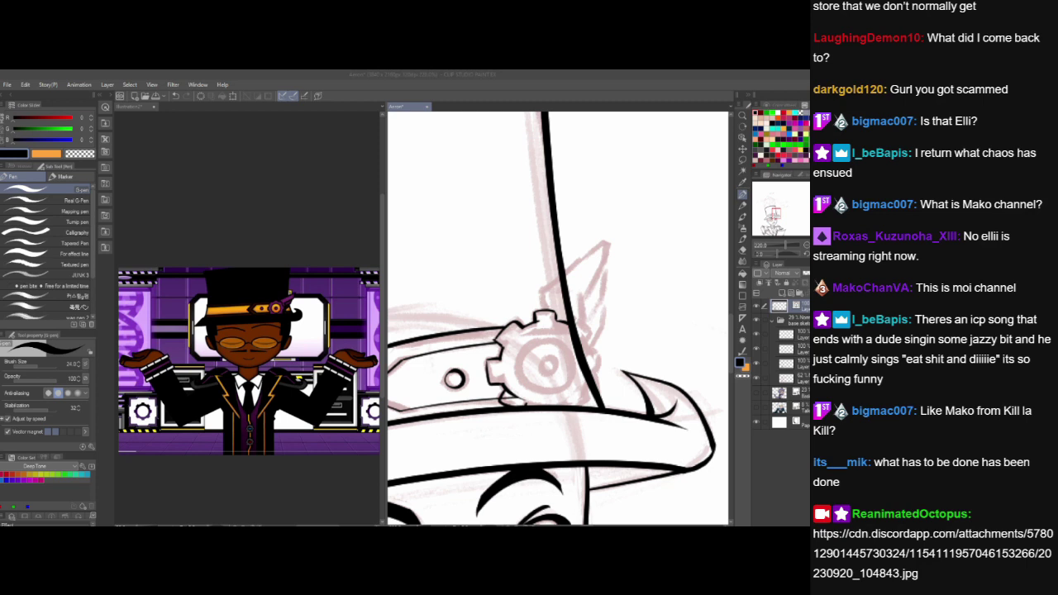
{"action": "left_click", "coordinate": [521, 349]}
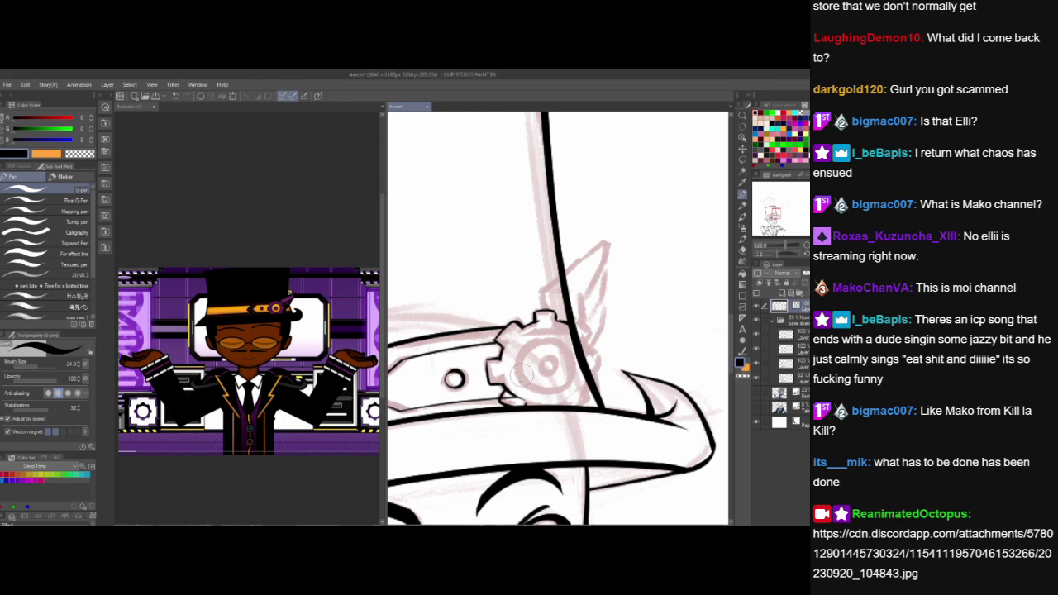
{"action": "key", "text": "ctrl+z"}
- Clear the crown line crossing the gear, ink the remaining teeth on its outer side, and clean up the crown line's end
{"action": "left_click", "coordinate": [578, 332]}
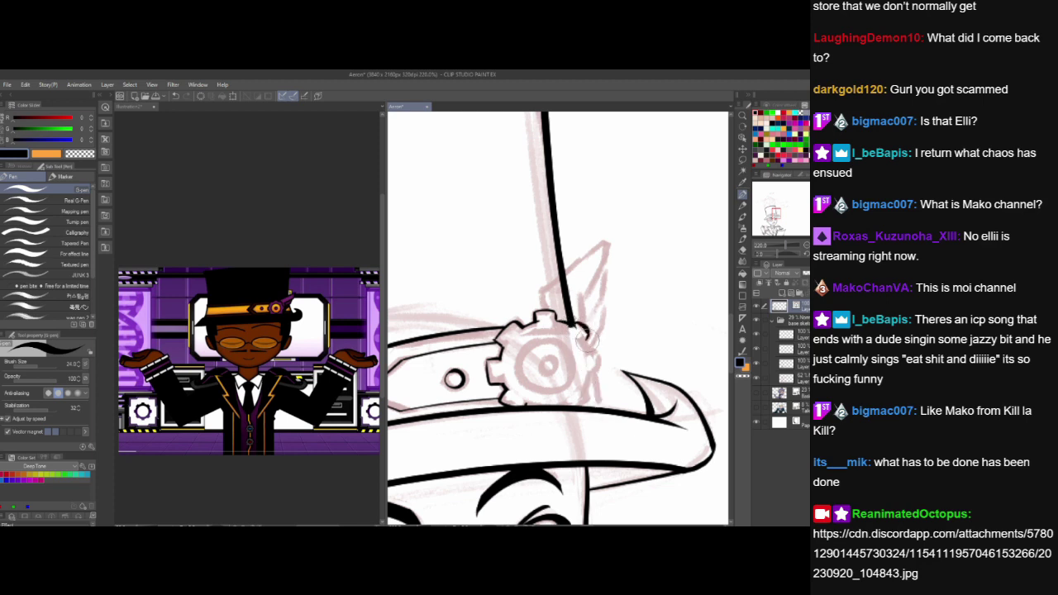
{"action": "mouse_move", "coordinate": [582, 335]}
{"action": "left_mouse_down"}
{"action": "mouse_move", "coordinate": [598, 362]}
{"action": "mouse_move", "coordinate": [590, 397]}
{"action": "left_mouse_up"}
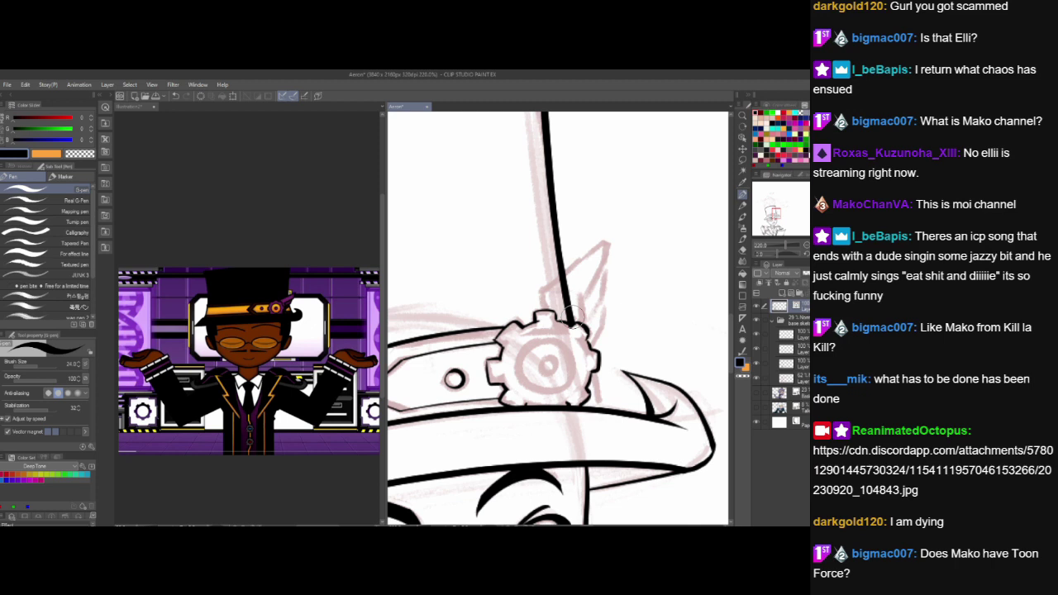
{"action": "left_click_drag", "start_coordinate": [572, 314], "coordinate": [573, 324]}
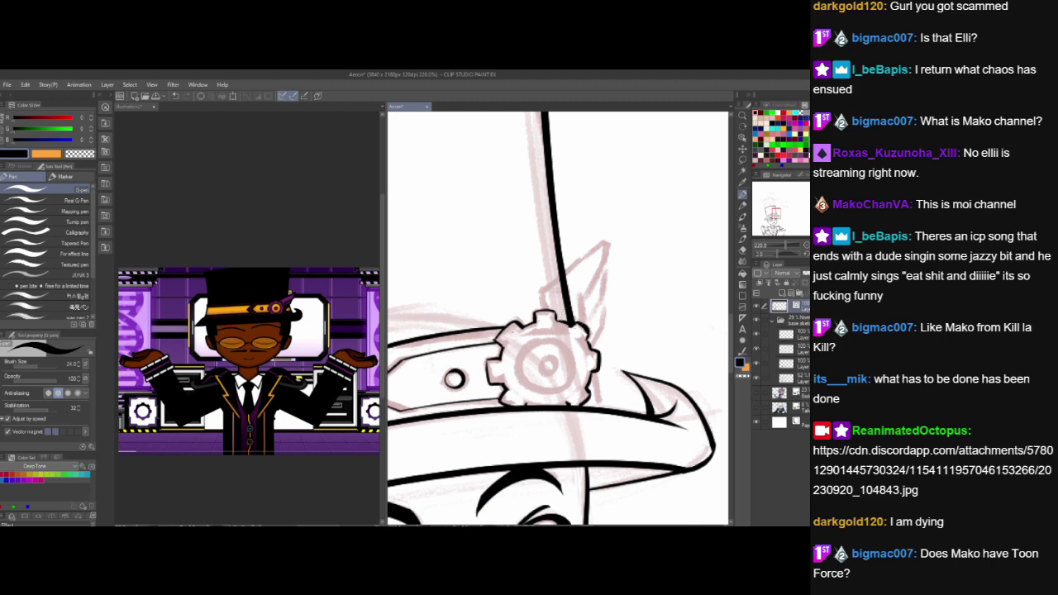
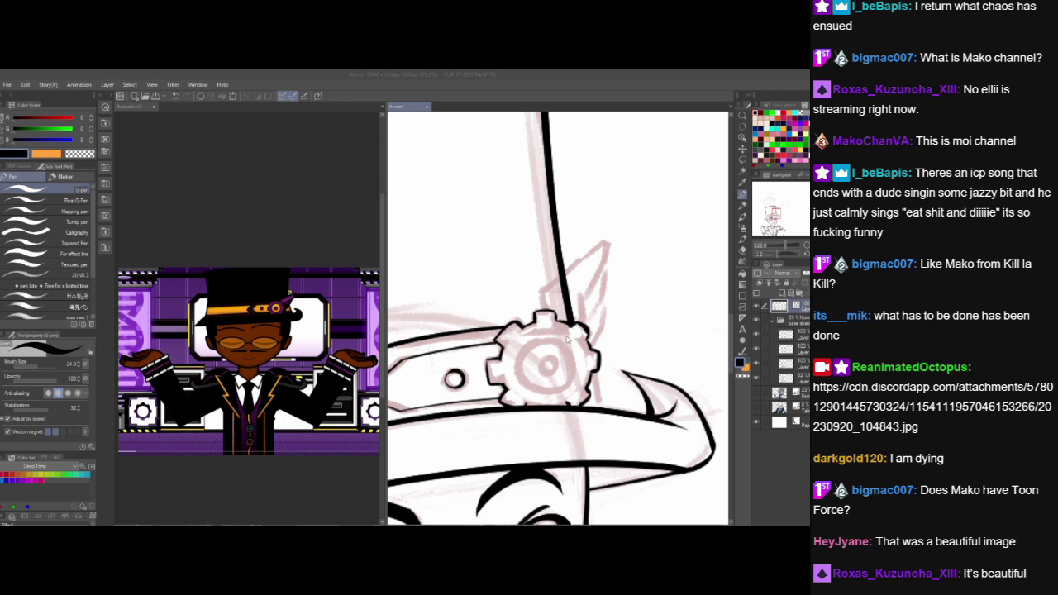
- Ink the large ring and the small centre circle inside the gear
{"action": "mouse_move", "coordinate": [521, 351]}
{"action": "left_mouse_down"}
{"action": "mouse_move", "coordinate": [553, 392]}
{"action": "mouse_move", "coordinate": [552, 346]}
{"action": "mouse_move", "coordinate": [541, 392]}
{"action": "mouse_move", "coordinate": [544, 336]}
{"action": "mouse_move", "coordinate": [558, 390]}
{"action": "mouse_move", "coordinate": [522, 359]}
{"action": "mouse_move", "coordinate": [561, 346]}
{"action": "mouse_move", "coordinate": [540, 360]}
{"action": "mouse_move", "coordinate": [552, 371]}
{"action": "mouse_move", "coordinate": [584, 299]}
{"action": "mouse_move", "coordinate": [538, 367]}
{"action": "mouse_move", "coordinate": [601, 377]}
{"action": "mouse_move", "coordinate": [600, 425]}
{"action": "left_mouse_up"}
{"action": "key", "text": "ctrl+z"}
{"action": "key", "text": "ctrl+z"}
{"action": "mouse_move", "coordinate": [543, 362]}
{"action": "left_mouse_down"}
{"action": "mouse_move", "coordinate": [538, 340]}
{"action": "mouse_move", "coordinate": [608, 289]}
{"action": "left_mouse_up"}
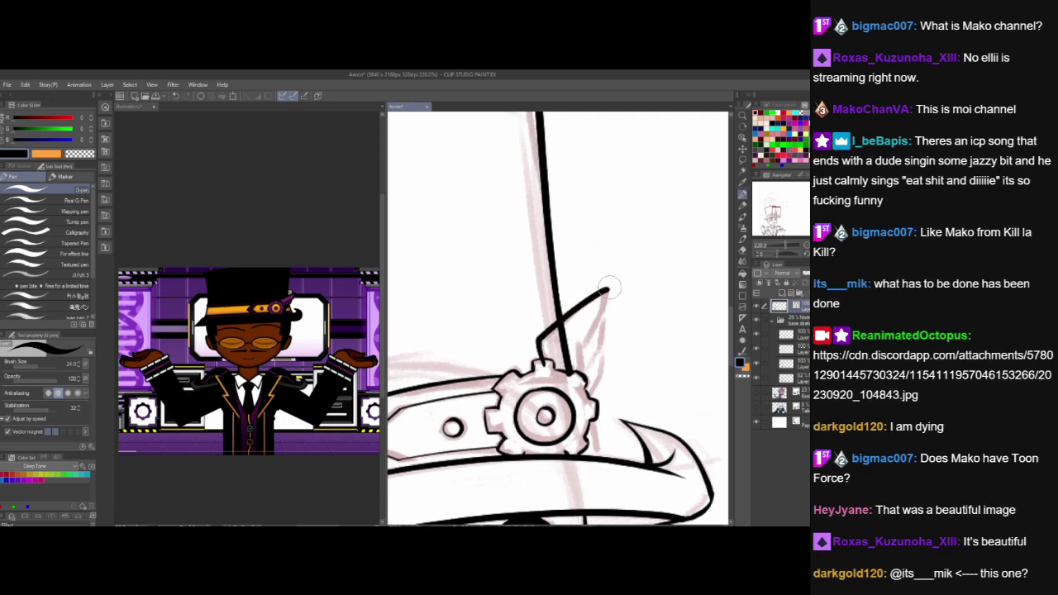
{"action": "left_click", "coordinate": [565, 347]}
{"action": "left_click", "coordinate": [604, 292]}
{"action": "key", "text": "ctrl+z"}
{"action": "key", "text": "ctrl+z"}
{"action": "key", "text": "ctrl+z"}
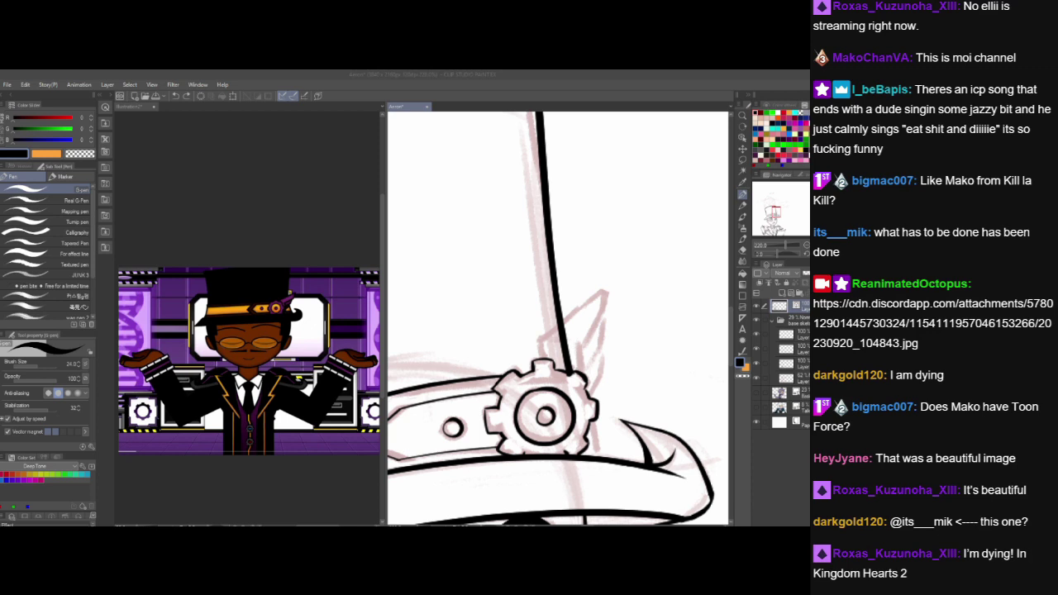
{"action": "mouse_move", "coordinate": [578, 355]}
{"action": "left_mouse_down"}
{"action": "mouse_move", "coordinate": [500, 335]}
{"action": "mouse_move", "coordinate": [579, 270]}
{"action": "left_mouse_up"}
{"action": "key", "text": "ctrl+z"}
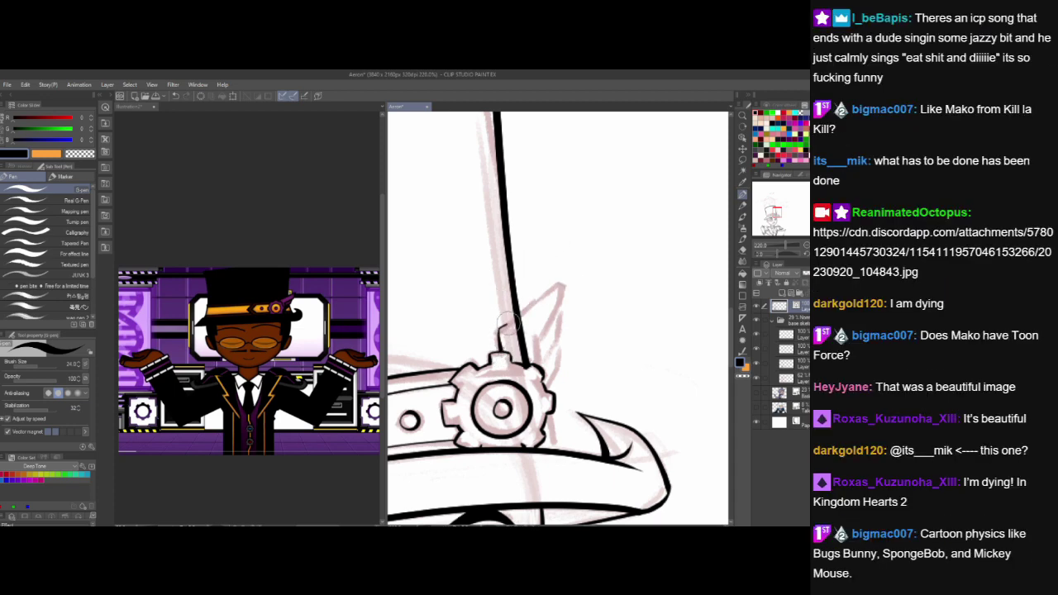
- Ink the upper feather's pointed outline above the gear and clear the crown line running through it
{"action": "left_click_drag", "start_coordinate": [501, 332], "coordinate": [564, 282]}
{"action": "key", "text": "ctrl+z"}
{"action": "mouse_move", "coordinate": [498, 332]}
{"action": "left_mouse_down"}
{"action": "mouse_move", "coordinate": [500, 344]}
{"action": "mouse_move", "coordinate": [565, 283]}
{"action": "left_mouse_up"}
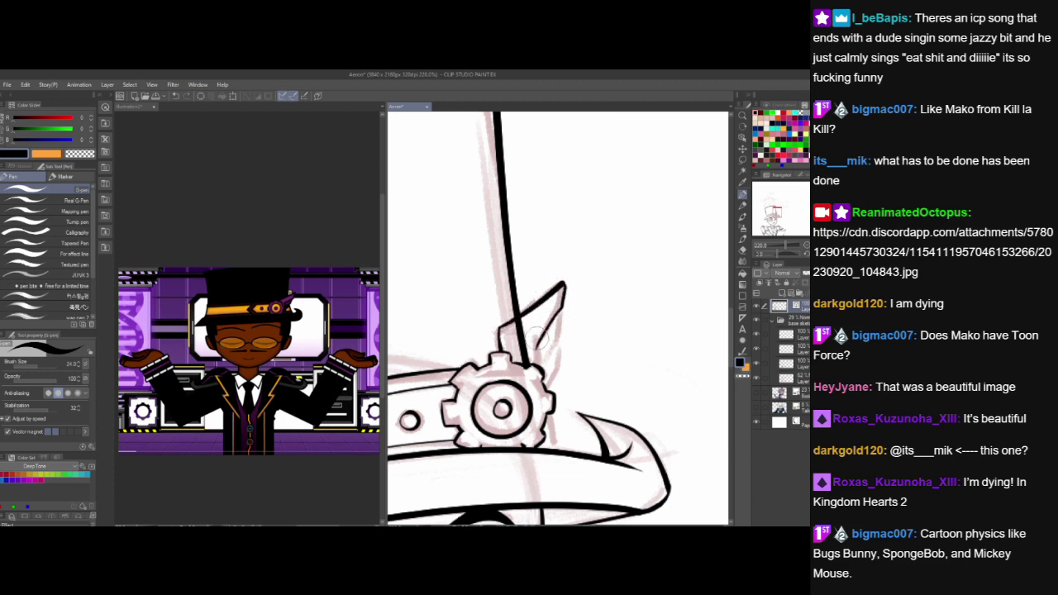
{"action": "left_click_drag", "start_coordinate": [552, 324], "coordinate": [564, 284]}
{"action": "left_click_drag", "start_coordinate": [518, 319], "coordinate": [529, 364]}
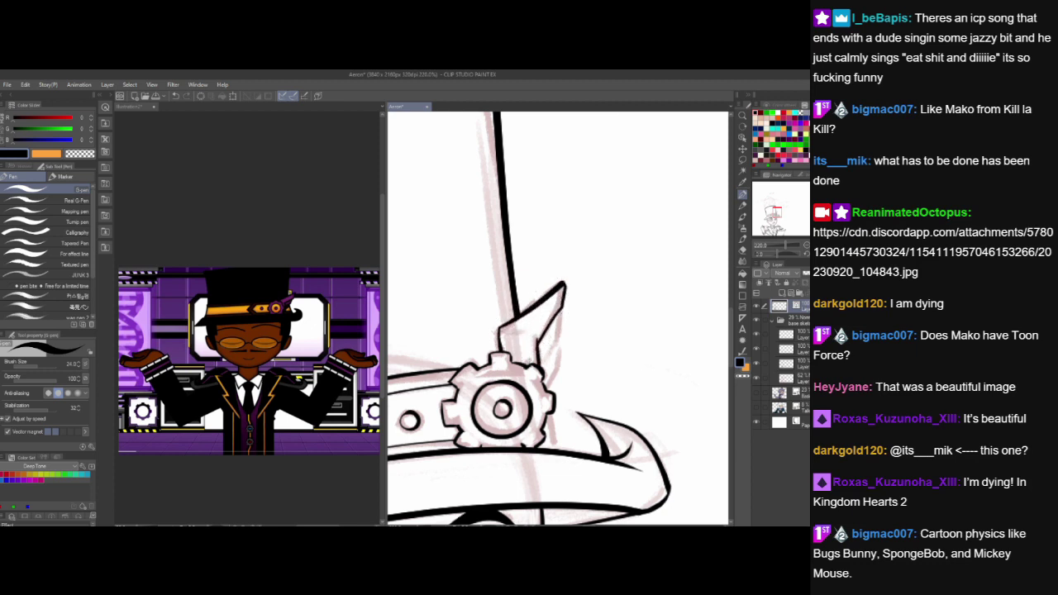
- Ink the smaller lower feather tips down to the gear's outer side, following the sketch
{"action": "left_click_drag", "start_coordinate": [559, 313], "coordinate": [542, 361]}
{"action": "key", "text": "ctrl+z"}
{"action": "mouse_move", "coordinate": [560, 311]}
{"action": "left_mouse_down"}
{"action": "mouse_move", "coordinate": [548, 356]}
{"action": "mouse_move", "coordinate": [556, 346]}
{"action": "mouse_move", "coordinate": [557, 373]}
{"action": "mouse_move", "coordinate": [539, 399]}
{"action": "left_mouse_up"}
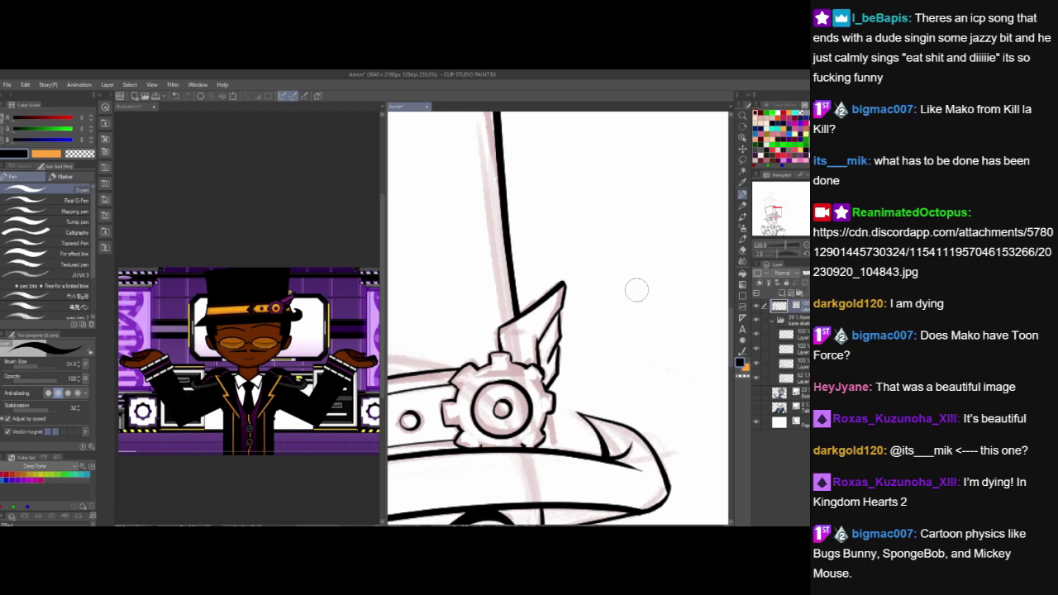
- Ink the short hat line running from the gear's outer side down to the curled brim and thicken it
{"action": "left_click_drag", "start_coordinate": [615, 386], "coordinate": [594, 324]}
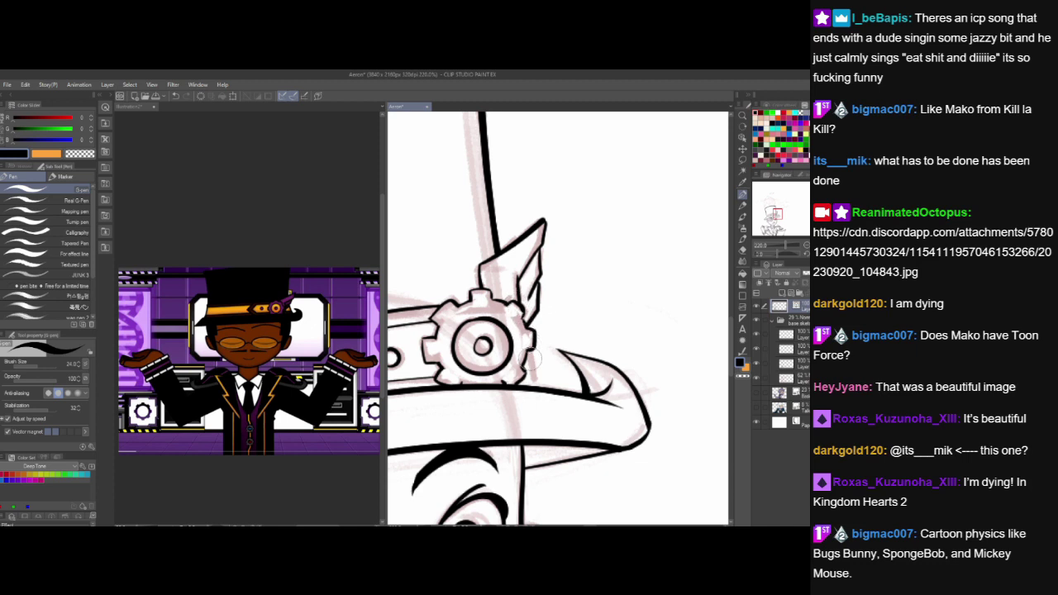
{"action": "left_click_drag", "start_coordinate": [533, 363], "coordinate": [566, 401]}
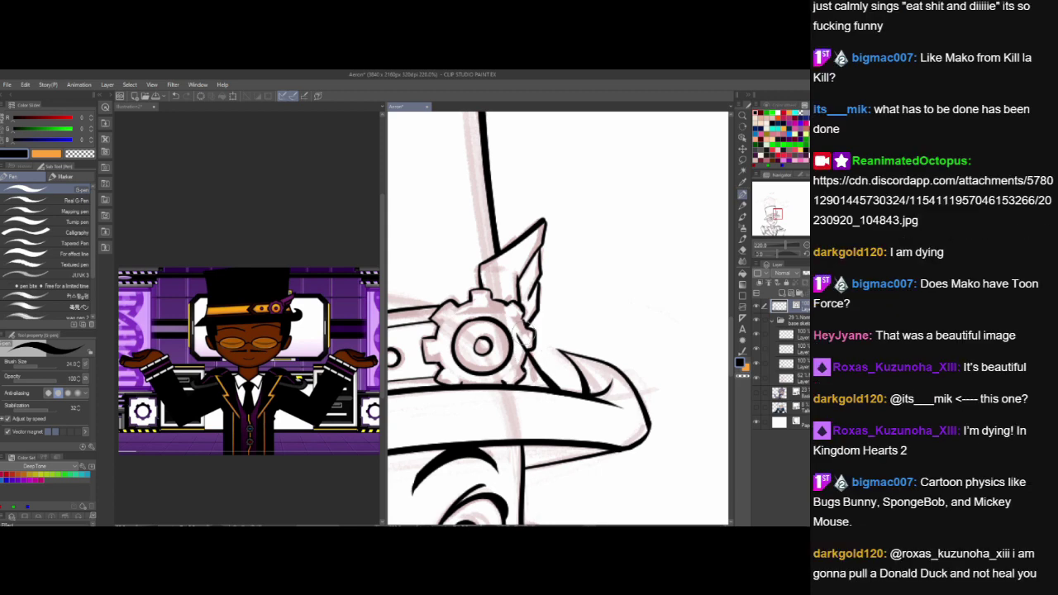
{"action": "left_click_drag", "start_coordinate": [513, 335], "coordinate": [568, 400]}
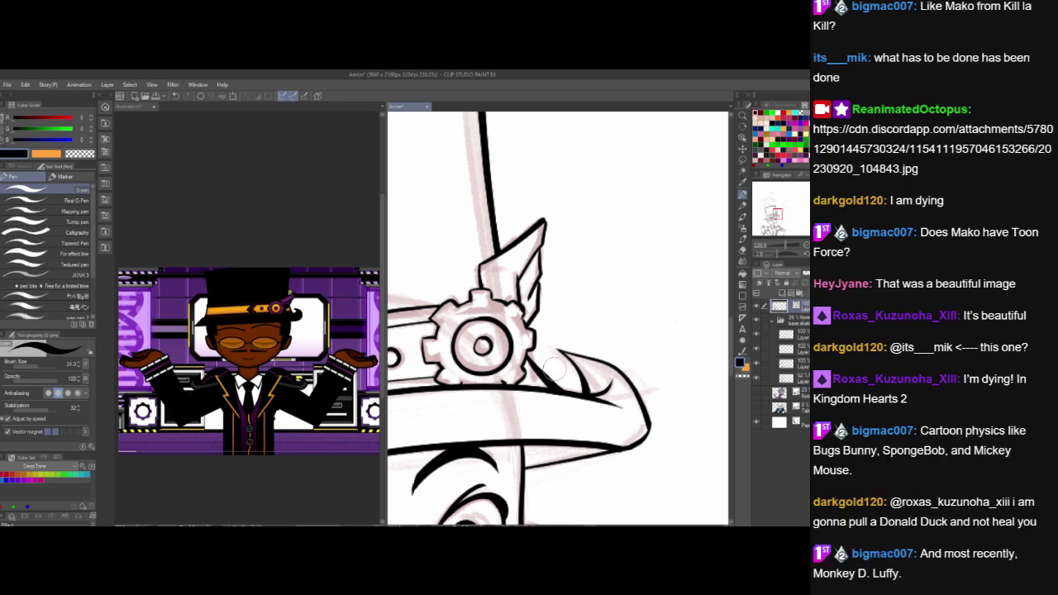
{"action": "left_click_drag", "start_coordinate": [555, 359], "coordinate": [652, 324]}
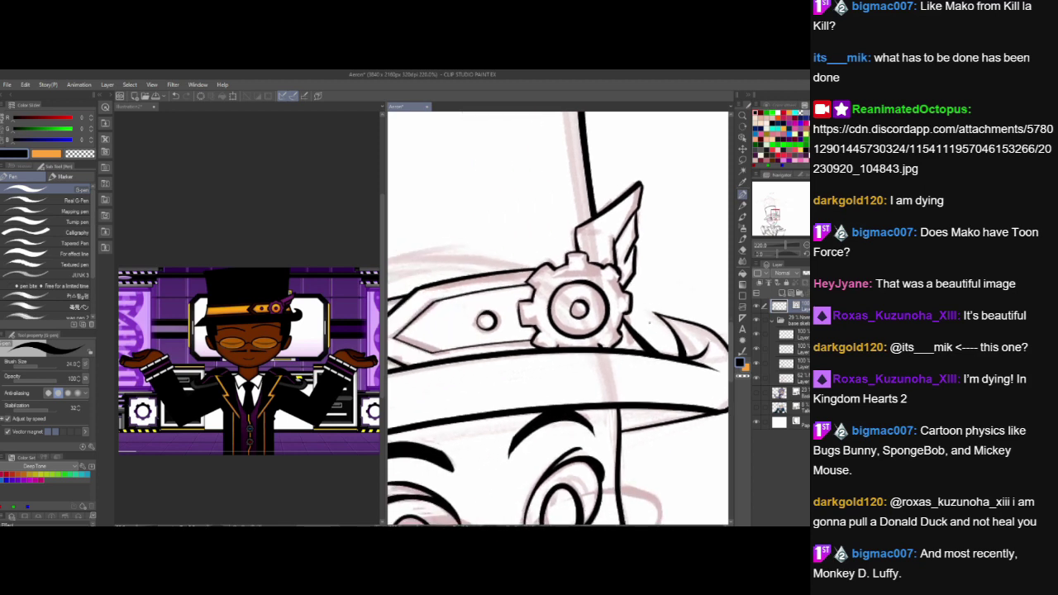
{"action": "left_click_drag", "start_coordinate": [650, 319], "coordinate": [590, 311]}
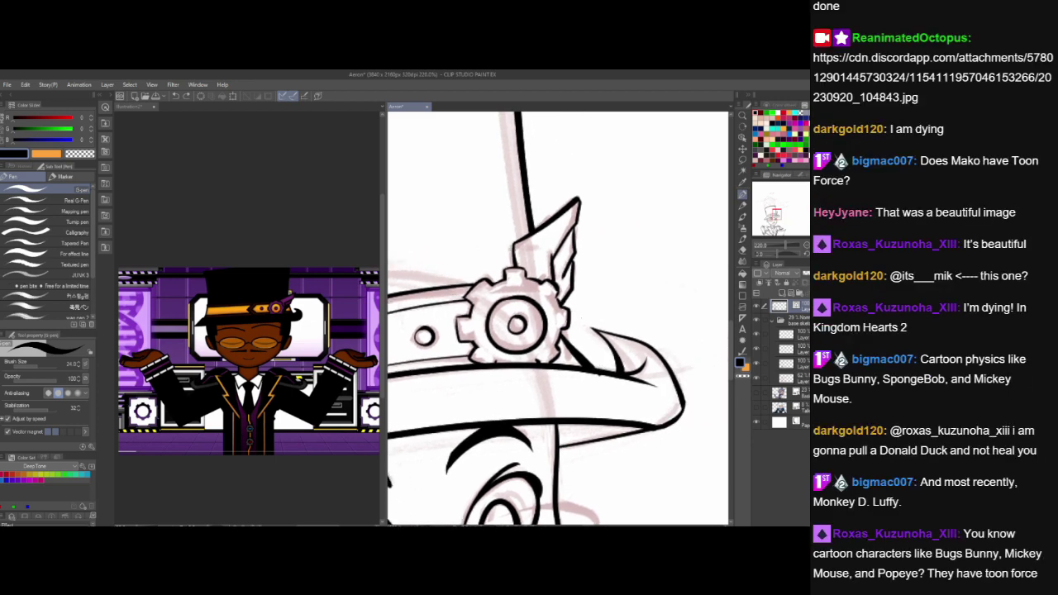
- Rework the line between the gear and the brim with a short stroke, redrawing it until it fits
{"action": "left_click_drag", "start_coordinate": [567, 334], "coordinate": [601, 381]}
{"action": "key", "text": "ctrl+z"}
{"action": "left_click_drag", "start_coordinate": [565, 327], "coordinate": [585, 365]}
{"action": "key", "text": "ctrl+z"}
{"action": "left_click_drag", "start_coordinate": [570, 335], "coordinate": [585, 367]}
{"action": "key", "text": "ctrl+z"}
{"action": "left_click_drag", "start_coordinate": [566, 332], "coordinate": [584, 367]}
{"action": "scroll", "coordinate": [582, 318], "scroll_direction": "down", "scroll_amount": 5}
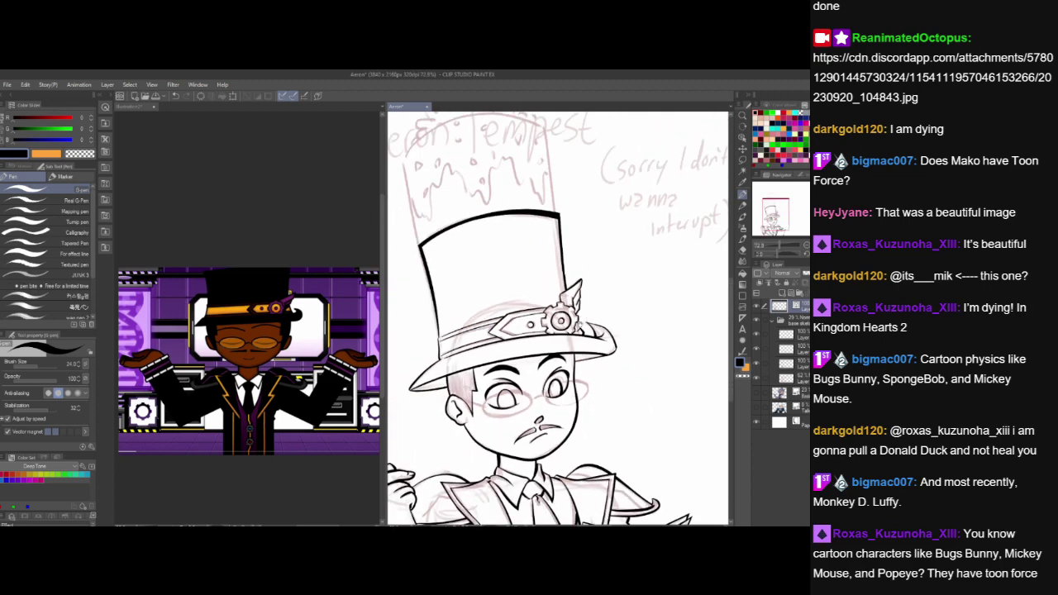
- Create a new vector layer and draw a horizontal black ellipse in the empty area beside the face for the glasses
{"action": "left_click_drag", "start_coordinate": [582, 320], "coordinate": [630, 258]}
{"action": "left_click_drag", "start_coordinate": [652, 317], "coordinate": [638, 268]}
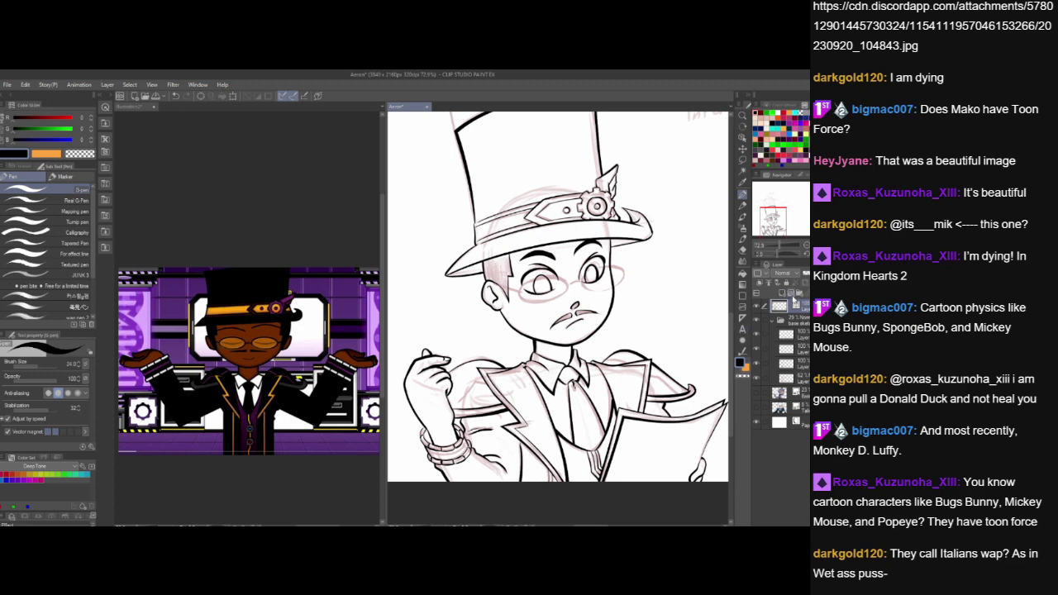
{"action": "left_click", "coordinate": [791, 295]}
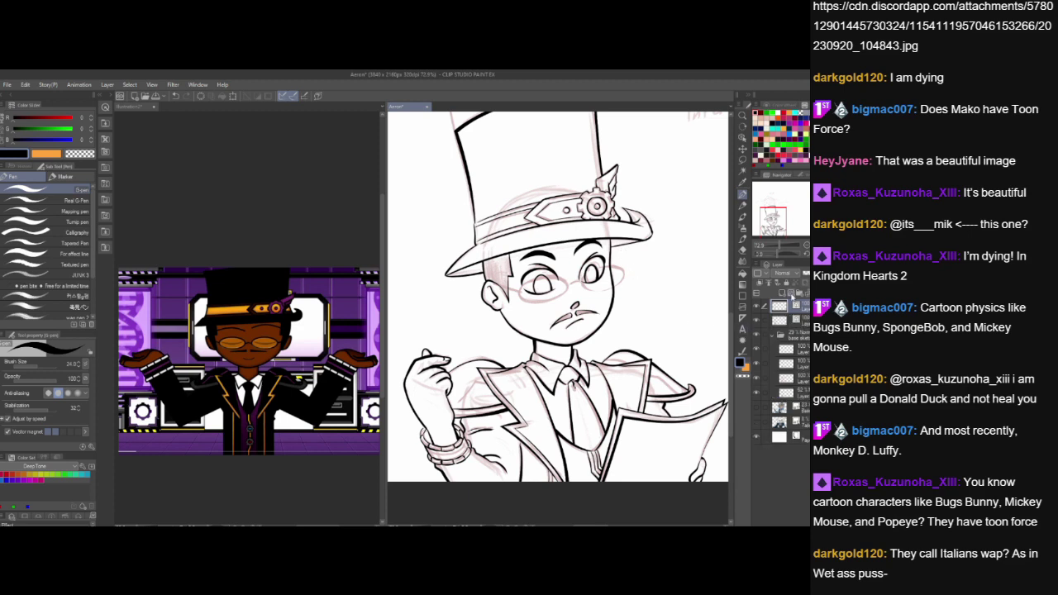
{"action": "left_click", "coordinate": [742, 285]}
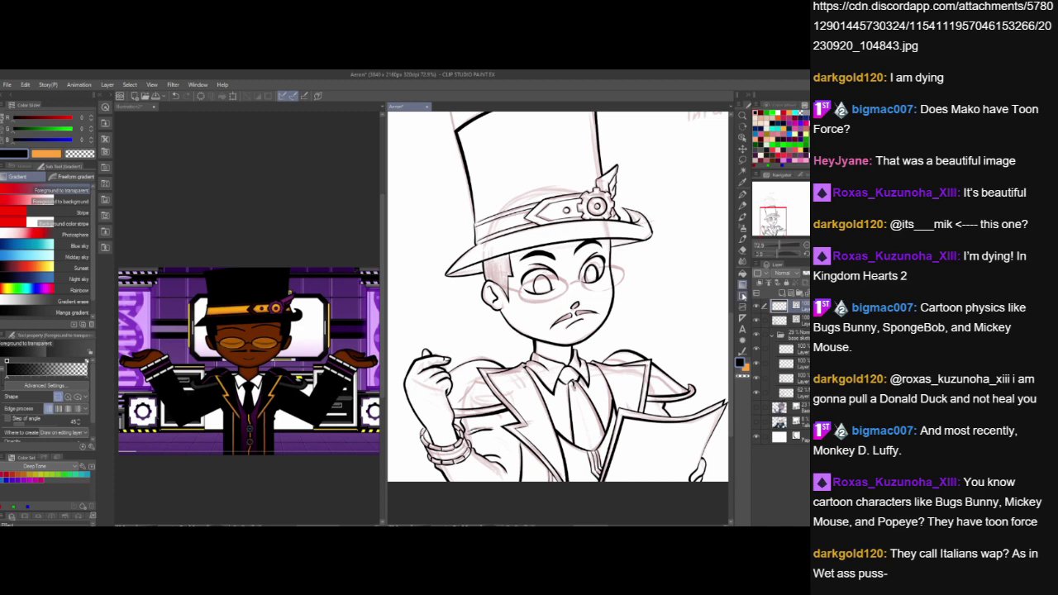
{"action": "left_click", "coordinate": [742, 294]}
{"action": "left_click", "coordinate": [27, 295]}
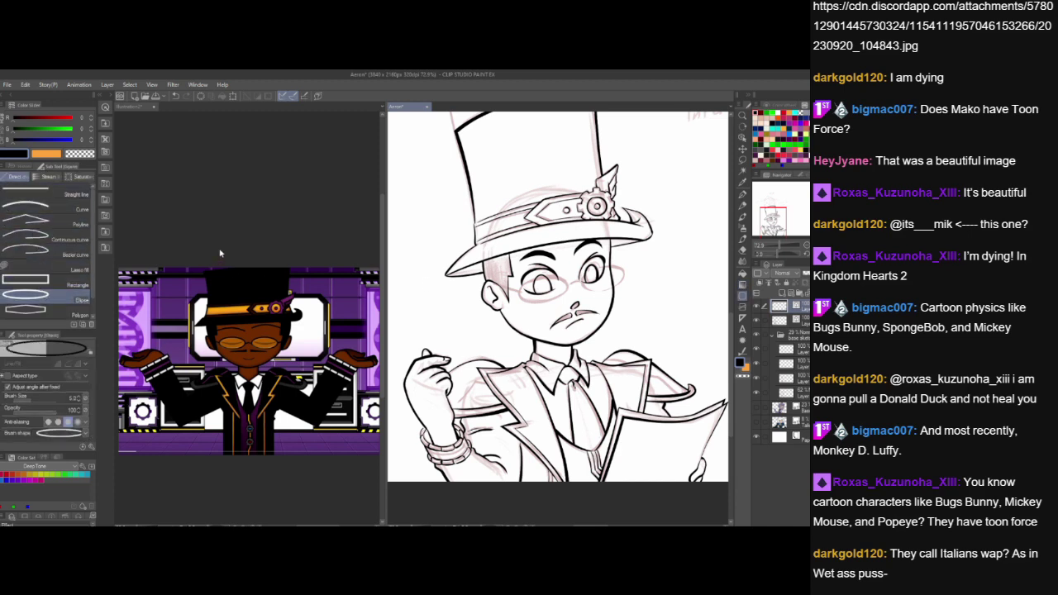
{"action": "left_click_drag", "start_coordinate": [643, 345], "coordinate": [535, 353]}
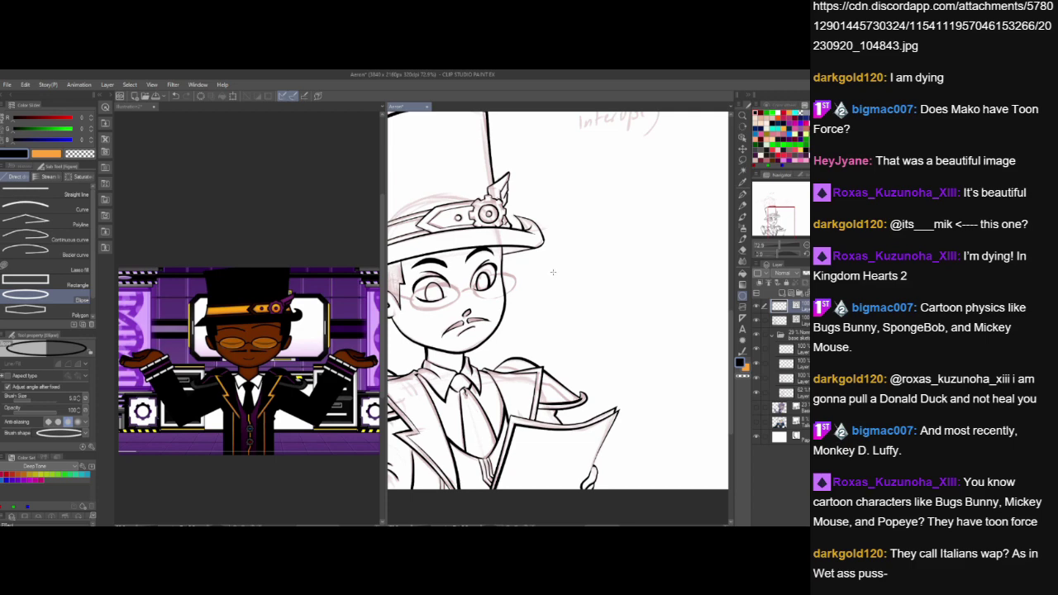
{"action": "left_click_drag", "start_coordinate": [553, 272], "coordinate": [604, 298]}
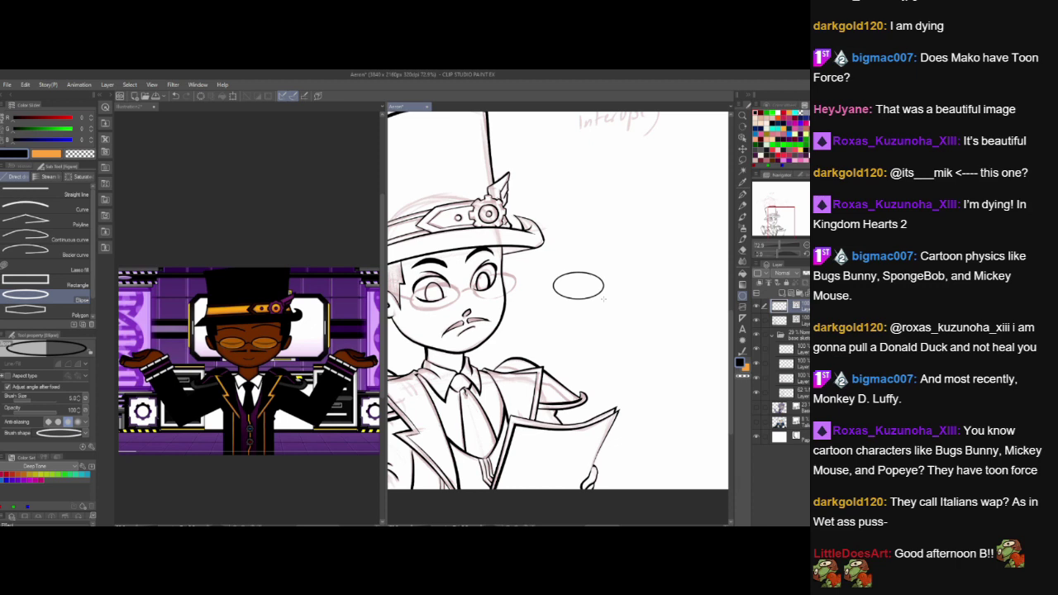
- Lasso the ellipse and scale a copy of it on its own layer to about 87%, centred inside the original
{"action": "scroll", "coordinate": [571, 280], "scroll_direction": "up", "scroll_amount": 1}
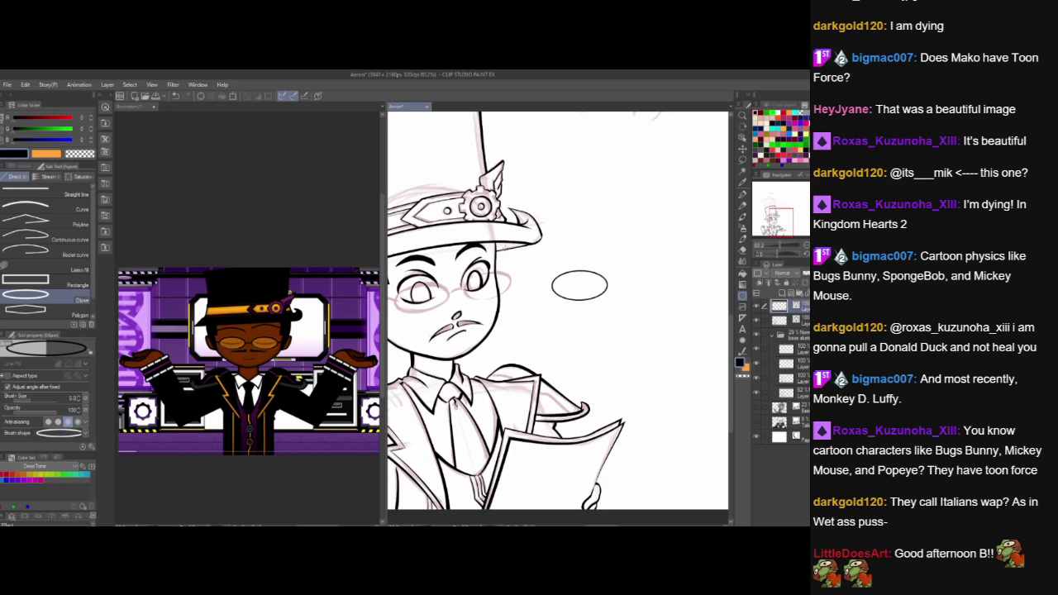
{"action": "scroll", "coordinate": [579, 286], "scroll_direction": "up", "scroll_amount": 3}
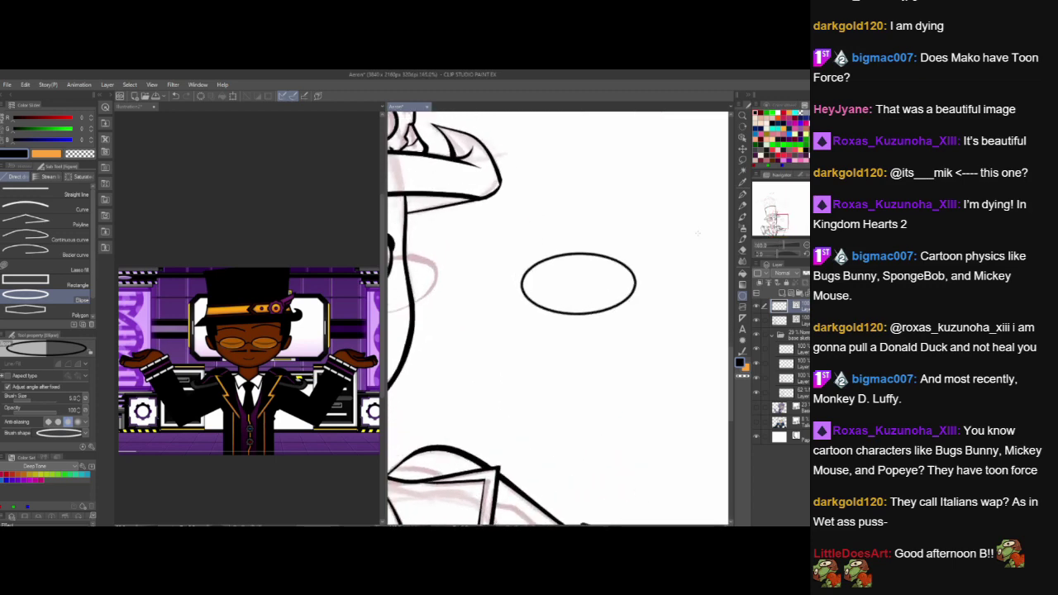
{"action": "left_click", "coordinate": [745, 164]}
{"action": "mouse_move", "coordinate": [536, 246]}
{"action": "left_mouse_down"}
{"action": "mouse_move", "coordinate": [637, 324]}
{"action": "mouse_move", "coordinate": [583, 238]}
{"action": "left_mouse_up"}
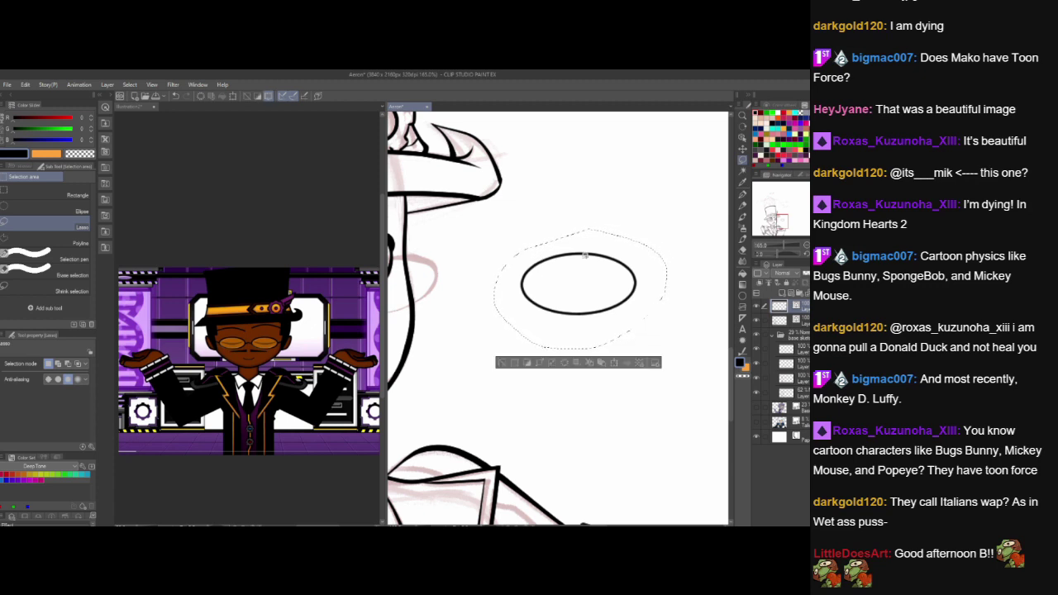
{"action": "left_click", "coordinate": [613, 363]}
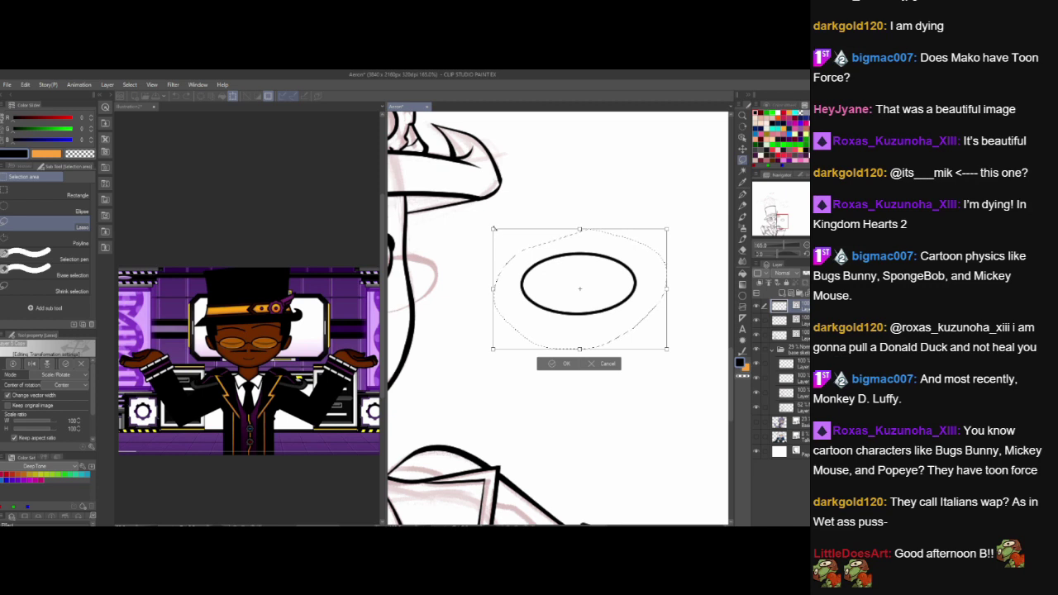
{"action": "left_click_drag", "start_coordinate": [494, 229], "coordinate": [499, 231]}
{"action": "left_click_drag", "start_coordinate": [666, 347], "coordinate": [658, 342]}
{"action": "left_click_drag", "start_coordinate": [501, 234], "coordinate": [504, 235]}
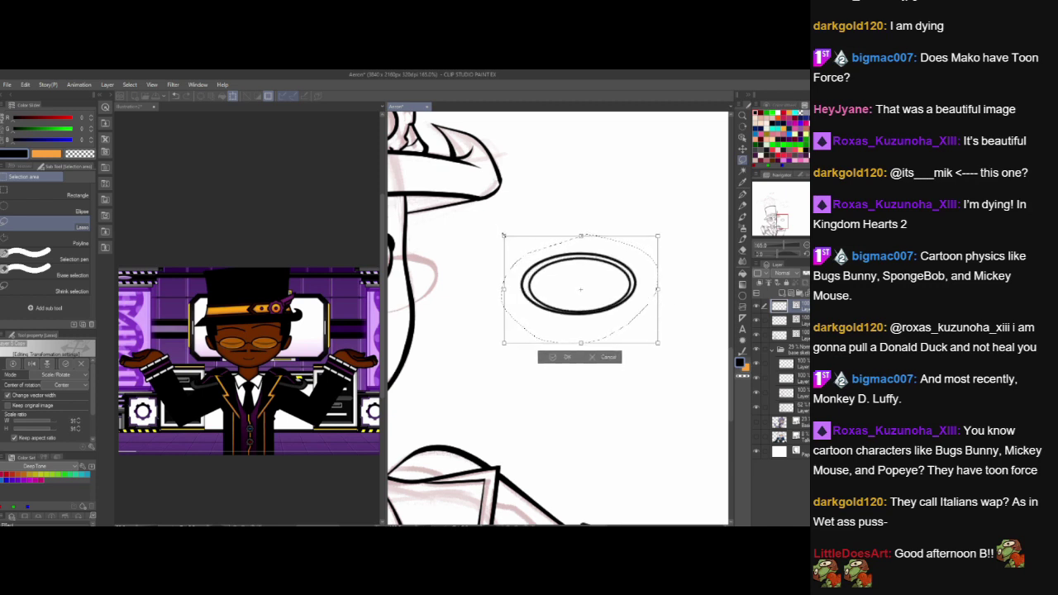
{"action": "left_click_drag", "start_coordinate": [659, 343], "coordinate": [656, 340]}
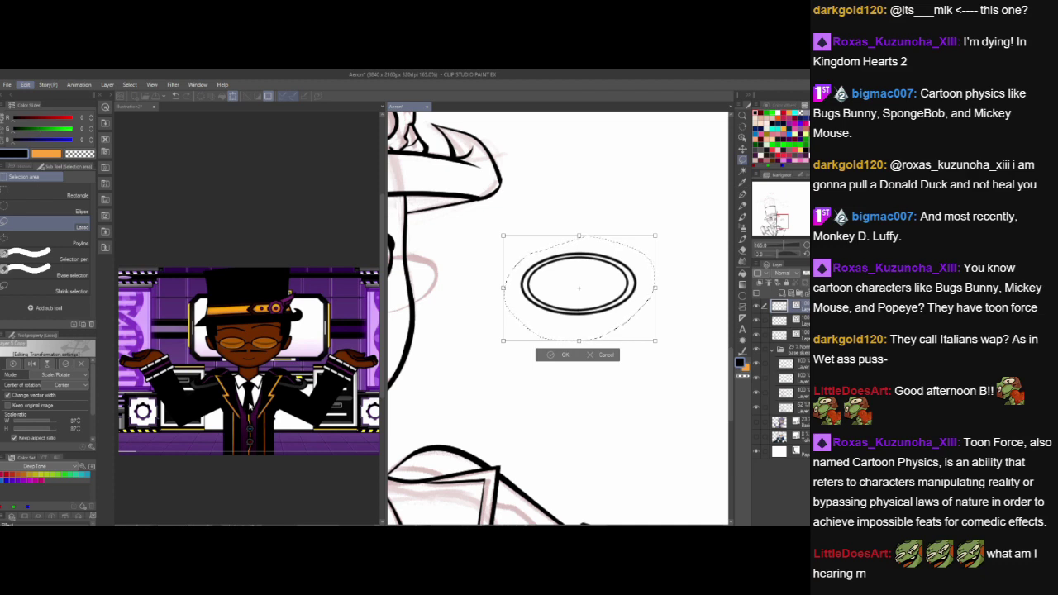
- Widen the inner ellipse with Free Transform to even out the gap to the outer one, and apply the transformation
{"action": "left_click", "coordinate": [216, 345]}
{"action": "left_click_drag", "start_coordinate": [655, 289], "coordinate": [659, 289]}
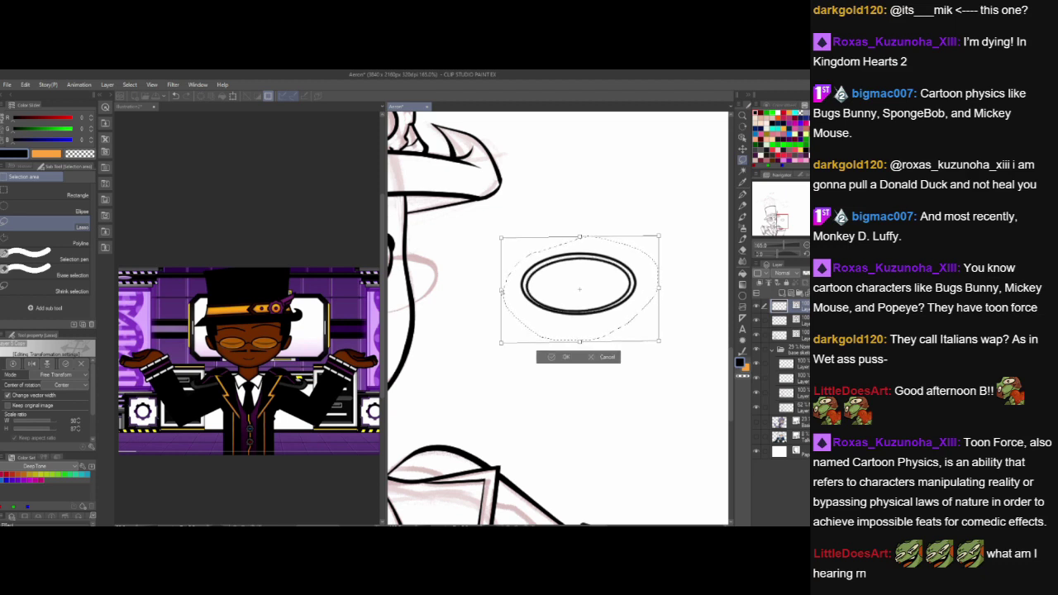
{"action": "left_click_drag", "start_coordinate": [503, 288], "coordinate": [500, 290]}
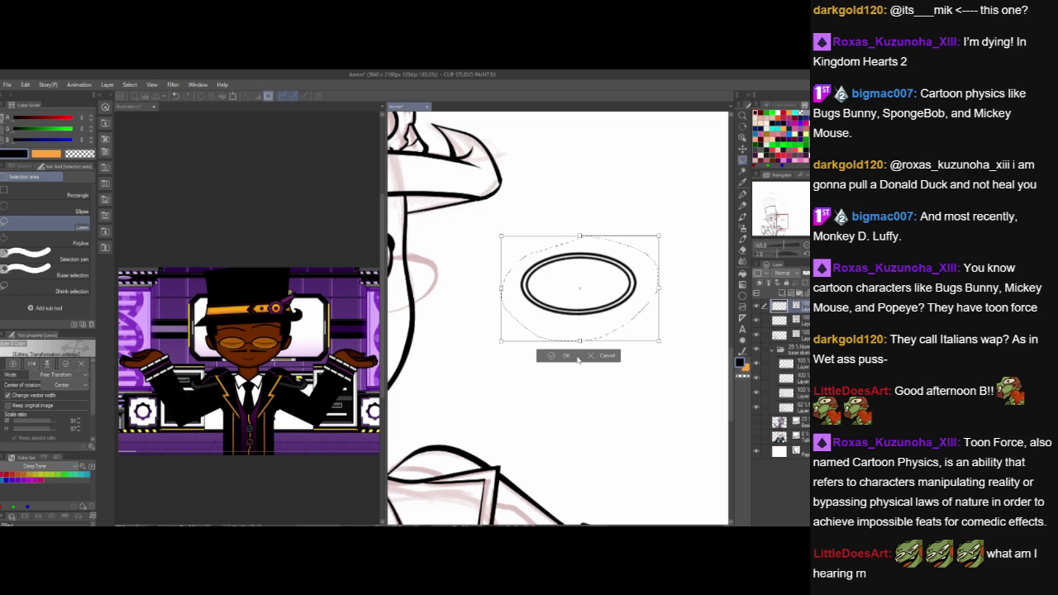
{"action": "left_click", "coordinate": [563, 356]}
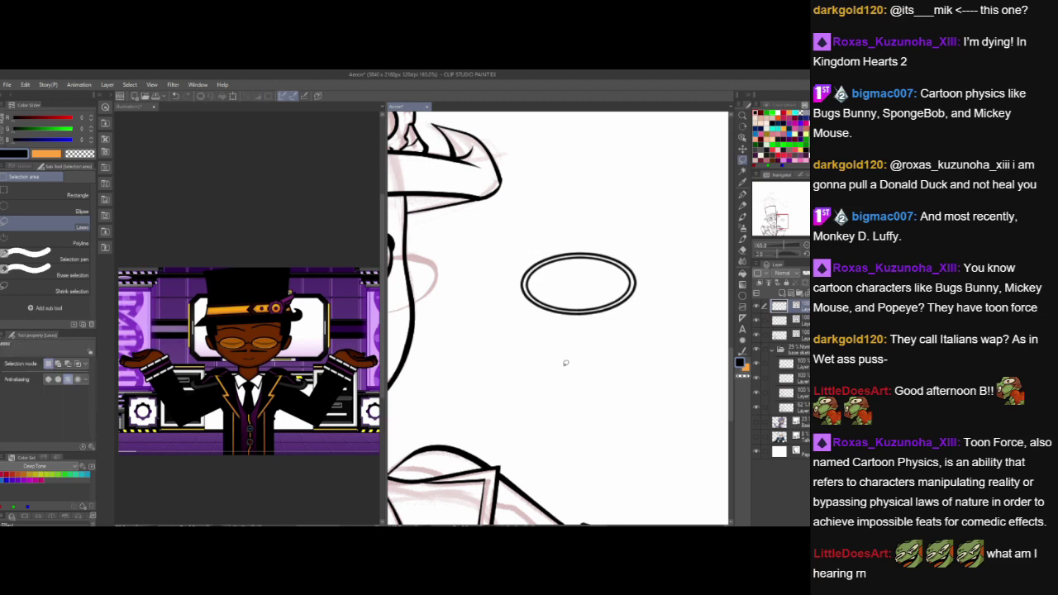
- Merge the two ellipse layers into a single layer
{"action": "scroll", "coordinate": [566, 362], "scroll_direction": "down", "scroll_amount": 3}
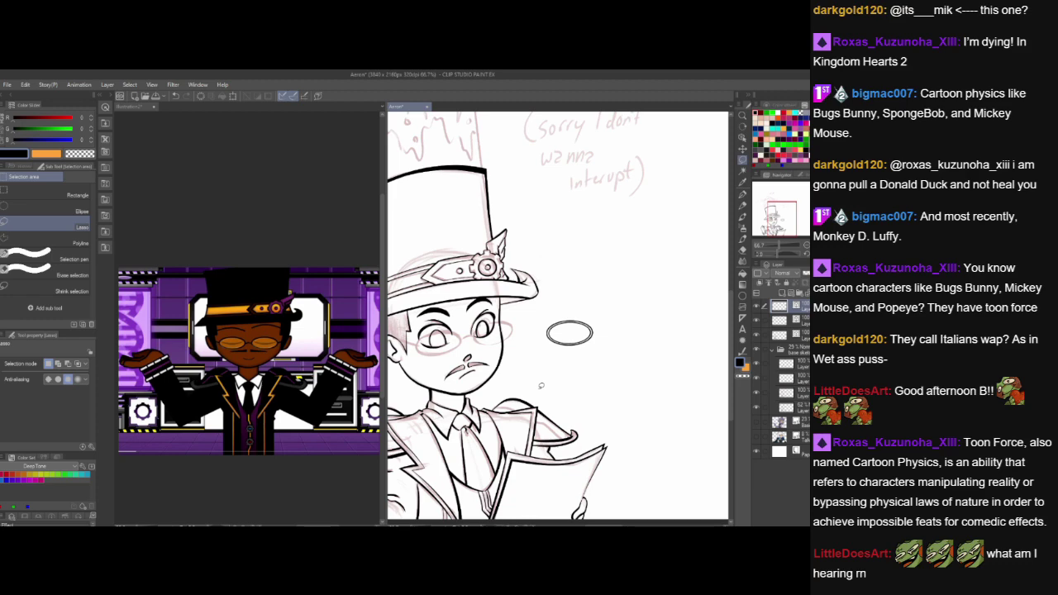
{"action": "scroll", "coordinate": [603, 334], "scroll_direction": "up", "scroll_amount": 4}
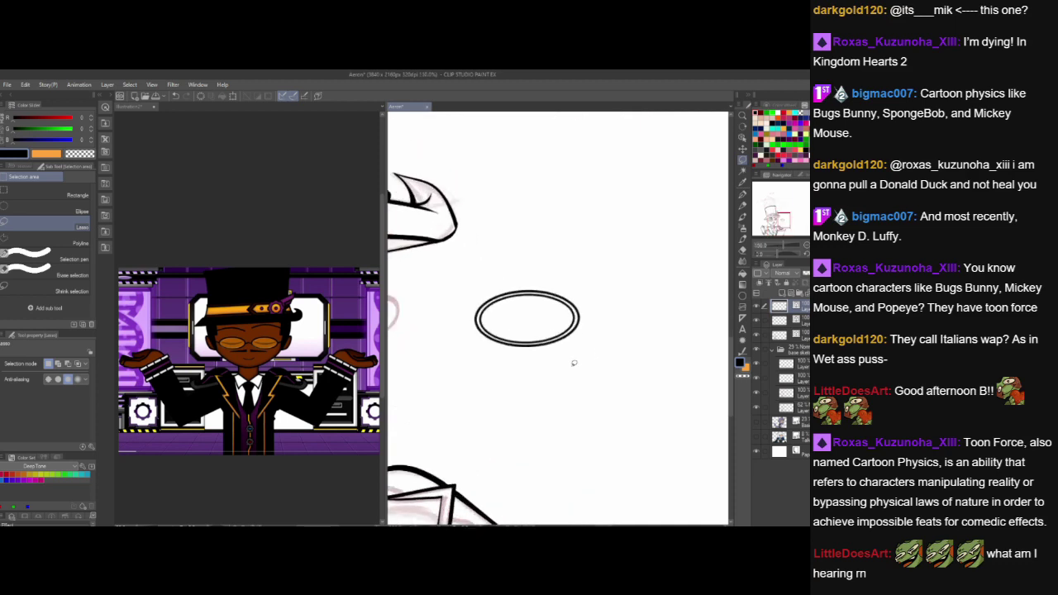
{"action": "left_click", "coordinate": [789, 320]}
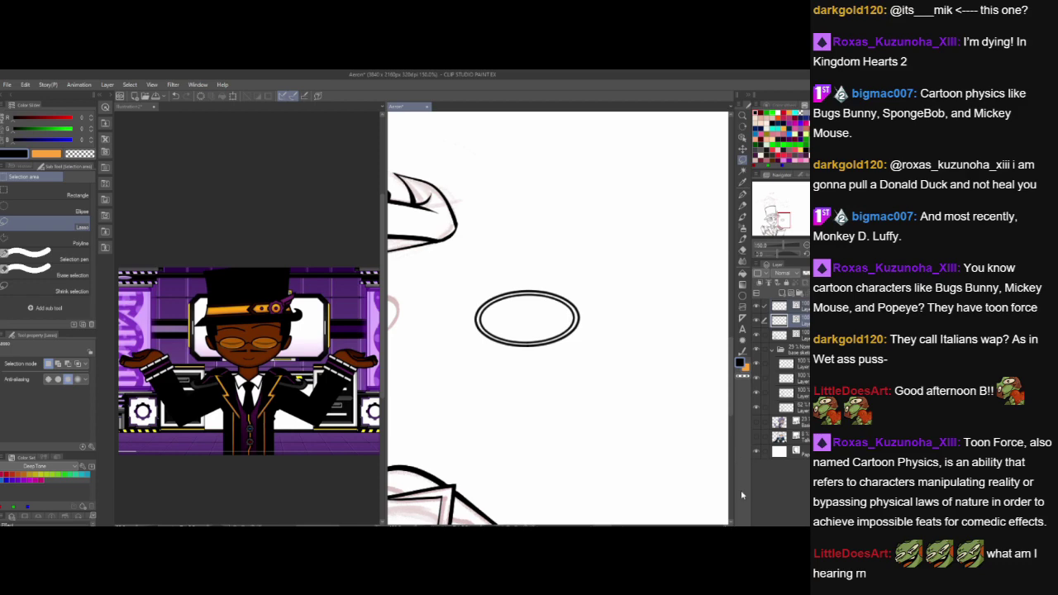
{"action": "key", "text": "shift+alt+e"}
{"action": "scroll", "coordinate": [501, 406], "scroll_direction": "down", "scroll_amount": 1}
{"action": "left_click_drag", "start_coordinate": [498, 422], "coordinate": [639, 375]}
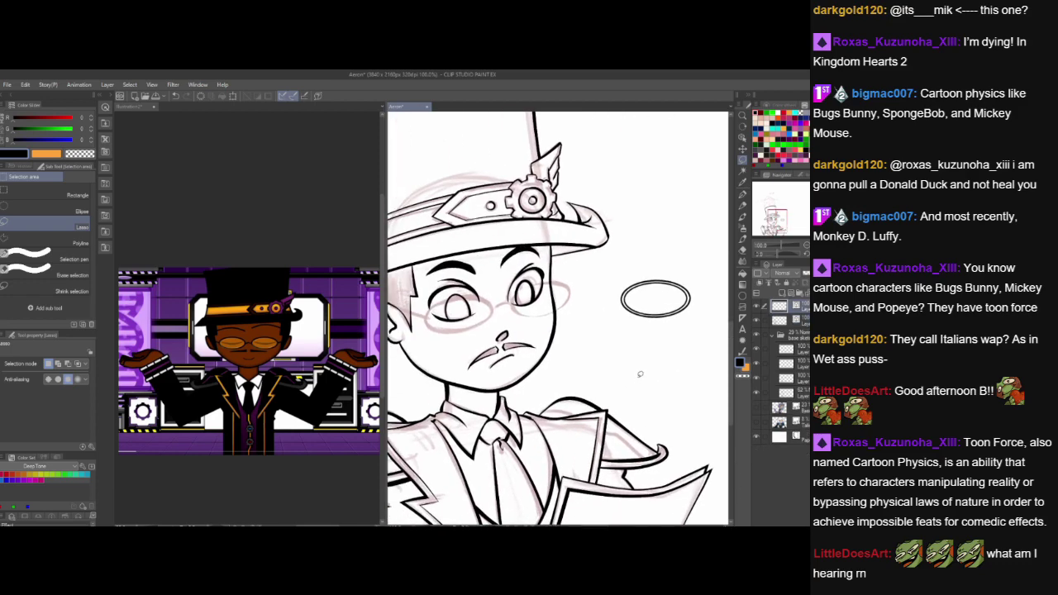
{"action": "left_click", "coordinate": [743, 134]}
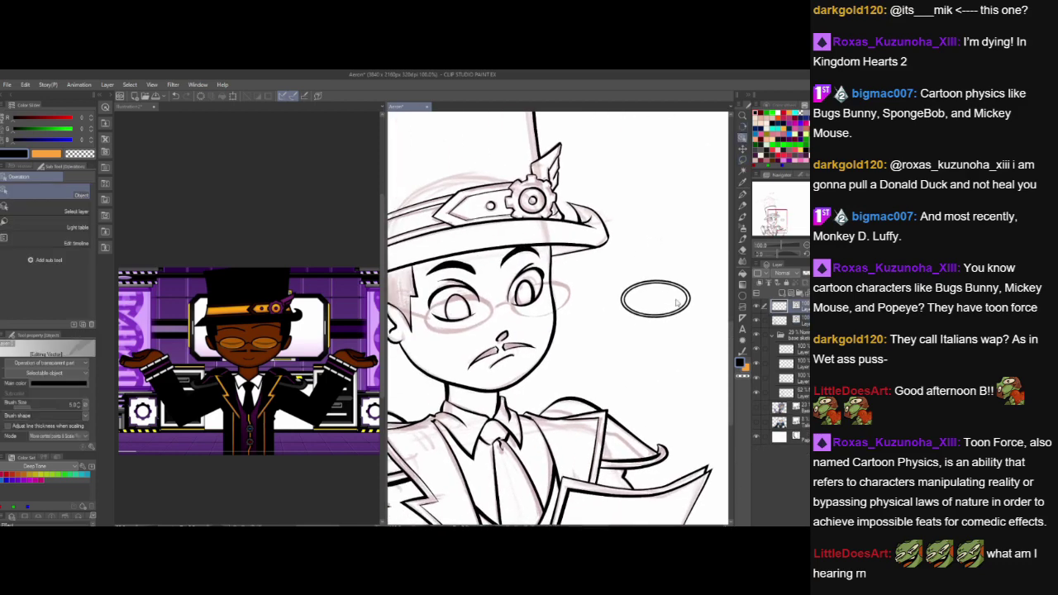
{"action": "left_click_drag", "start_coordinate": [667, 288], "coordinate": [519, 302]}
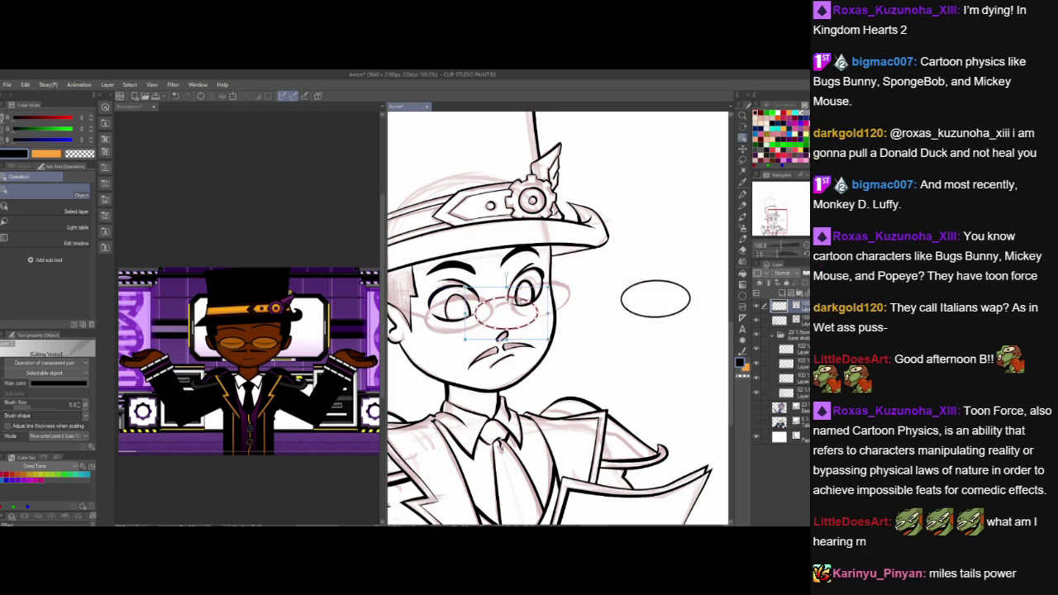
{"action": "left_click", "coordinate": [689, 294]}
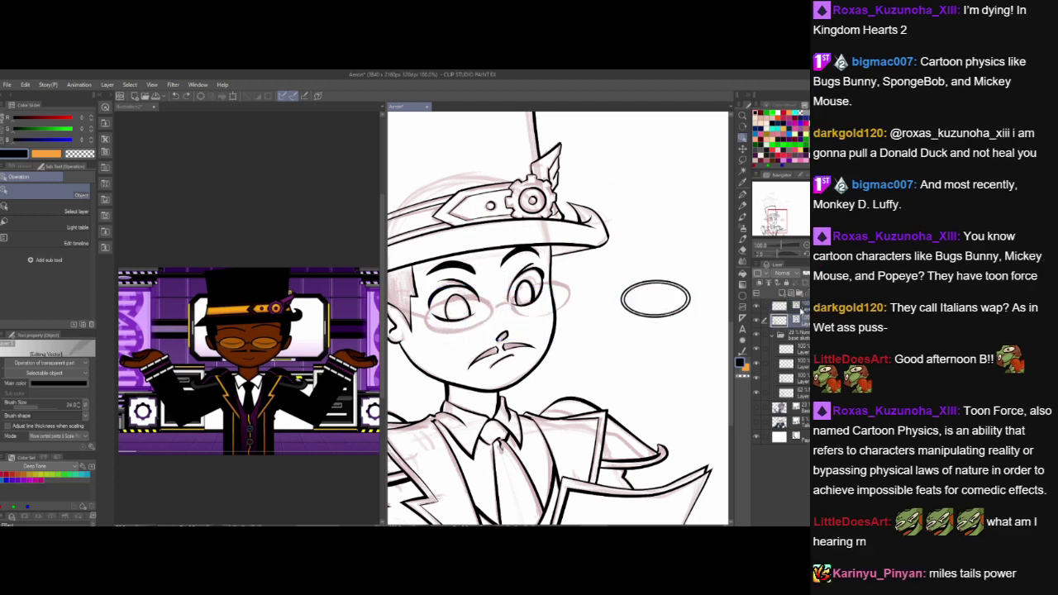
- Lasso the double ellipse, move it onto the sketched lens nearer the ear, tilt it to match the sketch, and apply the transformation
{"action": "left_click", "coordinate": [743, 161]}
{"action": "mouse_move", "coordinate": [645, 266]}
{"action": "left_mouse_down"}
{"action": "mouse_move", "coordinate": [609, 312]}
{"action": "mouse_move", "coordinate": [688, 329]}
{"action": "mouse_move", "coordinate": [692, 277]}
{"action": "left_mouse_up"}
{"action": "left_click", "coordinate": [680, 352]}
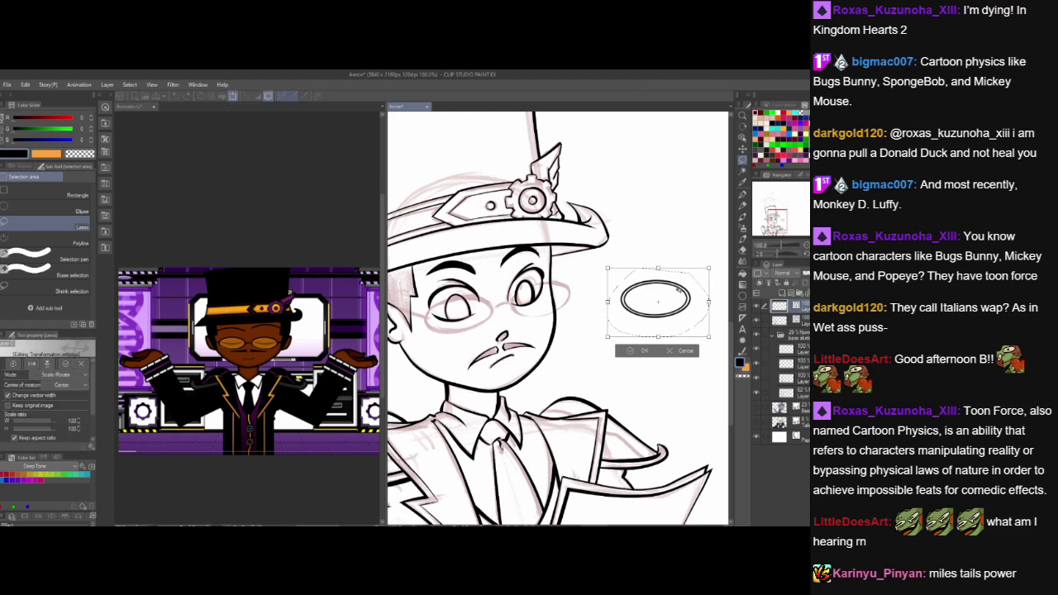
{"action": "left_click_drag", "start_coordinate": [569, 293], "coordinate": [474, 309]}
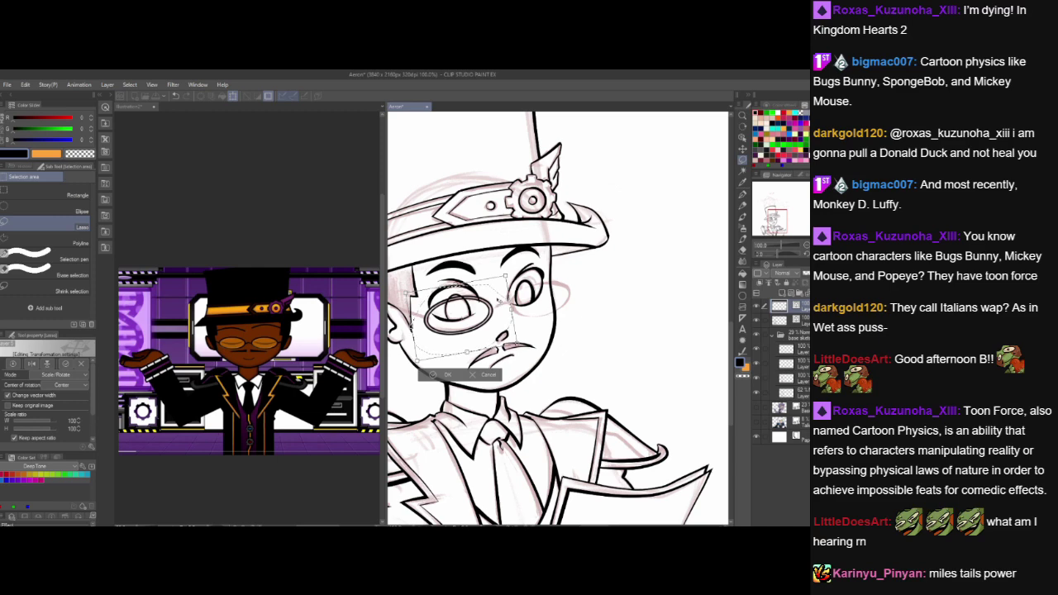
{"action": "left_click", "coordinate": [442, 376]}
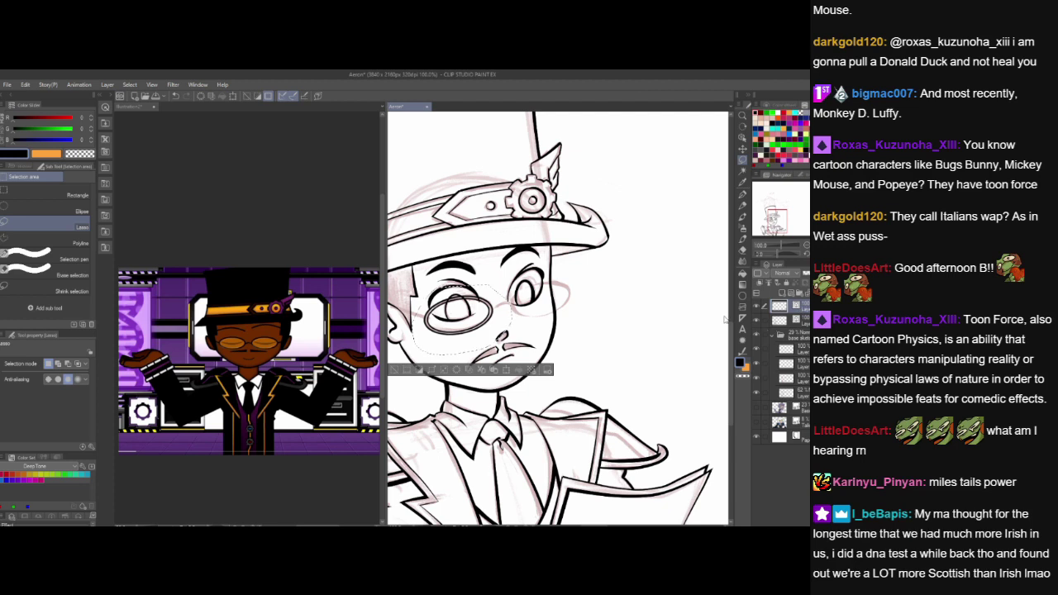
- Paste a copy of the lens on its own layer, fit it over the far eye slightly narrowed with Distort, and deselect
{"action": "key", "text": "ctrl+v"}
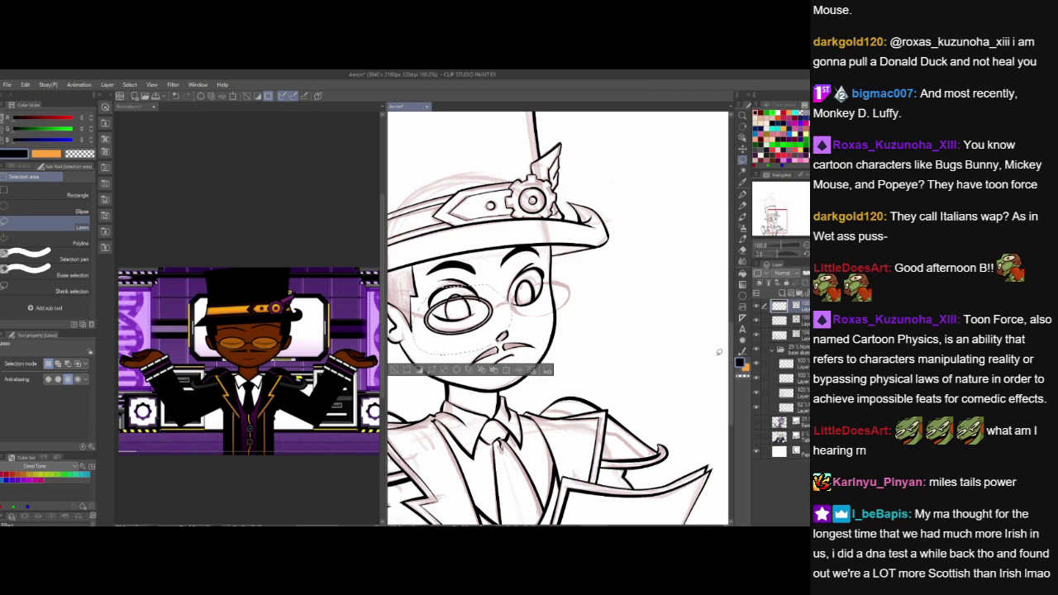
{"action": "left_click", "coordinate": [504, 371]}
{"action": "left_click_drag", "start_coordinate": [460, 314], "coordinate": [543, 295]}
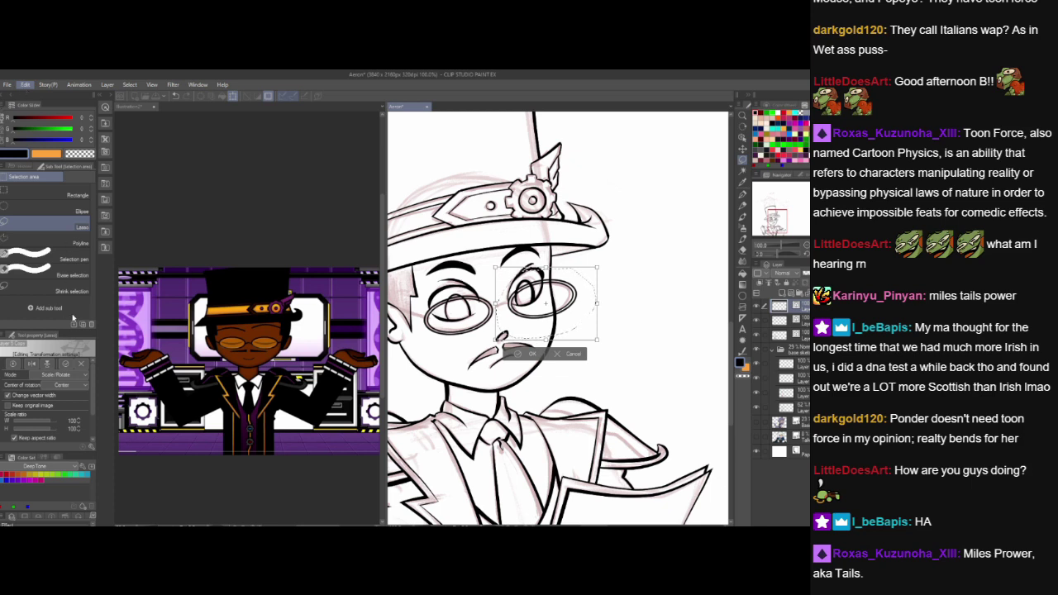
{"action": "left_click", "coordinate": [189, 355]}
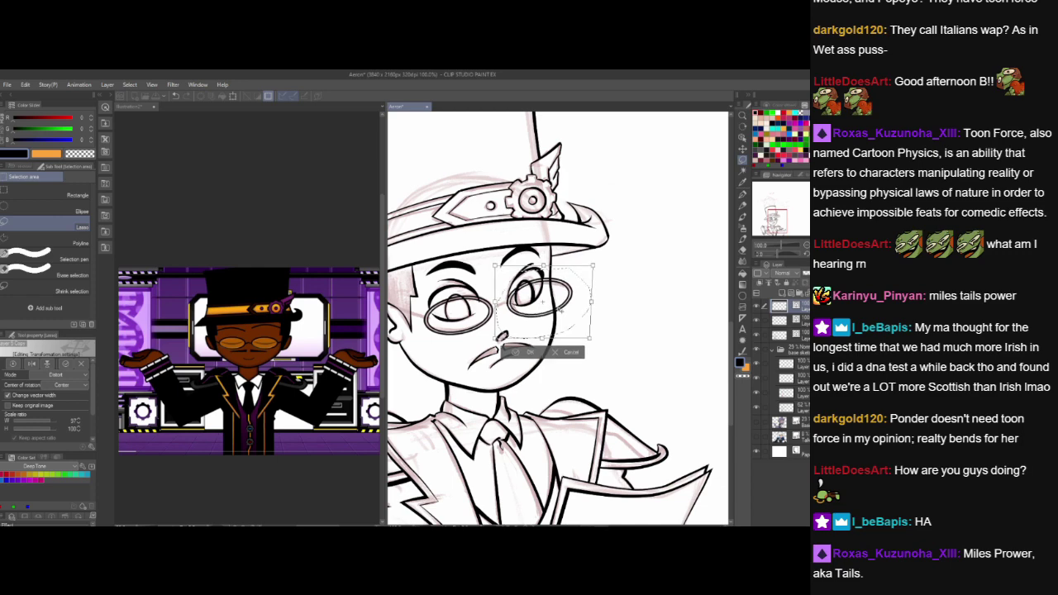
{"action": "left_click", "coordinate": [524, 352]}
{"action": "left_click", "coordinate": [625, 315]}
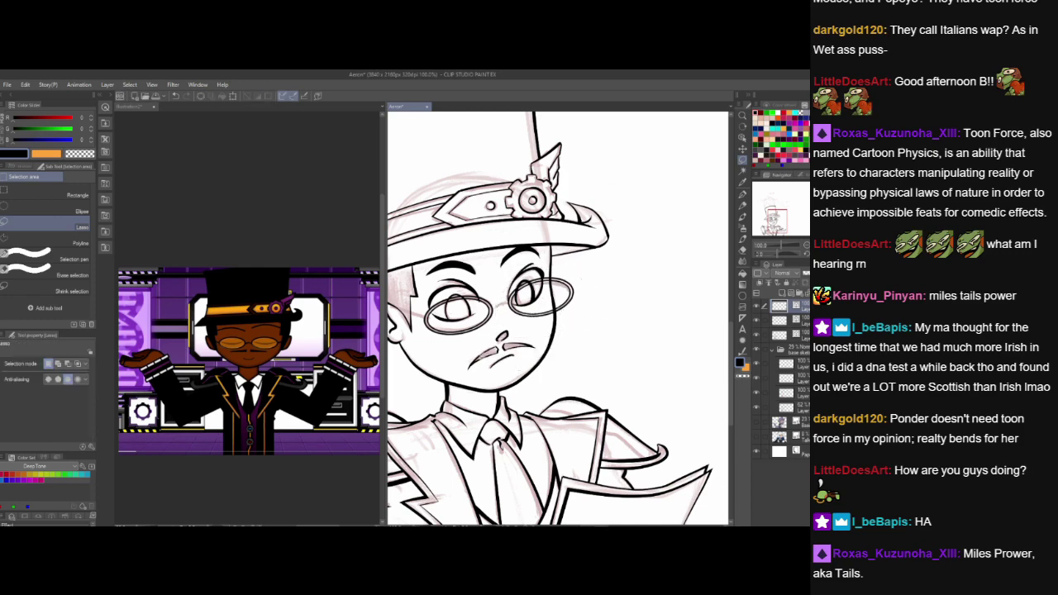
- Flip the canvas view, lasso the far lens, shrink its outer side slightly with Free Transform, apply it, and restore the view
{"action": "scroll", "coordinate": [480, 358], "scroll_direction": "down", "scroll_amount": 2}
{"action": "scroll", "coordinate": [463, 356], "scroll_direction": "up", "scroll_amount": 5}
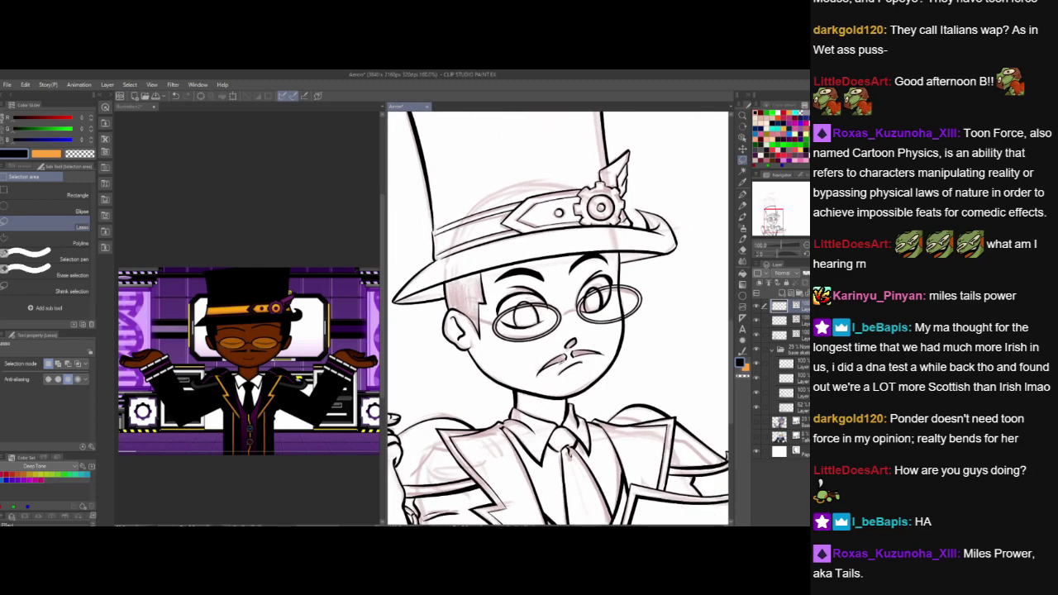
{"action": "key", "text": "h"}
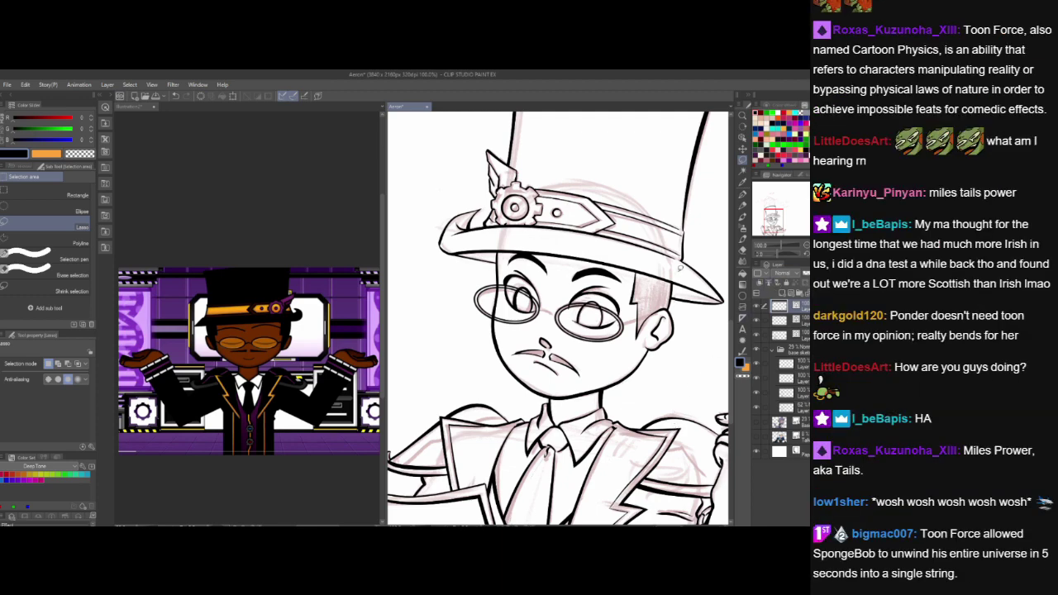
{"action": "mouse_move", "coordinate": [482, 296]}
{"action": "left_mouse_down"}
{"action": "mouse_move", "coordinate": [485, 320]}
{"action": "mouse_move", "coordinate": [528, 326]}
{"action": "mouse_move", "coordinate": [547, 309]}
{"action": "mouse_move", "coordinate": [513, 282]}
{"action": "left_mouse_up"}
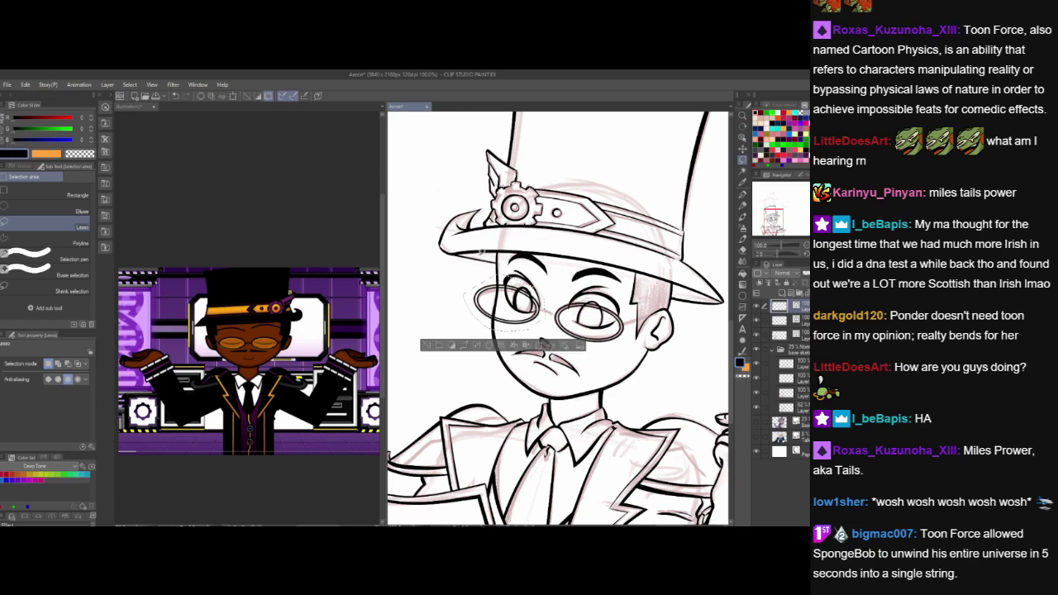
{"action": "left_click", "coordinate": [538, 346]}
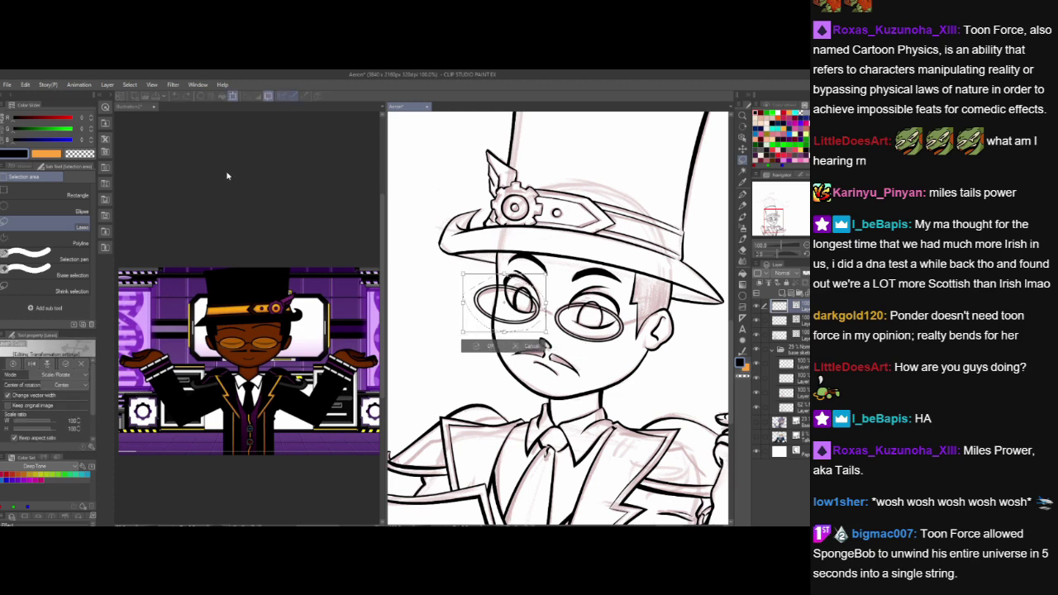
{"action": "left_click", "coordinate": [29, 85]}
{"action": "left_click", "coordinate": [200, 352]}
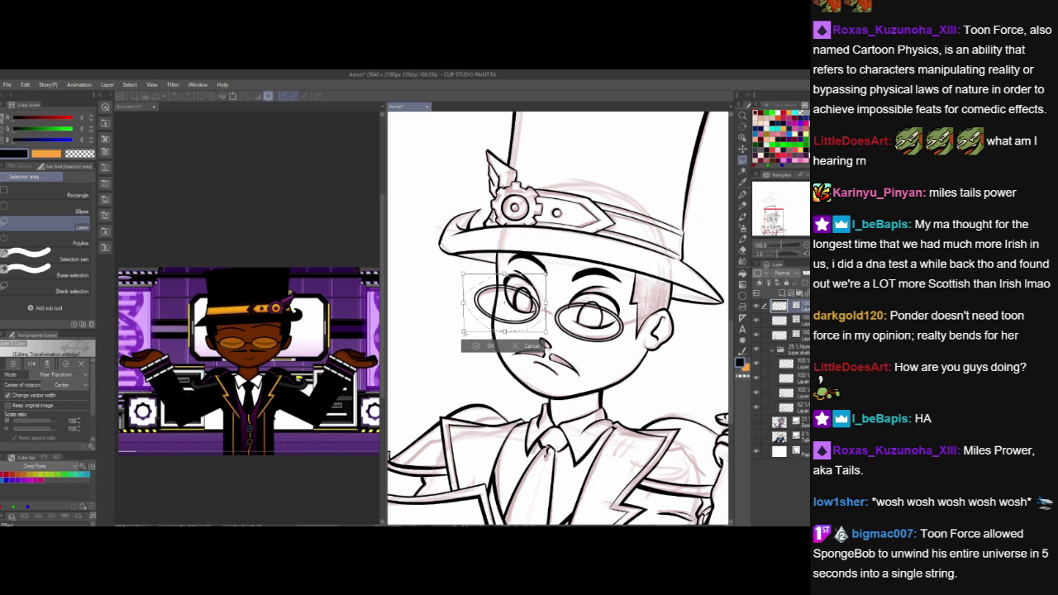
{"action": "left_click_drag", "start_coordinate": [464, 275], "coordinate": [468, 275]}
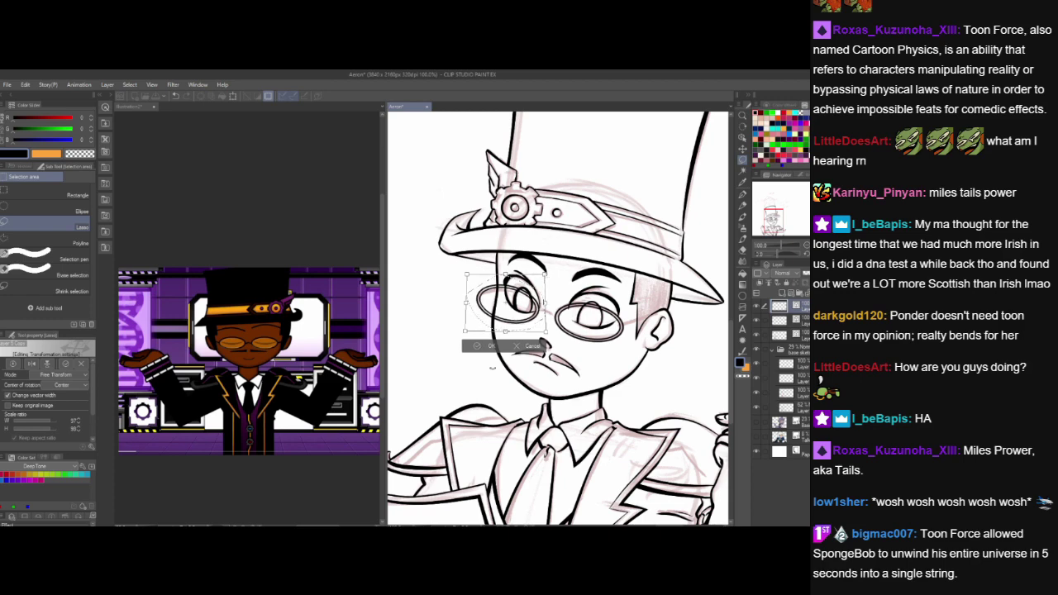
{"action": "left_click", "coordinate": [489, 345]}
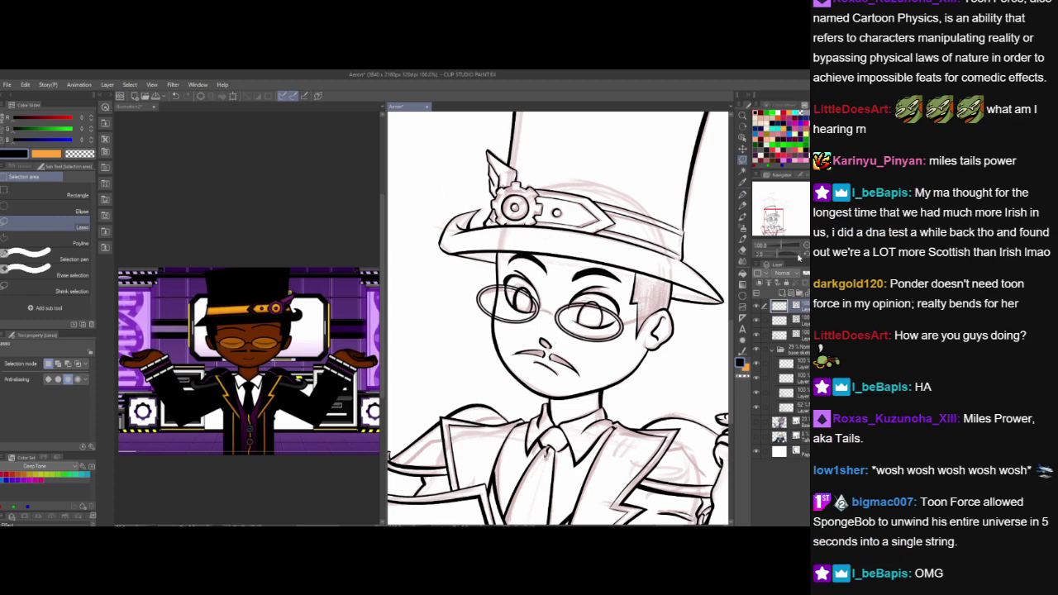
{"action": "left_click", "coordinate": [799, 259]}
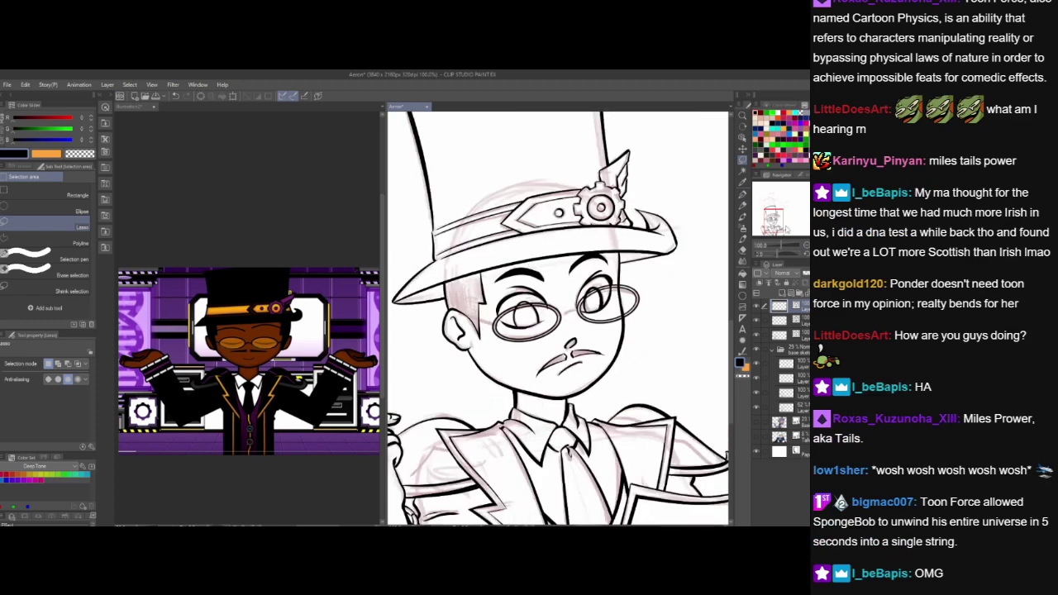
- Try to ink the bridge of the glasses between the two lenses with the G-pen
{"action": "scroll", "coordinate": [613, 317], "scroll_direction": "up", "scroll_amount": 3}
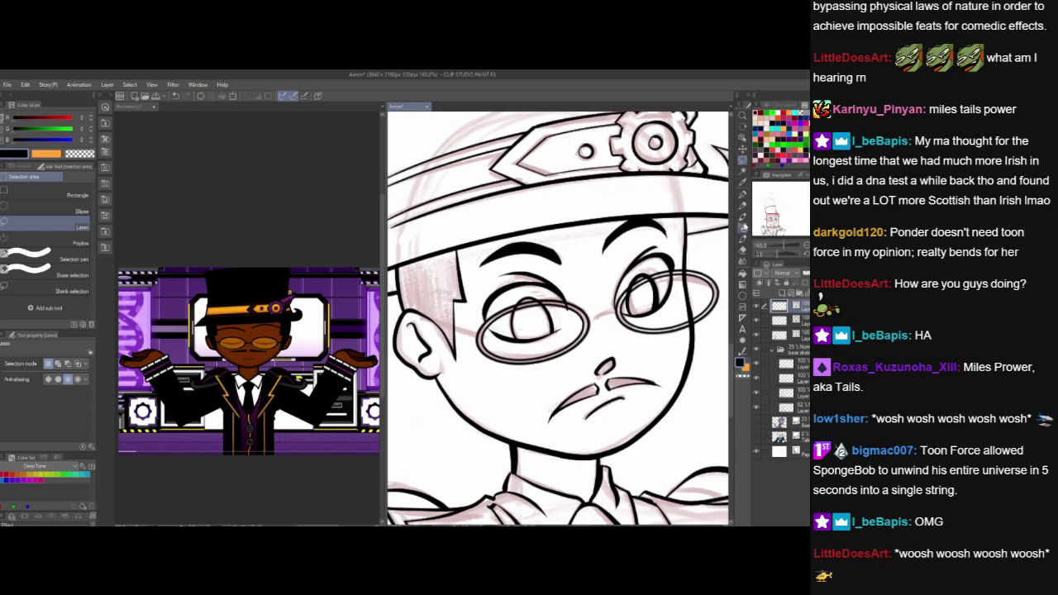
{"action": "left_click", "coordinate": [742, 199]}
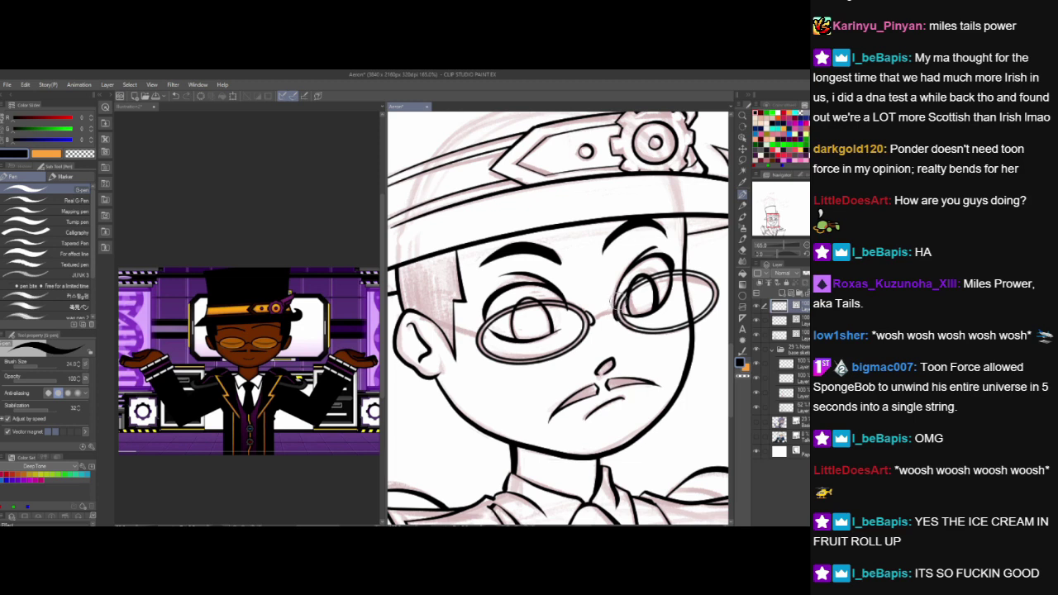
{"action": "left_click_drag", "start_coordinate": [591, 315], "coordinate": [618, 309]}
- Select the ear-side lens's layer, lasso the lens in the flipped view, nudge it slightly down and toward the nose, and restore the view
{"action": "key", "text": "h"}
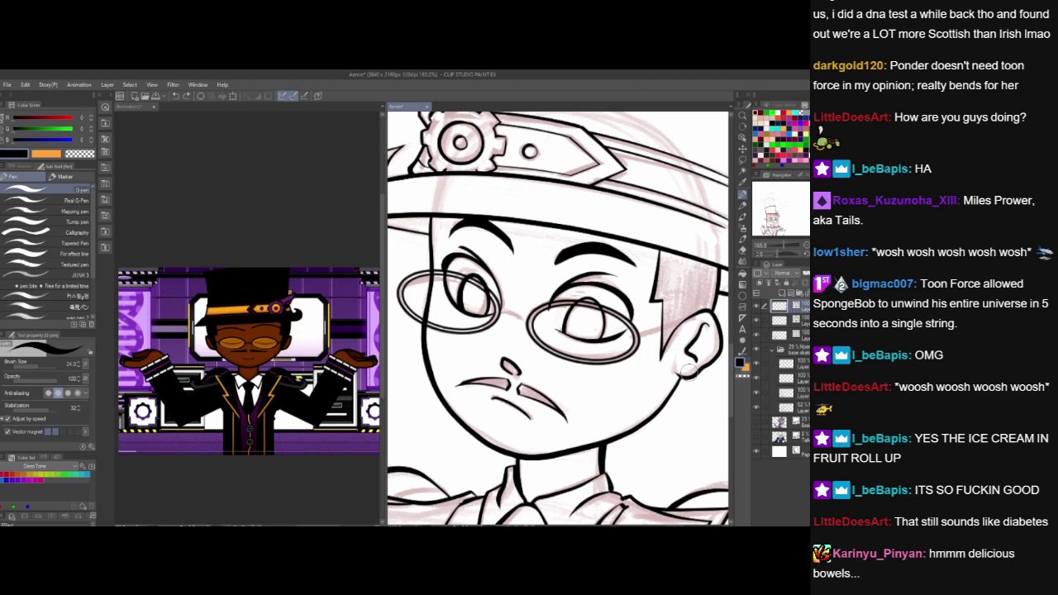
{"action": "key", "text": "m"}
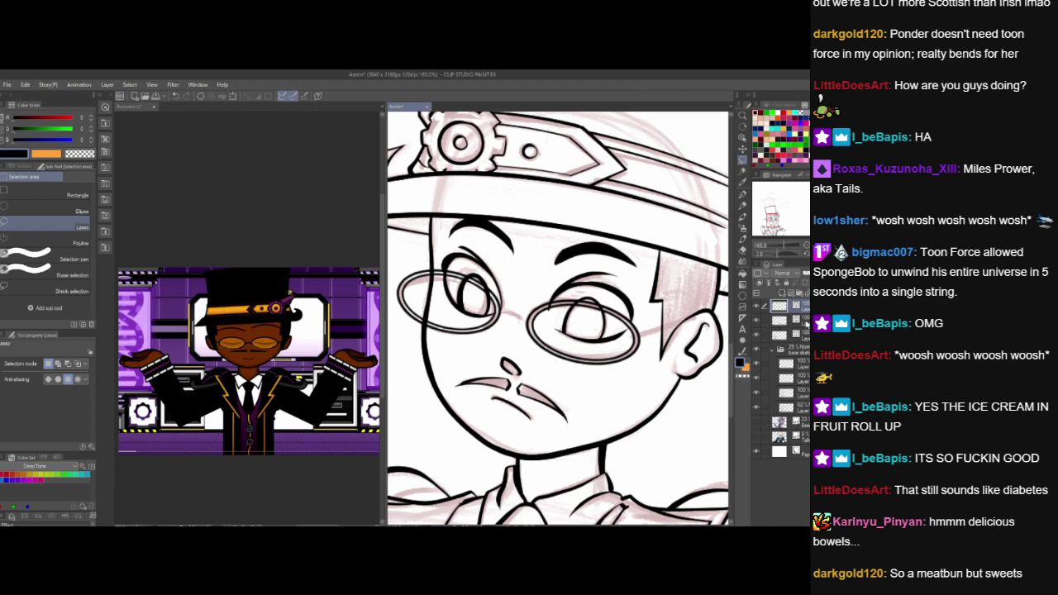
{"action": "left_click", "coordinate": [780, 321]}
{"action": "mouse_move", "coordinate": [516, 318]}
{"action": "left_mouse_down"}
{"action": "mouse_move", "coordinate": [661, 351]}
{"action": "mouse_move", "coordinate": [528, 283]}
{"action": "left_mouse_up"}
{"action": "key", "text": "ctrl+t"}
{"action": "left_click_drag", "start_coordinate": [591, 327], "coordinate": [588, 330]}
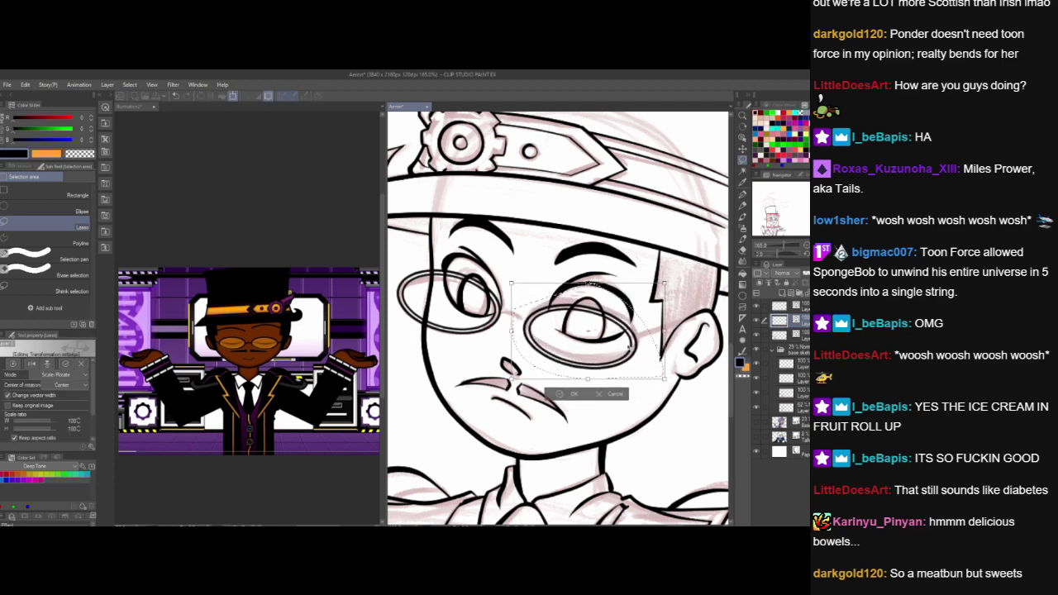
{"action": "left_click", "coordinate": [570, 394]}
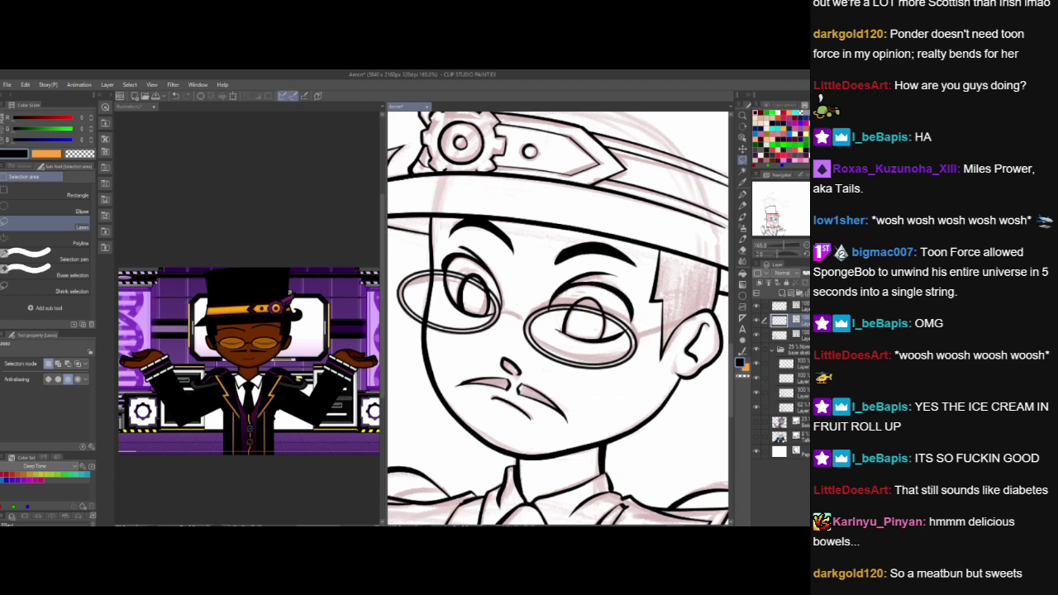
{"action": "key", "text": "h"}
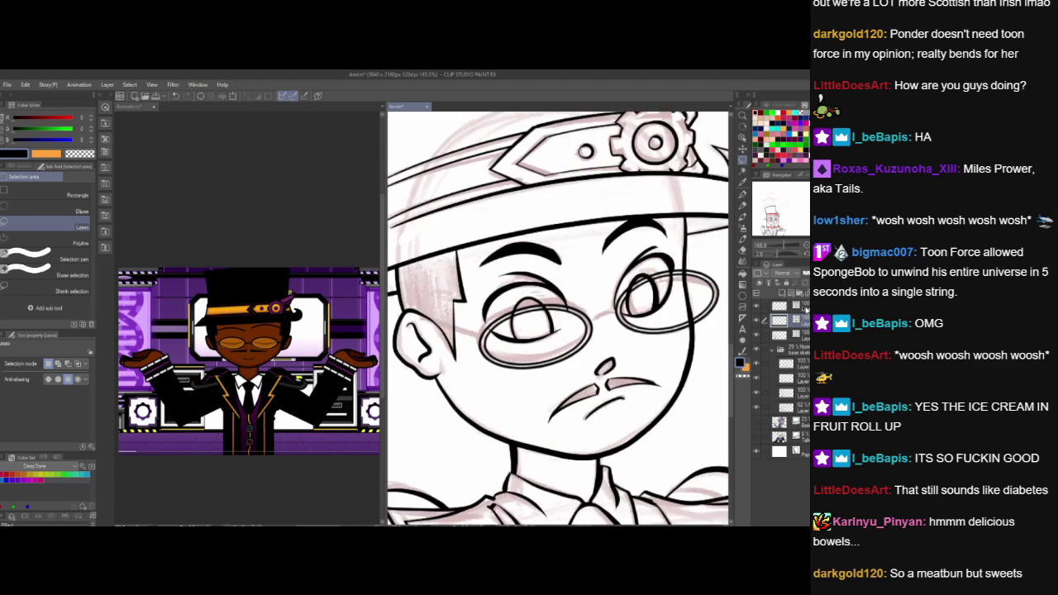
- Merge the two lens layers into one and select the far lens's outer ellipse with the Object tool
{"action": "left_click", "coordinate": [805, 309], "text": "shift"}
{"action": "key", "text": "shift+alt+e"}
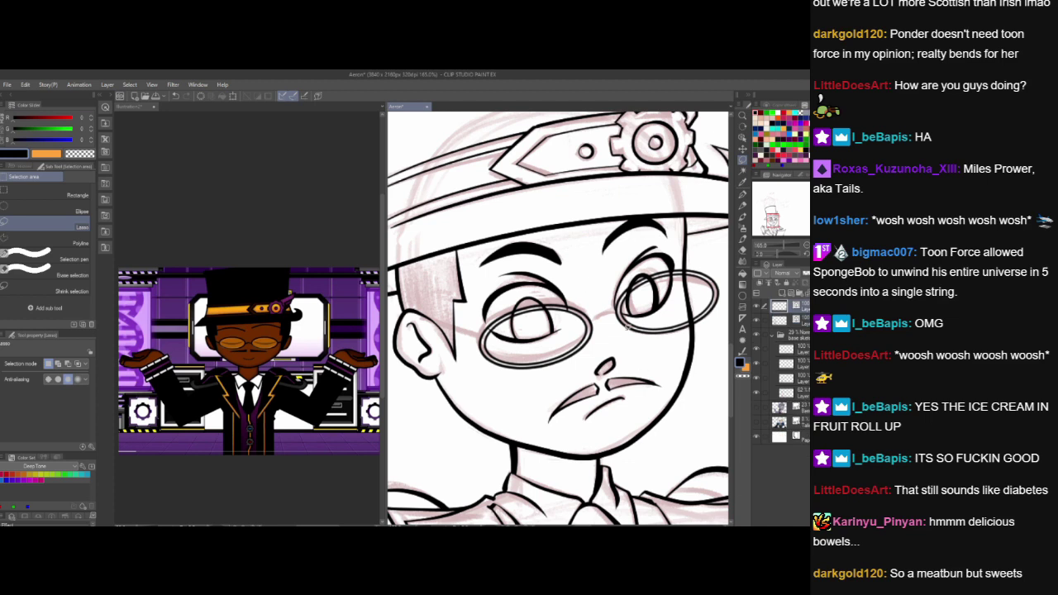
{"action": "left_click", "coordinate": [742, 142]}
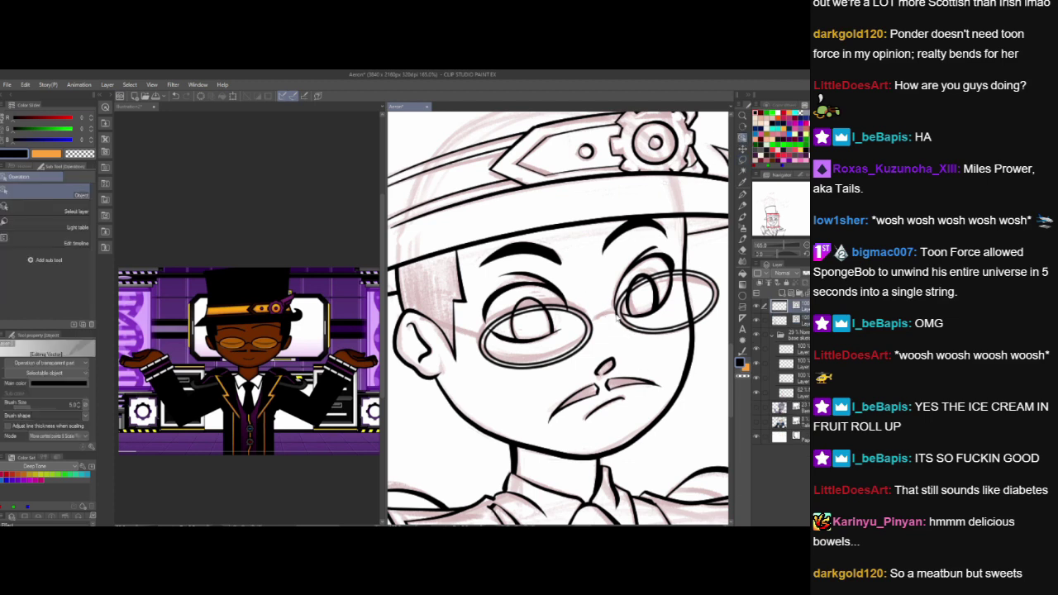
{"action": "left_click", "coordinate": [617, 319]}
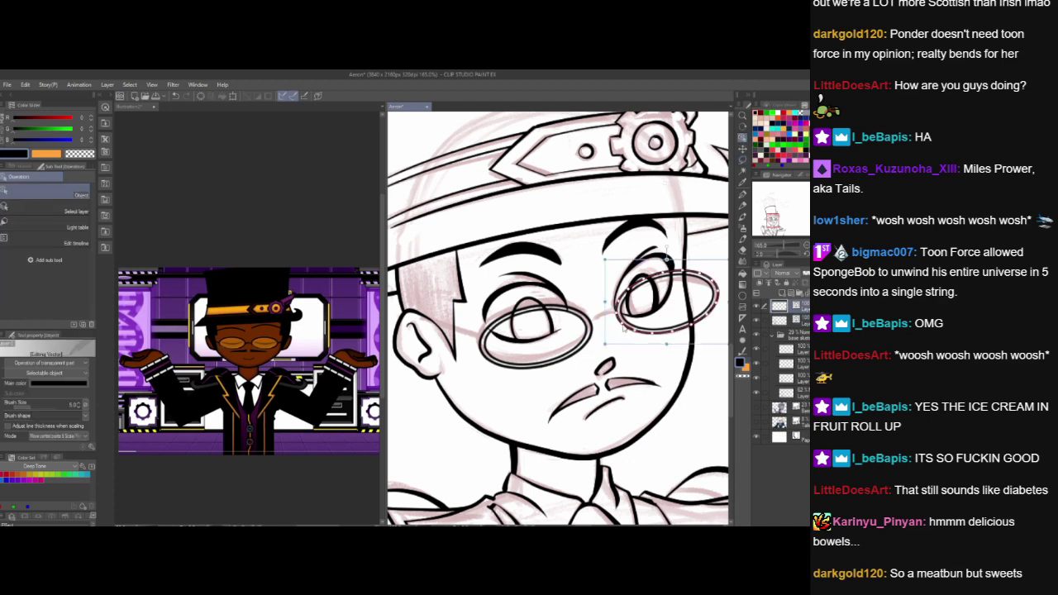
- Lasso both lenses together, move them slightly lower on the face, rotate them slightly clockwise, apply the transformation, and deselect
{"action": "left_click", "coordinate": [742, 158]}
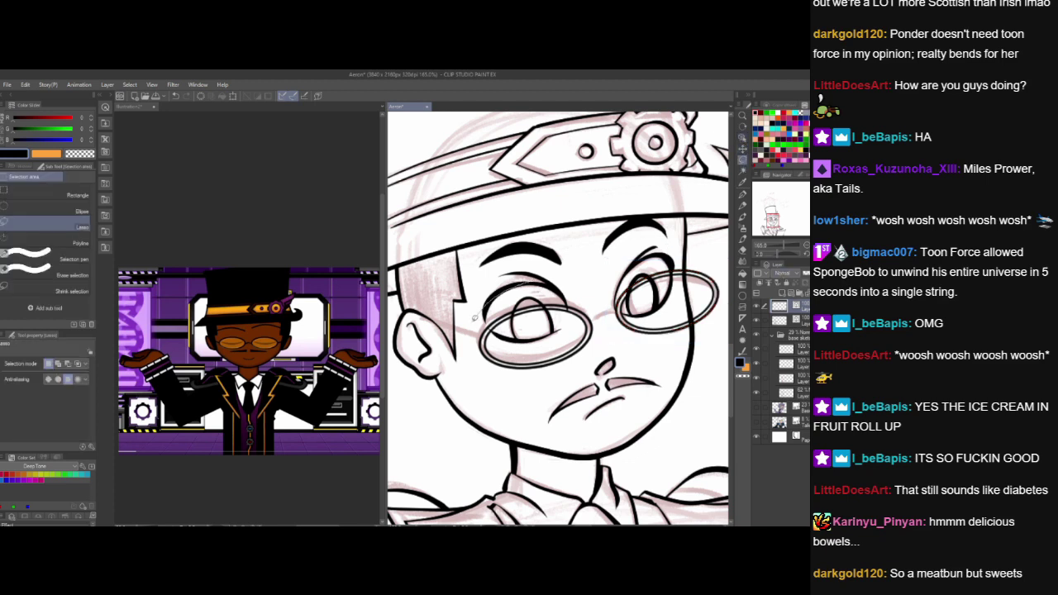
{"action": "mouse_move", "coordinate": [473, 316]}
{"action": "left_mouse_down"}
{"action": "mouse_move", "coordinate": [614, 380]}
{"action": "mouse_move", "coordinate": [686, 356]}
{"action": "mouse_move", "coordinate": [720, 323]}
{"action": "mouse_move", "coordinate": [729, 294]}
{"action": "mouse_move", "coordinate": [708, 249]}
{"action": "mouse_move", "coordinate": [682, 252]}
{"action": "left_mouse_up"}
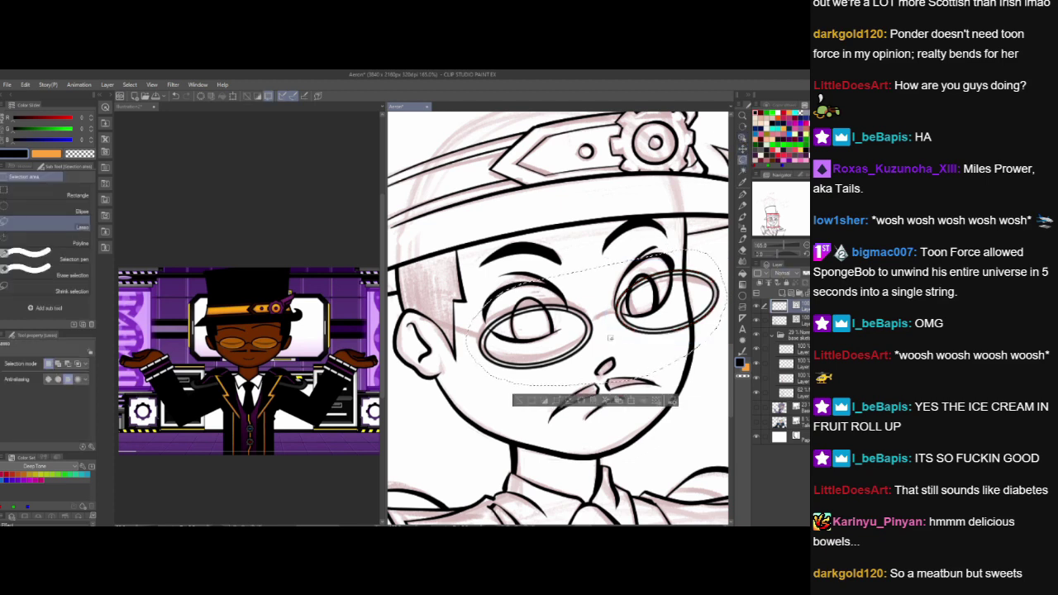
{"action": "left_click", "coordinate": [631, 402]}
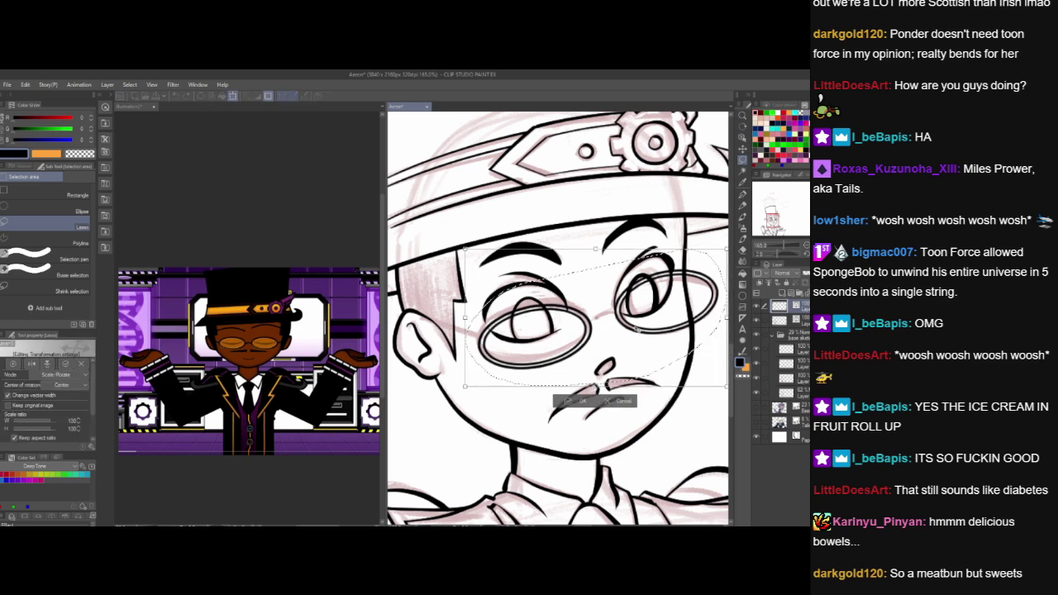
{"action": "left_click_drag", "start_coordinate": [636, 329], "coordinate": [632, 336]}
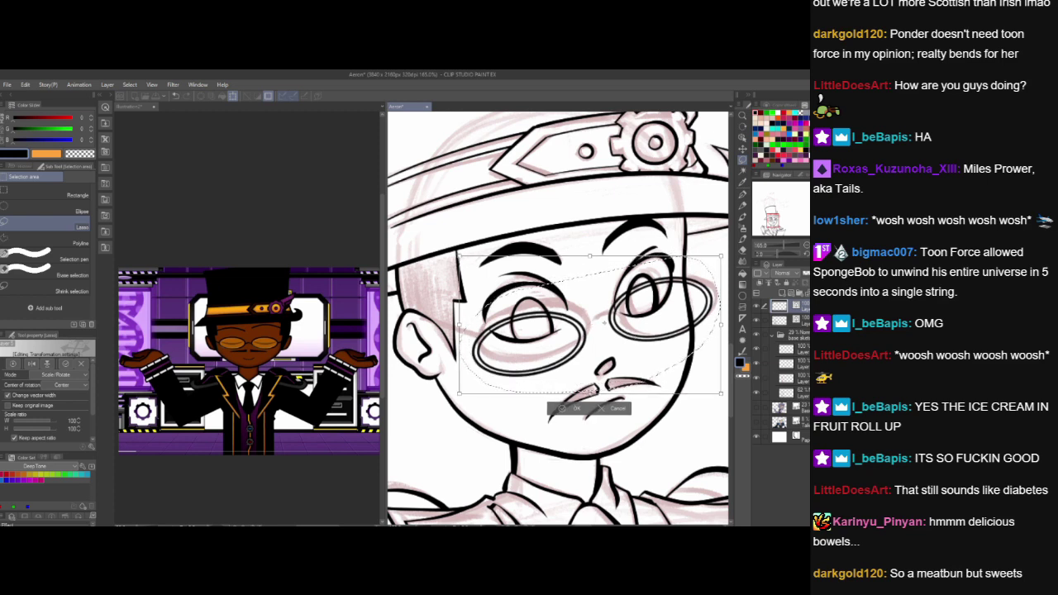
{"action": "left_click_drag", "start_coordinate": [453, 408], "coordinate": [448, 400]}
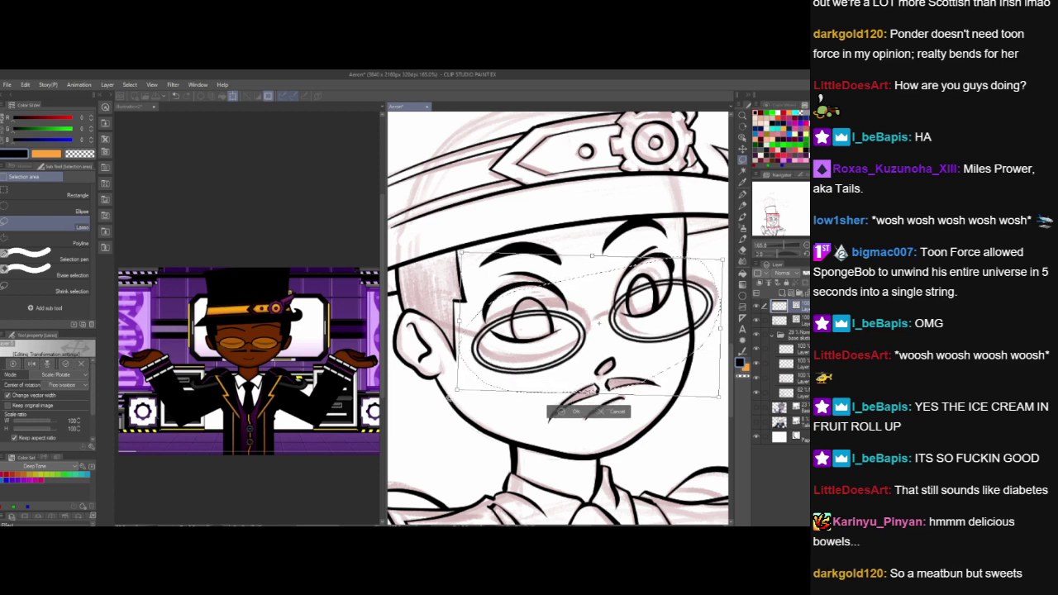
{"action": "left_click_drag", "start_coordinate": [582, 345], "coordinate": [583, 348]}
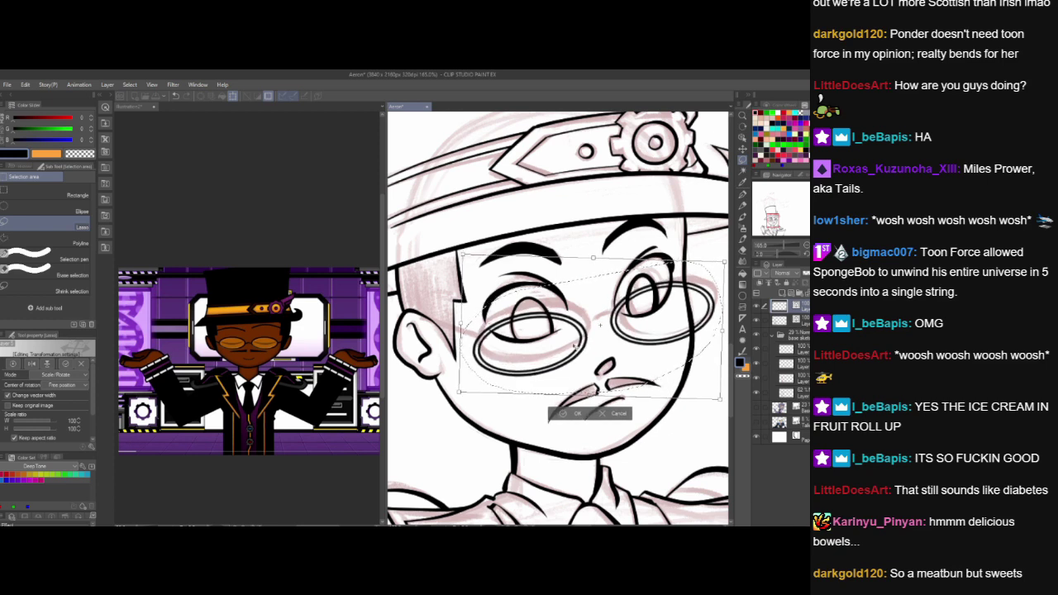
{"action": "left_click", "coordinate": [576, 413]}
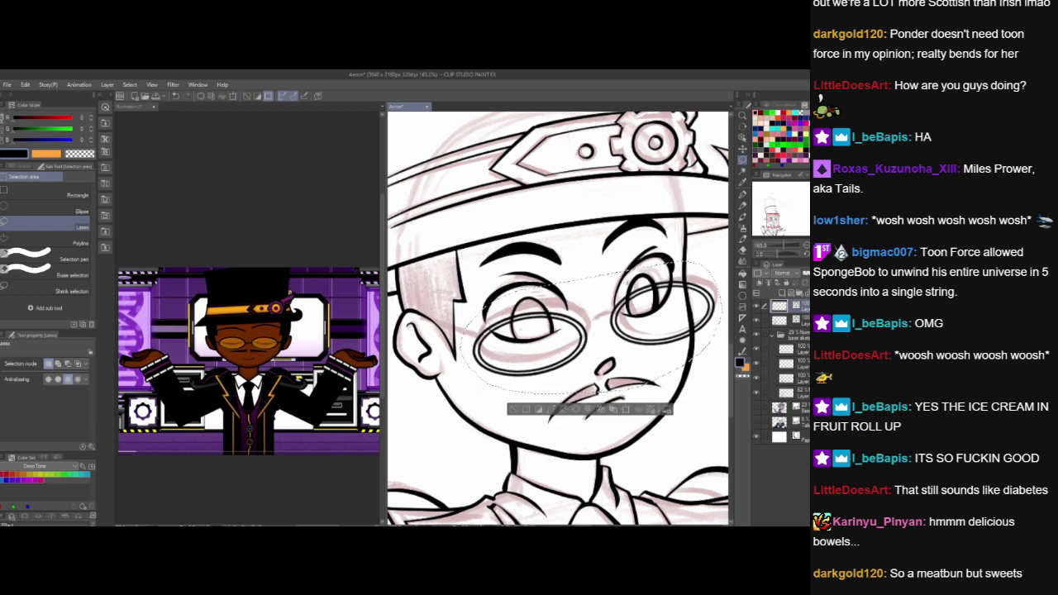
{"action": "key", "text": "ctrl+d"}
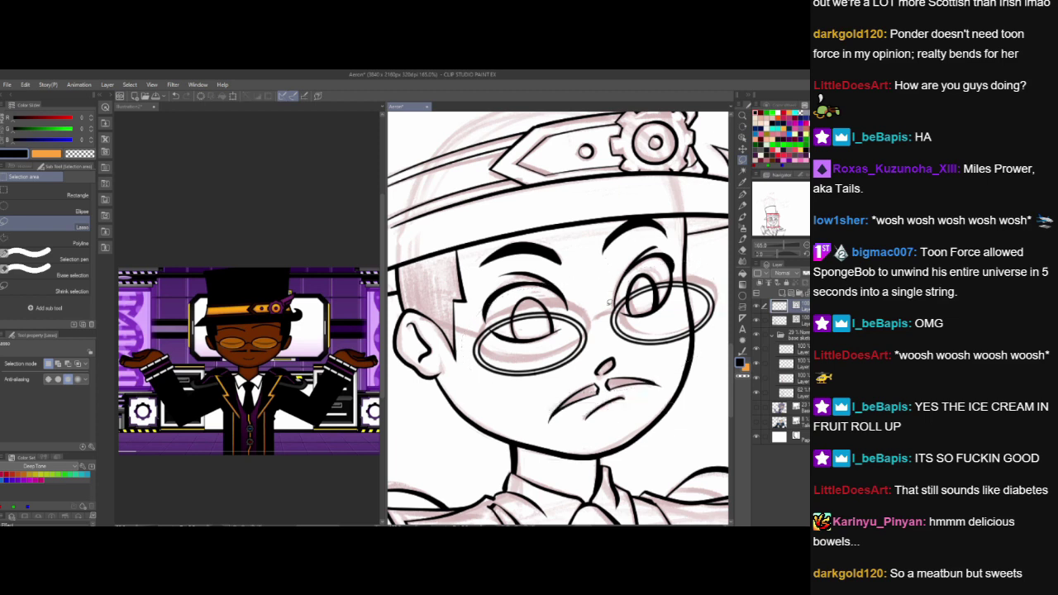
- Lasso the far lens, rotate it slightly counterclockwise, nudge it slightly up and toward the nose, and apply the transformation
{"action": "left_click_drag", "start_coordinate": [723, 314], "coordinate": [693, 238]}
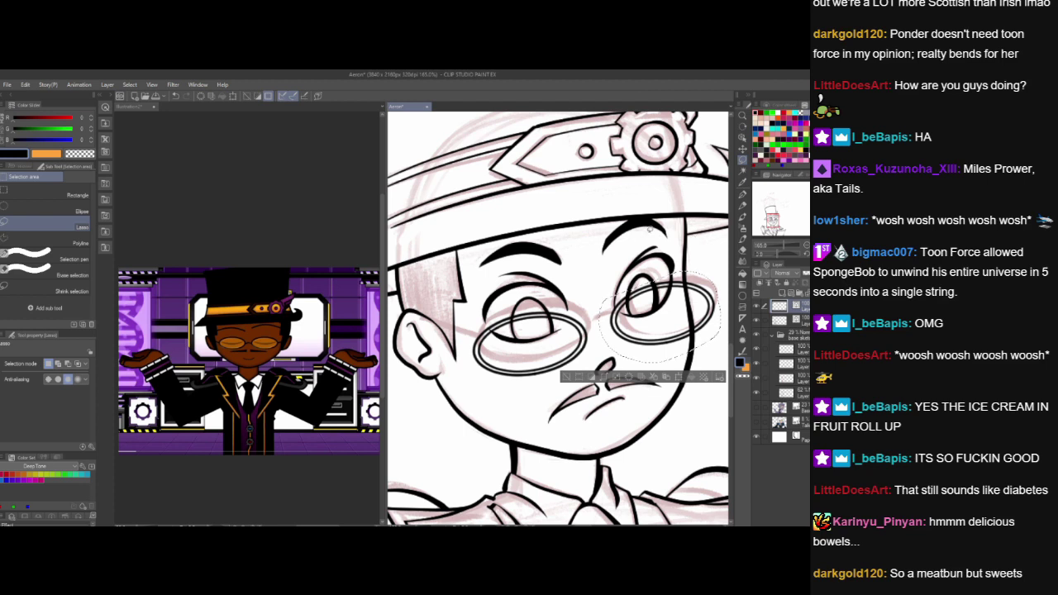
{"action": "key", "text": "ctrl+d"}
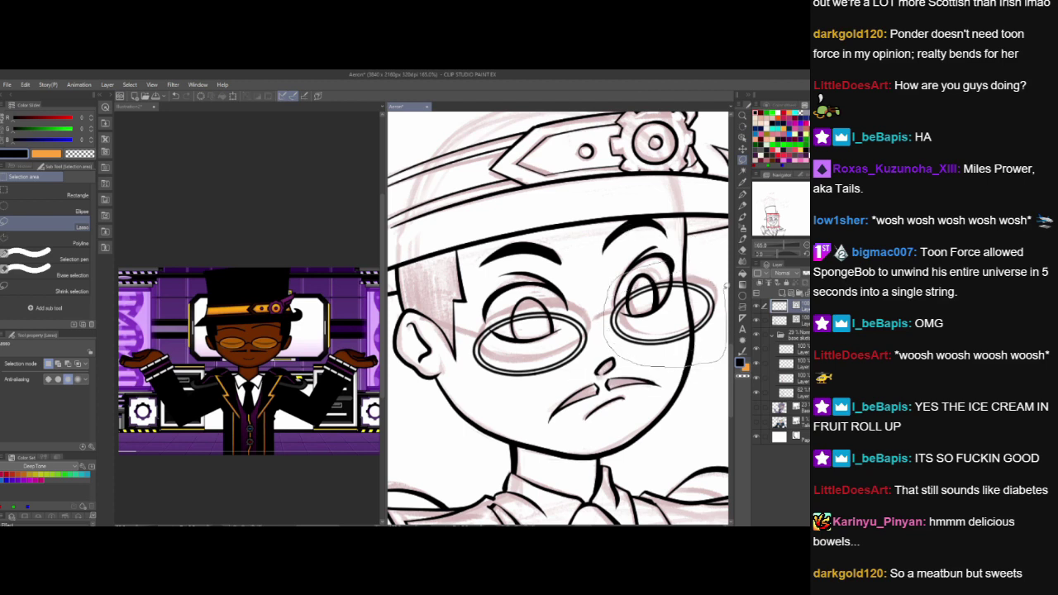
{"action": "left_click_drag", "start_coordinate": [725, 285], "coordinate": [686, 366]}
{"action": "left_click", "coordinate": [678, 383]}
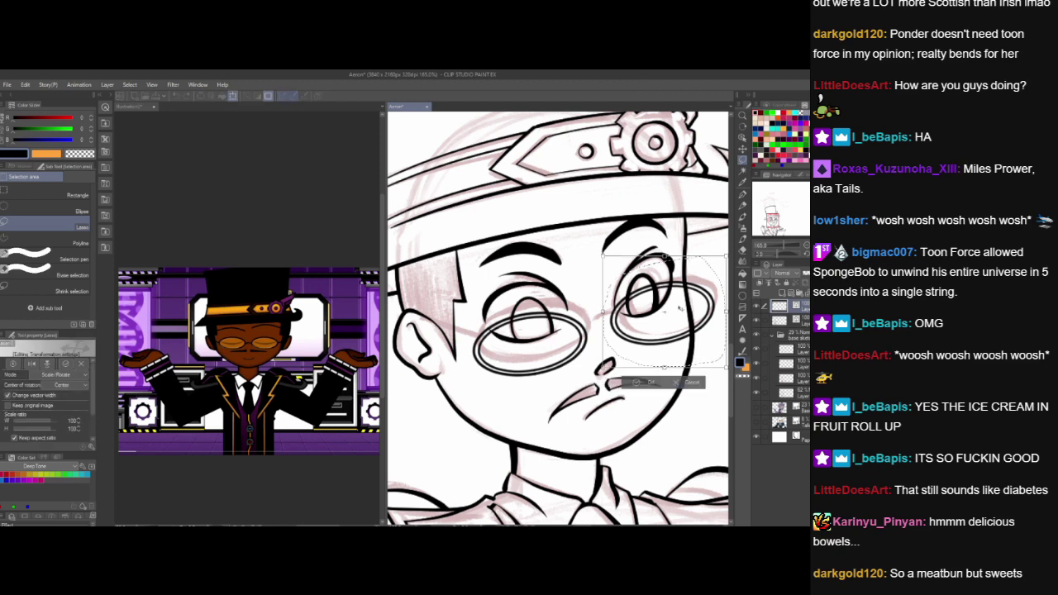
{"action": "left_click_drag", "start_coordinate": [661, 313], "coordinate": [640, 315]}
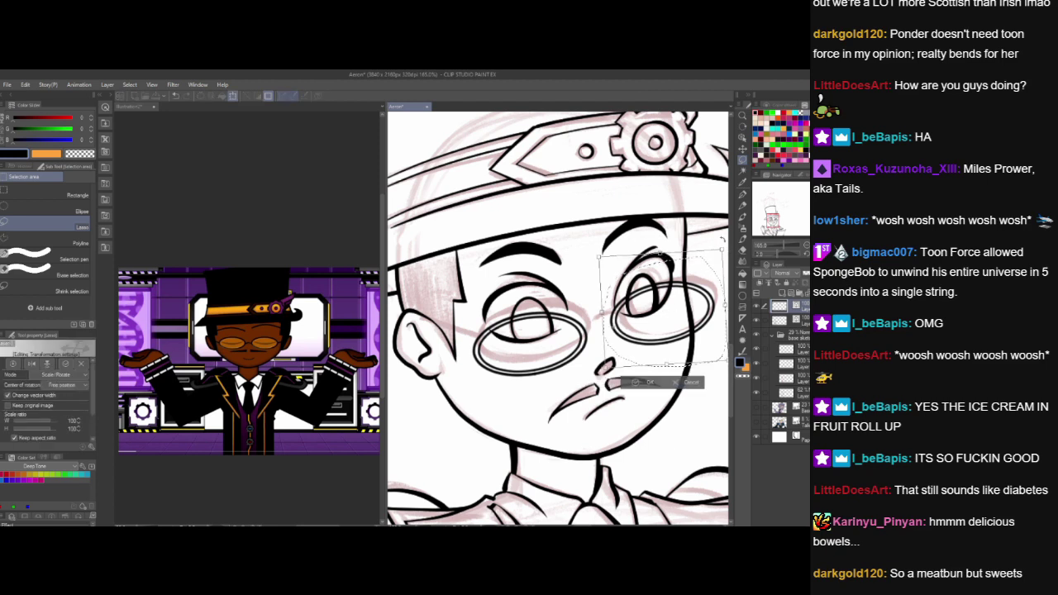
{"action": "left_click_drag", "start_coordinate": [630, 339], "coordinate": [628, 341]}
{"action": "left_click", "coordinate": [638, 387]}
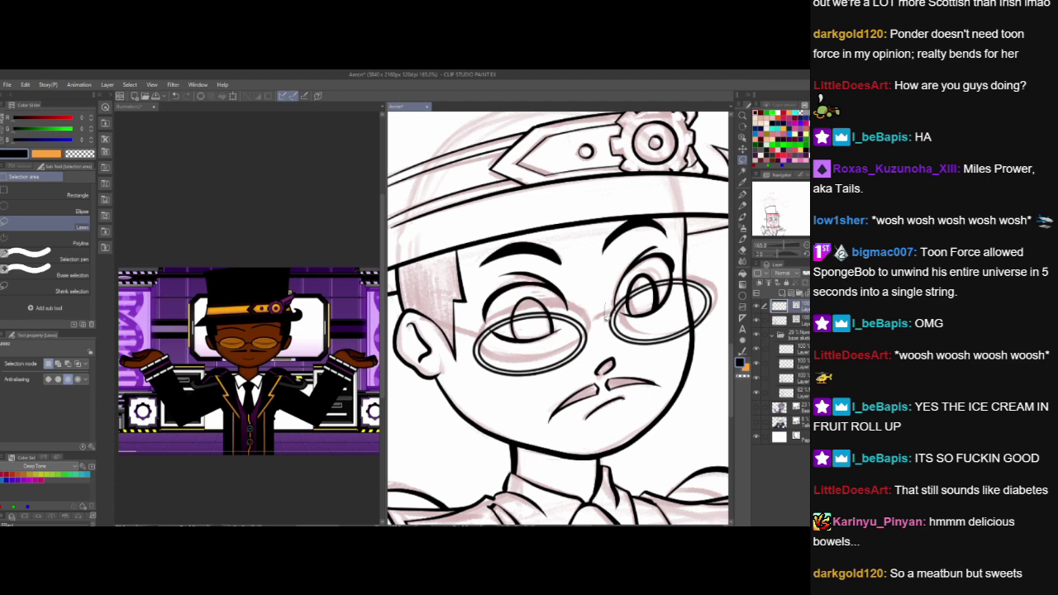
- Lasso the far lens again, fine-tune its tilt slightly clockwise, set it slightly lower on the face, and apply the transformation
{"action": "left_click_drag", "start_coordinate": [686, 259], "coordinate": [610, 301]}
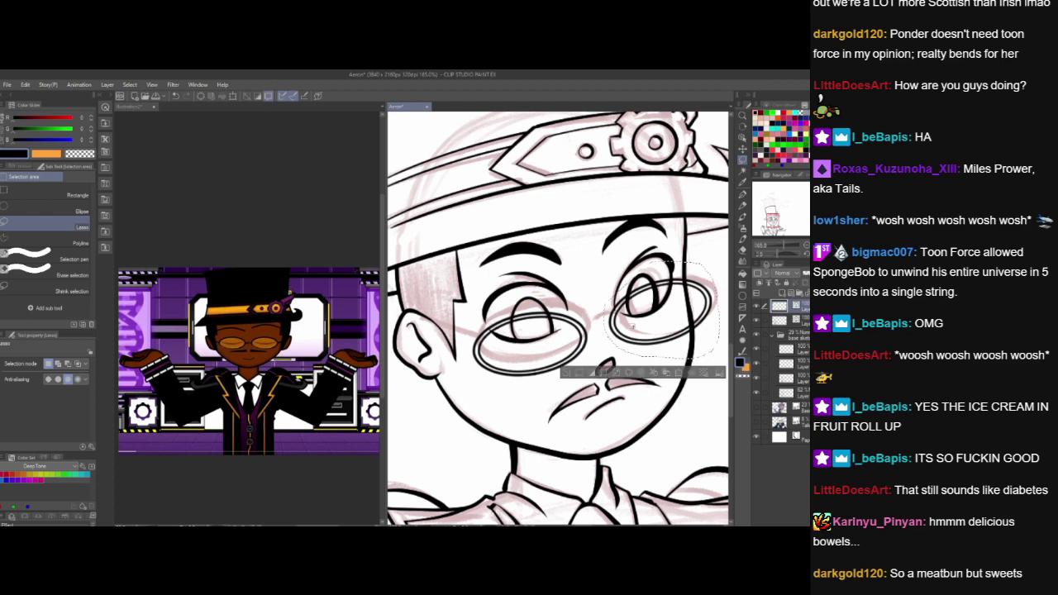
{"action": "left_click", "coordinate": [678, 374]}
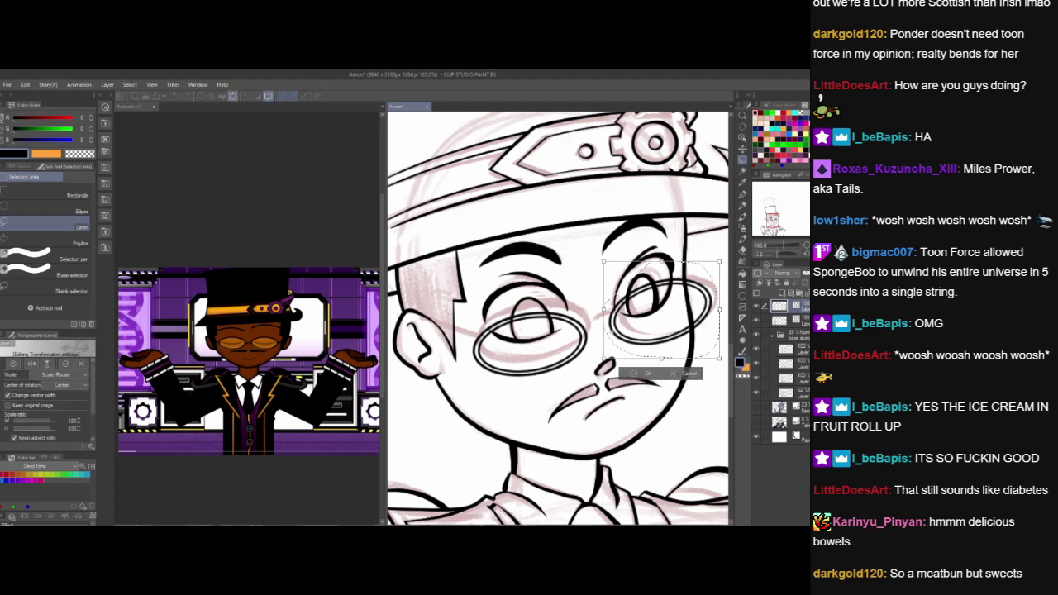
{"action": "left_click_drag", "start_coordinate": [661, 310], "coordinate": [611, 327]}
{"action": "left_click_drag", "start_coordinate": [720, 256], "coordinate": [717, 252]}
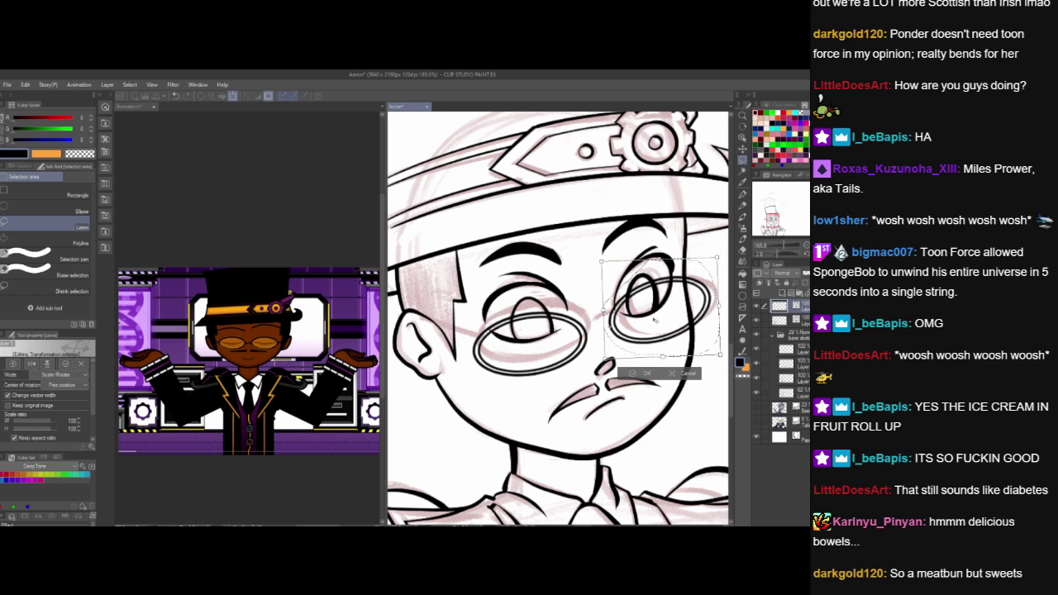
{"action": "left_click_drag", "start_coordinate": [624, 338], "coordinate": [626, 343]}
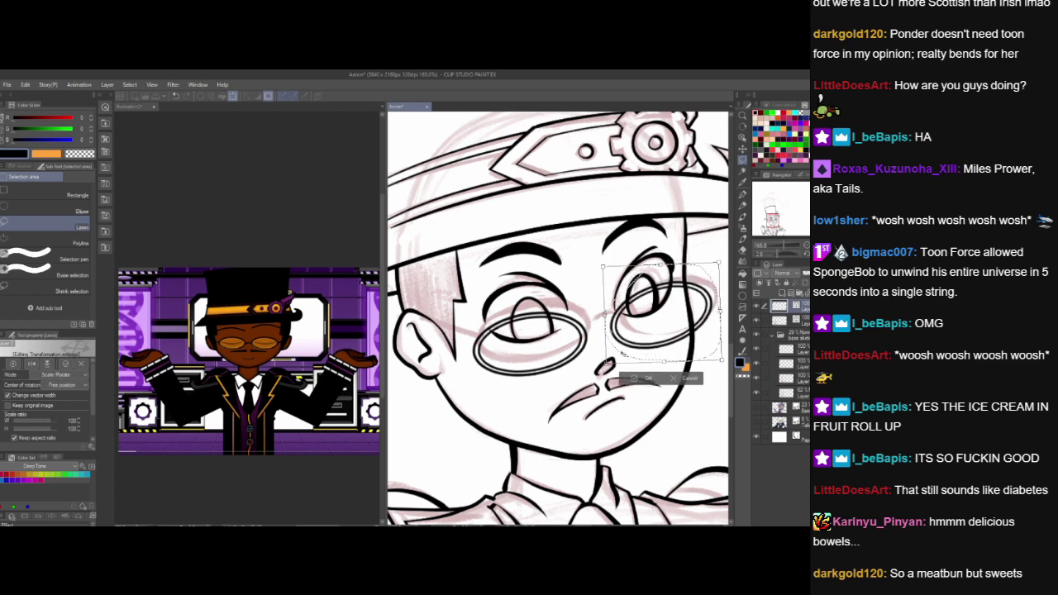
{"action": "left_click_drag", "start_coordinate": [726, 362], "coordinate": [723, 366]}
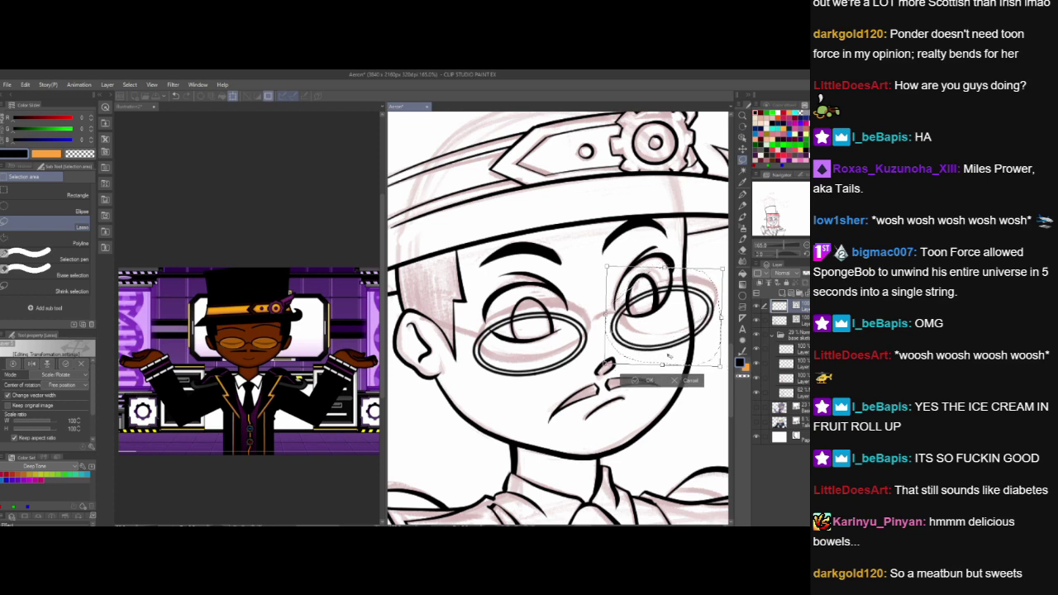
{"action": "left_click_drag", "start_coordinate": [662, 344], "coordinate": [665, 345]}
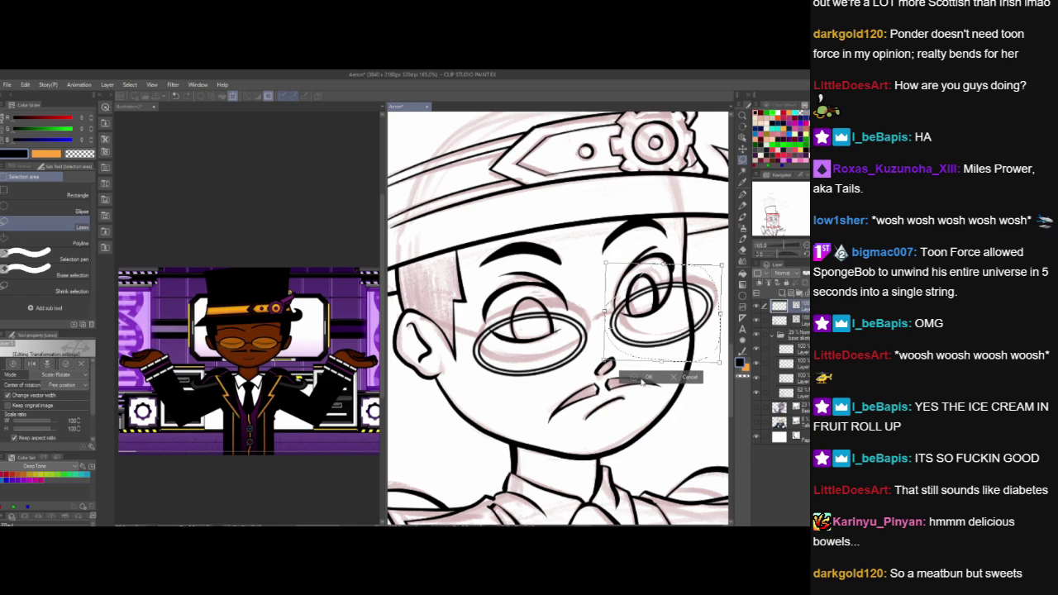
{"action": "left_click", "coordinate": [645, 379]}
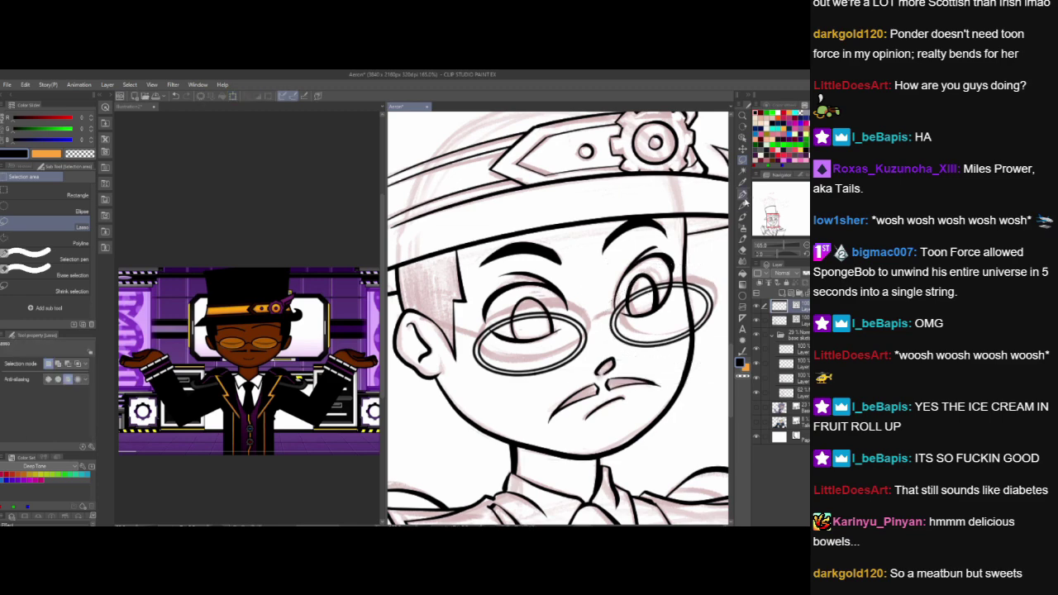
- Mirror the canvas view and ink the curved bridge joining the two lenses of the glasses with the G-pen
{"action": "left_click", "coordinate": [742, 195]}
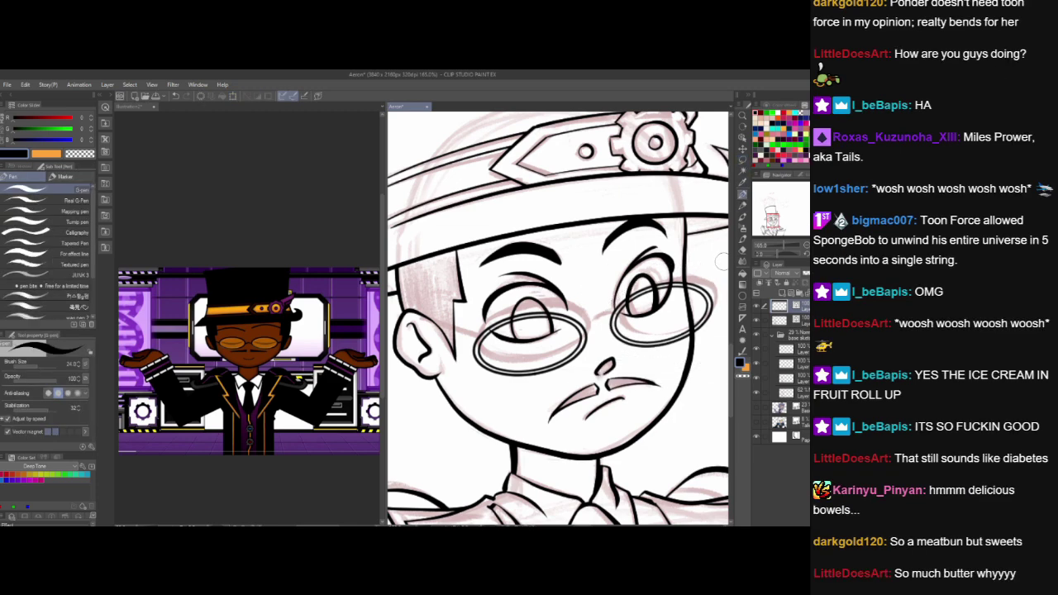
{"action": "key", "text": "h"}
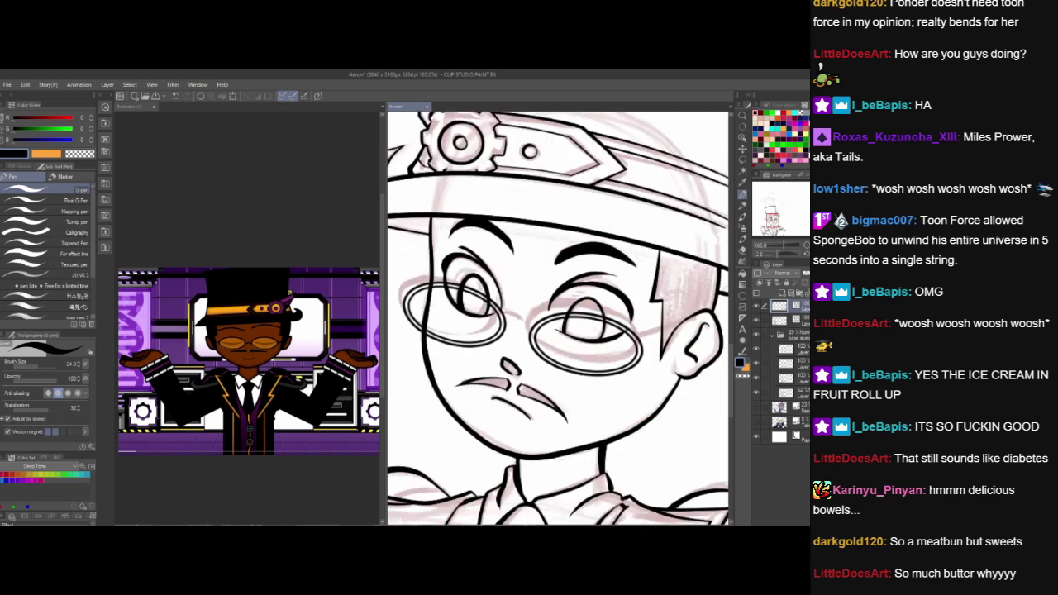
{"action": "left_click_drag", "start_coordinate": [644, 425], "coordinate": [637, 449]}
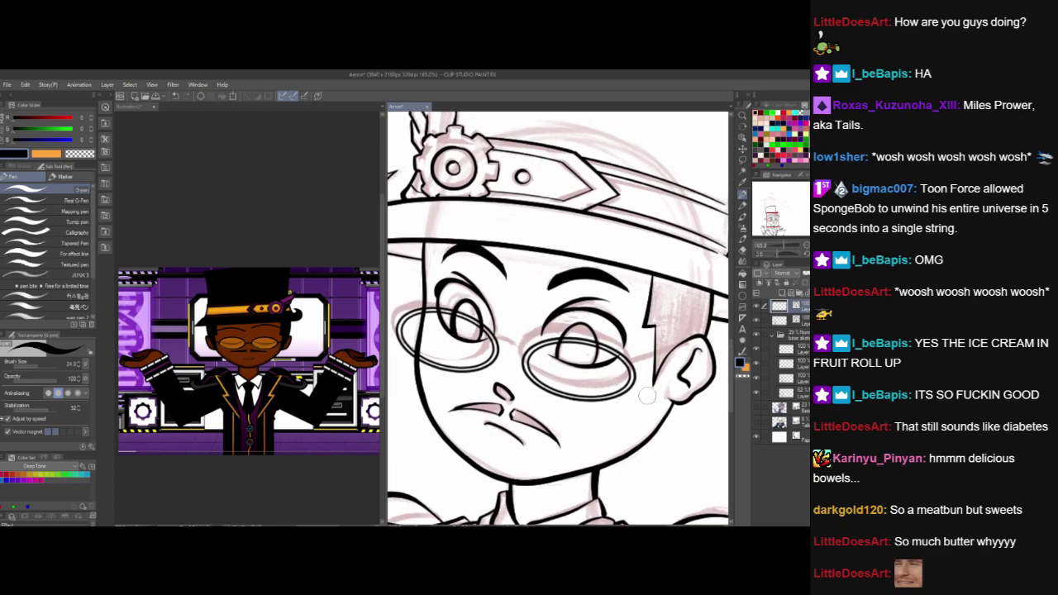
{"action": "mouse_move", "coordinate": [633, 369]}
{"action": "left_mouse_down"}
{"action": "mouse_move", "coordinate": [634, 382]}
{"action": "mouse_move", "coordinate": [679, 339]}
{"action": "left_mouse_up"}
{"action": "left_click_drag", "start_coordinate": [640, 378], "coordinate": [686, 331]}
{"action": "left_click_drag", "start_coordinate": [499, 357], "coordinate": [519, 360]}
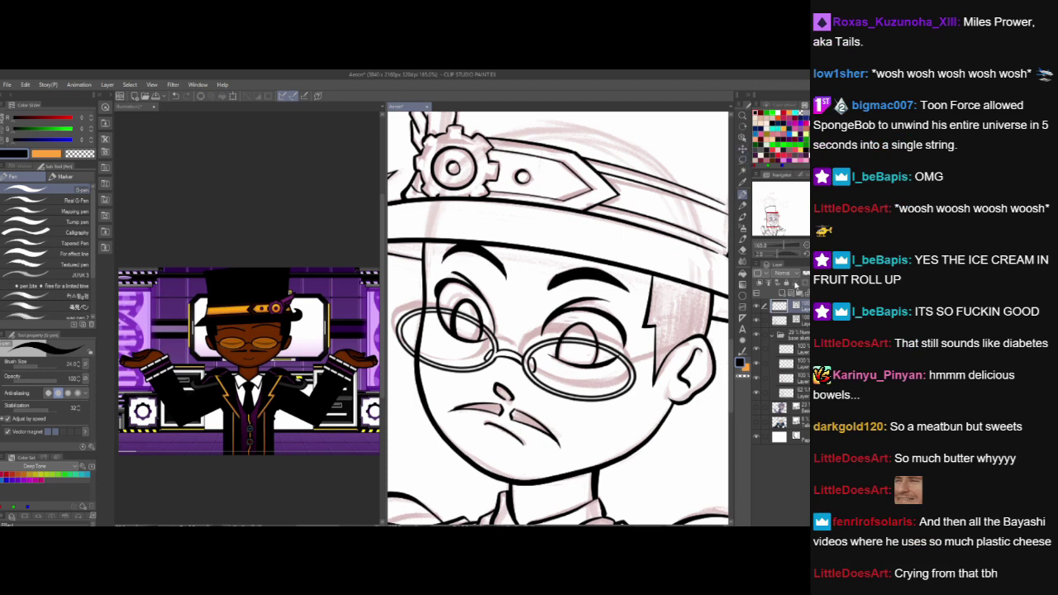
- Move the whole glasses layer slightly higher on the face, return to the G-pen, and restore the unmirrored view
{"action": "left_click", "coordinate": [743, 149]}
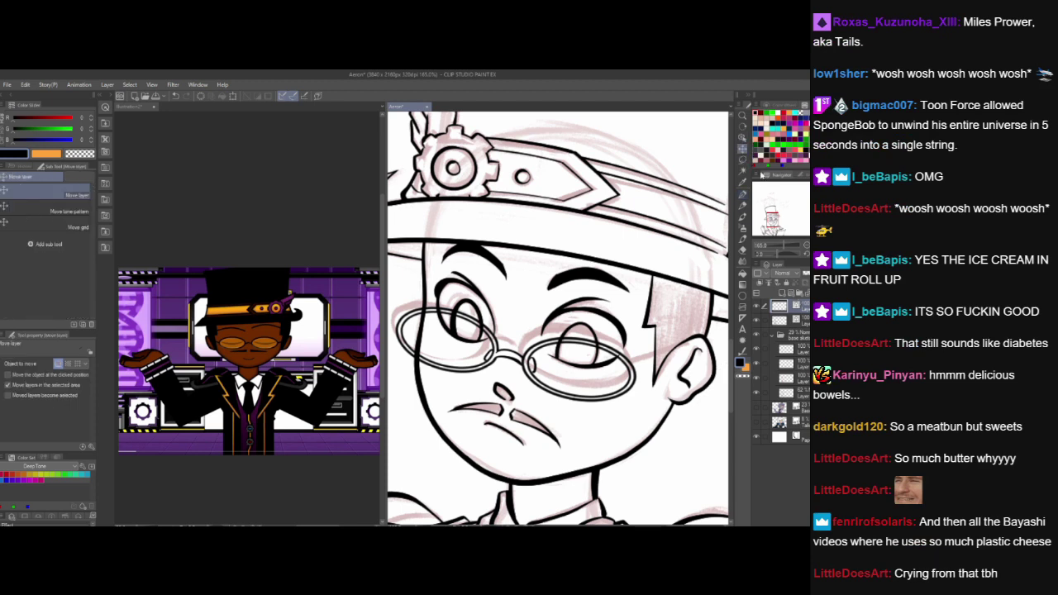
{"action": "left_click_drag", "start_coordinate": [534, 349], "coordinate": [542, 340]}
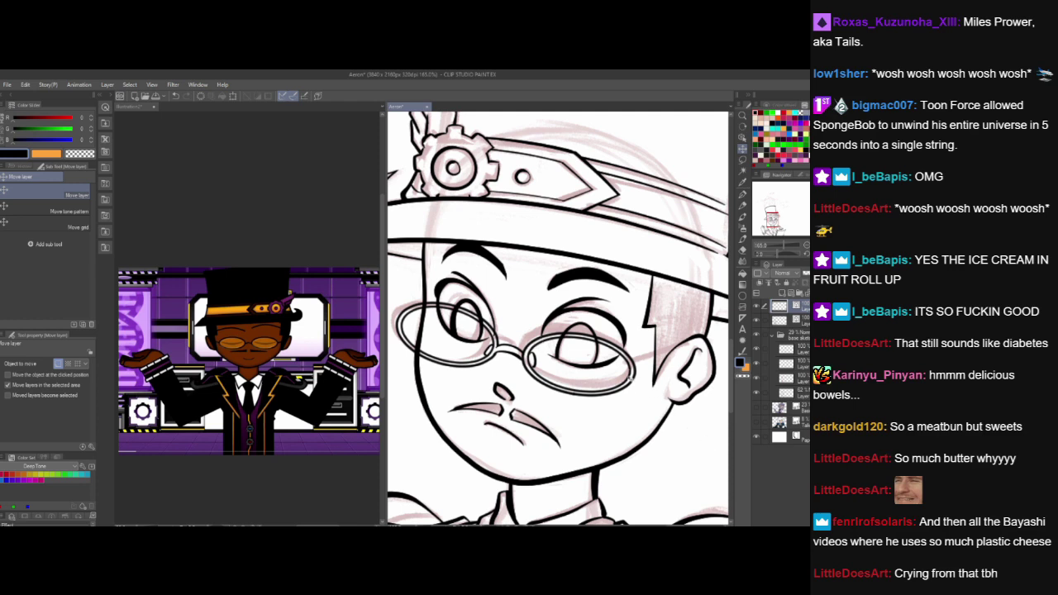
{"action": "left_click_drag", "start_coordinate": [632, 385], "coordinate": [636, 377]}
{"action": "key", "text": "p"}
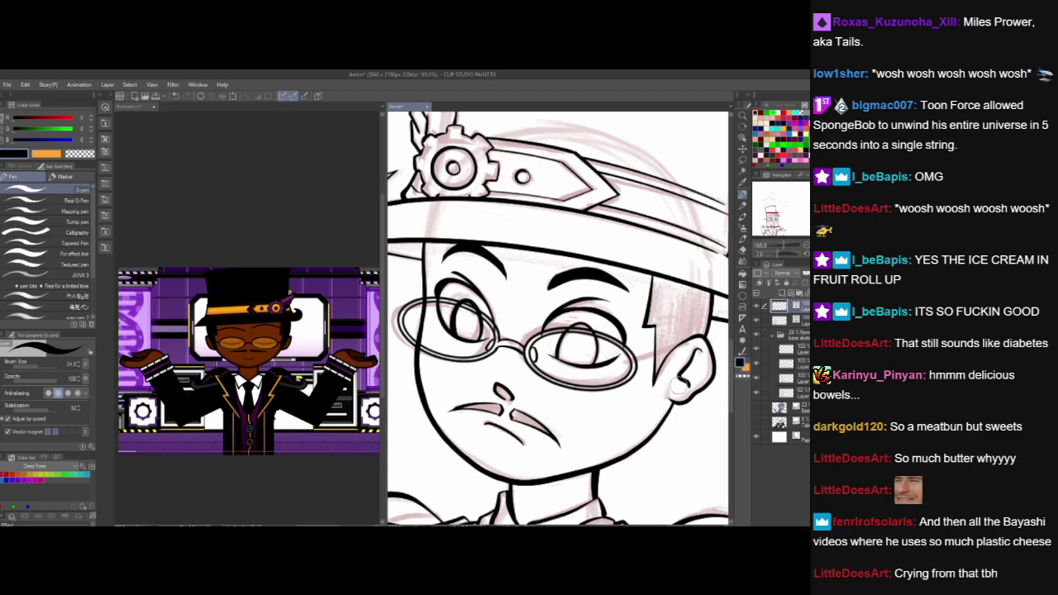
{"action": "left_click_drag", "start_coordinate": [678, 385], "coordinate": [684, 374]}
{"action": "key", "text": "h"}
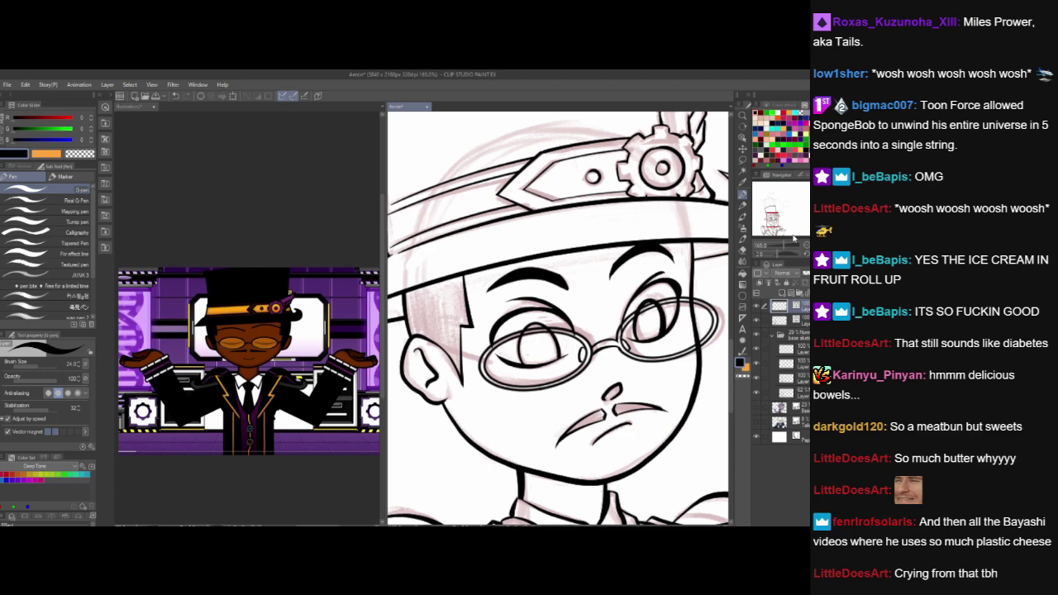
- Lasso the complete glasses, rotate them slightly clockwise, nudge their position, apply the transformation, and deselect
{"action": "scroll", "coordinate": [538, 331], "scroll_direction": "down", "scroll_amount": 5}
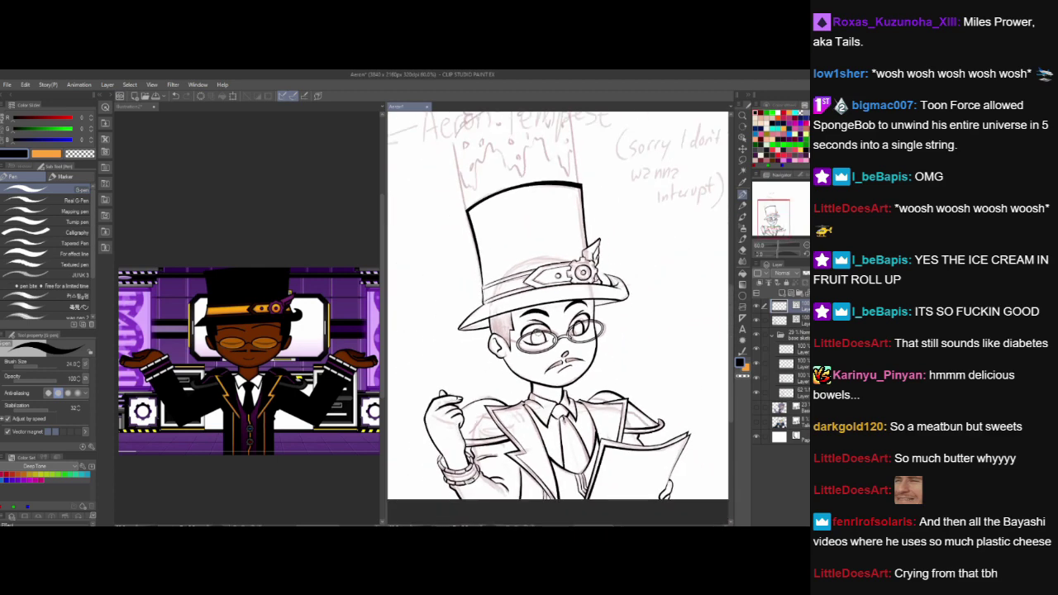
{"action": "scroll", "coordinate": [558, 352], "scroll_direction": "up", "scroll_amount": 4}
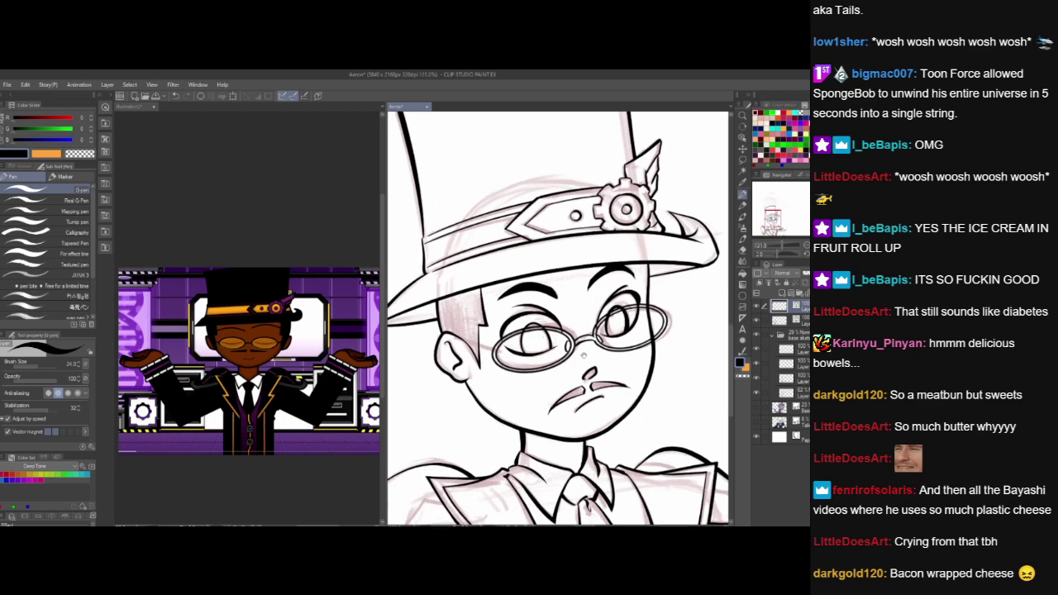
{"action": "key", "text": "m"}
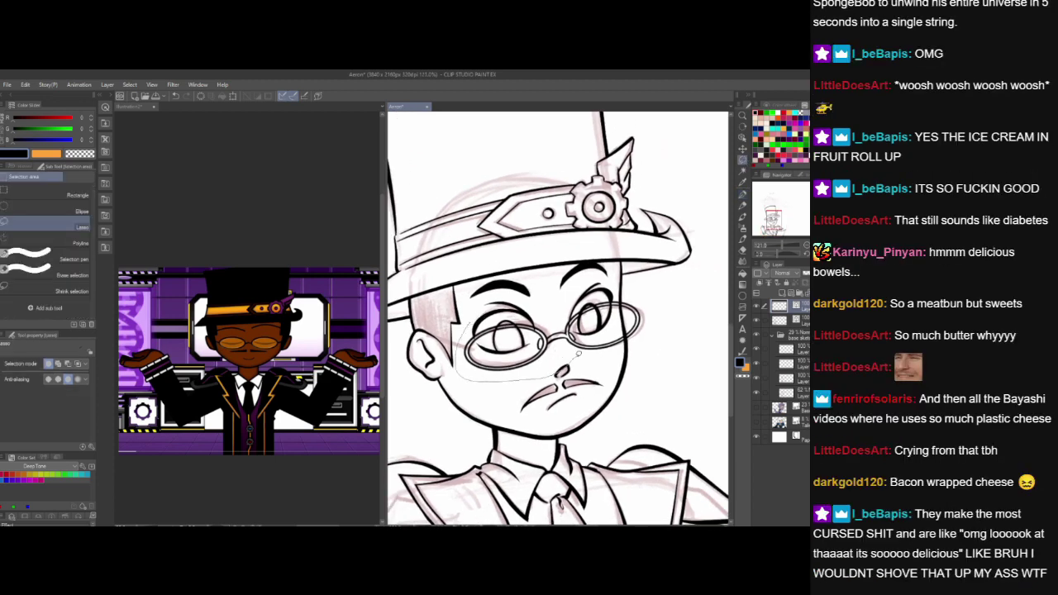
{"action": "left_click_drag", "start_coordinate": [649, 295], "coordinate": [581, 273]}
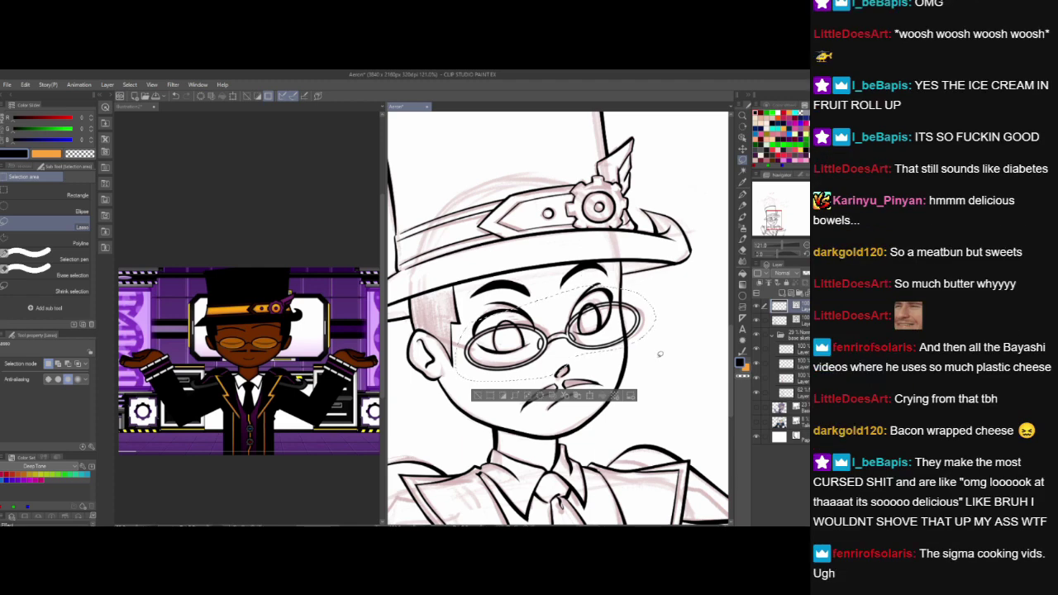
{"action": "left_click", "coordinate": [594, 397]}
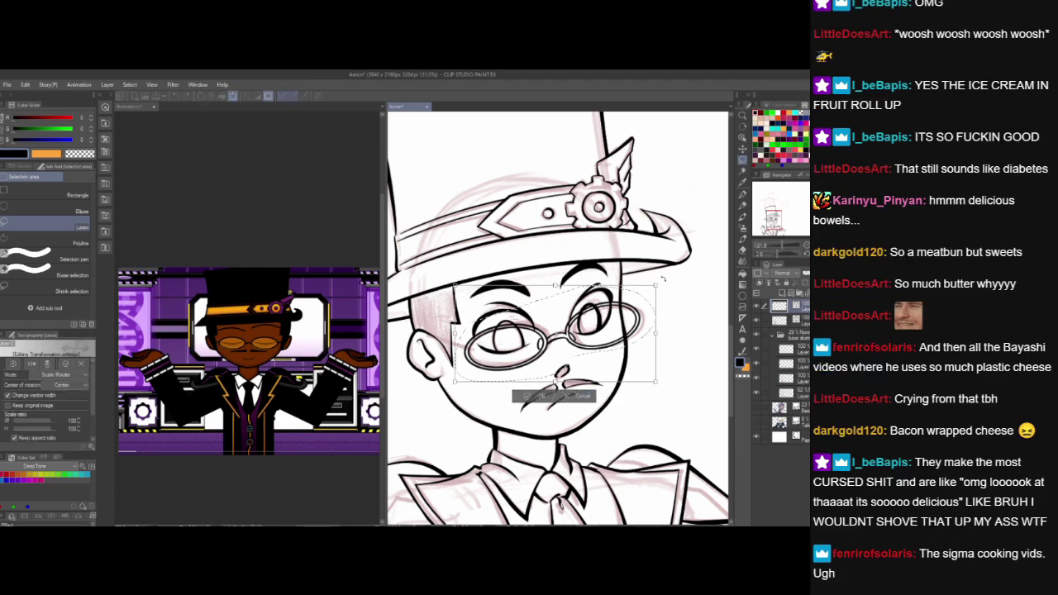
{"action": "left_click_drag", "start_coordinate": [663, 279], "coordinate": [664, 282]}
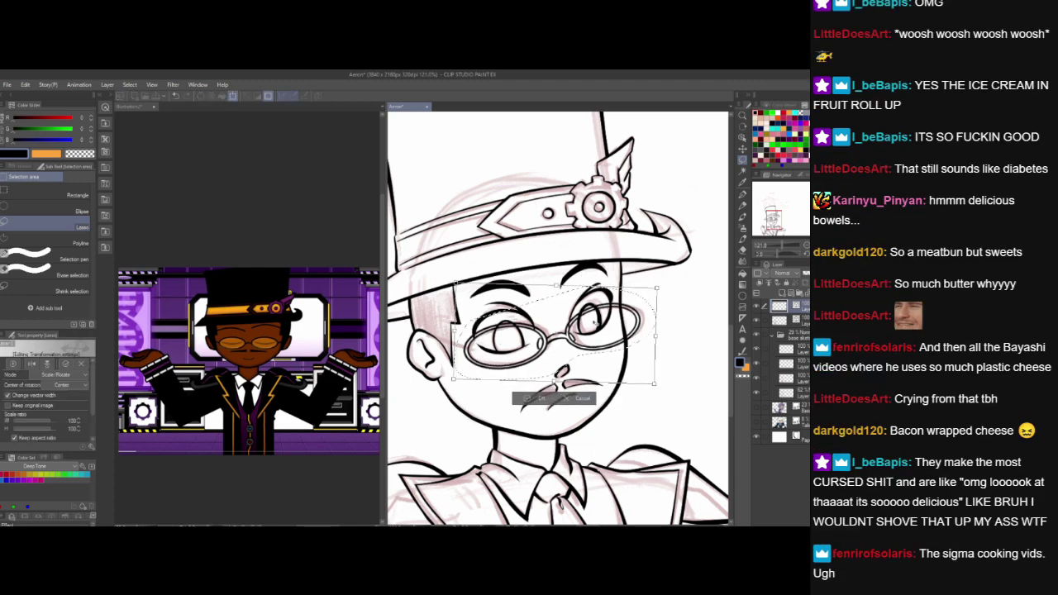
{"action": "left_click_drag", "start_coordinate": [593, 323], "coordinate": [564, 342]}
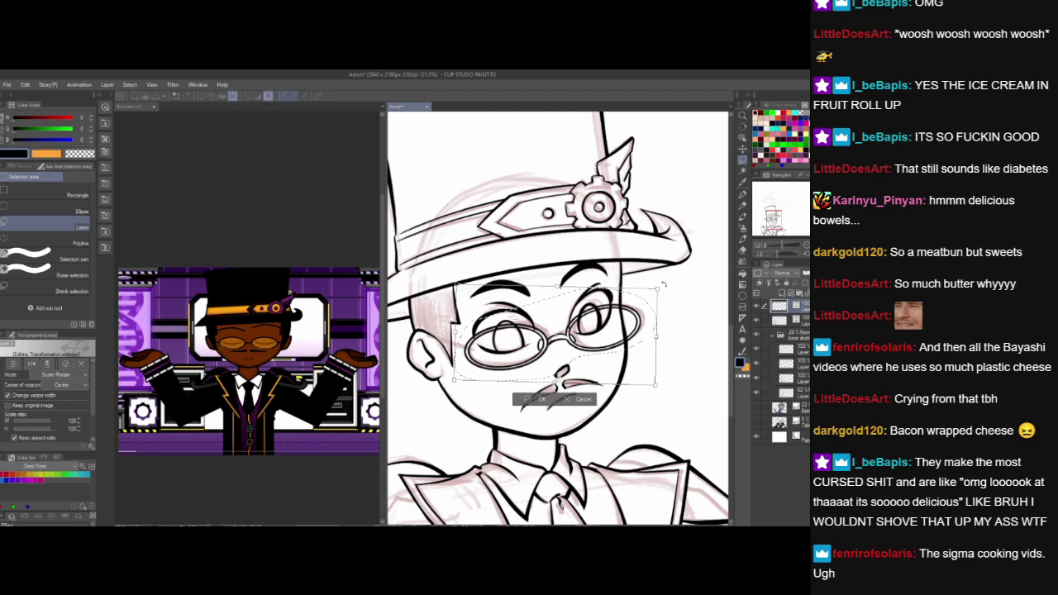
{"action": "left_click_drag", "start_coordinate": [663, 286], "coordinate": [663, 287]}
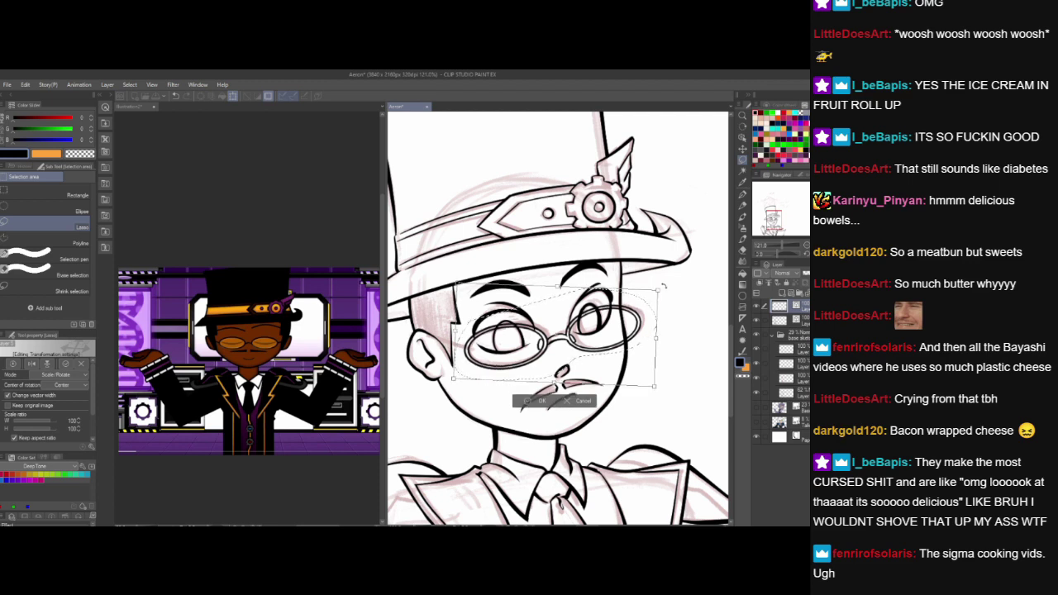
{"action": "left_click", "coordinate": [537, 402]}
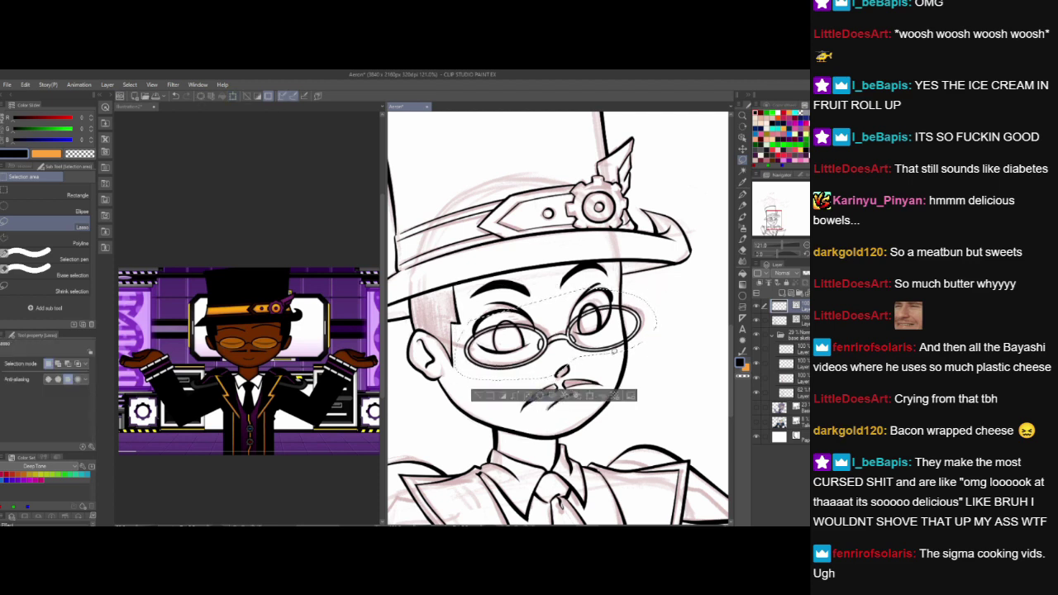
{"action": "key", "text": "ctrl+d"}
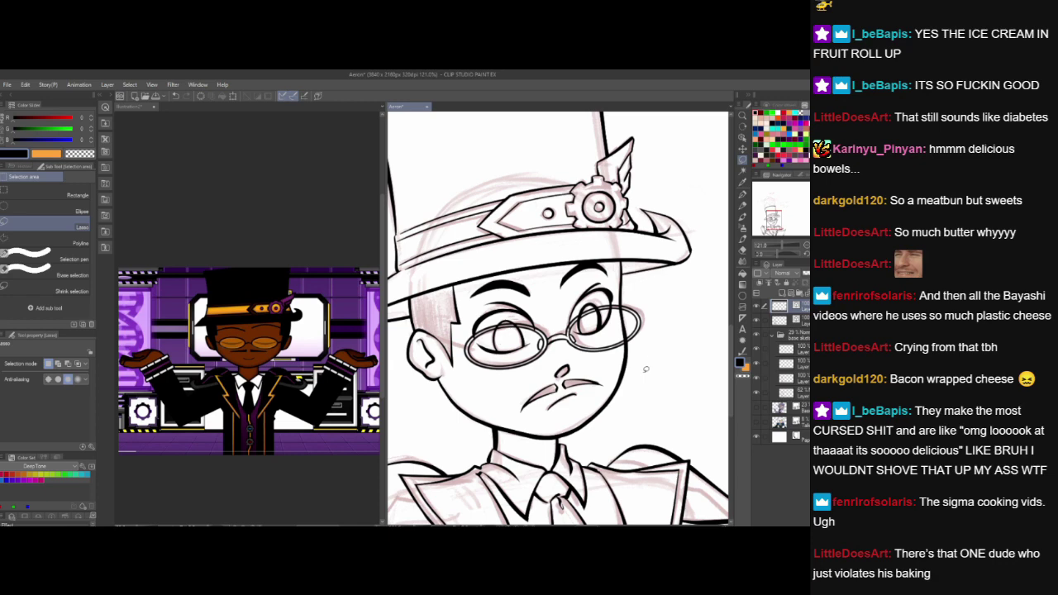
- Mirror the canvas to check the whole figure, and select the layer directly below the glasses layer
{"action": "scroll", "coordinate": [645, 369], "scroll_direction": "down", "scroll_amount": 4}
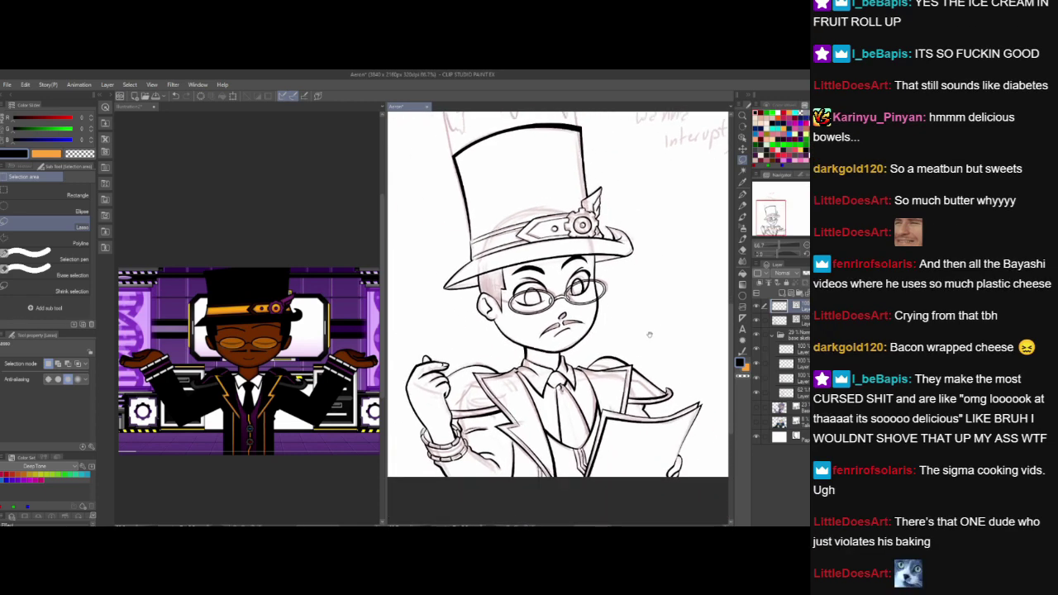
{"action": "scroll", "coordinate": [660, 324], "scroll_direction": "down", "scroll_amount": 3}
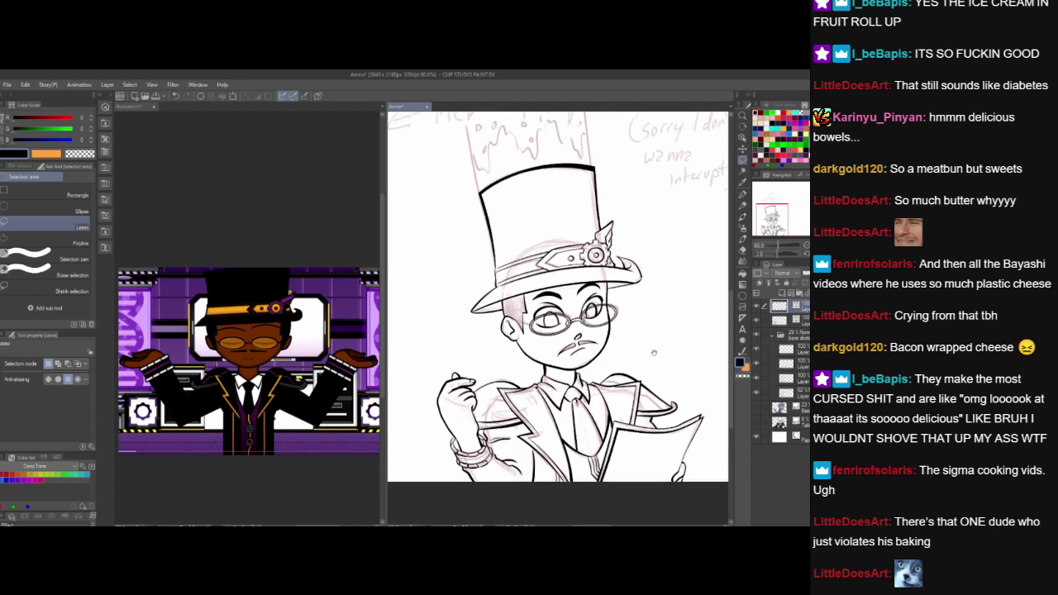
{"action": "key", "text": "h"}
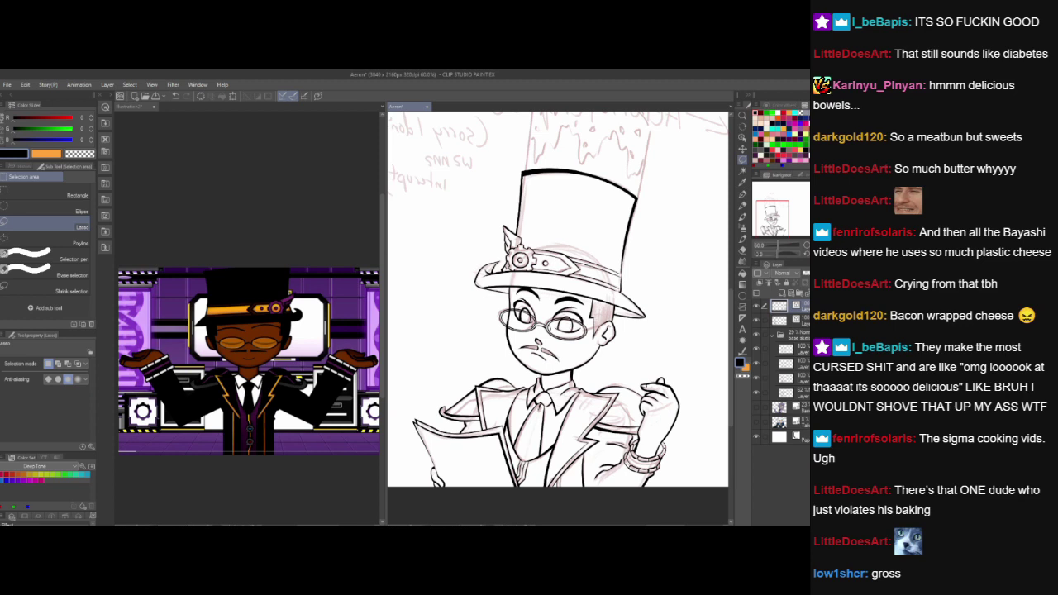
{"action": "left_click", "coordinate": [806, 320]}
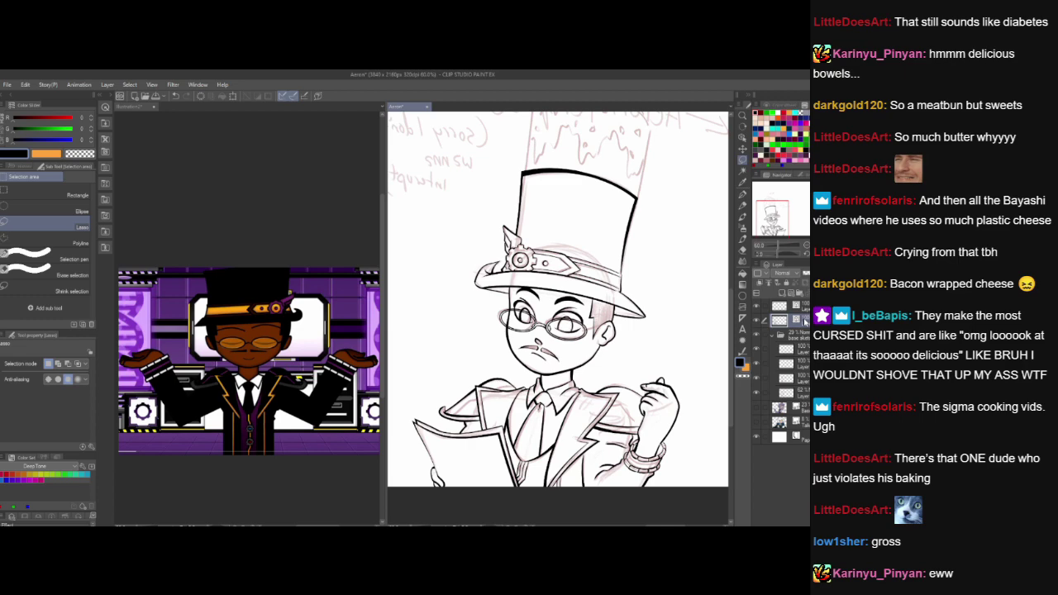
{"action": "scroll", "coordinate": [585, 390], "scroll_direction": "down", "scroll_amount": 2}
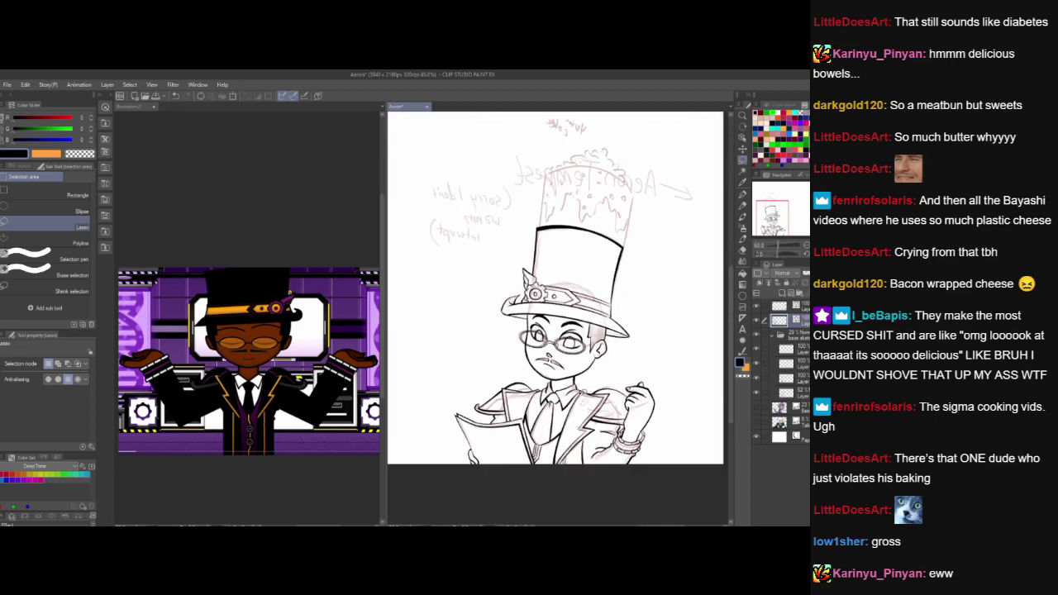
- Hide the sketch folder so only the clean line art shows, and restore the unmirrored view
{"action": "scroll", "coordinate": [584, 391], "scroll_direction": "up", "scroll_amount": 1}
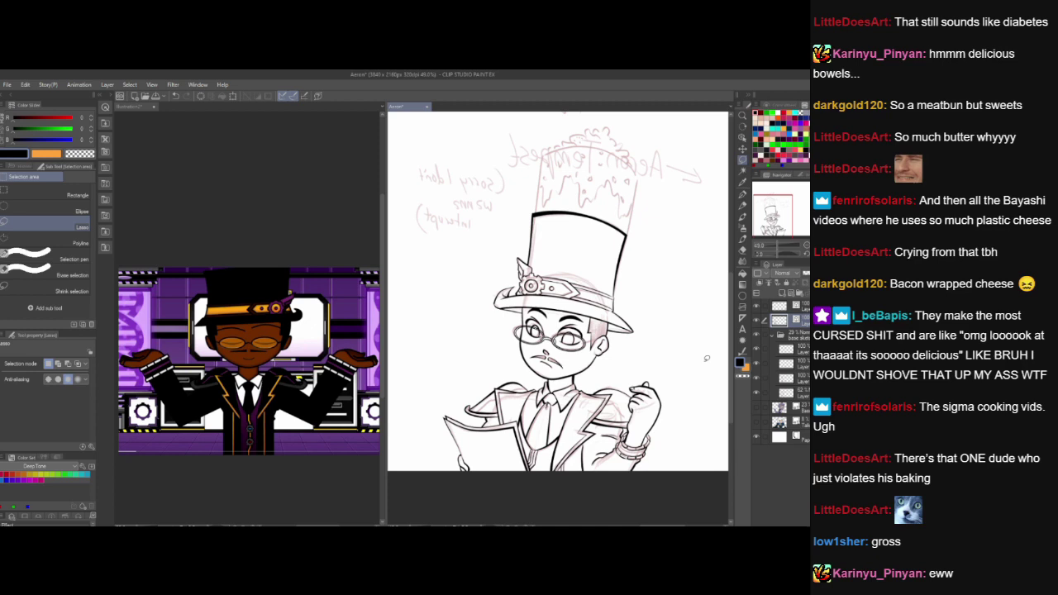
{"action": "left_click", "coordinate": [757, 335]}
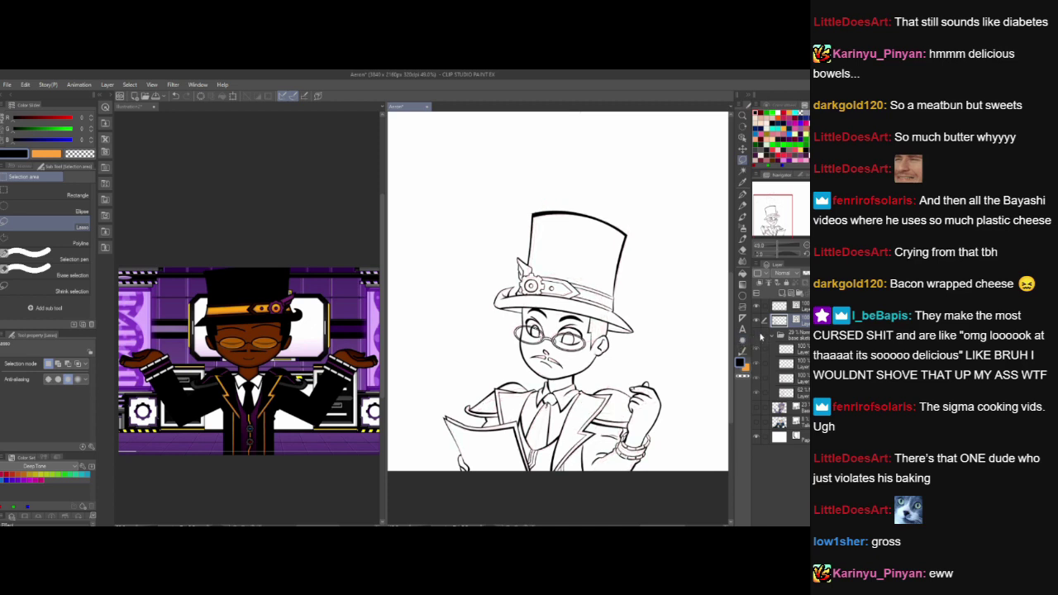
{"action": "key", "text": "h"}
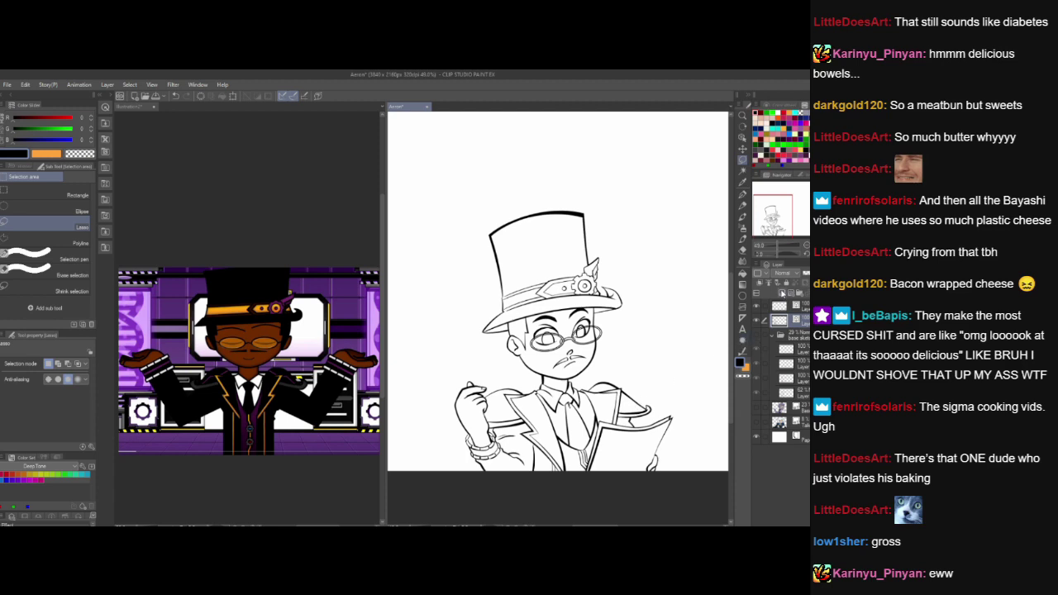
- Add a new raster layer directly beneath the main line art layer for flat colors, and make the line art layer active
{"action": "left_click", "coordinate": [781, 294]}
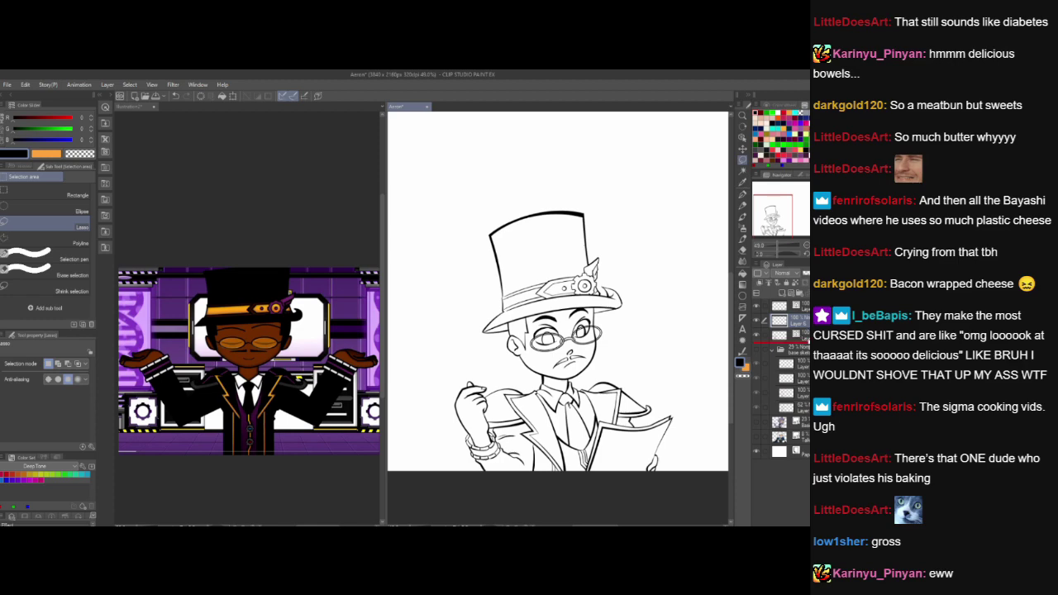
{"action": "left_click_drag", "start_coordinate": [805, 324], "coordinate": [800, 340]}
{"action": "left_click", "coordinate": [792, 324]}
- Auto-select the enclosed hat, jacket sleeve, lapel and tie areas on the line art, referring to the editing layer only
{"action": "scroll", "coordinate": [557, 305], "scroll_direction": "up", "scroll_amount": 2}
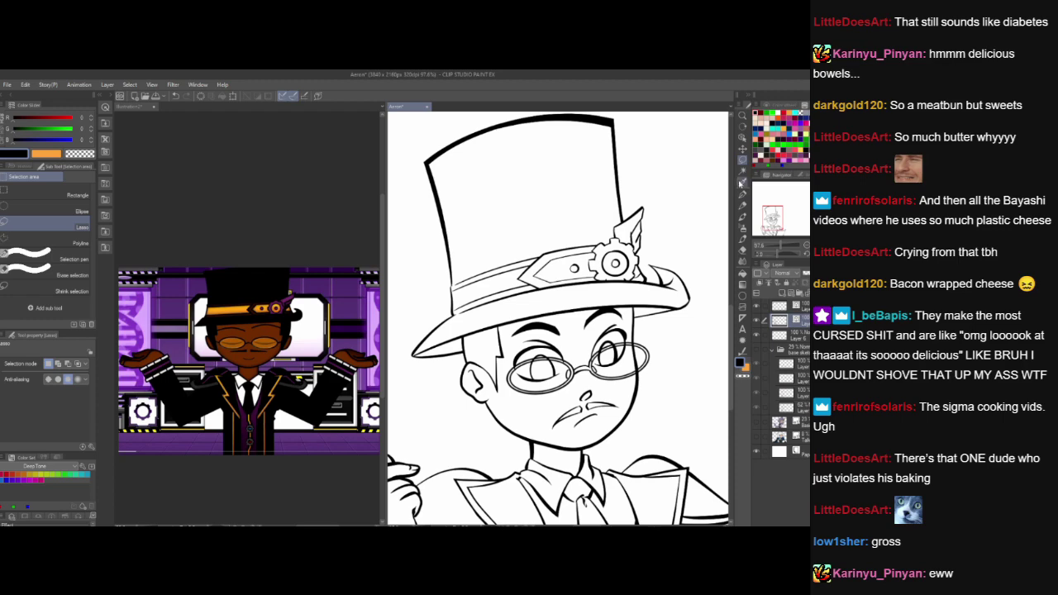
{"action": "left_click", "coordinate": [742, 171]}
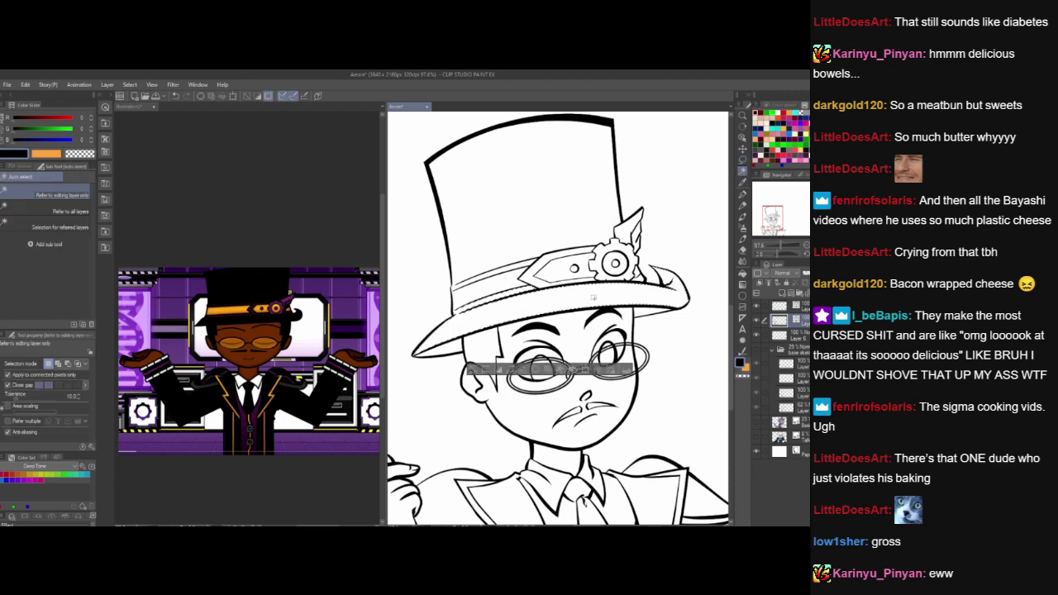
{"action": "left_click", "coordinate": [530, 238]}
{"action": "left_click_drag", "start_coordinate": [643, 338], "coordinate": [668, 169]}
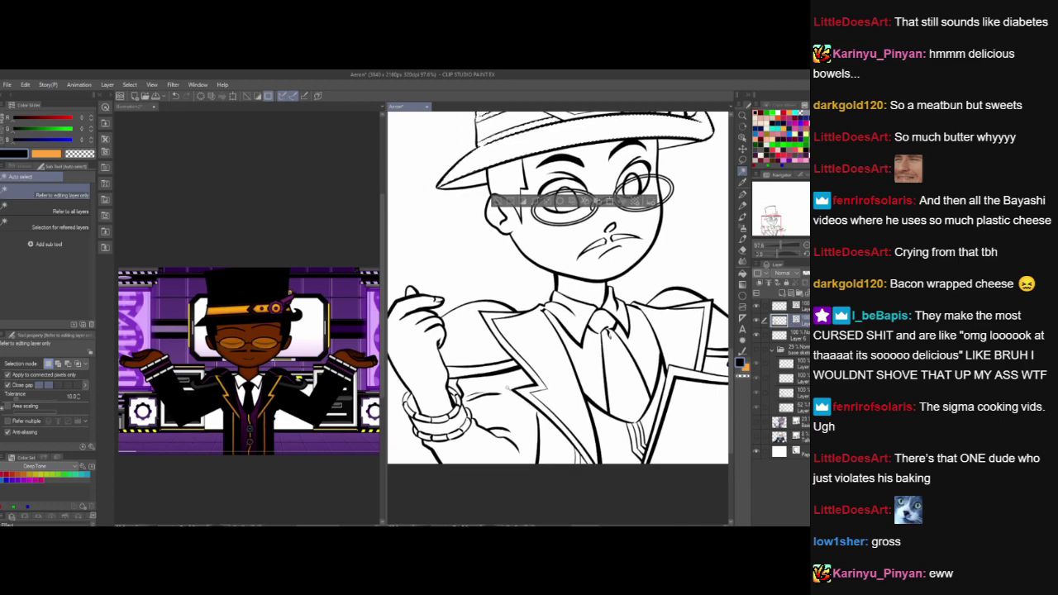
{"action": "left_click", "coordinate": [549, 432], "text": "shift"}
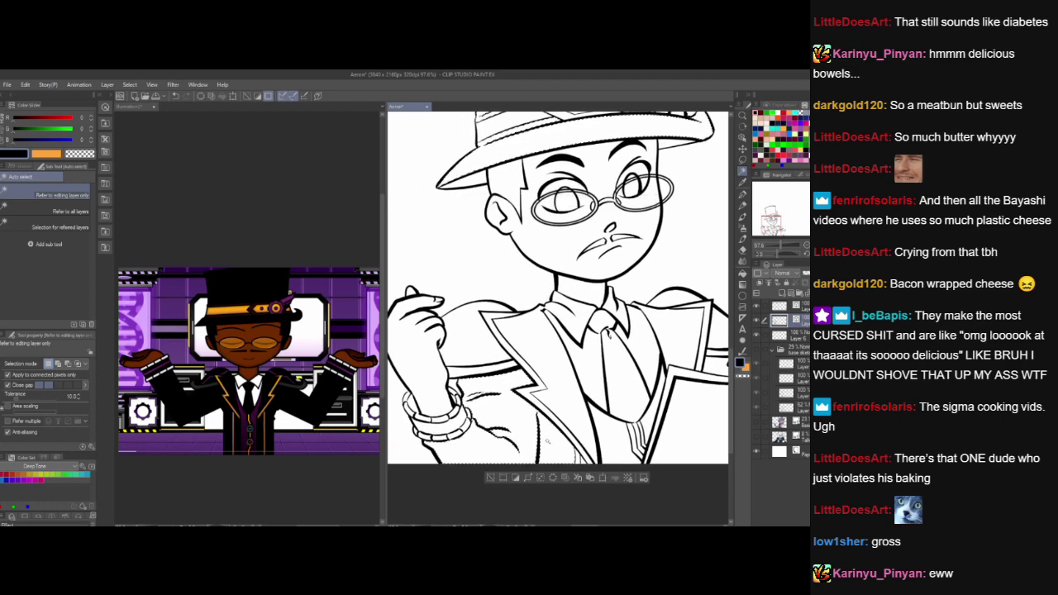
{"action": "left_click_drag", "start_coordinate": [602, 387], "coordinate": [551, 393]}
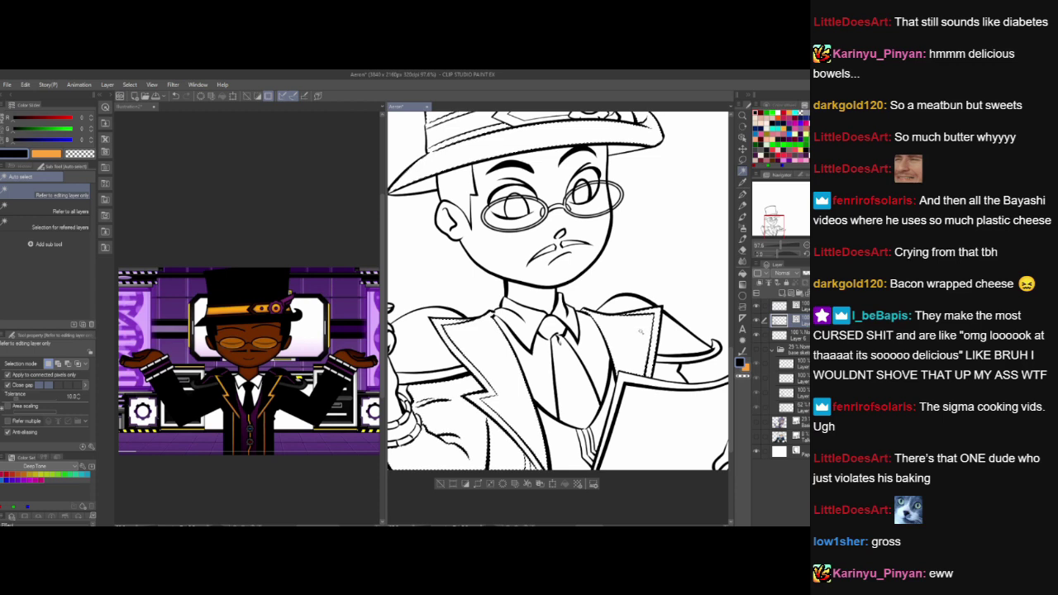
{"action": "left_click", "coordinate": [664, 376], "text": "shift"}
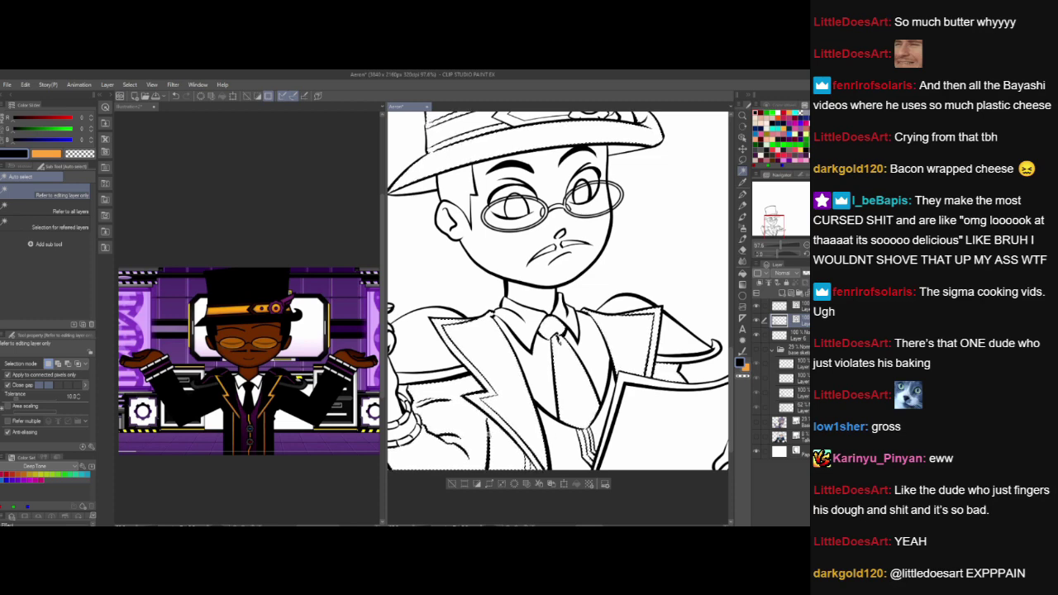
{"action": "mouse_move", "coordinate": [488, 434]}
{"action": "left_mouse_down"}
{"action": "mouse_move", "coordinate": [559, 433]}
{"action": "mouse_move", "coordinate": [523, 452]}
{"action": "left_mouse_up"}
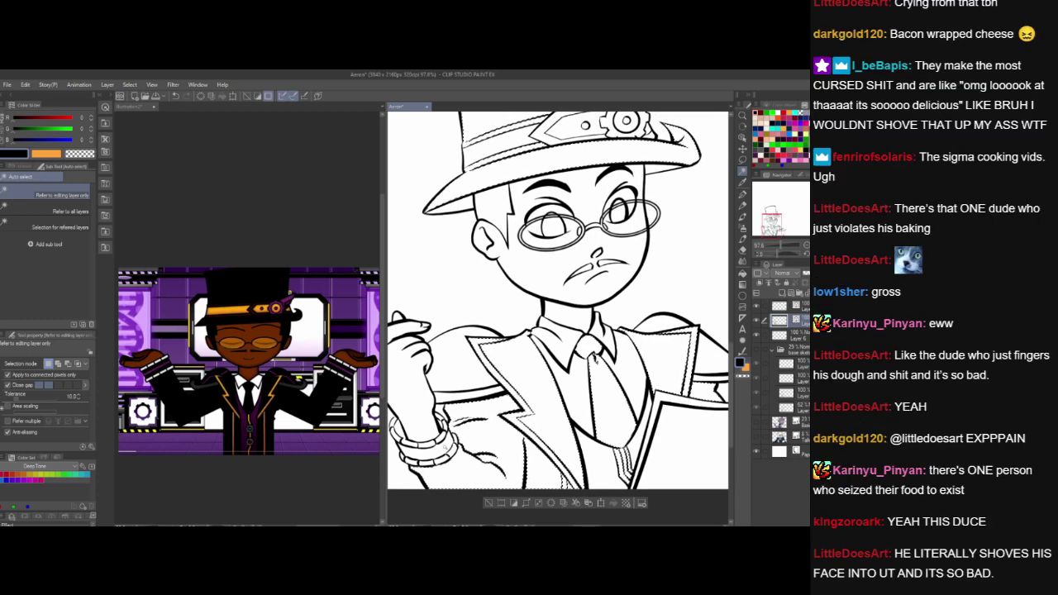
- Add the remaining hat brim pieces to the selection and expand the selected area so it reaches under the lines
{"action": "scroll", "coordinate": [558, 319], "scroll_direction": "up", "scroll_amount": 2}
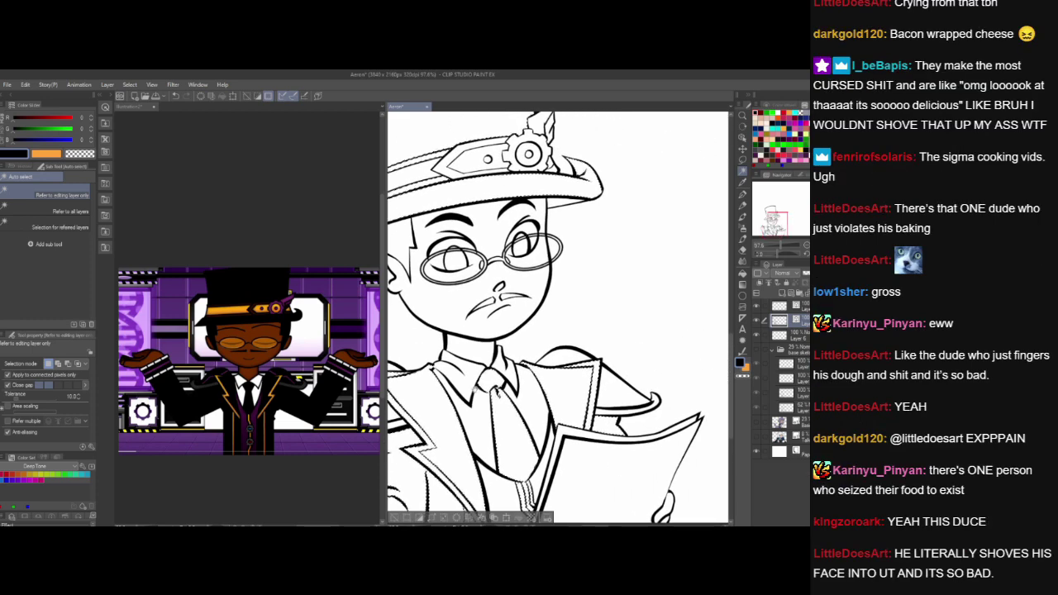
{"action": "scroll", "coordinate": [558, 318], "scroll_direction": "up", "scroll_amount": 3}
{"action": "left_click_drag", "start_coordinate": [588, 486], "coordinate": [577, 496]}
{"action": "scroll", "coordinate": [558, 319], "scroll_direction": "right", "scroll_amount": 1}
{"action": "scroll", "coordinate": [558, 318], "scroll_direction": "up", "scroll_amount": 1}
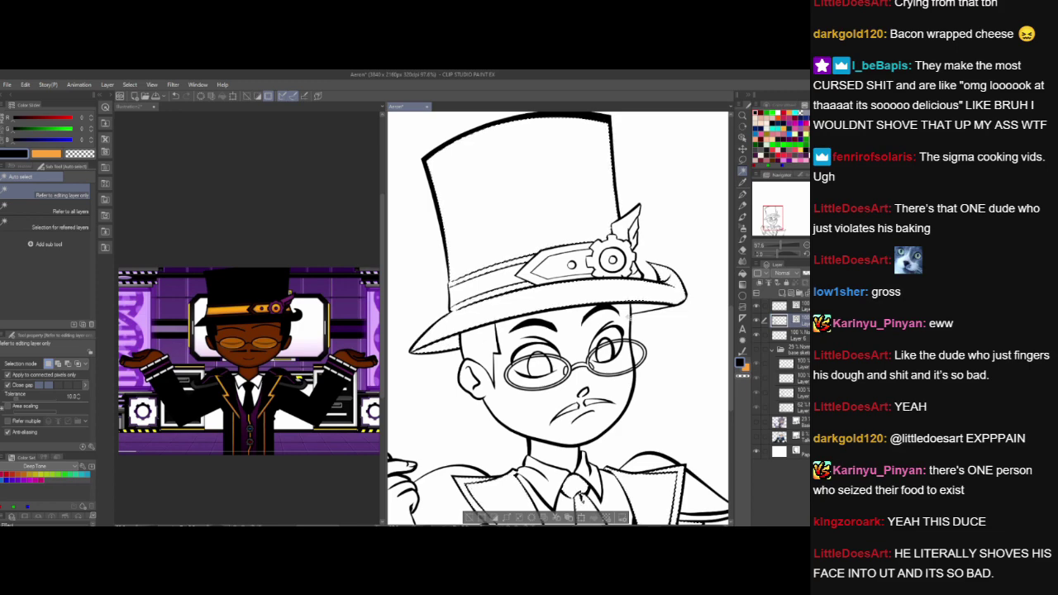
{"action": "scroll", "coordinate": [674, 429], "scroll_direction": "down", "scroll_amount": 2}
{"action": "scroll", "coordinate": [674, 429], "scroll_direction": "left", "scroll_amount": 1}
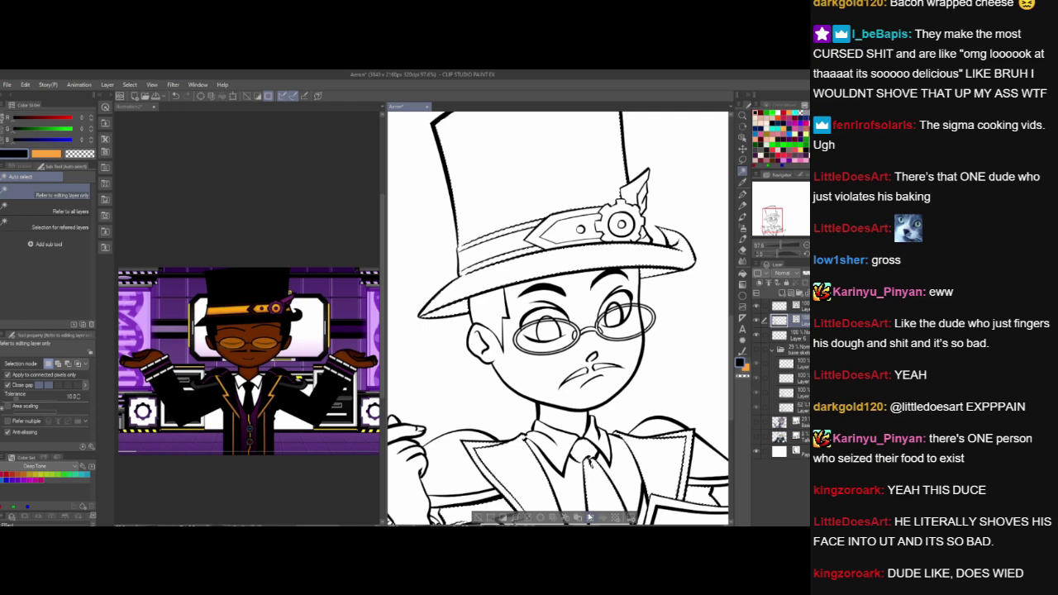
{"action": "left_click", "coordinate": [519, 516]}
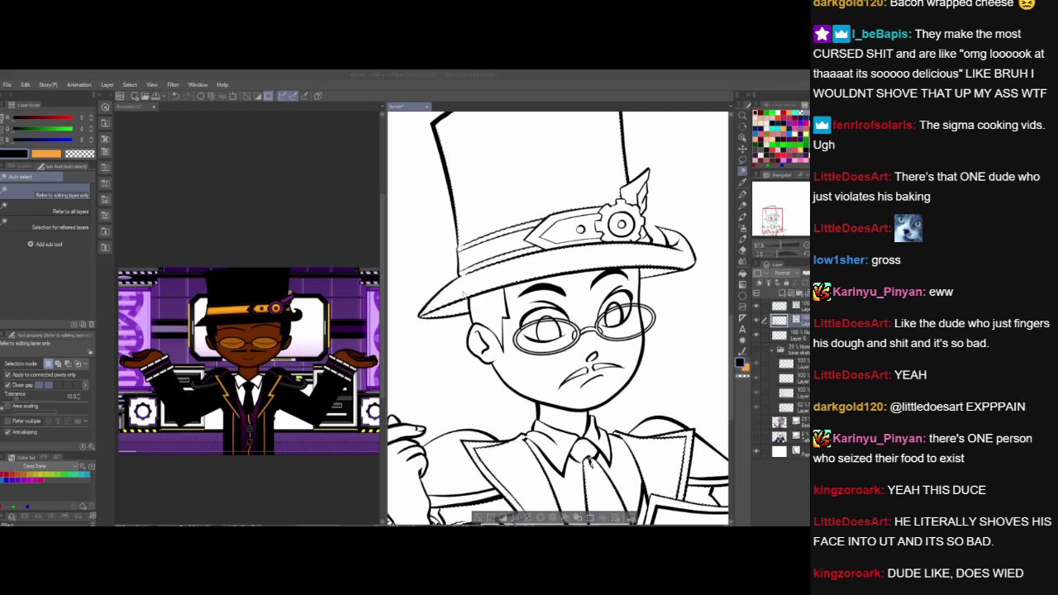
{"action": "left_click", "coordinate": [463, 295]}
- Fill the selected hat, jacket and tie areas with blue on the new layer beneath the line art, and deselect
{"action": "left_click", "coordinate": [797, 334]}
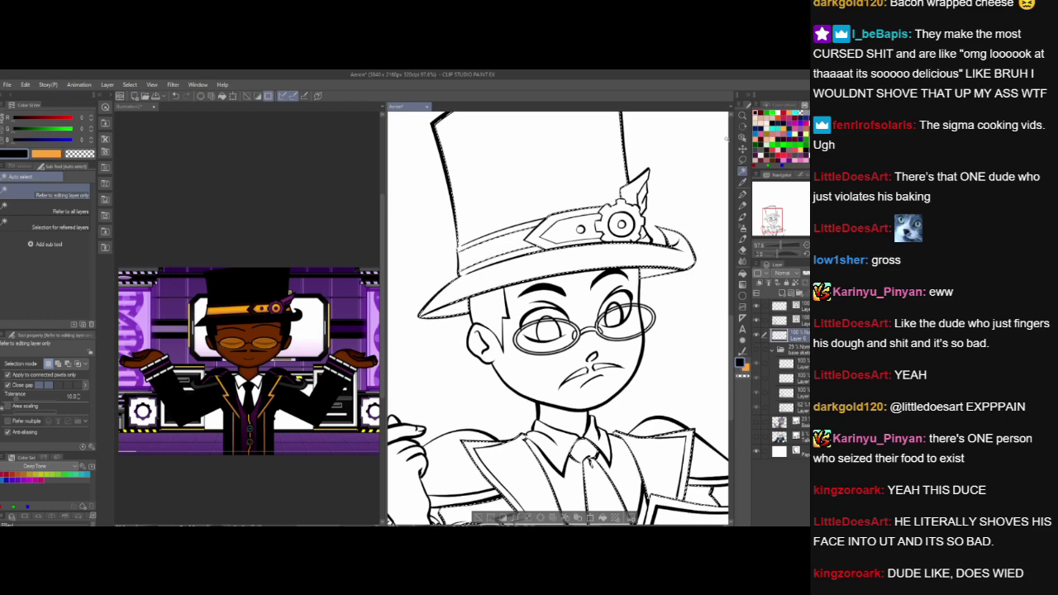
{"action": "left_click", "coordinate": [755, 133]}
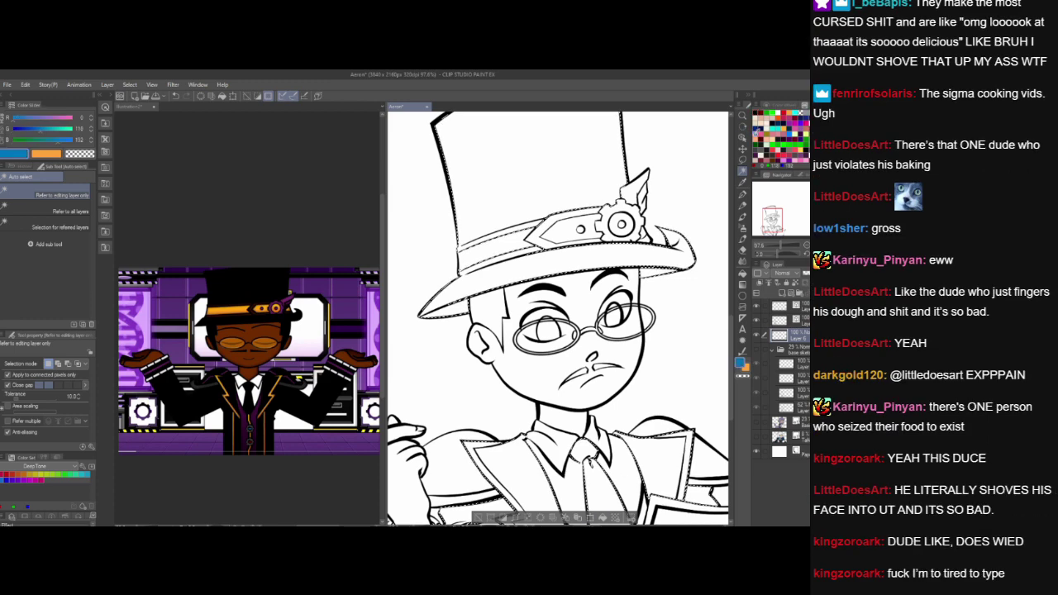
{"action": "left_click", "coordinate": [603, 518]}
{"action": "left_click", "coordinate": [742, 159]}
{"action": "left_click", "coordinate": [679, 323]}
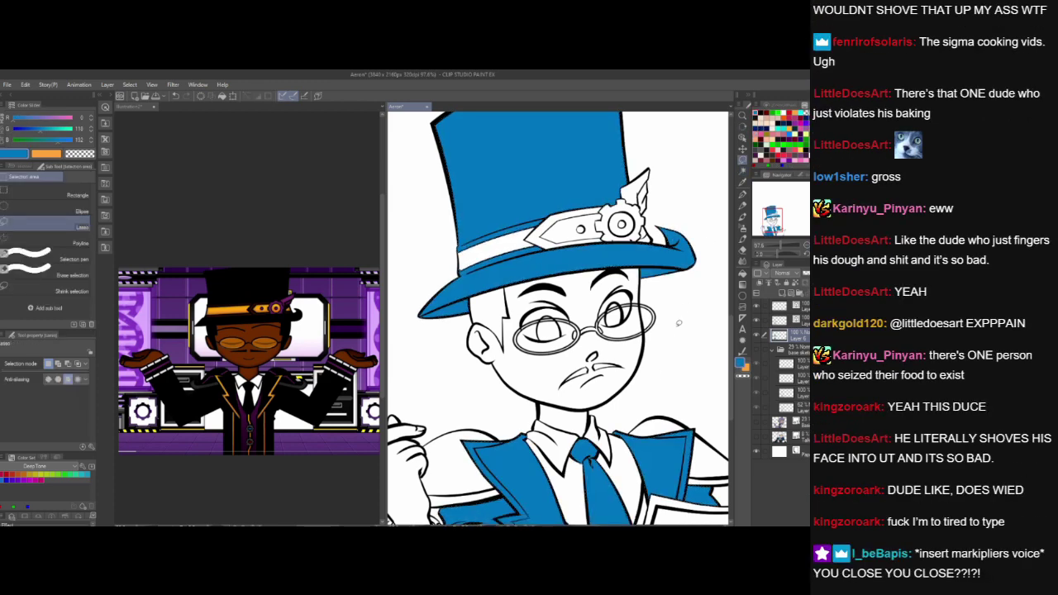
- Paint the unfilled inside of the sleeve cuff around the wrist blue with the G-pen, and switch to the Hard eraser
{"action": "scroll", "coordinate": [678, 324], "scroll_direction": "down", "scroll_amount": 3}
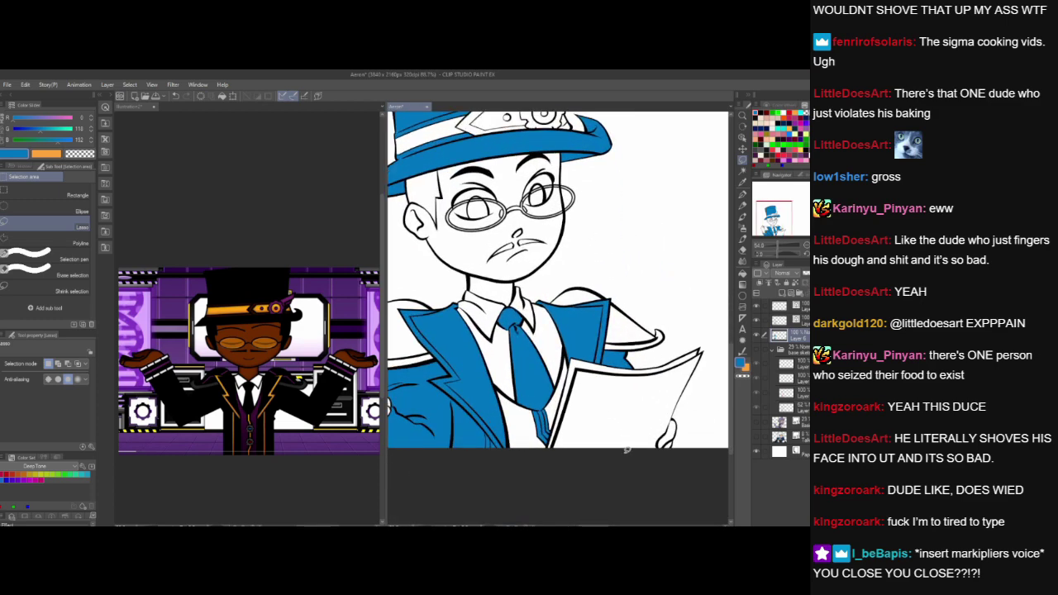
{"action": "scroll", "coordinate": [496, 422], "scroll_direction": "up", "scroll_amount": 3}
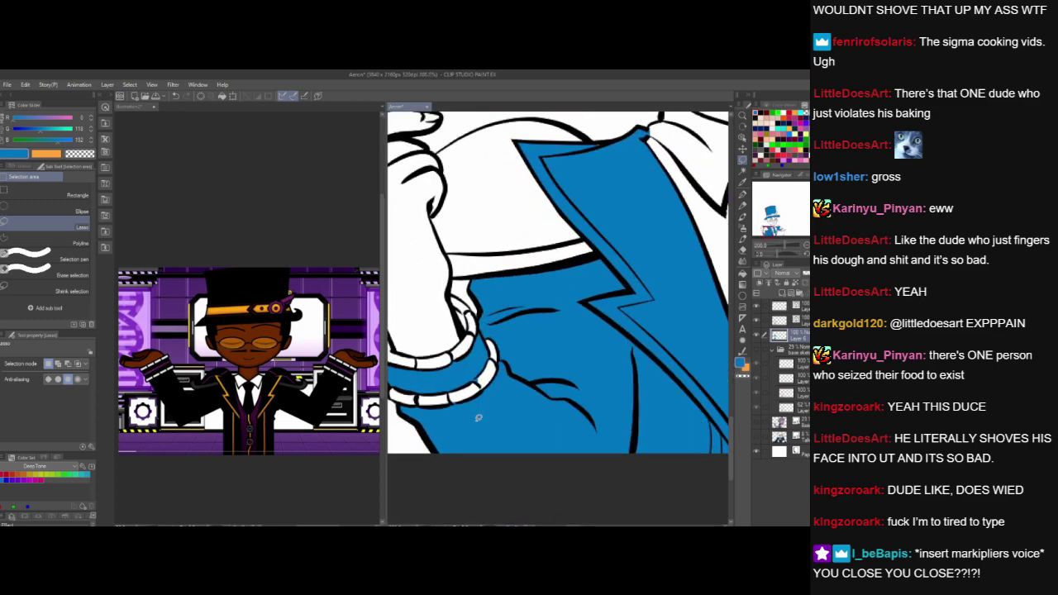
{"action": "scroll", "coordinate": [478, 417], "scroll_direction": "up", "scroll_amount": 2}
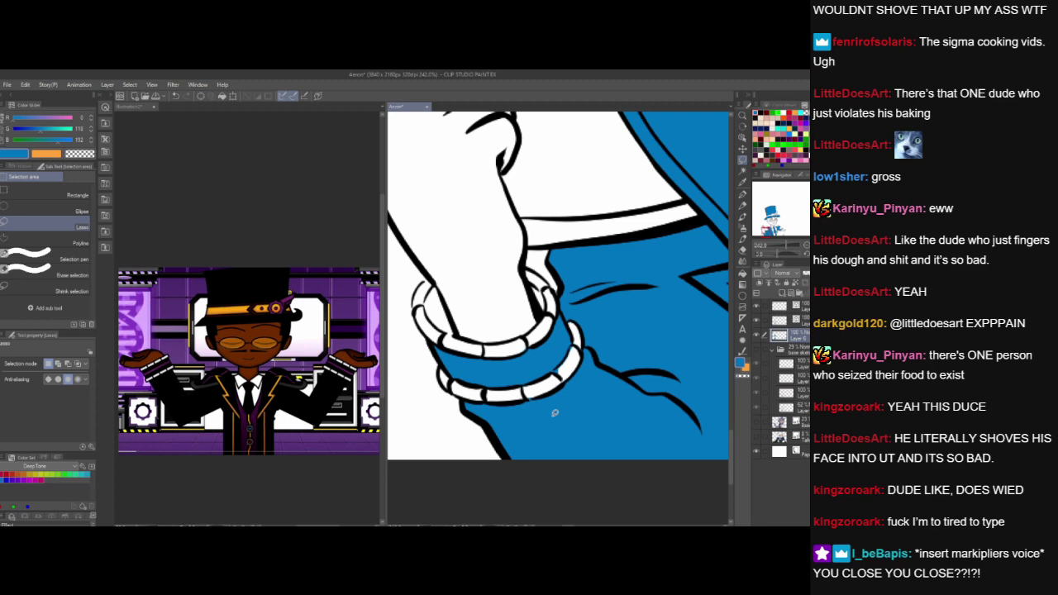
{"action": "left_click", "coordinate": [742, 195]}
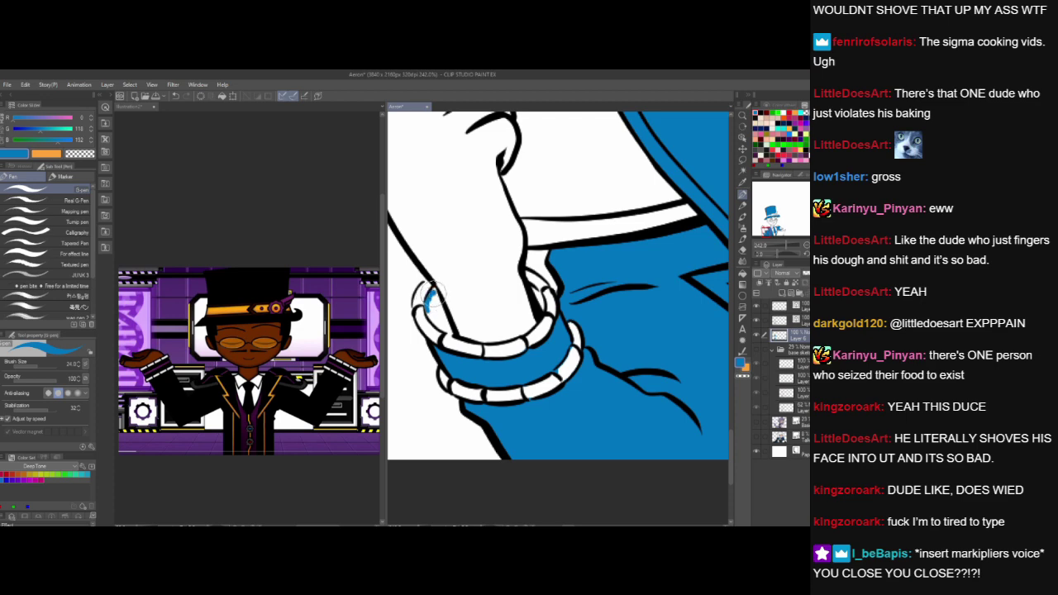
{"action": "mouse_move", "coordinate": [428, 302]}
{"action": "left_mouse_down"}
{"action": "mouse_move", "coordinate": [427, 316]}
{"action": "mouse_move", "coordinate": [433, 294]}
{"action": "mouse_move", "coordinate": [433, 321]}
{"action": "mouse_move", "coordinate": [450, 333]}
{"action": "mouse_move", "coordinate": [438, 299]}
{"action": "mouse_move", "coordinate": [442, 326]}
{"action": "left_mouse_up"}
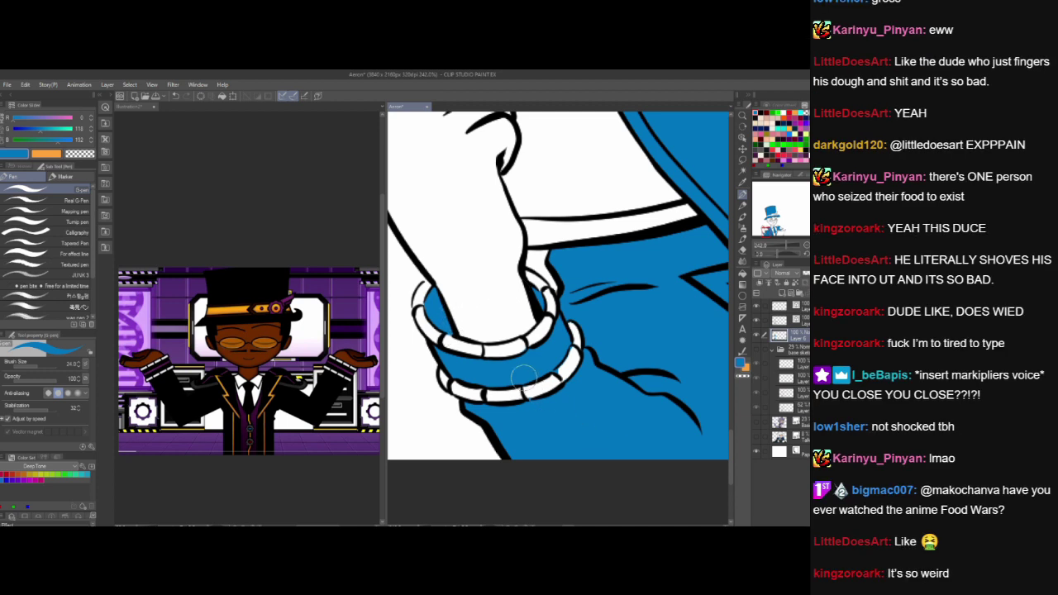
{"action": "left_click", "coordinate": [742, 249]}
{"action": "left_click", "coordinate": [41, 192]}
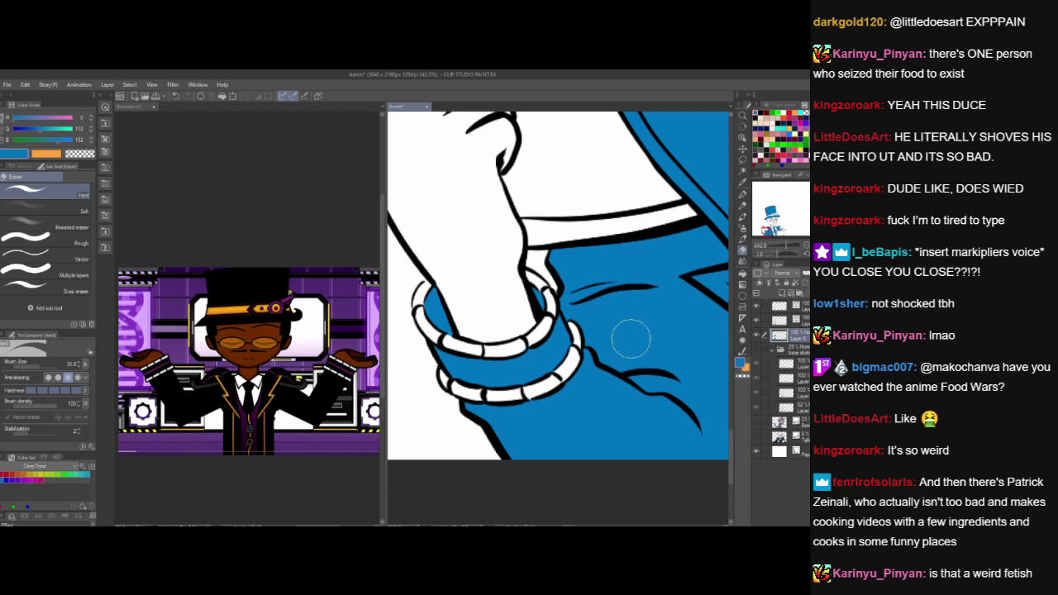
- Check the jacket fill and touch up the lapel tip beside the shirt collar in blue with the G-pen
{"action": "scroll", "coordinate": [618, 366], "scroll_direction": "up", "scroll_amount": 3}
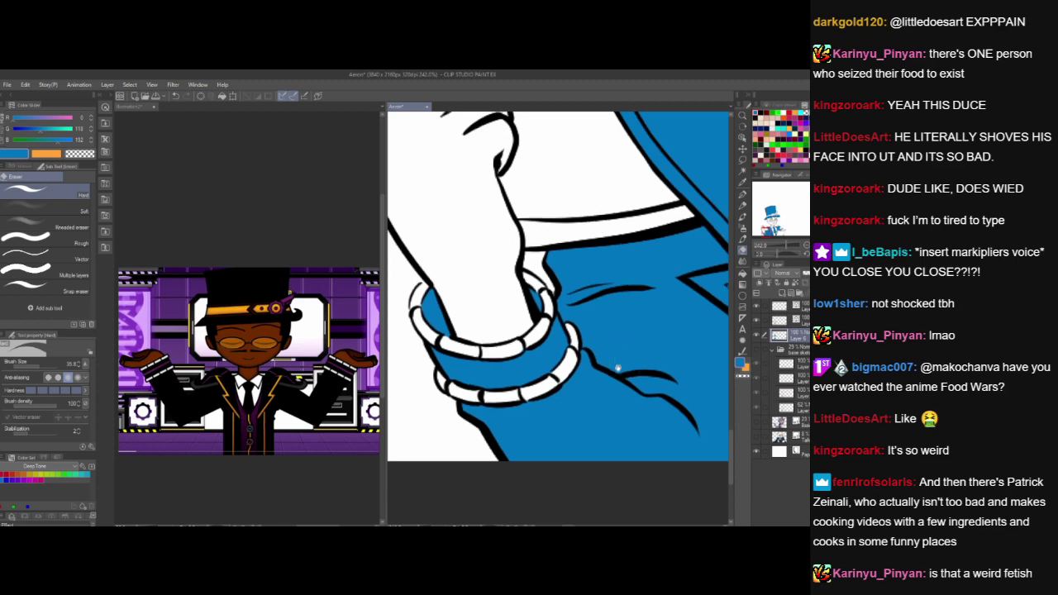
{"action": "left_click_drag", "start_coordinate": [687, 365], "coordinate": [669, 524]}
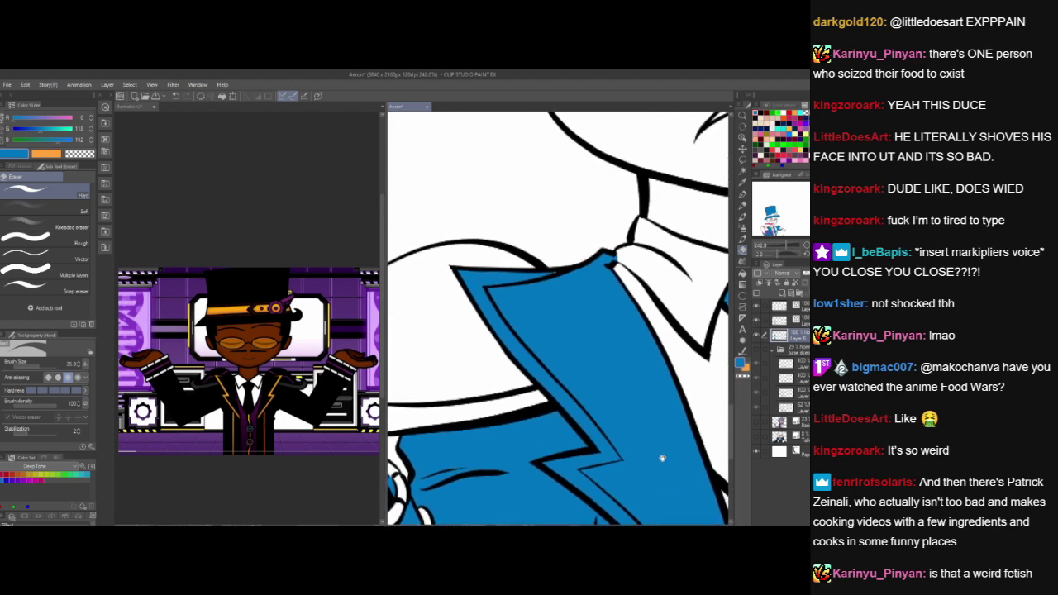
{"action": "left_click_drag", "start_coordinate": [662, 458], "coordinate": [588, 479]}
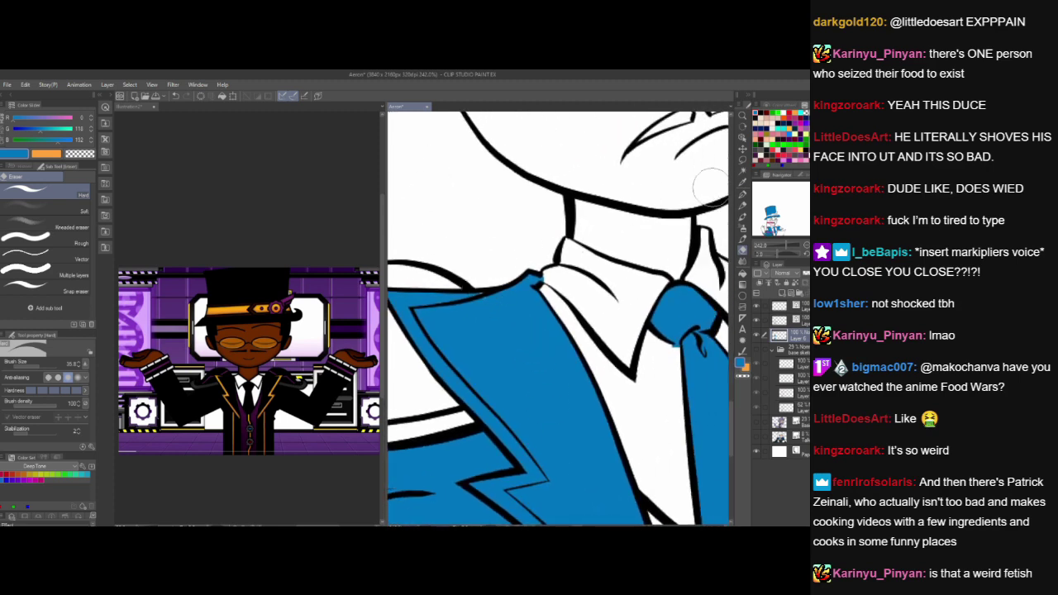
{"action": "left_click", "coordinate": [743, 194]}
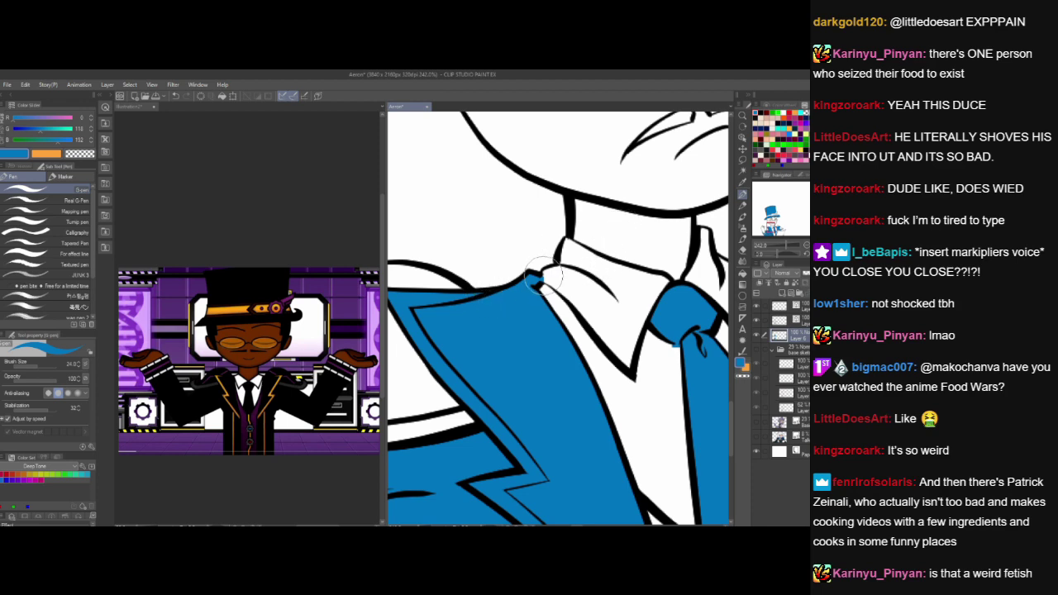
{"action": "left_click_drag", "start_coordinate": [671, 357], "coordinate": [505, 300]}
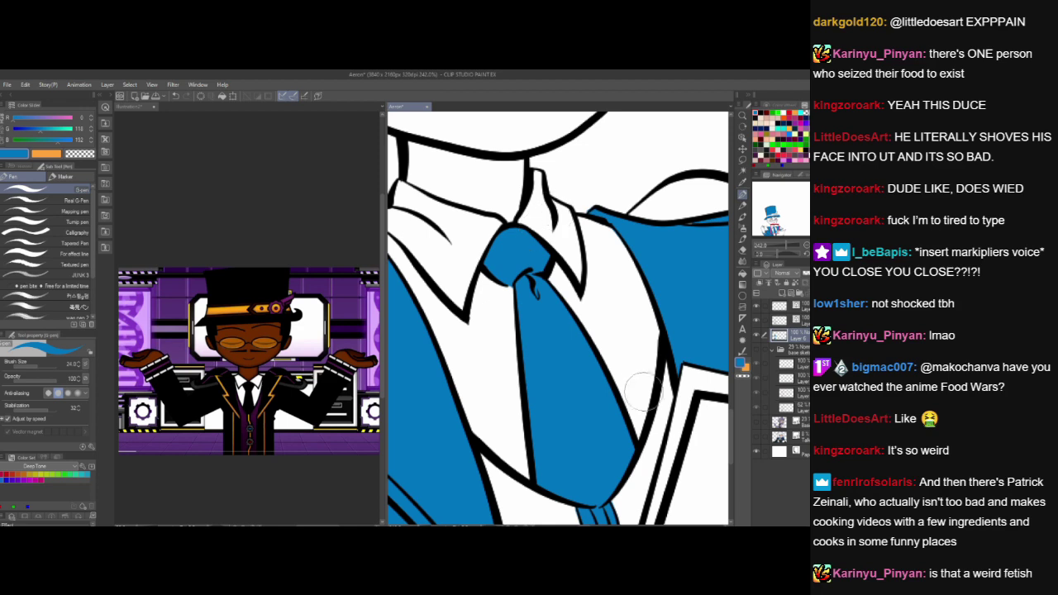
- Examine the blue fill along the tie, lapels, shoulders and hat brim for gaps and spill-over
{"action": "left_click_drag", "start_coordinate": [643, 390], "coordinate": [568, 229]}
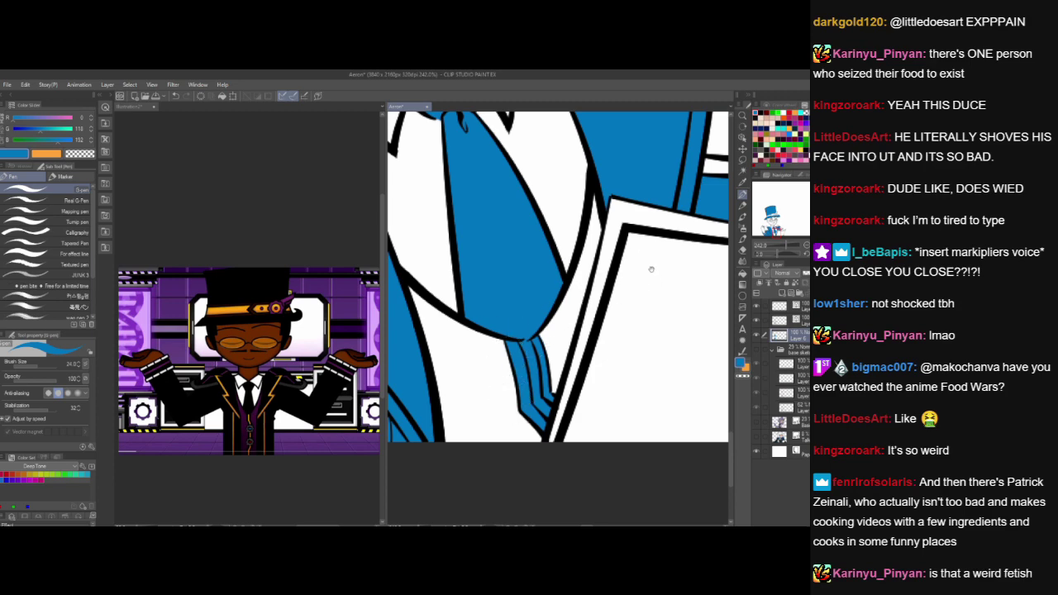
{"action": "left_click_drag", "start_coordinate": [651, 268], "coordinate": [542, 454]}
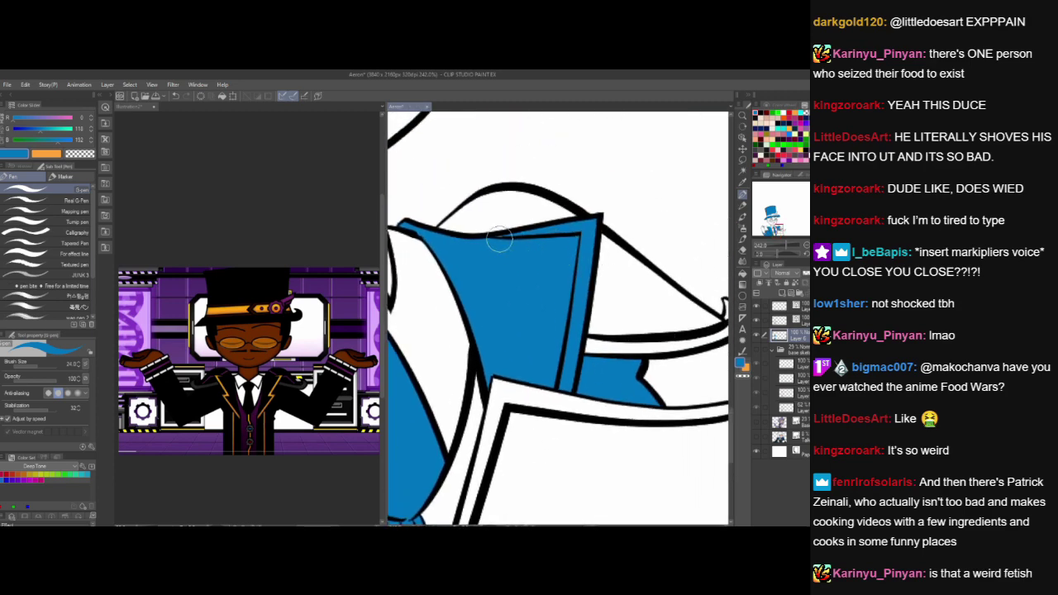
{"action": "left_click_drag", "start_coordinate": [543, 222], "coordinate": [581, 298]}
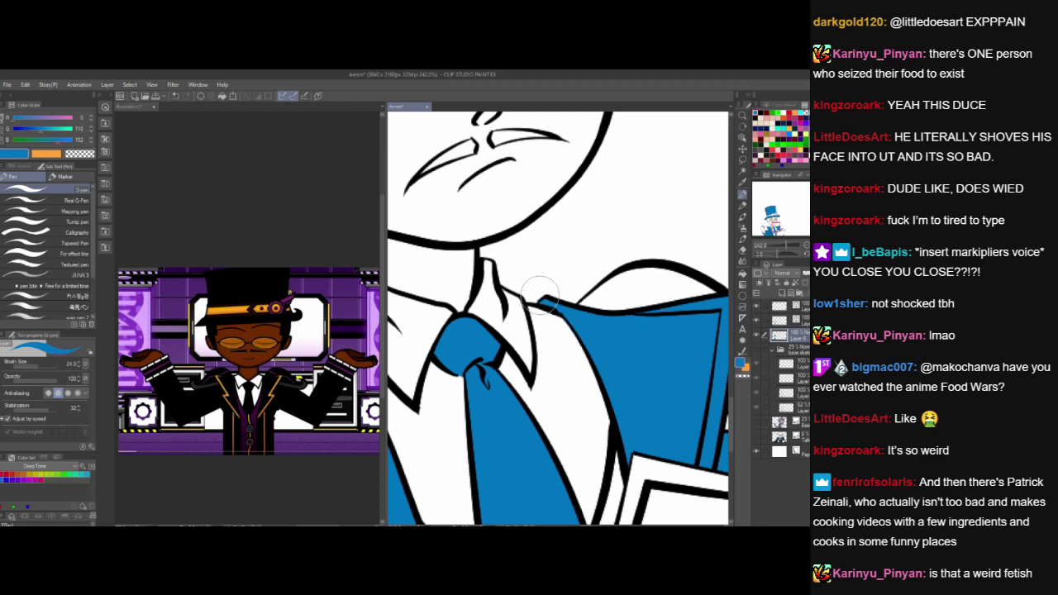
{"action": "left_click_drag", "start_coordinate": [688, 467], "coordinate": [521, 337]}
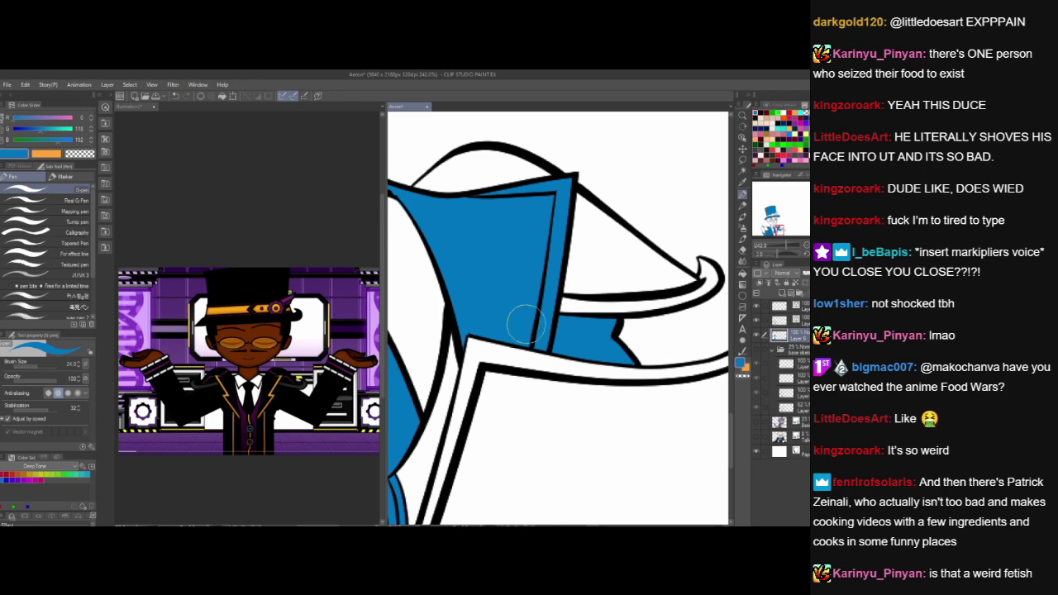
{"action": "mouse_move", "coordinate": [475, 166]}
{"action": "left_mouse_down"}
{"action": "mouse_move", "coordinate": [588, 290]}
{"action": "mouse_move", "coordinate": [584, 405]}
{"action": "mouse_move", "coordinate": [650, 449]}
{"action": "left_mouse_up"}
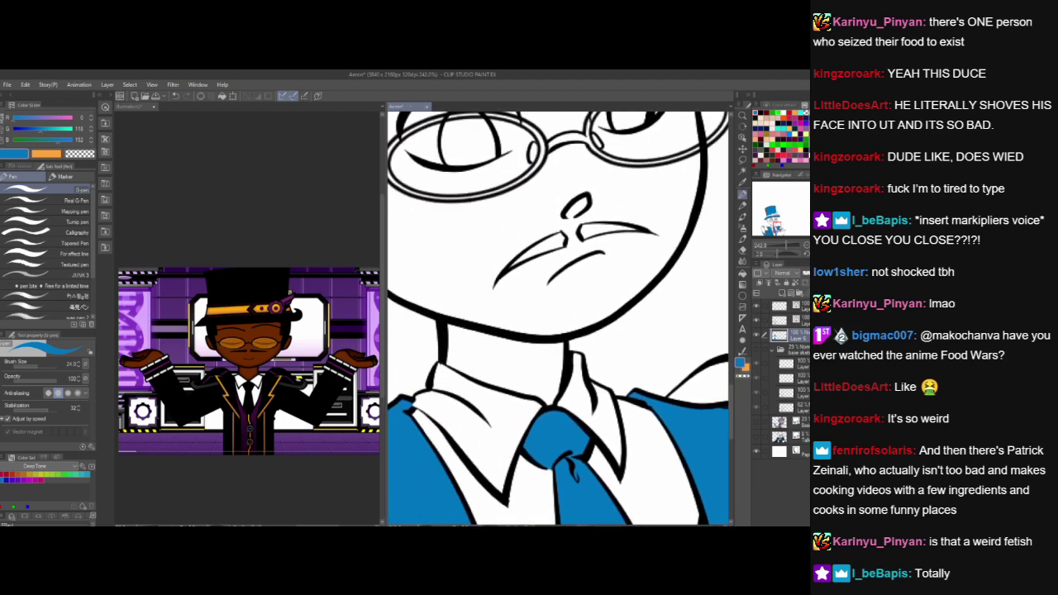
{"action": "left_click_drag", "start_coordinate": [655, 220], "coordinate": [586, 486]}
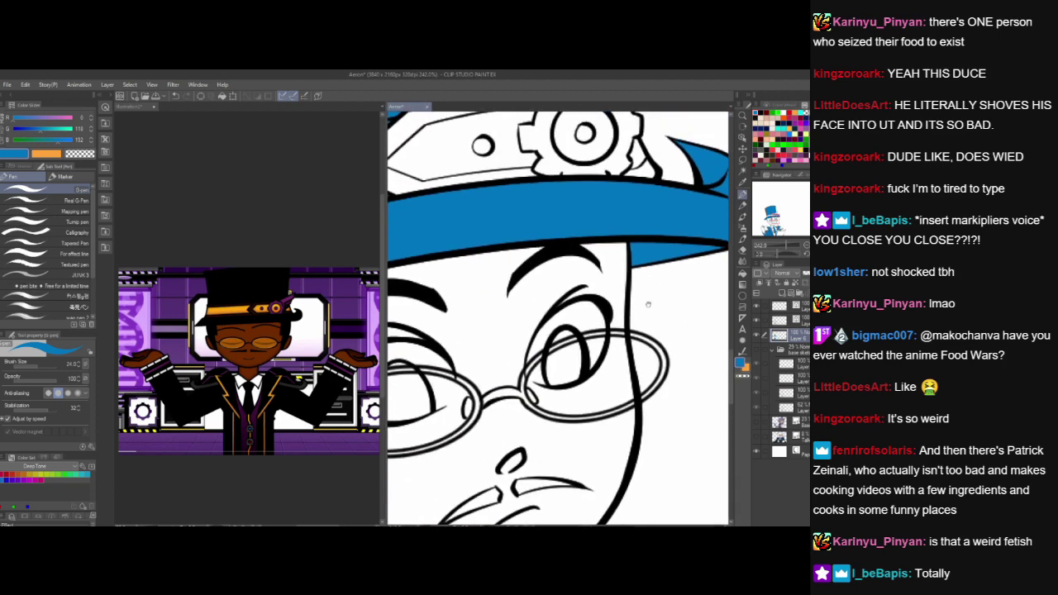
{"action": "left_click_drag", "start_coordinate": [715, 148], "coordinate": [597, 256]}
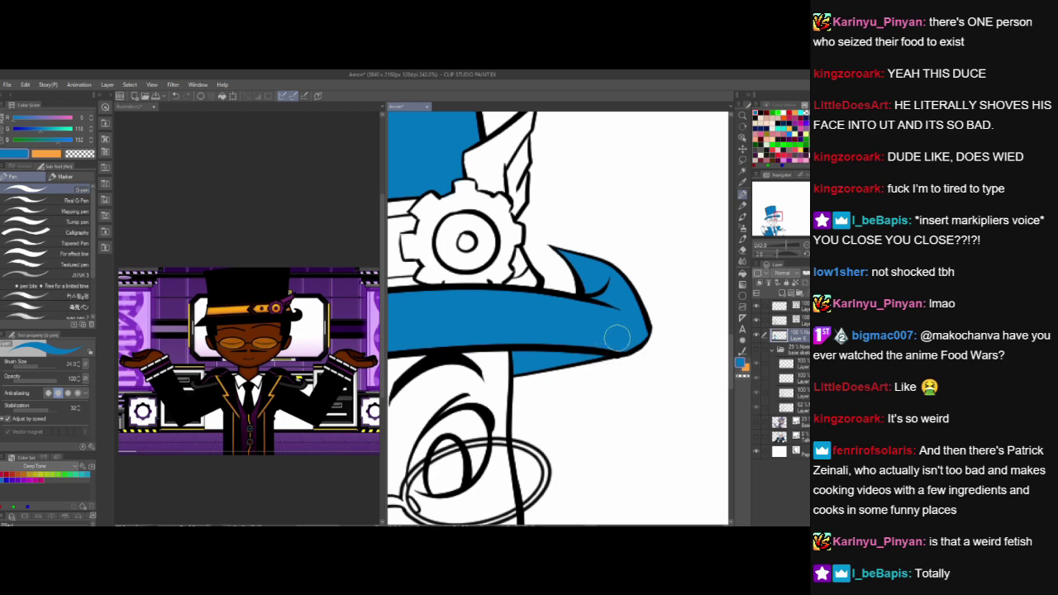
{"action": "left_click_drag", "start_coordinate": [498, 406], "coordinate": [717, 411]}
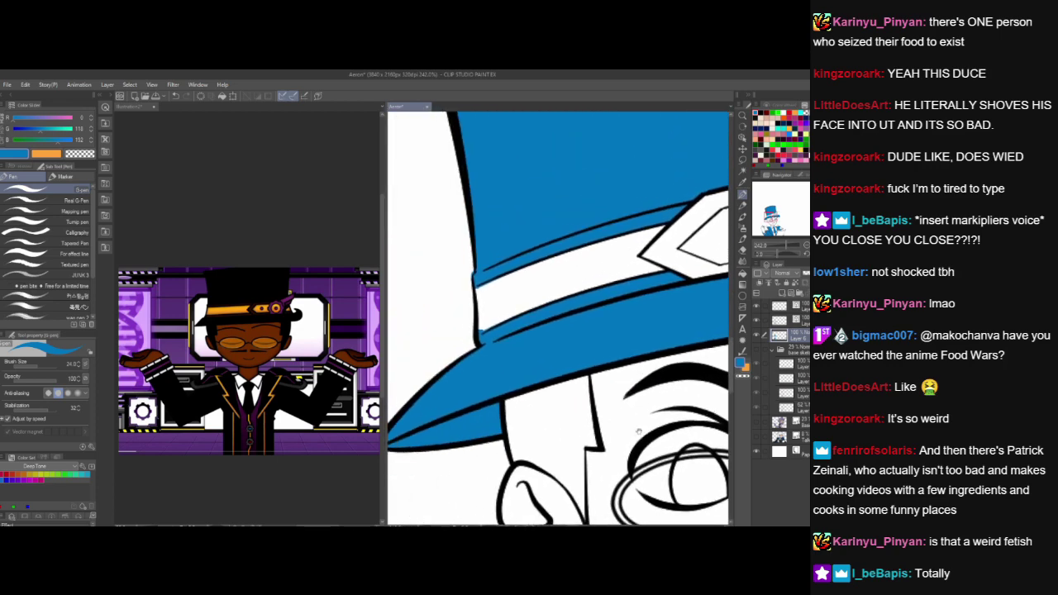
{"action": "mouse_move", "coordinate": [623, 355]}
{"action": "left_mouse_down"}
{"action": "mouse_move", "coordinate": [657, 335]}
{"action": "mouse_move", "coordinate": [617, 398]}
{"action": "mouse_move", "coordinate": [673, 361]}
{"action": "left_mouse_up"}
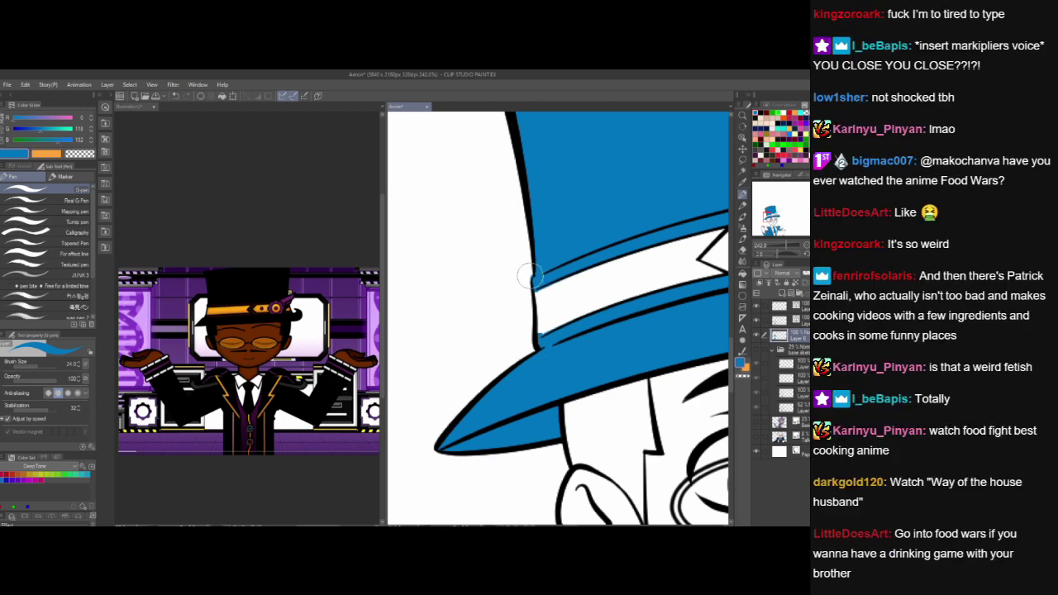
- Erase the blue from the narrow strips along the upper and lower edges of the hat band
{"action": "key", "text": "e"}
{"action": "mouse_move", "coordinate": [538, 284]}
{"action": "left_mouse_down"}
{"action": "mouse_move", "coordinate": [530, 290]}
{"action": "mouse_move", "coordinate": [567, 273]}
{"action": "mouse_move", "coordinate": [527, 286]}
{"action": "mouse_move", "coordinate": [608, 258]}
{"action": "mouse_move", "coordinate": [549, 292]}
{"action": "mouse_move", "coordinate": [576, 263]}
{"action": "mouse_move", "coordinate": [670, 234]}
{"action": "mouse_move", "coordinate": [623, 246]}
{"action": "left_mouse_up"}
{"action": "left_click_drag", "start_coordinate": [641, 289], "coordinate": [515, 345]}
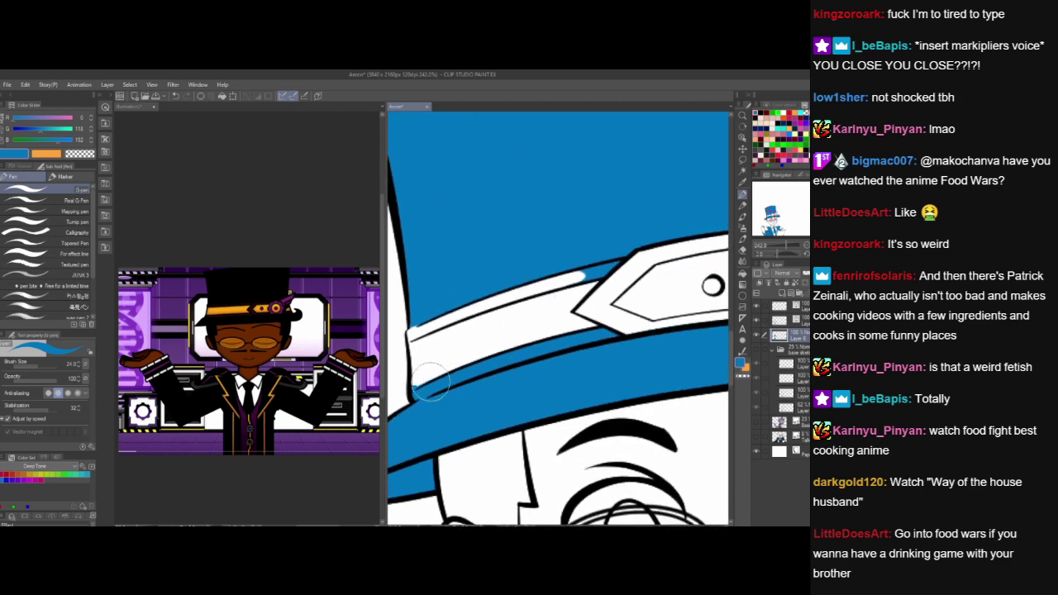
{"action": "mouse_move", "coordinate": [432, 382]}
{"action": "left_mouse_down"}
{"action": "mouse_move", "coordinate": [415, 389]}
{"action": "mouse_move", "coordinate": [533, 345]}
{"action": "left_mouse_up"}
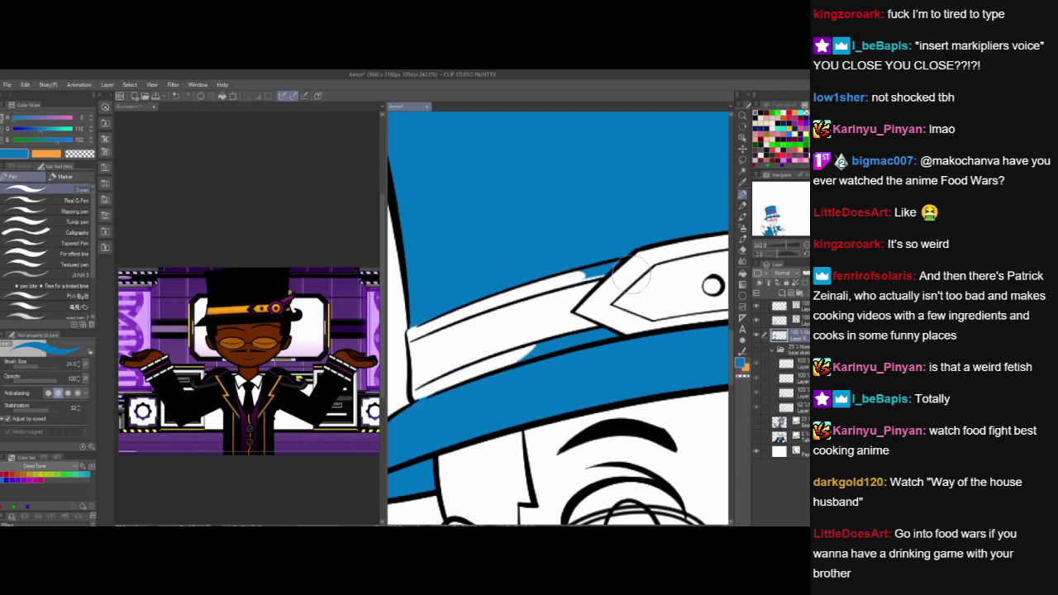
{"action": "mouse_move", "coordinate": [555, 284]}
{"action": "left_mouse_down"}
{"action": "mouse_move", "coordinate": [651, 270]}
{"action": "mouse_move", "coordinate": [569, 279]}
{"action": "mouse_move", "coordinate": [652, 260]}
{"action": "left_mouse_up"}
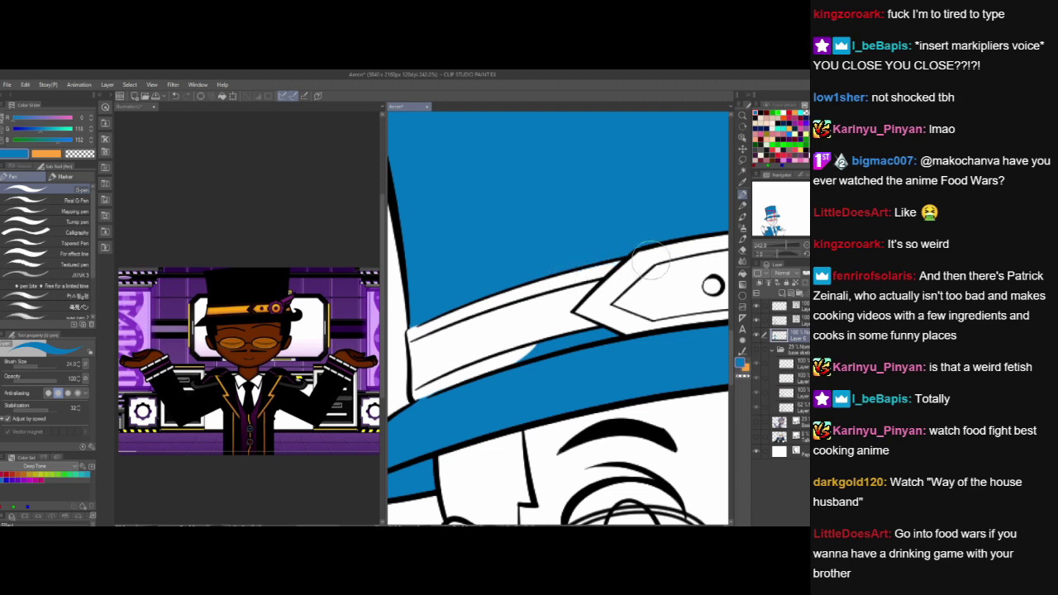
{"action": "mouse_move", "coordinate": [520, 341]}
{"action": "left_mouse_down"}
{"action": "mouse_move", "coordinate": [580, 338]}
{"action": "mouse_move", "coordinate": [499, 367]}
{"action": "mouse_move", "coordinate": [605, 338]}
{"action": "mouse_move", "coordinate": [552, 342]}
{"action": "mouse_move", "coordinate": [652, 327]}
{"action": "left_mouse_up"}
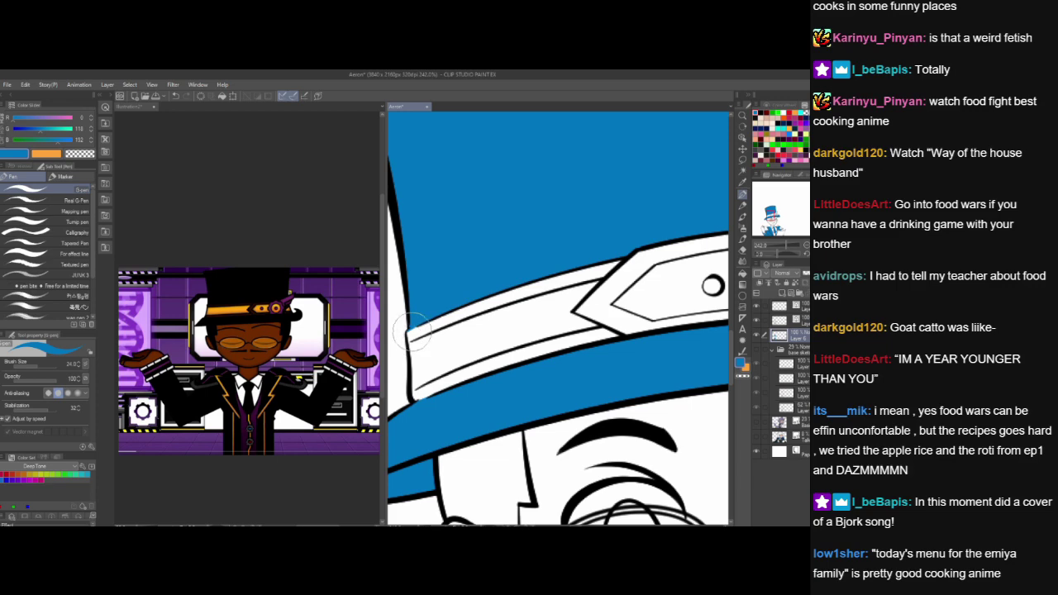
- Inspect the rest of the hat fill around the gear, feather, brim and crown, then the whole character
{"action": "left_click_drag", "start_coordinate": [592, 345], "coordinate": [369, 407]}
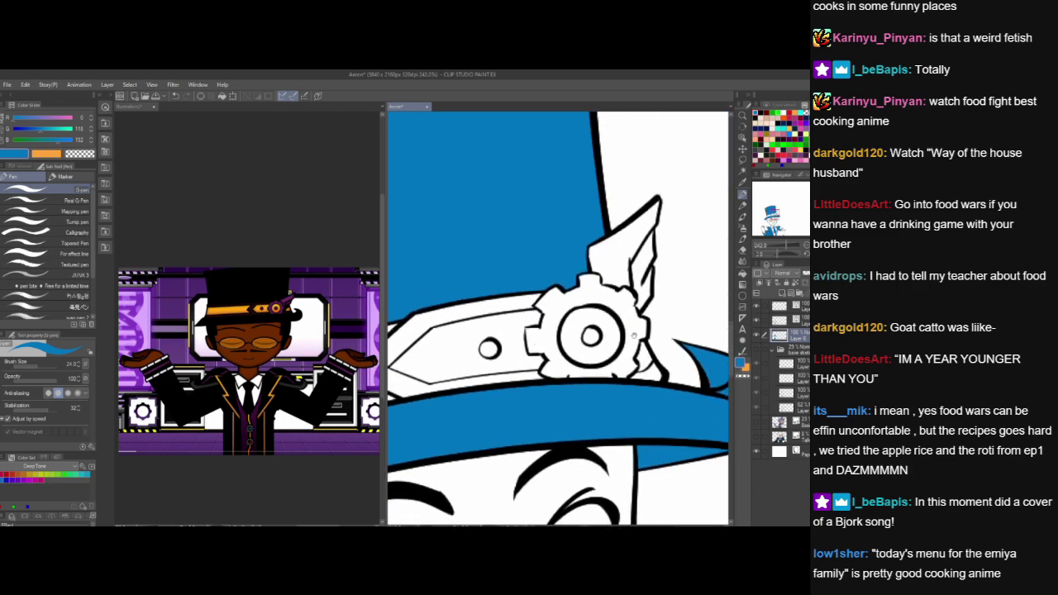
{"action": "mouse_move", "coordinate": [657, 419]}
{"action": "left_mouse_down"}
{"action": "mouse_move", "coordinate": [602, 432]}
{"action": "mouse_move", "coordinate": [604, 422]}
{"action": "left_mouse_up"}
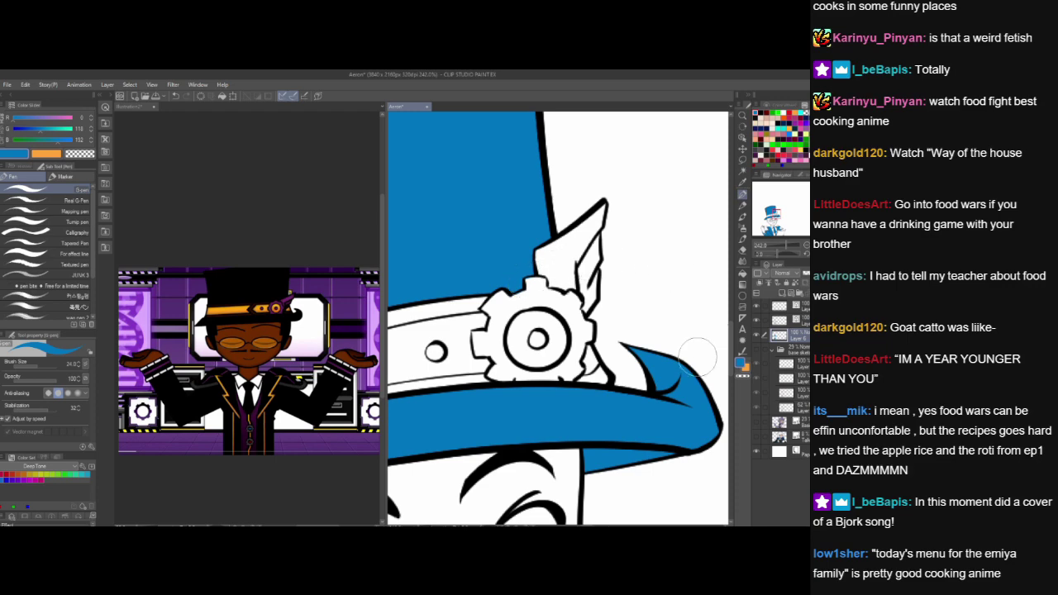
{"action": "left_click_drag", "start_coordinate": [618, 288], "coordinate": [630, 492]}
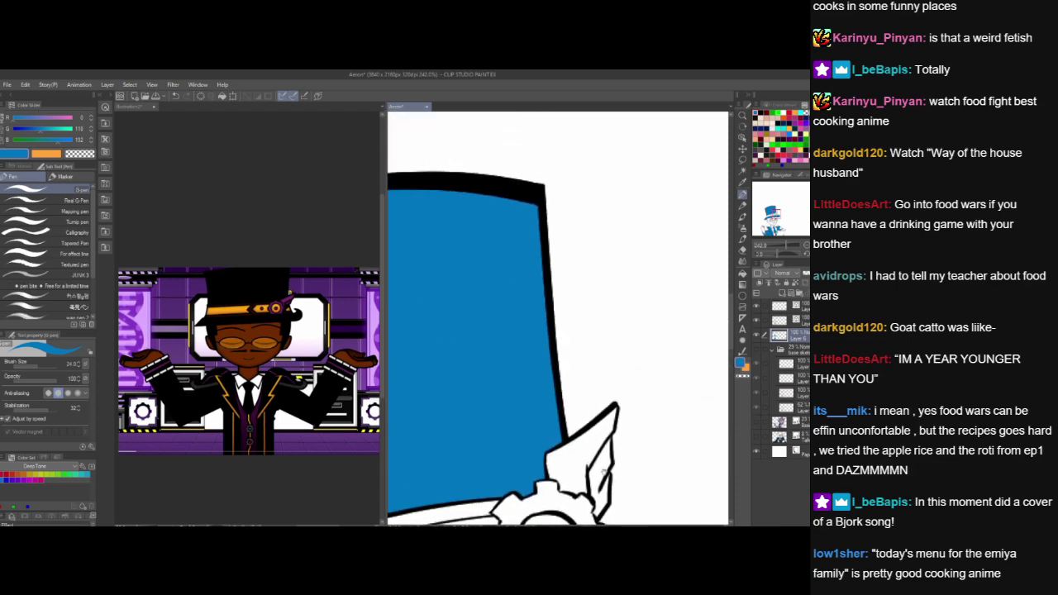
{"action": "mouse_move", "coordinate": [513, 494]}
{"action": "left_mouse_down"}
{"action": "mouse_move", "coordinate": [614, 285]}
{"action": "mouse_move", "coordinate": [657, 247]}
{"action": "left_mouse_up"}
{"action": "scroll", "coordinate": [597, 289], "scroll_direction": "down", "scroll_amount": 4}
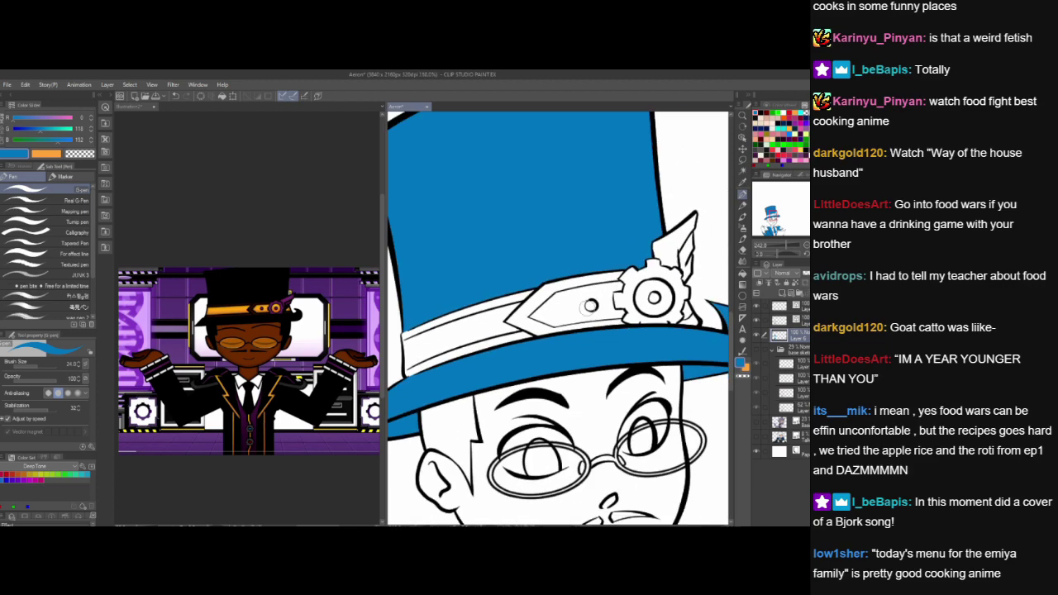
{"action": "left_click_drag", "start_coordinate": [580, 327], "coordinate": [614, 184]}
{"action": "scroll", "coordinate": [627, 286], "scroll_direction": "down", "scroll_amount": 1}
{"action": "scroll", "coordinate": [627, 287], "scroll_direction": "down", "scroll_amount": 1}
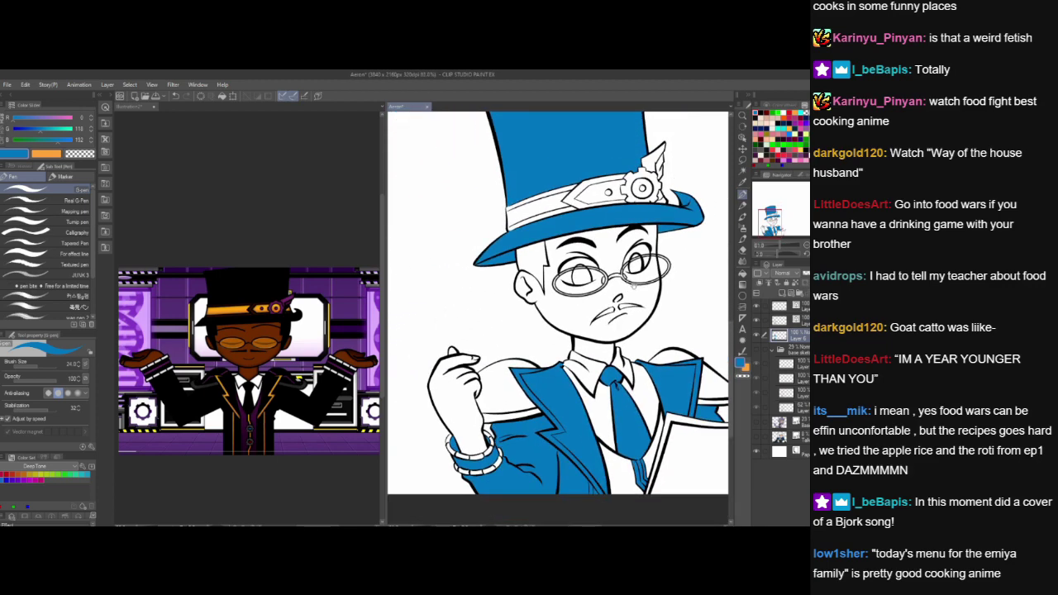
{"action": "left_click_drag", "start_coordinate": [627, 287], "coordinate": [584, 309]}
{"action": "scroll", "coordinate": [584, 268], "scroll_direction": "down", "scroll_amount": 1}
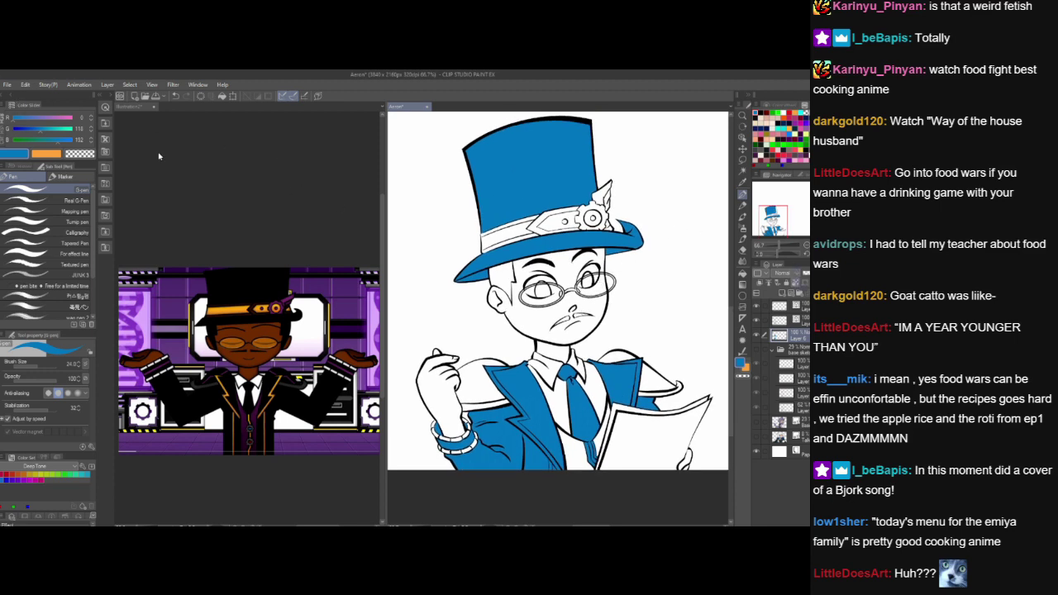
- Mix a near-black drawing colour by lowering the red, green and blue values to almost zero
{"action": "left_click", "coordinate": [18, 129]}
{"action": "left_click_drag", "start_coordinate": [18, 130], "coordinate": [15, 130]}
{"action": "left_click", "coordinate": [15, 140]}
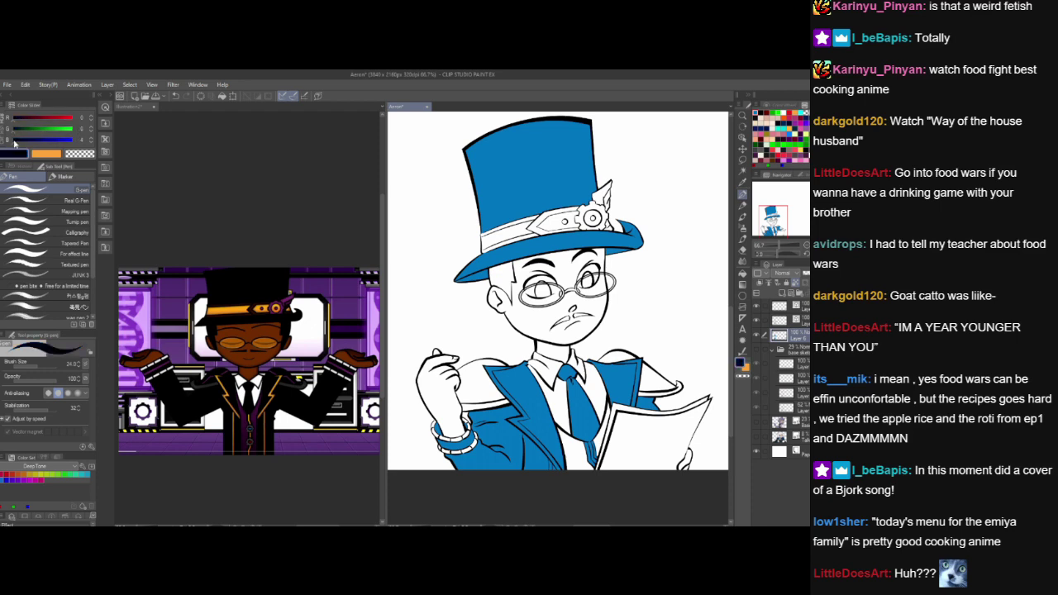
{"action": "left_click", "coordinate": [15, 120]}
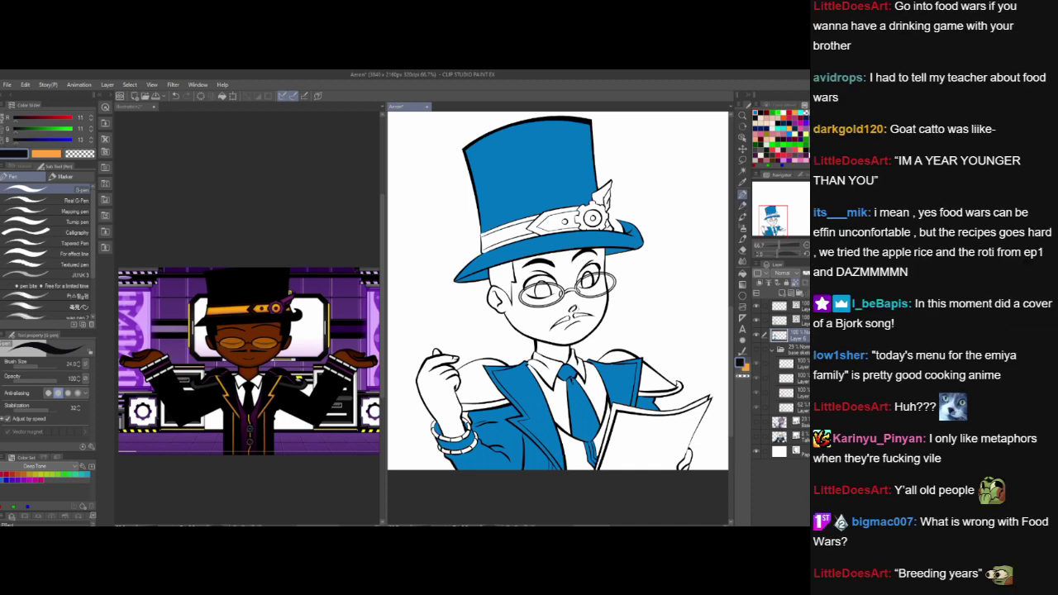
- Enlarge the G-pen brush and paint the blue hat, jacket and tie fill over with near-black
{"action": "scroll", "coordinate": [574, 310], "scroll_direction": "down", "scroll_amount": 2}
{"action": "left_click_drag", "start_coordinate": [585, 319], "coordinate": [560, 326]}
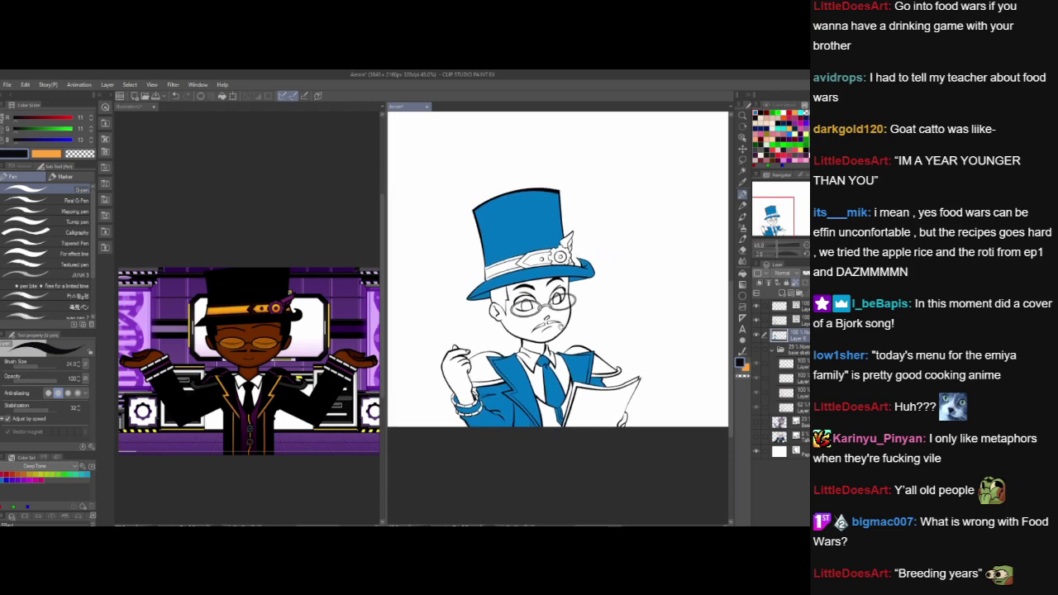
{"action": "left_click", "coordinate": [46, 366]}
{"action": "key", "text": "bracketright"}
{"action": "mouse_move", "coordinate": [490, 210]}
{"action": "left_mouse_down"}
{"action": "mouse_move", "coordinate": [520, 198]}
{"action": "mouse_move", "coordinate": [518, 334]}
{"action": "mouse_move", "coordinate": [469, 410]}
{"action": "mouse_move", "coordinate": [632, 393]}
{"action": "left_mouse_up"}
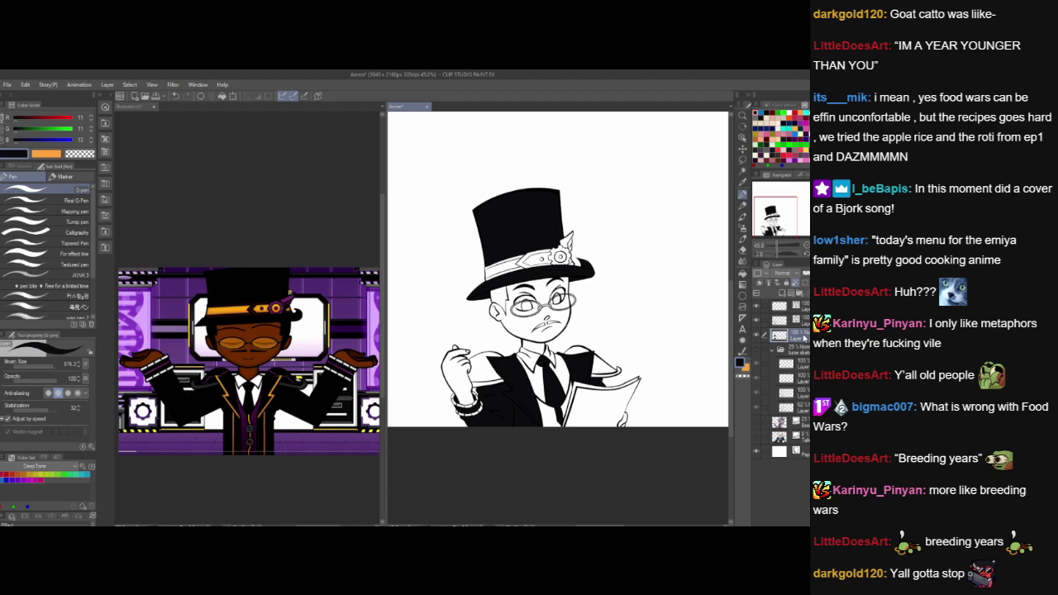
- Add a new layer below the black fill, sample the brown skin colour from the reference character's forehead, and switch back to the G-pen
{"action": "left_click", "coordinate": [782, 295]}
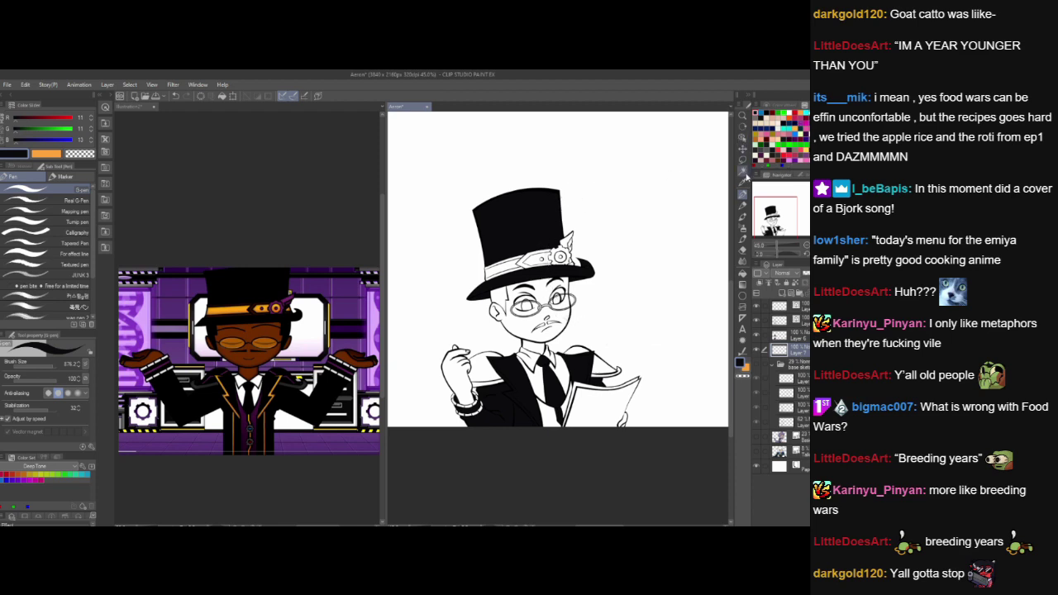
{"action": "left_click", "coordinate": [742, 175]}
{"action": "left_click", "coordinate": [275, 331]}
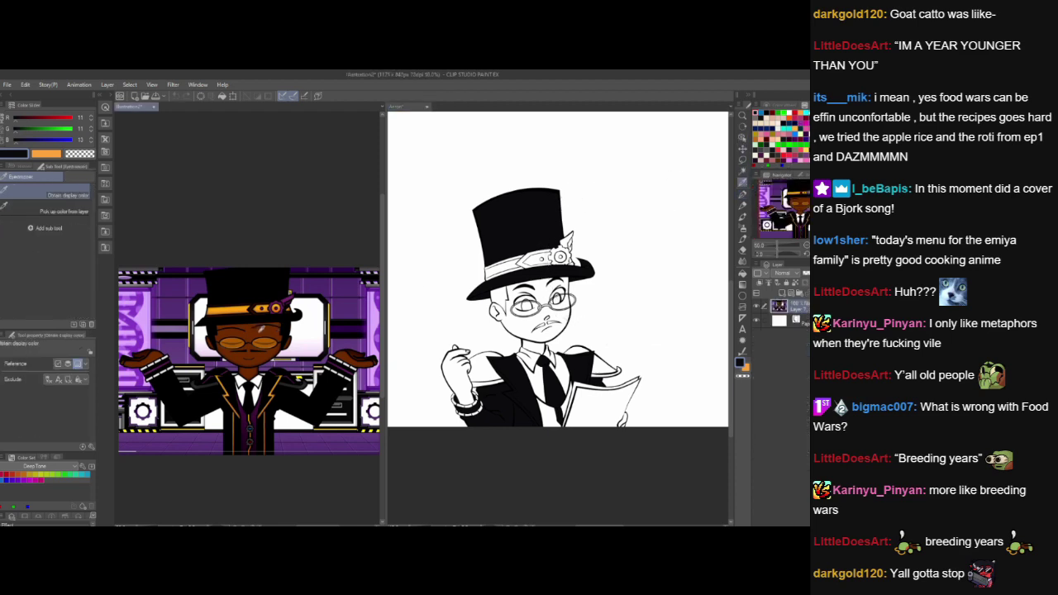
{"action": "left_click", "coordinate": [259, 329]}
{"action": "left_click", "coordinate": [419, 124]}
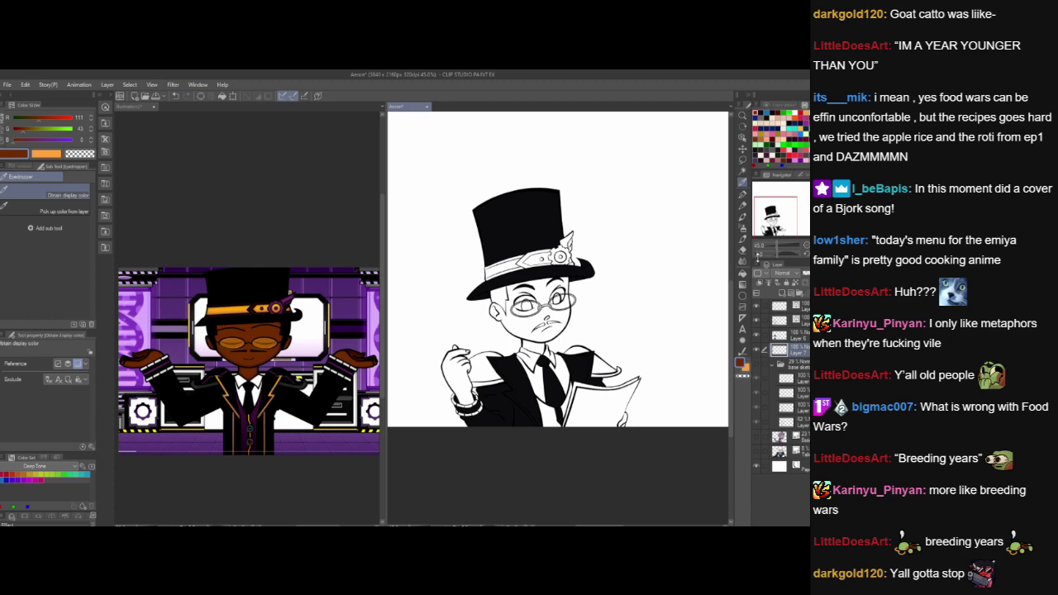
{"action": "left_click", "coordinate": [744, 195]}
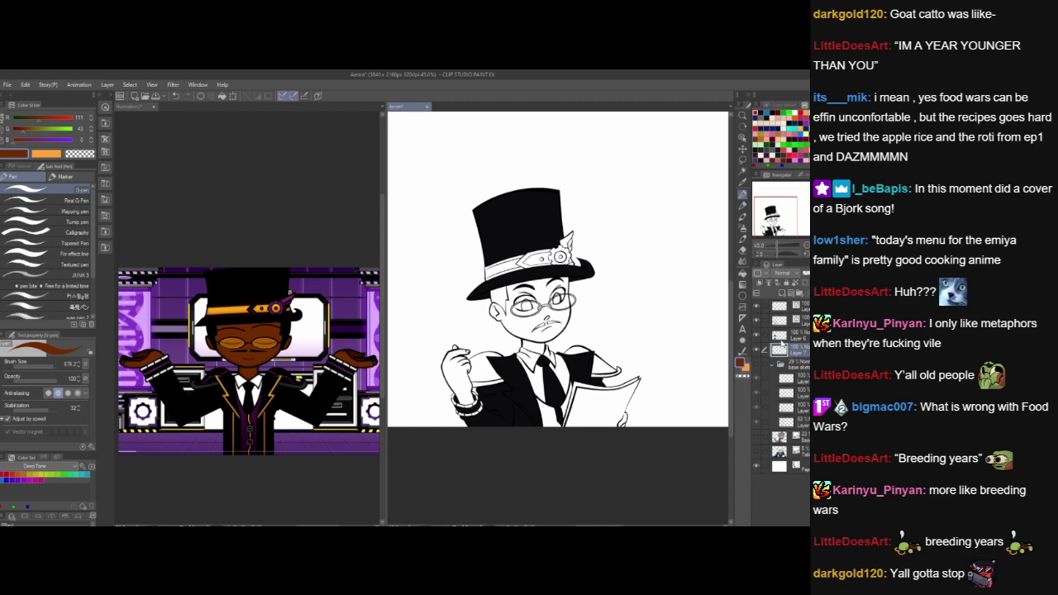
{"action": "left_click", "coordinate": [795, 335]}
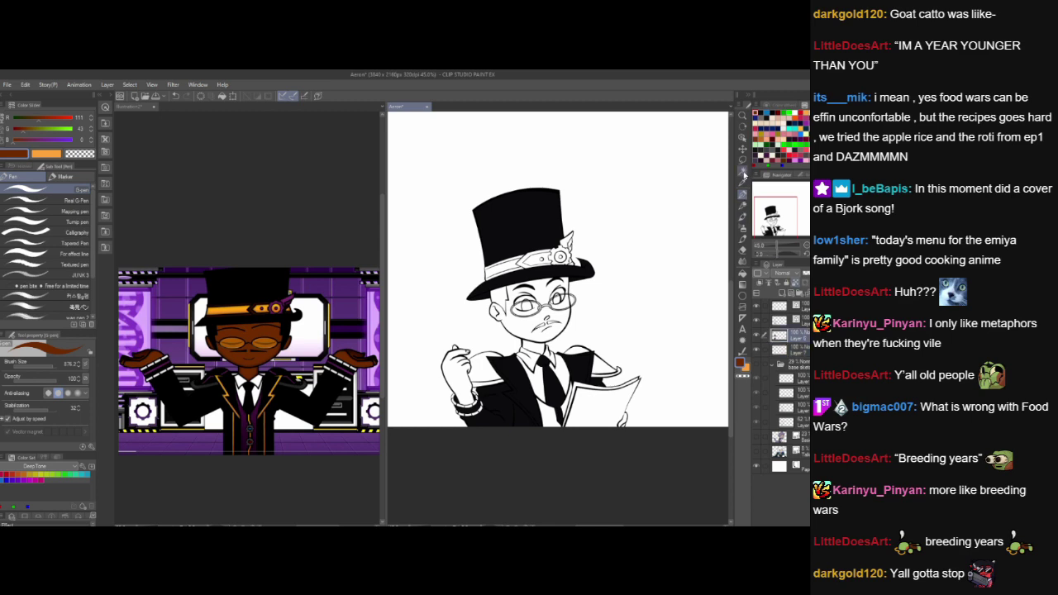
{"action": "left_click", "coordinate": [743, 171]}
{"action": "left_click", "coordinate": [519, 328]}
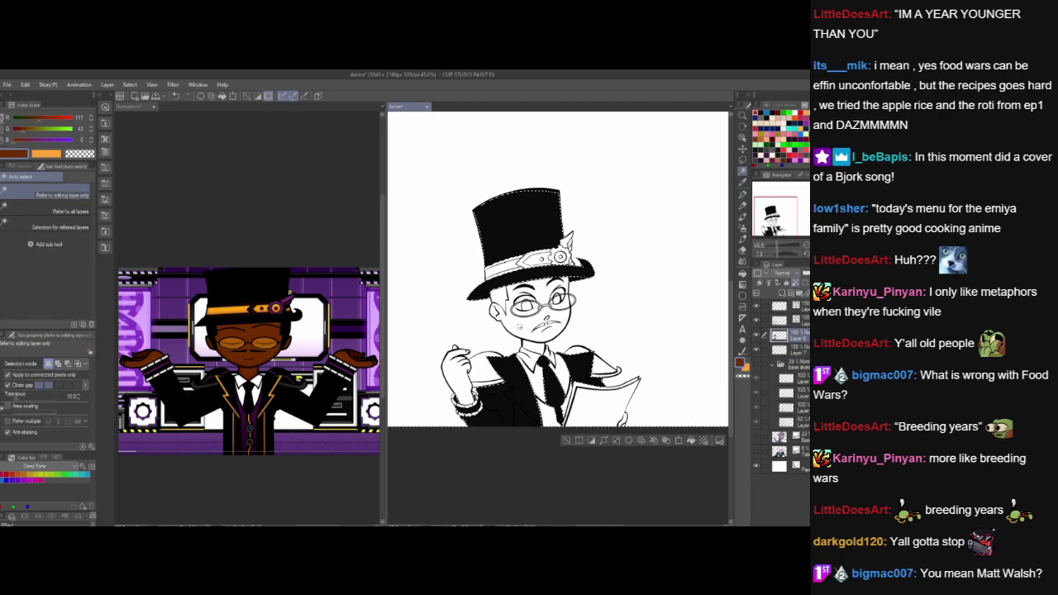
{"action": "key", "text": "ctrl+d"}
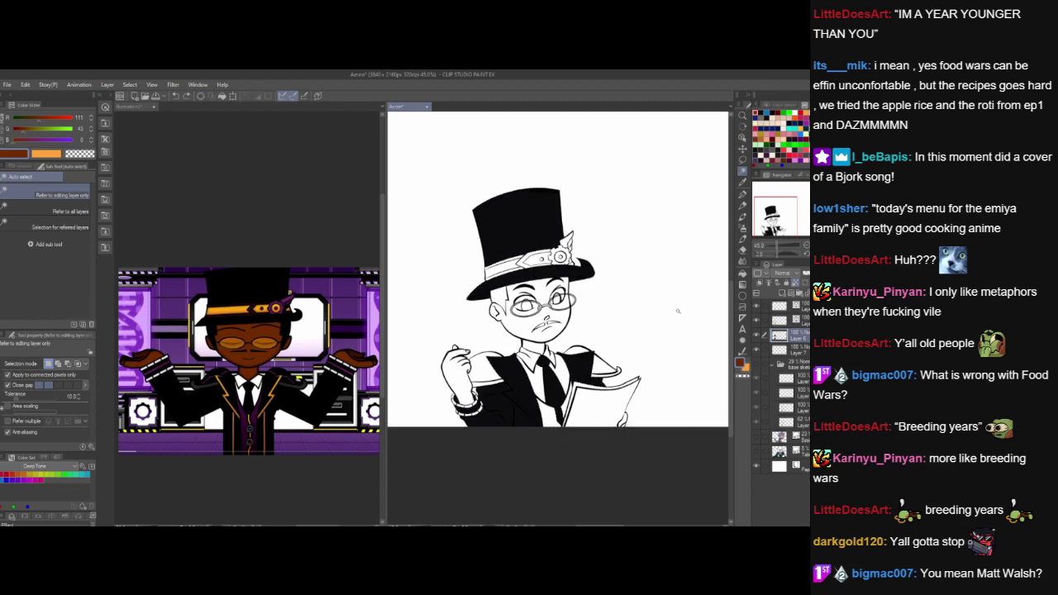
- Auto-select the enclosed skin areas on the line art layer, covering the face, the raised hand and the fingers holding the paper
{"action": "left_click", "coordinate": [796, 320]}
{"action": "left_click", "coordinate": [525, 324]}
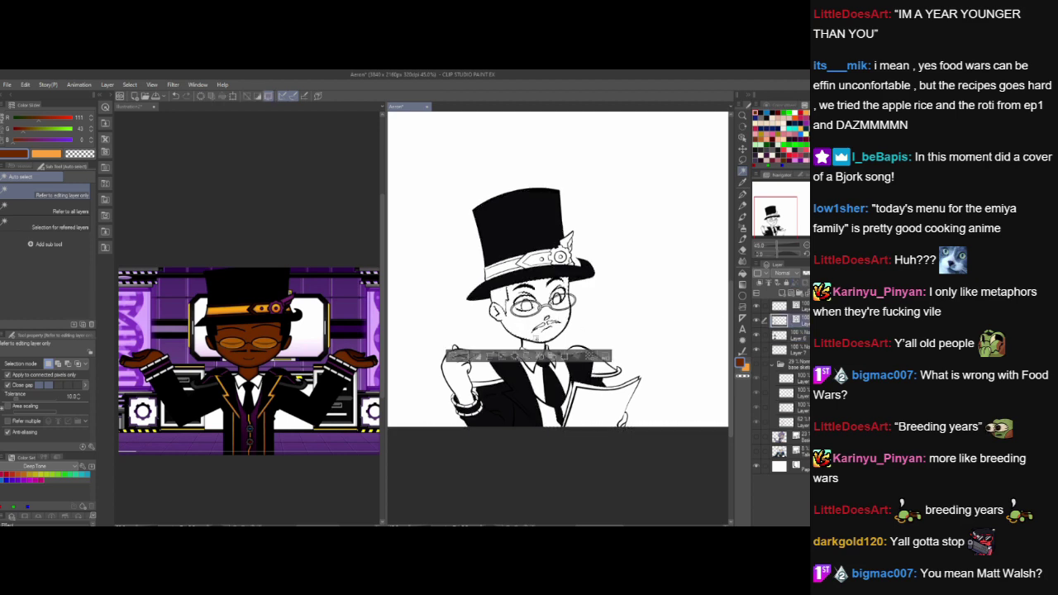
{"action": "left_click", "coordinate": [458, 381], "text": "shift"}
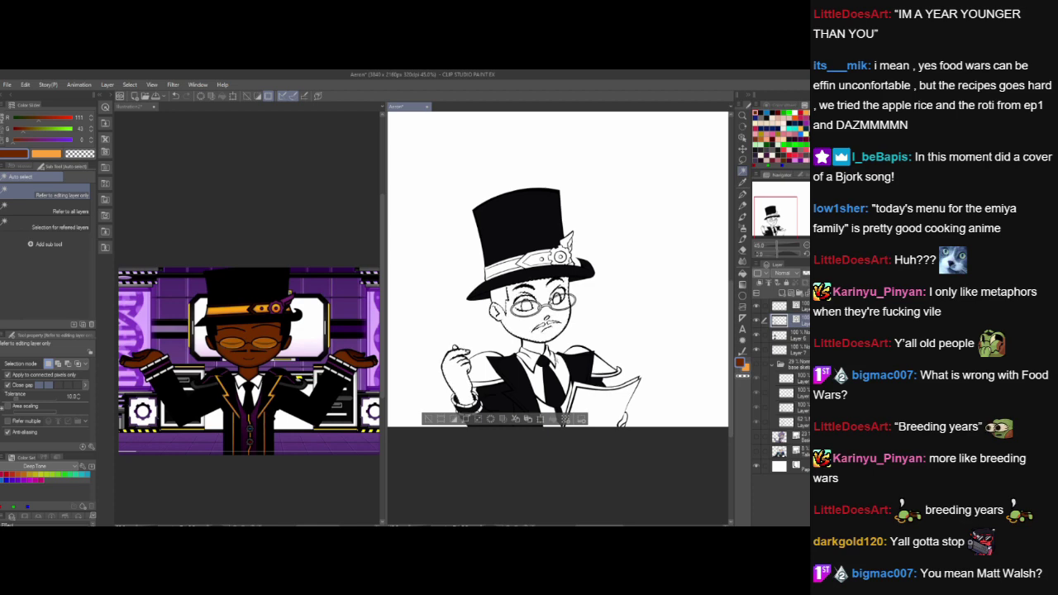
{"action": "left_click", "coordinate": [635, 431], "text": "ctrl"}
{"action": "scroll", "coordinate": [634, 430], "scroll_direction": "up", "scroll_amount": 4}
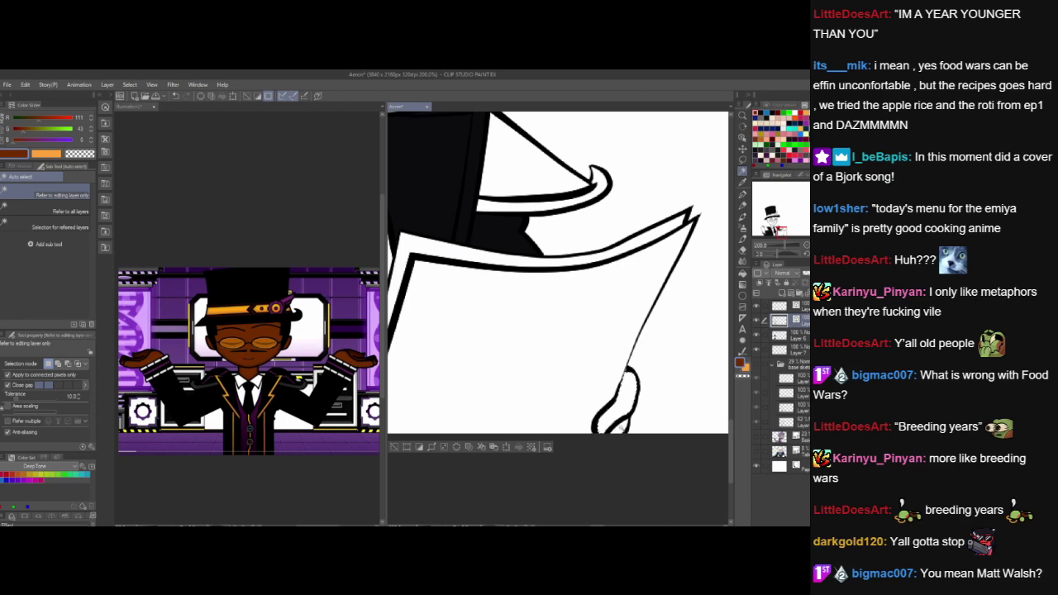
{"action": "scroll", "coordinate": [465, 364], "scroll_direction": "down", "scroll_amount": 4}
{"action": "left_click_drag", "start_coordinate": [466, 365], "coordinate": [672, 410]}
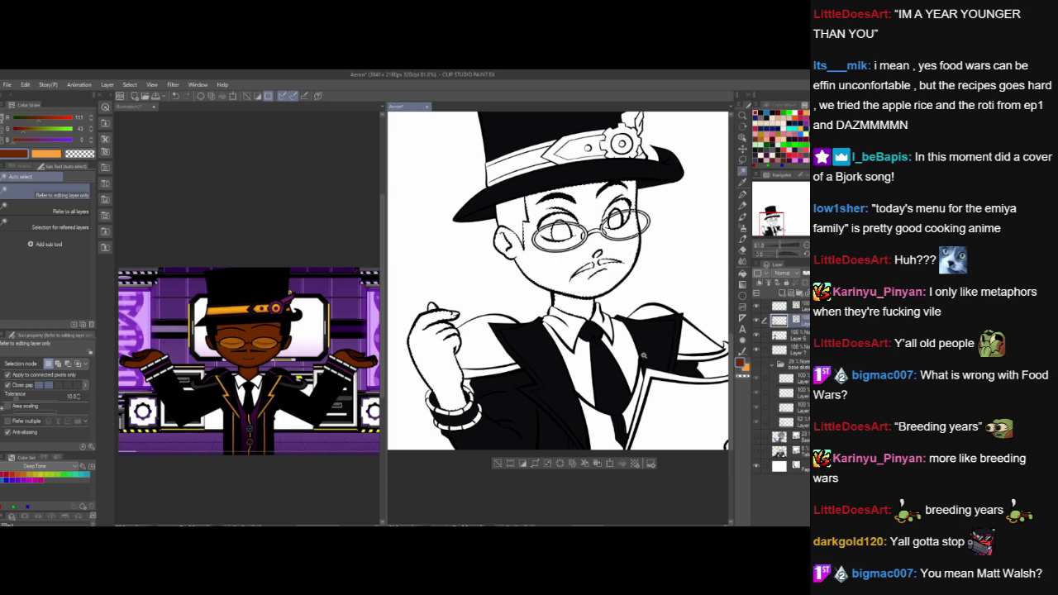
{"action": "left_click_drag", "start_coordinate": [652, 369], "coordinate": [638, 354]}
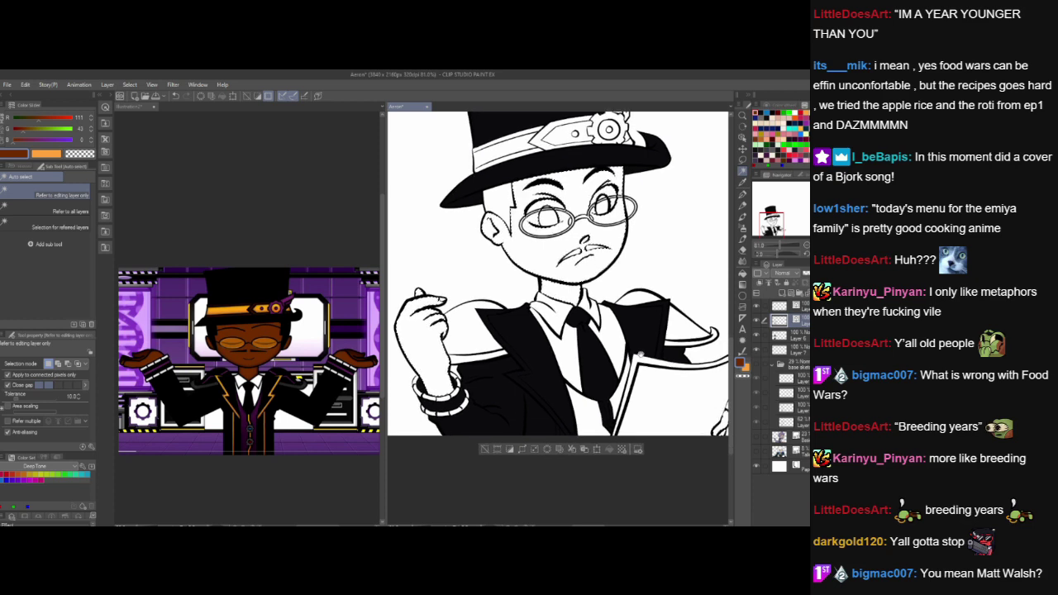
- Expand the skin selection, fill it with brown on the layer below the black fill, and deselect
{"action": "left_click", "coordinate": [522, 450]}
{"action": "left_click", "coordinate": [471, 290]}
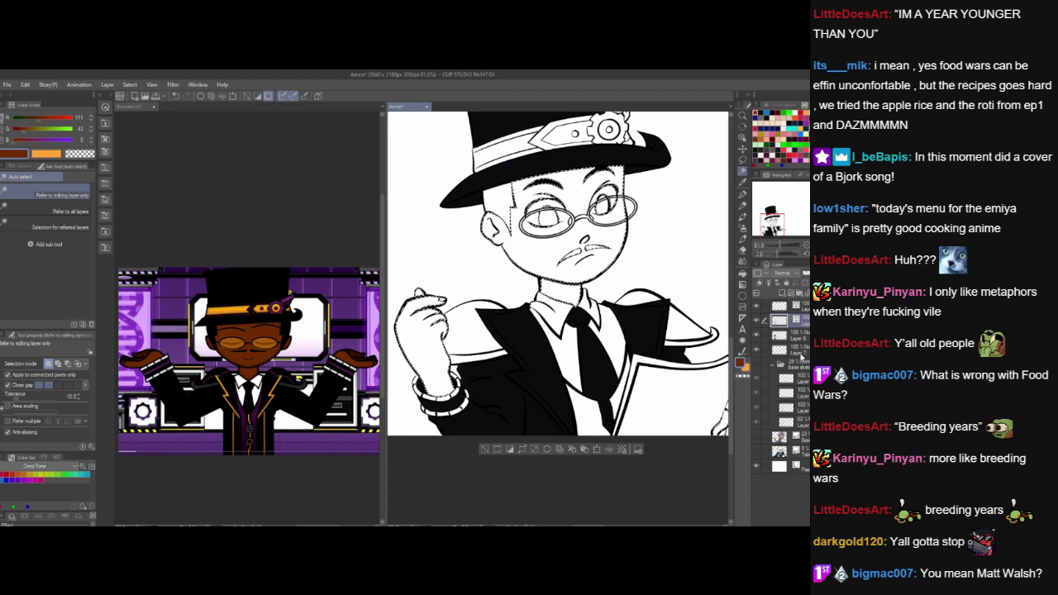
{"action": "left_click", "coordinate": [795, 351]}
{"action": "left_click", "coordinate": [608, 450]}
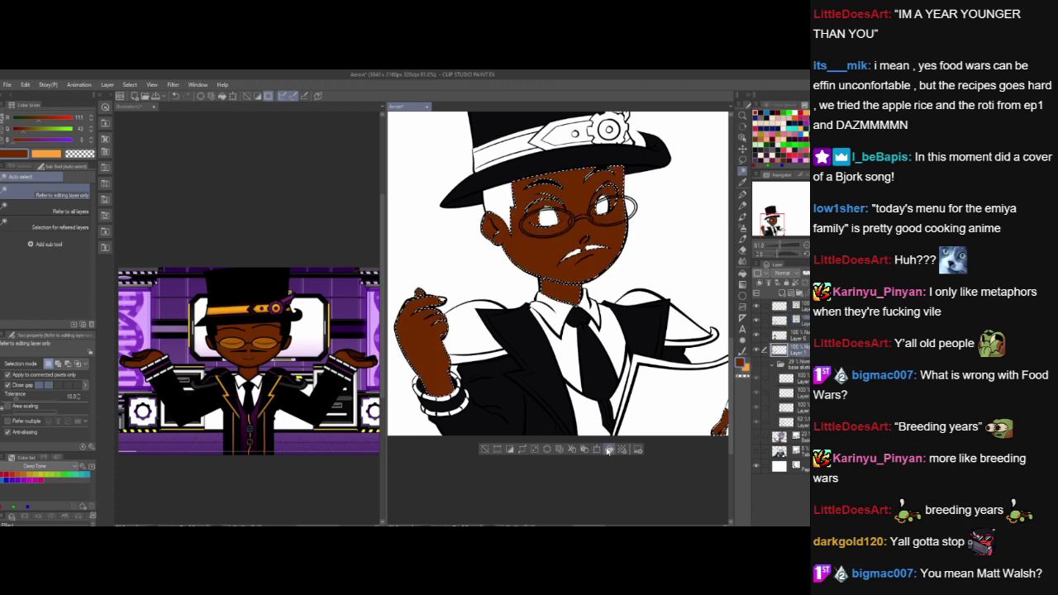
{"action": "left_click", "coordinate": [742, 162]}
{"action": "key", "text": "ctrl+d"}
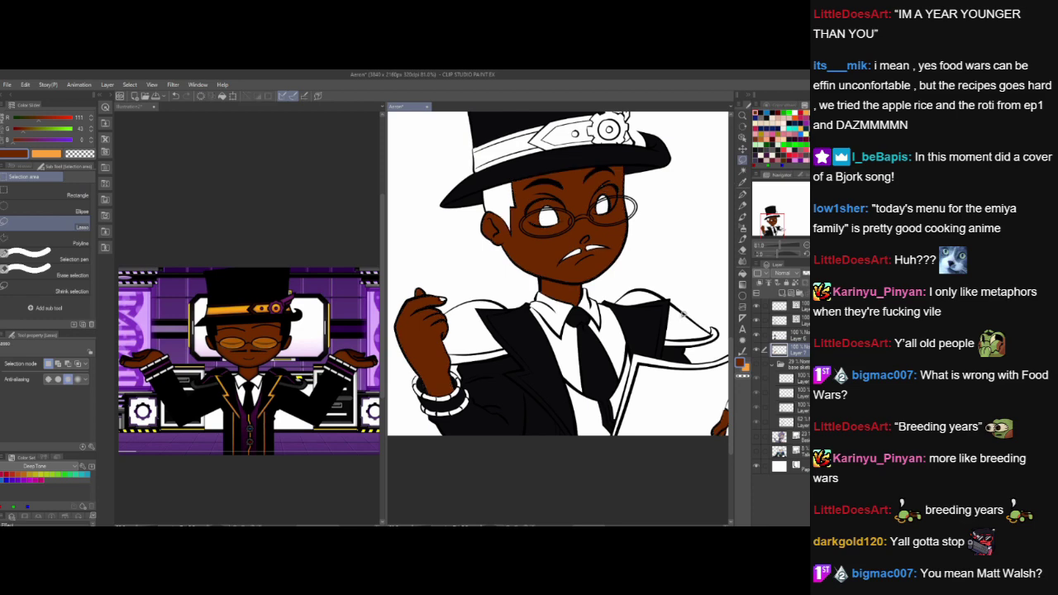
- Set the G-pen brush size to 11.5 for detail work around the fingers holding the paper
{"action": "left_click_drag", "start_coordinate": [682, 317], "coordinate": [587, 267]}
{"action": "scroll", "coordinate": [626, 300], "scroll_direction": "up", "scroll_amount": 3}
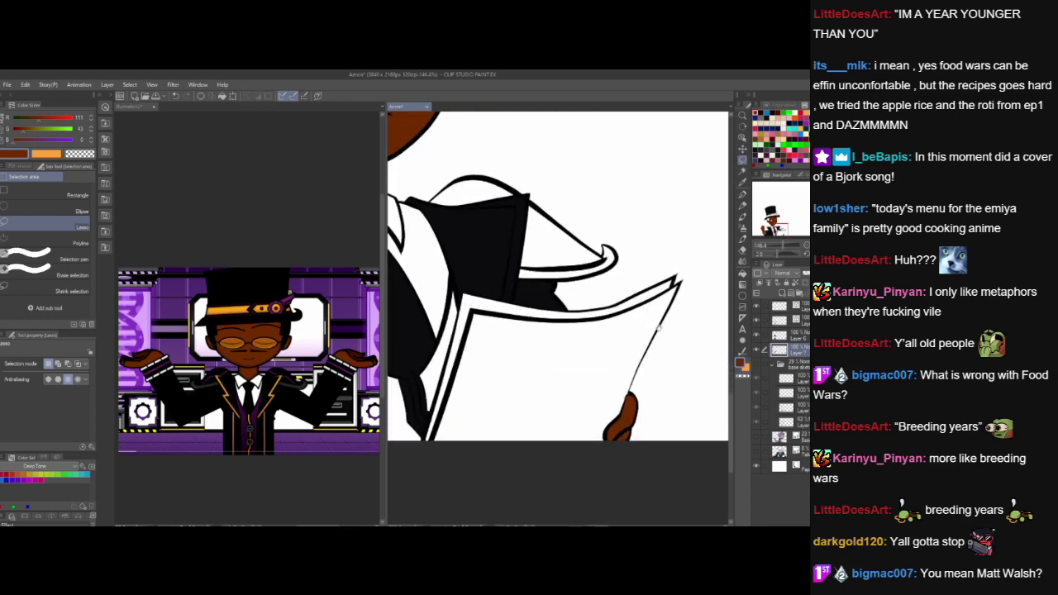
{"action": "scroll", "coordinate": [628, 296], "scroll_direction": "up", "scroll_amount": 2}
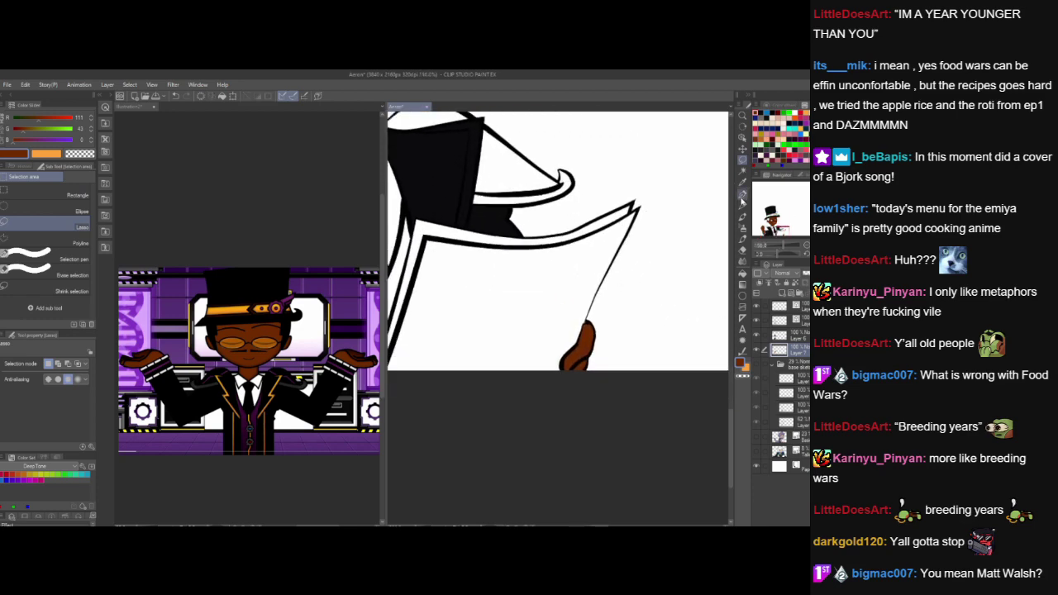
{"action": "left_click", "coordinate": [742, 195]}
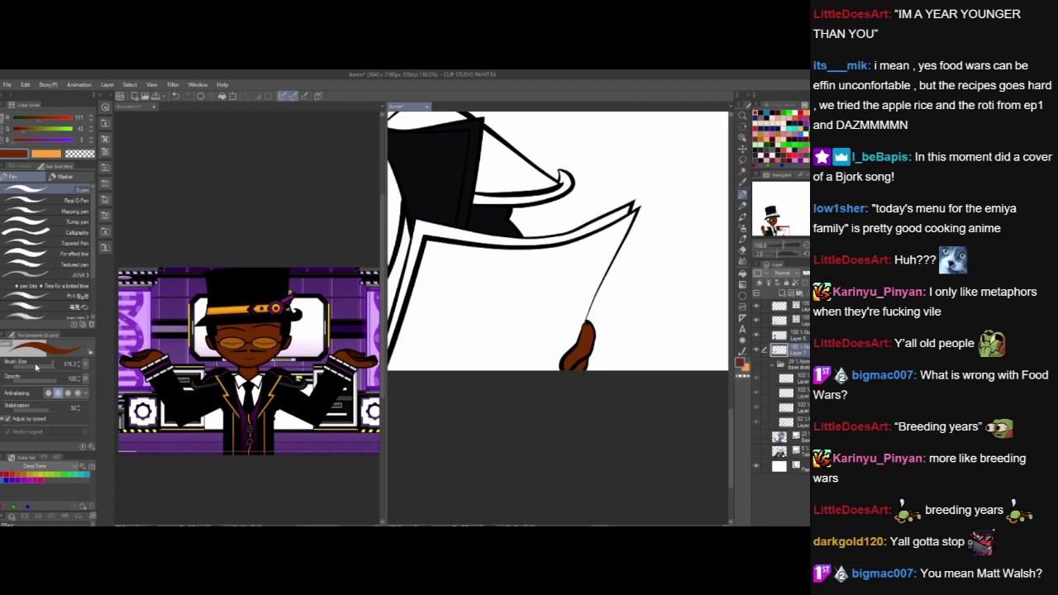
{"action": "left_click", "coordinate": [742, 248]}
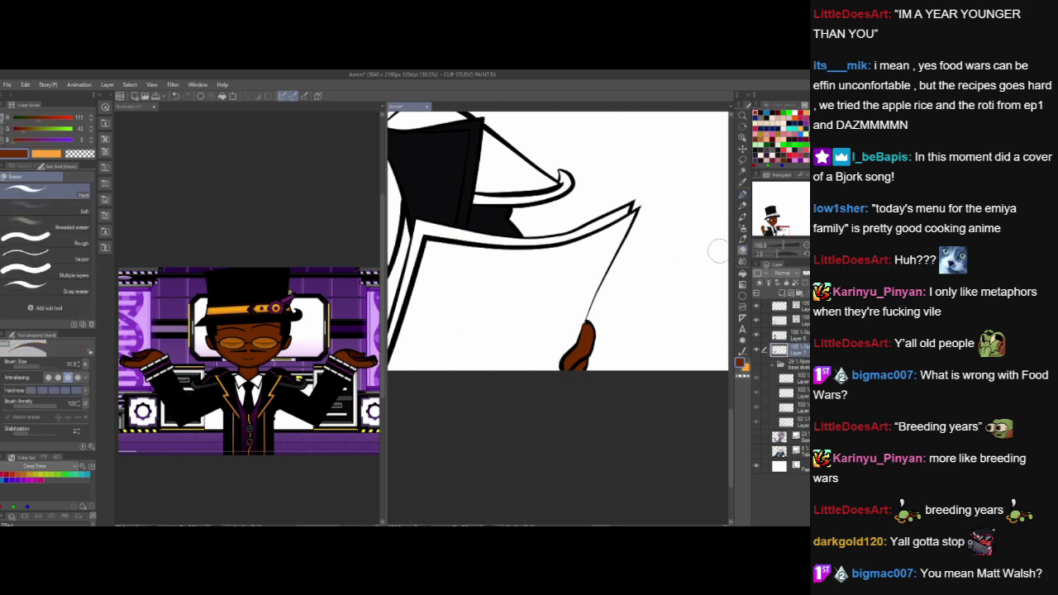
{"action": "left_click", "coordinate": [742, 195]}
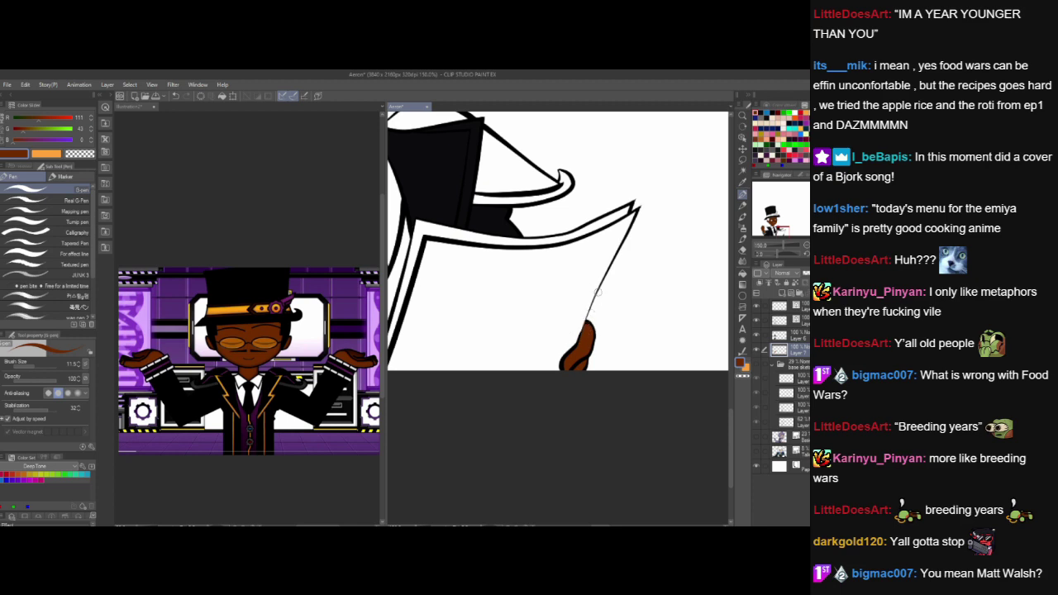
- Examine the brown skin fill on the raised hand, ear, face and neck for gaps along the line art
{"action": "left_click_drag", "start_coordinate": [548, 343], "coordinate": [674, 500]}
{"action": "left_click_drag", "start_coordinate": [518, 446], "coordinate": [676, 347]}
{"action": "left_click_drag", "start_coordinate": [578, 385], "coordinate": [650, 472]}
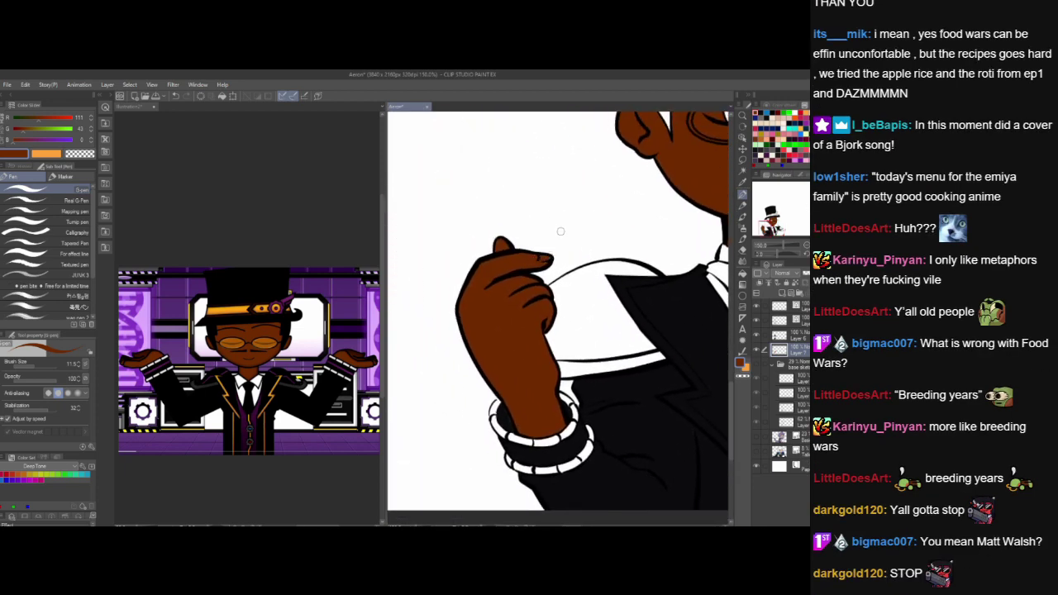
{"action": "left_click_drag", "start_coordinate": [683, 352], "coordinate": [578, 452]}
{"action": "left_click_drag", "start_coordinate": [691, 329], "coordinate": [571, 450]}
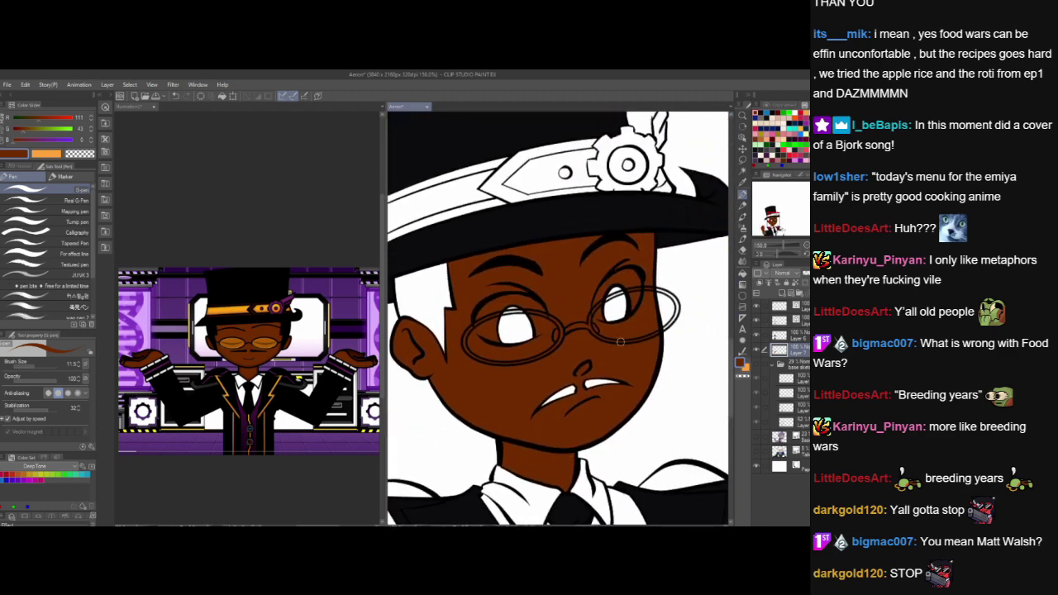
{"action": "mouse_move", "coordinate": [632, 379]}
{"action": "left_mouse_down"}
{"action": "mouse_move", "coordinate": [638, 438]}
{"action": "mouse_move", "coordinate": [671, 364]}
{"action": "left_mouse_up"}
{"action": "left_click_drag", "start_coordinate": [616, 476], "coordinate": [664, 354]}
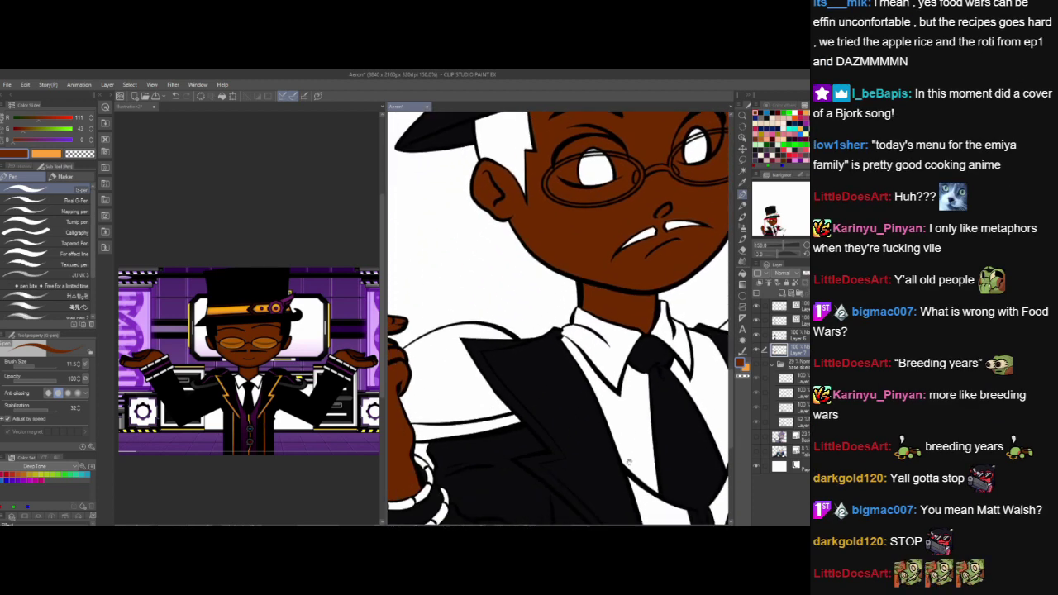
{"action": "left_click_drag", "start_coordinate": [550, 501], "coordinate": [629, 446]}
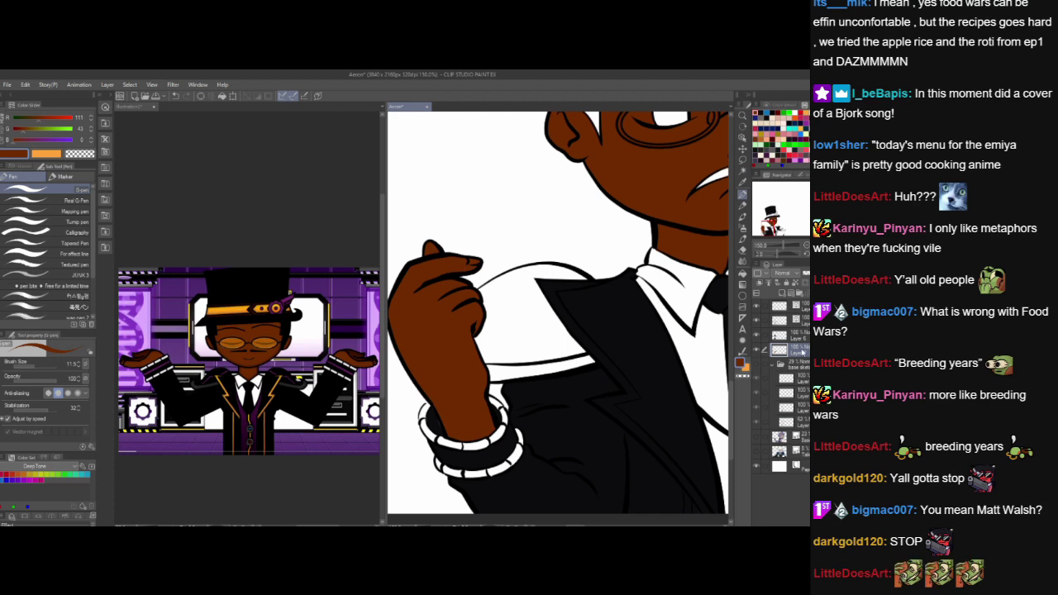
- Mix a lighter brown from the skin colour by raising green and blue, and choose the Opaque watercolor brush on the skin layer
{"action": "left_click", "coordinate": [798, 334]}
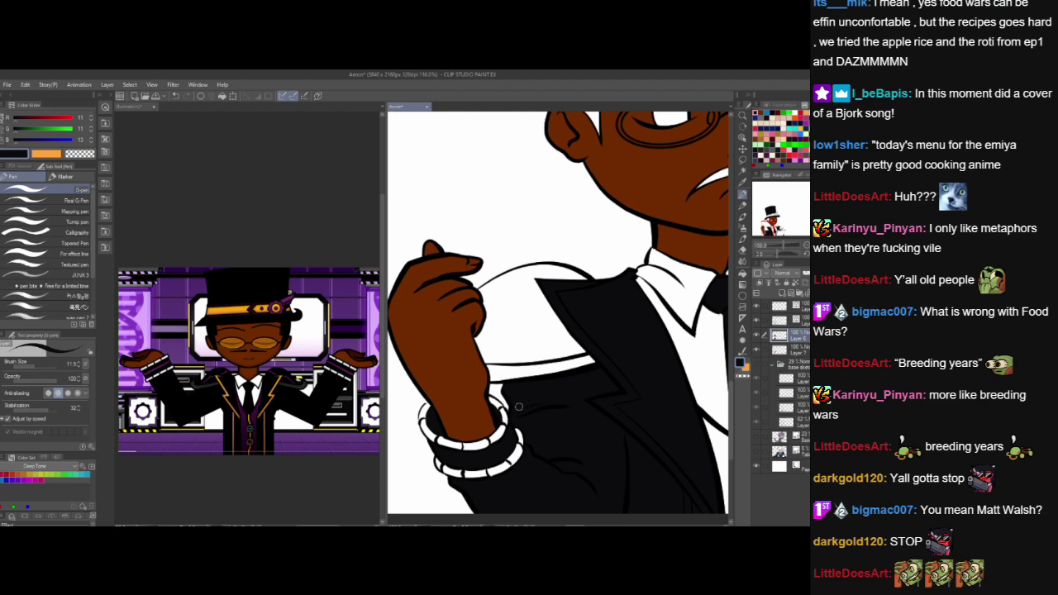
{"action": "left_click", "coordinate": [761, 113]}
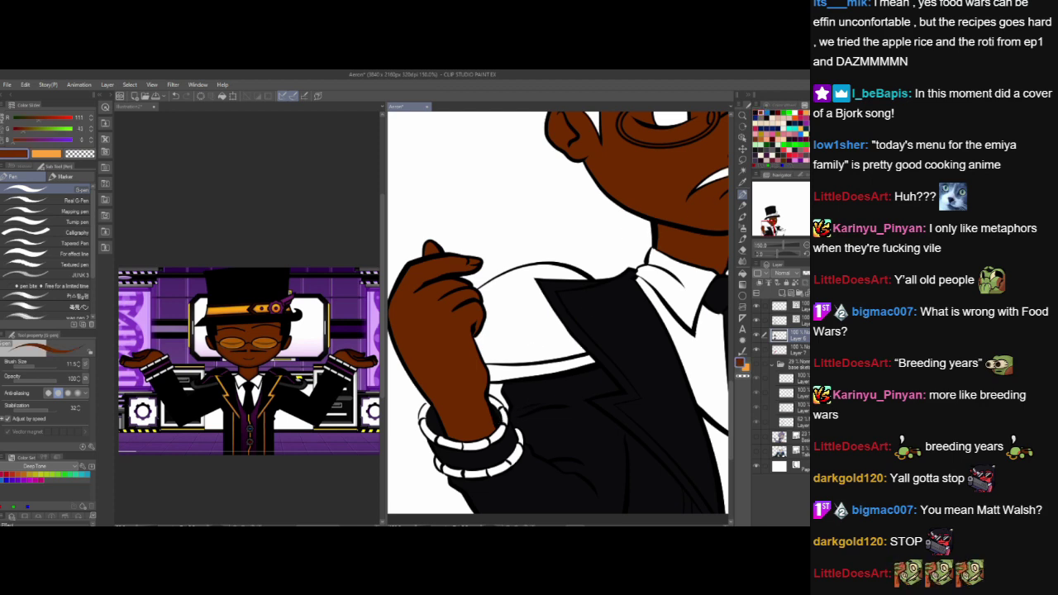
{"action": "left_click_drag", "start_coordinate": [27, 133], "coordinate": [24, 139]}
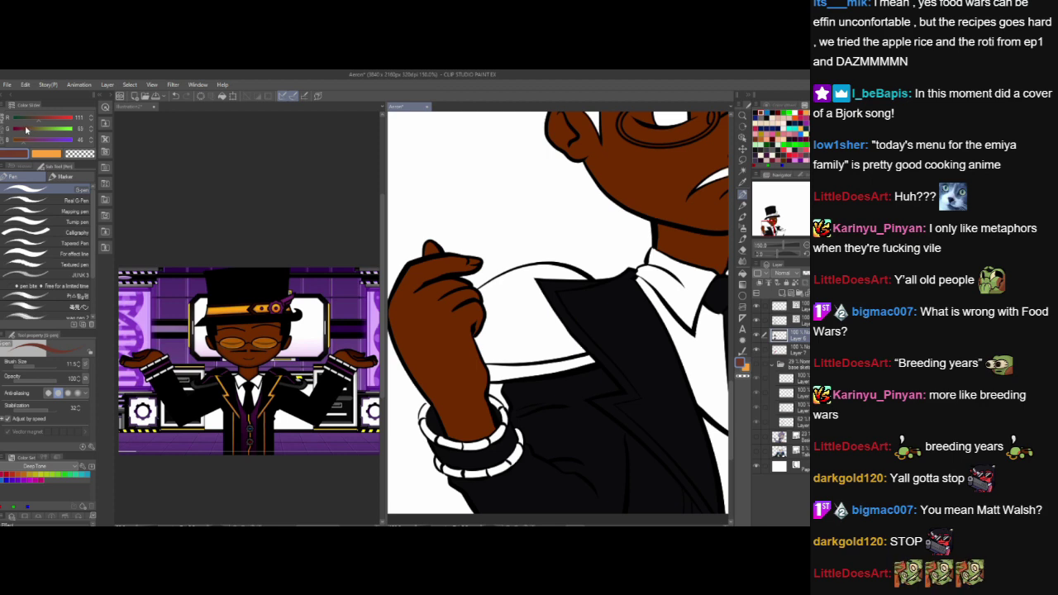
{"action": "left_click", "coordinate": [743, 218]}
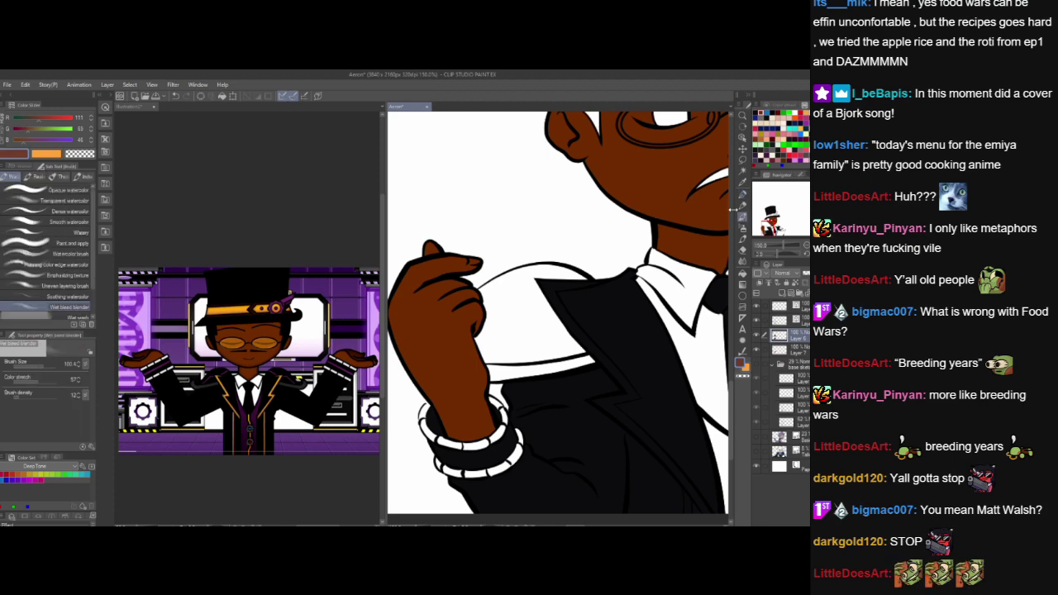
{"action": "left_click", "coordinate": [46, 190]}
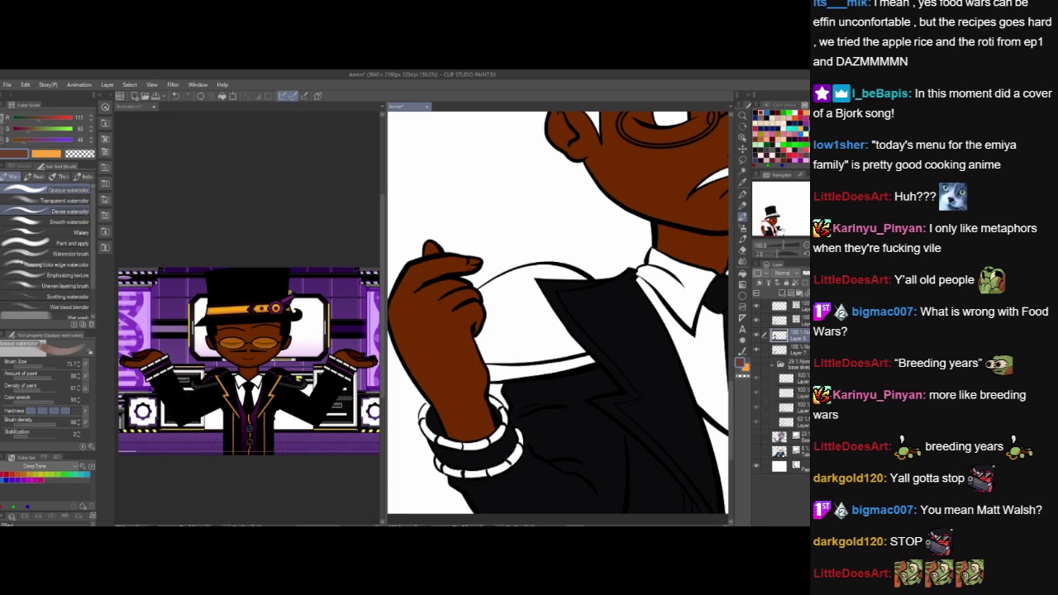
{"action": "left_click", "coordinate": [798, 351]}
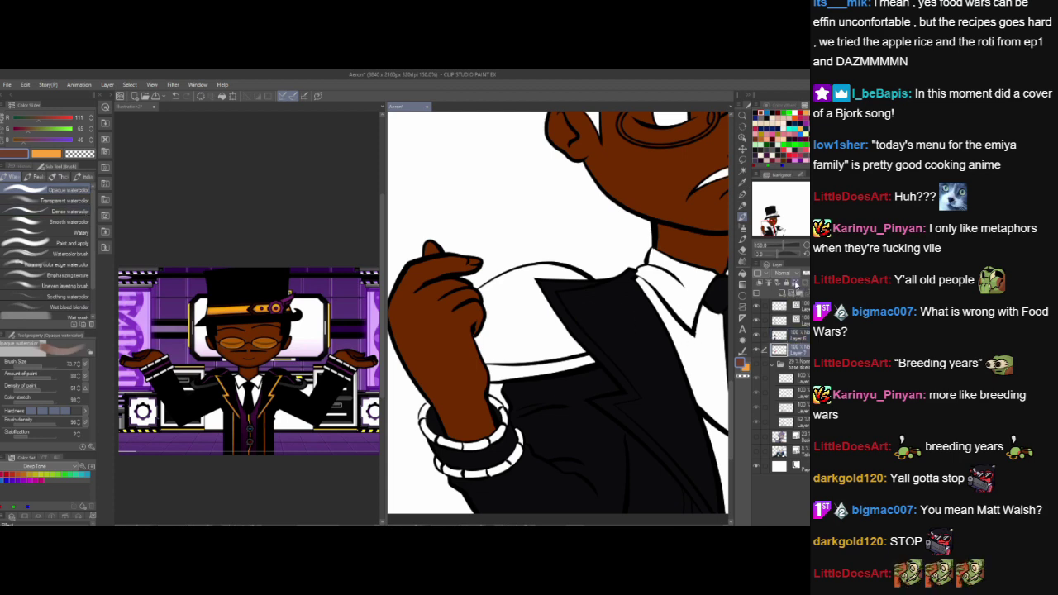
- Reduce the brush size to 11.5, lighten the brown further, and paint the raised hand's thumbnail and lighter finger areas
{"action": "left_click_drag", "start_coordinate": [535, 333], "coordinate": [552, 373]}
{"action": "left_click", "coordinate": [38, 366]}
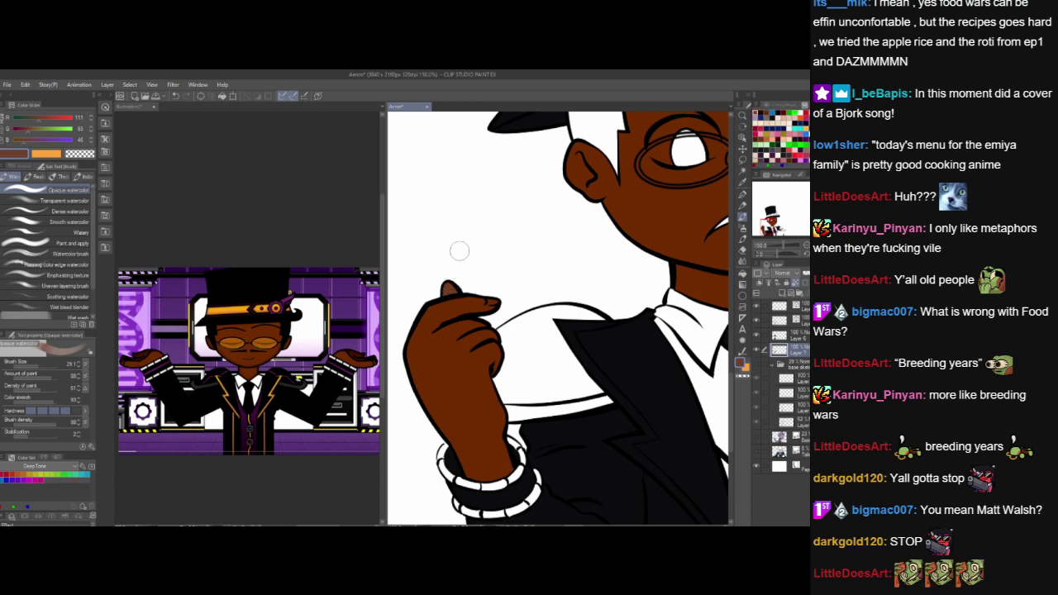
{"action": "left_click", "coordinate": [34, 366]}
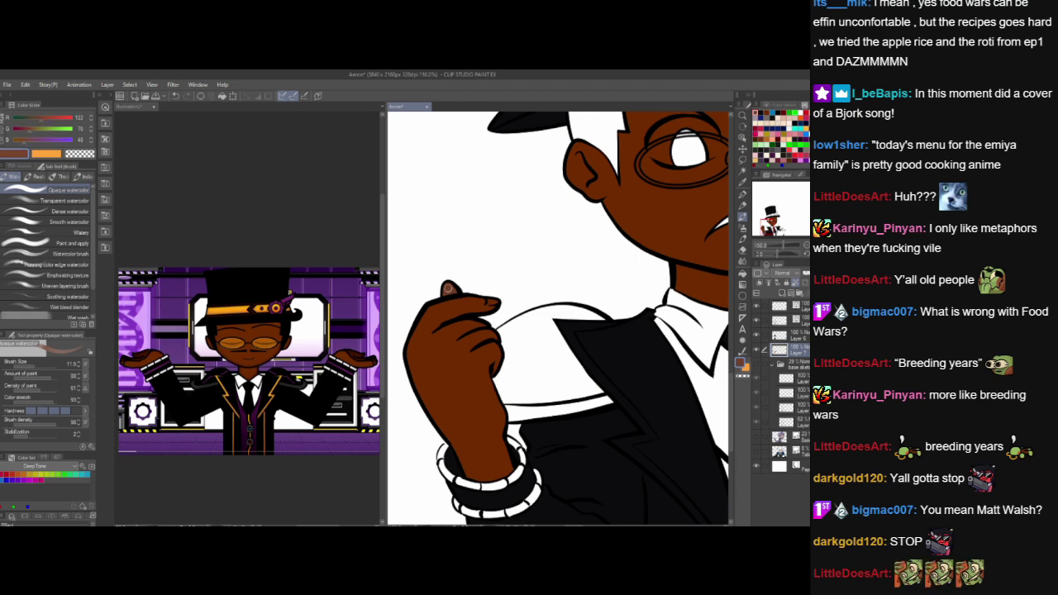
{"action": "left_click_drag", "start_coordinate": [448, 289], "coordinate": [453, 289]}
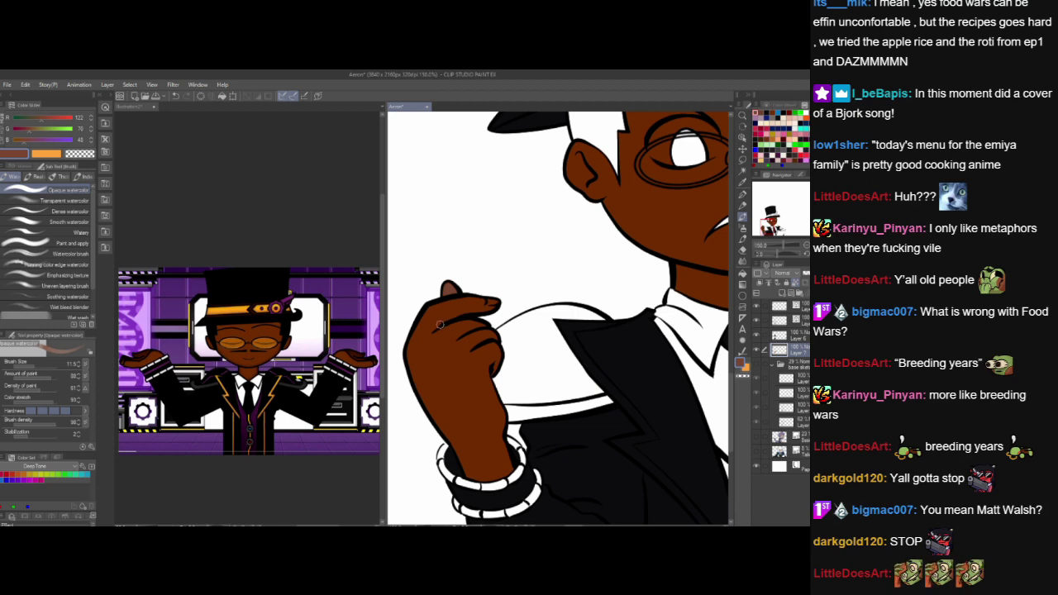
{"action": "left_click_drag", "start_coordinate": [439, 324], "coordinate": [483, 311]}
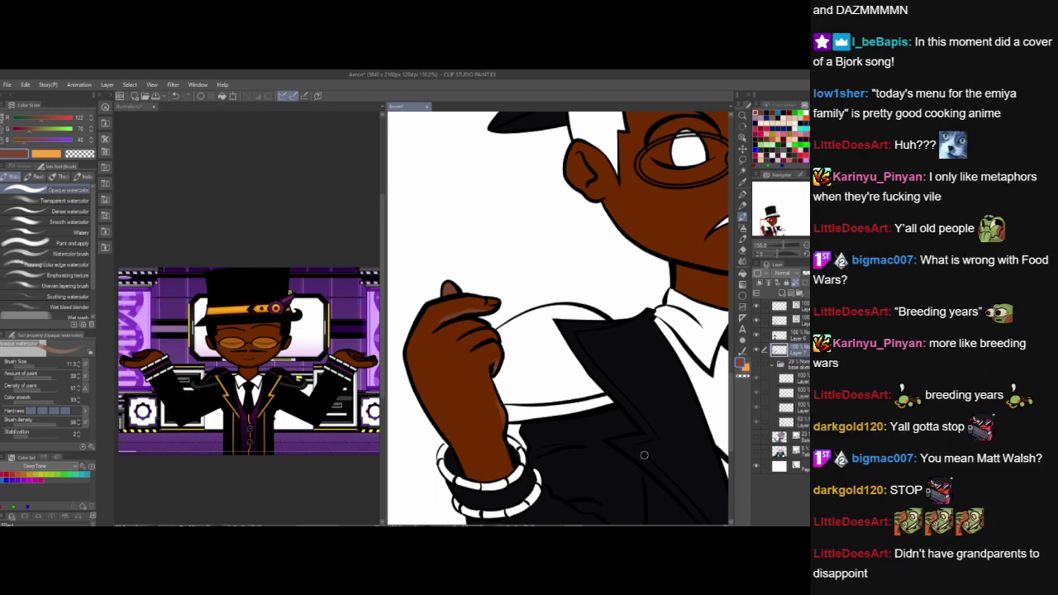
{"action": "left_click_drag", "start_coordinate": [640, 461], "coordinate": [501, 440]}
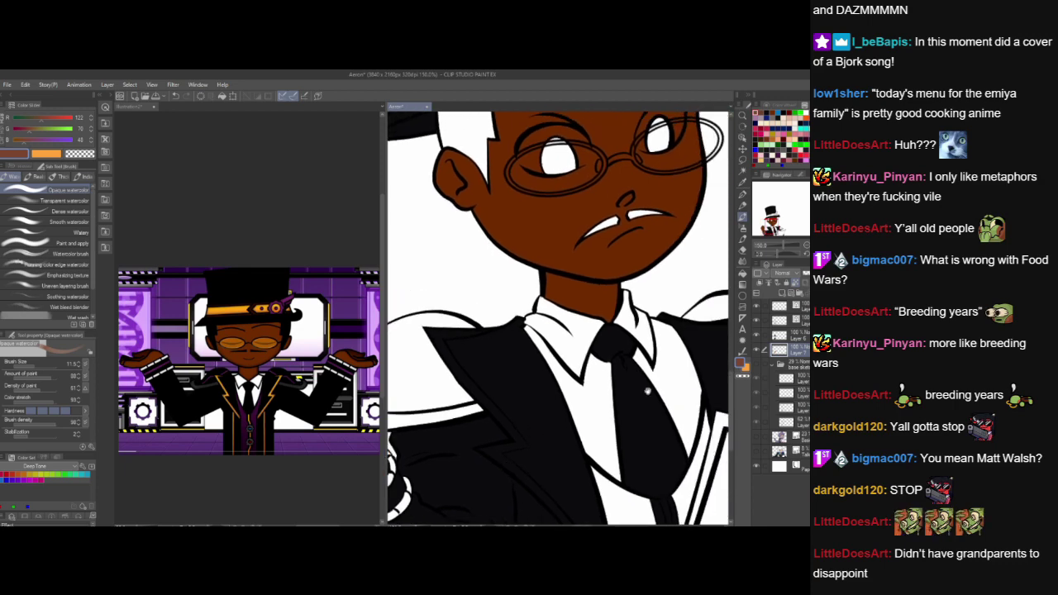
{"action": "left_click_drag", "start_coordinate": [669, 338], "coordinate": [597, 474]}
{"action": "scroll", "coordinate": [596, 473], "scroll_direction": "down", "scroll_amount": 6}
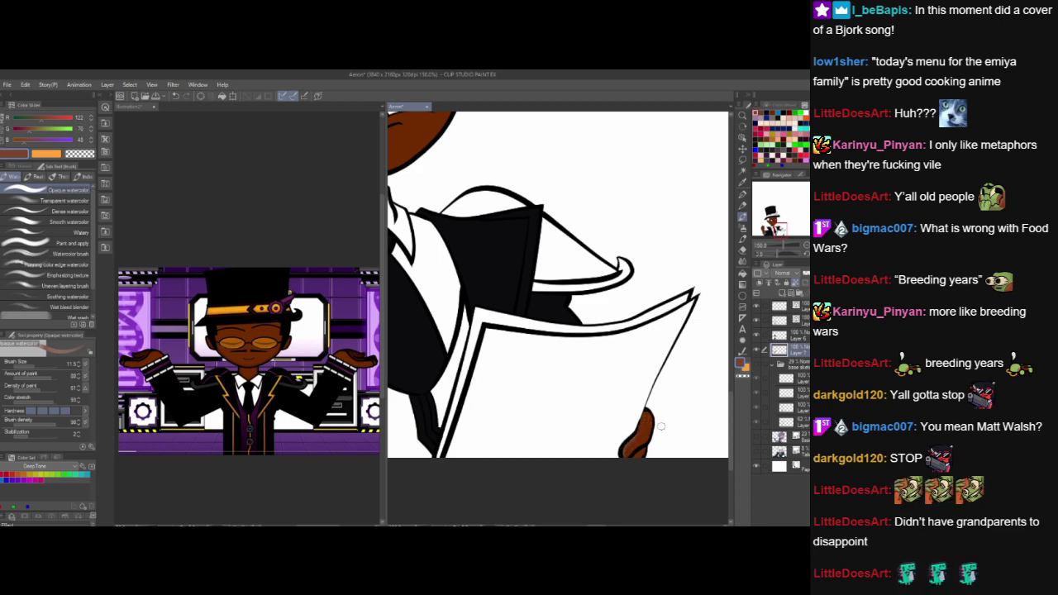
{"action": "scroll", "coordinate": [557, 390], "scroll_direction": "down", "scroll_amount": 4}
{"action": "mouse_move", "coordinate": [515, 351]}
{"action": "left_mouse_down"}
{"action": "mouse_move", "coordinate": [571, 385]}
{"action": "mouse_move", "coordinate": [594, 387]}
{"action": "mouse_move", "coordinate": [590, 361]}
{"action": "mouse_move", "coordinate": [601, 372]}
{"action": "left_mouse_up"}
{"action": "scroll", "coordinate": [571, 361], "scroll_direction": "up", "scroll_amount": 3}
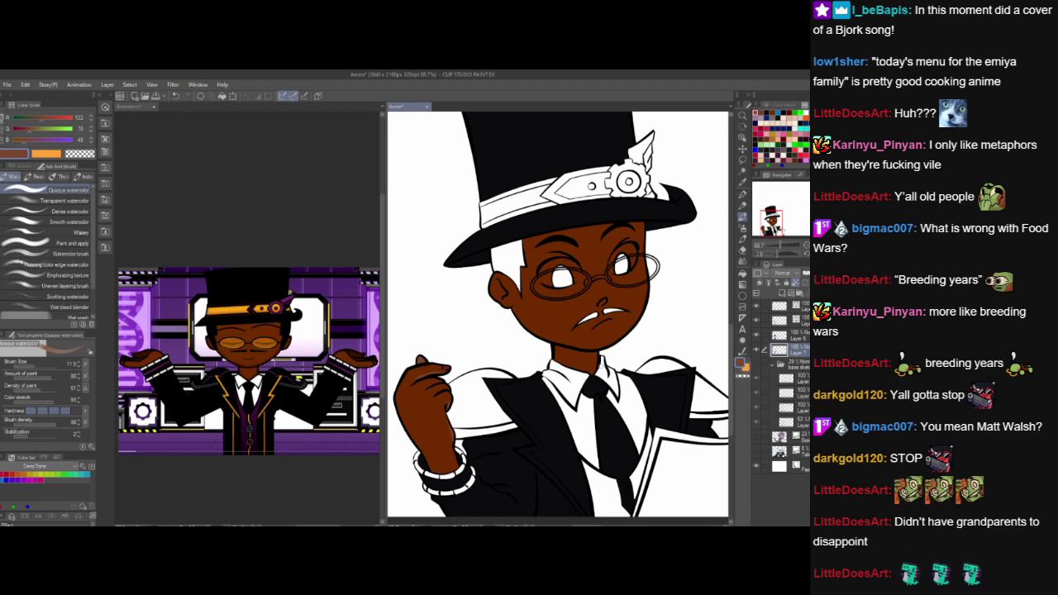
{"action": "scroll", "coordinate": [620, 339], "scroll_direction": "up", "scroll_amount": 3}
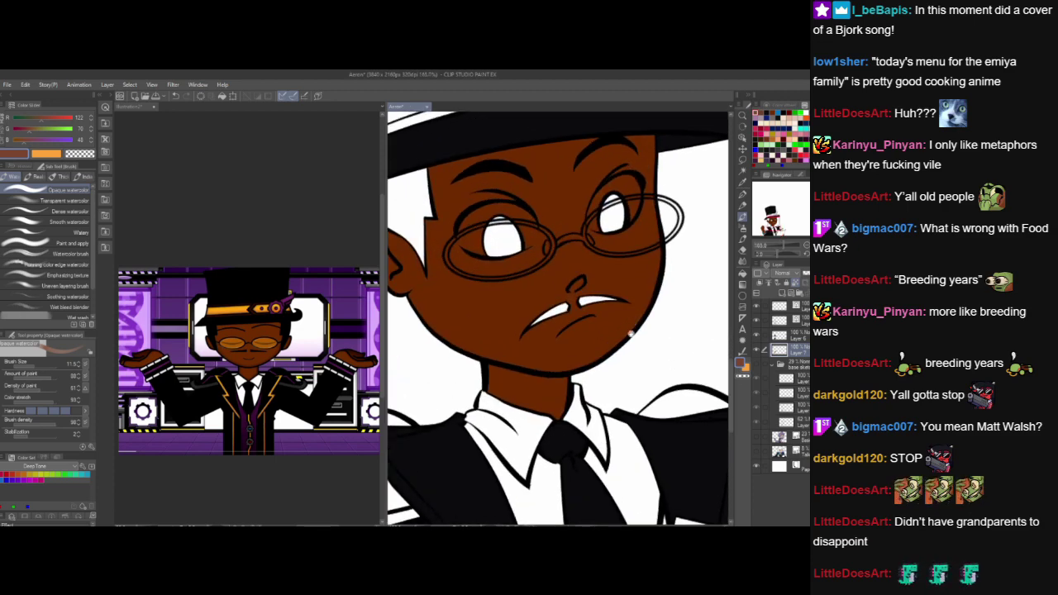
- Add a new layer above the skin layer and paint the whites of both eyes with the G-pen in pure white (255, 255, 255)
{"action": "left_click_drag", "start_coordinate": [632, 321], "coordinate": [643, 405]}
{"action": "left_click", "coordinate": [780, 282]}
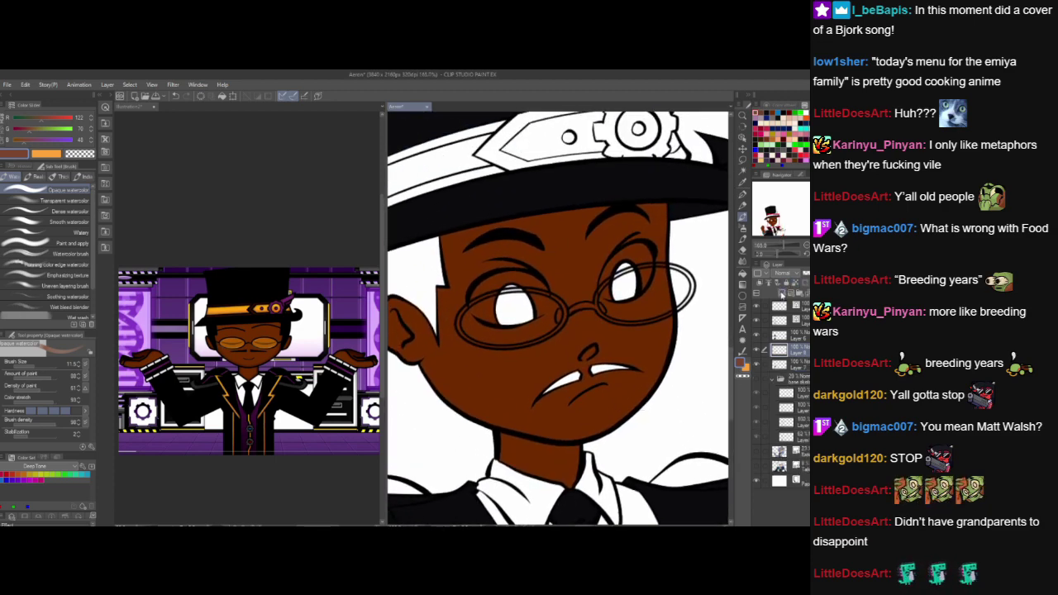
{"action": "left_click", "coordinate": [742, 193]}
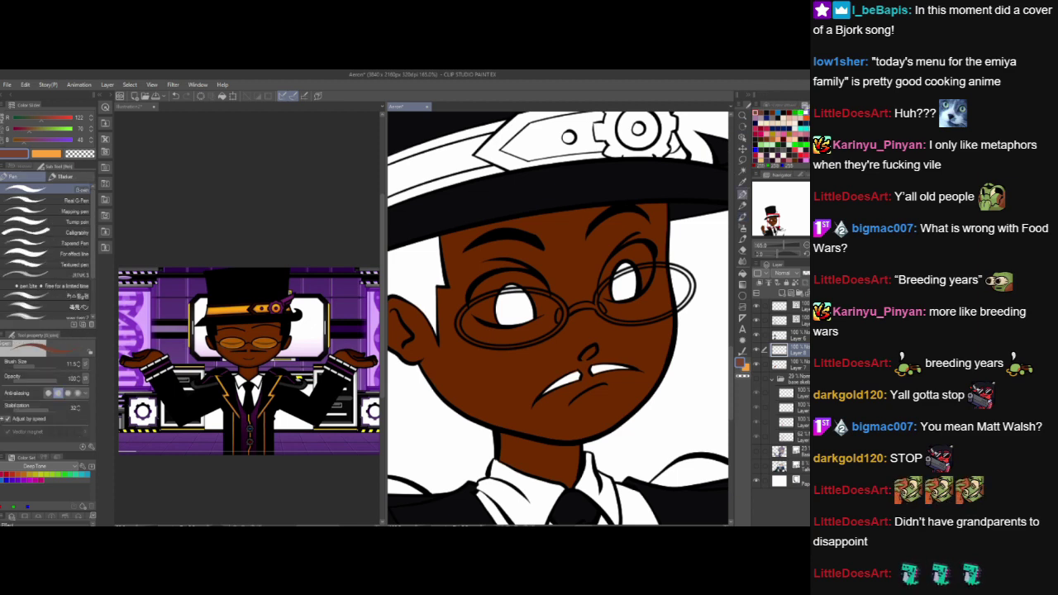
{"action": "left_click", "coordinate": [72, 117]}
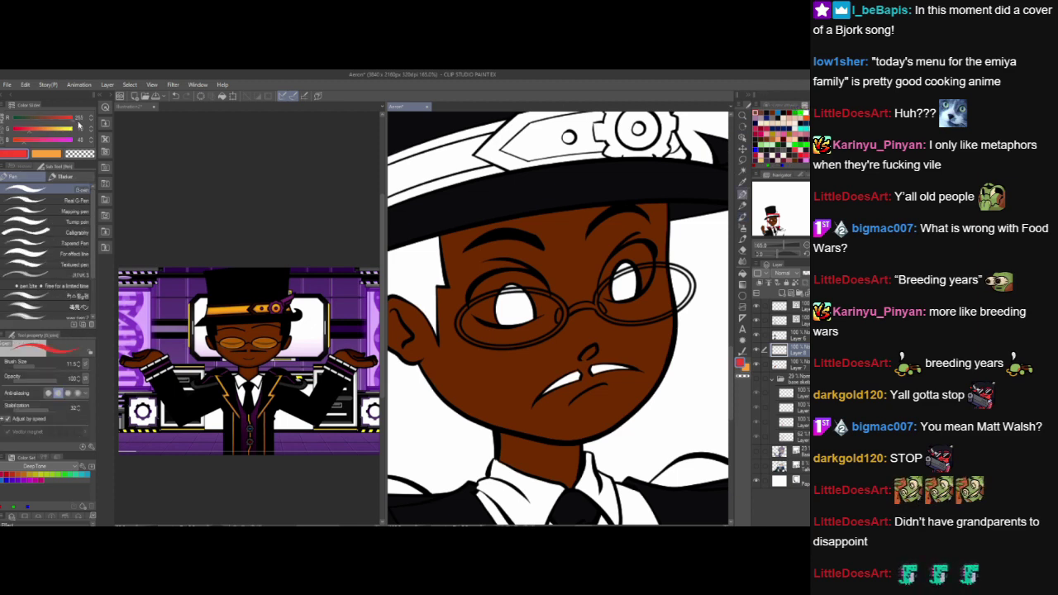
{"action": "left_click", "coordinate": [72, 129]}
{"action": "left_click", "coordinate": [72, 140]}
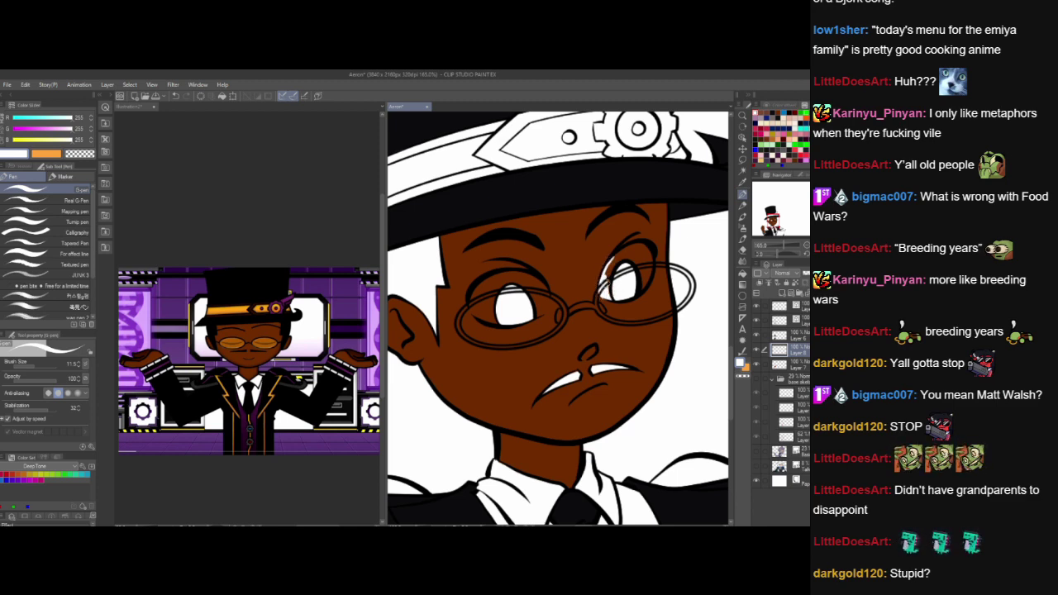
{"action": "left_click_drag", "start_coordinate": [608, 275], "coordinate": [615, 259]}
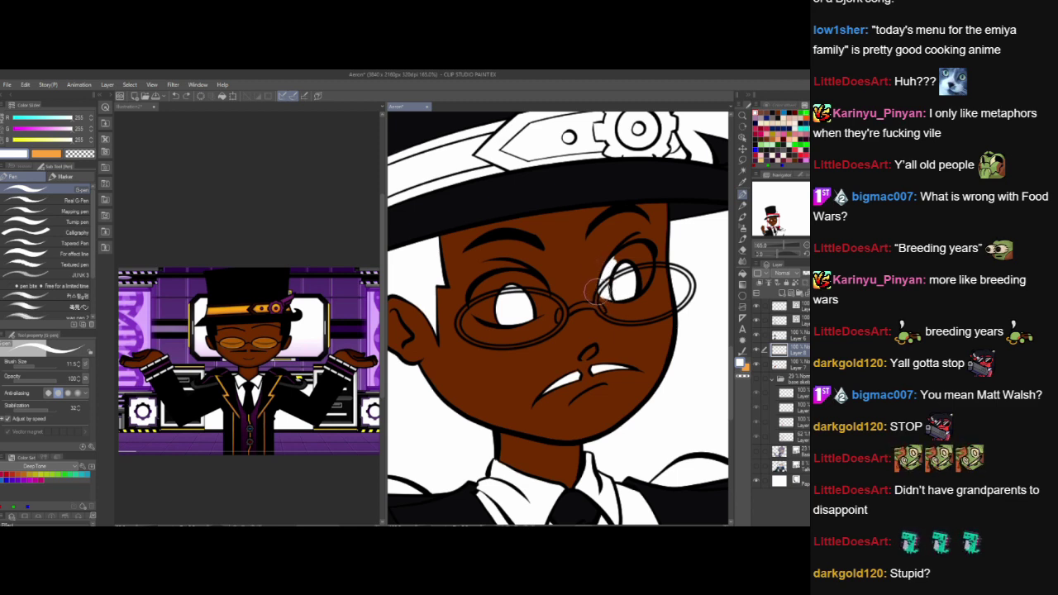
{"action": "mouse_move", "coordinate": [611, 263]}
{"action": "left_mouse_down"}
{"action": "mouse_move", "coordinate": [640, 248]}
{"action": "mouse_move", "coordinate": [628, 253]}
{"action": "mouse_move", "coordinate": [645, 265]}
{"action": "mouse_move", "coordinate": [644, 282]}
{"action": "mouse_move", "coordinate": [649, 264]}
{"action": "mouse_move", "coordinate": [642, 286]}
{"action": "left_mouse_up"}
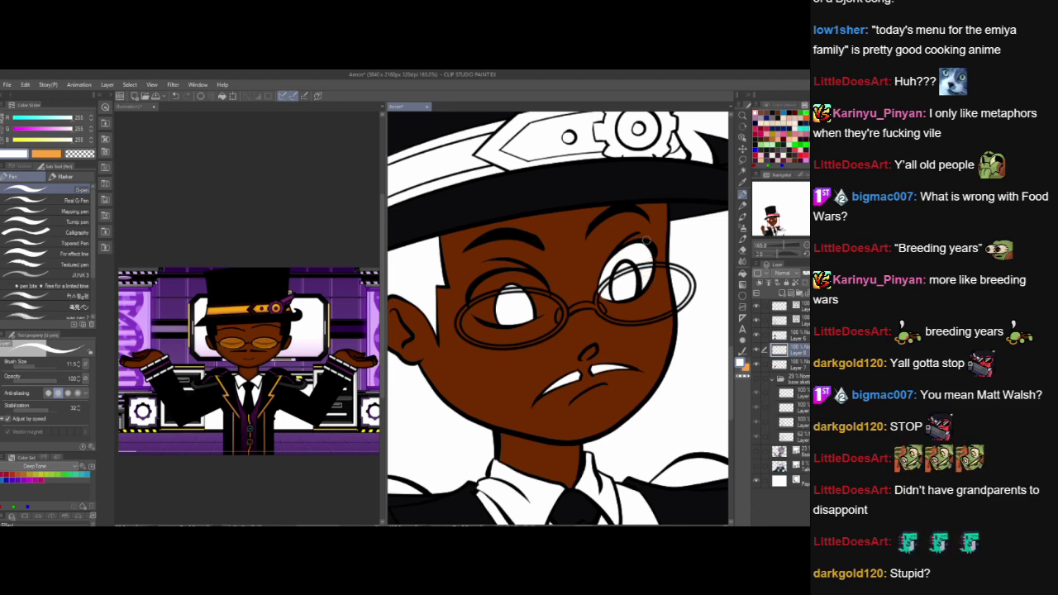
{"action": "mouse_move", "coordinate": [473, 299]}
{"action": "left_mouse_down"}
{"action": "mouse_move", "coordinate": [481, 315]}
{"action": "mouse_move", "coordinate": [476, 289]}
{"action": "mouse_move", "coordinate": [485, 308]}
{"action": "mouse_move", "coordinate": [500, 288]}
{"action": "mouse_move", "coordinate": [479, 289]}
{"action": "mouse_move", "coordinate": [511, 276]}
{"action": "mouse_move", "coordinate": [482, 287]}
{"action": "mouse_move", "coordinate": [495, 308]}
{"action": "mouse_move", "coordinate": [504, 294]}
{"action": "left_mouse_up"}
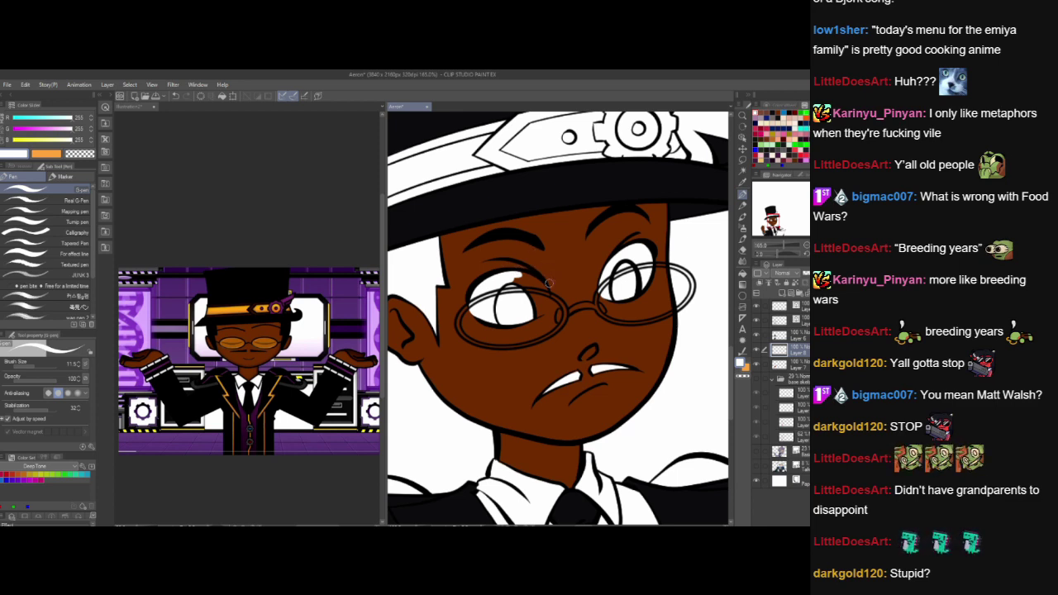
{"action": "mouse_move", "coordinate": [506, 285]}
{"action": "left_mouse_down"}
{"action": "mouse_move", "coordinate": [533, 280]}
{"action": "mouse_move", "coordinate": [526, 288]}
{"action": "left_mouse_up"}
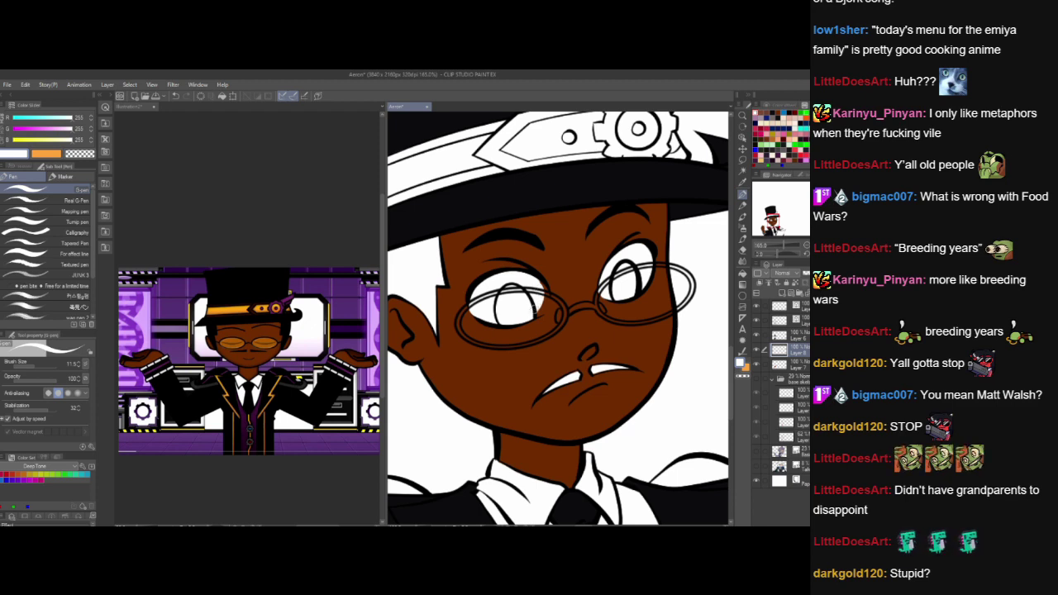
{"action": "mouse_move", "coordinate": [539, 286]}
{"action": "left_mouse_down"}
{"action": "mouse_move", "coordinate": [539, 311]}
{"action": "mouse_move", "coordinate": [540, 288]}
{"action": "left_mouse_up"}
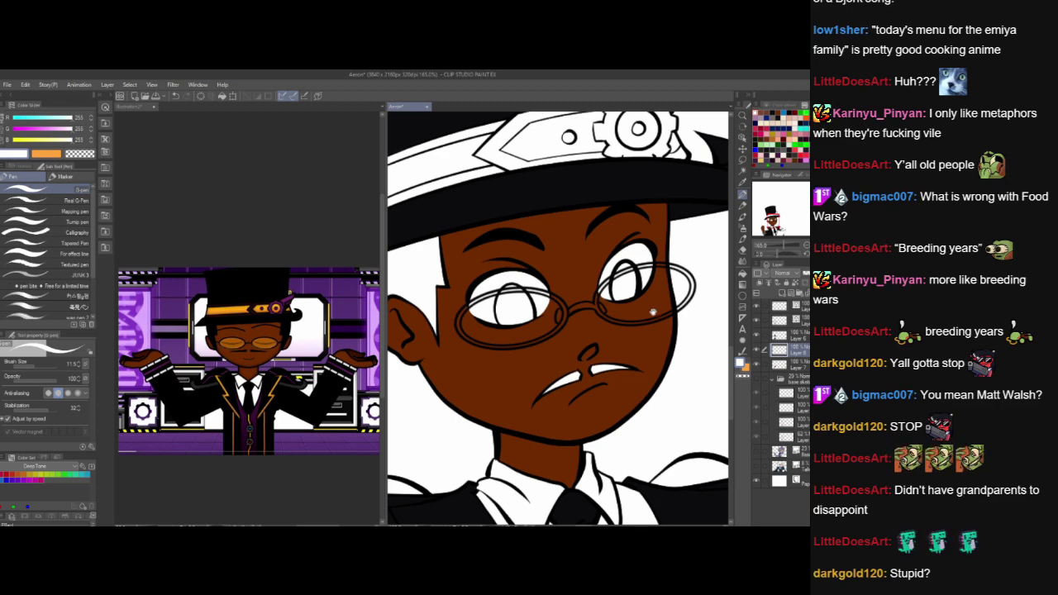
{"action": "left_click_drag", "start_coordinate": [652, 319], "coordinate": [691, 263]}
{"action": "left_click_drag", "start_coordinate": [685, 364], "coordinate": [688, 354]}
{"action": "scroll", "coordinate": [687, 354], "scroll_direction": "down", "scroll_amount": 5}
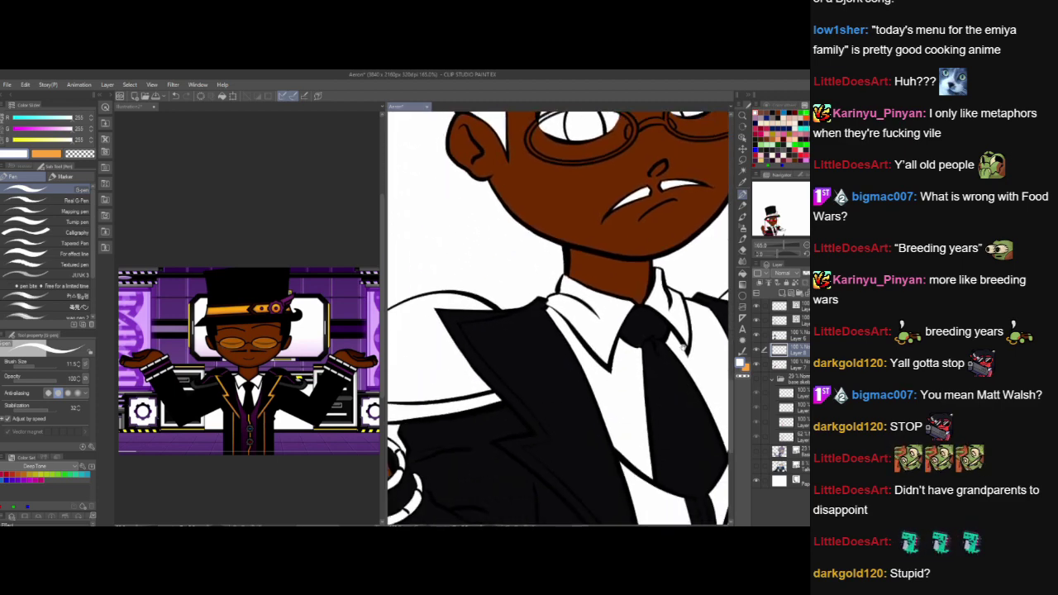
{"action": "scroll", "coordinate": [715, 358], "scroll_direction": "up", "scroll_amount": 5}
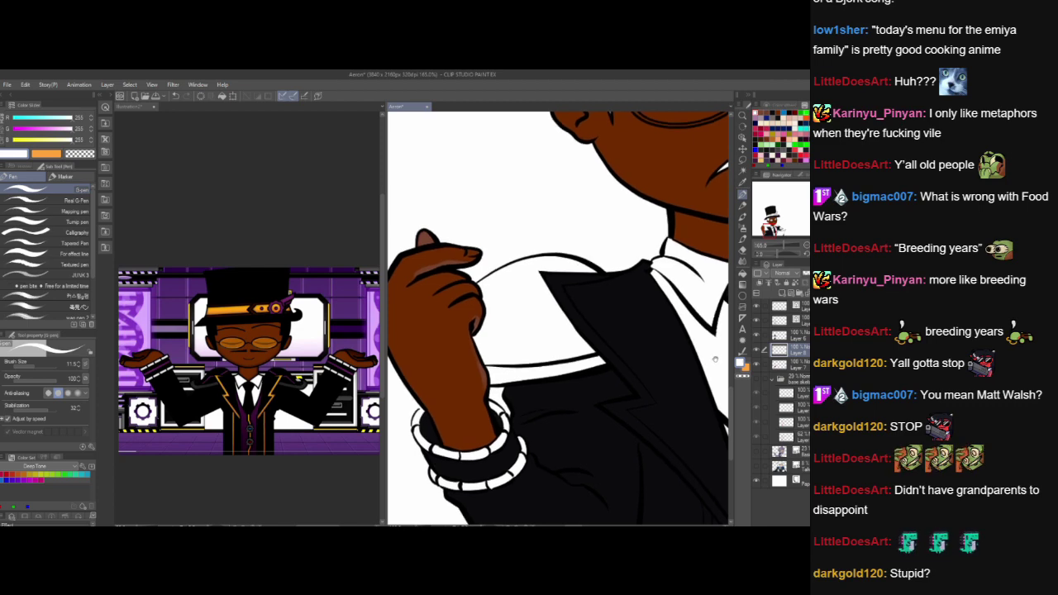
{"action": "scroll", "coordinate": [664, 279], "scroll_direction": "up", "scroll_amount": 2}
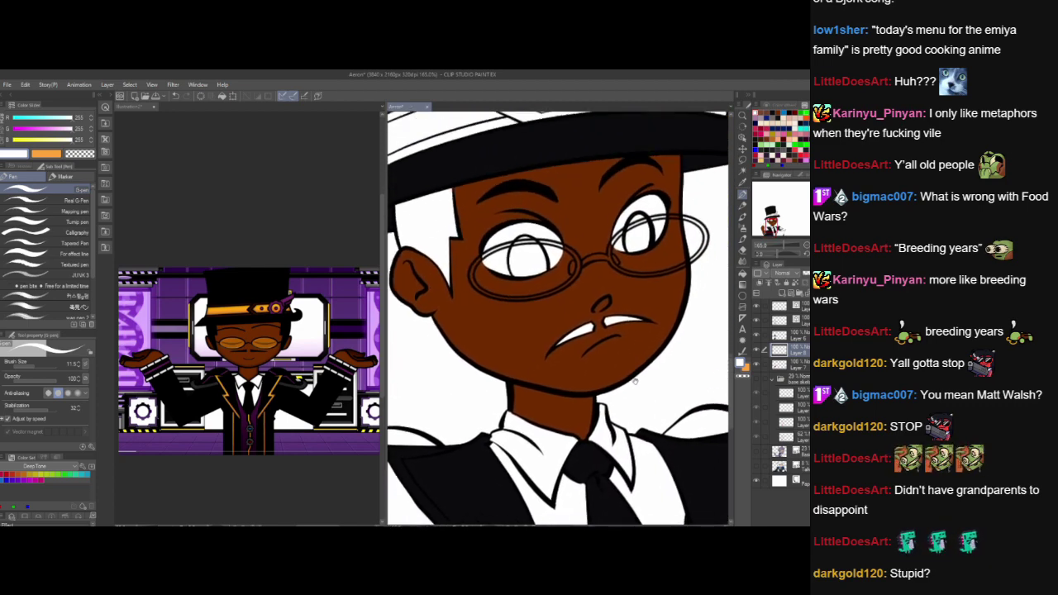
{"action": "scroll", "coordinate": [649, 366], "scroll_direction": "up", "scroll_amount": 2}
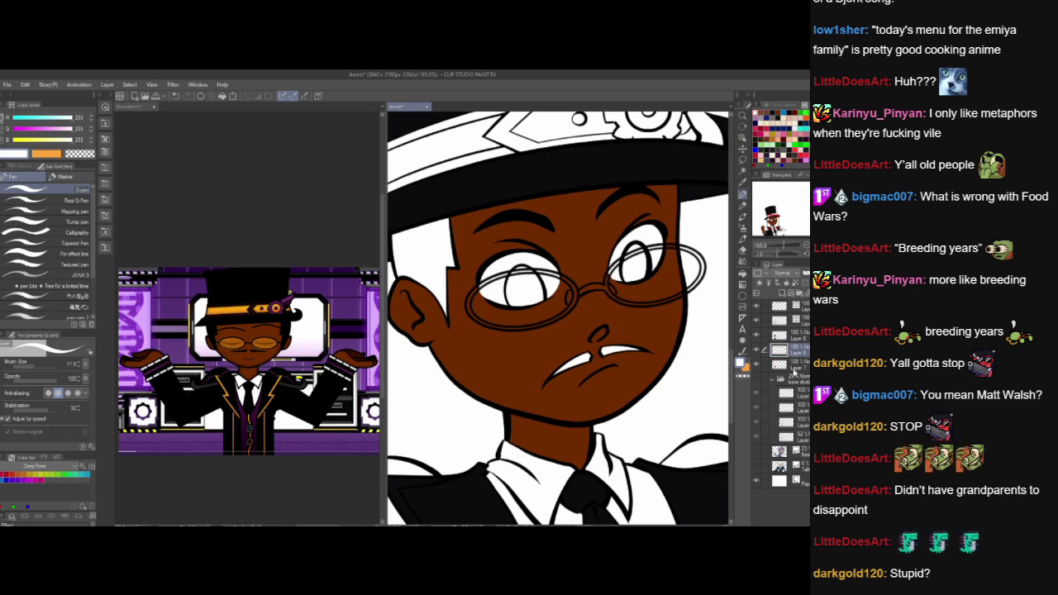
- Create a new layer and place it beneath the skin color layer
{"action": "left_click", "coordinate": [794, 368]}
{"action": "left_click", "coordinate": [784, 293]}
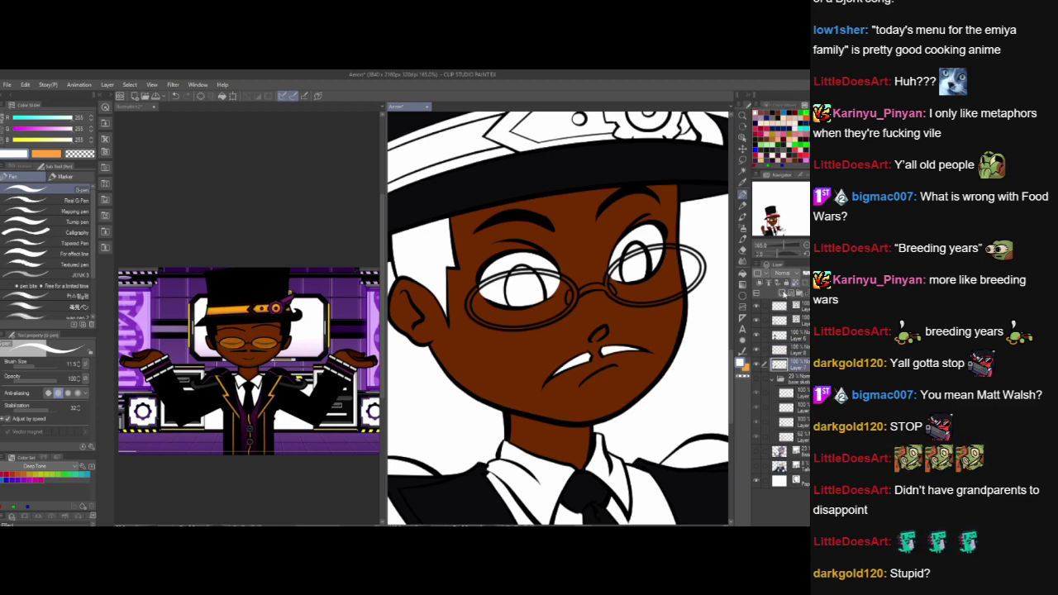
{"action": "left_click_drag", "start_coordinate": [795, 387], "coordinate": [793, 385]}
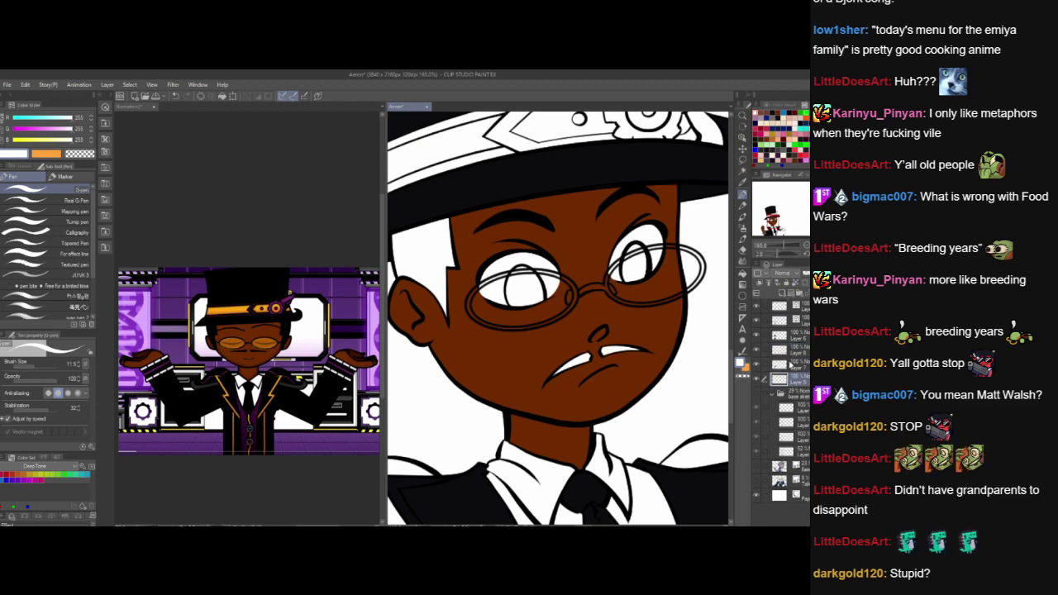
- Recolor the eye whites magenta on their layer and fill the unpainted iris areas of both eyes with the same color
{"action": "left_click", "coordinate": [756, 350]}
{"action": "left_click", "coordinate": [757, 351]}
{"action": "left_click", "coordinate": [796, 355]}
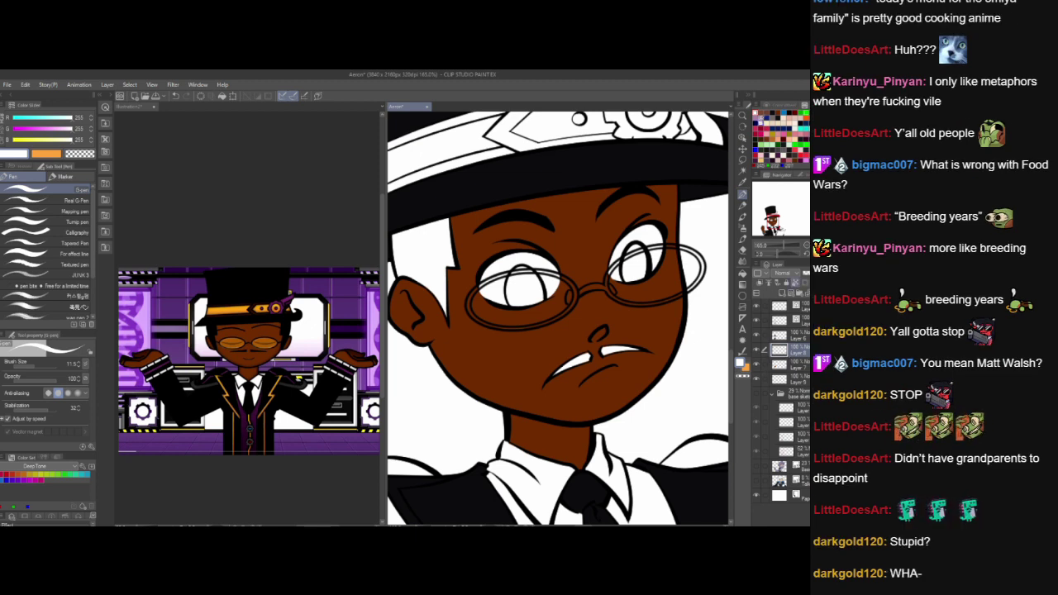
{"action": "left_click", "coordinate": [762, 120]}
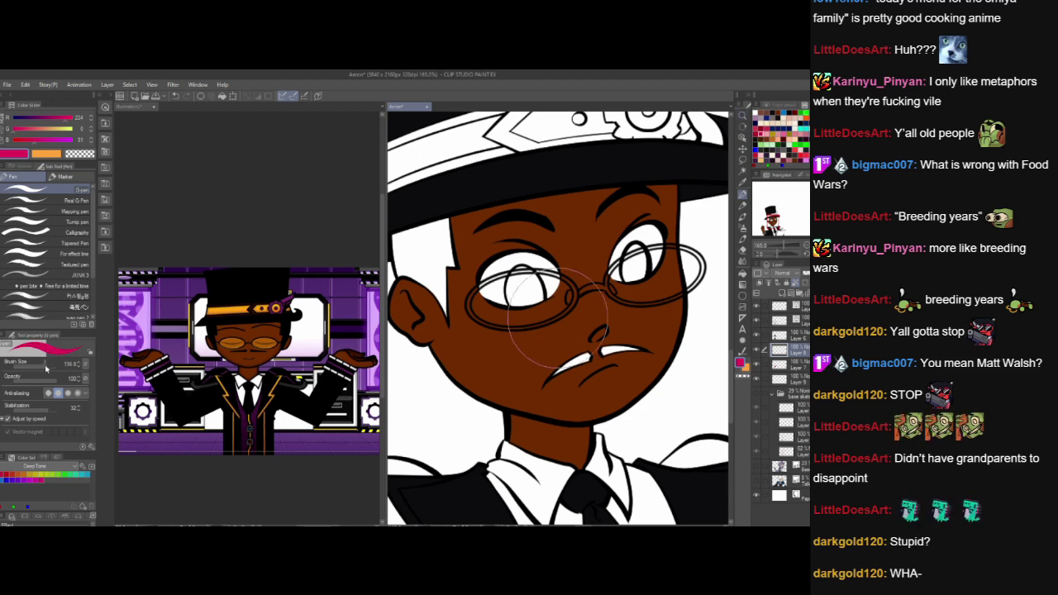
{"action": "mouse_move", "coordinate": [558, 318]}
{"action": "left_mouse_down"}
{"action": "mouse_move", "coordinate": [514, 299]}
{"action": "mouse_move", "coordinate": [613, 264]}
{"action": "left_mouse_up"}
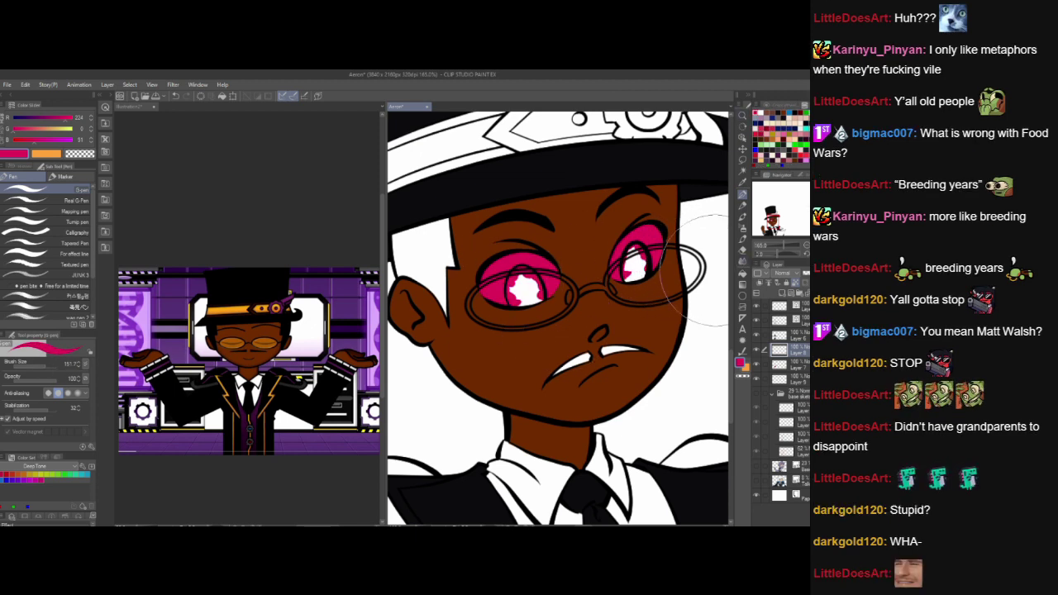
{"action": "left_click", "coordinate": [37, 368]}
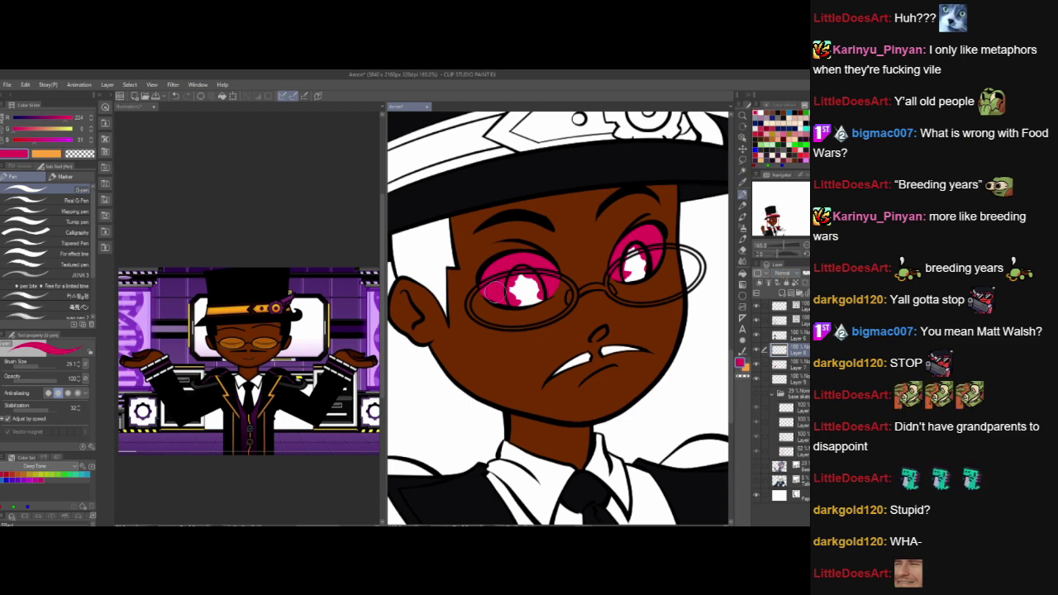
{"action": "mouse_move", "coordinate": [496, 292]}
{"action": "left_mouse_down"}
{"action": "mouse_move", "coordinate": [520, 285]}
{"action": "mouse_move", "coordinate": [526, 300]}
{"action": "mouse_move", "coordinate": [512, 304]}
{"action": "mouse_move", "coordinate": [530, 298]}
{"action": "mouse_move", "coordinate": [512, 304]}
{"action": "mouse_move", "coordinate": [533, 298]}
{"action": "mouse_move", "coordinate": [511, 306]}
{"action": "mouse_move", "coordinate": [543, 298]}
{"action": "mouse_move", "coordinate": [516, 306]}
{"action": "mouse_move", "coordinate": [523, 273]}
{"action": "left_mouse_up"}
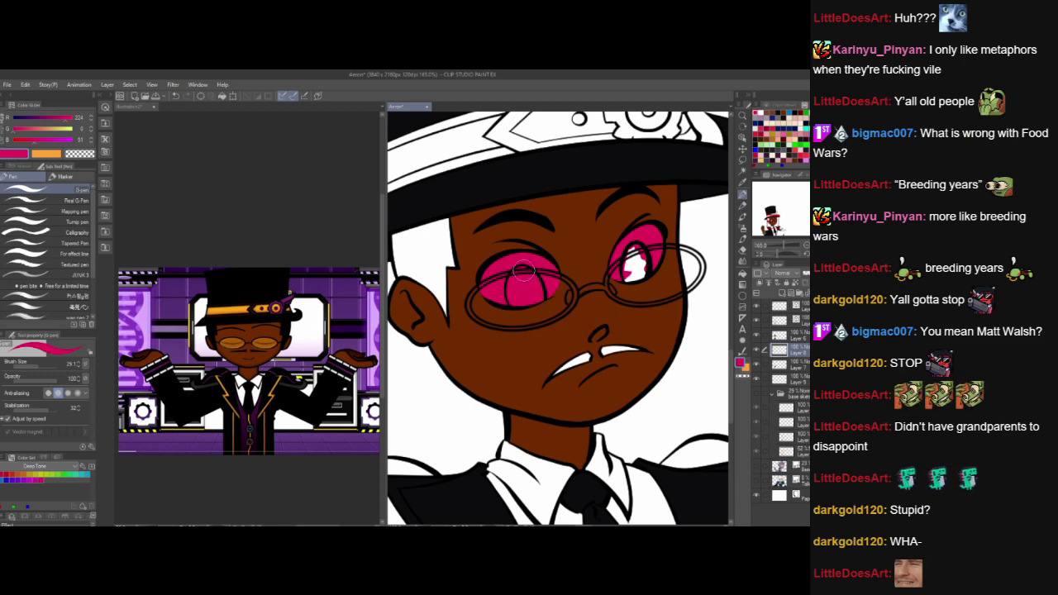
{"action": "mouse_move", "coordinate": [620, 248]}
{"action": "left_mouse_down"}
{"action": "mouse_move", "coordinate": [626, 281]}
{"action": "mouse_move", "coordinate": [643, 279]}
{"action": "mouse_move", "coordinate": [649, 263]}
{"action": "mouse_move", "coordinate": [641, 253]}
{"action": "mouse_move", "coordinate": [632, 263]}
{"action": "mouse_move", "coordinate": [655, 221]}
{"action": "mouse_move", "coordinate": [641, 252]}
{"action": "left_mouse_up"}
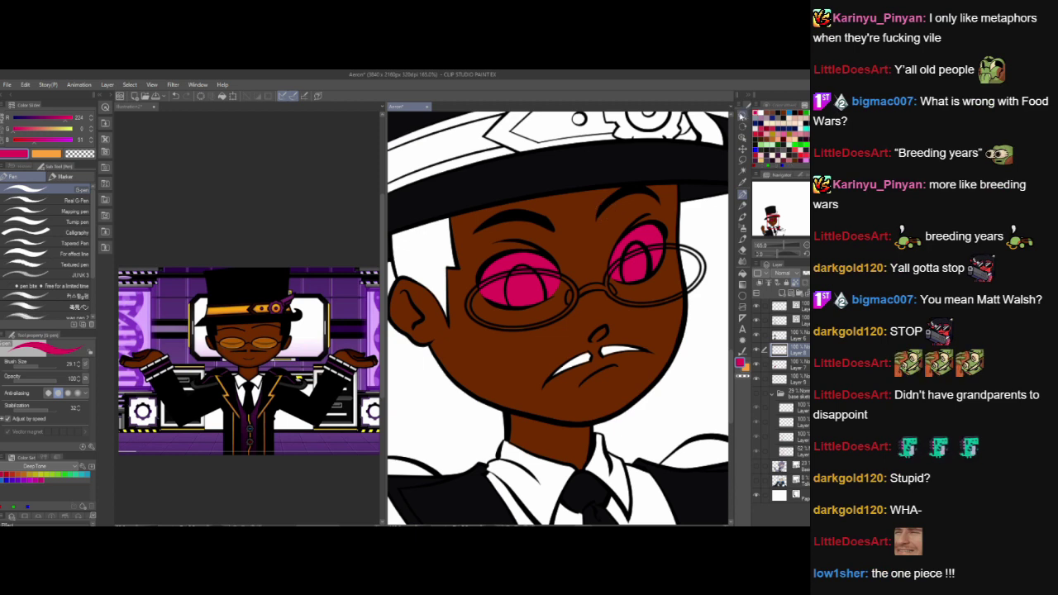
- Repaint the magenta fill of both eyes white
{"action": "left_click", "coordinate": [775, 165]}
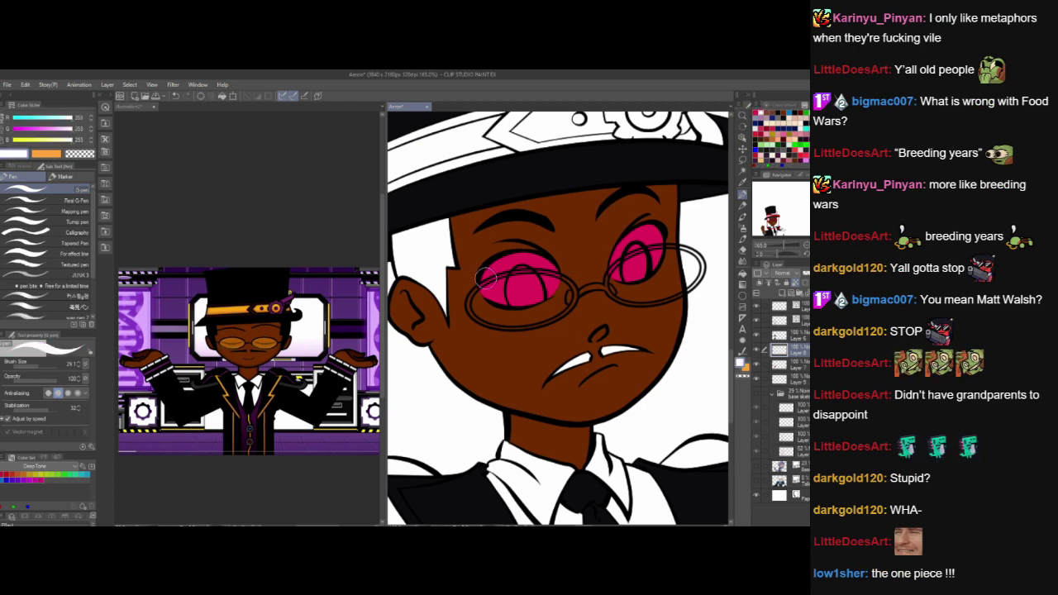
{"action": "mouse_move", "coordinate": [484, 277]}
{"action": "left_mouse_down"}
{"action": "mouse_move", "coordinate": [495, 252]}
{"action": "mouse_move", "coordinate": [532, 308]}
{"action": "mouse_move", "coordinate": [567, 297]}
{"action": "left_mouse_up"}
{"action": "mouse_move", "coordinate": [624, 235]}
{"action": "left_mouse_down"}
{"action": "mouse_move", "coordinate": [617, 276]}
{"action": "mouse_move", "coordinate": [627, 289]}
{"action": "mouse_move", "coordinate": [657, 267]}
{"action": "left_mouse_up"}
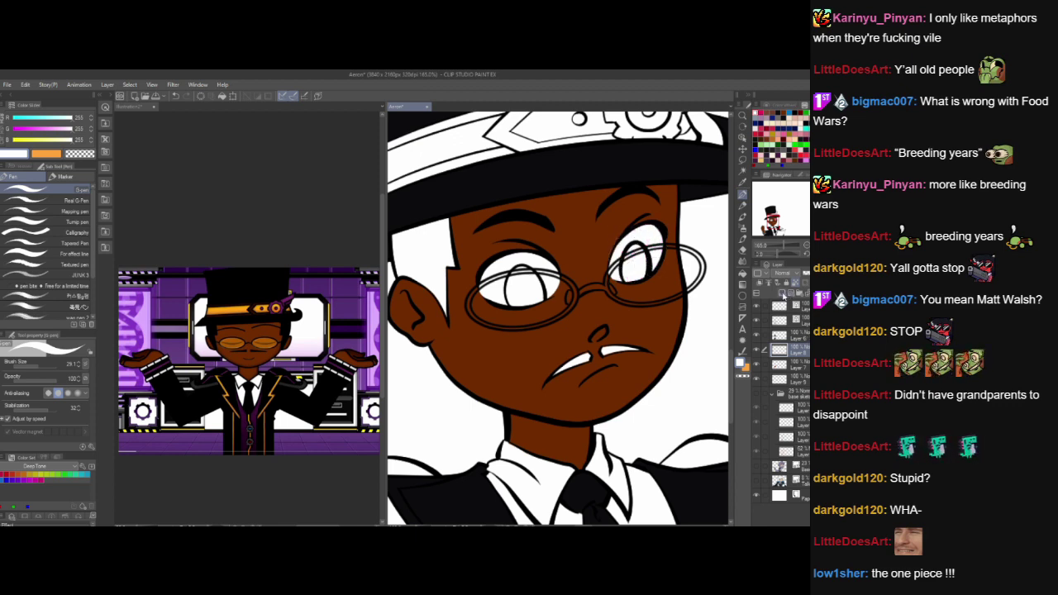
- Add a new layer clipped to the eye whites layer and paint both irises a bright orange
{"action": "left_click", "coordinate": [781, 293]}
{"action": "left_click", "coordinate": [759, 282]}
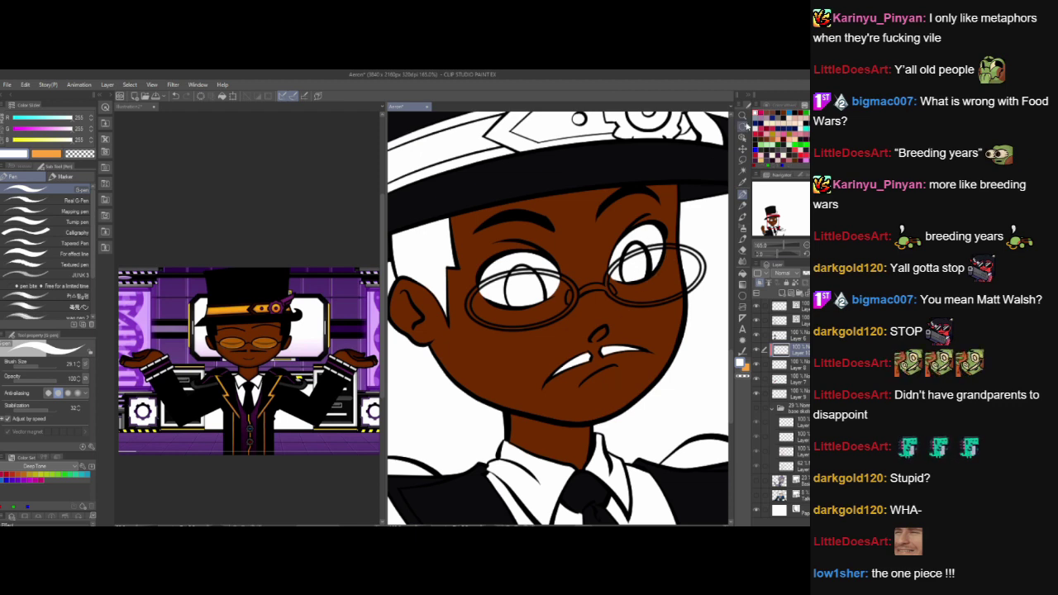
{"action": "left_click", "coordinate": [20, 141]}
{"action": "left_click", "coordinate": [39, 130]}
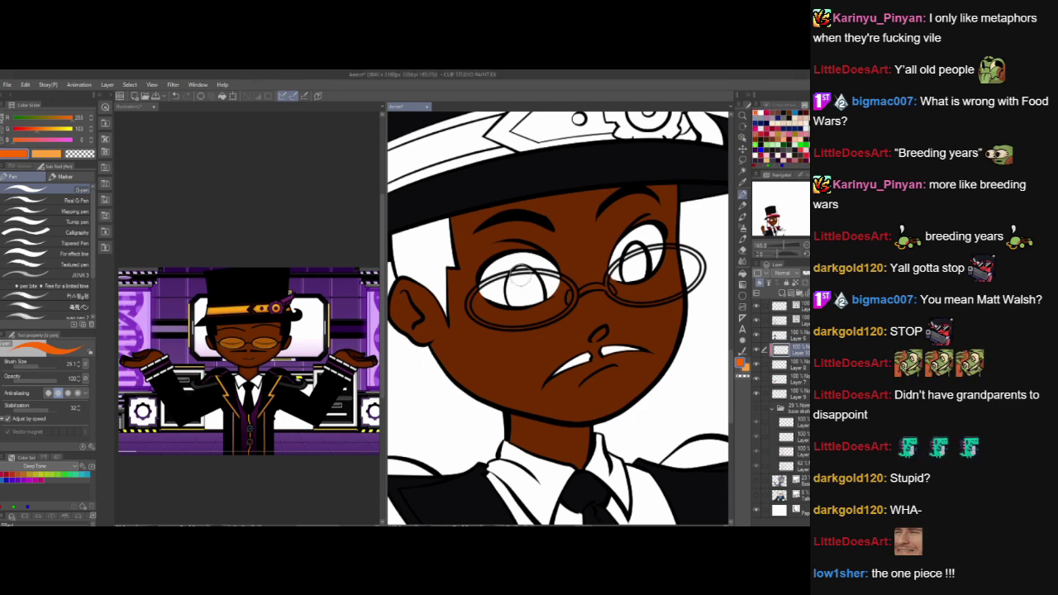
{"action": "mouse_move", "coordinate": [519, 277]}
{"action": "left_mouse_down"}
{"action": "mouse_move", "coordinate": [514, 304]}
{"action": "mouse_move", "coordinate": [519, 270]}
{"action": "mouse_move", "coordinate": [528, 272]}
{"action": "mouse_move", "coordinate": [519, 303]}
{"action": "mouse_move", "coordinate": [517, 278]}
{"action": "left_mouse_up"}
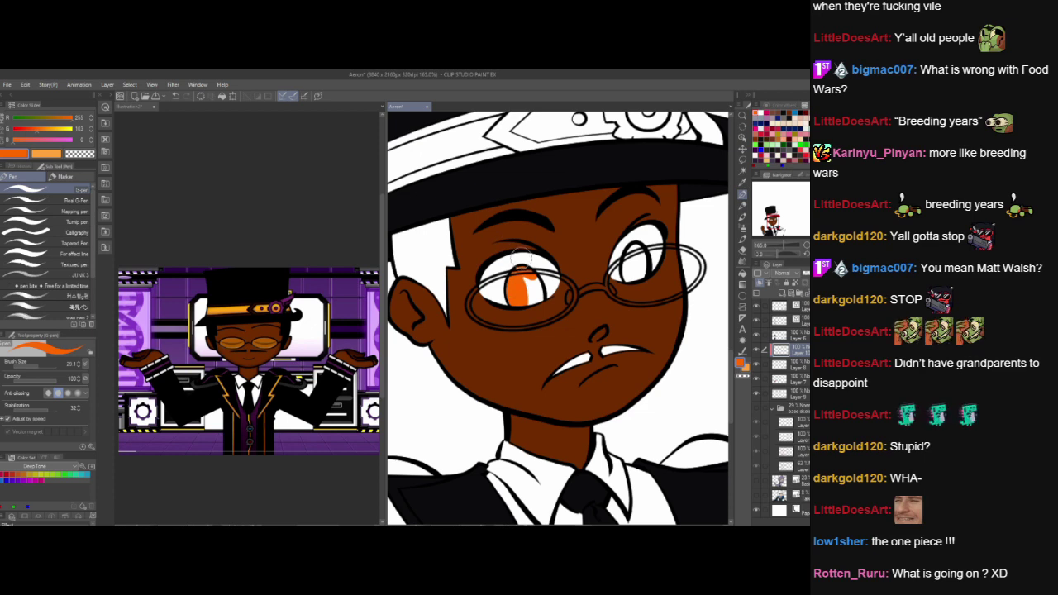
{"action": "left_click", "coordinate": [43, 128]}
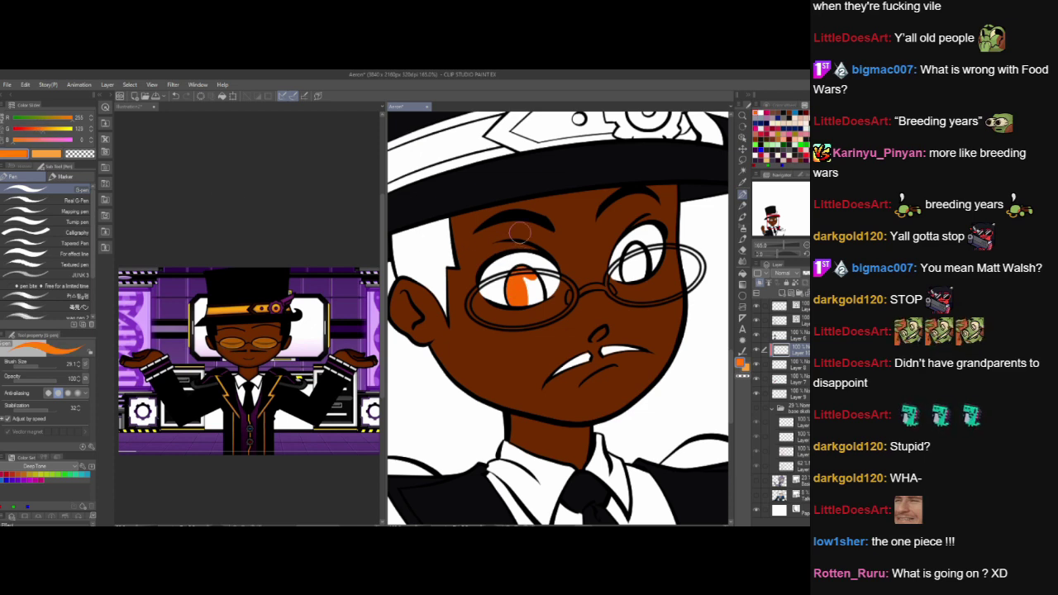
{"action": "mouse_move", "coordinate": [505, 278]}
{"action": "left_mouse_down"}
{"action": "mouse_move", "coordinate": [520, 283]}
{"action": "mouse_move", "coordinate": [513, 299]}
{"action": "mouse_move", "coordinate": [513, 272]}
{"action": "mouse_move", "coordinate": [526, 295]}
{"action": "mouse_move", "coordinate": [538, 289]}
{"action": "left_mouse_up"}
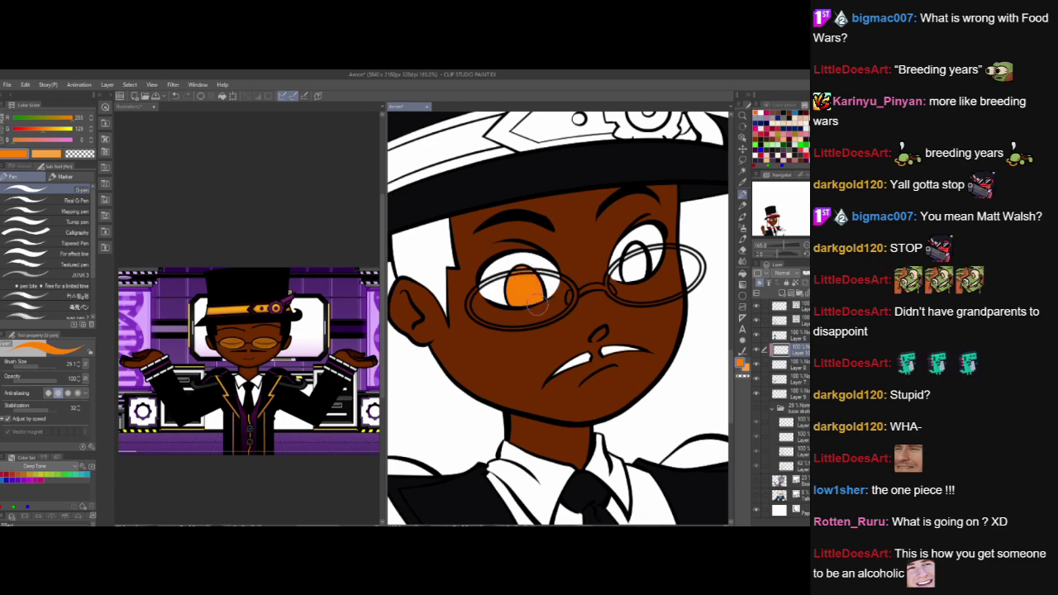
{"action": "left_click_drag", "start_coordinate": [632, 260], "coordinate": [637, 264]}
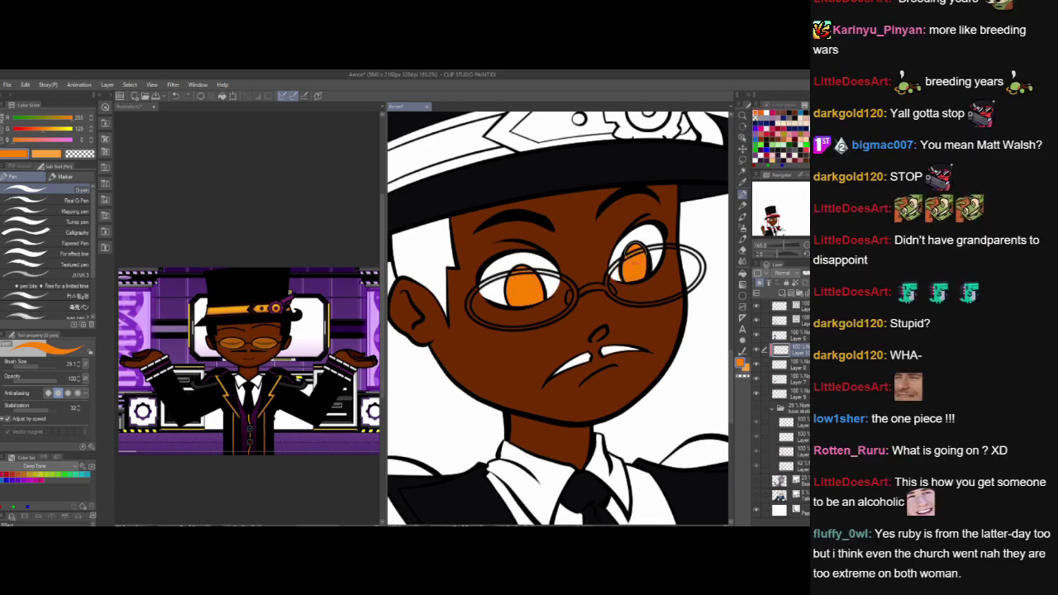
{"action": "key", "text": "ctrl+z"}
{"action": "mouse_move", "coordinate": [634, 252]}
{"action": "left_mouse_down"}
{"action": "mouse_move", "coordinate": [627, 268]}
{"action": "mouse_move", "coordinate": [640, 243]}
{"action": "mouse_move", "coordinate": [643, 276]}
{"action": "mouse_move", "coordinate": [644, 266]}
{"action": "left_mouse_up"}
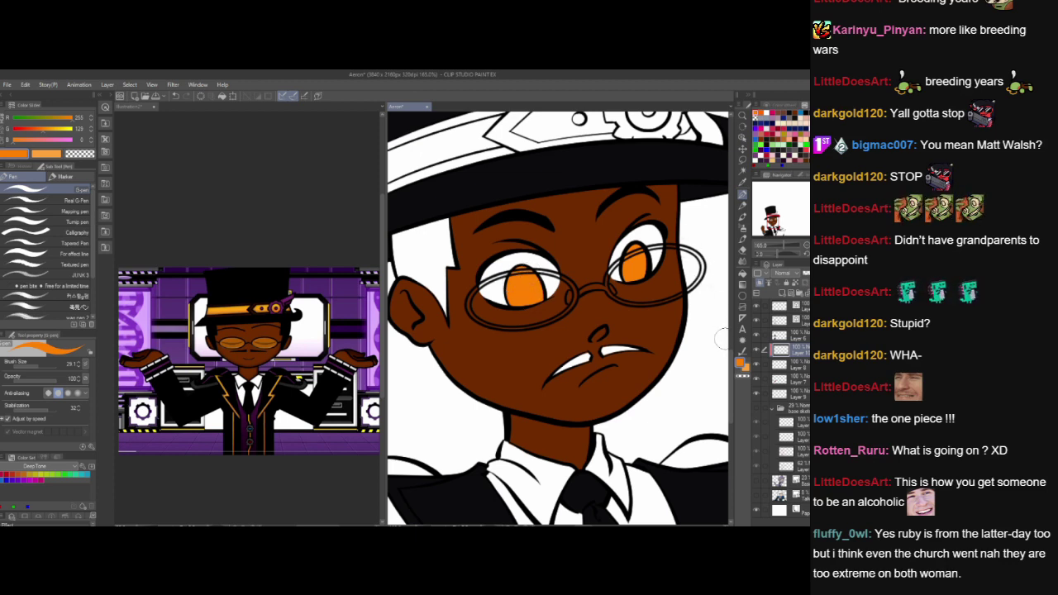
- Fill both halves of the moustache with near-black on the layer beneath the skin color
{"action": "left_click", "coordinate": [804, 395]}
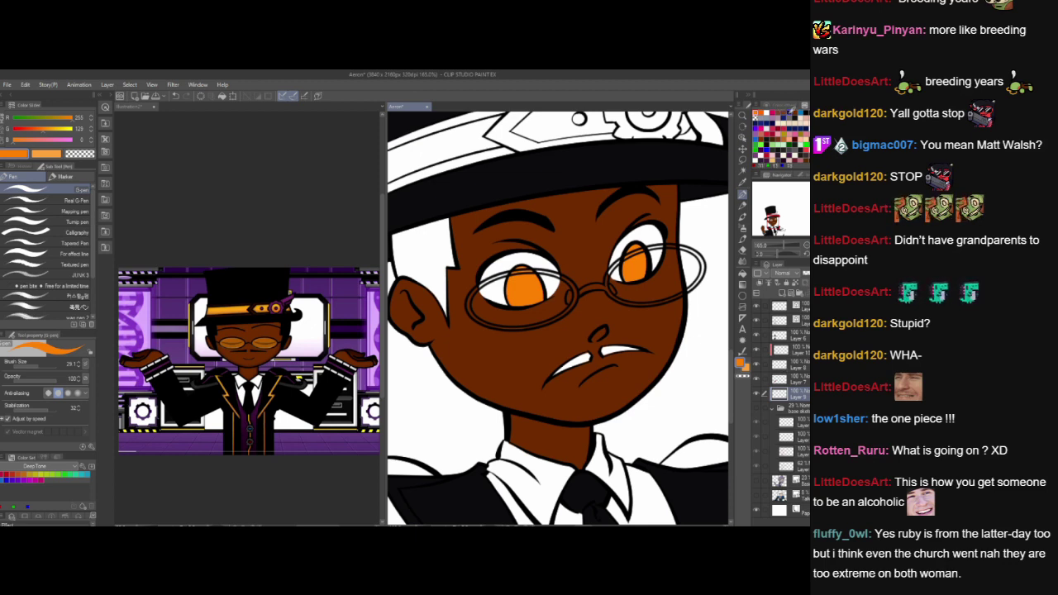
{"action": "left_click", "coordinate": [789, 111]}
{"action": "mouse_move", "coordinate": [546, 384]}
{"action": "left_mouse_down"}
{"action": "mouse_move", "coordinate": [598, 350]}
{"action": "mouse_move", "coordinate": [652, 350]}
{"action": "left_mouse_up"}
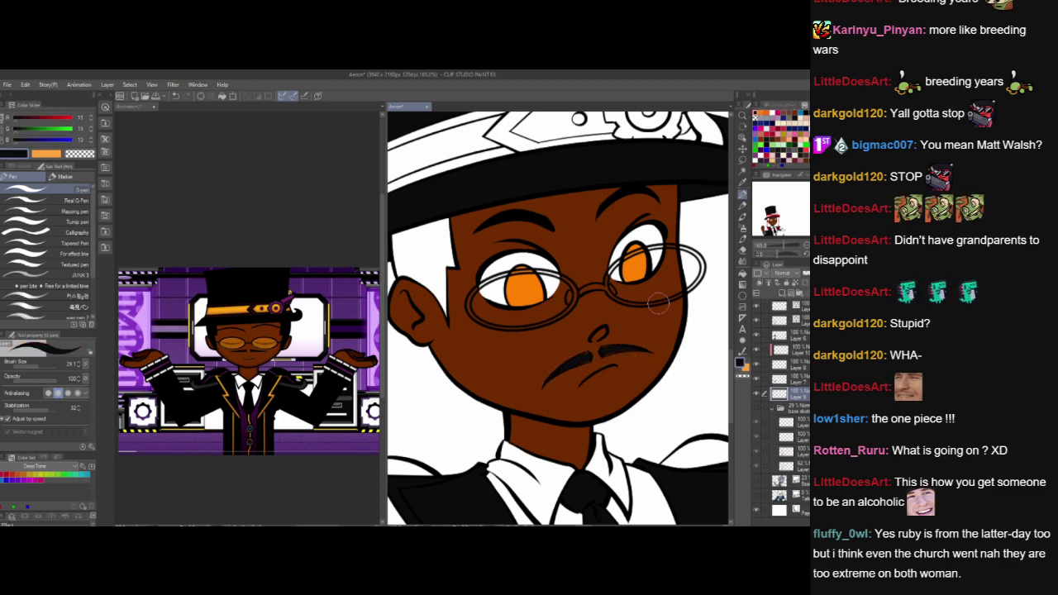
- Erase the skin color overlapping the moustache on the skin layer, using the hard eraser at size 10.4
{"action": "left_click", "coordinate": [794, 380]}
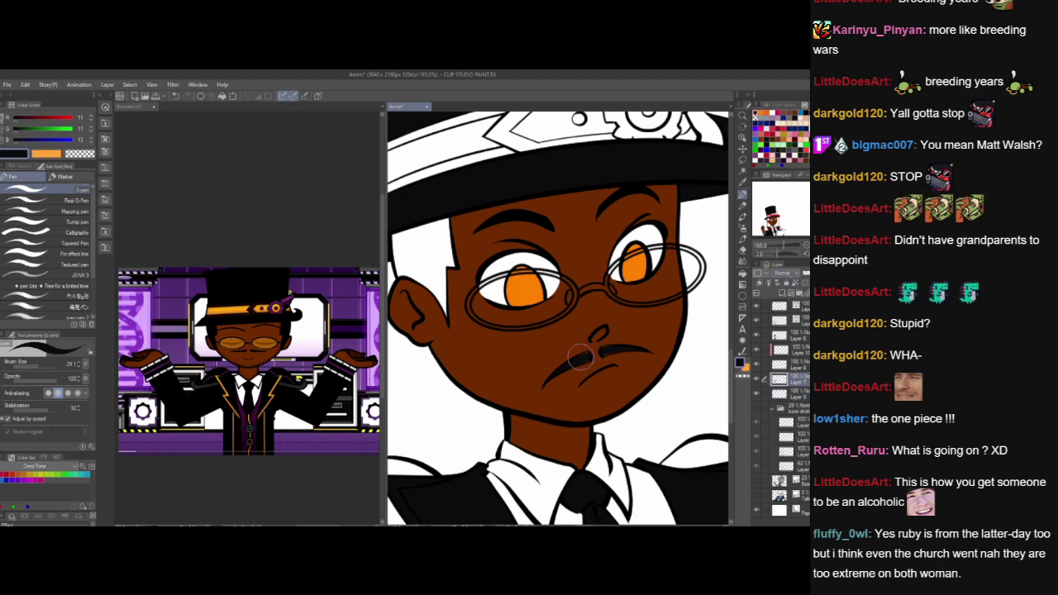
{"action": "left_click", "coordinate": [742, 244]}
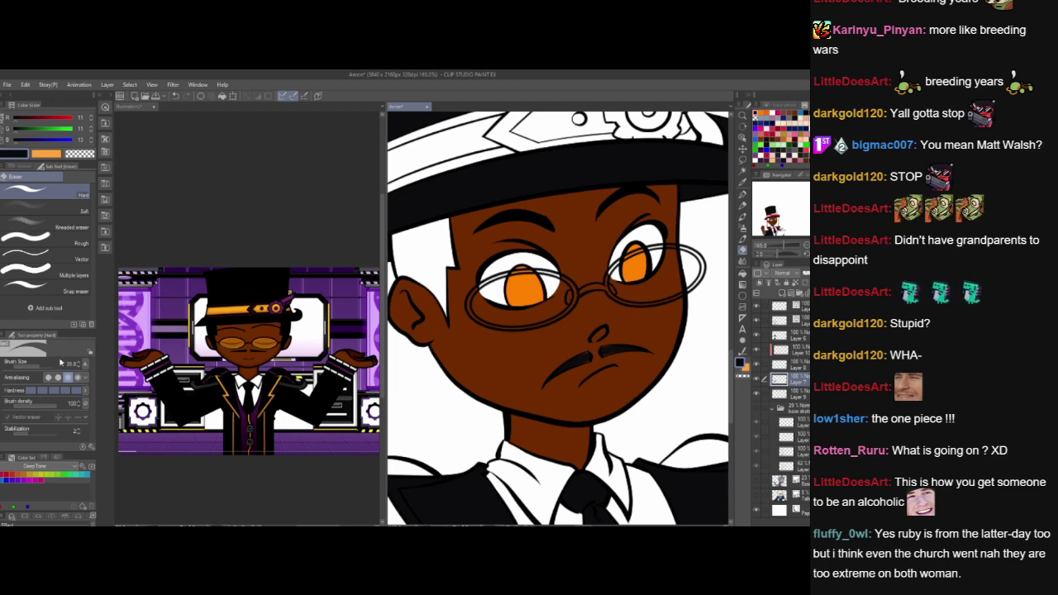
{"action": "left_click", "coordinate": [33, 366]}
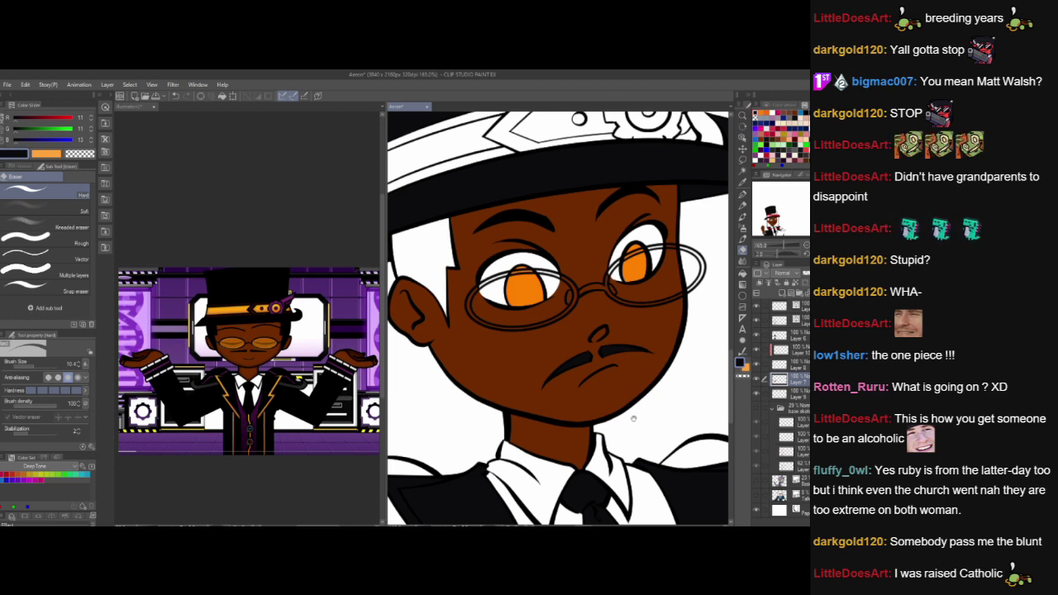
{"action": "left_click_drag", "start_coordinate": [633, 418], "coordinate": [672, 447]}
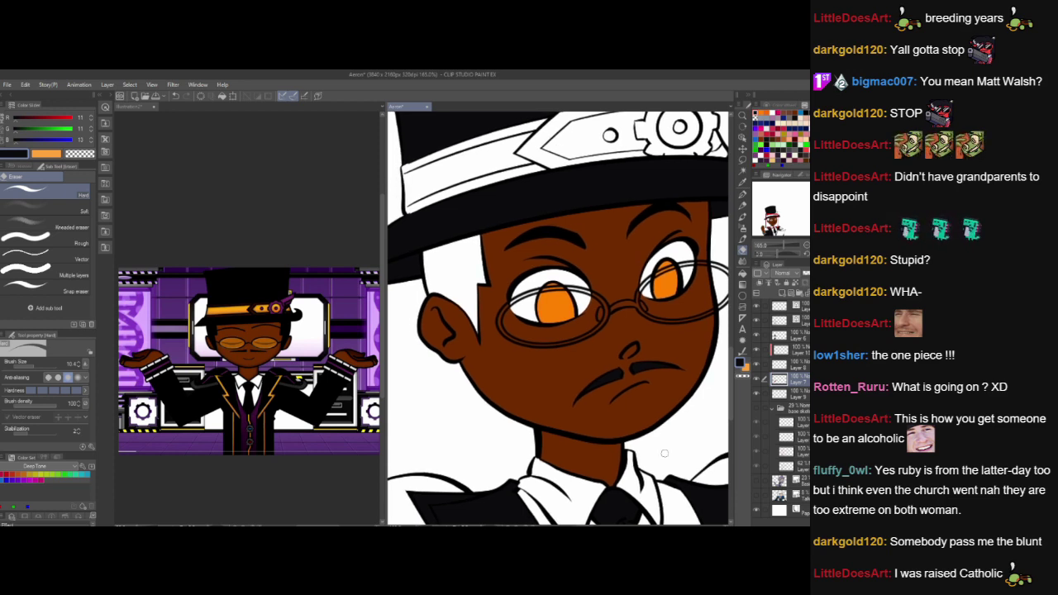
{"action": "left_click", "coordinate": [34, 368]}
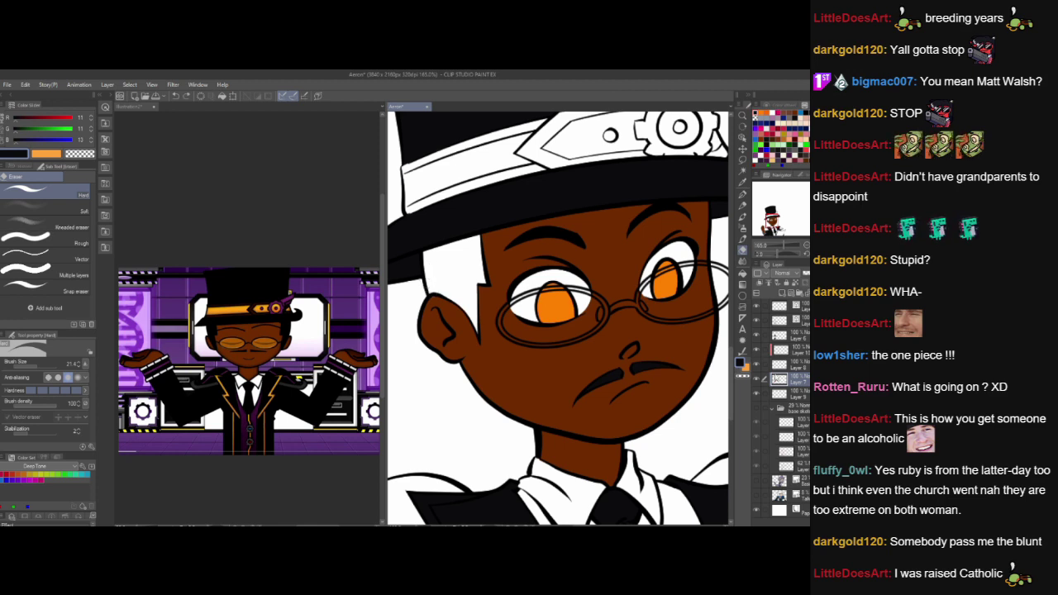
- Paint the hair between the hat brim and the ear near-black on the layer beneath the skin color
{"action": "left_click", "coordinate": [780, 393]}
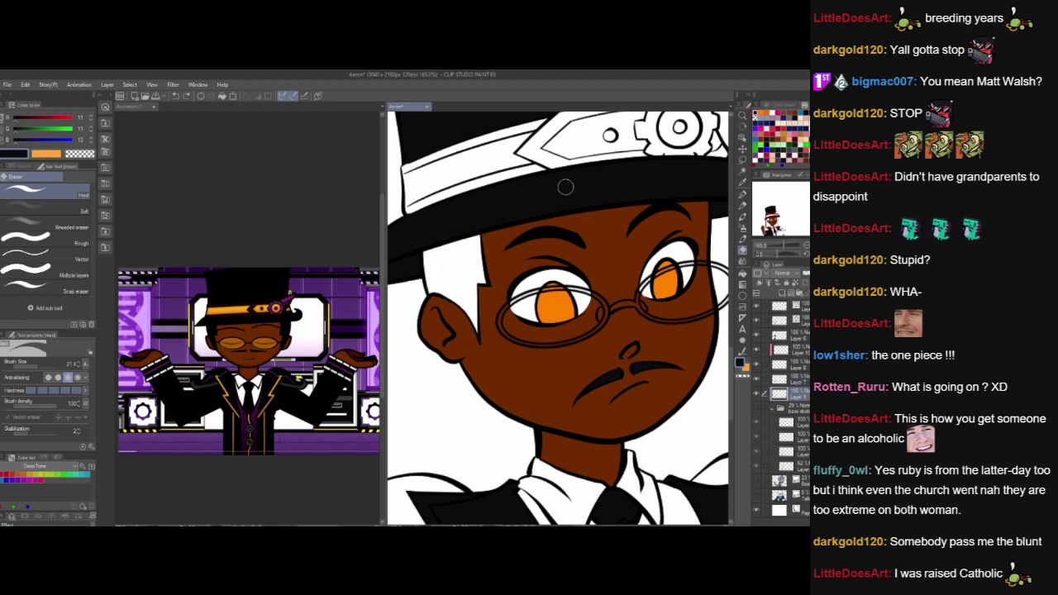
{"action": "key", "text": "p"}
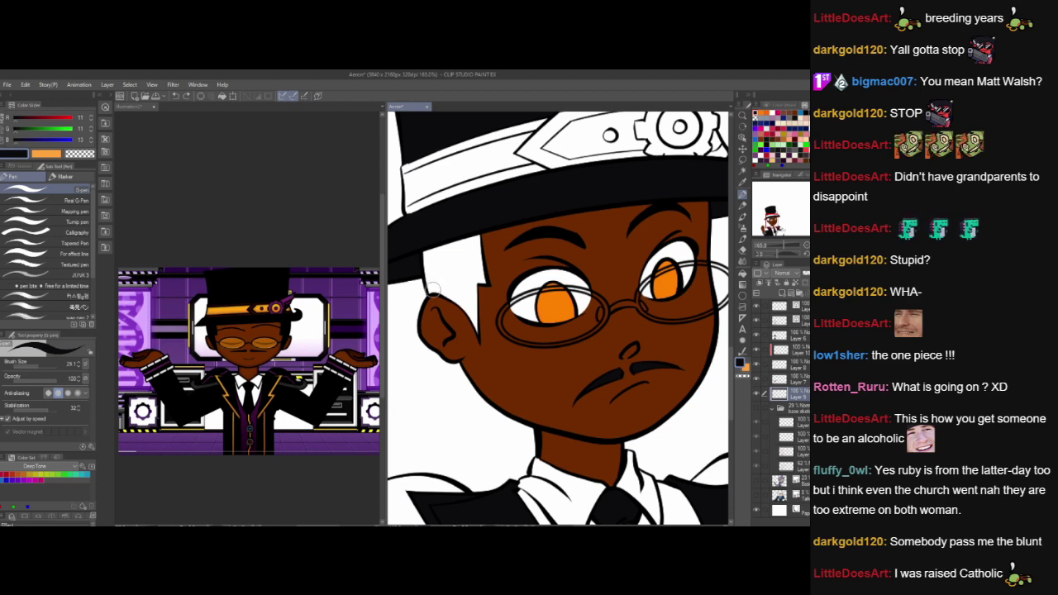
{"action": "mouse_move", "coordinate": [431, 283]}
{"action": "left_mouse_down"}
{"action": "mouse_move", "coordinate": [442, 297]}
{"action": "mouse_move", "coordinate": [453, 248]}
{"action": "mouse_move", "coordinate": [463, 306]}
{"action": "mouse_move", "coordinate": [450, 240]}
{"action": "mouse_move", "coordinate": [471, 327]}
{"action": "mouse_move", "coordinate": [483, 239]}
{"action": "left_mouse_up"}
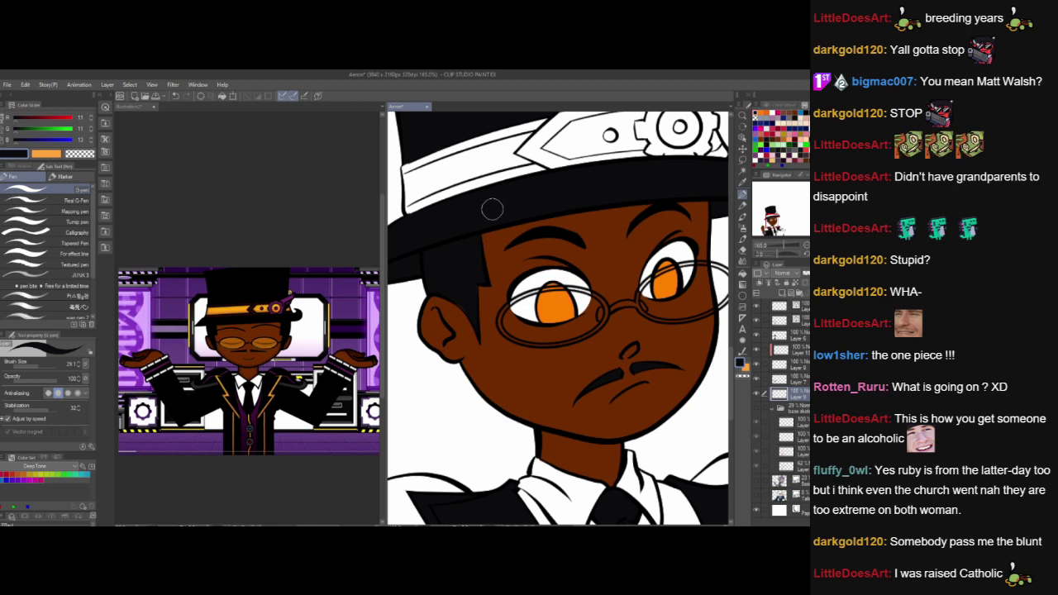
{"action": "left_click", "coordinate": [791, 380]}
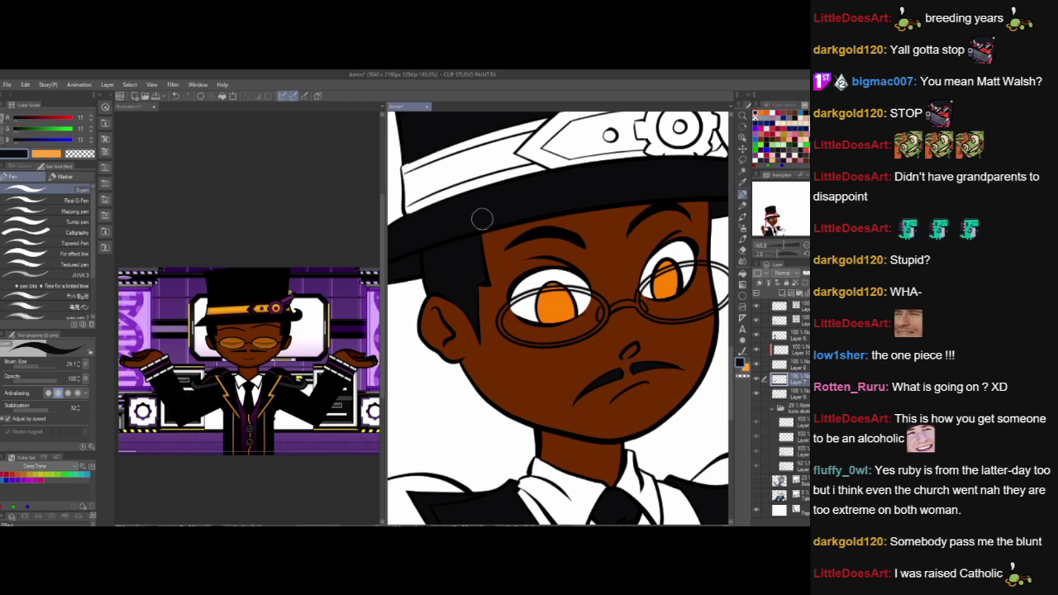
{"action": "scroll", "coordinate": [481, 219], "scroll_direction": "down", "scroll_amount": 3}
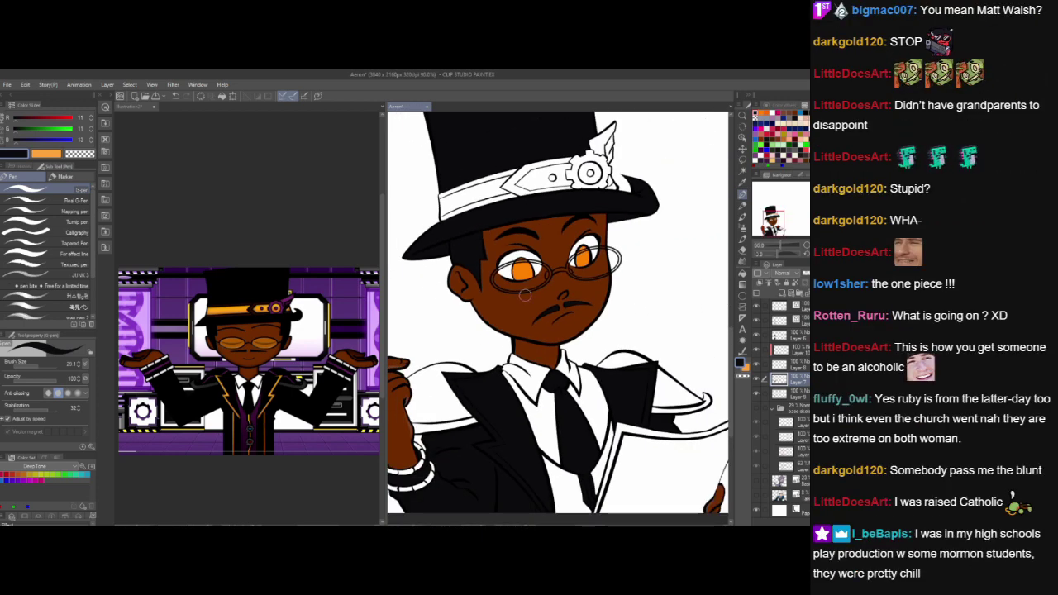
- Add a new layer beneath the glasses line art and fill the rim around the left-hand lens near-black with a size 9.4 pen
{"action": "left_click", "coordinate": [789, 319]}
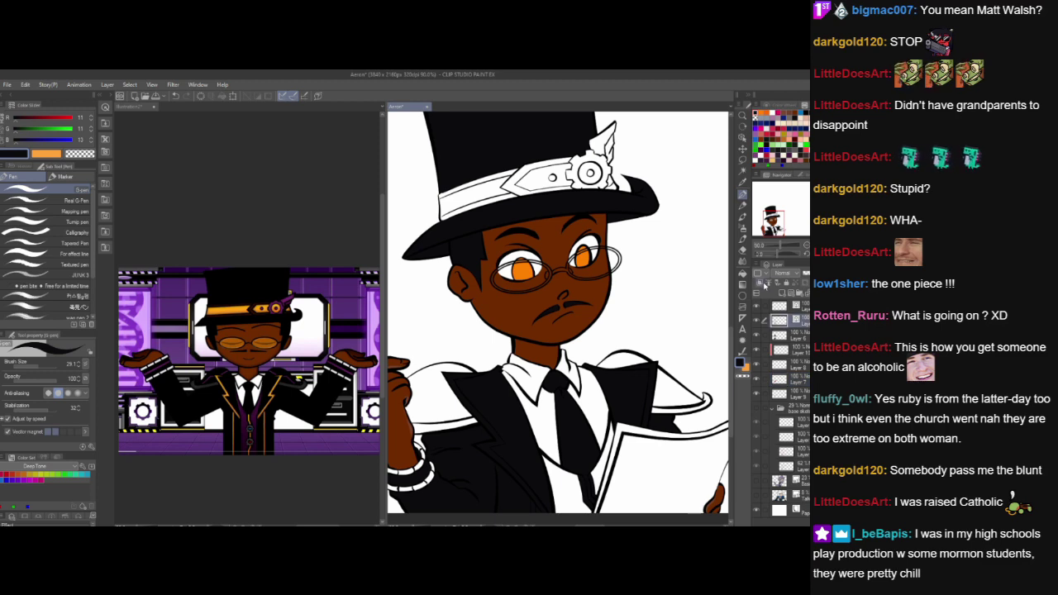
{"action": "left_click", "coordinate": [783, 295]}
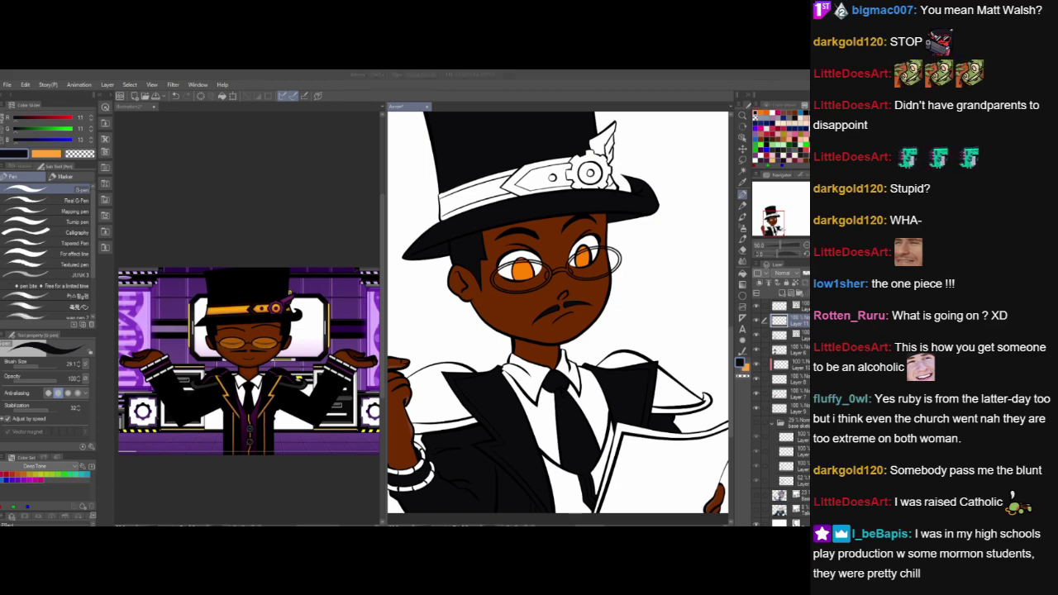
{"action": "scroll", "coordinate": [526, 261], "scroll_direction": "up", "scroll_amount": 4}
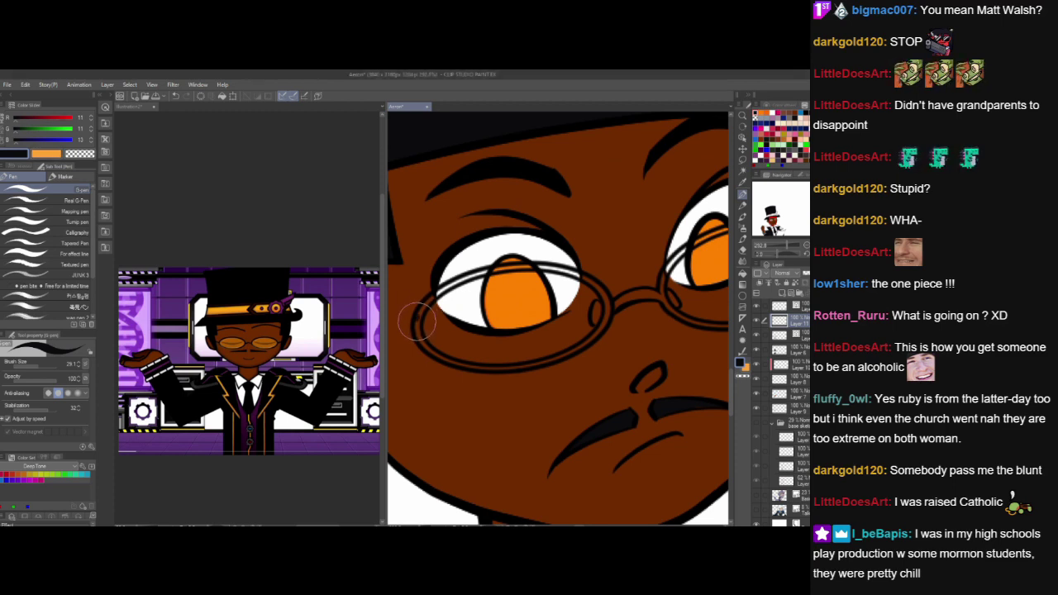
{"action": "mouse_move", "coordinate": [422, 340]}
{"action": "left_mouse_down"}
{"action": "mouse_move", "coordinate": [502, 369]}
{"action": "mouse_move", "coordinate": [501, 356]}
{"action": "mouse_move", "coordinate": [488, 364]}
{"action": "mouse_move", "coordinate": [458, 348]}
{"action": "mouse_move", "coordinate": [498, 369]}
{"action": "left_mouse_up"}
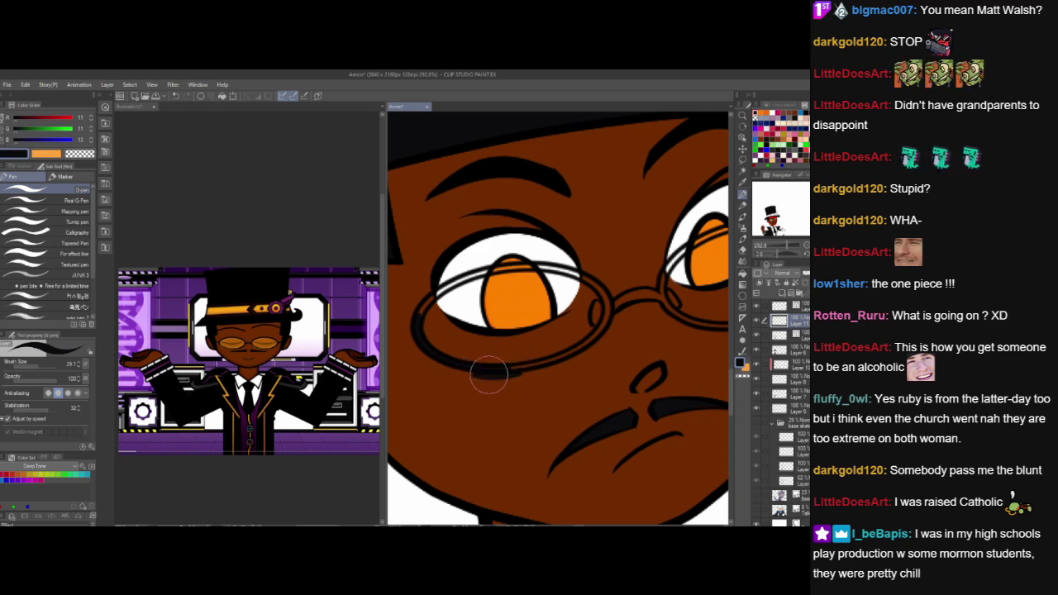
{"action": "key", "text": "ctrl+z"}
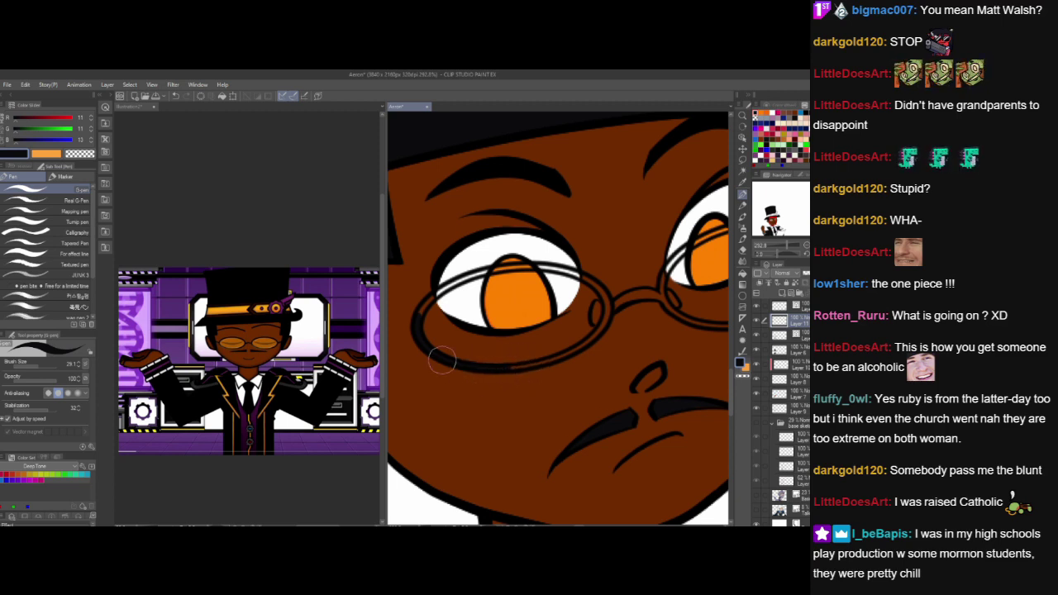
{"action": "left_click", "coordinate": [34, 368]}
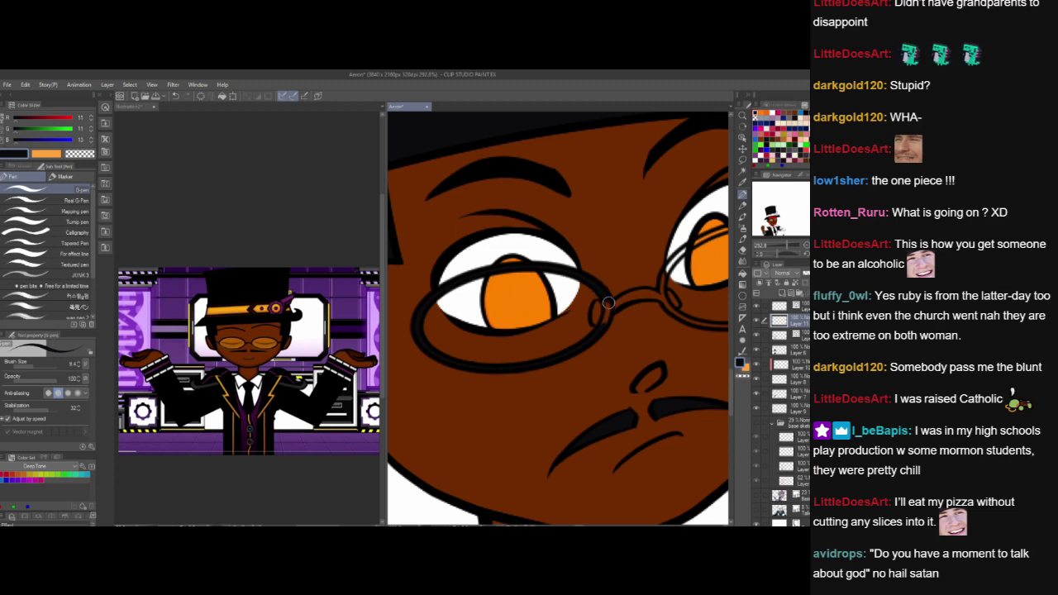
- Fill the glasses' bridge and the rim around the right-hand lens near-black on the same layer
{"action": "mouse_move", "coordinate": [598, 308]}
{"action": "left_mouse_down"}
{"action": "mouse_move", "coordinate": [636, 295]}
{"action": "mouse_move", "coordinate": [626, 297]}
{"action": "mouse_move", "coordinate": [661, 299]}
{"action": "left_mouse_up"}
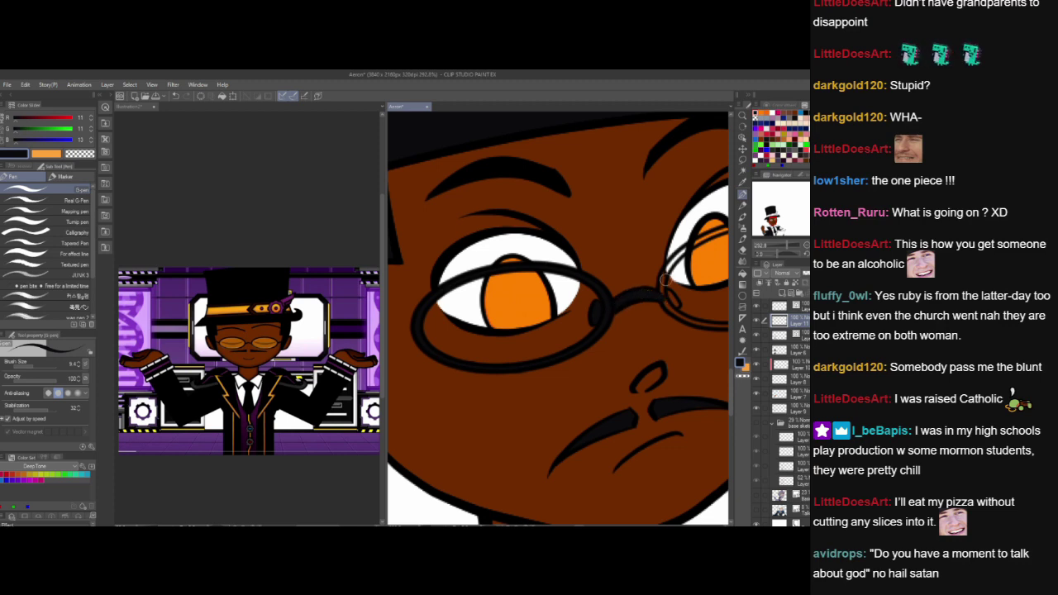
{"action": "left_click_drag", "start_coordinate": [700, 404], "coordinate": [518, 447]}
{"action": "mouse_move", "coordinate": [498, 359]}
{"action": "left_mouse_down"}
{"action": "mouse_move", "coordinate": [512, 329]}
{"action": "mouse_move", "coordinate": [532, 317]}
{"action": "left_mouse_up"}
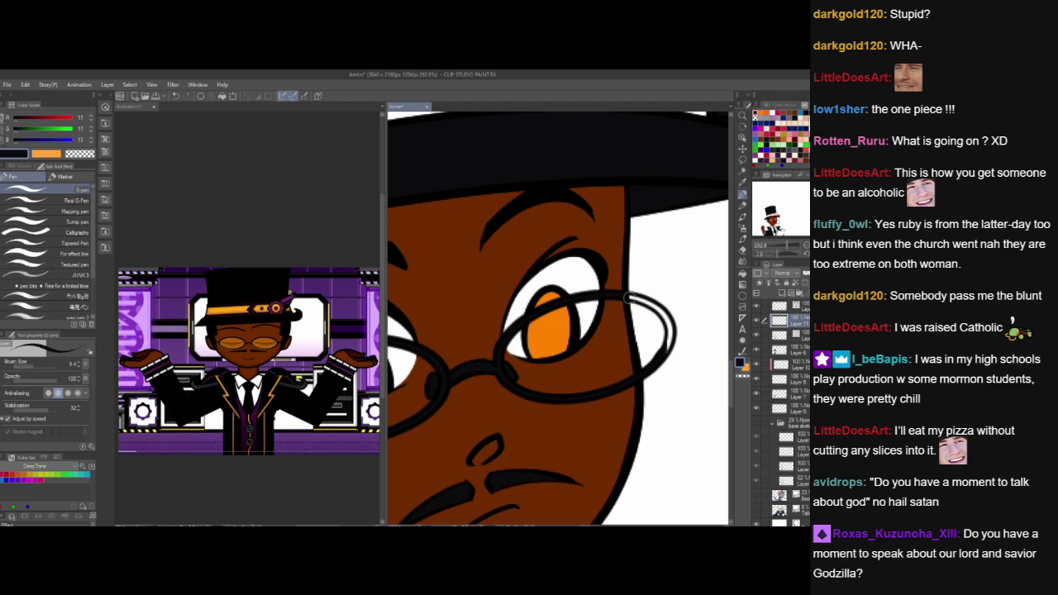
{"action": "left_click_drag", "start_coordinate": [618, 295], "coordinate": [652, 305]}
{"action": "left_click_drag", "start_coordinate": [661, 313], "coordinate": [671, 339]}
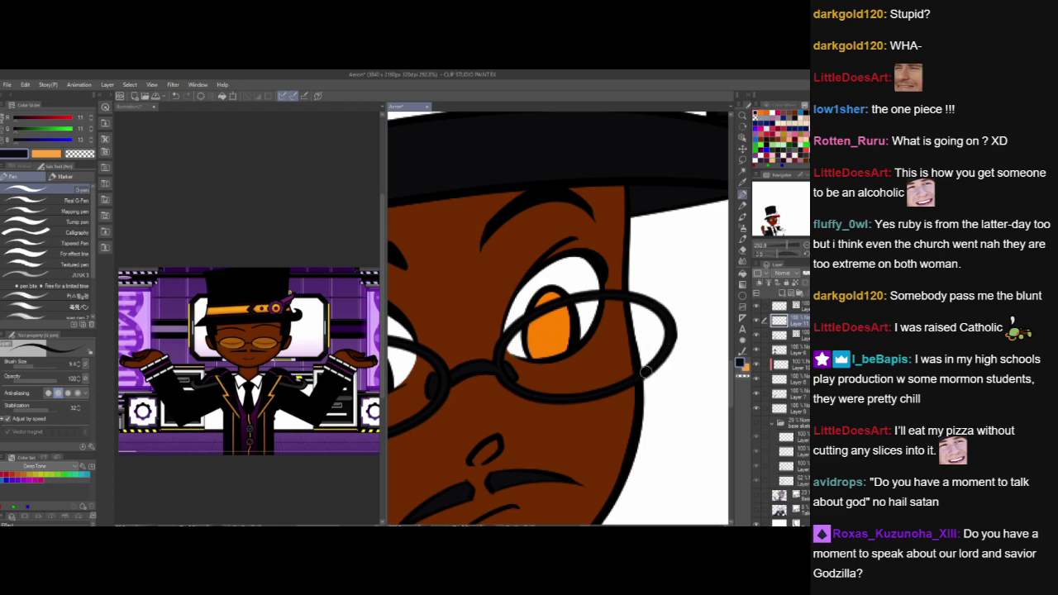
{"action": "scroll", "coordinate": [656, 330], "scroll_direction": "down", "scroll_amount": 5}
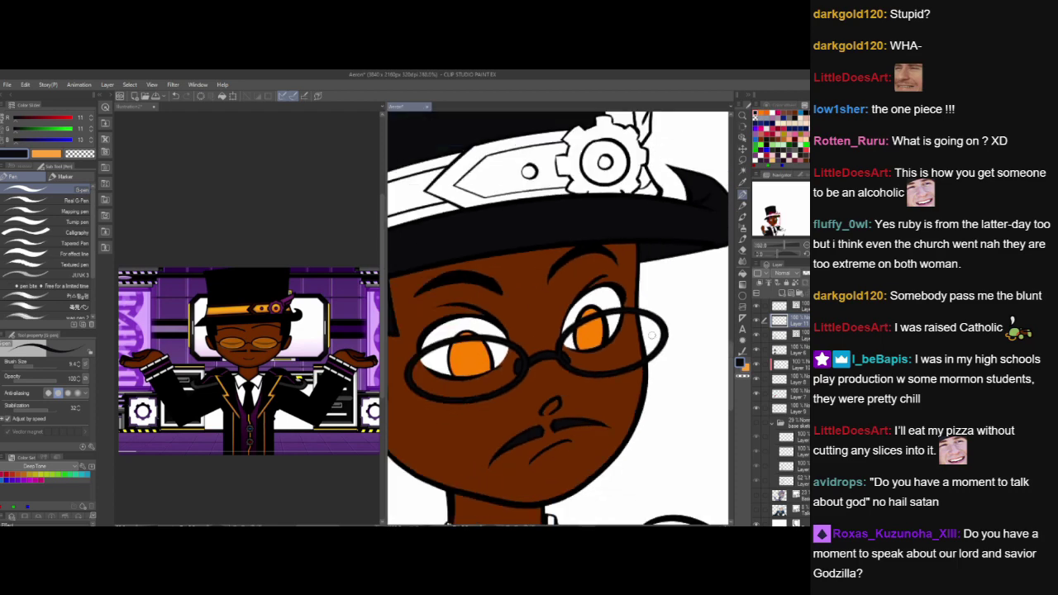
{"action": "scroll", "coordinate": [621, 334], "scroll_direction": "up", "scroll_amount": 2}
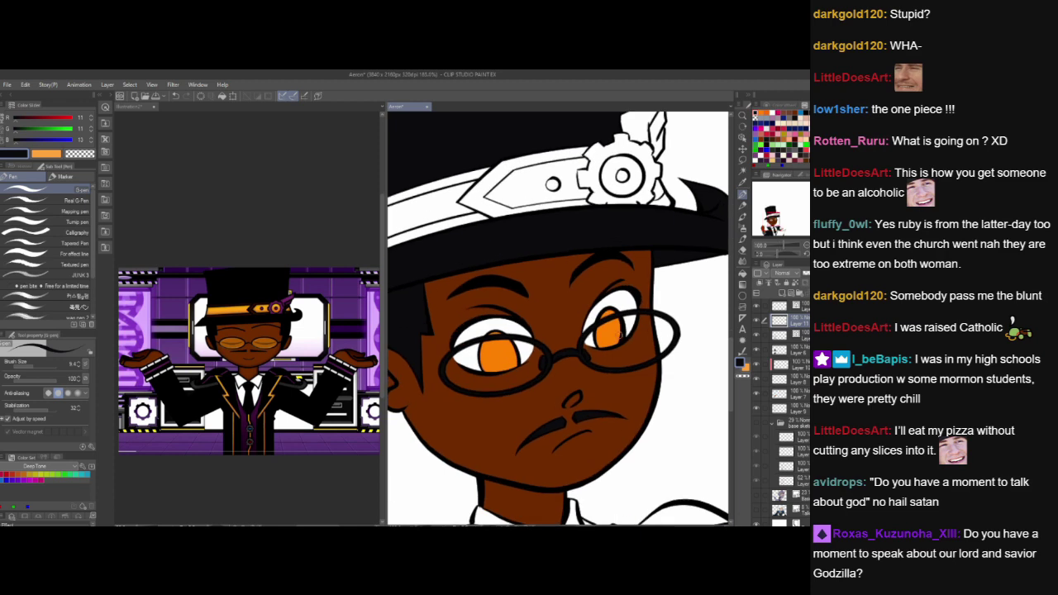
- Add a new layer directly beneath the glasses frame color and set the drawing color to orange, RGB 255, 110, 0
{"action": "left_click", "coordinate": [783, 292]}
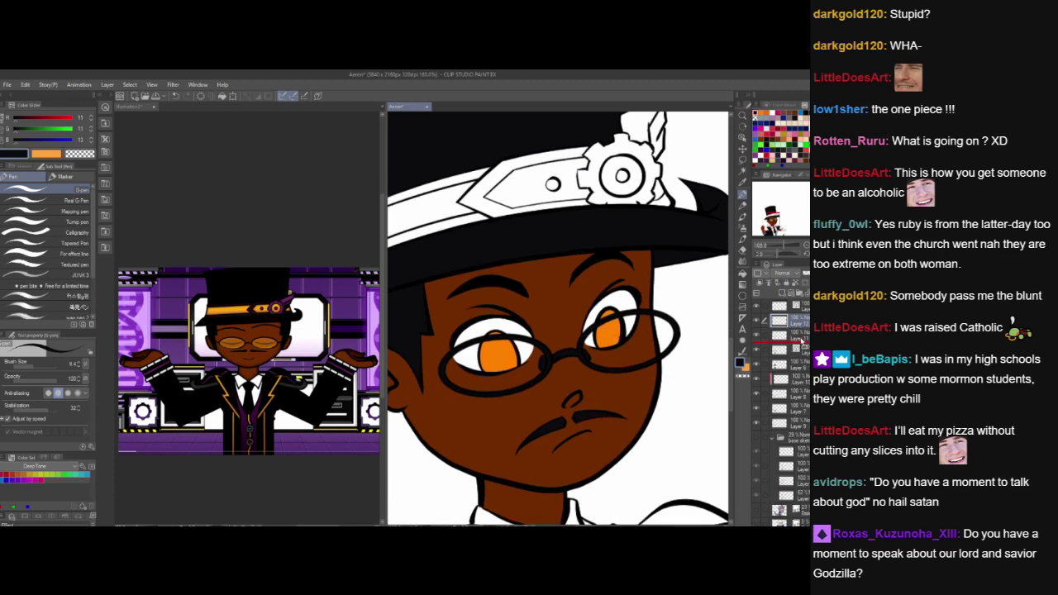
{"action": "left_click_drag", "start_coordinate": [801, 340], "coordinate": [801, 339]}
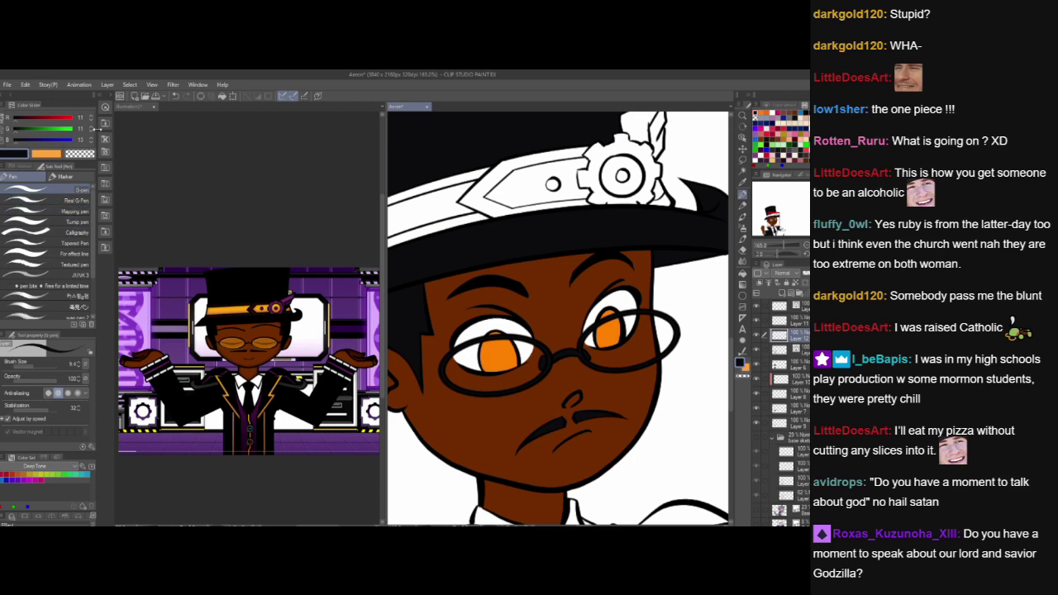
{"action": "left_click_drag", "start_coordinate": [26, 117], "coordinate": [83, 116]}
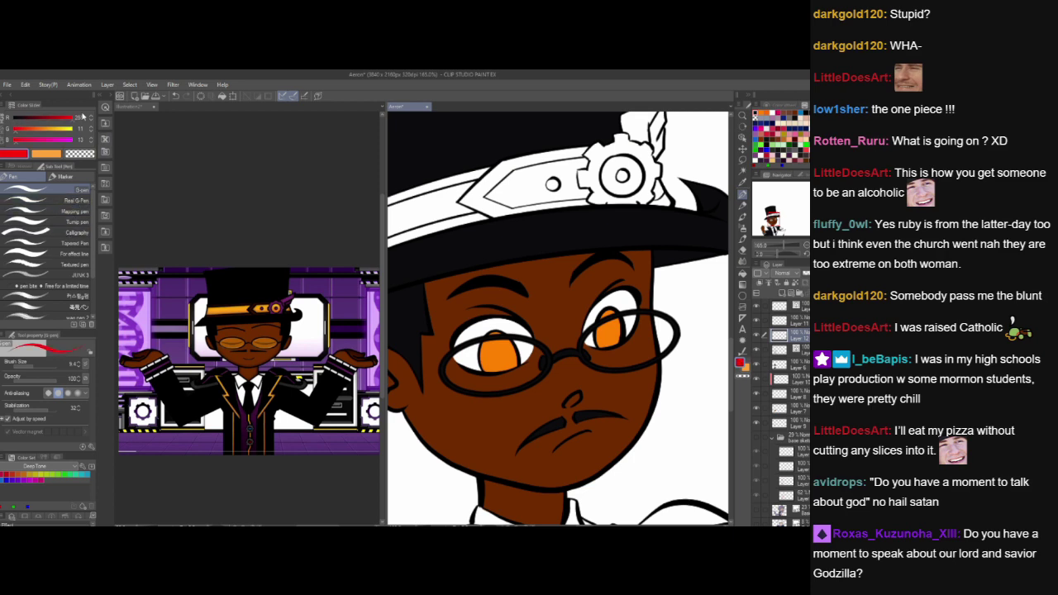
{"action": "left_click", "coordinate": [41, 130]}
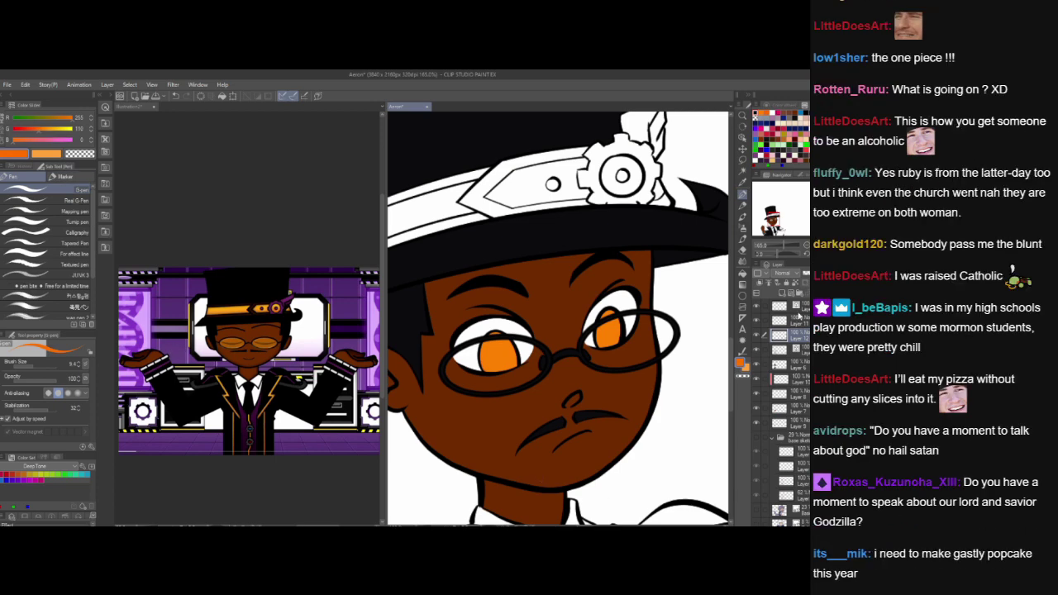
- Auto-select both lens interiors on the glasses line art, expand the selection, and fill it with orange on the layer beneath the frame color
{"action": "left_click", "coordinate": [798, 308]}
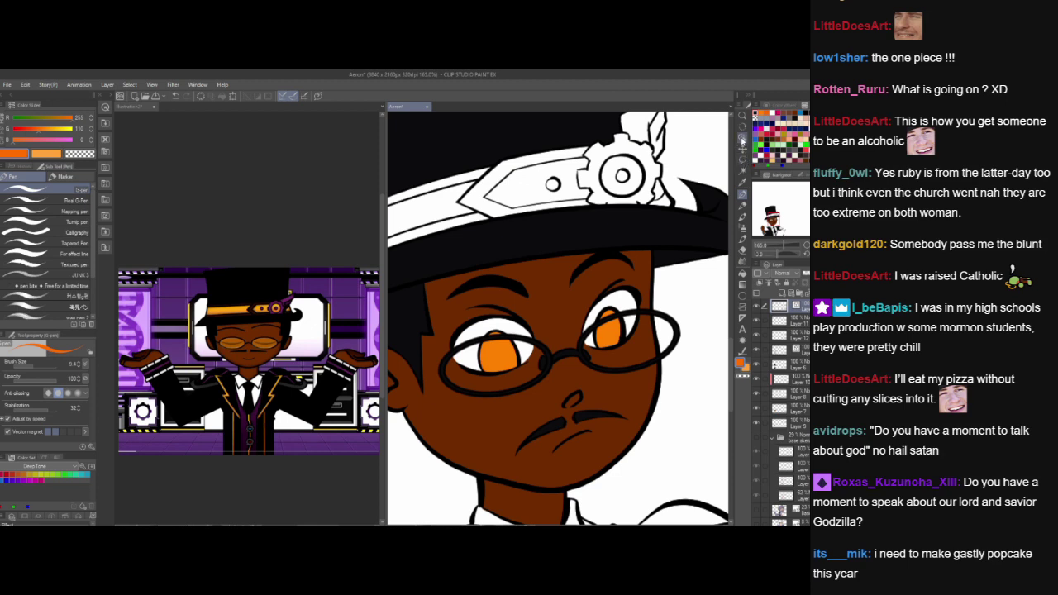
{"action": "left_click", "coordinate": [741, 176]}
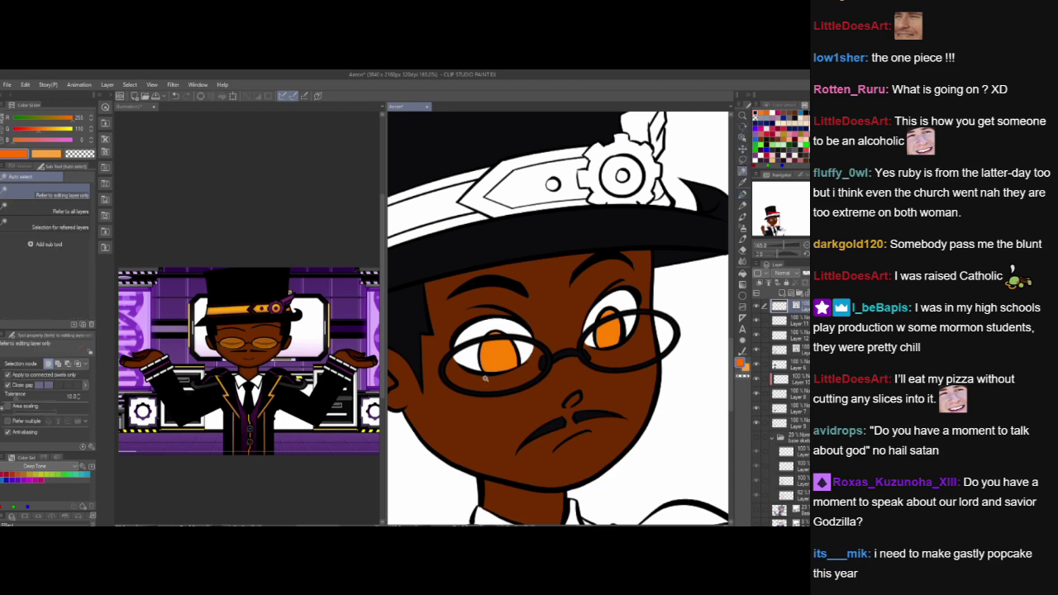
{"action": "left_click", "coordinate": [487, 379]}
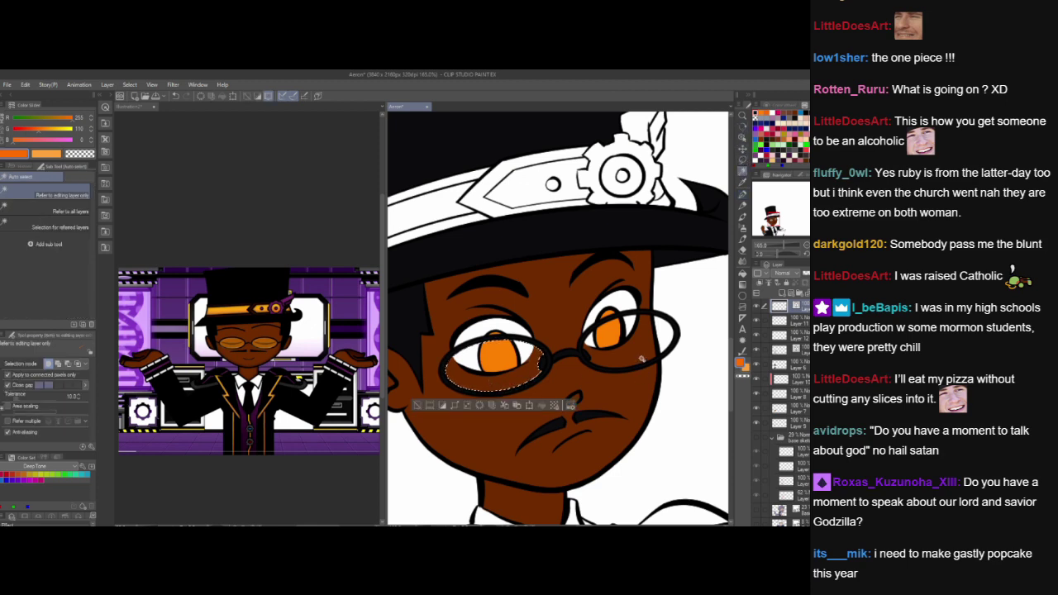
{"action": "left_click", "coordinate": [638, 355], "text": "shift"}
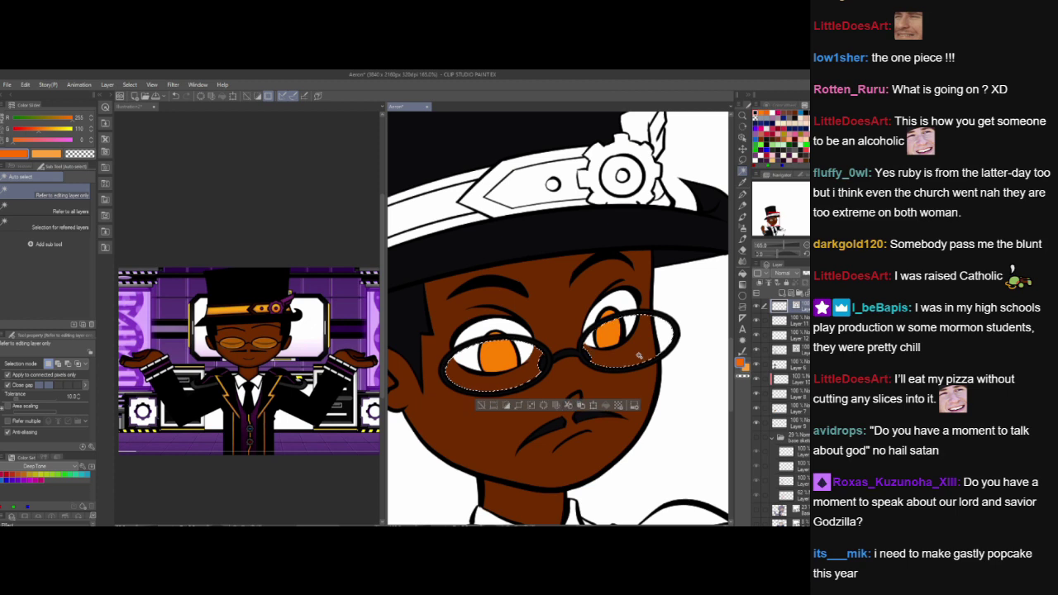
{"action": "left_click", "coordinate": [518, 407]}
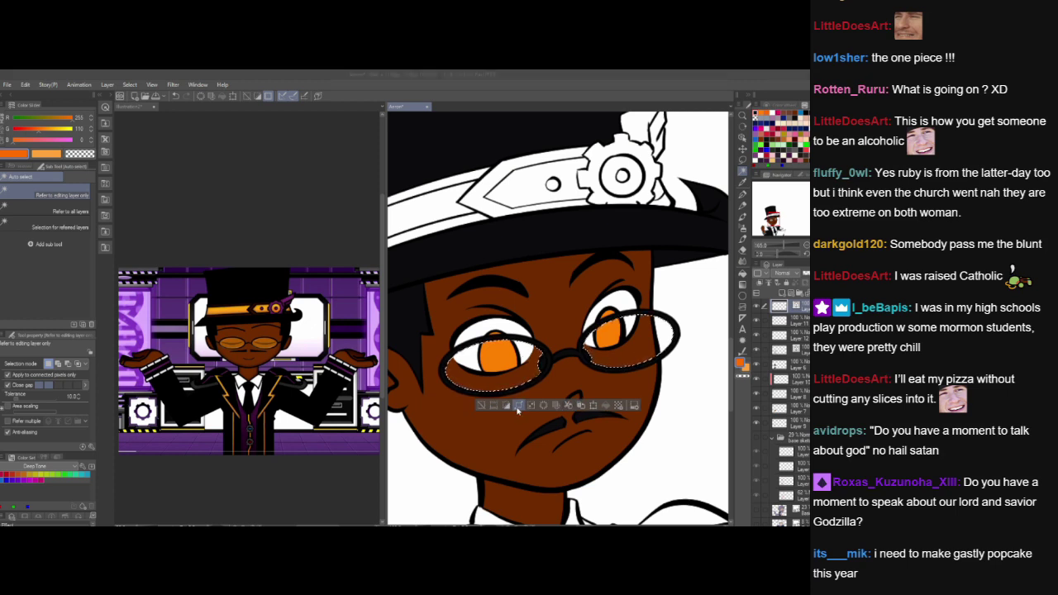
{"action": "left_click", "coordinate": [478, 294]}
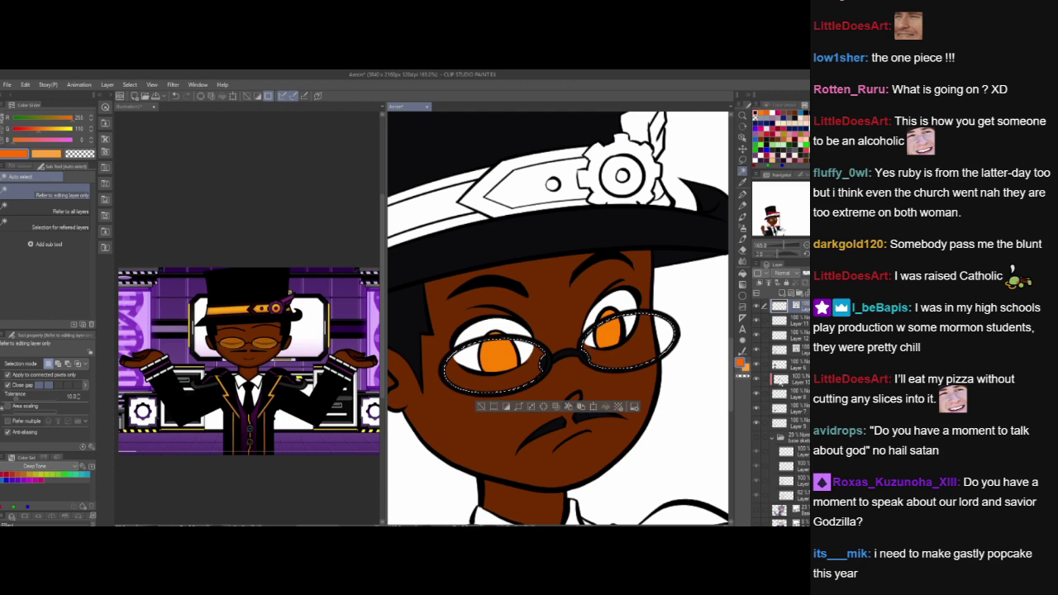
{"action": "left_click", "coordinate": [795, 335]}
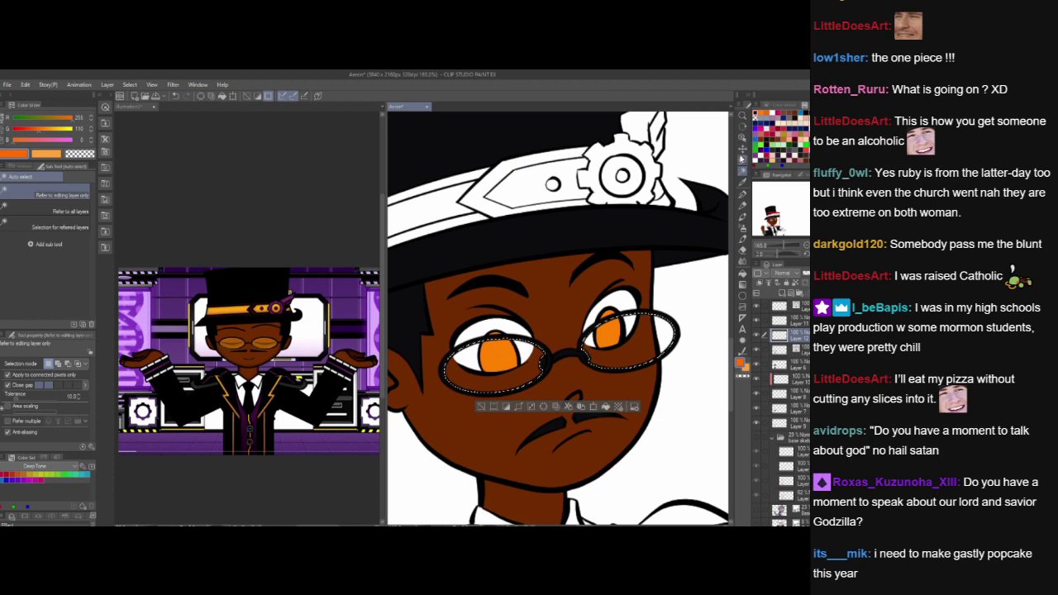
{"action": "left_click", "coordinate": [605, 406]}
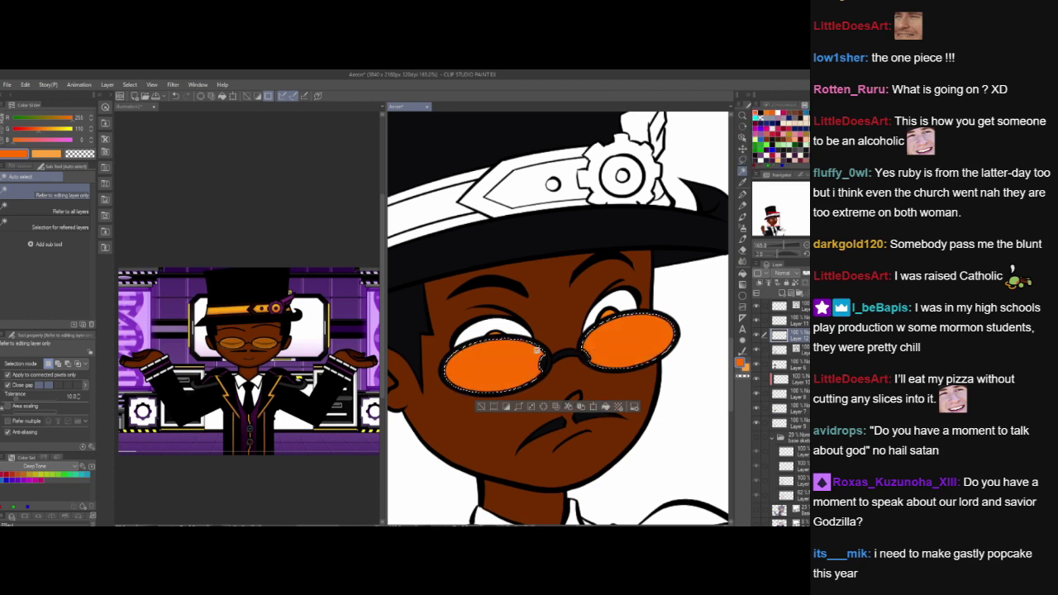
- Clear the selection and try to cover the glasses' nose pads with orange on a new top layer, using the Opaque watercolor brush at size 11.5
{"action": "scroll", "coordinate": [538, 352], "scroll_direction": "up", "scroll_amount": 2}
{"action": "left_click_drag", "start_coordinate": [559, 317], "coordinate": [586, 283]}
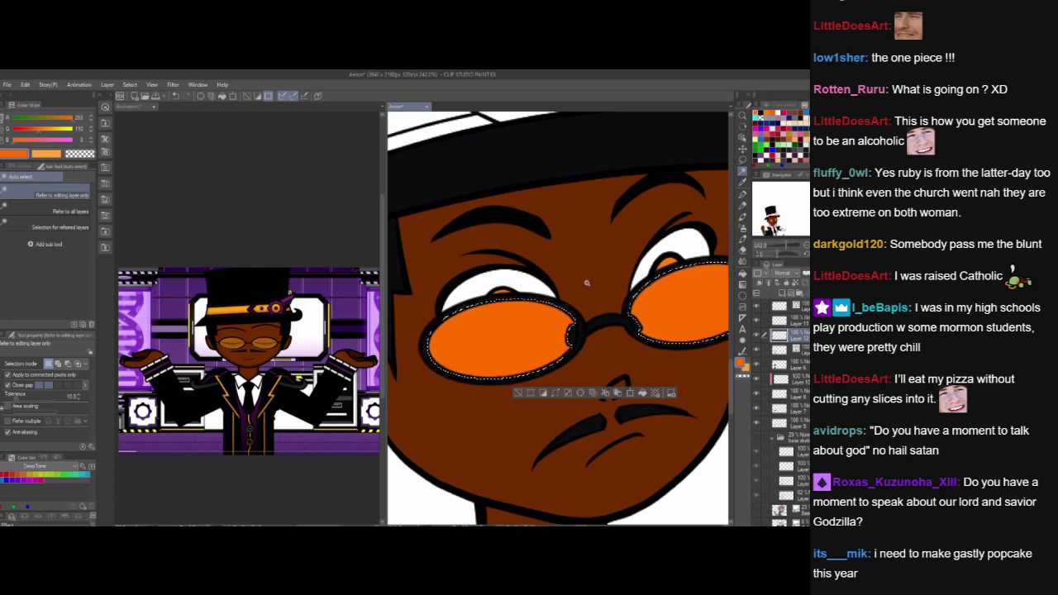
{"action": "left_click", "coordinate": [793, 293]}
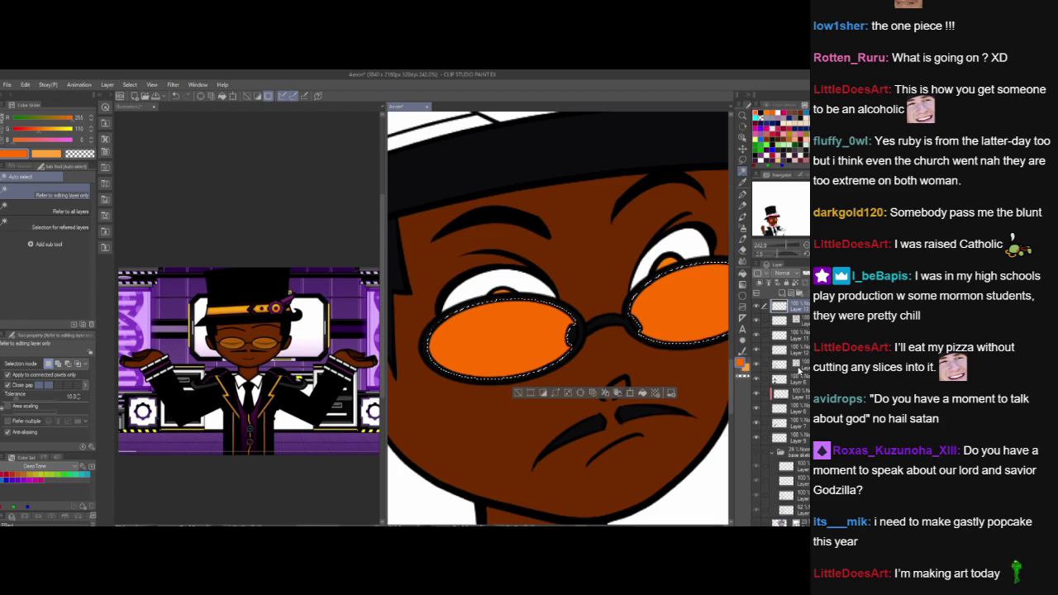
{"action": "left_click", "coordinate": [742, 161]}
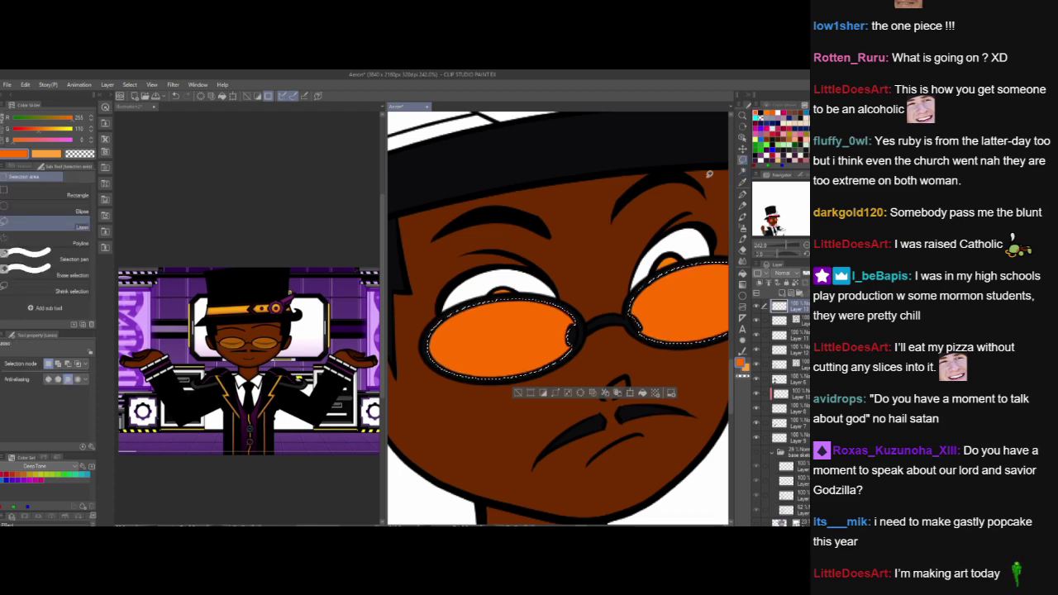
{"action": "left_click", "coordinate": [652, 231]}
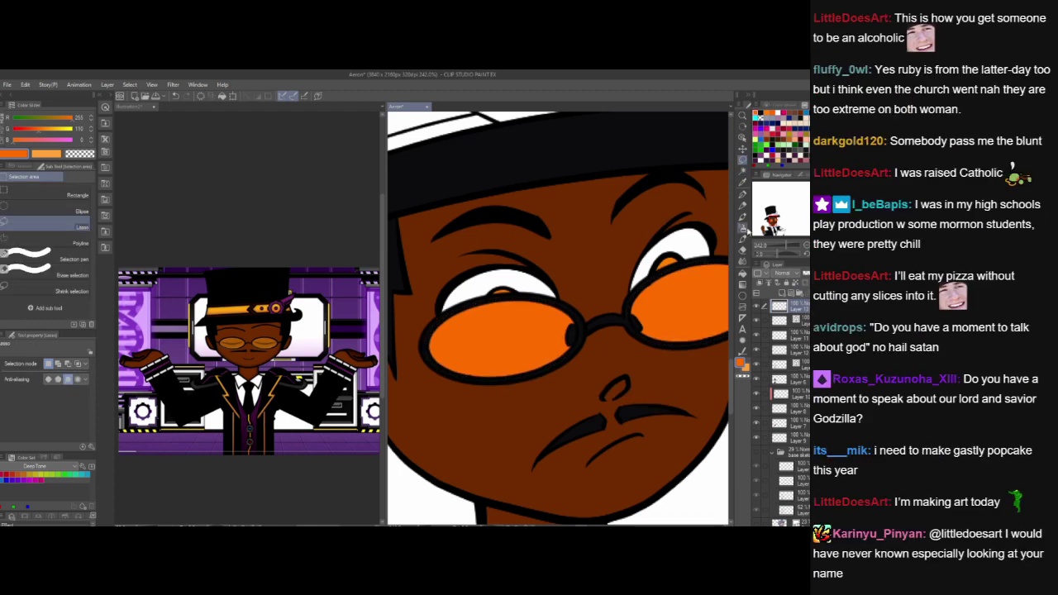
{"action": "left_click", "coordinate": [742, 216]}
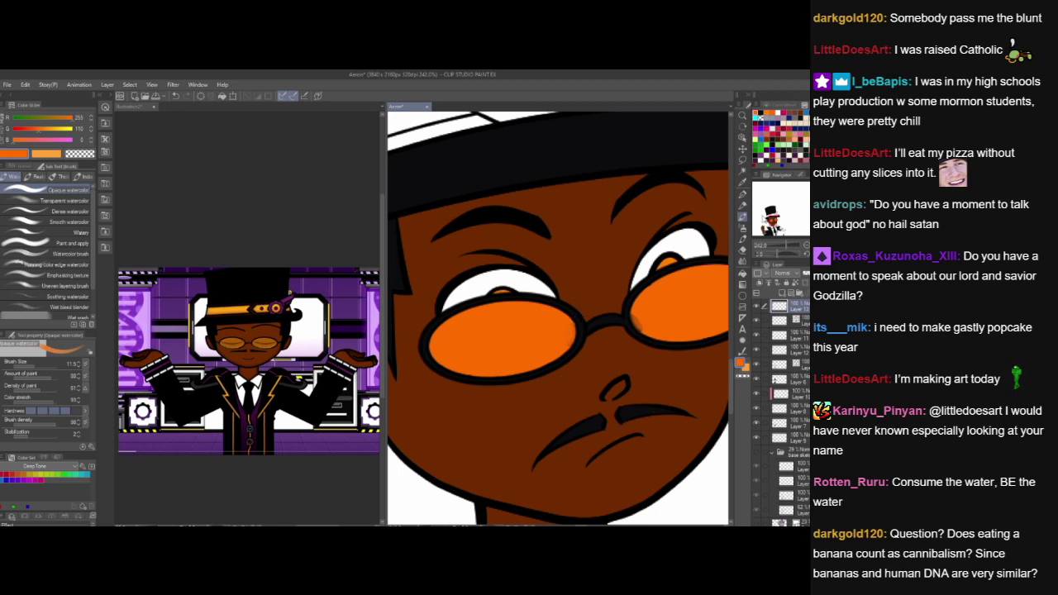
{"action": "left_click", "coordinate": [743, 232]}
{"action": "left_click", "coordinate": [81, 214]}
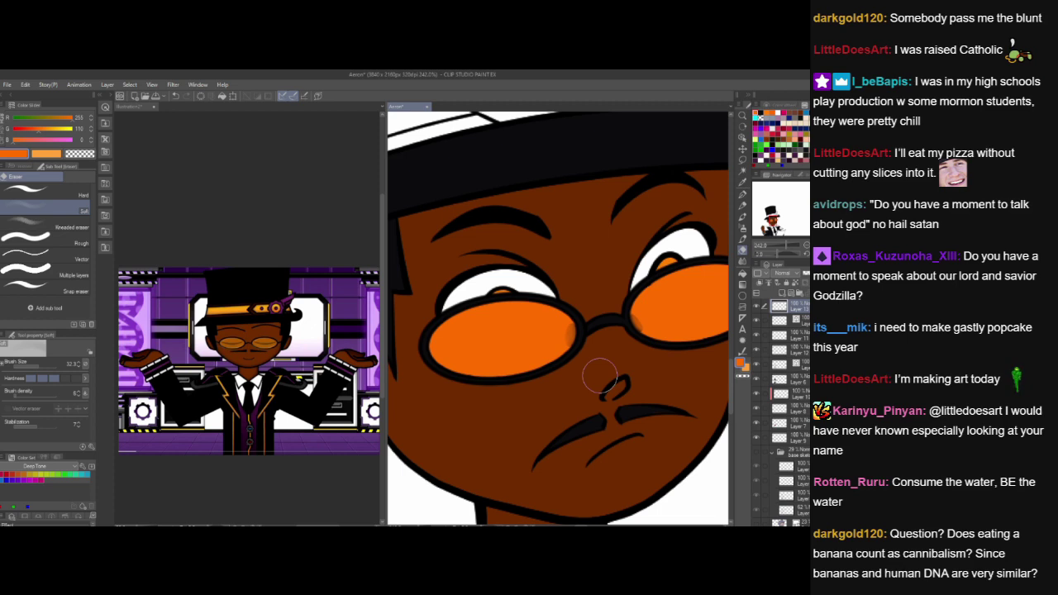
- Lower the opacity of the orange lens layer to about half so the eyes show through the glasses
{"action": "left_click", "coordinate": [795, 350]}
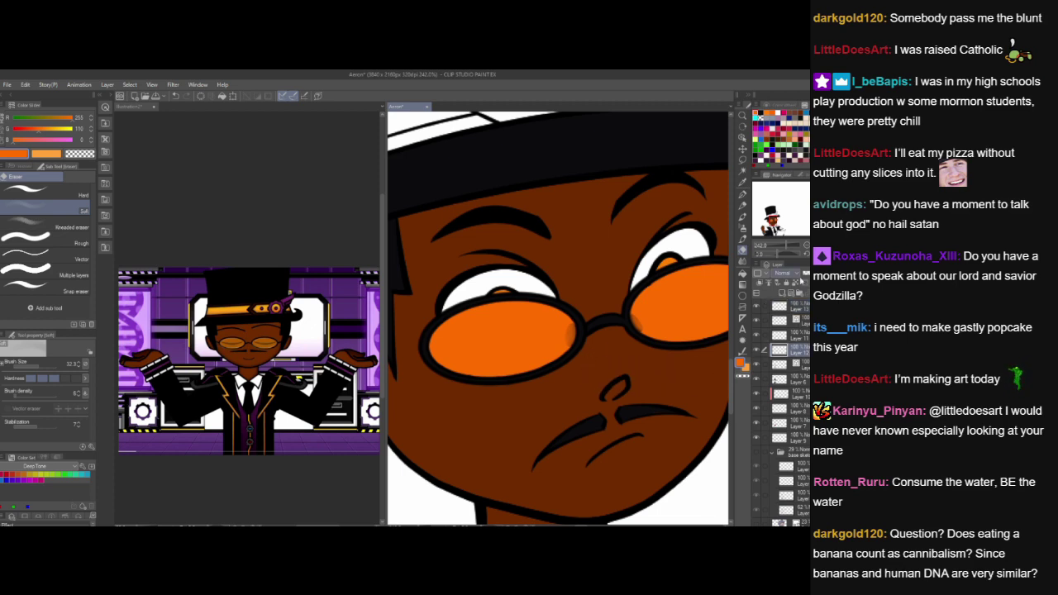
{"action": "left_click", "coordinate": [803, 273]}
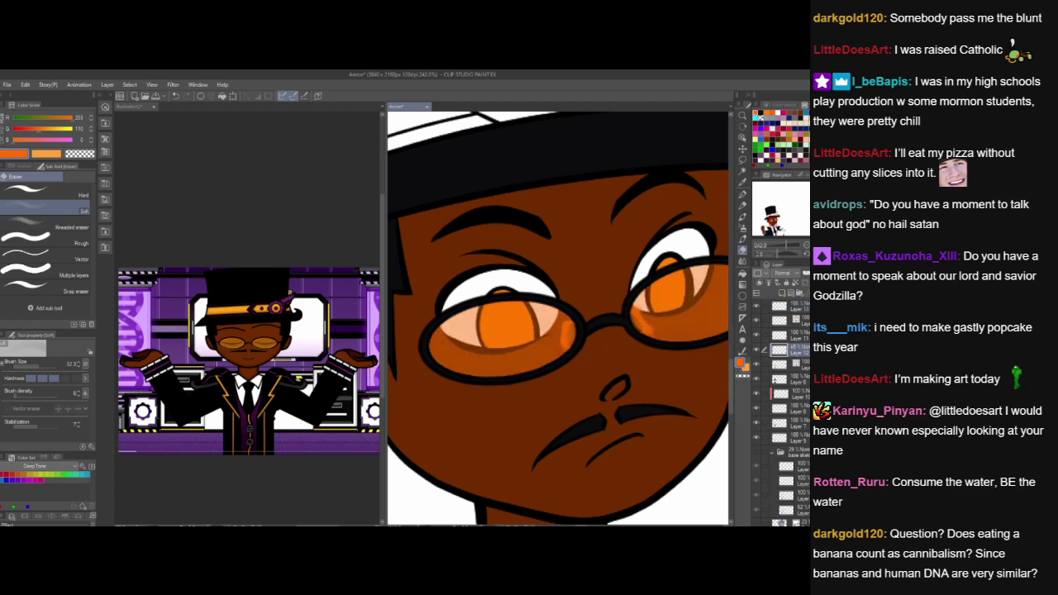
{"action": "scroll", "coordinate": [669, 342], "scroll_direction": "down", "scroll_amount": 5}
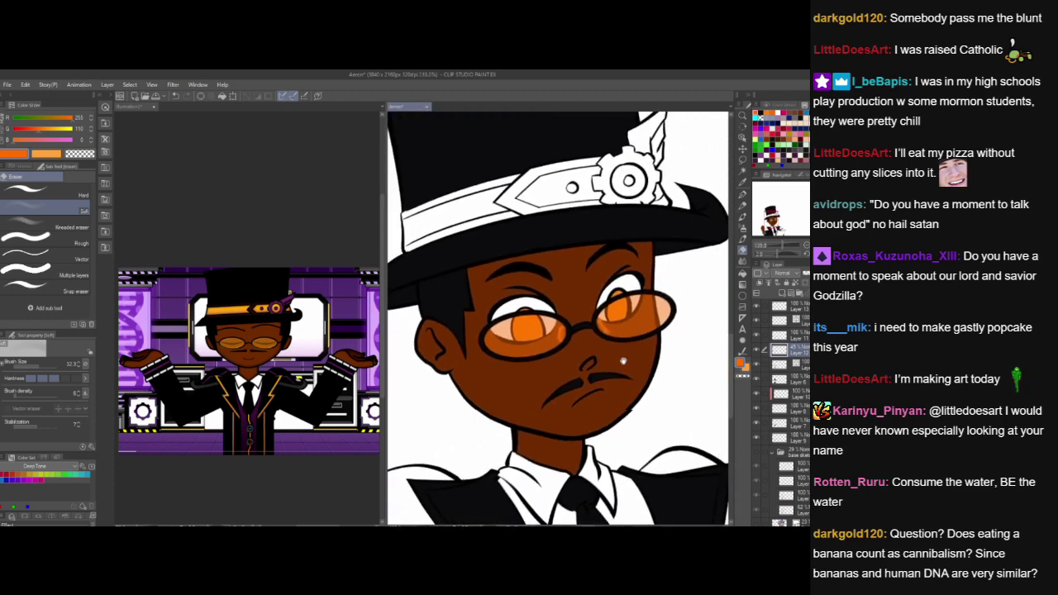
{"action": "scroll", "coordinate": [623, 361], "scroll_direction": "up", "scroll_amount": 3}
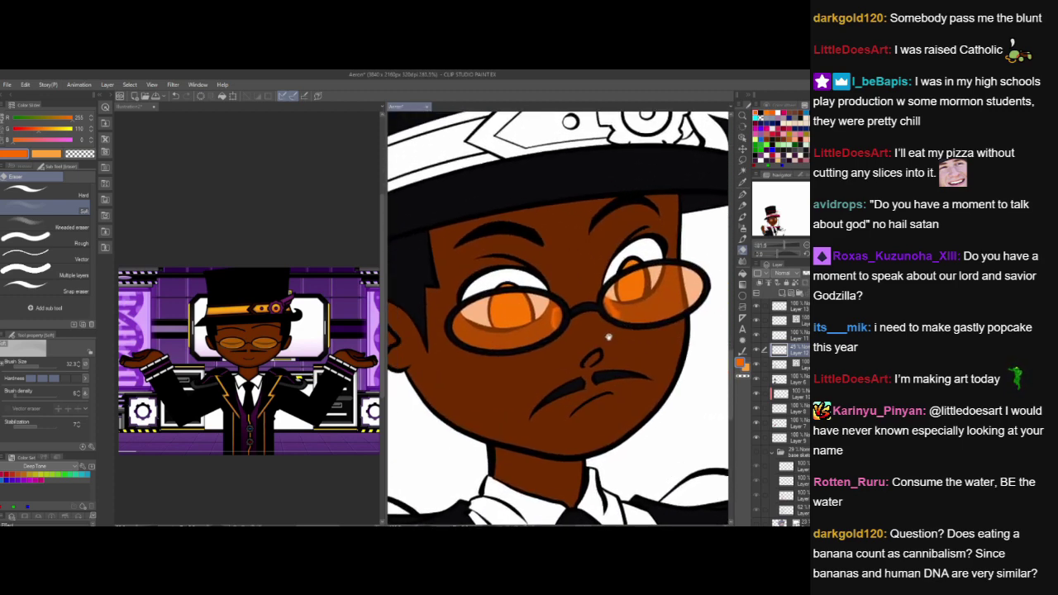
{"action": "scroll", "coordinate": [610, 339], "scroll_direction": "up", "scroll_amount": 3}
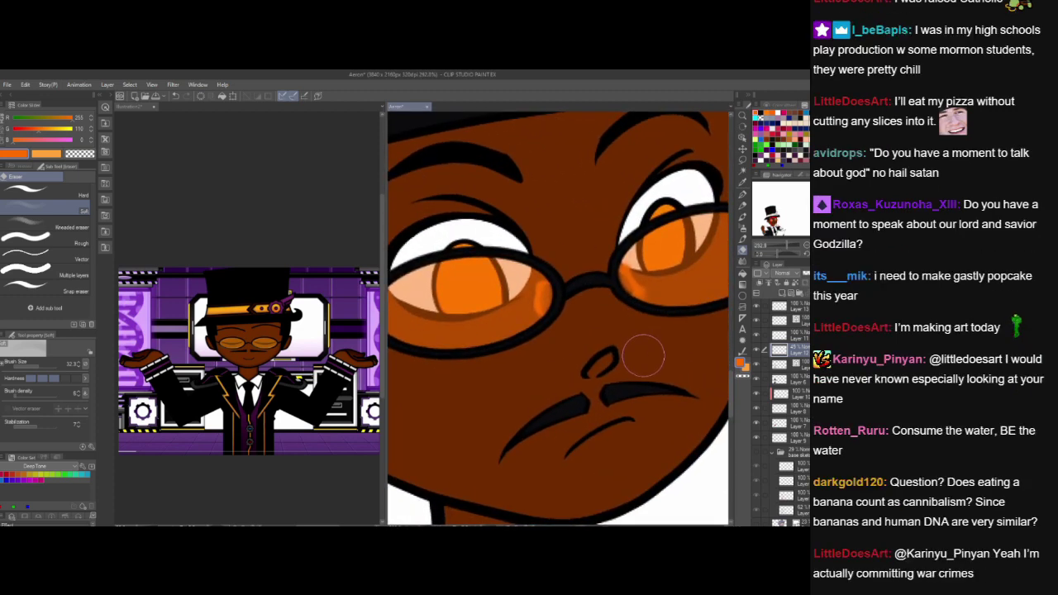
{"action": "scroll", "coordinate": [643, 355], "scroll_direction": "down", "scroll_amount": 2}
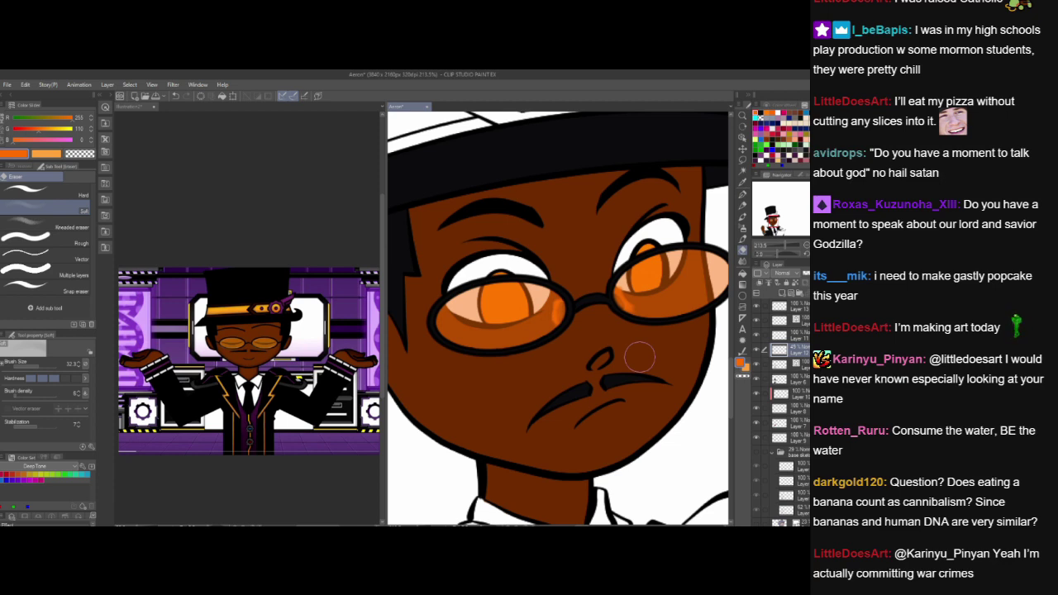
- Try to blend the orange over the nose pads on the top layer with the Opaque watercolor brush at size 6.2
{"action": "left_click", "coordinate": [797, 334]}
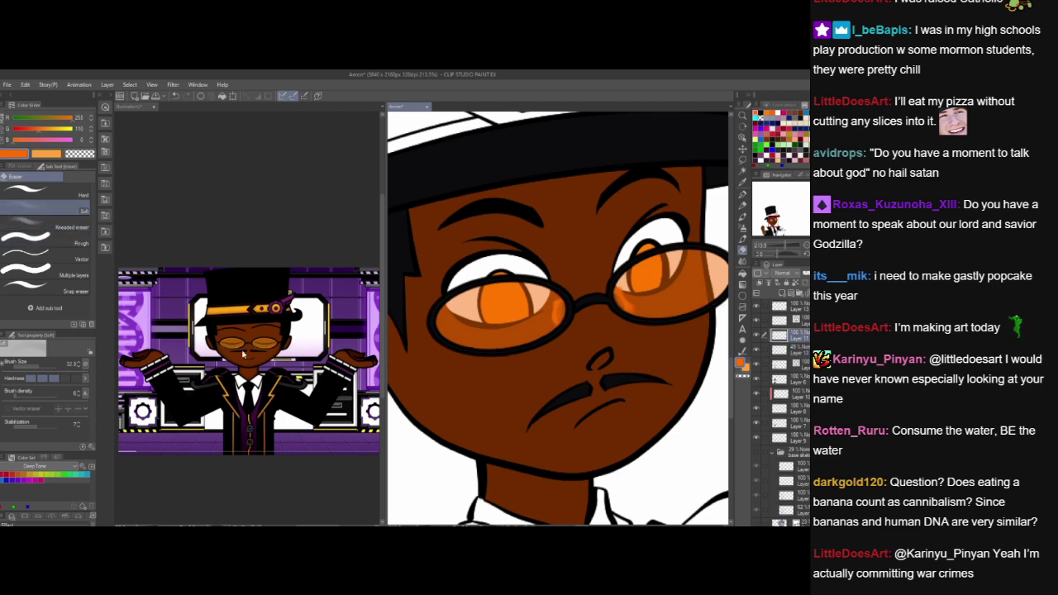
{"action": "left_click", "coordinate": [742, 216]}
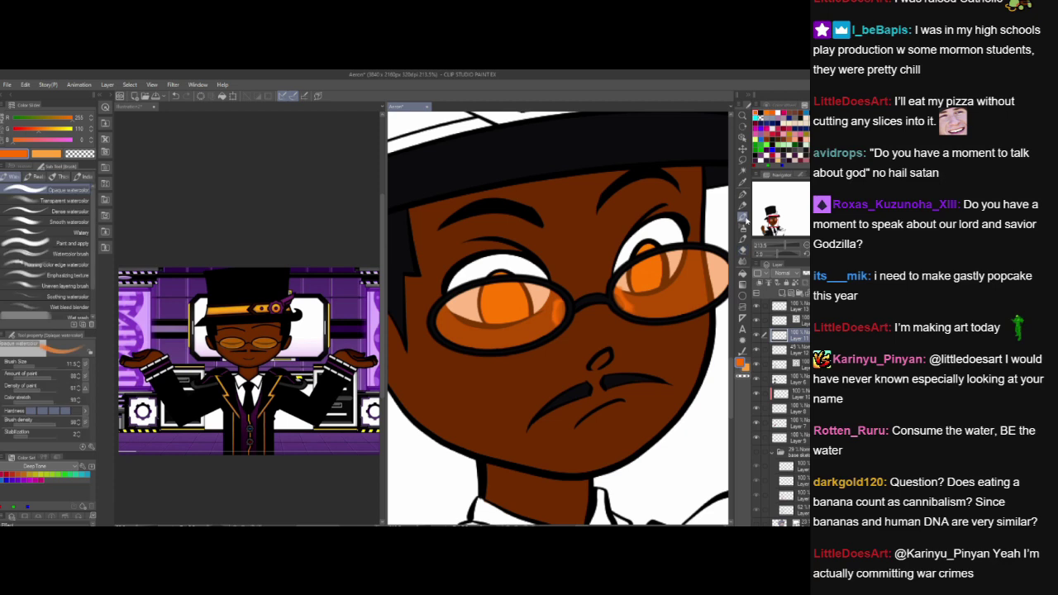
{"action": "left_click", "coordinate": [77, 307]}
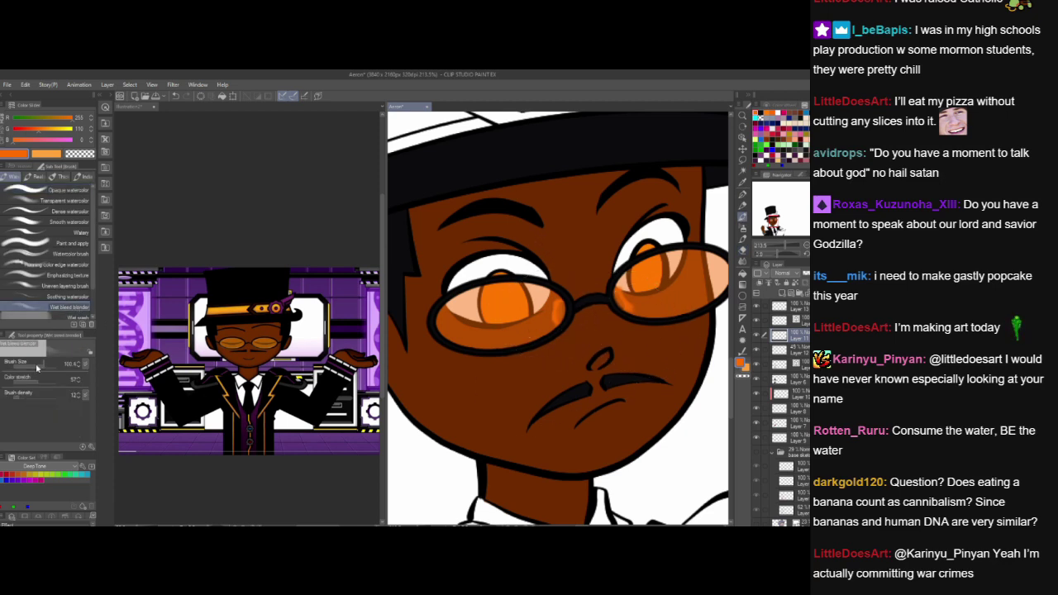
{"action": "left_click", "coordinate": [37, 366]}
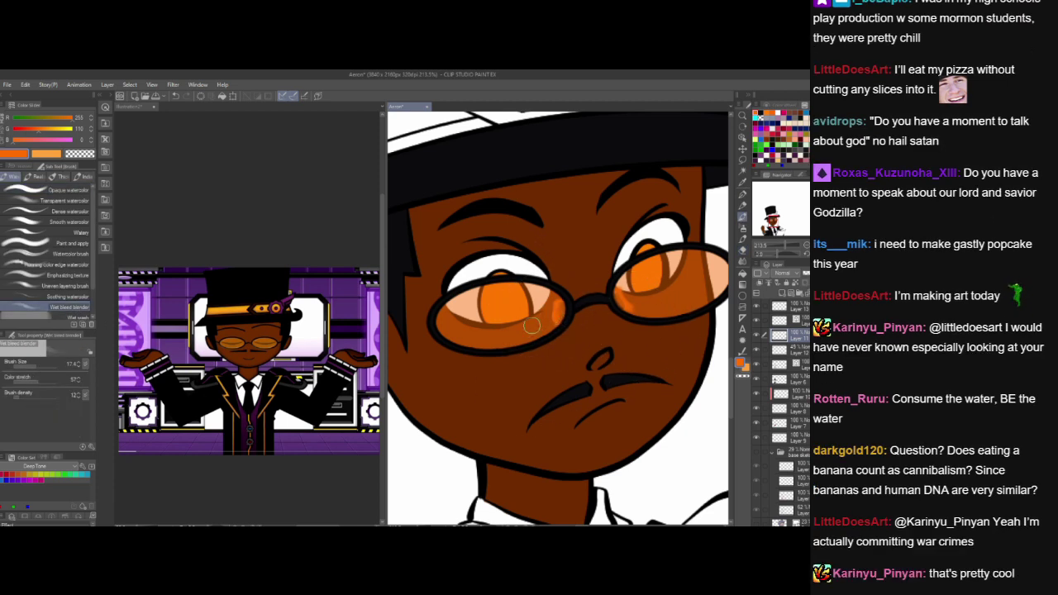
{"action": "left_click", "coordinate": [69, 200]}
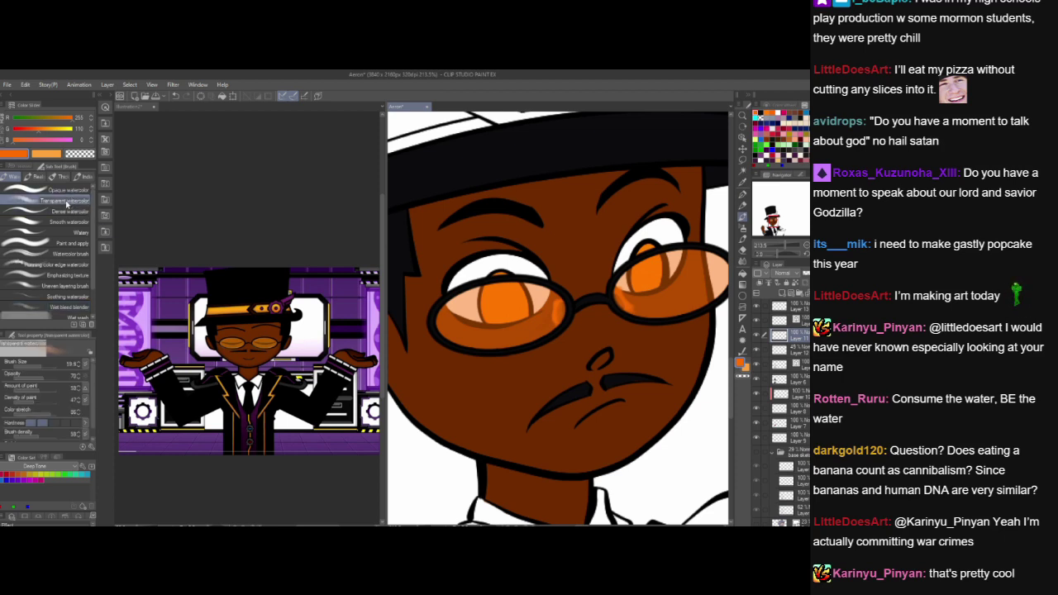
{"action": "left_click", "coordinate": [66, 190]}
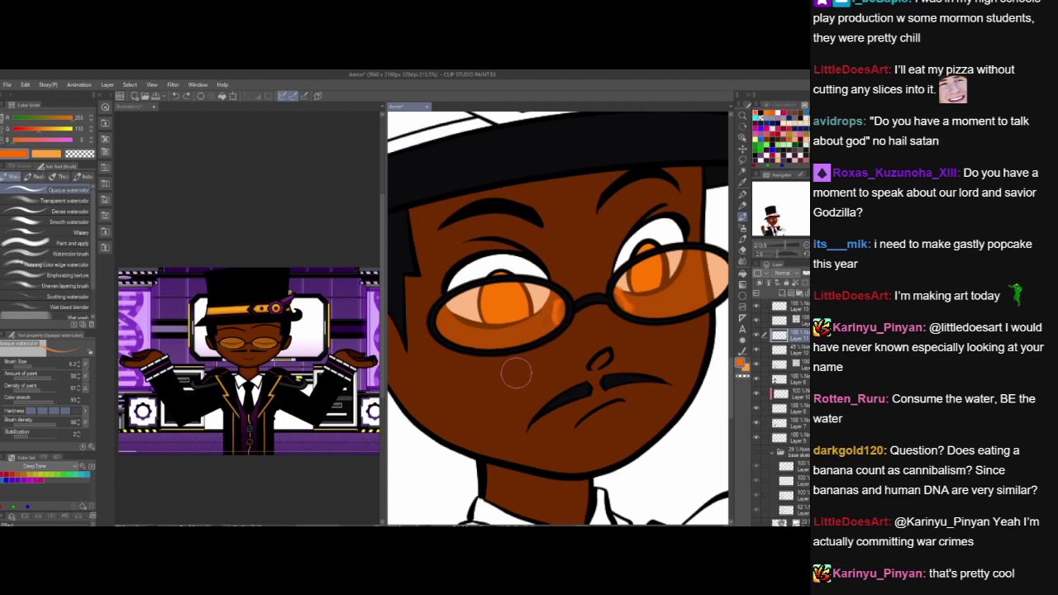
{"action": "left_click", "coordinate": [789, 306]}
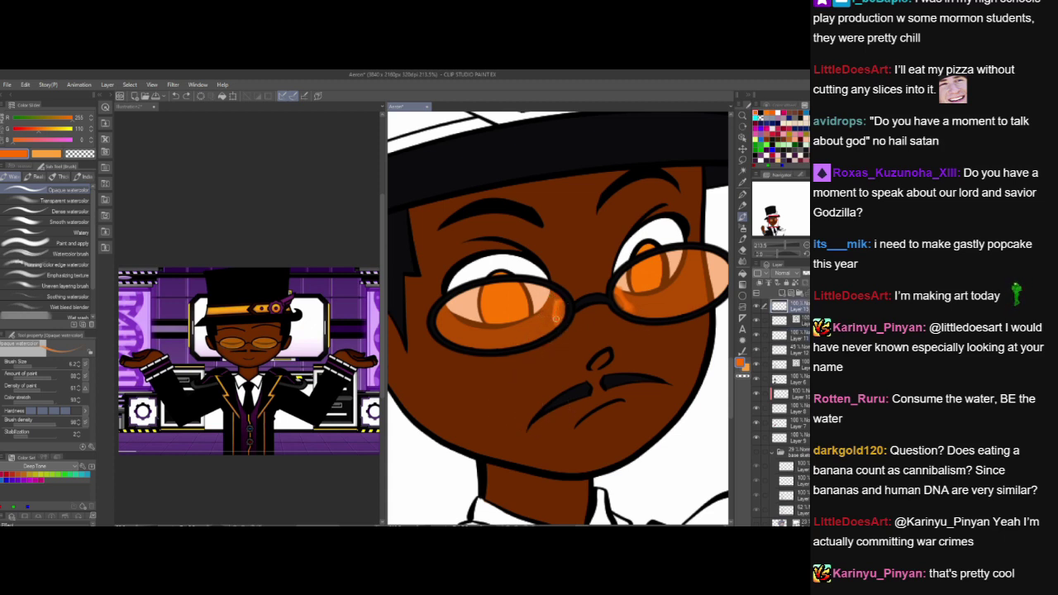
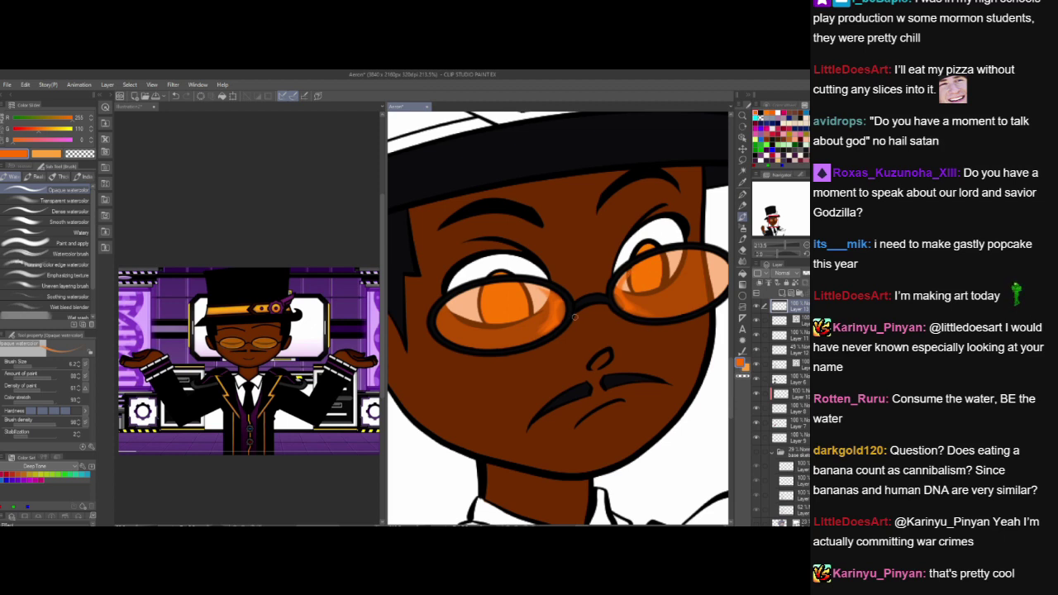
- Check the face in mirrored view and at overview size, and delete the top layer with the orange nose pad touch-ups
{"action": "key", "text": "h"}
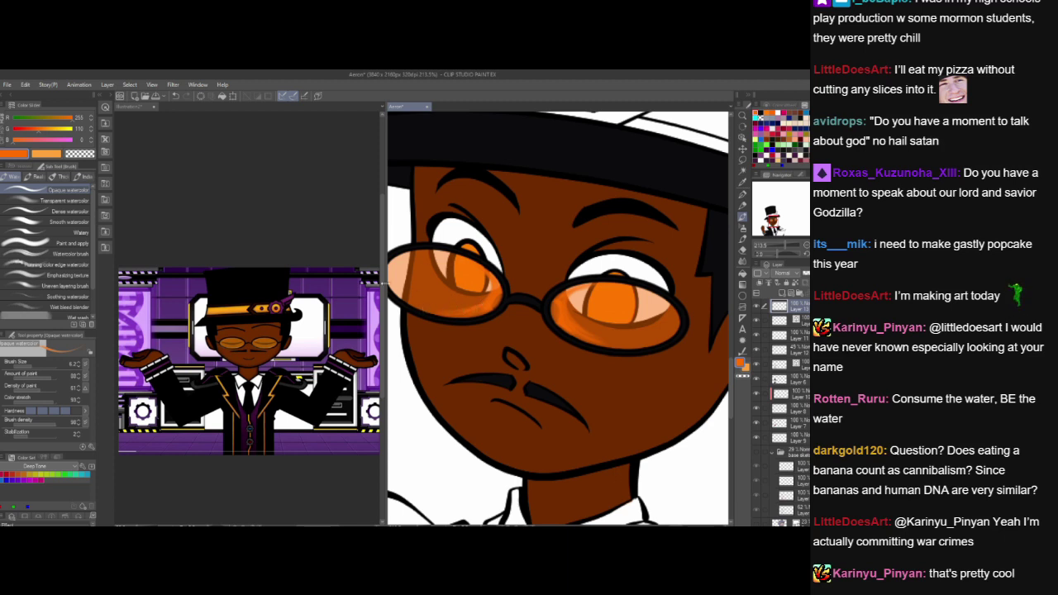
{"action": "key", "text": "h"}
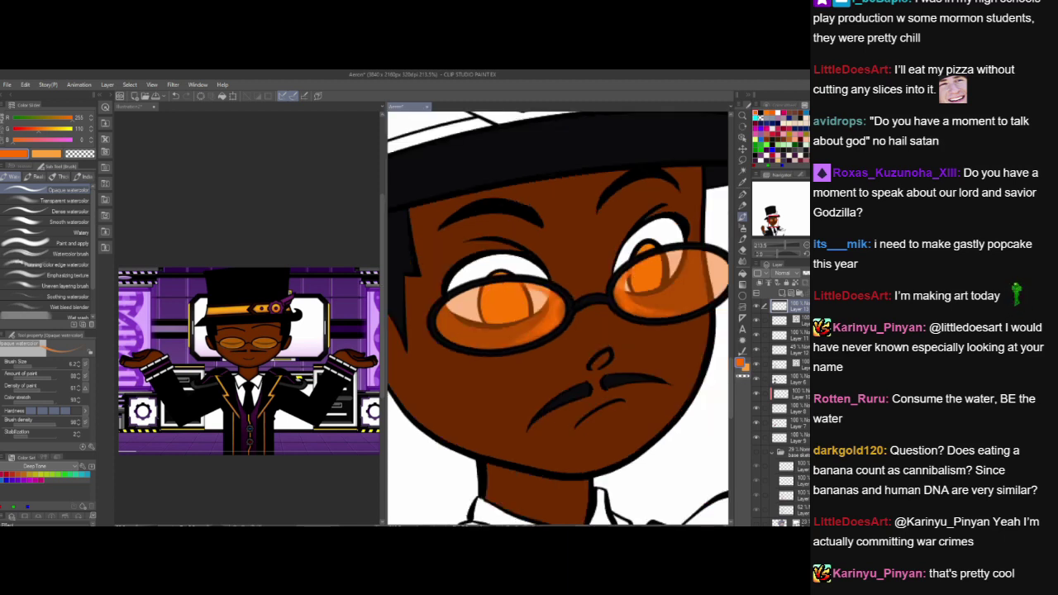
{"action": "scroll", "coordinate": [523, 362], "scroll_direction": "down", "scroll_amount": 6}
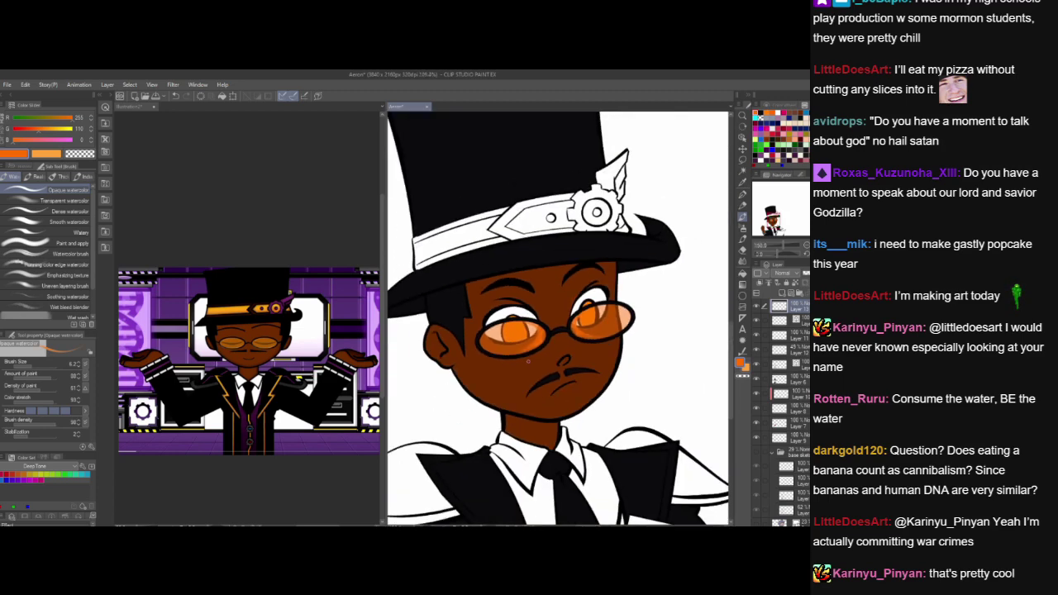
{"action": "scroll", "coordinate": [558, 319], "scroll_direction": "down", "scroll_amount": 3}
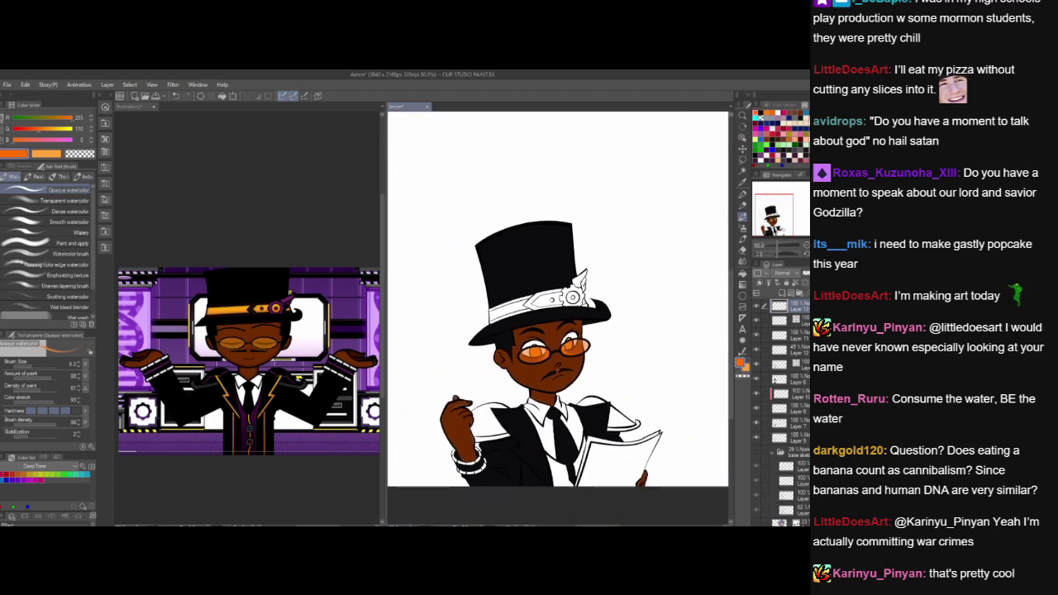
{"action": "scroll", "coordinate": [589, 323], "scroll_direction": "up", "scroll_amount": 5}
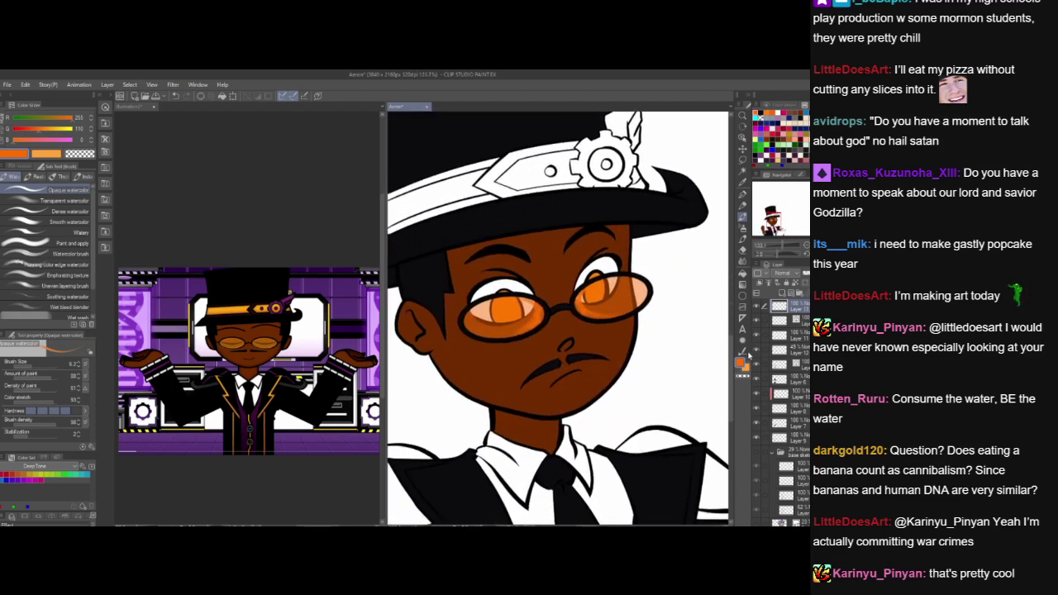
{"action": "key", "text": "Delete"}
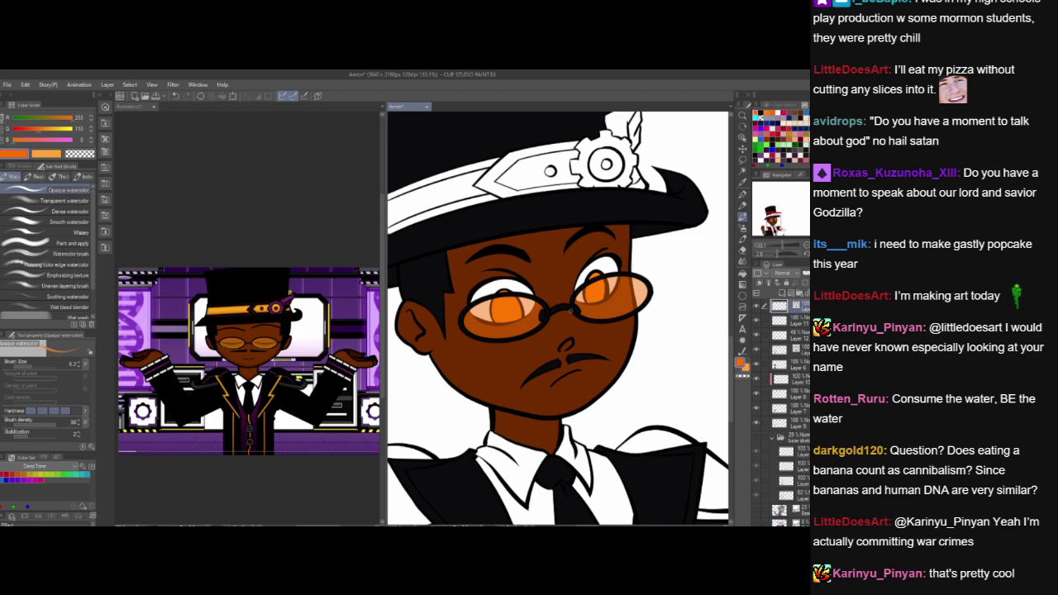
- Erase the nose pad lines from the glasses line art layer with the Vector eraser
{"action": "scroll", "coordinate": [573, 308], "scroll_direction": "up", "scroll_amount": 4}
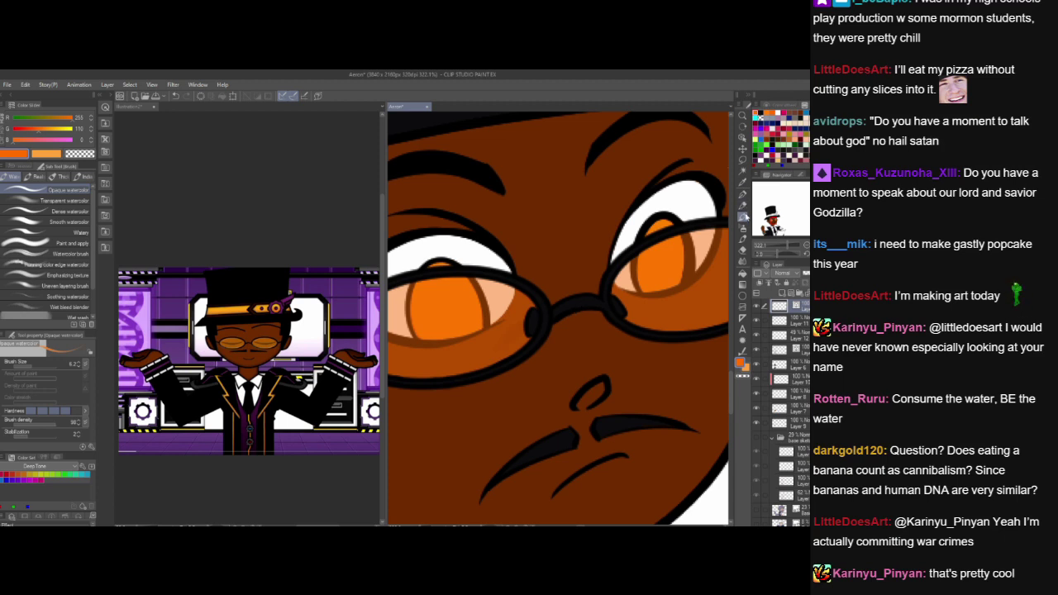
{"action": "left_click", "coordinate": [743, 252]}
{"action": "left_click", "coordinate": [41, 254]}
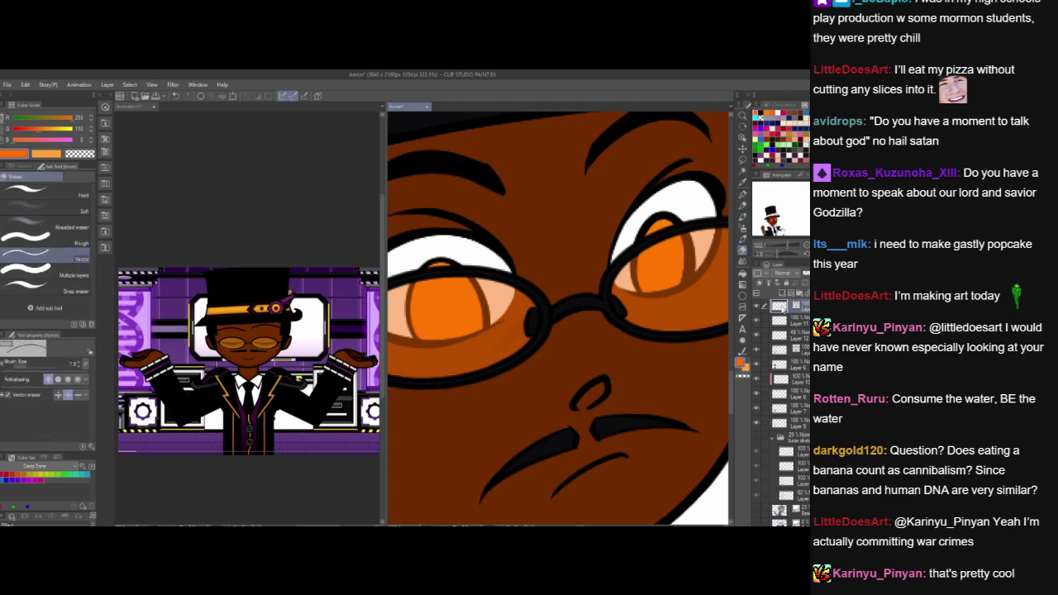
{"action": "left_click", "coordinate": [528, 314]}
- Add a new vector layer beneath the lens tint and redraw the nose pads in black with a size 9.4 G-pen, hiding the tint while drawing
{"action": "left_click", "coordinate": [798, 341]}
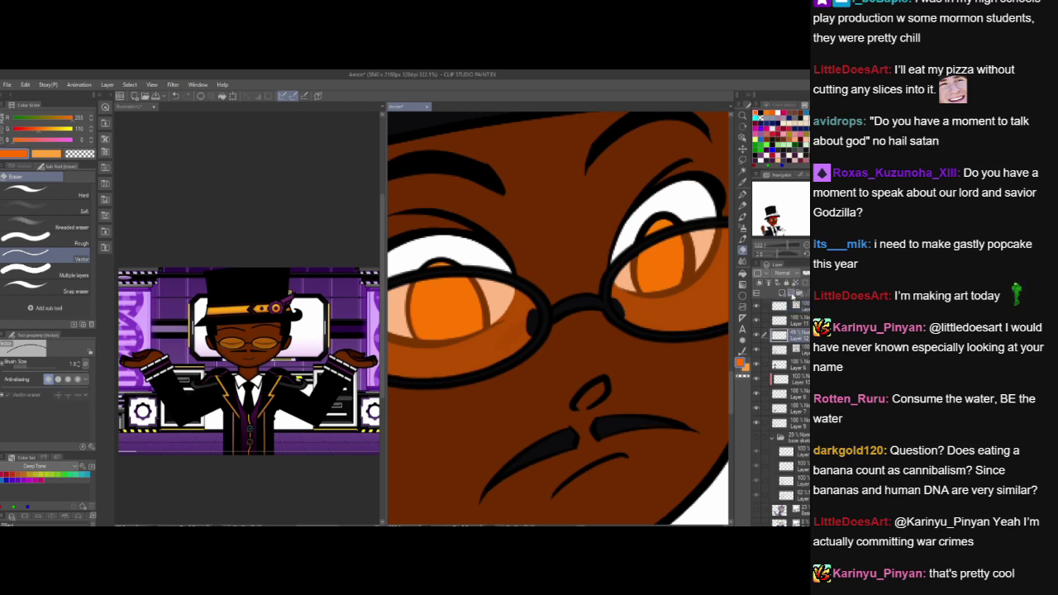
{"action": "left_click", "coordinate": [791, 293]}
{"action": "left_click_drag", "start_coordinate": [798, 337], "coordinate": [801, 357]}
{"action": "left_click", "coordinate": [798, 349]}
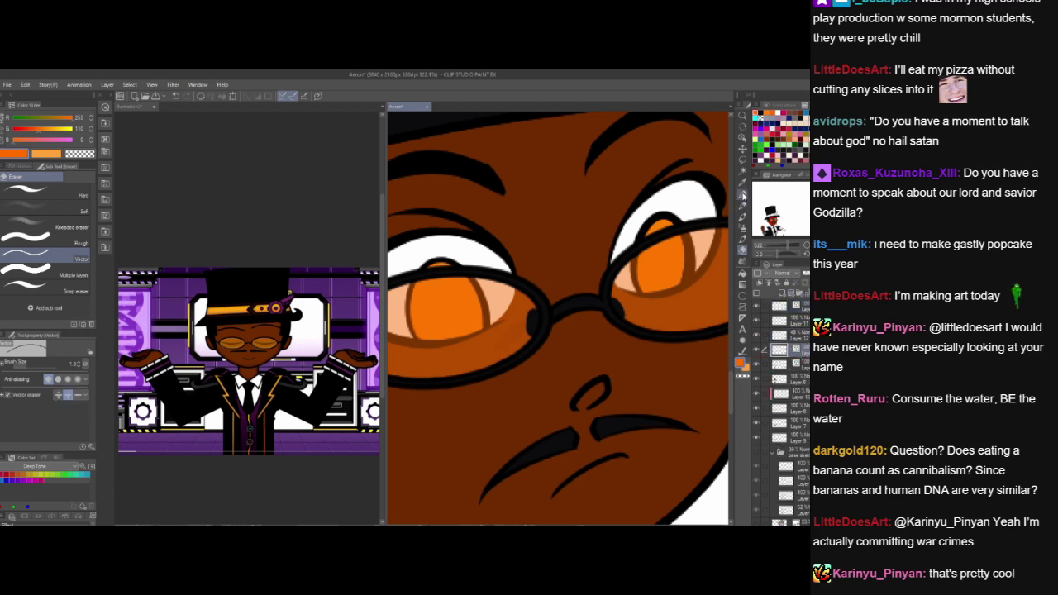
{"action": "left_click", "coordinate": [742, 195]}
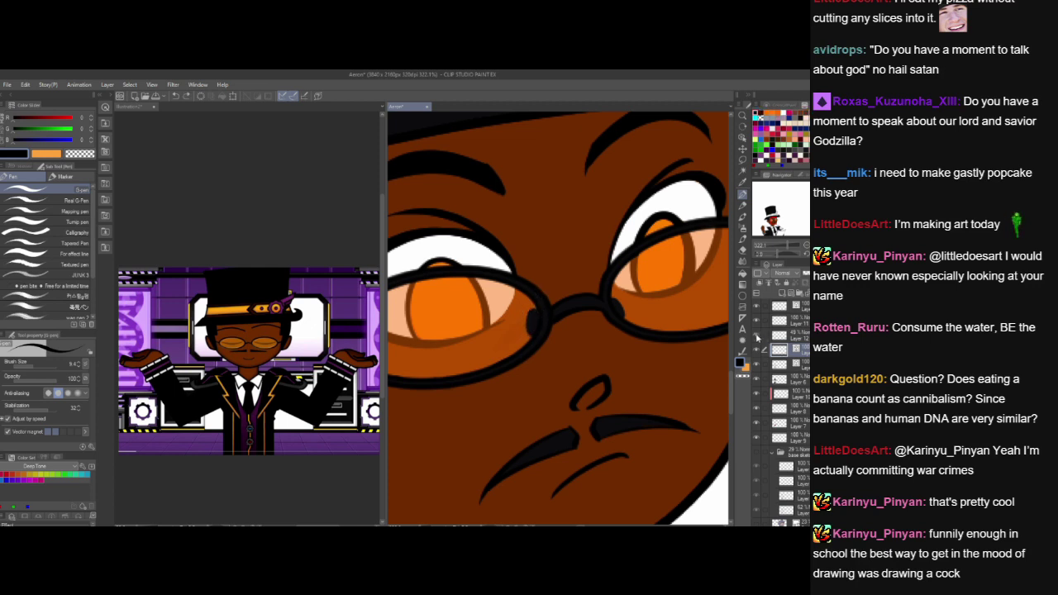
{"action": "left_click", "coordinate": [756, 334]}
{"action": "mouse_move", "coordinate": [537, 311]}
{"action": "left_mouse_down"}
{"action": "mouse_move", "coordinate": [525, 332]}
{"action": "mouse_move", "coordinate": [539, 301]}
{"action": "left_mouse_up"}
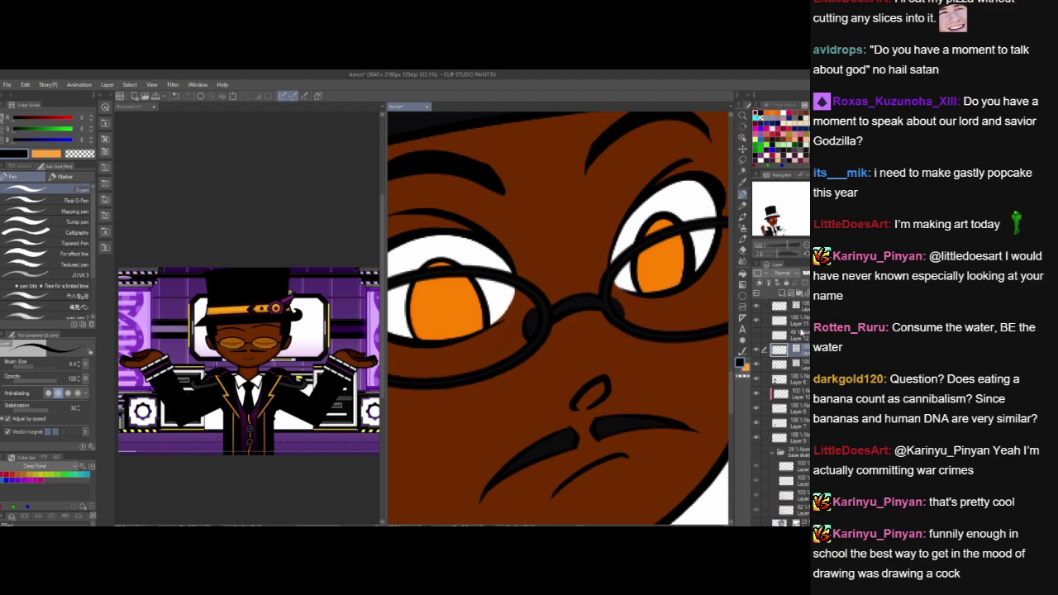
- Move the glasses frame color layer beneath the nose pad line layer and show the orange lens tint again
{"action": "left_click_drag", "start_coordinate": [801, 323], "coordinate": [803, 354]}
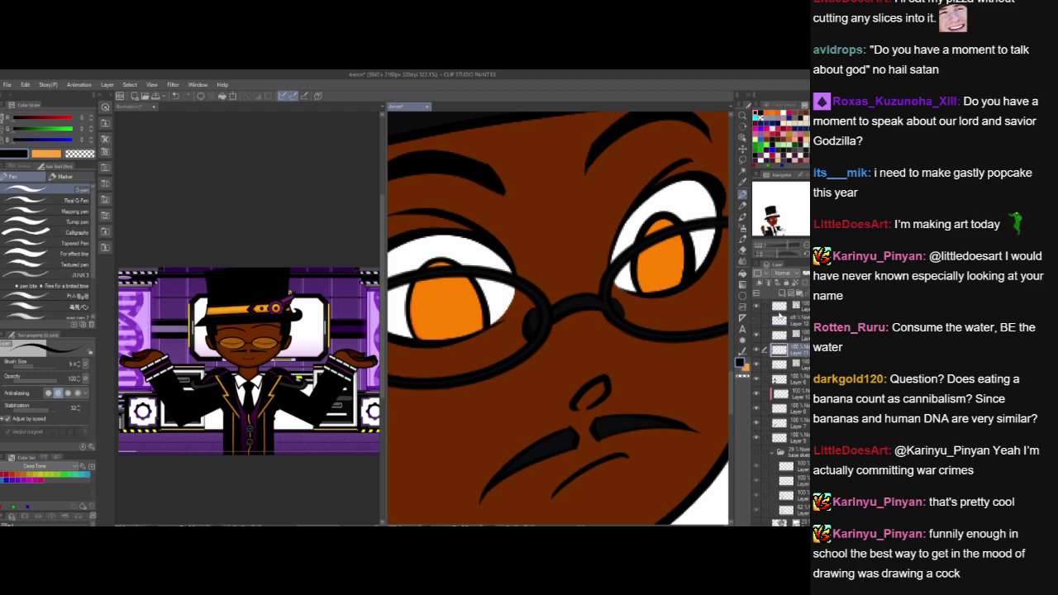
{"action": "left_click", "coordinate": [801, 335]}
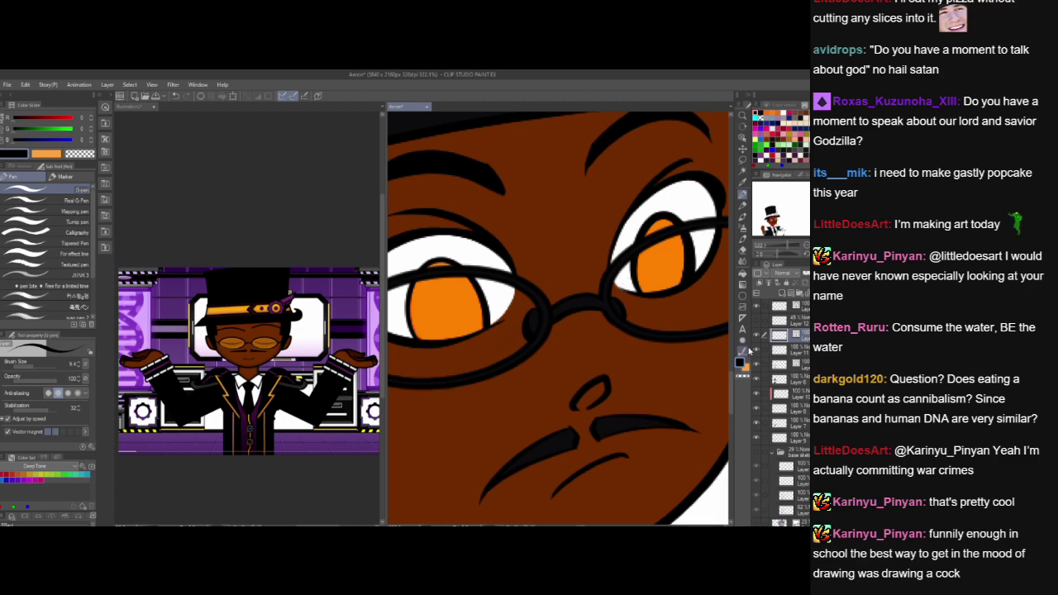
{"action": "left_click", "coordinate": [755, 320]}
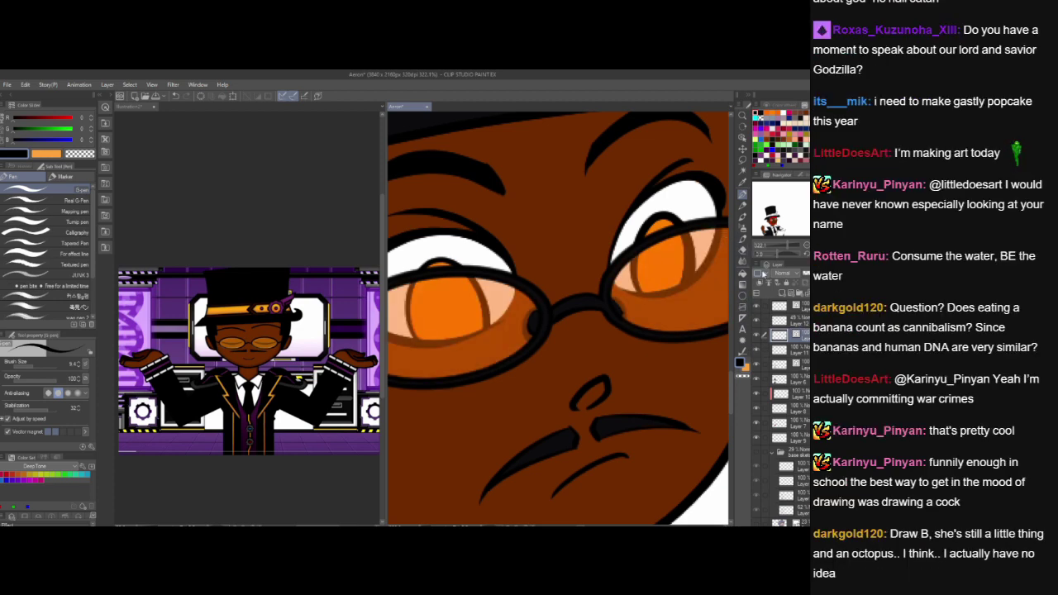
- Paint orange over both nose pads on the 49% lens tint layer, undoing the stroke made on the nose pad line layer
{"action": "left_click", "coordinate": [767, 113]}
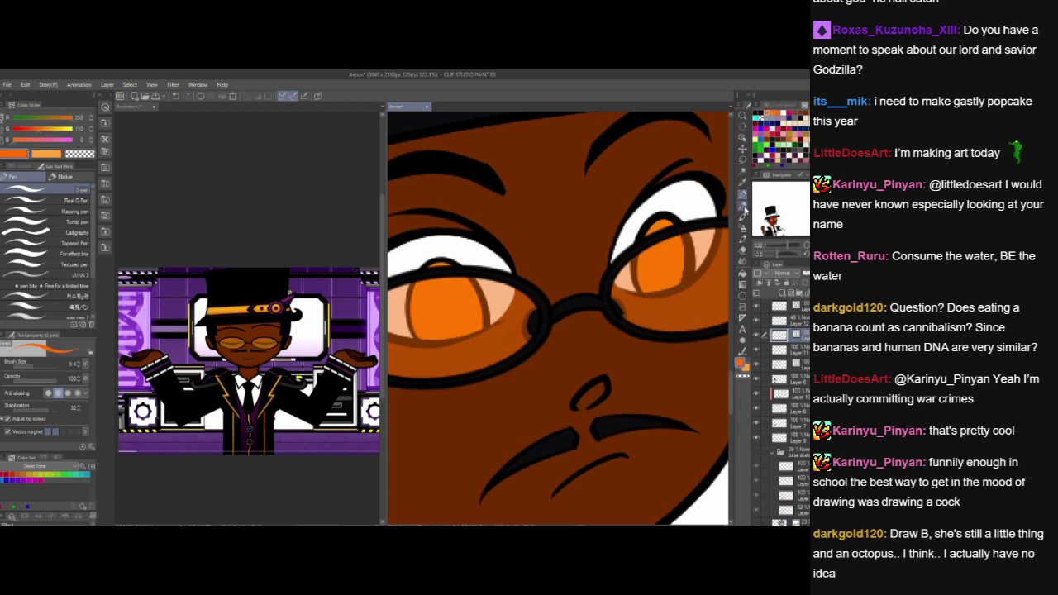
{"action": "mouse_move", "coordinate": [532, 316]}
{"action": "left_mouse_down"}
{"action": "mouse_move", "coordinate": [530, 326]}
{"action": "mouse_move", "coordinate": [532, 314]}
{"action": "left_mouse_up"}
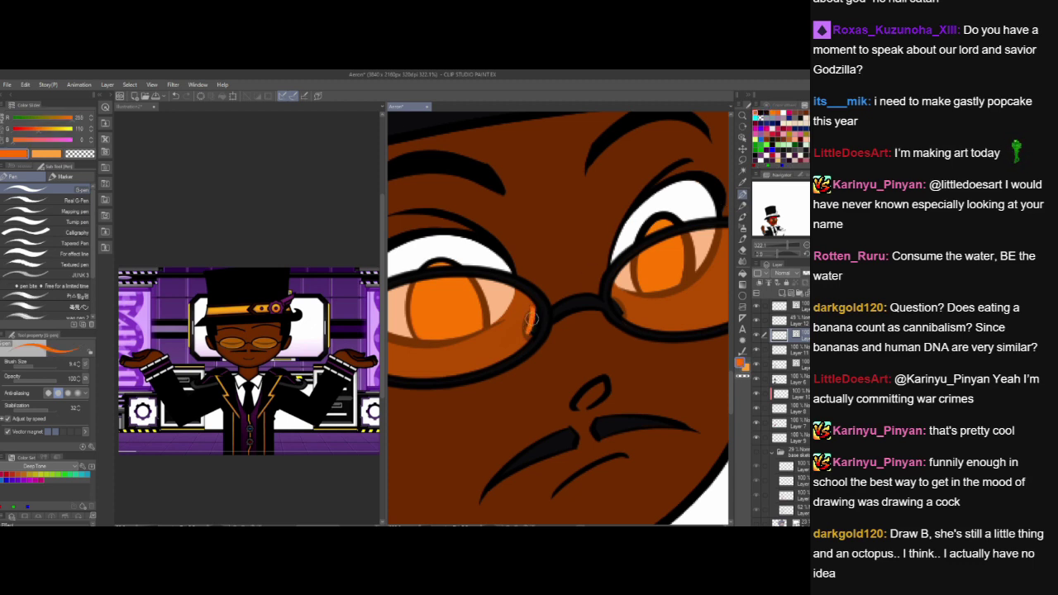
{"action": "key", "text": "ctrl+z"}
{"action": "left_click", "coordinate": [786, 320]}
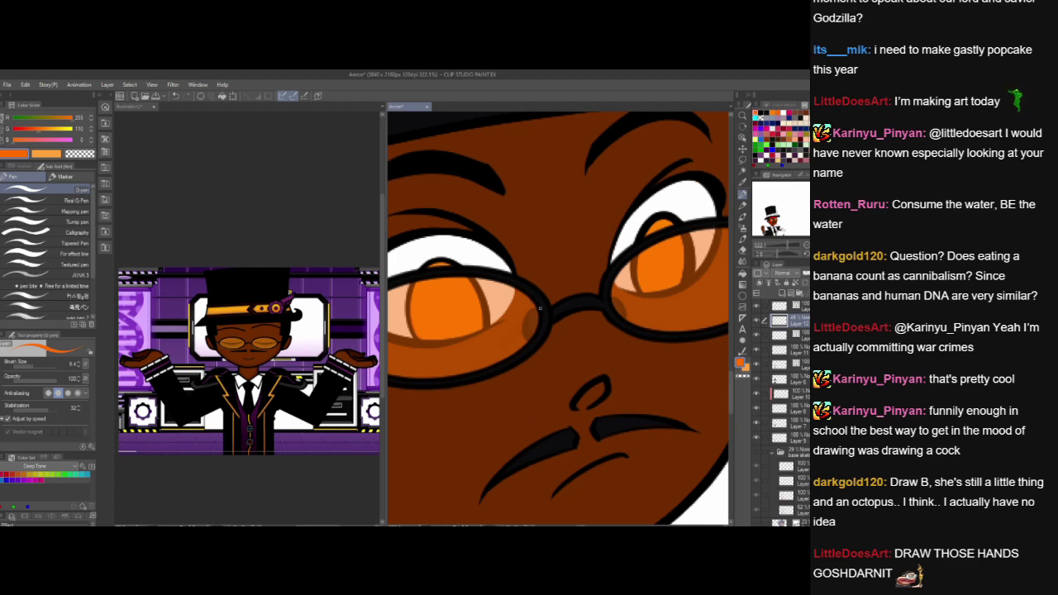
- Examine both tinted lenses up close, and check the glasses against the face and hat at overview size
{"action": "left_click_drag", "start_coordinate": [544, 403], "coordinate": [620, 405]}
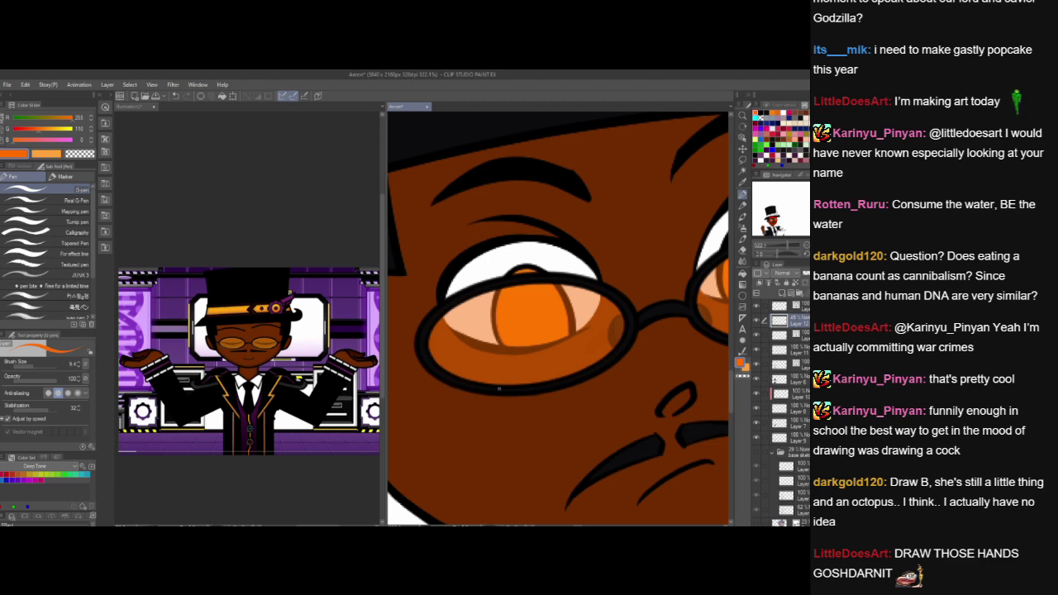
{"action": "mouse_move", "coordinate": [649, 442]}
{"action": "left_mouse_down"}
{"action": "mouse_move", "coordinate": [624, 495]}
{"action": "mouse_move", "coordinate": [464, 481]}
{"action": "left_mouse_up"}
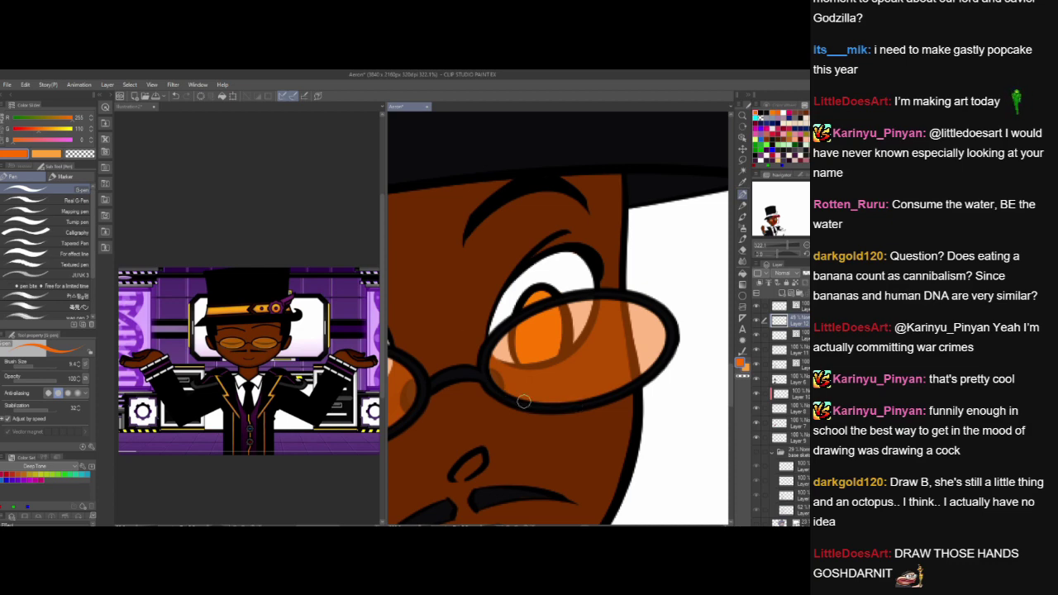
{"action": "scroll", "coordinate": [523, 401], "scroll_direction": "down", "scroll_amount": 3}
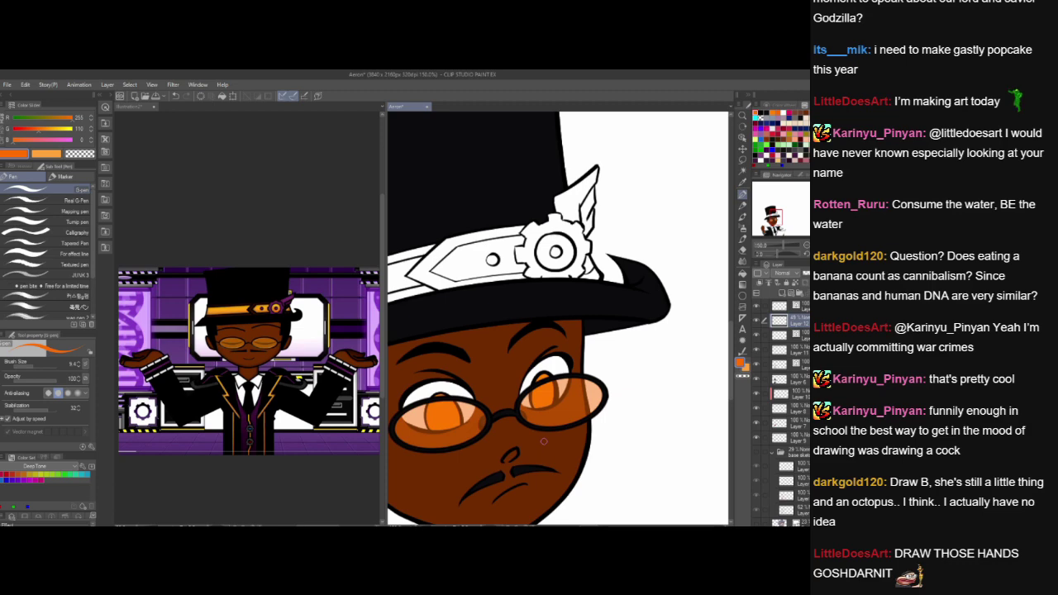
{"action": "scroll", "coordinate": [478, 473], "scroll_direction": "down", "scroll_amount": 1}
{"action": "left_click_drag", "start_coordinate": [477, 474], "coordinate": [564, 388]}
{"action": "scroll", "coordinate": [575, 398], "scroll_direction": "up", "scroll_amount": 1}
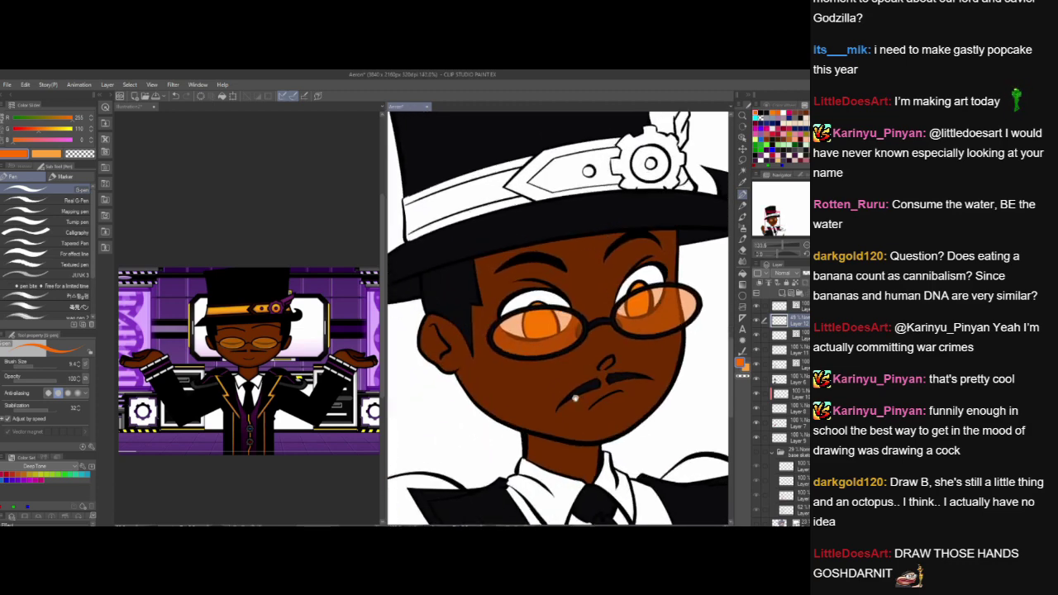
{"action": "scroll", "coordinate": [575, 398], "scroll_direction": "up", "scroll_amount": 3}
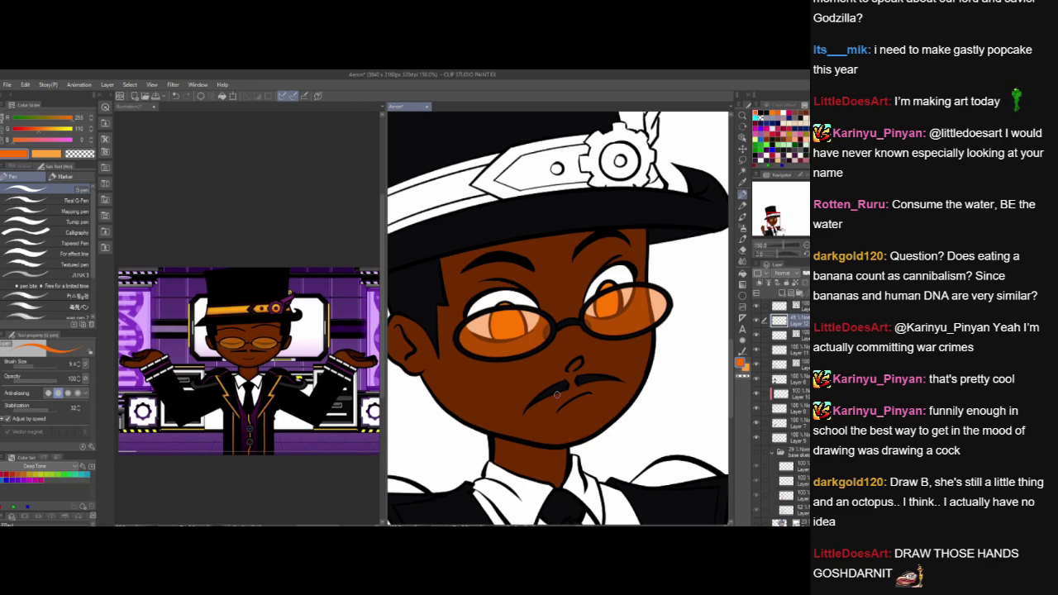
{"action": "scroll", "coordinate": [557, 394], "scroll_direction": "down", "scroll_amount": 5}
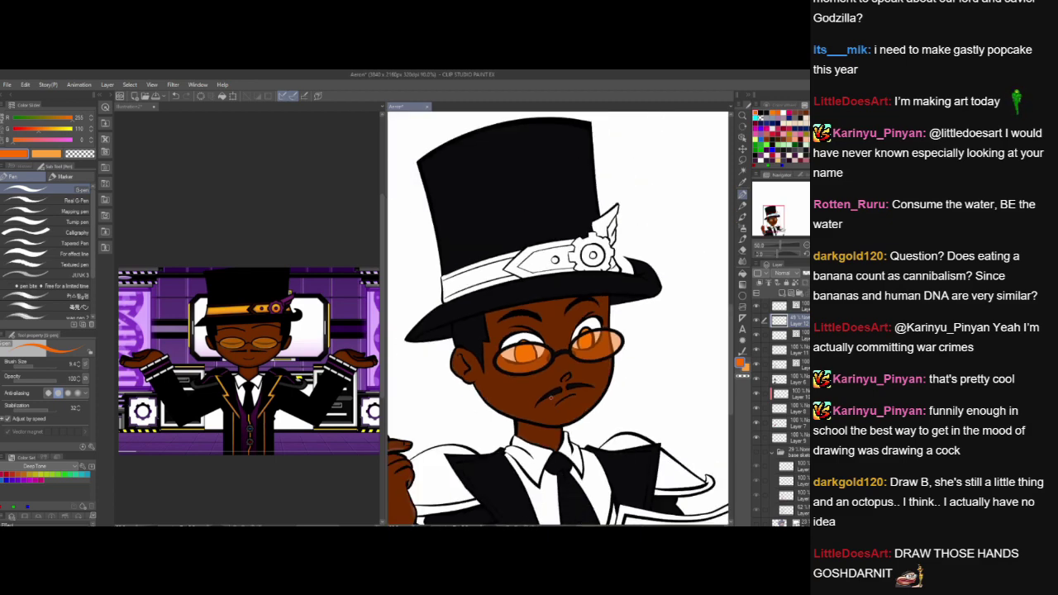
{"action": "left_click", "coordinate": [743, 203]}
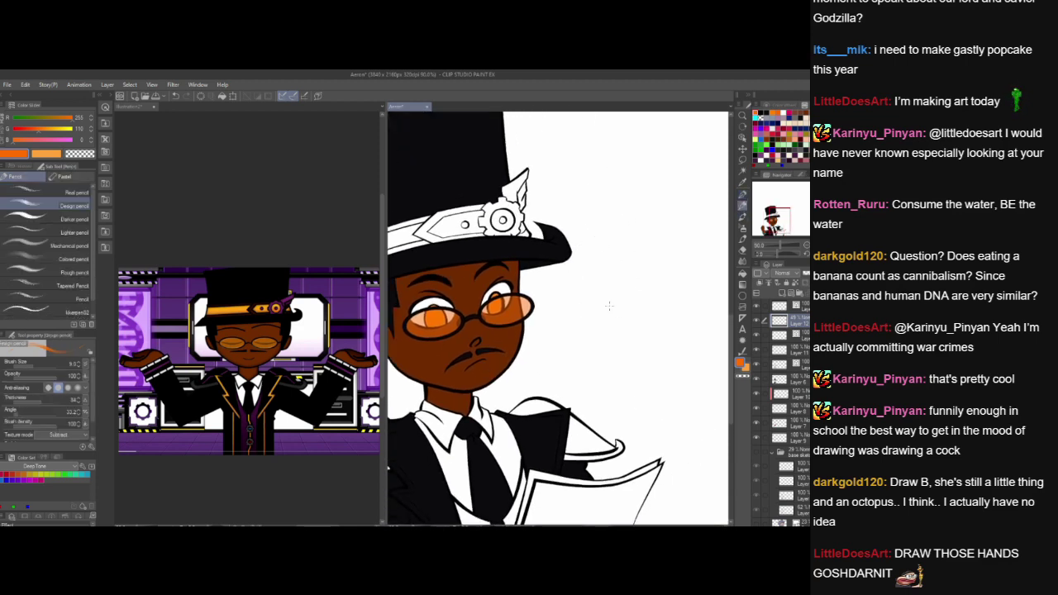
{"action": "mouse_move", "coordinate": [597, 306]}
{"action": "left_mouse_down"}
{"action": "mouse_move", "coordinate": [604, 332]}
{"action": "mouse_move", "coordinate": [624, 302]}
{"action": "mouse_move", "coordinate": [626, 325]}
{"action": "mouse_move", "coordinate": [605, 332]}
{"action": "mouse_move", "coordinate": [614, 299]}
{"action": "left_mouse_up"}
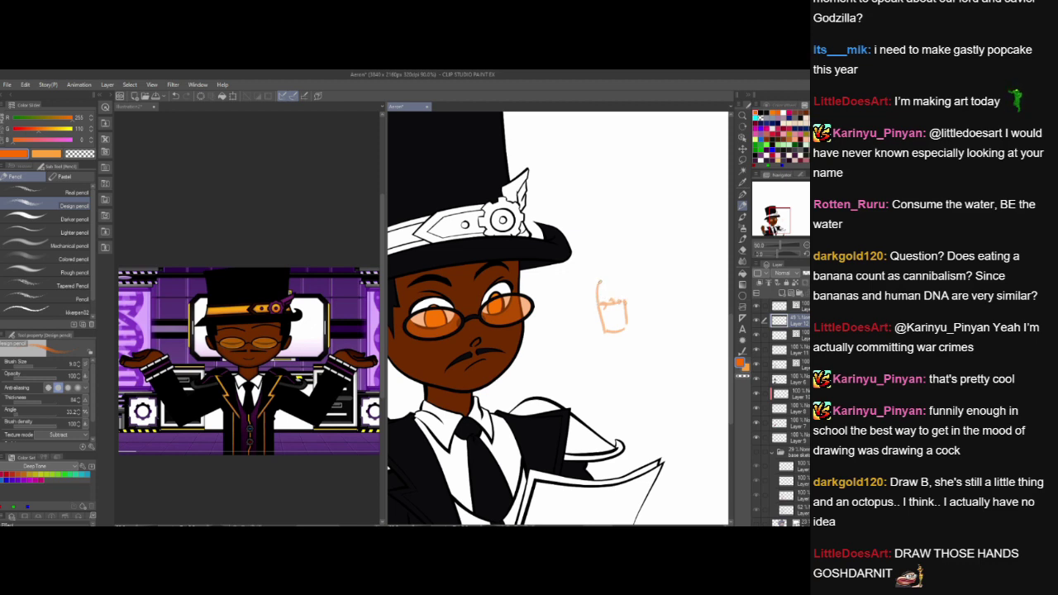
{"action": "mouse_move", "coordinate": [600, 282]}
{"action": "left_mouse_down"}
{"action": "mouse_move", "coordinate": [604, 303]}
{"action": "mouse_move", "coordinate": [607, 272]}
{"action": "mouse_move", "coordinate": [614, 297]}
{"action": "mouse_move", "coordinate": [618, 275]}
{"action": "left_mouse_up"}
{"action": "mouse_move", "coordinate": [617, 281]}
{"action": "left_mouse_down"}
{"action": "mouse_move", "coordinate": [626, 302]}
{"action": "mouse_move", "coordinate": [583, 310]}
{"action": "mouse_move", "coordinate": [600, 320]}
{"action": "left_mouse_up"}
{"action": "key", "text": "ctrl+z"}
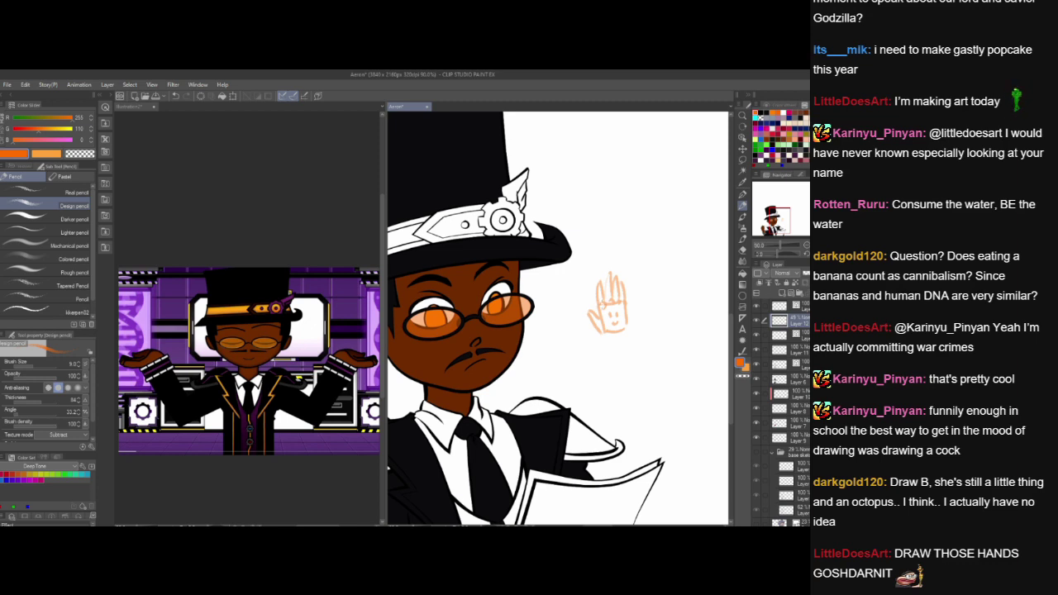
{"action": "left_click_drag", "start_coordinate": [606, 304], "coordinate": [612, 303]}
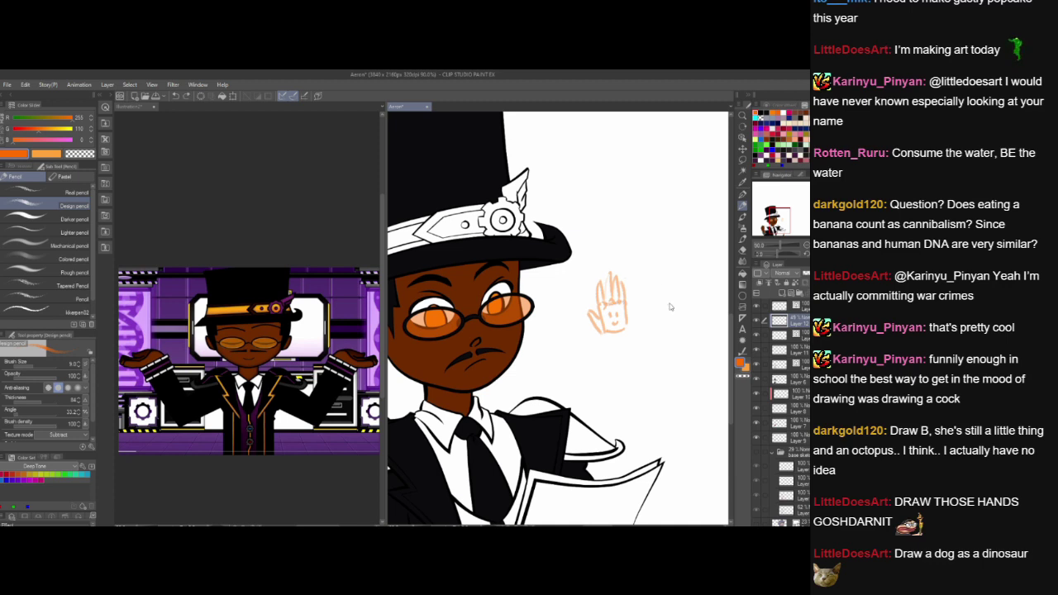
{"action": "key", "text": "ctrl+z"}
{"action": "key", "text": "ctrl+z"}
{"action": "key", "text": "ctrl+z"}
{"action": "key", "text": "ctrl+z"}
{"action": "key", "text": "ctrl+z"}
{"action": "key", "text": "ctrl+z"}
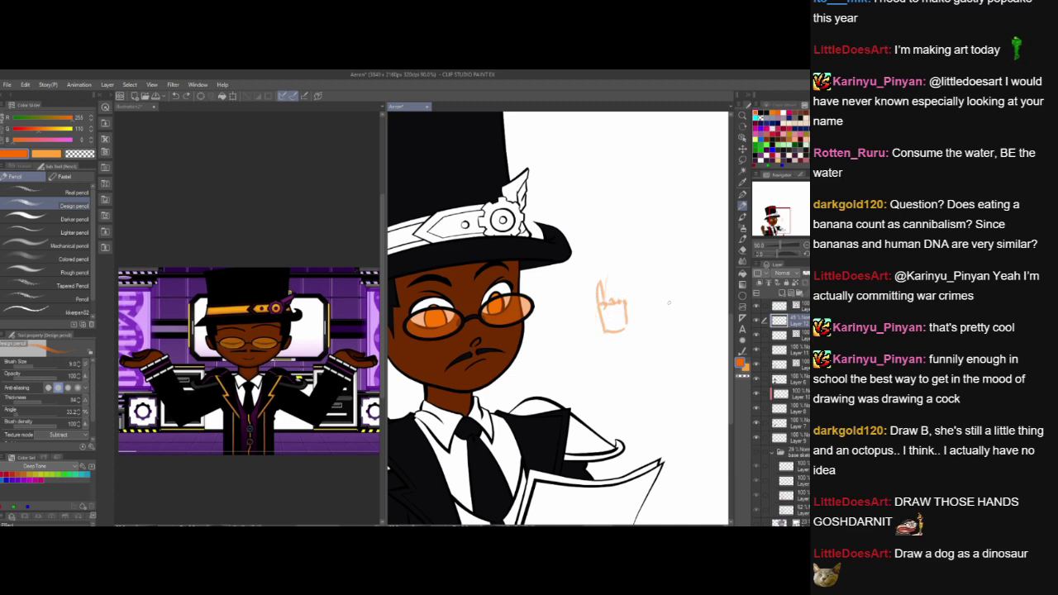
{"action": "key", "text": "ctrl+z"}
{"action": "key", "text": "ctrl+z"}
{"action": "key", "text": "ctrl+z"}
{"action": "key", "text": "ctrl+z"}
{"action": "key", "text": "ctrl+z"}
{"action": "key", "text": "ctrl+z"}
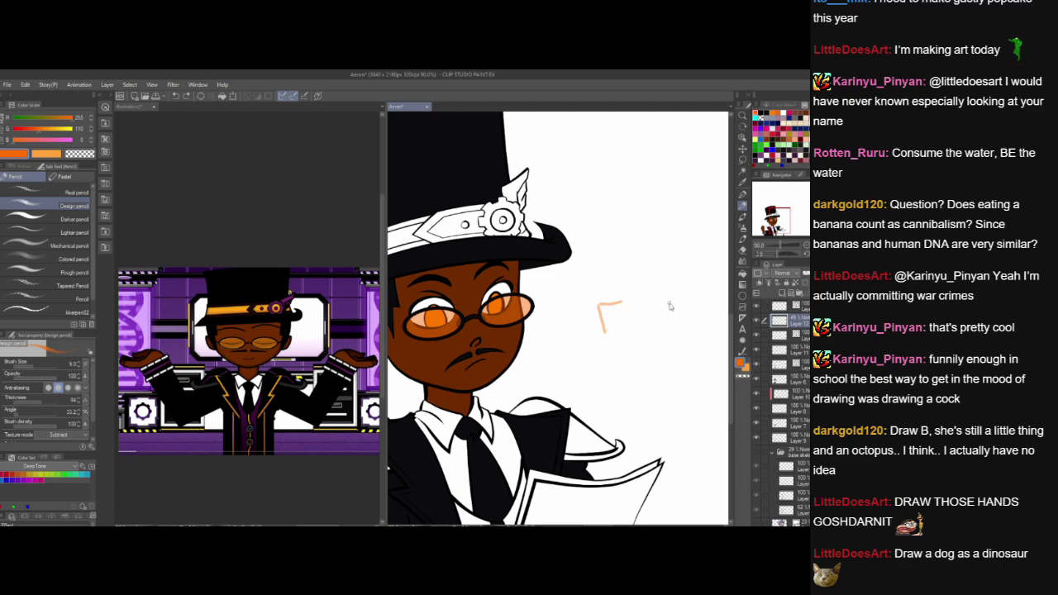
{"action": "left_click_drag", "start_coordinate": [526, 427], "coordinate": [623, 400]}
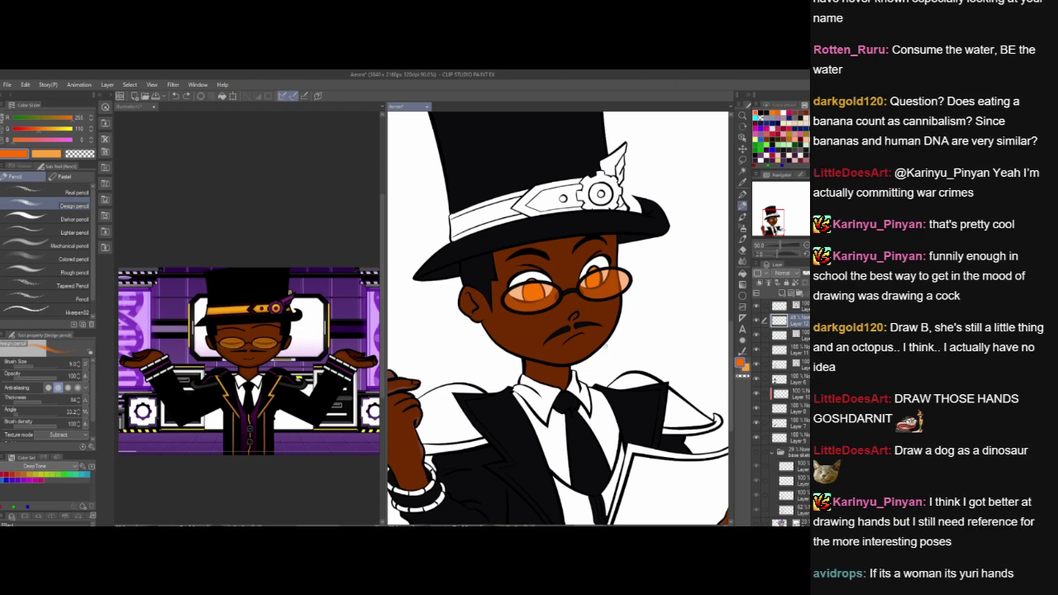
{"action": "key", "text": "e"}
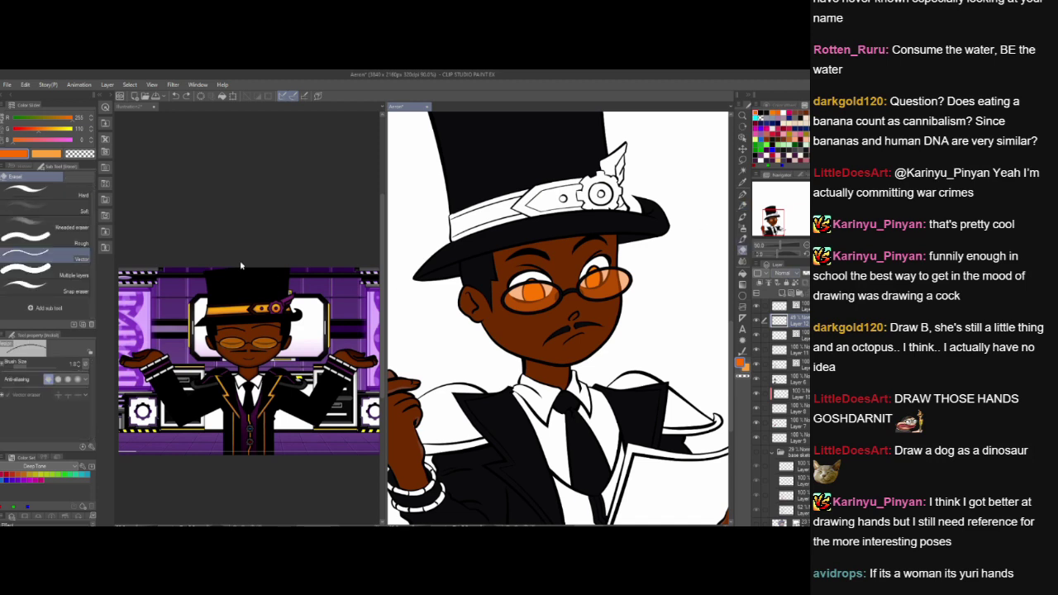
{"action": "left_click", "coordinate": [45, 207]}
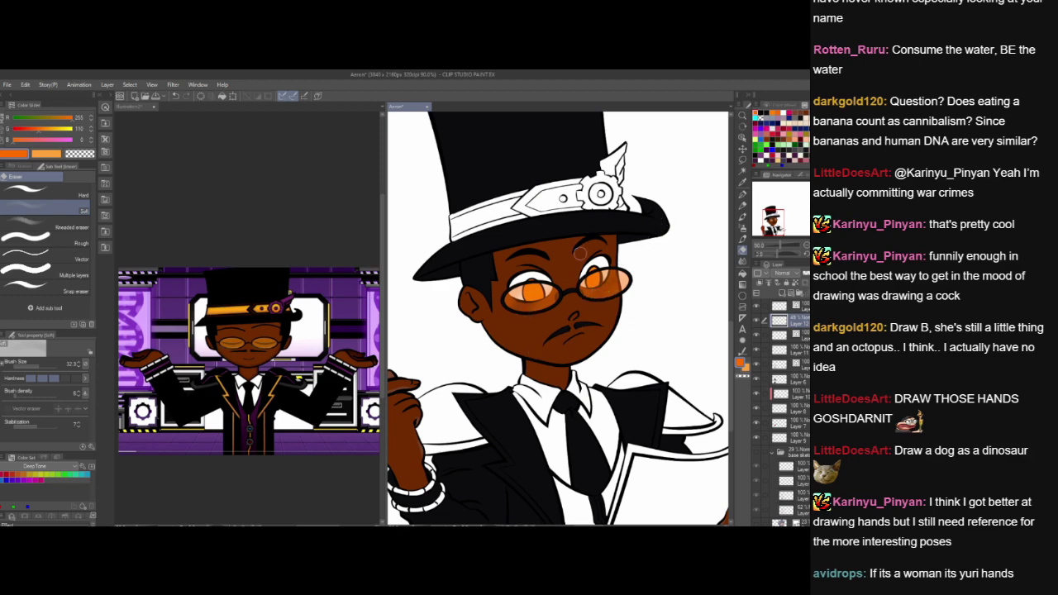
{"action": "scroll", "coordinate": [580, 254], "scroll_direction": "down", "scroll_amount": 3}
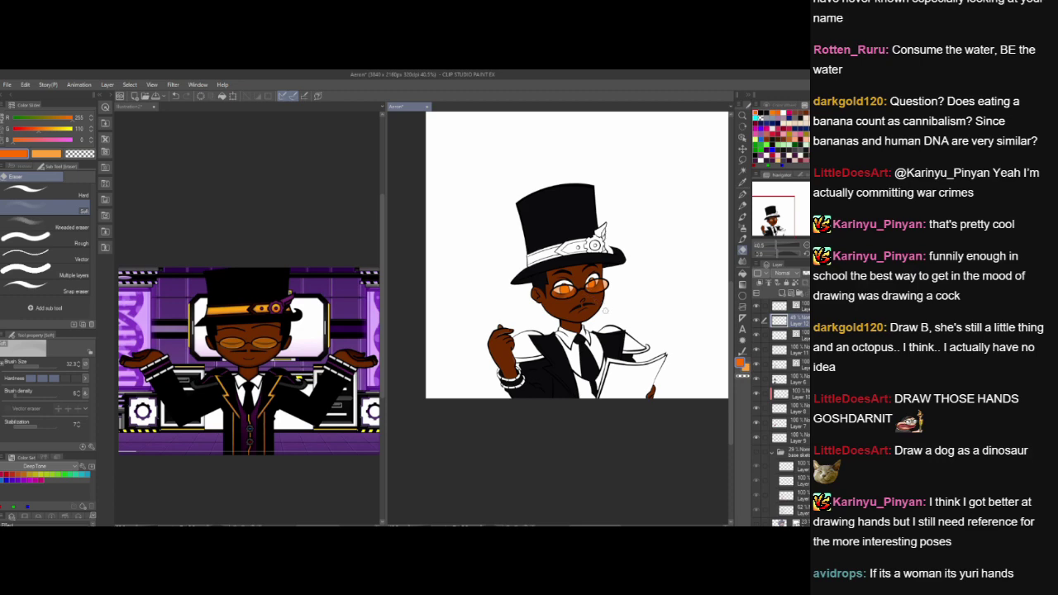
{"action": "scroll", "coordinate": [605, 311], "scroll_direction": "up", "scroll_amount": 2}
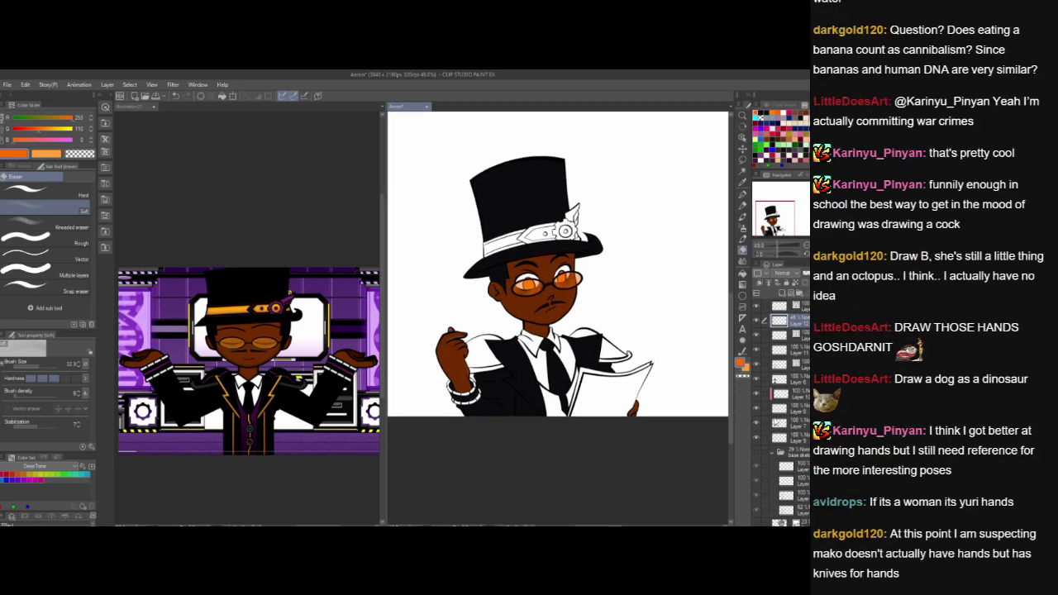
- Check the skin color layer by hiding and showing it, and add a new layer above the clipped Layer 10
{"action": "left_click", "coordinate": [802, 423]}
{"action": "left_click", "coordinate": [754, 423]}
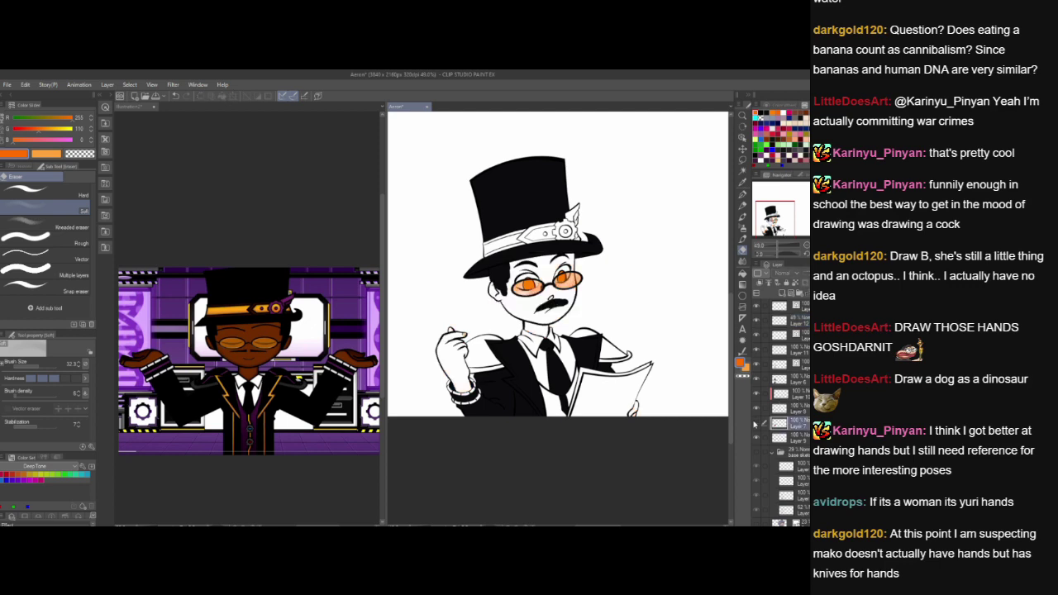
{"action": "left_click", "coordinate": [755, 423]}
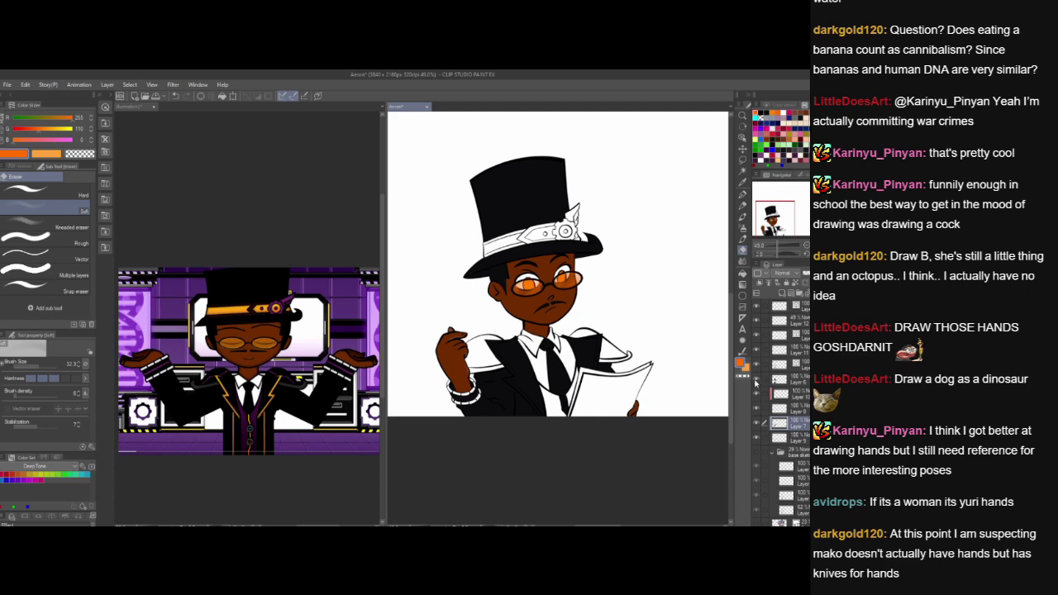
{"action": "left_click", "coordinate": [754, 382]}
{"action": "left_click", "coordinate": [754, 382]}
{"action": "left_click", "coordinate": [794, 392]}
{"action": "left_click", "coordinate": [781, 294]}
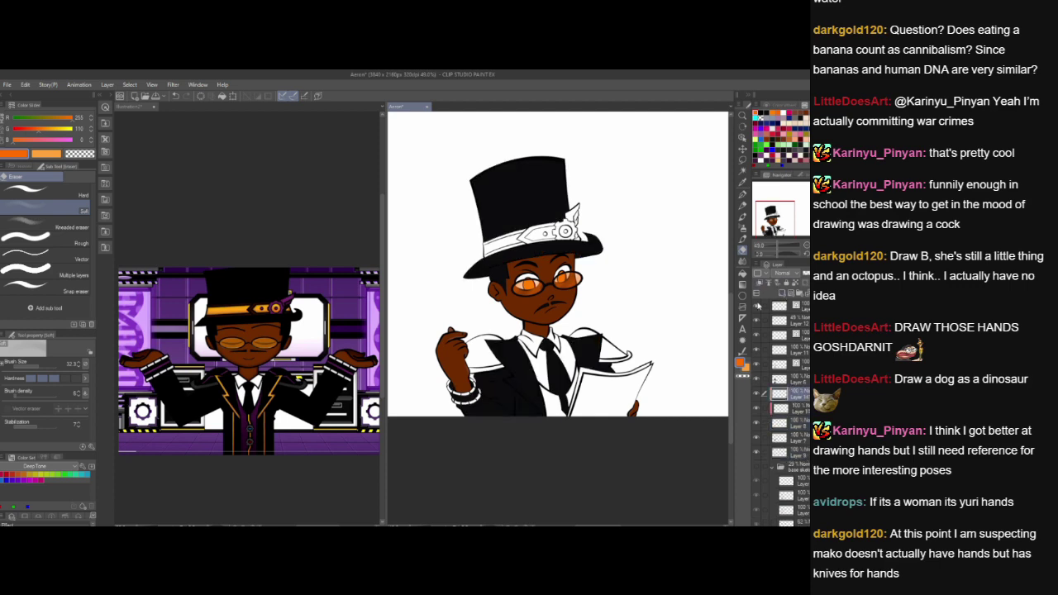
- Outline the vest areas beside the tie in orange with a size 9.4 G-pen, using the enlarged reference suit as a guide
{"action": "scroll", "coordinate": [241, 426], "scroll_direction": "up", "scroll_amount": 5}
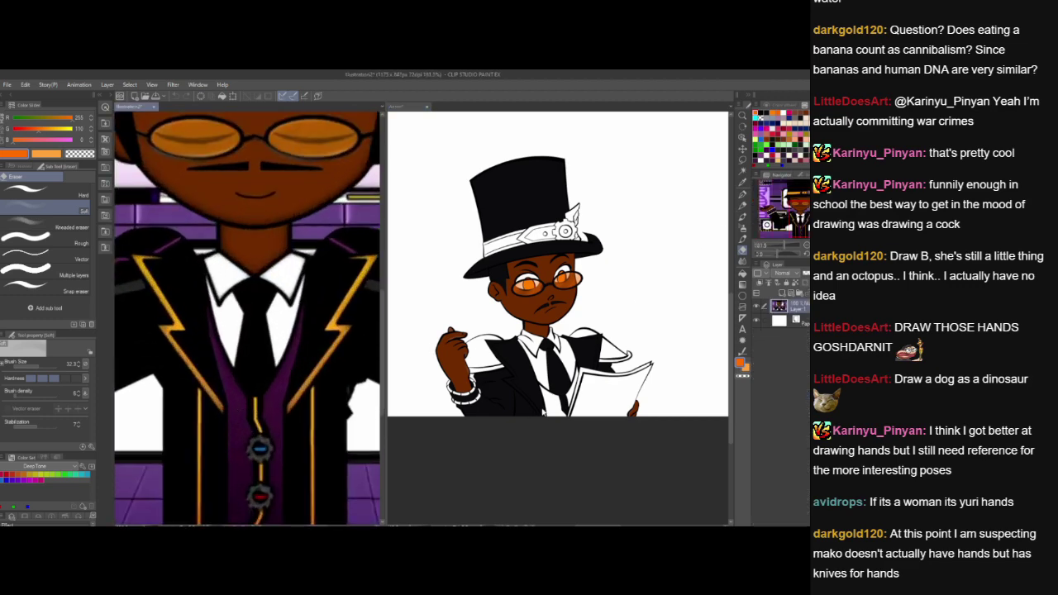
{"action": "scroll", "coordinate": [571, 394], "scroll_direction": "up", "scroll_amount": 3}
{"action": "scroll", "coordinate": [569, 392], "scroll_direction": "up", "scroll_amount": 4}
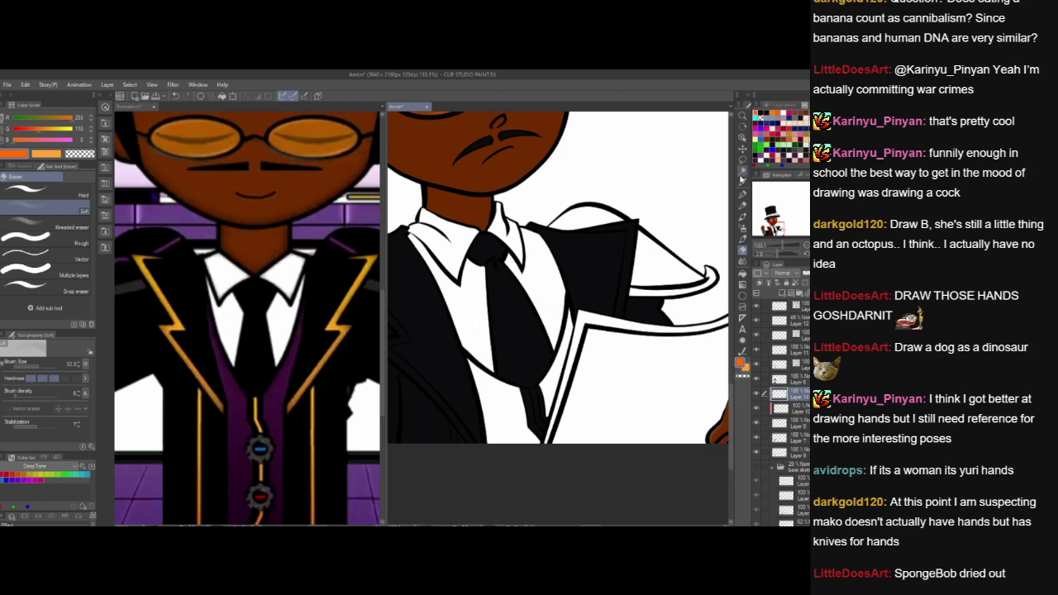
{"action": "left_click", "coordinate": [743, 198]}
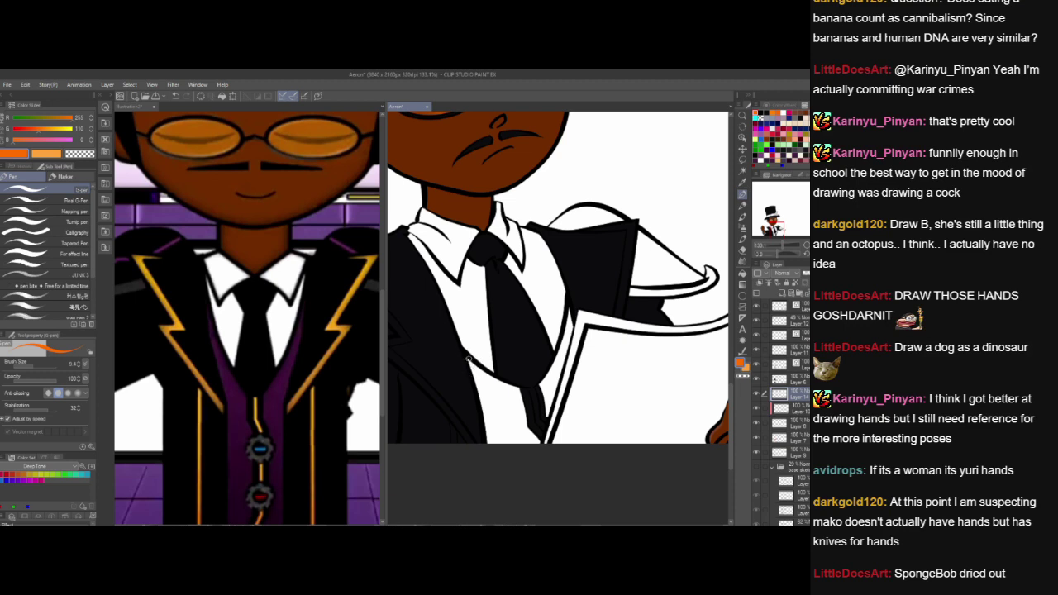
{"action": "left_click_drag", "start_coordinate": [470, 361], "coordinate": [487, 443]}
{"action": "mouse_move", "coordinate": [472, 364]}
{"action": "left_mouse_down"}
{"action": "mouse_move", "coordinate": [519, 389]}
{"action": "mouse_move", "coordinate": [551, 371]}
{"action": "mouse_move", "coordinate": [539, 386]}
{"action": "mouse_move", "coordinate": [566, 339]}
{"action": "mouse_move", "coordinate": [569, 308]}
{"action": "left_mouse_up"}
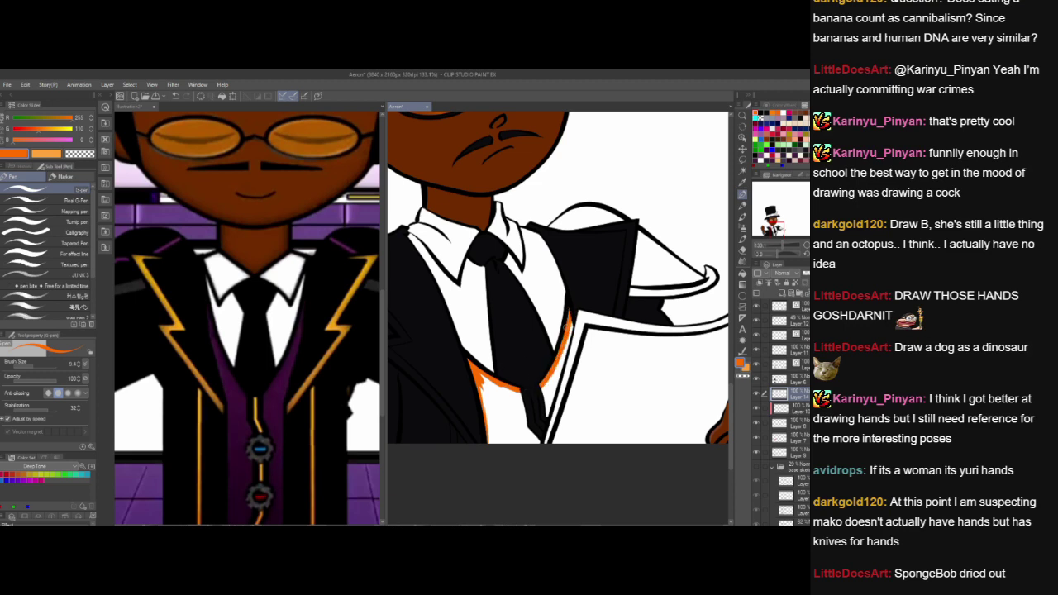
{"action": "left_click_drag", "start_coordinate": [562, 355], "coordinate": [547, 388]}
{"action": "mouse_move", "coordinate": [571, 319]}
{"action": "left_mouse_down"}
{"action": "mouse_move", "coordinate": [566, 376]}
{"action": "mouse_move", "coordinate": [544, 418]}
{"action": "left_mouse_up"}
{"action": "mouse_move", "coordinate": [477, 382]}
{"action": "left_mouse_down"}
{"action": "mouse_move", "coordinate": [487, 437]}
{"action": "mouse_move", "coordinate": [537, 441]}
{"action": "left_mouse_up"}
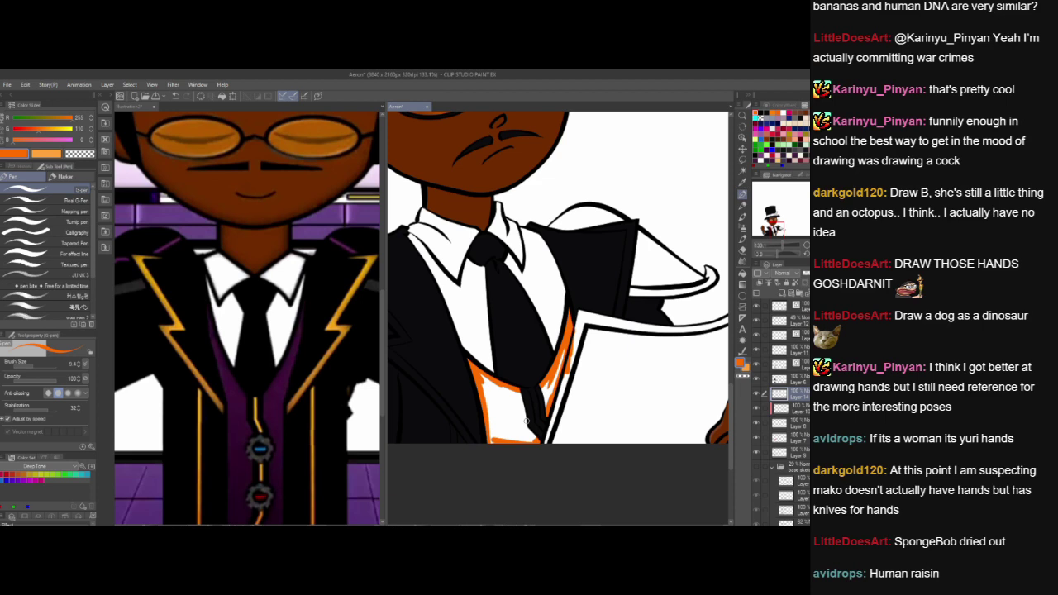
- Move the new color layer beneath the skin color layer and outline the white shoulder piece beside the raised hand in orange
{"action": "left_click_drag", "start_coordinate": [456, 349], "coordinate": [655, 362]}
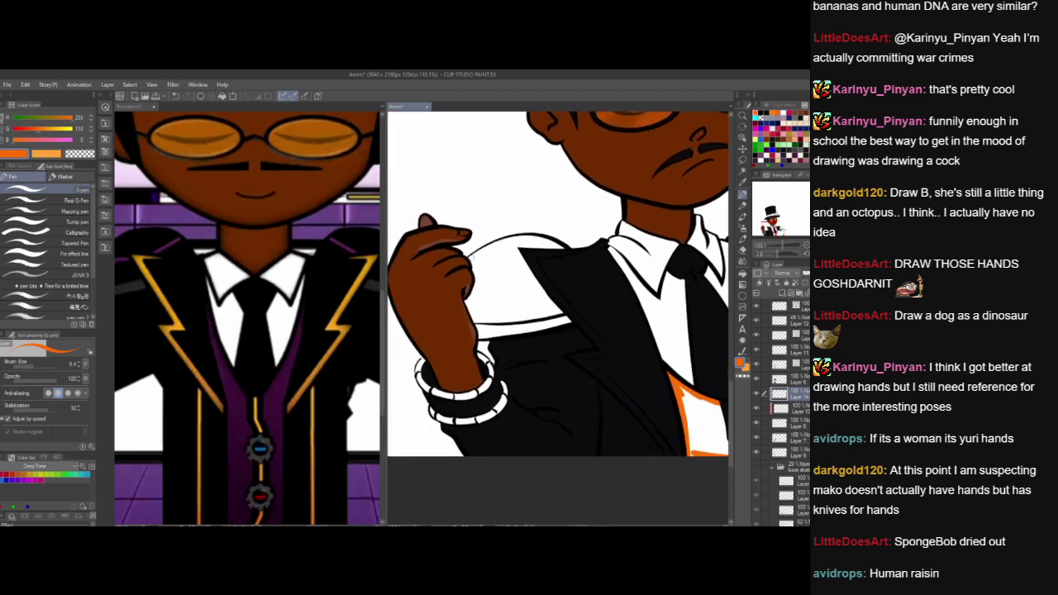
{"action": "mouse_move", "coordinate": [471, 258]}
{"action": "left_mouse_down"}
{"action": "mouse_move", "coordinate": [483, 284]}
{"action": "mouse_move", "coordinate": [475, 283]}
{"action": "left_mouse_up"}
{"action": "left_click_drag", "start_coordinate": [795, 395], "coordinate": [801, 441]}
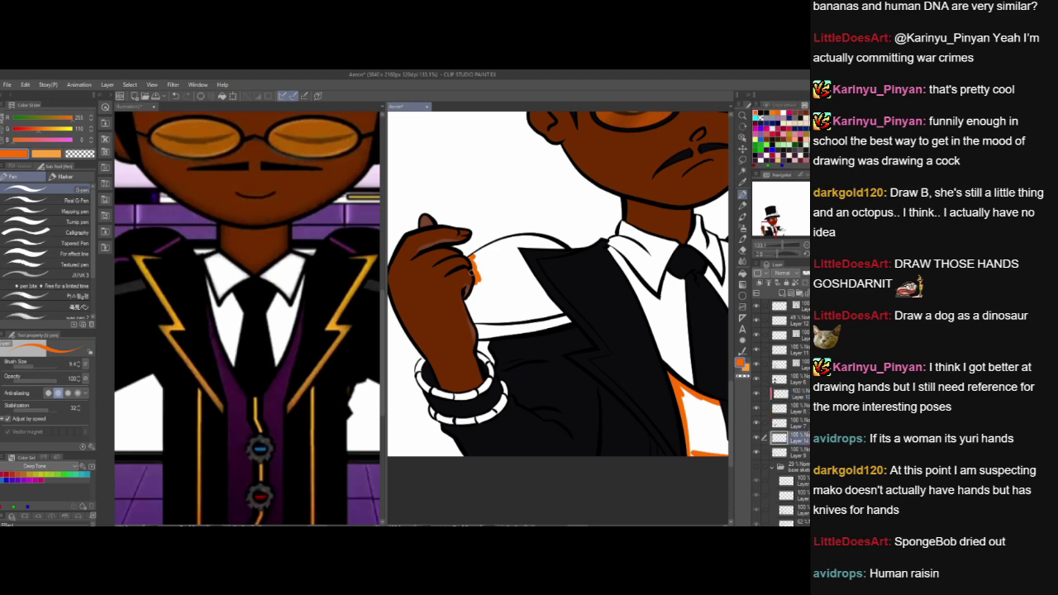
{"action": "mouse_move", "coordinate": [464, 292]}
{"action": "left_mouse_down"}
{"action": "mouse_move", "coordinate": [471, 319]}
{"action": "mouse_move", "coordinate": [501, 322]}
{"action": "left_mouse_up"}
{"action": "mouse_move", "coordinate": [473, 257]}
{"action": "left_mouse_down"}
{"action": "mouse_move", "coordinate": [526, 236]}
{"action": "mouse_move", "coordinate": [555, 240]}
{"action": "left_mouse_up"}
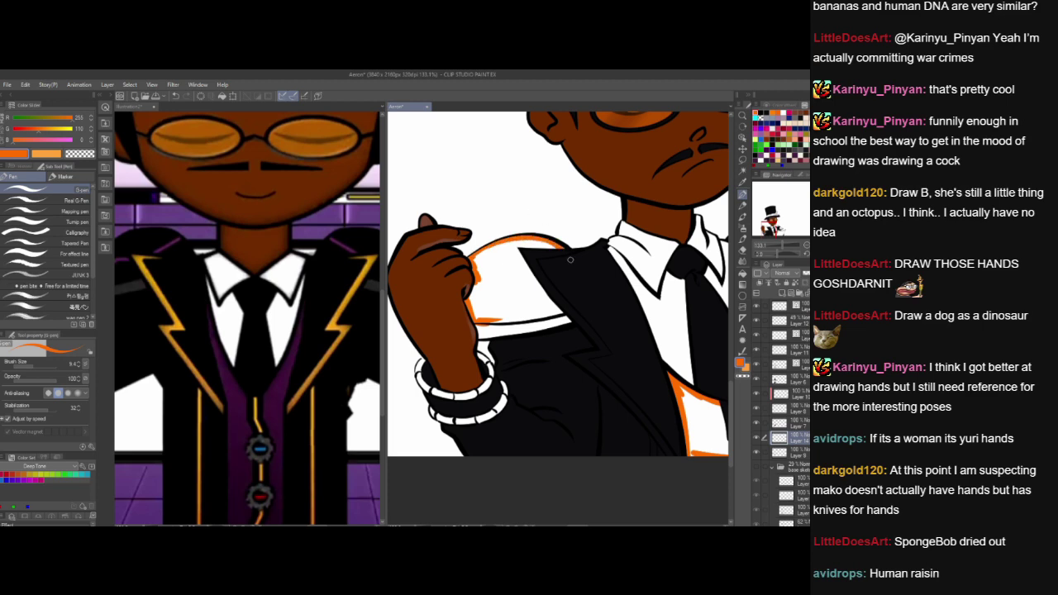
{"action": "left_click_drag", "start_coordinate": [492, 320], "coordinate": [562, 318]}
- Outline the white pointed shoulder piece on the side of the held paper in orange on the same layer
{"action": "left_click_drag", "start_coordinate": [646, 397], "coordinate": [502, 398]}
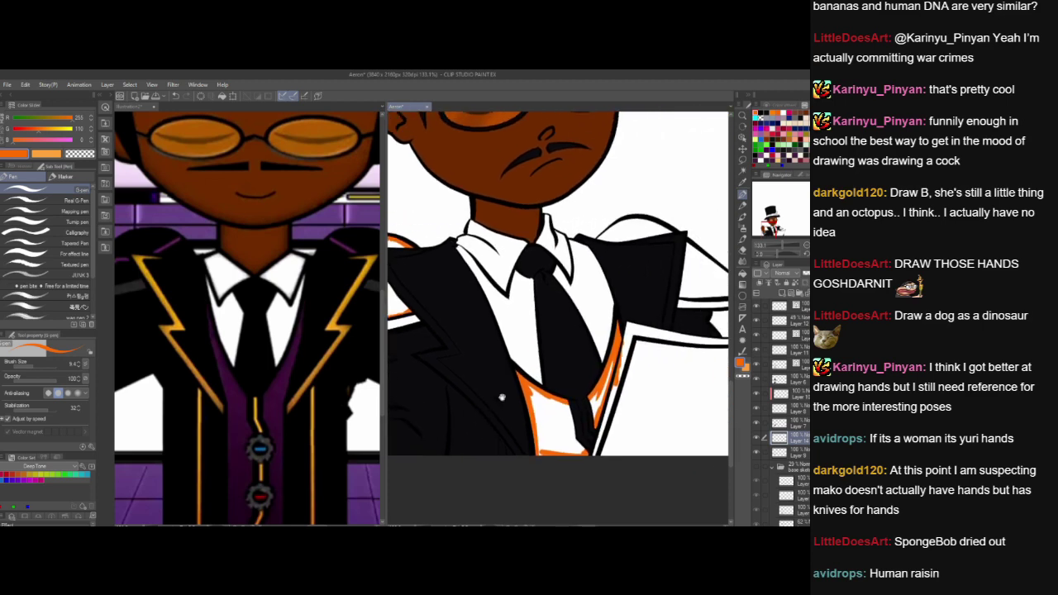
{"action": "left_click_drag", "start_coordinate": [609, 310], "coordinate": [564, 327]}
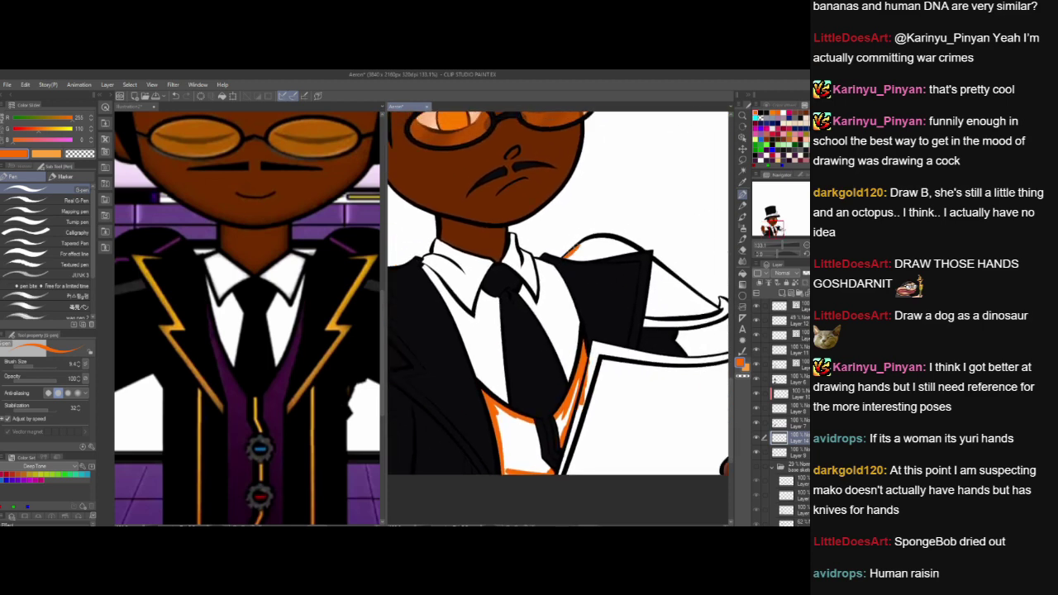
{"action": "mouse_move", "coordinate": [578, 247]}
{"action": "left_mouse_down"}
{"action": "mouse_move", "coordinate": [633, 240]}
{"action": "mouse_move", "coordinate": [620, 241]}
{"action": "mouse_move", "coordinate": [724, 314]}
{"action": "left_mouse_up"}
{"action": "left_click_drag", "start_coordinate": [646, 314], "coordinate": [719, 311]}
{"action": "left_click_drag", "start_coordinate": [568, 458], "coordinate": [669, 419]}
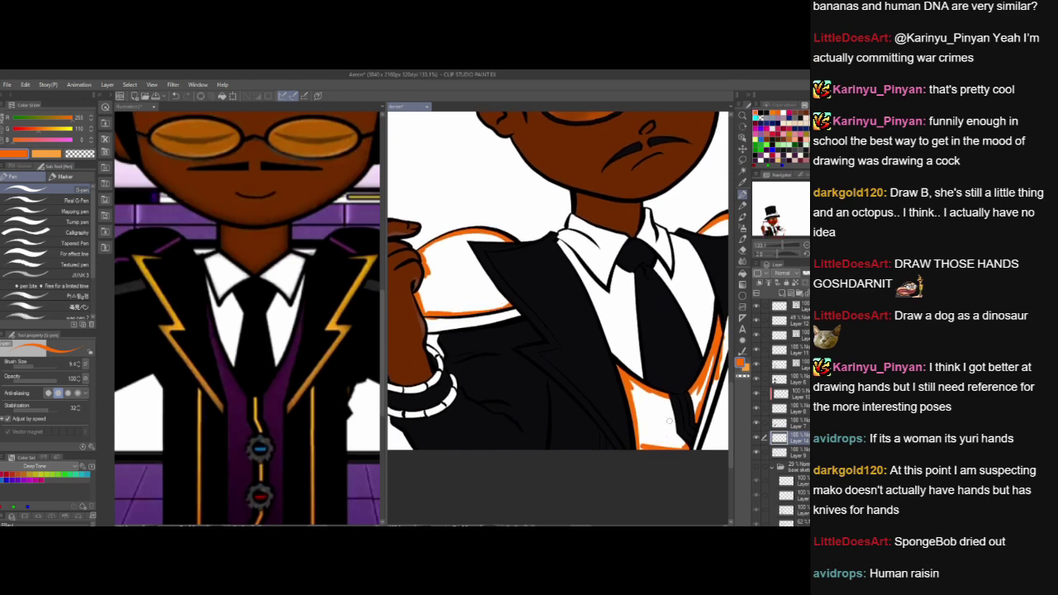
{"action": "key", "text": "w"}
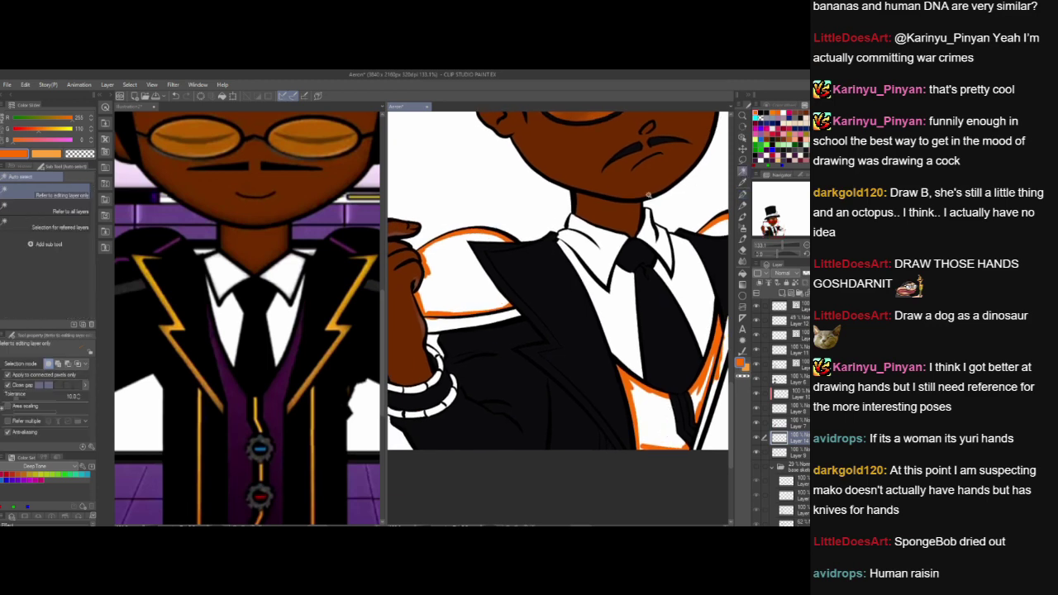
{"action": "left_click", "coordinate": [487, 267]}
{"action": "left_click_drag", "start_coordinate": [628, 429], "coordinate": [512, 422]}
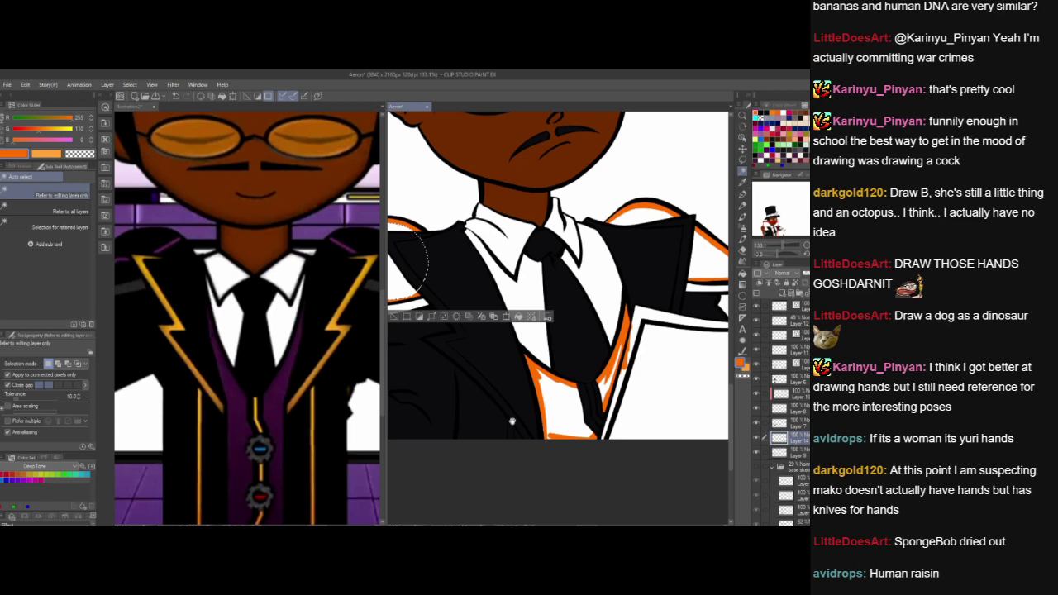
{"action": "left_click", "coordinate": [587, 387]}
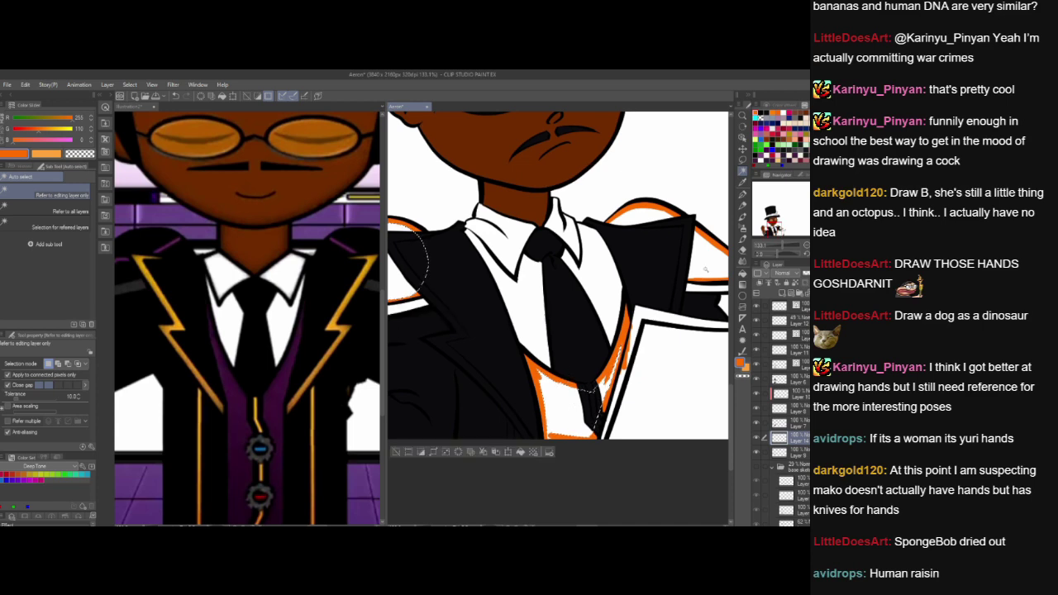
{"action": "left_click", "coordinate": [662, 218]}
{"action": "key", "text": "ctrl+z"}
{"action": "left_click_drag", "start_coordinate": [655, 394], "coordinate": [620, 416]}
{"action": "key", "text": "ctrl+d"}
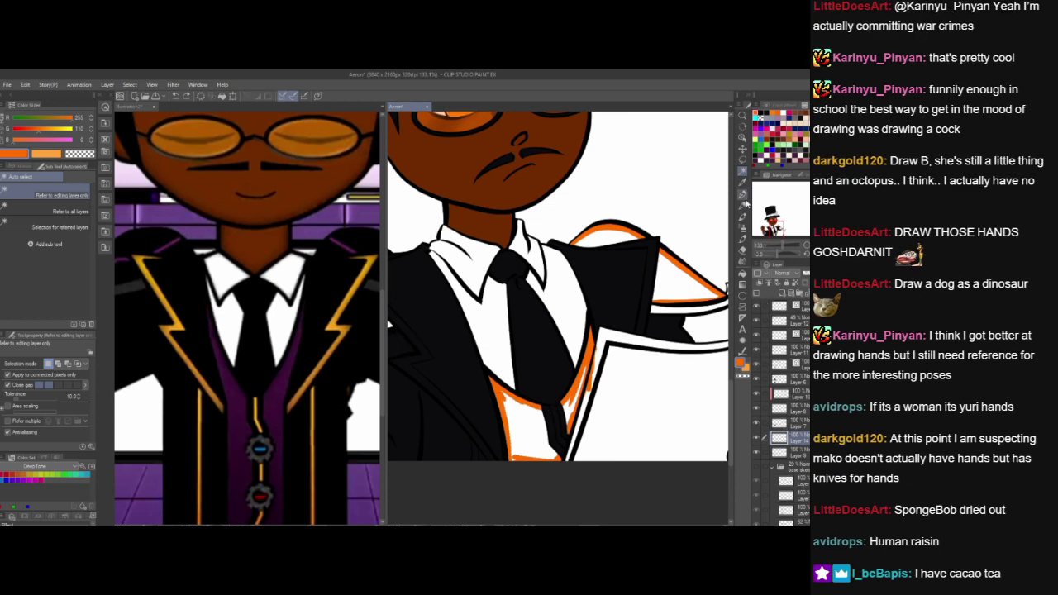
- Reinforce the lower orange outline of the shoulder piece on the paper side with the G-pen to close its gaps
{"action": "left_click", "coordinate": [742, 196]}
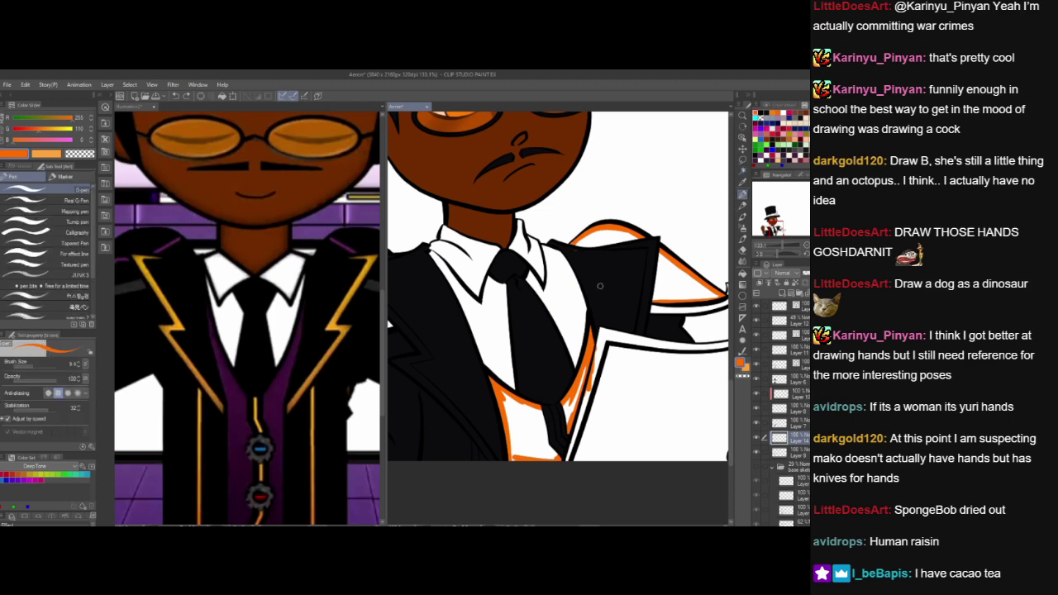
{"action": "left_click_drag", "start_coordinate": [647, 301], "coordinate": [691, 300]}
{"action": "left_click_drag", "start_coordinate": [684, 299], "coordinate": [719, 296]}
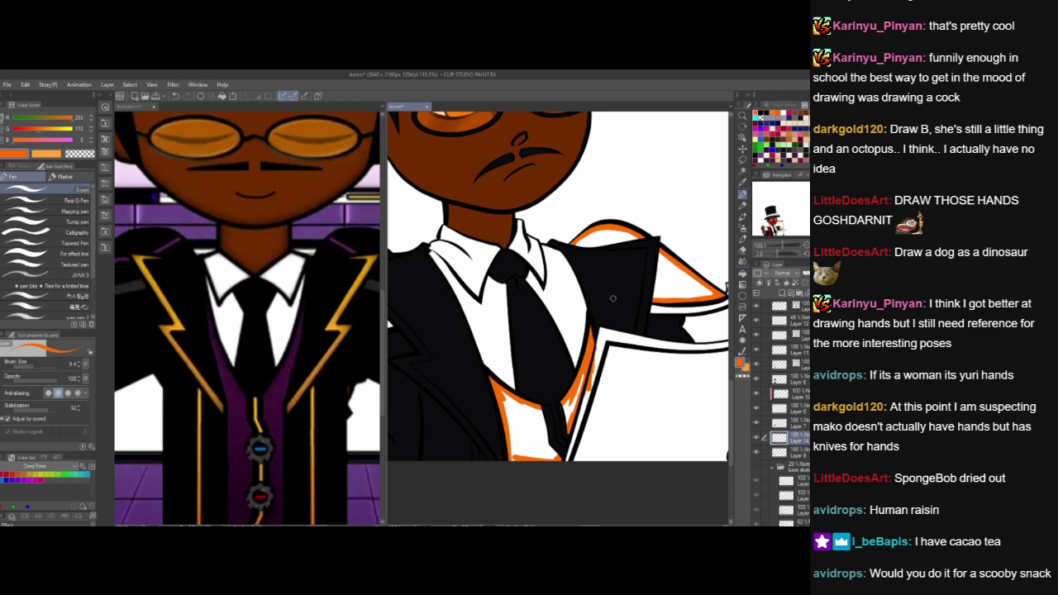
- Auto-select the outlined insides of both shoulder pieces and the vest, fill them with orange, and clear the selection
{"action": "left_click_drag", "start_coordinate": [620, 340], "coordinate": [720, 379]}
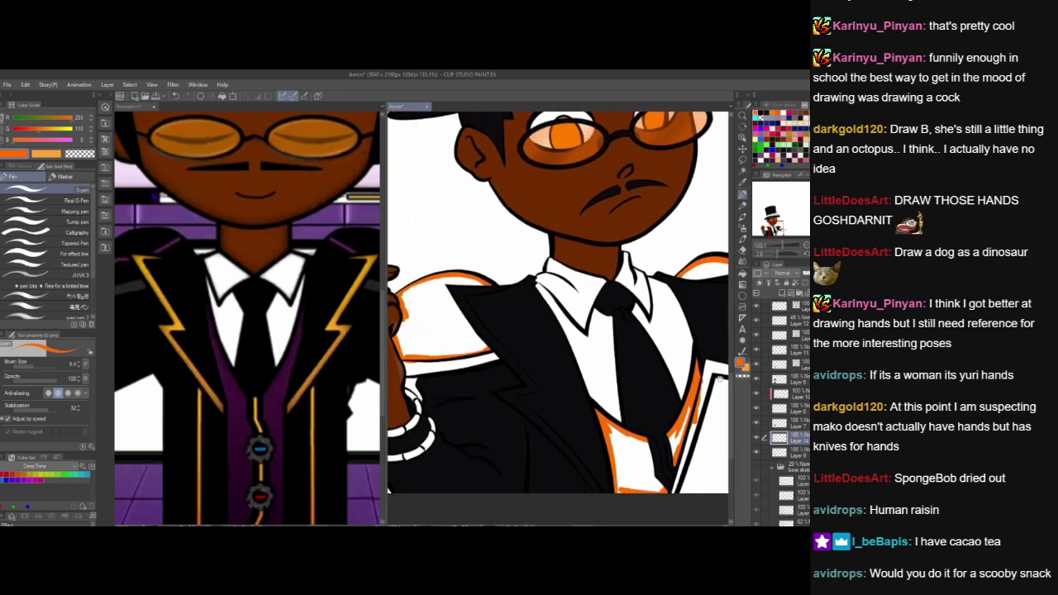
{"action": "left_click", "coordinate": [742, 172]}
{"action": "left_click", "coordinate": [453, 320]}
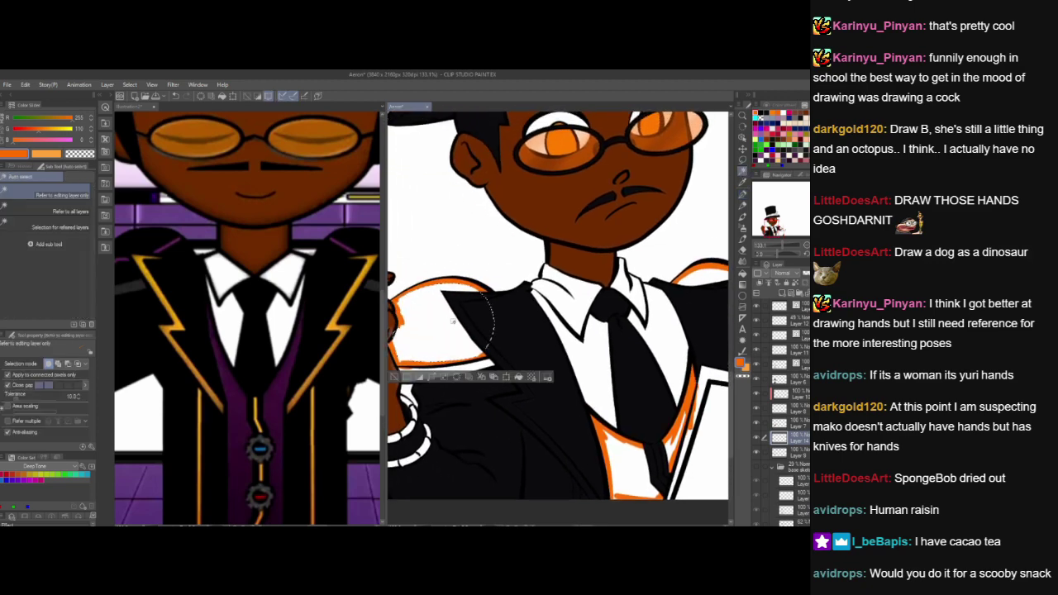
{"action": "left_click_drag", "start_coordinate": [636, 420], "coordinate": [554, 418]}
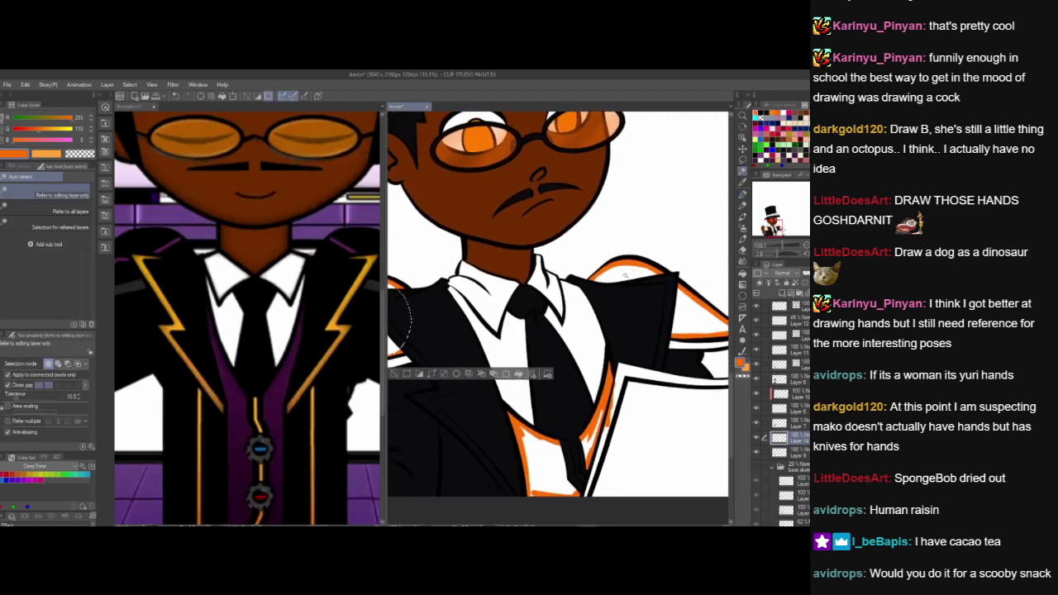
{"action": "left_click", "coordinate": [628, 268], "text": "shift"}
{"action": "left_click", "coordinate": [577, 478]}
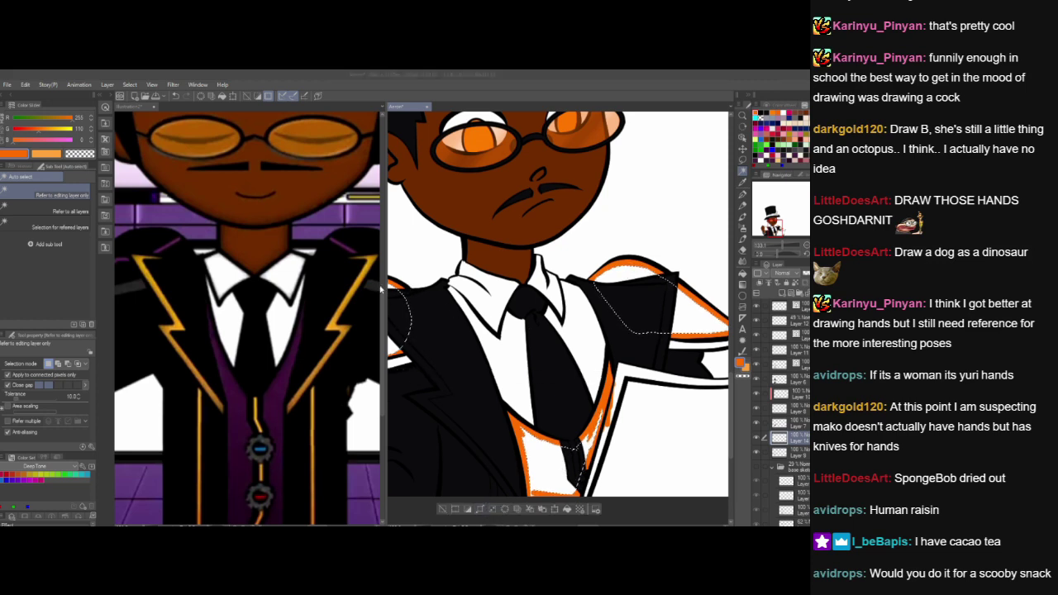
{"action": "left_click", "coordinate": [479, 288]}
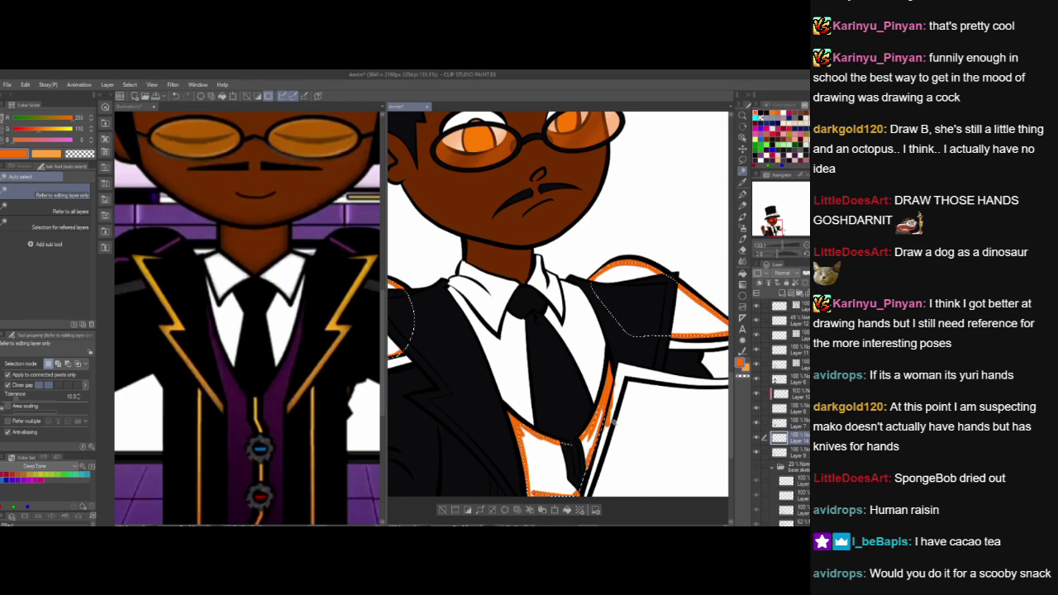
{"action": "left_click", "coordinate": [569, 510]}
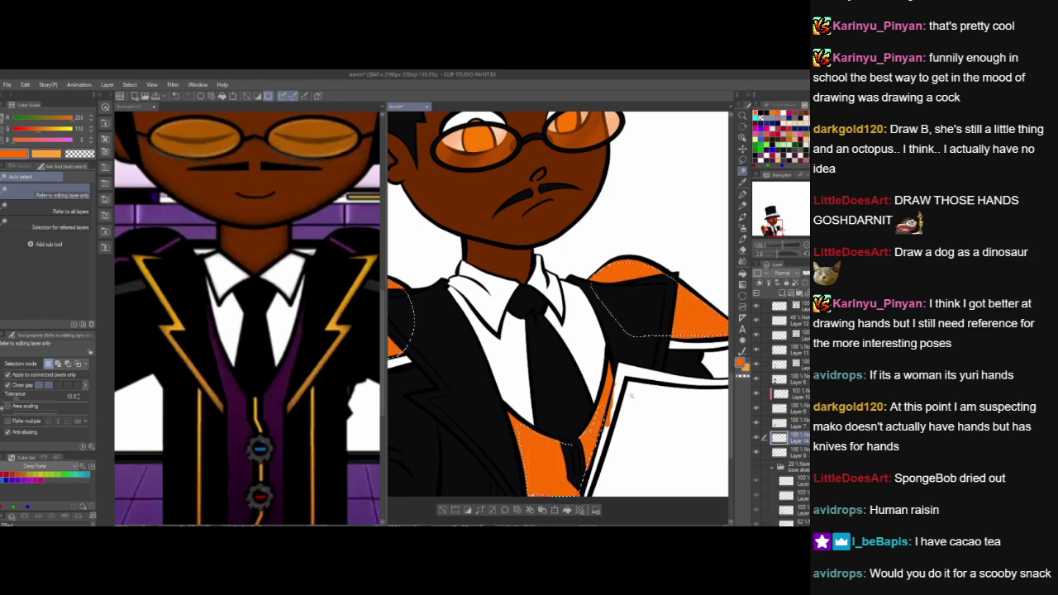
{"action": "left_click", "coordinate": [741, 162]}
{"action": "key", "text": "ctrl+d"}
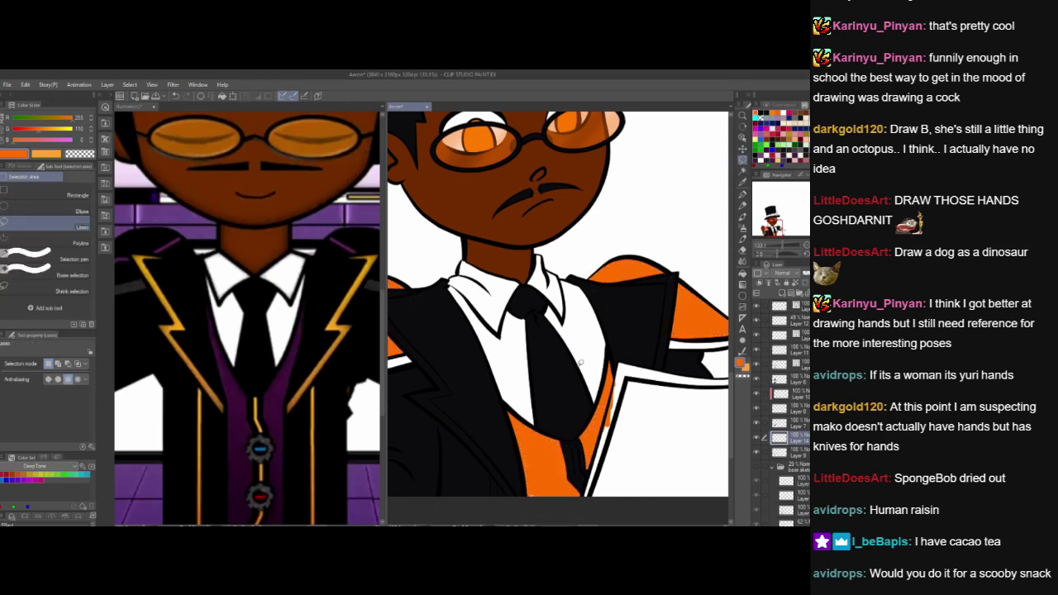
- Touch up the edge of the orange vest fill beneath the shirt with the G-pen and check the whole figure
{"action": "left_click", "coordinate": [741, 197]}
{"action": "mouse_move", "coordinate": [534, 426]}
{"action": "left_mouse_down"}
{"action": "mouse_move", "coordinate": [567, 439]}
{"action": "mouse_move", "coordinate": [685, 433]}
{"action": "mouse_move", "coordinate": [534, 433]}
{"action": "left_mouse_up"}
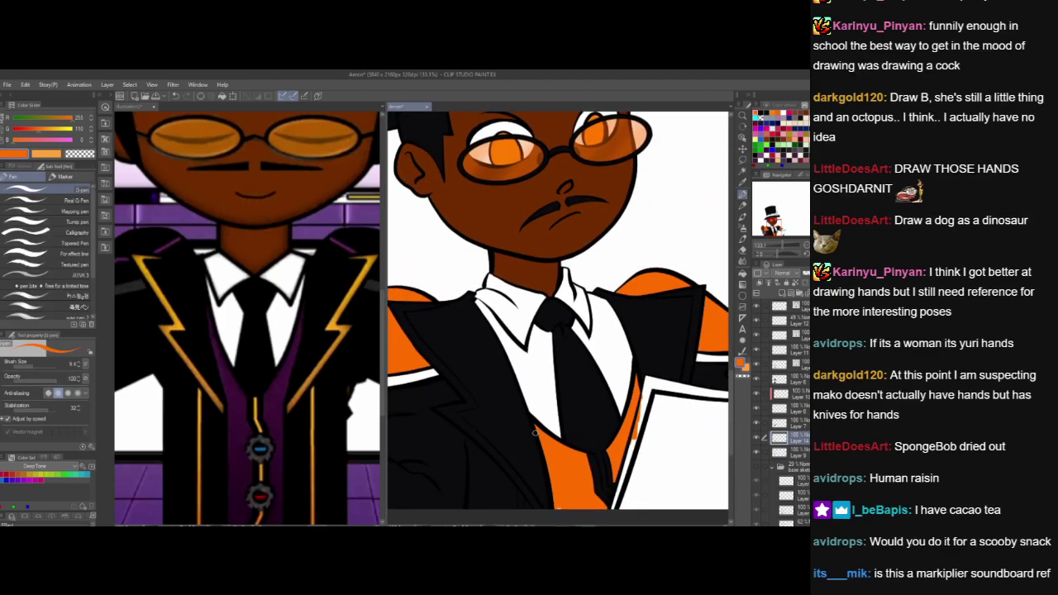
{"action": "scroll", "coordinate": [535, 431], "scroll_direction": "down", "scroll_amount": 8}
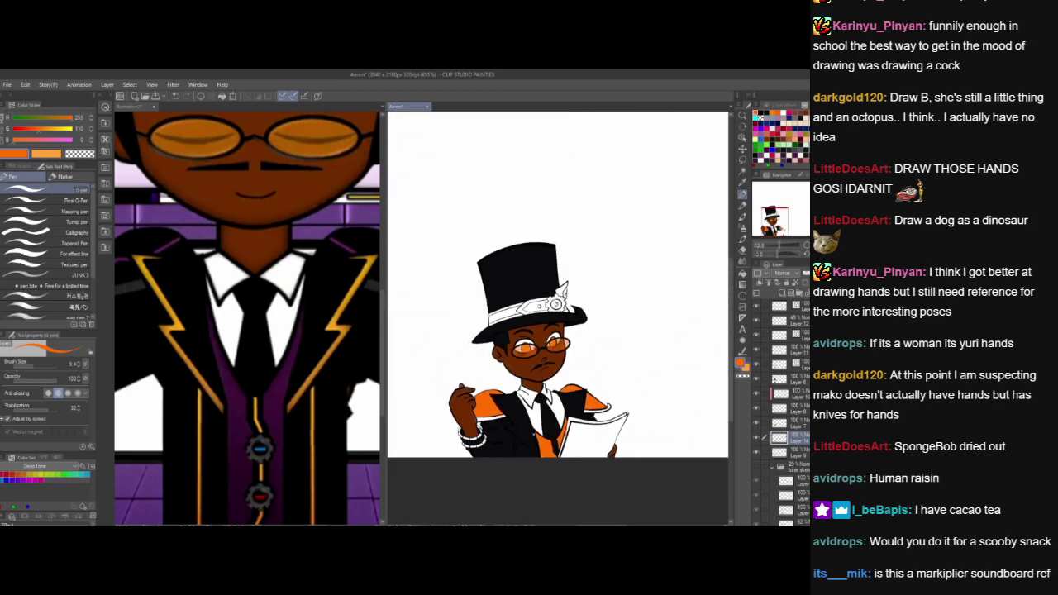
{"action": "scroll", "coordinate": [526, 435], "scroll_direction": "up", "scroll_amount": 5}
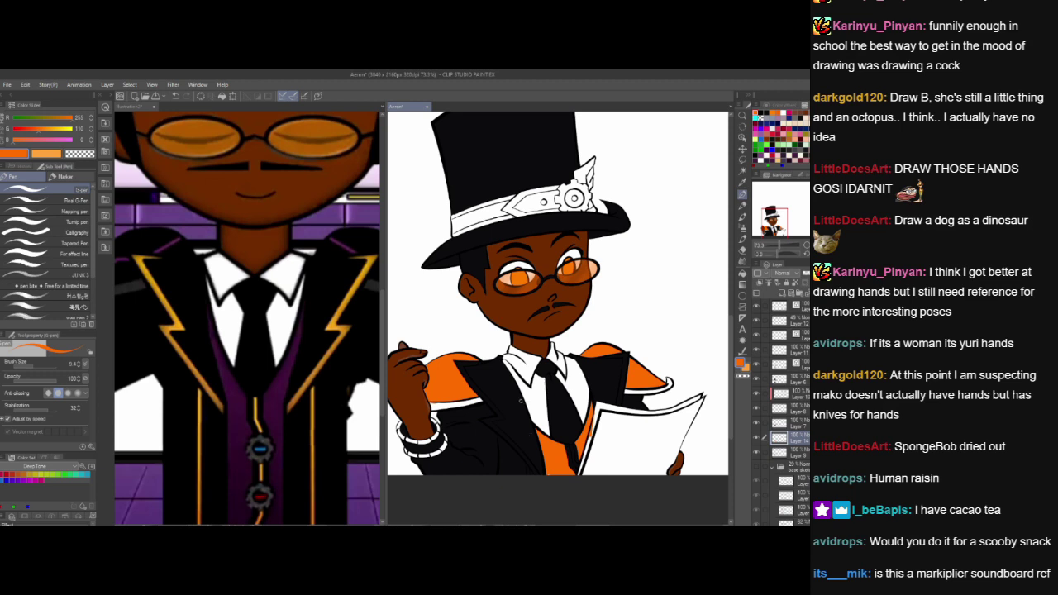
{"action": "scroll", "coordinate": [520, 401], "scroll_direction": "up", "scroll_amount": 3}
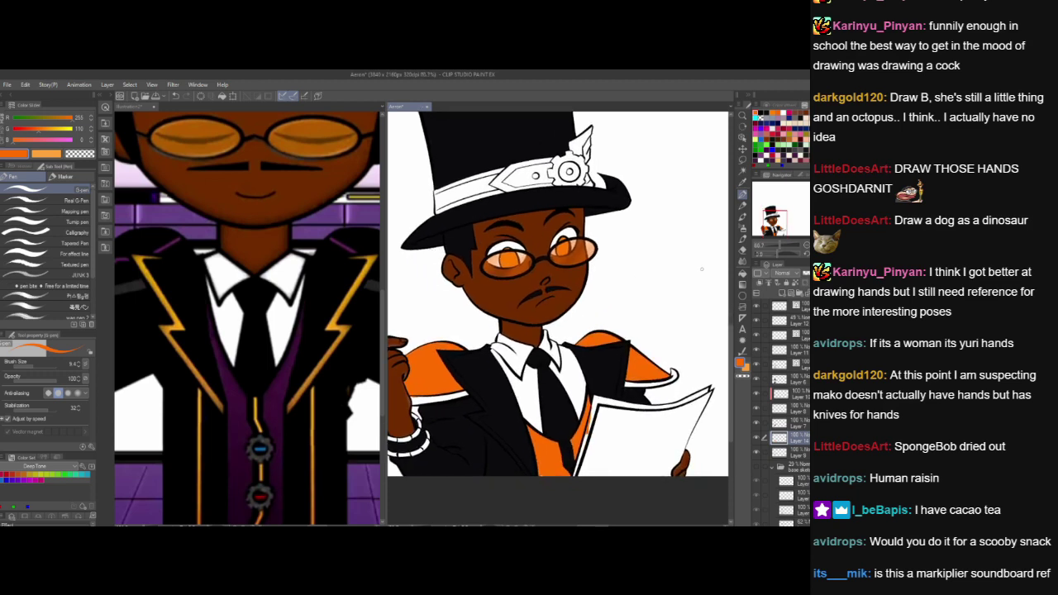
- Sample the dark purple from the reference vest and paint over the orange vest areas with a size 39.7 G-pen
{"action": "left_click", "coordinate": [741, 182]}
{"action": "left_click", "coordinate": [275, 401]}
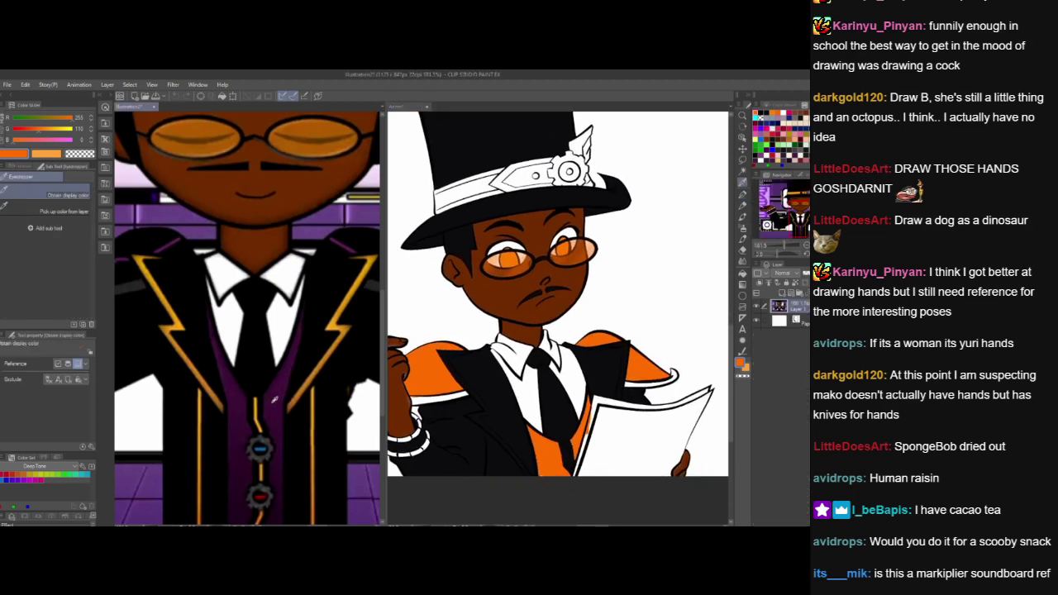
{"action": "left_click", "coordinate": [741, 192]}
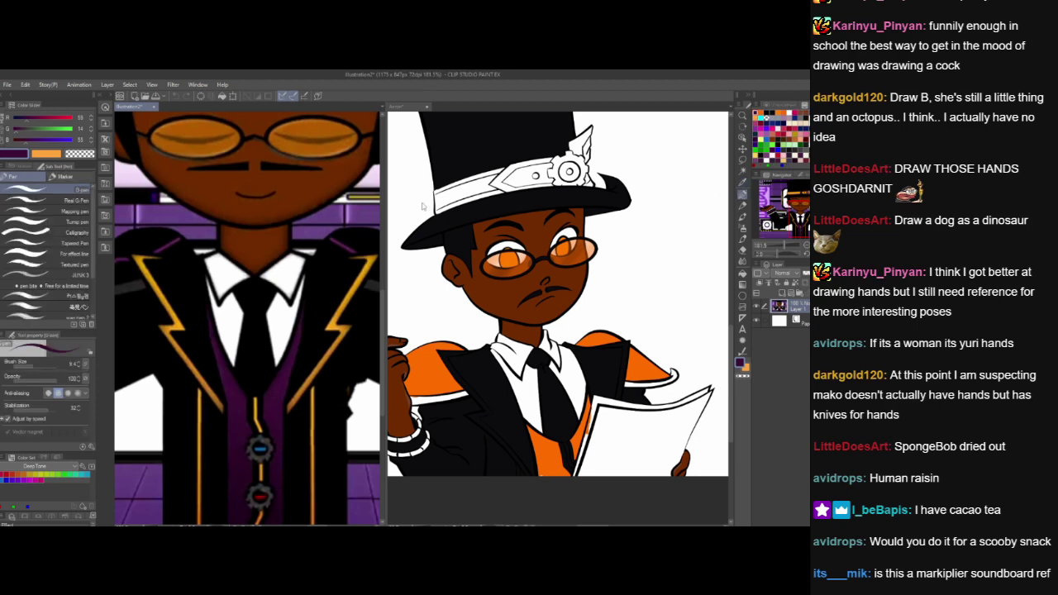
{"action": "left_click", "coordinate": [403, 112]}
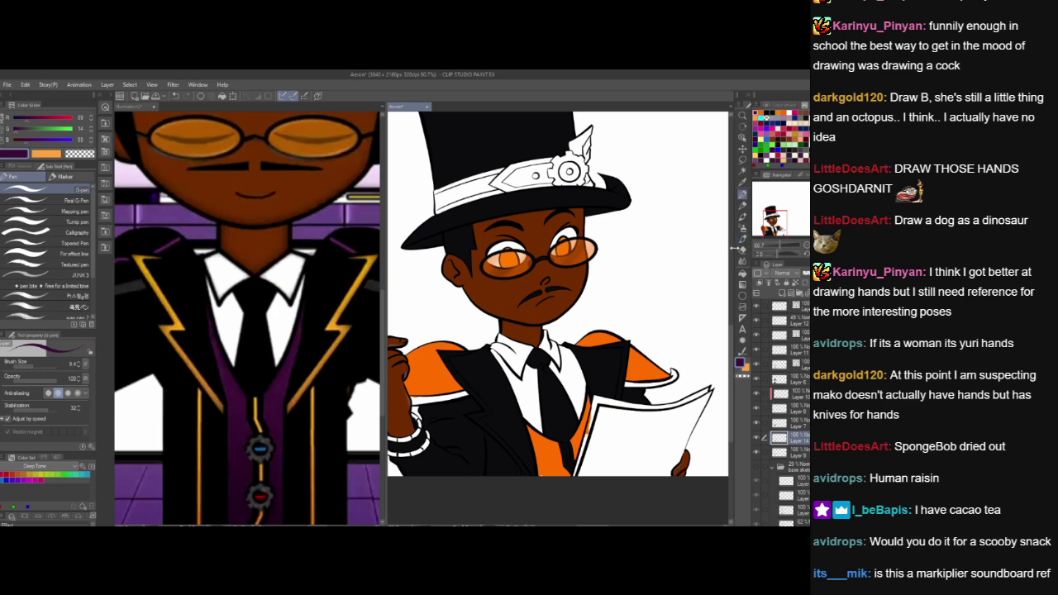
{"action": "left_click", "coordinate": [39, 364]}
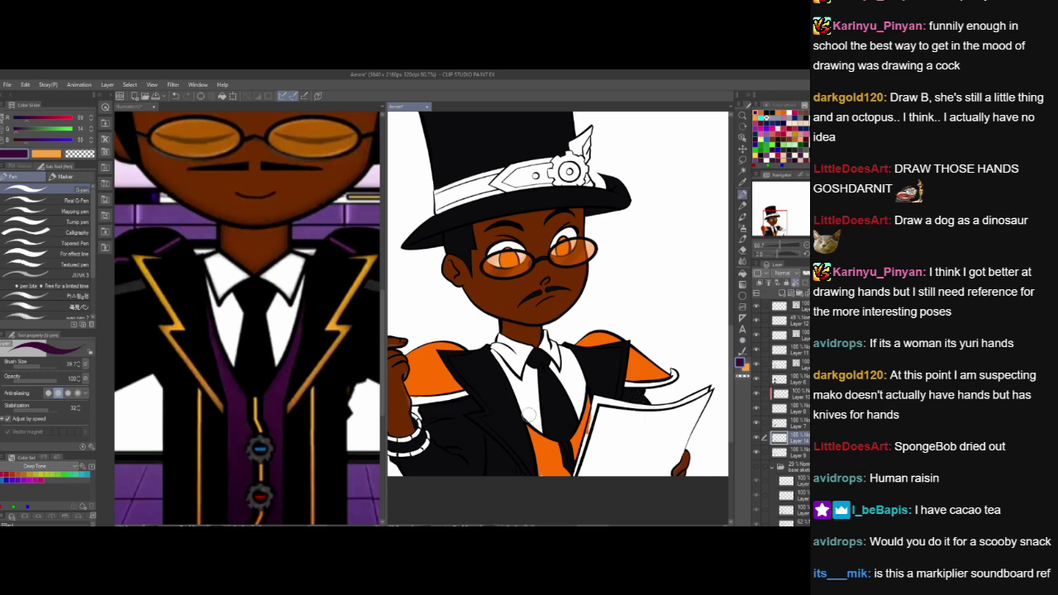
{"action": "mouse_move", "coordinate": [529, 415]}
{"action": "left_mouse_down"}
{"action": "mouse_move", "coordinate": [541, 470]}
{"action": "mouse_move", "coordinate": [537, 445]}
{"action": "mouse_move", "coordinate": [566, 459]}
{"action": "left_mouse_up"}
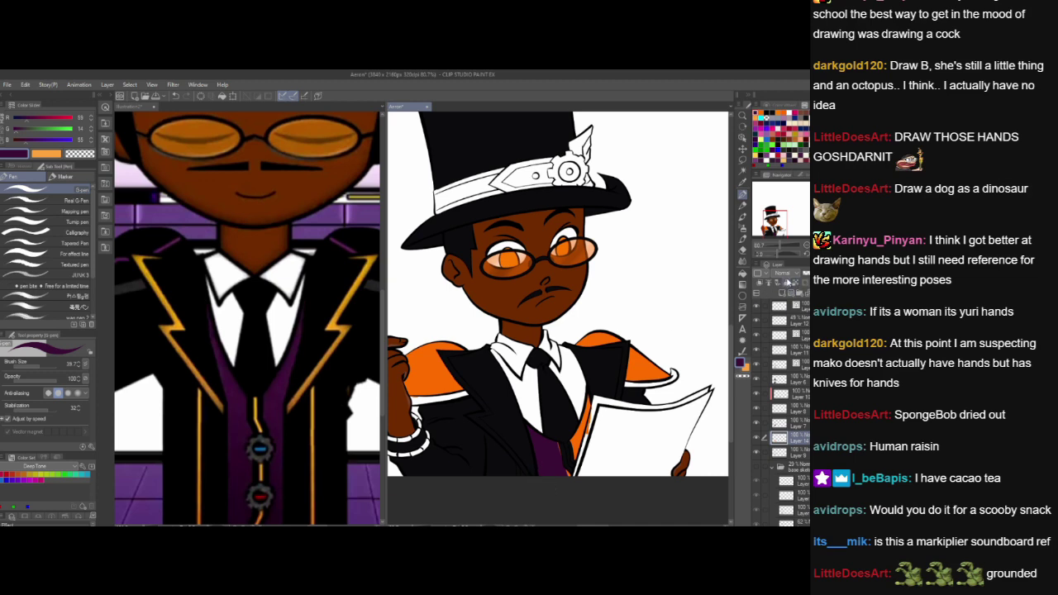
{"action": "left_click_drag", "start_coordinate": [572, 458], "coordinate": [578, 415]}
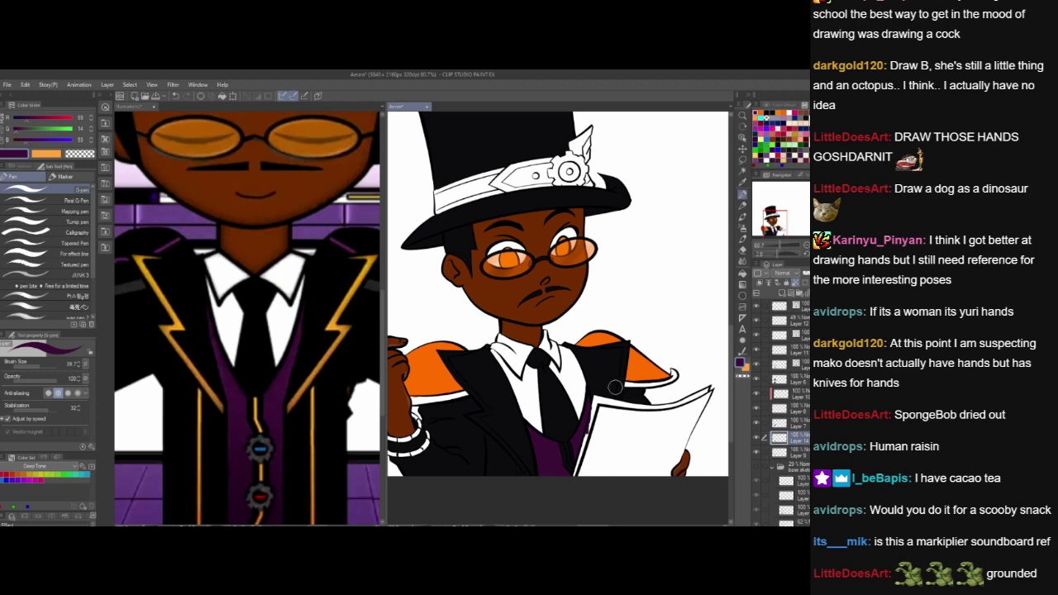
- Paint the hat band dark purple from its outer end to the pointed strap, using the reference hat as a guide
{"action": "left_click_drag", "start_coordinate": [620, 380], "coordinate": [683, 357]}
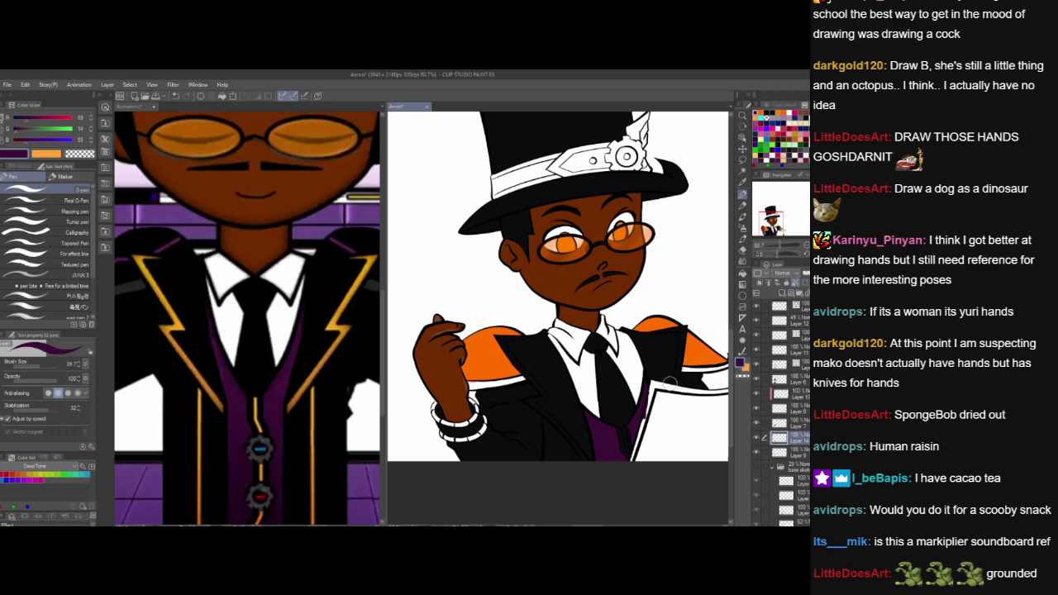
{"action": "scroll", "coordinate": [666, 377], "scroll_direction": "down", "scroll_amount": 1}
{"action": "scroll", "coordinate": [640, 376], "scroll_direction": "down", "scroll_amount": 2}
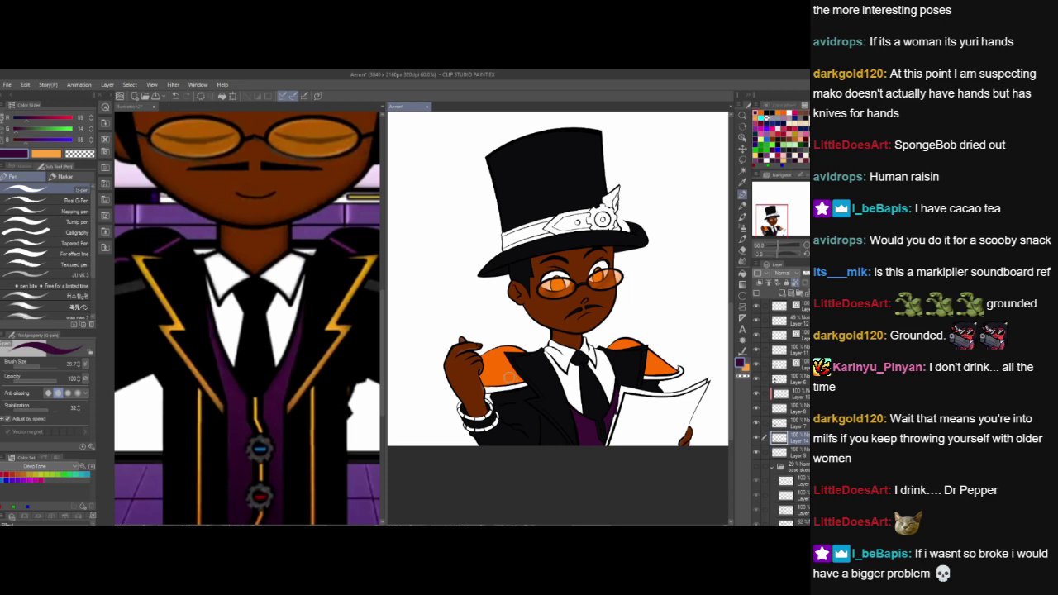
{"action": "left_click", "coordinate": [275, 388]}
{"action": "scroll", "coordinate": [278, 387], "scroll_direction": "down", "scroll_amount": 4}
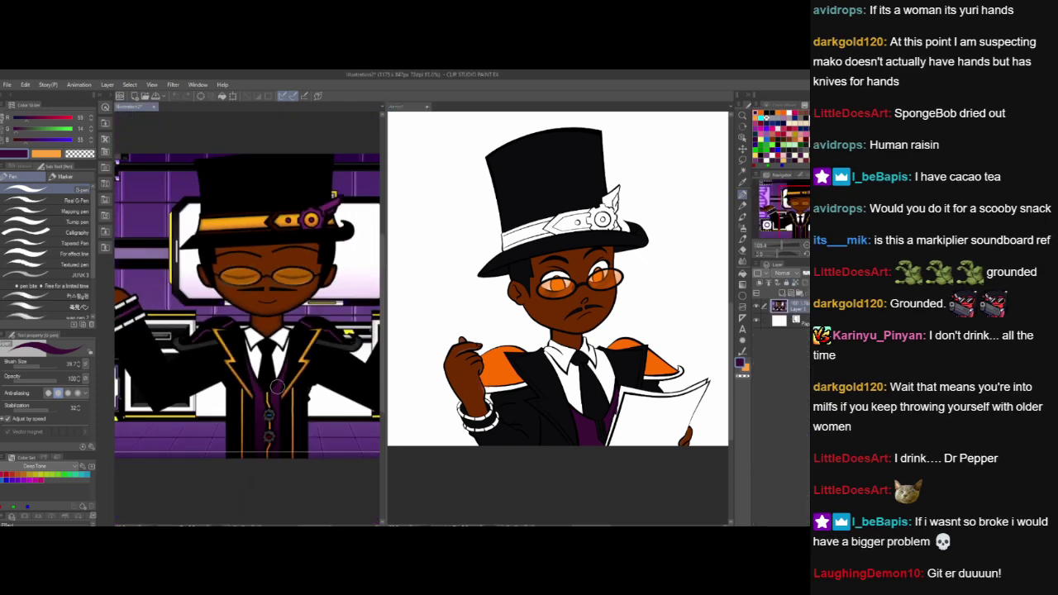
{"action": "left_click", "coordinate": [520, 392]}
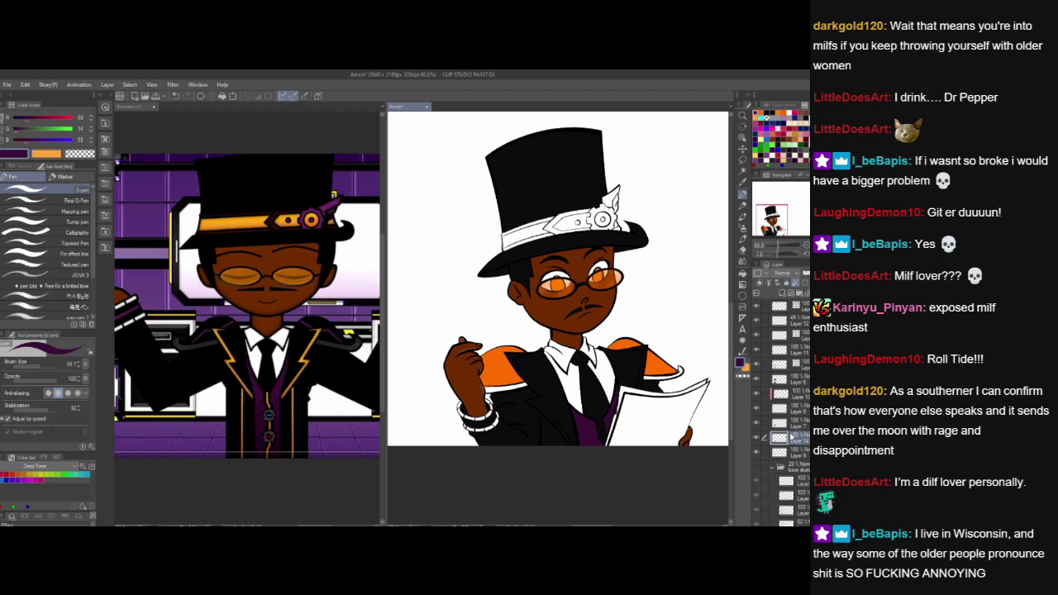
{"action": "left_click", "coordinate": [742, 185]}
{"action": "scroll", "coordinate": [574, 170], "scroll_direction": "up", "scroll_amount": 3}
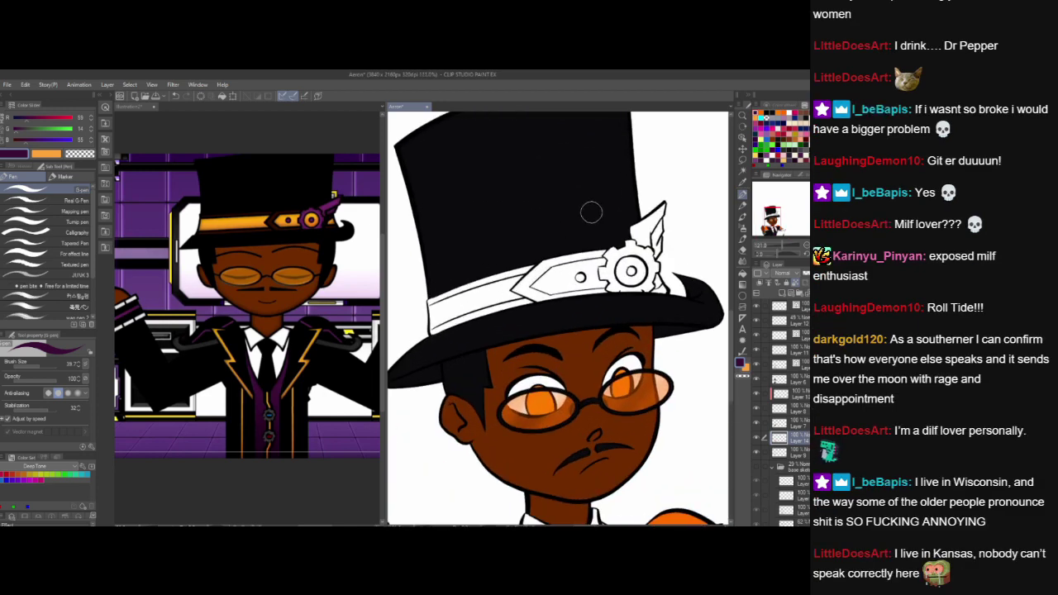
{"action": "scroll", "coordinate": [619, 270], "scroll_direction": "up", "scroll_amount": 1}
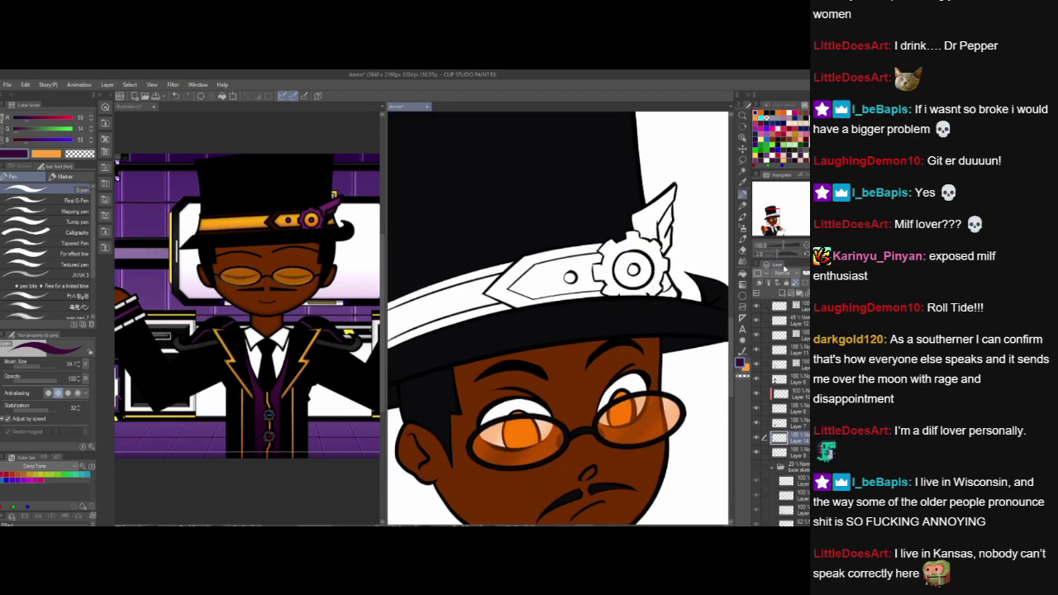
{"action": "left_click_drag", "start_coordinate": [576, 362], "coordinate": [687, 369]}
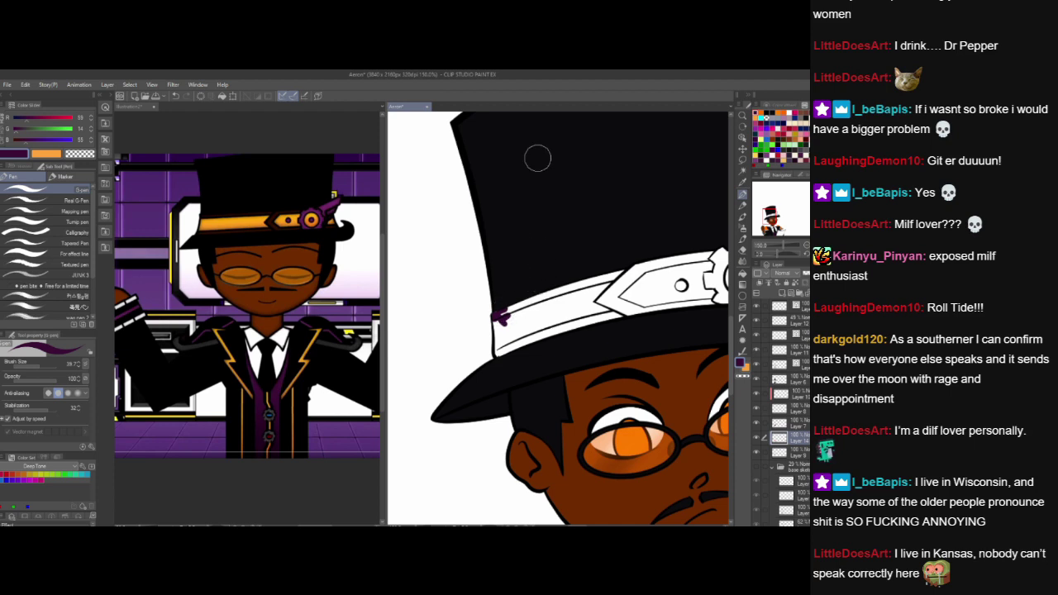
{"action": "scroll", "coordinate": [583, 187], "scroll_direction": "up", "scroll_amount": 2}
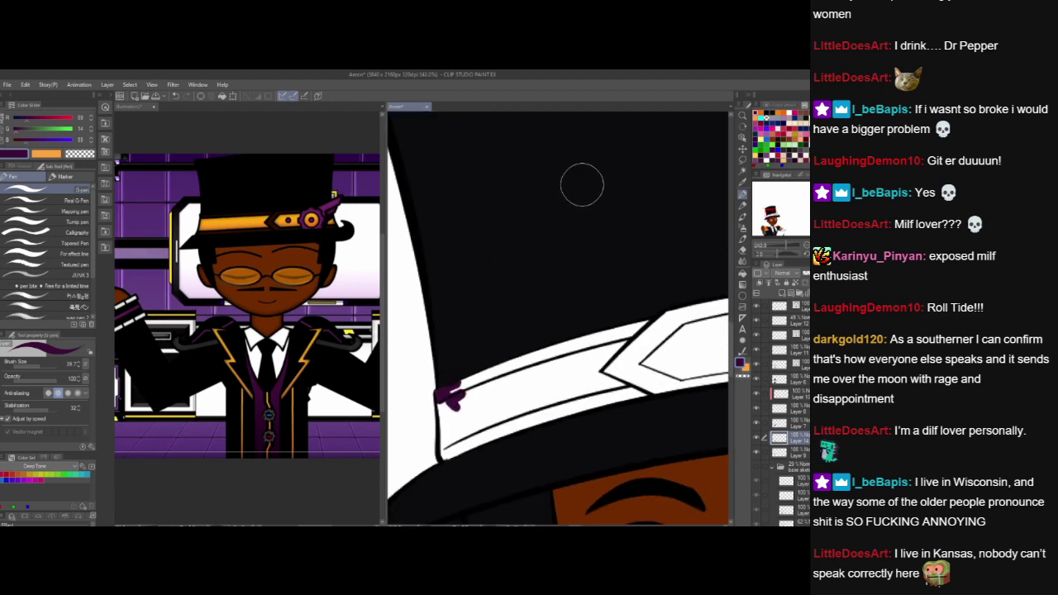
{"action": "left_click_drag", "start_coordinate": [523, 433], "coordinate": [531, 387]}
{"action": "mouse_move", "coordinate": [450, 352]}
{"action": "left_mouse_down"}
{"action": "mouse_move", "coordinate": [453, 413]}
{"action": "mouse_move", "coordinate": [456, 349]}
{"action": "mouse_move", "coordinate": [472, 408]}
{"action": "mouse_move", "coordinate": [470, 311]}
{"action": "mouse_move", "coordinate": [502, 396]}
{"action": "mouse_move", "coordinate": [513, 316]}
{"action": "mouse_move", "coordinate": [537, 314]}
{"action": "mouse_move", "coordinate": [561, 361]}
{"action": "mouse_move", "coordinate": [586, 376]}
{"action": "mouse_move", "coordinate": [607, 302]}
{"action": "mouse_move", "coordinate": [637, 274]}
{"action": "mouse_move", "coordinate": [653, 342]}
{"action": "mouse_move", "coordinate": [672, 343]}
{"action": "mouse_move", "coordinate": [699, 305]}
{"action": "left_mouse_up"}
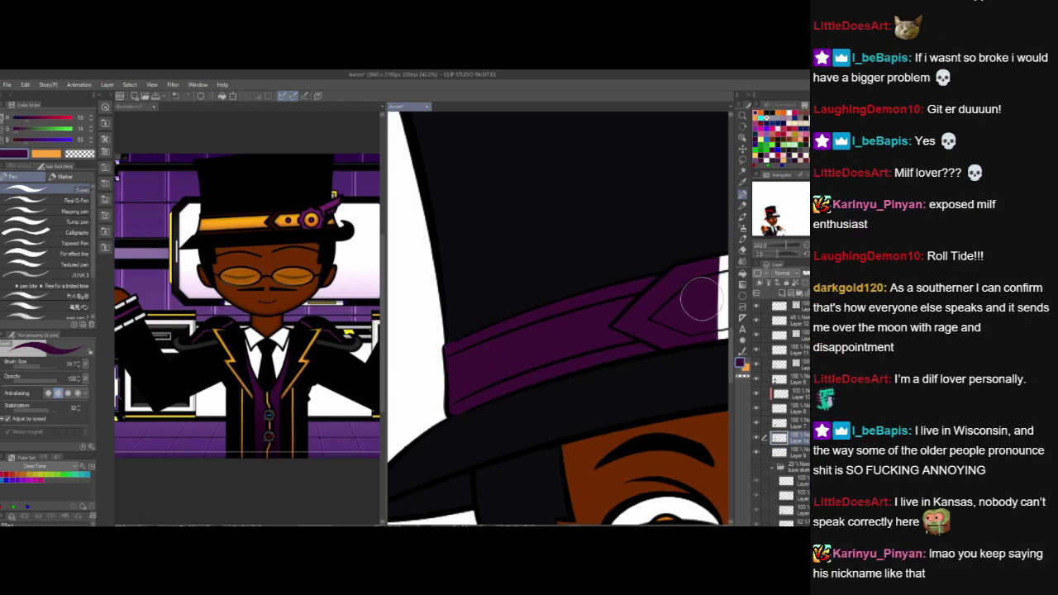
- Paint the rest of the hat's pointed strap, the gear and the feather dark purple on the same layer
{"action": "left_click_drag", "start_coordinate": [655, 357], "coordinate": [444, 380]}
{"action": "mouse_move", "coordinate": [534, 280]}
{"action": "left_mouse_down"}
{"action": "mouse_move", "coordinate": [519, 368]}
{"action": "mouse_move", "coordinate": [543, 291]}
{"action": "mouse_move", "coordinate": [584, 256]}
{"action": "mouse_move", "coordinate": [598, 343]}
{"action": "mouse_move", "coordinate": [637, 371]}
{"action": "mouse_move", "coordinate": [500, 392]}
{"action": "left_mouse_up"}
{"action": "mouse_move", "coordinate": [502, 263]}
{"action": "left_mouse_down"}
{"action": "mouse_move", "coordinate": [535, 401]}
{"action": "mouse_move", "coordinate": [508, 326]}
{"action": "mouse_move", "coordinate": [514, 367]}
{"action": "mouse_move", "coordinate": [527, 326]}
{"action": "mouse_move", "coordinate": [514, 289]}
{"action": "mouse_move", "coordinate": [520, 240]}
{"action": "mouse_move", "coordinate": [510, 251]}
{"action": "mouse_move", "coordinate": [561, 211]}
{"action": "mouse_move", "coordinate": [531, 264]}
{"action": "mouse_move", "coordinate": [551, 229]}
{"action": "mouse_move", "coordinate": [514, 248]}
{"action": "mouse_move", "coordinate": [539, 229]}
{"action": "mouse_move", "coordinate": [522, 278]}
{"action": "mouse_move", "coordinate": [552, 217]}
{"action": "mouse_move", "coordinate": [529, 302]}
{"action": "mouse_move", "coordinate": [555, 236]}
{"action": "mouse_move", "coordinate": [537, 293]}
{"action": "mouse_move", "coordinate": [553, 277]}
{"action": "mouse_move", "coordinate": [548, 312]}
{"action": "mouse_move", "coordinate": [543, 297]}
{"action": "mouse_move", "coordinate": [527, 301]}
{"action": "mouse_move", "coordinate": [557, 385]}
{"action": "left_mouse_up"}
{"action": "left_click_drag", "start_coordinate": [544, 461], "coordinate": [659, 392]}
{"action": "left_click_drag", "start_coordinate": [557, 425], "coordinate": [579, 306]}
{"action": "scroll", "coordinate": [623, 355], "scroll_direction": "down", "scroll_amount": 4}
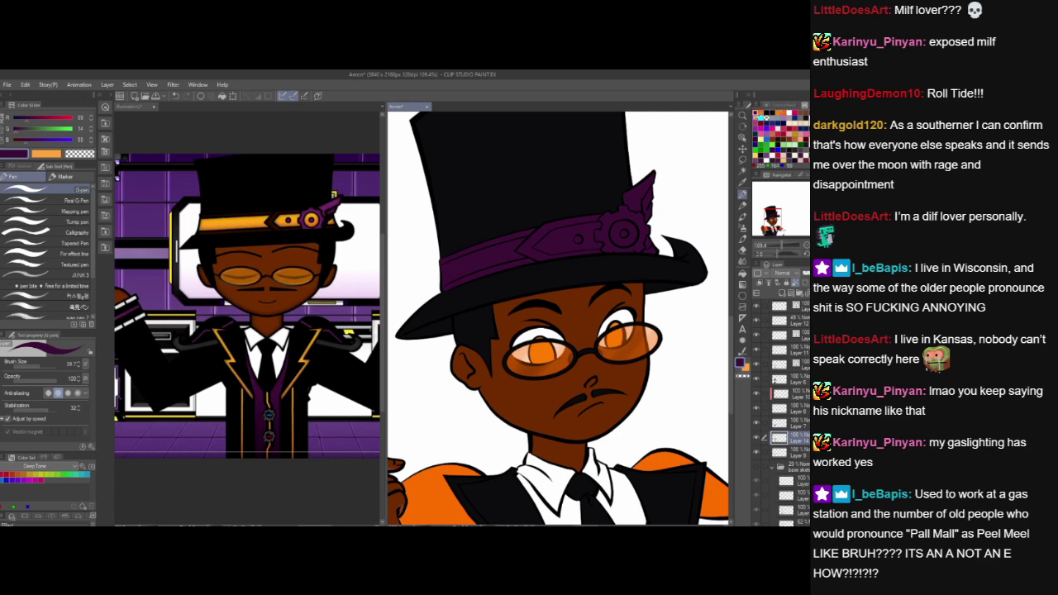
{"action": "left_click", "coordinate": [760, 113]}
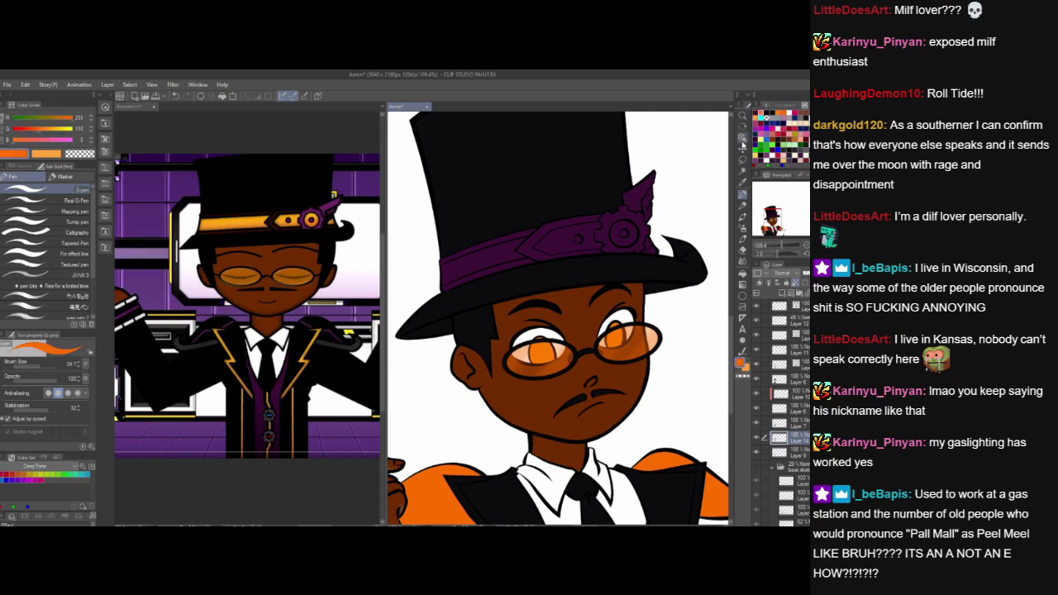
{"action": "left_click", "coordinate": [46, 129]}
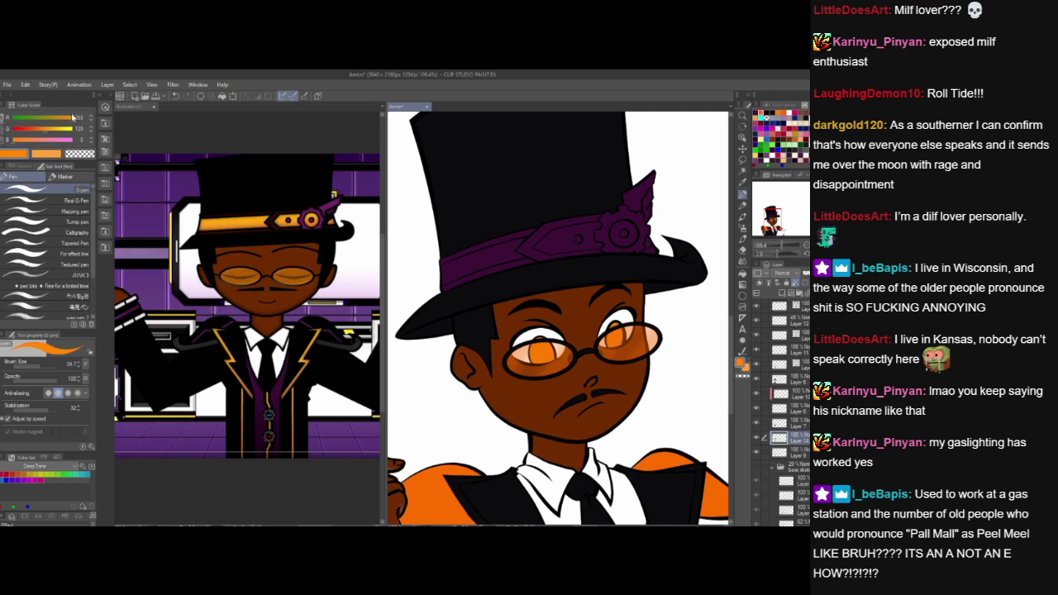
{"action": "left_click", "coordinate": [50, 129]}
{"action": "left_click", "coordinate": [69, 119]}
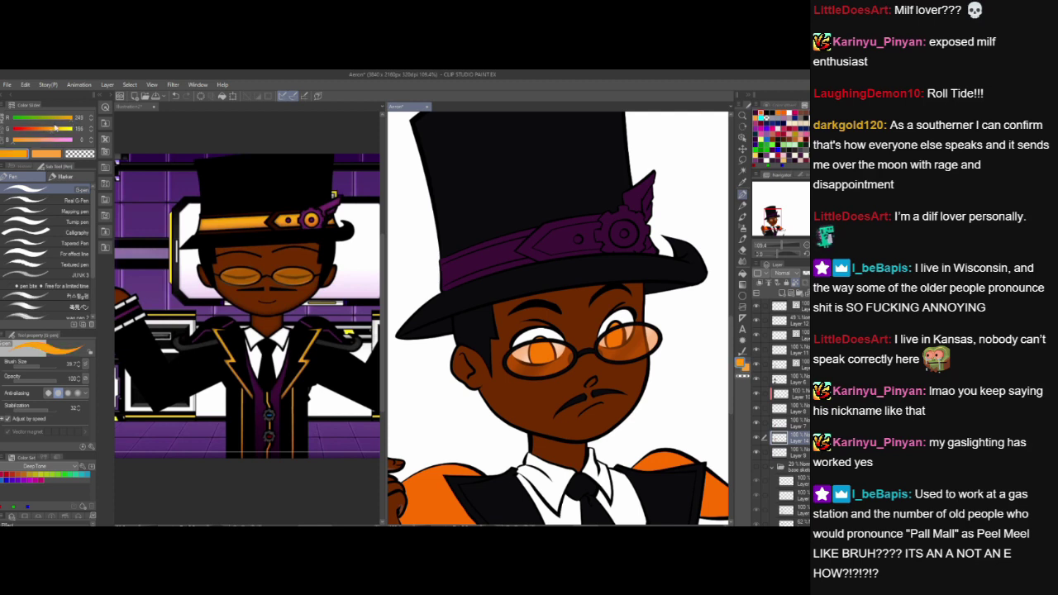
{"action": "left_click", "coordinate": [47, 129]}
{"action": "left_click", "coordinate": [47, 131]}
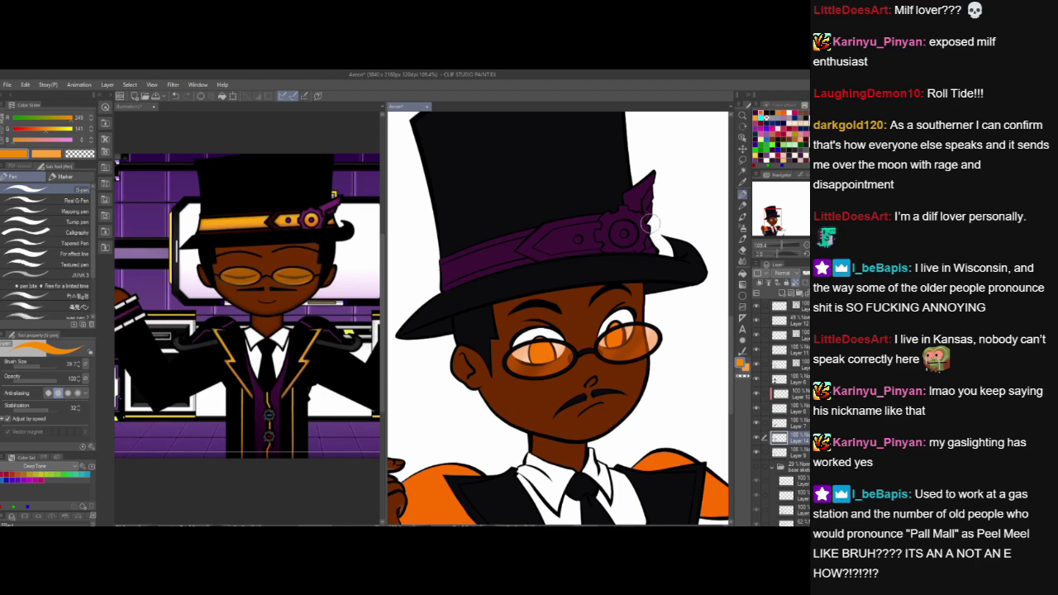
{"action": "left_click", "coordinate": [743, 218]}
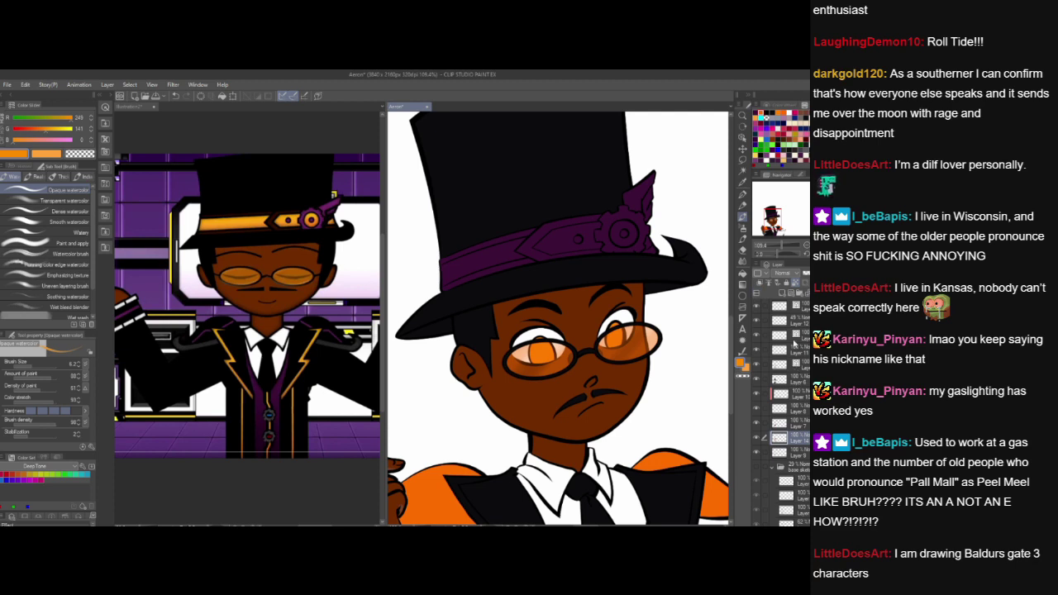
- Sample the yellow-orange from the reference hat band and paint over the purple band, strap and gear with a size 123.4 G-pen
{"action": "left_click", "coordinate": [742, 183]}
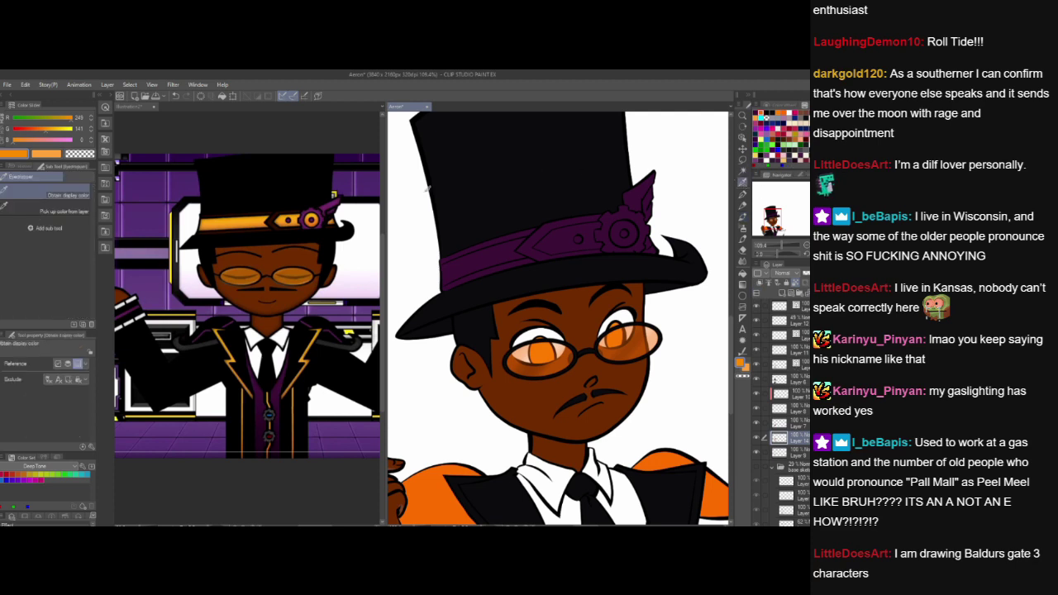
{"action": "left_click", "coordinate": [250, 216]}
{"action": "left_click", "coordinate": [234, 218]}
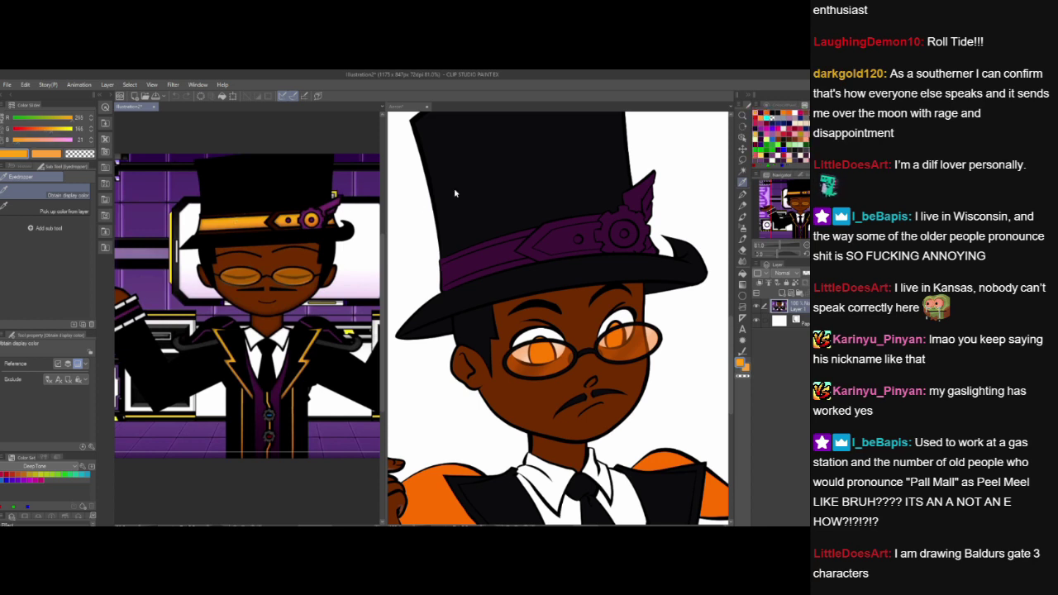
{"action": "left_click", "coordinate": [742, 194]}
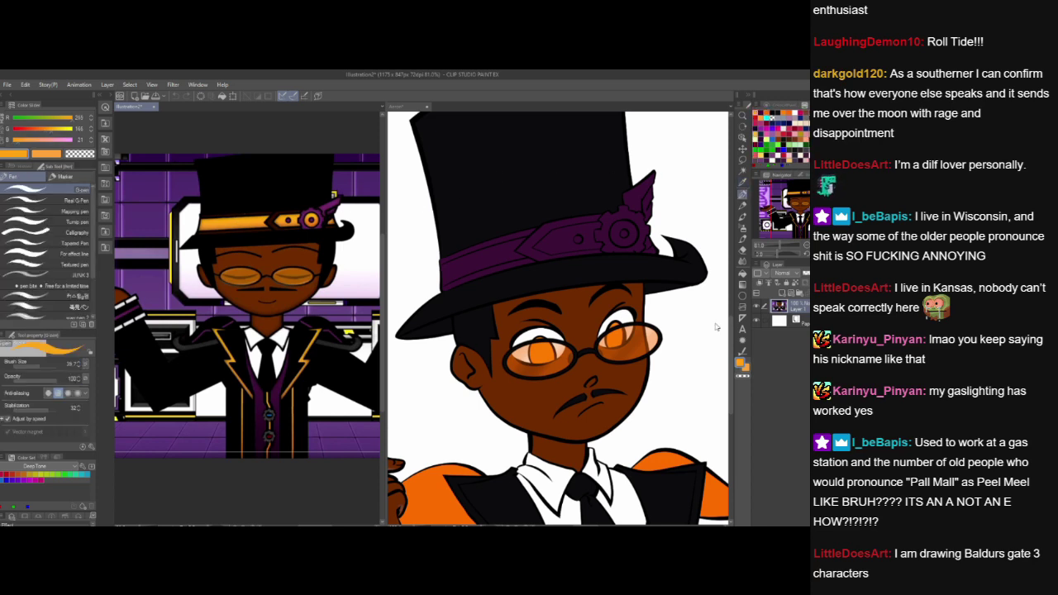
{"action": "left_click", "coordinate": [396, 110]}
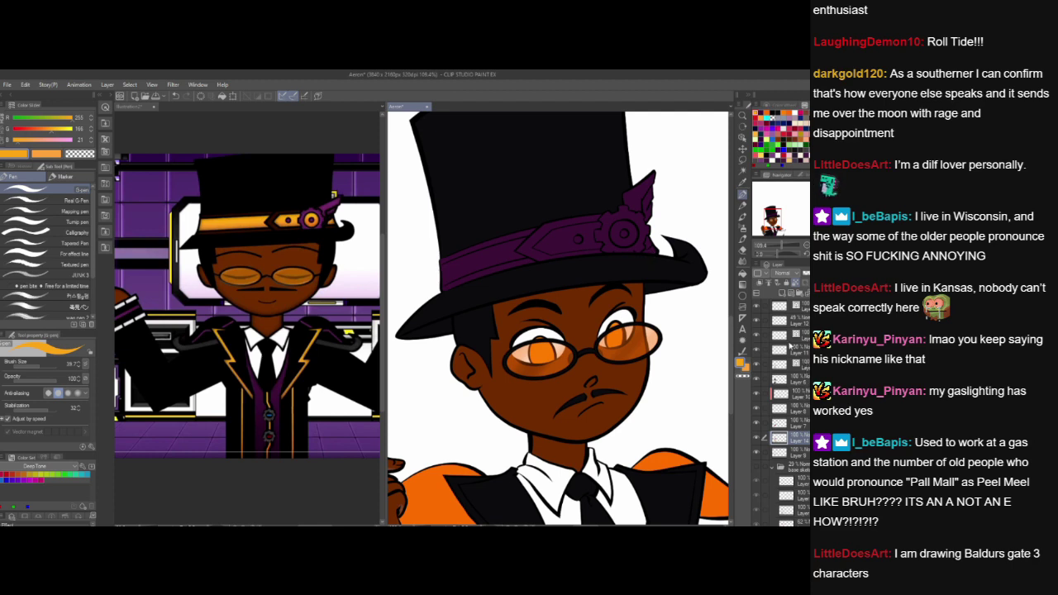
{"action": "left_click", "coordinate": [44, 367]}
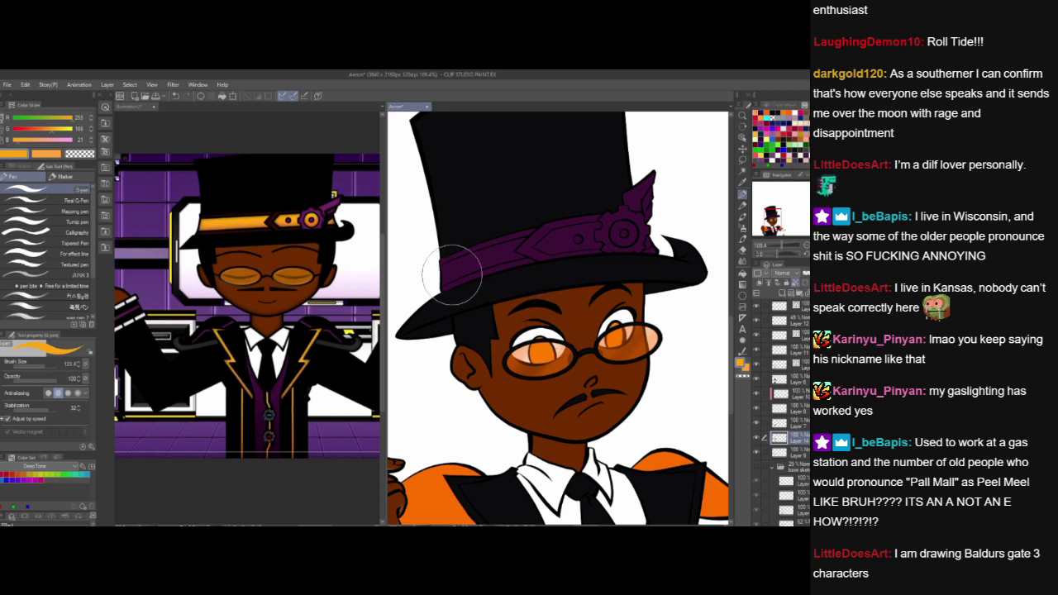
{"action": "mouse_move", "coordinate": [451, 275]}
{"action": "left_mouse_down"}
{"action": "mouse_move", "coordinate": [558, 237]}
{"action": "mouse_move", "coordinate": [628, 231]}
{"action": "left_mouse_up"}
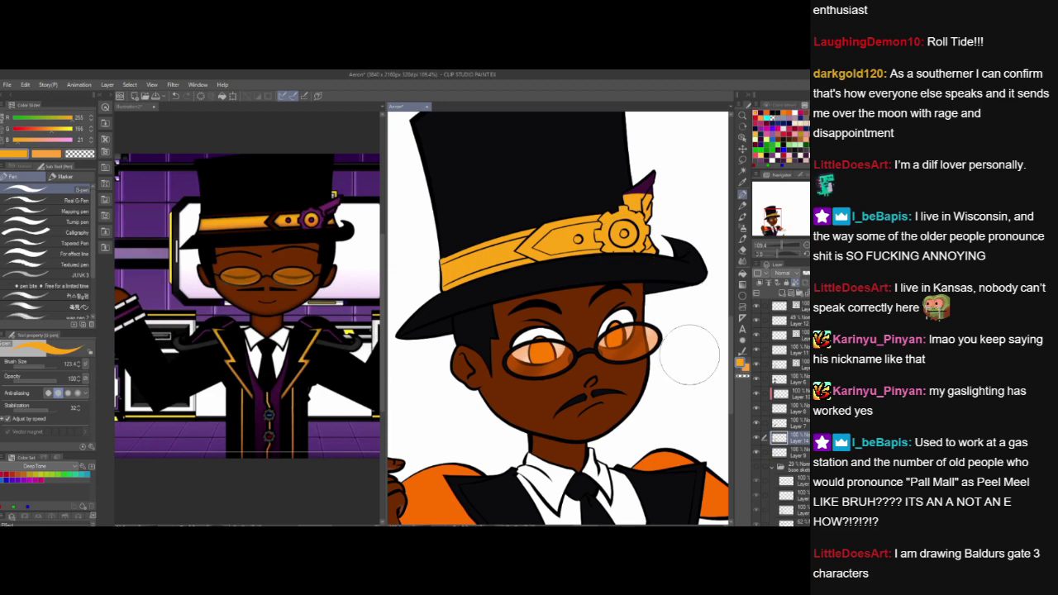
- Paint both orange shoulder pieces near-black with the G-pen on the same color layer
{"action": "scroll", "coordinate": [649, 392], "scroll_direction": "down", "scroll_amount": 1}
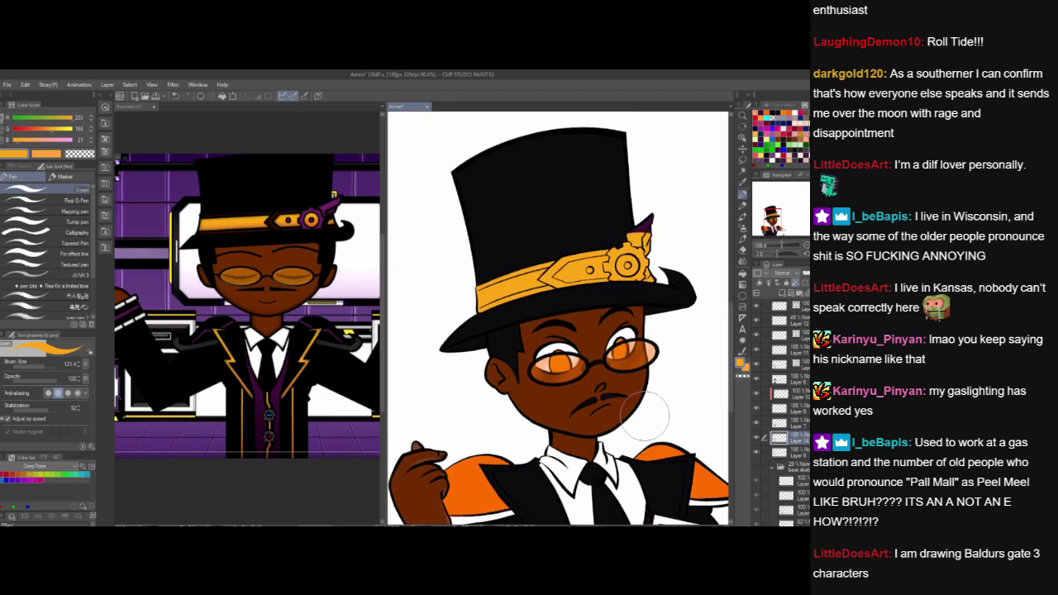
{"action": "left_click_drag", "start_coordinate": [622, 435], "coordinate": [613, 291]}
{"action": "left_click_drag", "start_coordinate": [633, 362], "coordinate": [607, 334]}
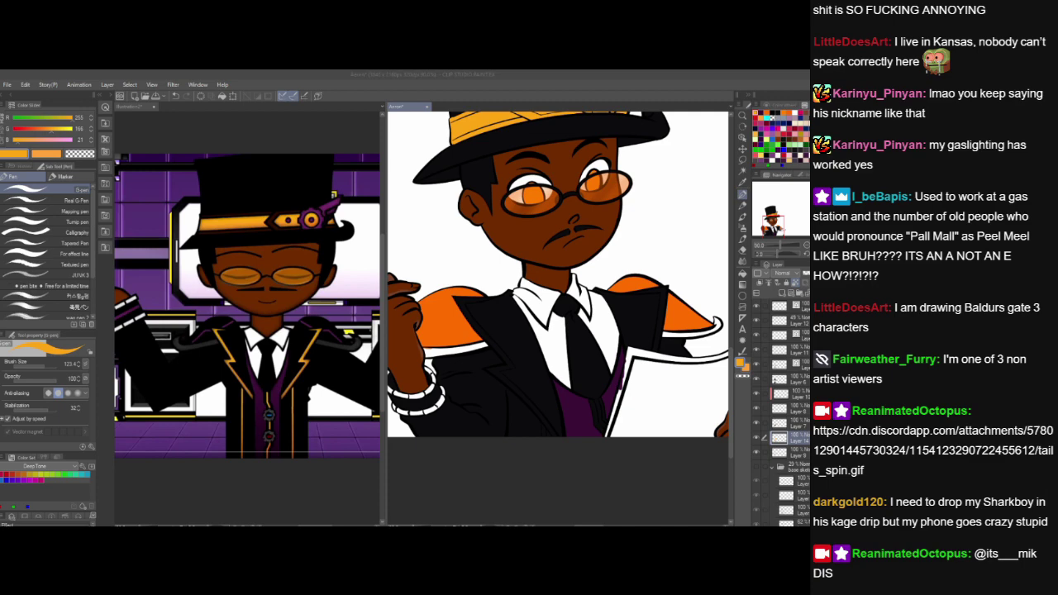
{"action": "left_click", "coordinate": [644, 258]}
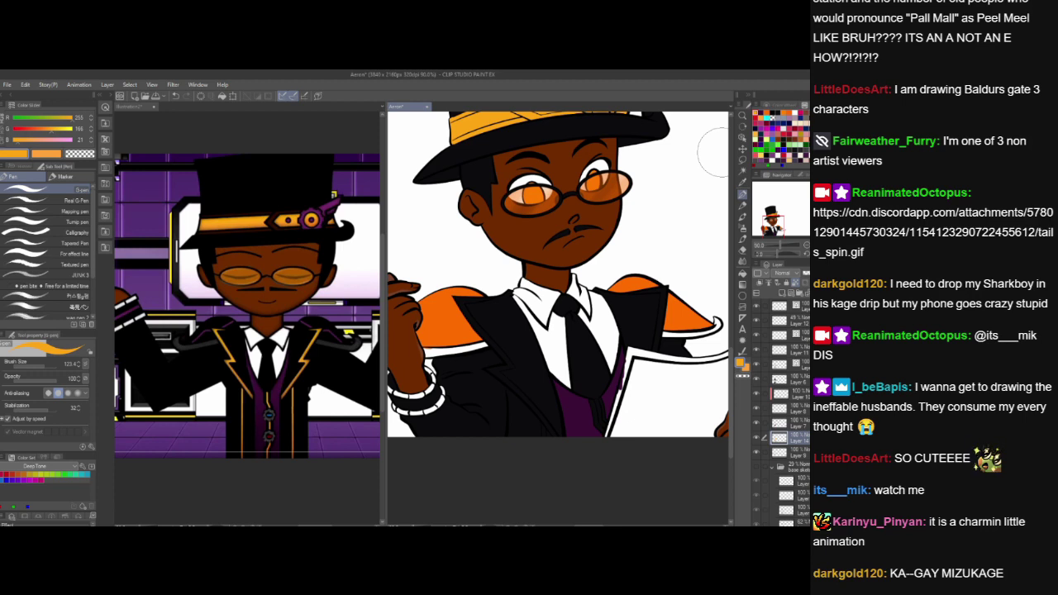
{"action": "left_click", "coordinate": [756, 437]}
{"action": "left_click", "coordinate": [757, 437]}
{"action": "left_click", "coordinate": [777, 113]}
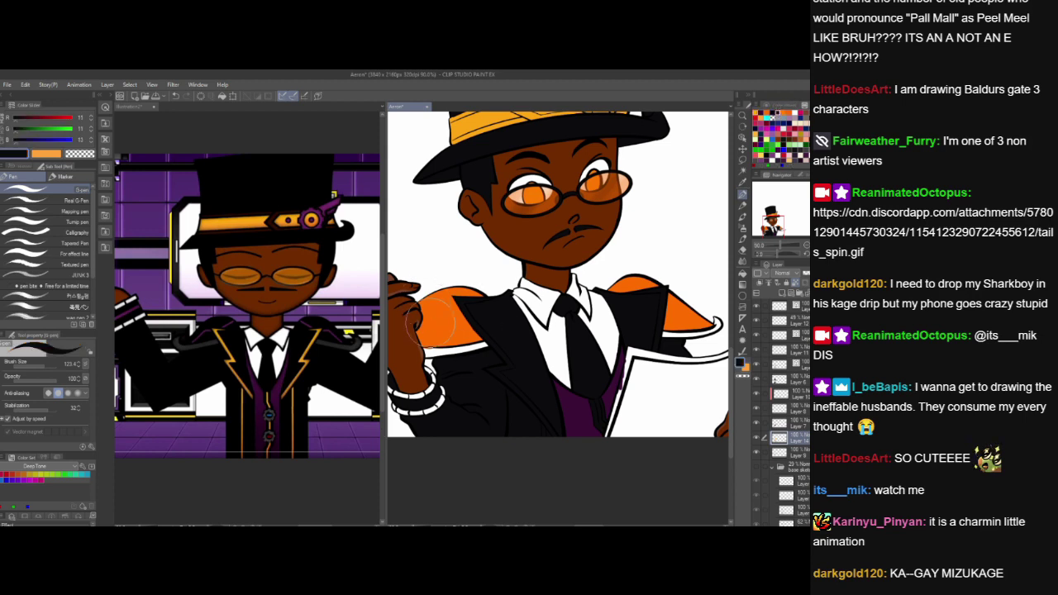
{"action": "mouse_move", "coordinate": [417, 355]}
{"action": "left_mouse_down"}
{"action": "mouse_move", "coordinate": [438, 325]}
{"action": "mouse_move", "coordinate": [480, 294]}
{"action": "mouse_move", "coordinate": [517, 324]}
{"action": "mouse_move", "coordinate": [653, 283]}
{"action": "mouse_move", "coordinate": [634, 268]}
{"action": "mouse_move", "coordinate": [627, 304]}
{"action": "mouse_move", "coordinate": [683, 328]}
{"action": "mouse_move", "coordinate": [696, 302]}
{"action": "left_mouse_up"}
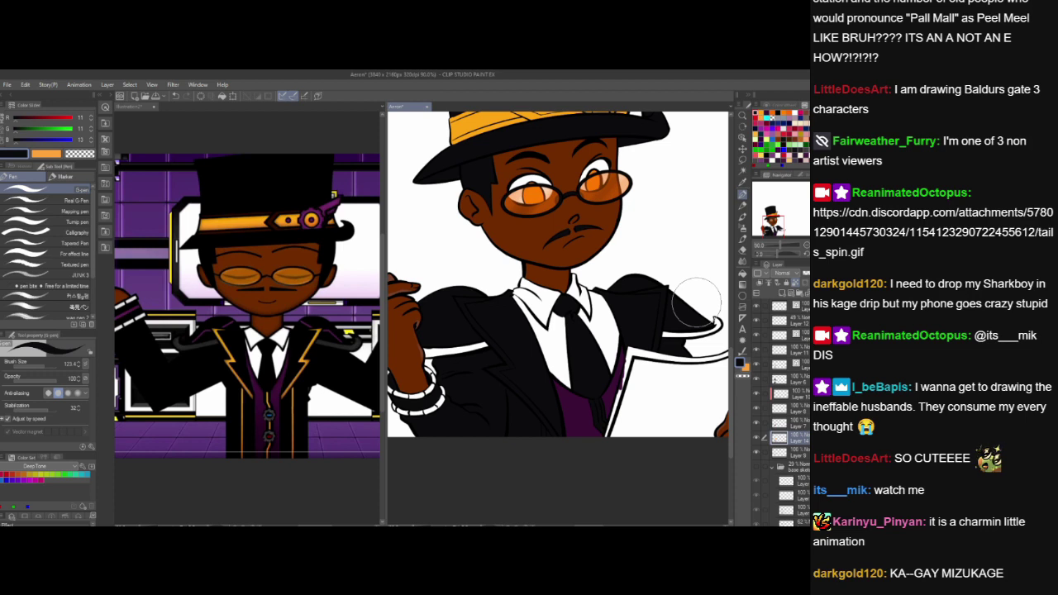
- Examine the skin fill by hiding and showing its layer, and inspect the hat, shoulders and raised arm
{"action": "left_click", "coordinate": [756, 423]}
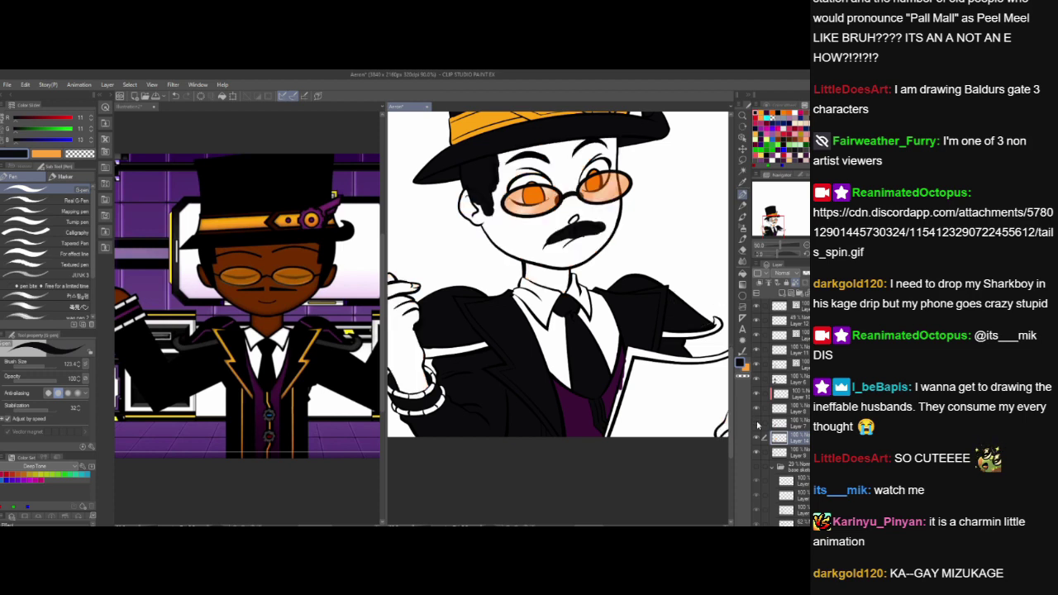
{"action": "left_click", "coordinate": [755, 423]}
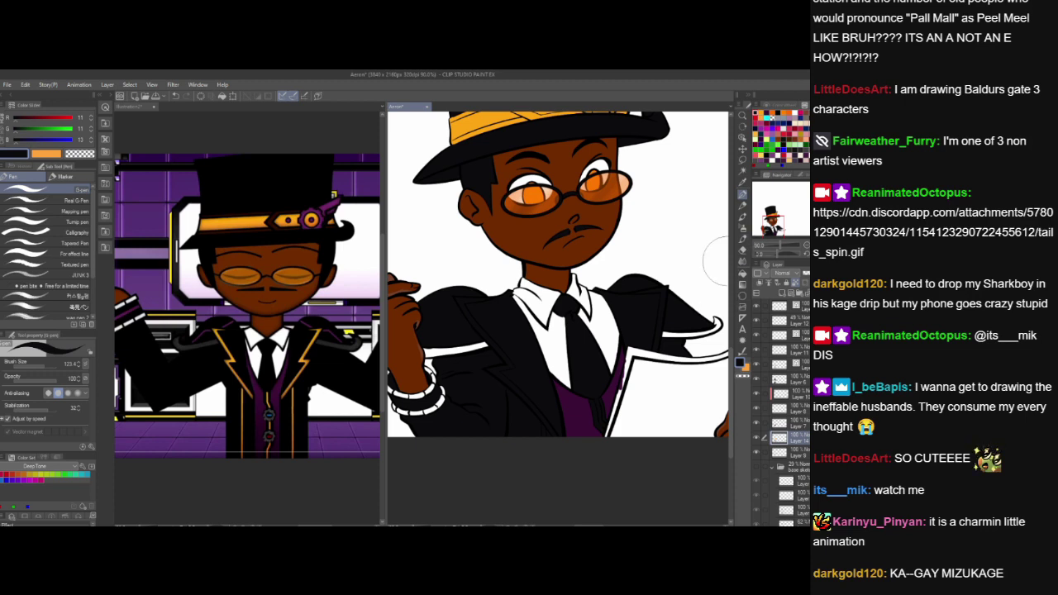
{"action": "scroll", "coordinate": [729, 327], "scroll_direction": "up", "scroll_amount": 3}
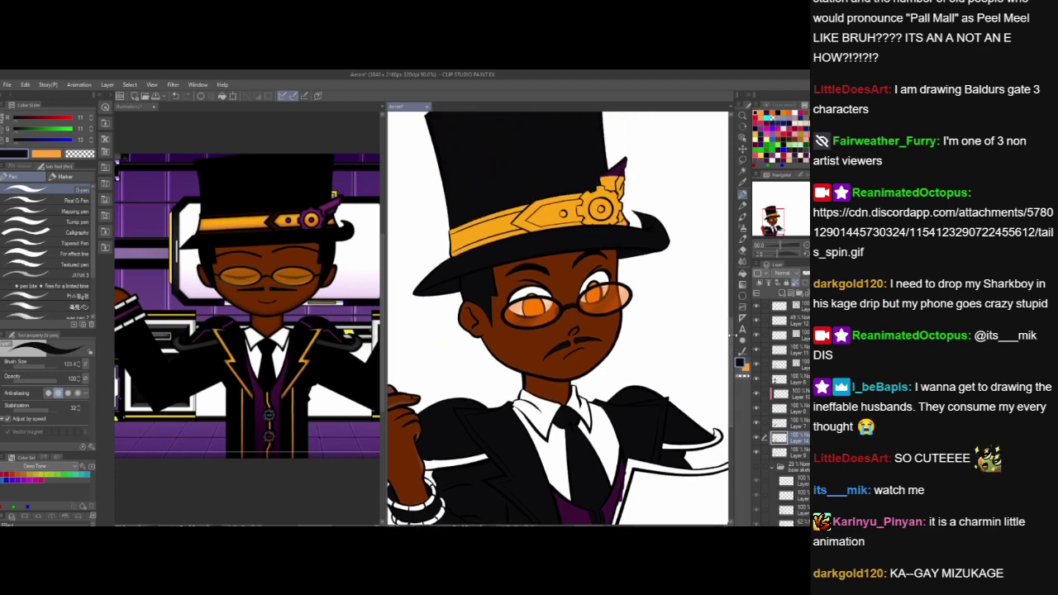
{"action": "scroll", "coordinate": [730, 335], "scroll_direction": "up", "scroll_amount": 1}
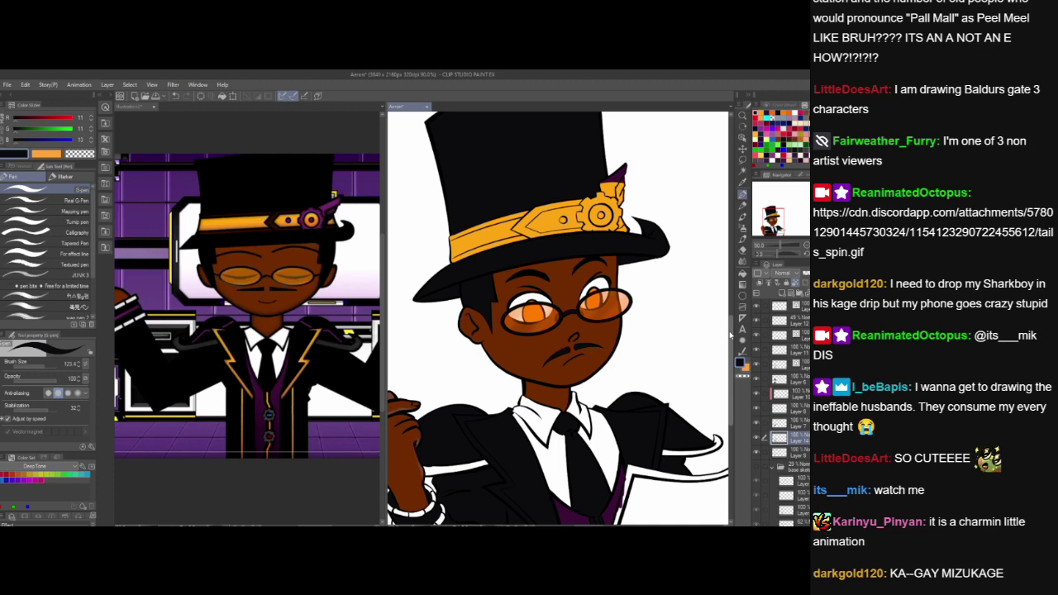
{"action": "scroll", "coordinate": [730, 334], "scroll_direction": "down", "scroll_amount": 5}
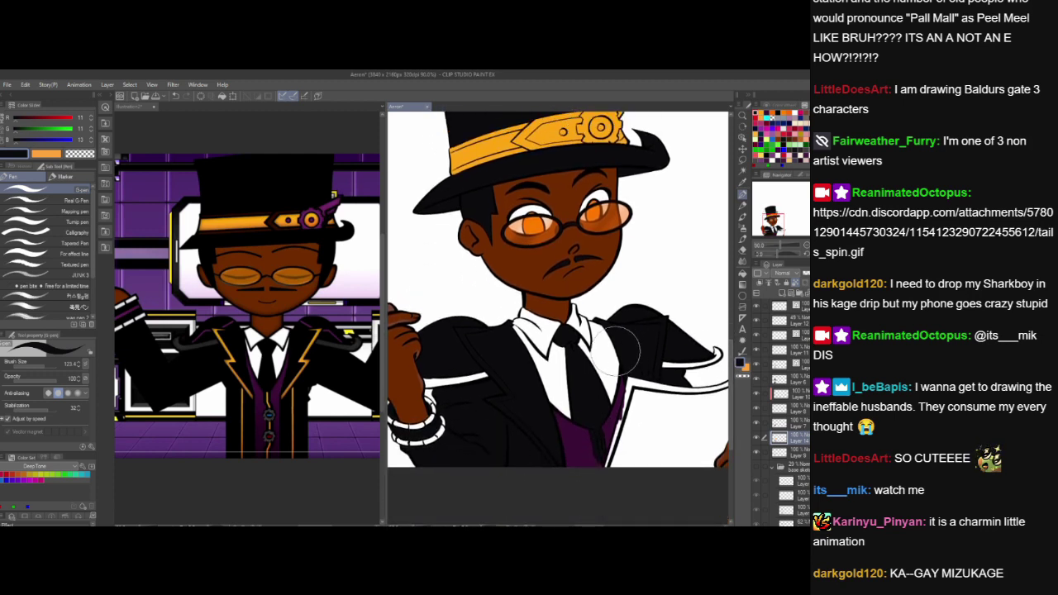
{"action": "left_click_drag", "start_coordinate": [581, 349], "coordinate": [647, 342]}
{"action": "scroll", "coordinate": [533, 354], "scroll_direction": "up", "scroll_amount": 5}
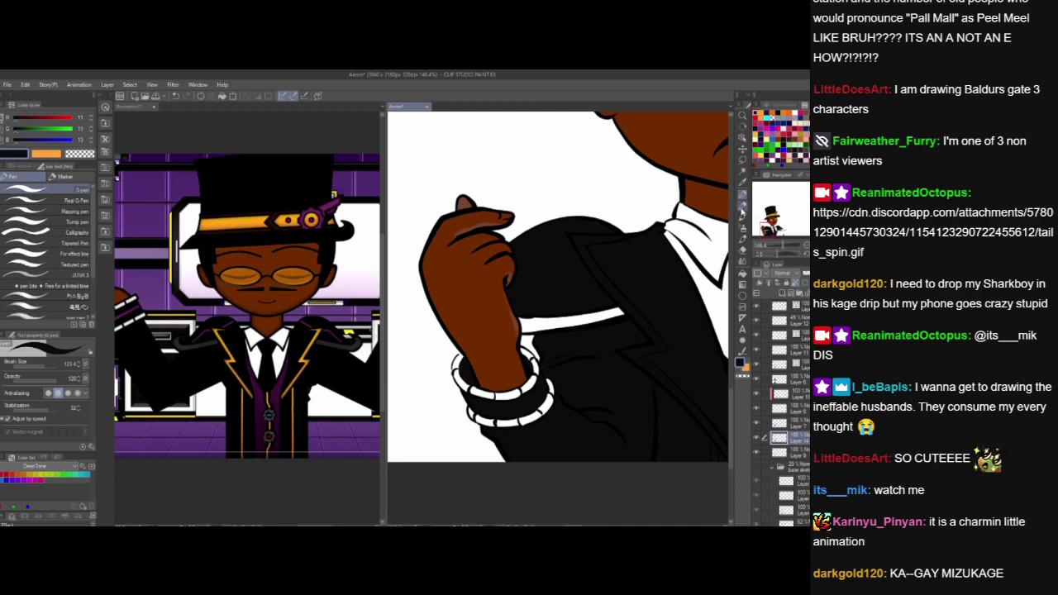
{"action": "left_click", "coordinate": [742, 206]}
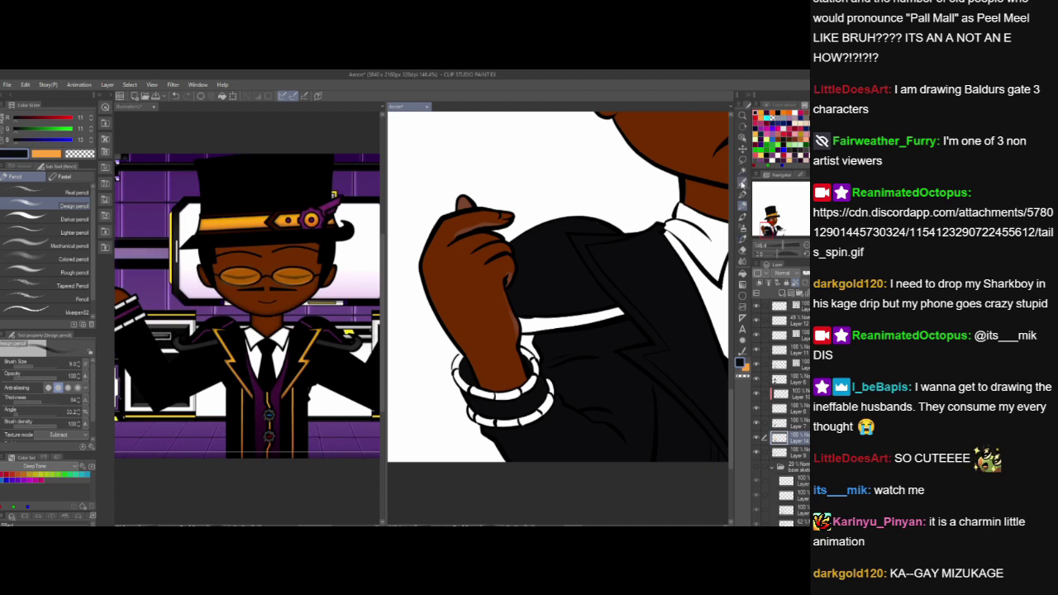
{"action": "left_click", "coordinate": [742, 194]}
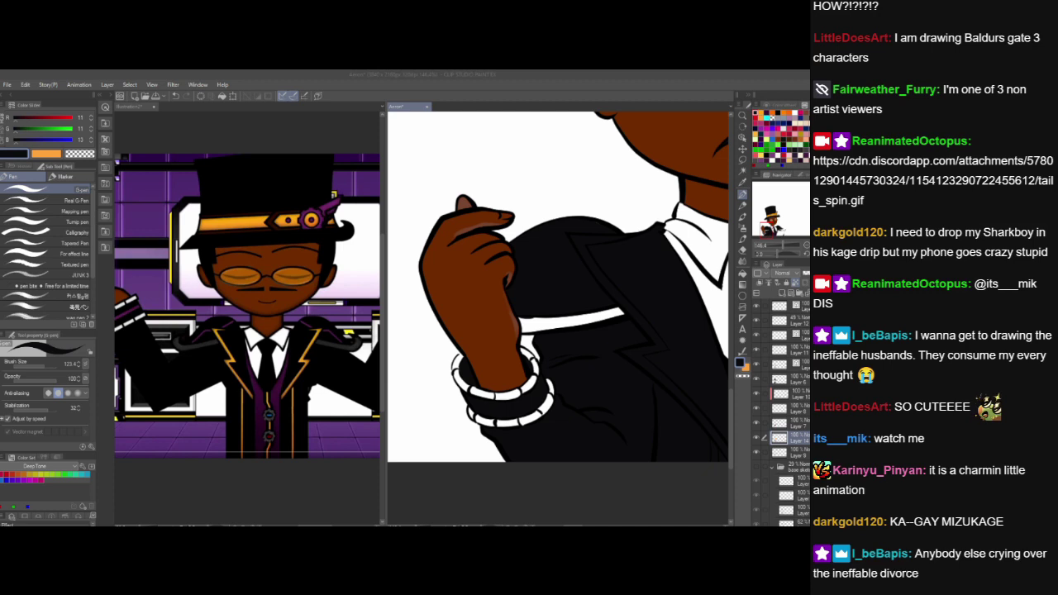
{"action": "left_click", "coordinate": [598, 362]}
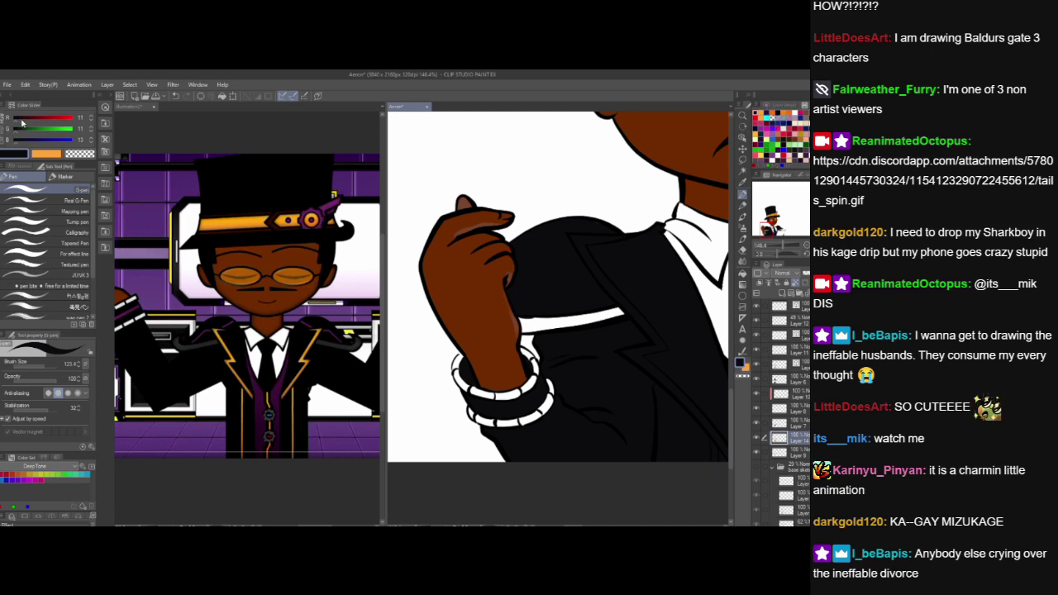
- Sample the dark gray from the reference's shoulder piece and paint the white trim below the shoulder beside the raised hand on a new layer
{"action": "left_click", "coordinate": [742, 185]}
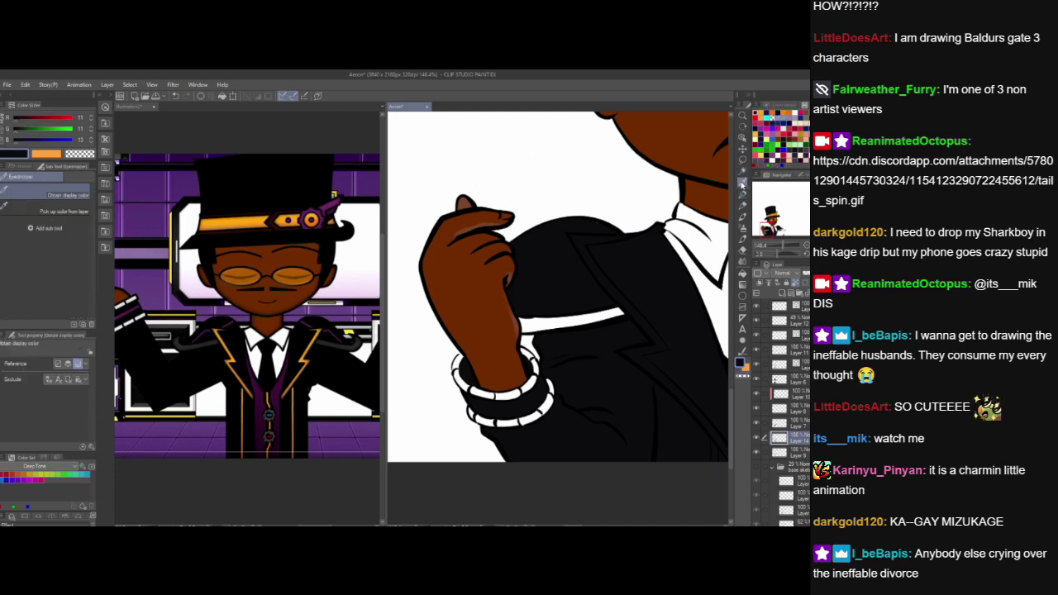
{"action": "left_click", "coordinate": [210, 341]}
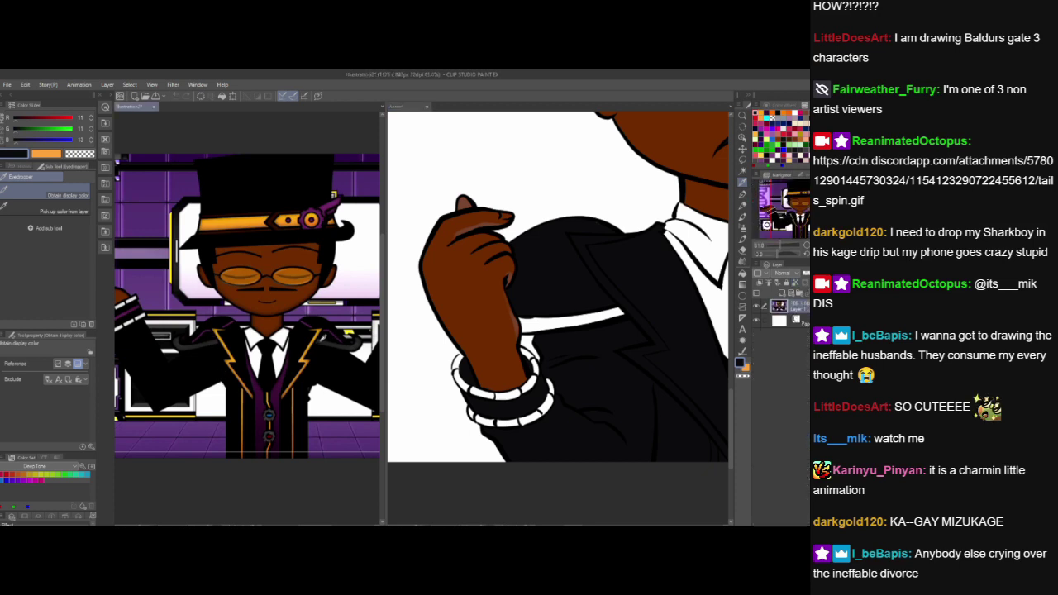
{"action": "left_click", "coordinate": [407, 107]}
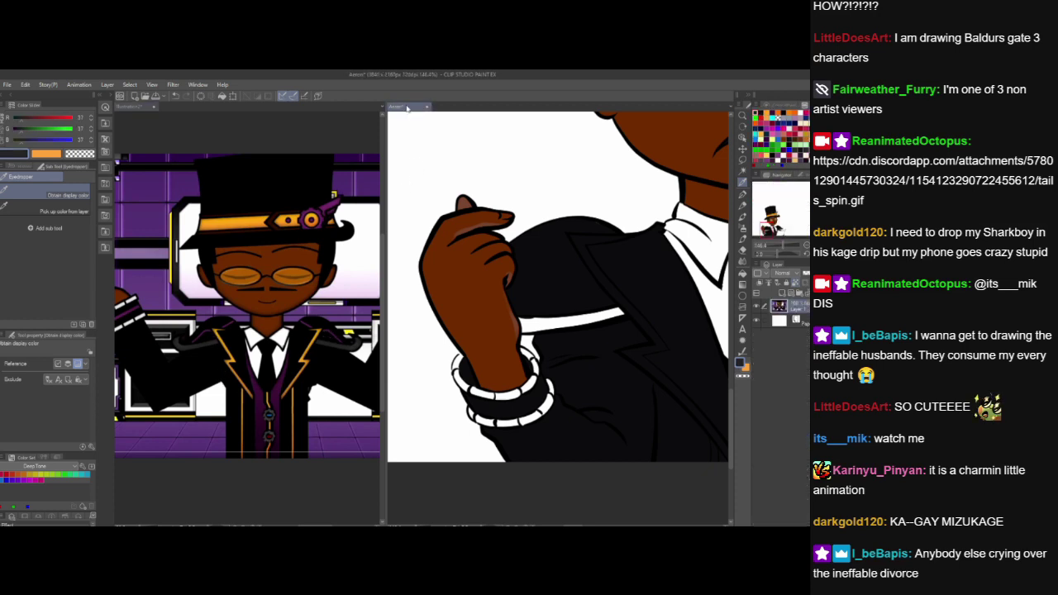
{"action": "left_click", "coordinate": [744, 180]}
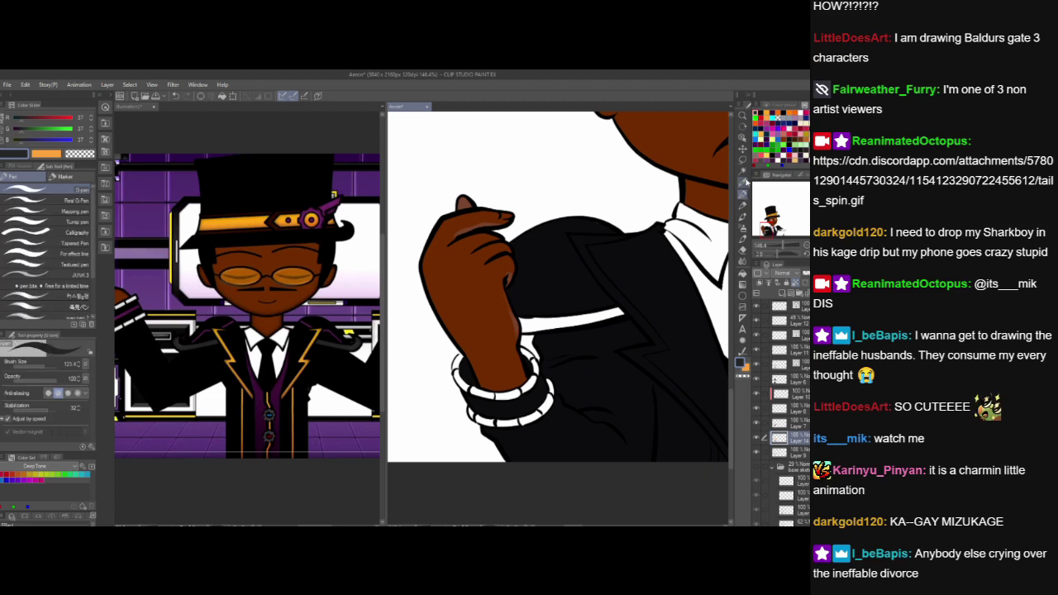
{"action": "left_click", "coordinate": [756, 423]}
{"action": "left_click", "coordinate": [756, 423]}
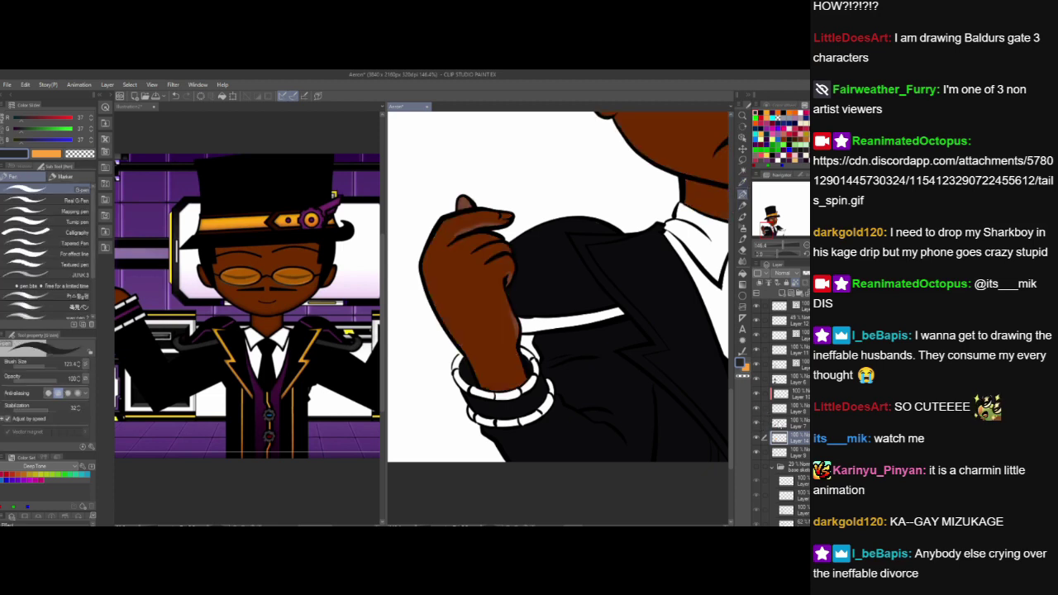
{"action": "left_click", "coordinate": [757, 438]}
{"action": "left_click", "coordinate": [756, 438]}
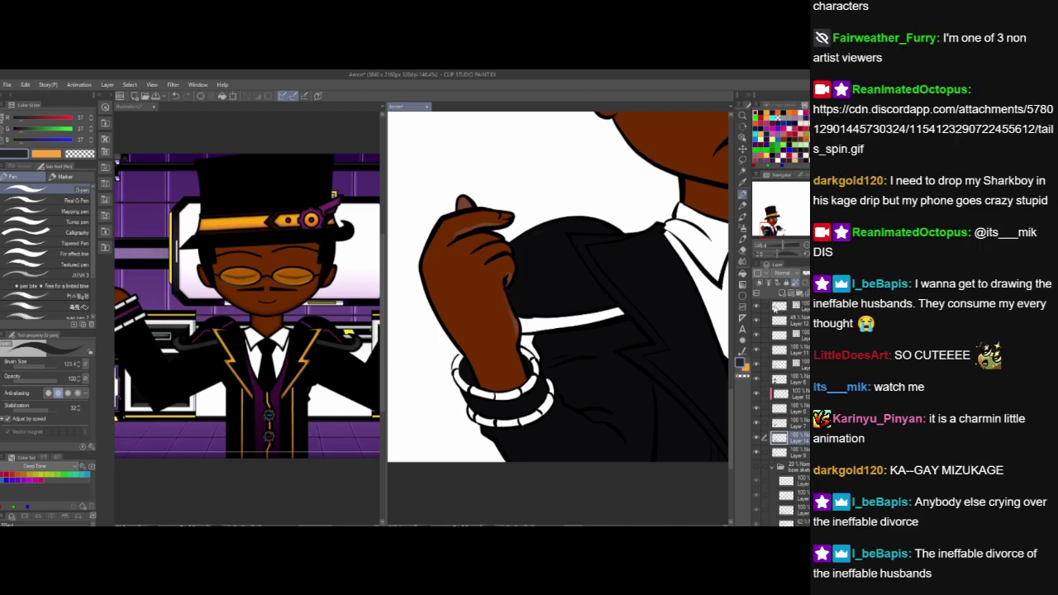
{"action": "left_click", "coordinate": [742, 196]}
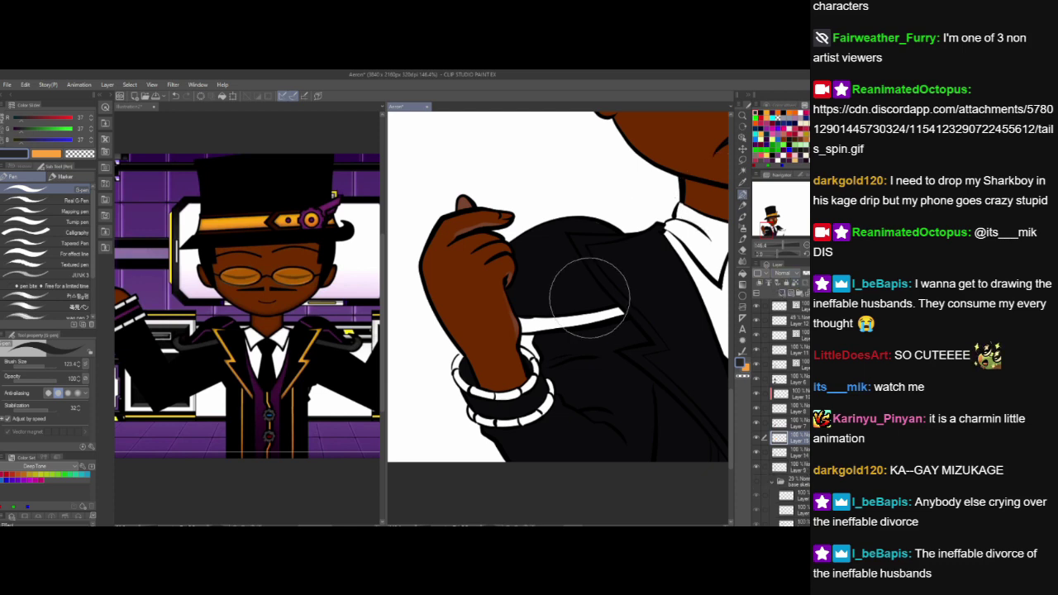
{"action": "left_click", "coordinate": [36, 369]}
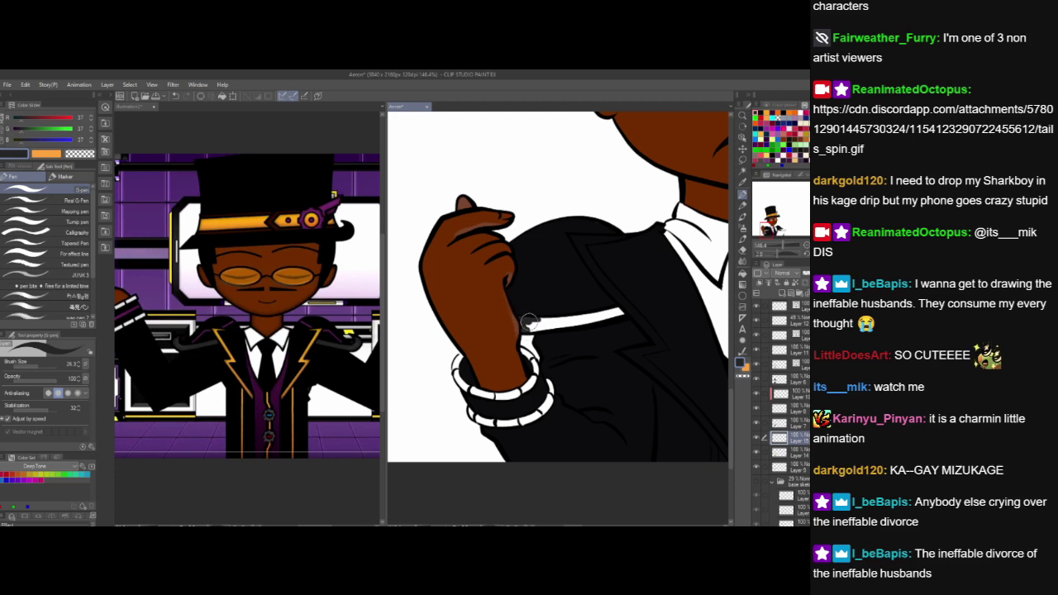
{"action": "mouse_move", "coordinate": [529, 321]}
{"action": "left_mouse_down"}
{"action": "mouse_move", "coordinate": [568, 320]}
{"action": "mouse_move", "coordinate": [526, 328]}
{"action": "mouse_move", "coordinate": [621, 313]}
{"action": "mouse_move", "coordinate": [564, 322]}
{"action": "mouse_move", "coordinate": [606, 317]}
{"action": "mouse_move", "coordinate": [564, 326]}
{"action": "left_mouse_up"}
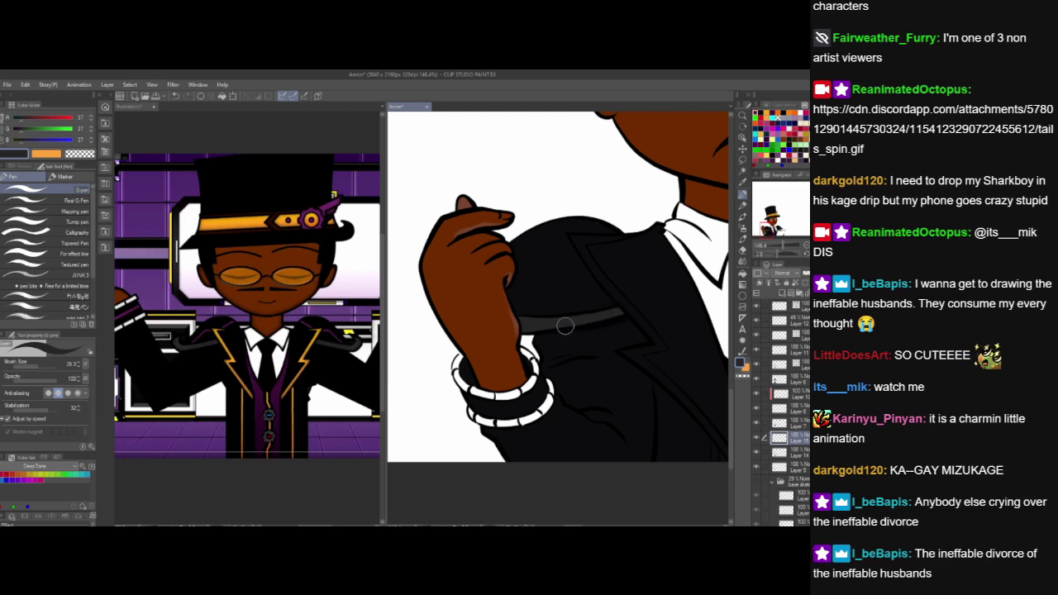
{"action": "left_click_drag", "start_coordinate": [691, 426], "coordinate": [552, 454]}
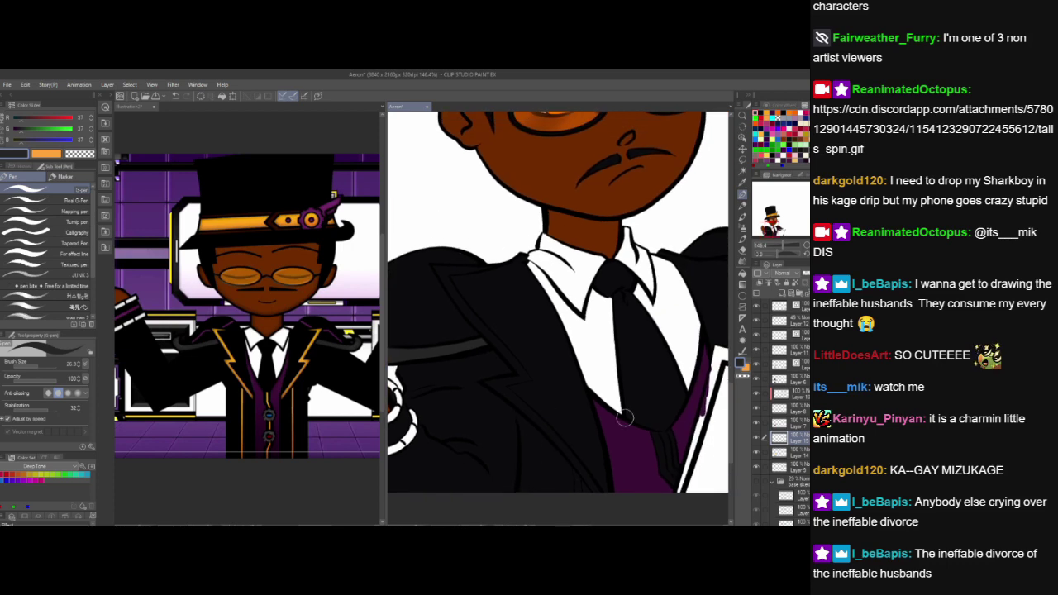
- Paint the white trim below the shoulder beside the paper dark gray, filling its curled tip with the G-pen
{"action": "left_click_drag", "start_coordinate": [625, 418], "coordinate": [475, 407]}
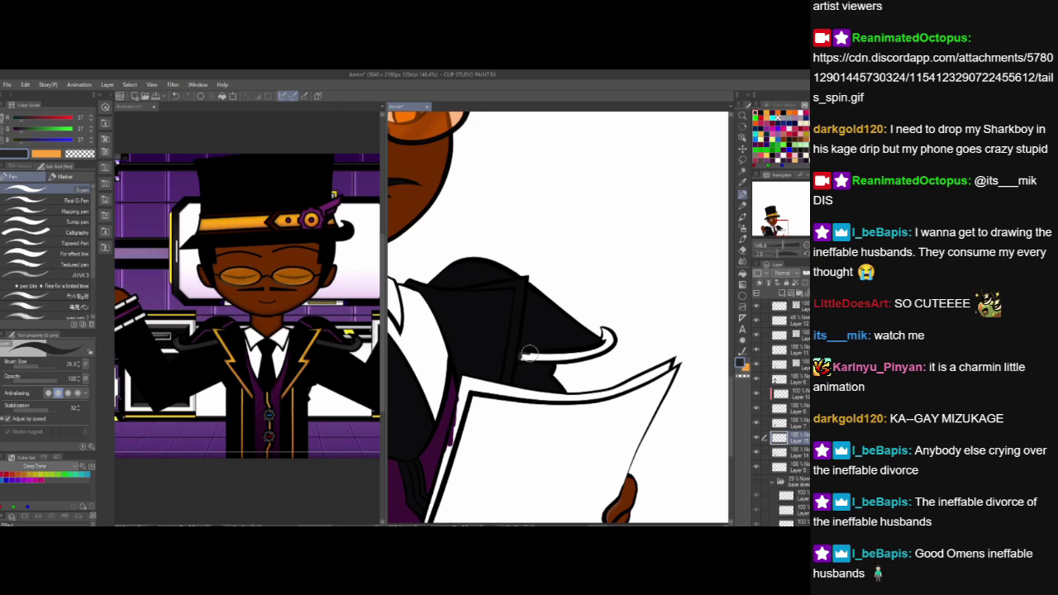
{"action": "mouse_move", "coordinate": [520, 358]}
{"action": "left_mouse_down"}
{"action": "mouse_move", "coordinate": [597, 349]}
{"action": "mouse_move", "coordinate": [610, 342]}
{"action": "mouse_move", "coordinate": [608, 326]}
{"action": "left_mouse_up"}
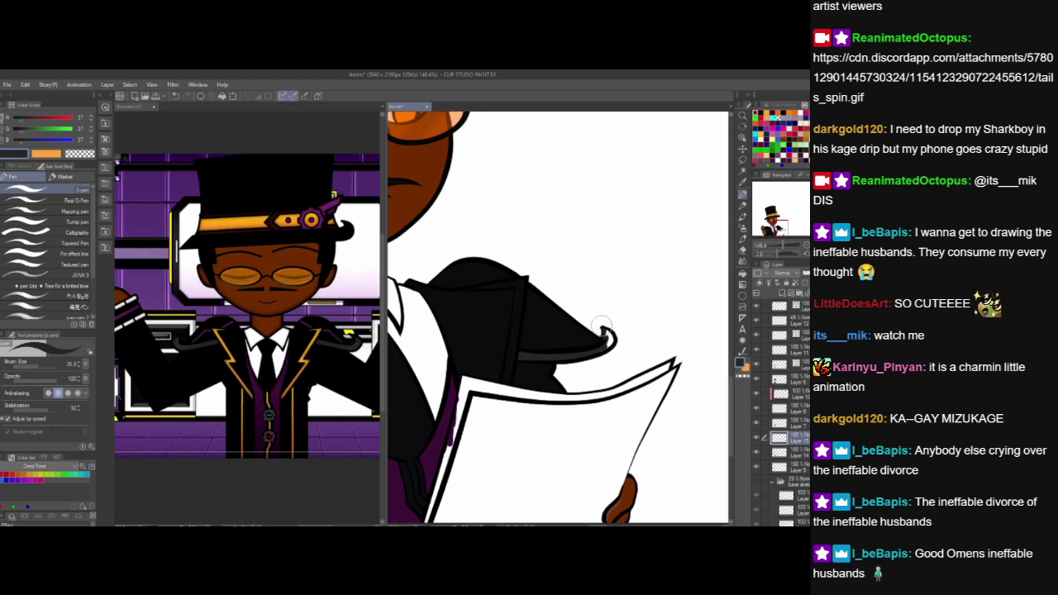
{"action": "left_click", "coordinate": [742, 253]}
{"action": "left_click", "coordinate": [46, 195]}
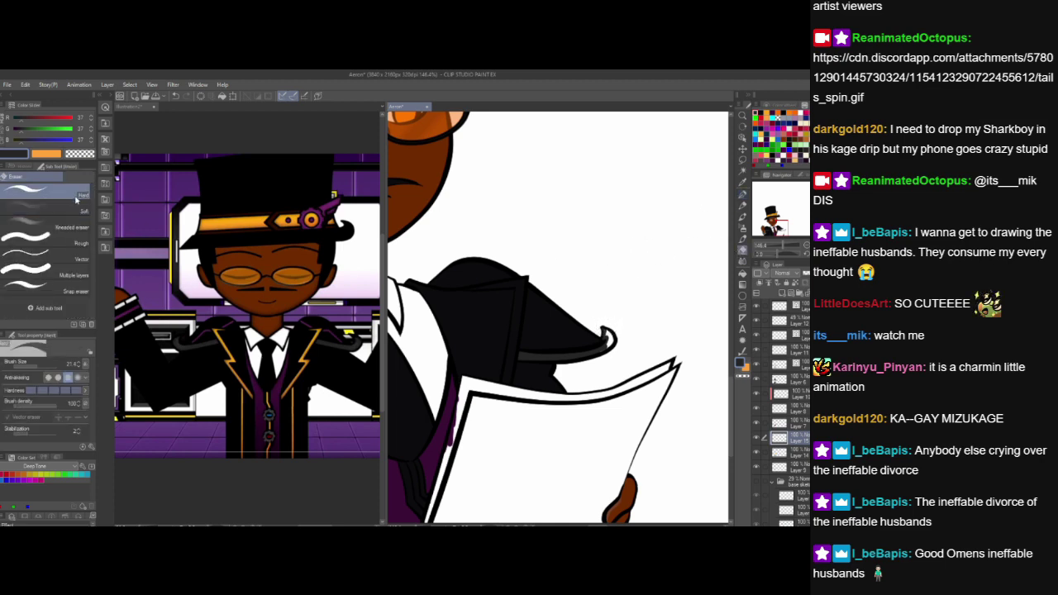
{"action": "left_click", "coordinate": [742, 195]}
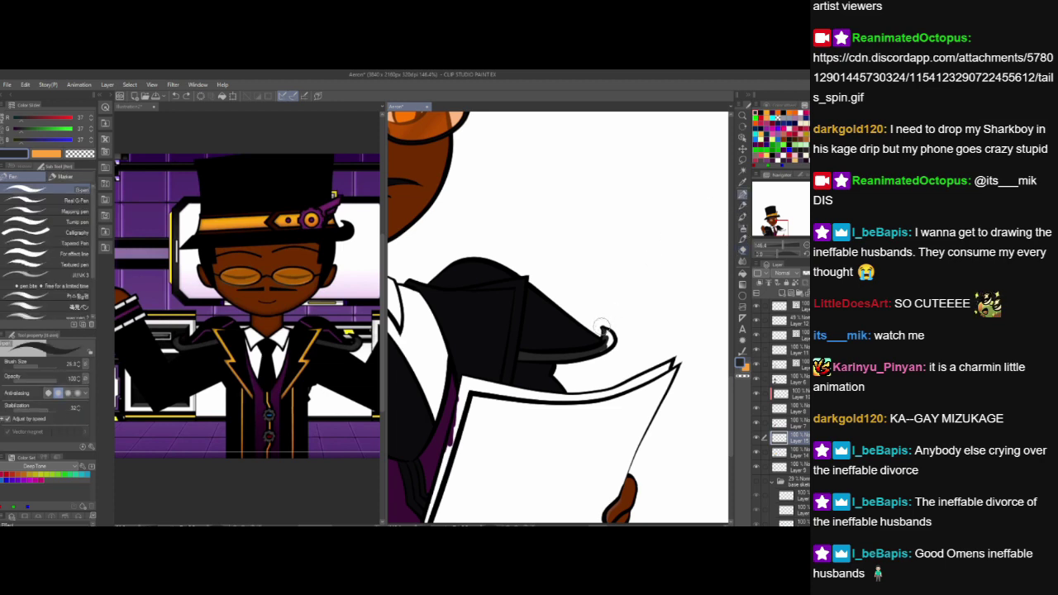
{"action": "left_click_drag", "start_coordinate": [607, 332], "coordinate": [605, 321]}
{"action": "left_click_drag", "start_coordinate": [610, 333], "coordinate": [612, 337]}
- Add a new layer above the black coat's color layer and pick the yellow-orange for the lapel trim
{"action": "left_click_drag", "start_coordinate": [599, 457], "coordinate": [743, 398]}
{"action": "left_click_drag", "start_coordinate": [585, 409], "coordinate": [669, 410]}
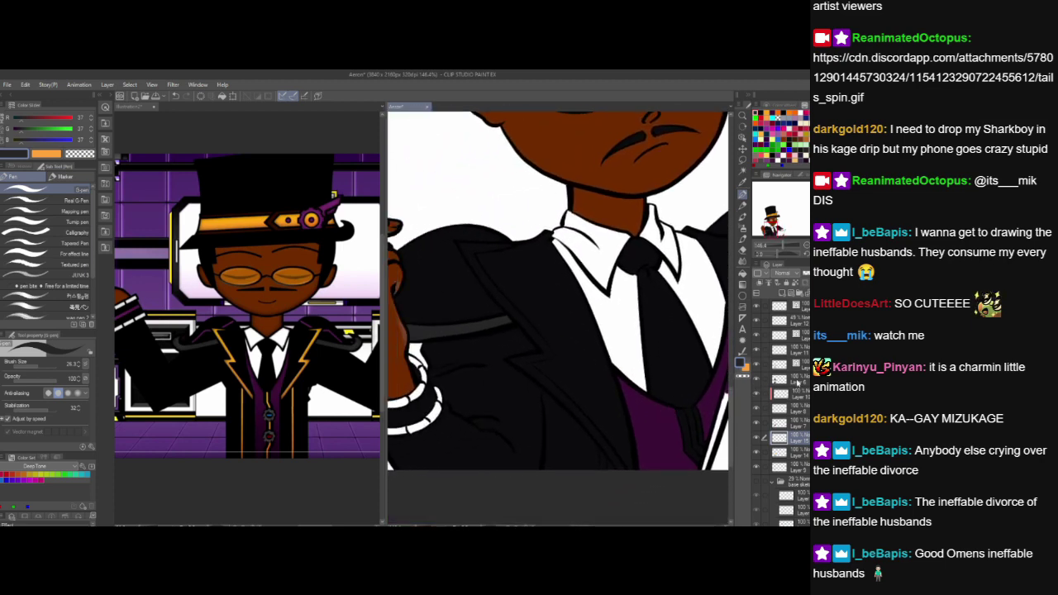
{"action": "left_click", "coordinate": [796, 382]}
{"action": "left_click", "coordinate": [757, 380]}
{"action": "left_click", "coordinate": [757, 379]}
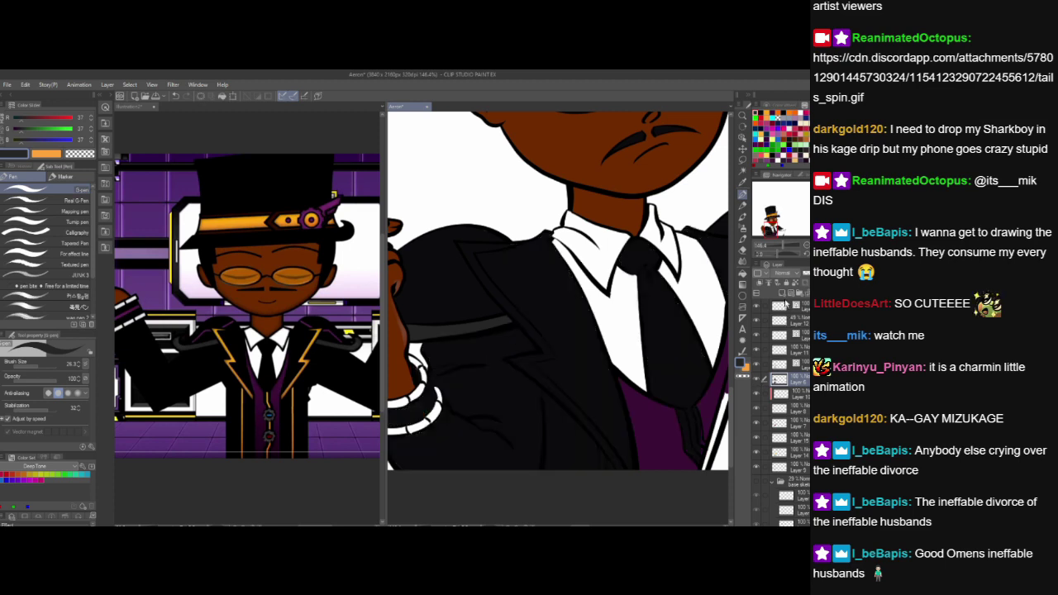
{"action": "left_click", "coordinate": [782, 293]}
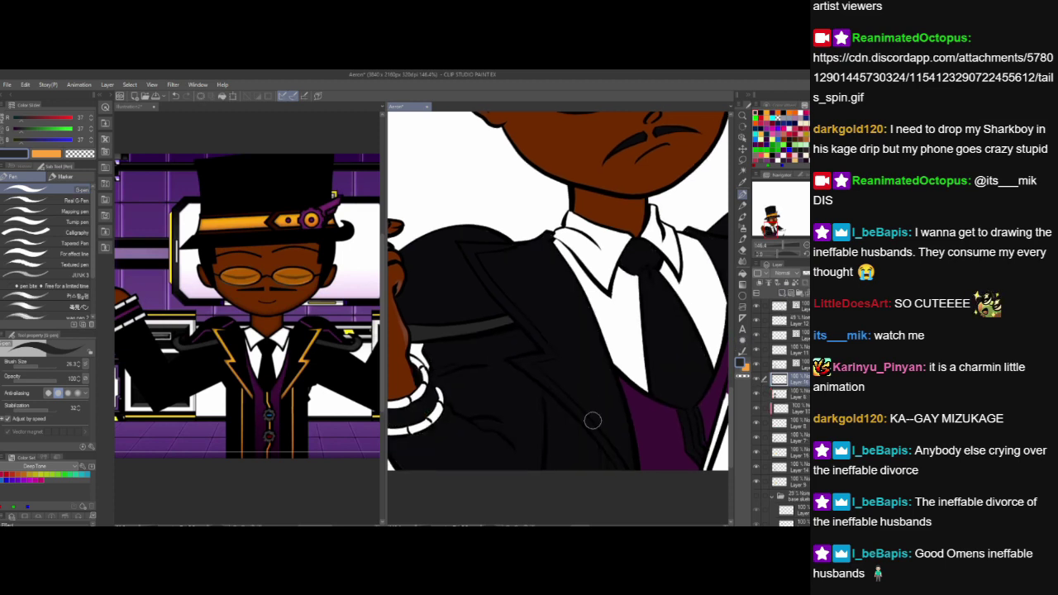
{"action": "left_click", "coordinate": [760, 114]}
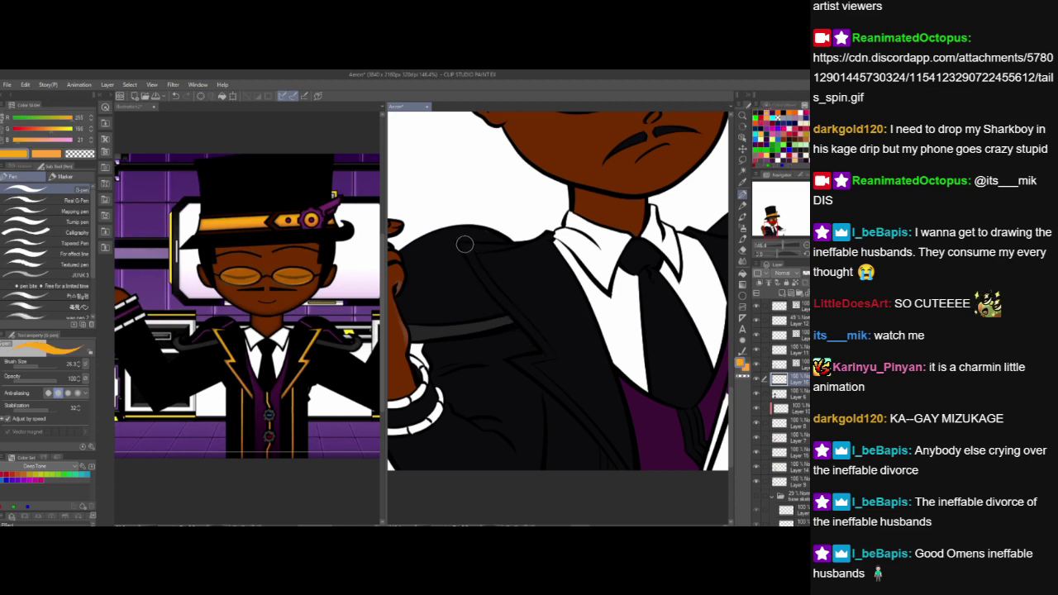
- Paint the yellow-orange zigzag trim down the lapel on the raised-hand side, thickening it from shoulder to coat bottom
{"action": "mouse_move", "coordinate": [460, 243]}
{"action": "left_mouse_down"}
{"action": "mouse_move", "coordinate": [545, 352]}
{"action": "mouse_move", "coordinate": [516, 357]}
{"action": "mouse_move", "coordinate": [548, 353]}
{"action": "mouse_move", "coordinate": [506, 353]}
{"action": "mouse_move", "coordinate": [590, 428]}
{"action": "left_mouse_up"}
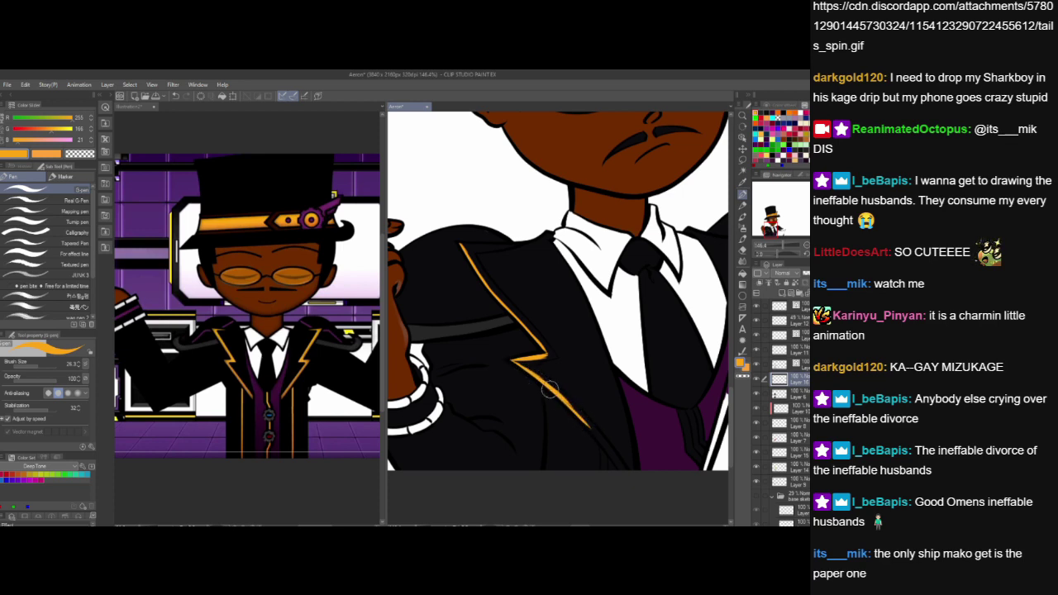
{"action": "left_click_drag", "start_coordinate": [549, 389], "coordinate": [580, 420]}
{"action": "mouse_move", "coordinate": [567, 405]}
{"action": "left_mouse_down"}
{"action": "mouse_move", "coordinate": [592, 435]}
{"action": "mouse_move", "coordinate": [560, 397]}
{"action": "mouse_move", "coordinate": [630, 479]}
{"action": "left_mouse_up"}
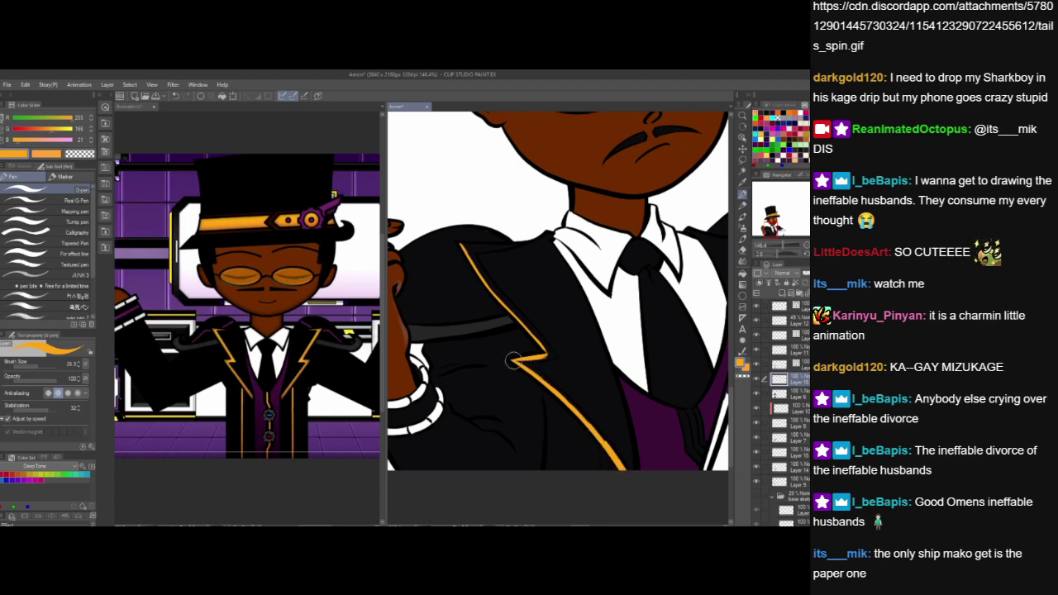
{"action": "mouse_move", "coordinate": [519, 363]}
{"action": "left_mouse_down"}
{"action": "mouse_move", "coordinate": [557, 391]}
{"action": "mouse_move", "coordinate": [556, 381]}
{"action": "mouse_move", "coordinate": [544, 379]}
{"action": "mouse_move", "coordinate": [607, 444]}
{"action": "left_mouse_up"}
{"action": "left_click_drag", "start_coordinate": [578, 408], "coordinate": [627, 478]}
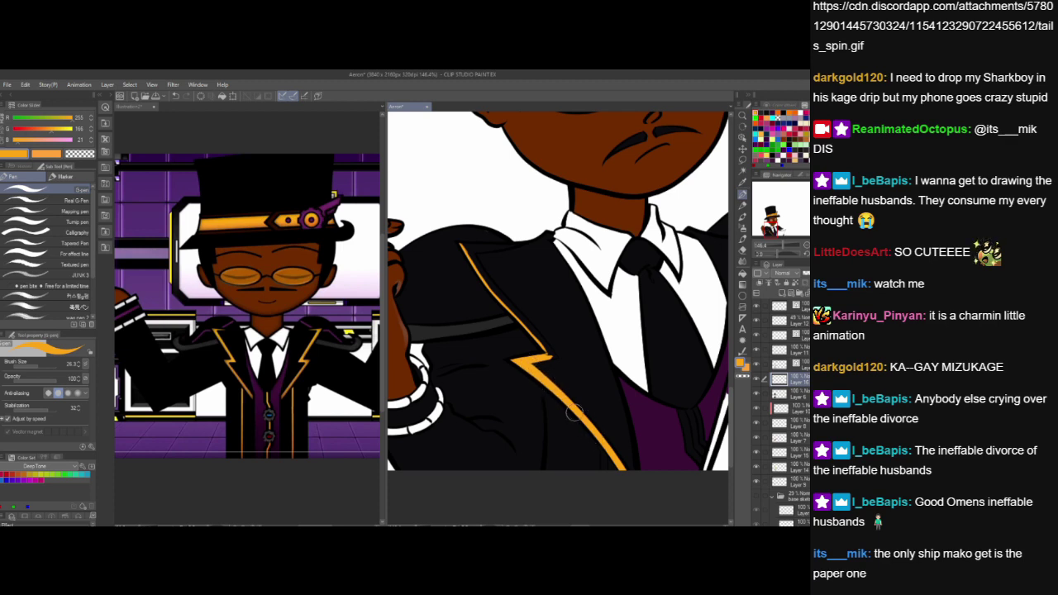
{"action": "left_click_drag", "start_coordinate": [461, 247], "coordinate": [510, 311]}
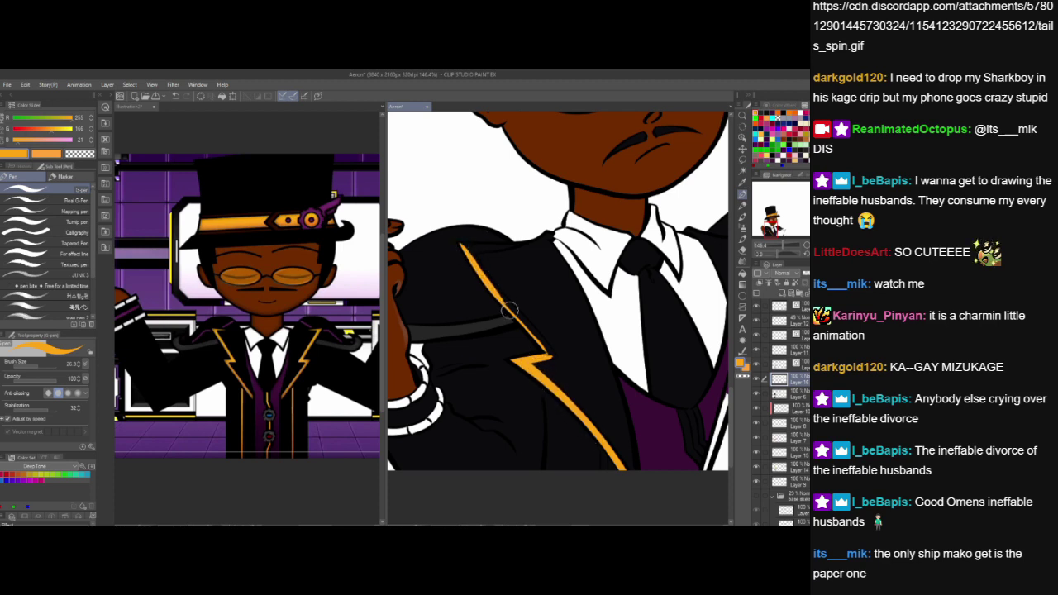
{"action": "left_click_drag", "start_coordinate": [473, 266], "coordinate": [528, 329]}
{"action": "left_click_drag", "start_coordinate": [500, 293], "coordinate": [537, 337]}
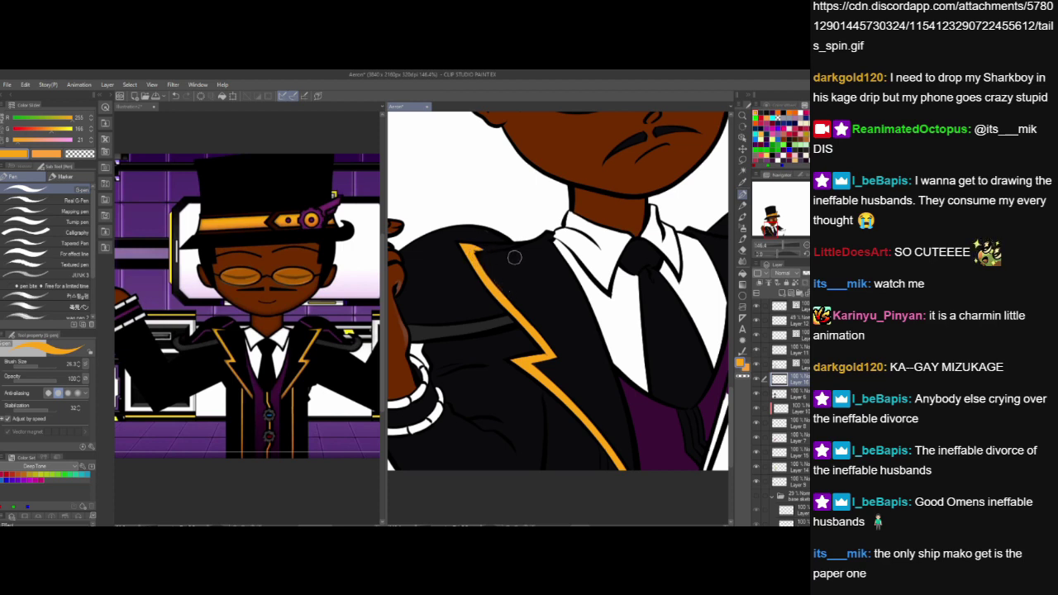
- Lower the hard eraser's anti-aliasing one level and extend the yellow-orange trim along the lapel's upper edge with the G-pen
{"action": "left_click", "coordinate": [742, 250]}
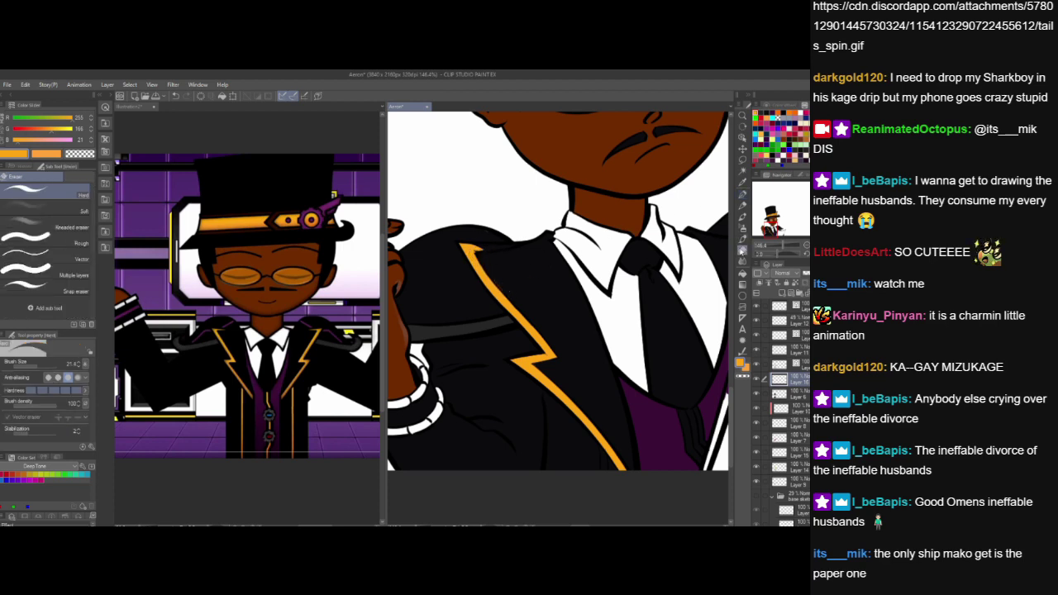
{"action": "left_click", "coordinate": [57, 377]}
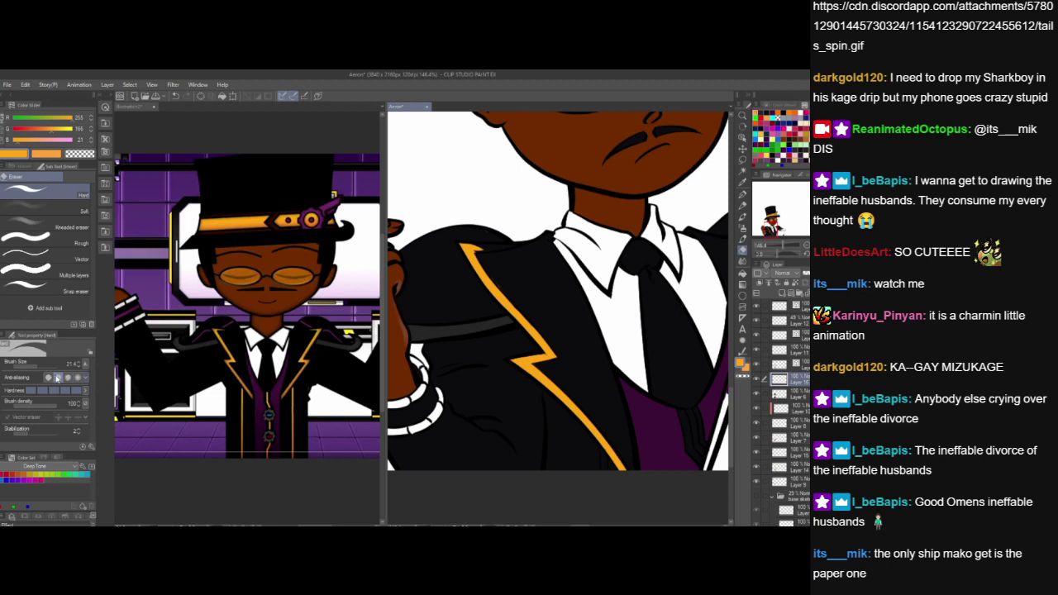
{"action": "left_click", "coordinate": [742, 195]}
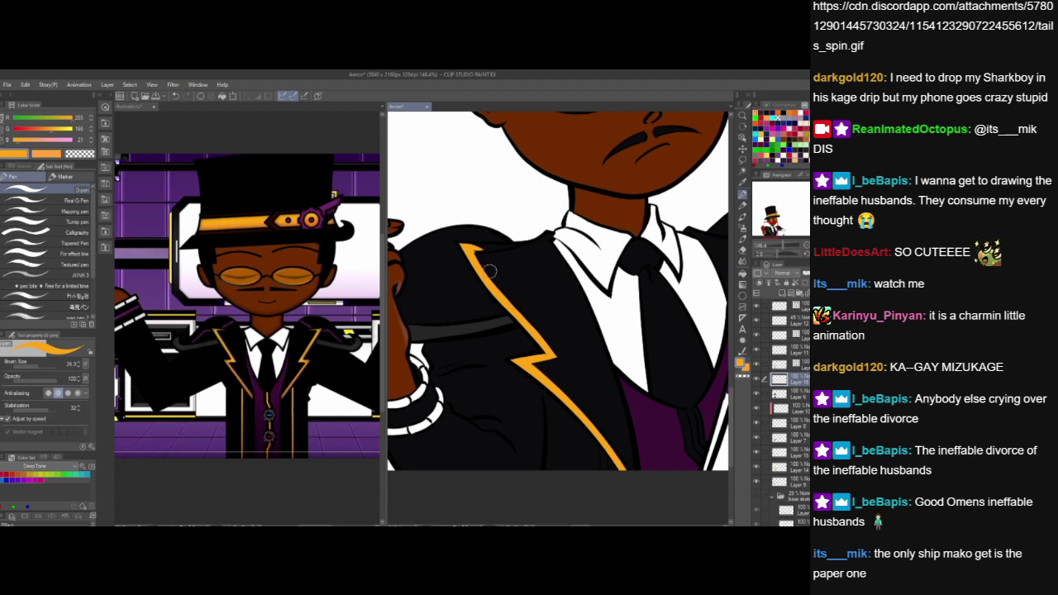
{"action": "left_click_drag", "start_coordinate": [470, 246], "coordinate": [502, 246]}
{"action": "left_click", "coordinate": [806, 394]}
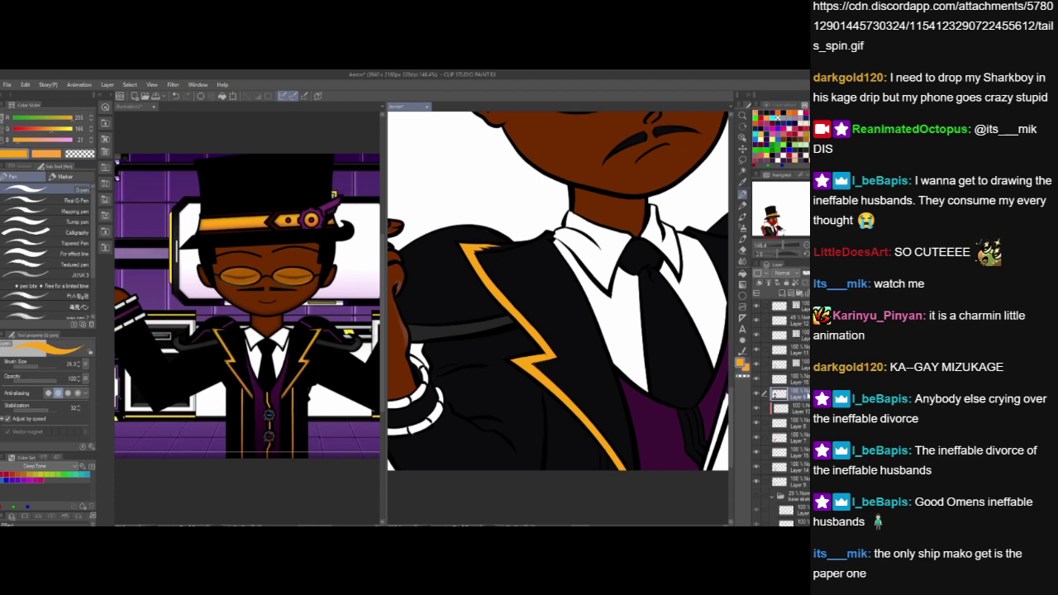
{"action": "left_click", "coordinate": [756, 454]}
{"action": "left_click", "coordinate": [756, 454]}
{"action": "left_click", "coordinate": [756, 470]}
{"action": "left_click", "coordinate": [756, 470]}
{"action": "left_click", "coordinate": [772, 457]}
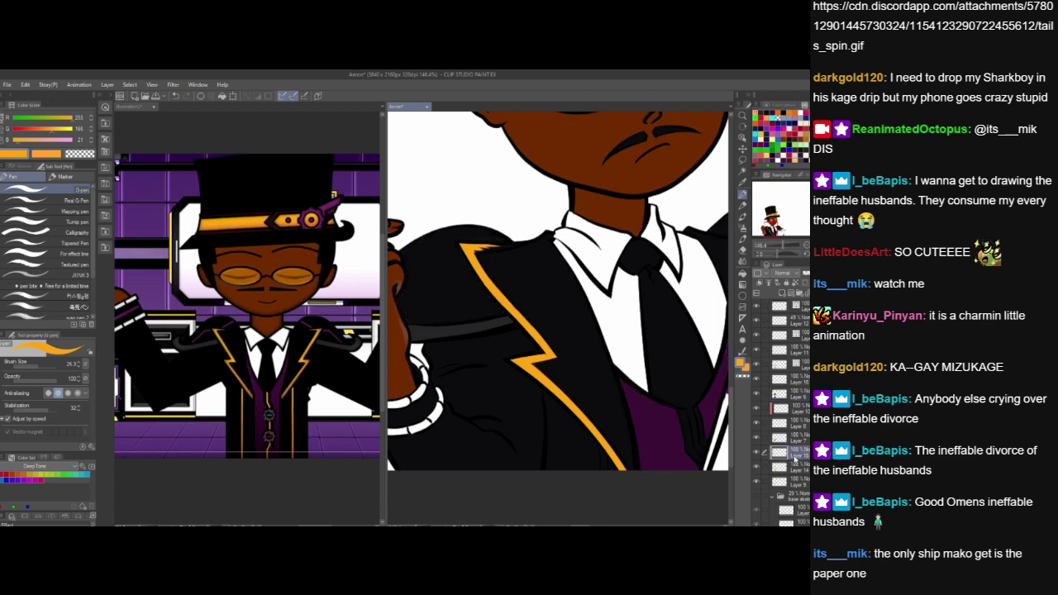
{"action": "left_click", "coordinate": [760, 112]}
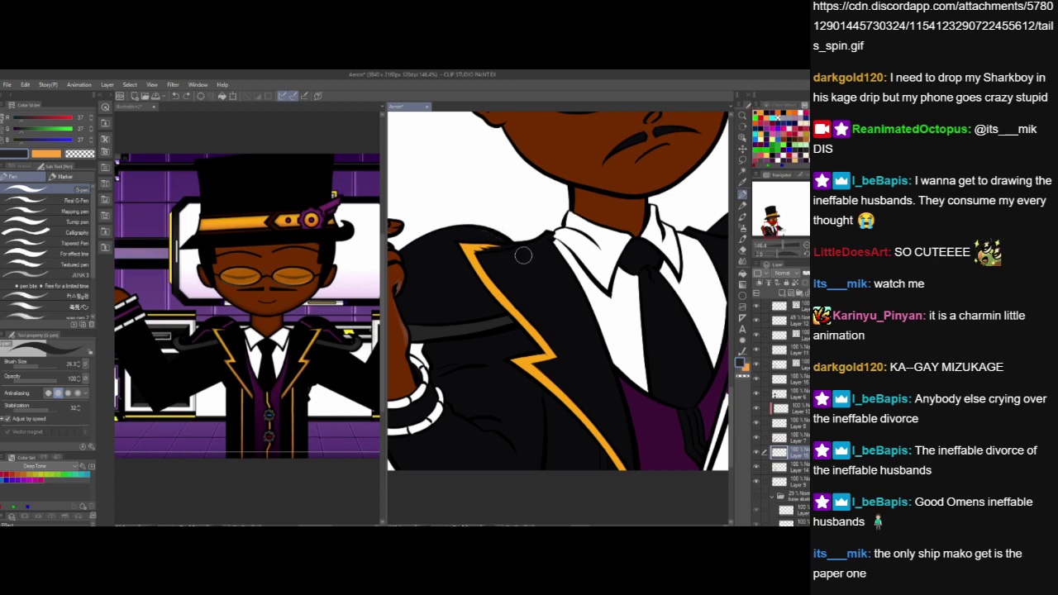
{"action": "left_click", "coordinate": [744, 251]}
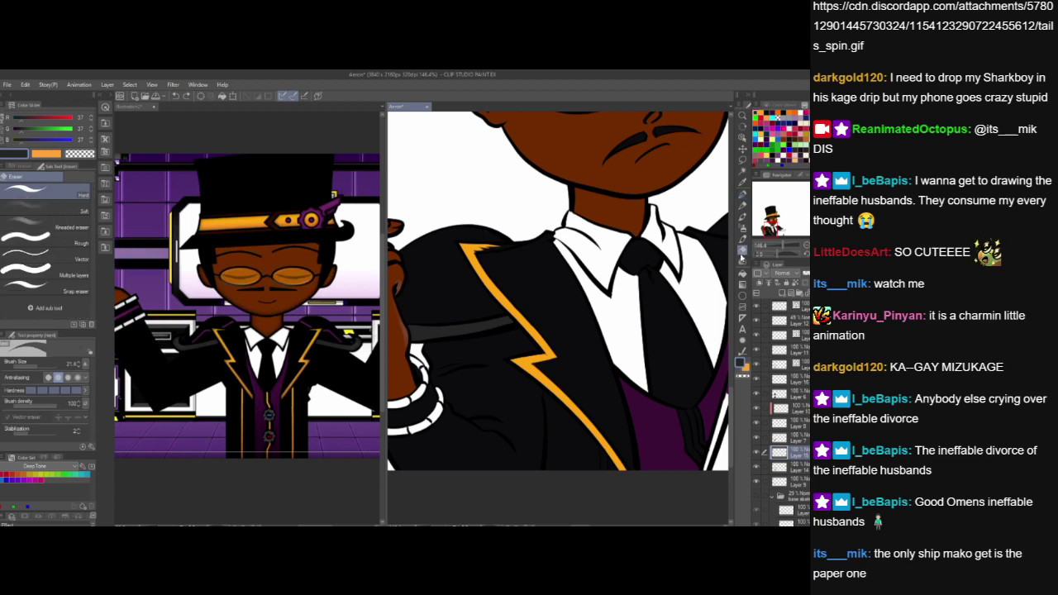
{"action": "left_click", "coordinate": [742, 195]}
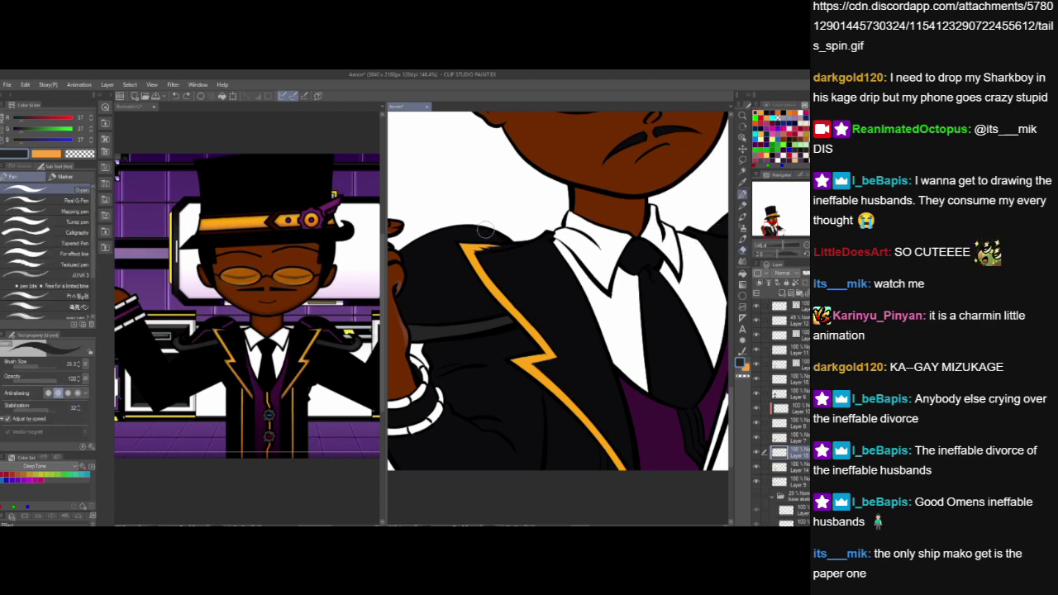
{"action": "left_click_drag", "start_coordinate": [480, 232], "coordinate": [496, 234]}
{"action": "key", "text": "ctrl+z"}
{"action": "left_click", "coordinate": [767, 113]}
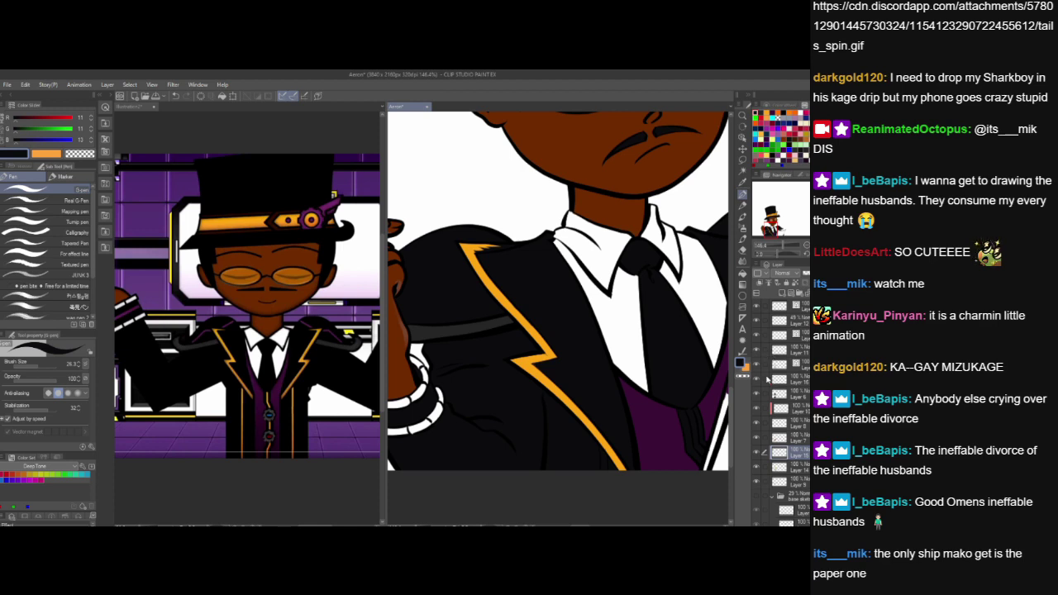
- Clip the lapel trim layer to the layer below and paint yellow-orange trim on the lapel beside the paper
{"action": "left_click", "coordinate": [795, 380]}
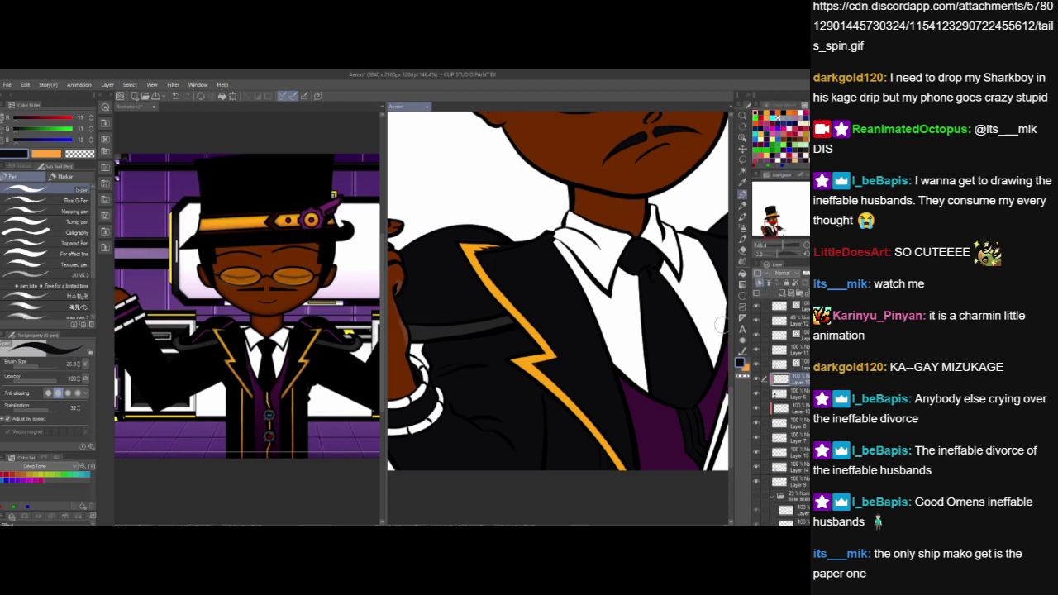
{"action": "left_click", "coordinate": [773, 117]}
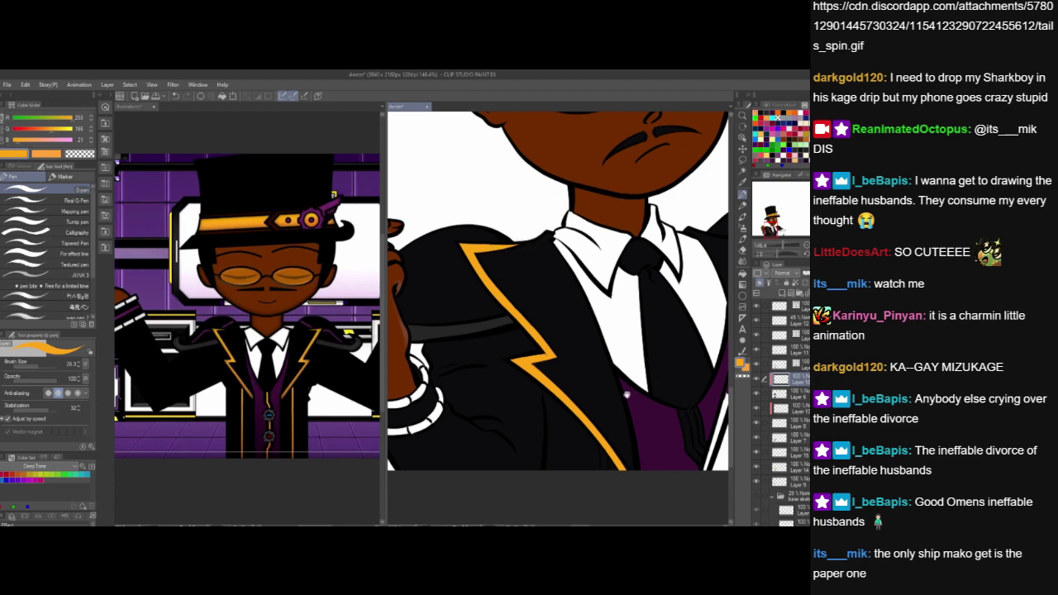
{"action": "left_click_drag", "start_coordinate": [627, 395], "coordinate": [446, 385]}
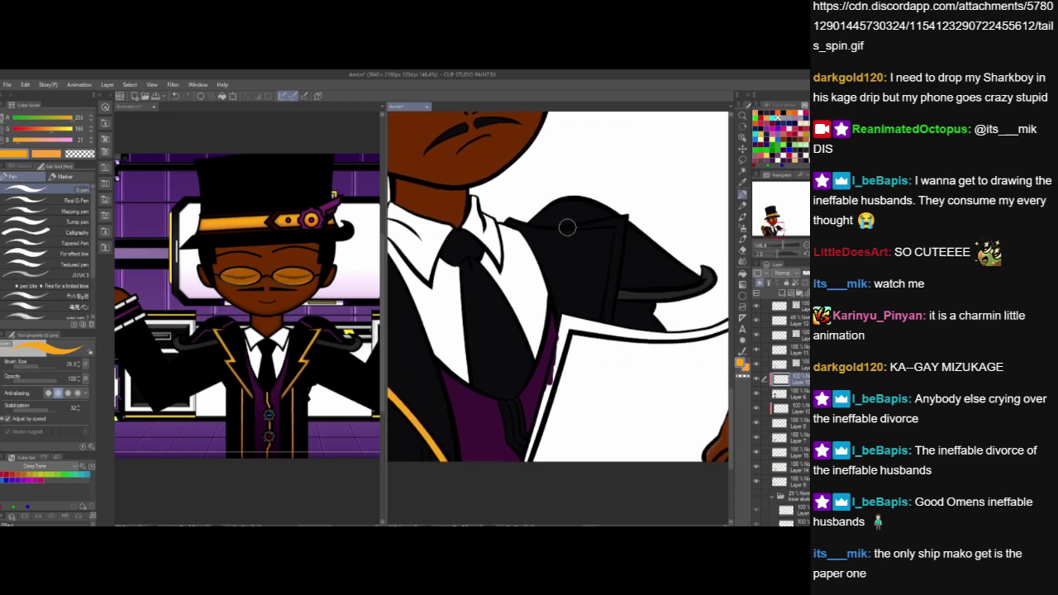
{"action": "mouse_move", "coordinate": [569, 227]}
{"action": "left_mouse_down"}
{"action": "mouse_move", "coordinate": [625, 217]}
{"action": "mouse_move", "coordinate": [569, 225]}
{"action": "mouse_move", "coordinate": [625, 218]}
{"action": "left_mouse_up"}
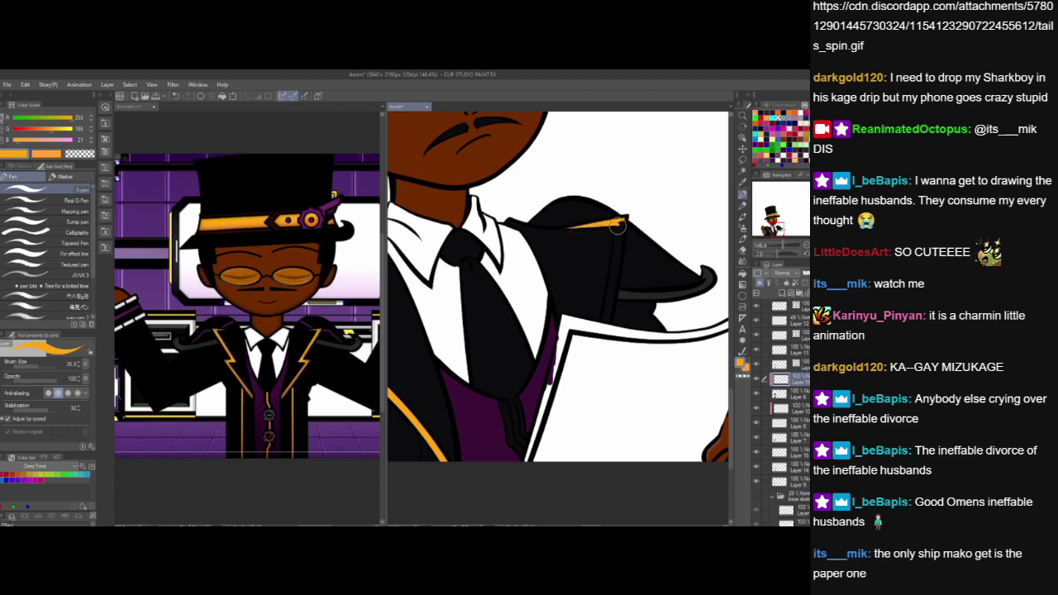
{"action": "left_click_drag", "start_coordinate": [620, 223], "coordinate": [605, 315]}
{"action": "mouse_move", "coordinate": [617, 254]}
{"action": "left_mouse_down"}
{"action": "mouse_move", "coordinate": [605, 325]}
{"action": "mouse_move", "coordinate": [610, 314]}
{"action": "left_mouse_up"}
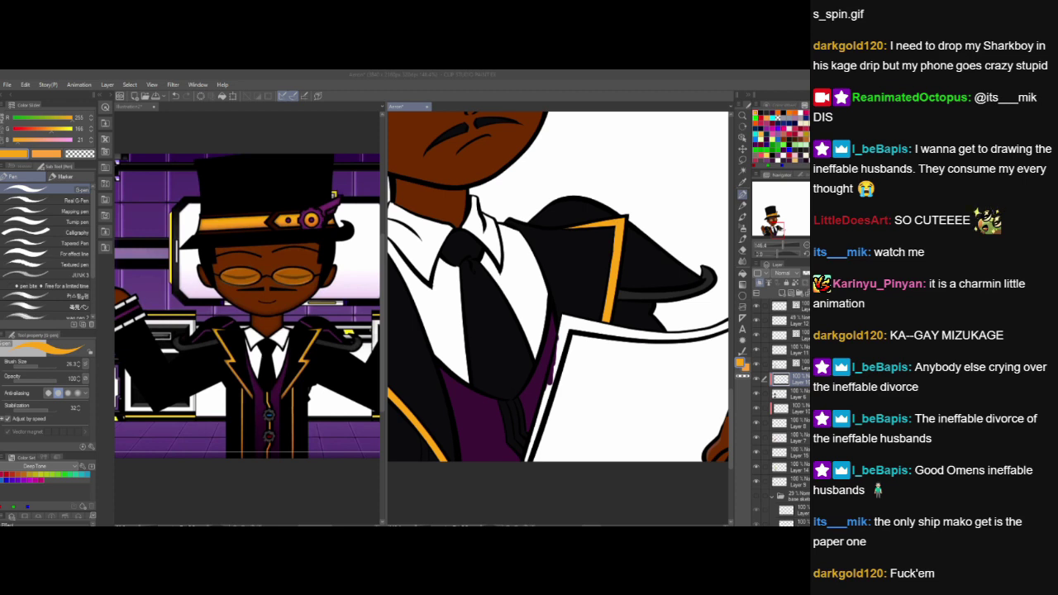
- Change the visibility of the glasses' color layer and add a new layer above the clipped lapel trim layer
{"action": "left_click", "coordinate": [765, 321]}
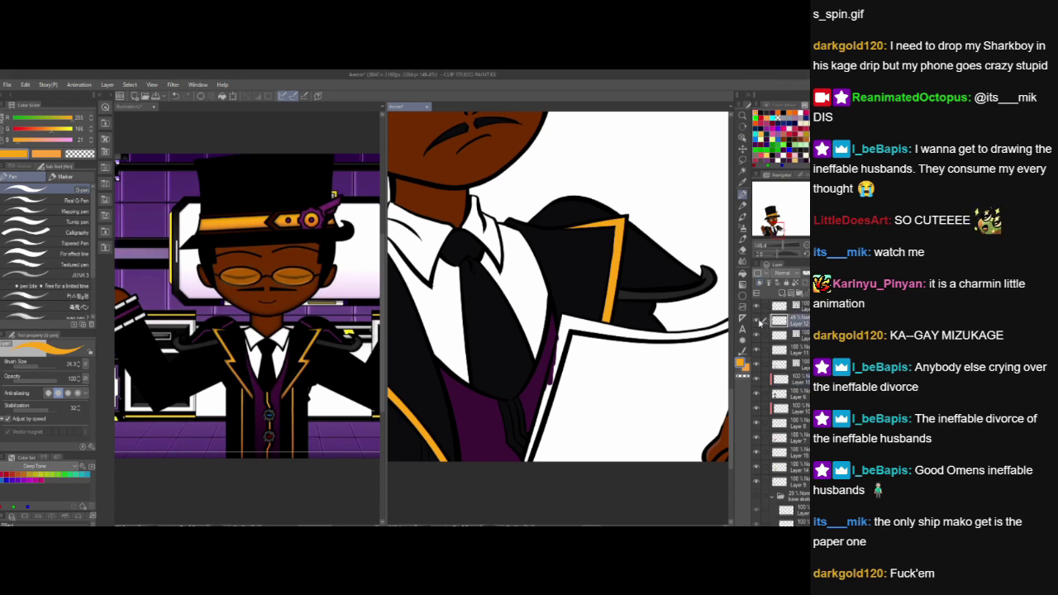
{"action": "left_click", "coordinate": [792, 350]}
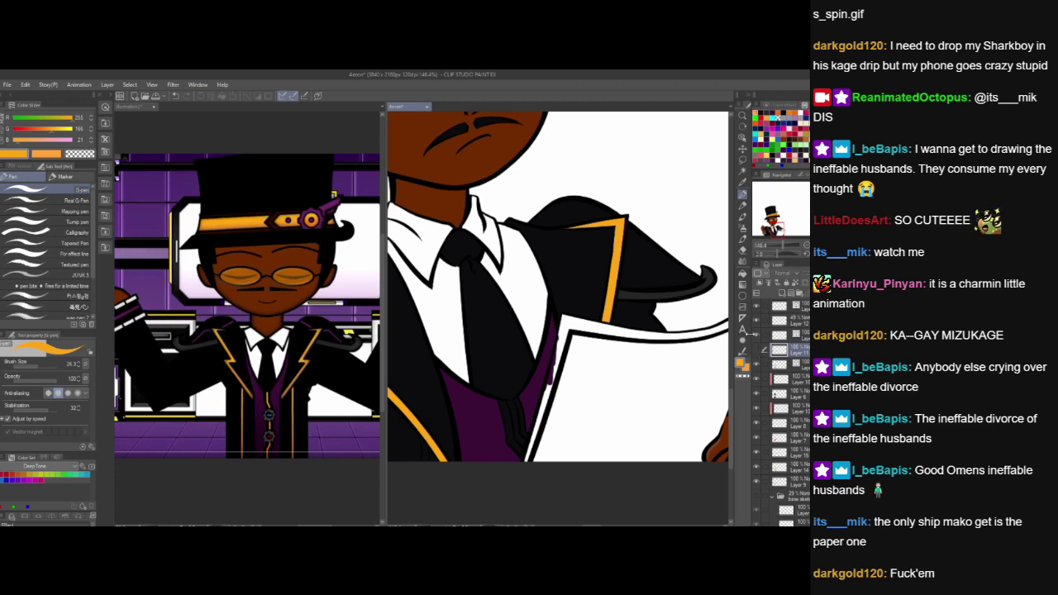
{"action": "scroll", "coordinate": [468, 340], "scroll_direction": "down", "scroll_amount": 3}
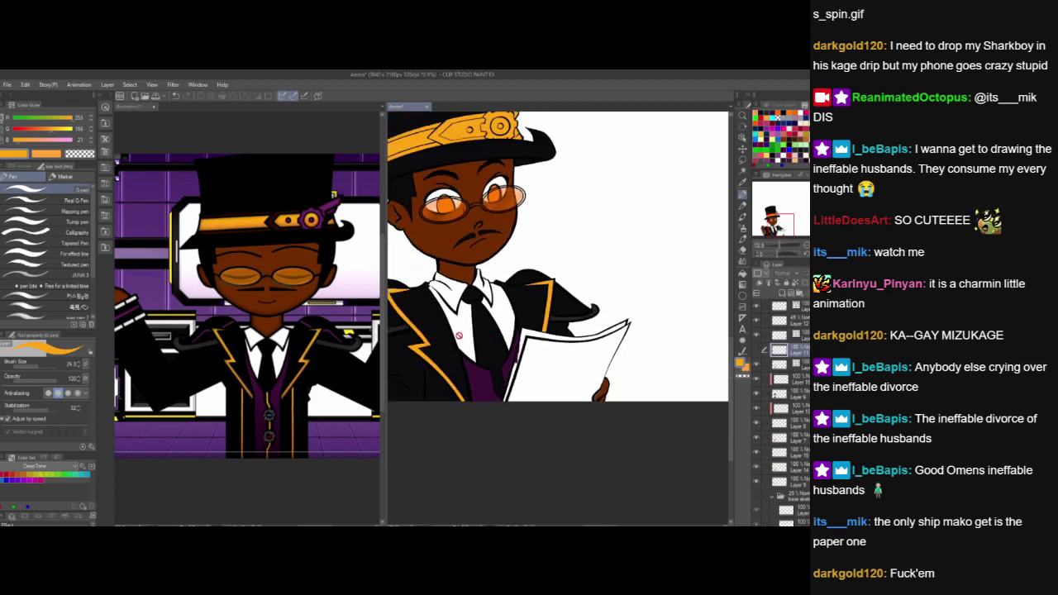
{"action": "left_click_drag", "start_coordinate": [475, 335], "coordinate": [568, 363]}
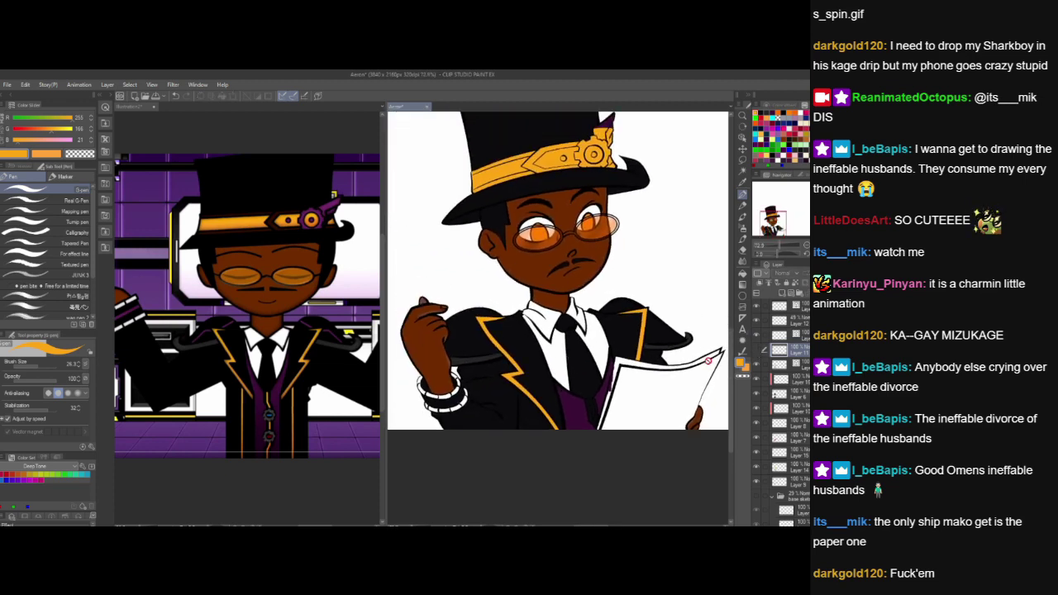
{"action": "left_click", "coordinate": [757, 352]}
{"action": "left_click", "coordinate": [772, 380]}
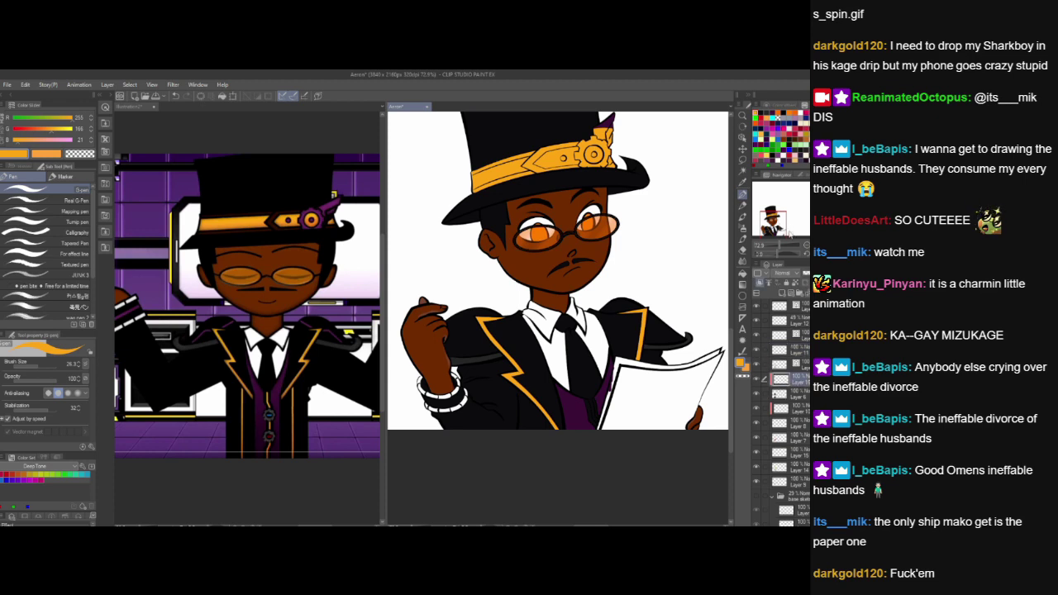
{"action": "left_click", "coordinate": [789, 294]}
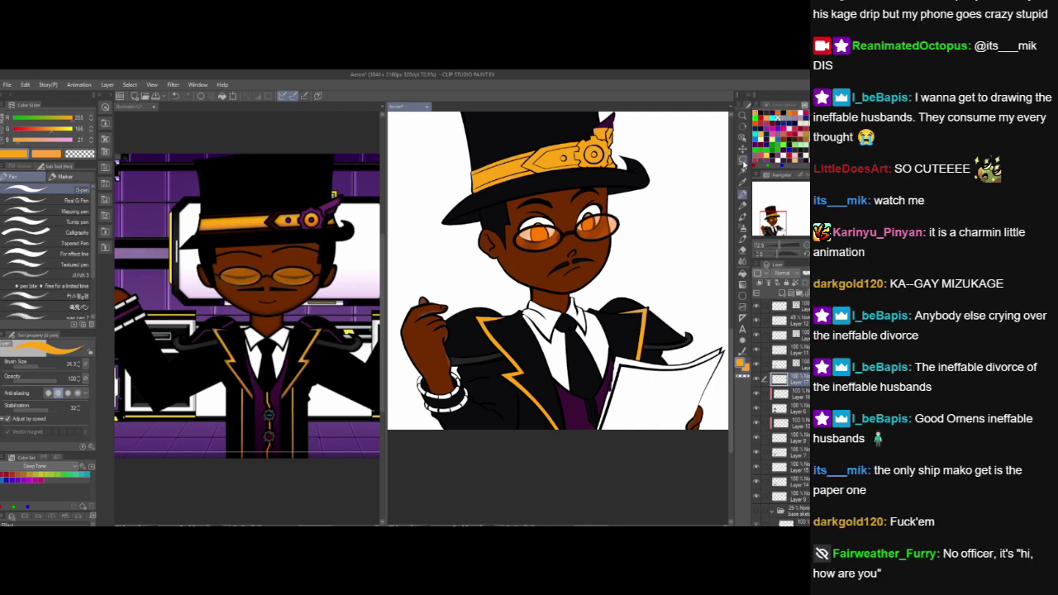
- On the coat's color layer, paint a dark purple band between the raised-hand cuff's two white rings with the G-pen at size 25
{"action": "left_click", "coordinate": [774, 408]}
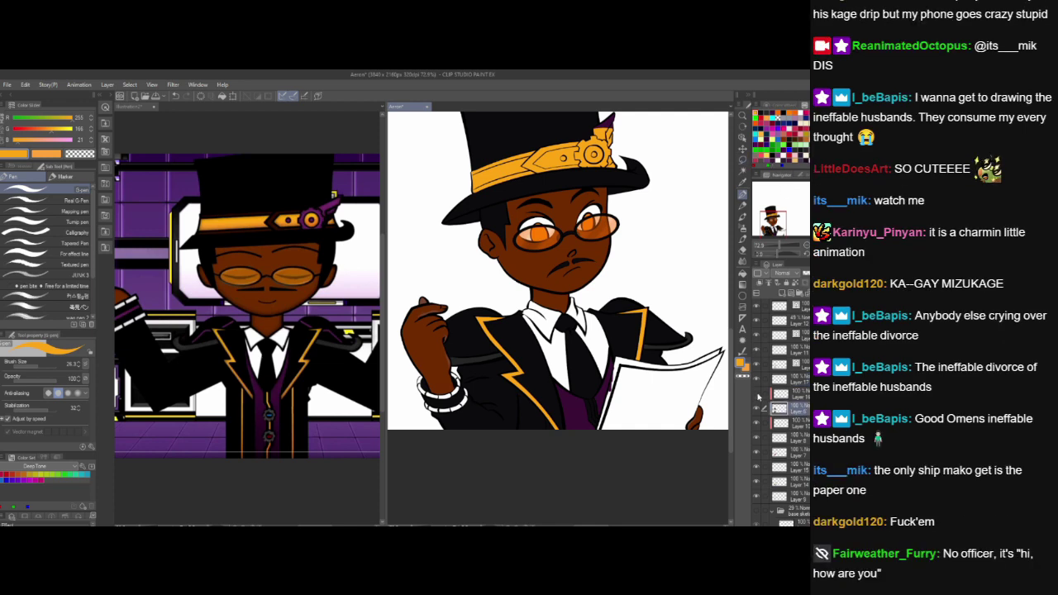
{"action": "left_click", "coordinate": [757, 395]}
{"action": "left_click", "coordinate": [757, 395]}
{"action": "left_click", "coordinate": [777, 115]}
{"action": "left_click", "coordinate": [775, 112]}
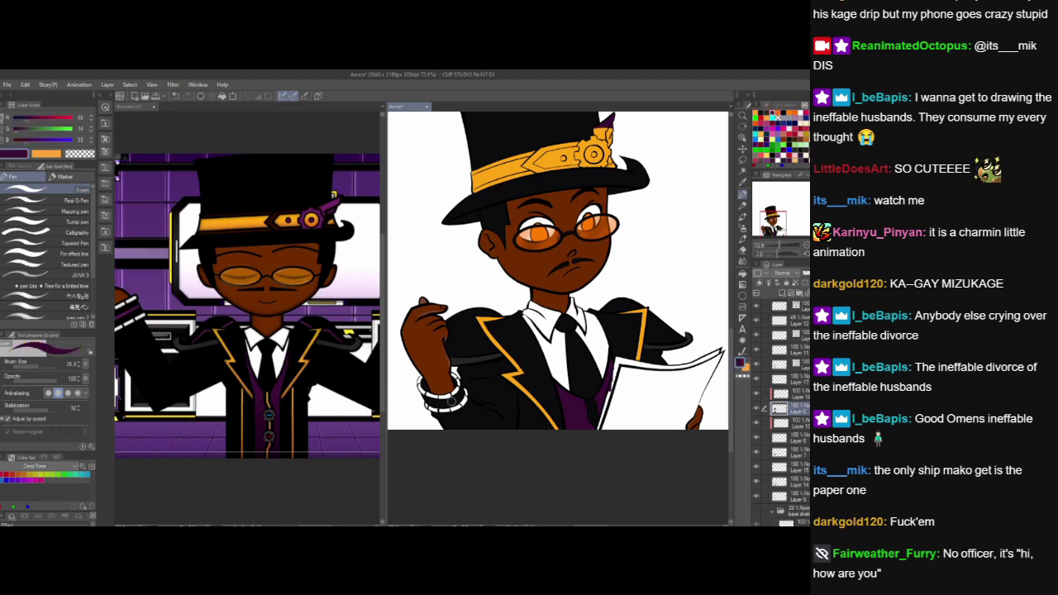
{"action": "scroll", "coordinate": [451, 401], "scroll_direction": "up", "scroll_amount": 5}
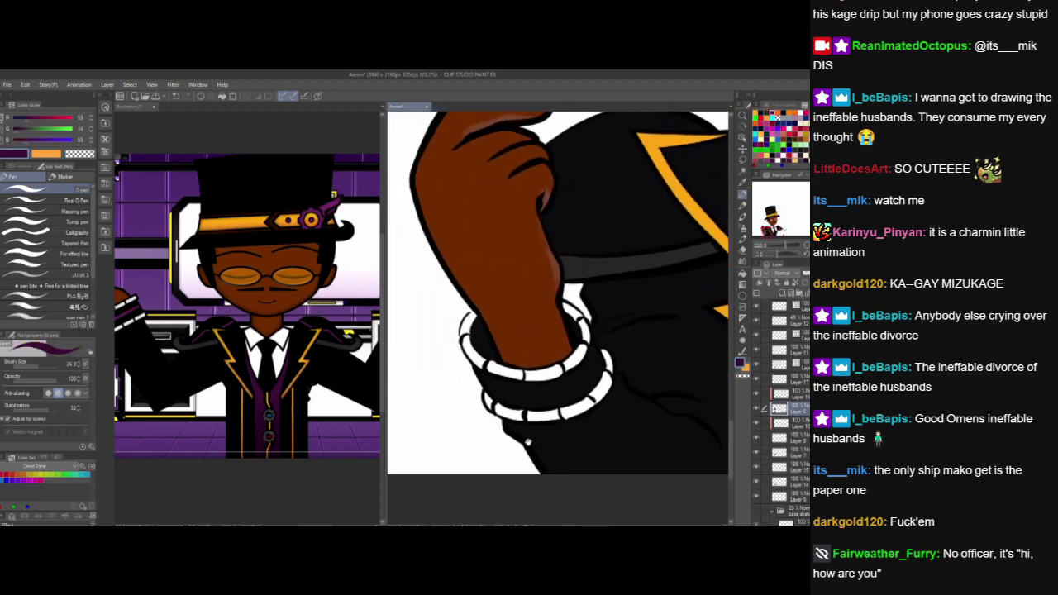
{"action": "left_click_drag", "start_coordinate": [528, 442], "coordinate": [510, 425]}
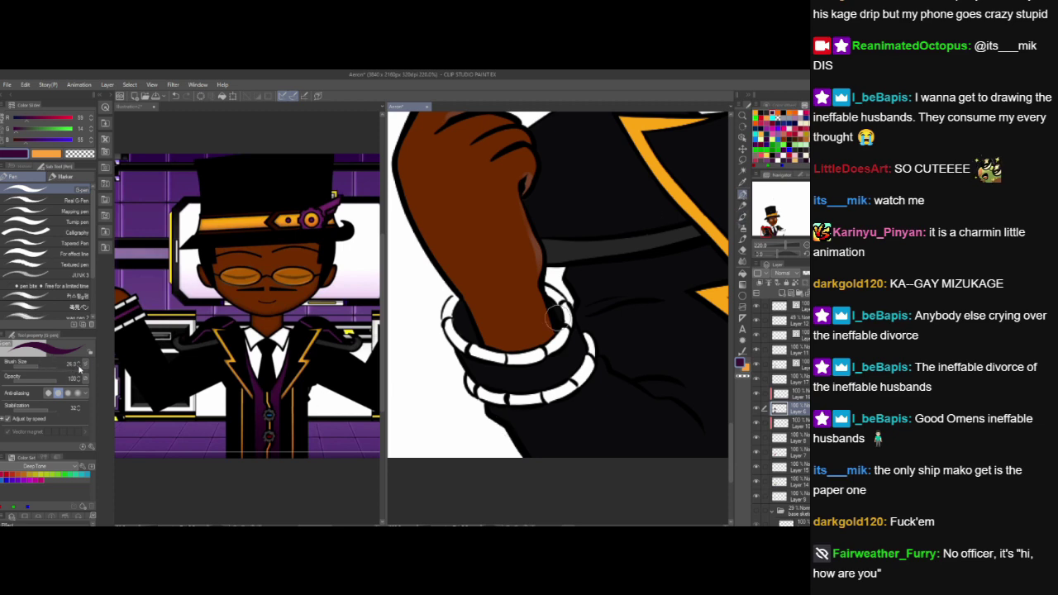
{"action": "scroll", "coordinate": [556, 316], "scroll_direction": "up", "scroll_amount": 3}
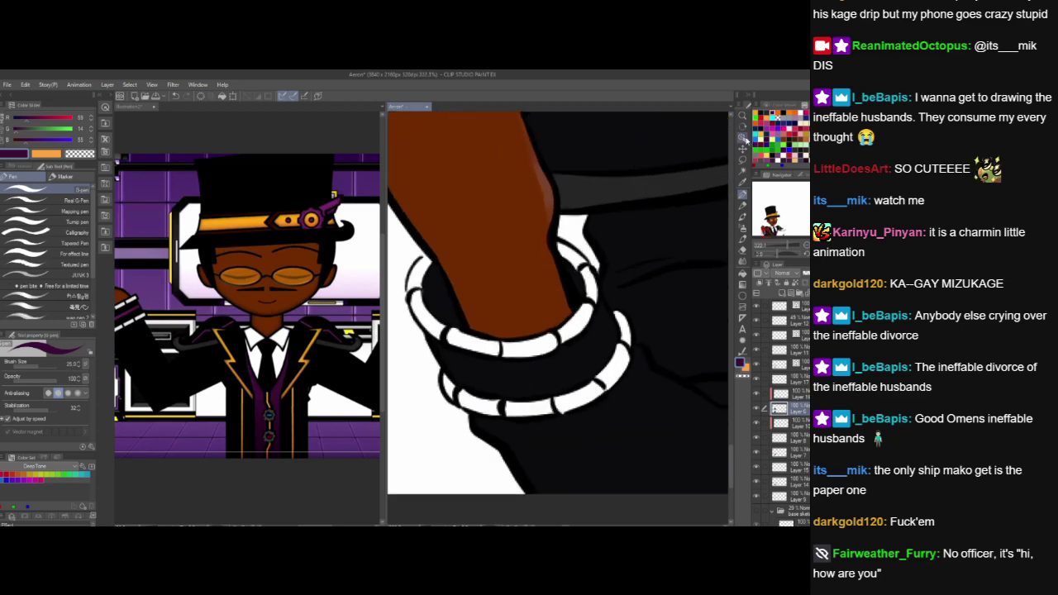
{"action": "left_click", "coordinate": [743, 126]}
{"action": "left_click_drag", "start_coordinate": [519, 204], "coordinate": [717, 187]}
{"action": "left_click", "coordinate": [743, 195]}
{"action": "left_click_drag", "start_coordinate": [535, 356], "coordinate": [566, 425]}
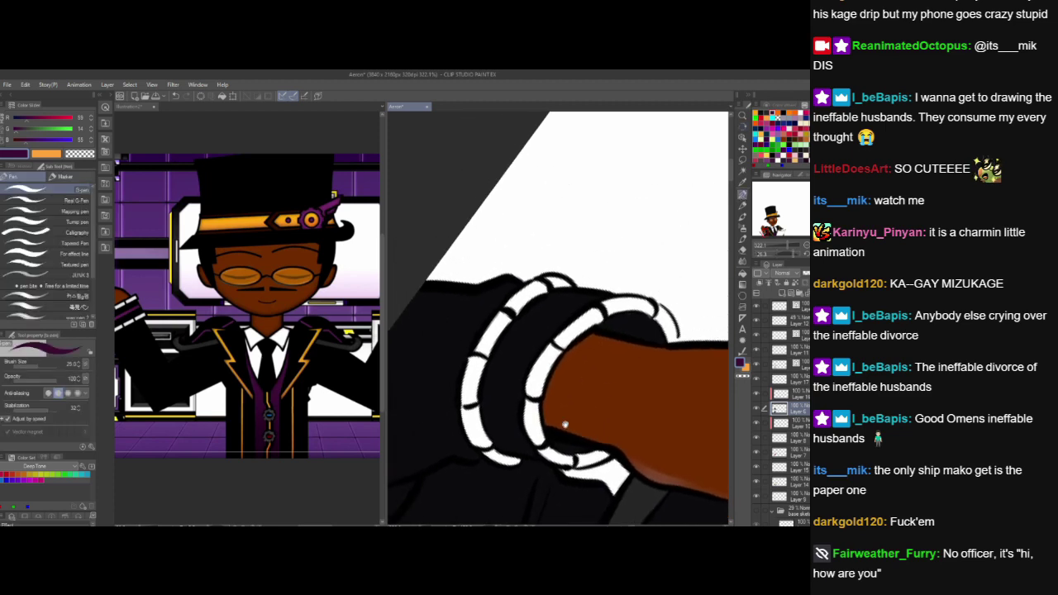
{"action": "mouse_move", "coordinate": [514, 452]}
{"action": "left_mouse_down"}
{"action": "mouse_move", "coordinate": [505, 379]}
{"action": "mouse_move", "coordinate": [599, 306]}
{"action": "mouse_move", "coordinate": [584, 289]}
{"action": "mouse_move", "coordinate": [594, 288]}
{"action": "mouse_move", "coordinate": [575, 281]}
{"action": "mouse_move", "coordinate": [612, 281]}
{"action": "left_mouse_up"}
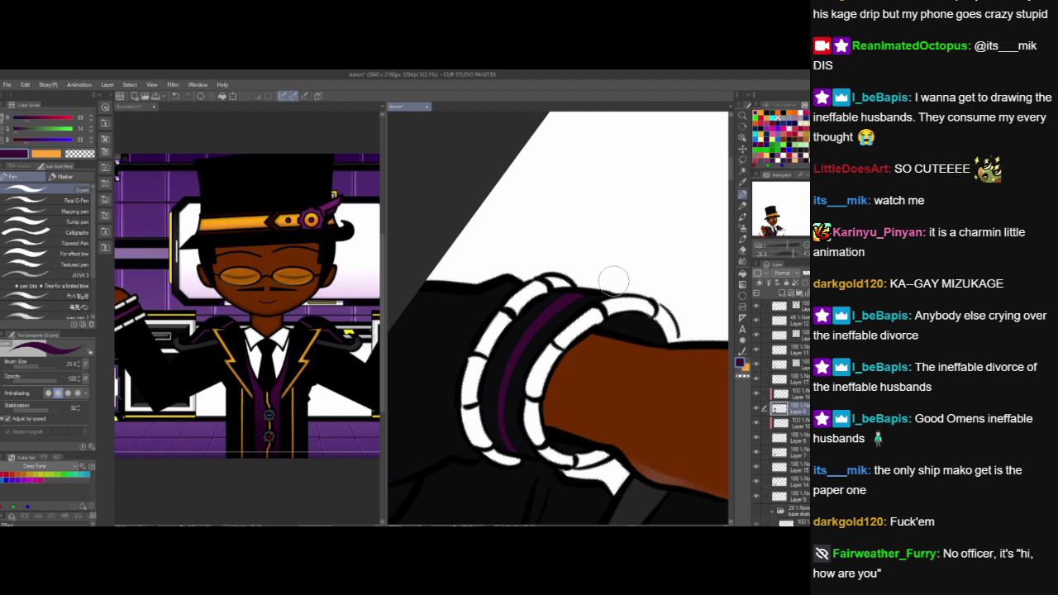
- Thicken and even out the dark purple cuff band along its full length between the white rings
{"action": "left_click_drag", "start_coordinate": [512, 365], "coordinate": [509, 396]}
{"action": "scroll", "coordinate": [559, 376], "scroll_direction": "up", "scroll_amount": 3}
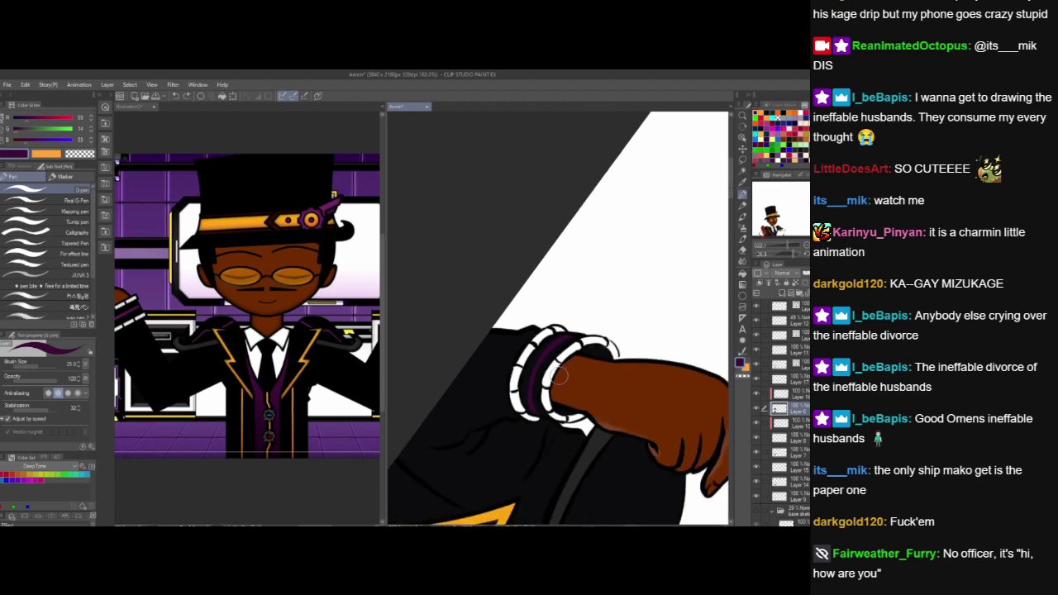
{"action": "left_click_drag", "start_coordinate": [560, 400], "coordinate": [580, 367]}
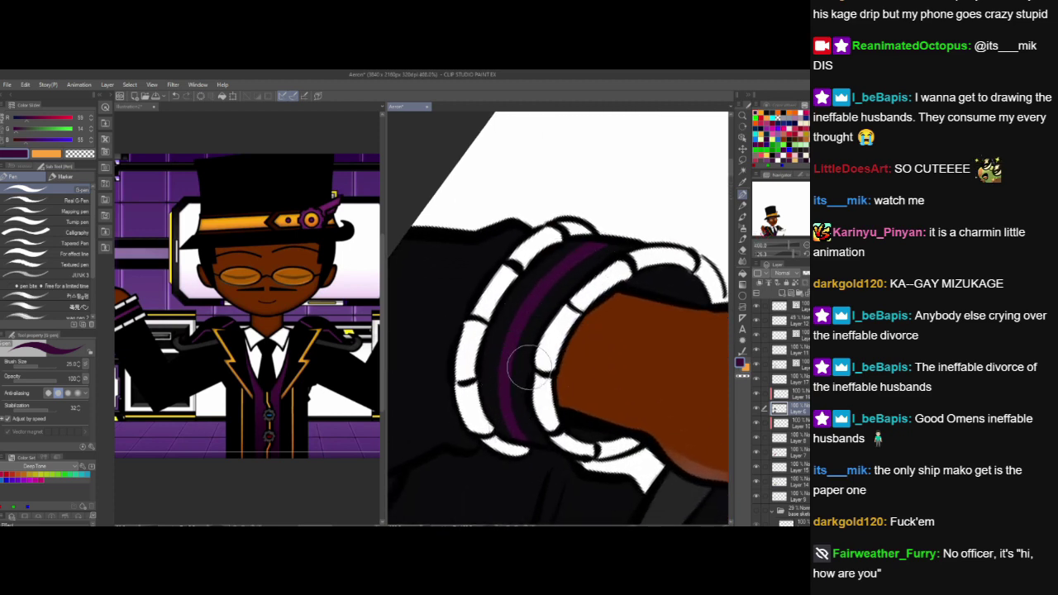
{"action": "mouse_move", "coordinate": [517, 439]}
{"action": "left_mouse_down"}
{"action": "mouse_move", "coordinate": [505, 339]}
{"action": "mouse_move", "coordinate": [589, 246]}
{"action": "left_mouse_up"}
{"action": "scroll", "coordinate": [591, 281], "scroll_direction": "down", "scroll_amount": 3}
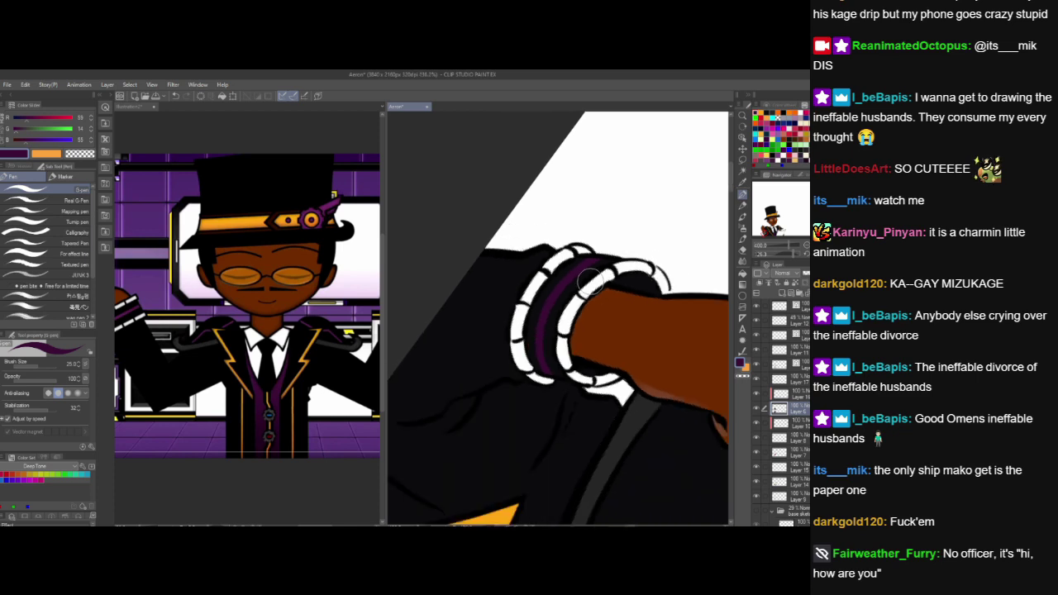
- Reset the canvas rotation to upright and bring the paper beside the lapel into close view
{"action": "double_click", "coordinate": [742, 127]}
{"action": "scroll", "coordinate": [653, 201], "scroll_direction": "down", "scroll_amount": 3}
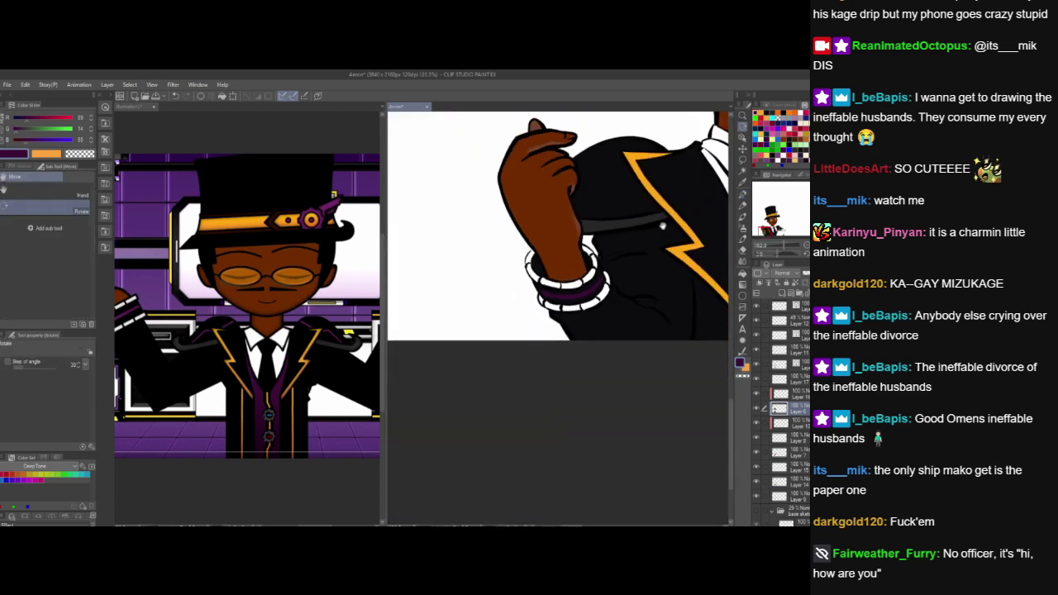
{"action": "left_click_drag", "start_coordinate": [624, 224], "coordinate": [466, 269]}
{"action": "scroll", "coordinate": [578, 250], "scroll_direction": "down", "scroll_amount": 2}
{"action": "left_click_drag", "start_coordinate": [600, 253], "coordinate": [571, 273]}
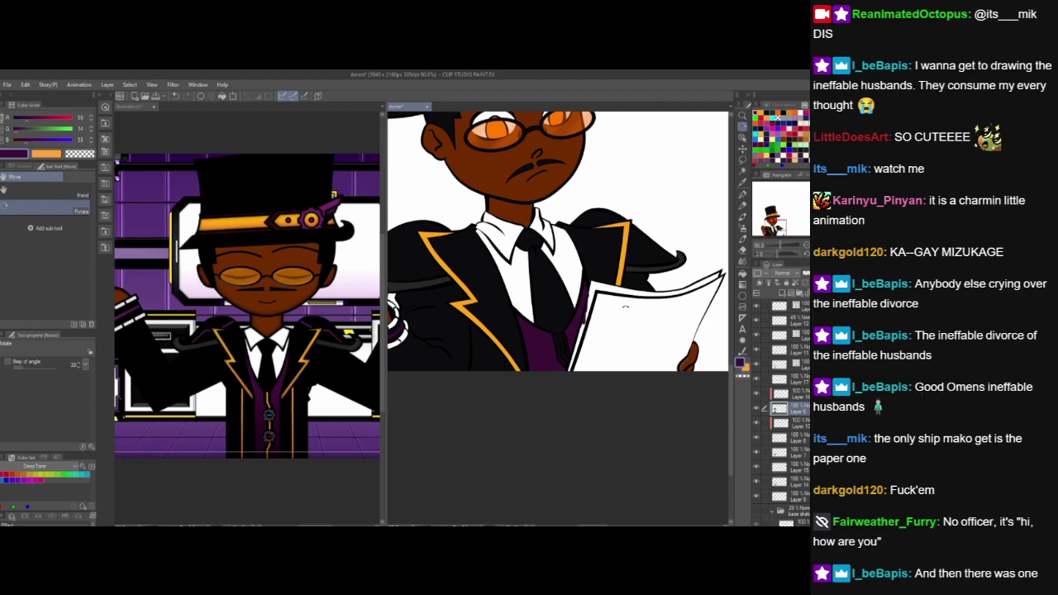
{"action": "scroll", "coordinate": [625, 307], "scroll_direction": "up", "scroll_amount": 5}
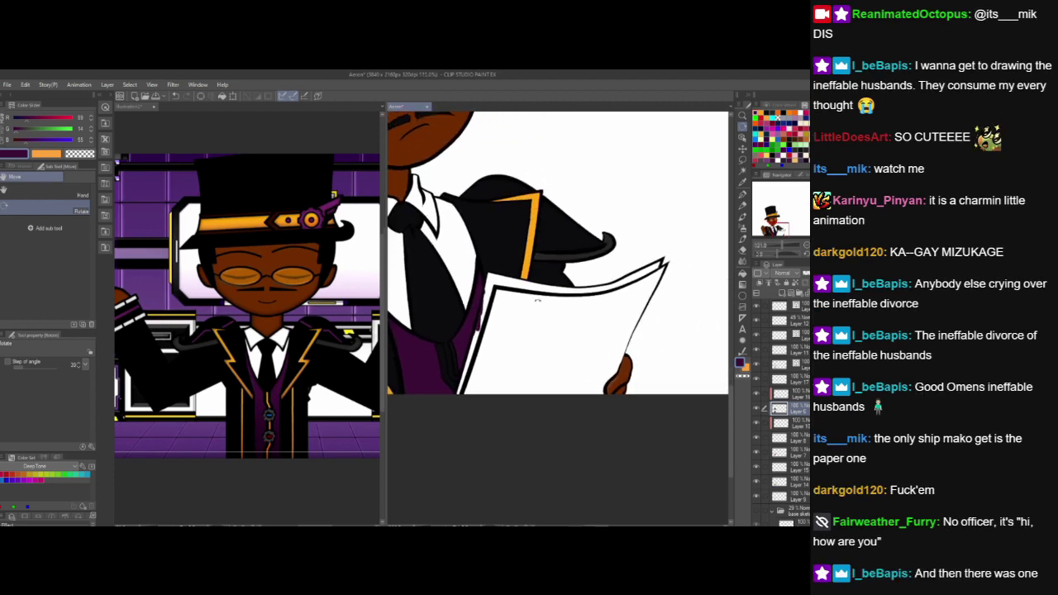
{"action": "left_click_drag", "start_coordinate": [537, 302], "coordinate": [570, 278]}
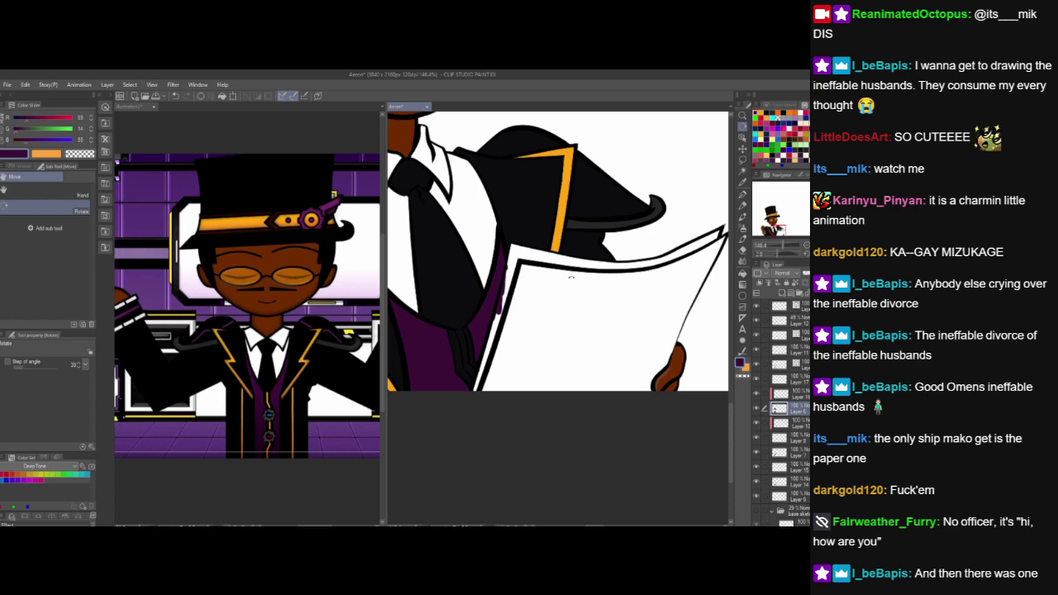
- Switch to the G-pen with white and select the empty layer above the clipped lapel trim layer, toggling its visibility to check it
{"action": "left_click", "coordinate": [742, 198]}
{"action": "left_click", "coordinate": [777, 118]}
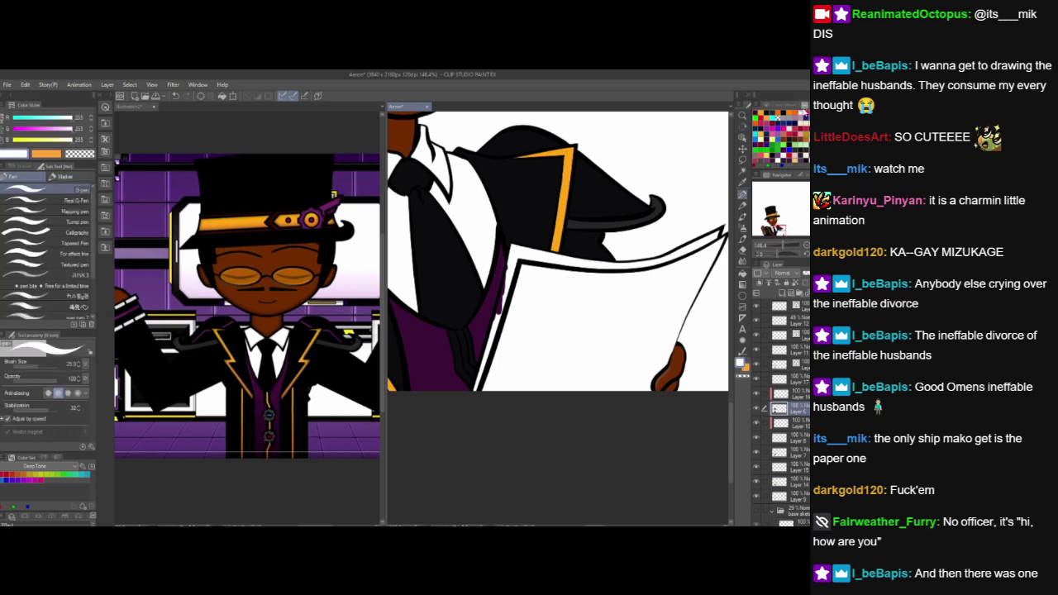
{"action": "left_click_drag", "start_coordinate": [622, 434], "coordinate": [608, 434]}
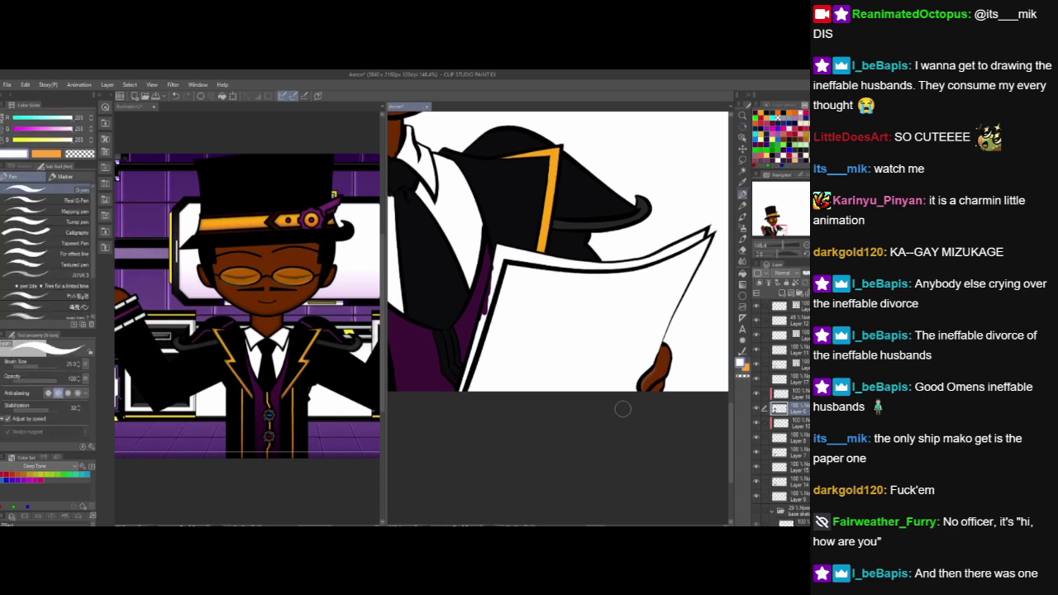
{"action": "left_click", "coordinate": [785, 381]}
{"action": "left_click", "coordinate": [757, 380]}
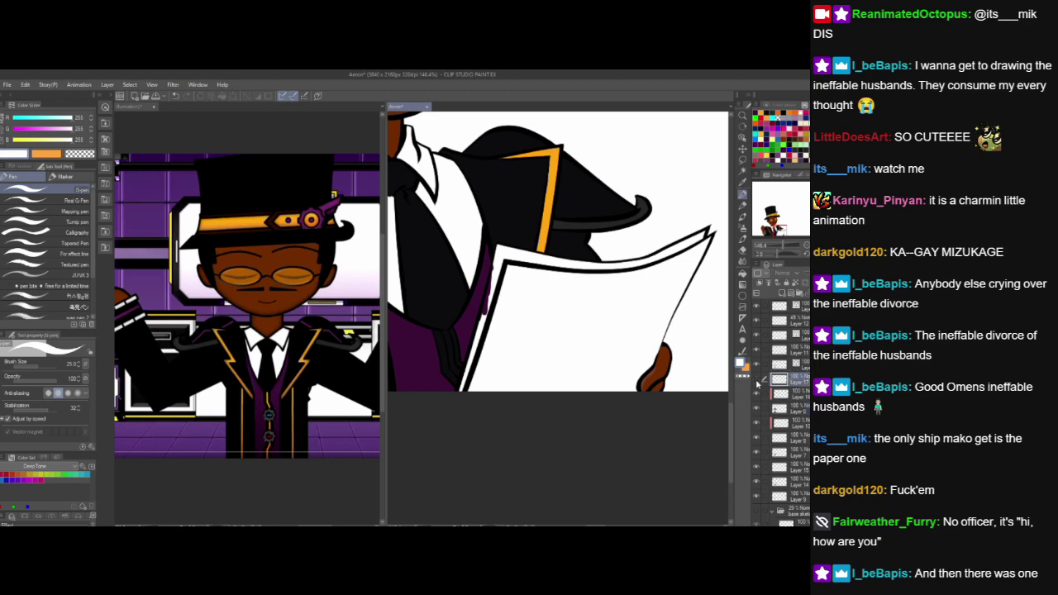
{"action": "left_click", "coordinate": [757, 380]}
- Paint red along the back sheet's narrow edge beside the purple vest, down to the canvas bottom
{"action": "left_click_drag", "start_coordinate": [639, 357], "coordinate": [581, 436]}
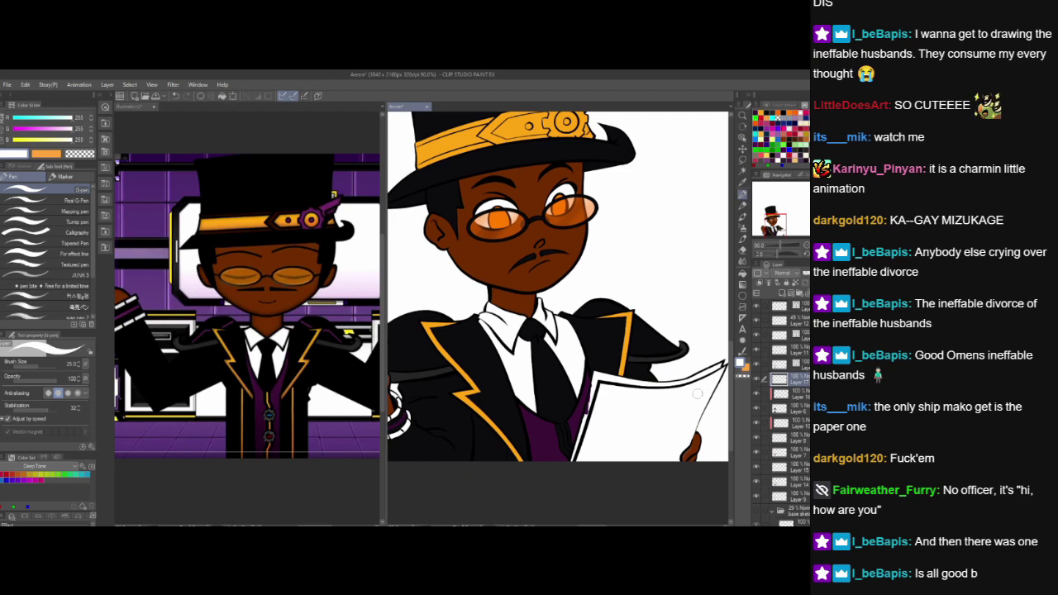
{"action": "scroll", "coordinate": [636, 421], "scroll_direction": "up", "scroll_amount": 3}
{"action": "scroll", "coordinate": [560, 372], "scroll_direction": "up", "scroll_amount": 3}
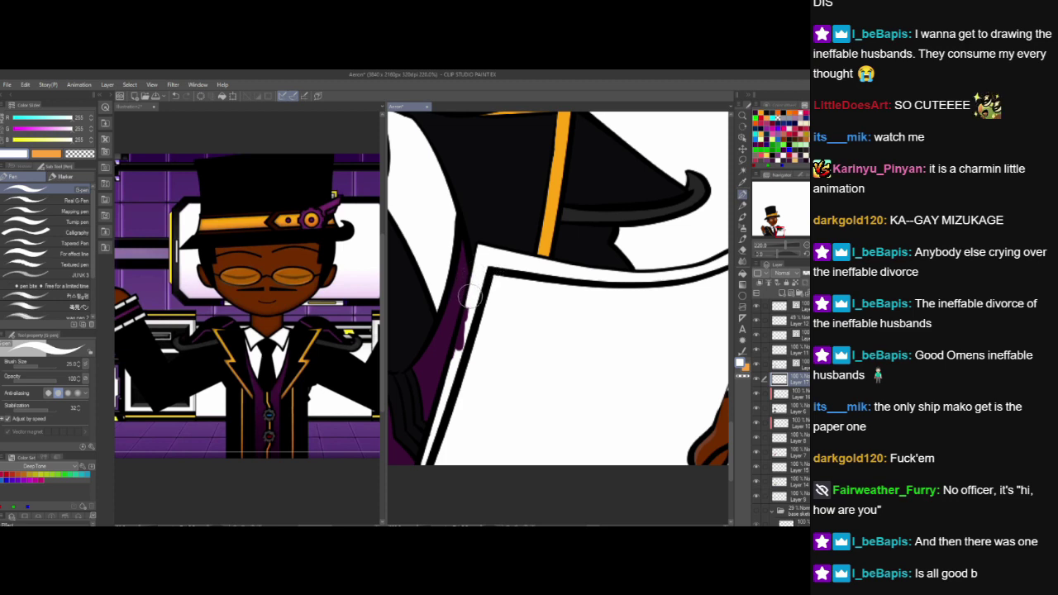
{"action": "left_click", "coordinate": [762, 115]}
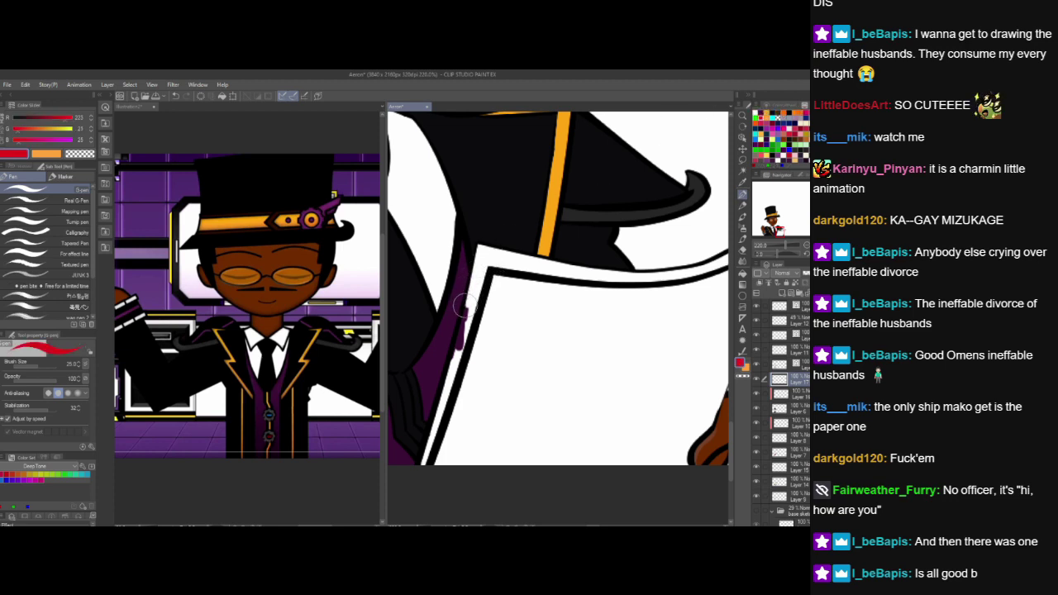
{"action": "left_click_drag", "start_coordinate": [476, 272], "coordinate": [465, 309]}
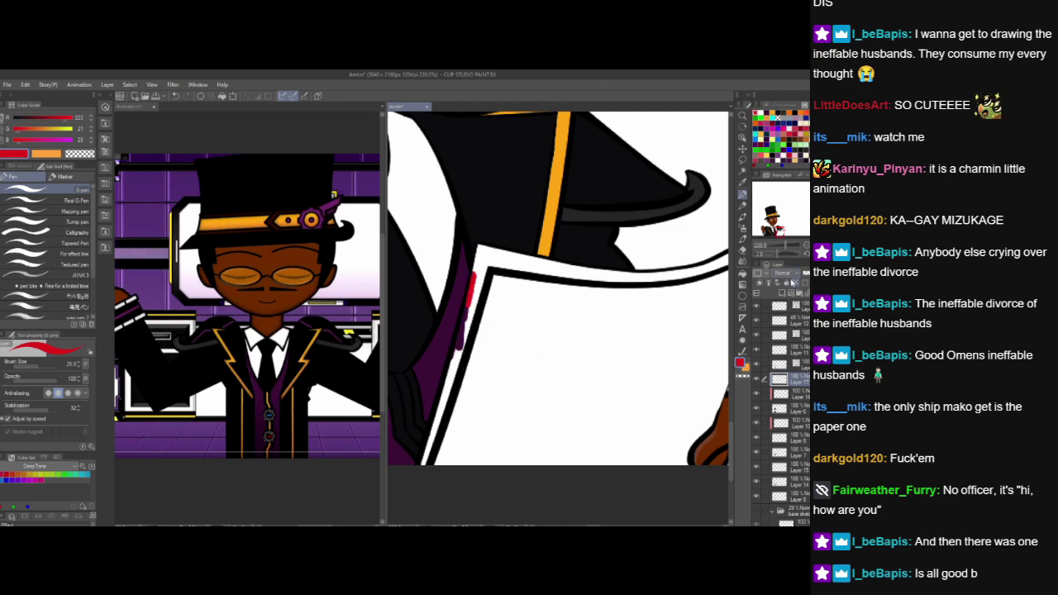
{"action": "left_click_drag", "start_coordinate": [470, 300], "coordinate": [423, 463]}
- Auto-select the paper's interior on the line art layer, expand the selection, fill it with red on the new color layer, and deselect
{"action": "scroll", "coordinate": [619, 427], "scroll_direction": "down", "scroll_amount": 4}
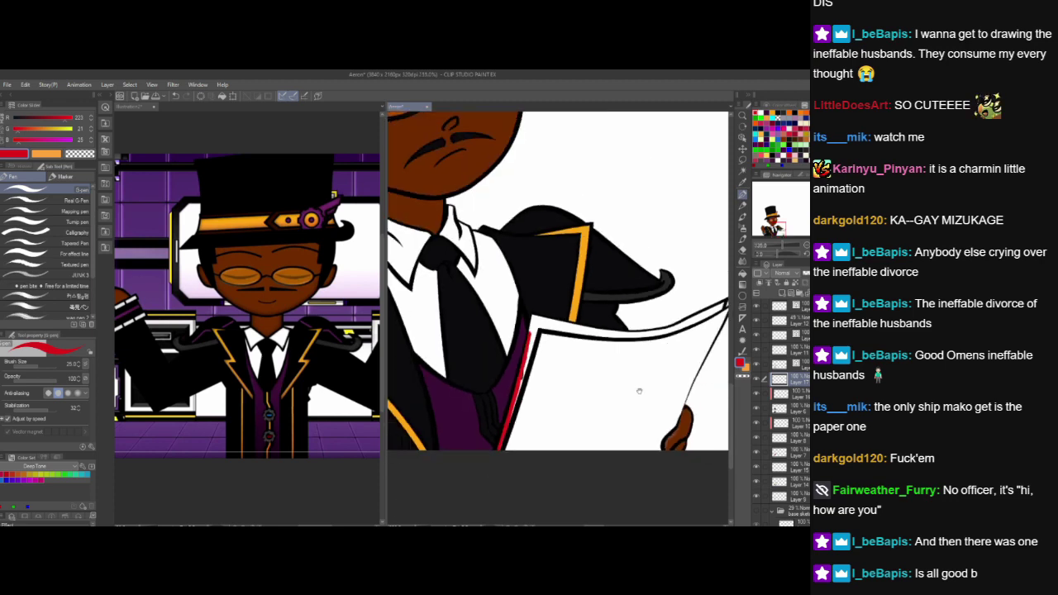
{"action": "left_click", "coordinate": [789, 364]}
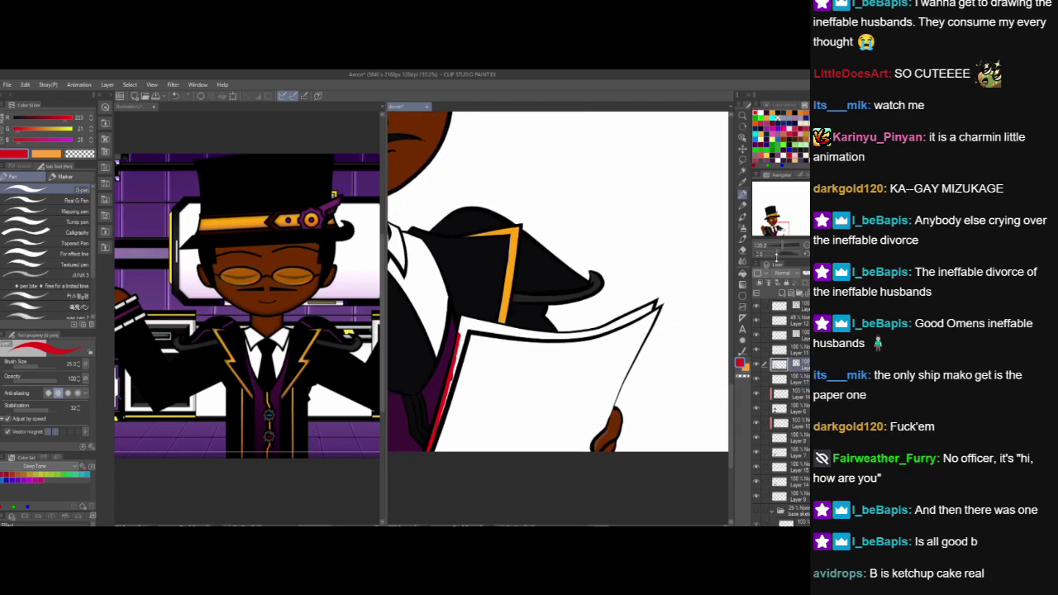
{"action": "left_click", "coordinate": [742, 171]}
{"action": "left_click", "coordinate": [574, 386]}
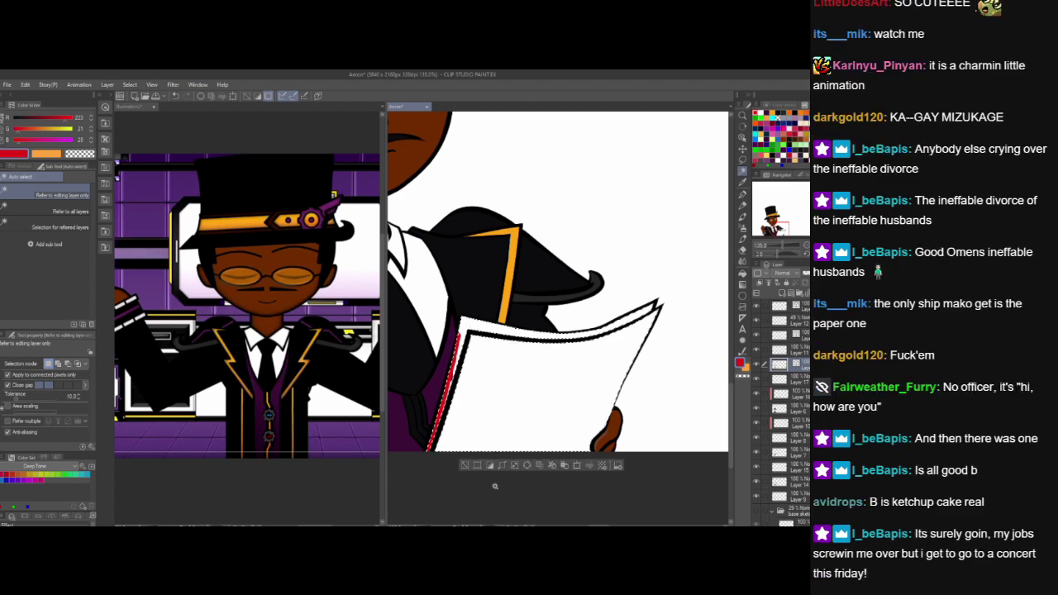
{"action": "left_click", "coordinate": [504, 466]}
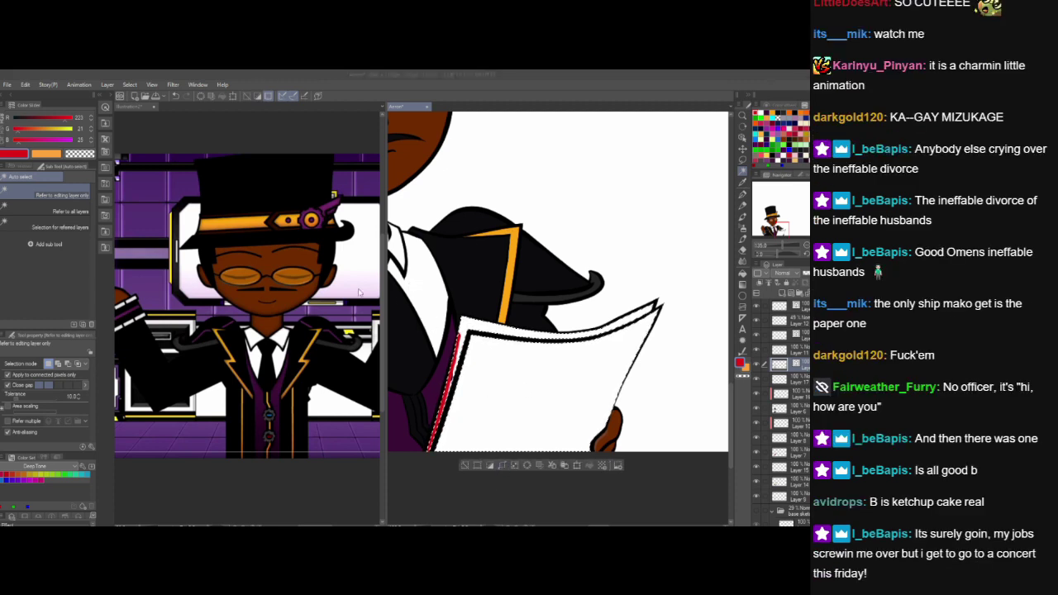
{"action": "left_click", "coordinate": [475, 290]}
{"action": "key", "text": "alt+["}
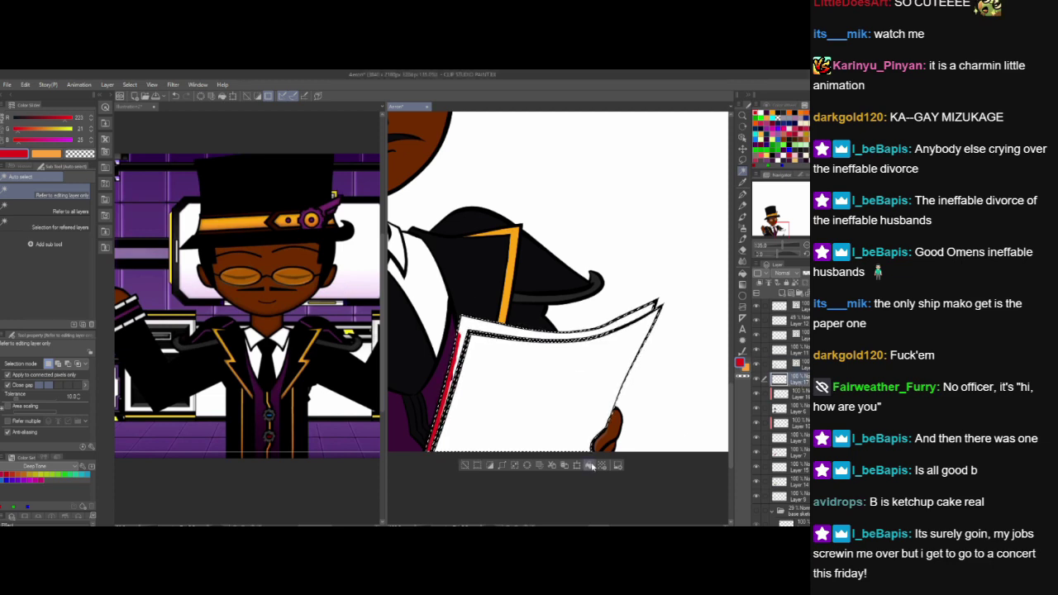
{"action": "key", "text": "alt+BackSpace"}
{"action": "key", "text": "m"}
{"action": "key", "text": "ctrl+d"}
- Check the red fill near the thumb, lock the layer's transparent pixels, and paint the paper white with a greatly enlarged G-pen
{"action": "scroll", "coordinate": [689, 260], "scroll_direction": "up", "scroll_amount": 3}
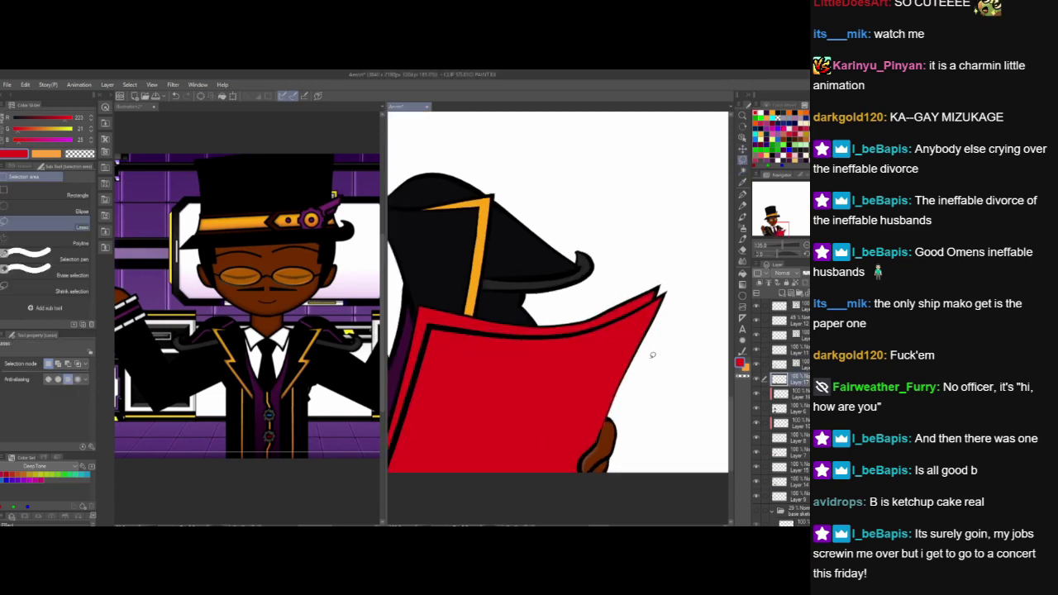
{"action": "left_click", "coordinate": [744, 193]}
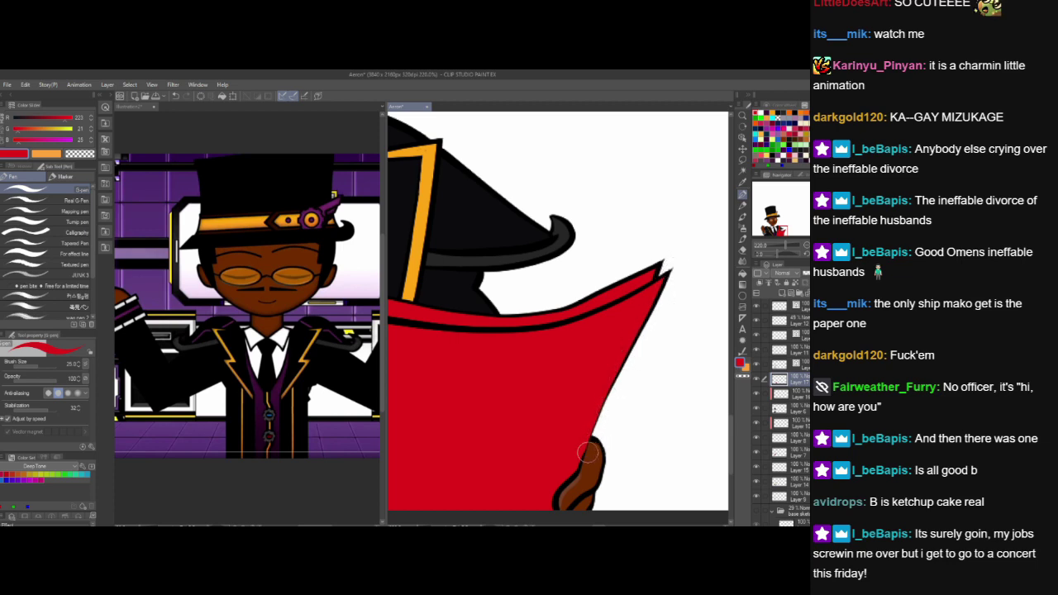
{"action": "scroll", "coordinate": [547, 402], "scroll_direction": "down", "scroll_amount": 5}
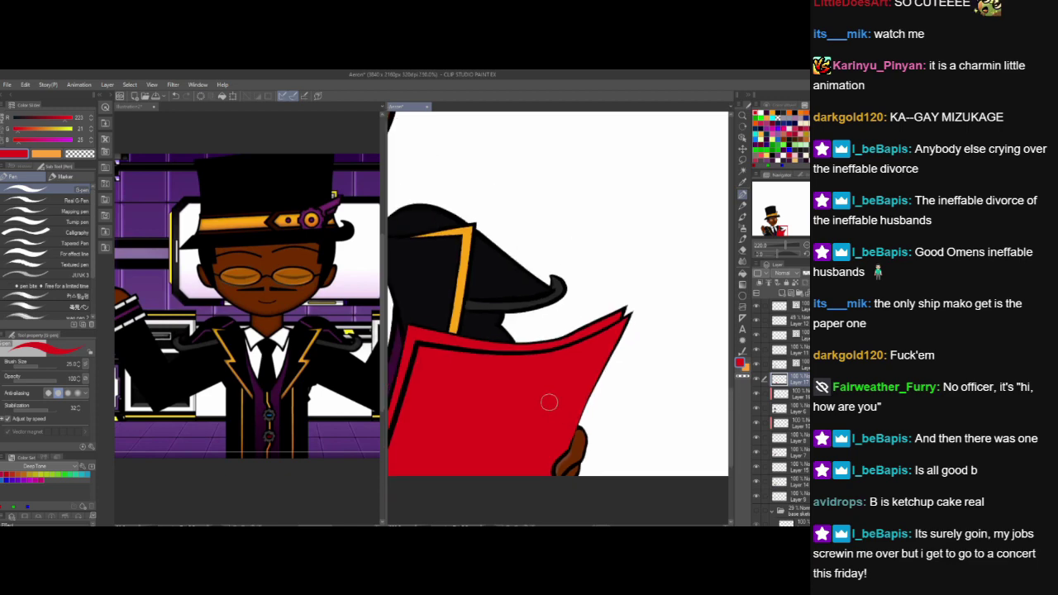
{"action": "left_click_drag", "start_coordinate": [477, 388], "coordinate": [573, 382]}
{"action": "scroll", "coordinate": [579, 415], "scroll_direction": "up", "scroll_amount": 1}
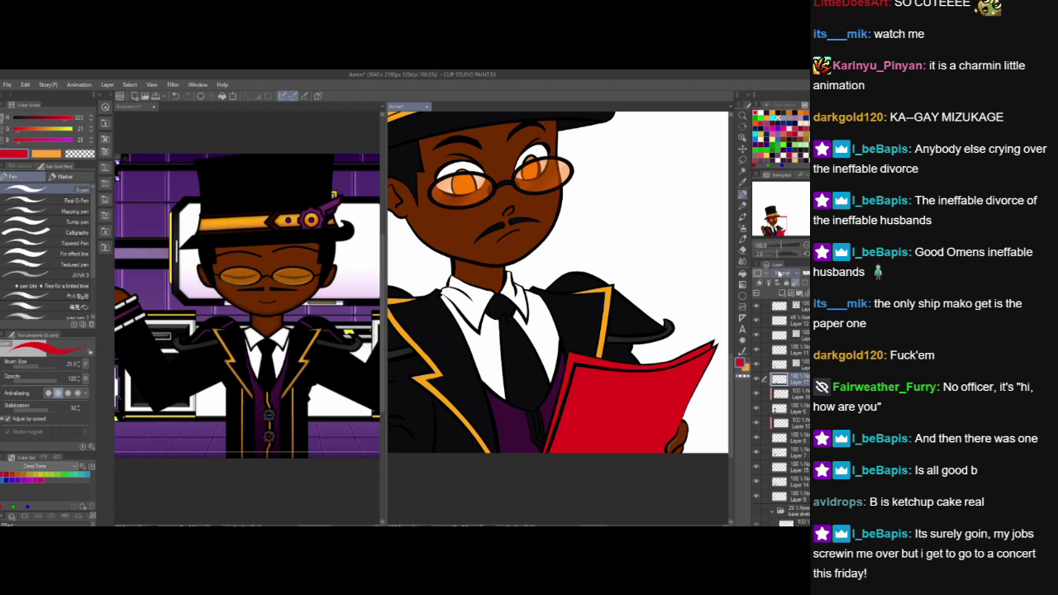
{"action": "left_click", "coordinate": [762, 111]}
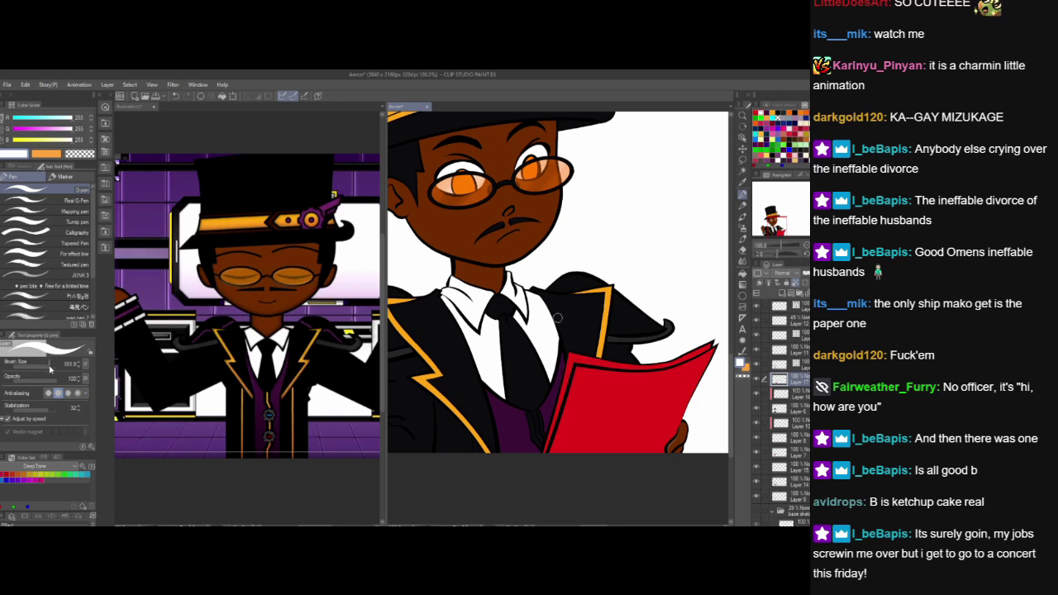
{"action": "left_click_drag", "start_coordinate": [573, 373], "coordinate": [649, 369]}
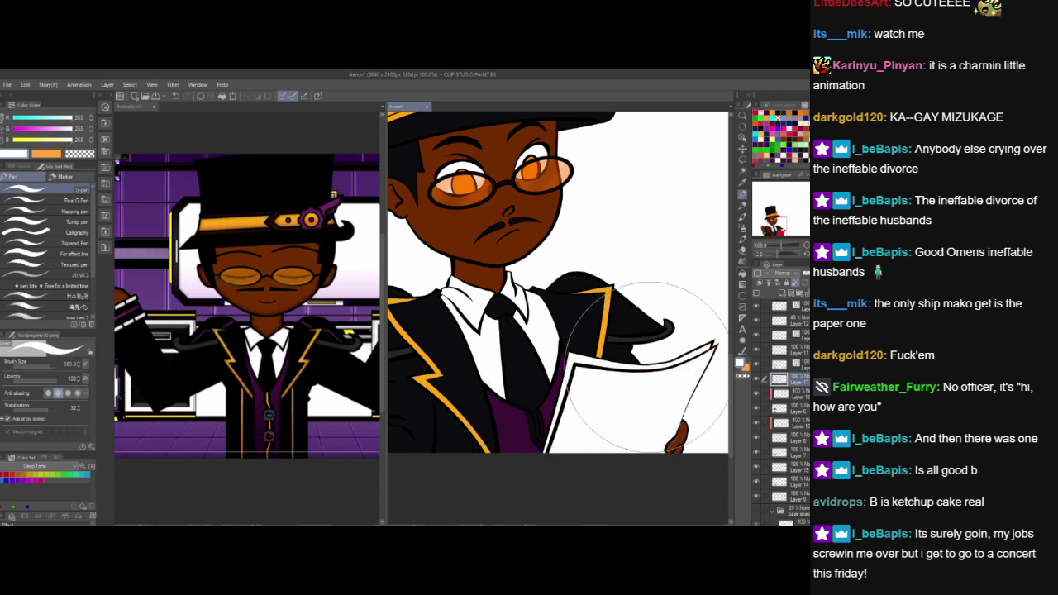
{"action": "scroll", "coordinate": [567, 496], "scroll_direction": "down", "scroll_amount": 5}
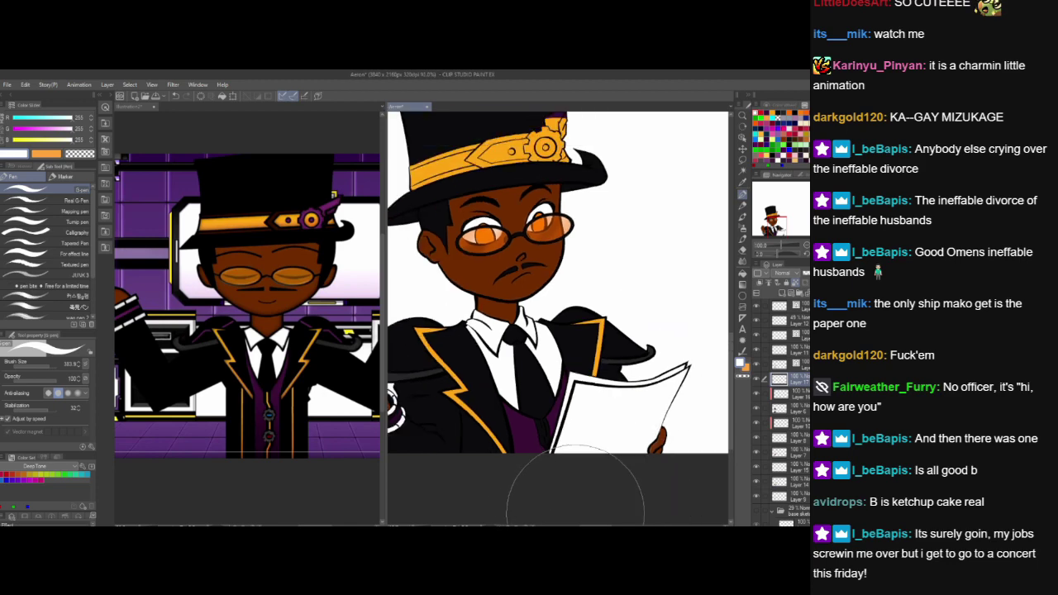
{"action": "scroll", "coordinate": [542, 458], "scroll_direction": "up", "scroll_amount": 2}
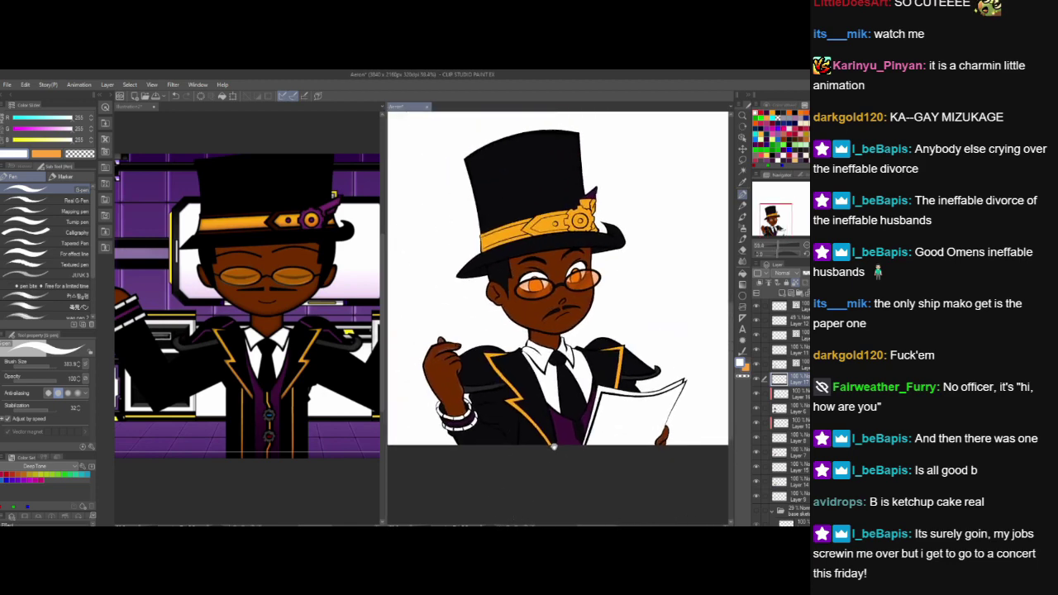
{"action": "left_click_drag", "start_coordinate": [568, 447], "coordinate": [559, 450]}
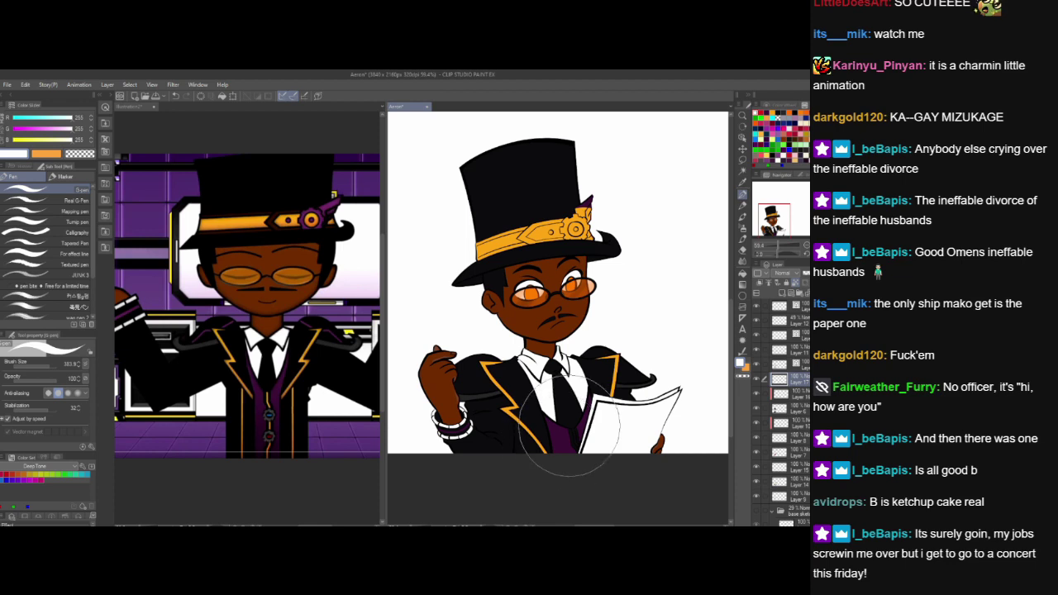
- Identify the layer holding the shoulder capes and vest by toggling visibility, and add a new layer clipped to it
{"action": "left_click", "coordinate": [806, 439]}
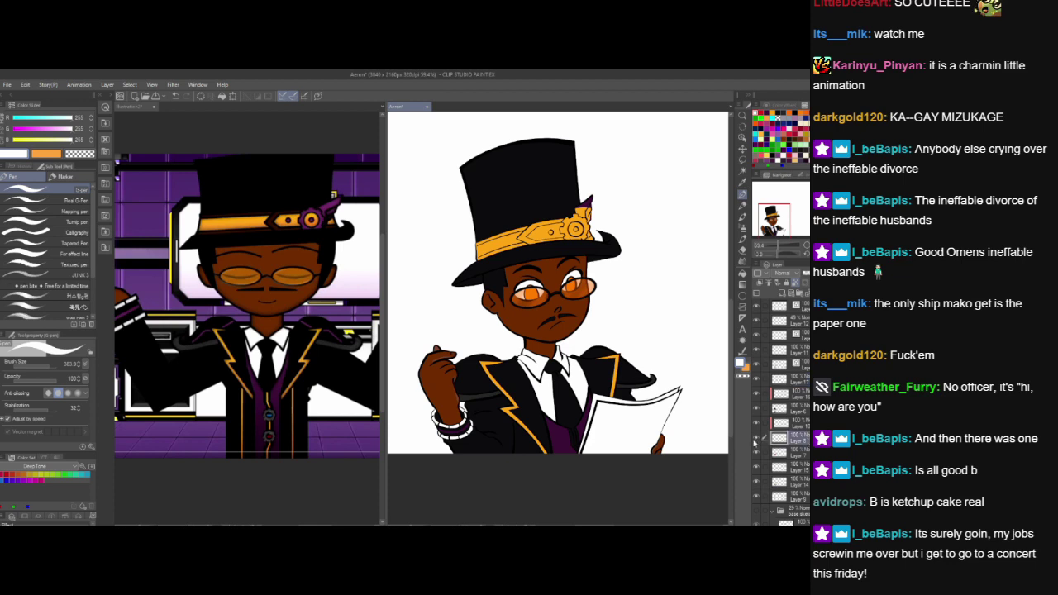
{"action": "left_click", "coordinate": [758, 466]}
{"action": "left_click", "coordinate": [758, 466]}
{"action": "left_click", "coordinate": [785, 479]}
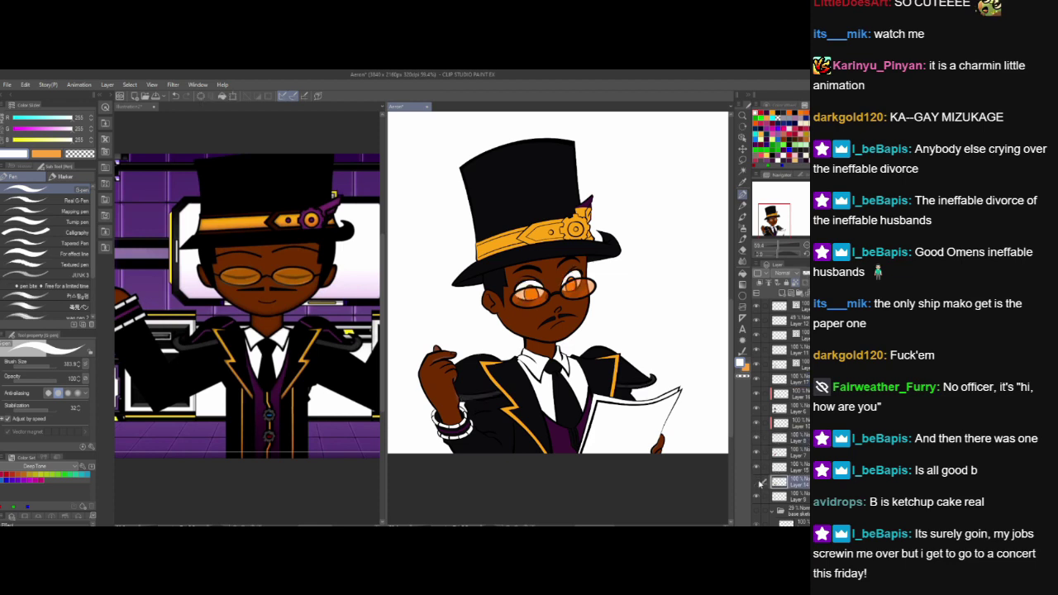
{"action": "left_click", "coordinate": [757, 481]}
{"action": "left_click", "coordinate": [757, 481]}
{"action": "left_click", "coordinate": [775, 293]}
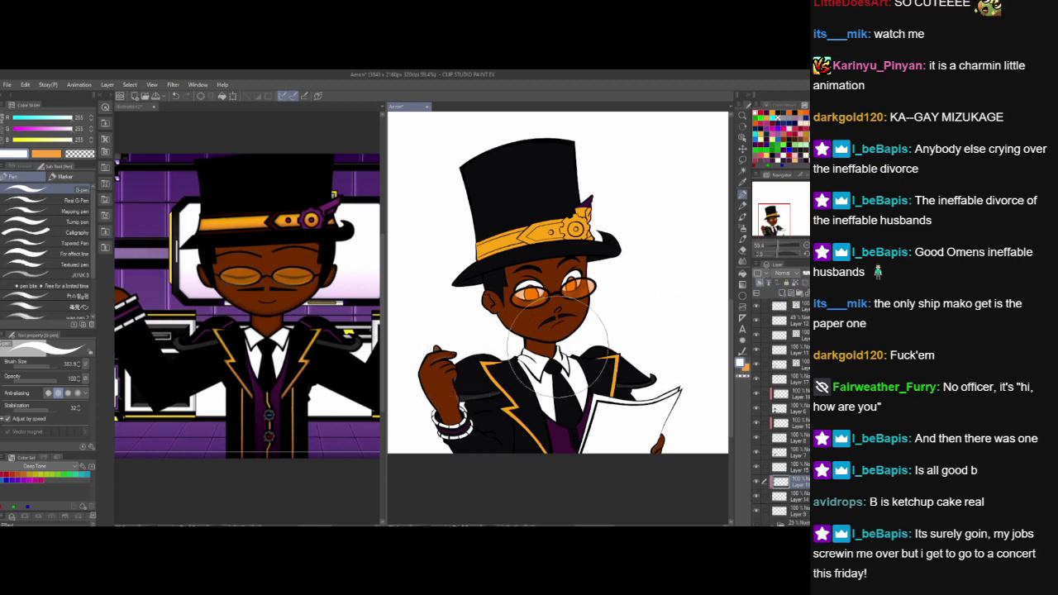
- Sample the vest's dark purple and reduce the G-pen's brush size to 17.4 for the shoulder details
{"action": "left_click", "coordinate": [744, 182]}
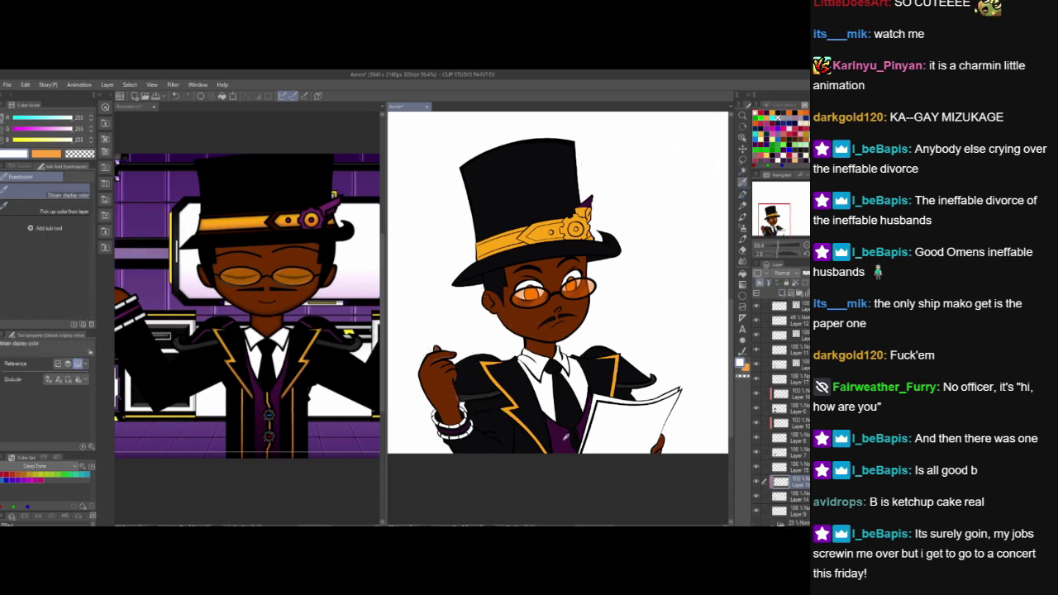
{"action": "left_click", "coordinate": [565, 435]}
{"action": "left_click", "coordinate": [742, 195]}
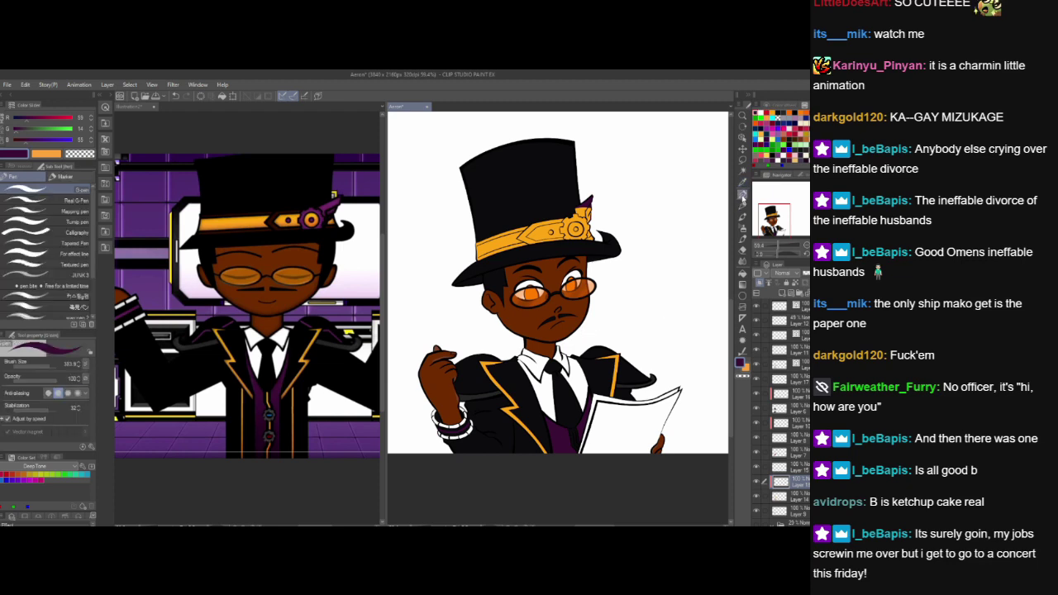
{"action": "mouse_move", "coordinate": [31, 367]}
{"action": "left_mouse_down"}
{"action": "mouse_move", "coordinate": [22, 367]}
{"action": "mouse_move", "coordinate": [37, 367]}
{"action": "left_mouse_up"}
{"action": "scroll", "coordinate": [462, 364], "scroll_direction": "up", "scroll_amount": 5}
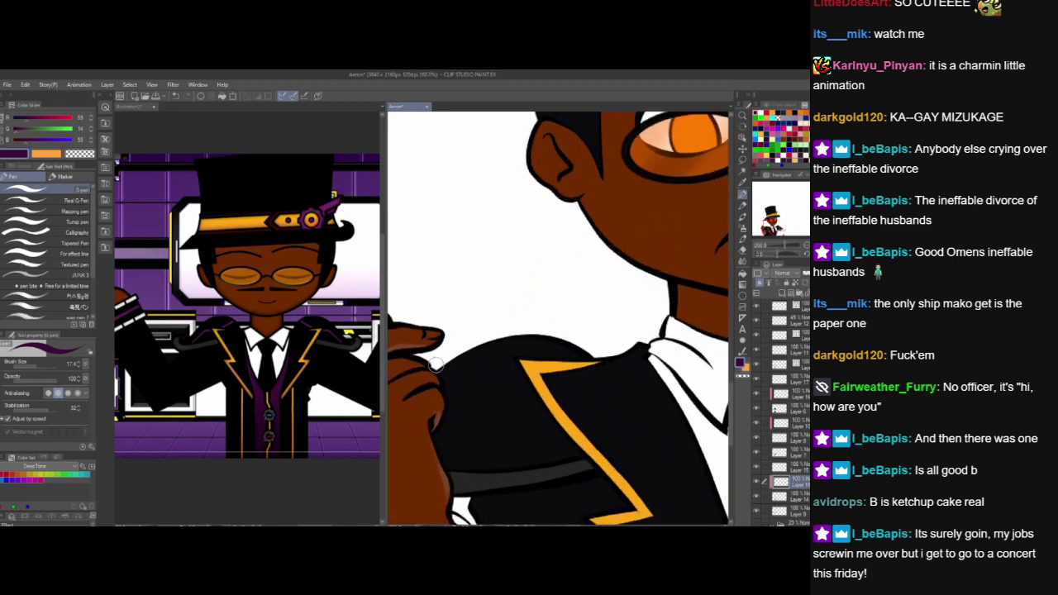
{"action": "left_click_drag", "start_coordinate": [507, 419], "coordinate": [523, 394]}
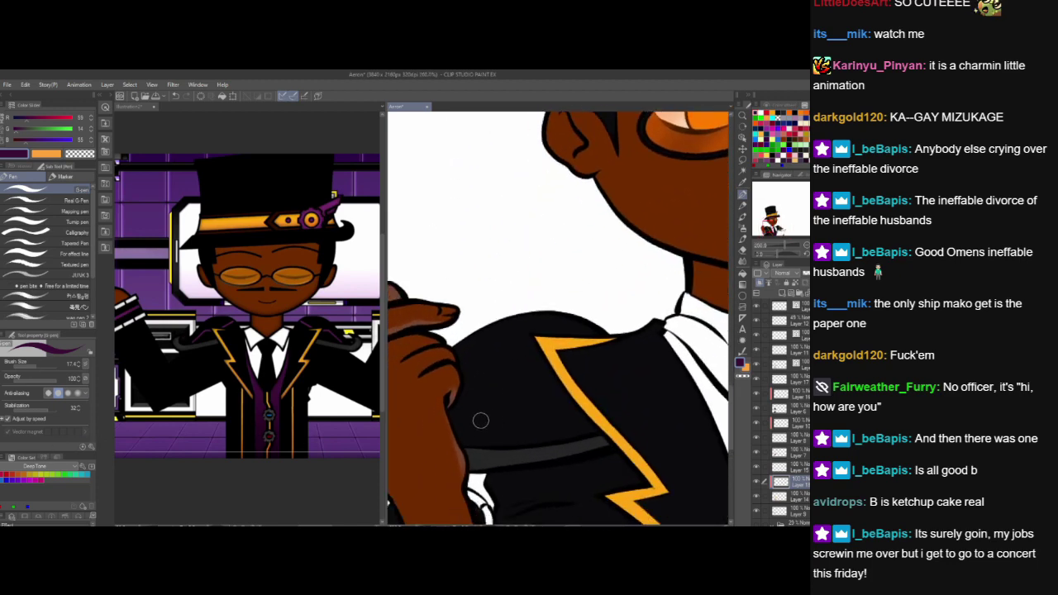
{"action": "mouse_move", "coordinate": [468, 441]}
{"action": "left_mouse_down"}
{"action": "mouse_move", "coordinate": [521, 387]}
{"action": "mouse_move", "coordinate": [567, 385]}
{"action": "left_mouse_up"}
{"action": "left_click_drag", "start_coordinate": [565, 311], "coordinate": [605, 336]}
{"action": "mouse_move", "coordinate": [461, 450]}
{"action": "left_mouse_down"}
{"action": "mouse_move", "coordinate": [522, 386]}
{"action": "mouse_move", "coordinate": [569, 387]}
{"action": "left_mouse_up"}
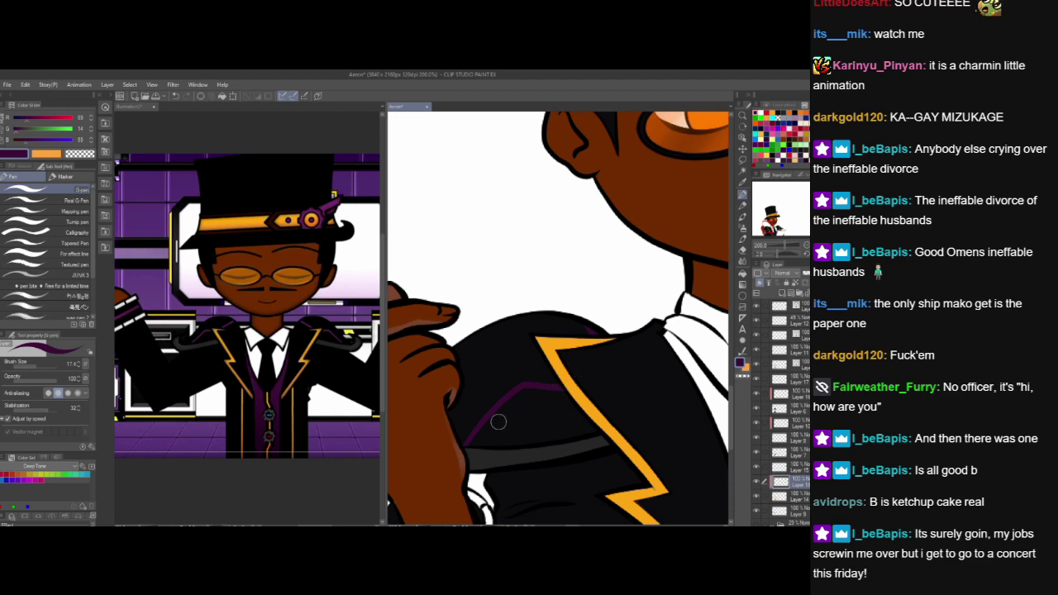
{"action": "key", "text": "ctrl+z"}
{"action": "key", "text": "ctrl+z"}
{"action": "key", "text": "ctrl+z"}
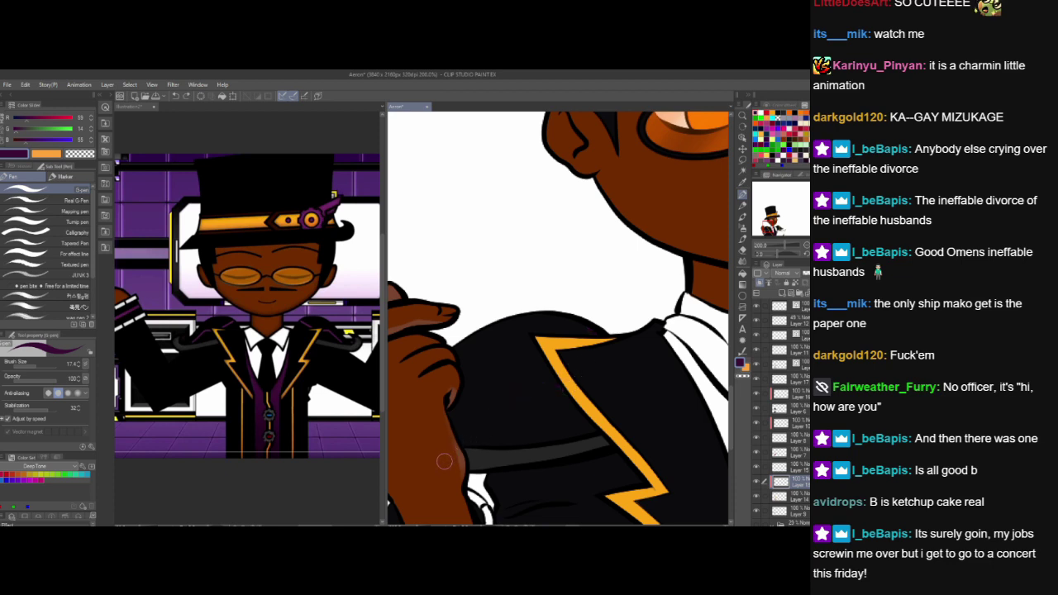
{"action": "mouse_move", "coordinate": [459, 438]}
{"action": "left_mouse_down"}
{"action": "mouse_move", "coordinate": [515, 405]}
{"action": "mouse_move", "coordinate": [595, 407]}
{"action": "left_mouse_up"}
{"action": "key", "text": "ctrl+z"}
- Paint dark purple stripes across both shoulder capes on the new clipped layer, matching the reference
{"action": "mouse_move", "coordinate": [453, 440]}
{"action": "left_mouse_down"}
{"action": "mouse_move", "coordinate": [513, 391]}
{"action": "mouse_move", "coordinate": [568, 389]}
{"action": "left_mouse_up"}
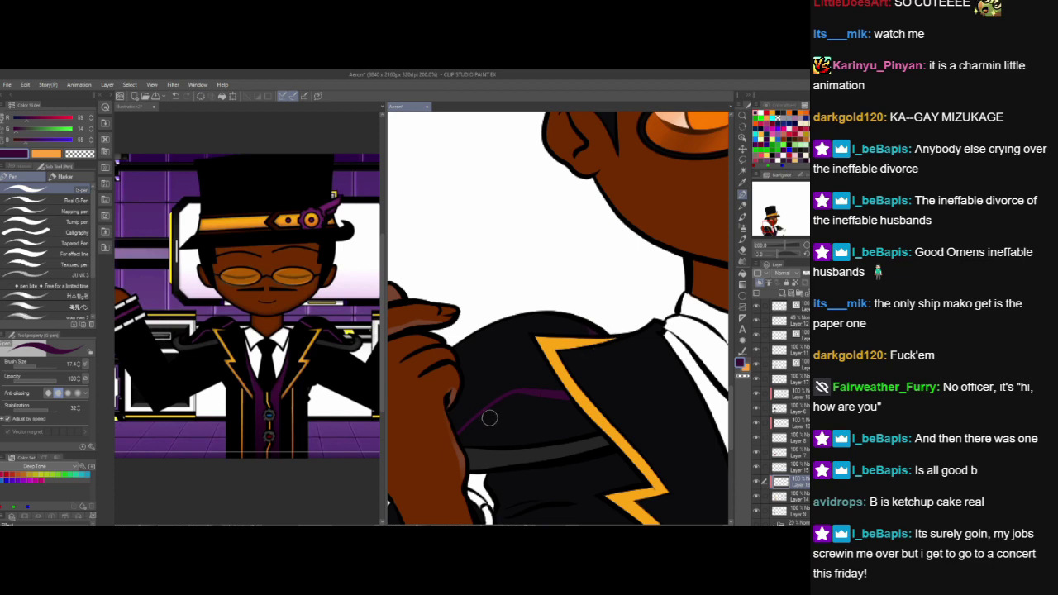
{"action": "mouse_move", "coordinate": [451, 437]}
{"action": "left_mouse_down"}
{"action": "mouse_move", "coordinate": [517, 387]}
{"action": "mouse_move", "coordinate": [545, 389]}
{"action": "left_mouse_up"}
{"action": "mouse_move", "coordinate": [664, 470]}
{"action": "left_mouse_down"}
{"action": "mouse_move", "coordinate": [430, 422]}
{"action": "mouse_move", "coordinate": [527, 469]}
{"action": "mouse_move", "coordinate": [463, 488]}
{"action": "left_mouse_up"}
{"action": "left_click_drag", "start_coordinate": [444, 307], "coordinate": [525, 352]}
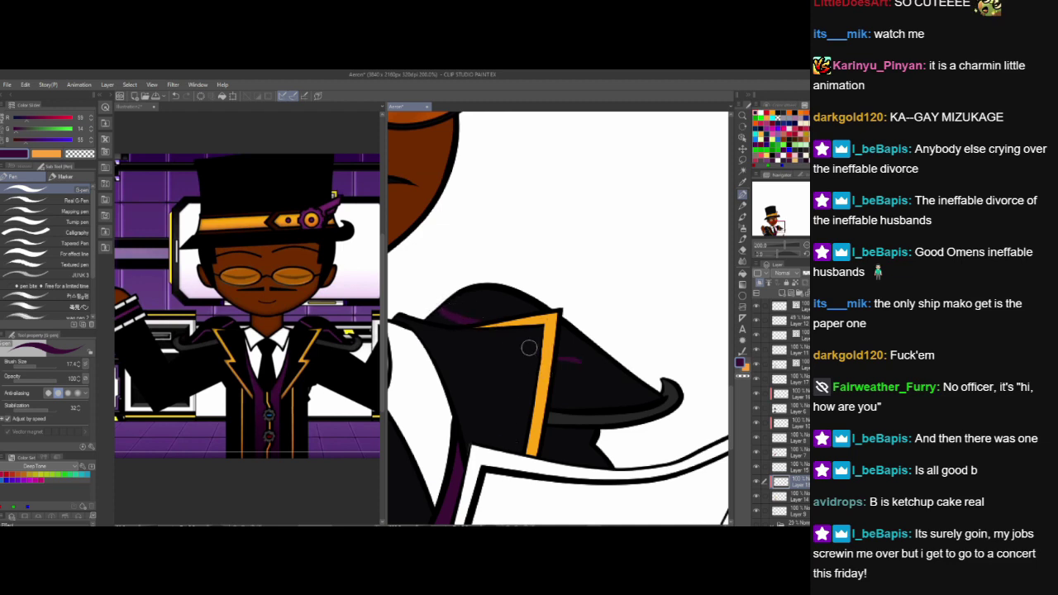
{"action": "left_click_drag", "start_coordinate": [560, 340], "coordinate": [611, 376]}
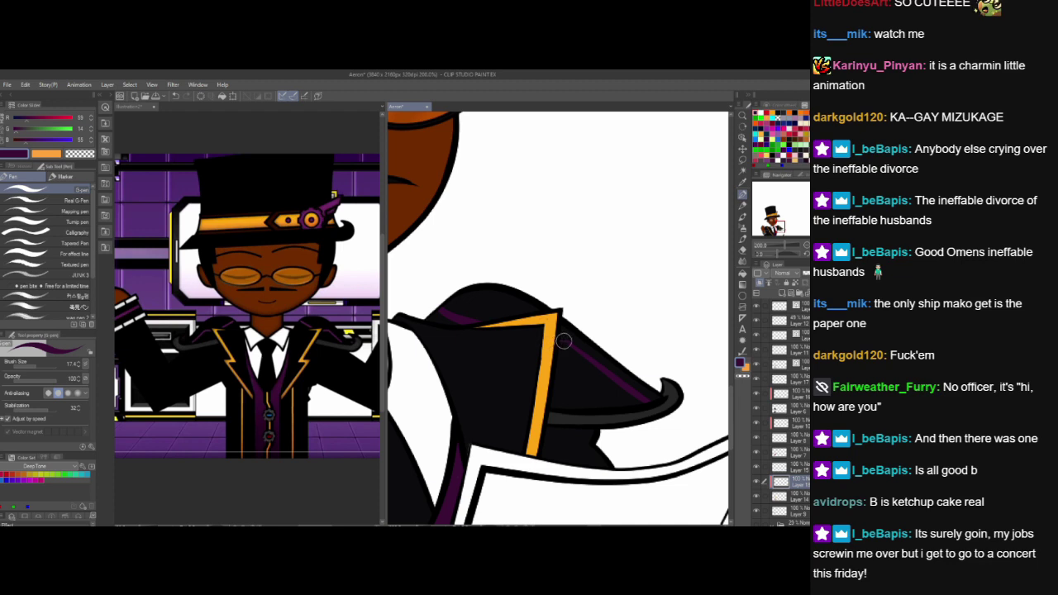
{"action": "left_click_drag", "start_coordinate": [565, 341], "coordinate": [658, 402]}
{"action": "scroll", "coordinate": [610, 391], "scroll_direction": "down", "scroll_amount": 3}
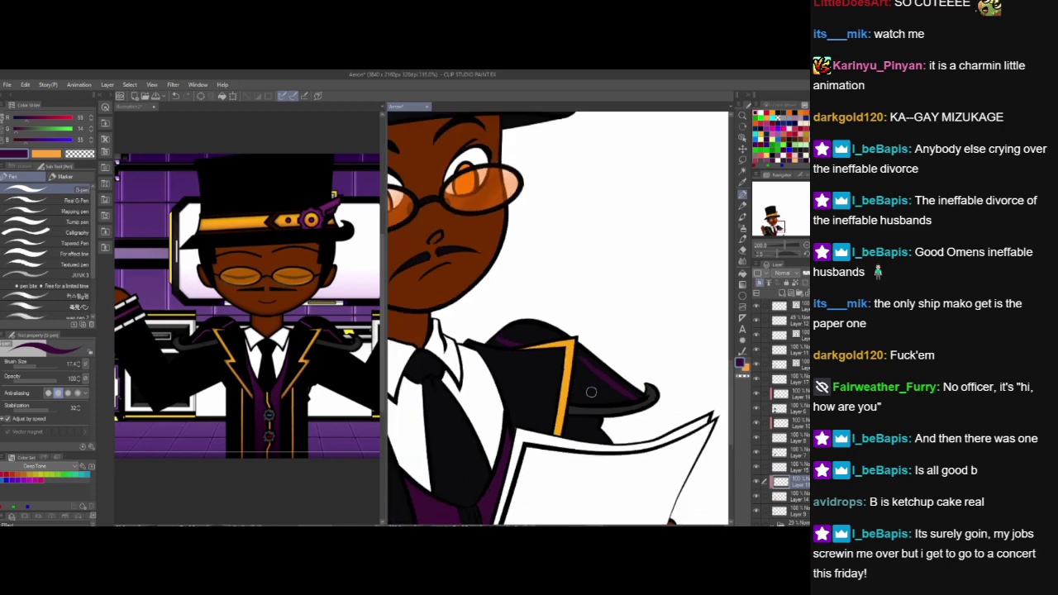
{"action": "left_click_drag", "start_coordinate": [551, 403], "coordinate": [613, 361]}
{"action": "scroll", "coordinate": [581, 387], "scroll_direction": "down", "scroll_amount": 2}
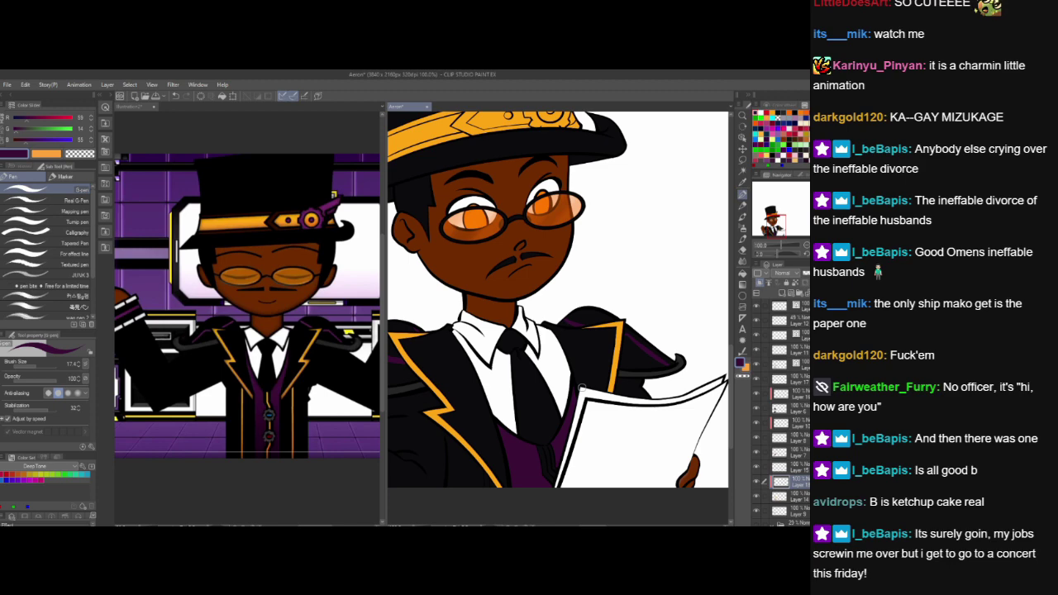
- Examine which layers color the area around the vest by toggling their visibility one at a time
{"action": "scroll", "coordinate": [579, 388], "scroll_direction": "up", "scroll_amount": 2}
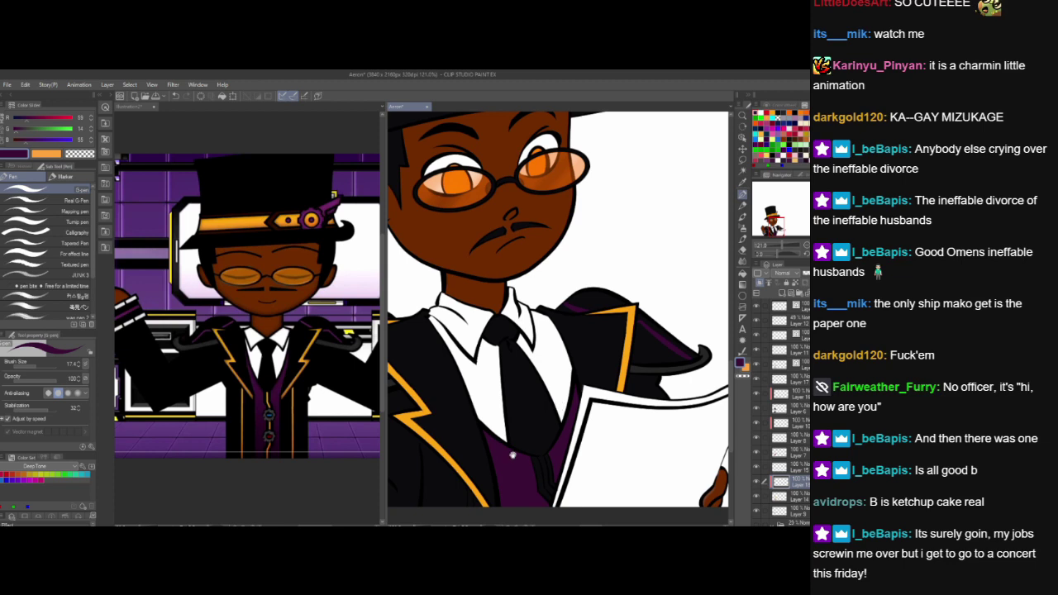
{"action": "scroll", "coordinate": [513, 455], "scroll_direction": "up", "scroll_amount": 2}
{"action": "scroll", "coordinate": [541, 413], "scroll_direction": "up", "scroll_amount": 3}
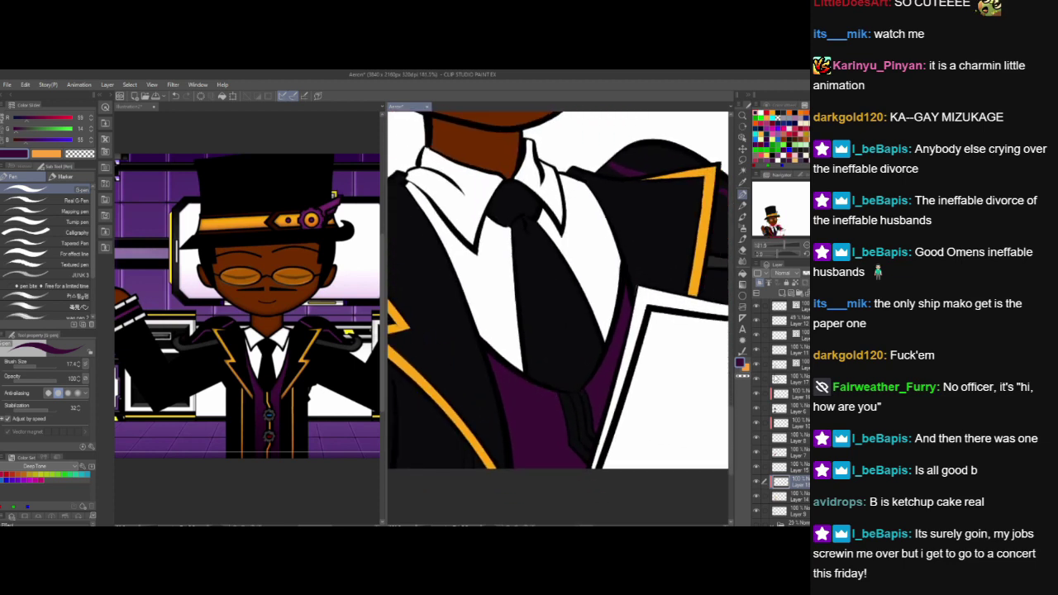
{"action": "left_click", "coordinate": [757, 453]}
{"action": "left_click", "coordinate": [757, 453]}
{"action": "left_click", "coordinate": [756, 467]}
{"action": "left_click", "coordinate": [756, 467]}
{"action": "left_click", "coordinate": [756, 482]}
{"action": "left_click", "coordinate": [756, 482]}
{"action": "left_click", "coordinate": [757, 497]}
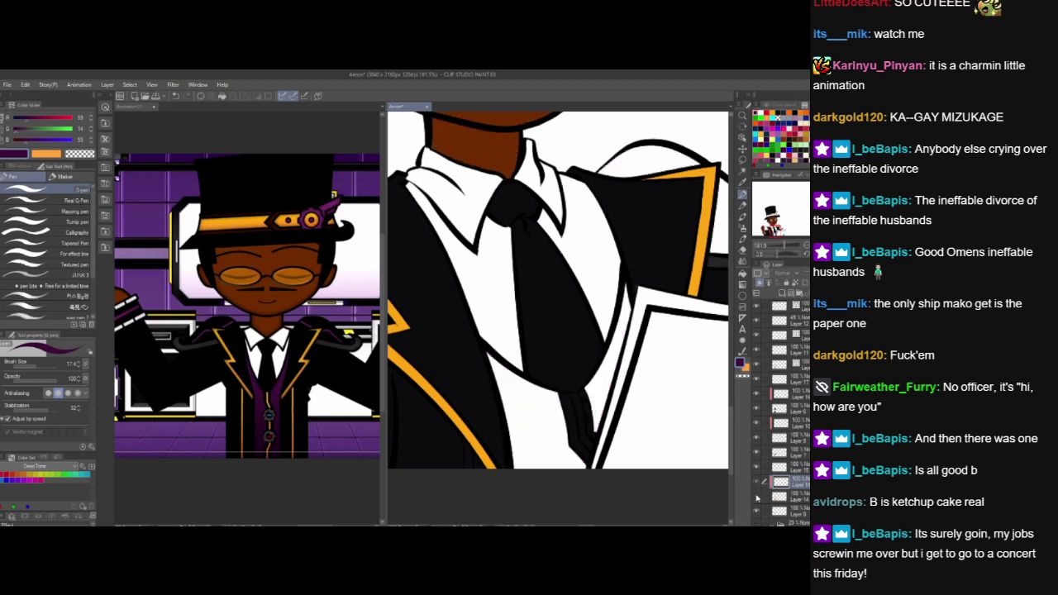
{"action": "left_click", "coordinate": [756, 496]}
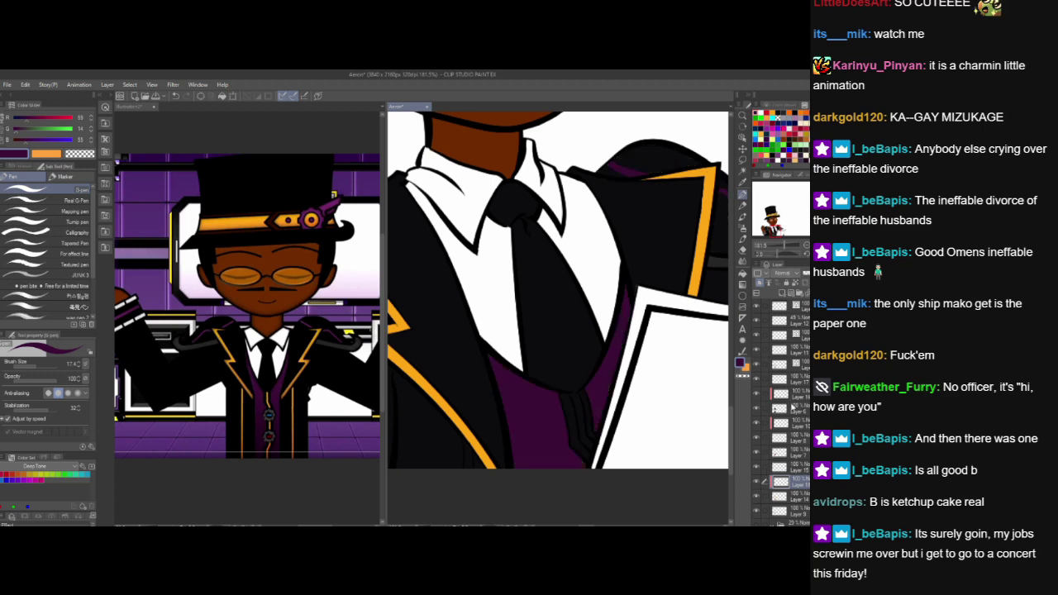
- Toggle the visibility of the clipped lapel trim layer to check it, and set the drawing color to its golden orange
{"action": "left_click", "coordinate": [793, 410]}
{"action": "left_click", "coordinate": [757, 396]}
{"action": "left_click", "coordinate": [757, 395]}
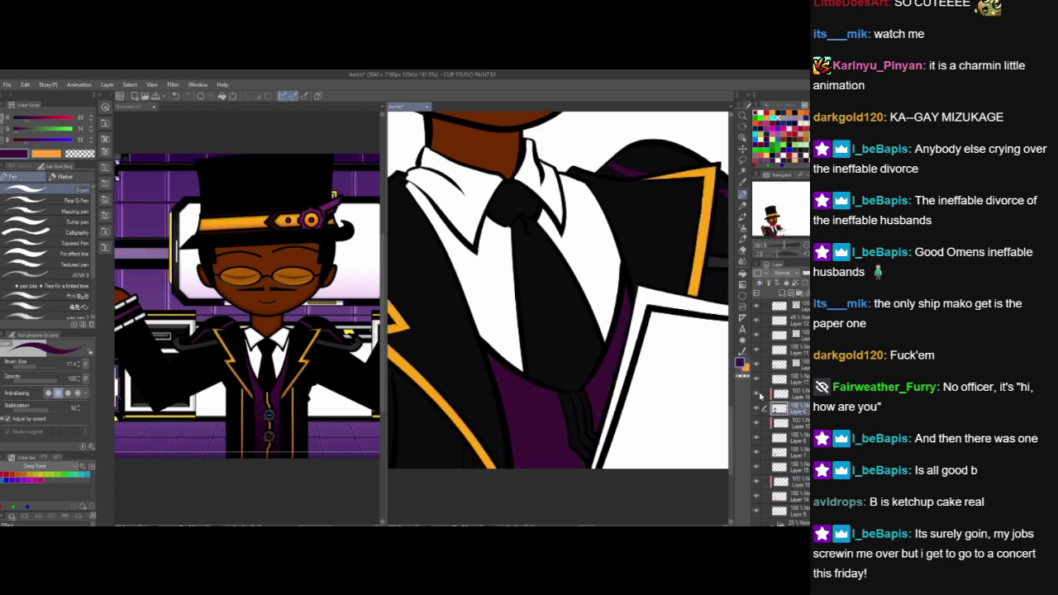
{"action": "left_click", "coordinate": [777, 112]}
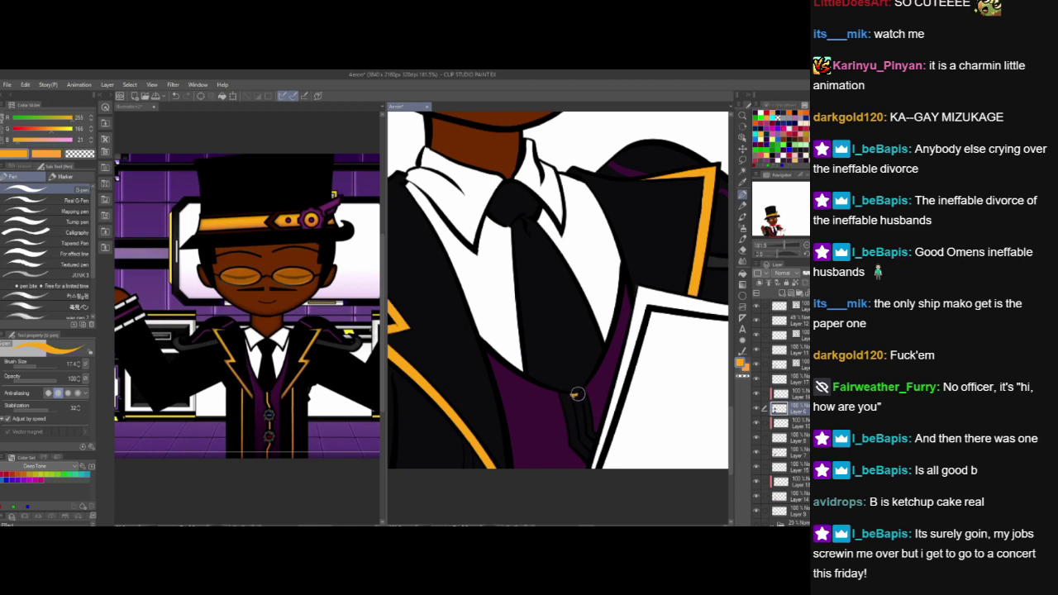
{"action": "mouse_move", "coordinate": [572, 394]}
{"action": "left_mouse_down"}
{"action": "mouse_move", "coordinate": [590, 446]}
{"action": "mouse_move", "coordinate": [572, 387]}
{"action": "left_mouse_up"}
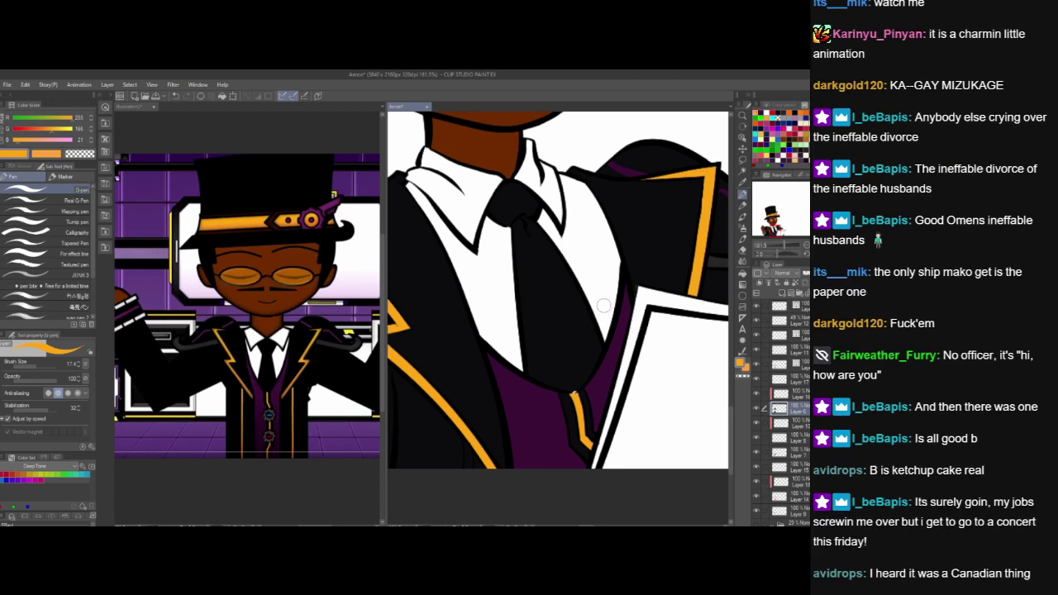
{"action": "key", "text": "ctrl+z"}
{"action": "key", "text": "ctrl+z"}
{"action": "key", "text": "ctrl+z"}
- Paint golden orange trim along the vest's front edge below the tie tip on the clipped lapel trim layer
{"action": "left_click", "coordinate": [793, 395]}
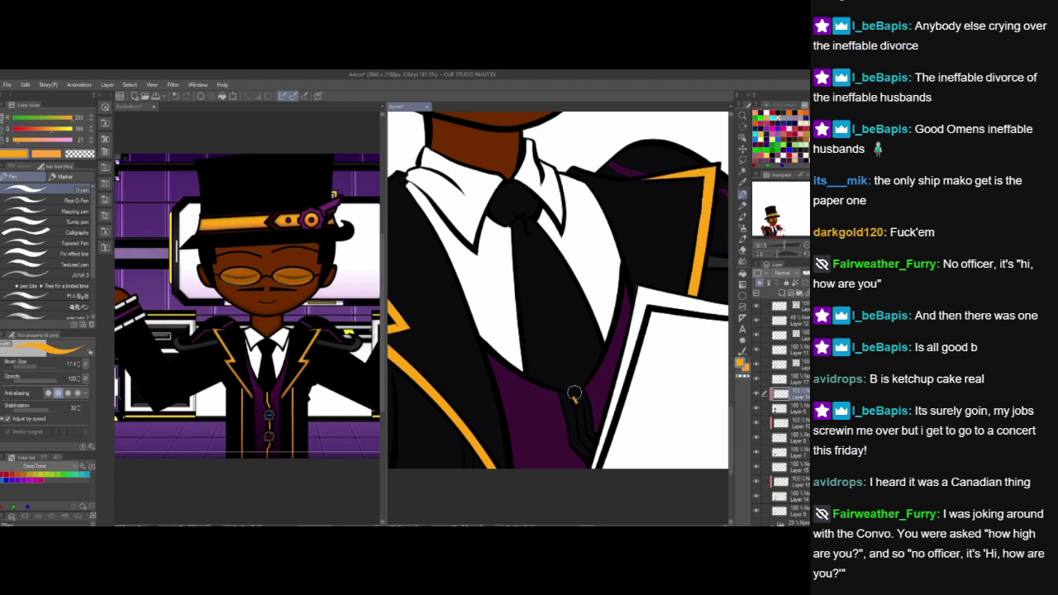
{"action": "mouse_move", "coordinate": [575, 401]}
{"action": "left_mouse_down"}
{"action": "mouse_move", "coordinate": [585, 443]}
{"action": "mouse_move", "coordinate": [572, 414]}
{"action": "mouse_move", "coordinate": [584, 452]}
{"action": "left_mouse_up"}
{"action": "left_click_drag", "start_coordinate": [584, 419], "coordinate": [591, 444]}
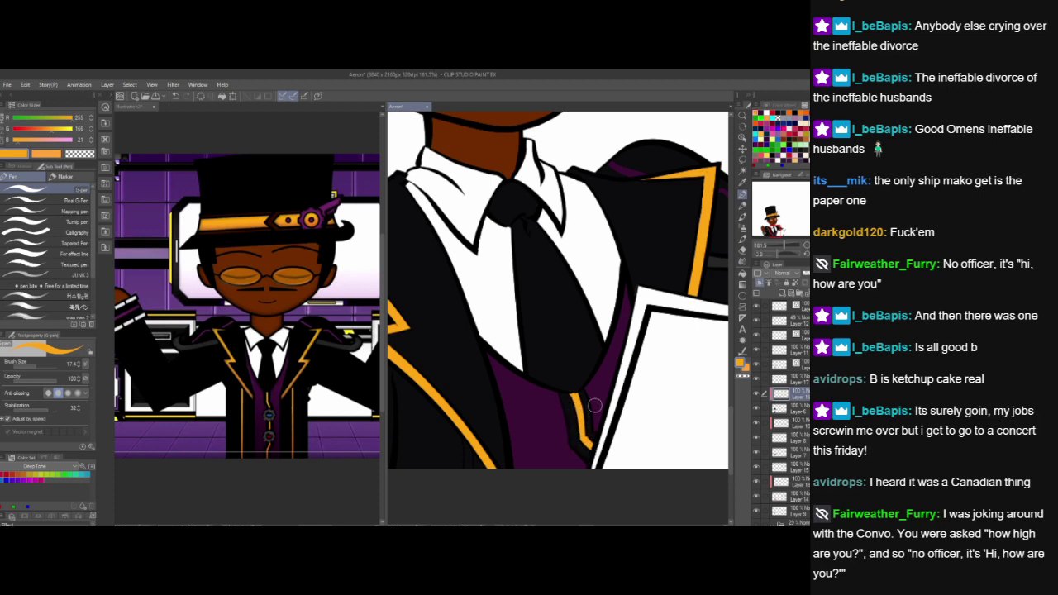
{"action": "scroll", "coordinate": [693, 377], "scroll_direction": "up", "scroll_amount": 1}
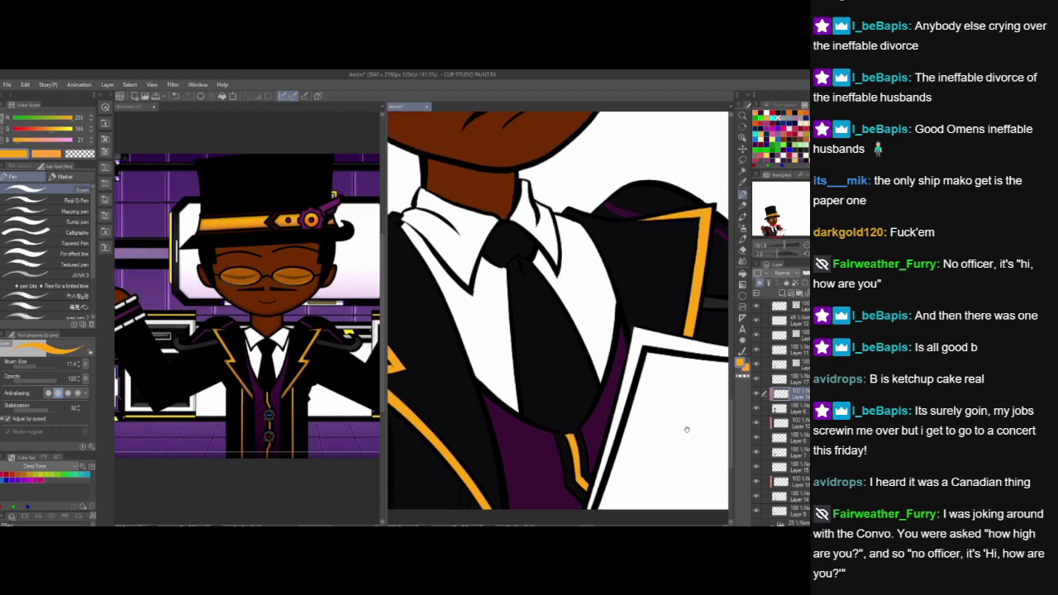
{"action": "scroll", "coordinate": [672, 411], "scroll_direction": "down", "scroll_amount": 5}
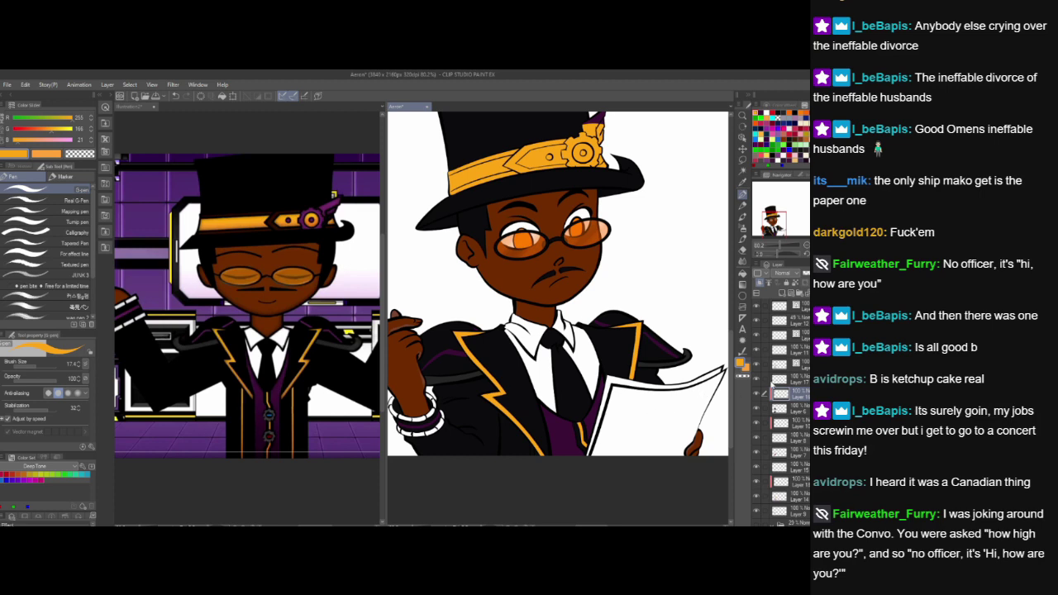
- Check the contents of the skin, paper and clothing layers by toggling visibility, and select the clipped purple detail layer
{"action": "left_click", "coordinate": [757, 442]}
{"action": "left_click", "coordinate": [757, 442]}
{"action": "left_click", "coordinate": [757, 456]}
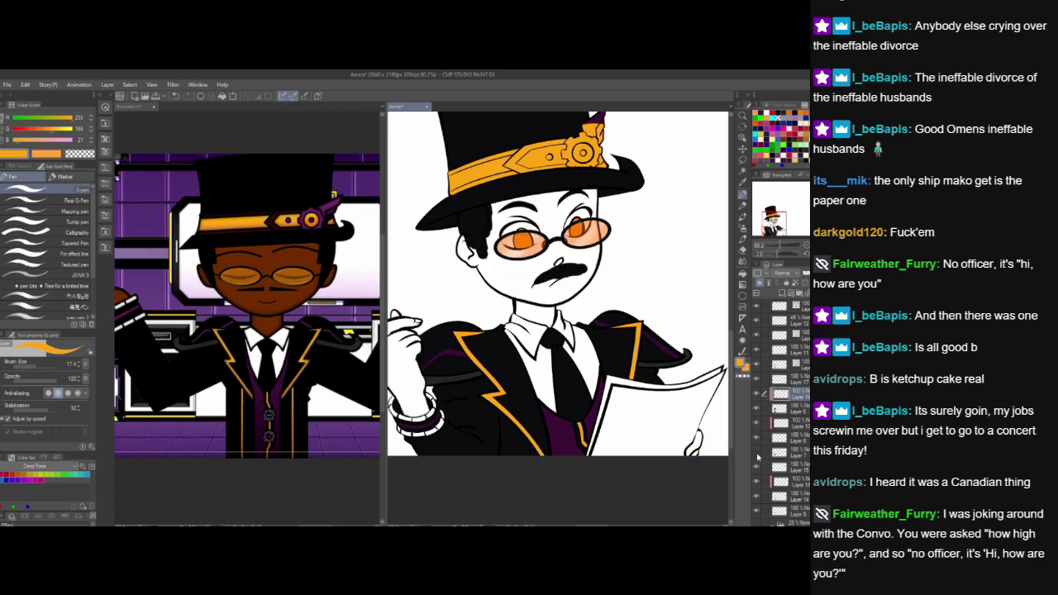
{"action": "left_click", "coordinate": [757, 456]}
{"action": "left_click", "coordinate": [757, 380]}
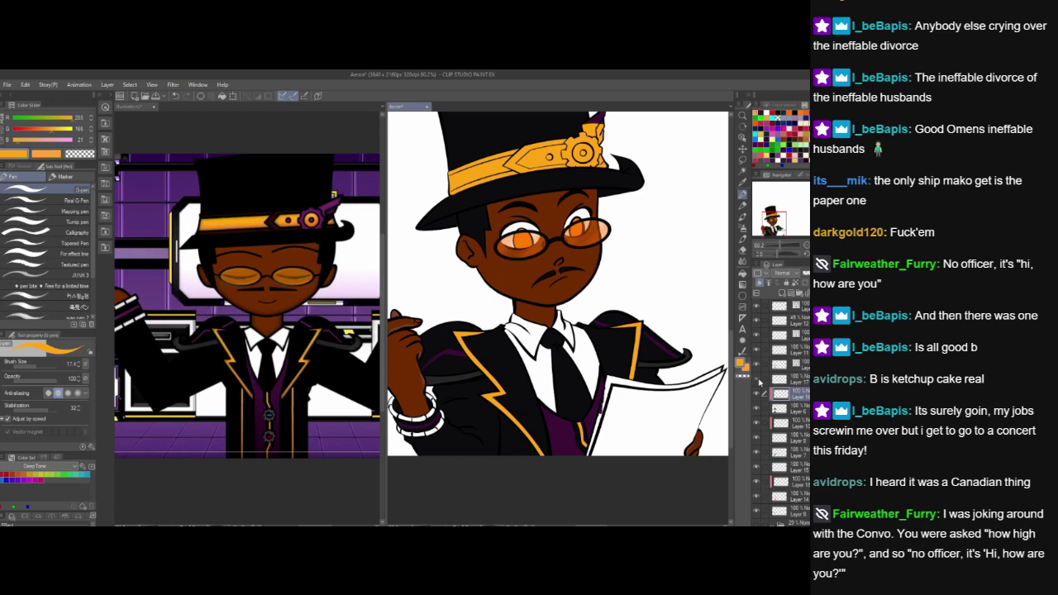
{"action": "left_click", "coordinate": [758, 379]}
{"action": "left_click", "coordinate": [755, 496]}
{"action": "left_click", "coordinate": [755, 496]}
{"action": "left_click", "coordinate": [788, 497]}
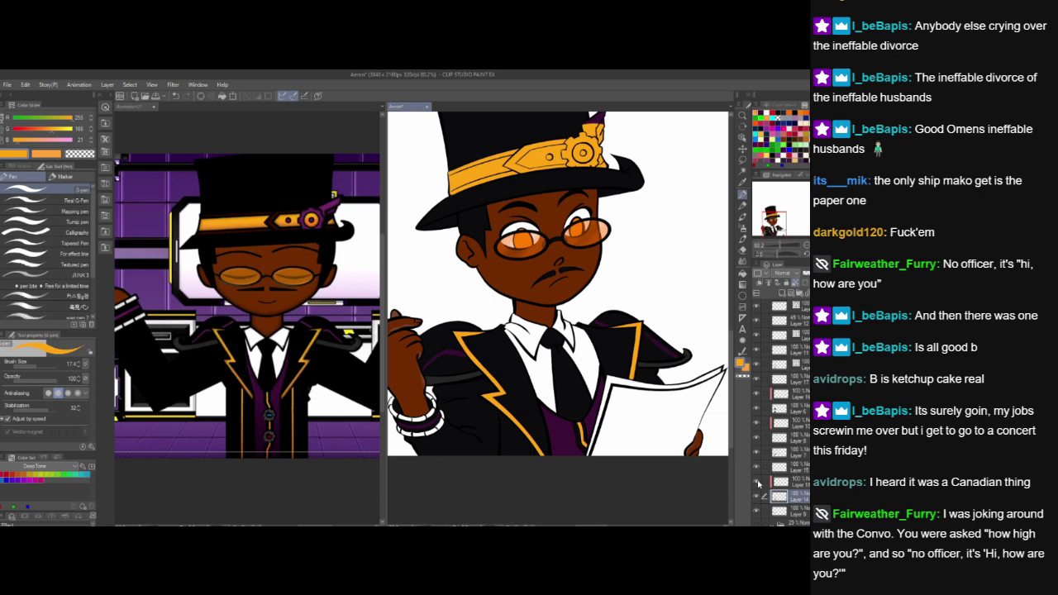
{"action": "left_click", "coordinate": [801, 485]}
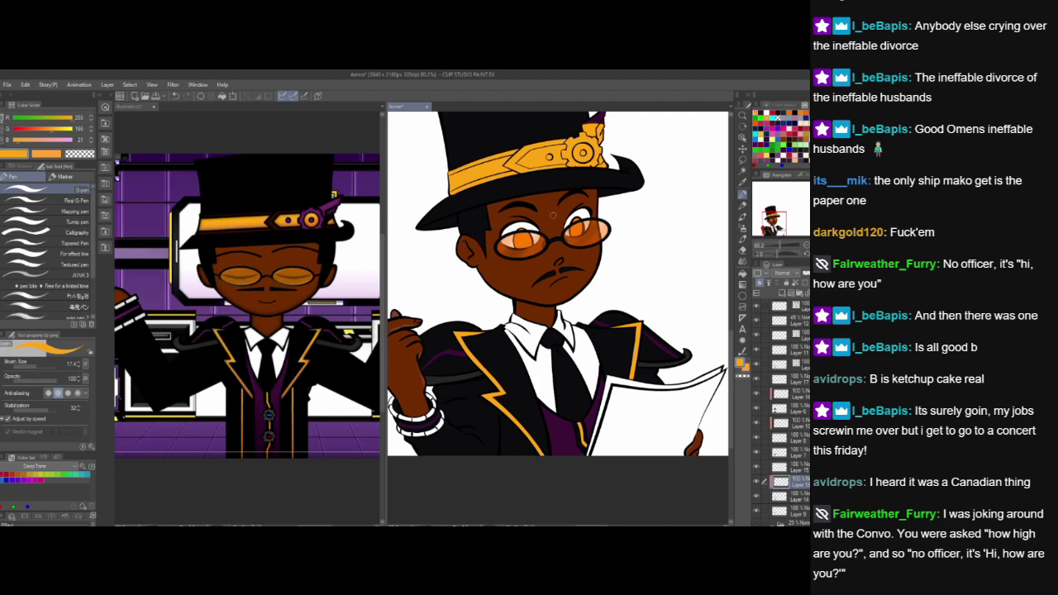
- Paint the hat band's upper border dark purple from its outer end to the pointed strap
{"action": "scroll", "coordinate": [554, 210], "scroll_direction": "up", "scroll_amount": 2}
{"action": "mouse_move", "coordinate": [550, 215]}
{"action": "left_mouse_down"}
{"action": "mouse_move", "coordinate": [578, 310]}
{"action": "mouse_move", "coordinate": [578, 301]}
{"action": "left_mouse_up"}
{"action": "scroll", "coordinate": [579, 302], "scroll_direction": "up", "scroll_amount": 3}
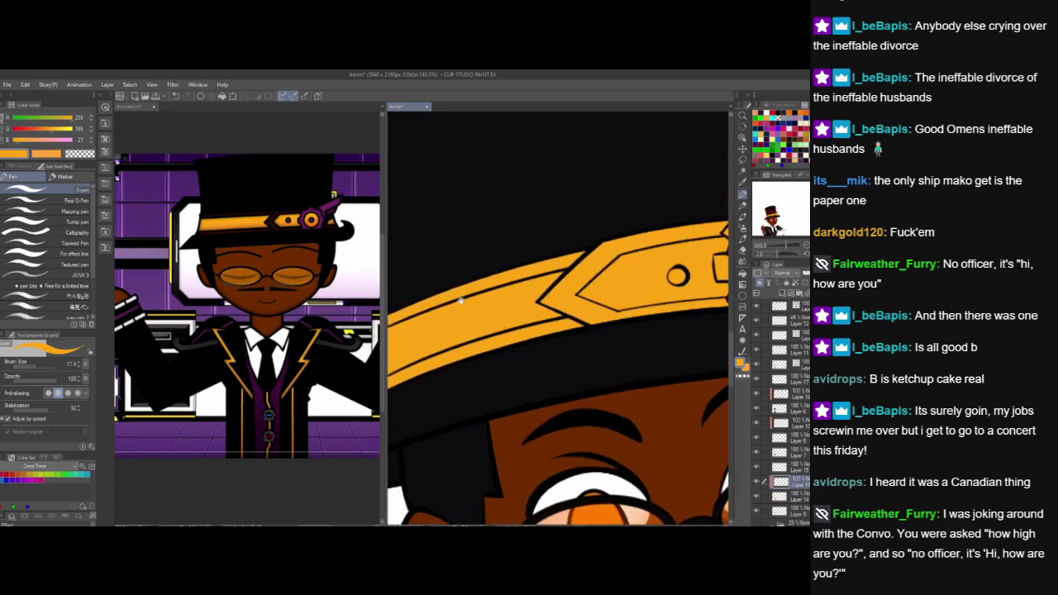
{"action": "left_click", "coordinate": [762, 118]}
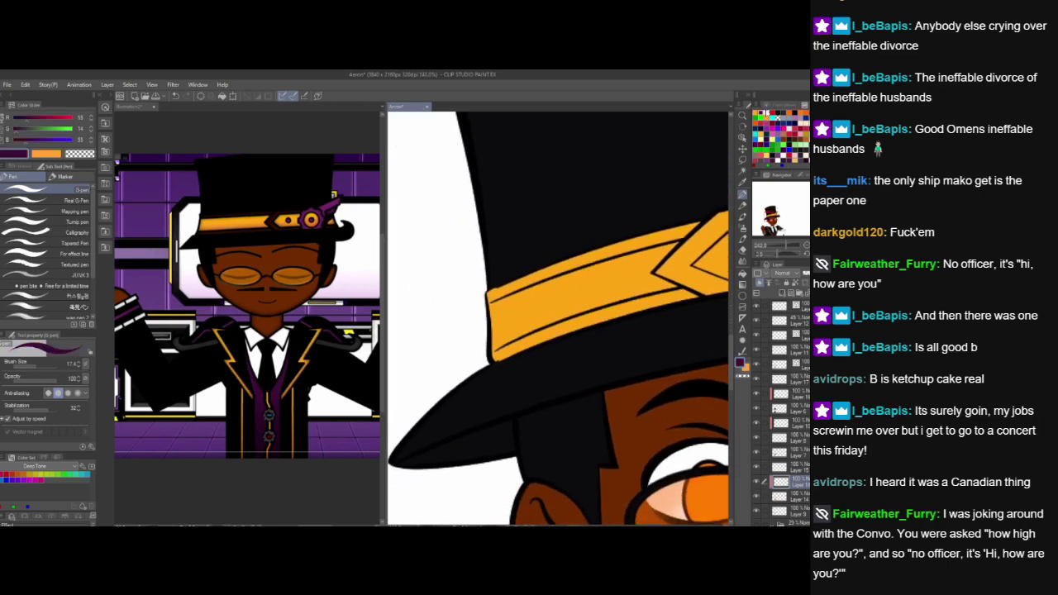
{"action": "key", "text": "ctrl+z"}
{"action": "left_click_drag", "start_coordinate": [487, 294], "coordinate": [613, 240]}
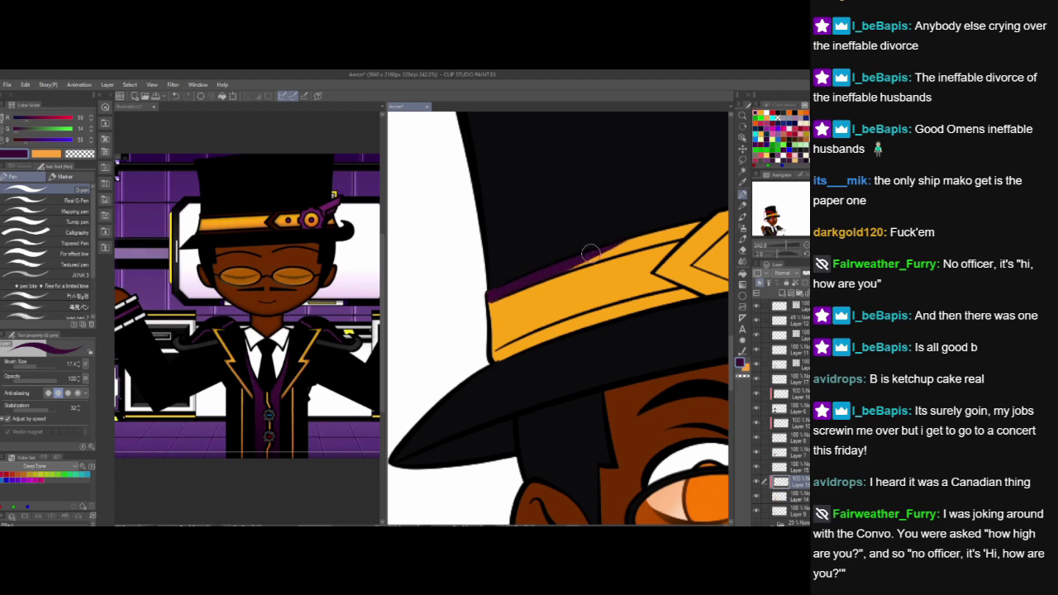
{"action": "left_click_drag", "start_coordinate": [589, 252], "coordinate": [490, 297]}
{"action": "mouse_move", "coordinate": [546, 277]}
{"action": "left_mouse_down"}
{"action": "mouse_move", "coordinate": [691, 226]}
{"action": "mouse_move", "coordinate": [610, 253]}
{"action": "mouse_move", "coordinate": [682, 235]}
{"action": "mouse_move", "coordinate": [665, 237]}
{"action": "mouse_move", "coordinate": [675, 232]}
{"action": "left_mouse_up"}
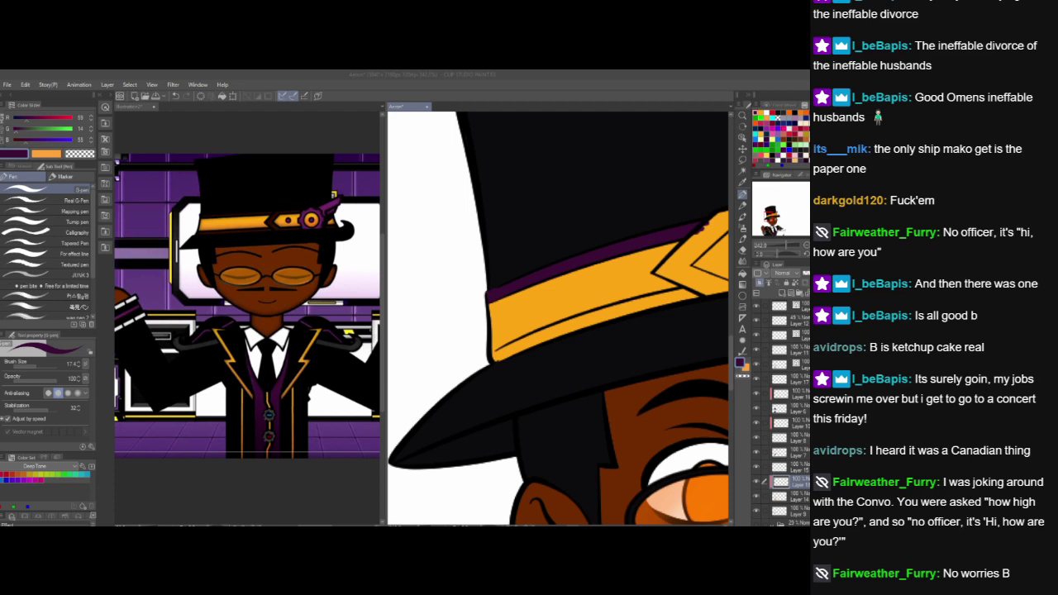
- Paint the hat band's lower border dark purple from its outer end toward the pointed strap
{"action": "left_click", "coordinate": [777, 90]}
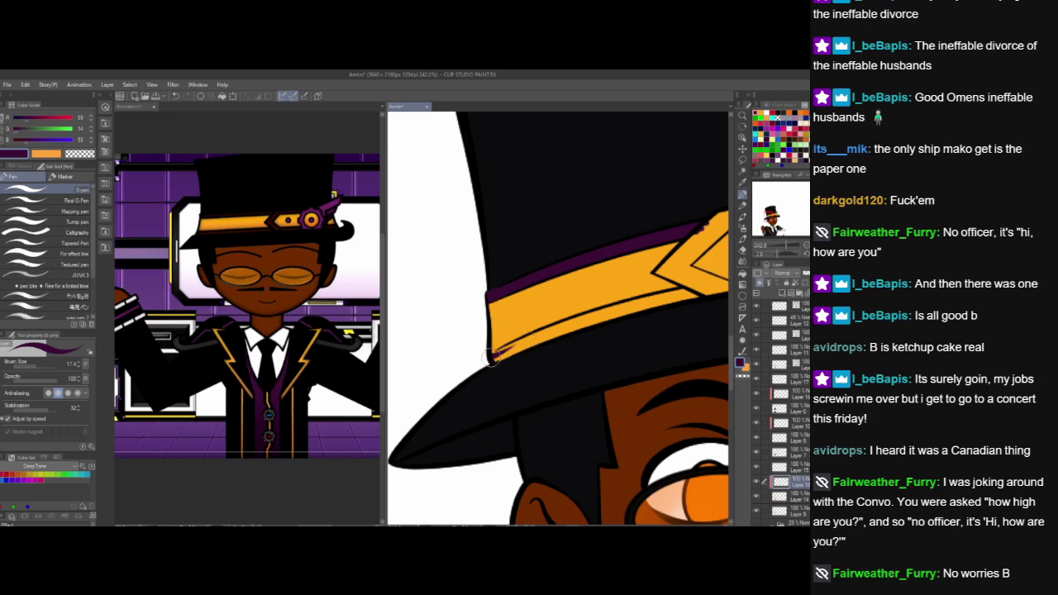
{"action": "mouse_move", "coordinate": [489, 358]}
{"action": "left_mouse_down"}
{"action": "mouse_move", "coordinate": [551, 327]}
{"action": "mouse_move", "coordinate": [541, 335]}
{"action": "mouse_move", "coordinate": [701, 292]}
{"action": "left_mouse_up"}
{"action": "left_click_drag", "start_coordinate": [555, 456], "coordinate": [441, 475]}
{"action": "left_click_drag", "start_coordinate": [399, 373], "coordinate": [425, 361]}
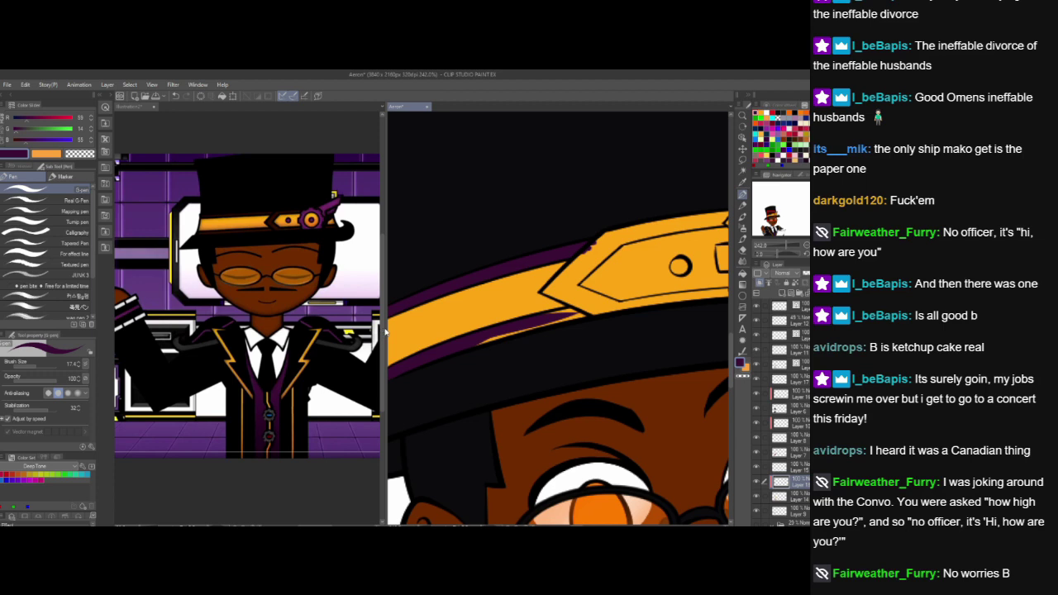
- Widen the drawing's window over the reference image and bring the hat into view
{"action": "key", "text": "ctrl+0"}
{"action": "left_click_drag", "start_coordinate": [385, 331], "coordinate": [183, 318]}
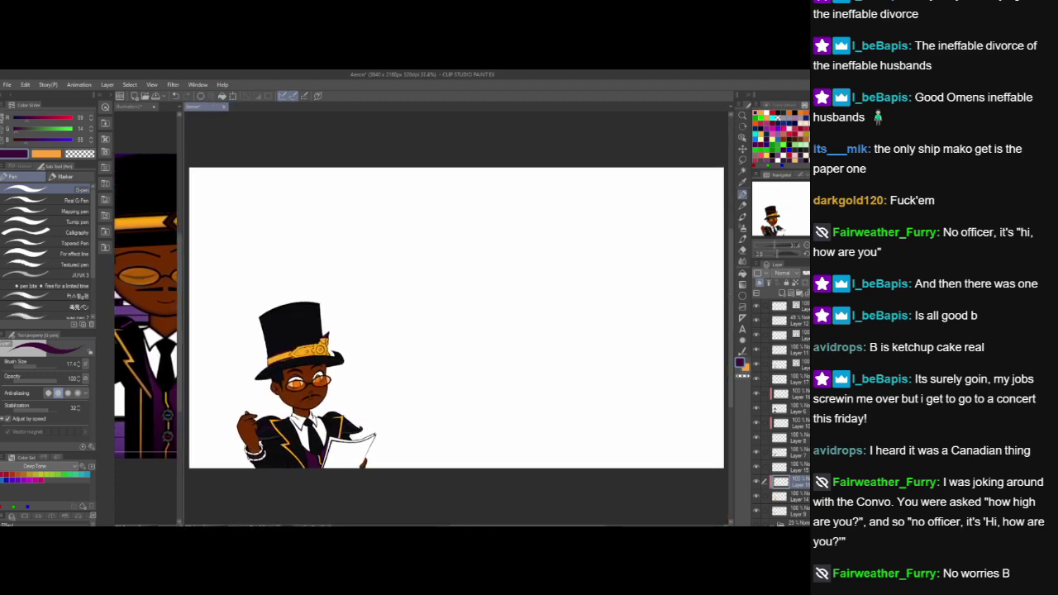
{"action": "scroll", "coordinate": [281, 401], "scroll_direction": "up", "scroll_amount": 5}
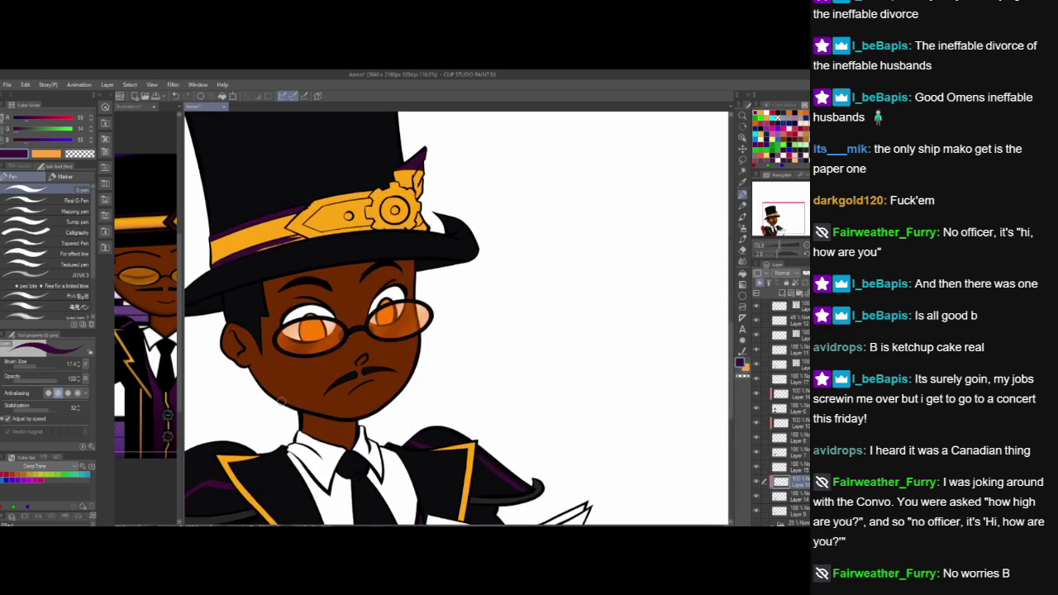
{"action": "scroll", "coordinate": [281, 401], "scroll_direction": "up", "scroll_amount": 1}
{"action": "left_click_drag", "start_coordinate": [371, 307], "coordinate": [554, 467]}
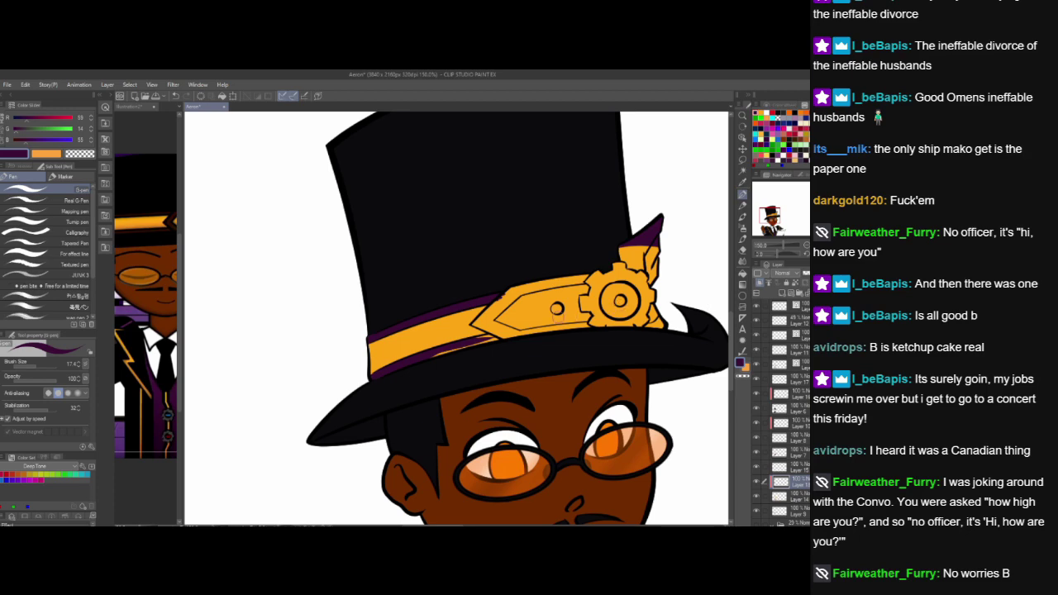
- Rotate the canvas and paint the pointed strap's border and round hole dark purple
{"action": "scroll", "coordinate": [532, 302], "scroll_direction": "up", "scroll_amount": 5}
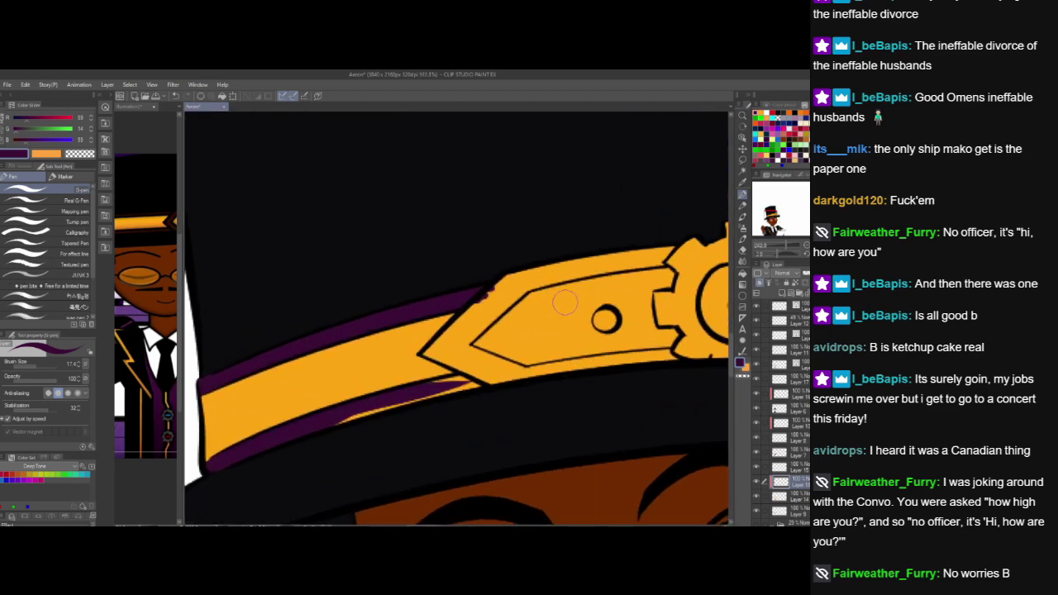
{"action": "left_click_drag", "start_coordinate": [566, 303], "coordinate": [523, 306]}
{"action": "left_click", "coordinate": [742, 126]}
{"action": "left_click_drag", "start_coordinate": [670, 179], "coordinate": [536, 129]}
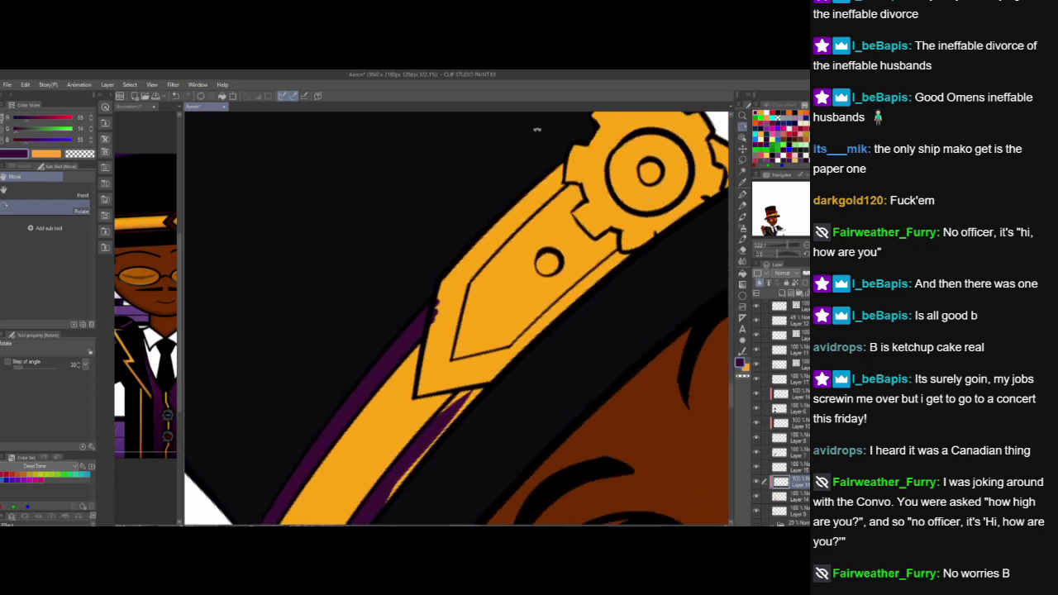
{"action": "left_click_drag", "start_coordinate": [673, 204], "coordinate": [664, 228]}
{"action": "scroll", "coordinate": [665, 246], "scroll_direction": "down", "scroll_amount": 2}
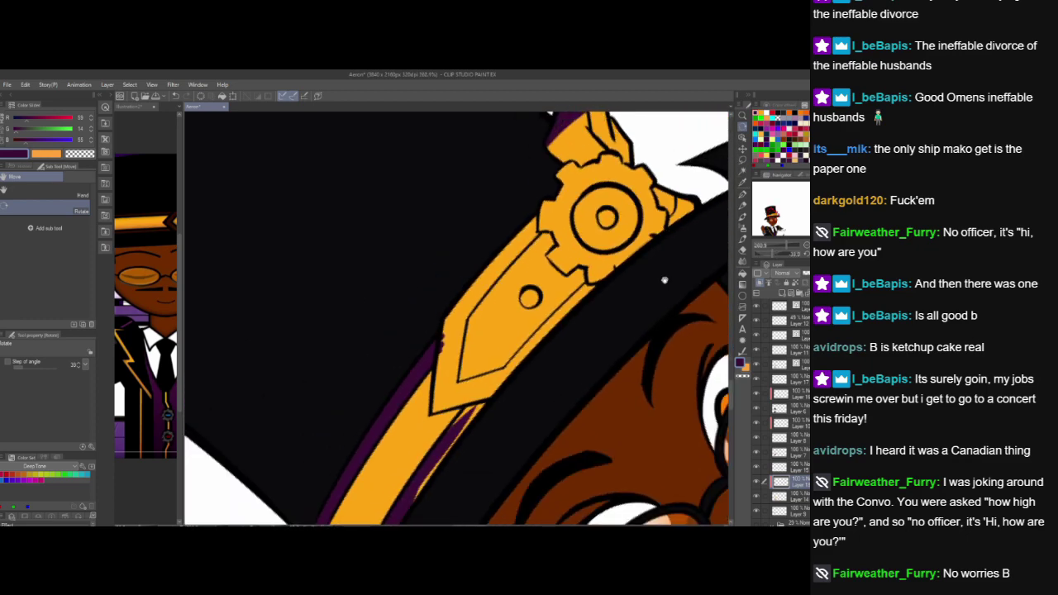
{"action": "left_click_drag", "start_coordinate": [664, 280], "coordinate": [621, 280]}
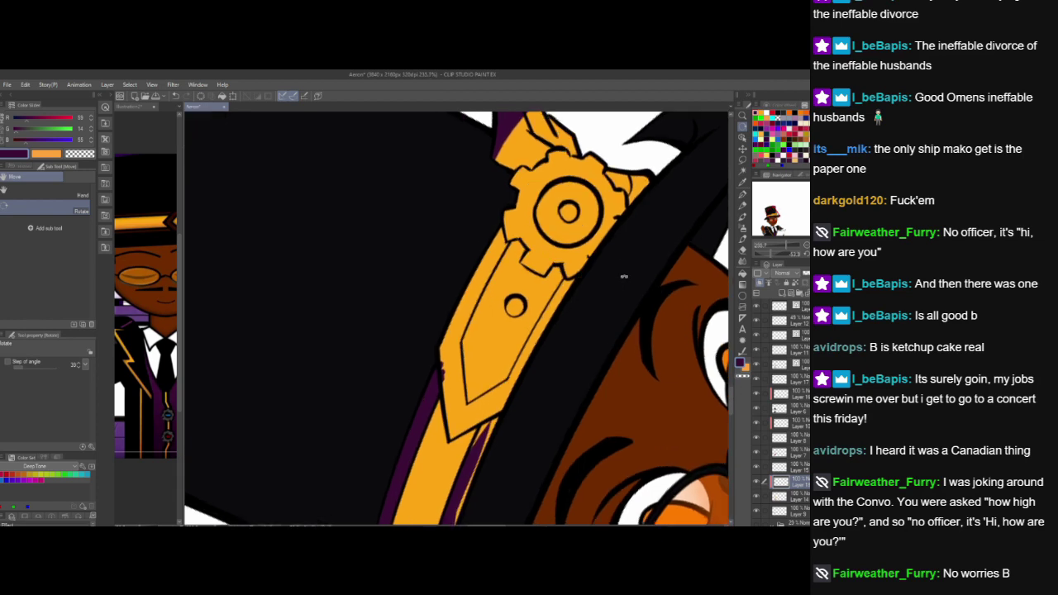
{"action": "left_click", "coordinate": [742, 195]}
{"action": "mouse_move", "coordinate": [445, 350]}
{"action": "left_mouse_down"}
{"action": "mouse_move", "coordinate": [444, 368]}
{"action": "mouse_move", "coordinate": [438, 345]}
{"action": "mouse_move", "coordinate": [503, 229]}
{"action": "left_mouse_up"}
{"action": "mouse_move", "coordinate": [457, 310]}
{"action": "left_mouse_down"}
{"action": "mouse_move", "coordinate": [504, 225]}
{"action": "mouse_move", "coordinate": [444, 358]}
{"action": "mouse_move", "coordinate": [452, 434]}
{"action": "mouse_move", "coordinate": [454, 362]}
{"action": "mouse_move", "coordinate": [460, 409]}
{"action": "mouse_move", "coordinate": [459, 392]}
{"action": "mouse_move", "coordinate": [463, 410]}
{"action": "mouse_move", "coordinate": [503, 391]}
{"action": "mouse_move", "coordinate": [558, 295]}
{"action": "mouse_move", "coordinate": [540, 233]}
{"action": "mouse_move", "coordinate": [553, 303]}
{"action": "mouse_move", "coordinate": [543, 289]}
{"action": "mouse_move", "coordinate": [553, 290]}
{"action": "mouse_move", "coordinate": [513, 306]}
{"action": "left_mouse_up"}
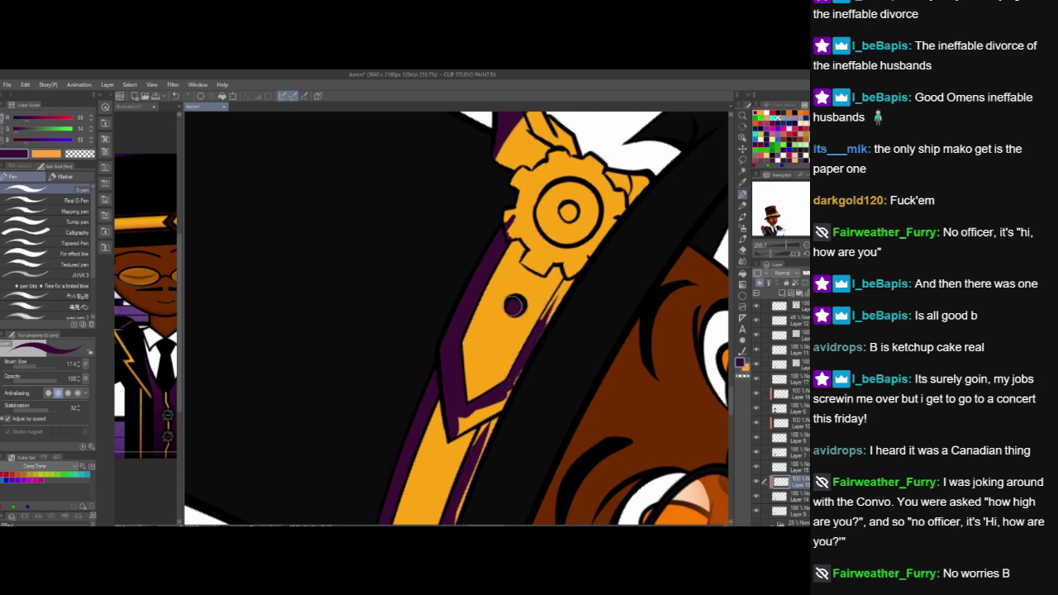
{"action": "mouse_move", "coordinate": [457, 426]}
{"action": "left_mouse_down"}
{"action": "mouse_move", "coordinate": [478, 417]}
{"action": "mouse_move", "coordinate": [476, 406]}
{"action": "mouse_move", "coordinate": [454, 436]}
{"action": "mouse_move", "coordinate": [496, 401]}
{"action": "mouse_move", "coordinate": [472, 446]}
{"action": "mouse_move", "coordinate": [568, 284]}
{"action": "mouse_move", "coordinate": [538, 332]}
{"action": "left_mouse_up"}
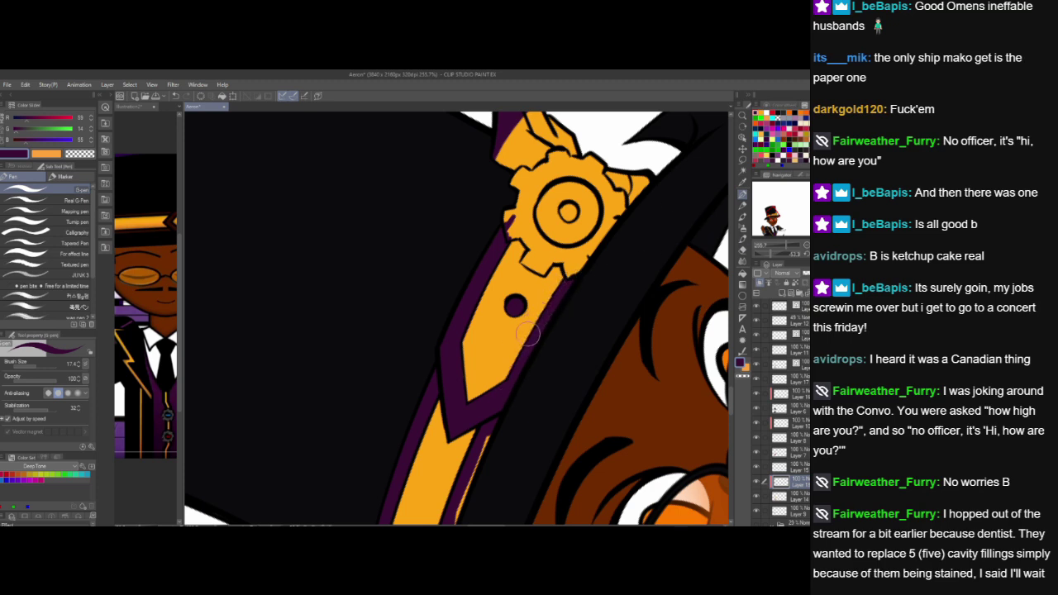
- Fill the remaining orange sliver along the hat band's lower border with dark purple below the strap tip
{"action": "left_click_drag", "start_coordinate": [730, 395], "coordinate": [730, 408]}
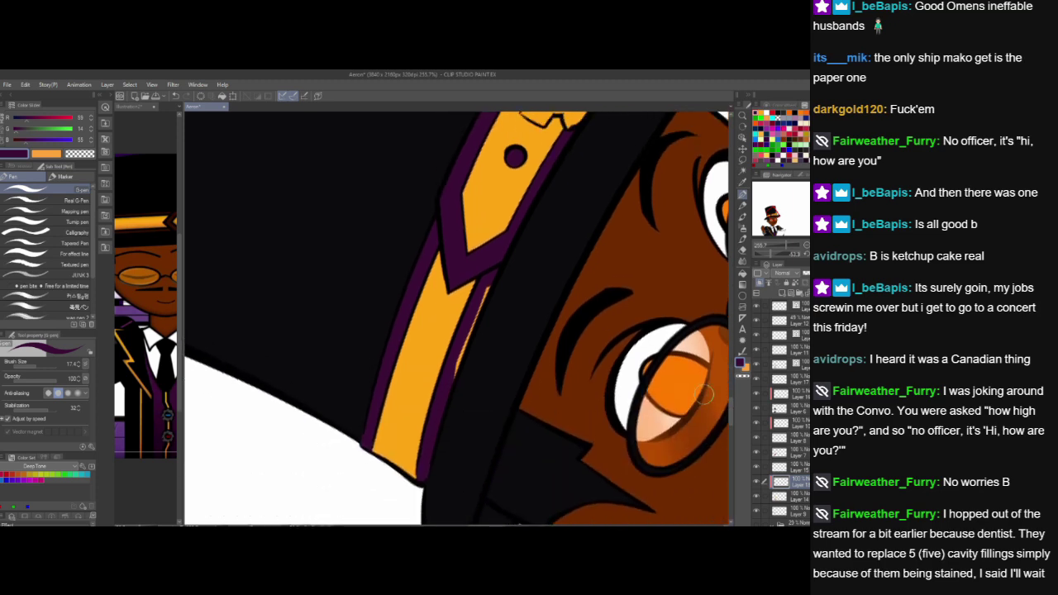
{"action": "left_click_drag", "start_coordinate": [451, 389], "coordinate": [499, 269]}
{"action": "left_click_drag", "start_coordinate": [448, 387], "coordinate": [502, 260]}
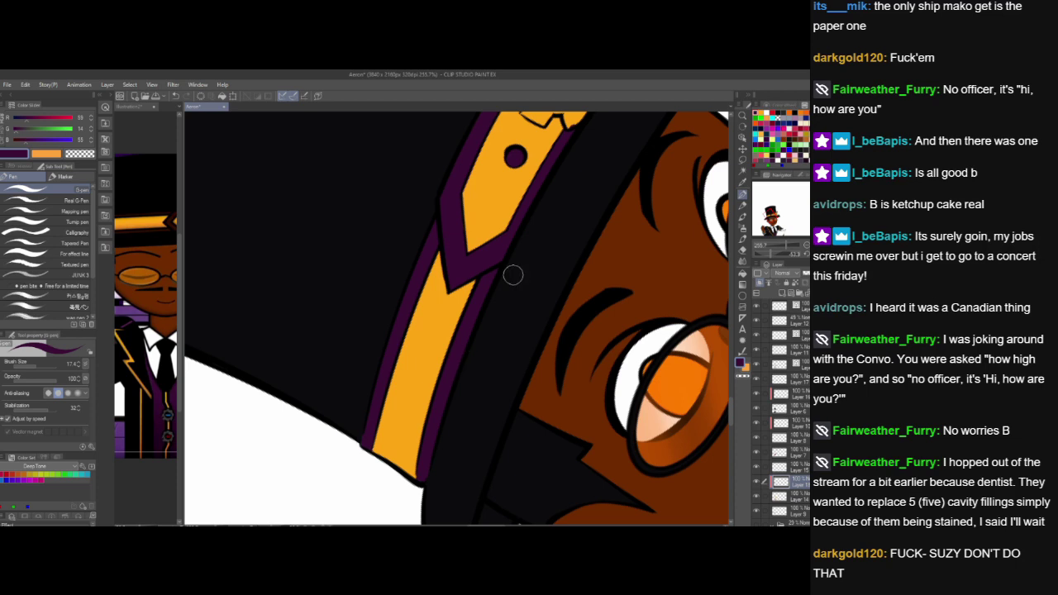
- Paint the band piece beside the gear and the folded ribbon behind it dark purple
{"action": "left_click_drag", "start_coordinate": [559, 243], "coordinate": [488, 483]}
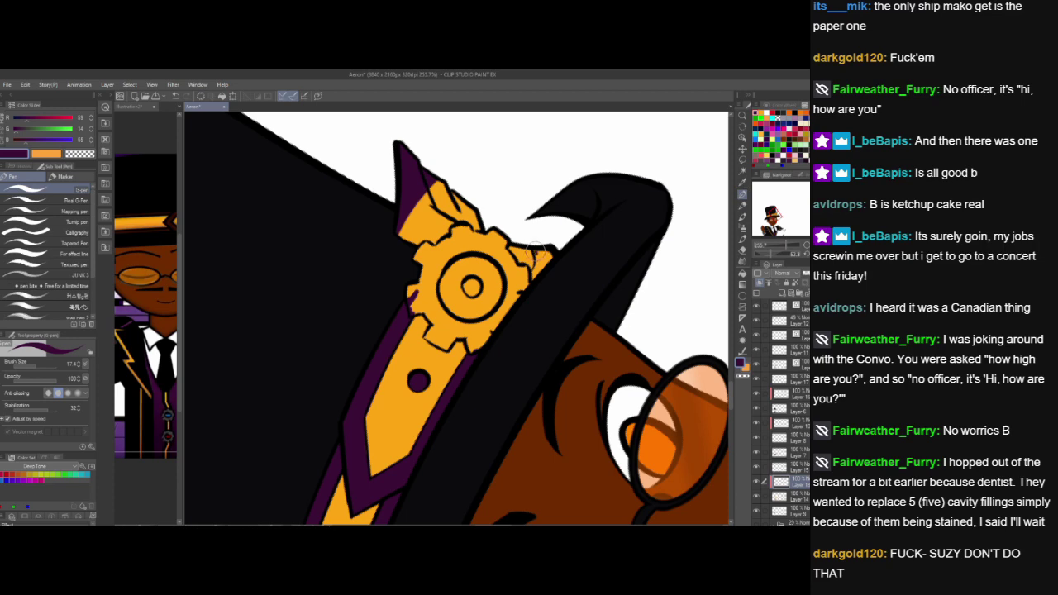
{"action": "mouse_move", "coordinate": [534, 251]}
{"action": "left_mouse_down"}
{"action": "mouse_move", "coordinate": [533, 280]}
{"action": "mouse_move", "coordinate": [549, 258]}
{"action": "left_mouse_up"}
{"action": "mouse_move", "coordinate": [574, 417]}
{"action": "left_mouse_down"}
{"action": "mouse_move", "coordinate": [607, 369]}
{"action": "mouse_move", "coordinate": [611, 385]}
{"action": "mouse_move", "coordinate": [588, 443]}
{"action": "left_mouse_up"}
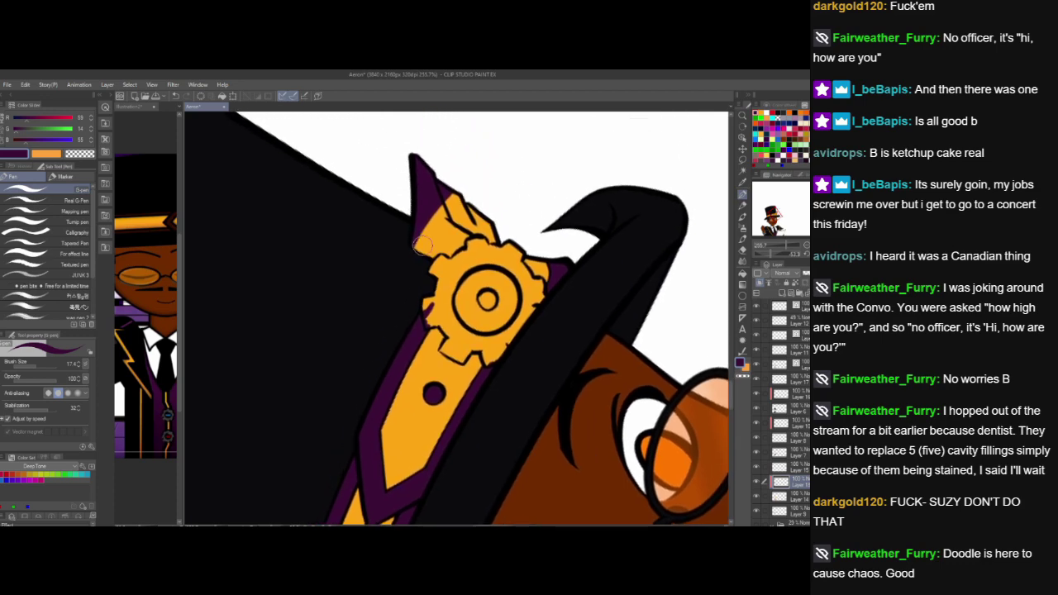
{"action": "mouse_move", "coordinate": [422, 245]}
{"action": "left_mouse_down"}
{"action": "mouse_move", "coordinate": [447, 255]}
{"action": "mouse_move", "coordinate": [450, 238]}
{"action": "mouse_move", "coordinate": [475, 248]}
{"action": "mouse_move", "coordinate": [483, 218]}
{"action": "left_mouse_up"}
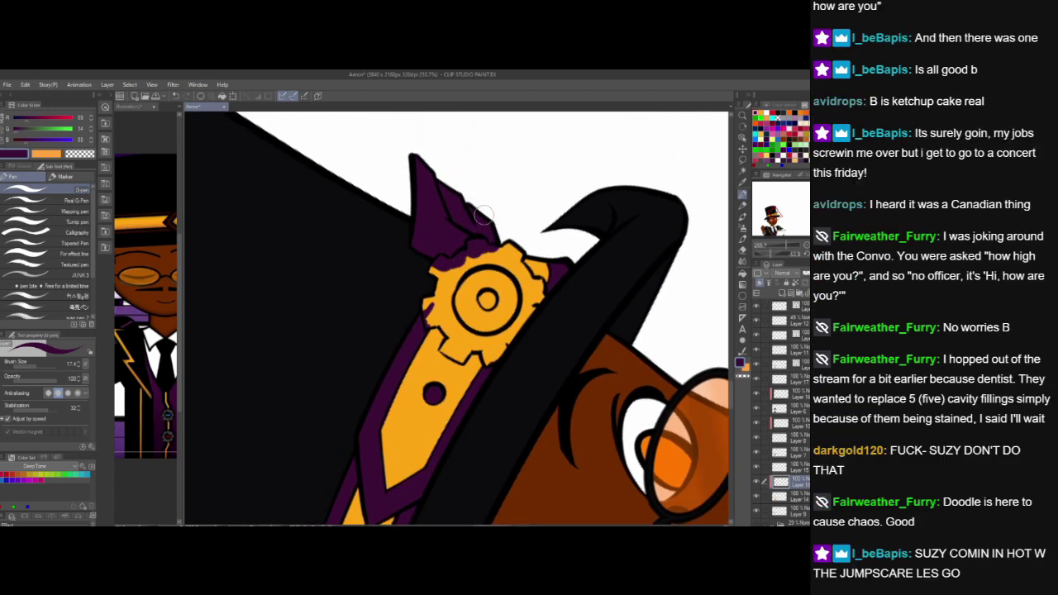
- Add a new clipped layer above the purple detail layer and set the drawing color to crimson
{"action": "left_click_drag", "start_coordinate": [625, 399], "coordinate": [633, 355]}
{"action": "scroll", "coordinate": [633, 354], "scroll_direction": "down", "scroll_amount": 4}
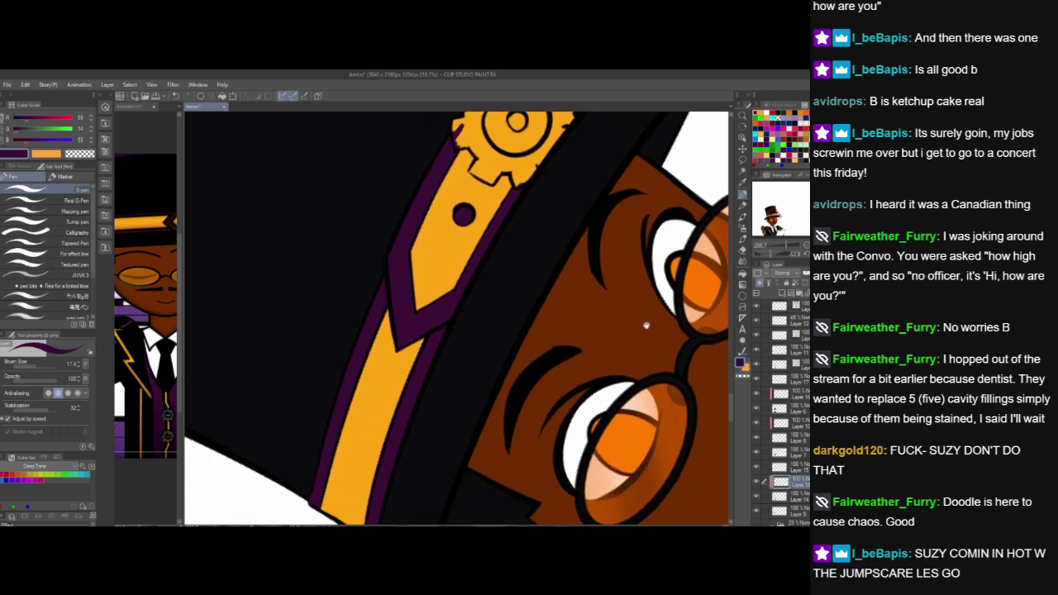
{"action": "scroll", "coordinate": [640, 339], "scroll_direction": "up", "scroll_amount": 3}
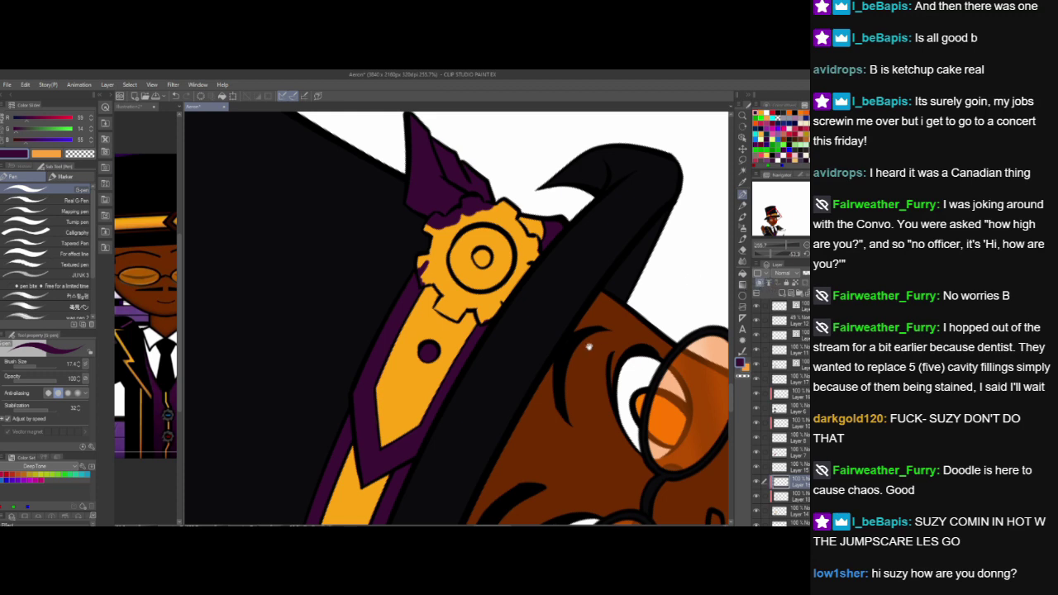
{"action": "left_click_drag", "start_coordinate": [589, 347], "coordinate": [595, 372]}
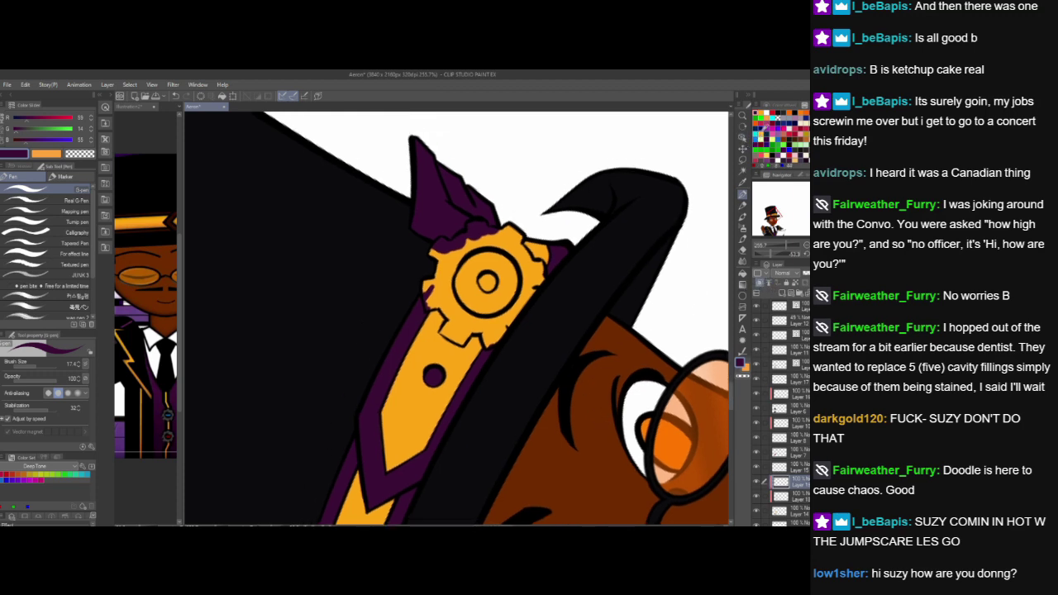
{"action": "left_click", "coordinate": [777, 119]}
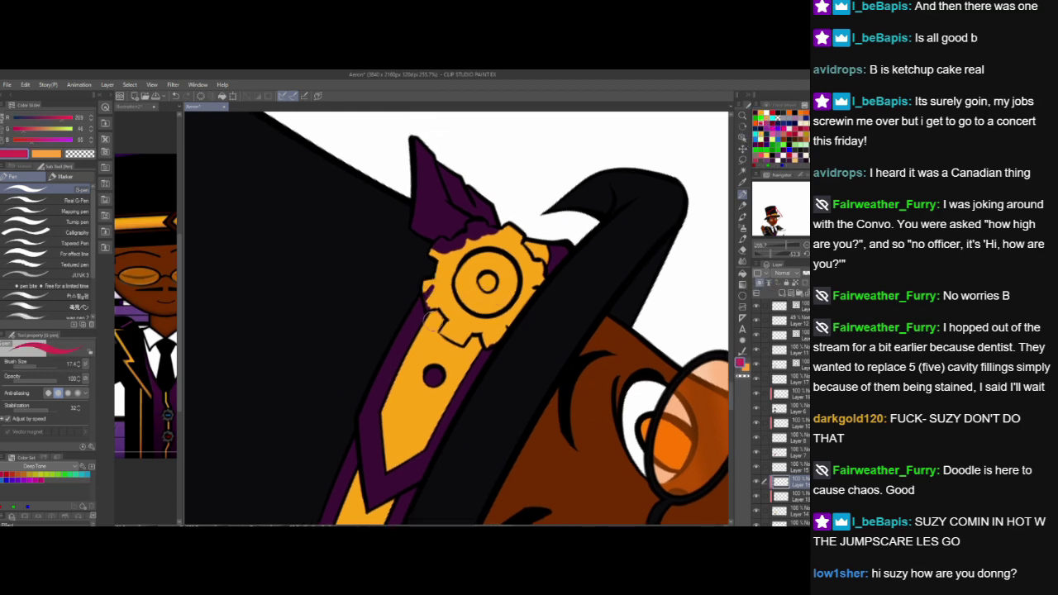
- Auto-select the gear's outer ring from the line art layer and expand the selection slightly under the lines
{"action": "left_click", "coordinate": [800, 366]}
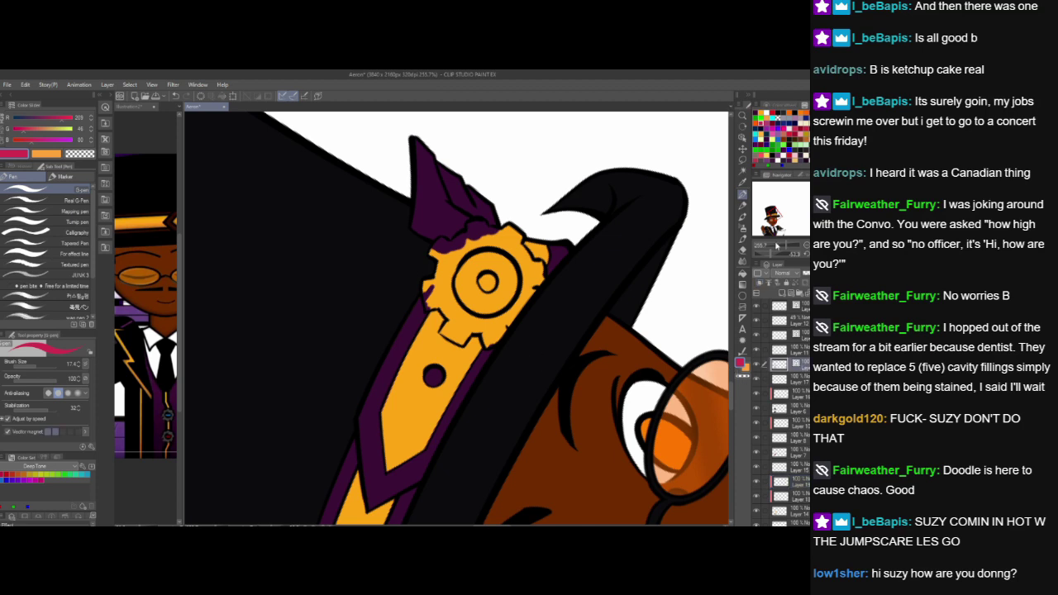
{"action": "left_click", "coordinate": [742, 170]}
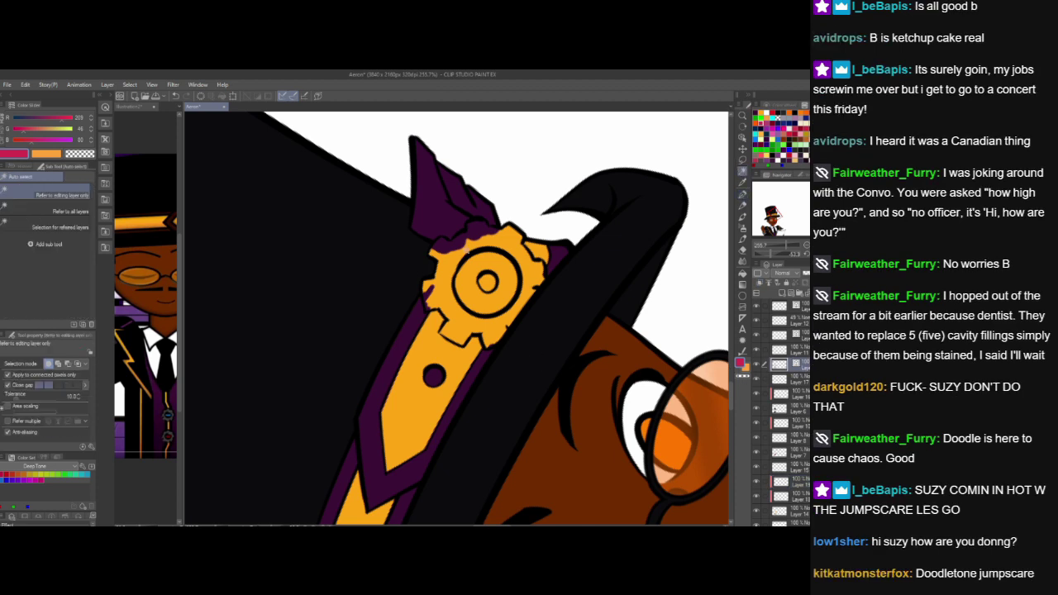
{"action": "left_click", "coordinate": [461, 248]}
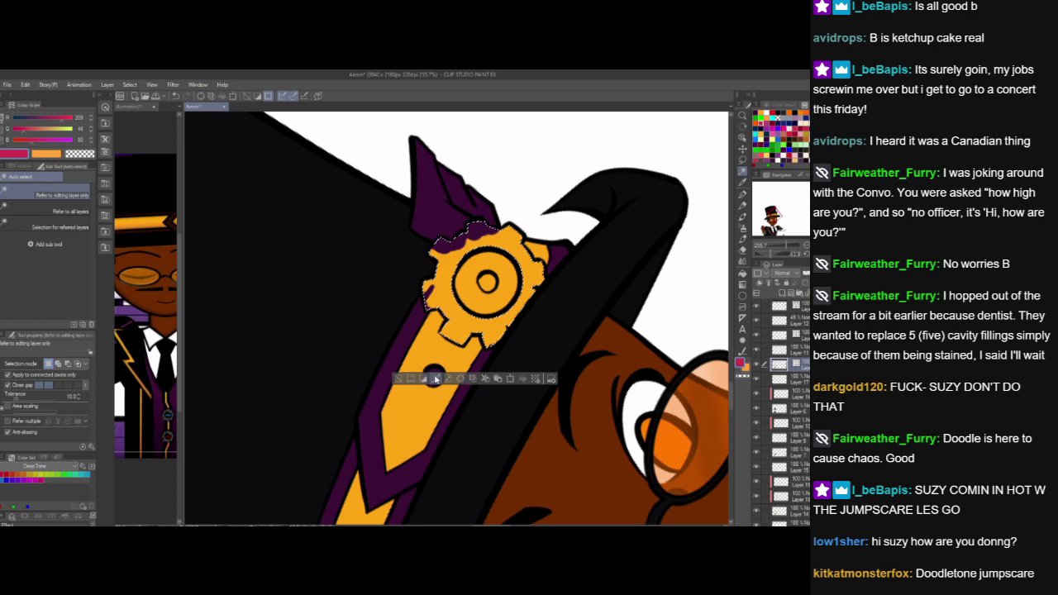
{"action": "left_click", "coordinate": [472, 289]}
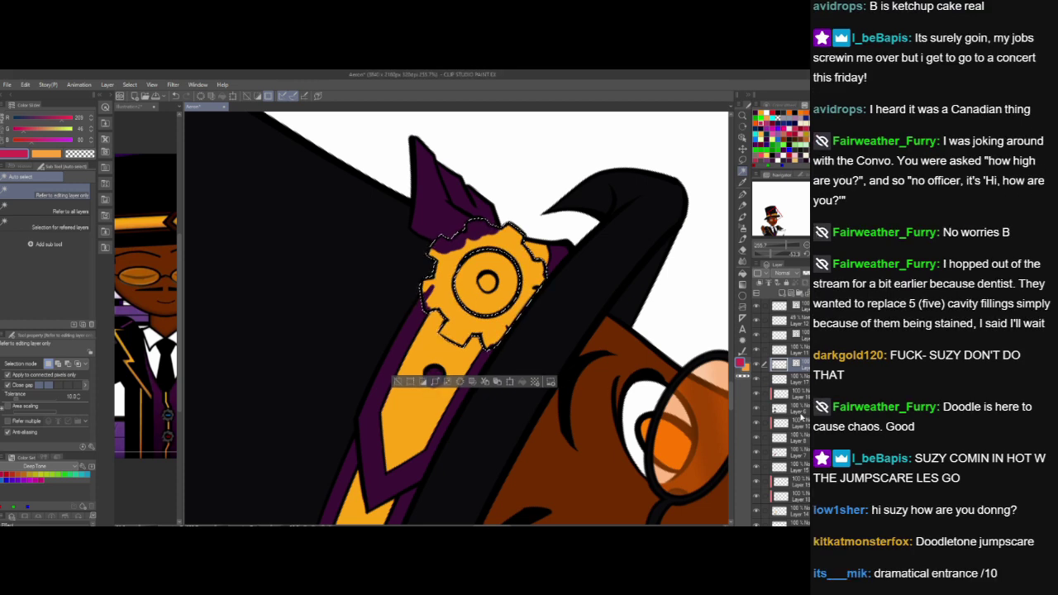
{"action": "scroll", "coordinate": [568, 413], "scroll_direction": "down", "scroll_amount": 3}
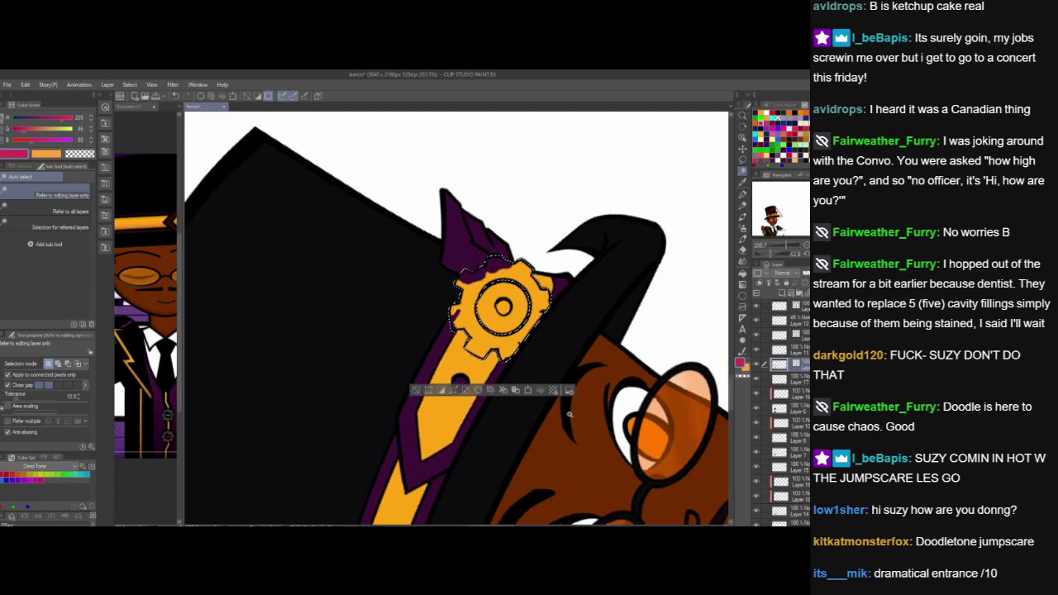
{"action": "left_click_drag", "start_coordinate": [628, 470], "coordinate": [557, 395]}
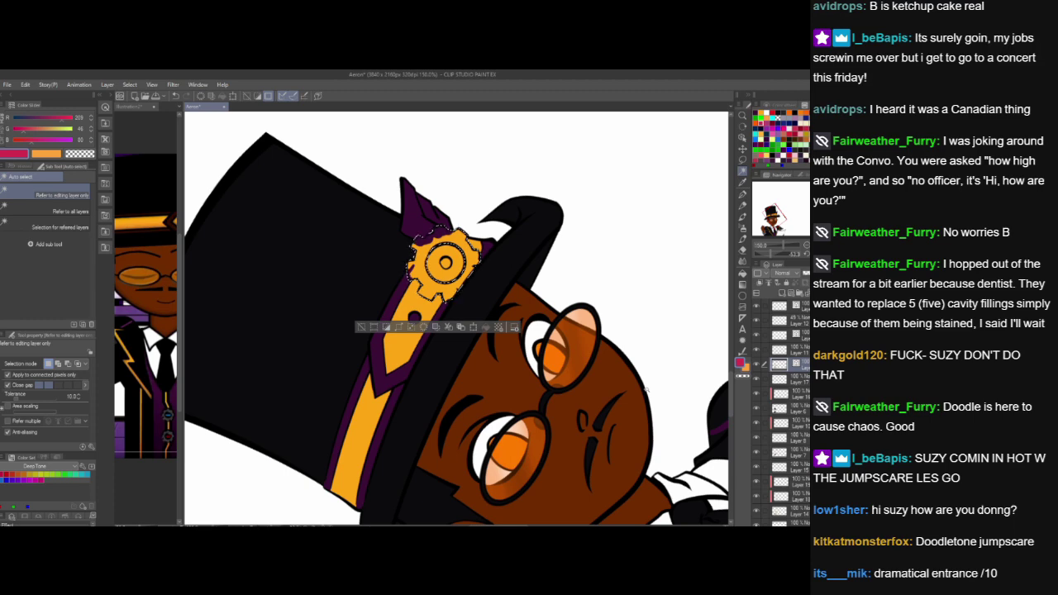
{"action": "scroll", "coordinate": [600, 430], "scroll_direction": "up", "scroll_amount": 3}
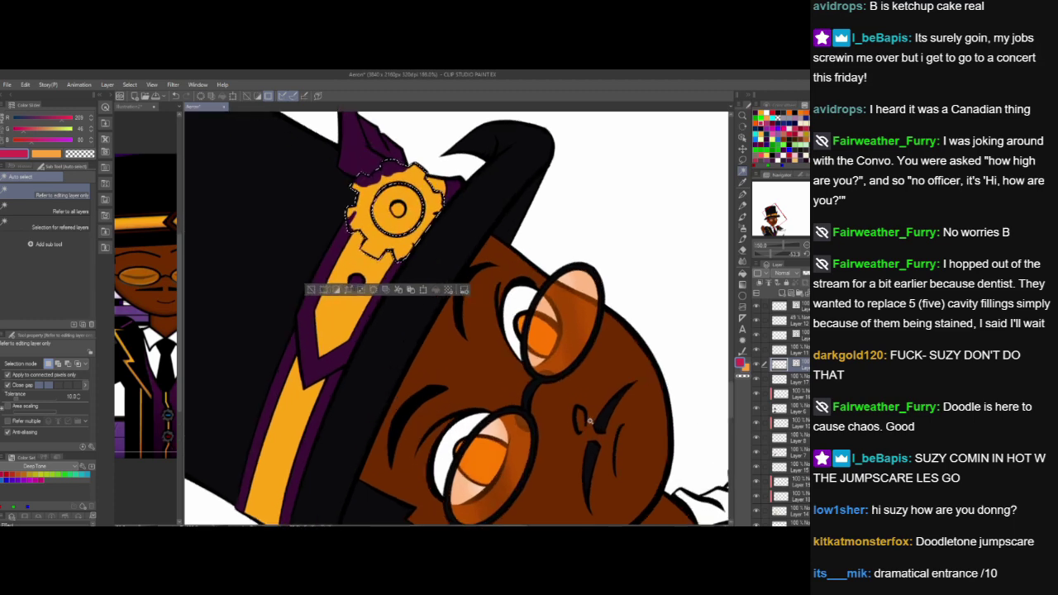
{"action": "scroll", "coordinate": [482, 297], "scroll_direction": "up", "scroll_amount": 3}
{"action": "left_click_drag", "start_coordinate": [515, 307], "coordinate": [629, 458]}
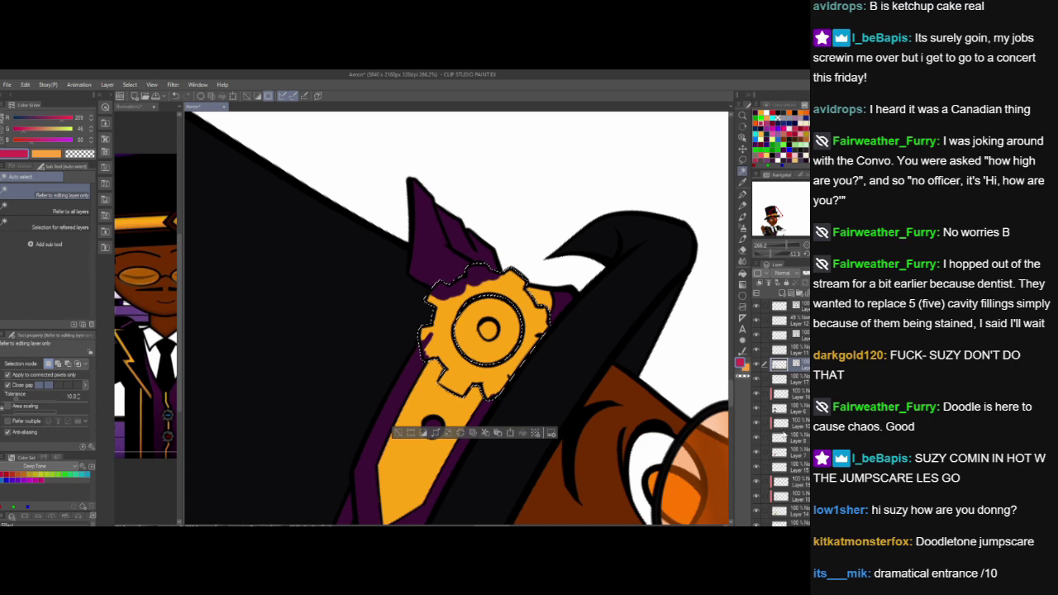
{"action": "scroll", "coordinate": [795, 496], "scroll_direction": "down", "scroll_amount": 2}
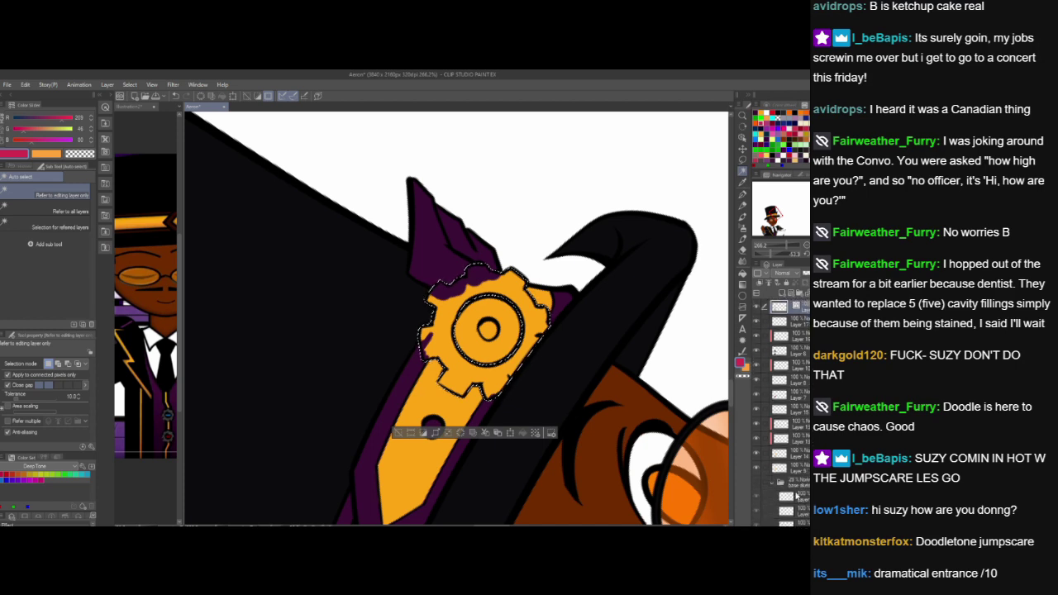
- Fill the selected gear ring with crimson on the new clipped layer and clear the selection
{"action": "left_click", "coordinate": [757, 454]}
{"action": "left_click", "coordinate": [757, 454]}
{"action": "left_click", "coordinate": [776, 424]}
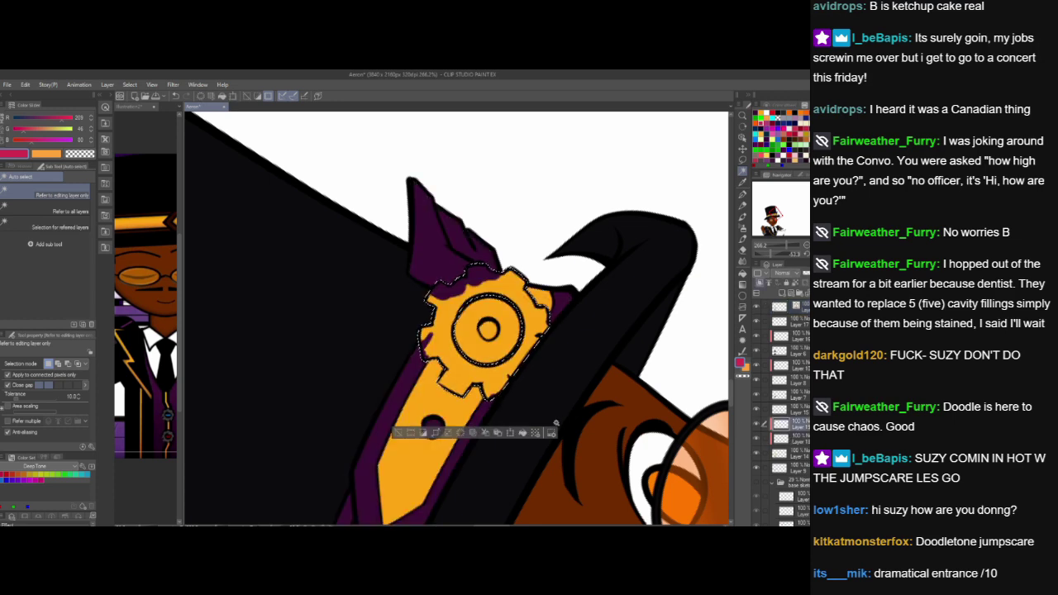
{"action": "left_click", "coordinate": [526, 433]}
{"action": "left_click", "coordinate": [742, 161]}
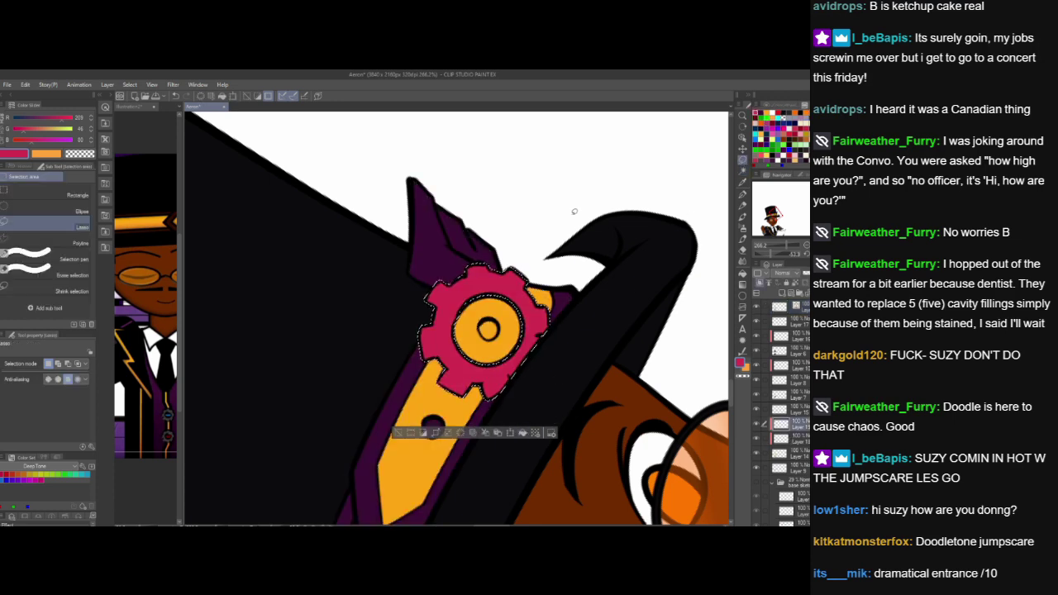
{"action": "key", "text": "ctrl+d"}
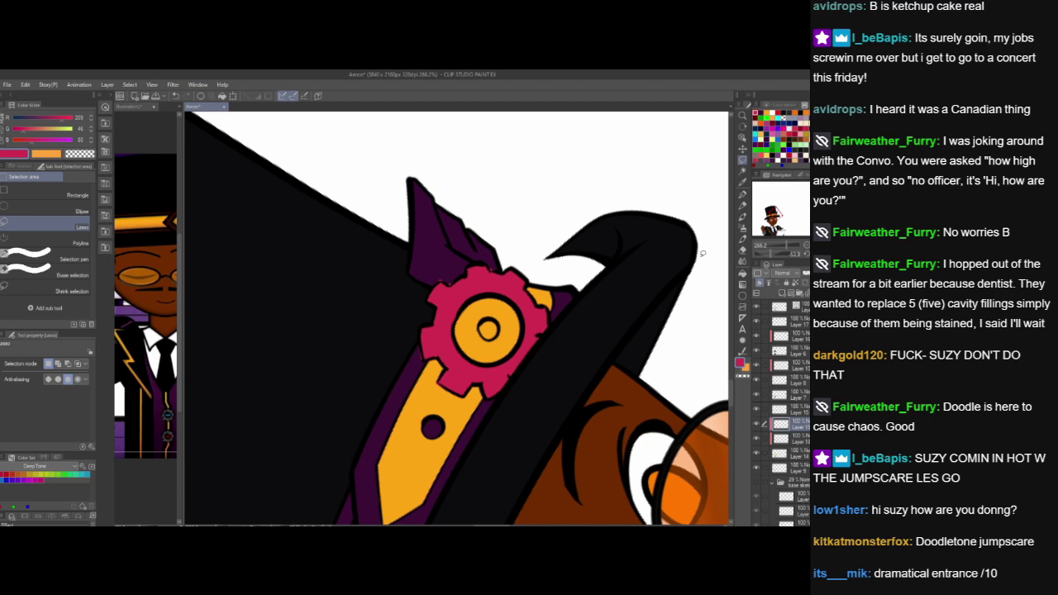
- Paint the hole at the center of the hat band's gear dark purple with the G-pen on the purple detail layer
{"action": "left_click", "coordinate": [742, 193]}
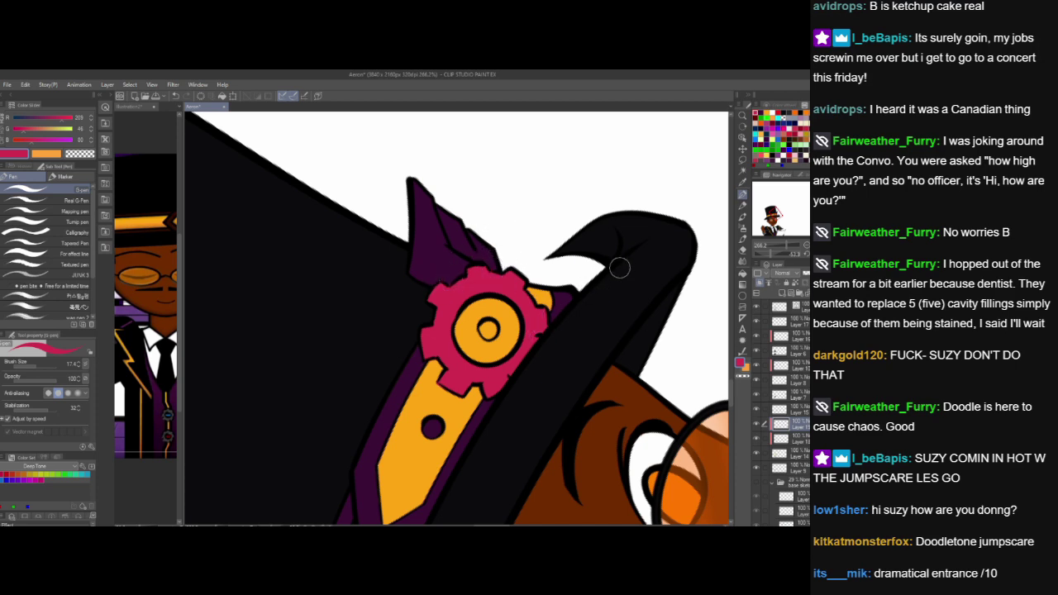
{"action": "left_click", "coordinate": [762, 112]}
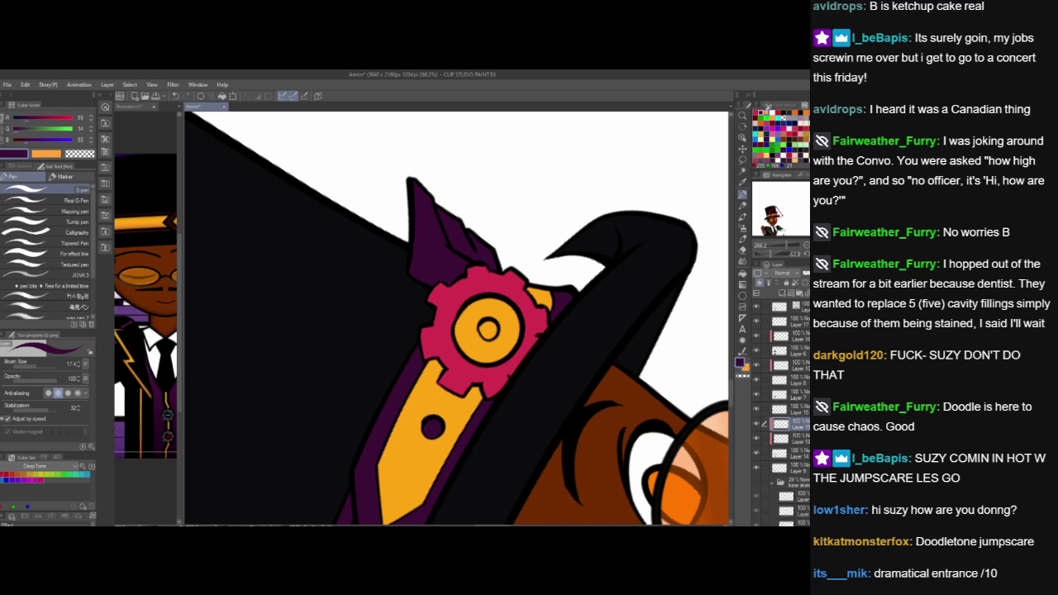
{"action": "left_click", "coordinate": [791, 438]}
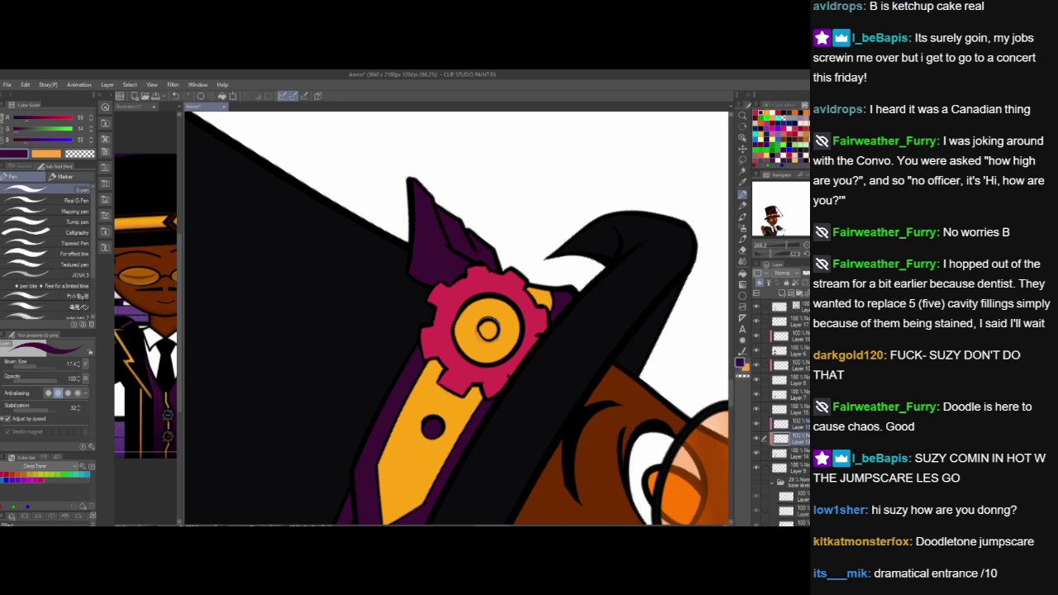
{"action": "left_click_drag", "start_coordinate": [488, 328], "coordinate": [488, 327]}
- Reset the canvas rotation to upright and review the colors across the whole character
{"action": "mouse_move", "coordinate": [730, 386]}
{"action": "left_mouse_down"}
{"action": "mouse_move", "coordinate": [729, 415]}
{"action": "mouse_move", "coordinate": [729, 393]}
{"action": "left_mouse_up"}
{"action": "scroll", "coordinate": [731, 394], "scroll_direction": "up", "scroll_amount": 4}
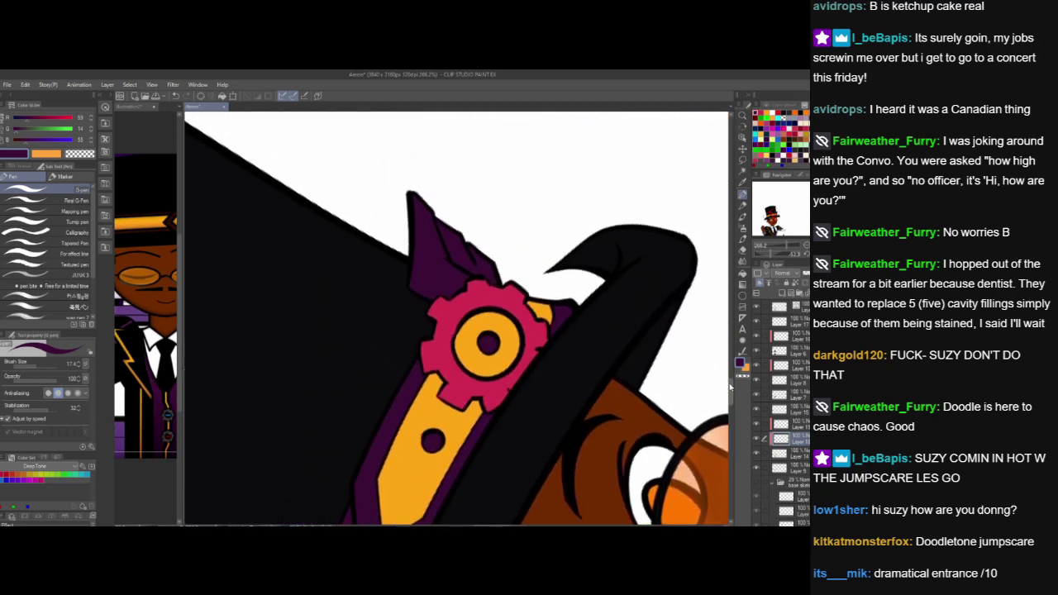
{"action": "scroll", "coordinate": [724, 389], "scroll_direction": "down", "scroll_amount": 3}
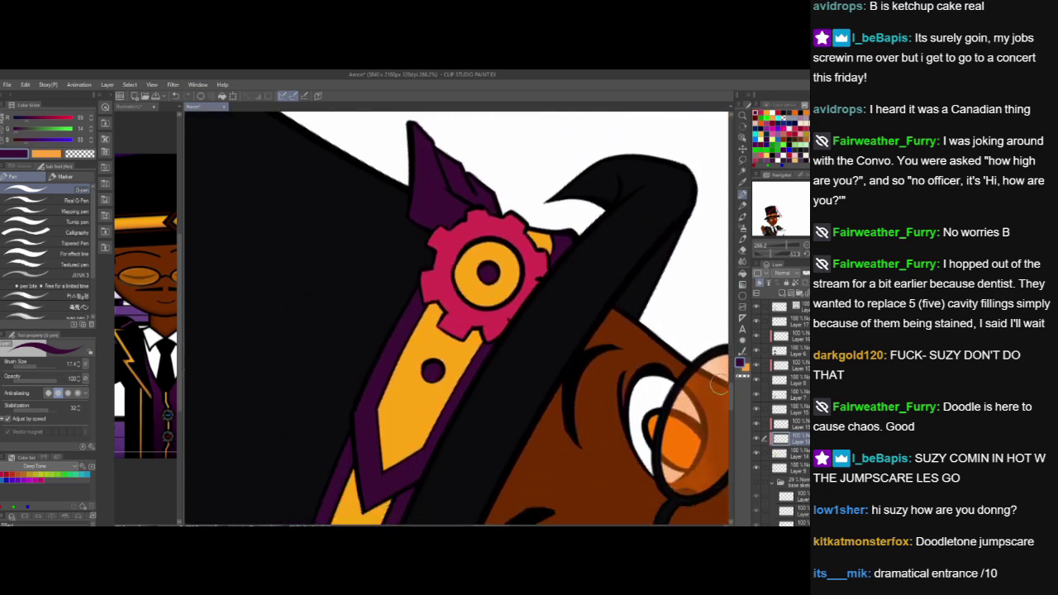
{"action": "scroll", "coordinate": [616, 382], "scroll_direction": "down", "scroll_amount": 3}
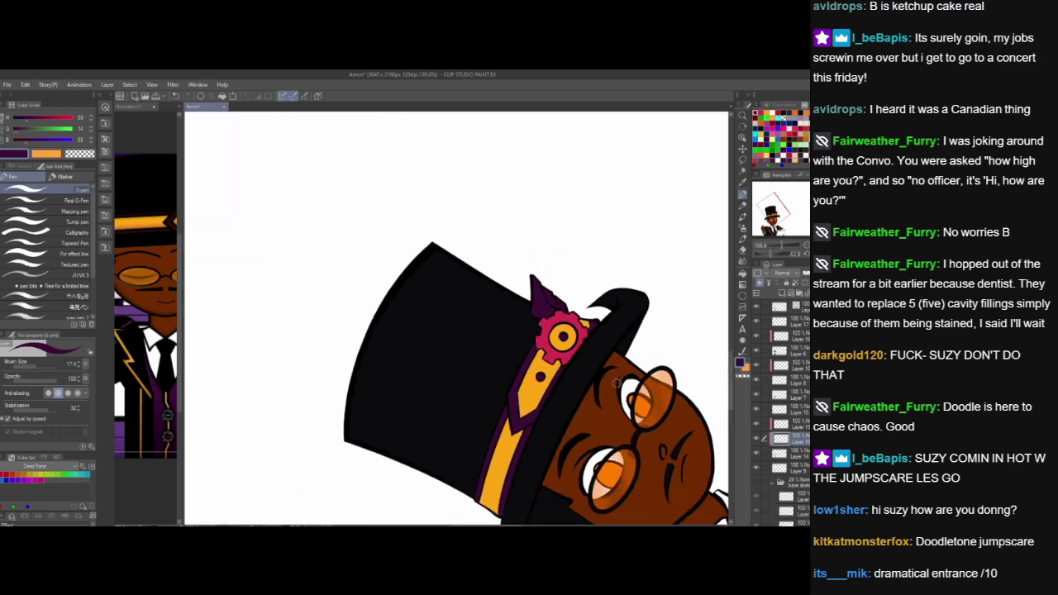
{"action": "left_click_drag", "start_coordinate": [645, 400], "coordinate": [577, 329]}
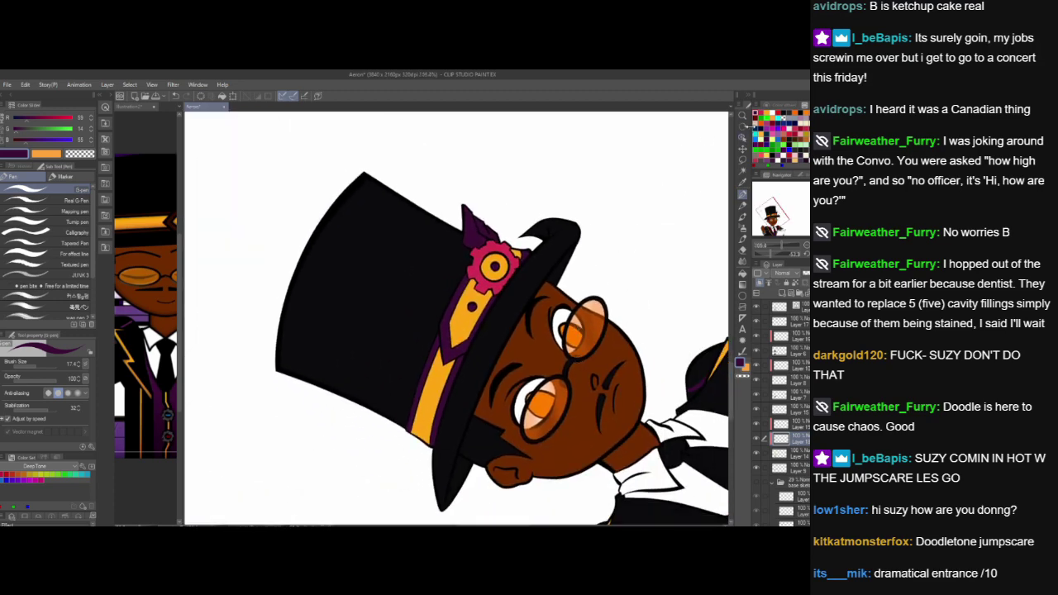
{"action": "double_click", "coordinate": [744, 126]}
{"action": "scroll", "coordinate": [532, 388], "scroll_direction": "down", "scroll_amount": 3}
{"action": "left_click_drag", "start_coordinate": [533, 395], "coordinate": [543, 295]}
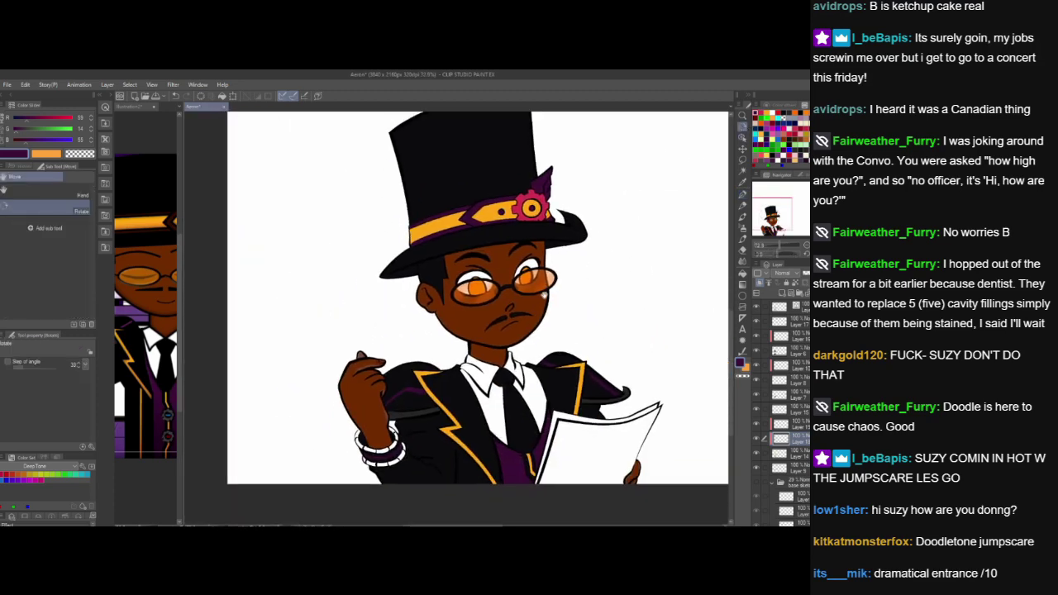
{"action": "scroll", "coordinate": [543, 295], "scroll_direction": "up", "scroll_amount": 3}
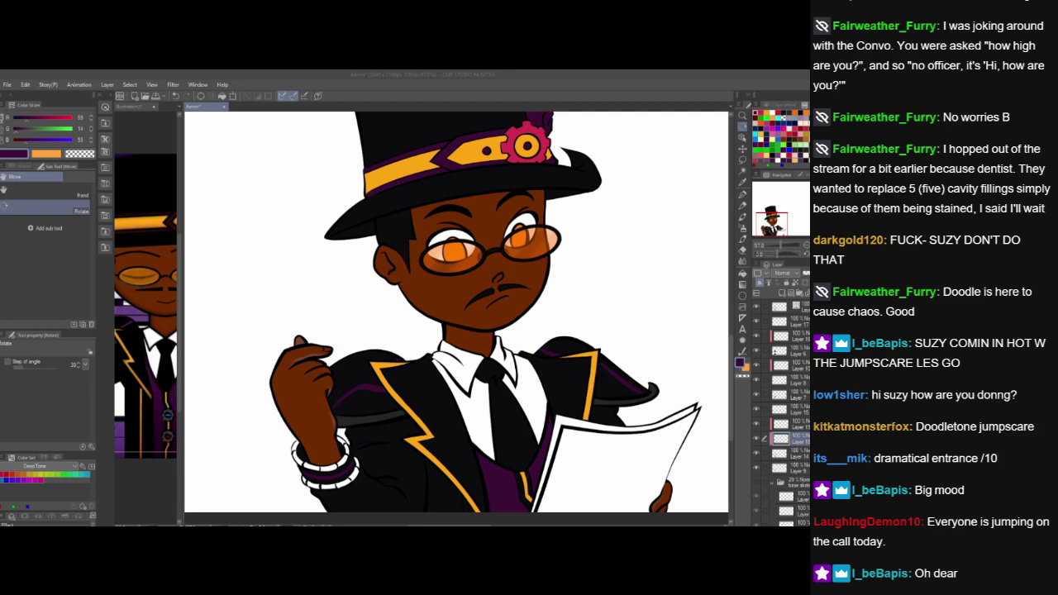
{"action": "left_click", "coordinate": [682, 251]}
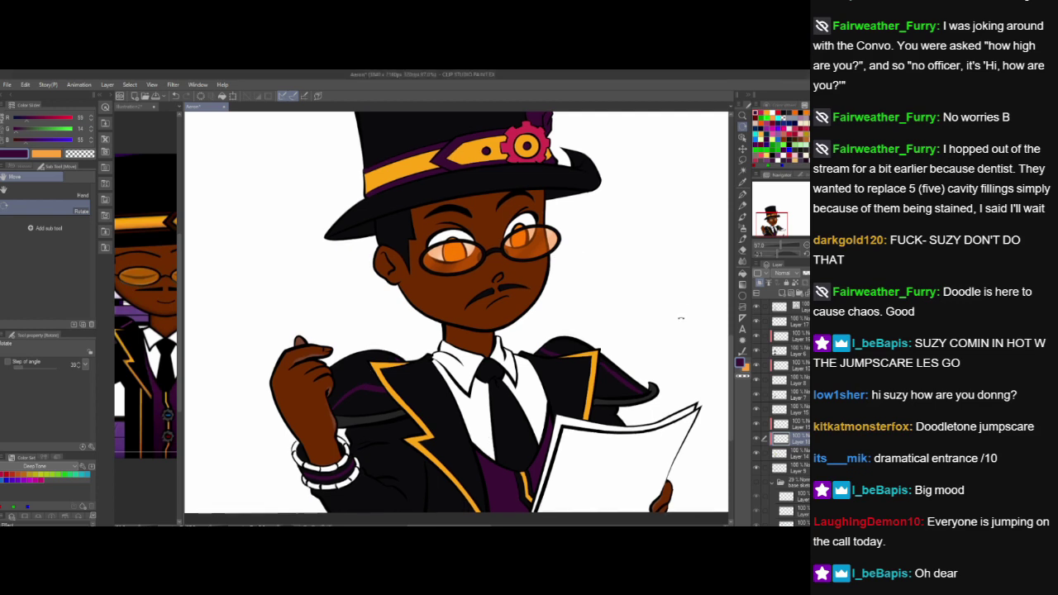
{"action": "left_click_drag", "start_coordinate": [678, 333], "coordinate": [668, 303]}
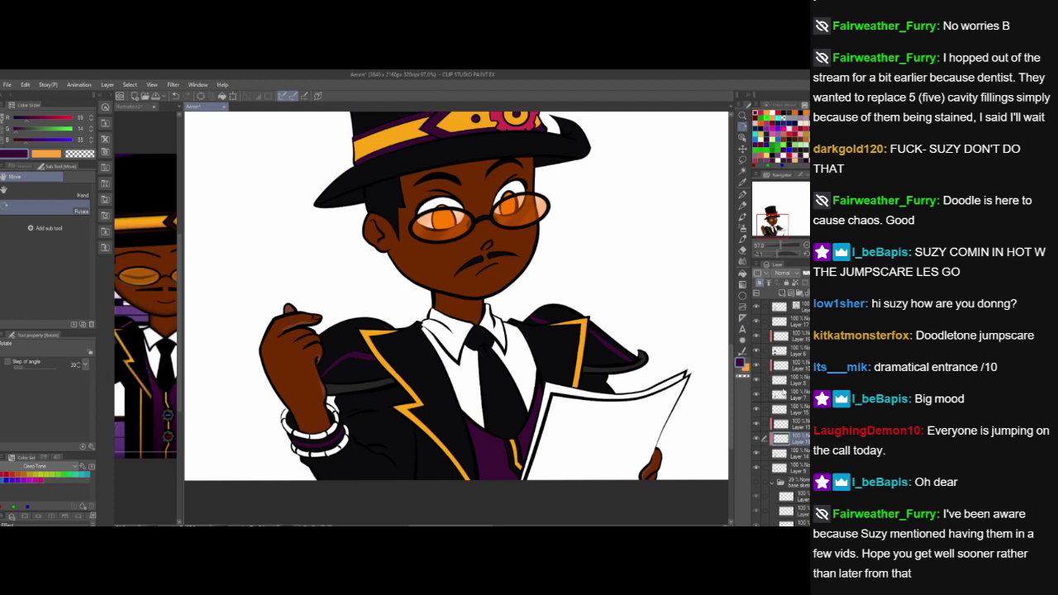
- Identify the iris color layer by toggling its visibility and select the clipped layer above it
{"action": "left_click", "coordinate": [757, 383]}
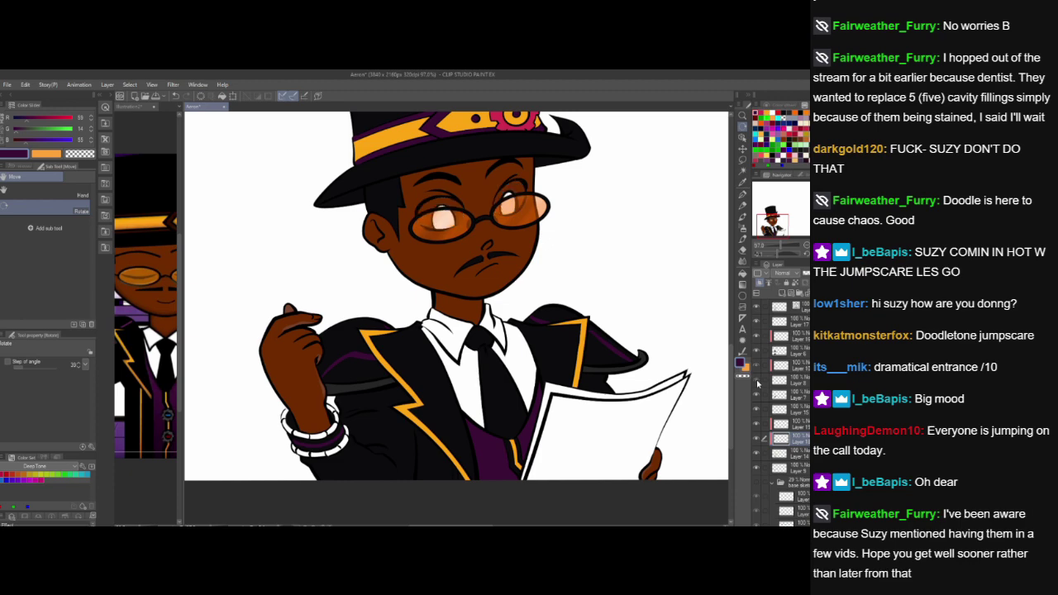
{"action": "left_click", "coordinate": [757, 383]}
{"action": "left_click", "coordinate": [781, 365]}
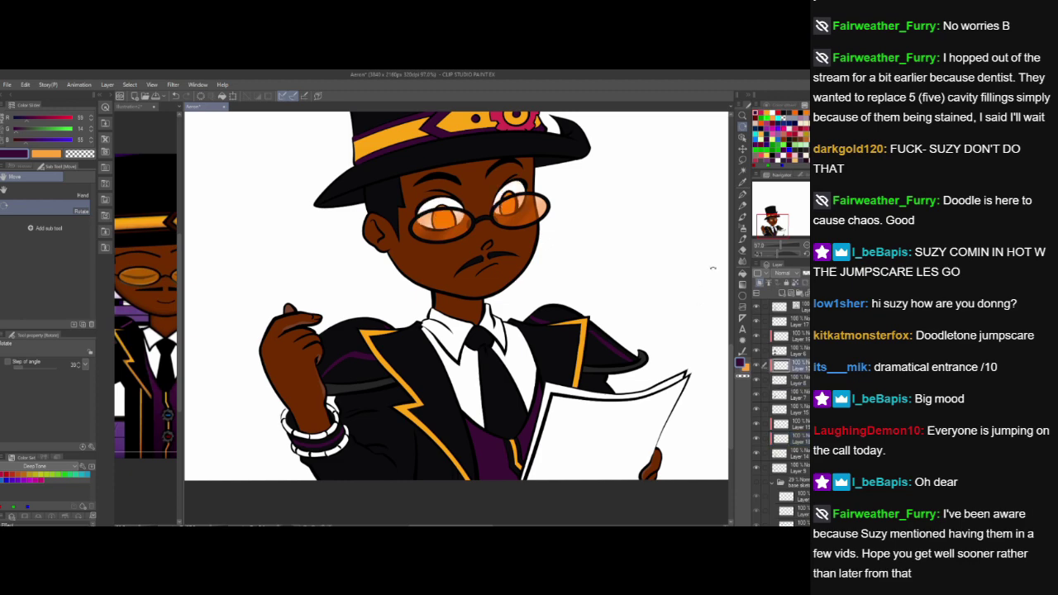
- Paint black pupils in both eyes on the clipped layer with the G-pen
{"action": "scroll", "coordinate": [541, 203], "scroll_direction": "up", "scroll_amount": 1}
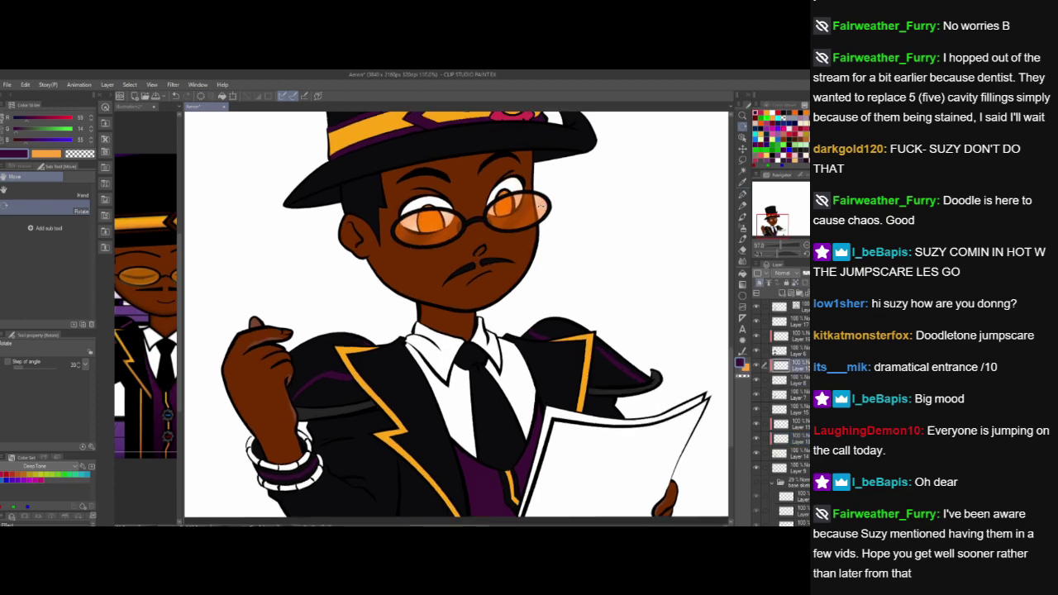
{"action": "scroll", "coordinate": [541, 202], "scroll_direction": "up", "scroll_amount": 3}
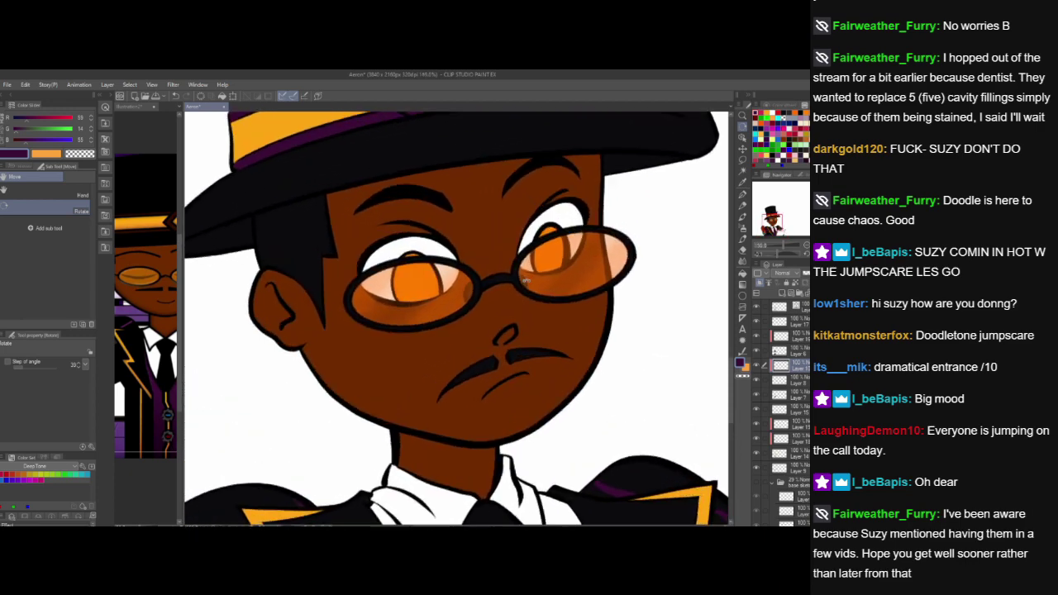
{"action": "scroll", "coordinate": [528, 282], "scroll_direction": "up", "scroll_amount": 1}
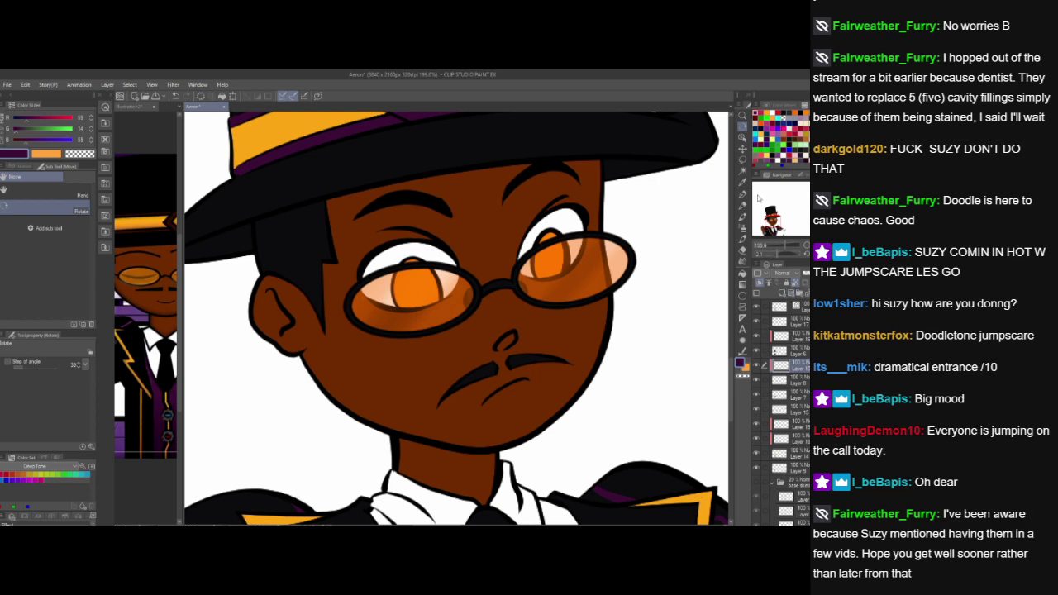
{"action": "left_click", "coordinate": [793, 110]}
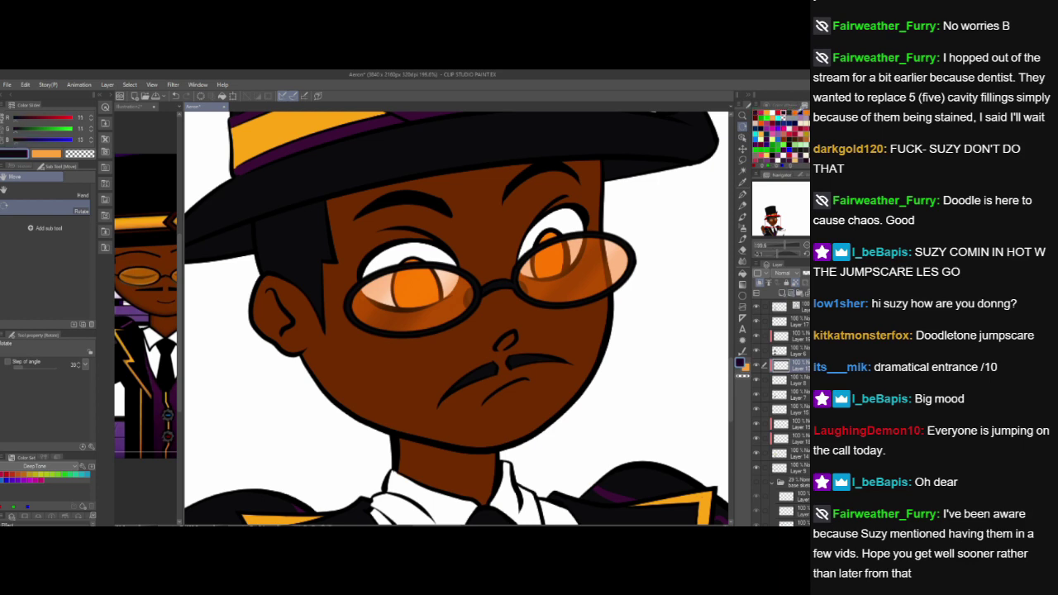
{"action": "left_click", "coordinate": [802, 110]}
{"action": "left_click", "coordinate": [742, 195]}
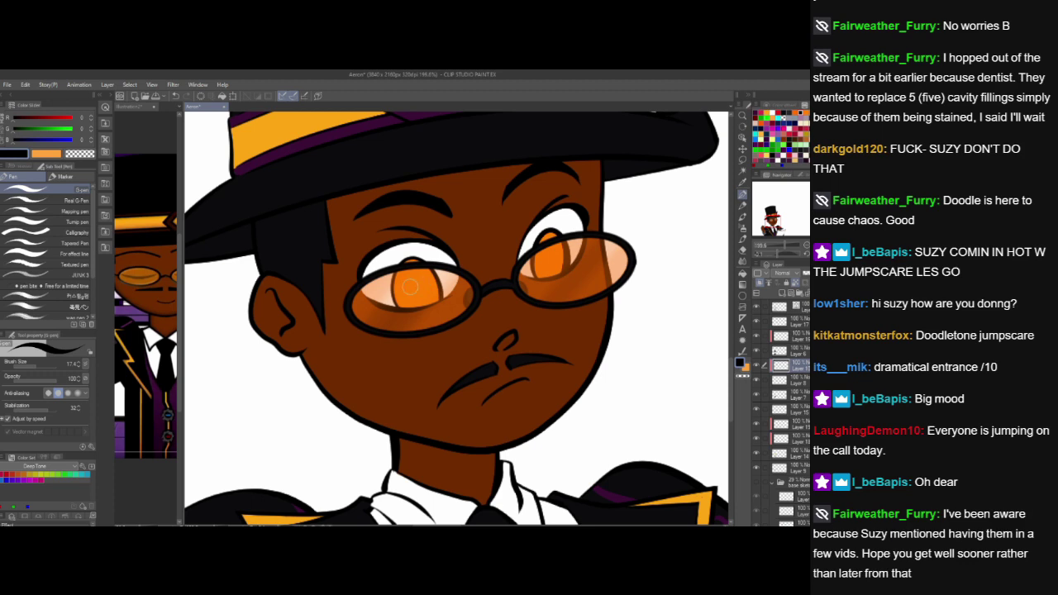
{"action": "mouse_move", "coordinate": [412, 276]}
{"action": "left_mouse_down"}
{"action": "mouse_move", "coordinate": [423, 310]}
{"action": "mouse_move", "coordinate": [417, 286]}
{"action": "left_mouse_up"}
{"action": "mouse_move", "coordinate": [549, 239]}
{"action": "left_mouse_down"}
{"action": "mouse_move", "coordinate": [540, 263]}
{"action": "mouse_move", "coordinate": [552, 246]}
{"action": "mouse_move", "coordinate": [560, 273]}
{"action": "mouse_move", "coordinate": [550, 273]}
{"action": "mouse_move", "coordinate": [547, 248]}
{"action": "mouse_move", "coordinate": [552, 271]}
{"action": "mouse_move", "coordinate": [548, 258]}
{"action": "left_mouse_up"}
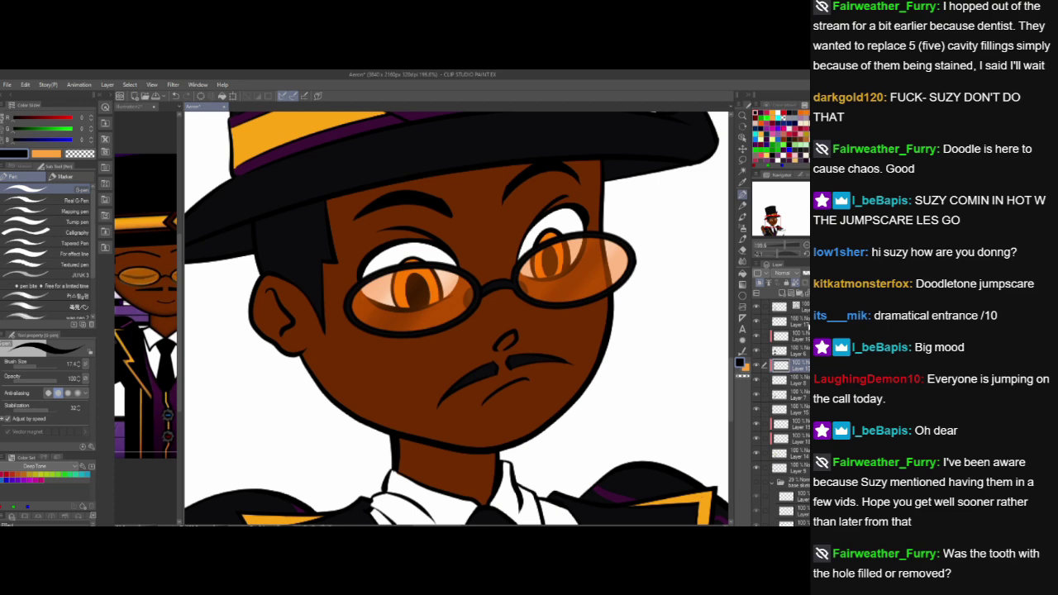
- Hide the layers holding the glasses' frames and tinted lenses to uncover the eyes
{"action": "scroll", "coordinate": [808, 326], "scroll_direction": "up", "scroll_amount": 2}
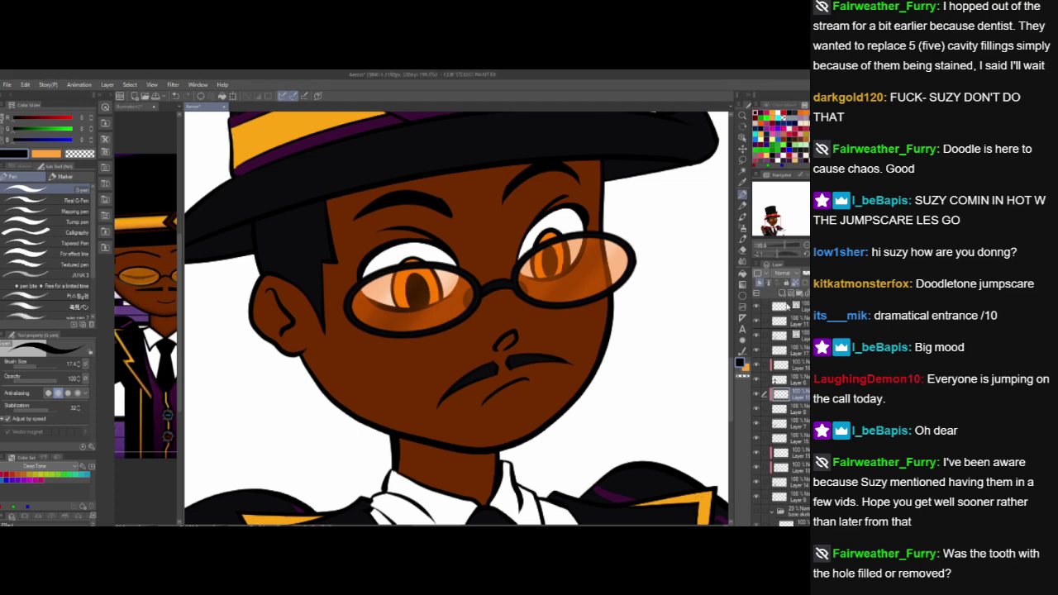
{"action": "scroll", "coordinate": [787, 304], "scroll_direction": "up", "scroll_amount": 2}
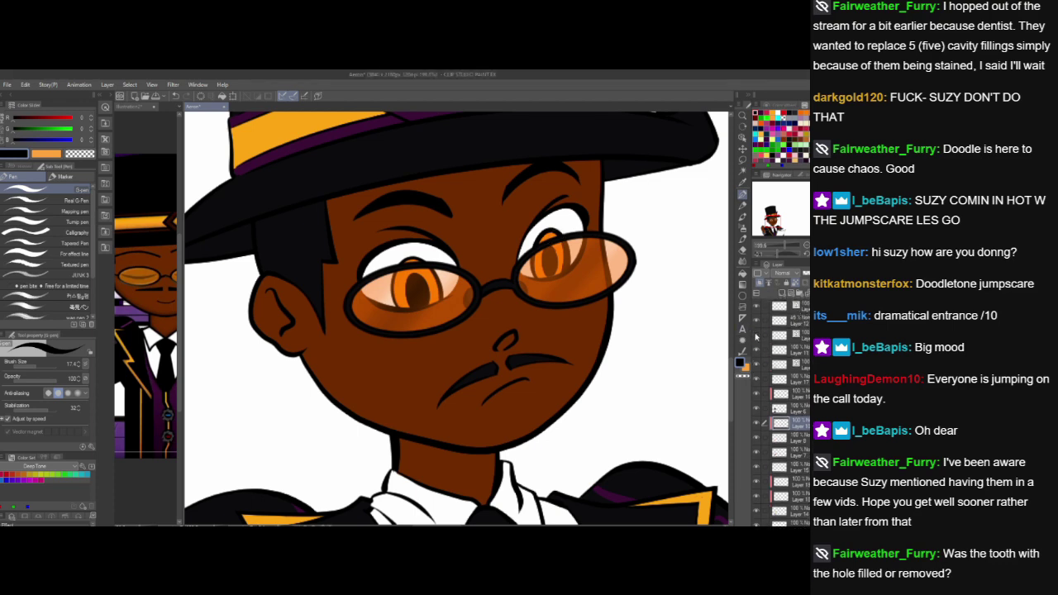
{"action": "left_click", "coordinate": [757, 305]}
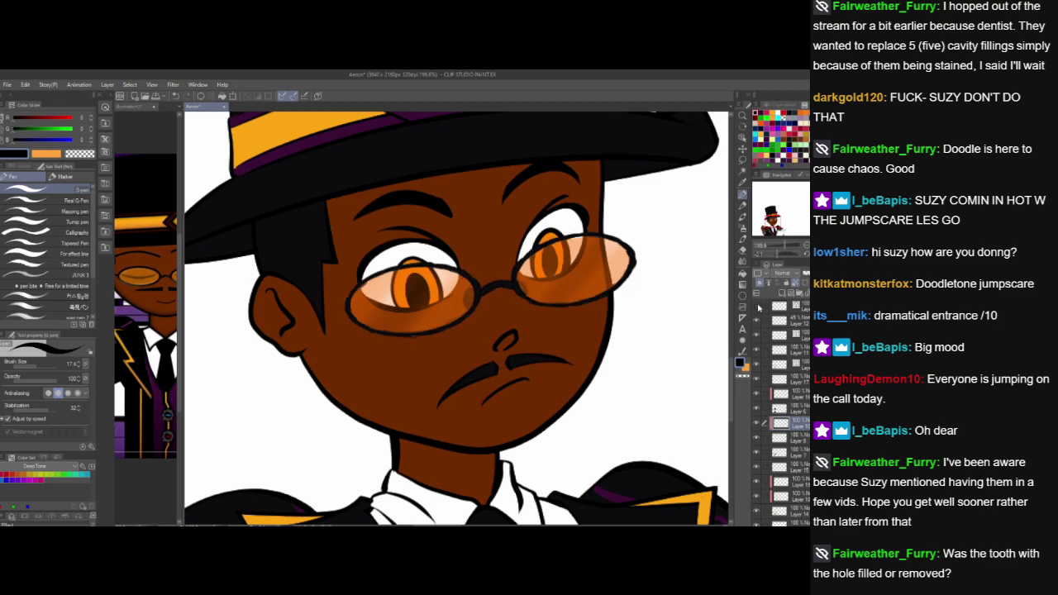
{"action": "left_click", "coordinate": [756, 321]}
{"action": "left_click", "coordinate": [756, 321]}
{"action": "left_click", "coordinate": [757, 351]}
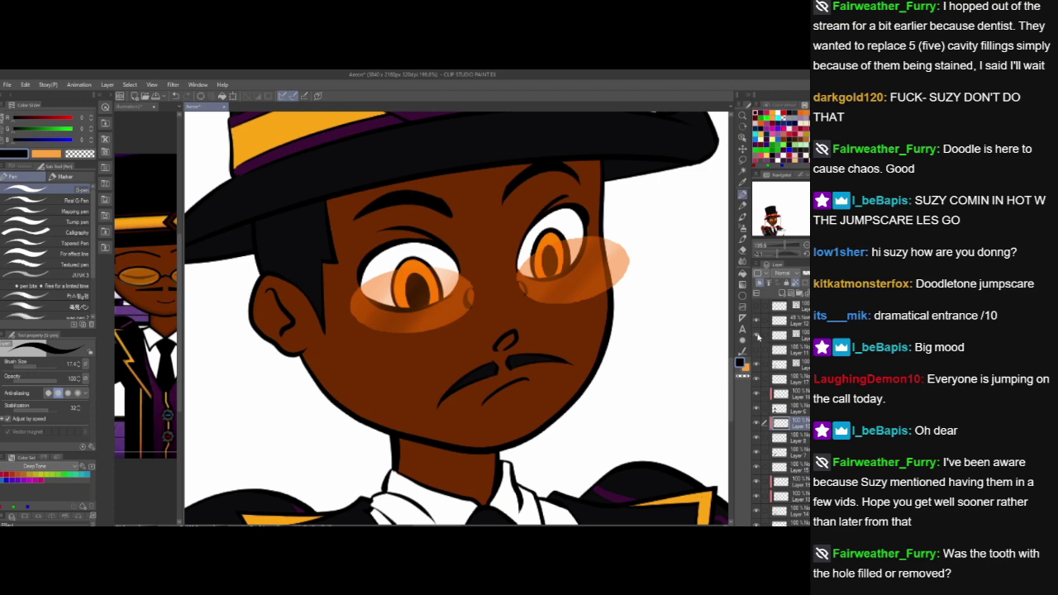
{"action": "left_click", "coordinate": [758, 324]}
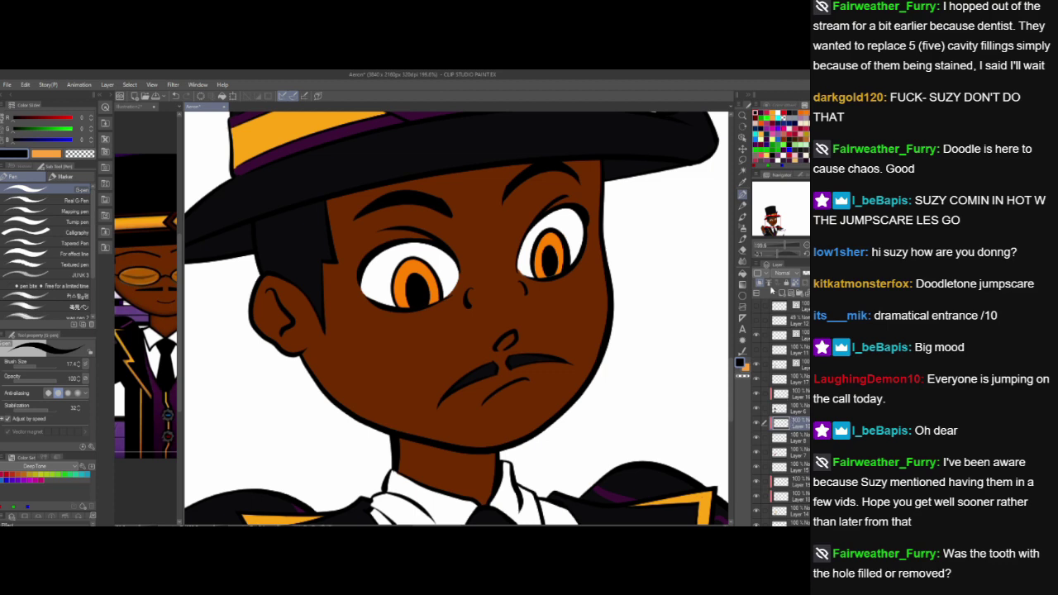
- Add a new clipped layer above the pupil layer and set the drawing color to white (RGB 255, 255, 255)
{"action": "left_click", "coordinate": [781, 293]}
{"action": "left_click", "coordinate": [759, 283]}
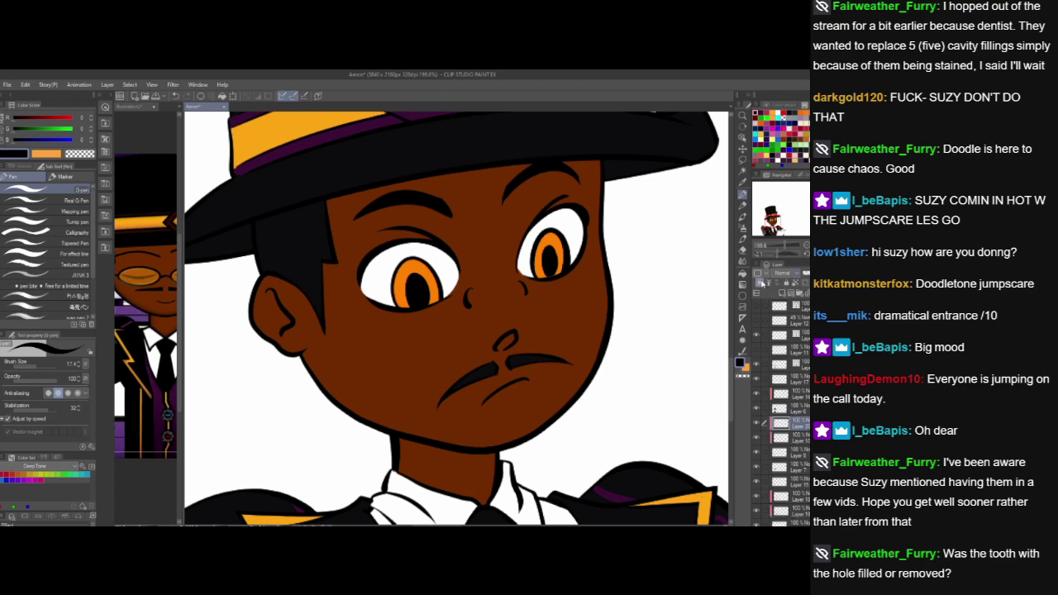
{"action": "left_click", "coordinate": [71, 118]}
{"action": "left_click", "coordinate": [73, 130]}
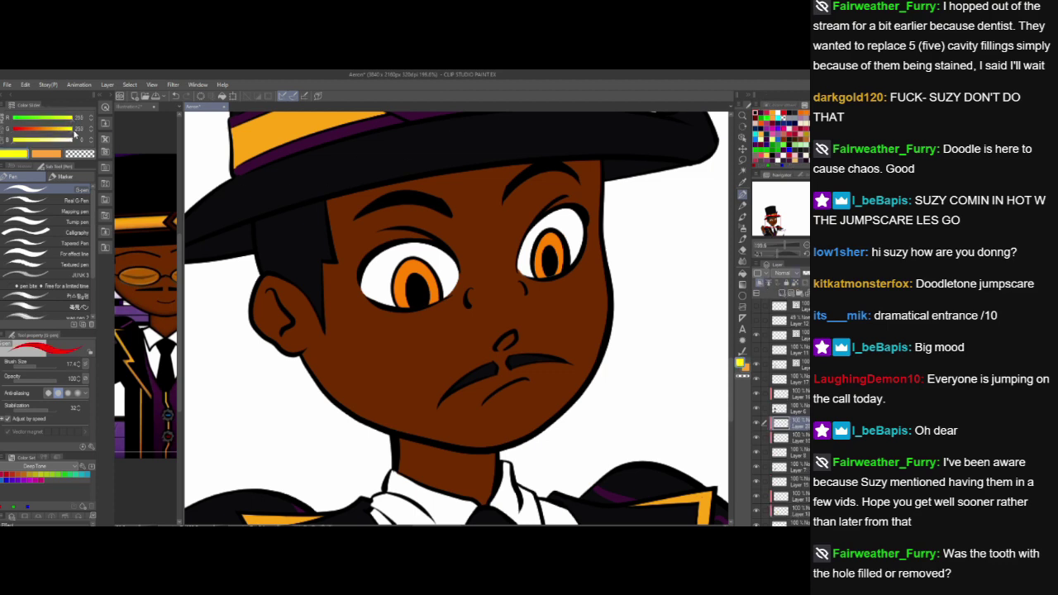
{"action": "left_click", "coordinate": [73, 139]}
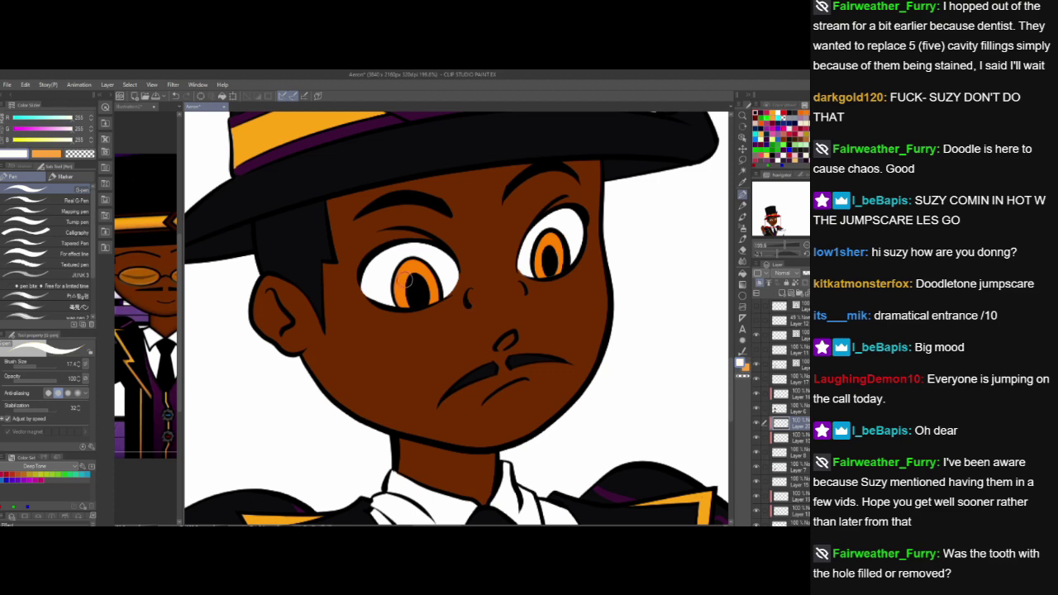
- Paint small white highlights in the irises and pupils of both eyes, undoing a stray stroke
{"action": "left_click_drag", "start_coordinate": [406, 279], "coordinate": [408, 280]}
{"action": "key", "text": "ctrl+z"}
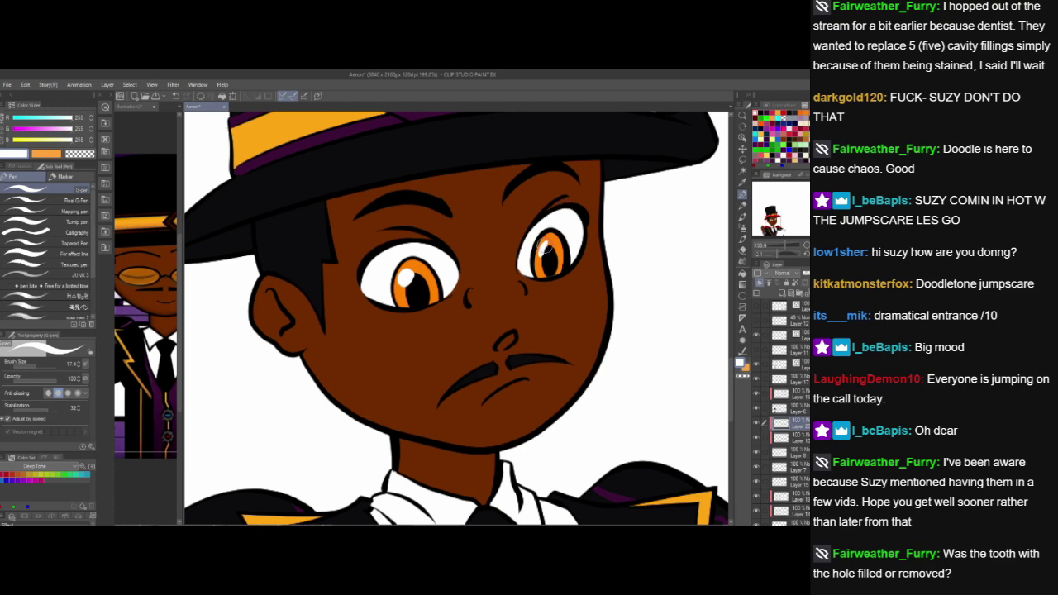
{"action": "left_click", "coordinate": [557, 260]}
{"action": "left_click", "coordinate": [430, 283]}
- Show the glasses' frame and tinted lens layers again
{"action": "scroll", "coordinate": [431, 286], "scroll_direction": "down", "scroll_amount": 3}
{"action": "scroll", "coordinate": [446, 292], "scroll_direction": "up", "scroll_amount": 2}
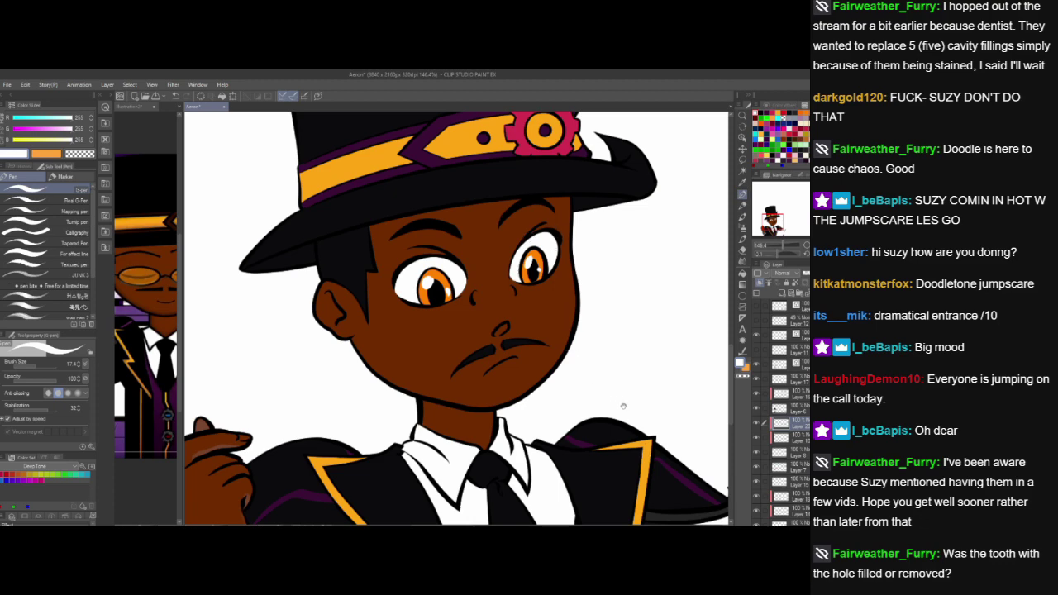
{"action": "left_click_drag", "start_coordinate": [623, 406], "coordinate": [633, 372]}
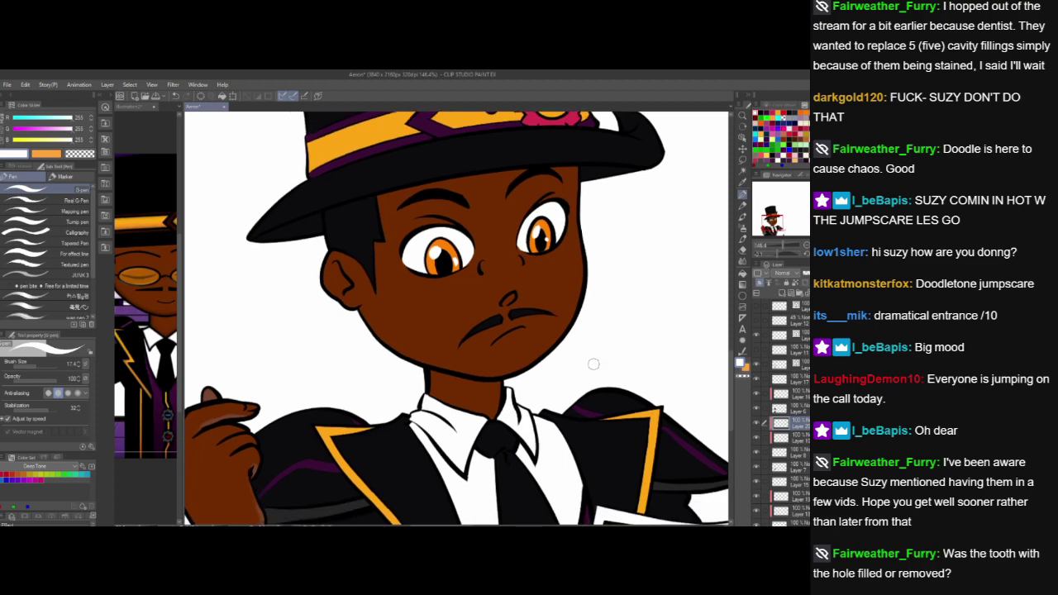
{"action": "scroll", "coordinate": [593, 364], "scroll_direction": "down", "scroll_amount": 5}
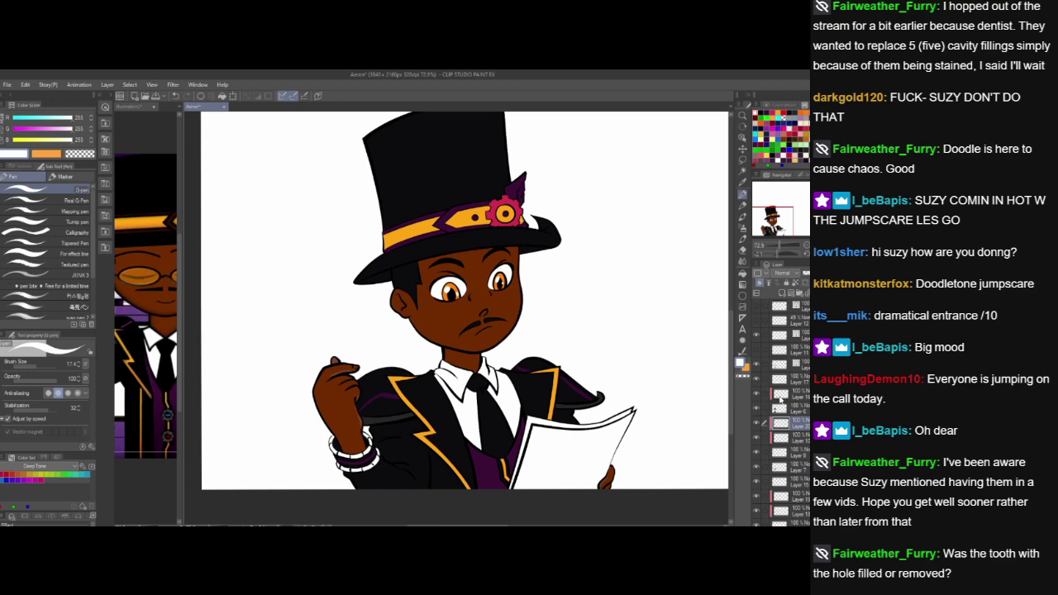
{"action": "left_click", "coordinate": [757, 307]}
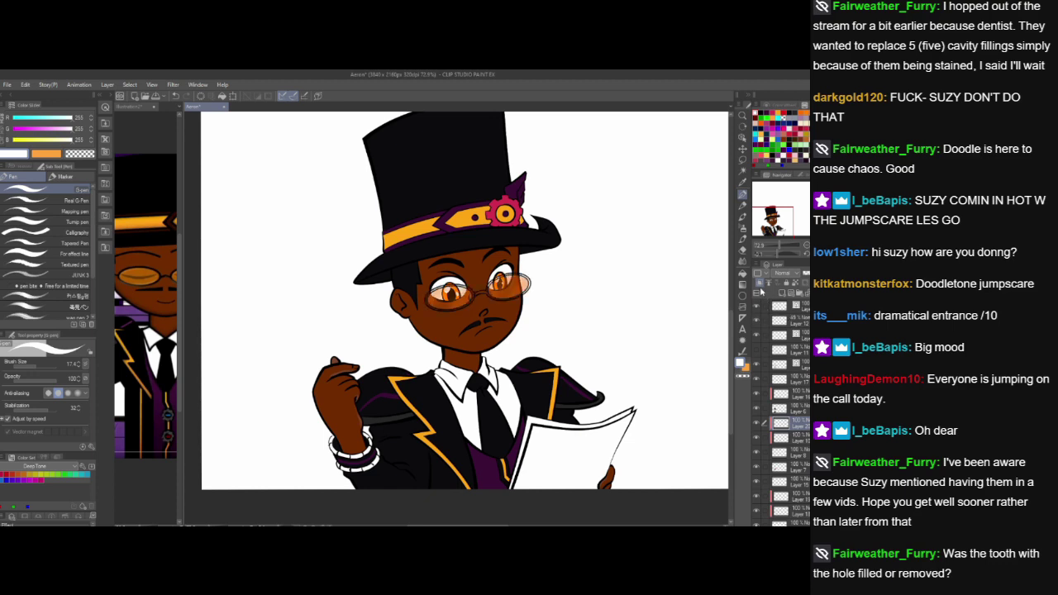
{"action": "left_click", "coordinate": [757, 351]}
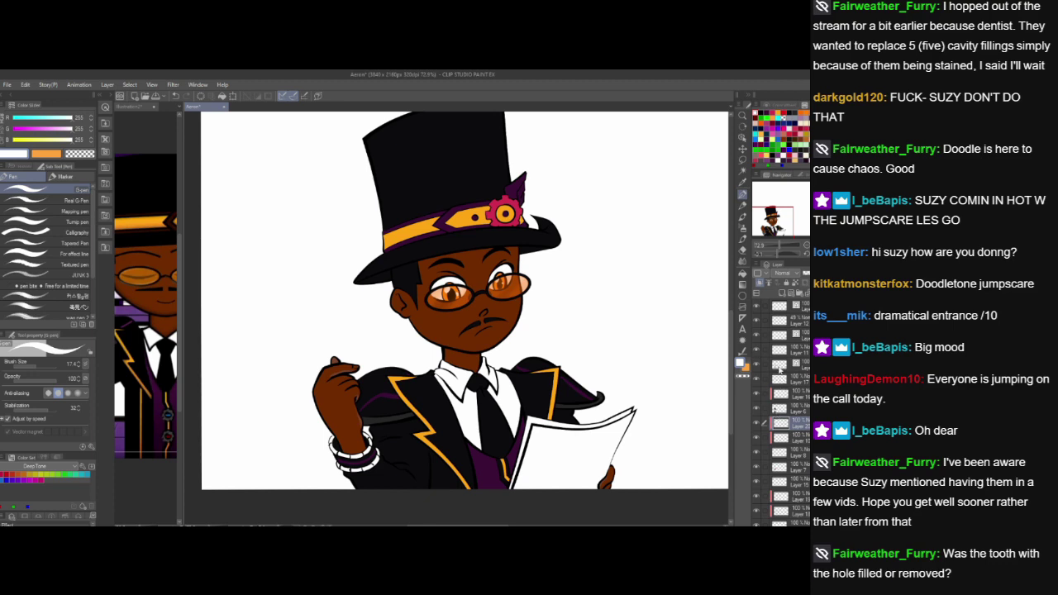
- Toggle the visibility of the flat color layers to identify the hat ornament's layer, and widen the reference view to show its colors
{"action": "left_click", "coordinate": [757, 395]}
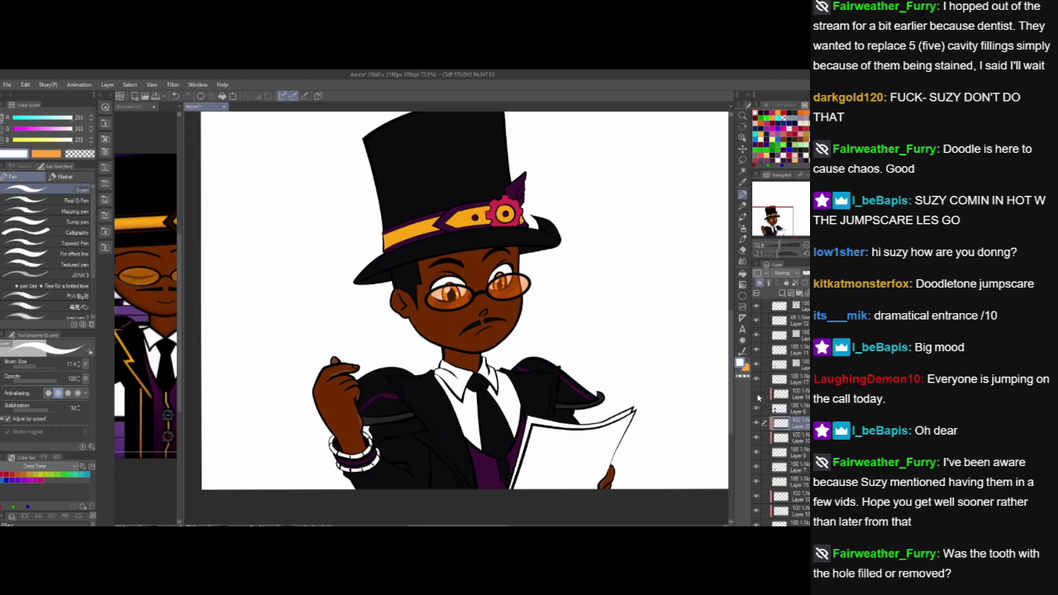
{"action": "left_click", "coordinate": [757, 395]}
{"action": "scroll", "coordinate": [775, 417], "scroll_direction": "down", "scroll_amount": 1}
{"action": "left_click", "coordinate": [757, 432]}
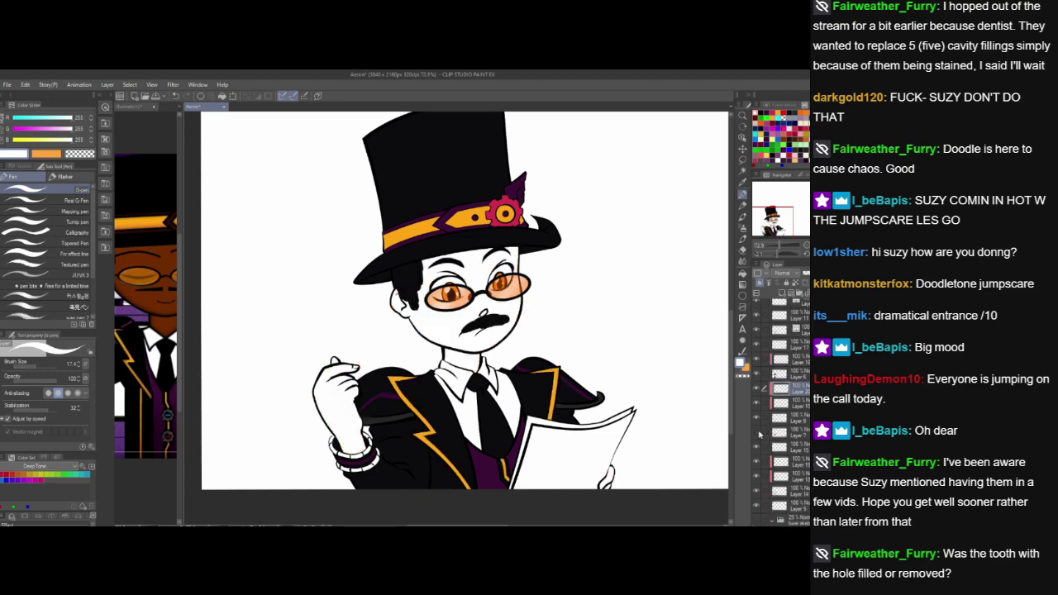
{"action": "left_click", "coordinate": [756, 432]}
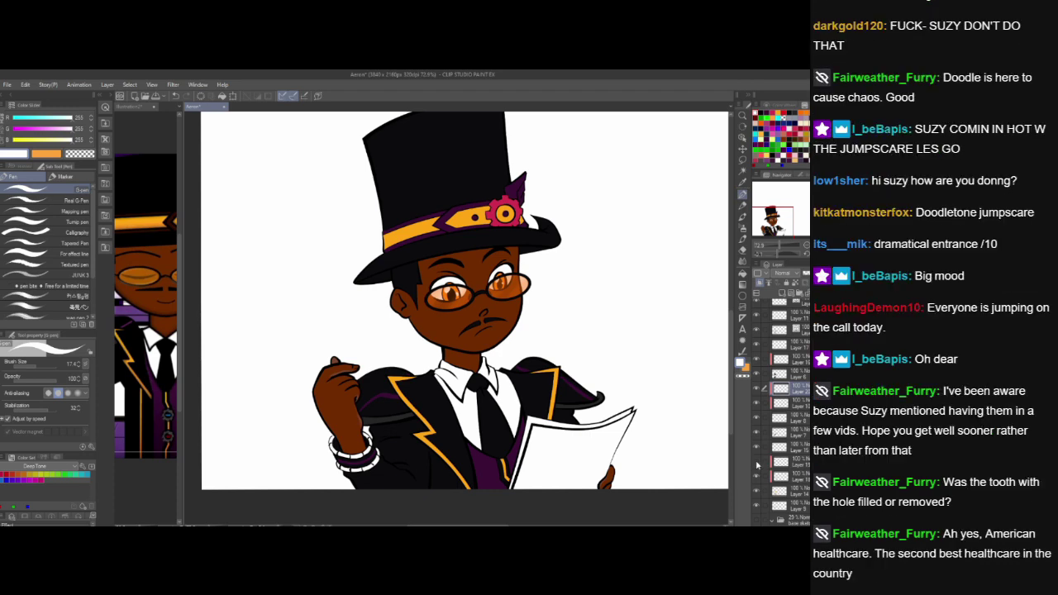
{"action": "left_click", "coordinate": [757, 487]}
{"action": "left_click", "coordinate": [757, 465]}
{"action": "left_click", "coordinate": [803, 463]}
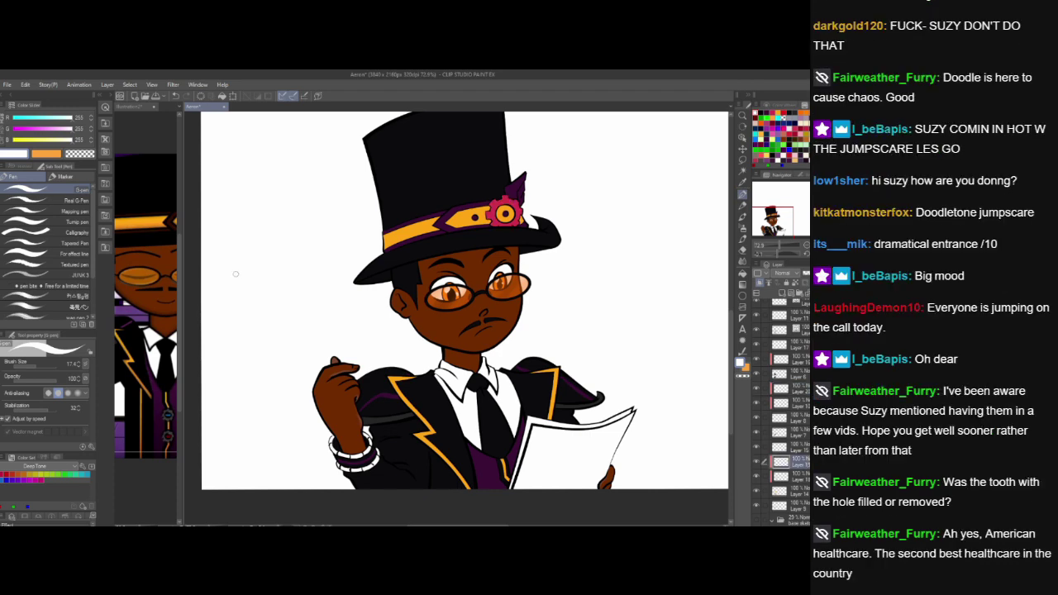
{"action": "left_click_drag", "start_coordinate": [181, 259], "coordinate": [290, 254]}
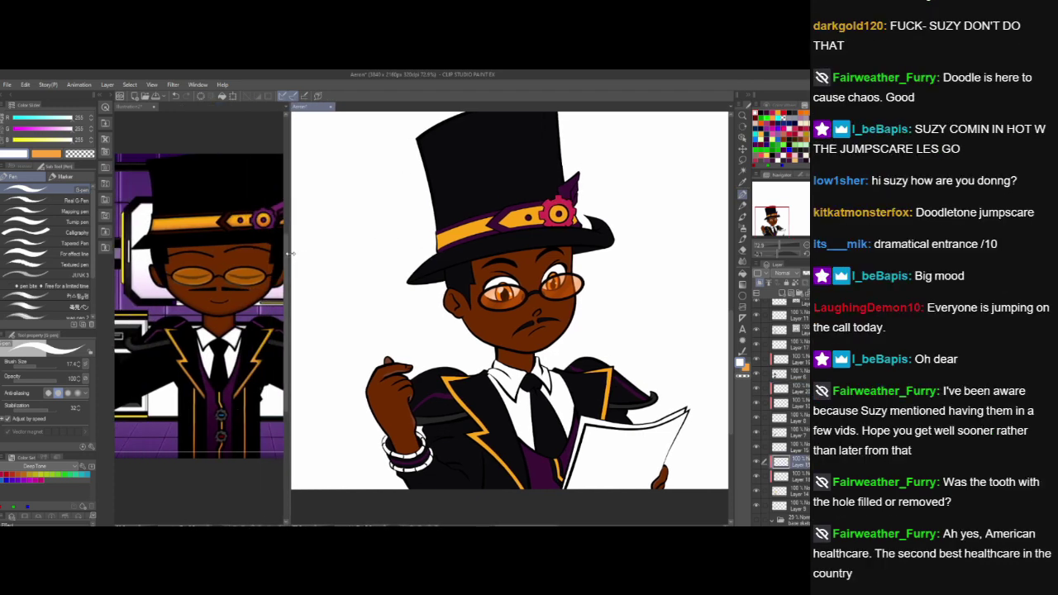
- Recolor the pink gear on the hat band dark purple on its clipped color layer, using a much larger G-pen
{"action": "left_click", "coordinate": [803, 477]}
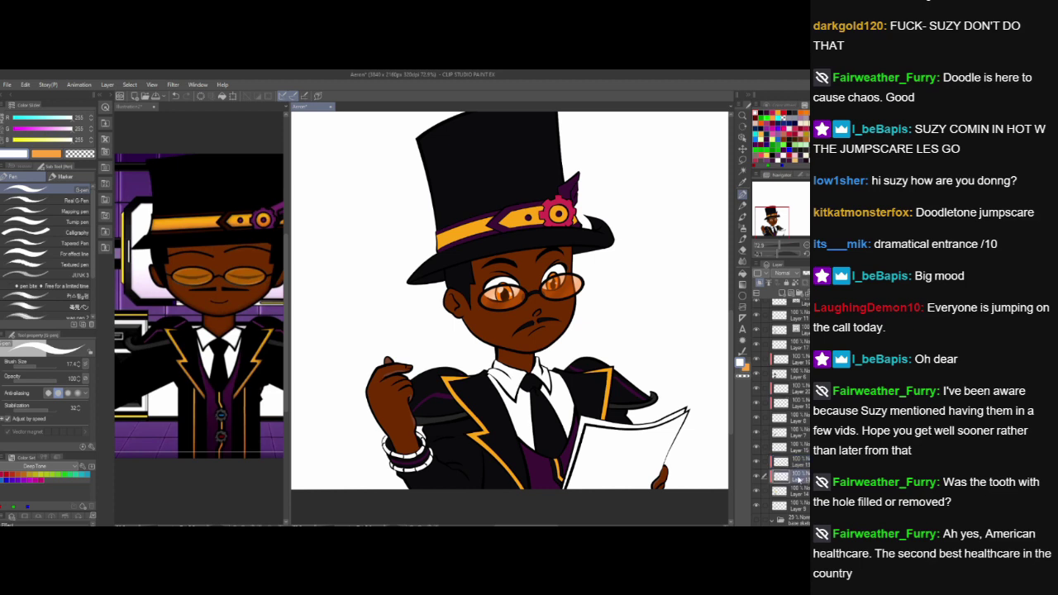
{"action": "left_click", "coordinate": [757, 476]}
{"action": "left_click", "coordinate": [757, 476]}
{"action": "left_click", "coordinate": [766, 112]}
{"action": "left_click", "coordinate": [806, 463]}
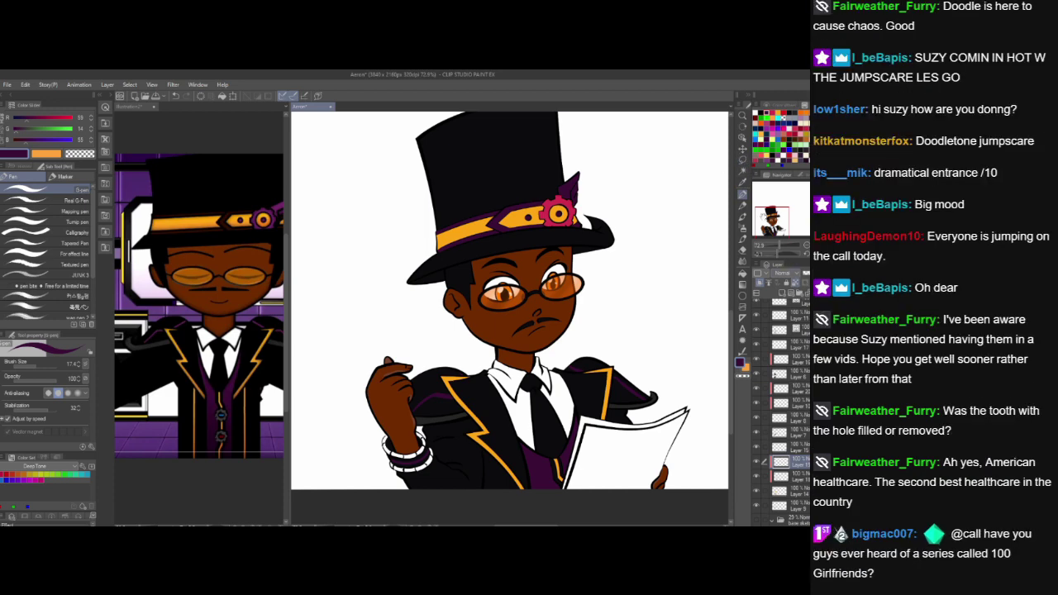
{"action": "left_click", "coordinate": [42, 361]}
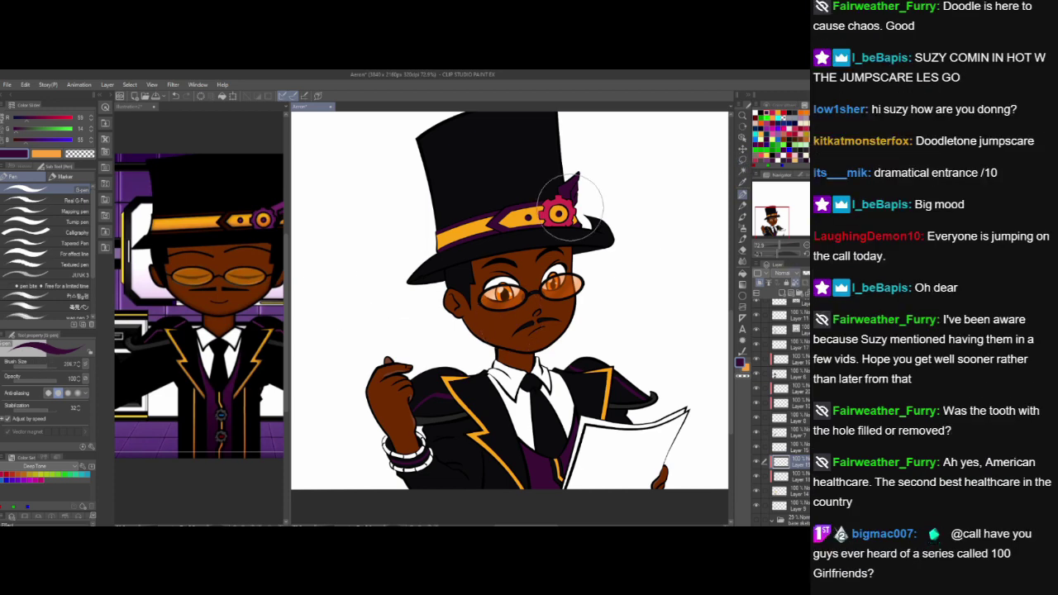
{"action": "left_click_drag", "start_coordinate": [552, 209], "coordinate": [565, 220]}
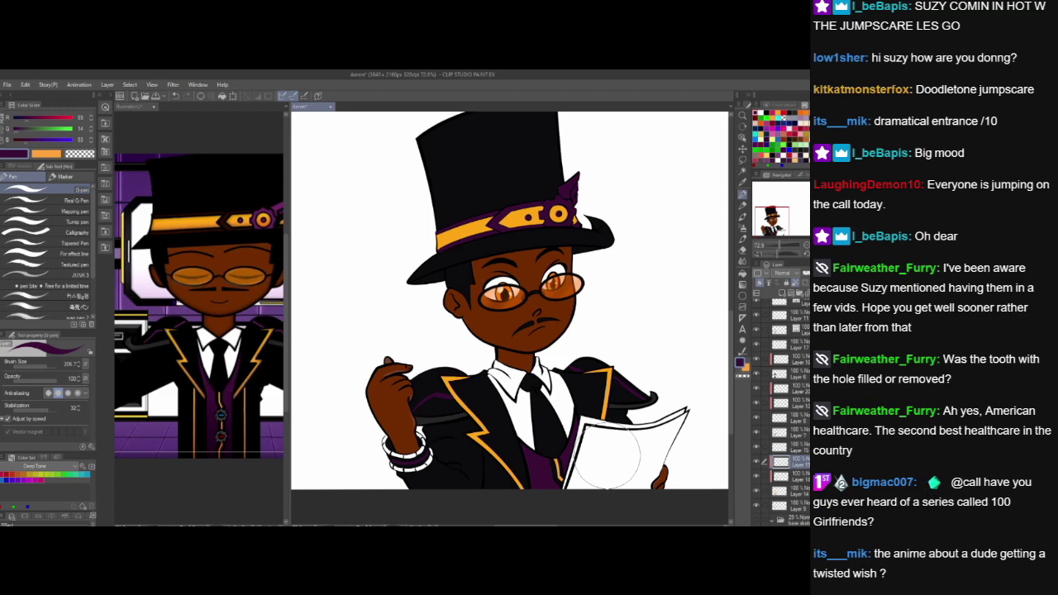
- Gather the character's line art and color layers into a new folder, collapsed, and lower its opacity to about 54%
{"action": "scroll", "coordinate": [600, 395], "scroll_direction": "down", "scroll_amount": 3}
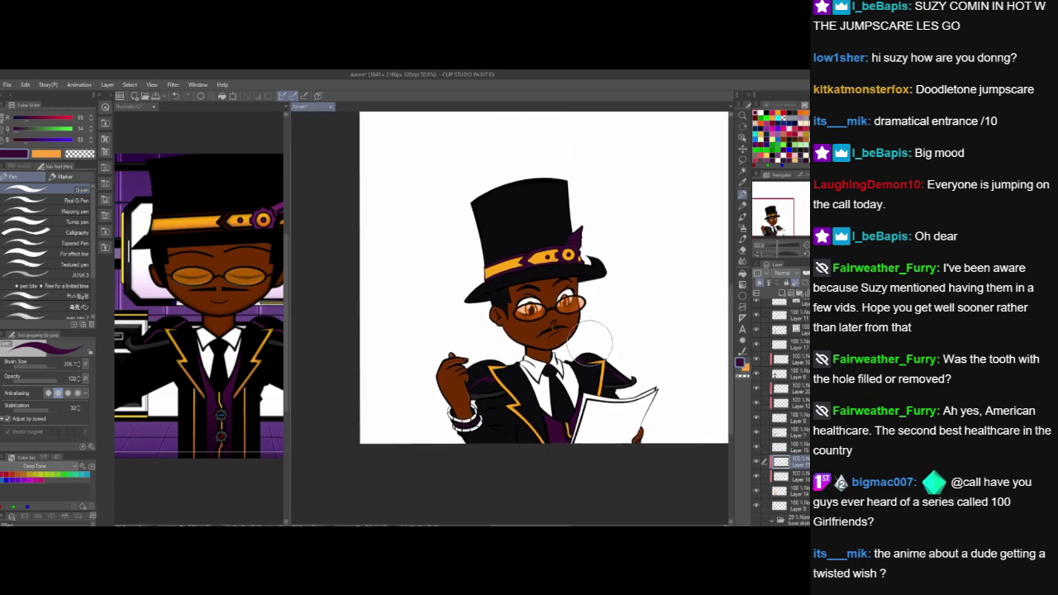
{"action": "scroll", "coordinate": [593, 339], "scroll_direction": "up", "scroll_amount": 1}
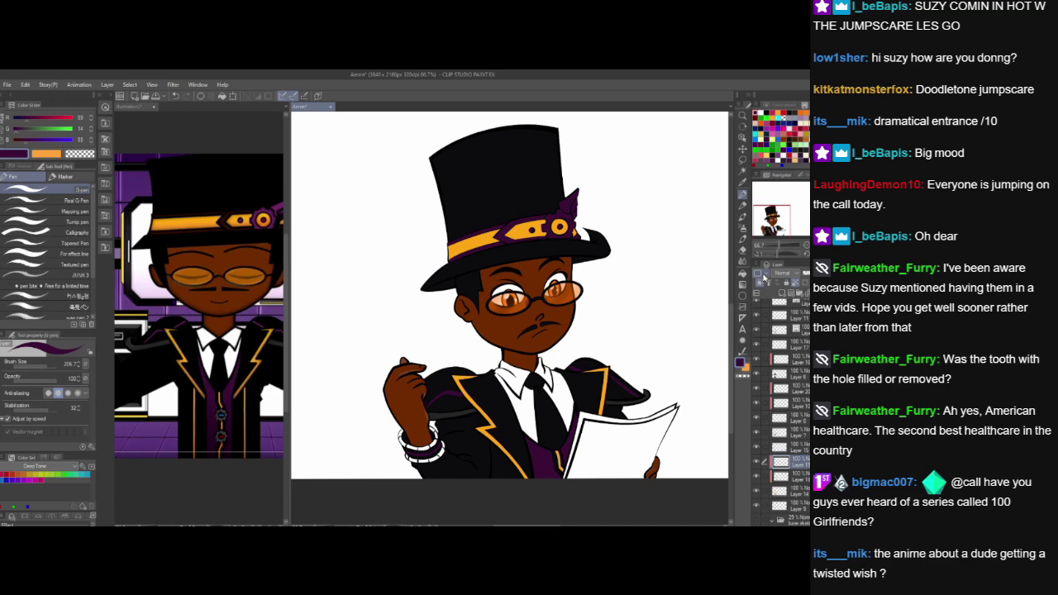
{"action": "scroll", "coordinate": [781, 409], "scroll_direction": "up", "scroll_amount": 2}
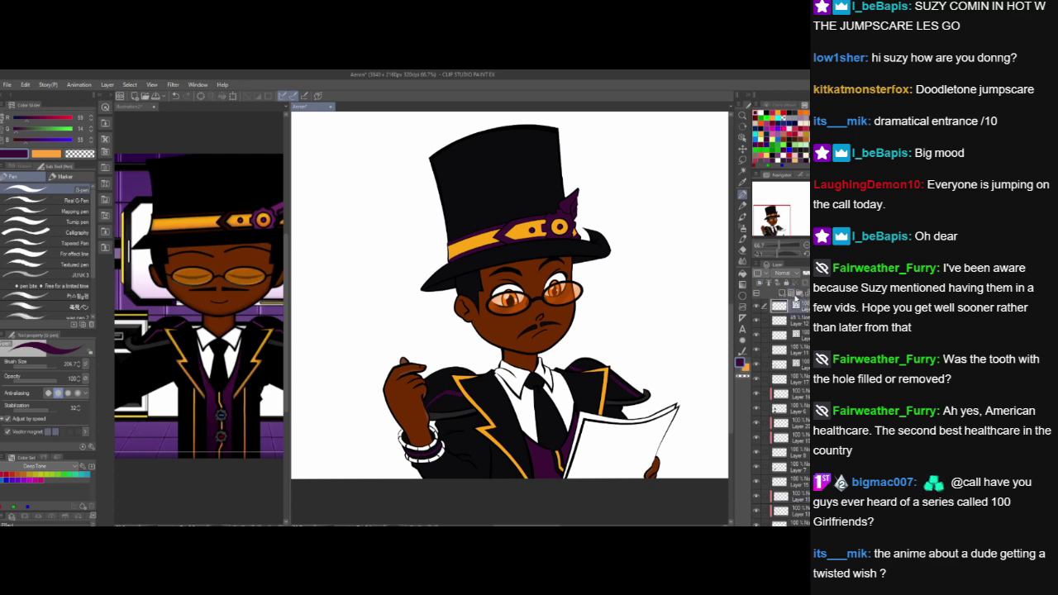
{"action": "left_click", "coordinate": [799, 294]}
{"action": "left_click", "coordinate": [800, 321]}
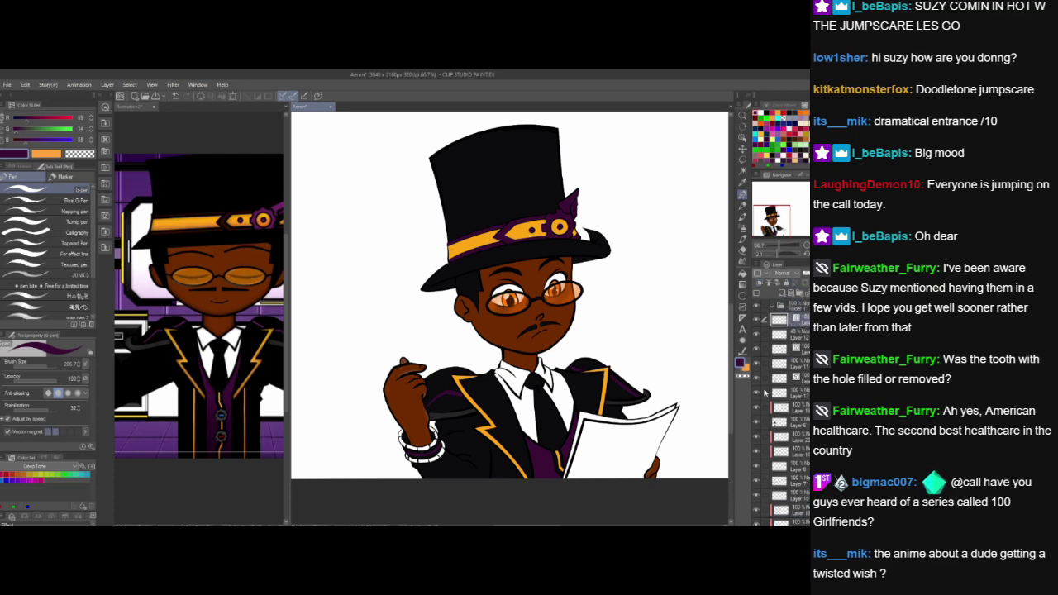
{"action": "scroll", "coordinate": [790, 419], "scroll_direction": "down", "scroll_amount": 5}
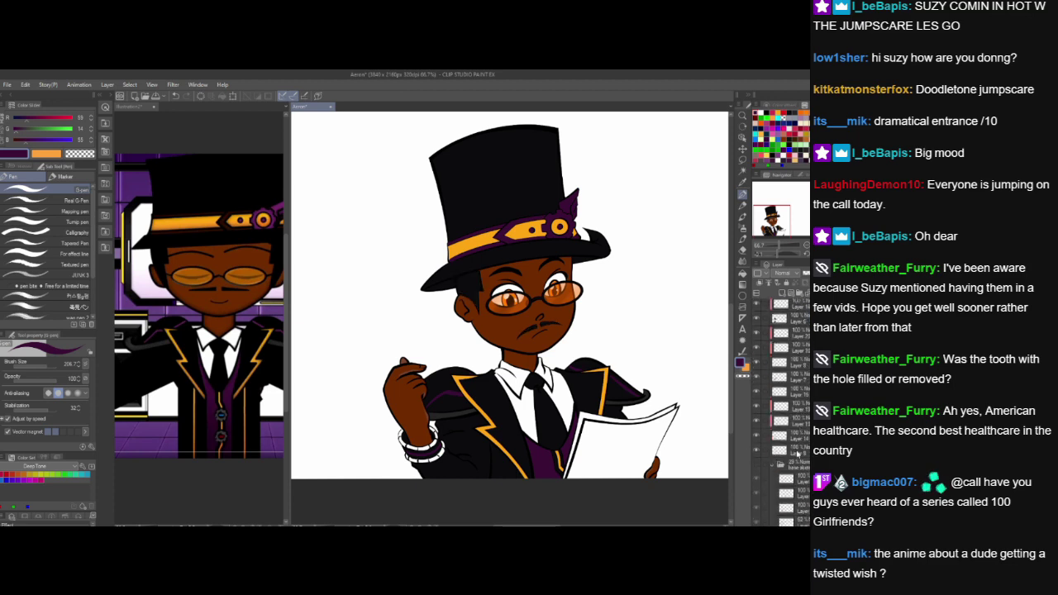
{"action": "scroll", "coordinate": [798, 454], "scroll_direction": "up", "scroll_amount": 5}
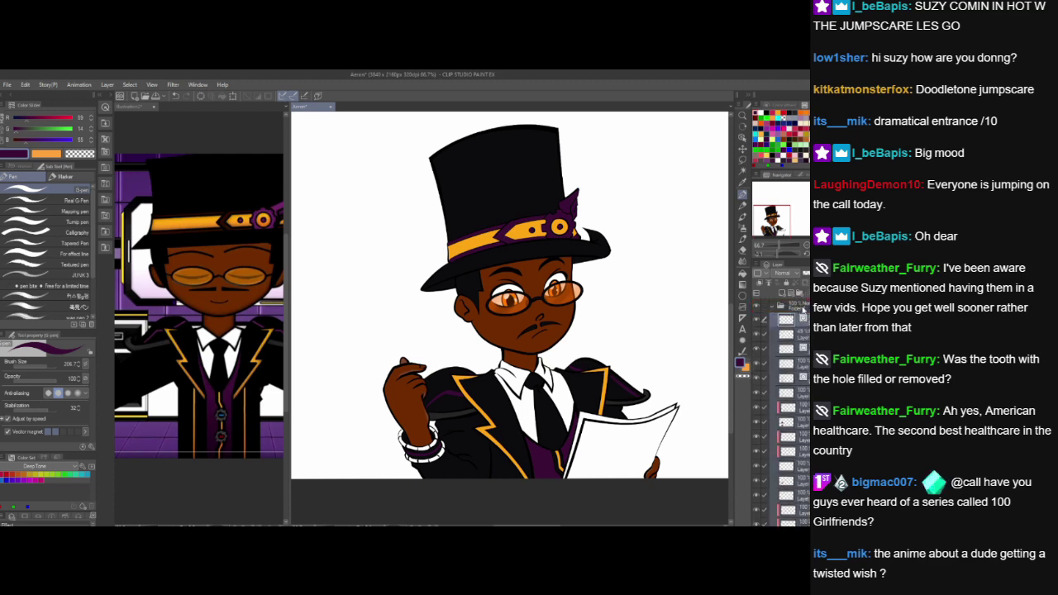
{"action": "left_click", "coordinate": [773, 307]}
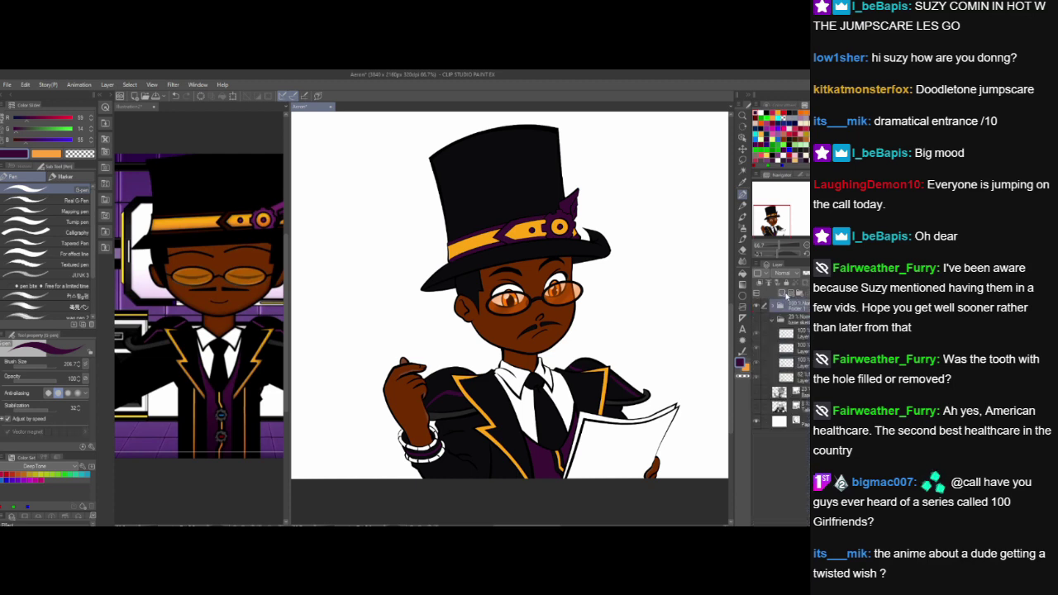
{"action": "left_click", "coordinate": [805, 272]}
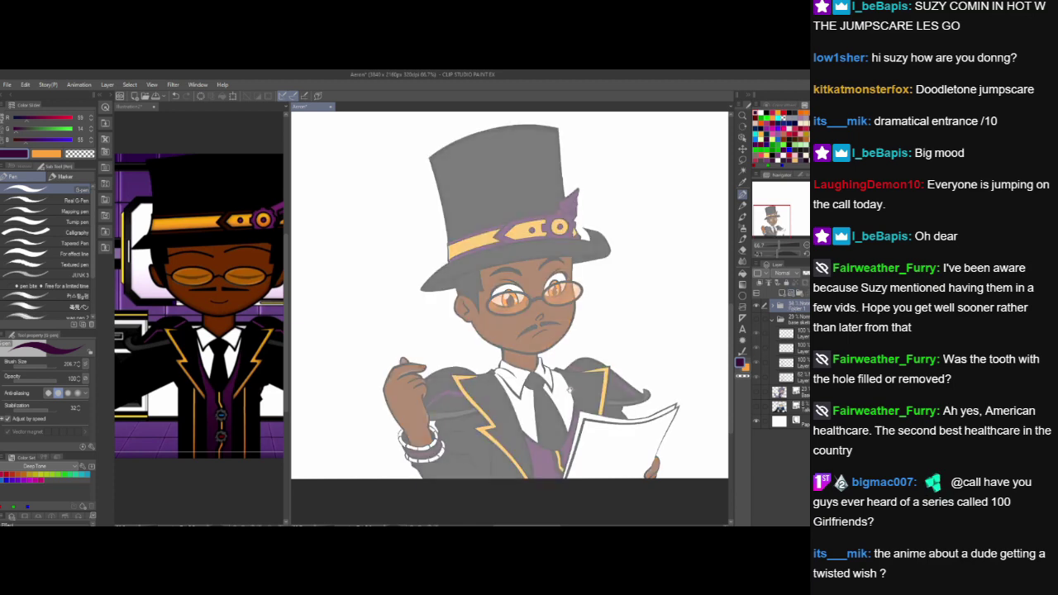
- Examine the faded character's placement across the whole canvas and up close
{"action": "left_click_drag", "start_coordinate": [568, 389], "coordinate": [554, 390]}
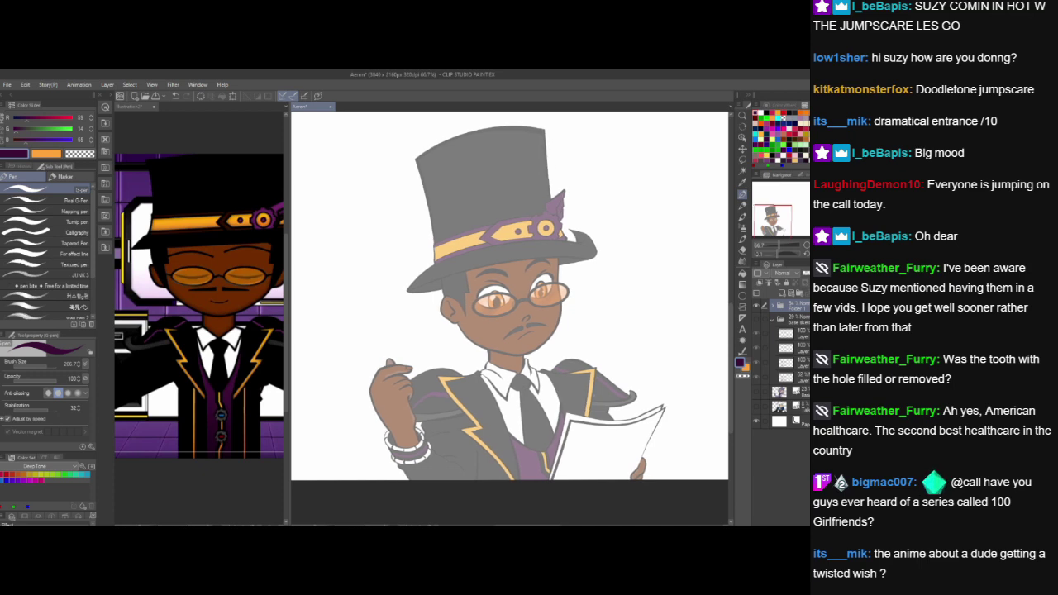
{"action": "scroll", "coordinate": [560, 387], "scroll_direction": "down", "scroll_amount": 1}
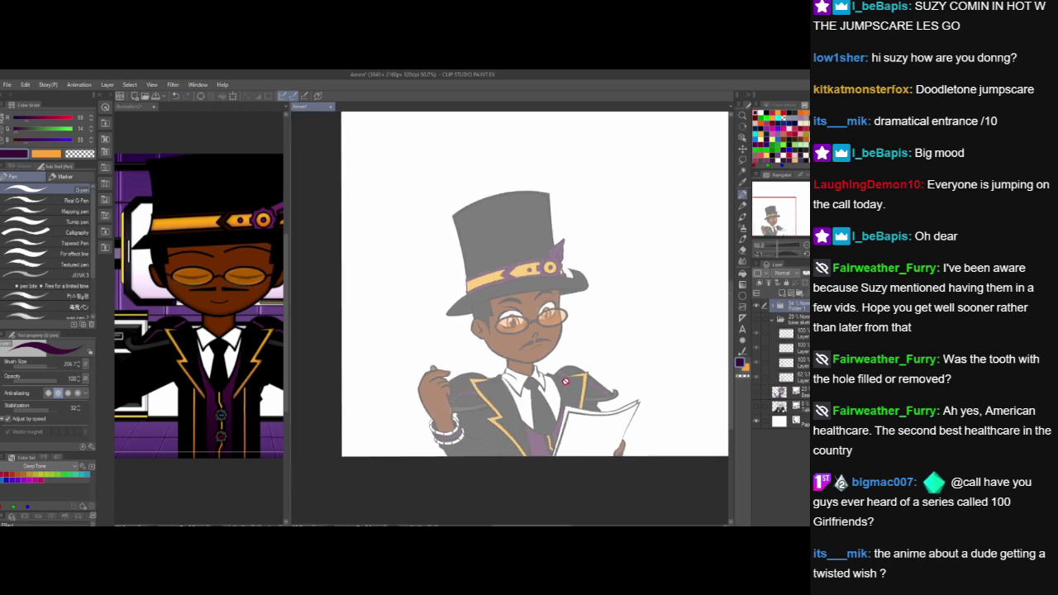
{"action": "left_click", "coordinate": [744, 128]}
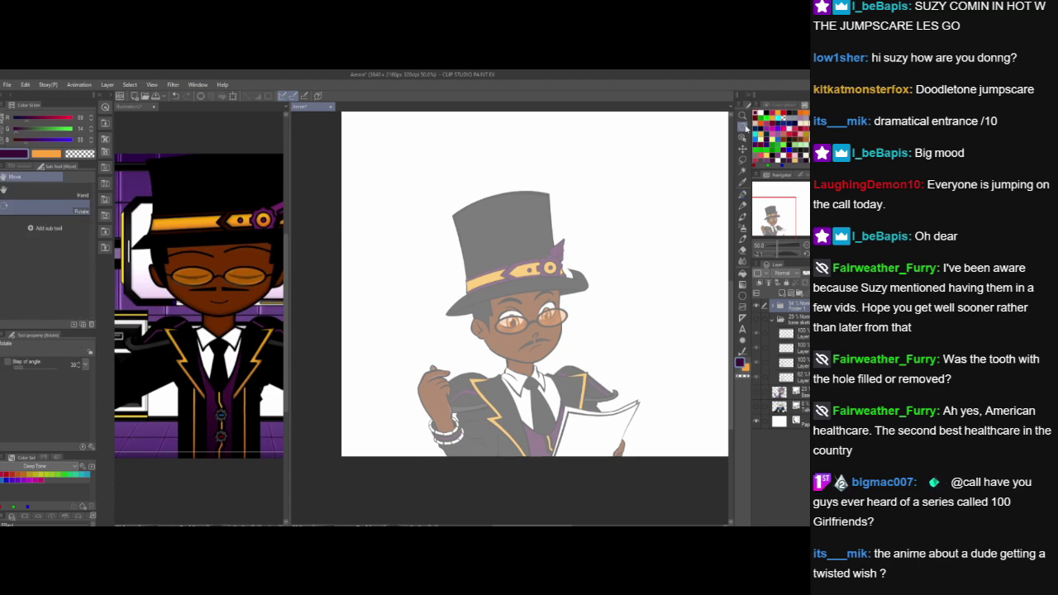
{"action": "scroll", "coordinate": [653, 283], "scroll_direction": "down", "scroll_amount": 1}
{"action": "left_click_drag", "start_coordinate": [652, 288], "coordinate": [470, 331]}
{"action": "scroll", "coordinate": [494, 323], "scroll_direction": "down", "scroll_amount": 2}
{"action": "scroll", "coordinate": [470, 331], "scroll_direction": "up", "scroll_amount": 1}
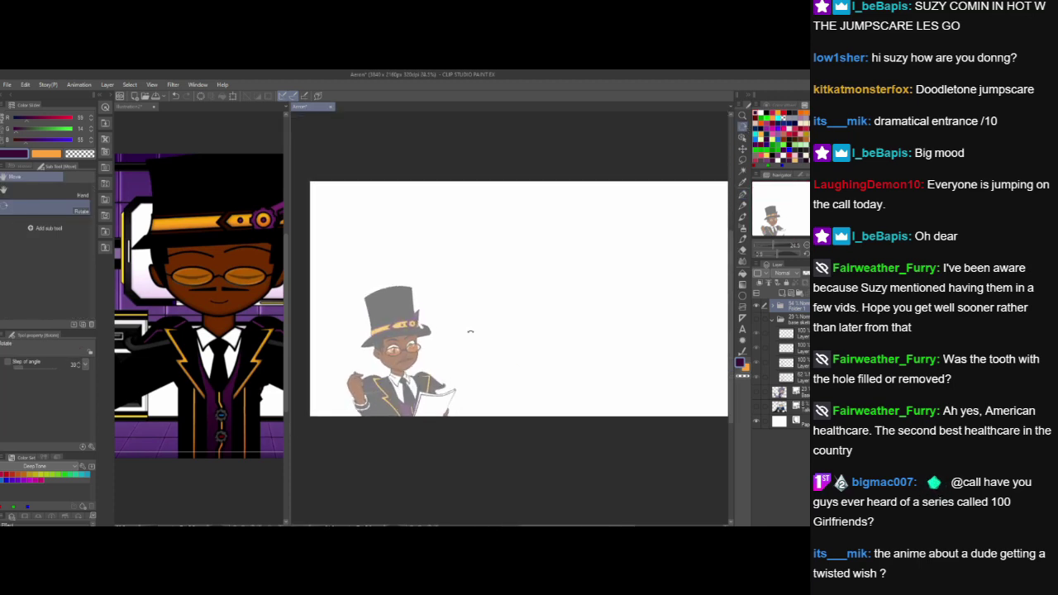
{"action": "scroll", "coordinate": [469, 330], "scroll_direction": "down", "scroll_amount": 1}
{"action": "scroll", "coordinate": [469, 328], "scroll_direction": "up", "scroll_amount": 1}
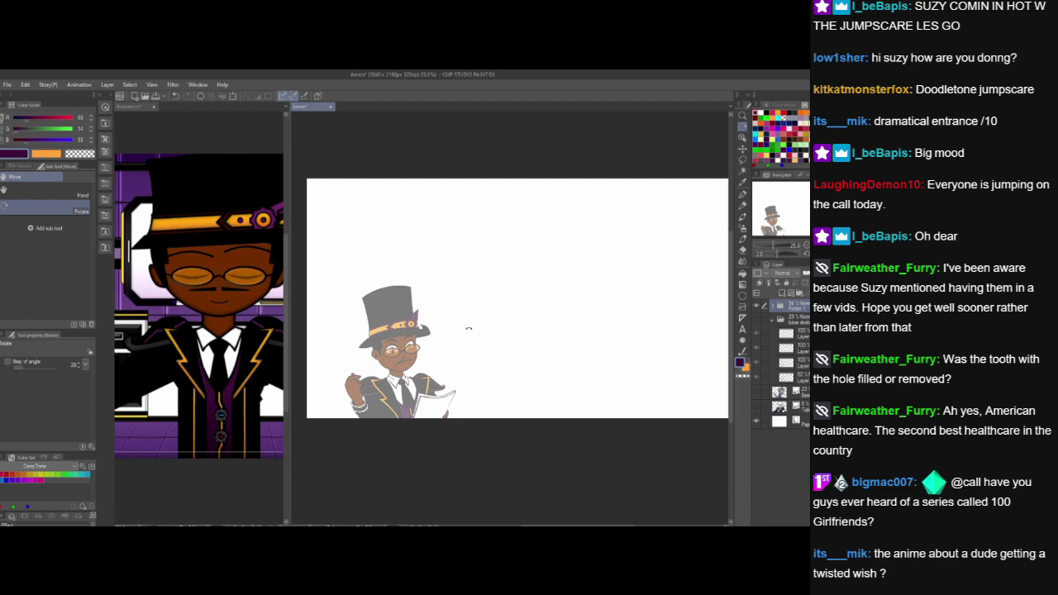
{"action": "scroll", "coordinate": [469, 328], "scroll_direction": "up", "scroll_amount": 2}
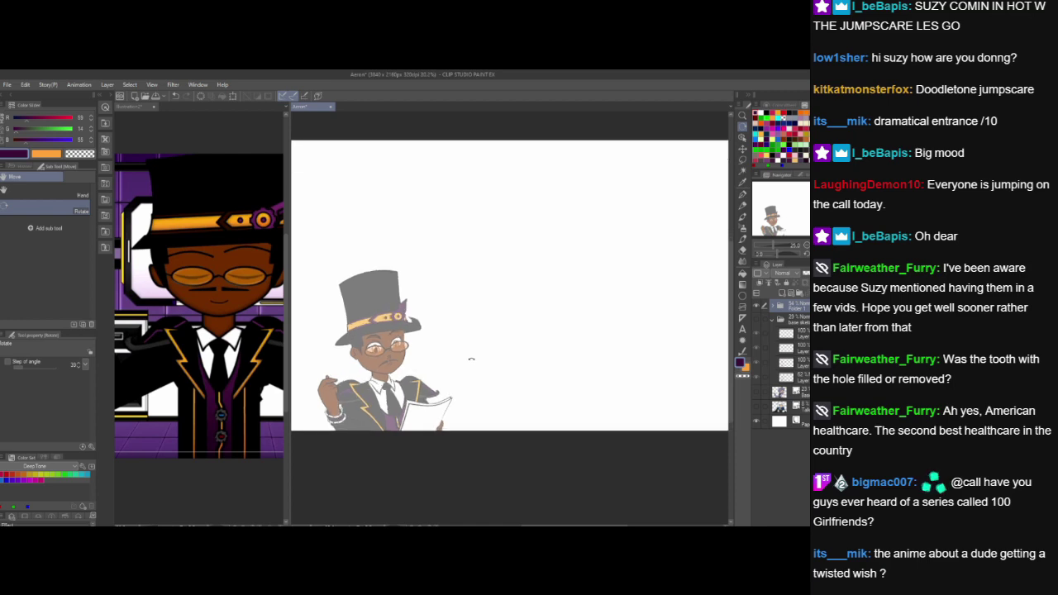
{"action": "left_click_drag", "start_coordinate": [377, 376], "coordinate": [468, 375]}
{"action": "scroll", "coordinate": [478, 378], "scroll_direction": "up", "scroll_amount": 2}
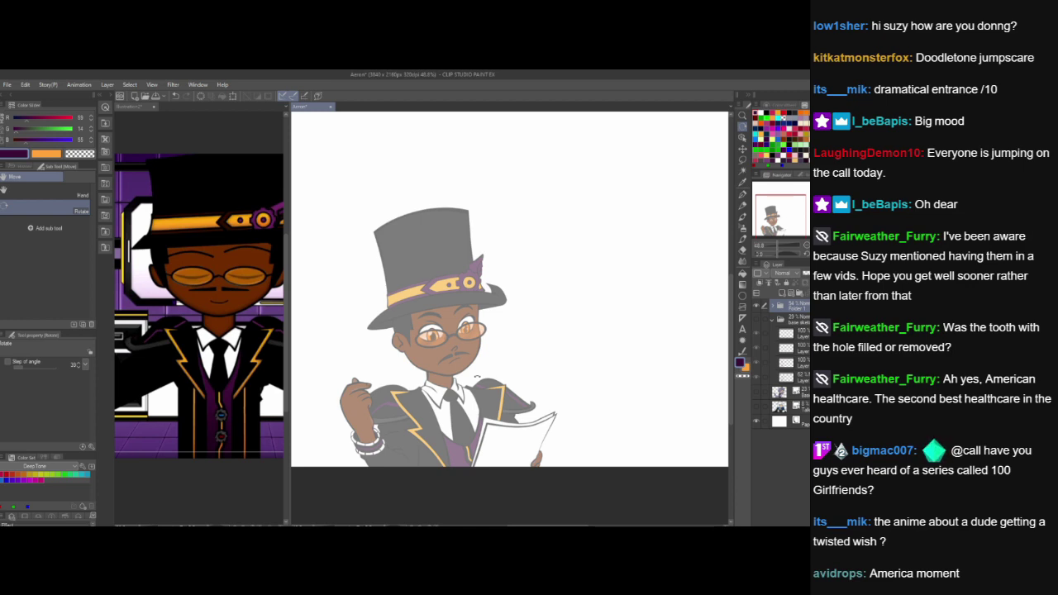
- Show the curly-haired character's image layer at a higher opacity beneath the faded drawing, and hide it again
{"action": "left_click", "coordinate": [755, 406]}
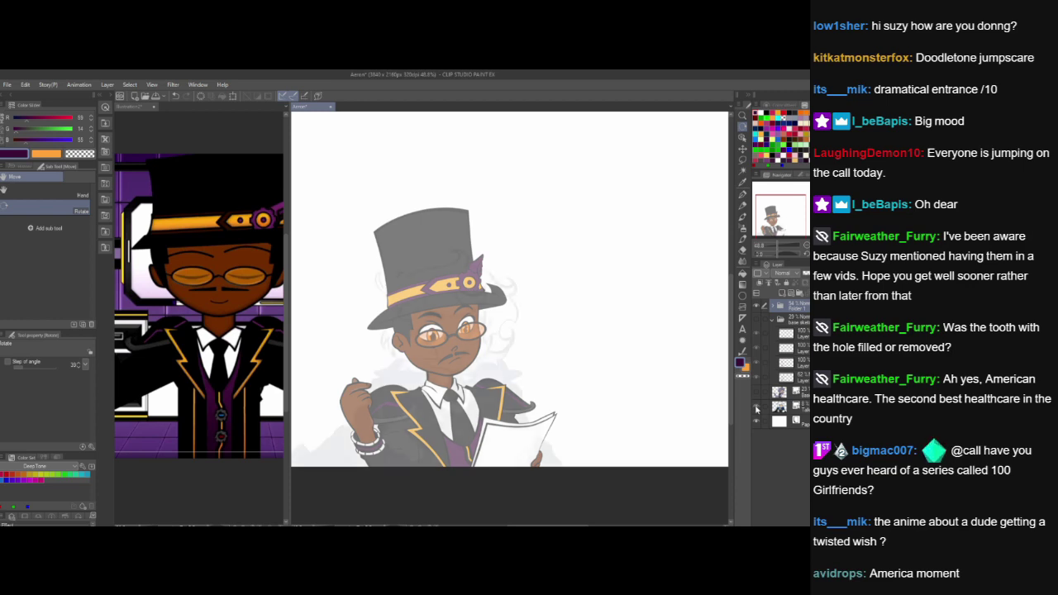
{"action": "left_click", "coordinate": [795, 406]}
{"action": "mouse_move", "coordinate": [806, 273]}
{"action": "left_mouse_down"}
{"action": "mouse_move", "coordinate": [851, 273]}
{"action": "mouse_move", "coordinate": [789, 272]}
{"action": "left_mouse_up"}
{"action": "left_click", "coordinate": [756, 392]}
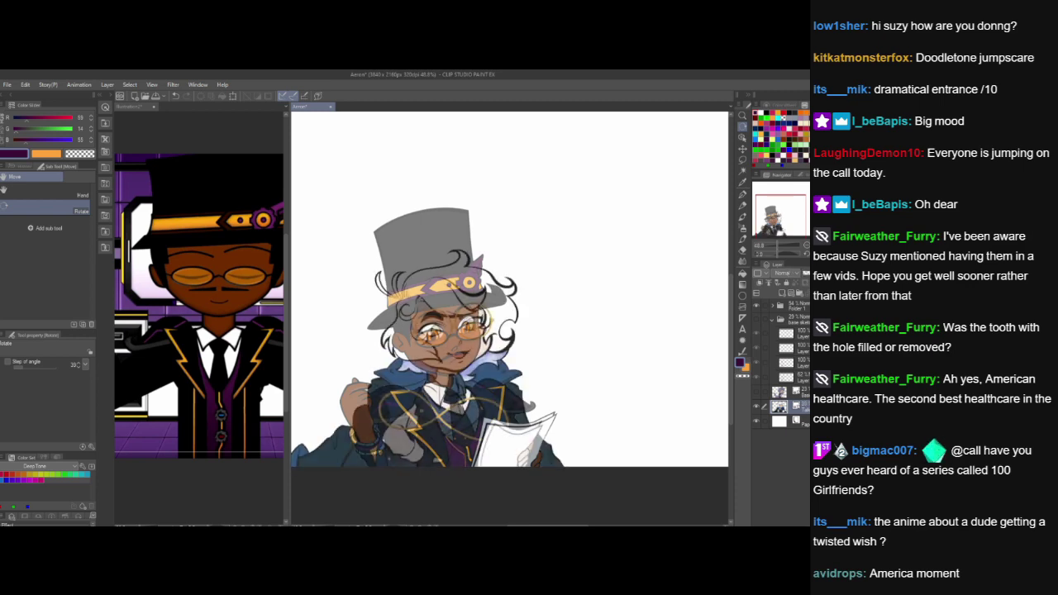
{"action": "left_click", "coordinate": [757, 408]}
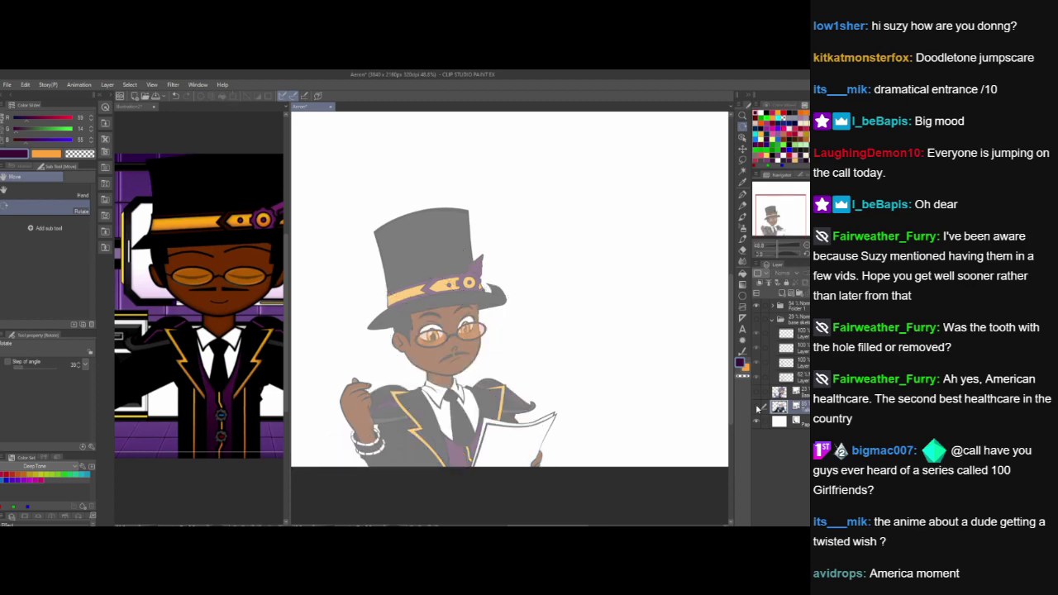